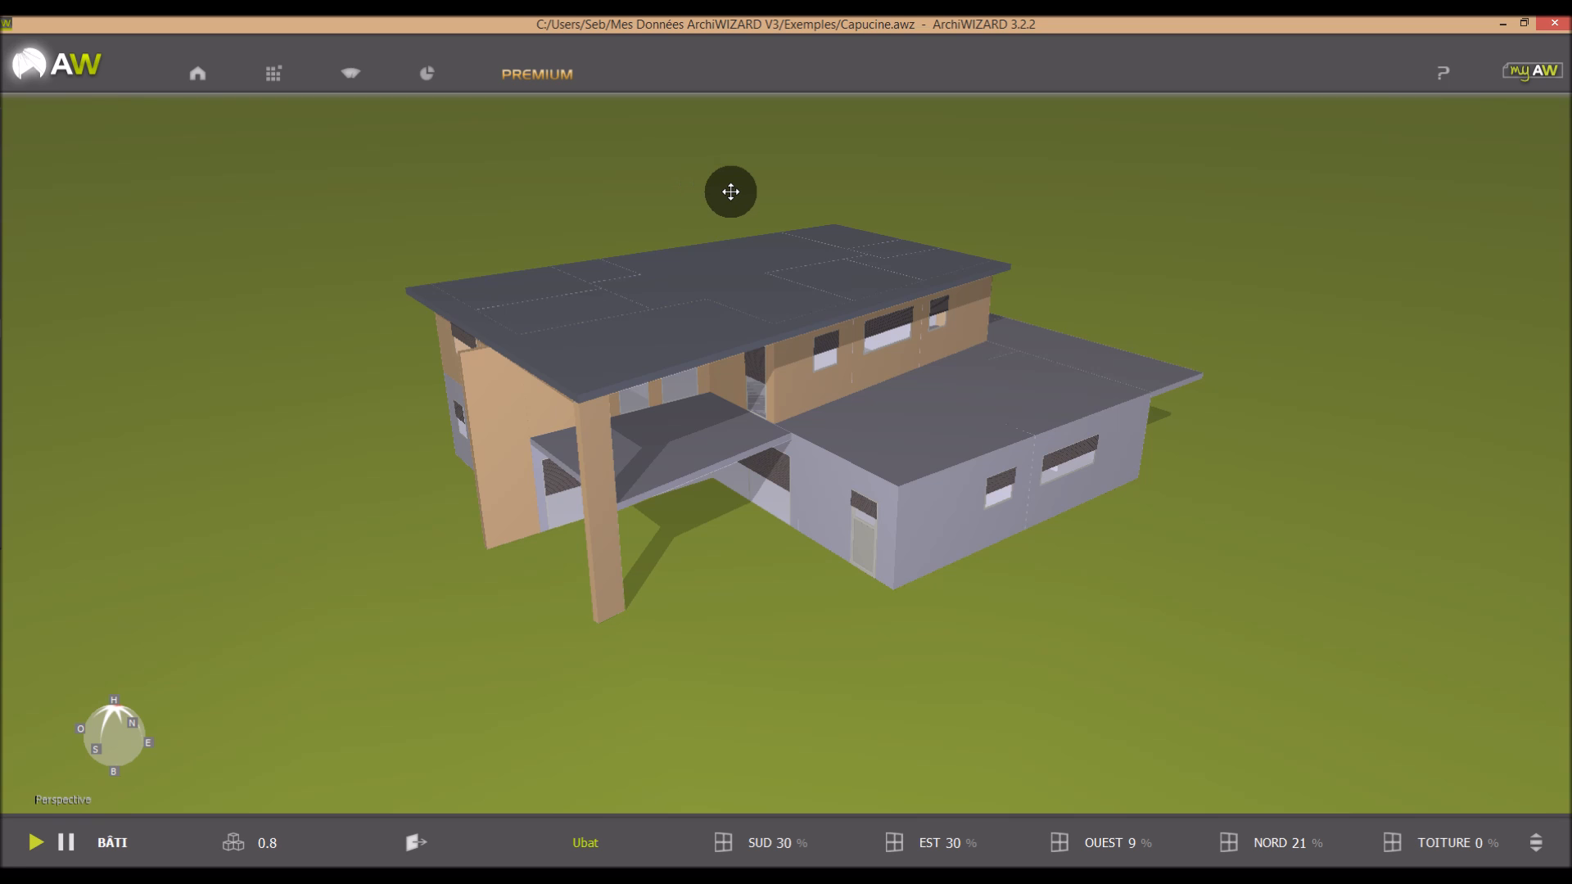
# Display the solar imagery on the whole house model to view annual irradiation, and turn it back off
pyautogui.moveTo(1154, 554); pyautogui.dragTo(1125, 551)
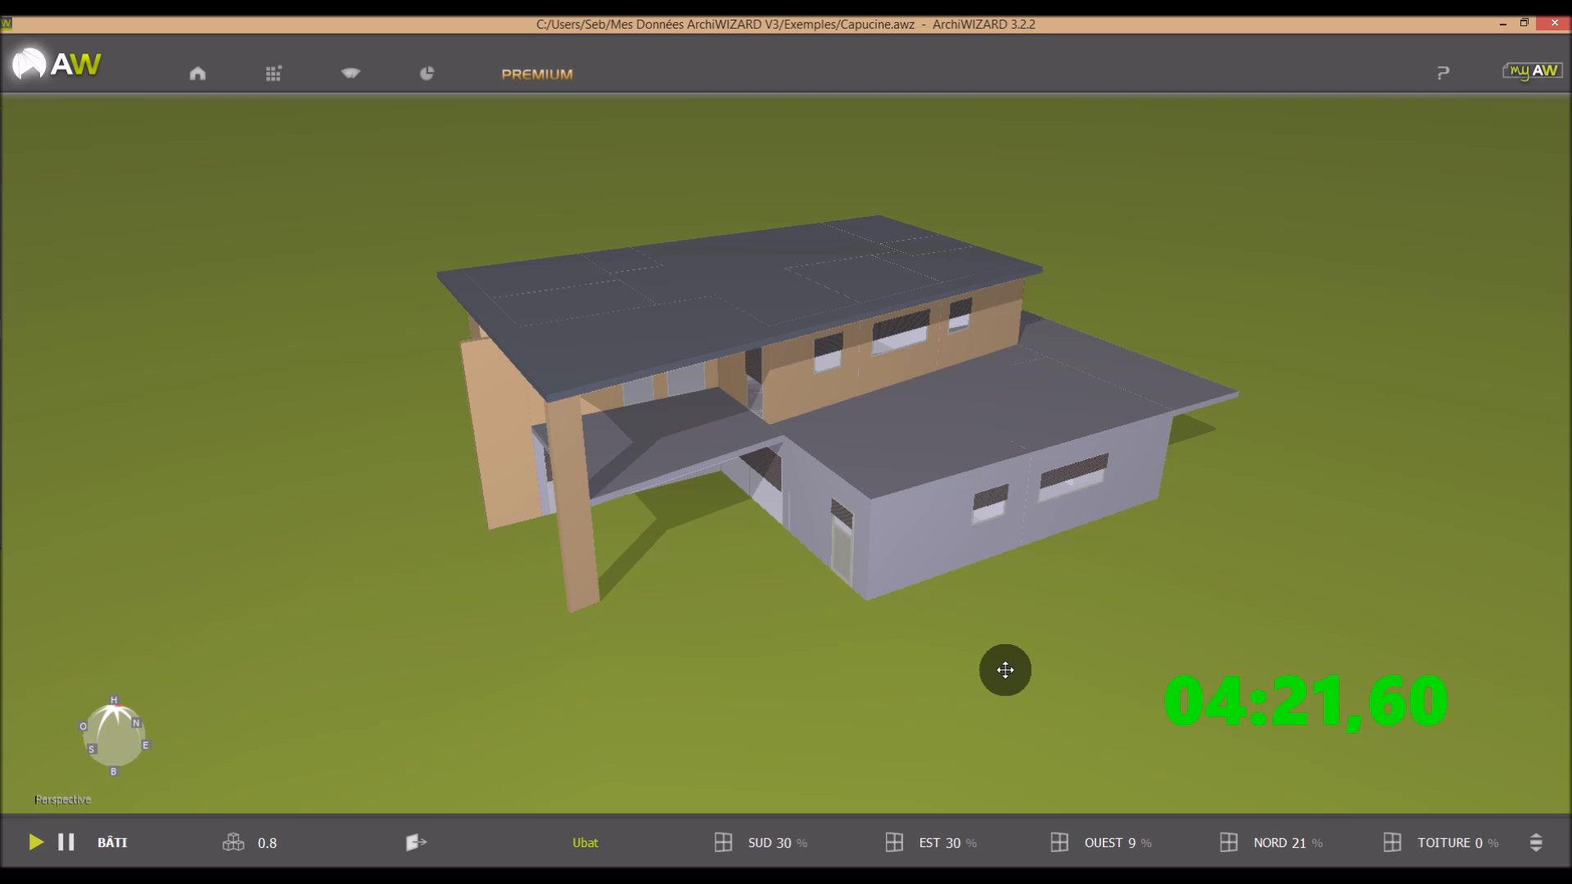
pyautogui.moveTo(1008, 670); pyautogui.dragTo(1019, 578)
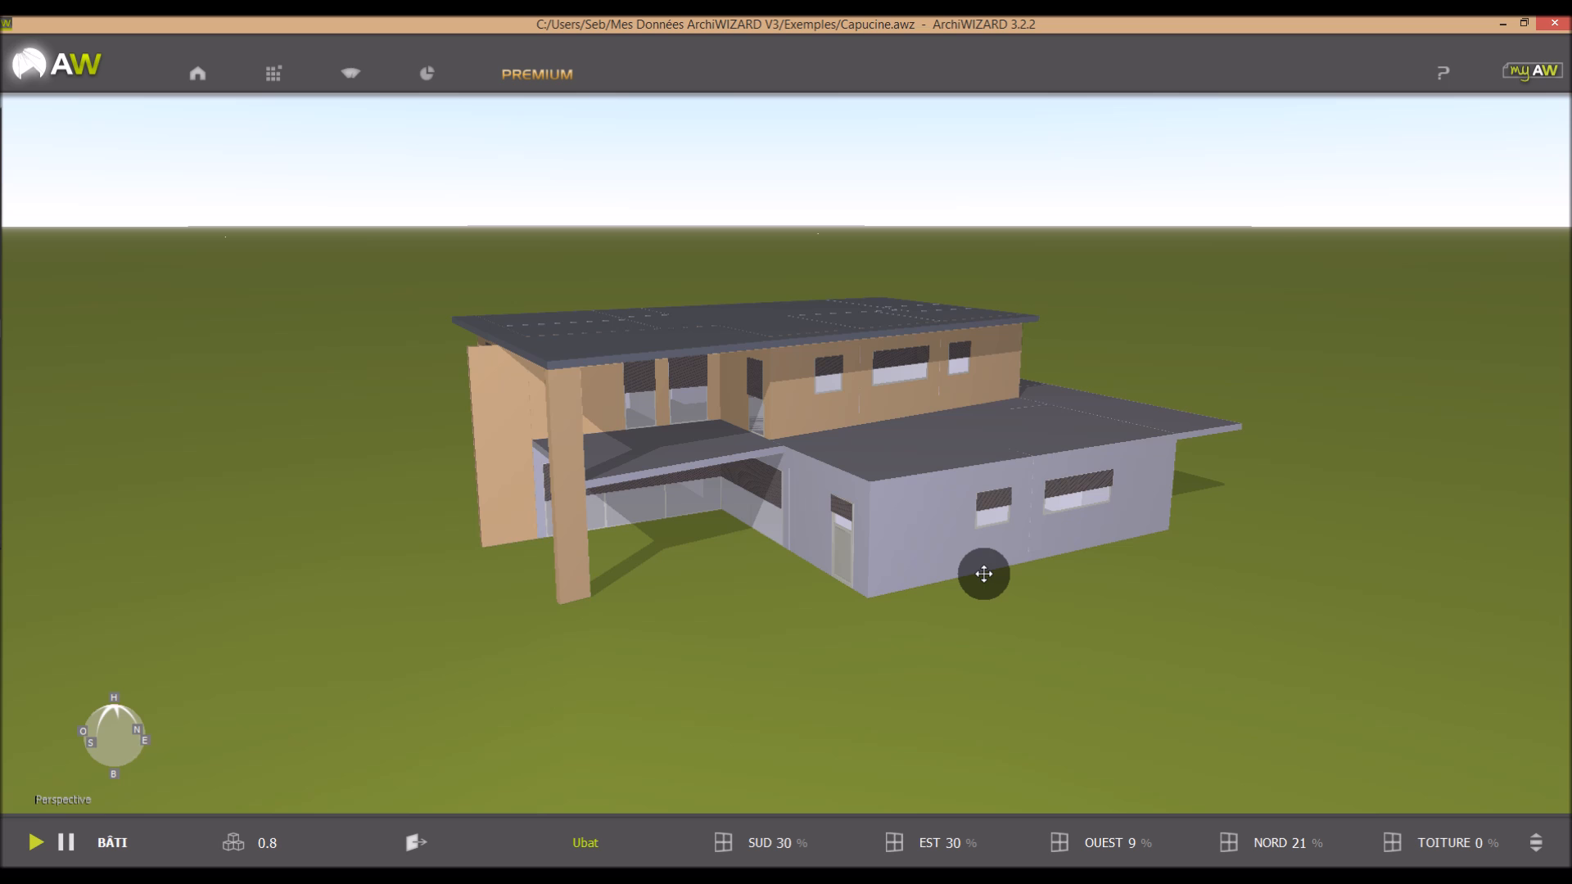
pyautogui.moveTo(728, 283)
pyautogui.mouseDown()
pyautogui.moveTo(740, 294)
pyautogui.moveTo(729, 288)
pyautogui.mouseUp()
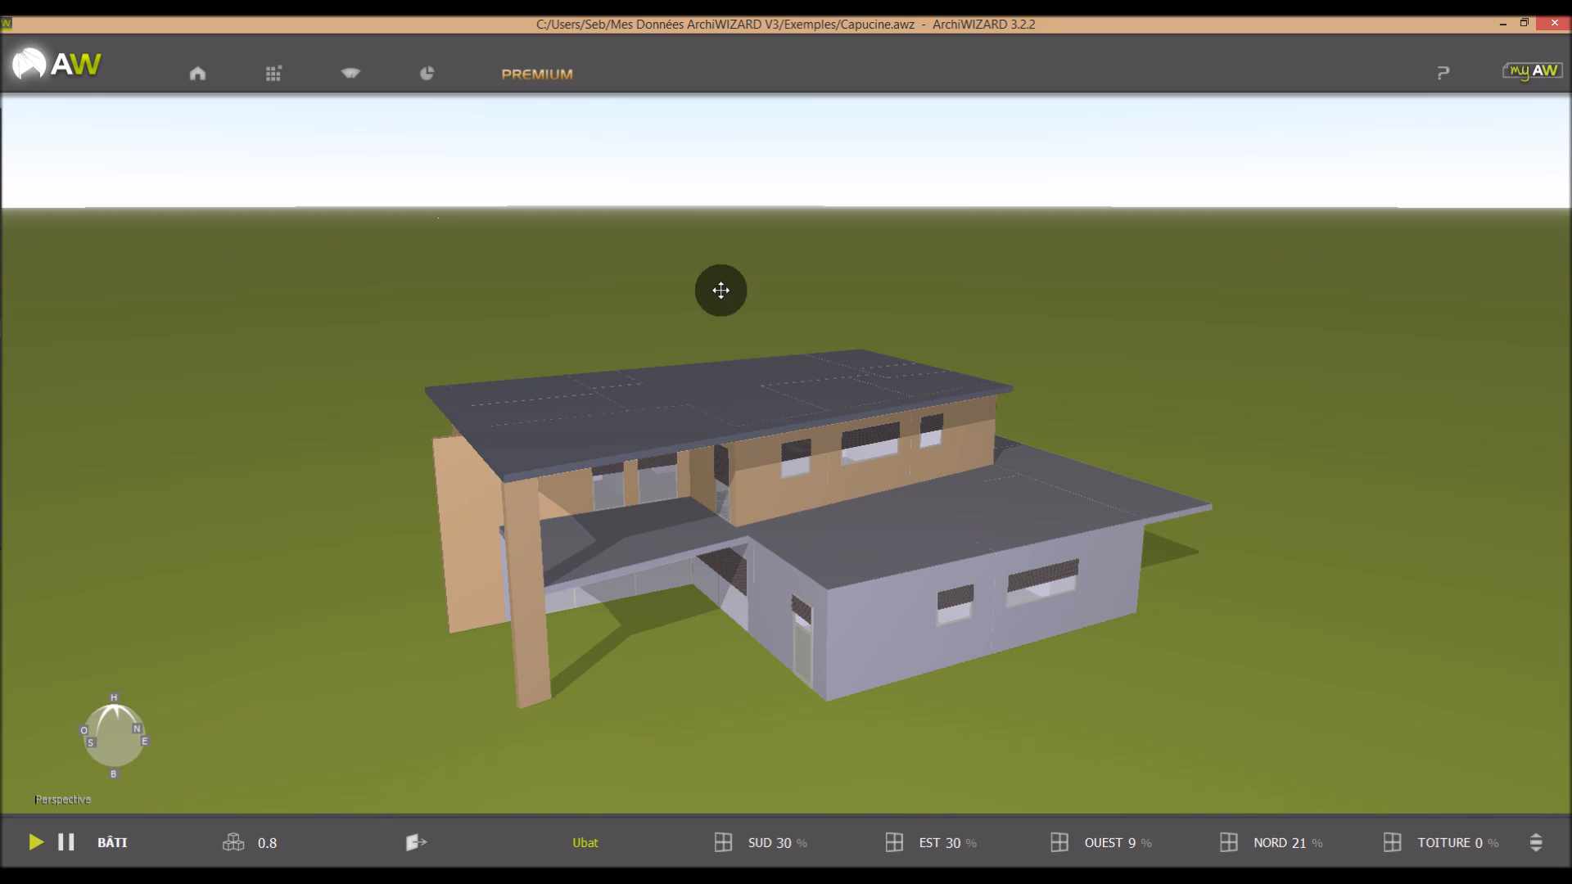
pyautogui.click(352, 70)
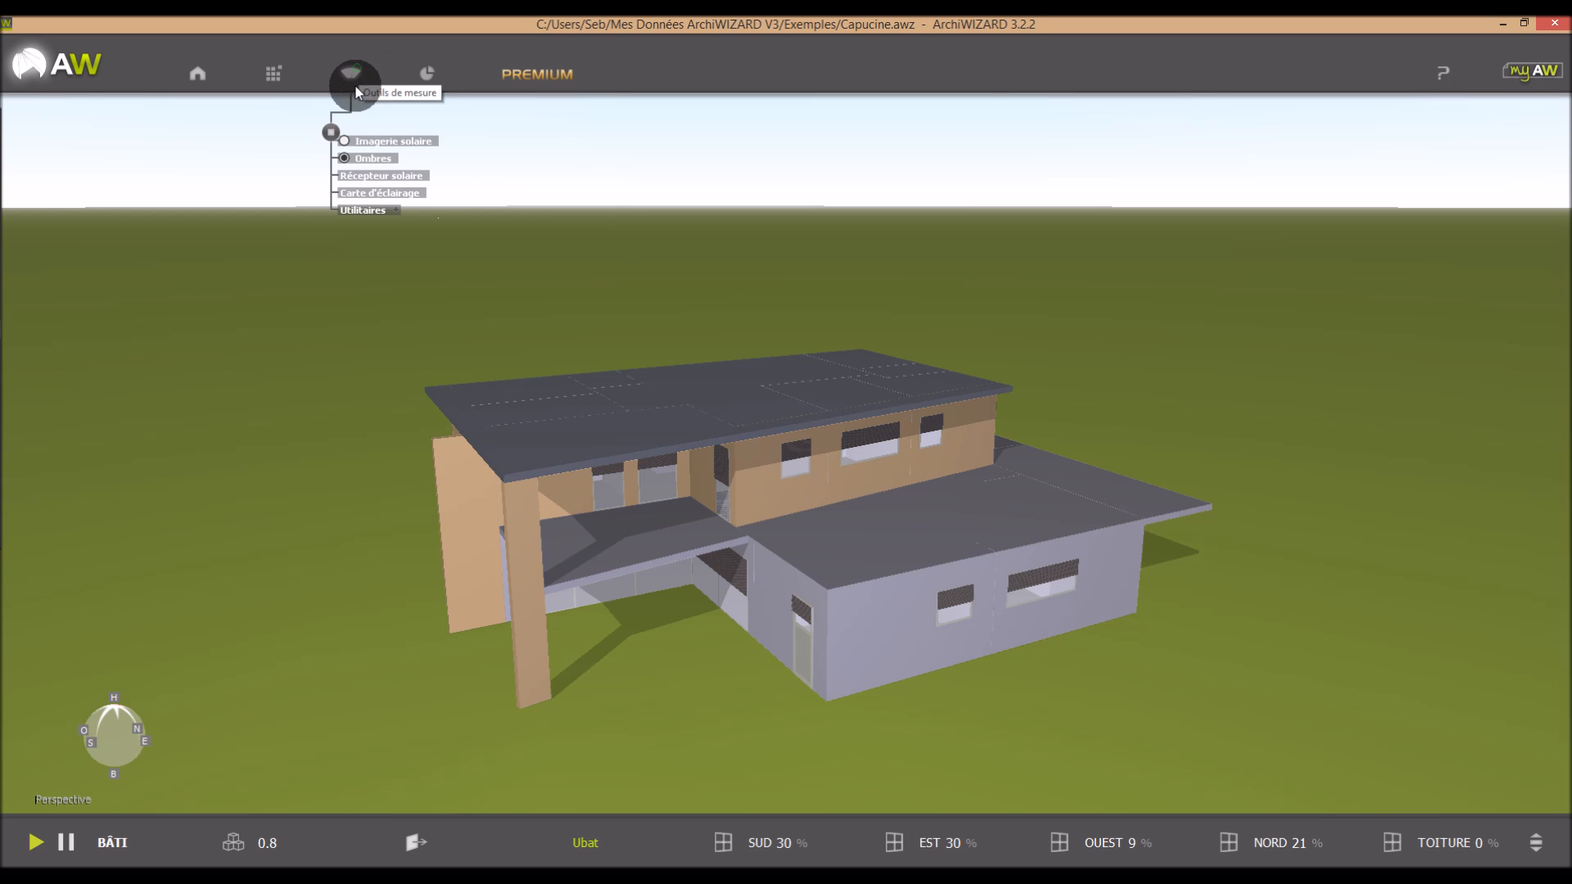
pyautogui.click(344, 141)
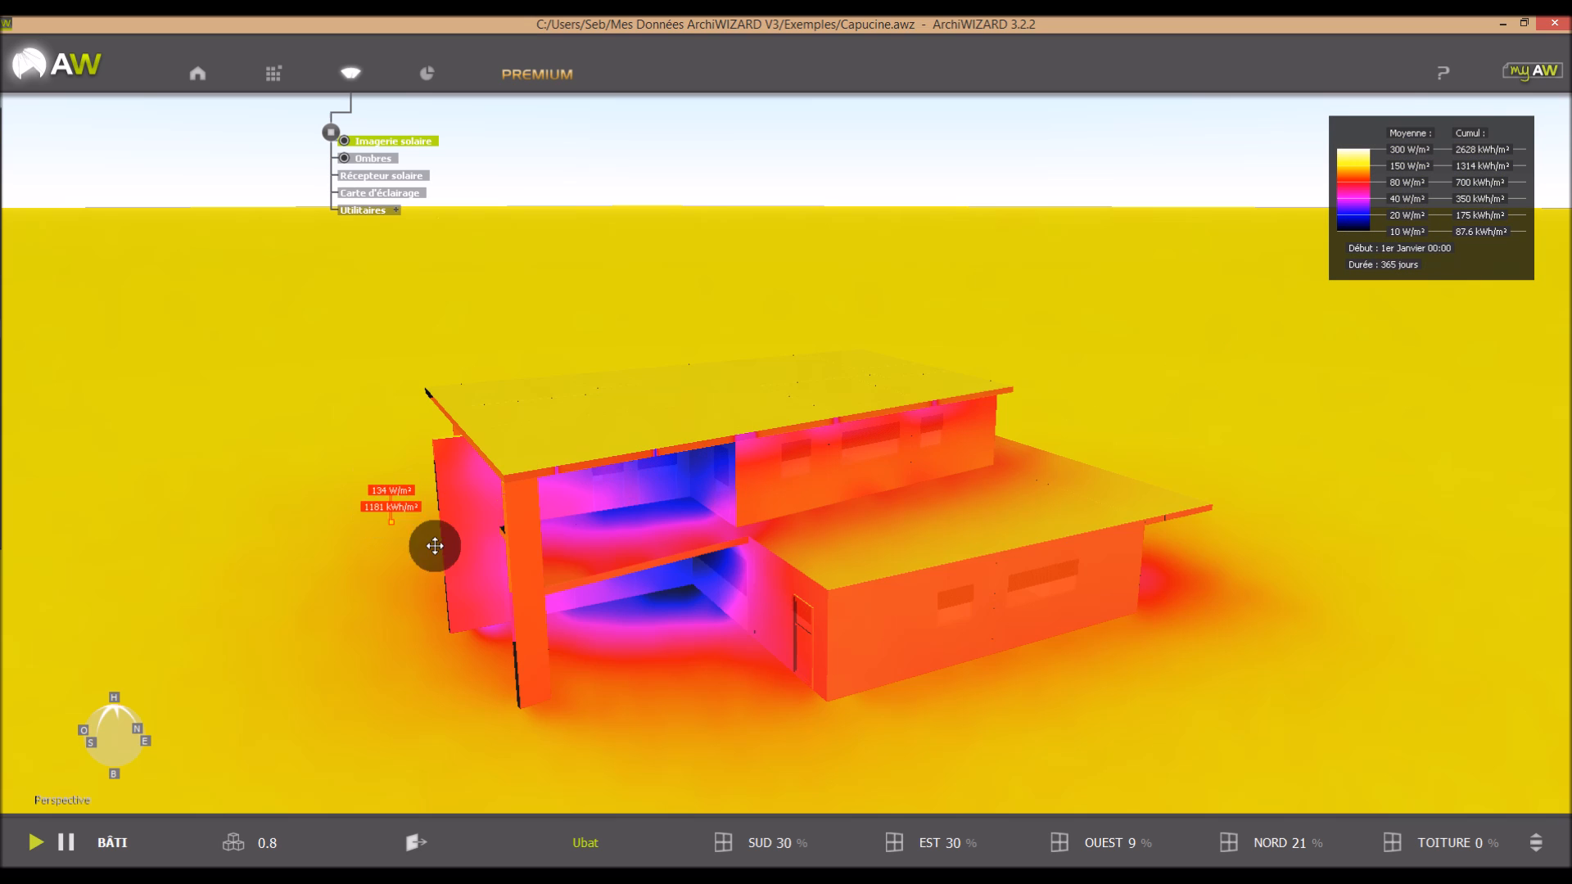
pyautogui.click(345, 142)
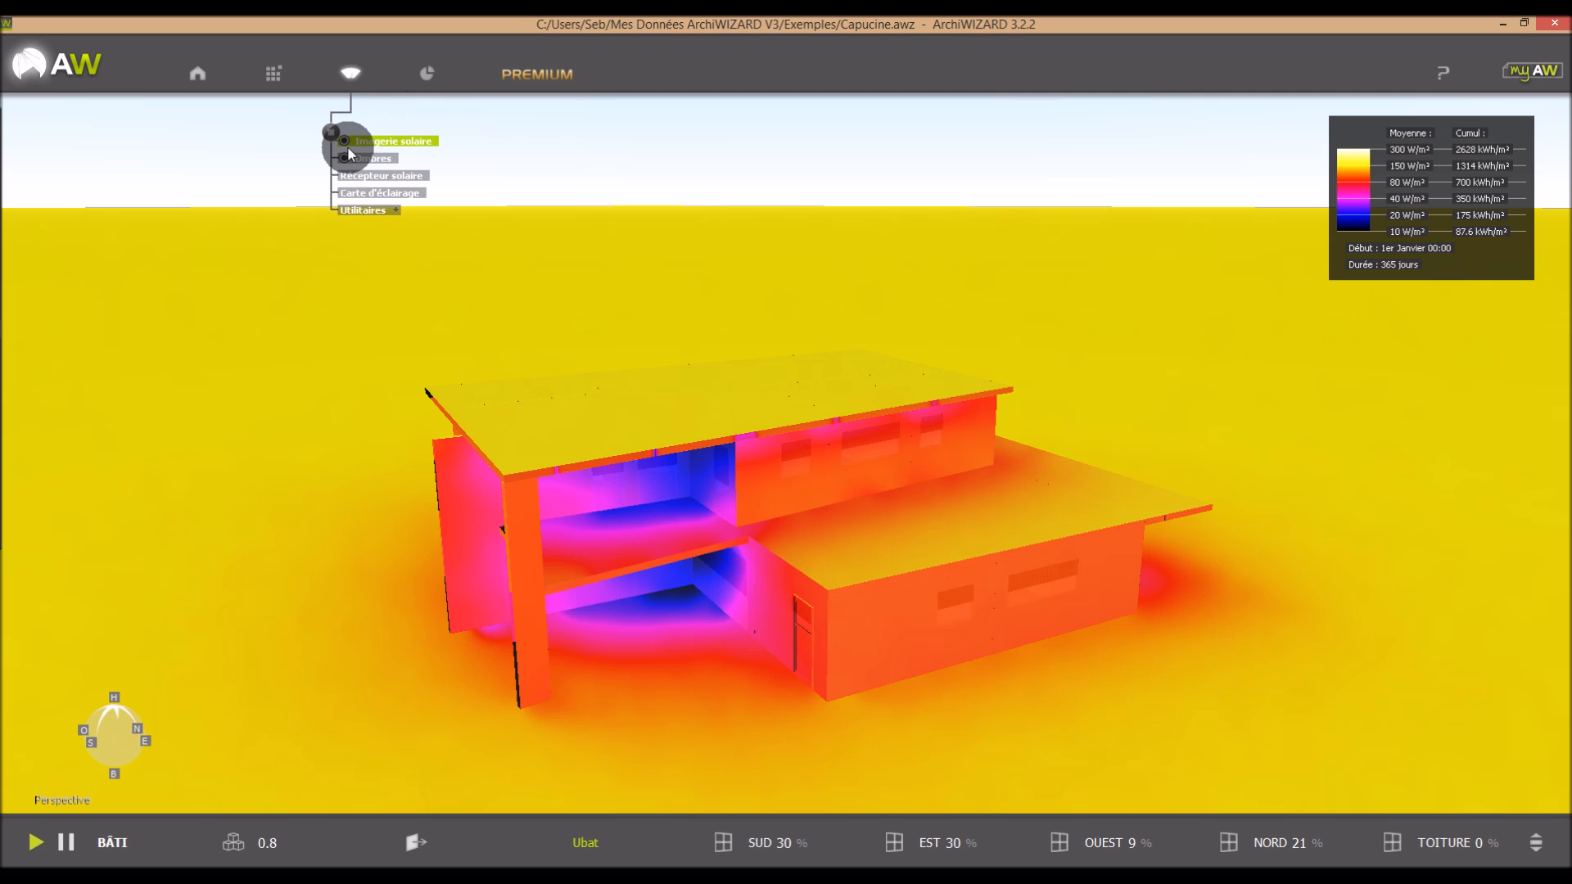
# Choose the lighting map tool, and switch the house model to wall mode to show its labelled walls
pyautogui.click(372, 195)
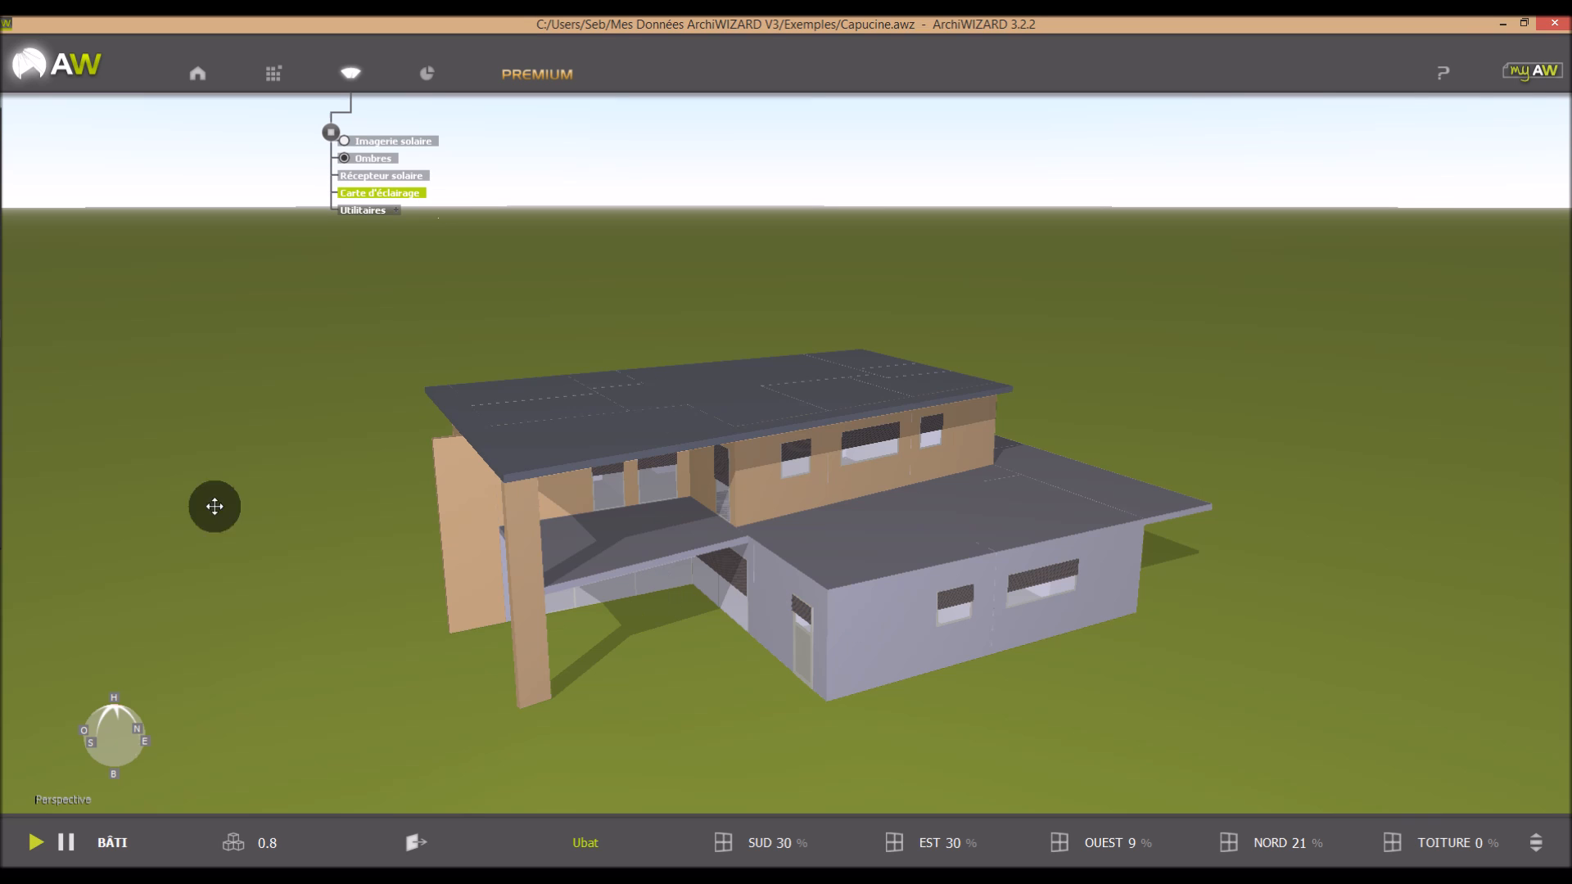
pyautogui.click(13, 378)
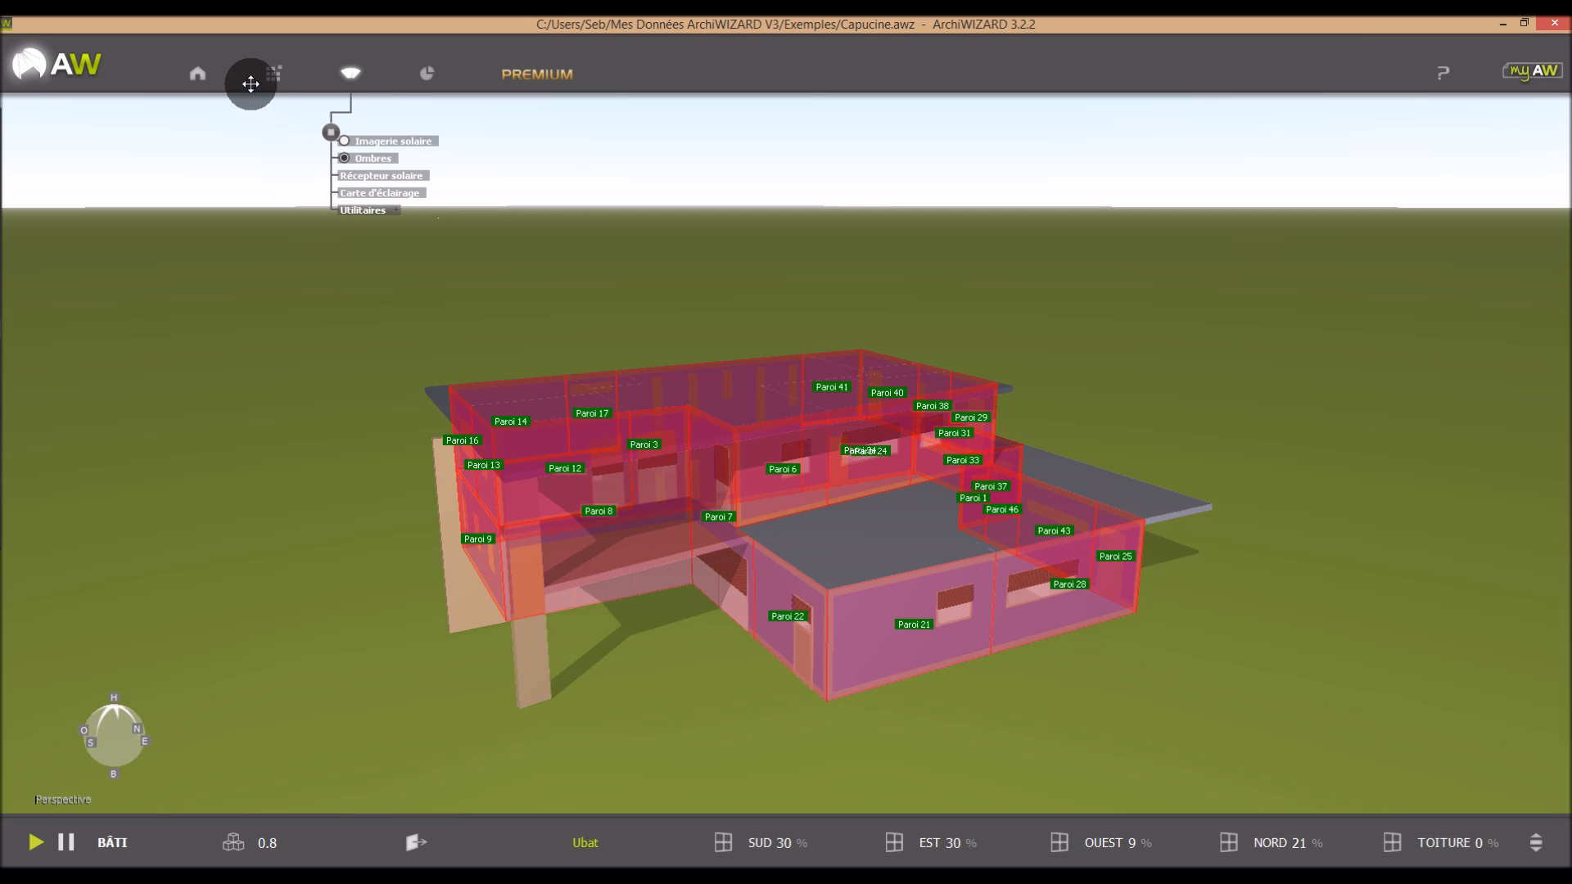
# Browse the base library's solar panels down to the available photovoltaic models
pyautogui.click(274, 73)
pyautogui.click(370, 142)
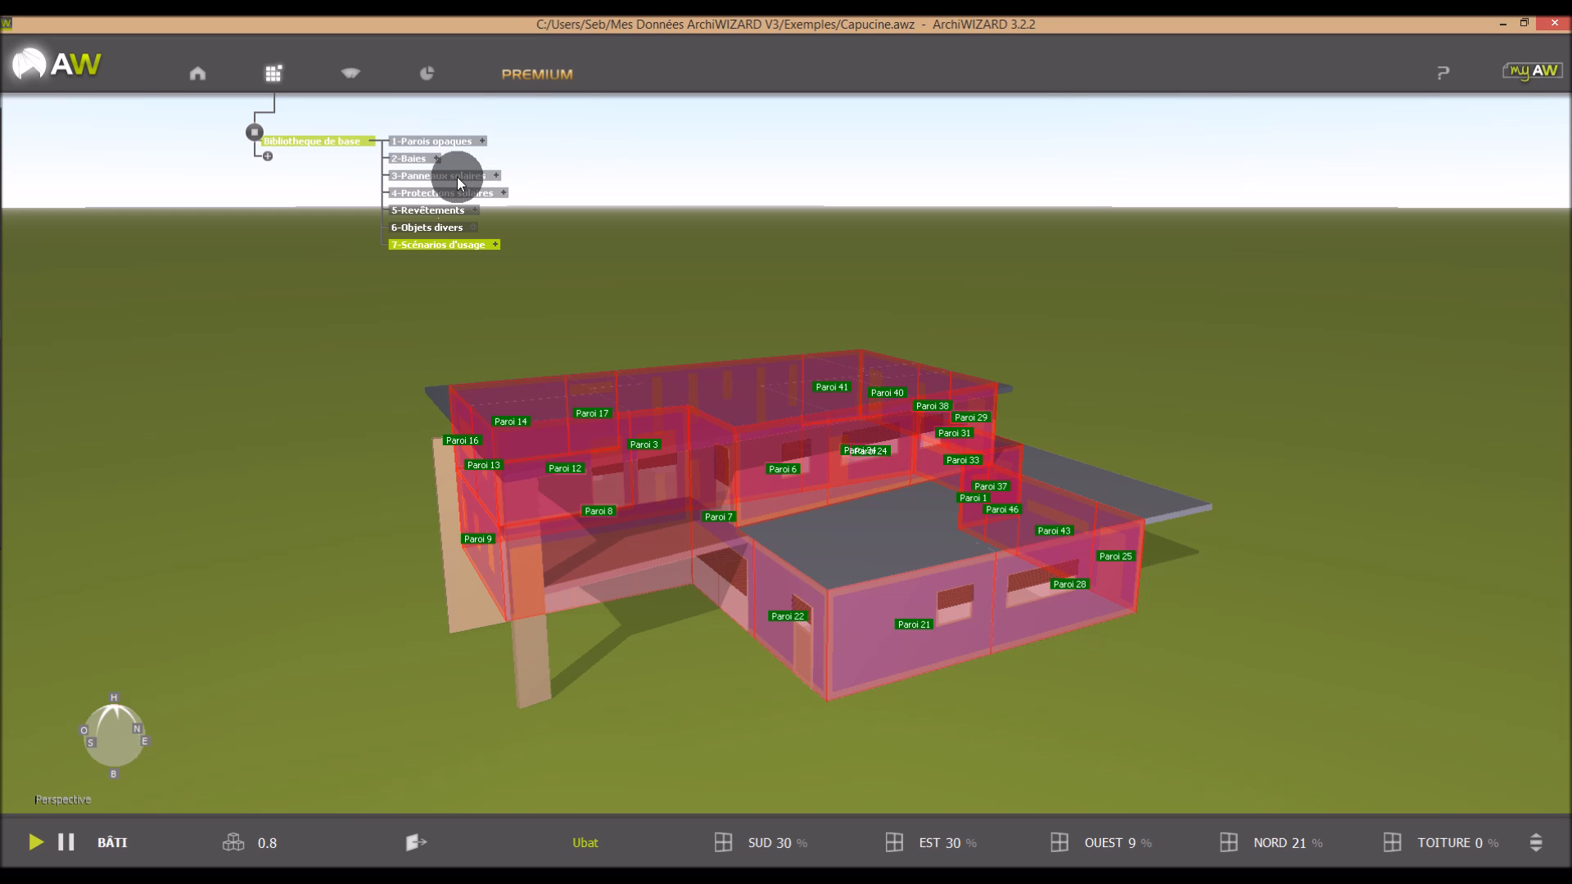
pyautogui.click(496, 178)
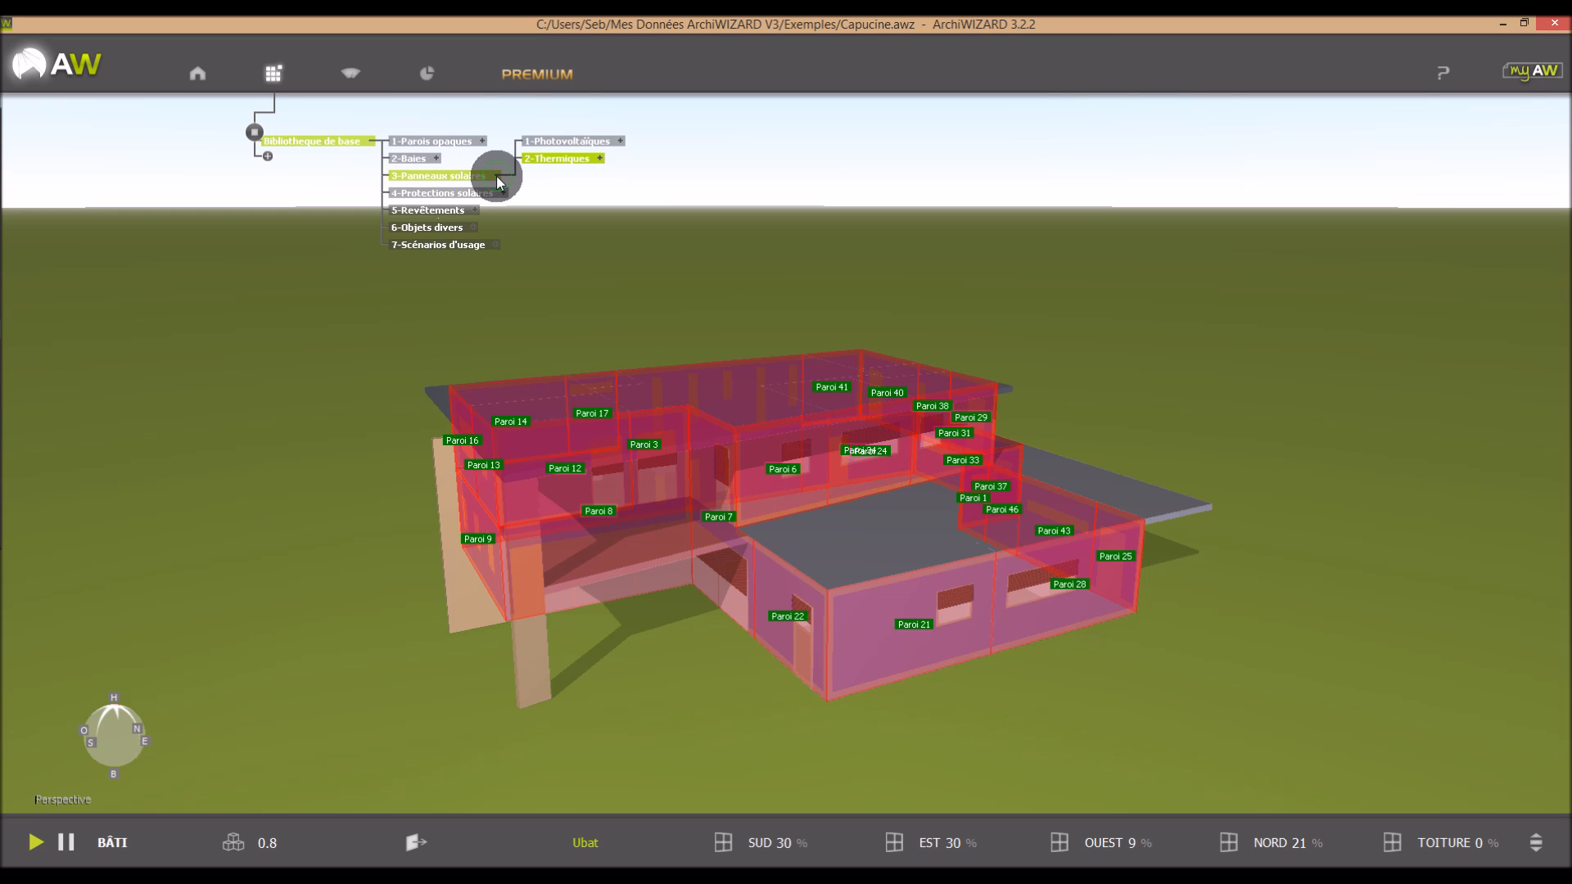
pyautogui.click(622, 140)
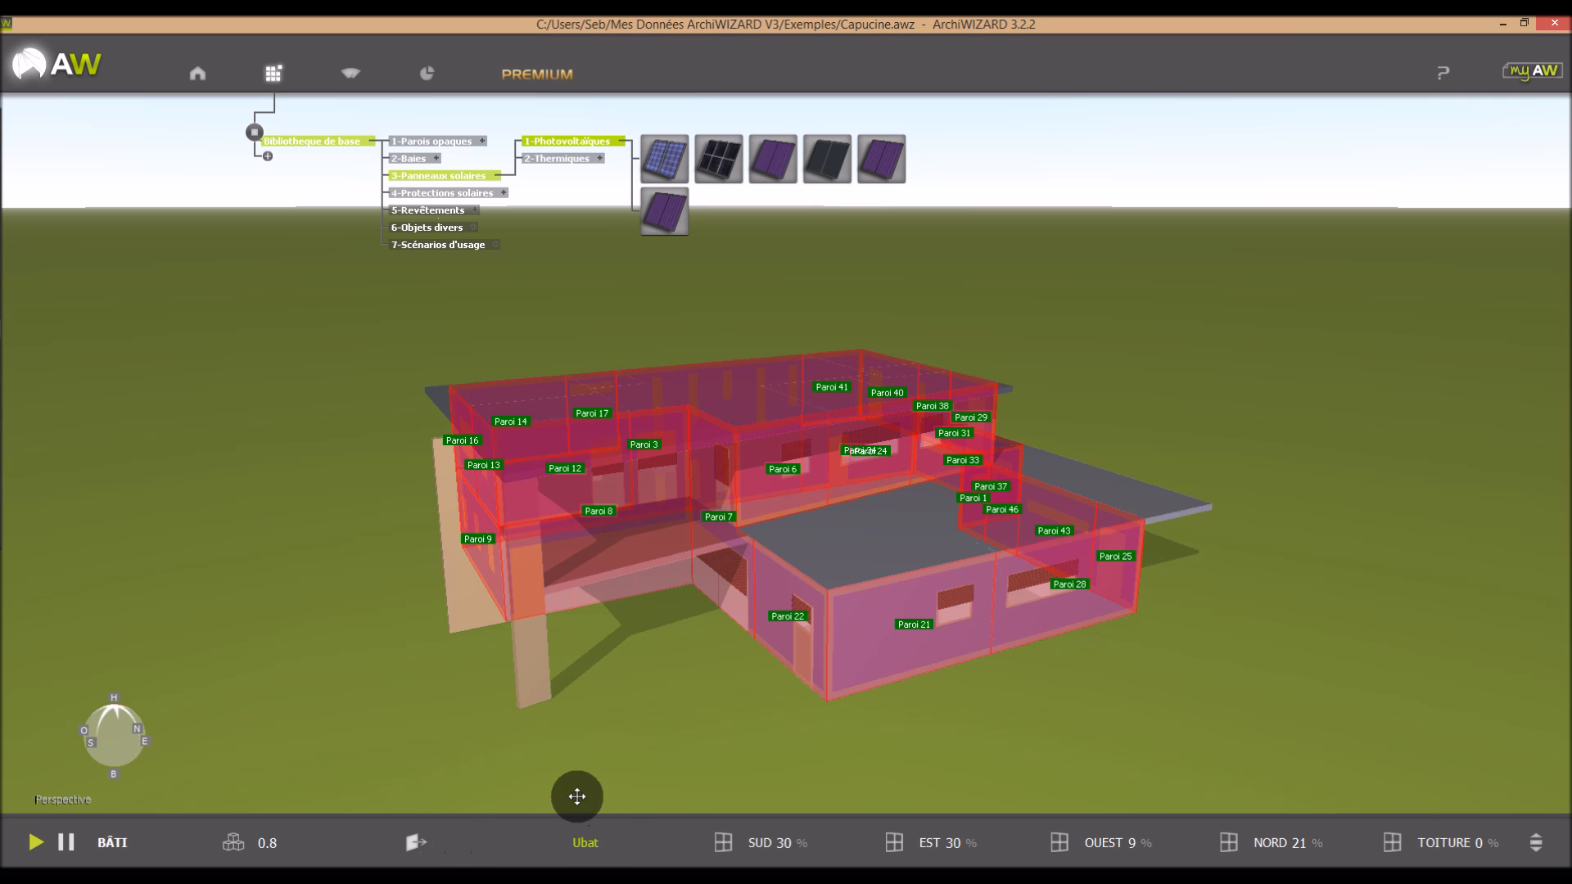
# Cycle the live results through BESOINS and ÉCLAIRAGE to the ENR hot-water indicators
pyautogui.click(1535, 850)
pyautogui.click(1535, 850)
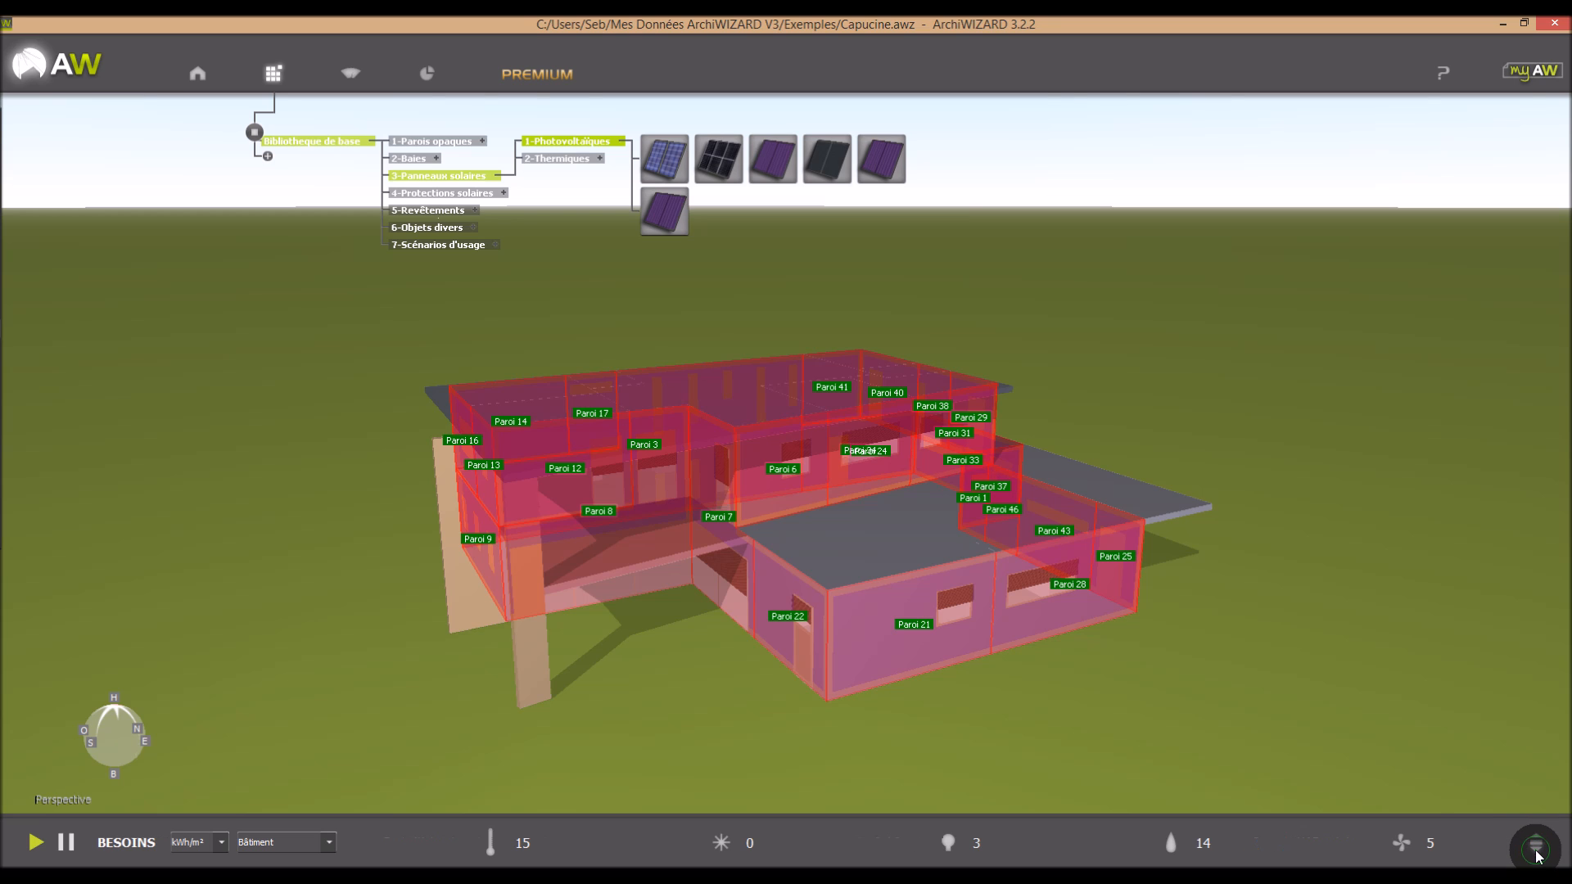
pyautogui.click(1536, 852)
pyautogui.click(1536, 851)
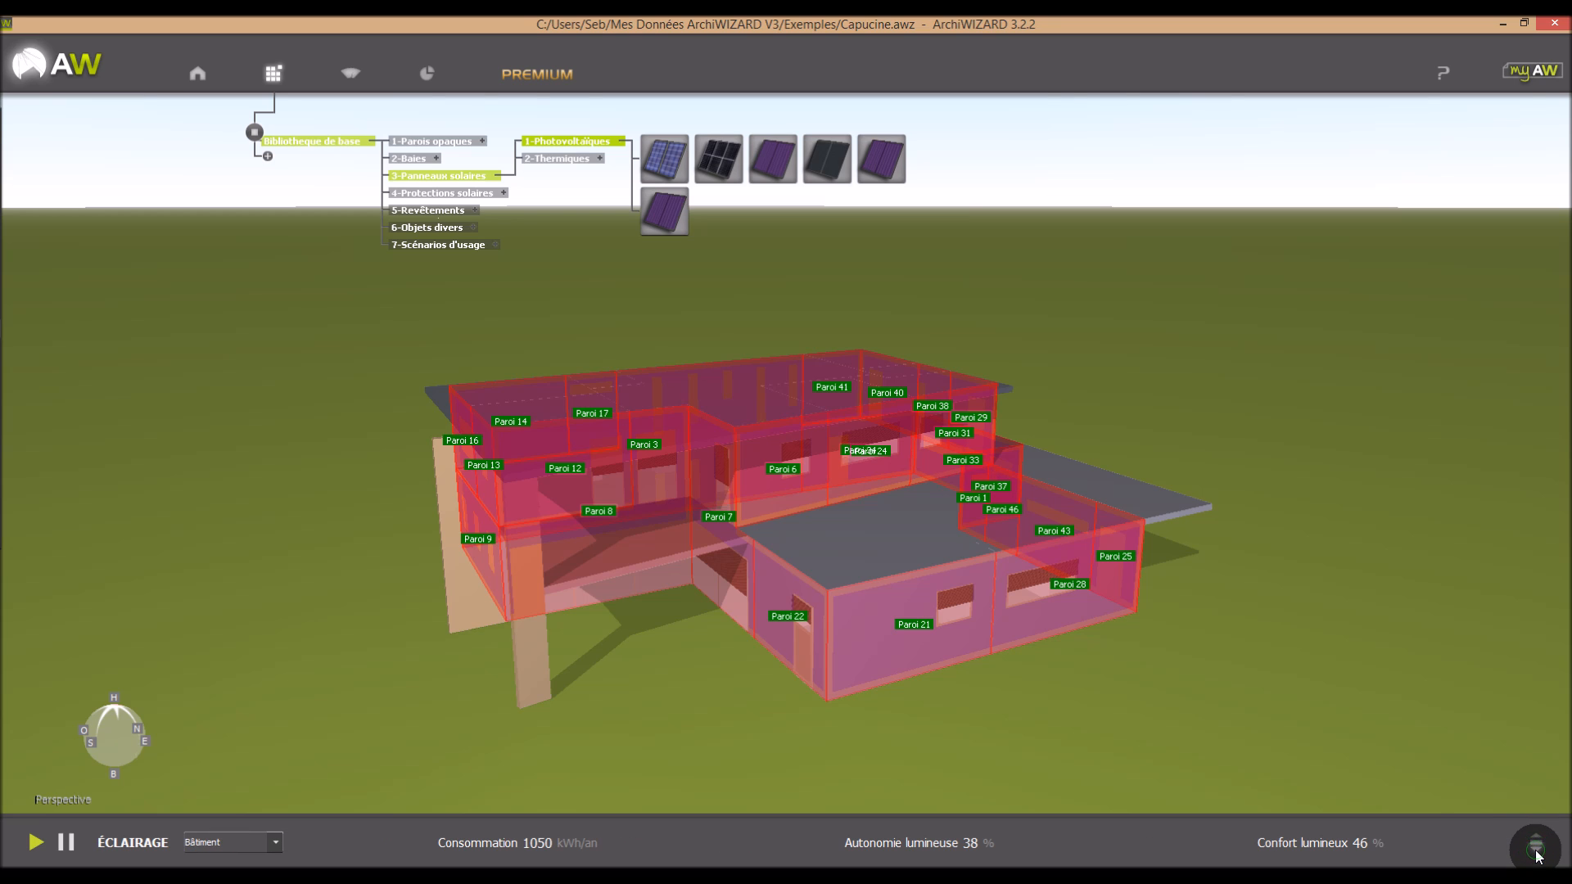
pyautogui.click(1536, 852)
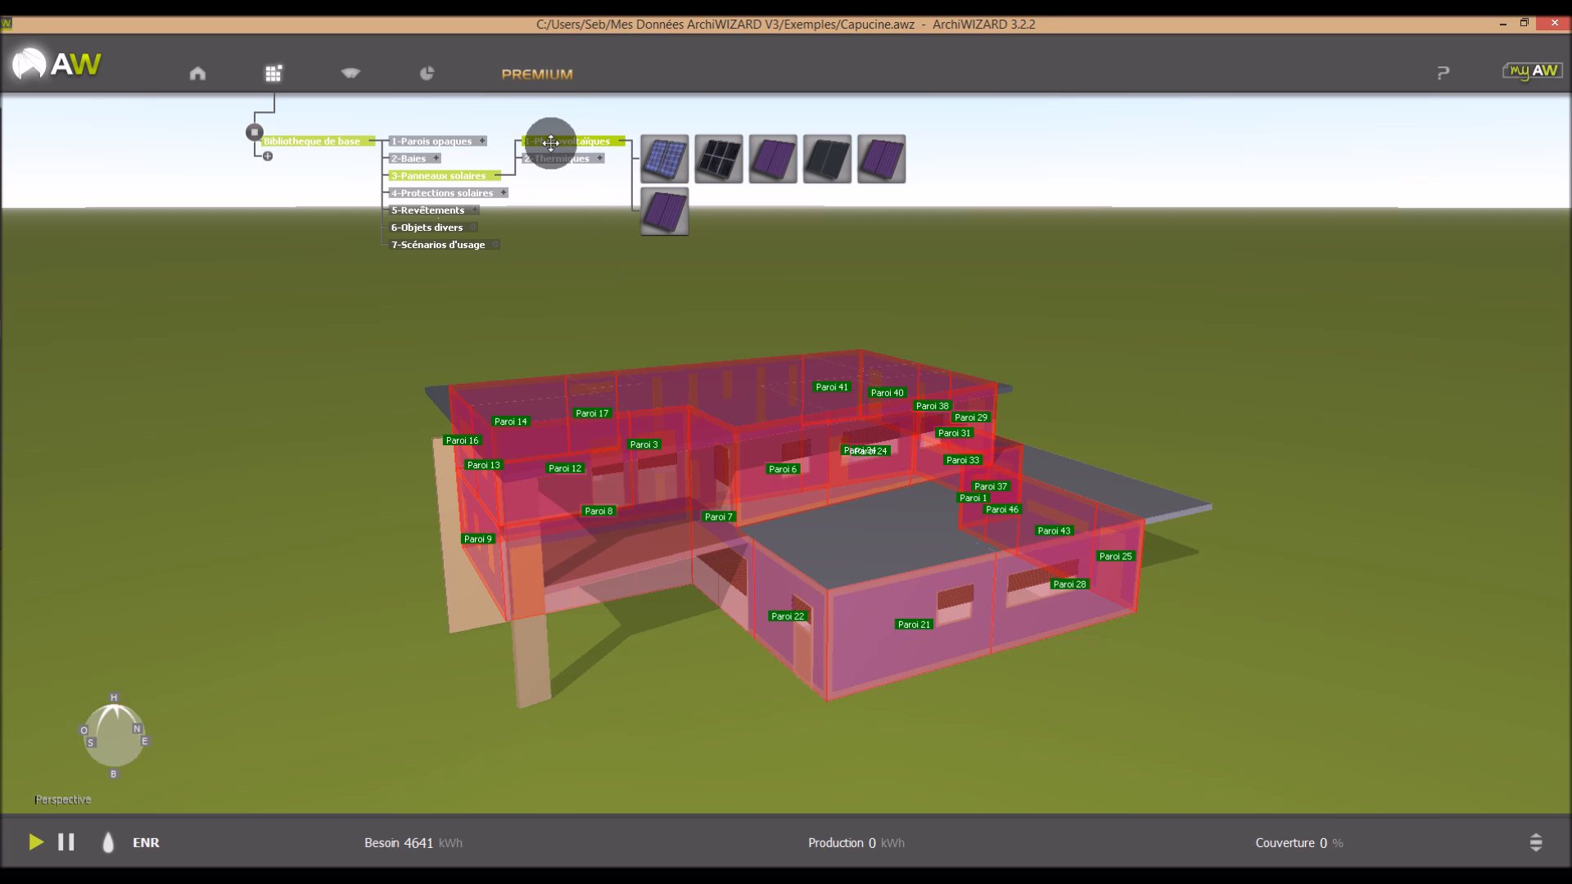
# Review the Premium calculation modules for heat loss, RT2012 and EnergyPlus simulation, and close the list
pyautogui.click(536, 75)
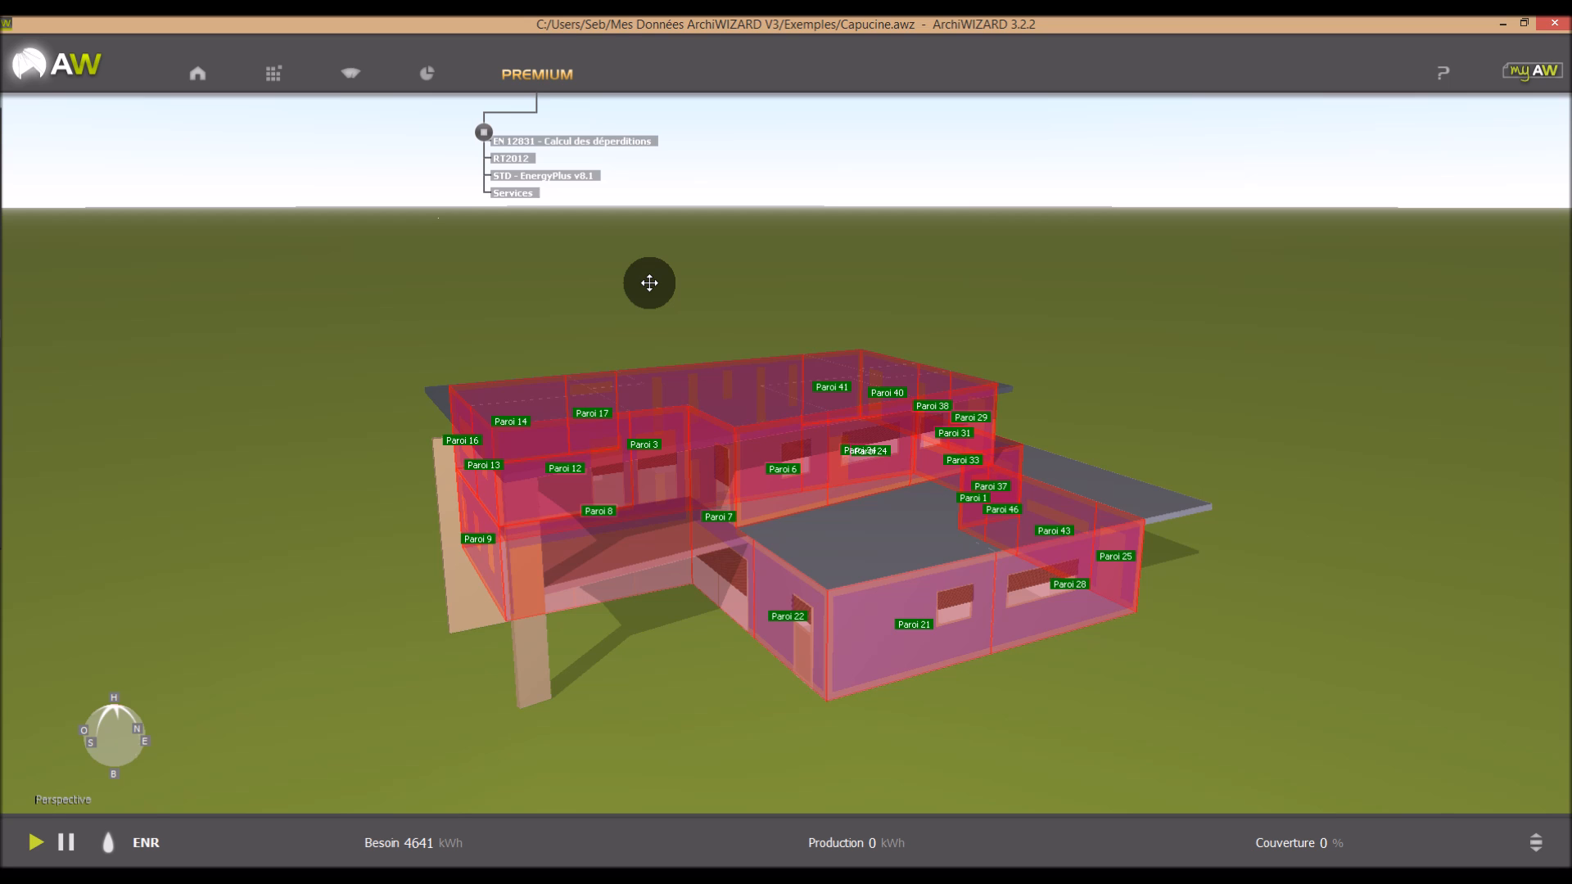
pyautogui.moveTo(649, 283); pyautogui.dragTo(652, 320)
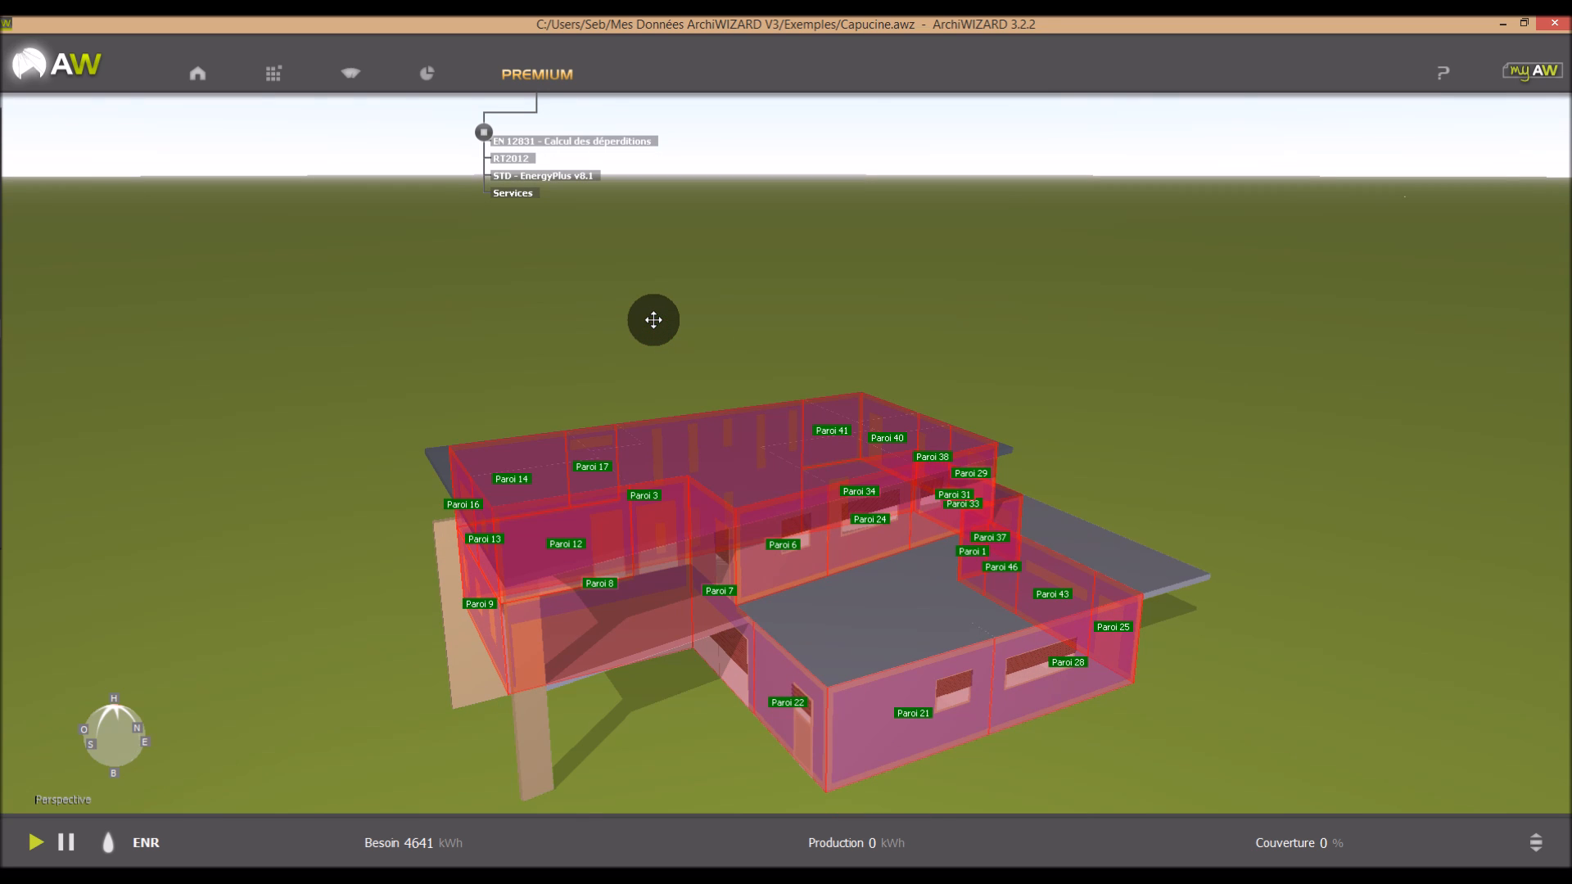
pyautogui.moveTo(639, 333); pyautogui.dragTo(636, 322)
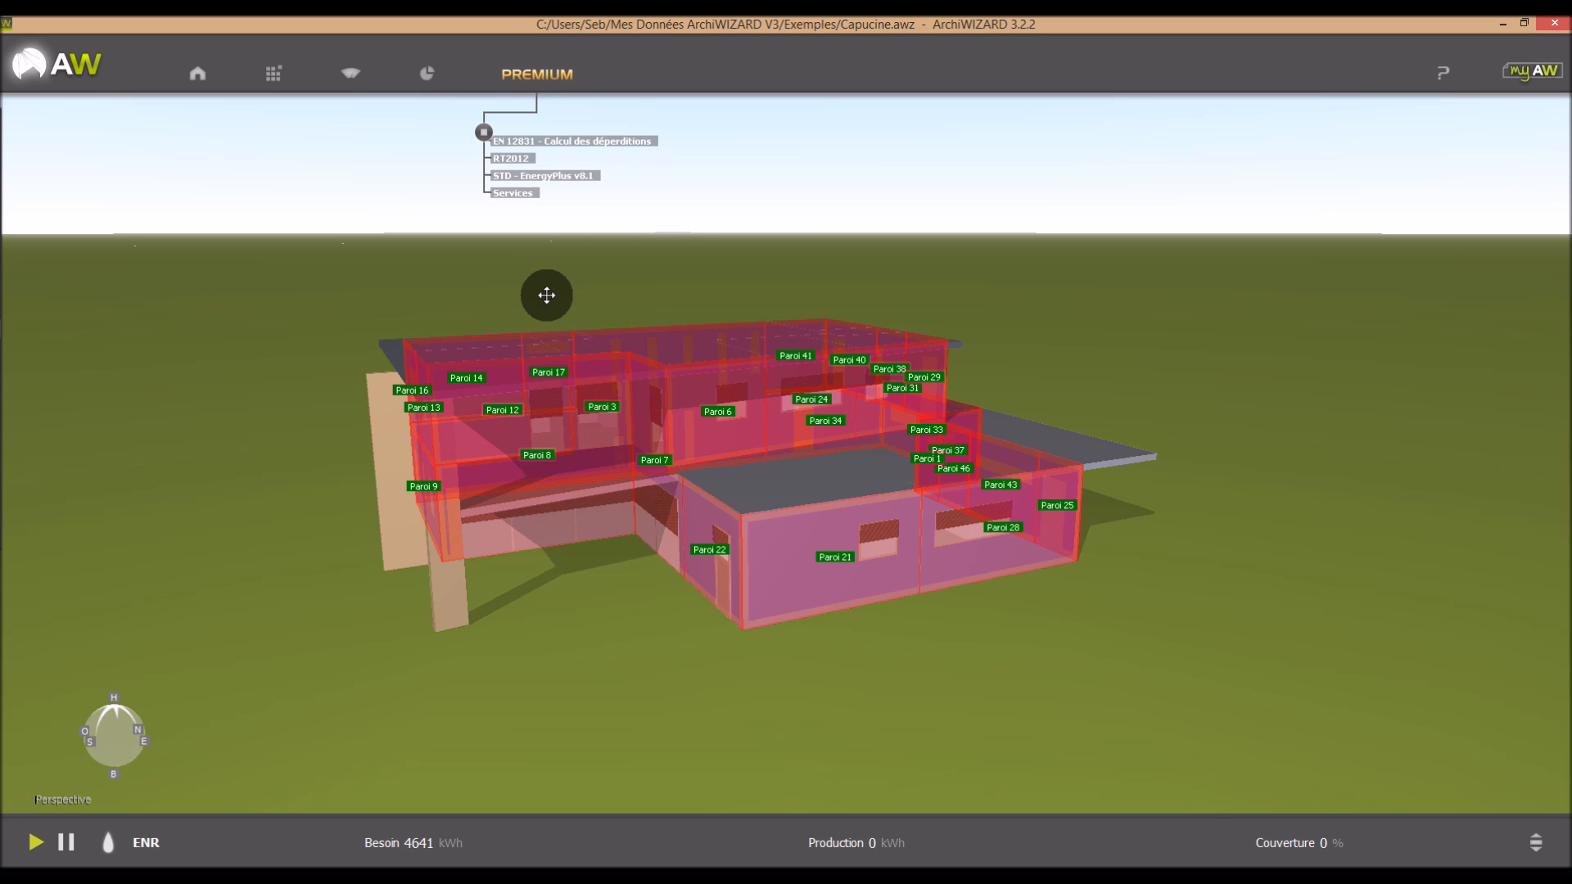
pyautogui.click(526, 65)
pyautogui.moveTo(505, 236); pyautogui.dragTo(498, 232, button='middle')
pyautogui.scroll(-4, 506, 238)
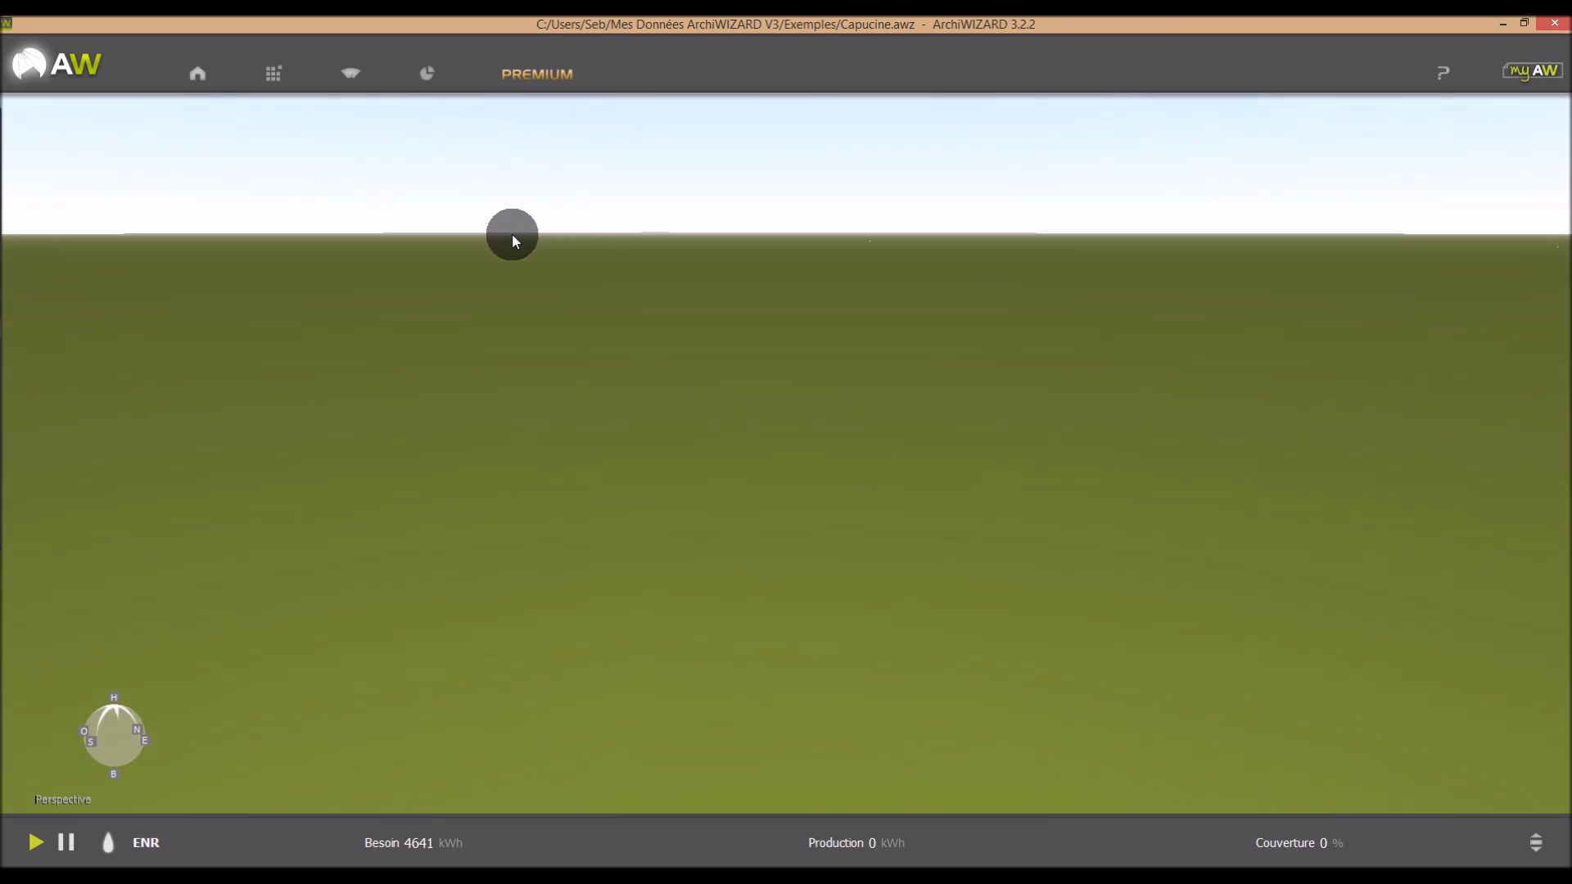
# Switch the house model from wall mode to room mode to inspect its individual rooms
pyautogui.moveTo(512, 240)
pyautogui.mouseDown(button='middle')
pyautogui.moveTo(754, 554)
pyautogui.moveTo(898, 653)
pyautogui.moveTo(1040, 812)
pyautogui.moveTo(1049, 769)
pyautogui.moveTo(1106, 775)
pyautogui.moveTo(892, 695)
pyautogui.moveTo(4, 198)
pyautogui.mouseUp(button='middle')
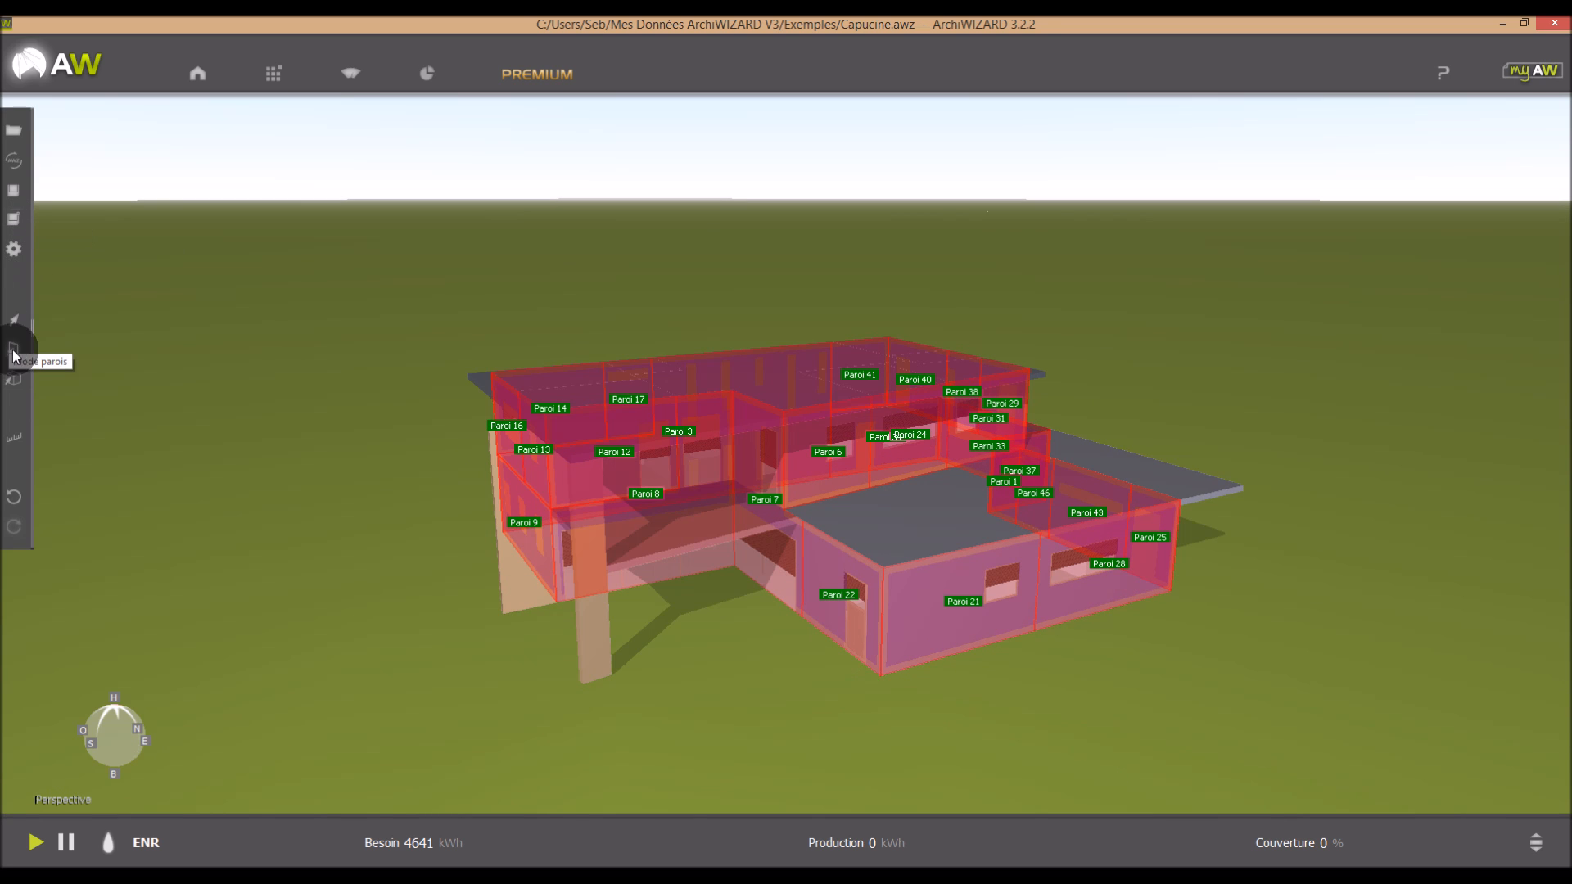
pyautogui.click(14, 383)
pyautogui.click(847, 573)
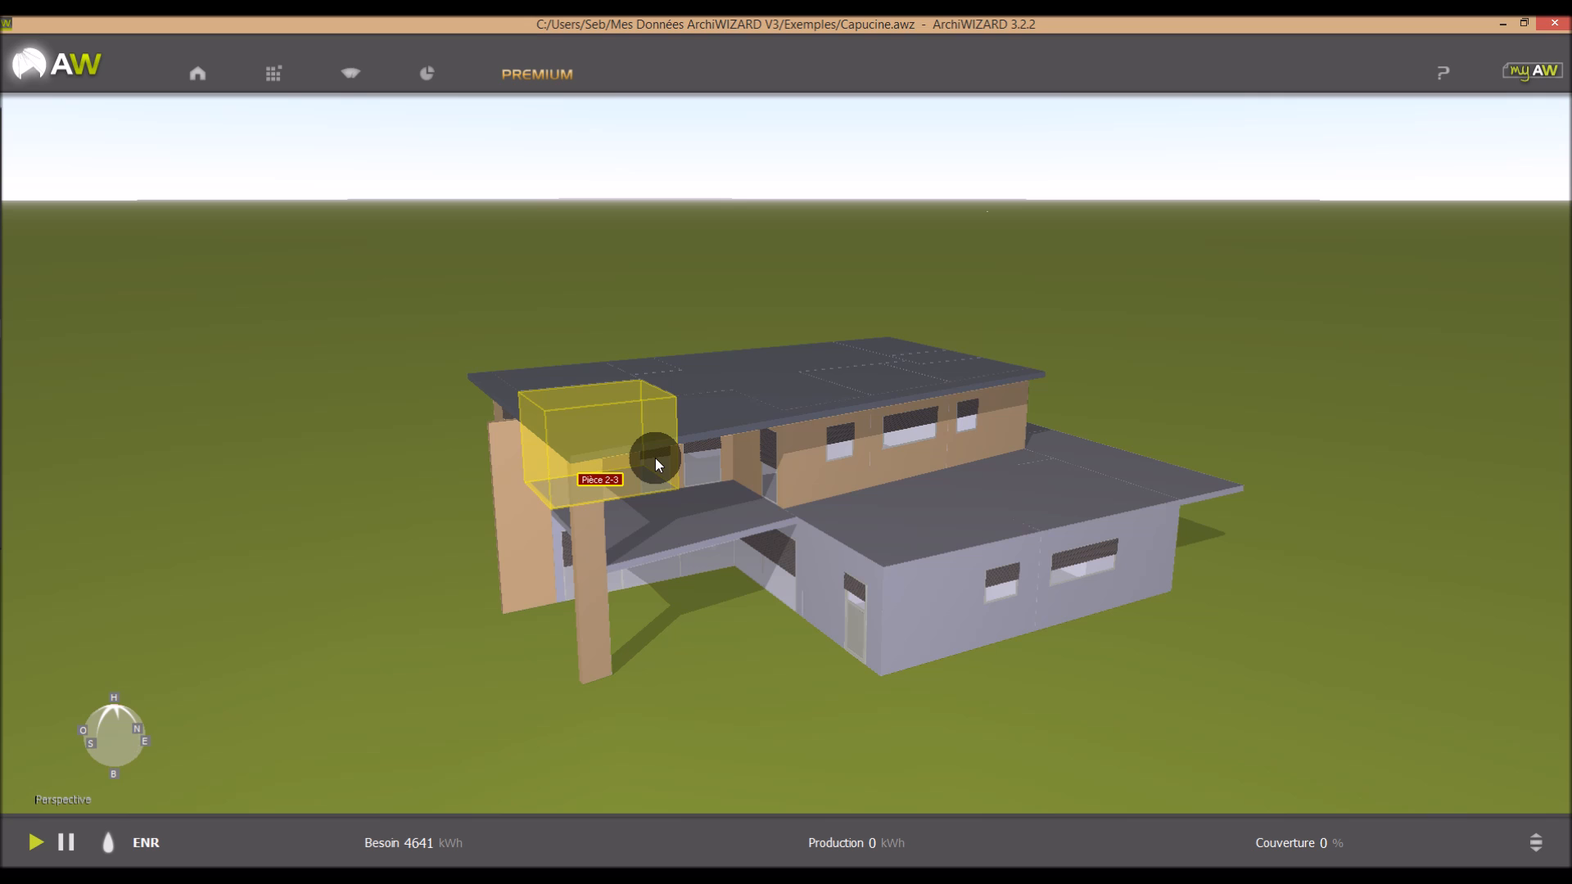
pyautogui.click(353, 73)
pyautogui.click(366, 141)
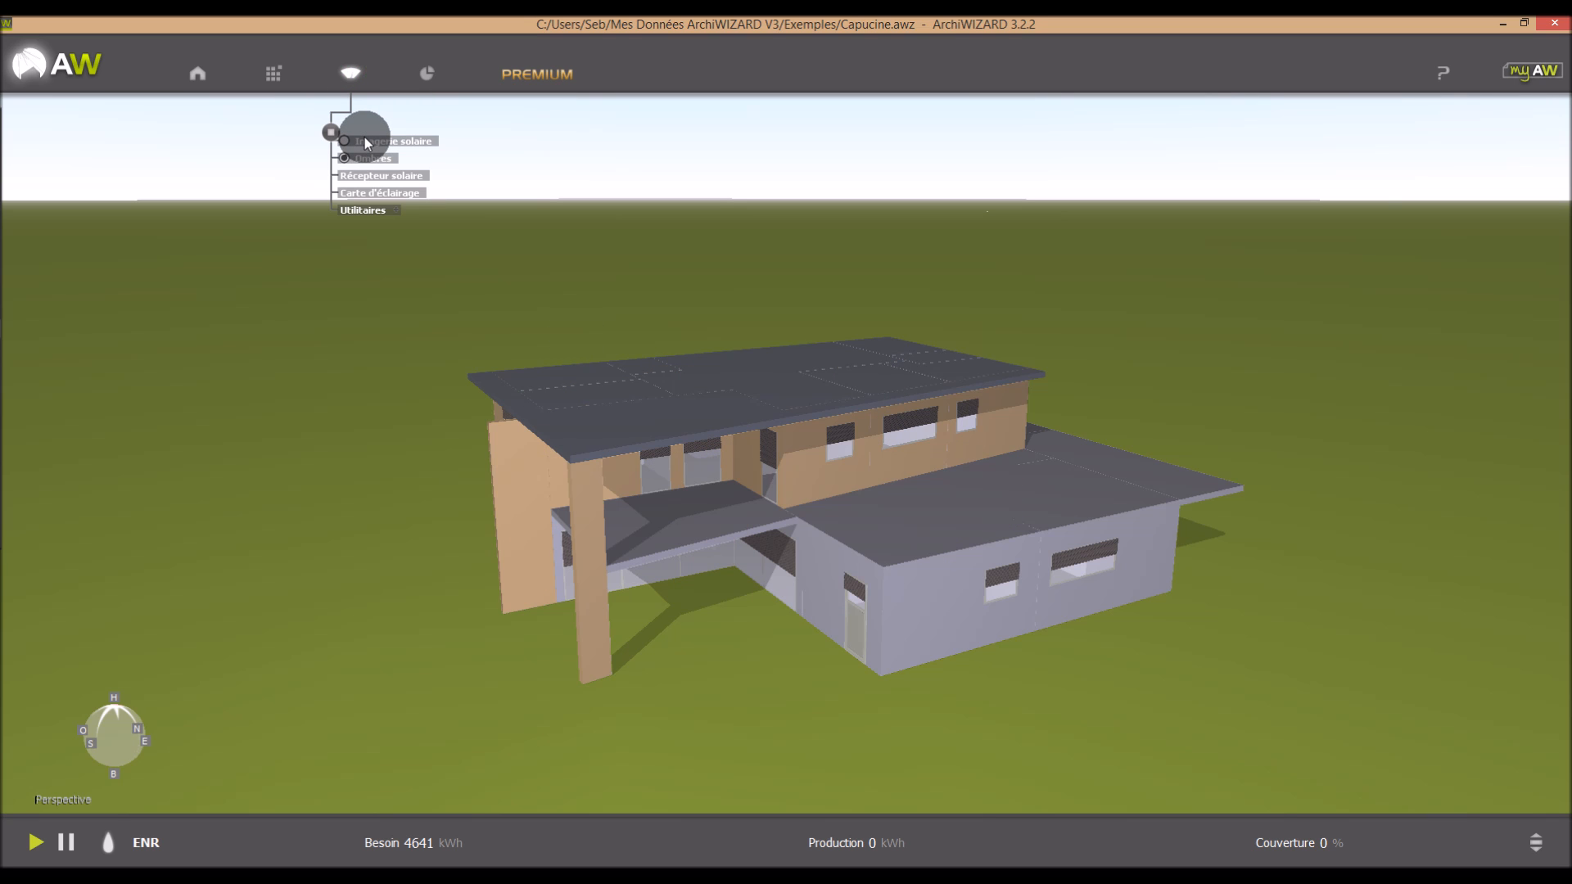
pyautogui.click(349, 73)
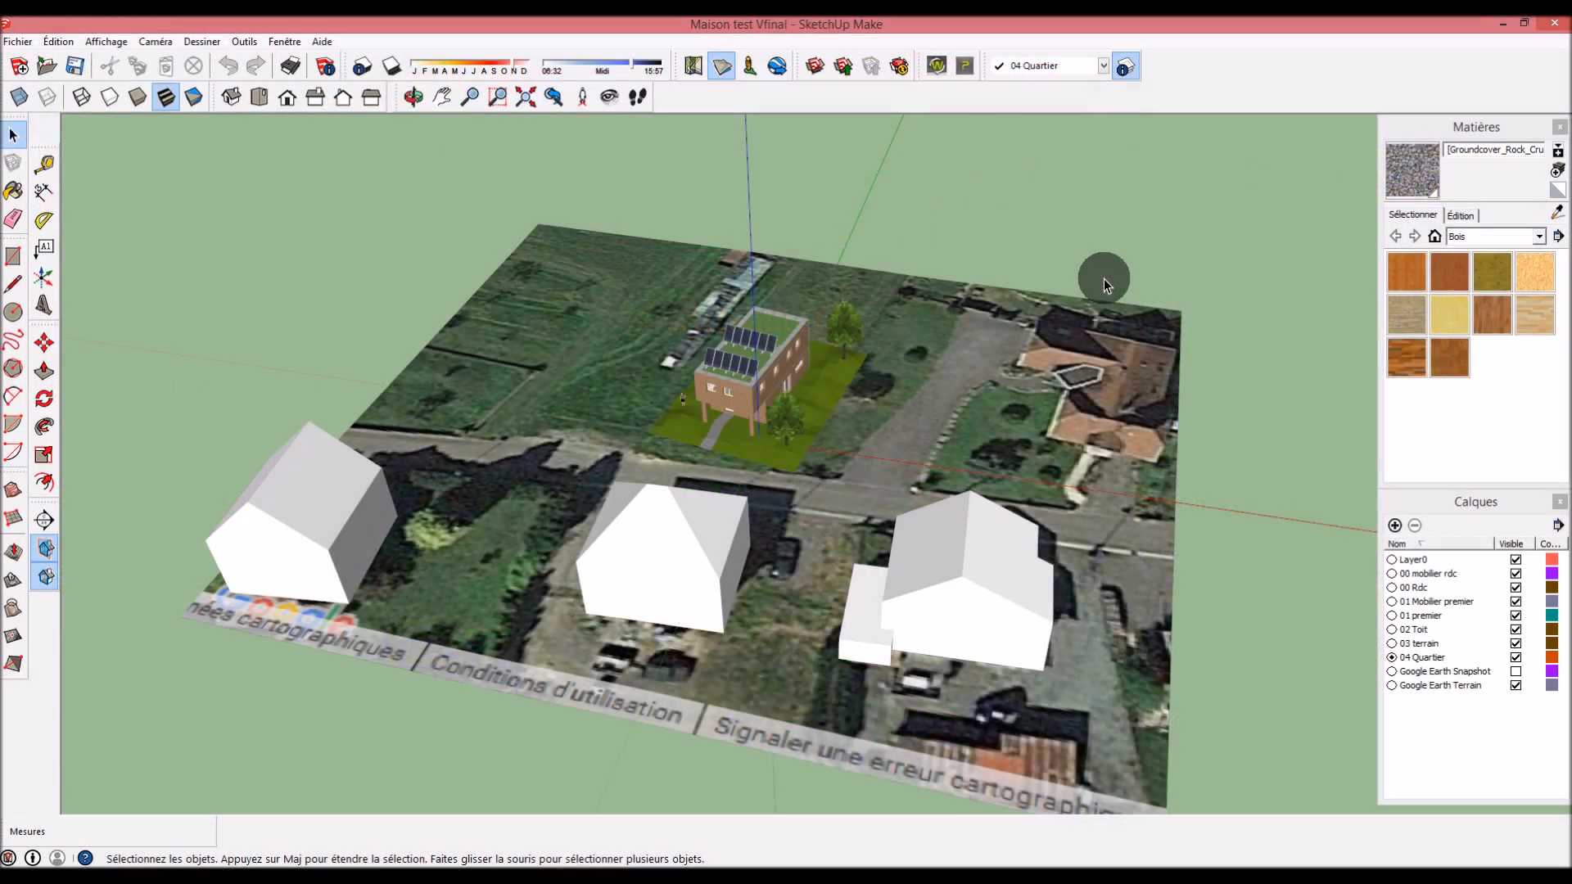
# Switch to the neighbourhood model in SketchUp and toggle the Google Earth Snapshot layer on and off to check the terrain
pyautogui.moveTo(1109, 263)
pyautogui.mouseDown()
pyautogui.moveTo(1028, 213)
pyautogui.moveTo(1052, 245)
pyautogui.mouseUp()
pyautogui.press('space')
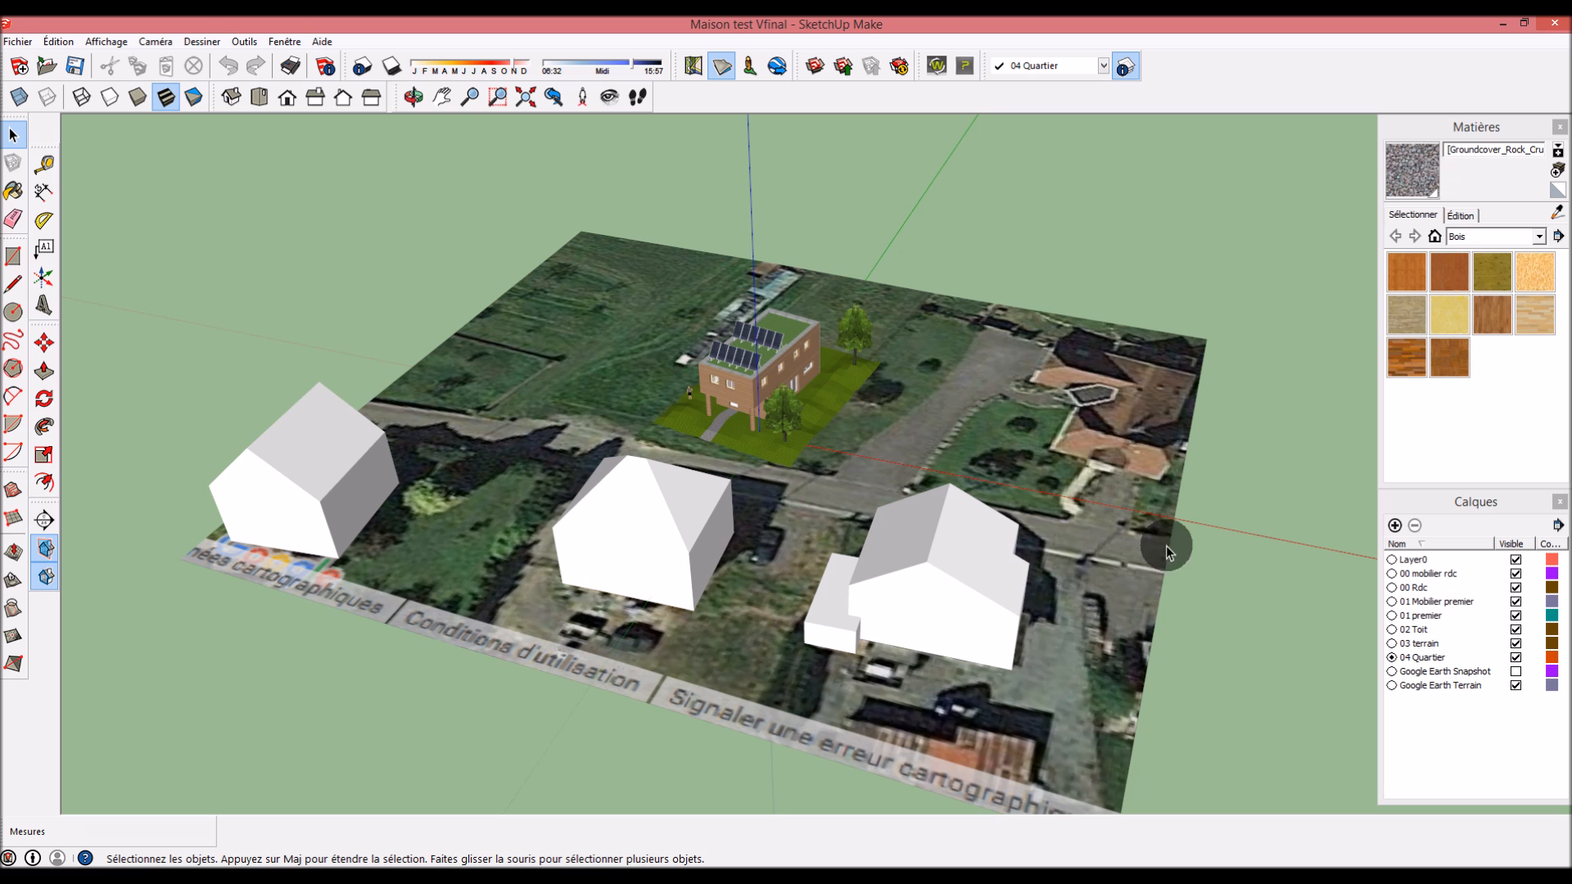
pyautogui.moveTo(1265, 708); pyautogui.dragTo(1304, 668, button='middle')
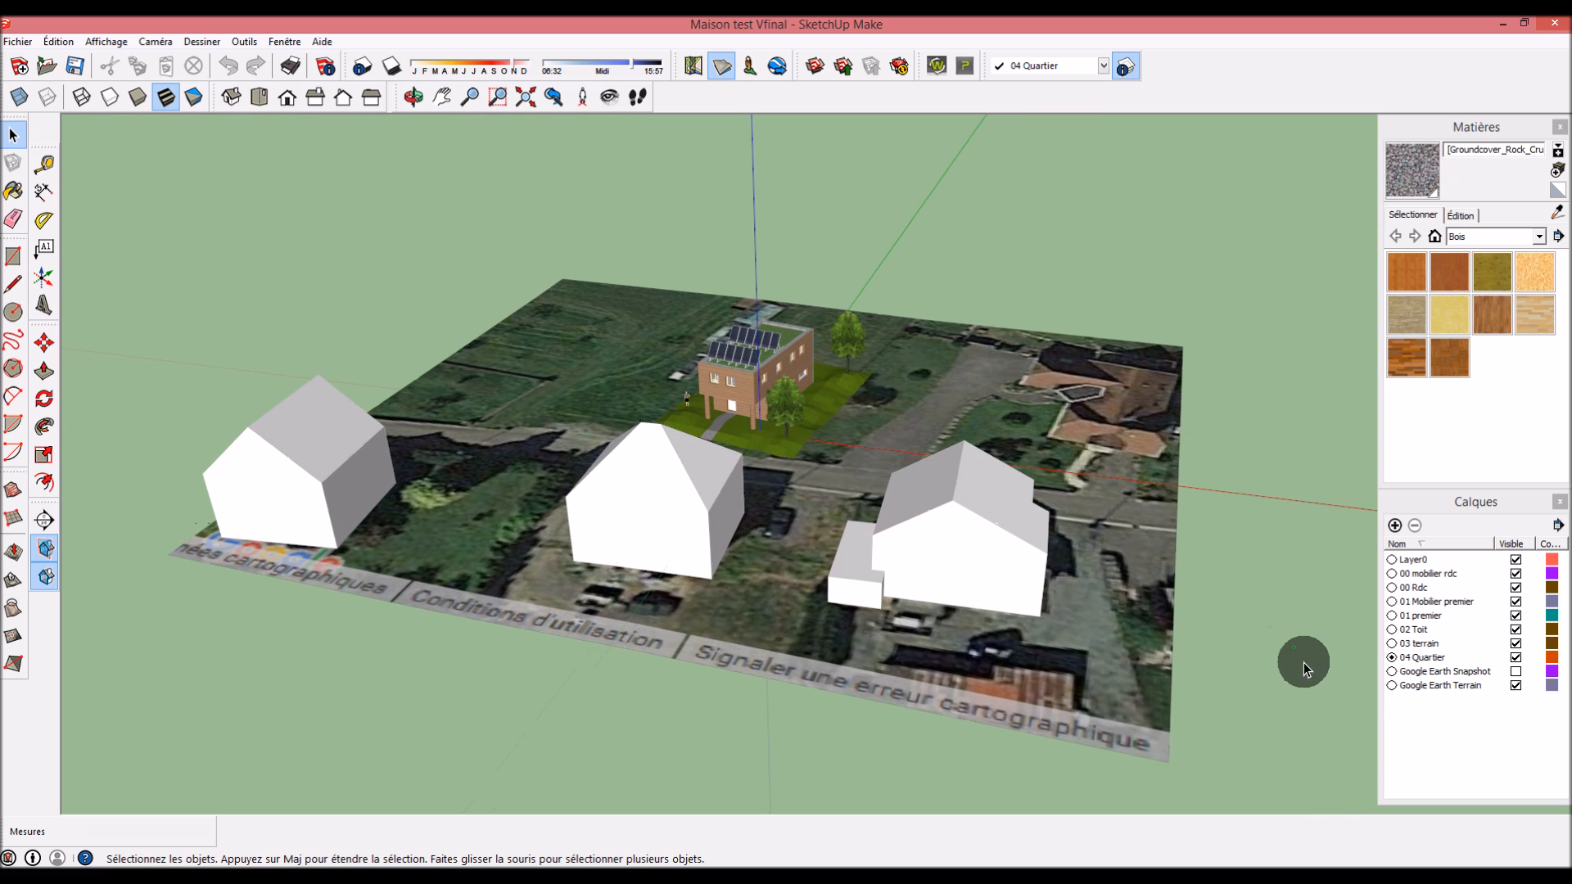
pyautogui.click(1515, 671)
pyautogui.click(1515, 671)
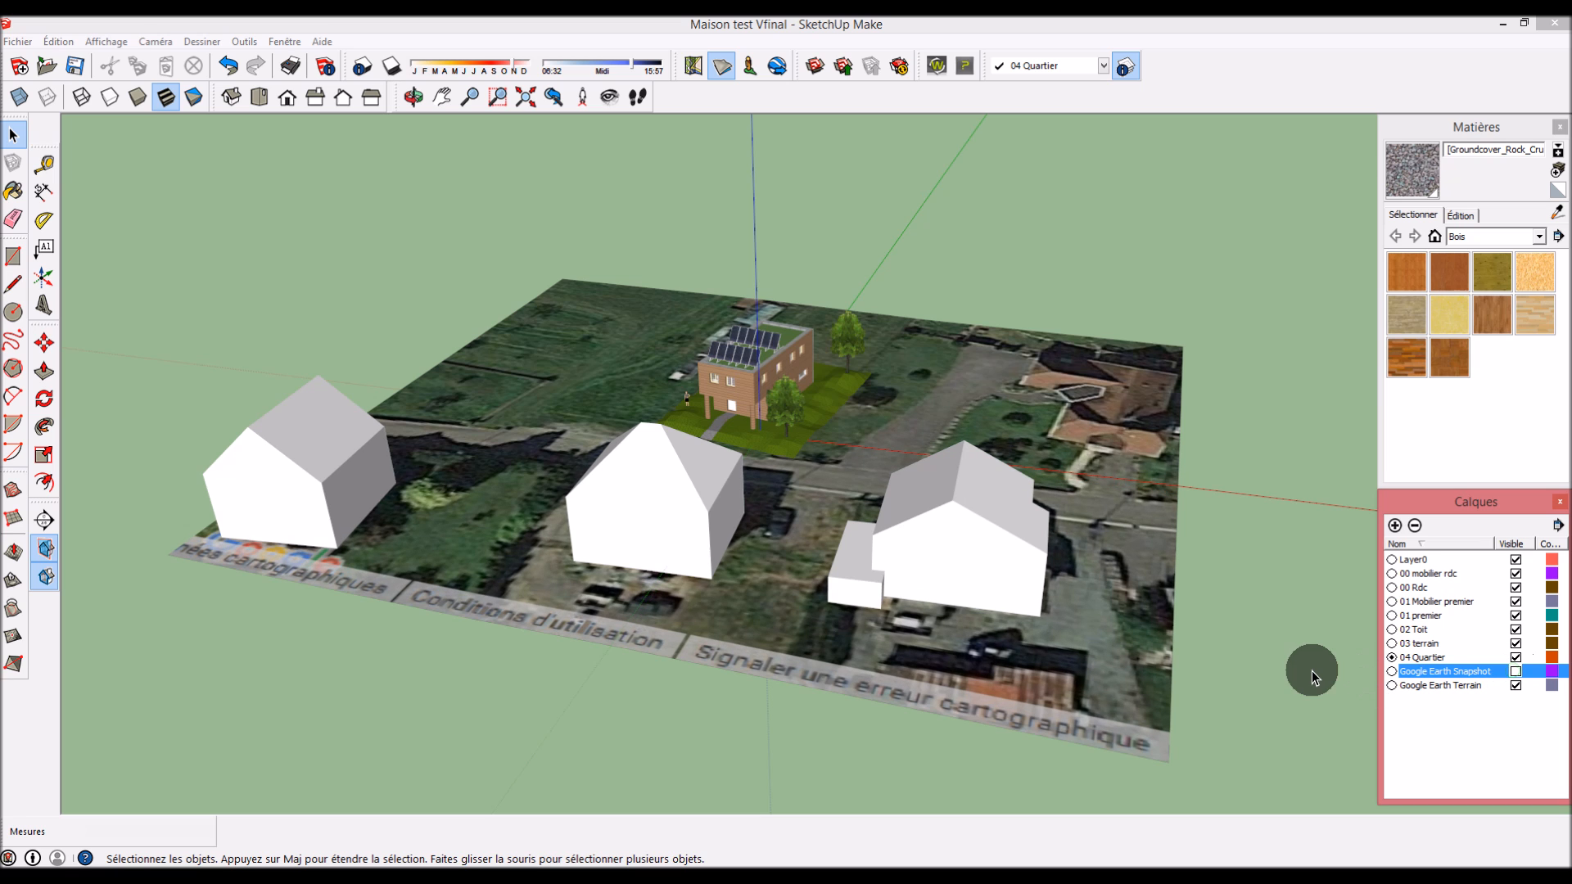
pyautogui.moveTo(1294, 642); pyautogui.dragTo(1290, 477, button='middle')
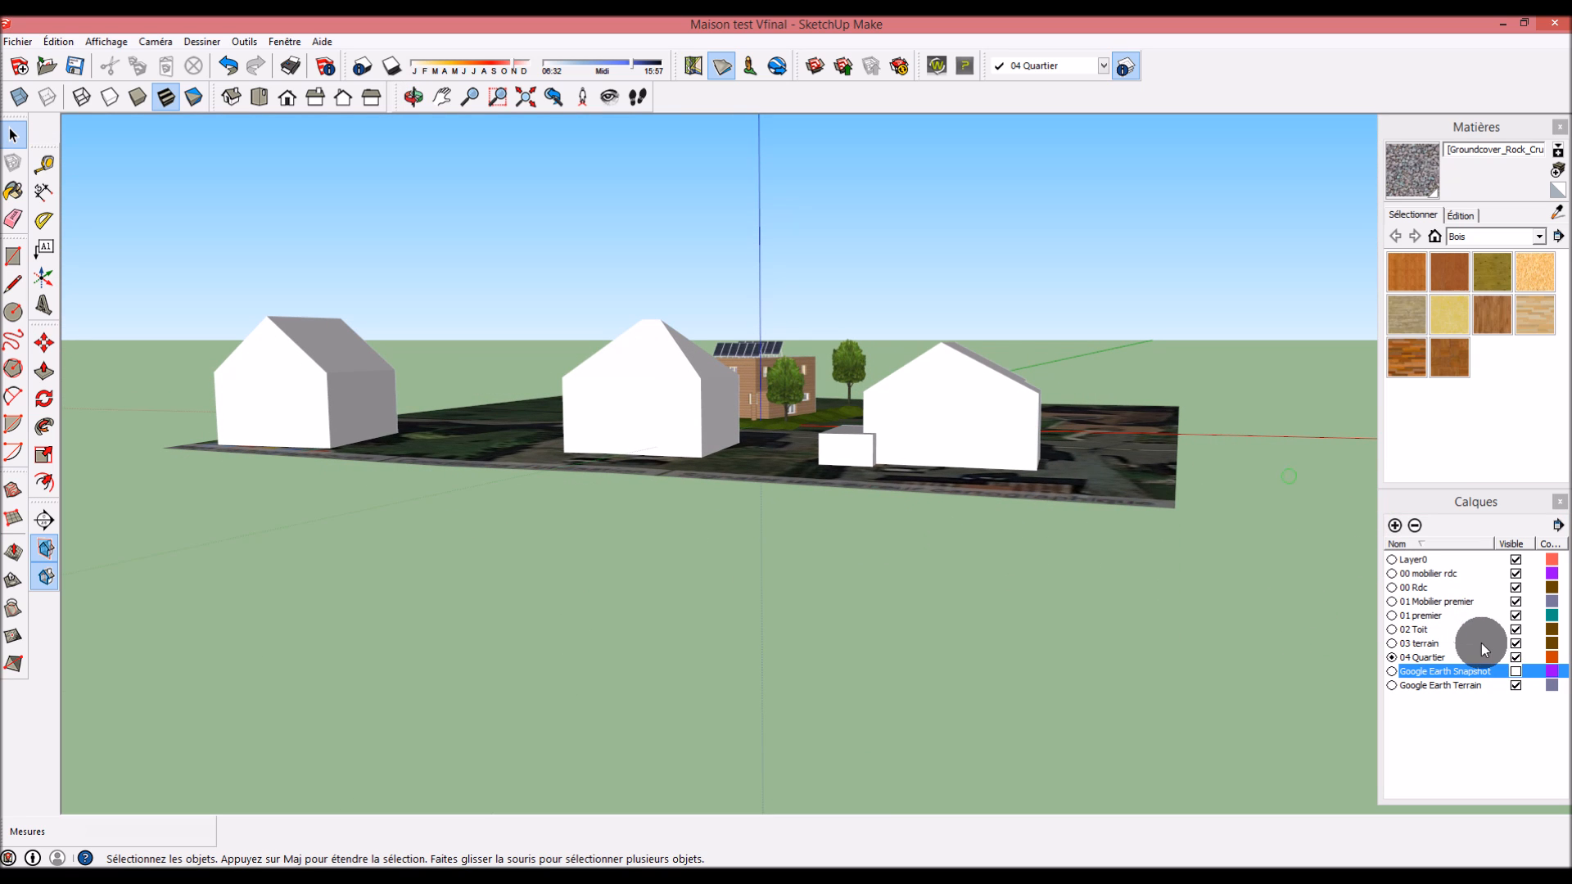
pyautogui.click(1518, 675)
pyautogui.click(1518, 674)
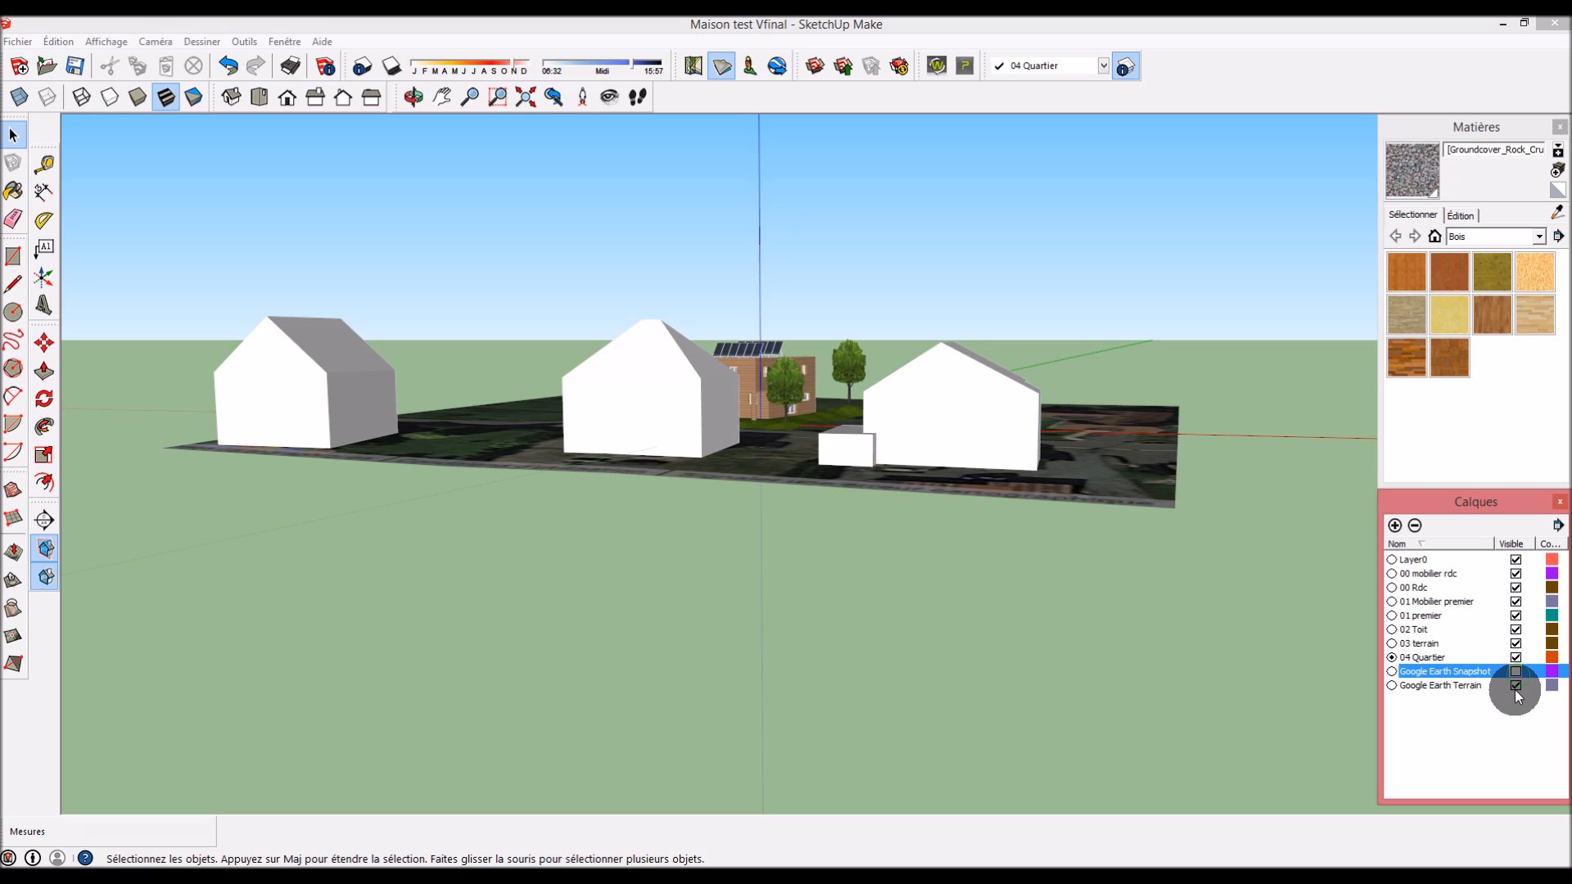
pyautogui.moveTo(1193, 533); pyautogui.dragTo(1196, 715, button='middle')
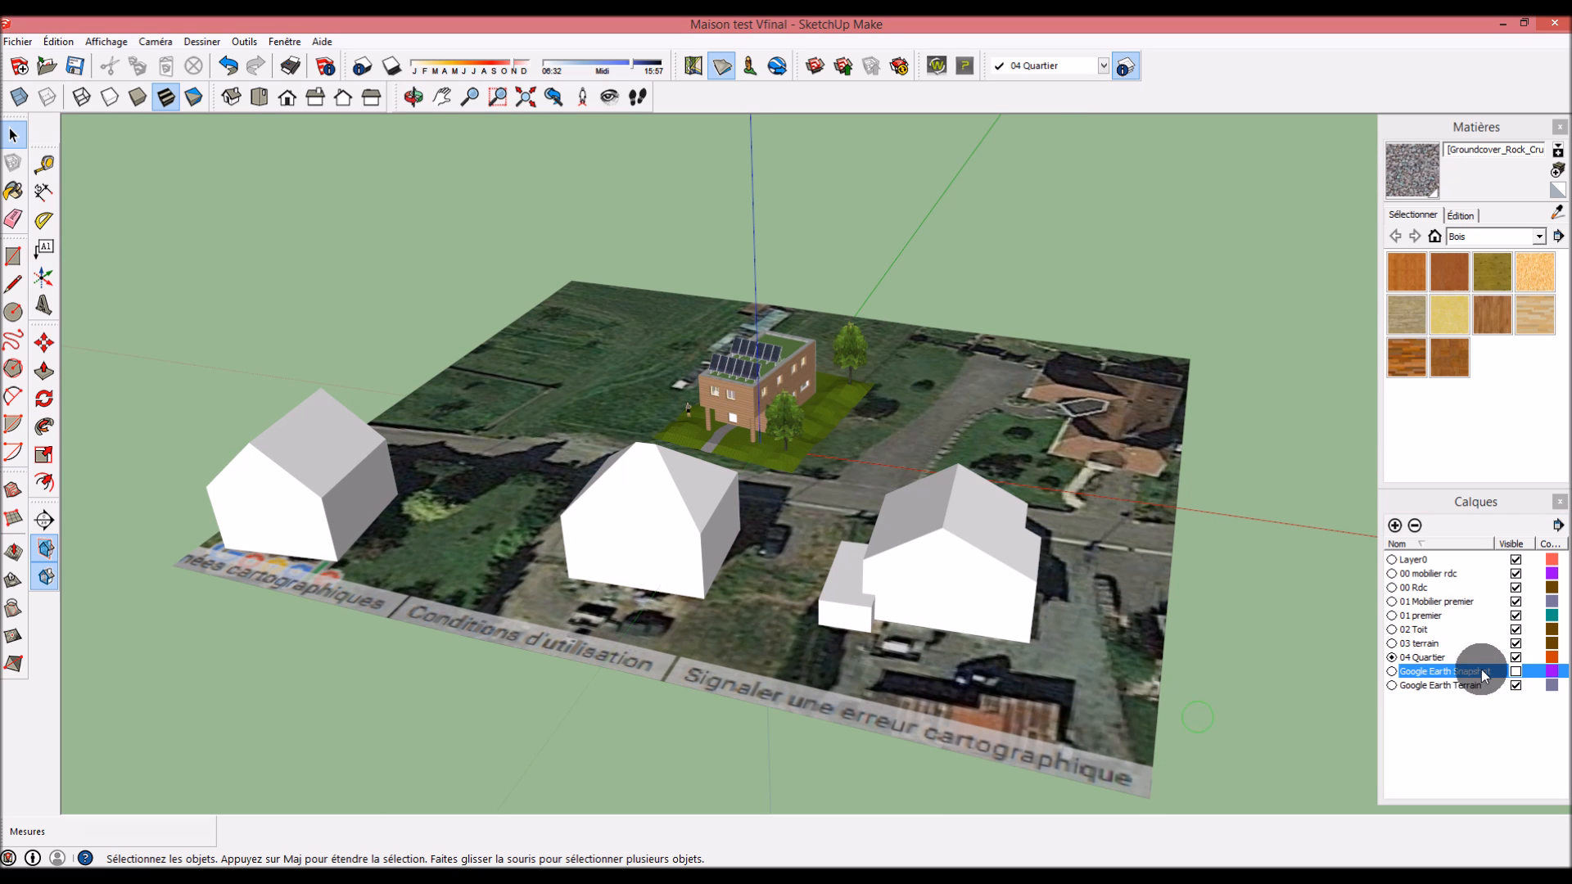
# Make Layer0 the active layer, and hide and reshow the 04 Quartier layer to check the neighbouring buildings
pyautogui.click(1391, 559)
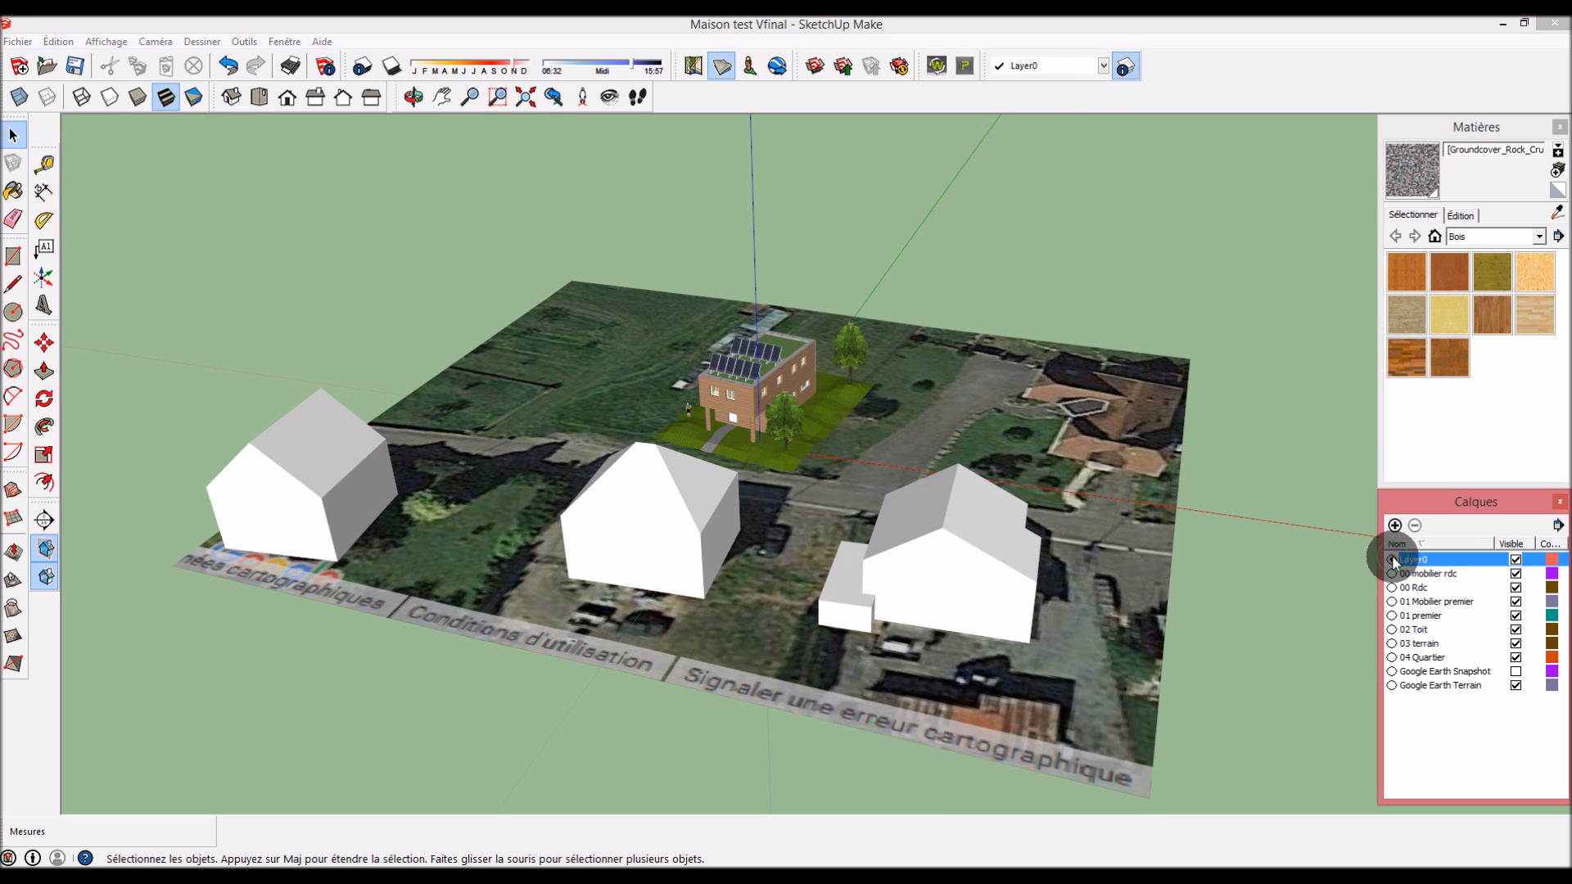
pyautogui.click(1516, 658)
pyautogui.moveTo(941, 547); pyautogui.dragTo(992, 569, button='middle')
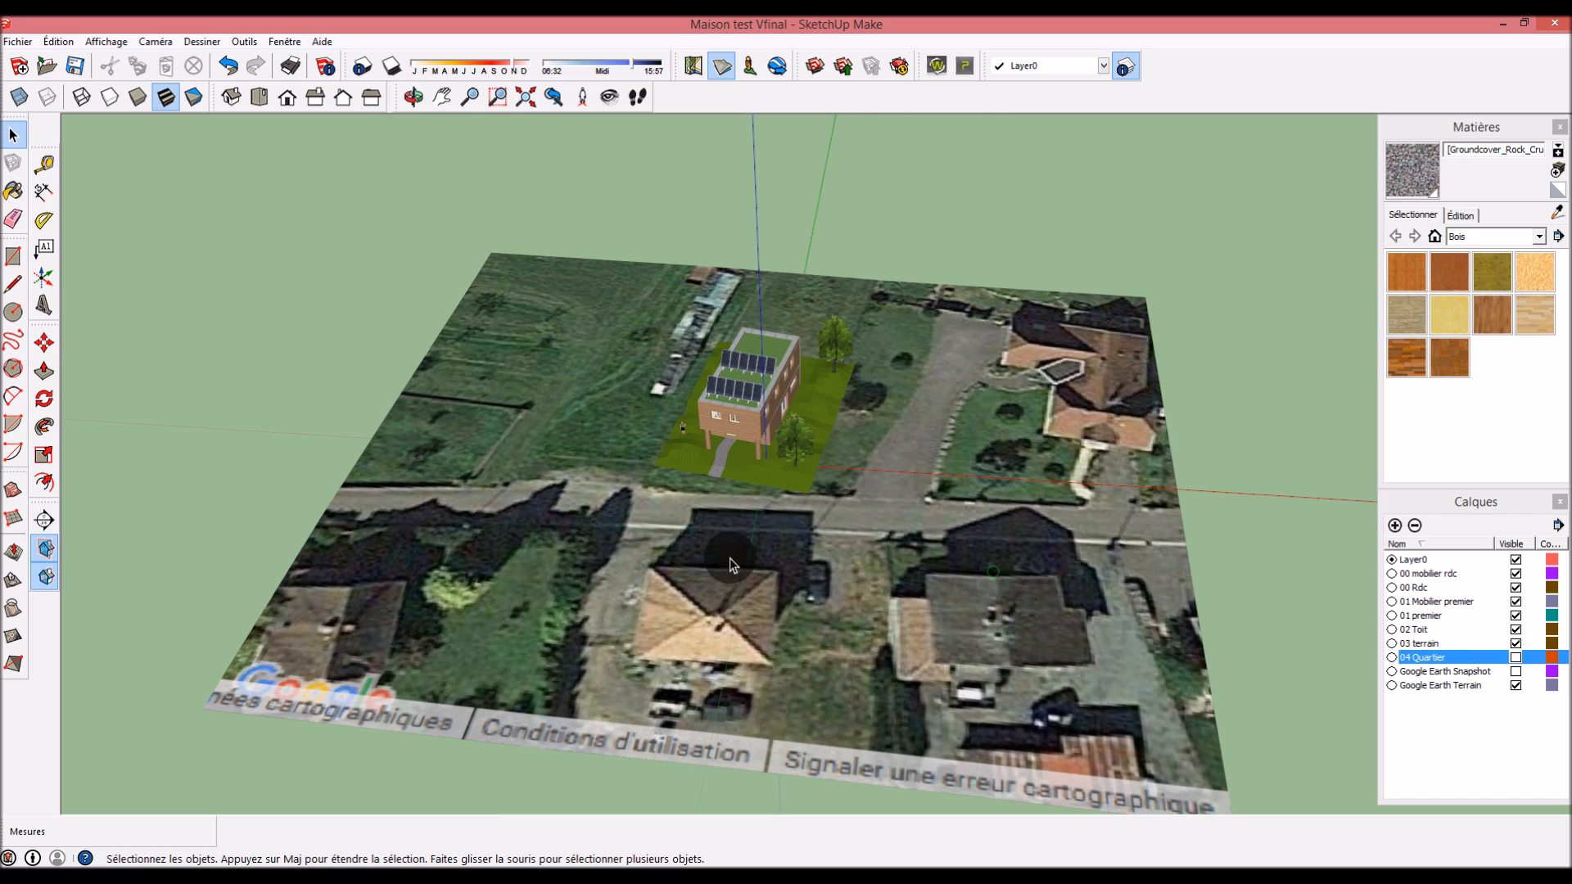
pyautogui.click(1515, 657)
pyautogui.click(1515, 671)
# Examine the neighbourhood volumes and the brown house up close, including its green roof, solar panels and facade windows
pyautogui.moveTo(1088, 533); pyautogui.dragTo(747, 483, button='middle')
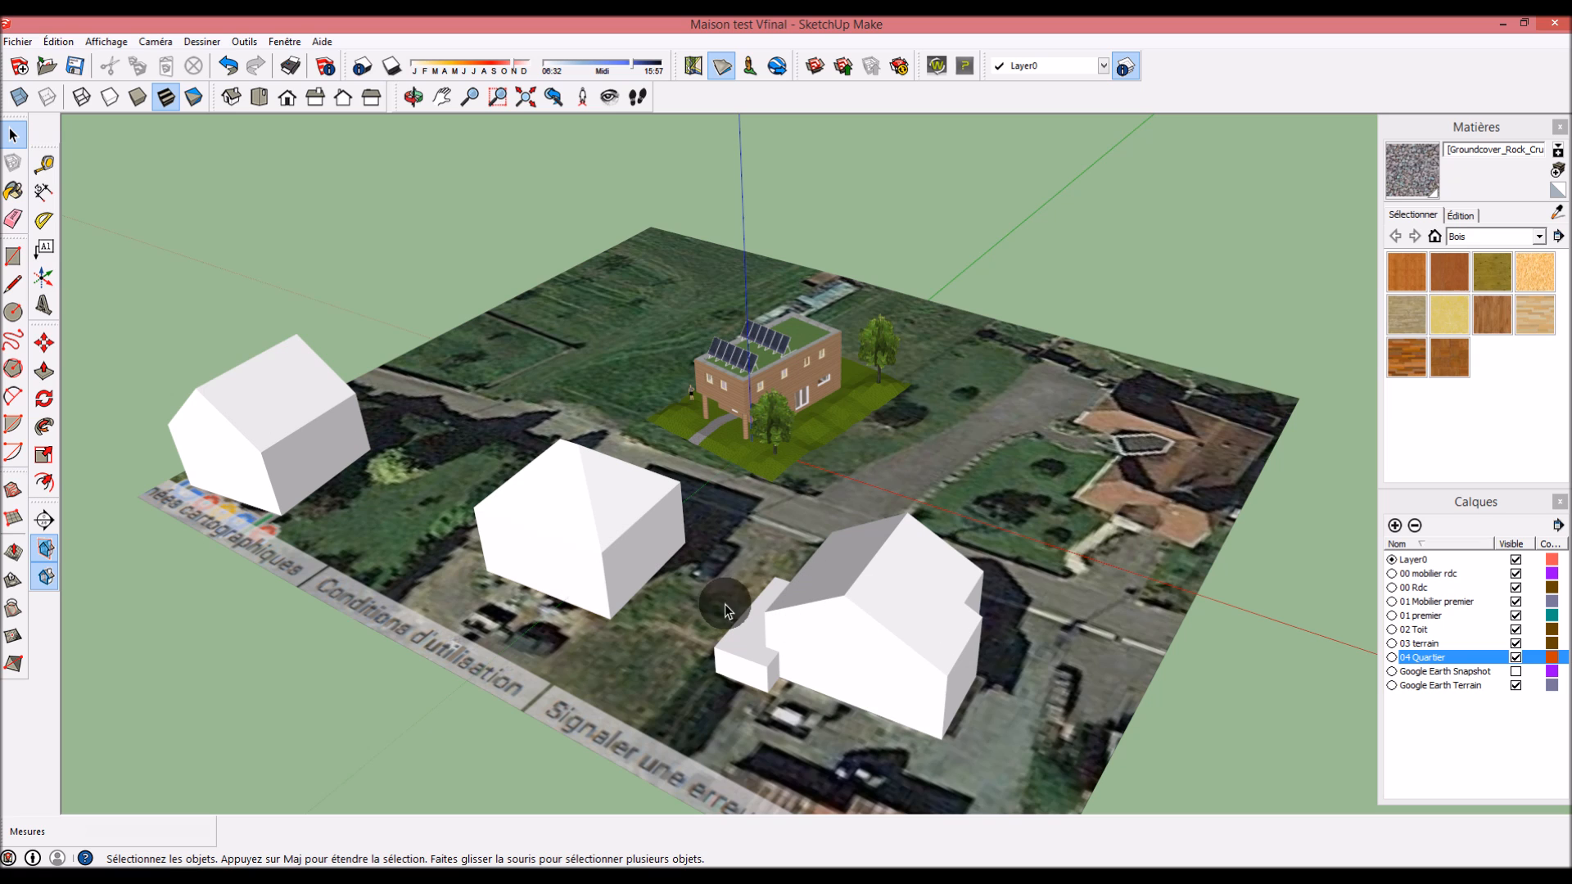
pyautogui.moveTo(679, 546); pyautogui.dragTo(802, 588, button='middle')
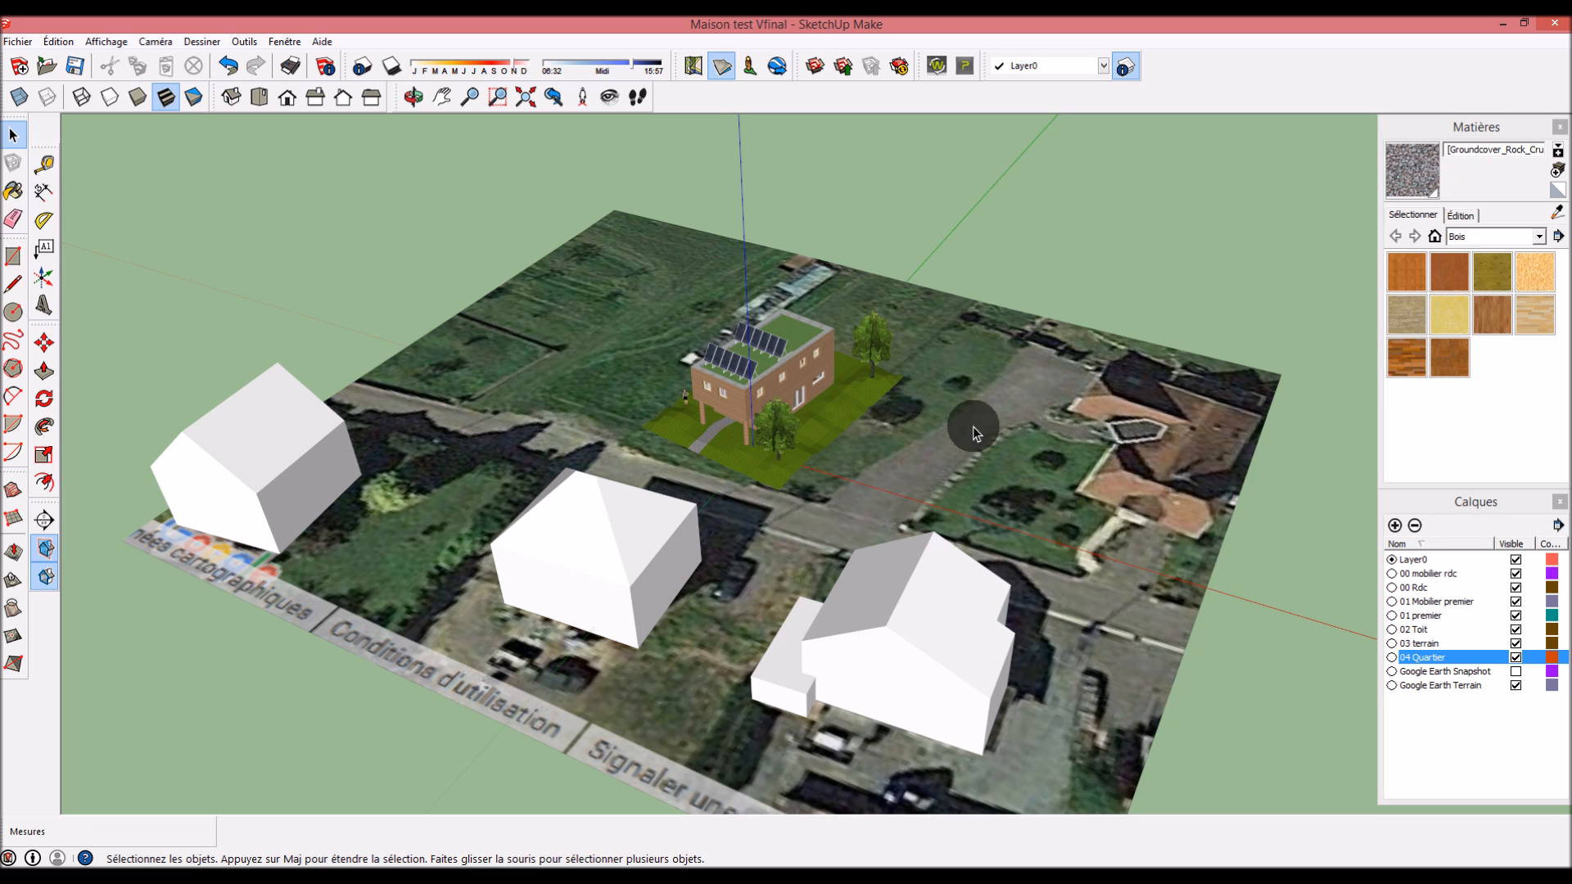
pyautogui.moveTo(522, 416); pyautogui.dragTo(590, 437, button='middle')
pyautogui.scroll(3, 636, 430)
pyautogui.scroll(3, 835, 332)
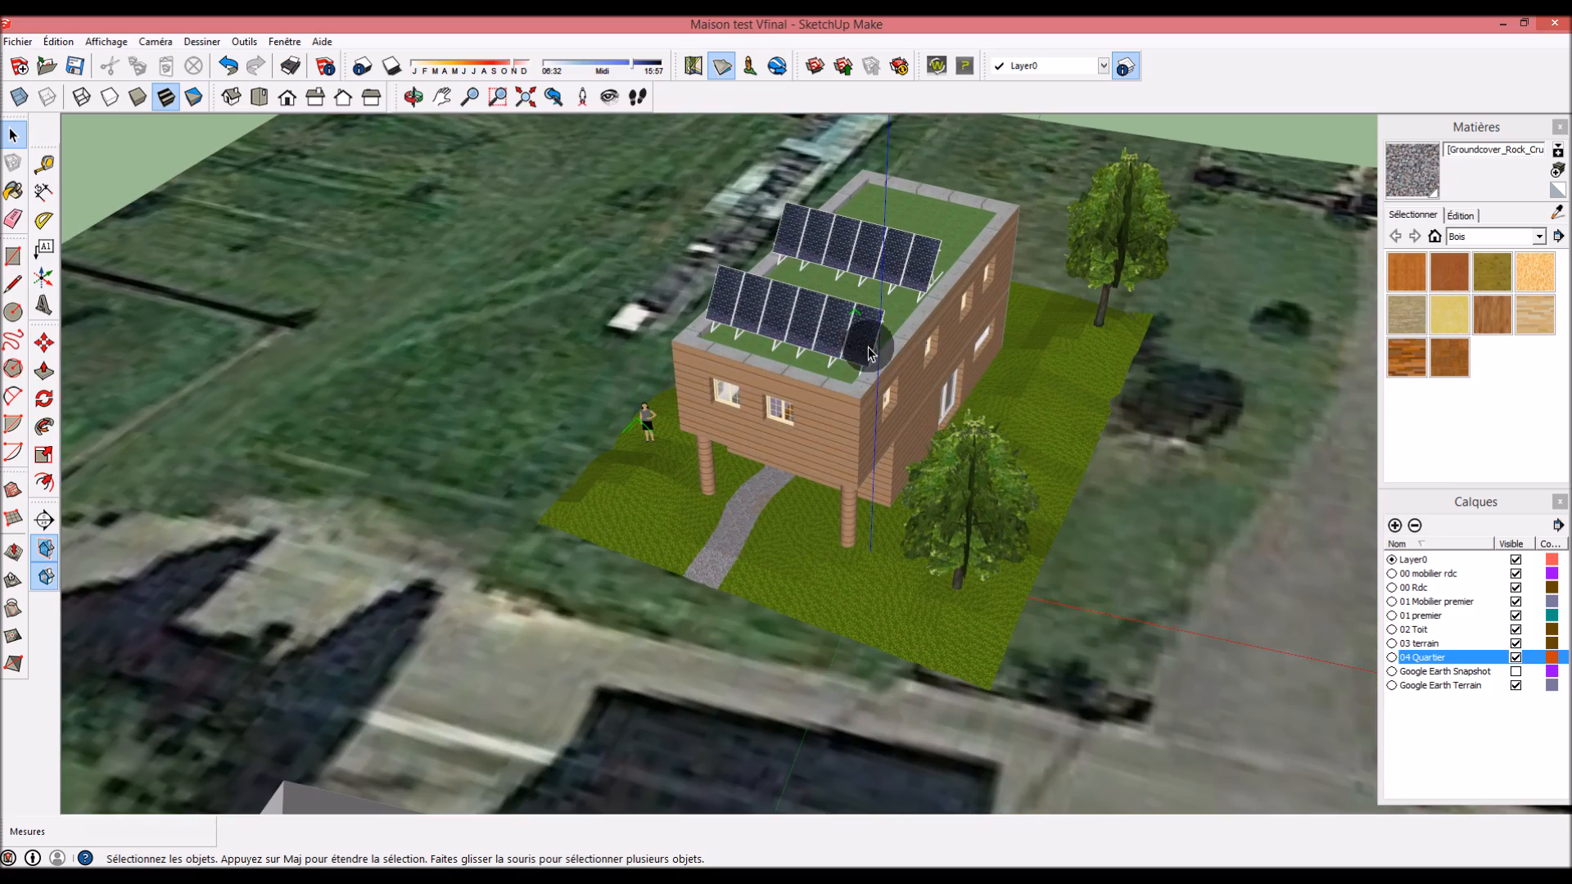
pyautogui.moveTo(1056, 466); pyautogui.dragTo(1027, 428, button='middle')
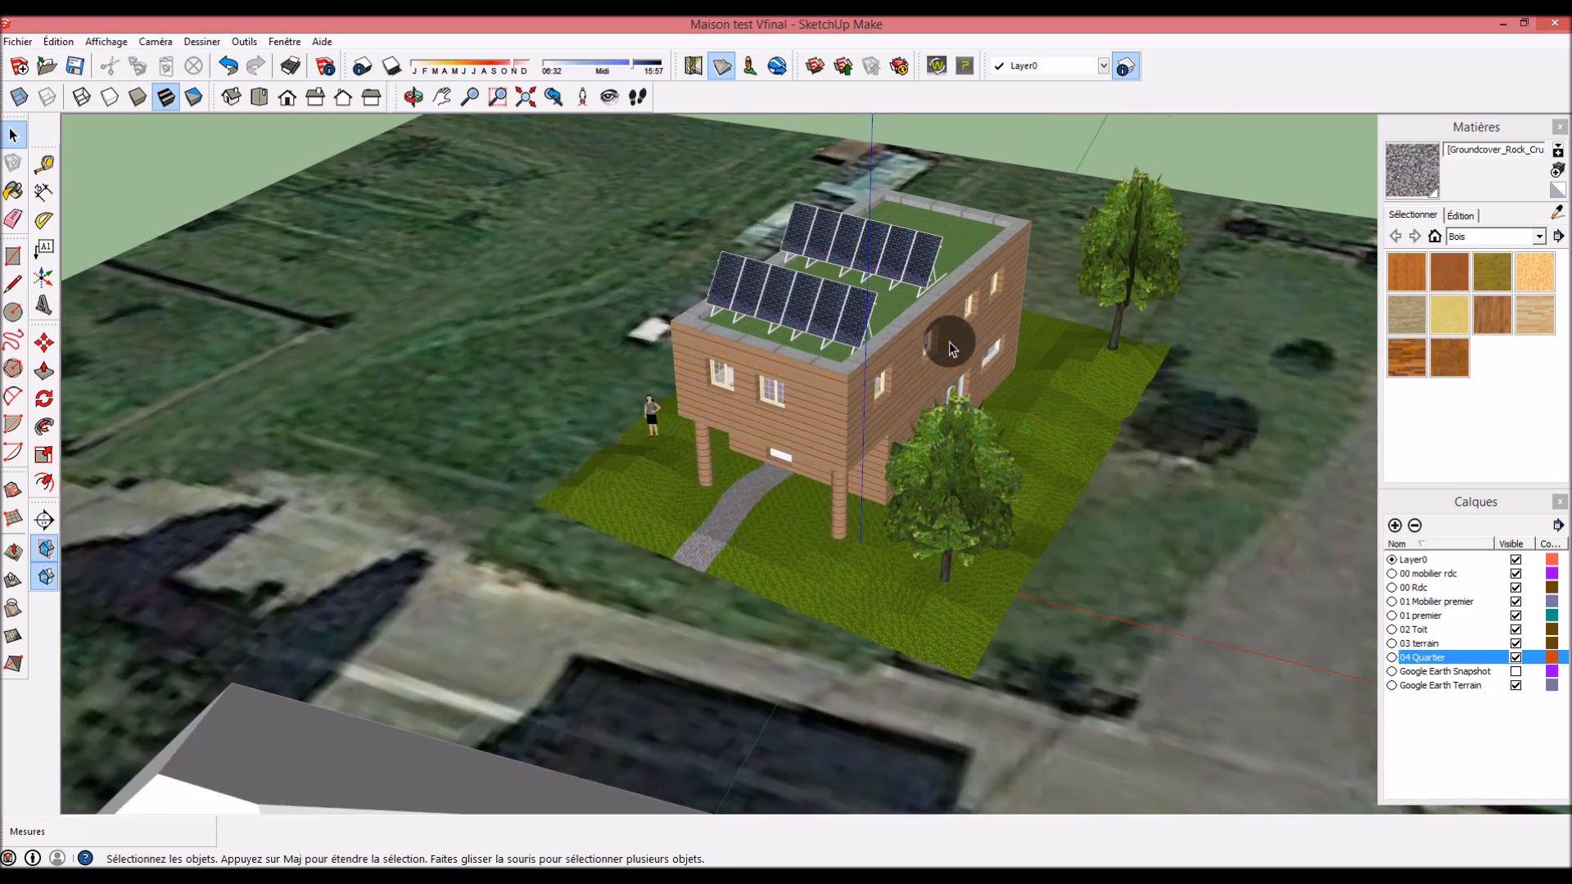
pyautogui.scroll(3, 951, 343)
pyautogui.moveTo(958, 350); pyautogui.dragTo(982, 372, button='middle')
pyautogui.scroll(-4, 985, 434)
pyautogui.scroll(2, 974, 297)
pyautogui.scroll(4, 977, 372)
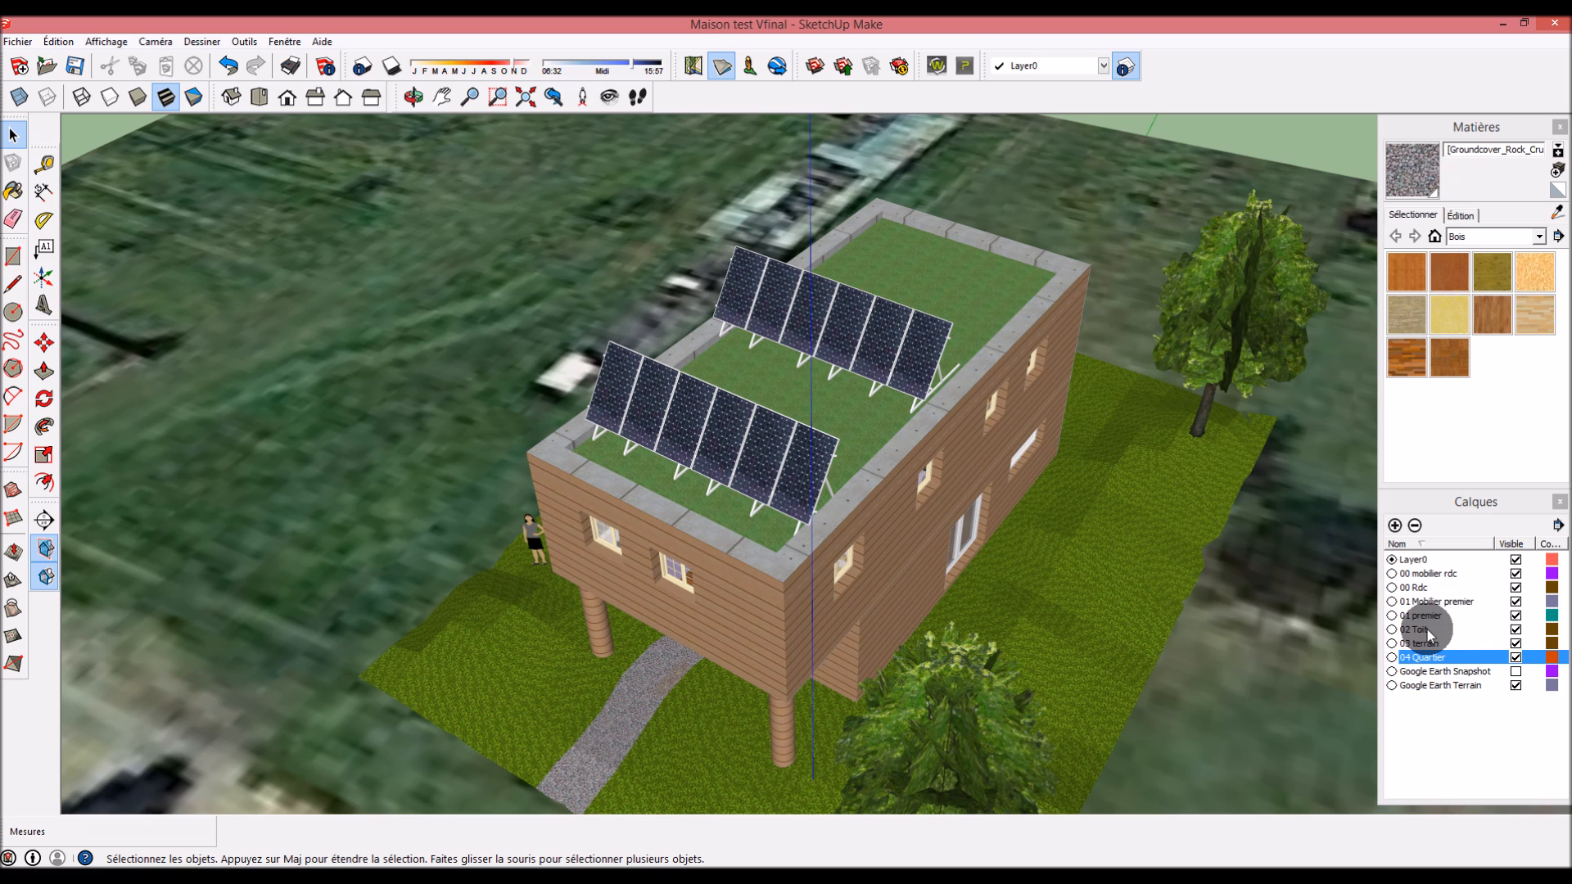
# Hide the 02 Toit layer and inspect the furnished bedrooms, bathroom and hallway of the upper floor
pyautogui.click(1515, 629)
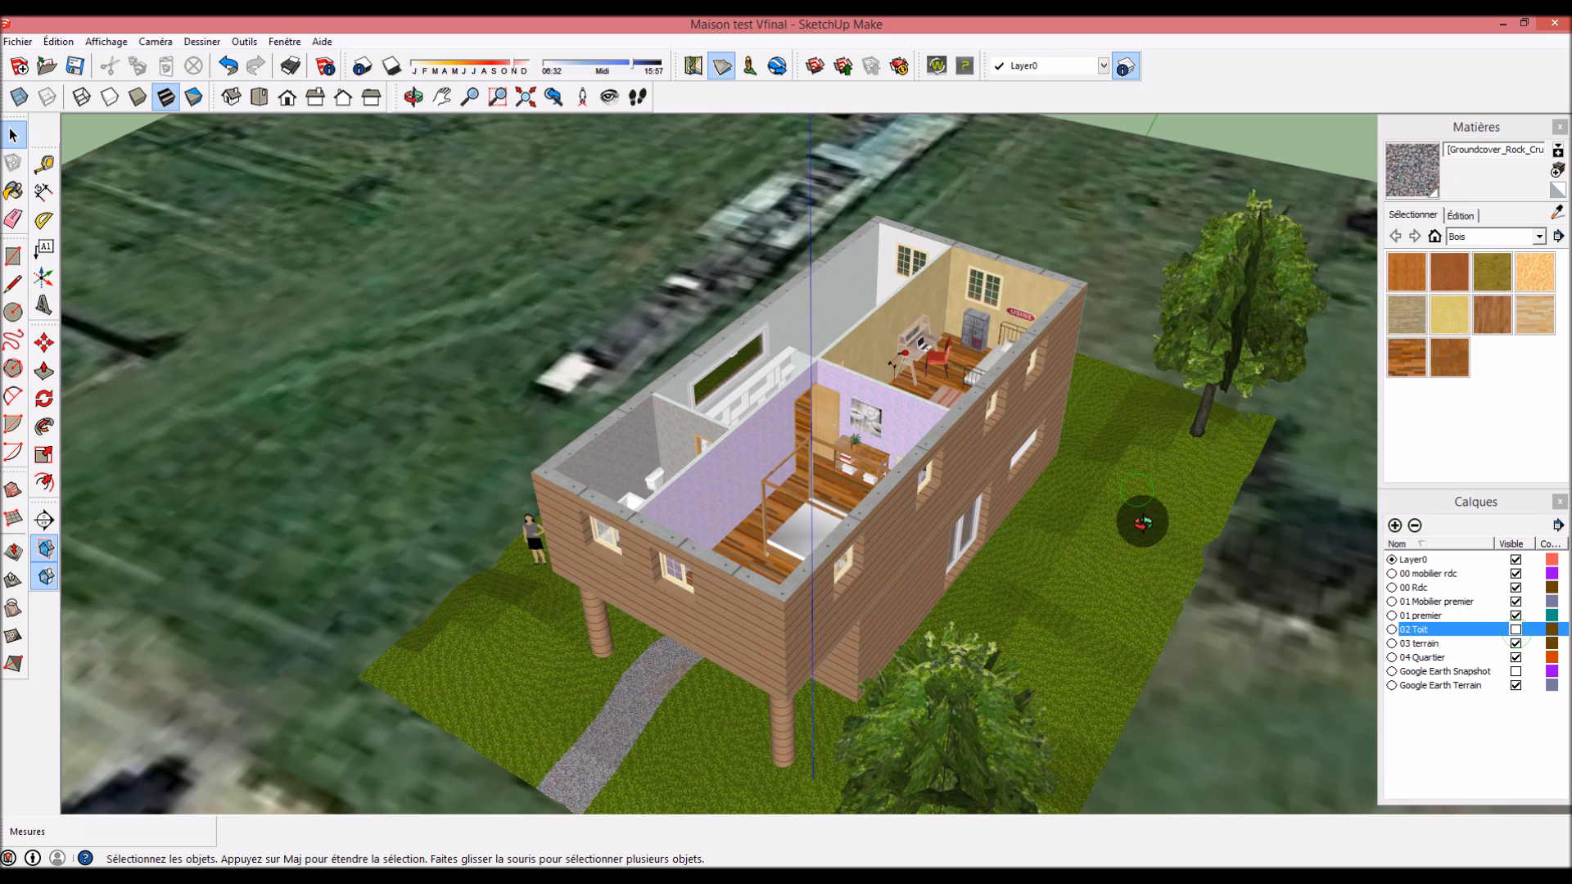
pyautogui.scroll(3, 1093, 552)
pyautogui.scroll(3, 733, 440)
pyautogui.scroll(-3, 907, 494)
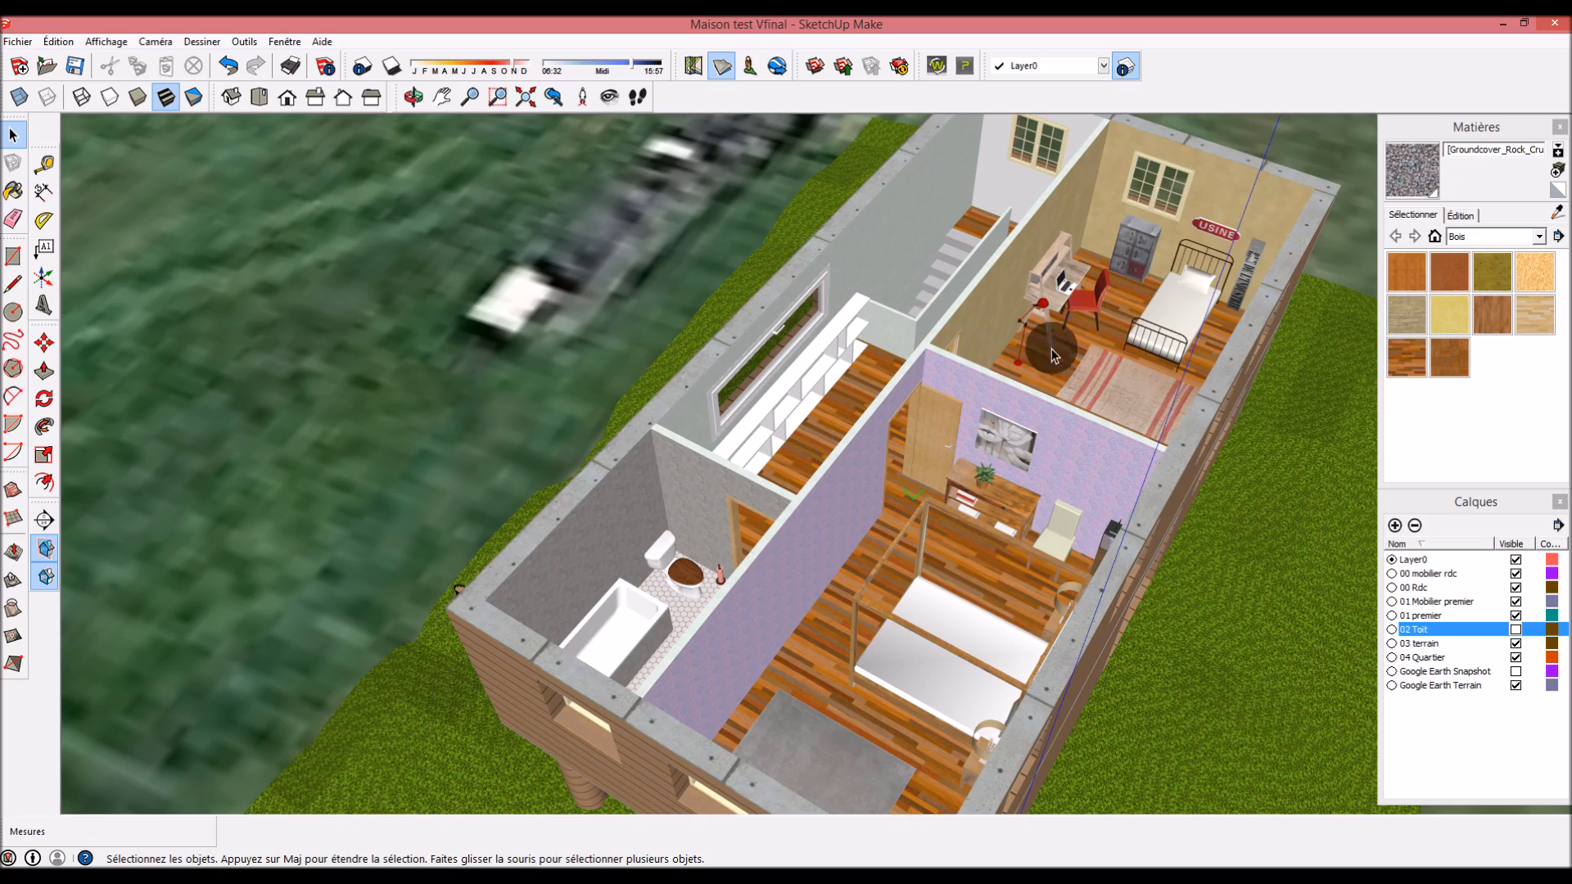
pyautogui.moveTo(712, 546); pyautogui.dragTo(983, 534, button='middle')
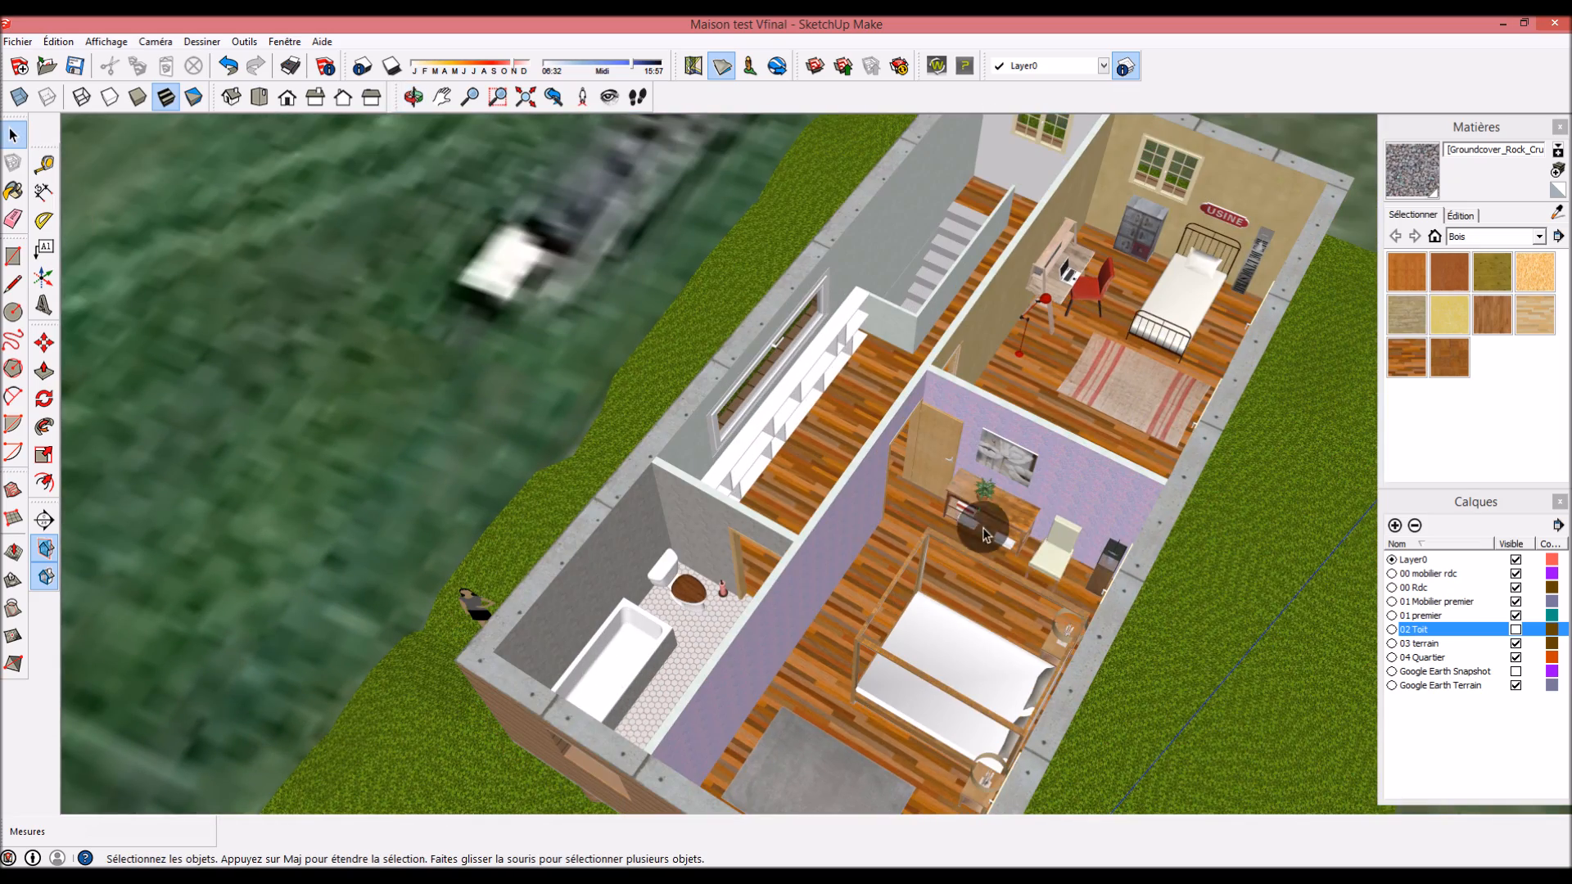
# Hide the 01 premier and 01 Mobilier premier layers and inspect the furnished ground floor
pyautogui.click(1516, 617)
pyautogui.moveTo(1142, 560); pyautogui.dragTo(1044, 496, button='middle')
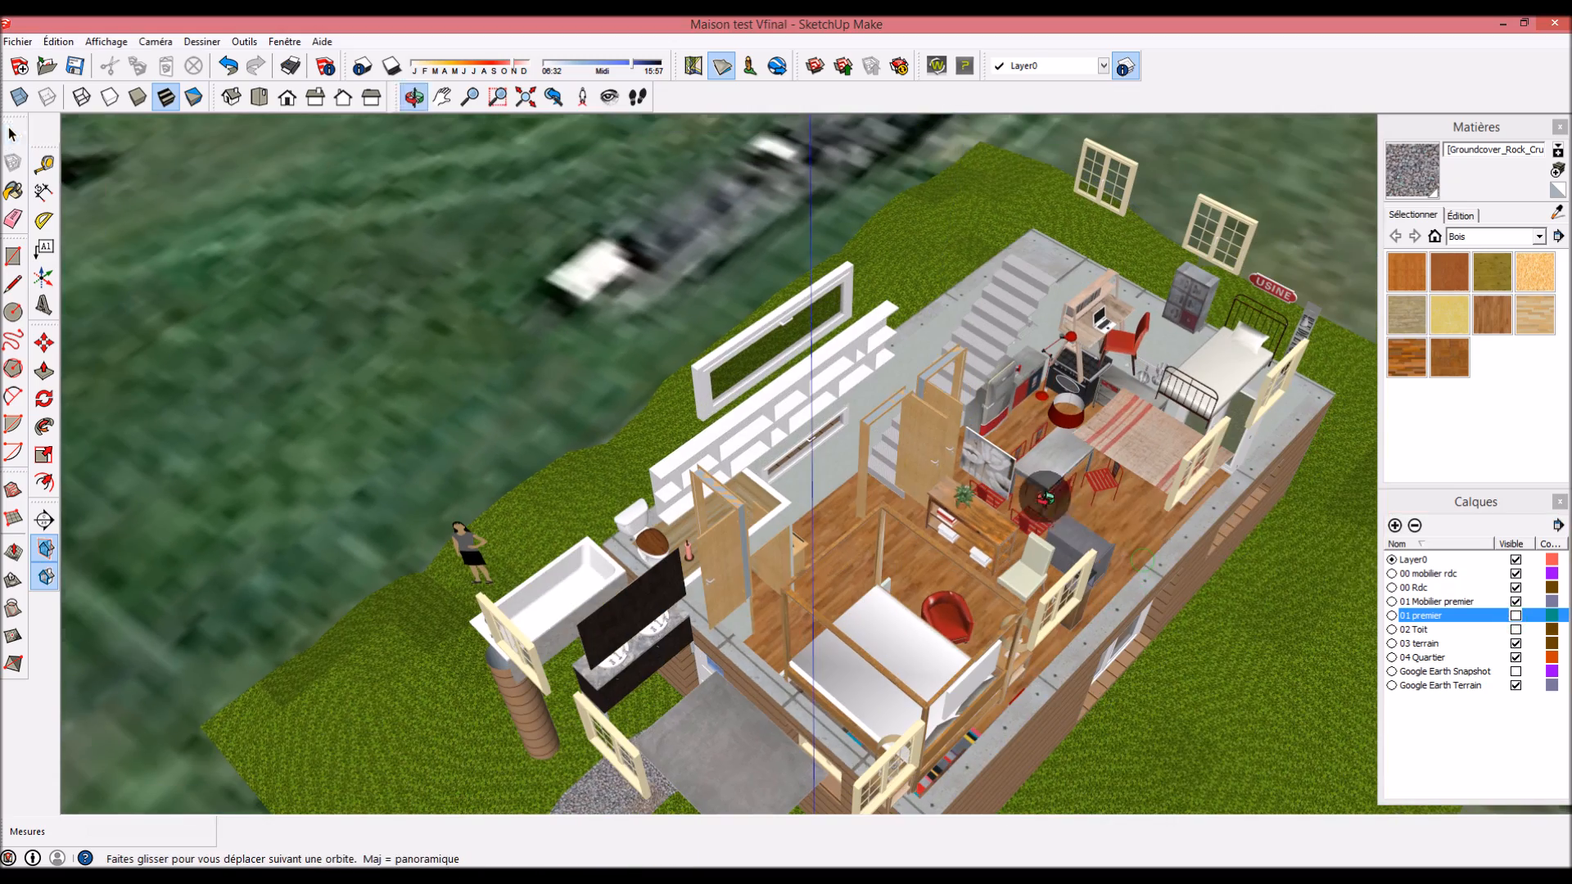
pyautogui.click(1515, 602)
pyautogui.moveTo(819, 573); pyautogui.dragTo(1210, 649, button='middle')
pyautogui.scroll(5, 837, 663)
pyautogui.scroll(-8, 947, 562)
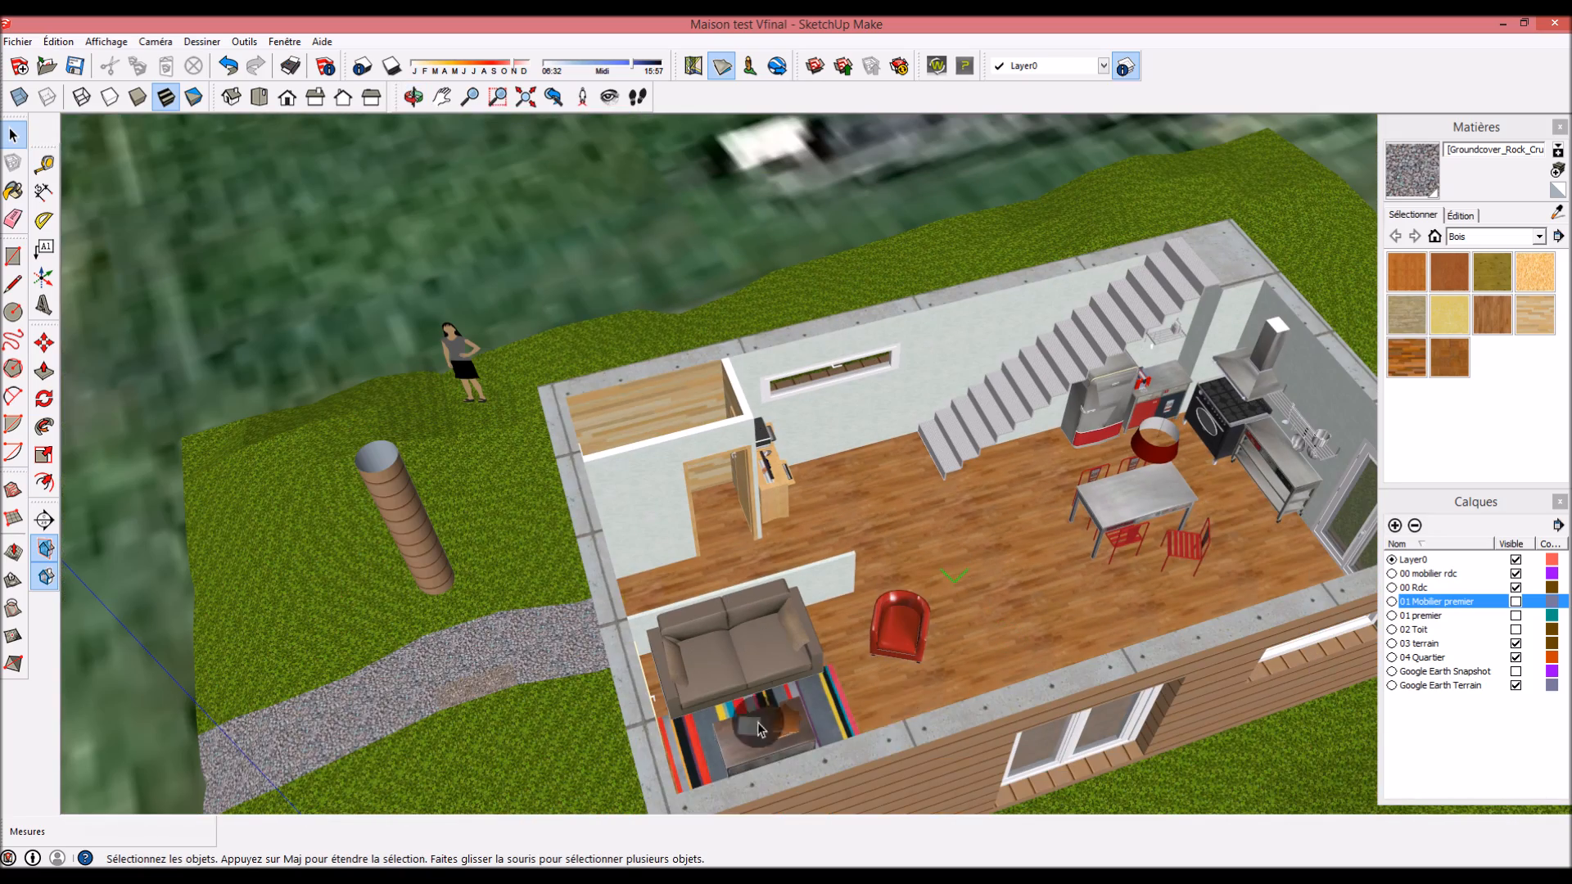
pyautogui.moveTo(954, 561); pyautogui.dragTo(1228, 606, button='middle')
# Hide the 00 Rdc and 00 mobilier rdc layers to view the bare plot and its terrain
pyautogui.click(1515, 587)
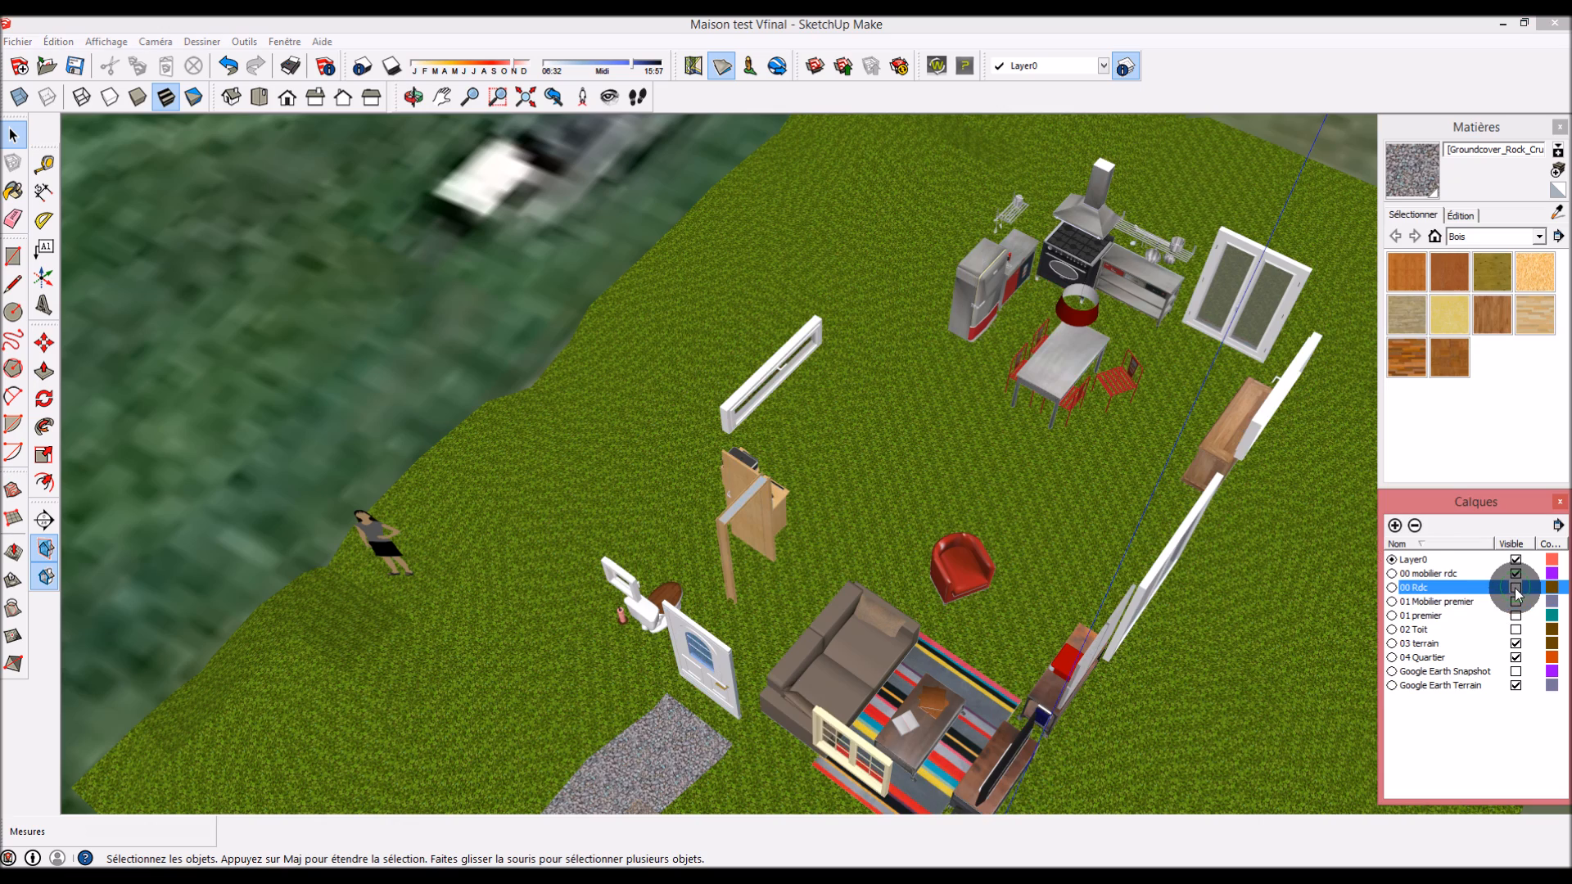
pyautogui.click(1515, 573)
pyautogui.moveTo(1238, 554); pyautogui.dragTo(1306, 393, button='middle')
pyautogui.scroll(-4, 1167, 427)
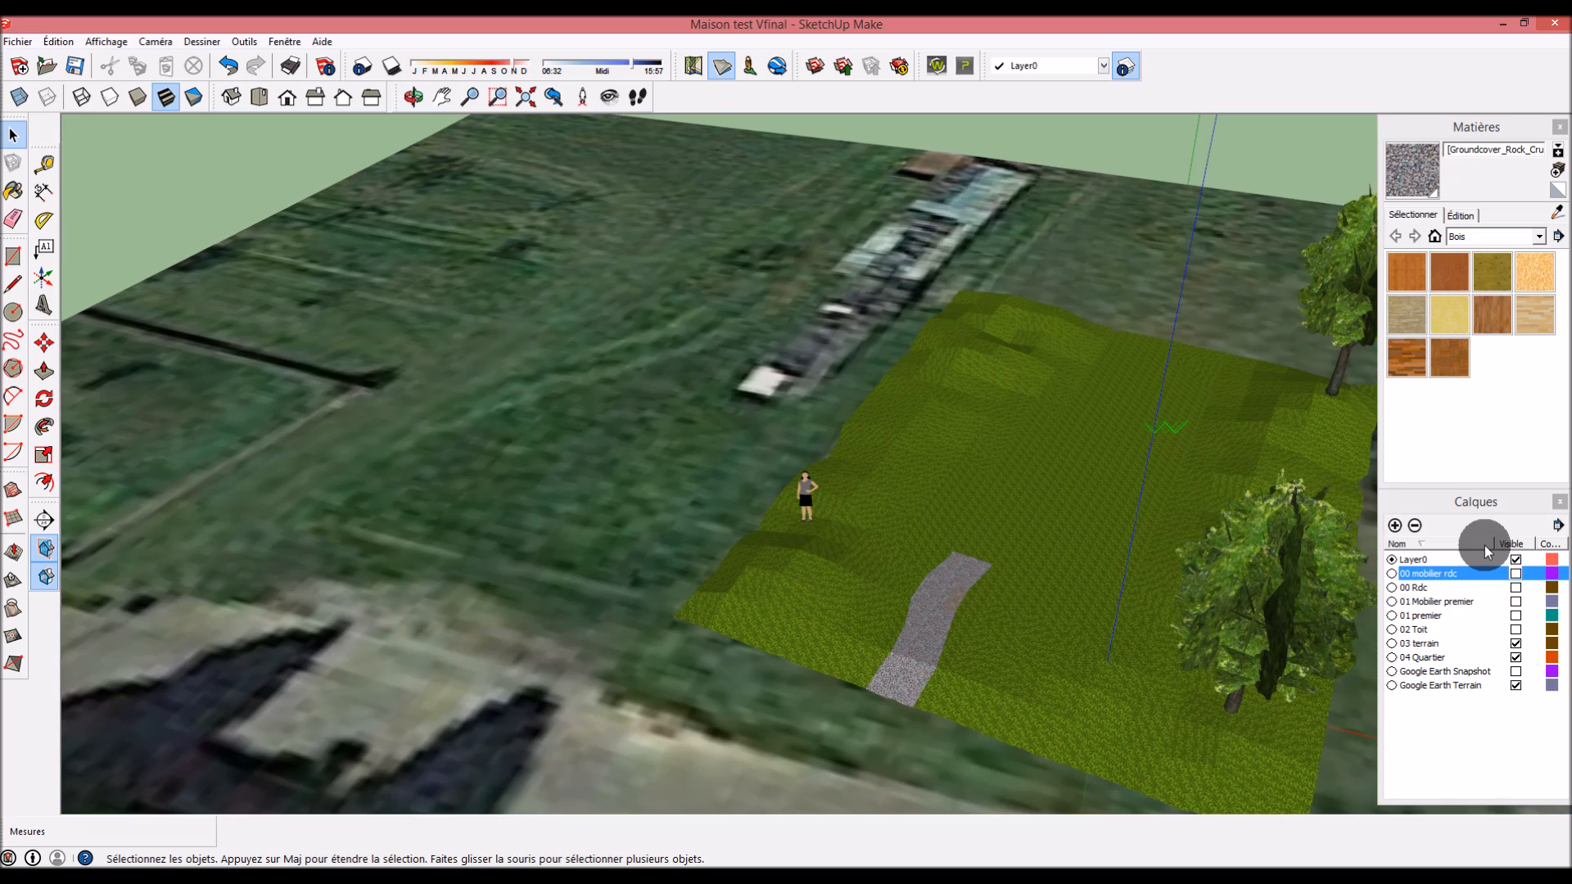
# Show the 00 mobilier rdc, 00 Rdc, 01 Mobilier premier, 01 premier and 02 Toit layers again
pyautogui.click(1515, 573)
pyautogui.click(1515, 587)
pyautogui.click(1515, 601)
pyautogui.click(1516, 615)
pyautogui.click(1515, 628)
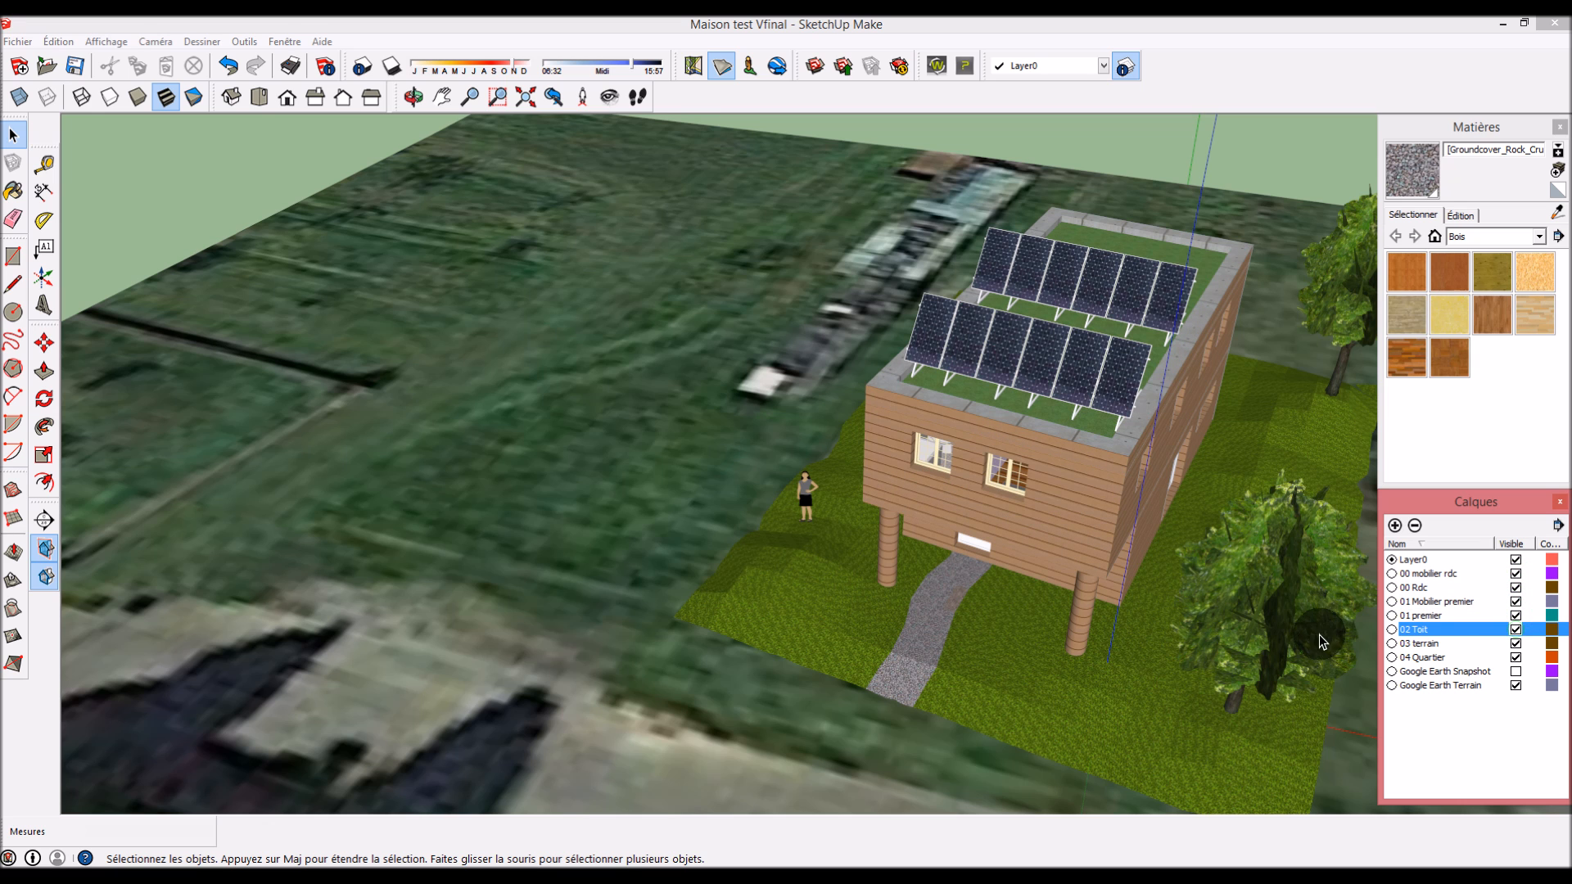
# Examine the whole neighbourhood scene, with the house on its plot and the surrounding white building volumes
pyautogui.scroll(-7, 1141, 587)
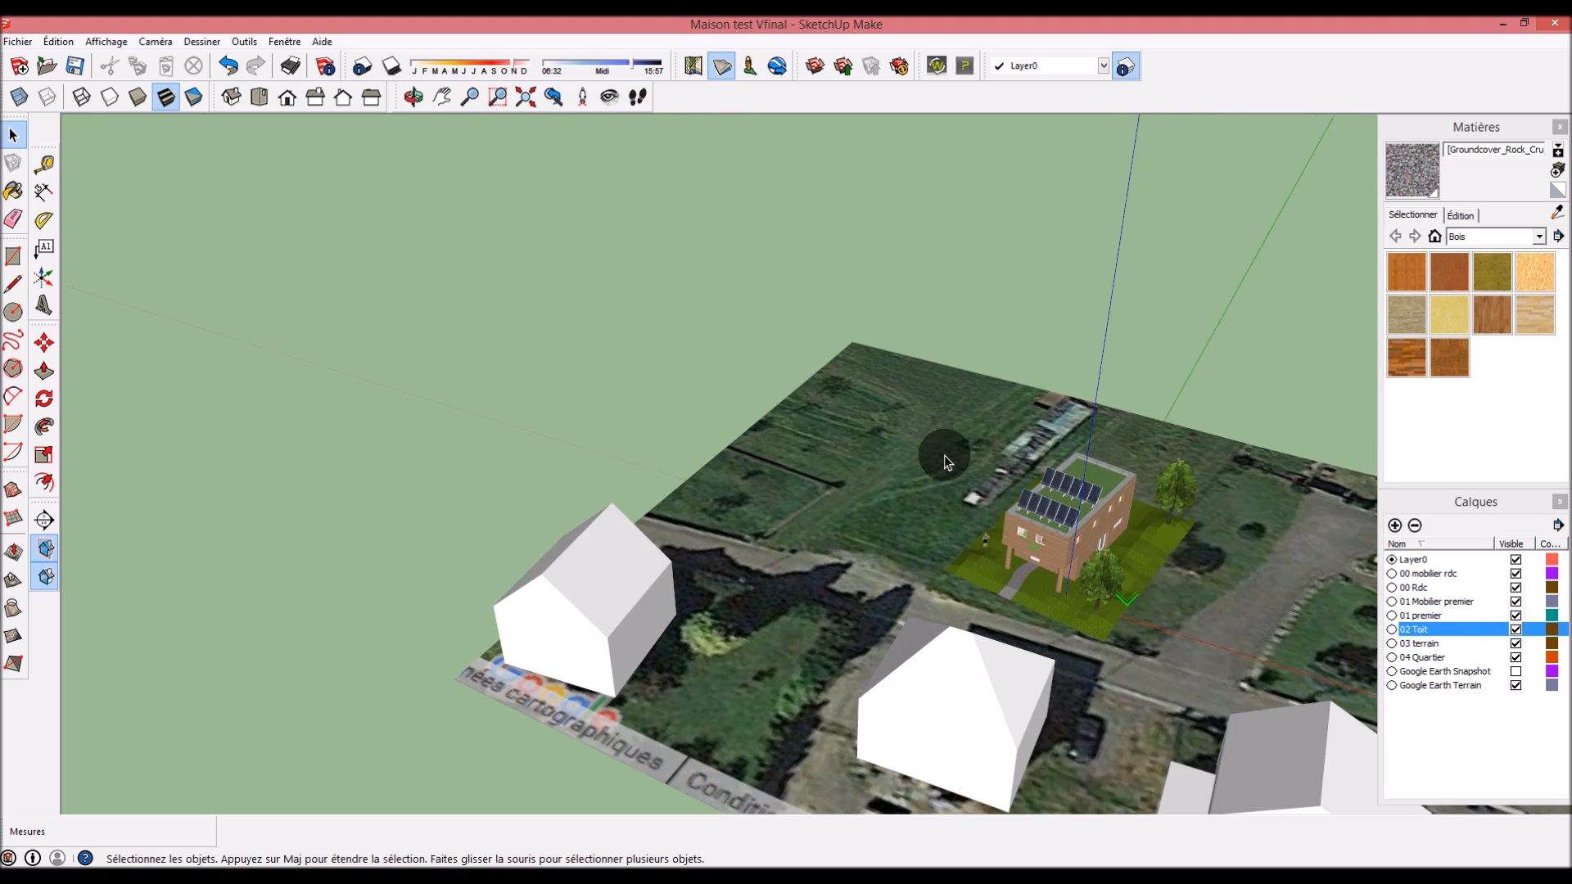
pyautogui.scroll(3, 1076, 705)
pyautogui.scroll(-3, 842, 624)
pyautogui.scroll(3, 1032, 612)
pyautogui.moveTo(1021, 613); pyautogui.dragTo(1085, 650, button='middle')
pyautogui.scroll(2, 857, 565)
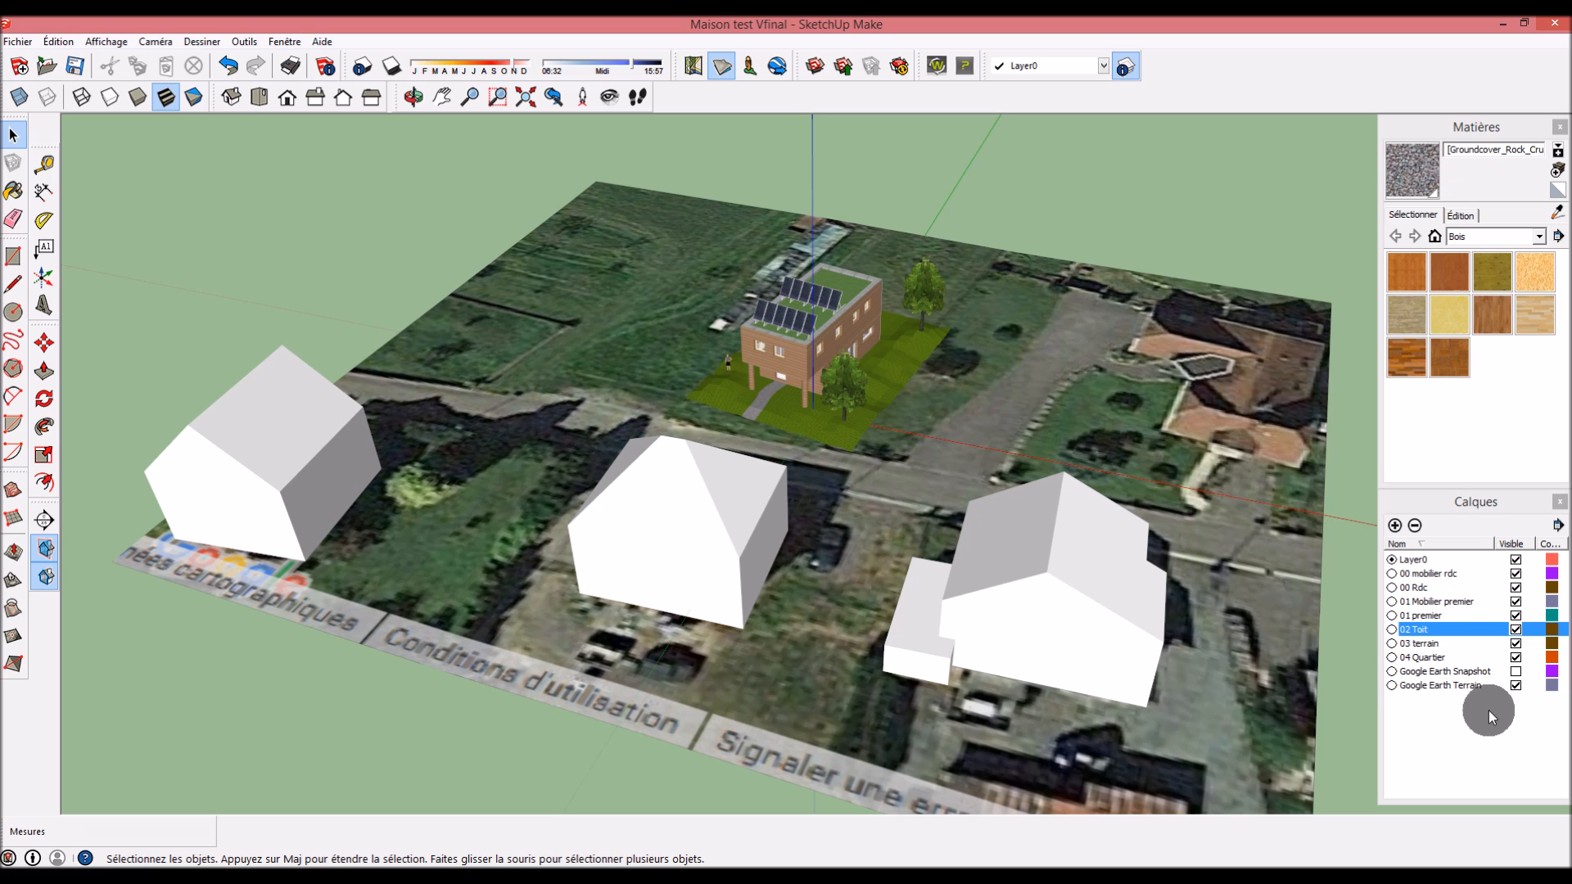
pyautogui.moveTo(1133, 520); pyautogui.dragTo(1102, 527, button='middle')
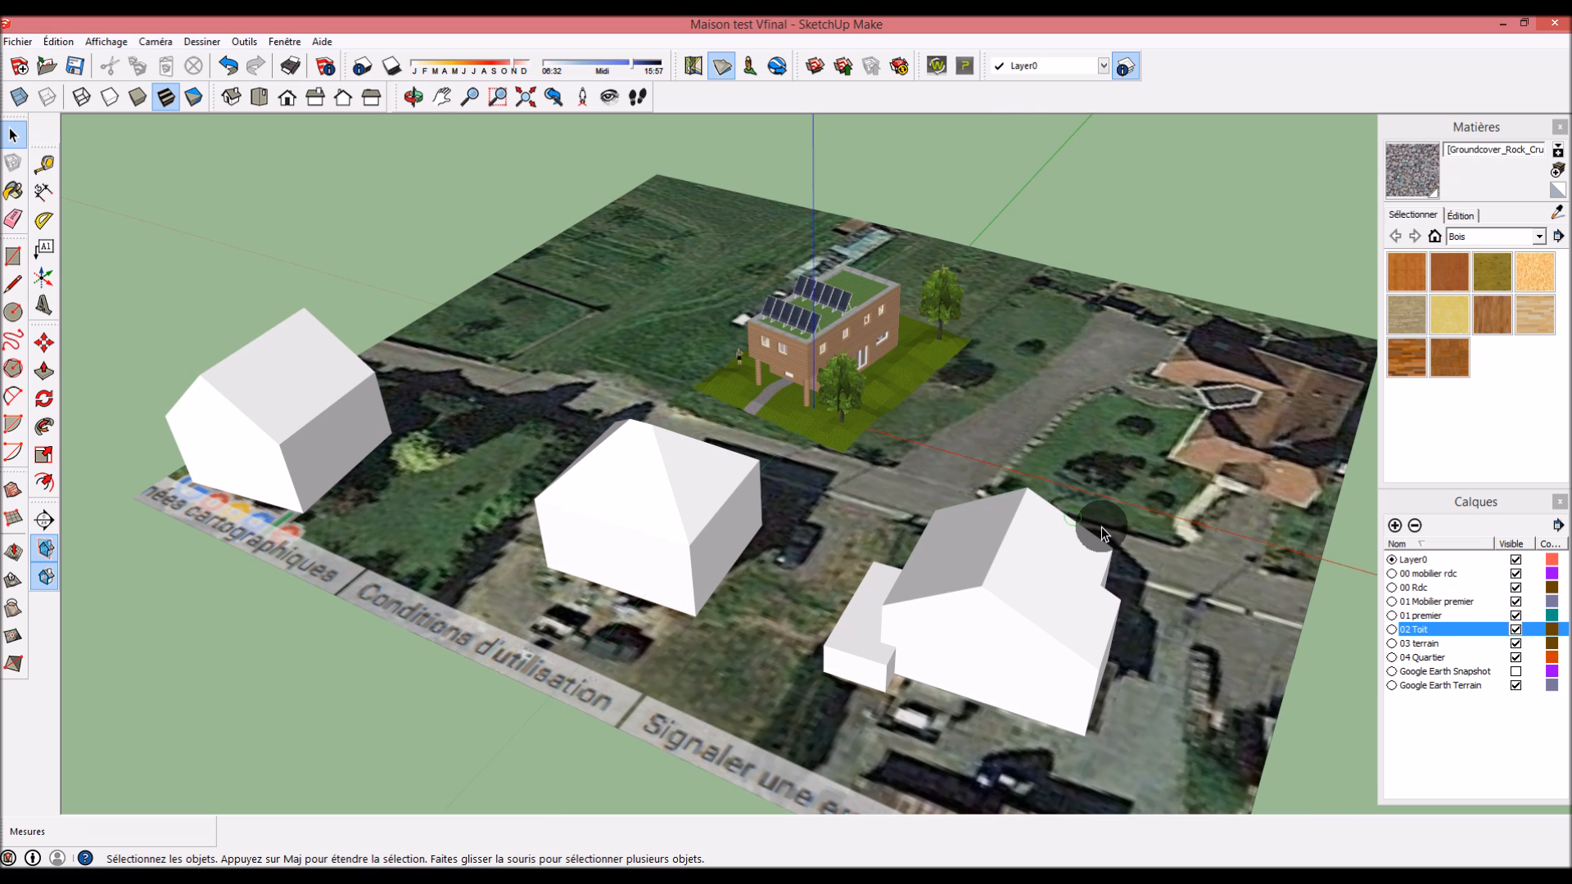
pyautogui.moveTo(1007, 403); pyautogui.dragTo(1024, 403, button='middle')
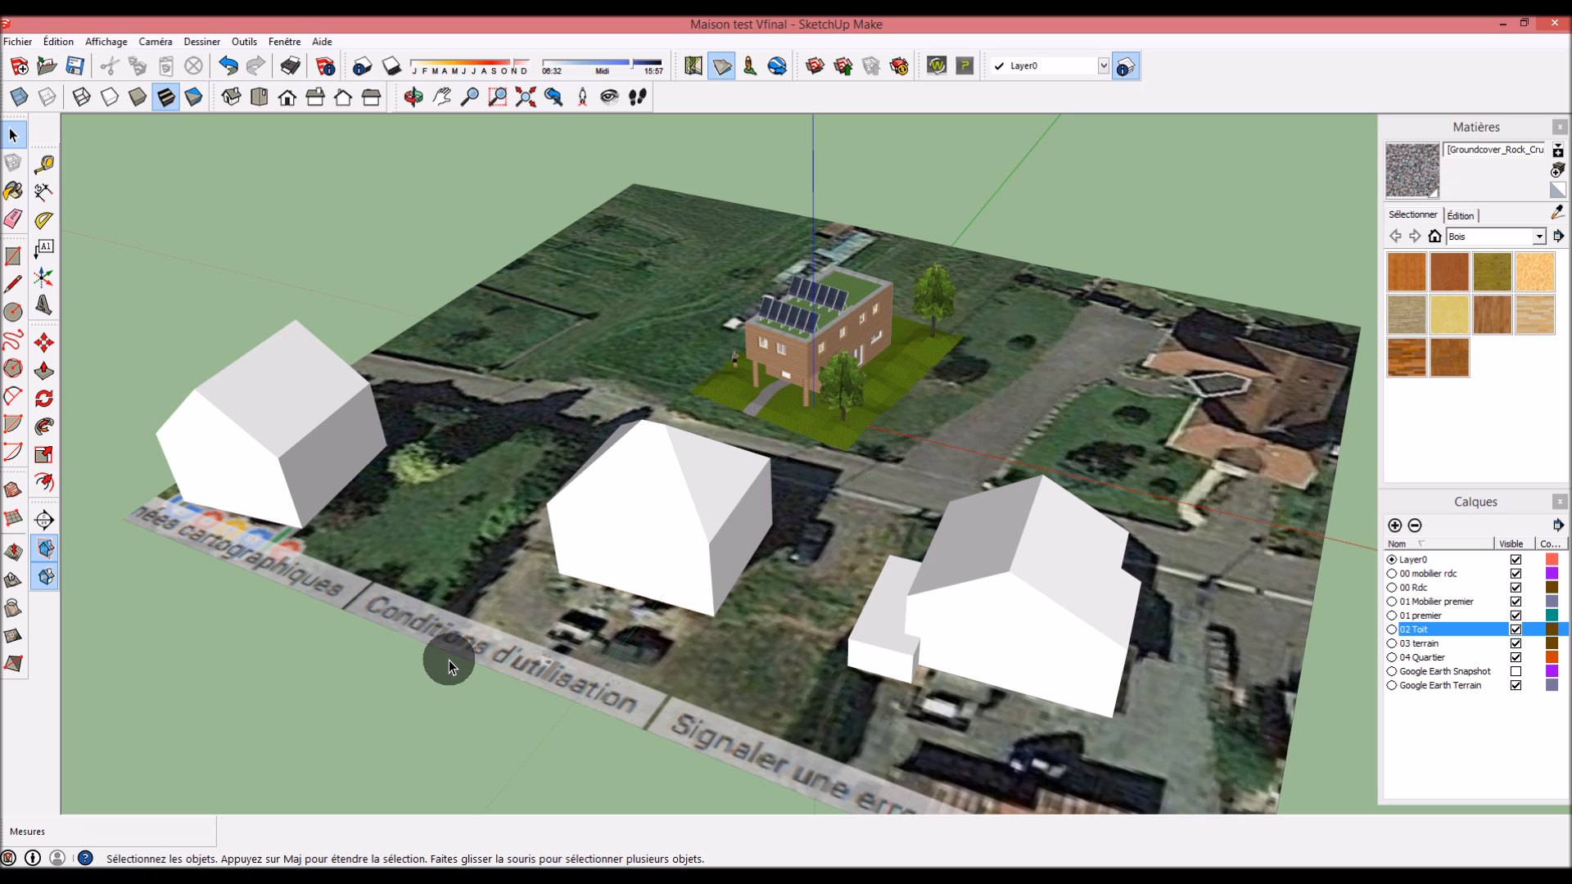
# Switch to ArchiWIZARD, check which file types can be opened, and leave without opening a file
pyautogui.click(210, 810)
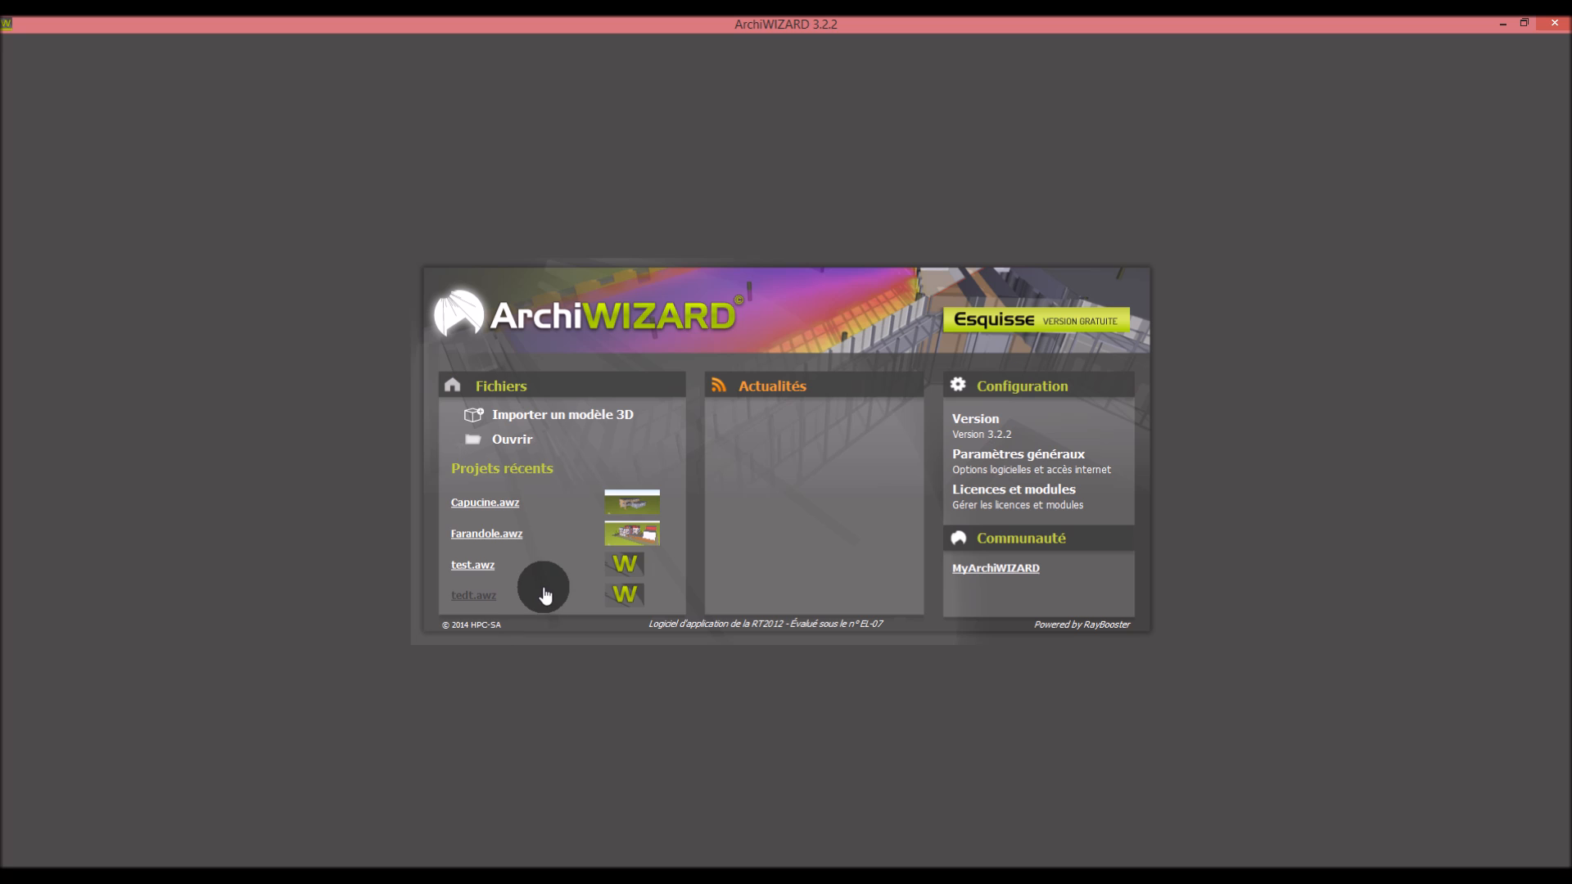
pyautogui.click(504, 442)
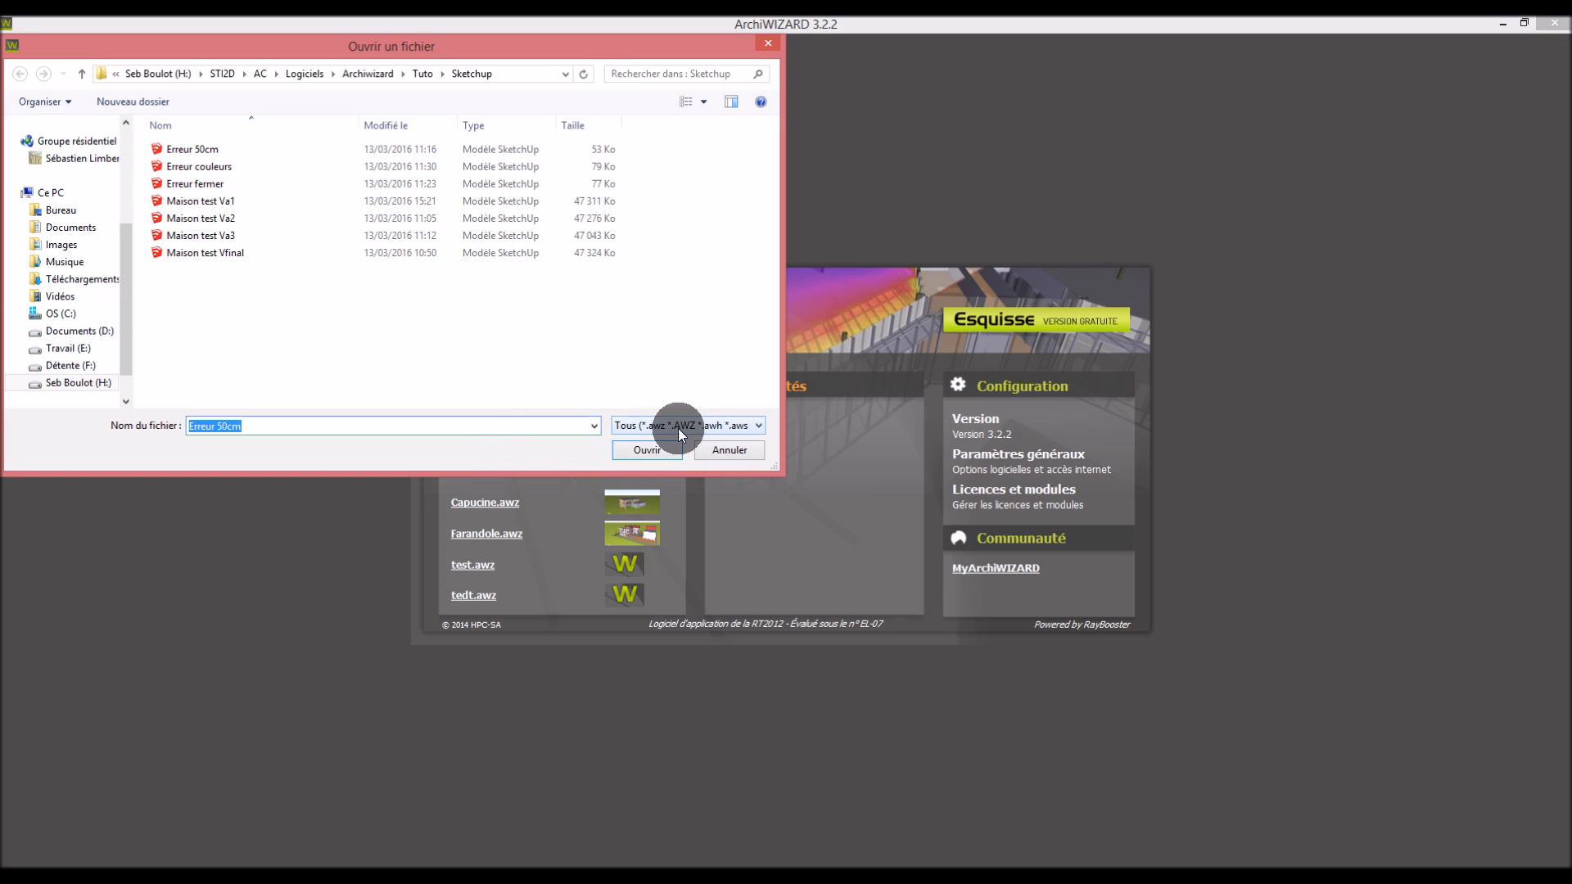
pyautogui.click(659, 426)
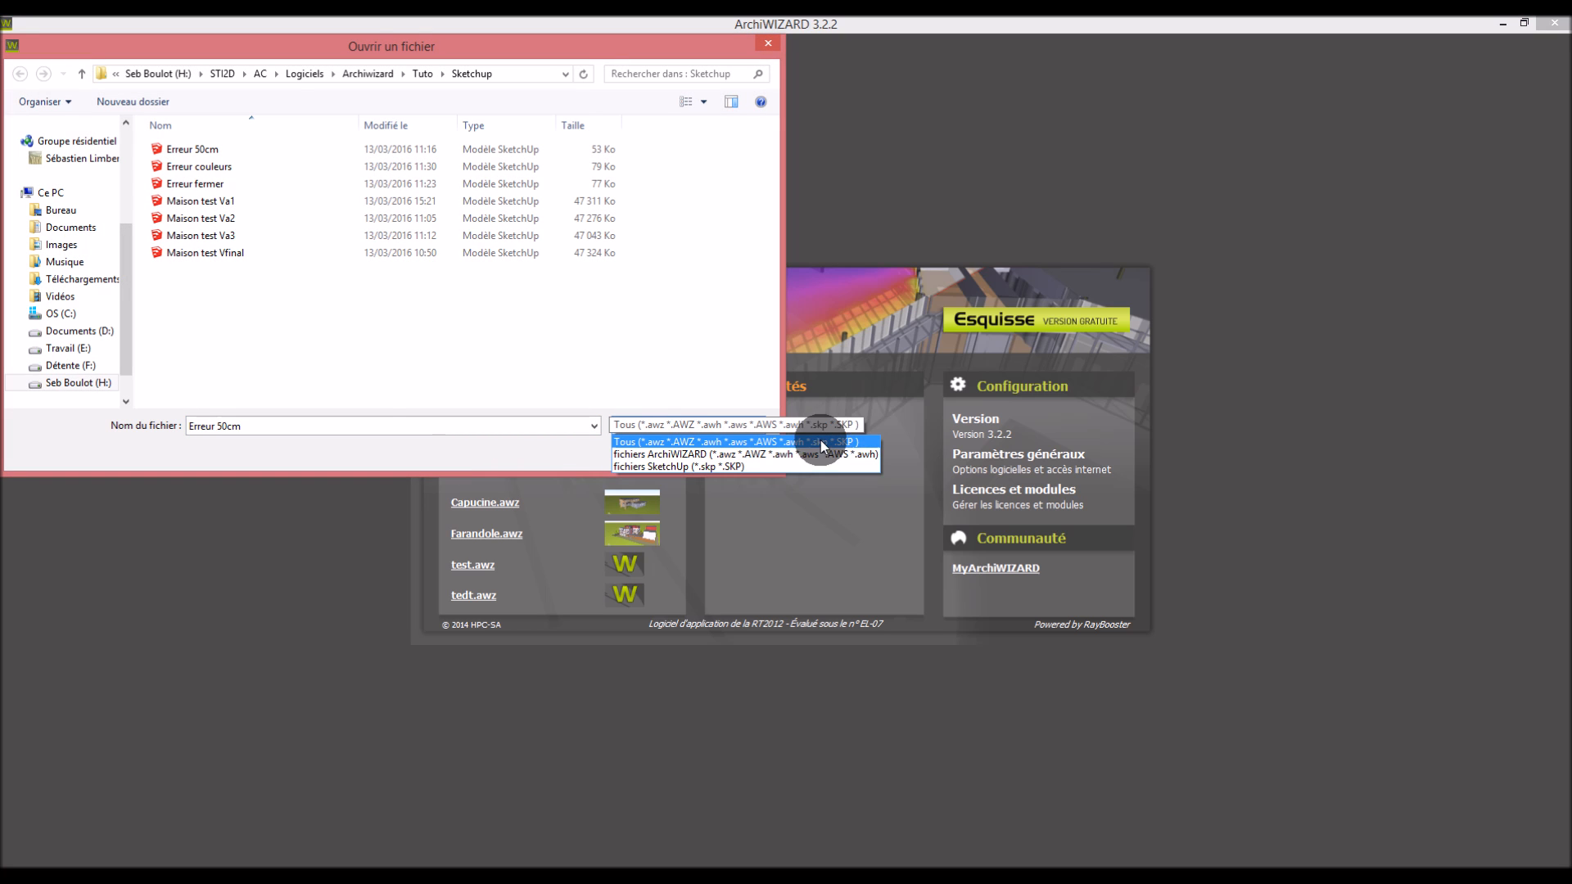
pyautogui.click(393, 384)
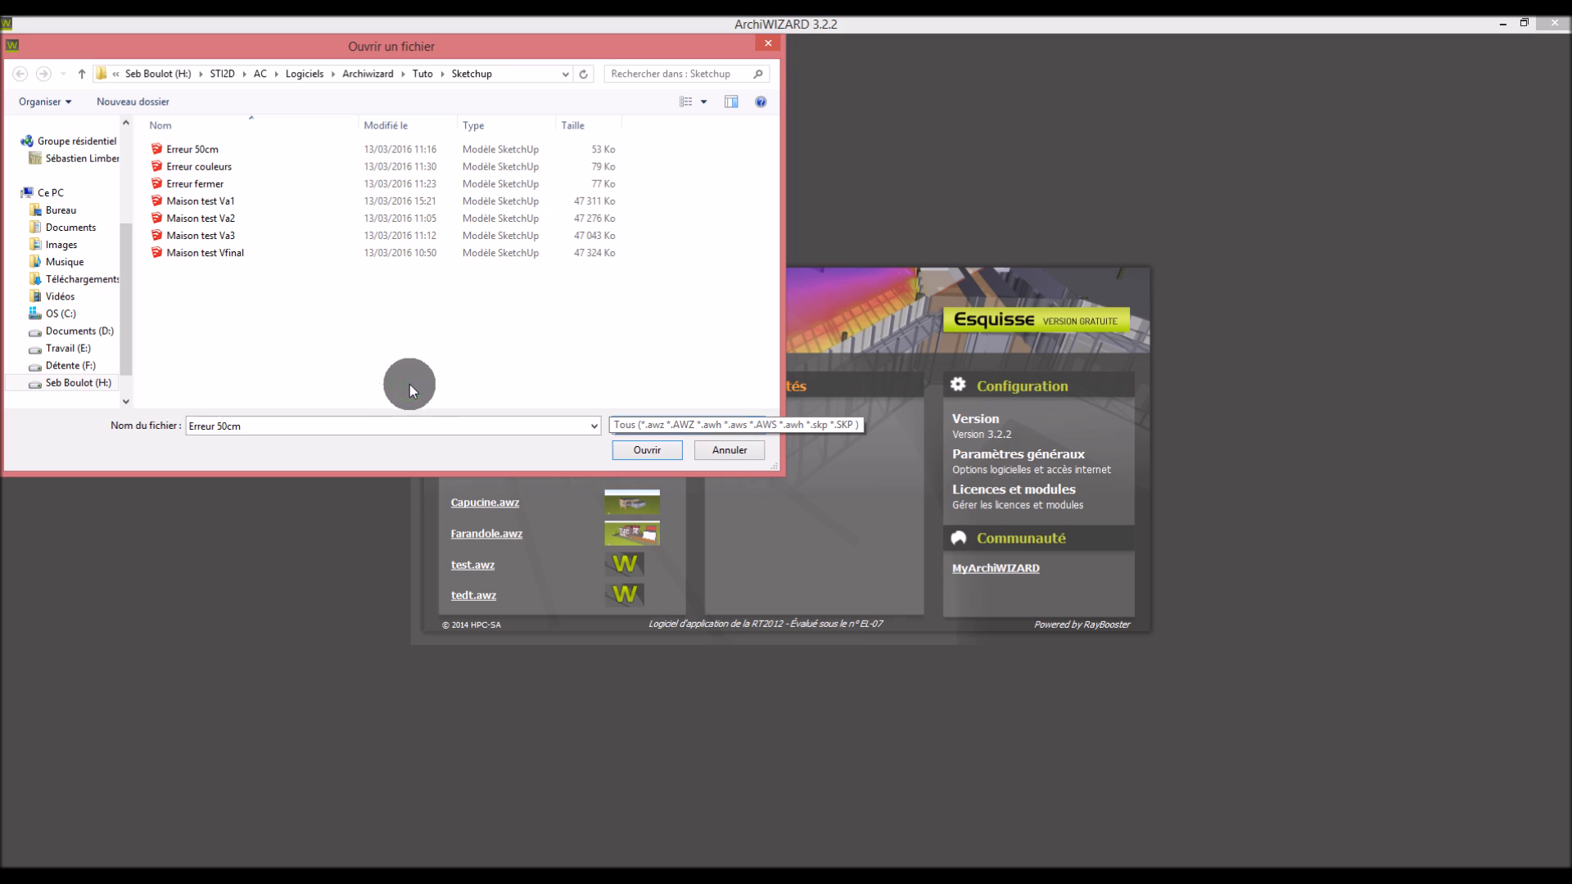
pyautogui.click(727, 450)
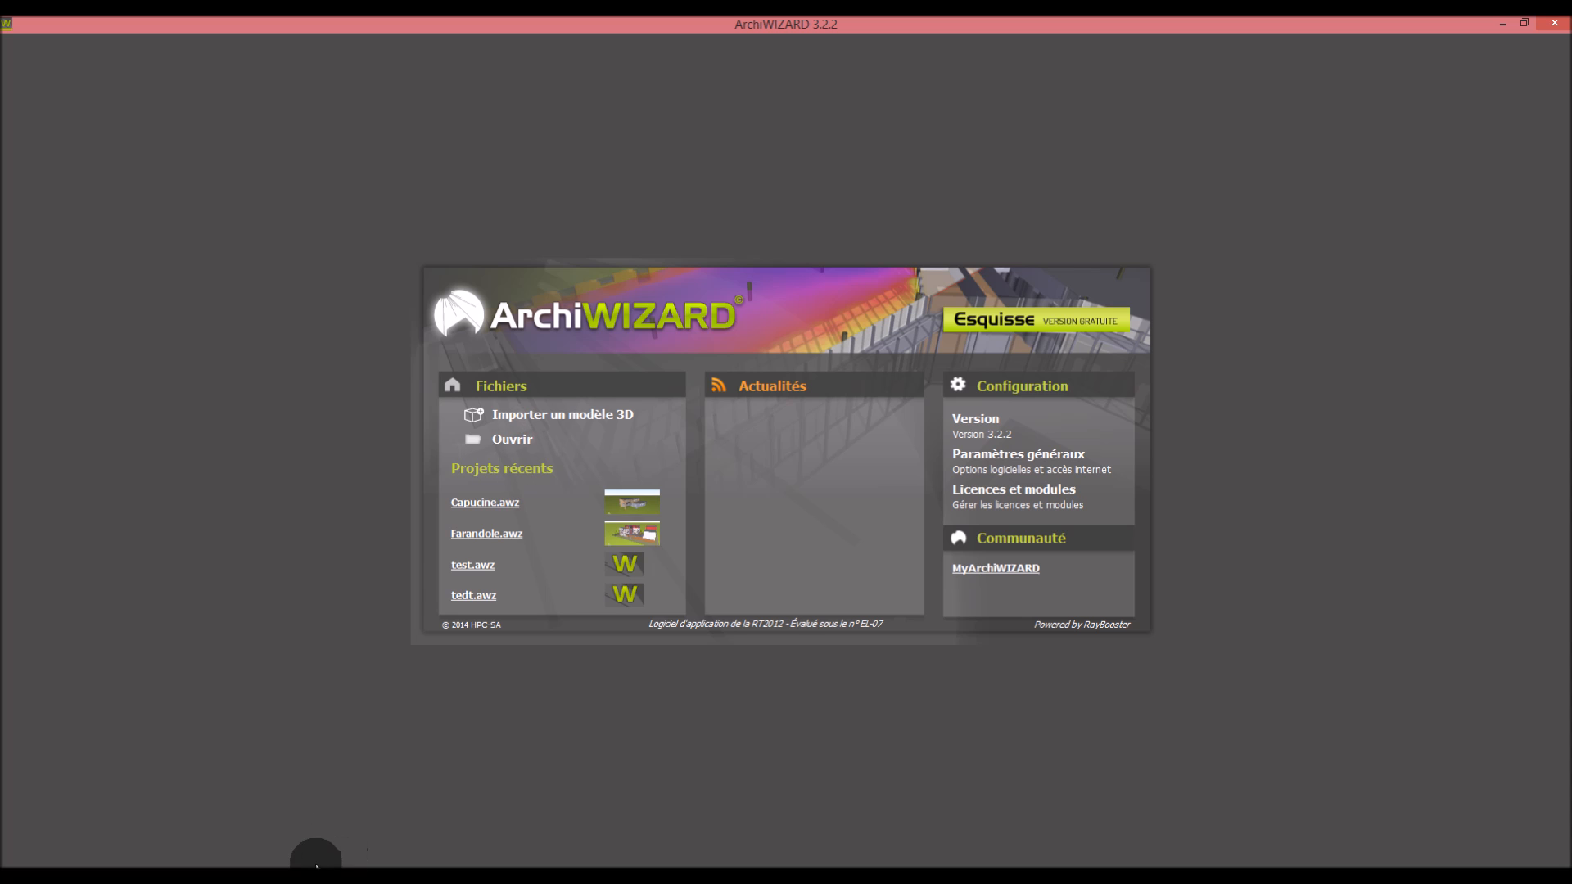
# Switch back to SketchUp and search the Extension Warehouse for "archiwizard"
pyautogui.click(285, 877)
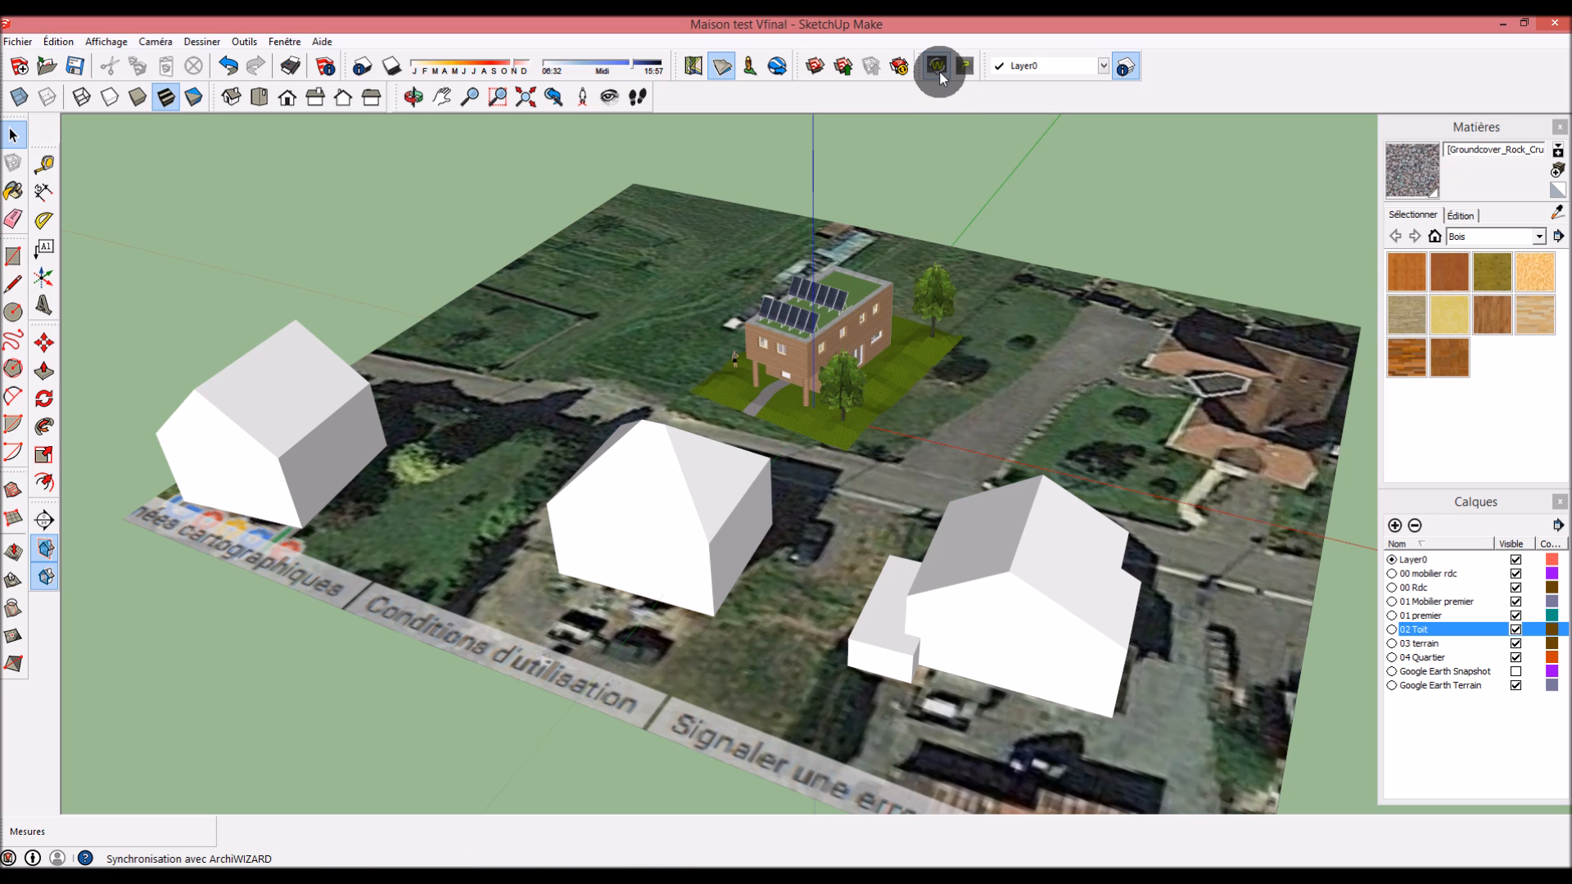
pyautogui.click(283, 41)
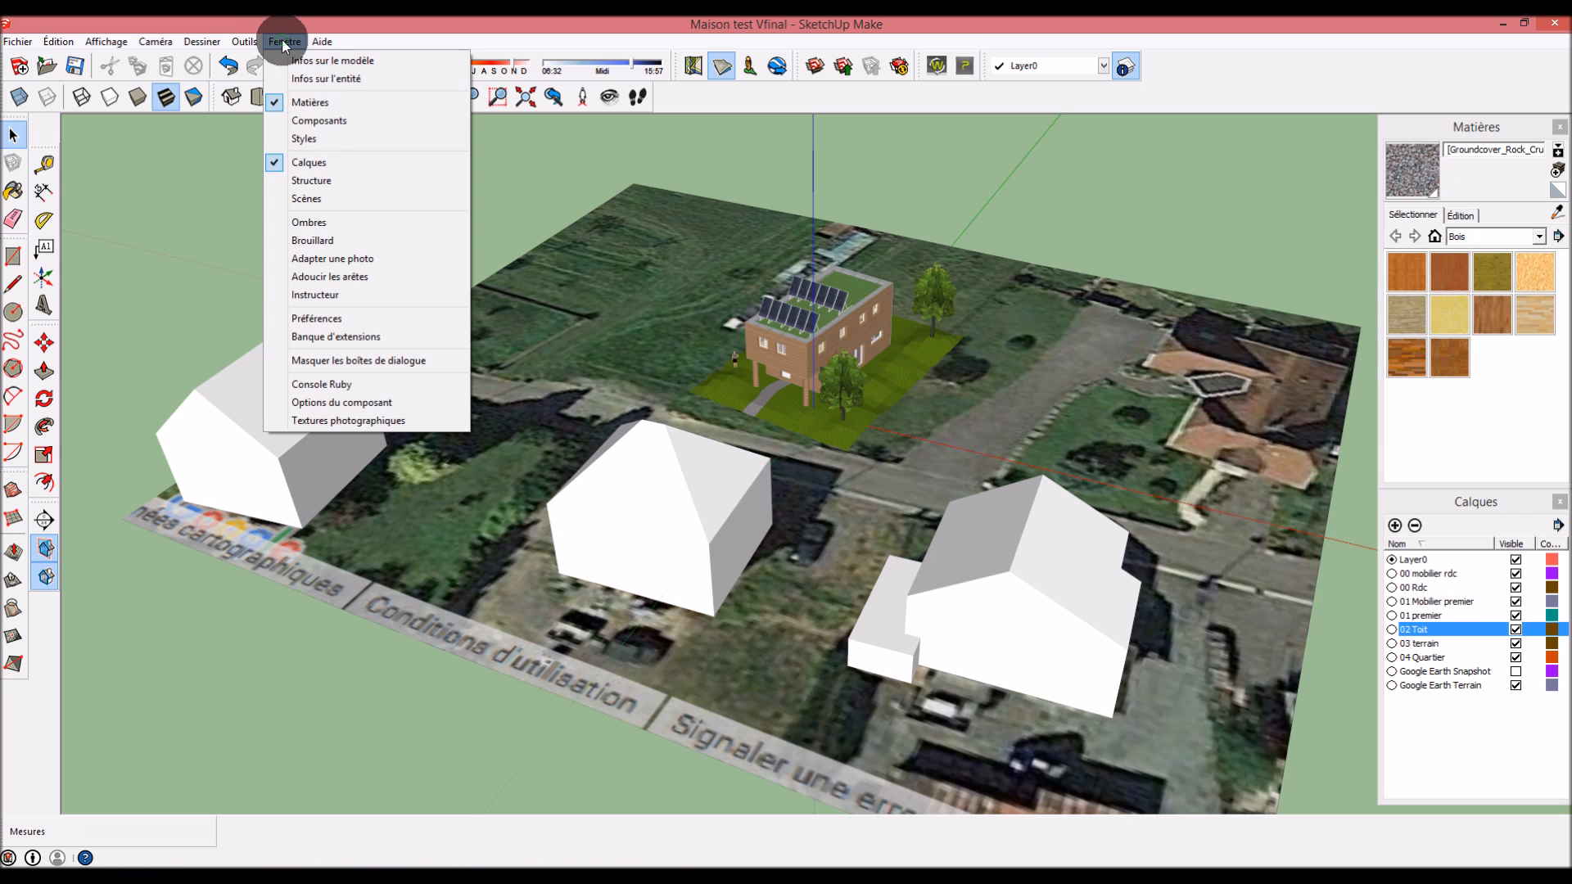
pyautogui.click(375, 333)
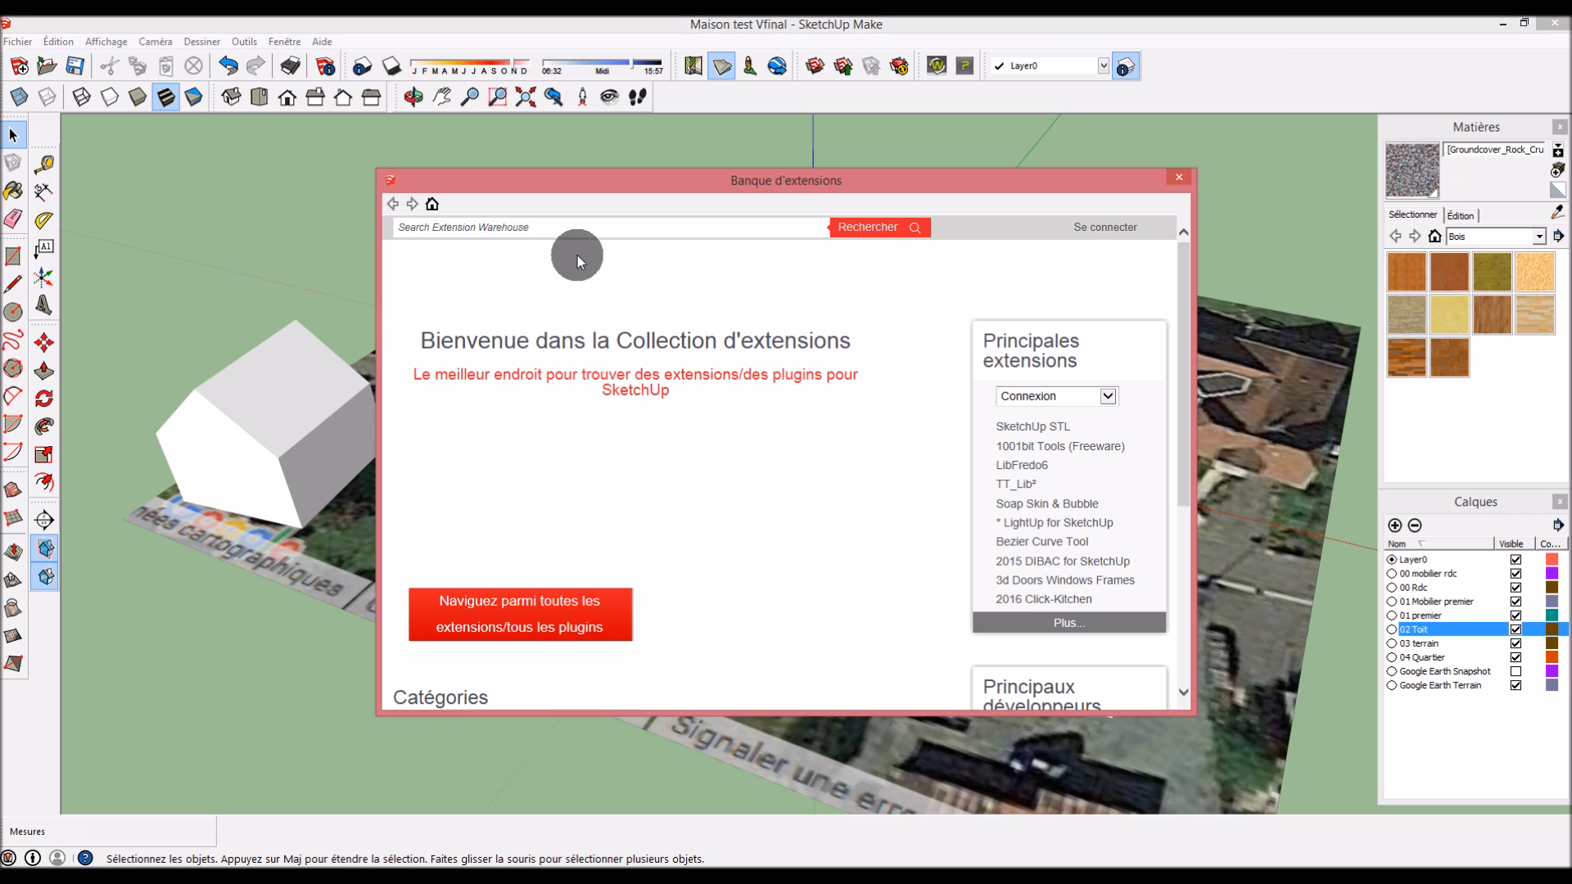
pyautogui.write('arch')
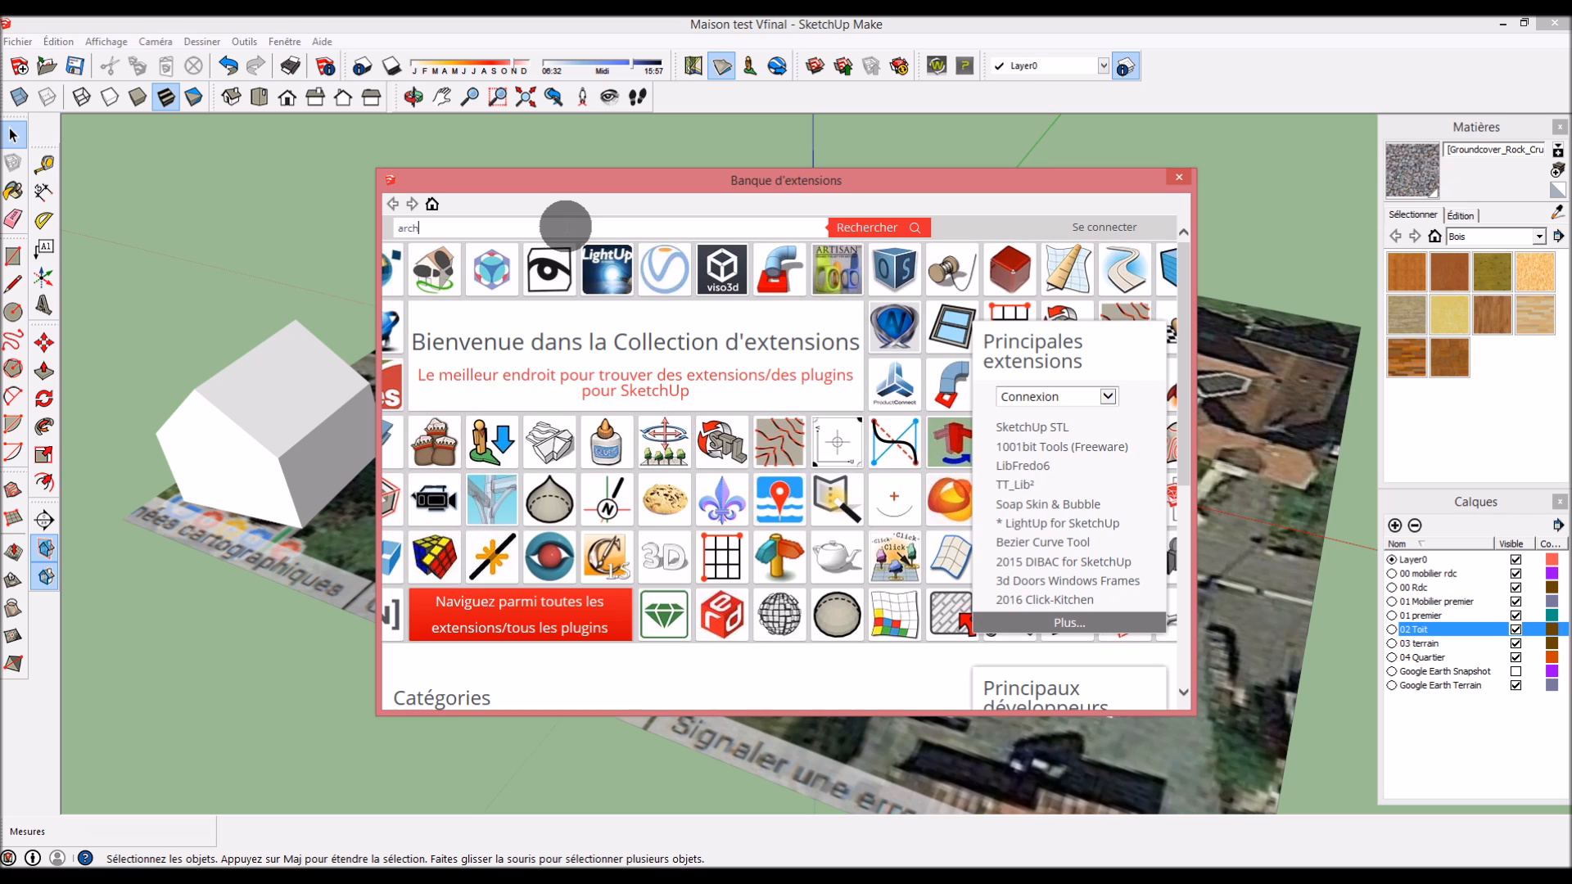
pyautogui.write('iwizzard')
pyautogui.press('BackSpace')
pyautogui.press('BackSpace')
pyautogui.press('BackSpace')
pyautogui.press('BackSpace')
pyautogui.press('BackSpace')
pyautogui.write('zard')
pyautogui.press('Return')
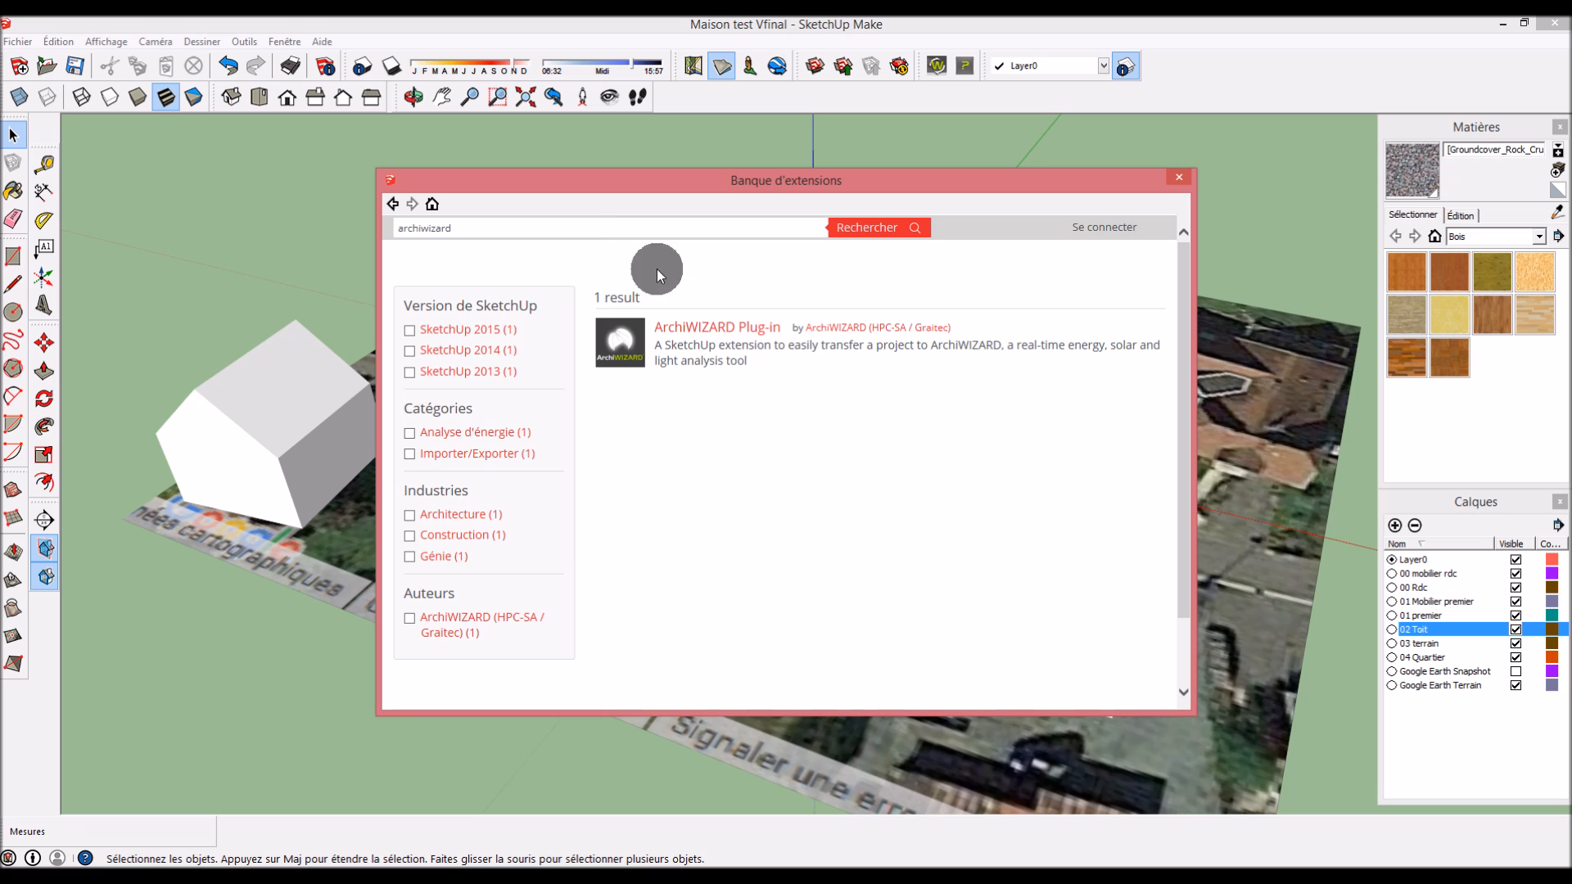
# Review the details page of the ArchiWIZARD Plug-in and close the Extension Warehouse
pyautogui.click(707, 328)
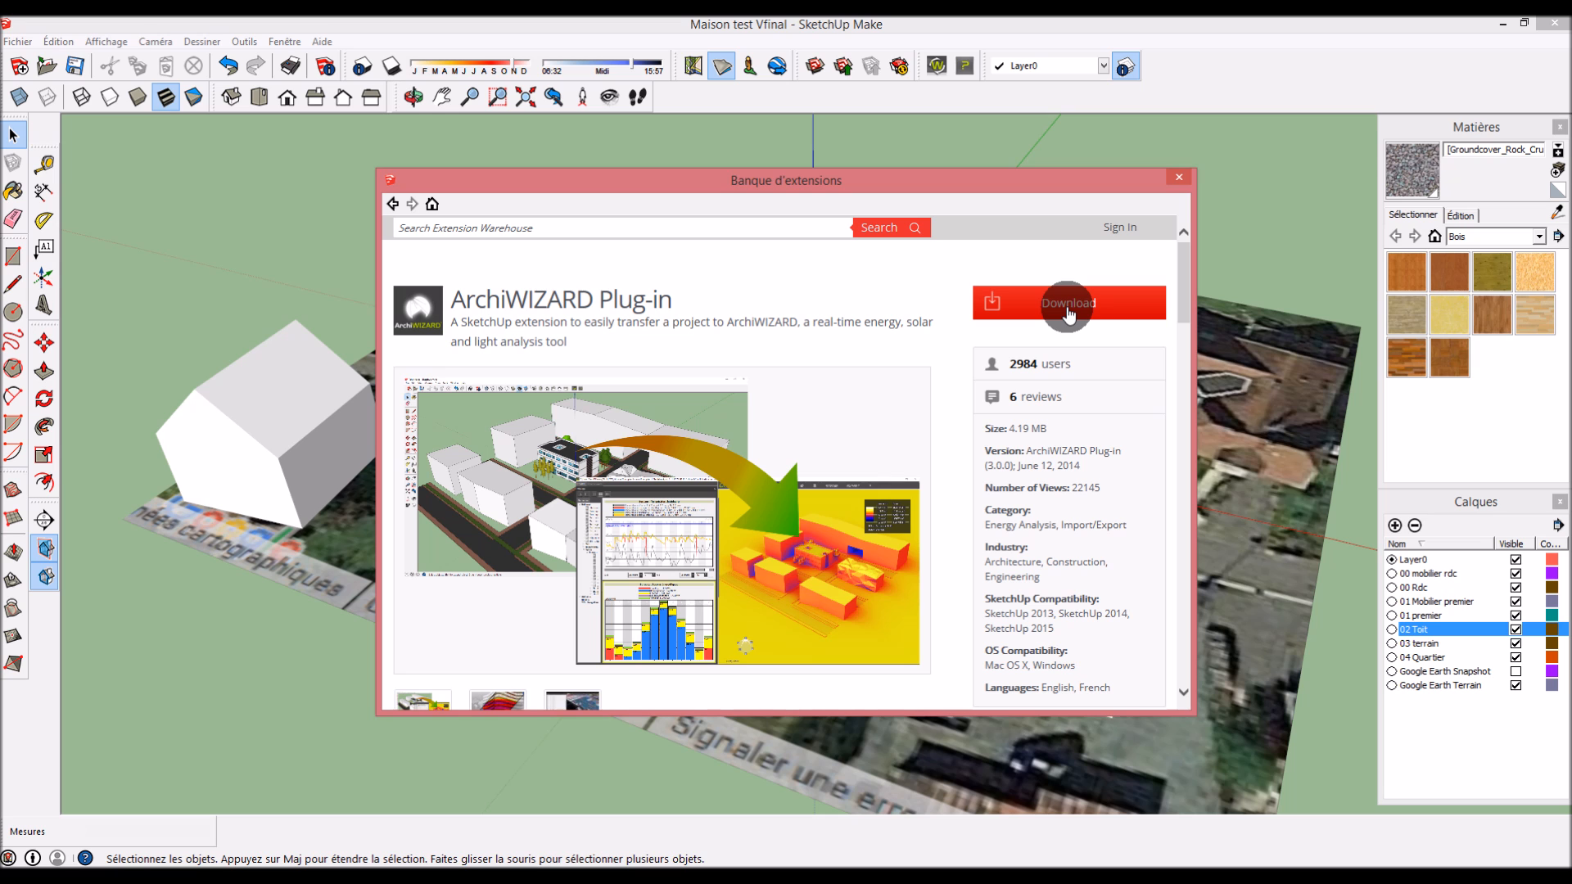
pyautogui.moveTo(1186, 290); pyautogui.dragTo(1176, 252)
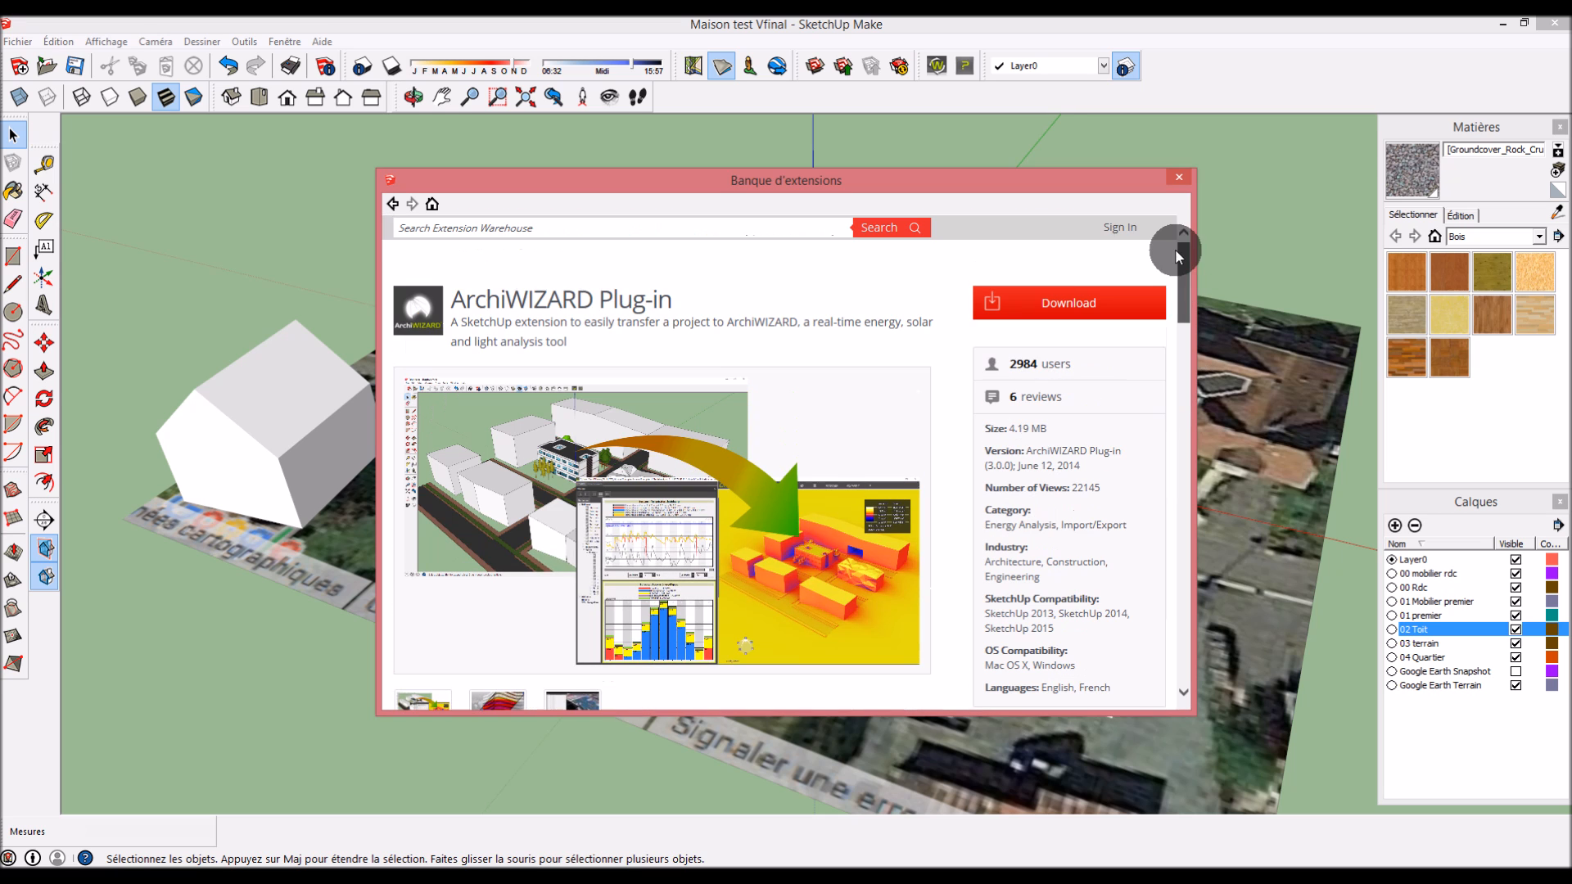
pyautogui.click(1178, 178)
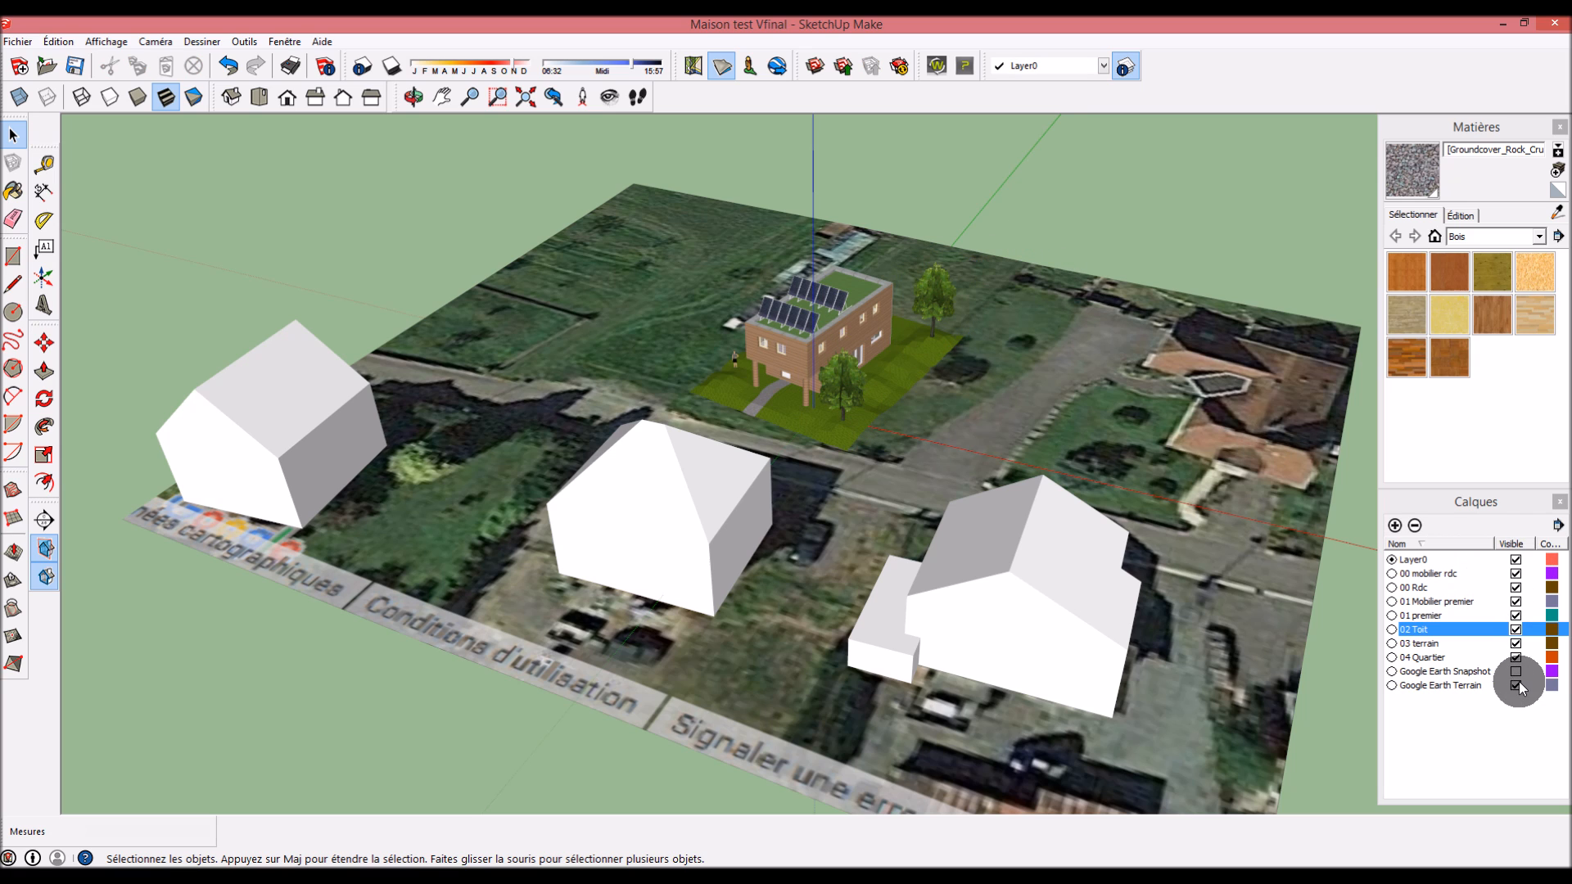
# Synchronise the model with ArchiWIZARD and save the project on the H: drive over the existing test.awz file
pyautogui.click(936, 65)
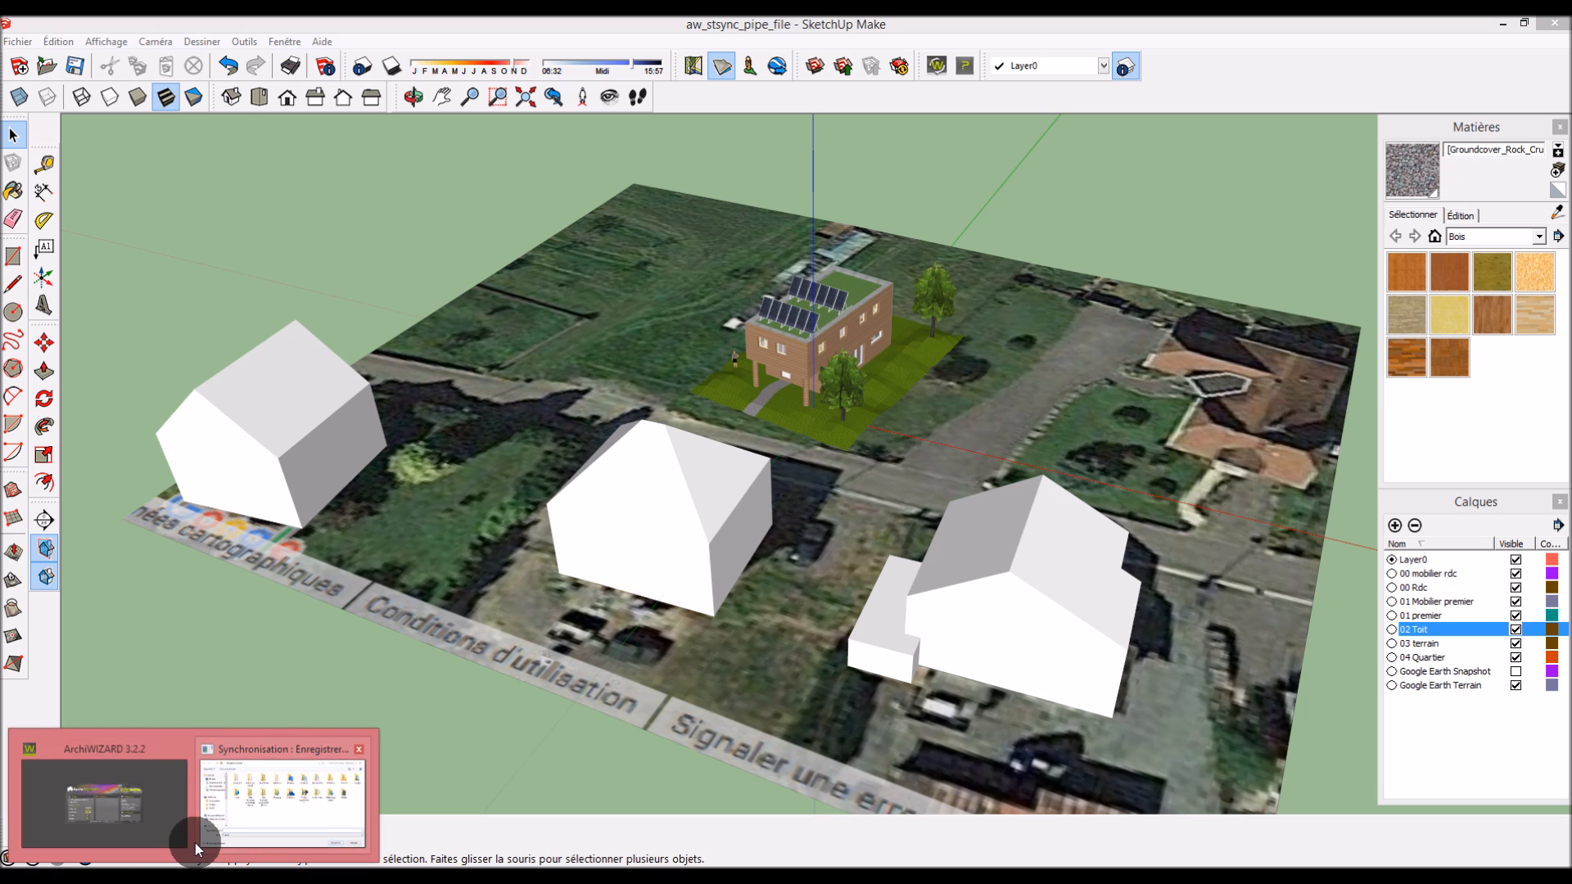
pyautogui.click(127, 816)
pyautogui.click(246, 835)
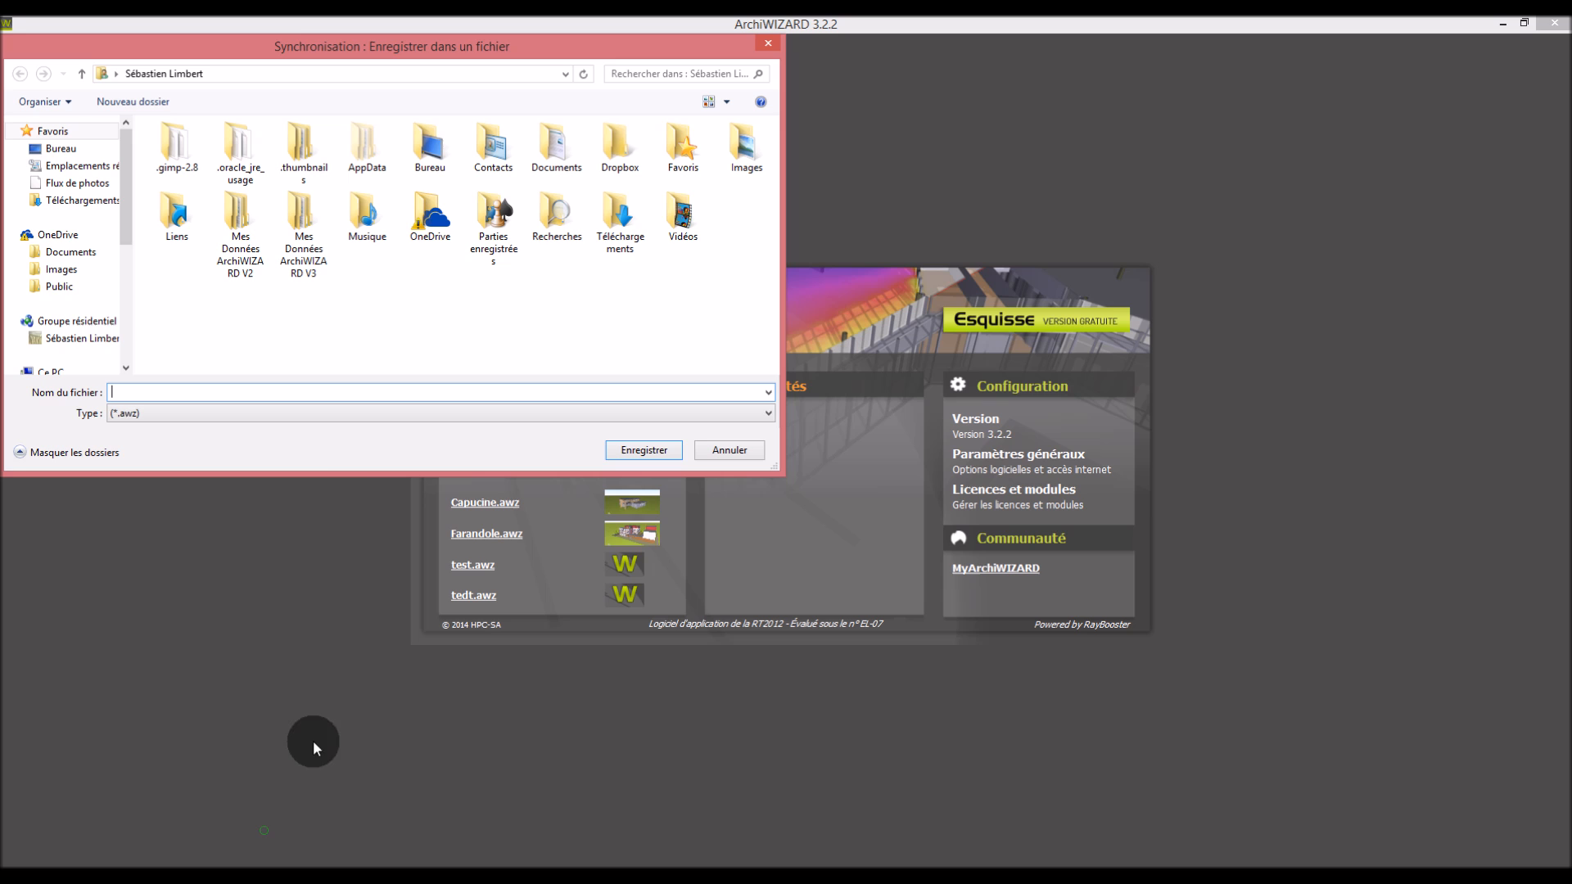
pyautogui.moveTo(126, 223); pyautogui.dragTo(132, 328)
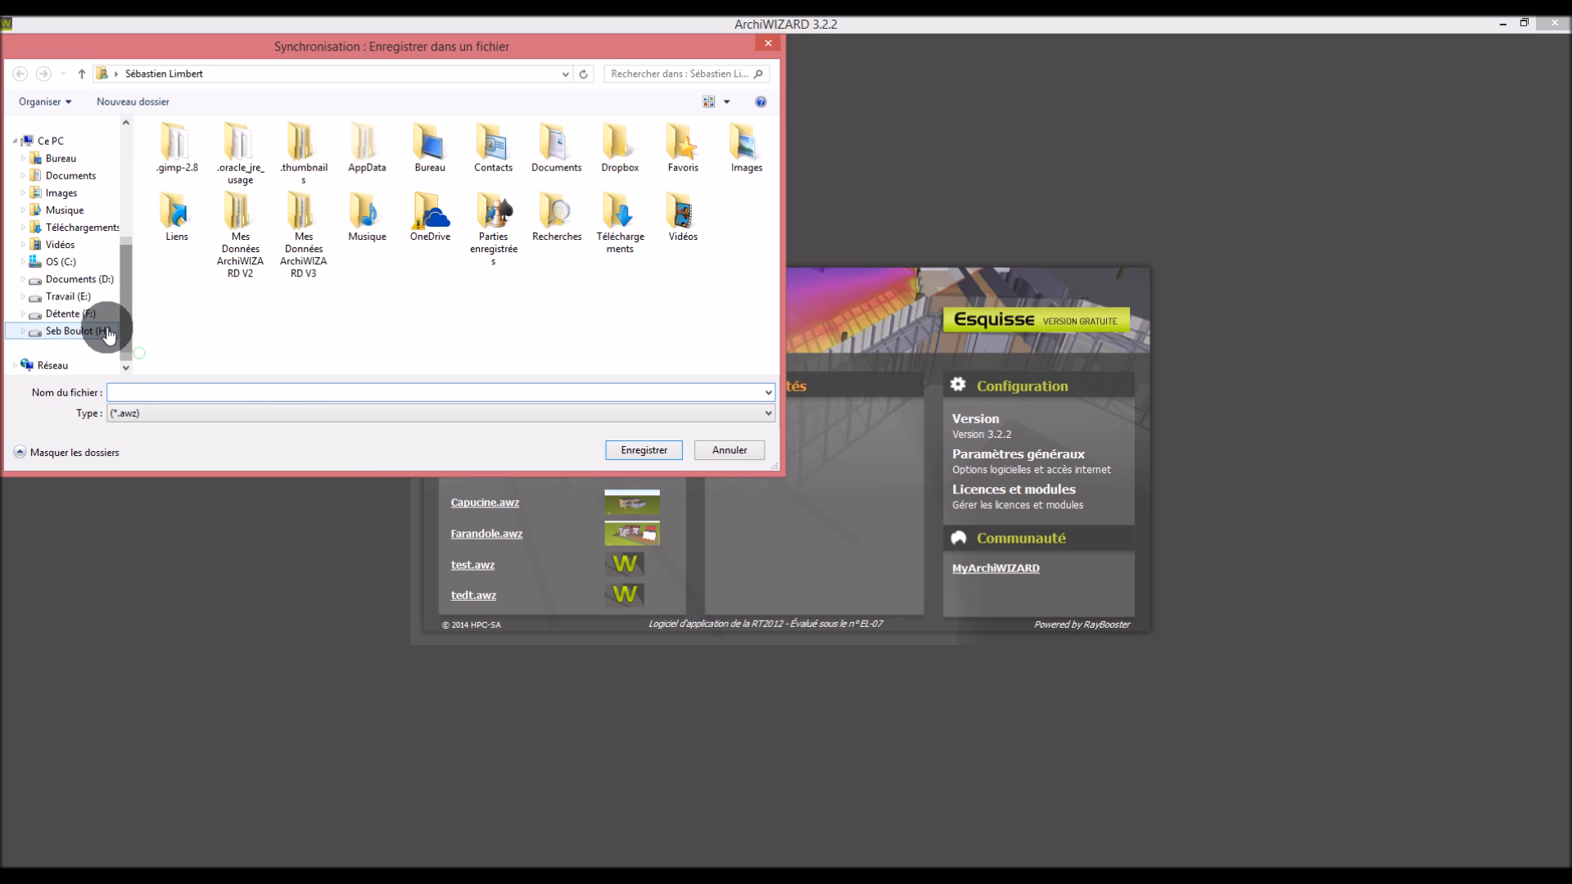
pyautogui.click(99, 331)
pyautogui.doubleClick(174, 305)
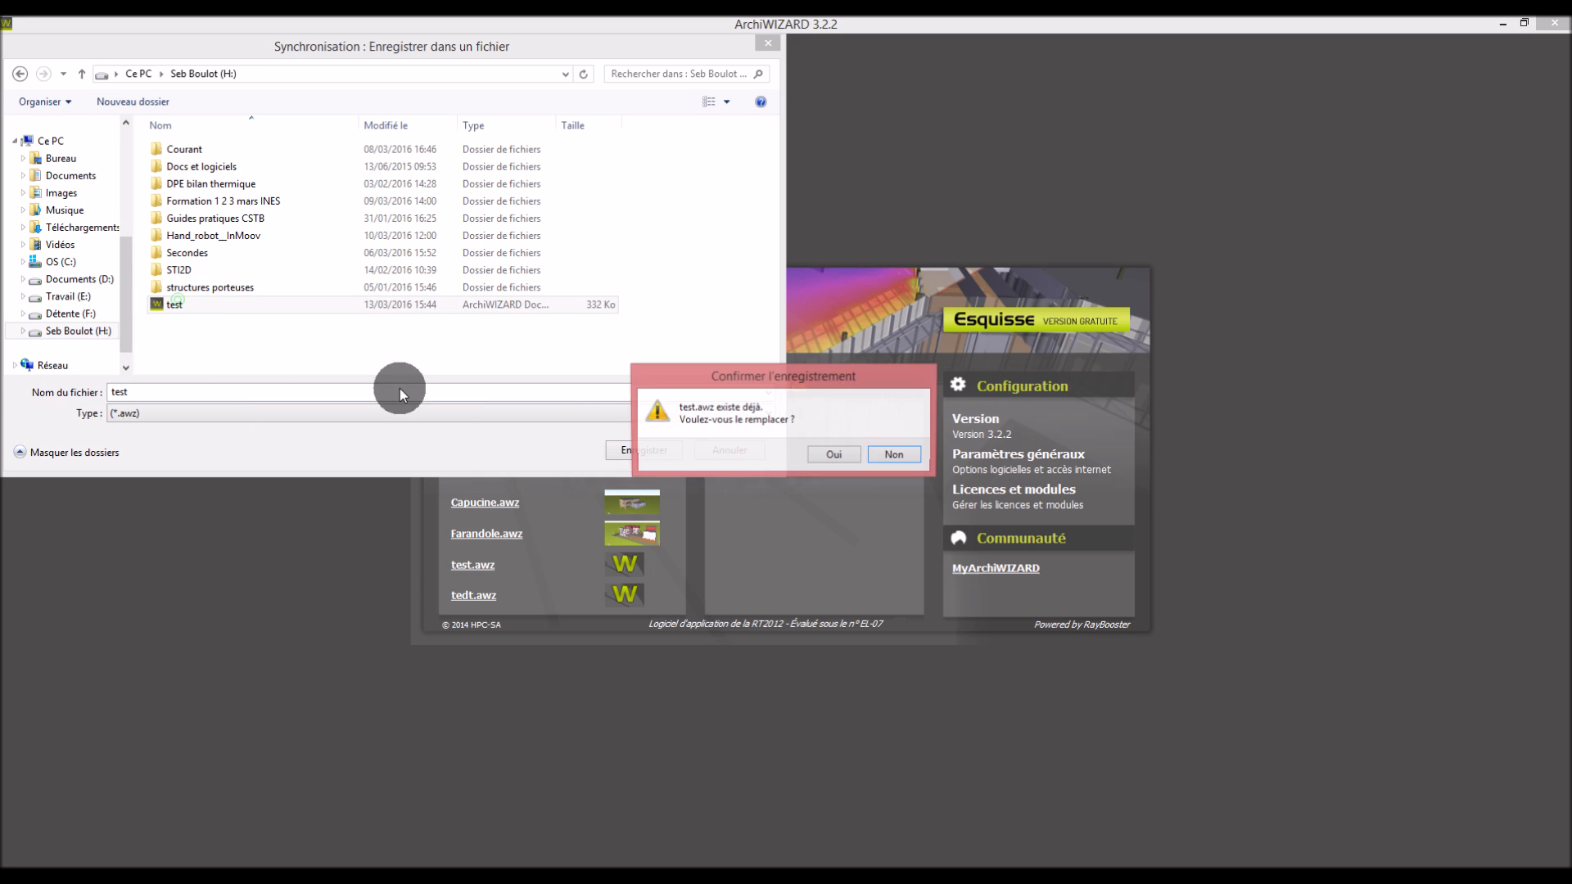
pyautogui.click(835, 456)
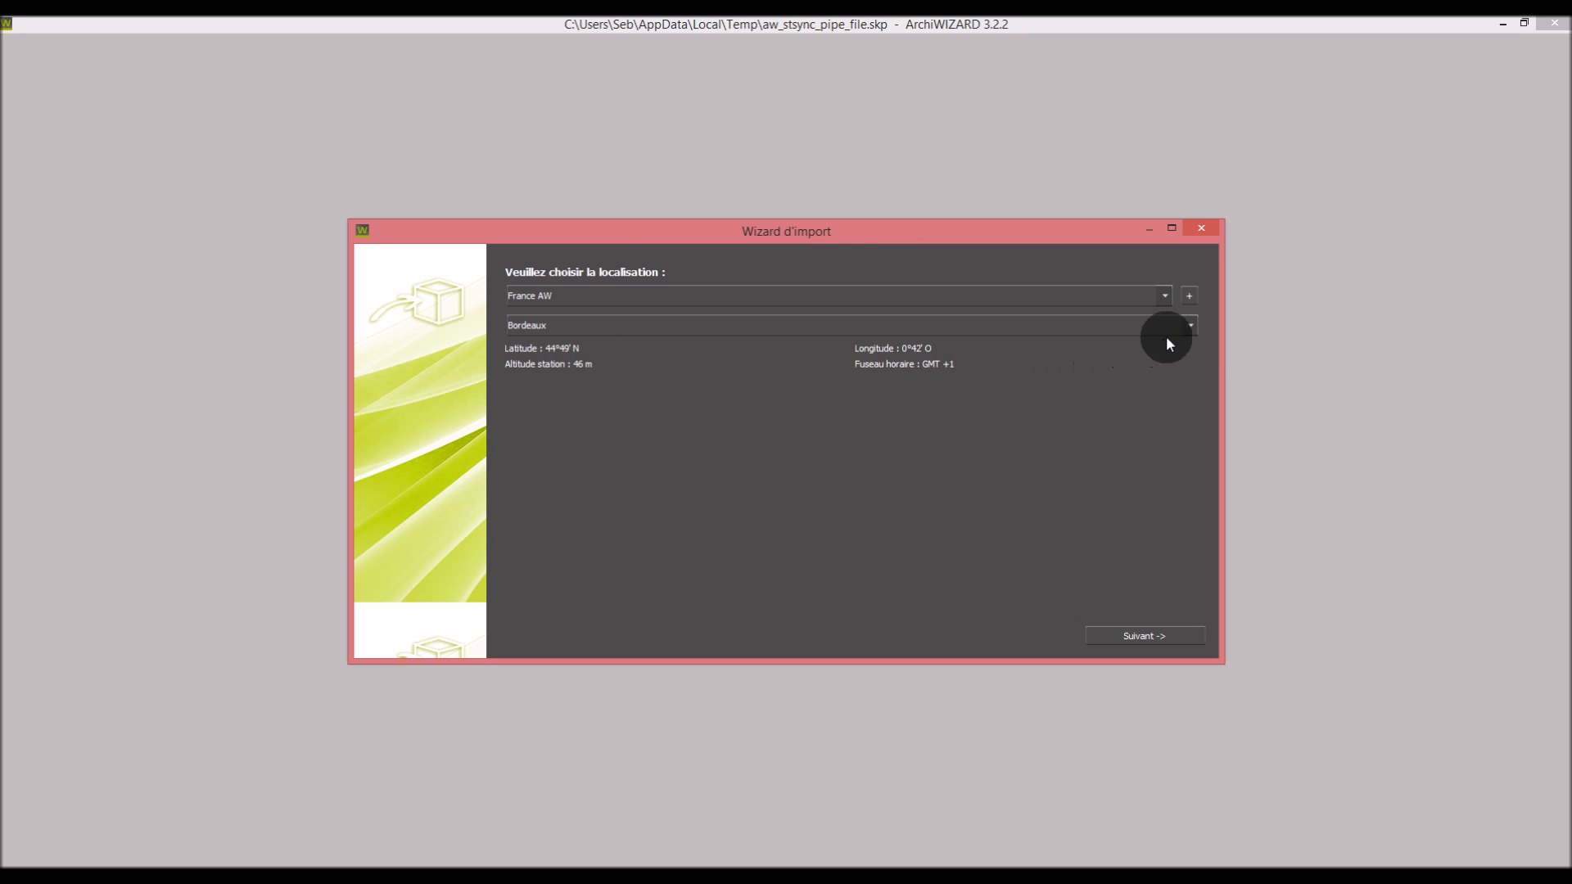
# Set the import location to Strasbourg and accept the default Neuf 2012, Maison individuelle configuration
pyautogui.click(1188, 324)
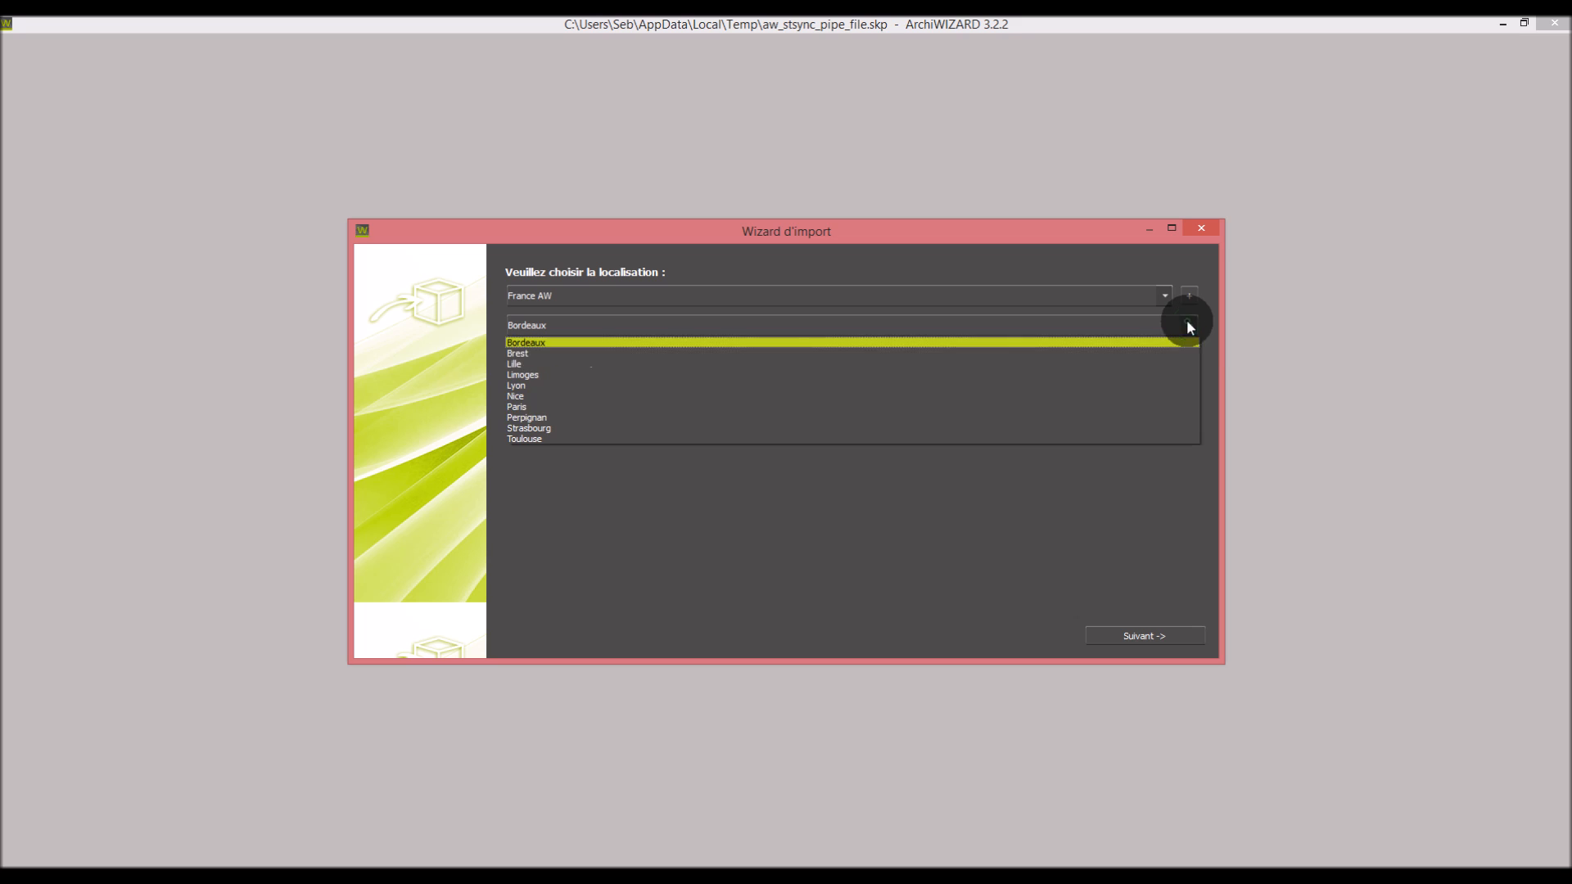
pyautogui.click(904, 427)
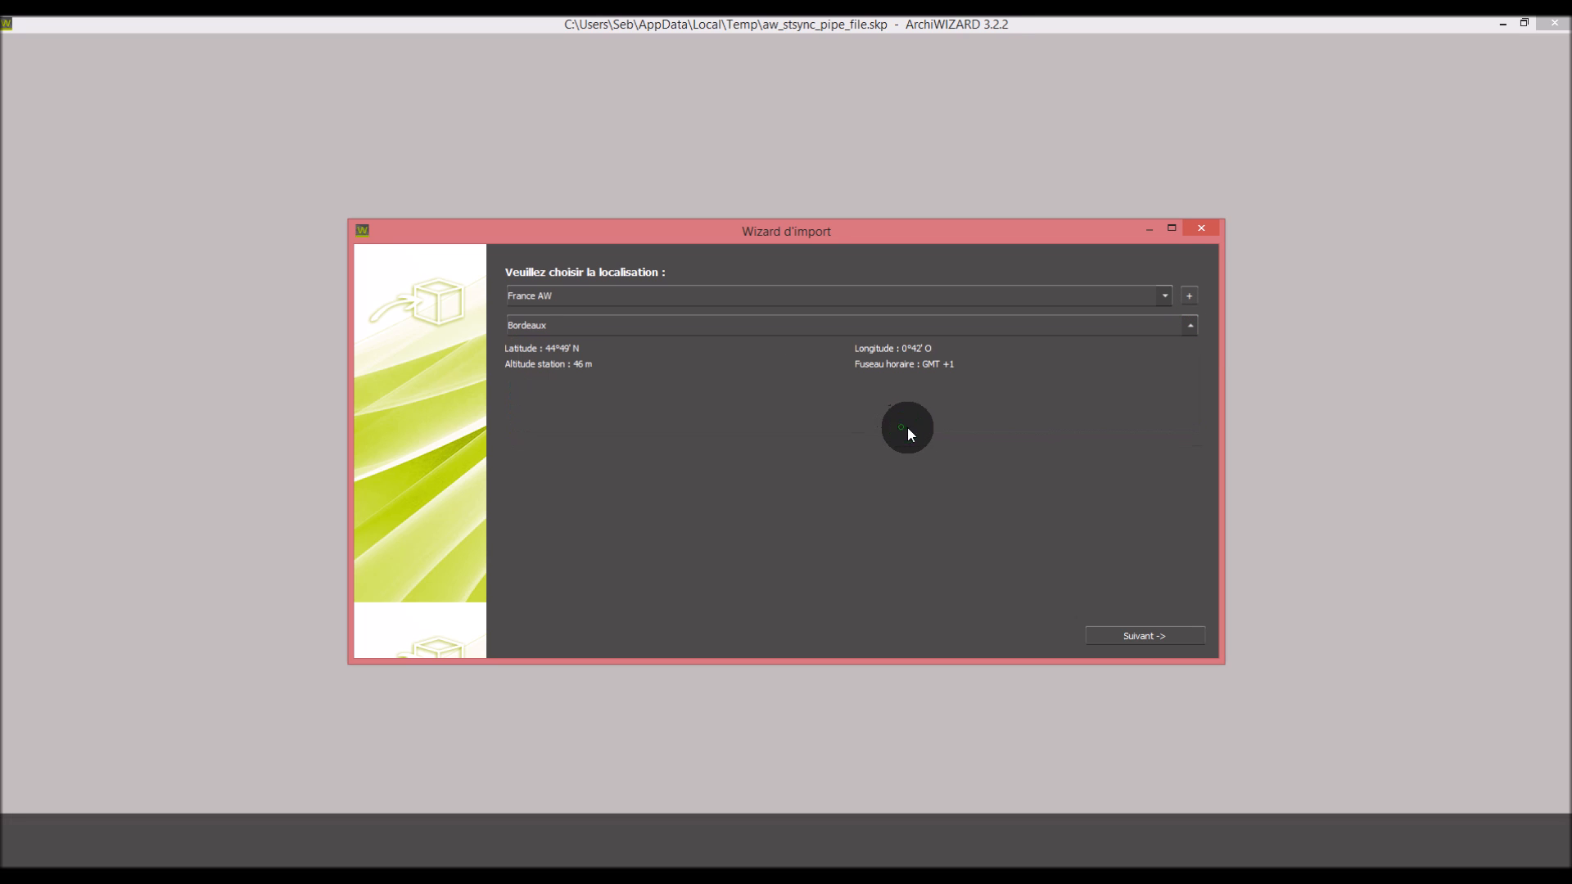
pyautogui.click(1122, 637)
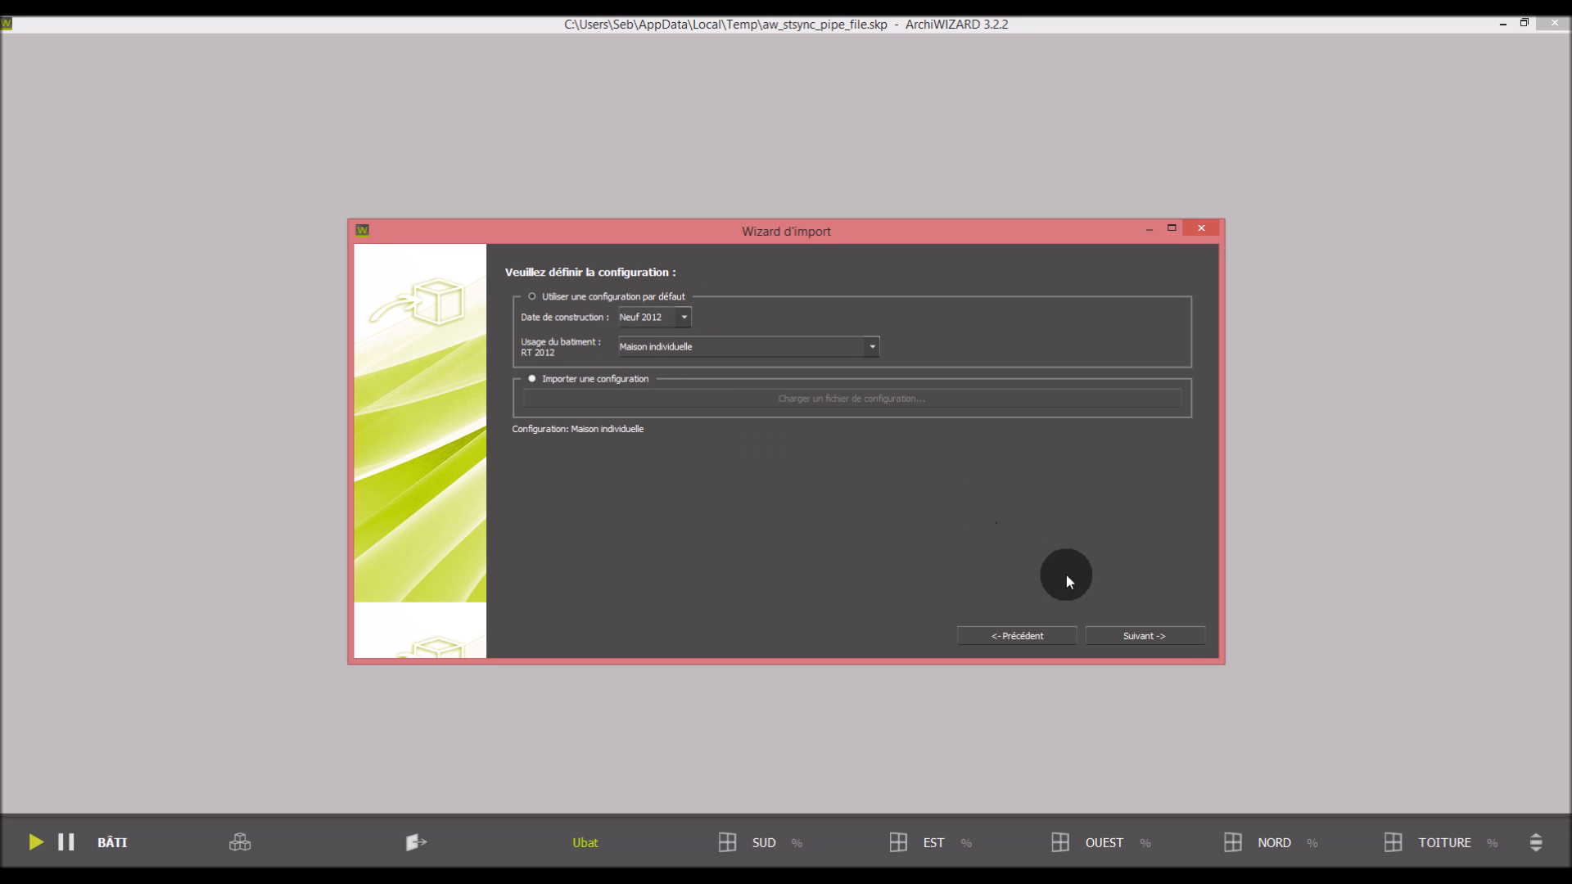
pyautogui.click(1121, 637)
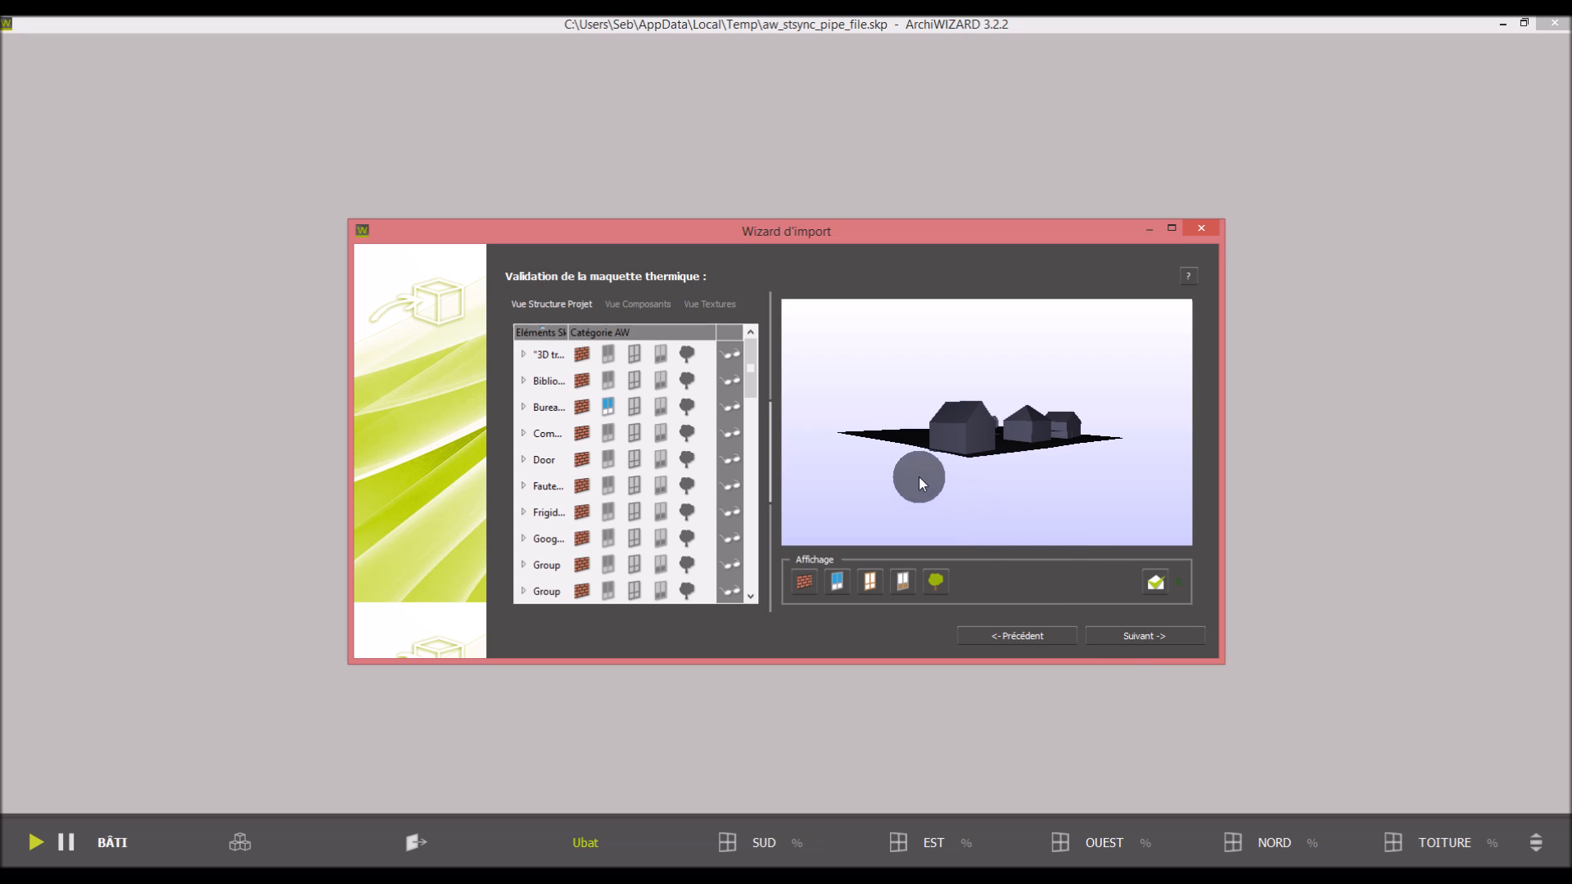
# Orbit and zoom the thermal model preview to view the house and its neighbouring buildings from above
pyautogui.moveTo(1065, 479); pyautogui.dragTo(991, 439)
pyautogui.scroll(-1, 969, 318)
pyautogui.scroll(5, 969, 317)
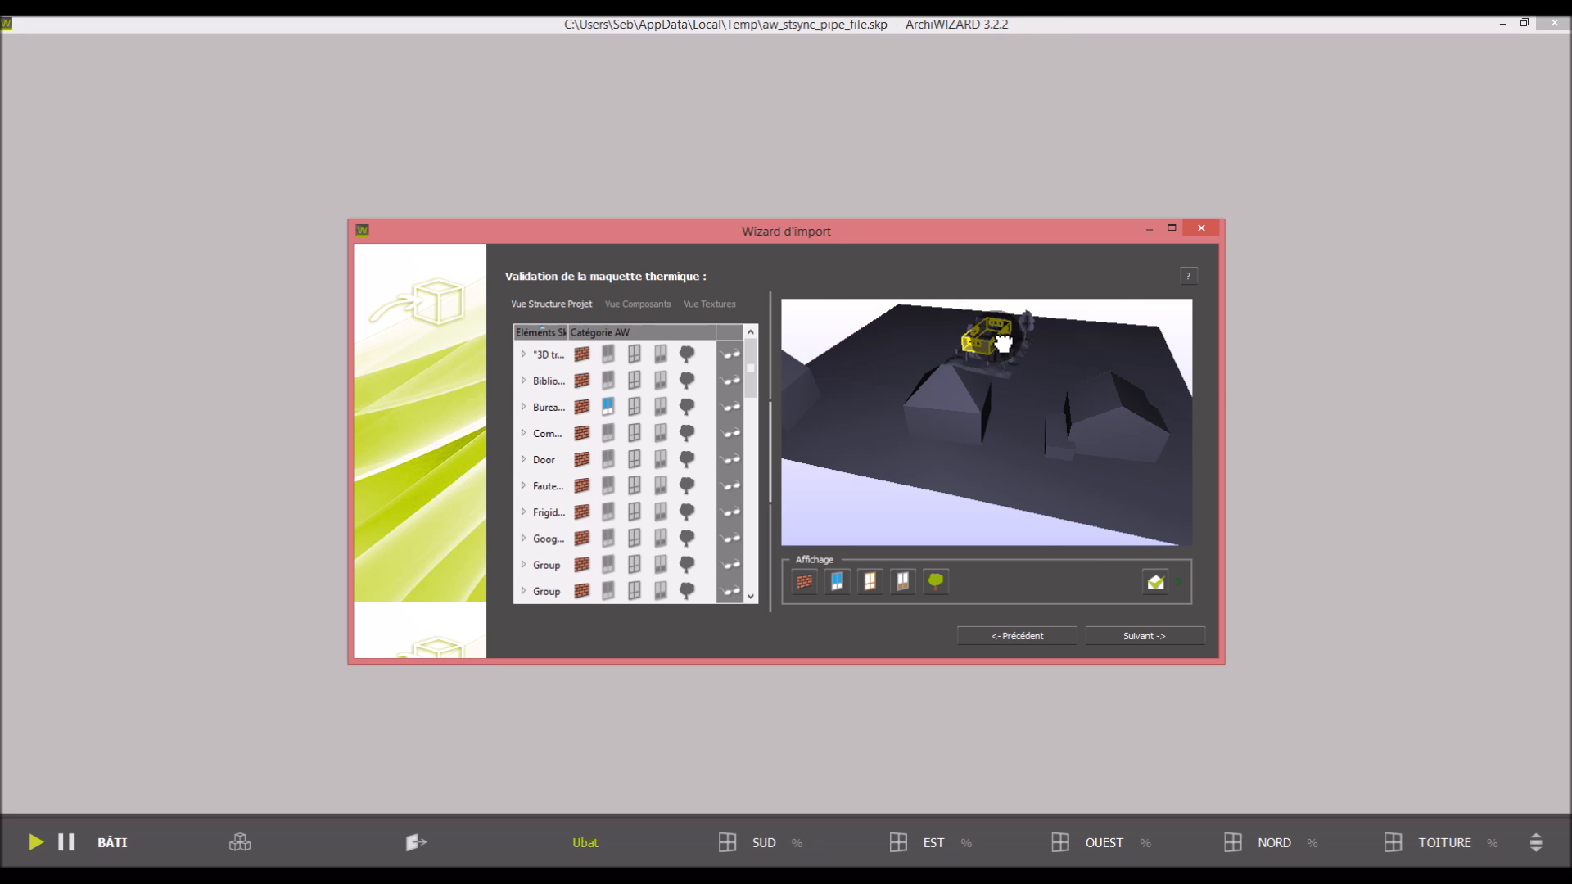
# Enlarge the import wizard window to fill the whole screen
pyautogui.click(570, 337)
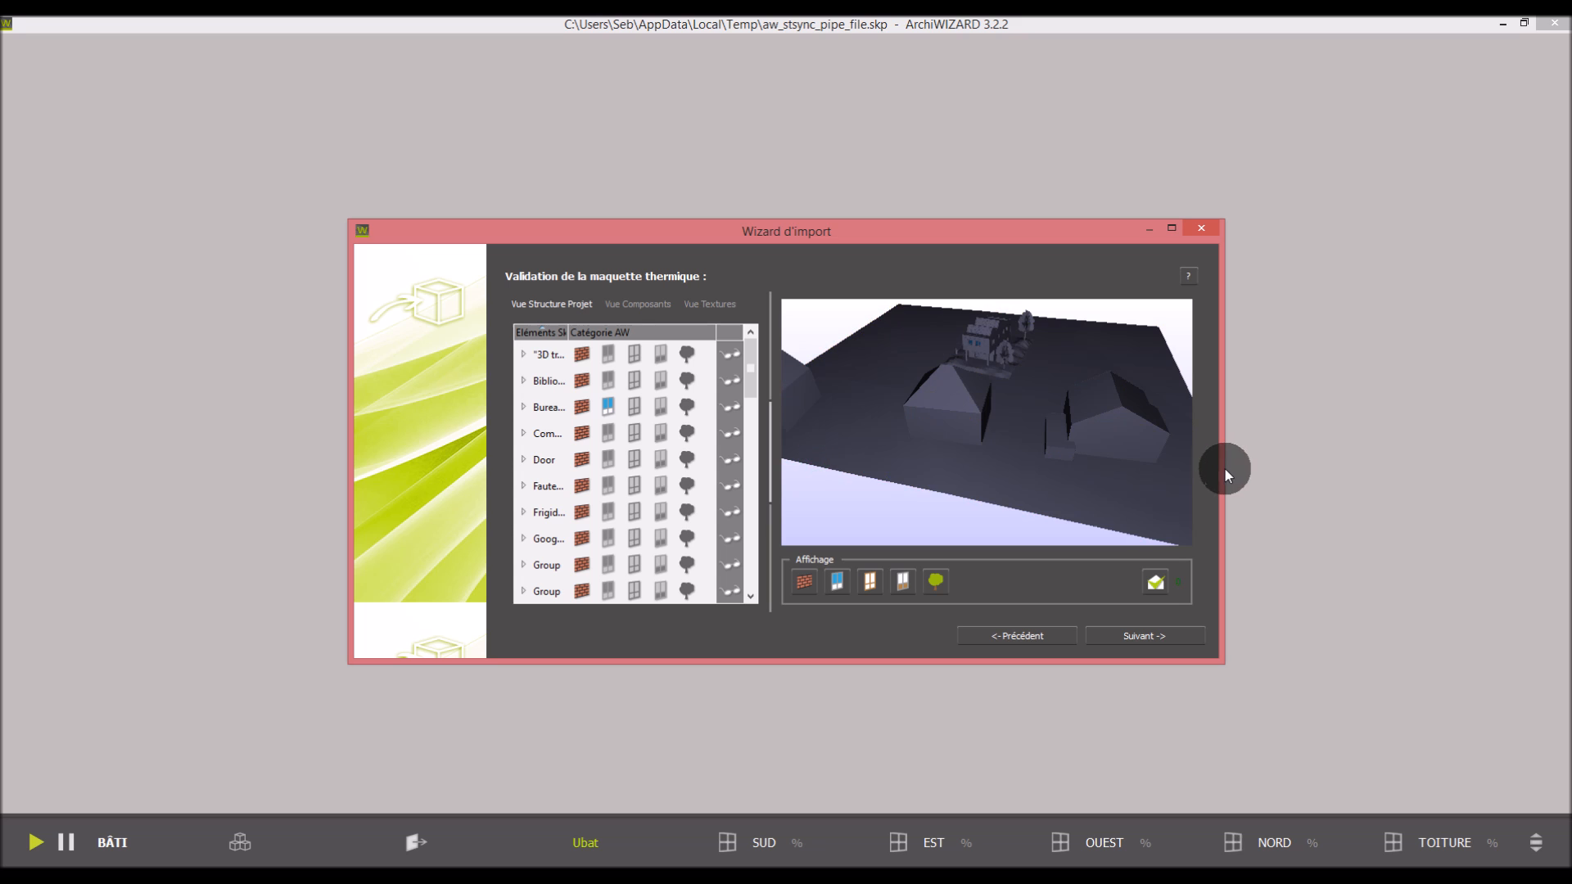
pyautogui.moveTo(1224, 468); pyautogui.dragTo(1566, 472)
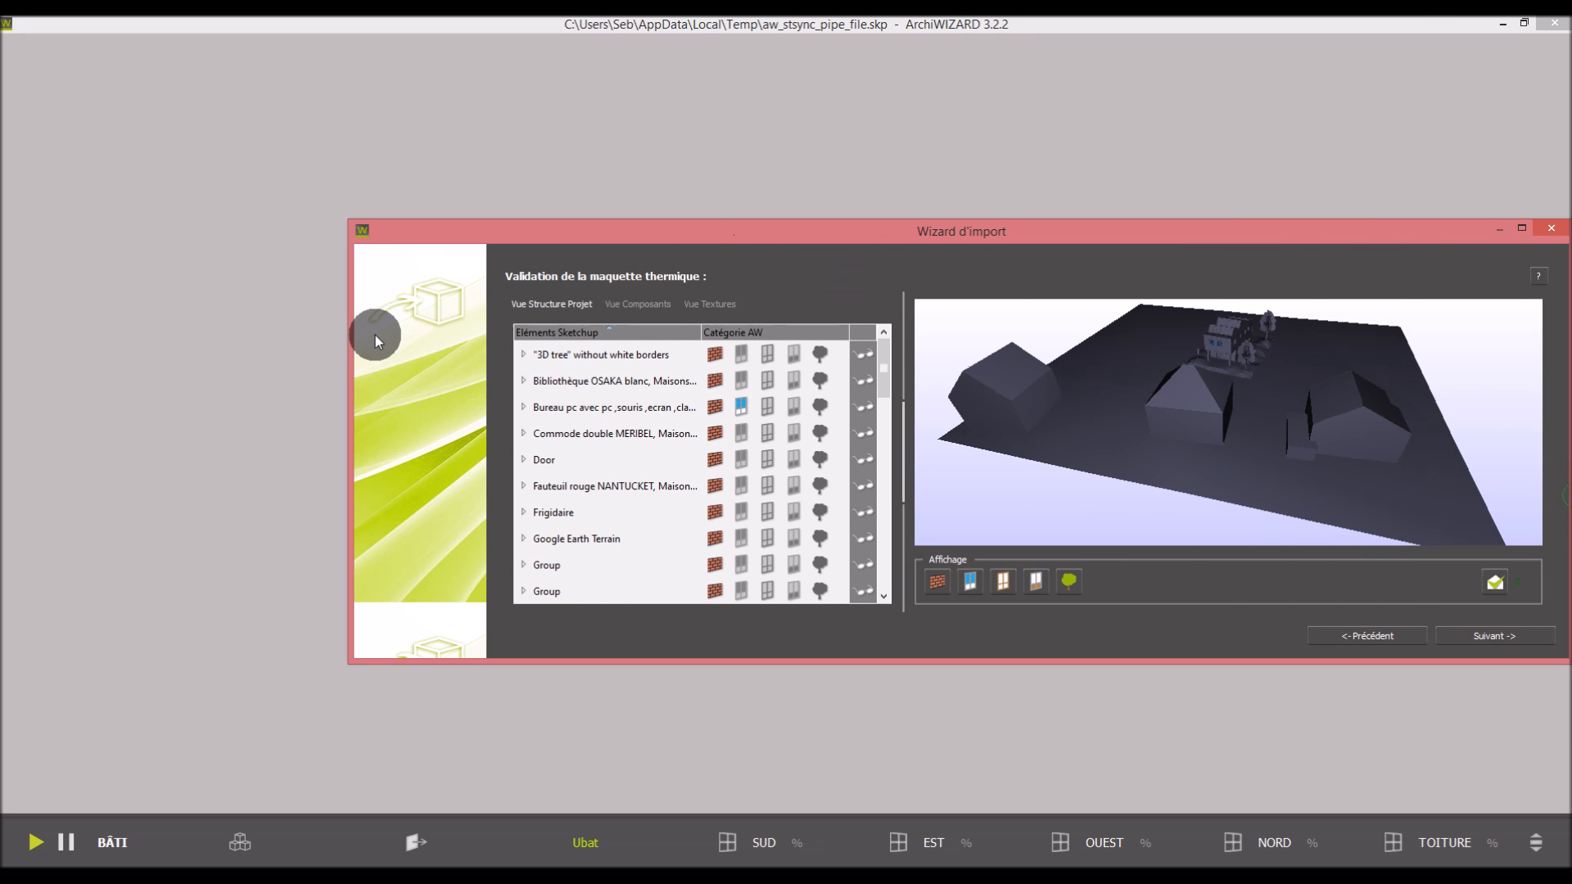
pyautogui.moveTo(351, 344); pyautogui.dragTo(33, 336)
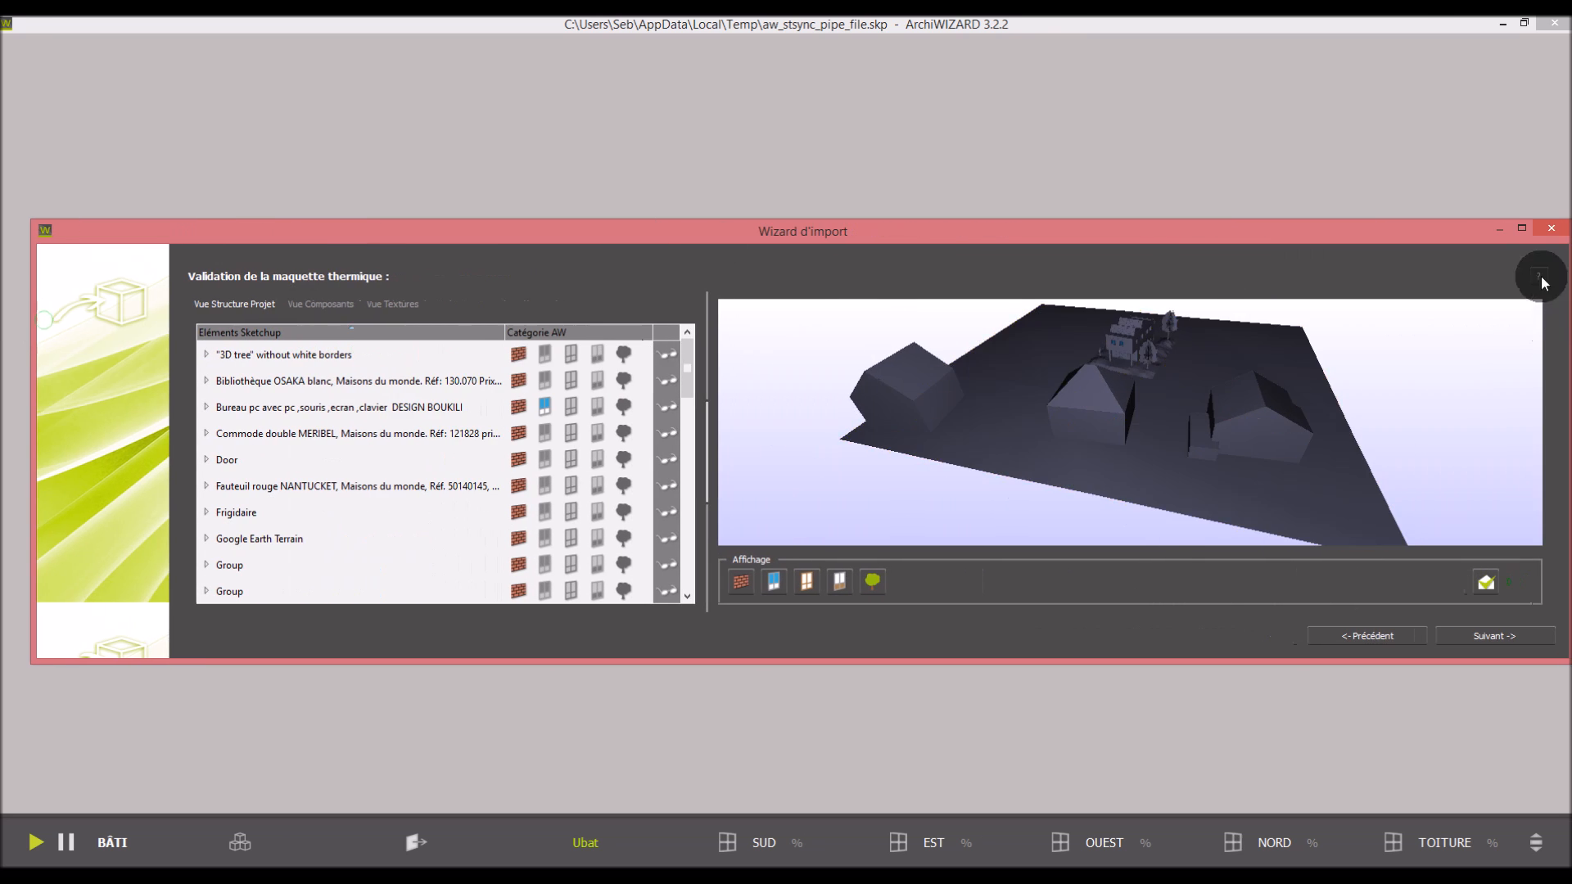
pyautogui.click(1520, 229)
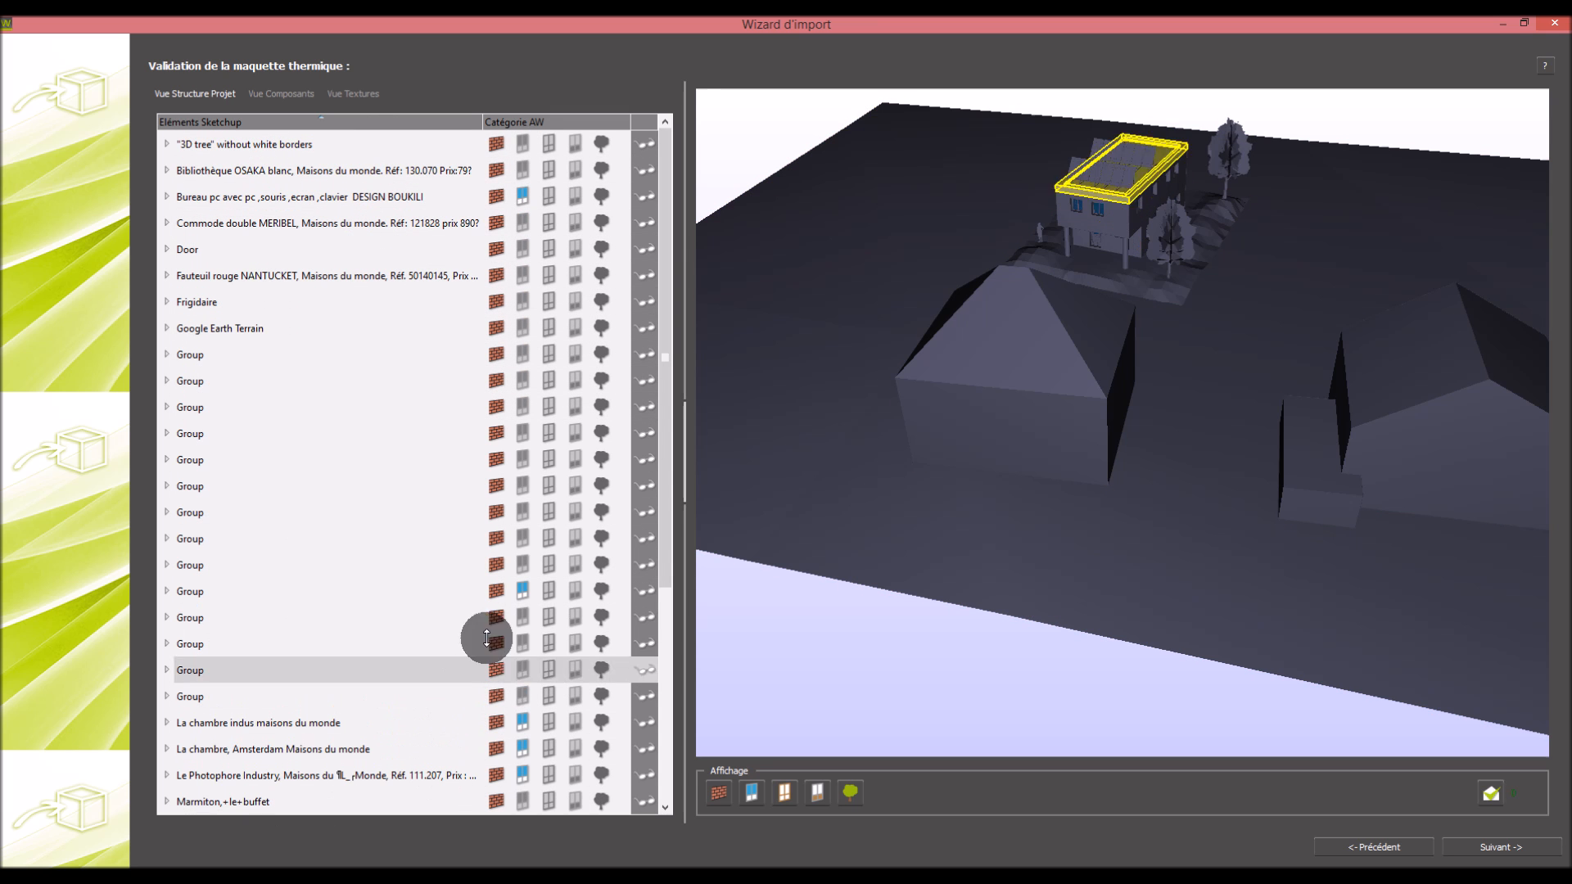
# Assign the 3D trees, bookcase, desk, dresser, Door, armchair, Frigidaire and Google Earth Terrain elements to the Environnement et Objets category
pyautogui.scroll(-4, 386, 590)
pyautogui.scroll(4, 467, 643)
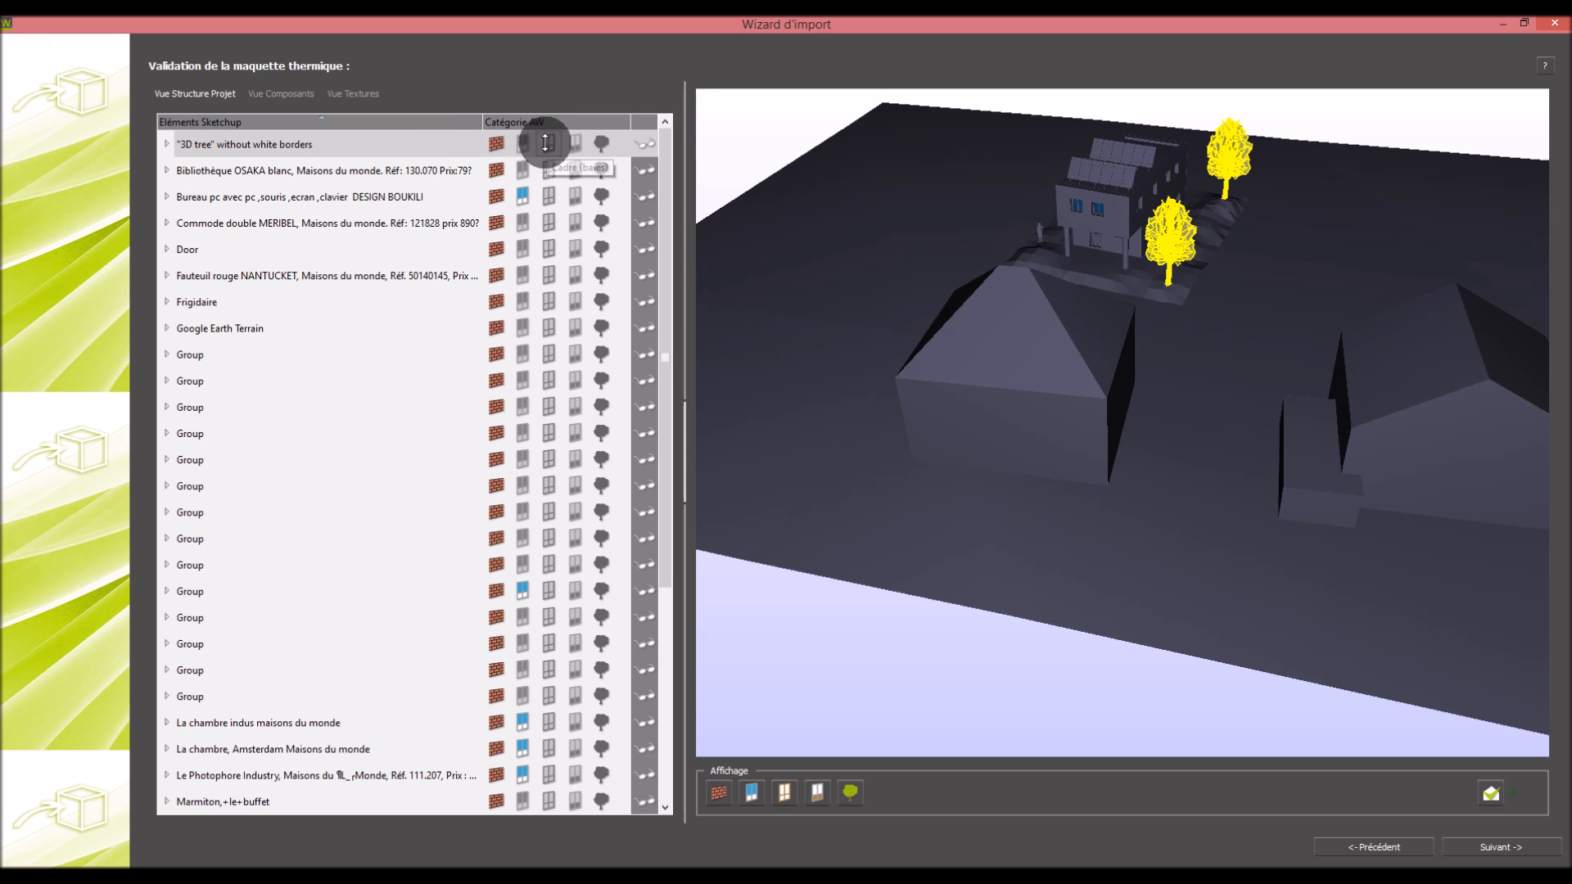
pyautogui.click(600, 144)
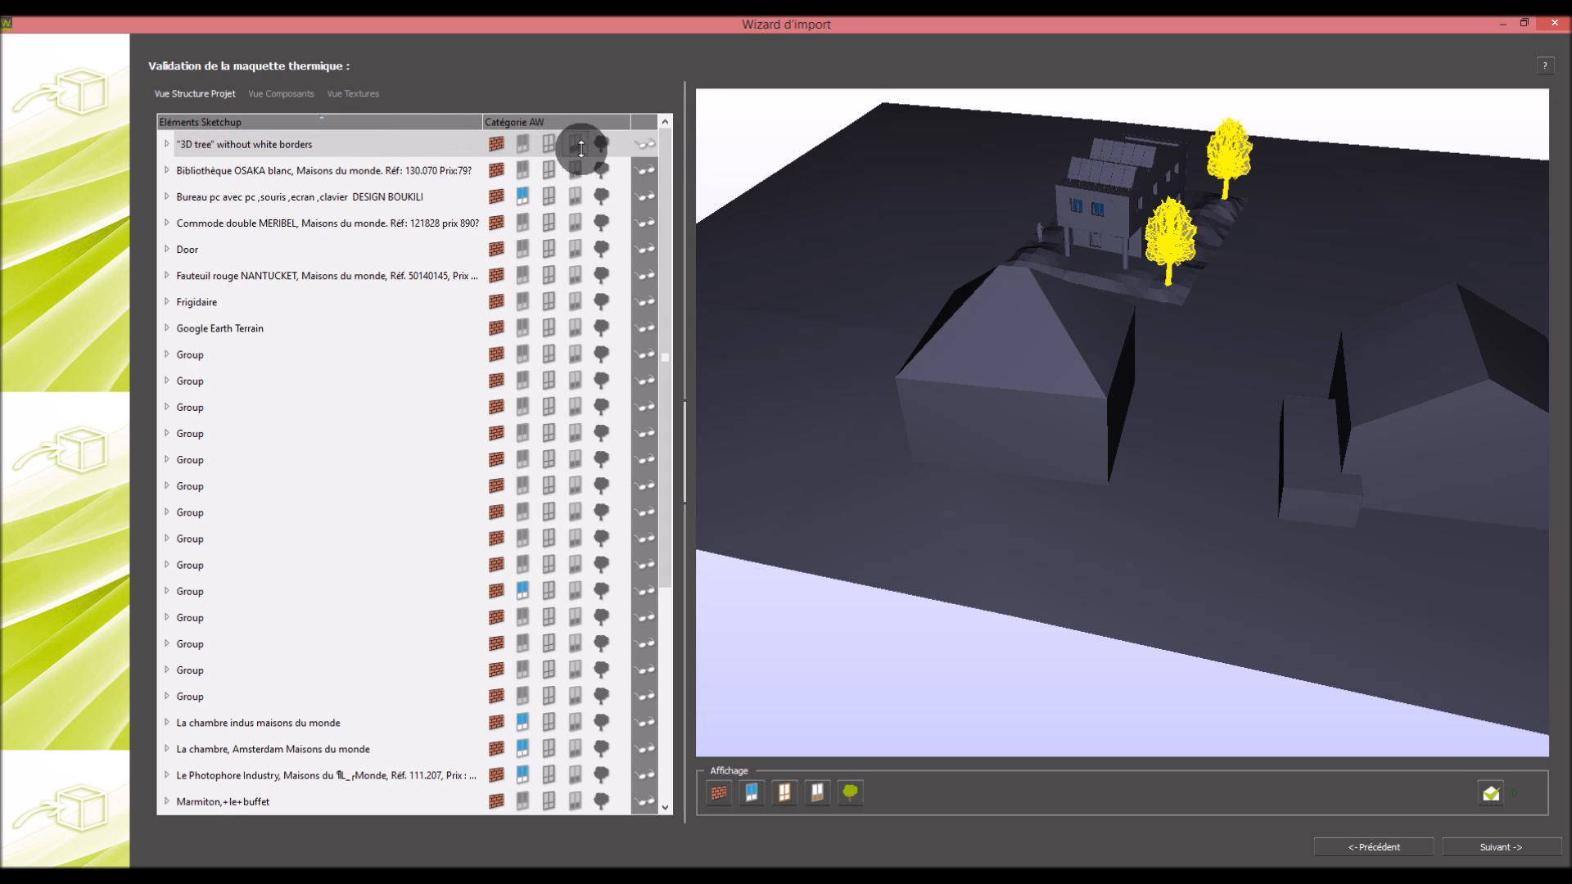
pyautogui.click(381, 170)
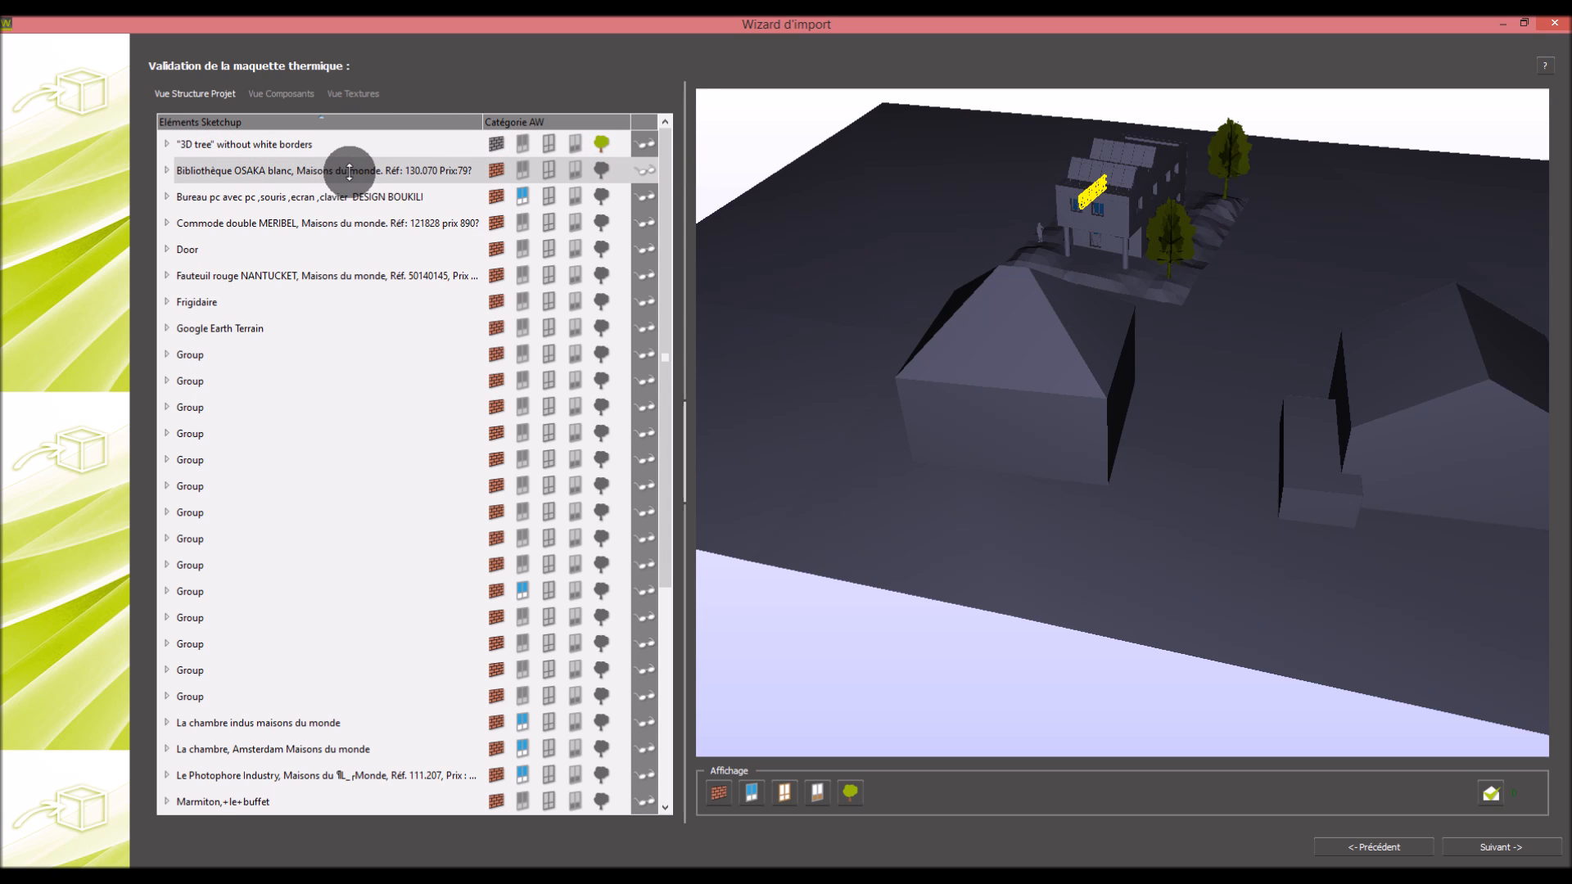
pyautogui.click(601, 197)
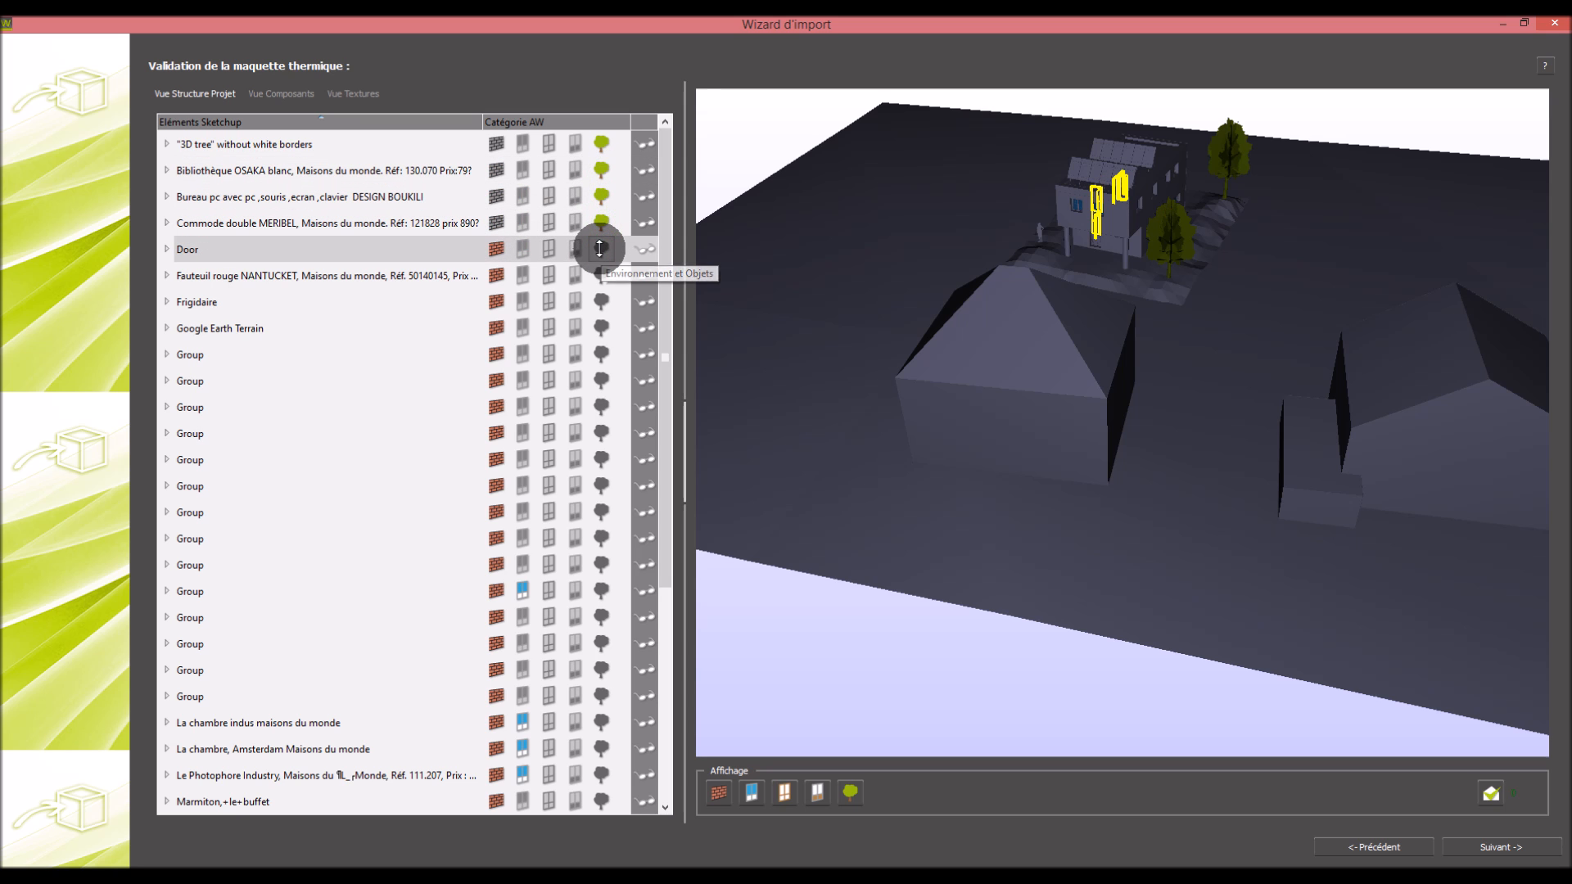
pyautogui.click(599, 248)
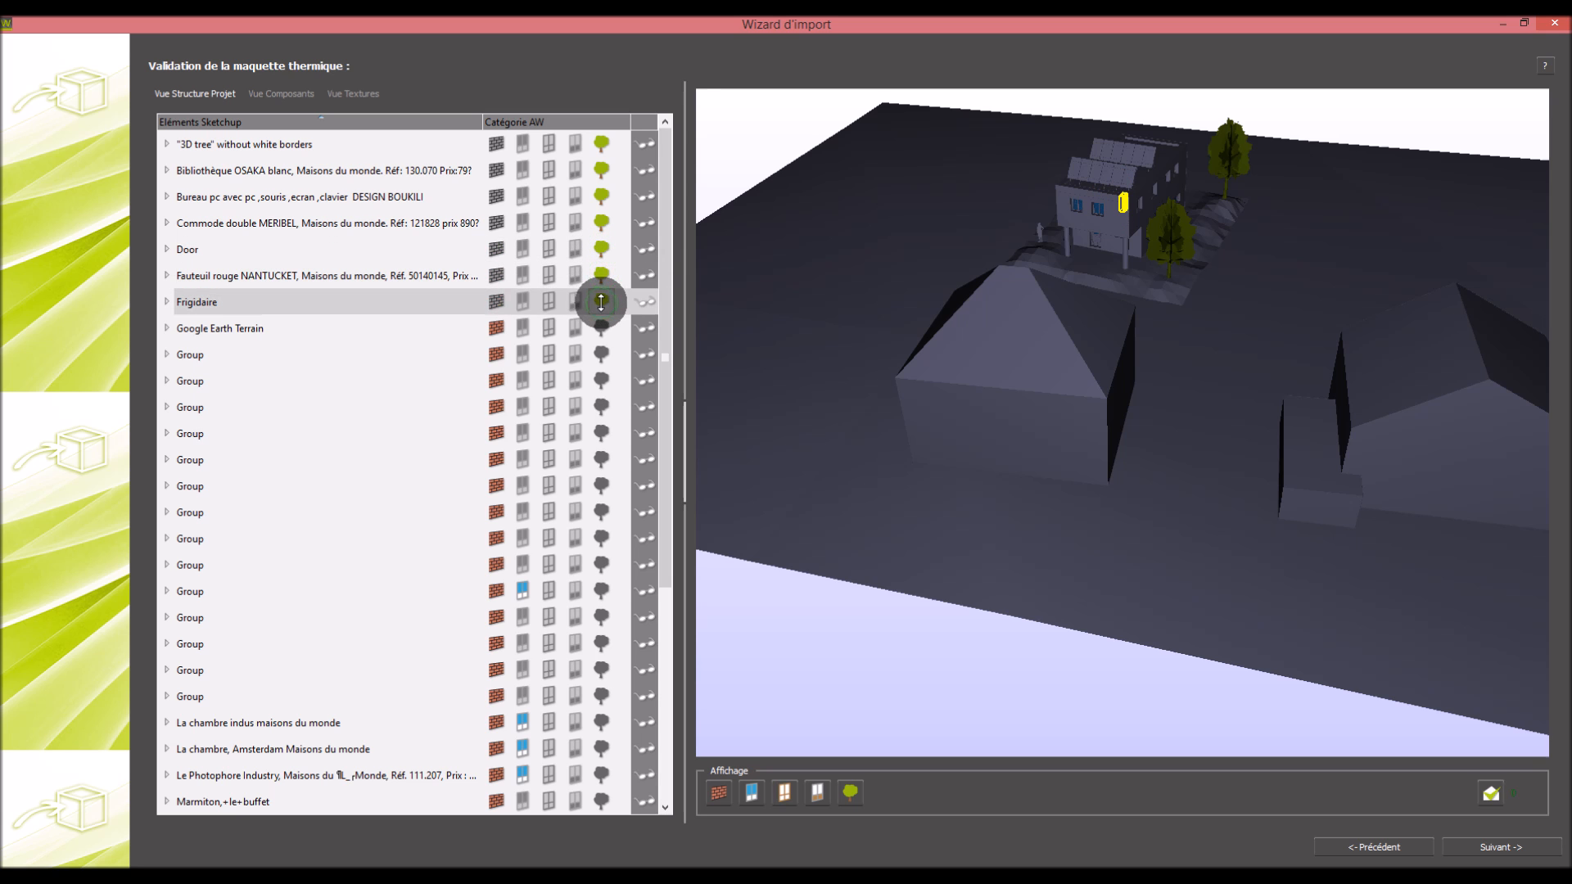
pyautogui.click(601, 301)
pyautogui.click(604, 325)
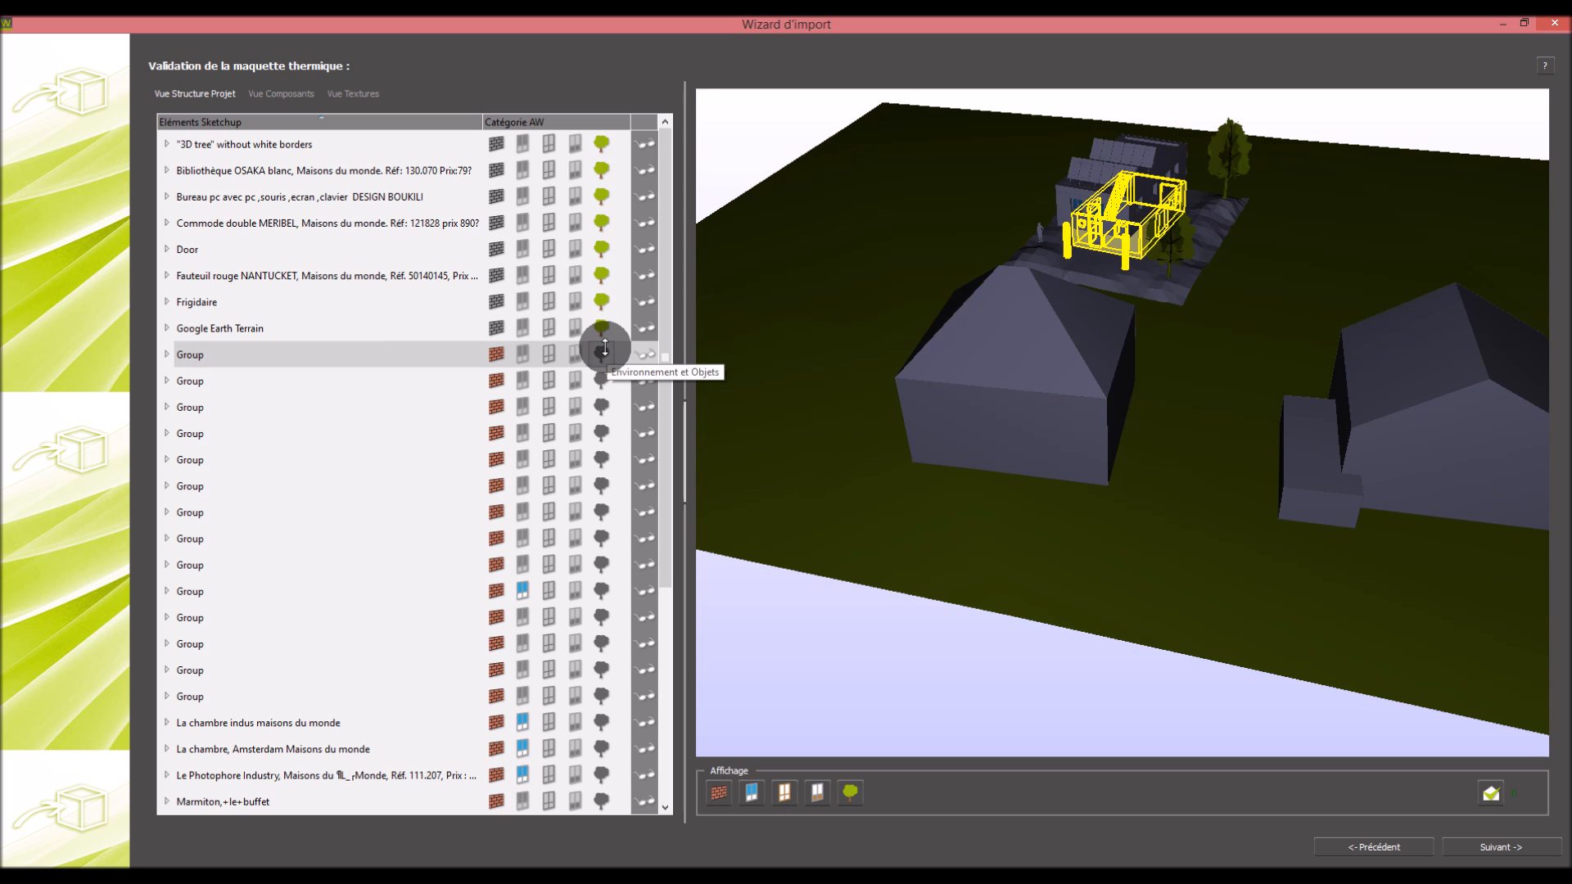
# Assign the plot terrain and neighbouring building groups to Environnement et Objets, skipping the group of the house's lower-floor walls
pyautogui.click(602, 376)
pyautogui.click(601, 407)
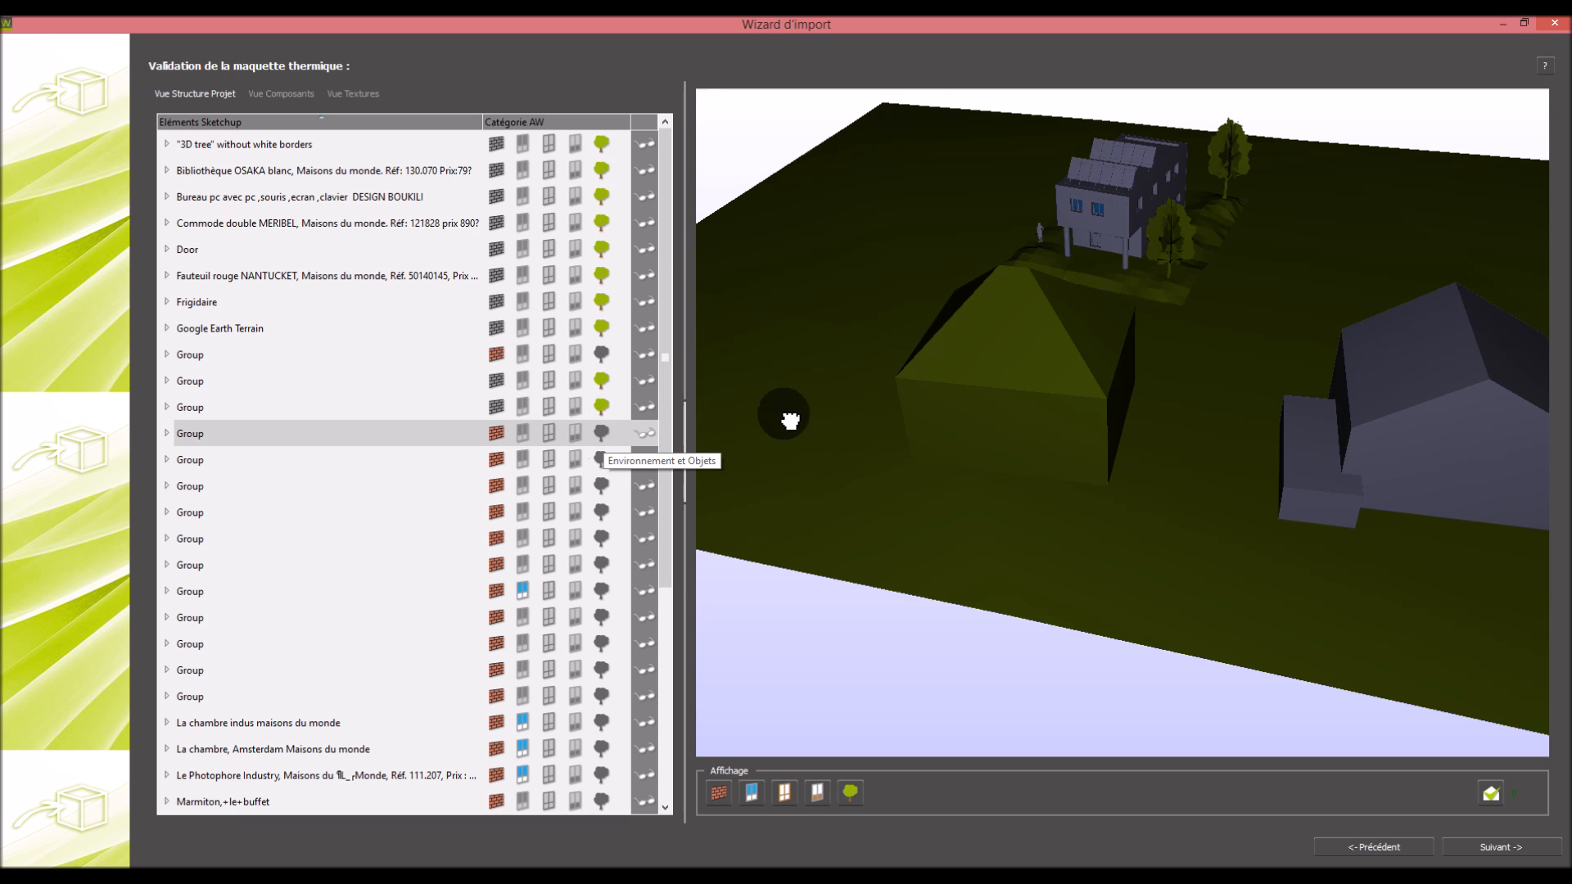
pyautogui.scroll(-5, 1007, 410)
pyautogui.click(601, 431)
pyautogui.click(603, 460)
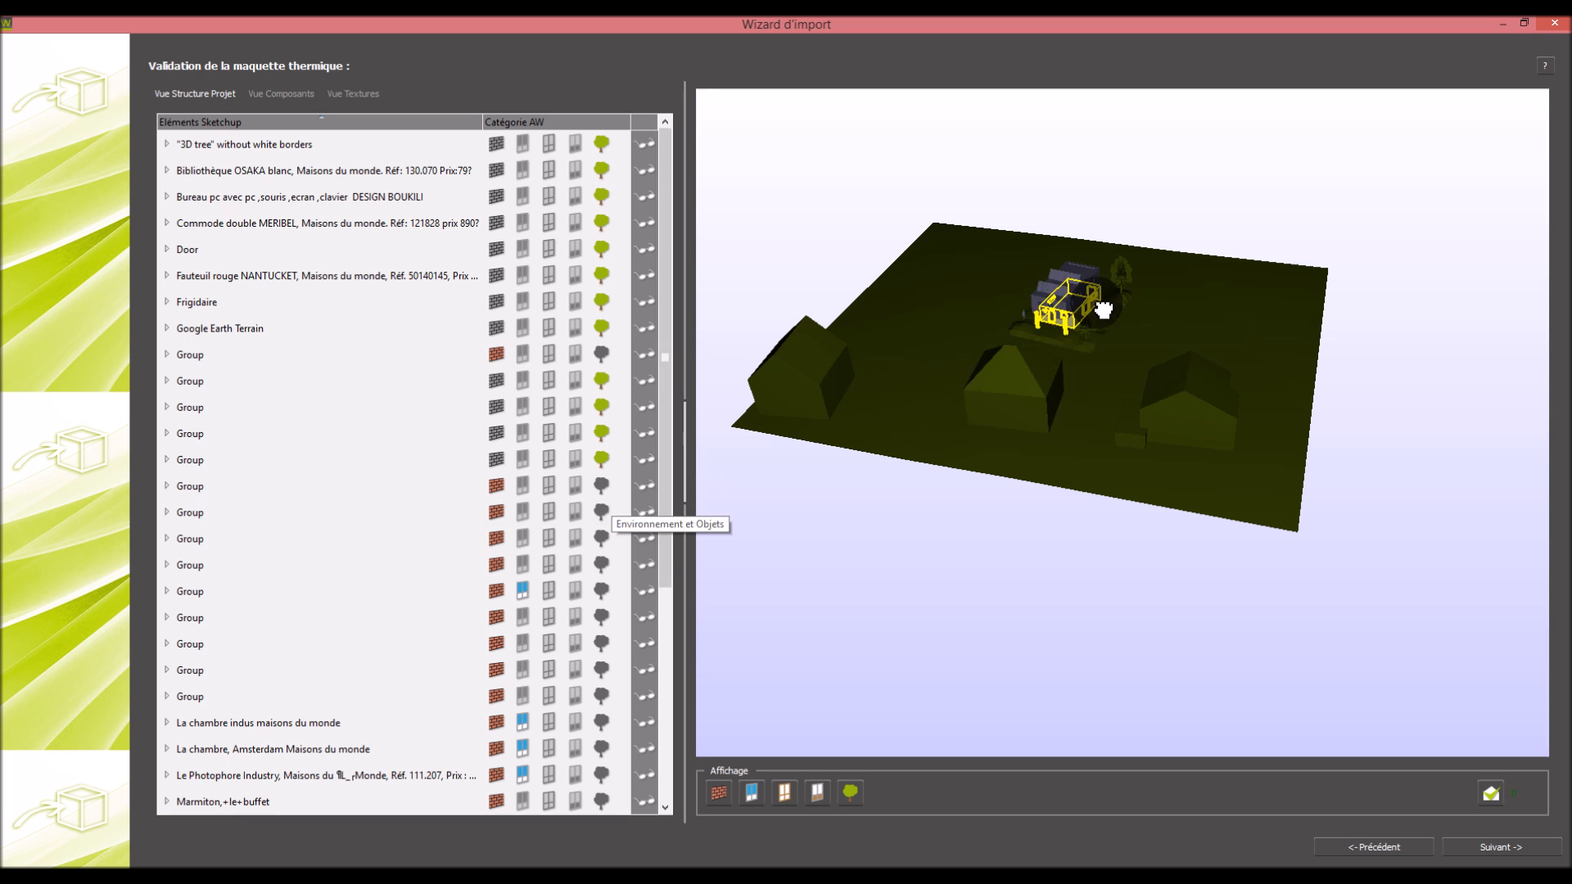
# Assign the interior furniture and object groups to Environnement et Objets, skipping the upper-floor wall group
pyautogui.scroll(10, 1088, 309)
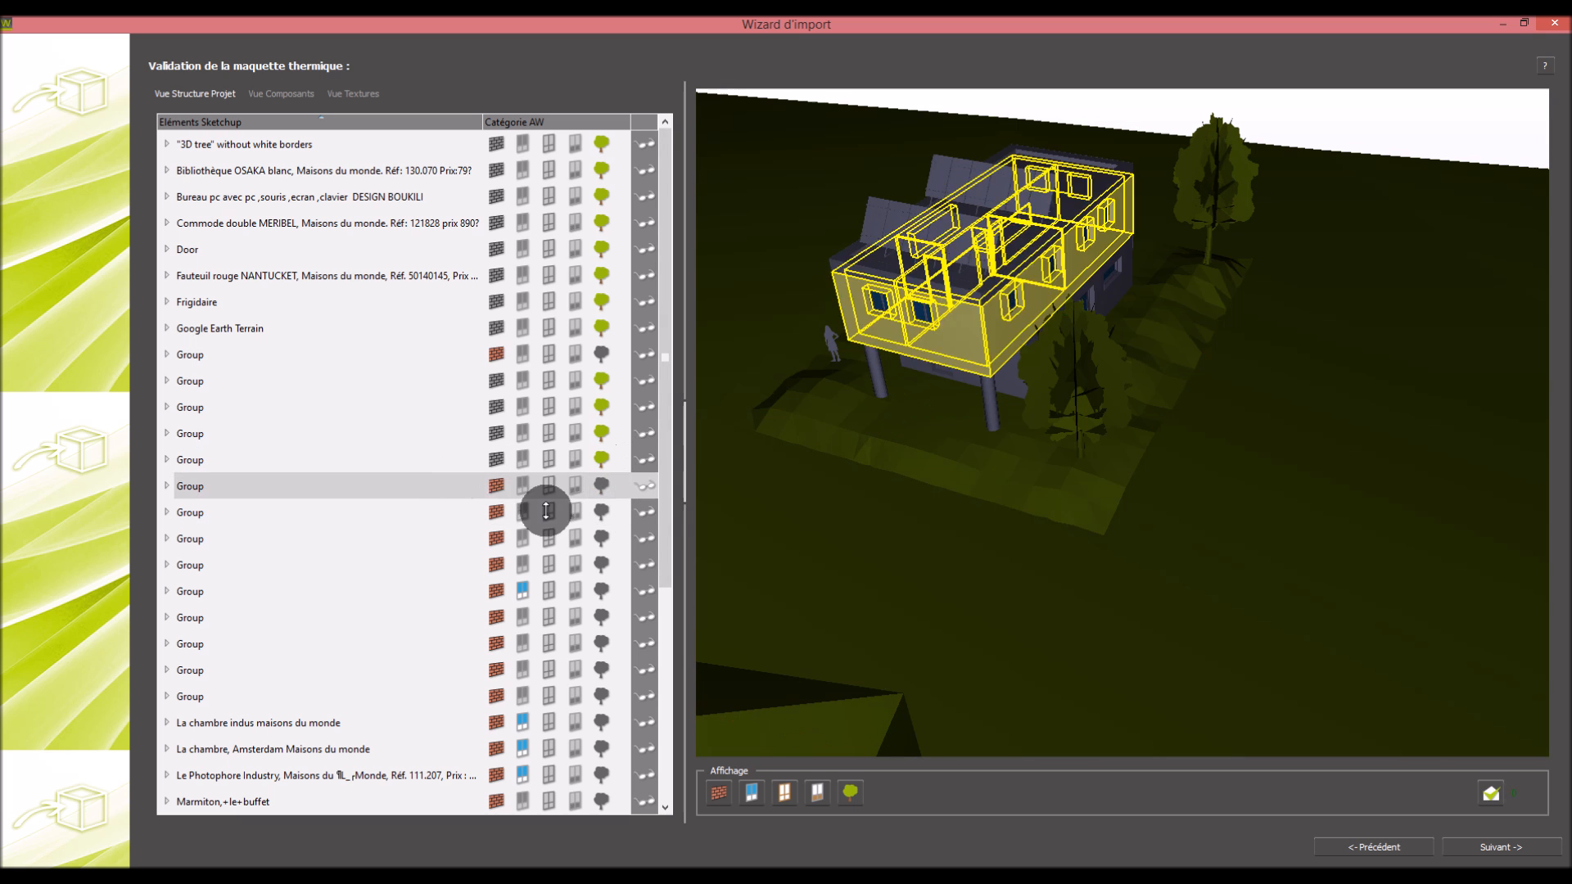
pyautogui.click(601, 538)
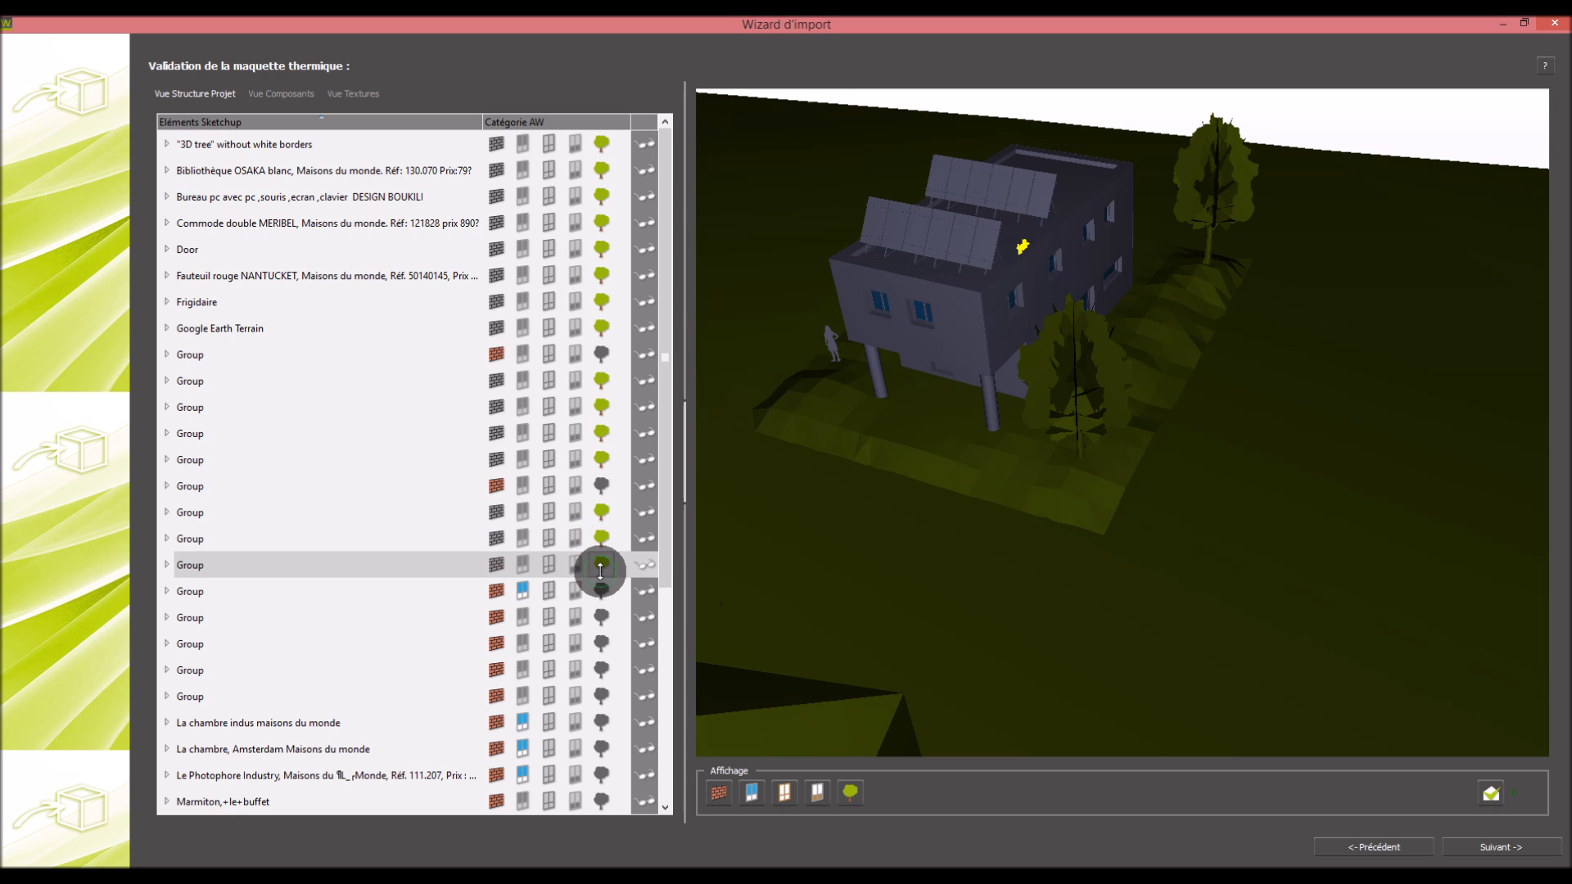
pyautogui.click(601, 566)
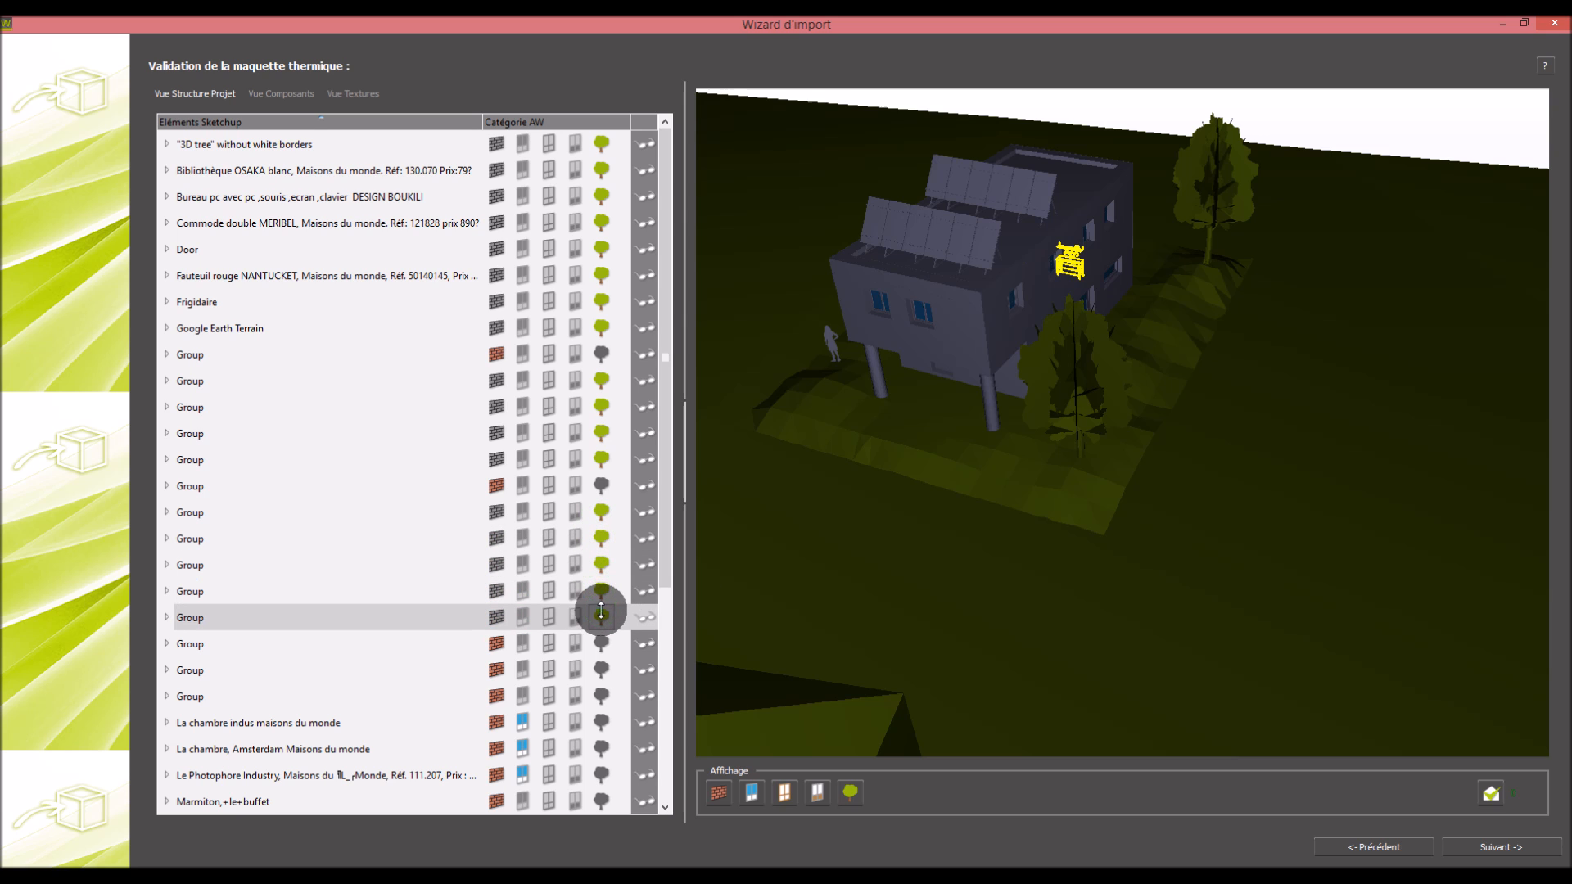
pyautogui.click(602, 643)
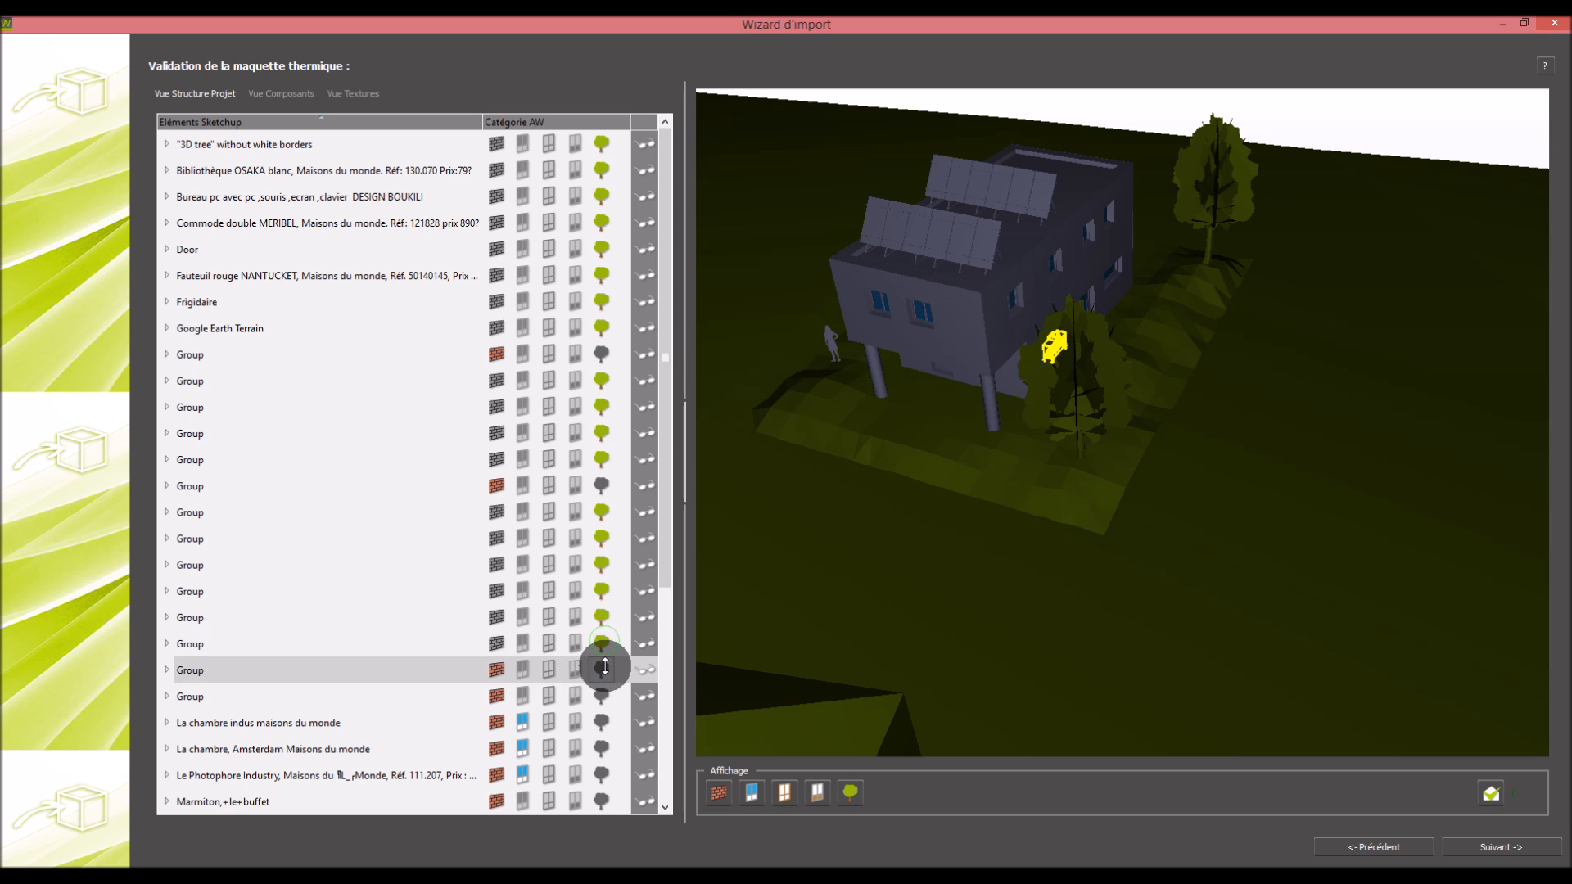
pyautogui.click(601, 668)
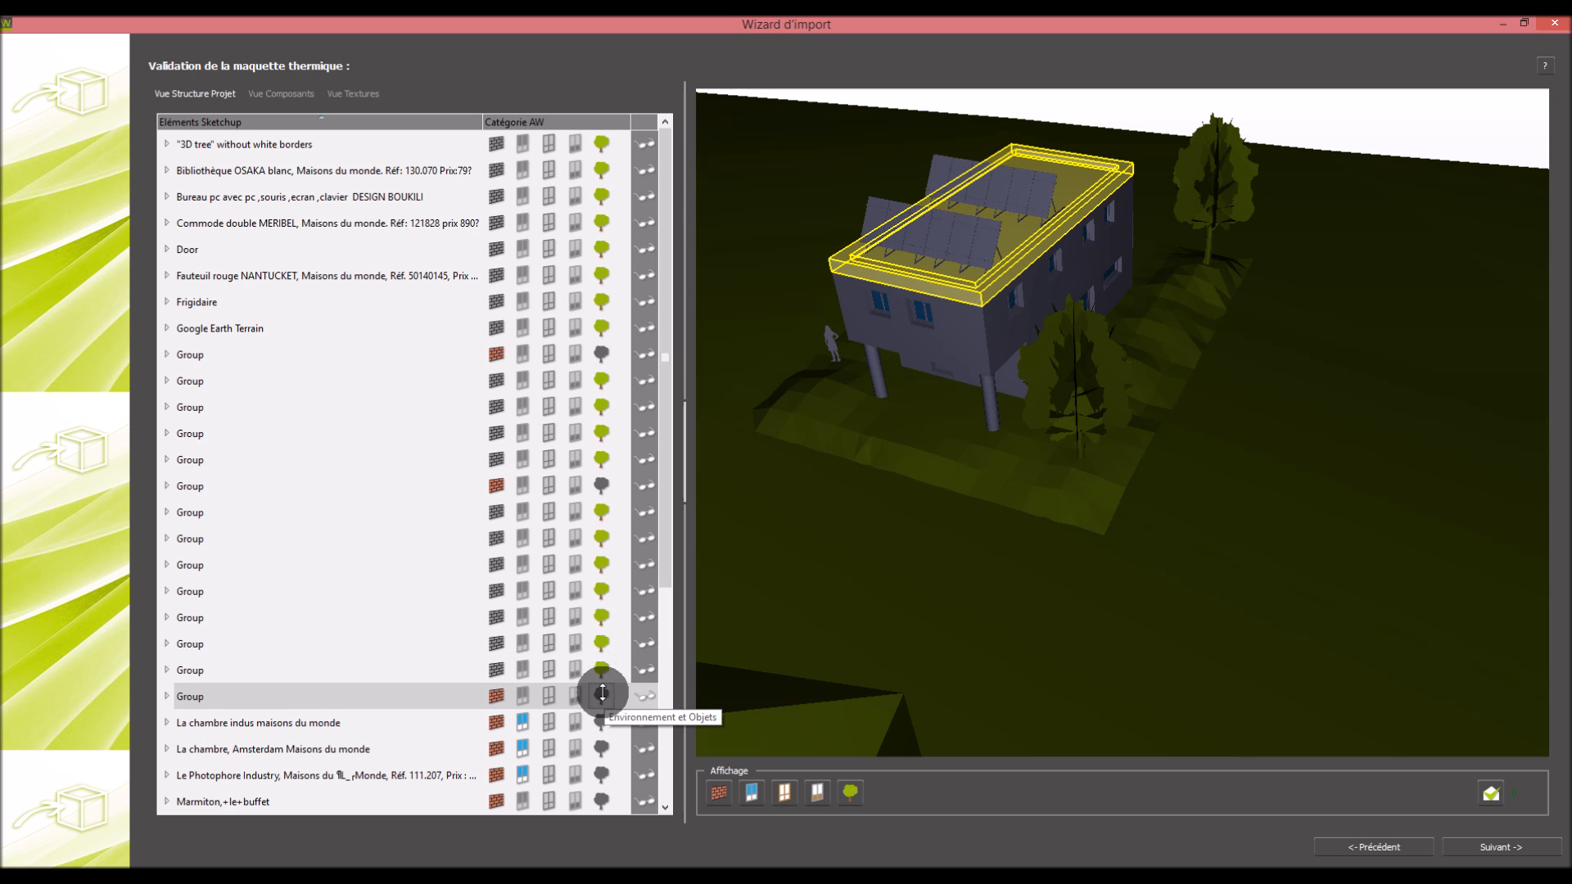
# Assign the two bedroom sets, Photophore, buffet and bathroom cabinet to Environnement et Objets, and Porte d'entrée to Remplissage opaque (baies)
pyautogui.click(601, 716)
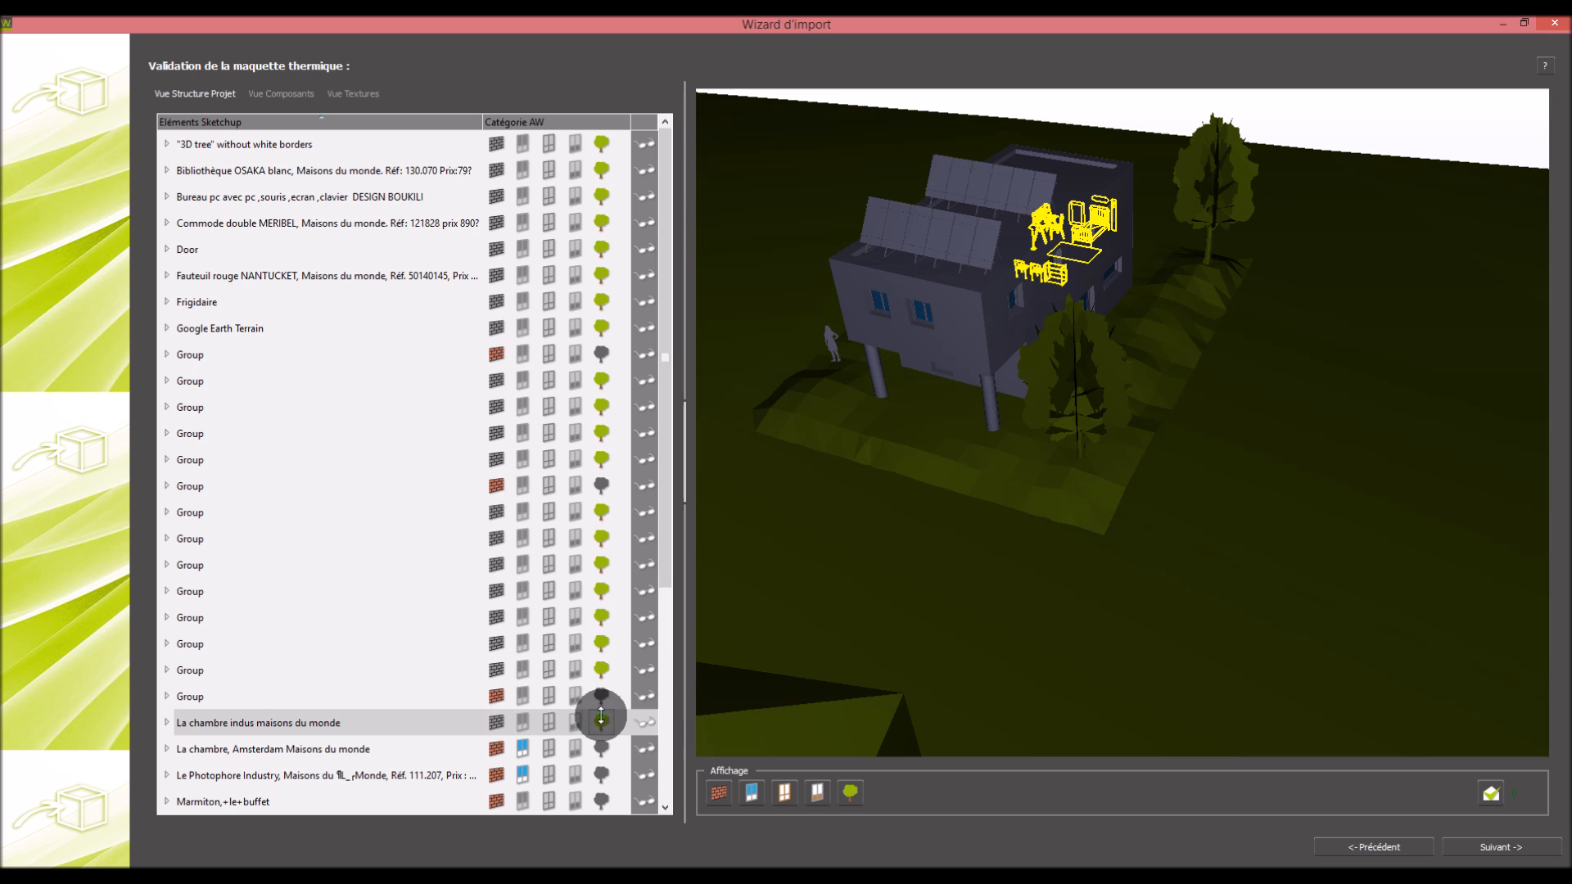
pyautogui.scroll(-2, 574, 564)
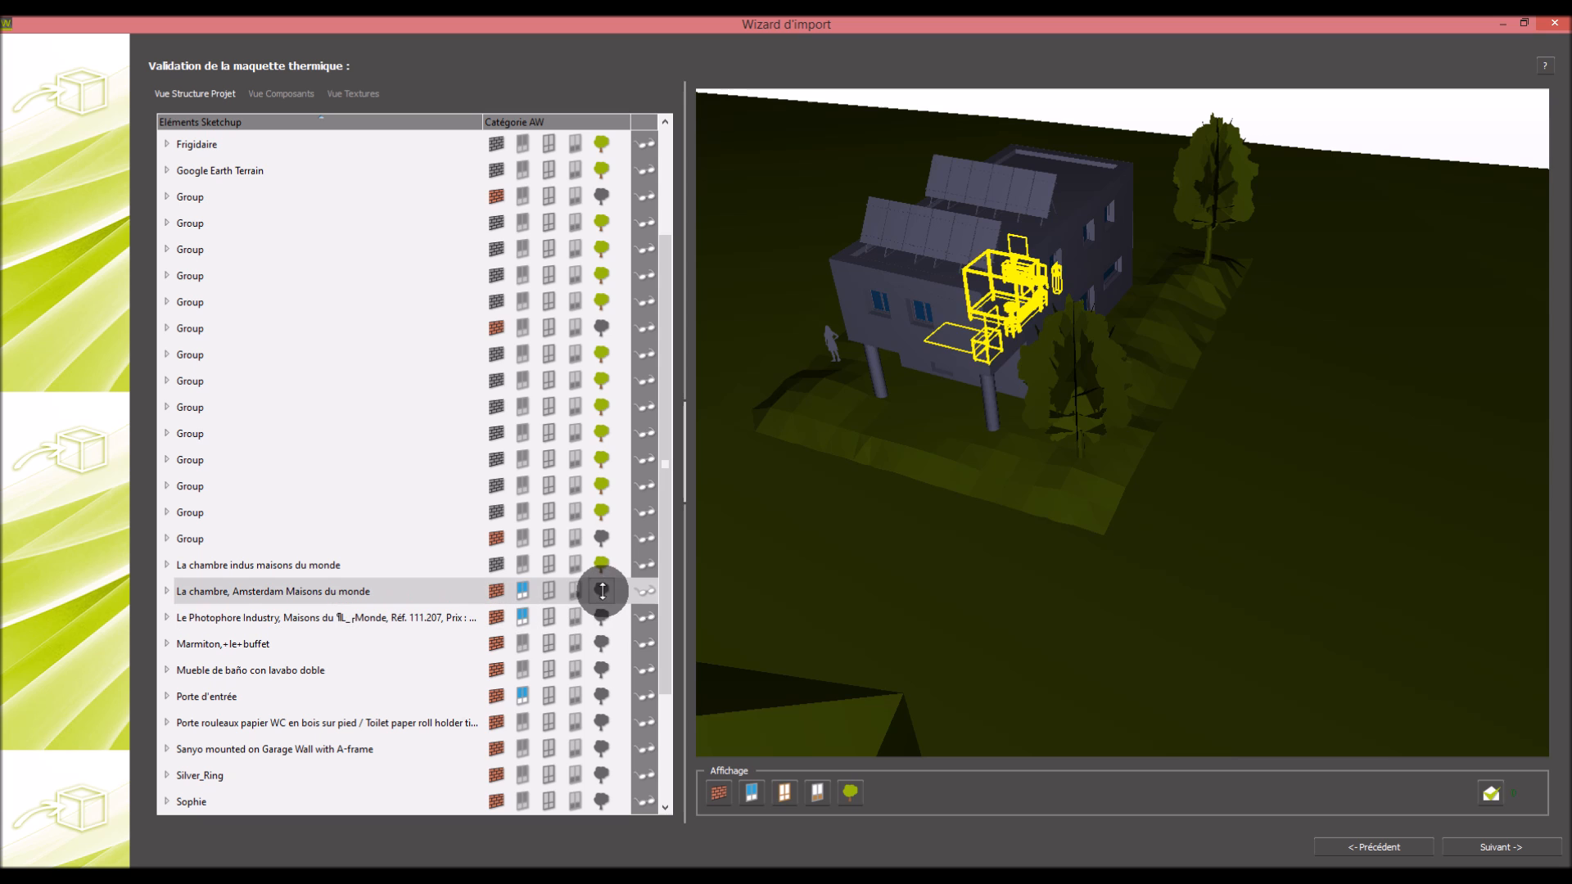
pyautogui.click(602, 617)
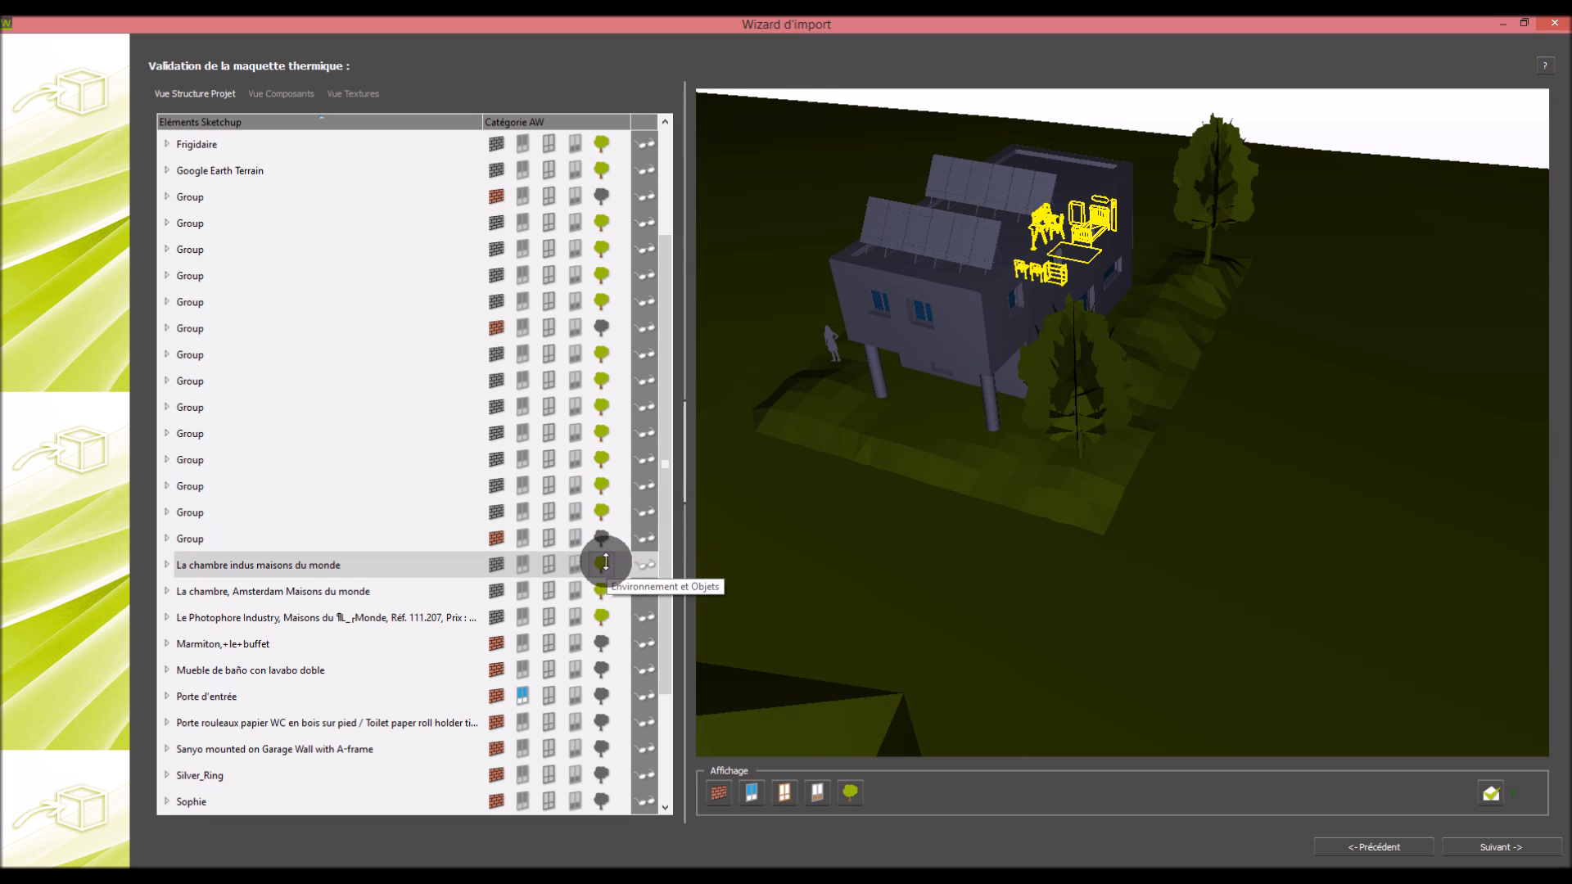
pyautogui.click(602, 643)
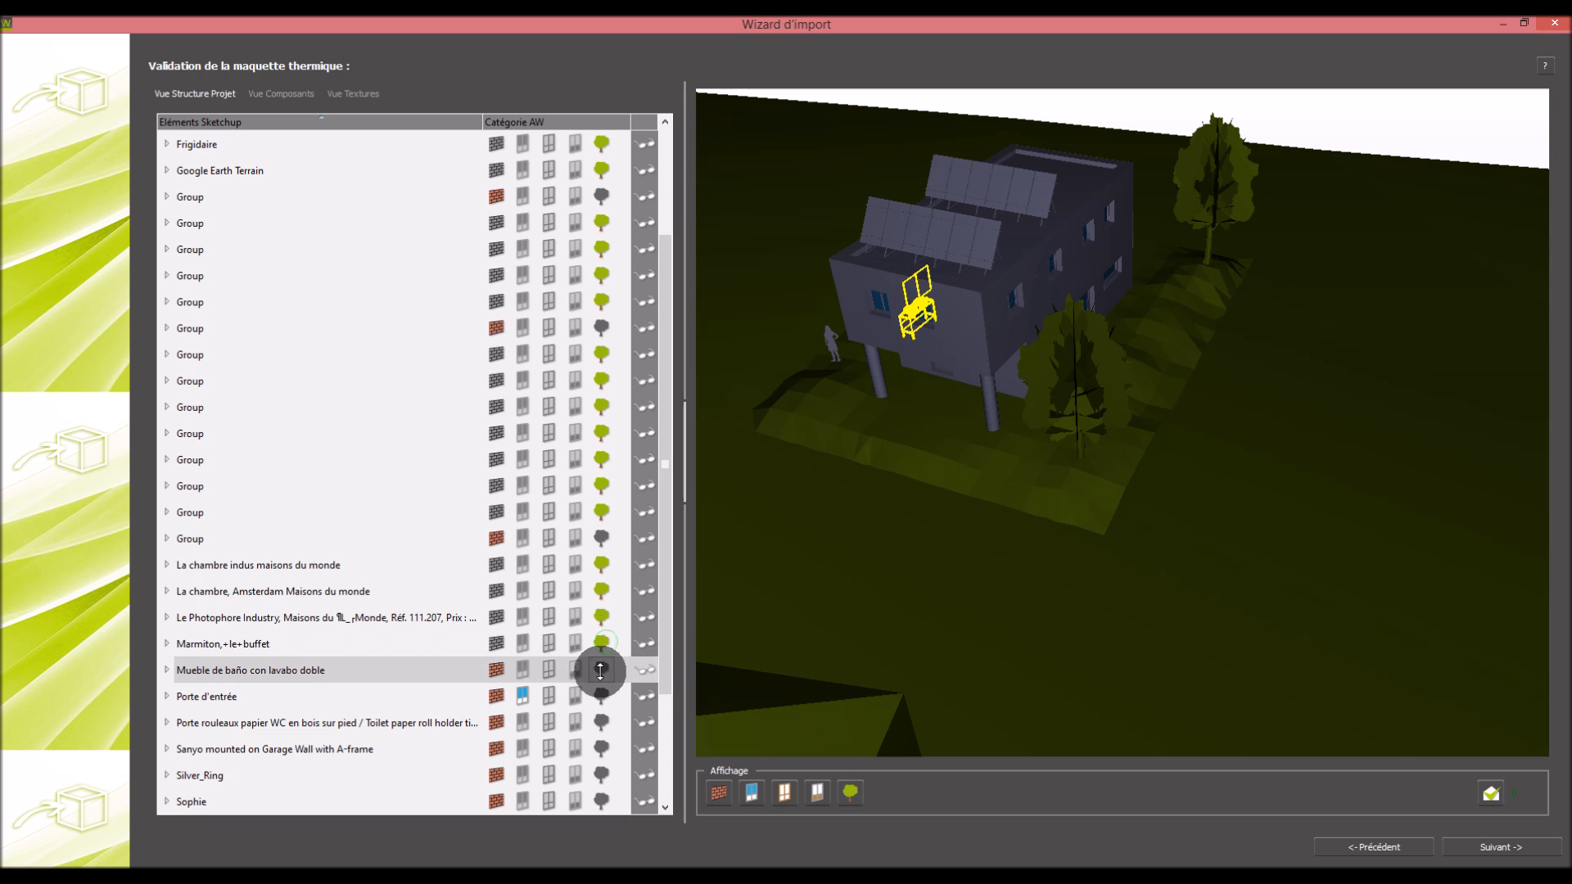
pyautogui.click(601, 668)
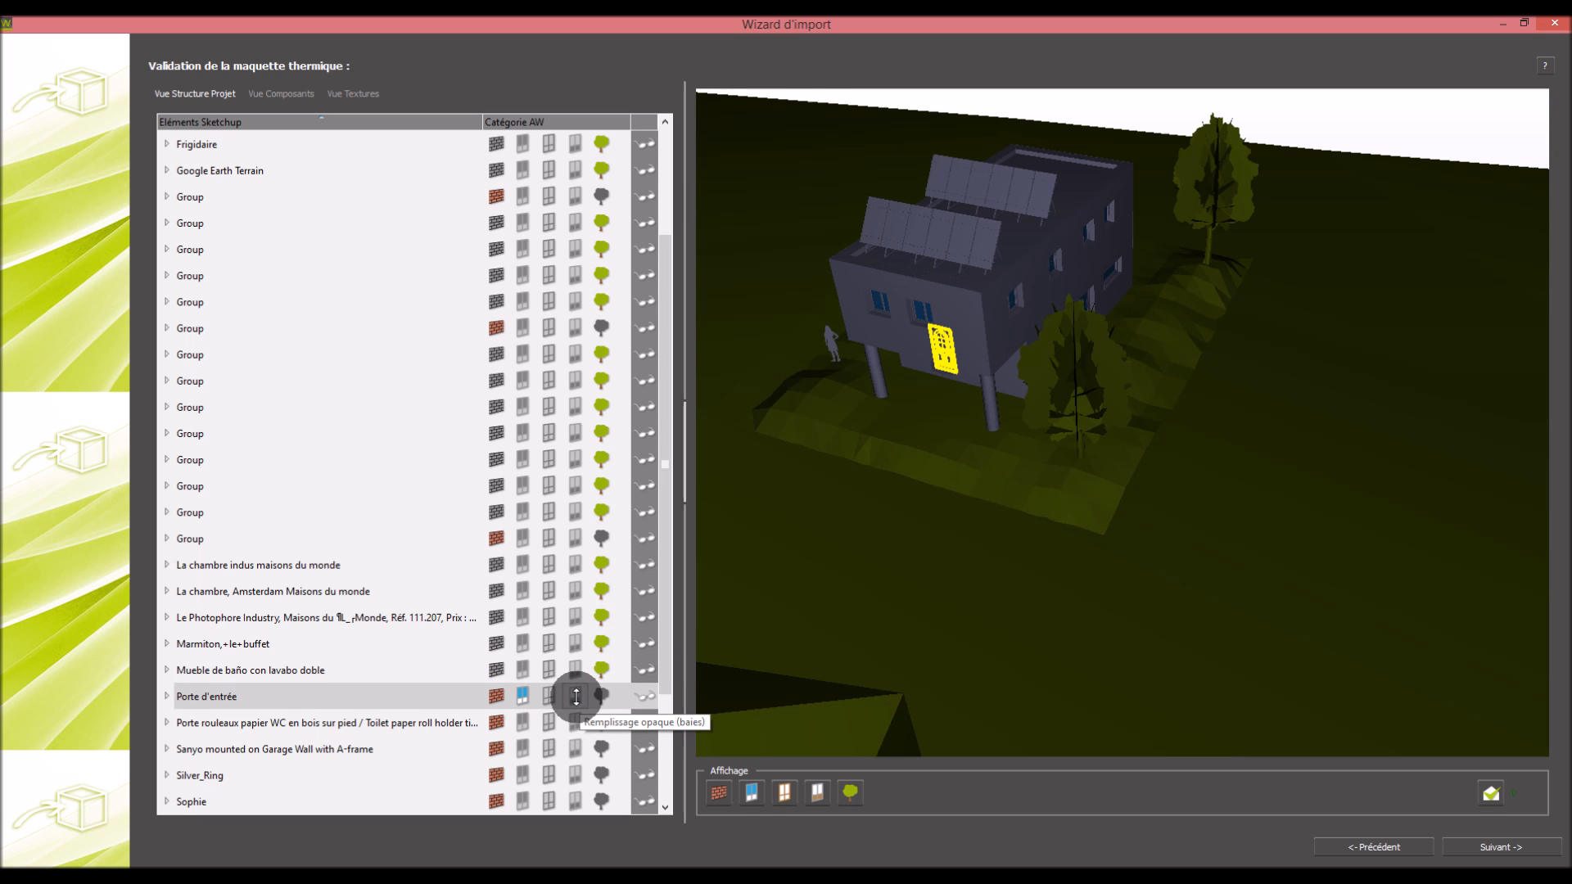
pyautogui.click(576, 696)
# Assign the toilet roll holder, Sanyo solar panels, Silver_Ring, human figure, WC and baignoire to Environnement et Objets
pyautogui.scroll(-2, 563, 596)
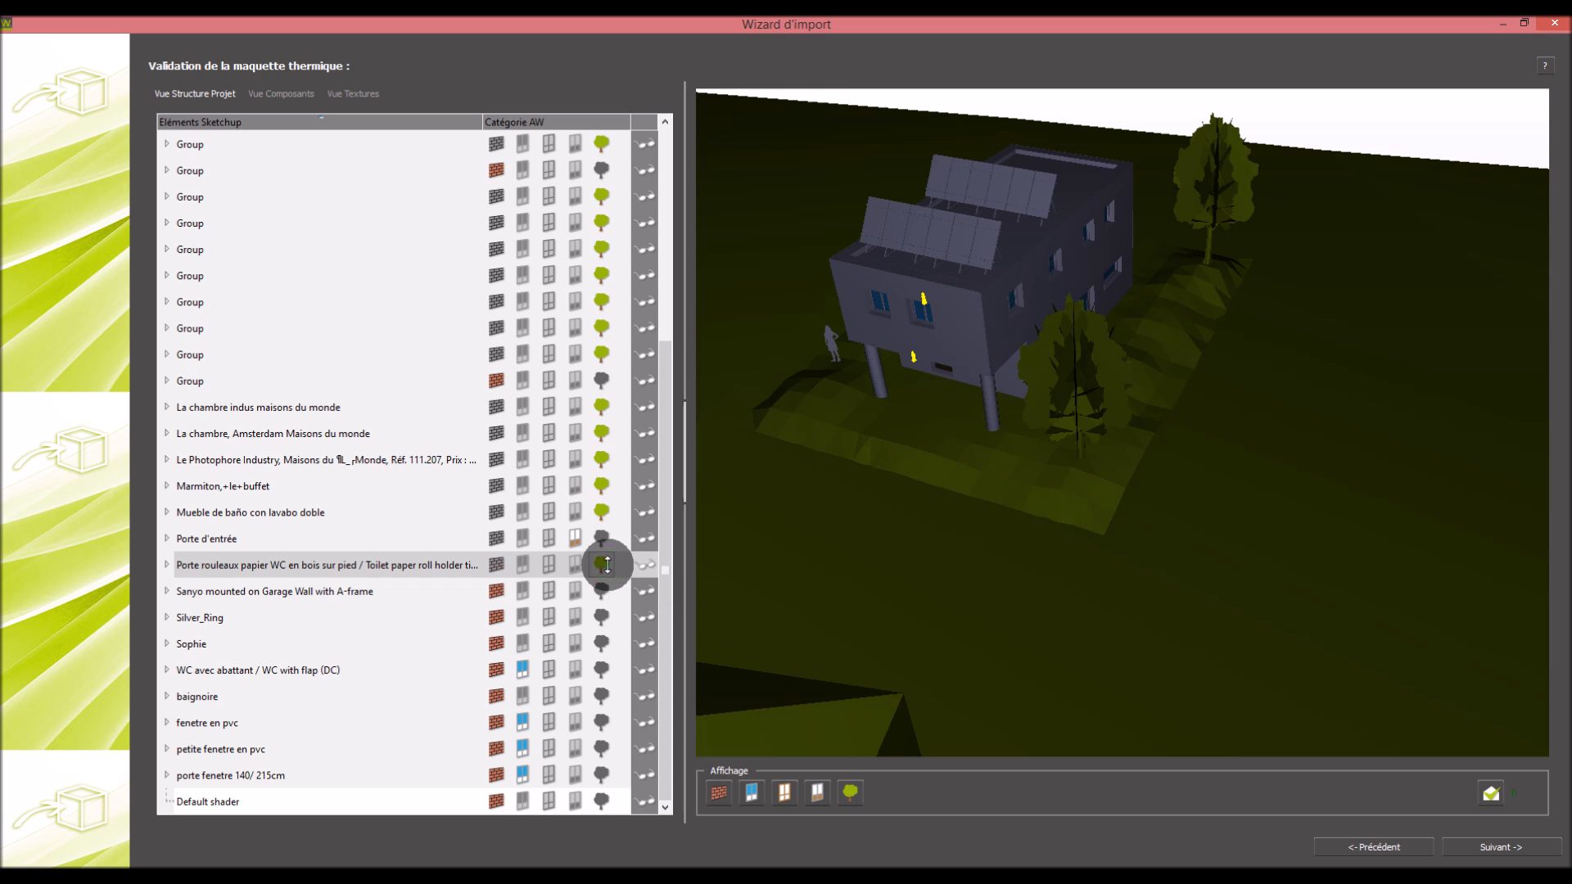
pyautogui.click(601, 563)
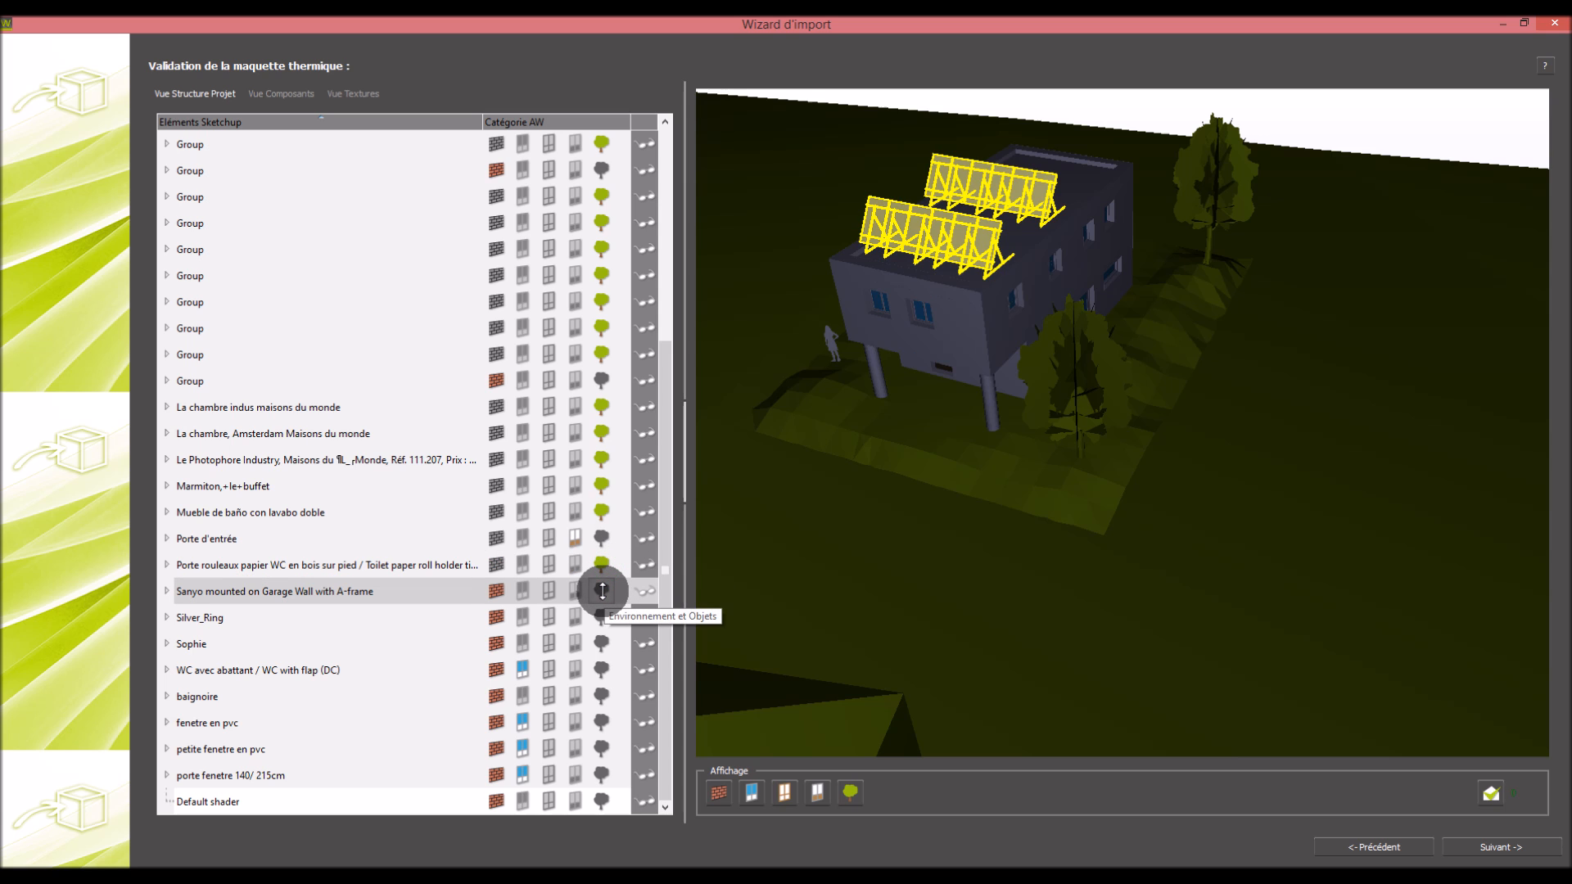
pyautogui.click(602, 590)
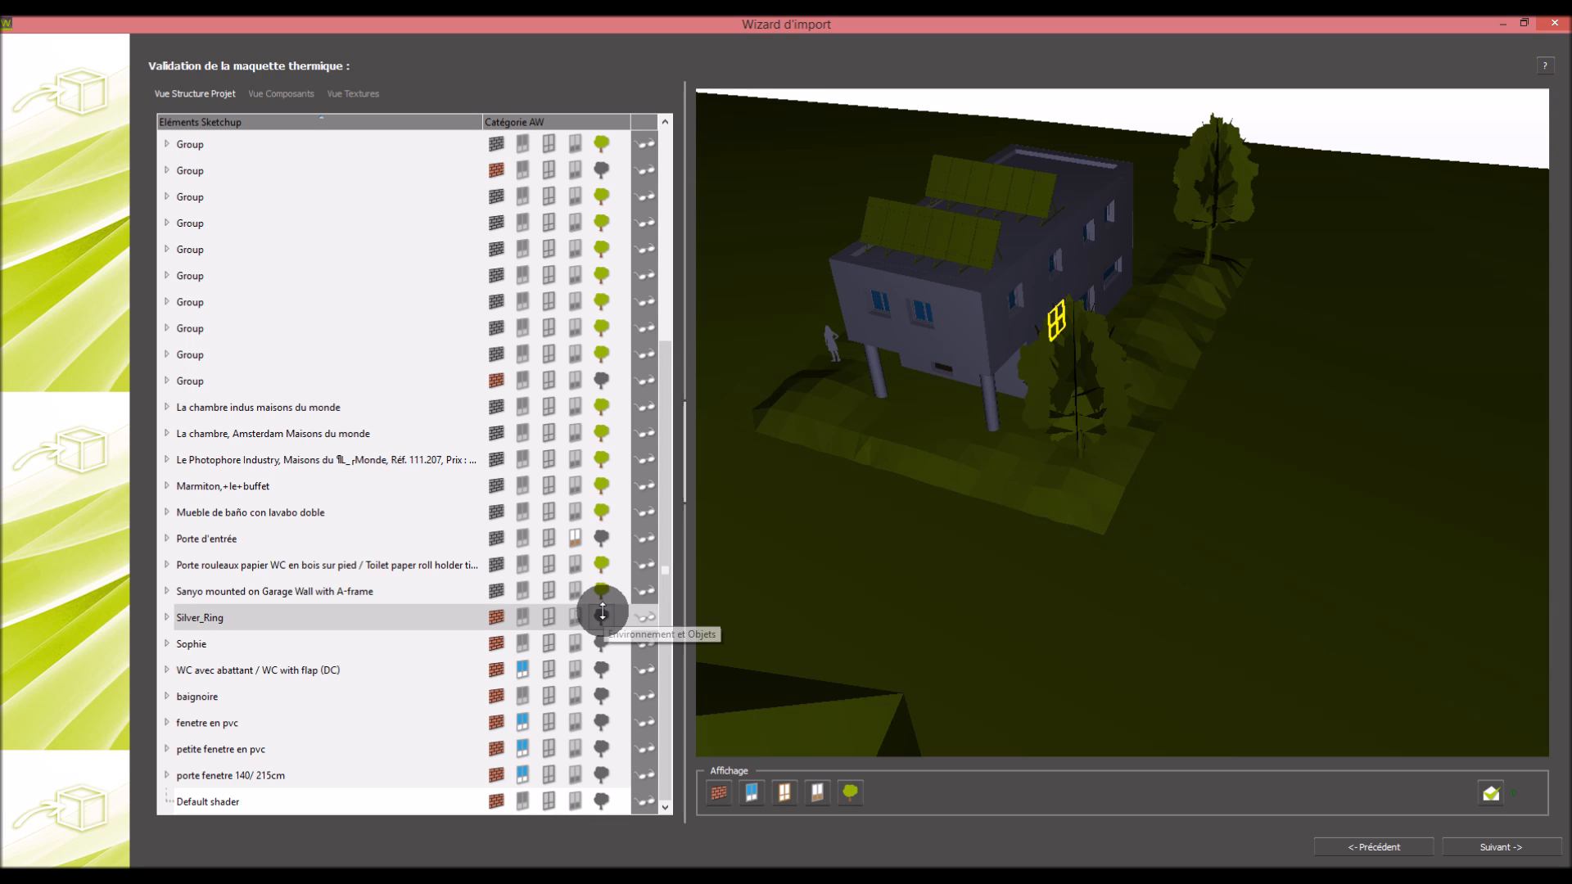
pyautogui.click(602, 612)
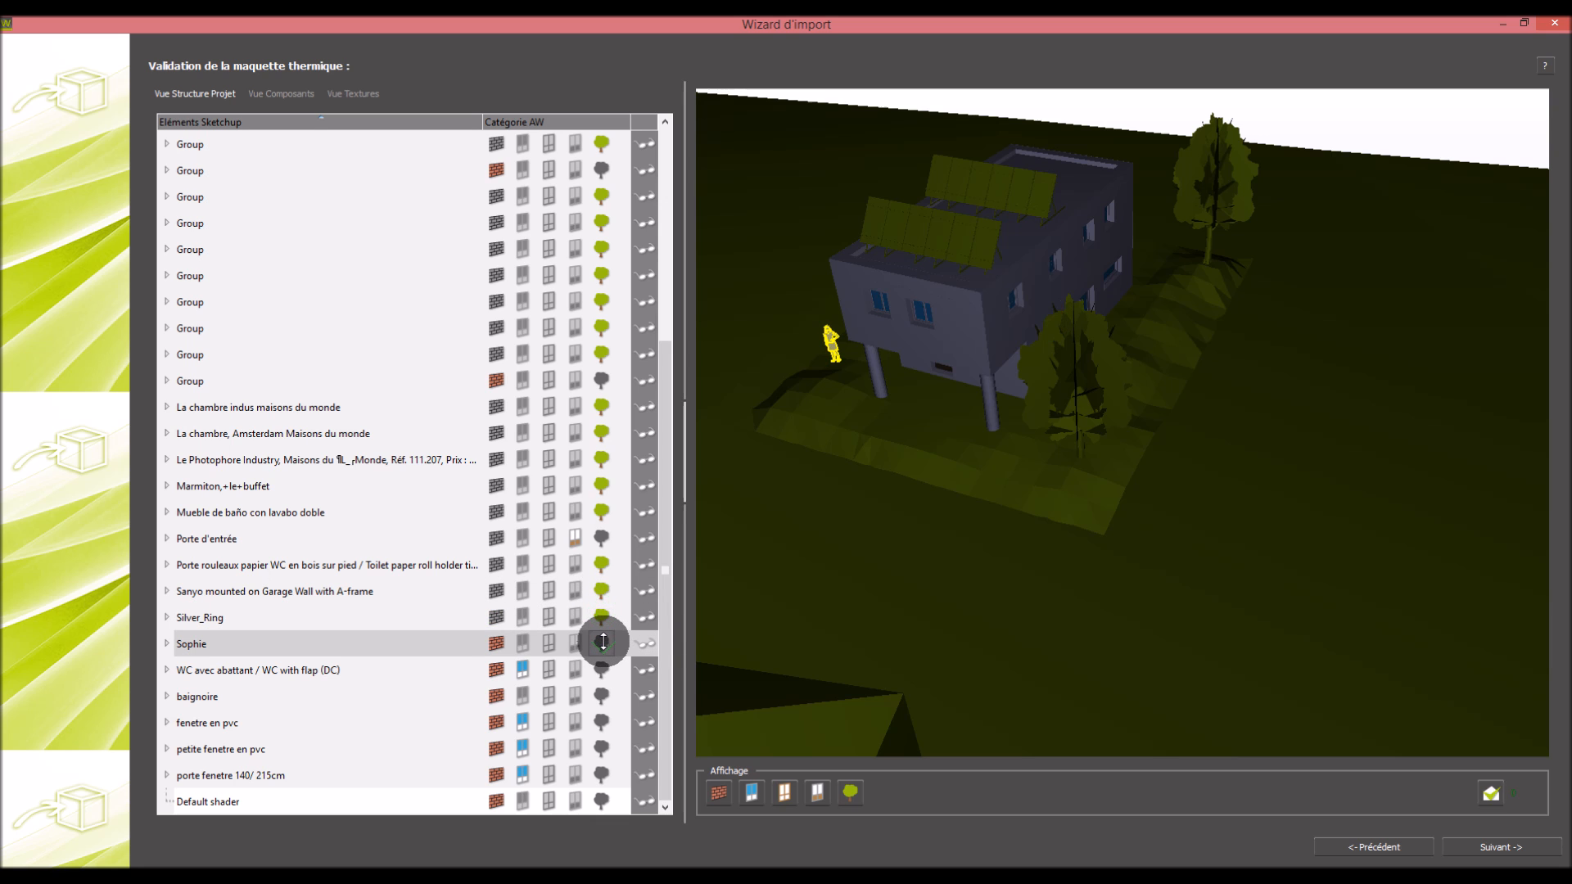
pyautogui.click(603, 668)
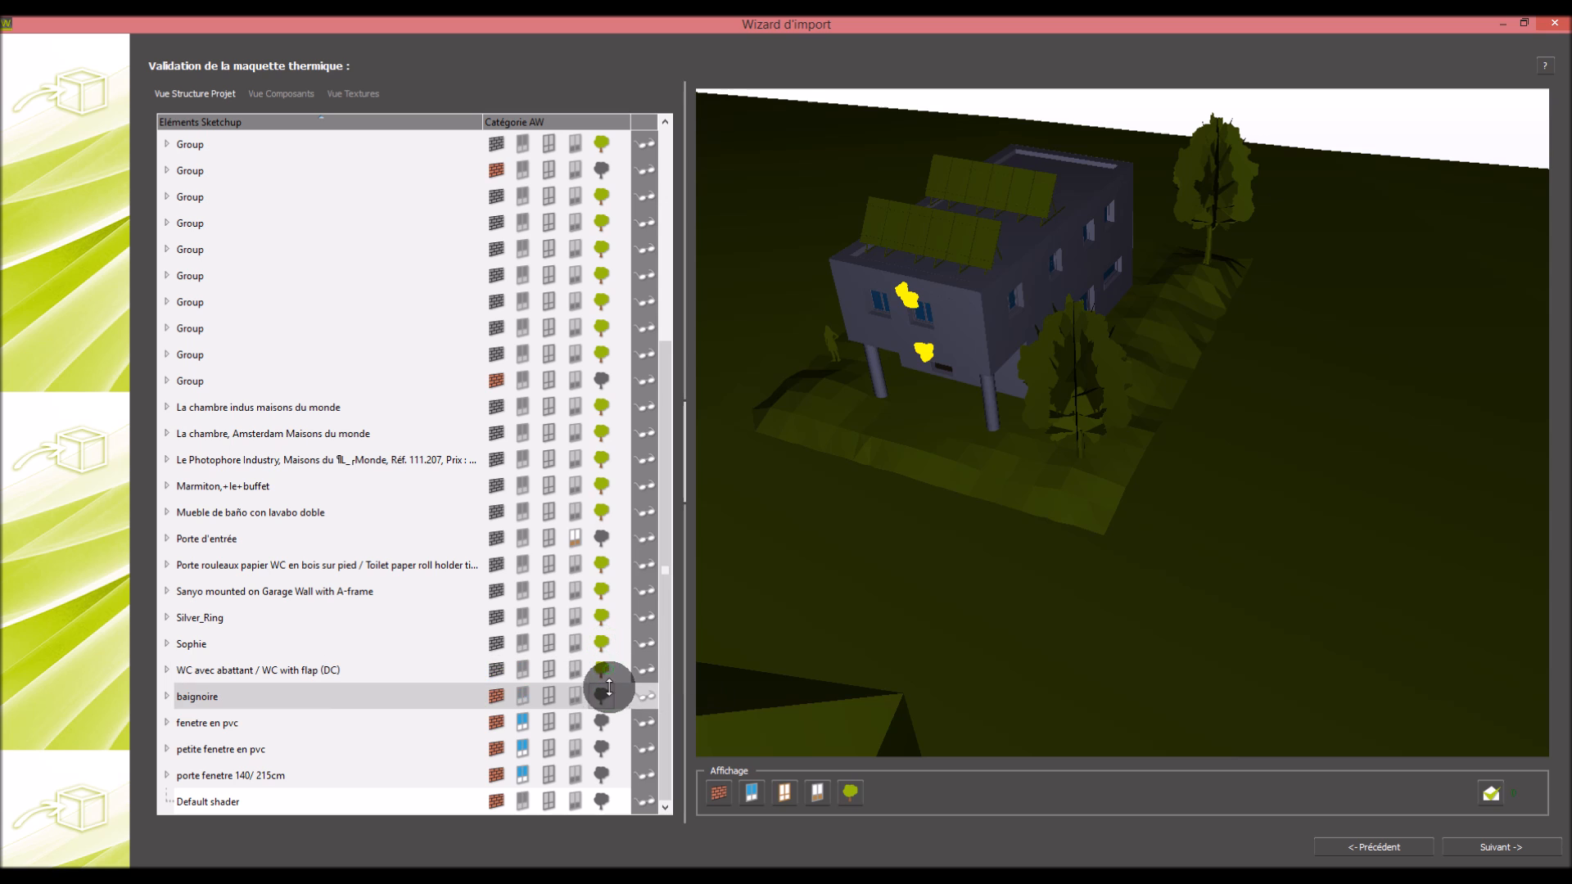
pyautogui.click(607, 698)
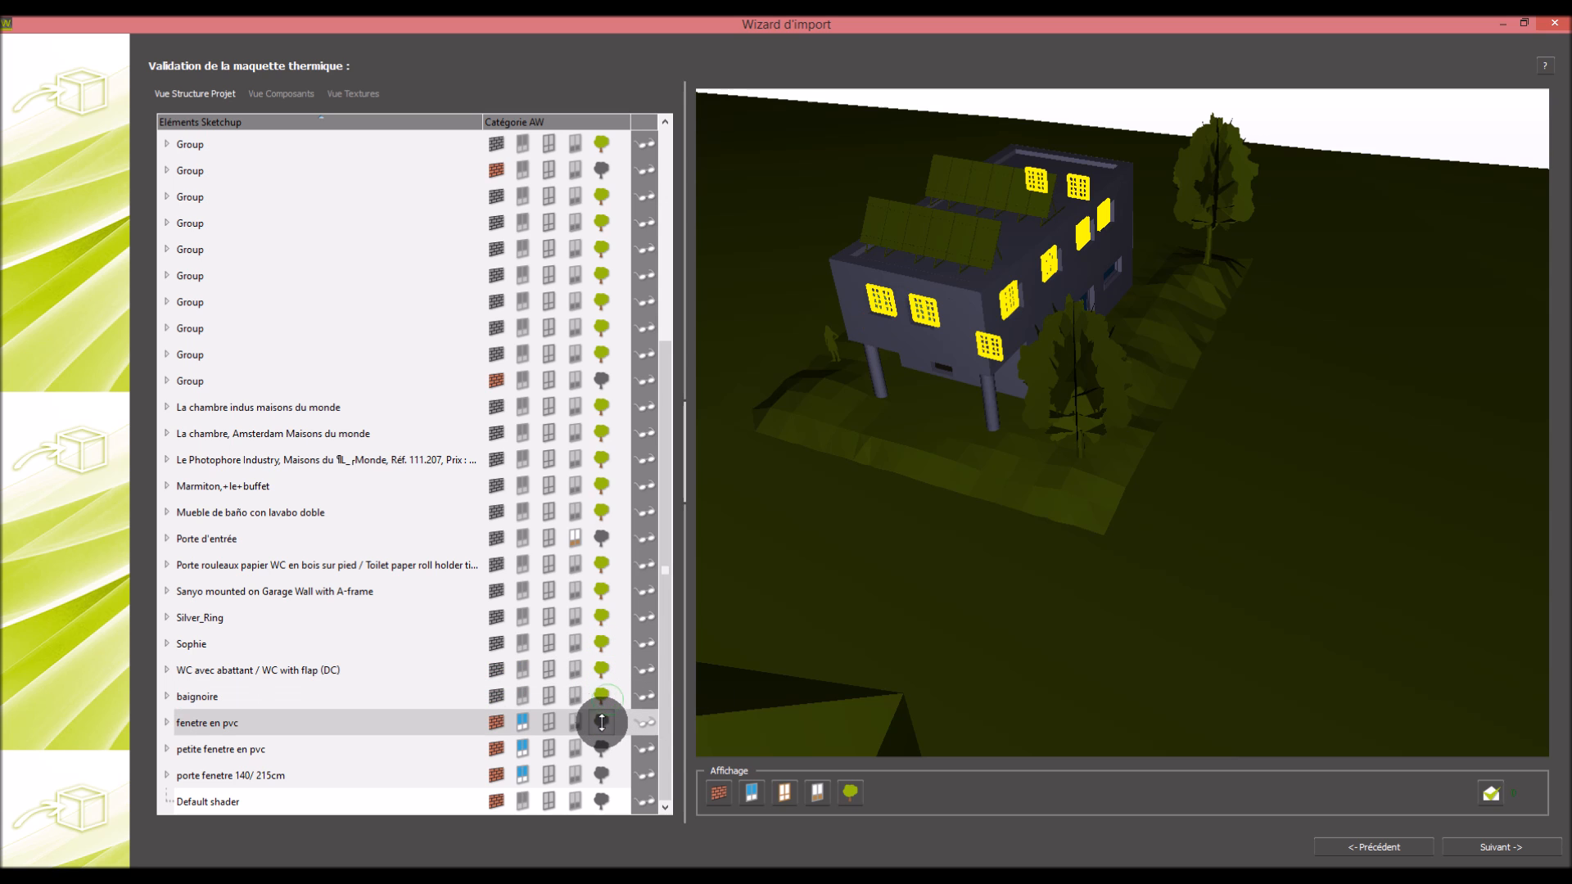
# Assign fenetre en pvc, petite fenetre en pvc and porte fenetre 140/ 215cm solely to the glazing category
pyautogui.click(522, 720)
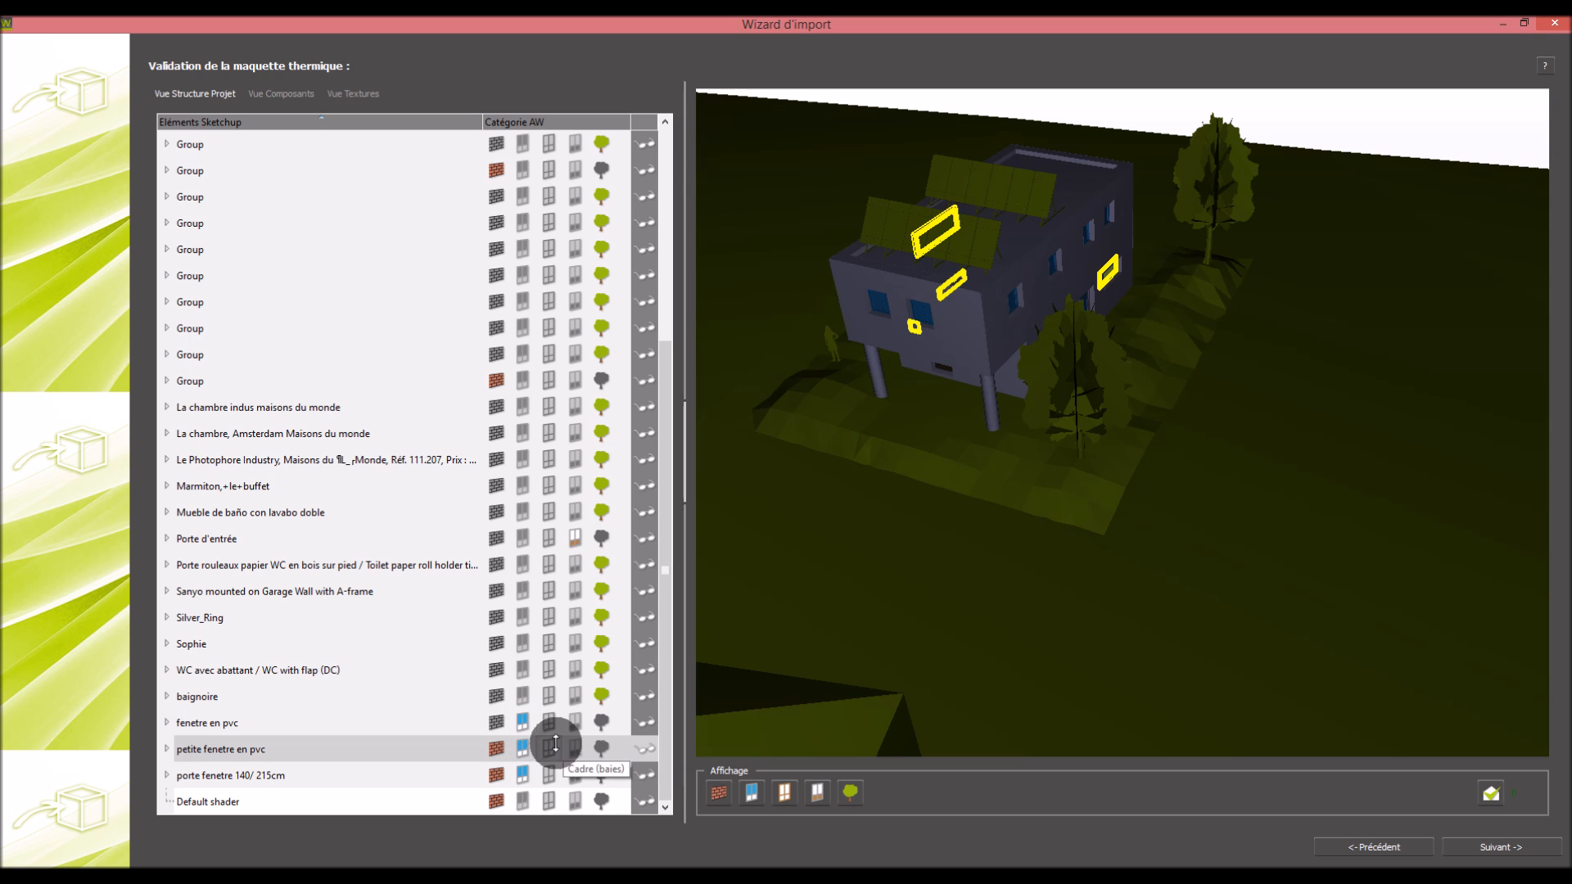
pyautogui.click(522, 747)
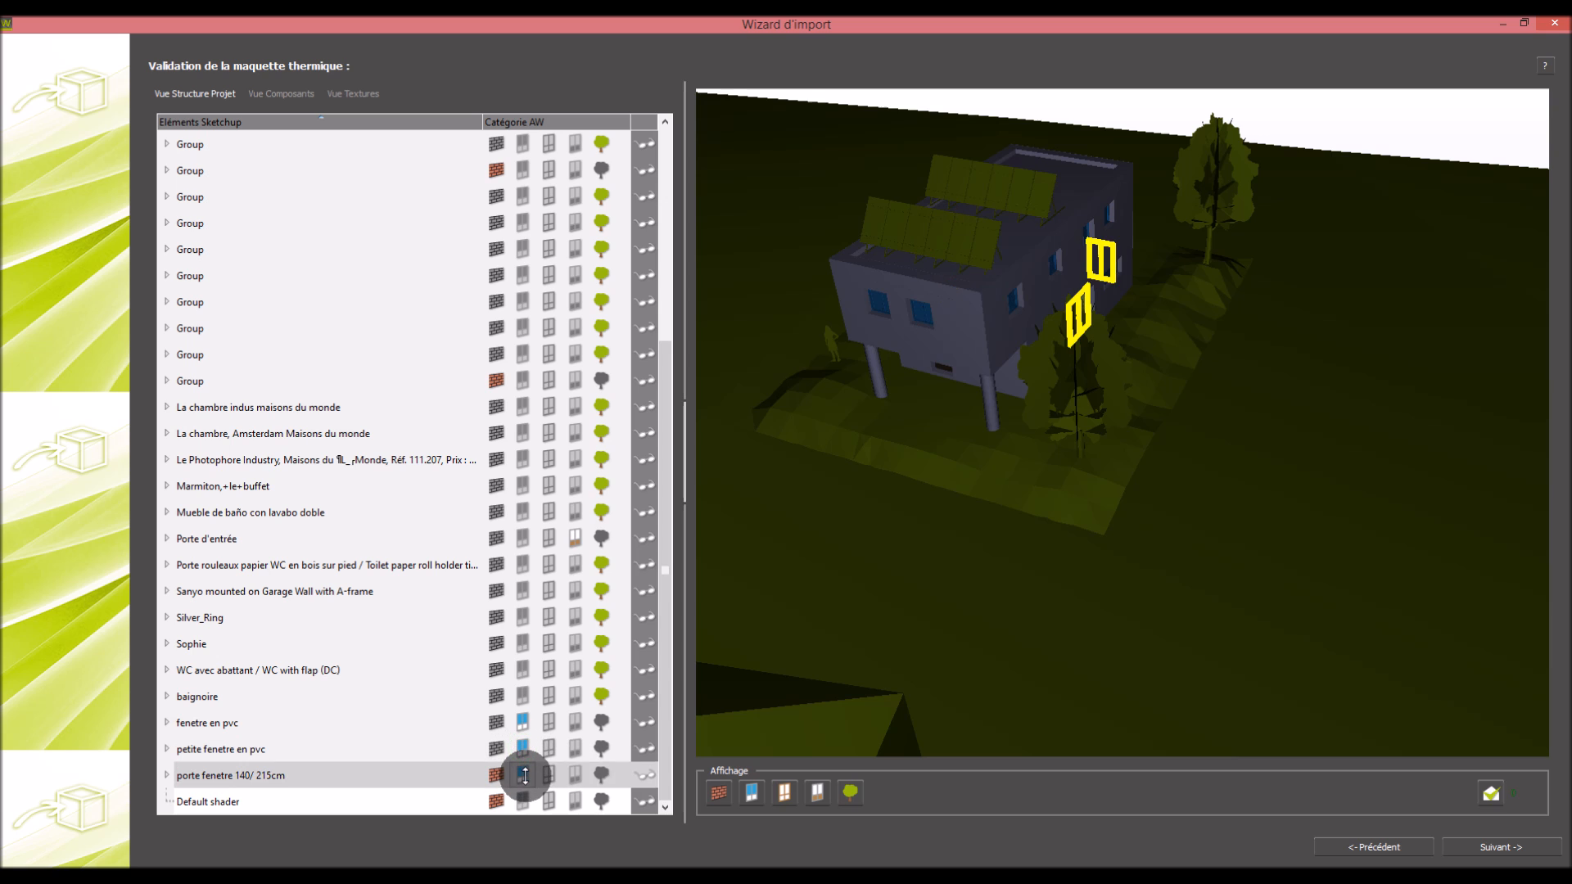
pyautogui.click(525, 776)
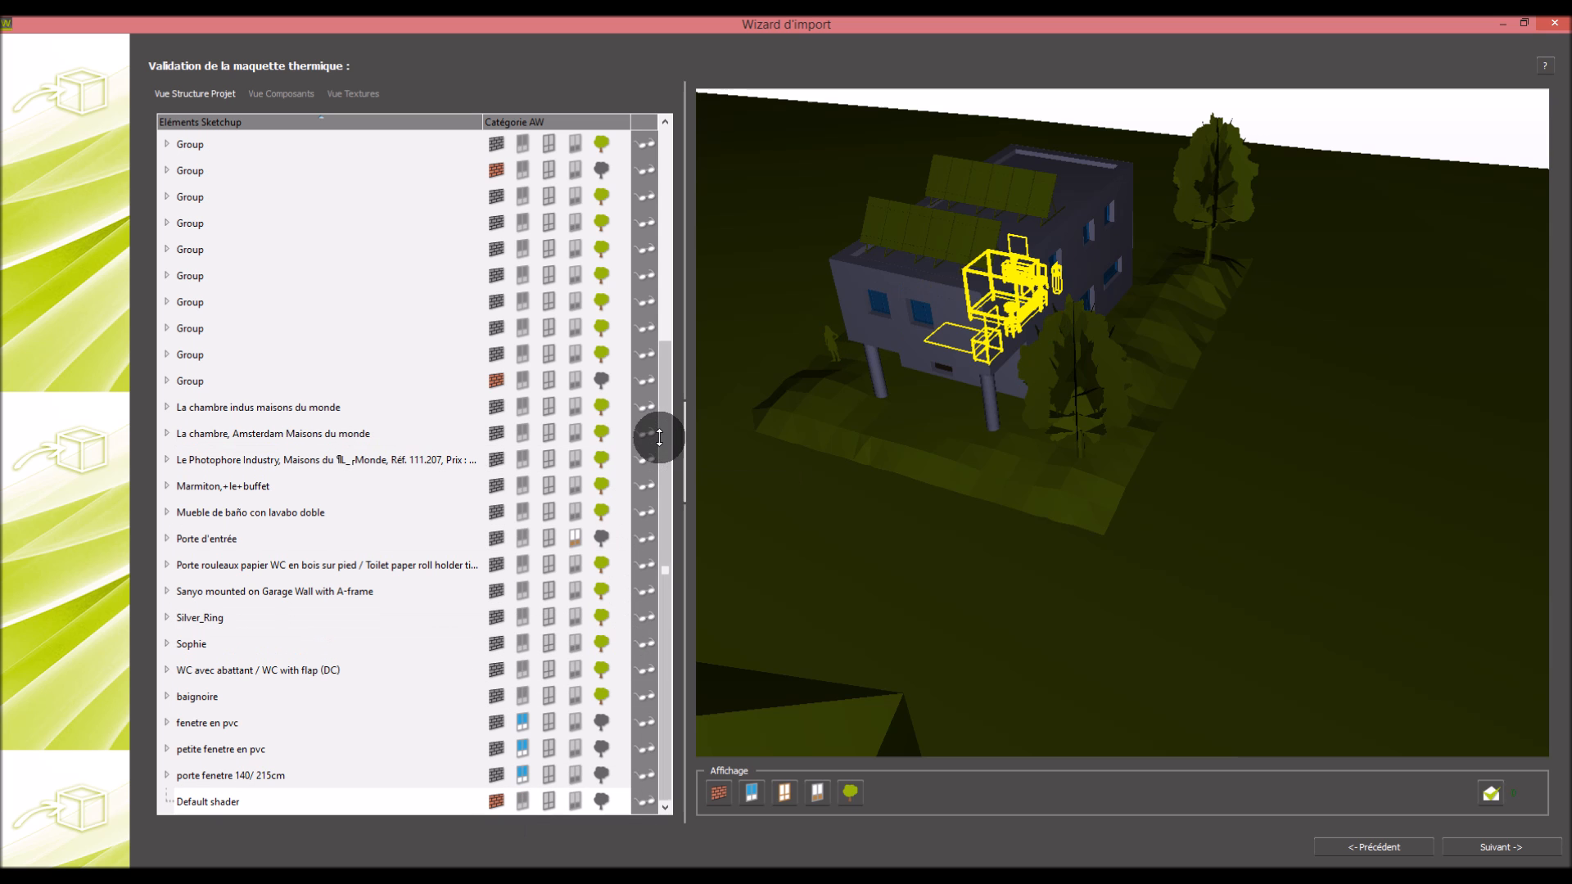
# Toggle the display of environment elements in the preview and leave them hidden to check the house geometry alone
pyautogui.scroll(3, 633, 239)
pyautogui.scroll(1, 632, 240)
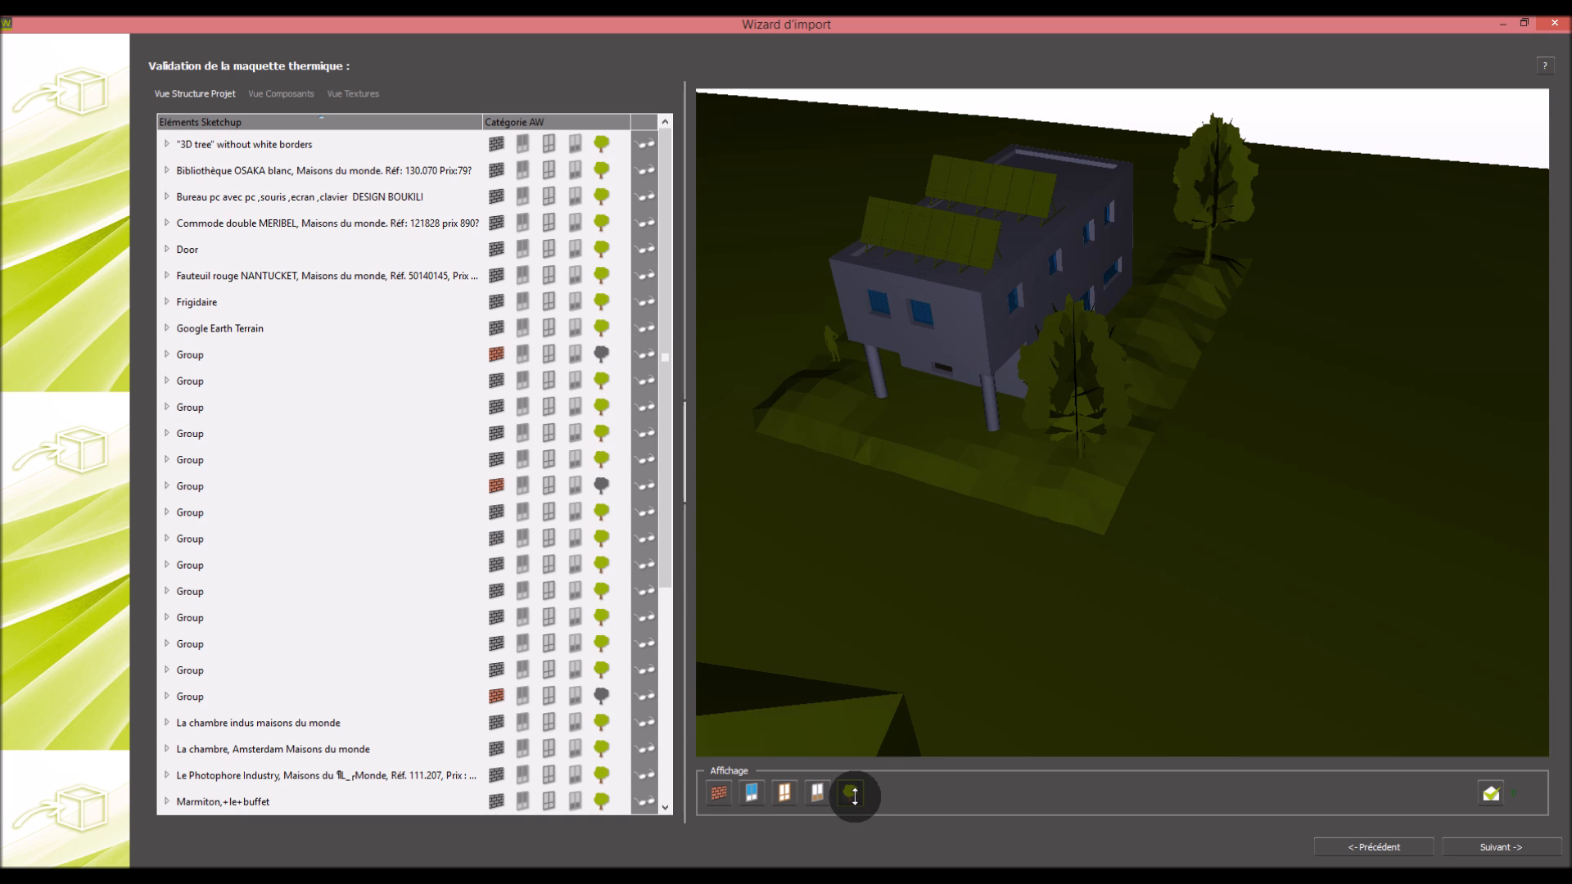
pyautogui.click(846, 795)
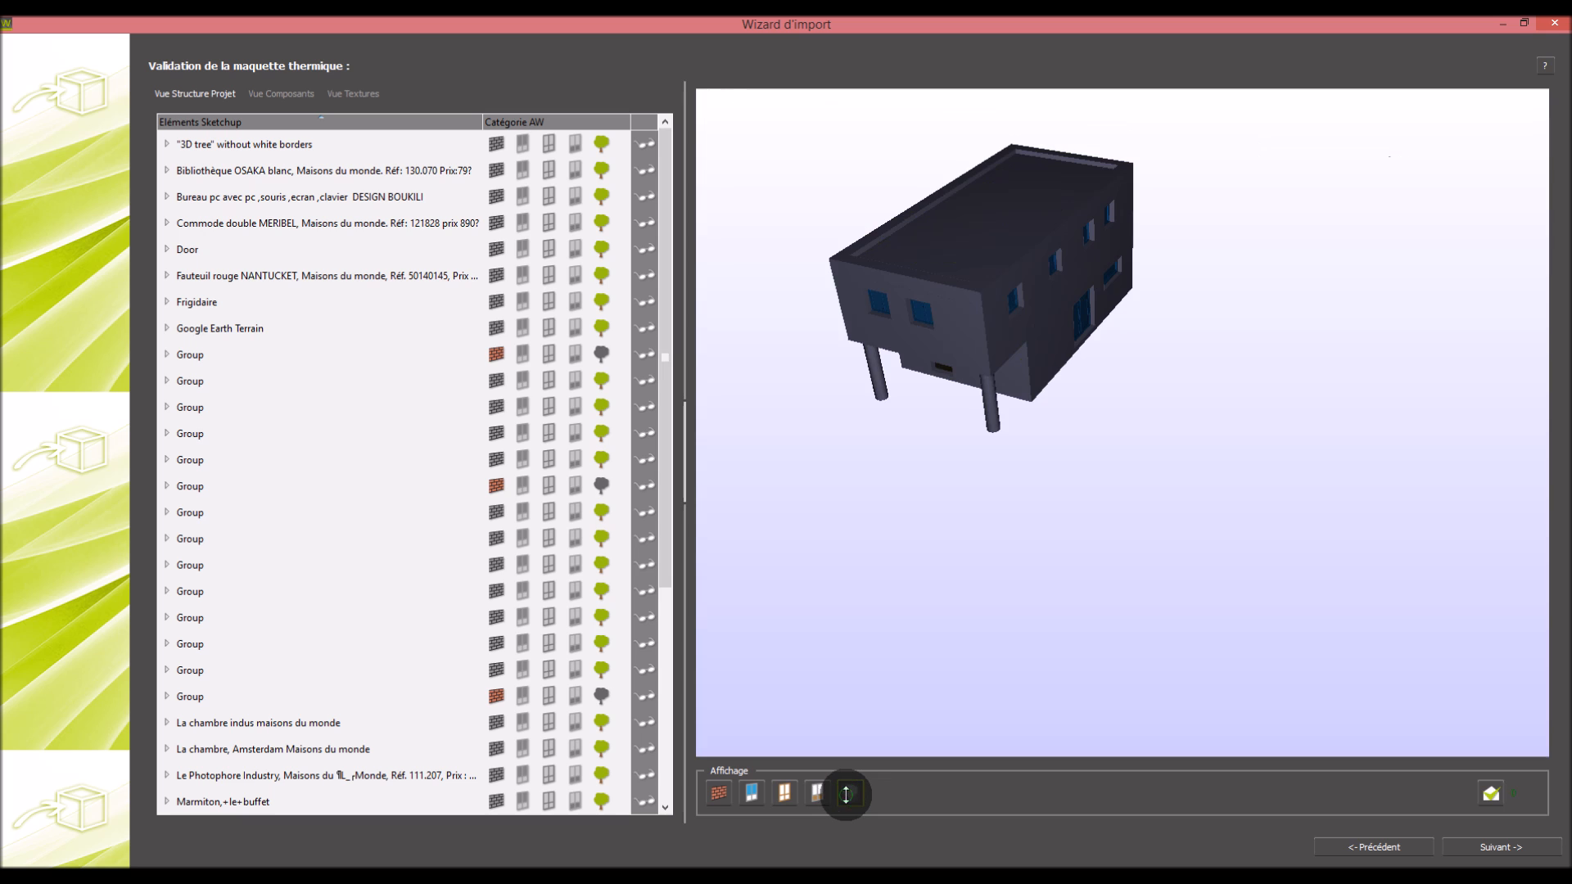
pyautogui.click(845, 794)
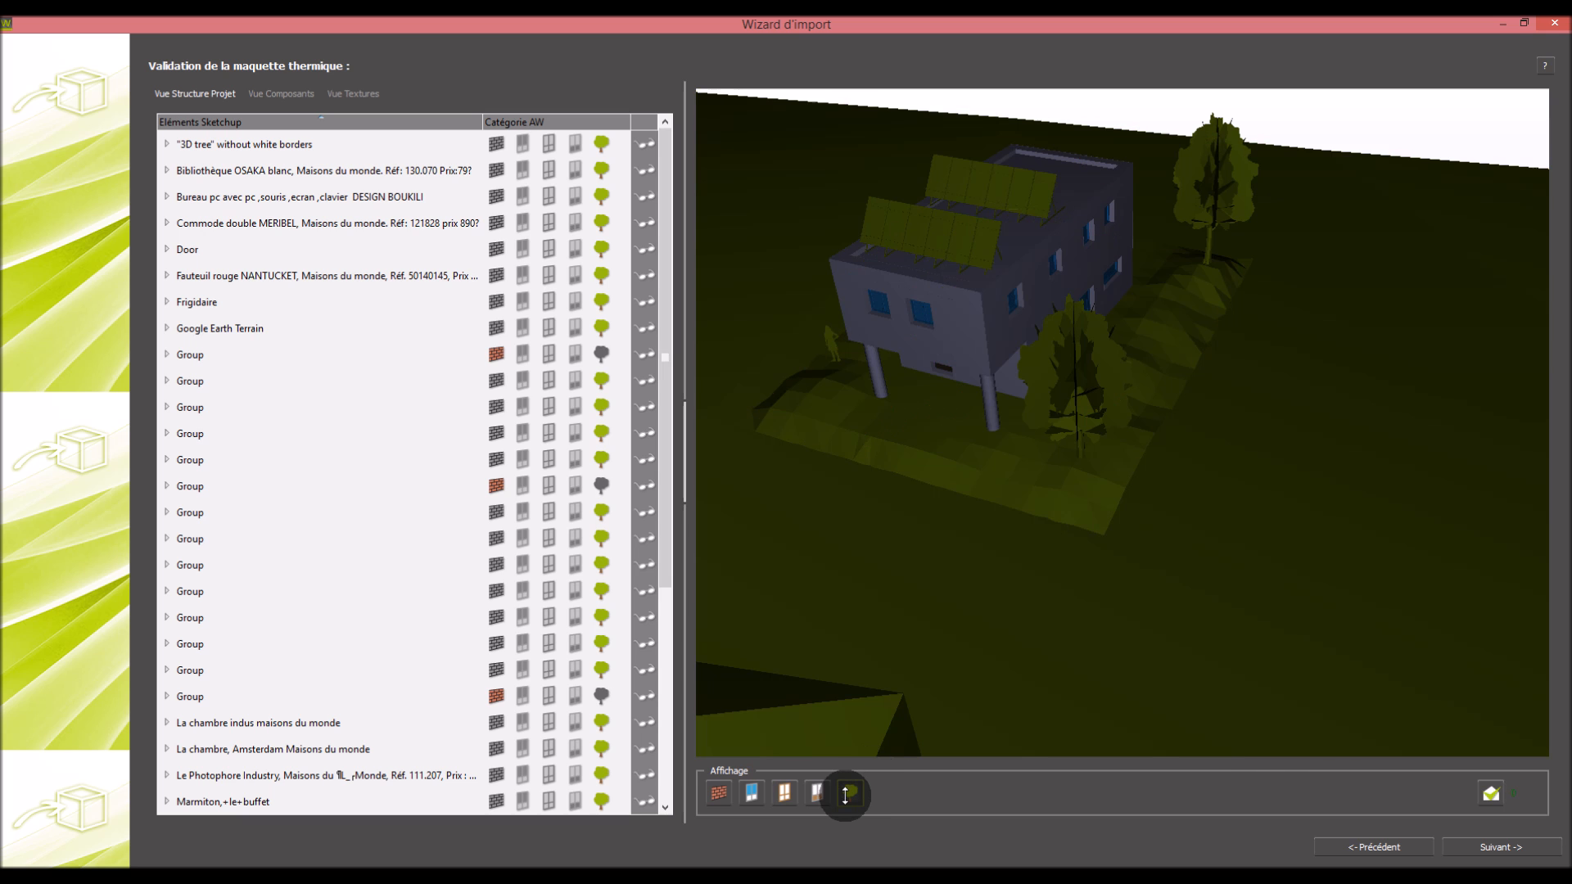
pyautogui.click(851, 794)
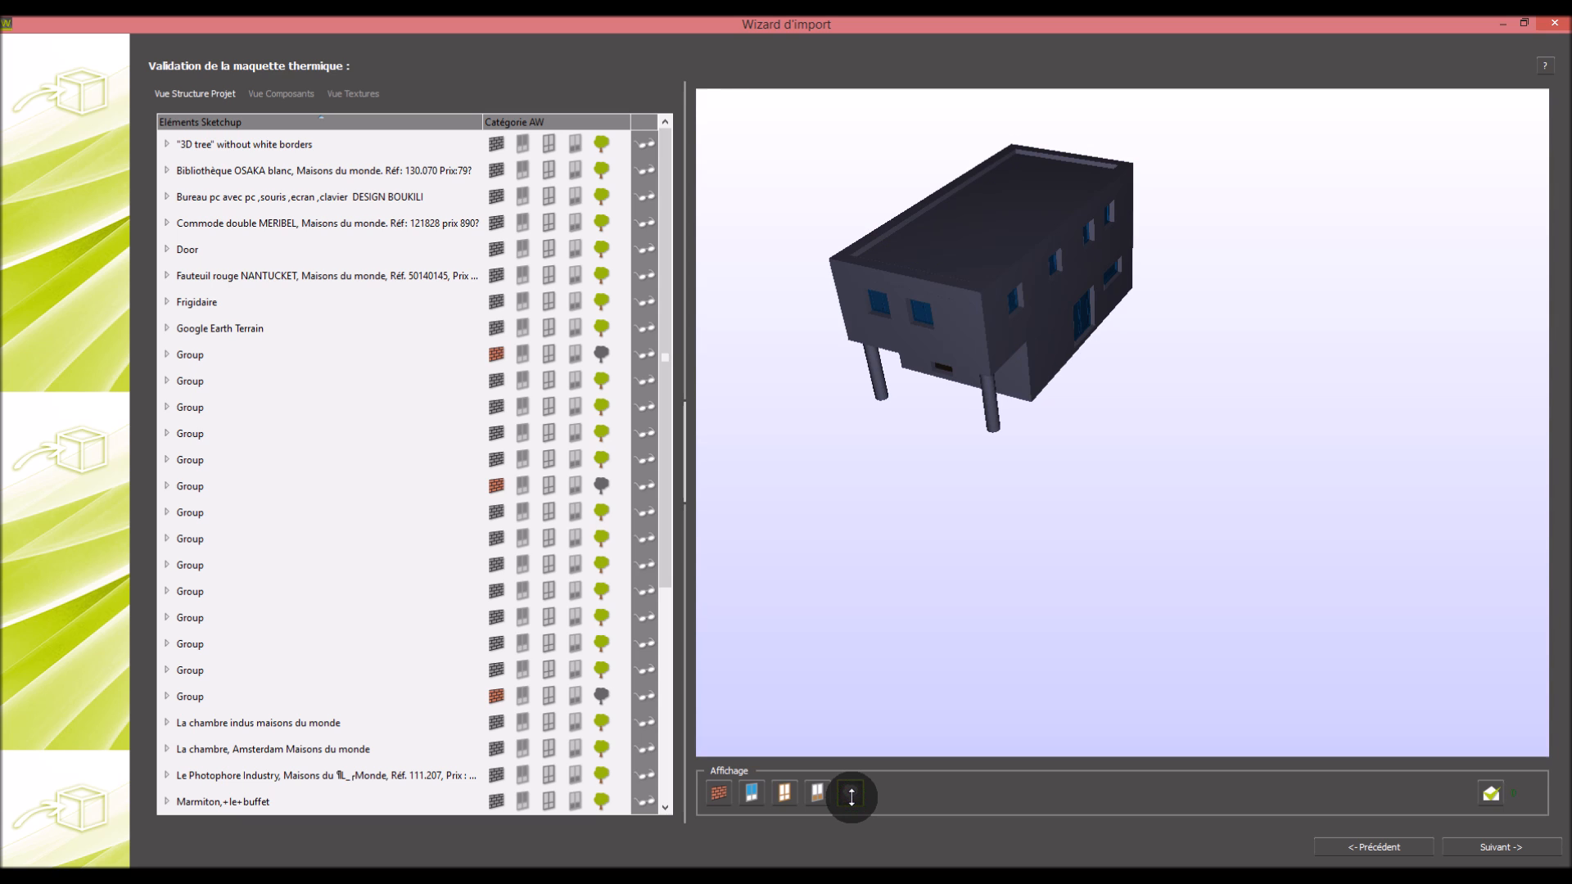
# Show the environment elements in the preview again, accept the scene scale of 1.0000 and finish the import
pyautogui.click(852, 794)
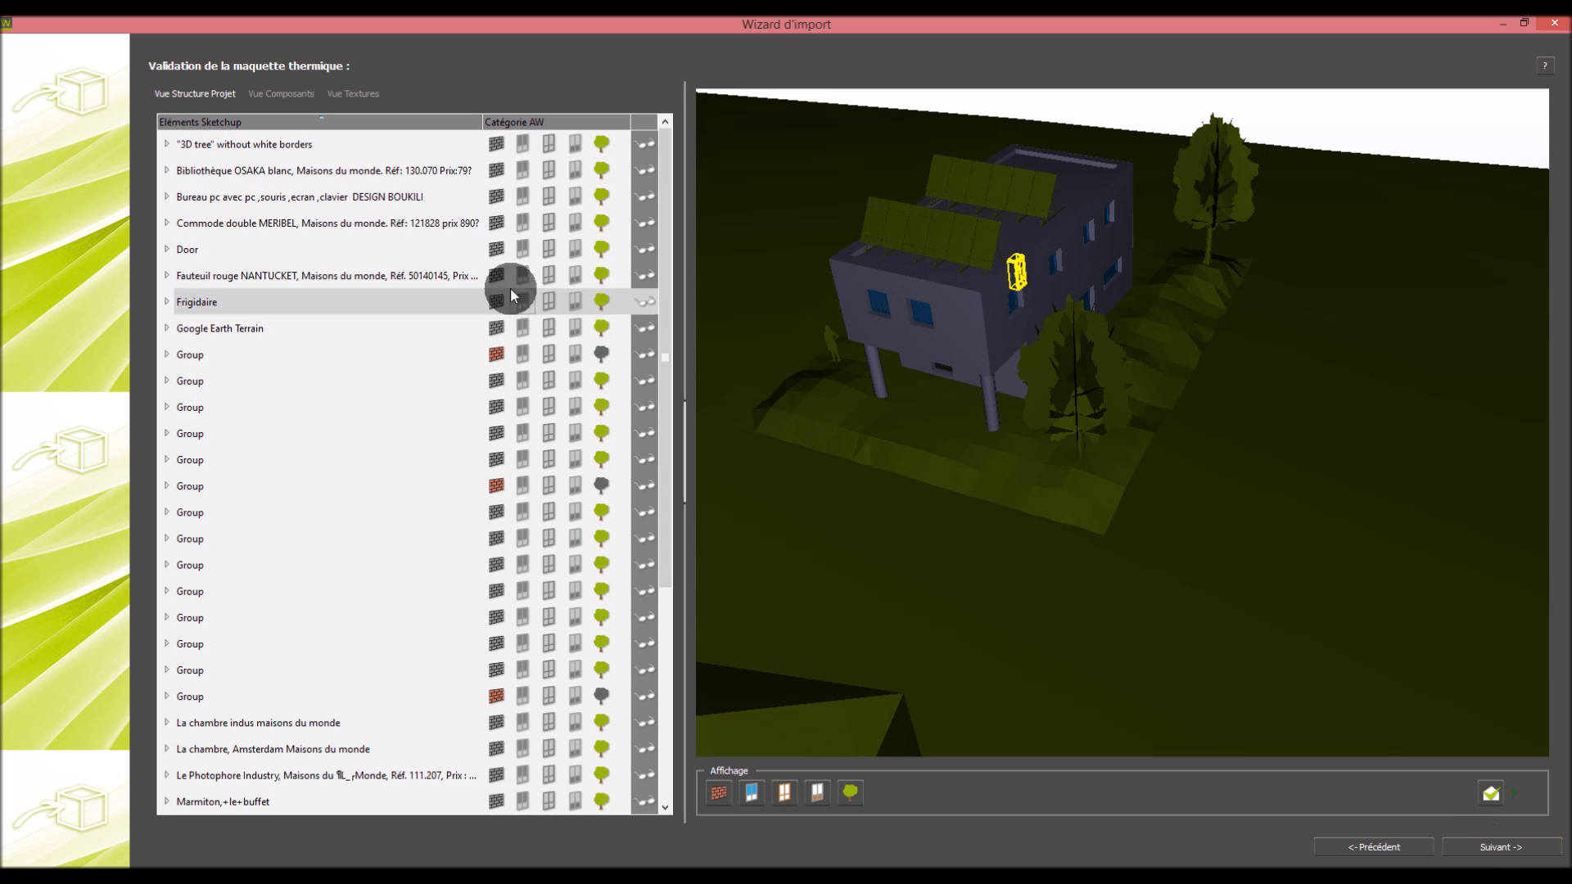
pyautogui.click(1482, 847)
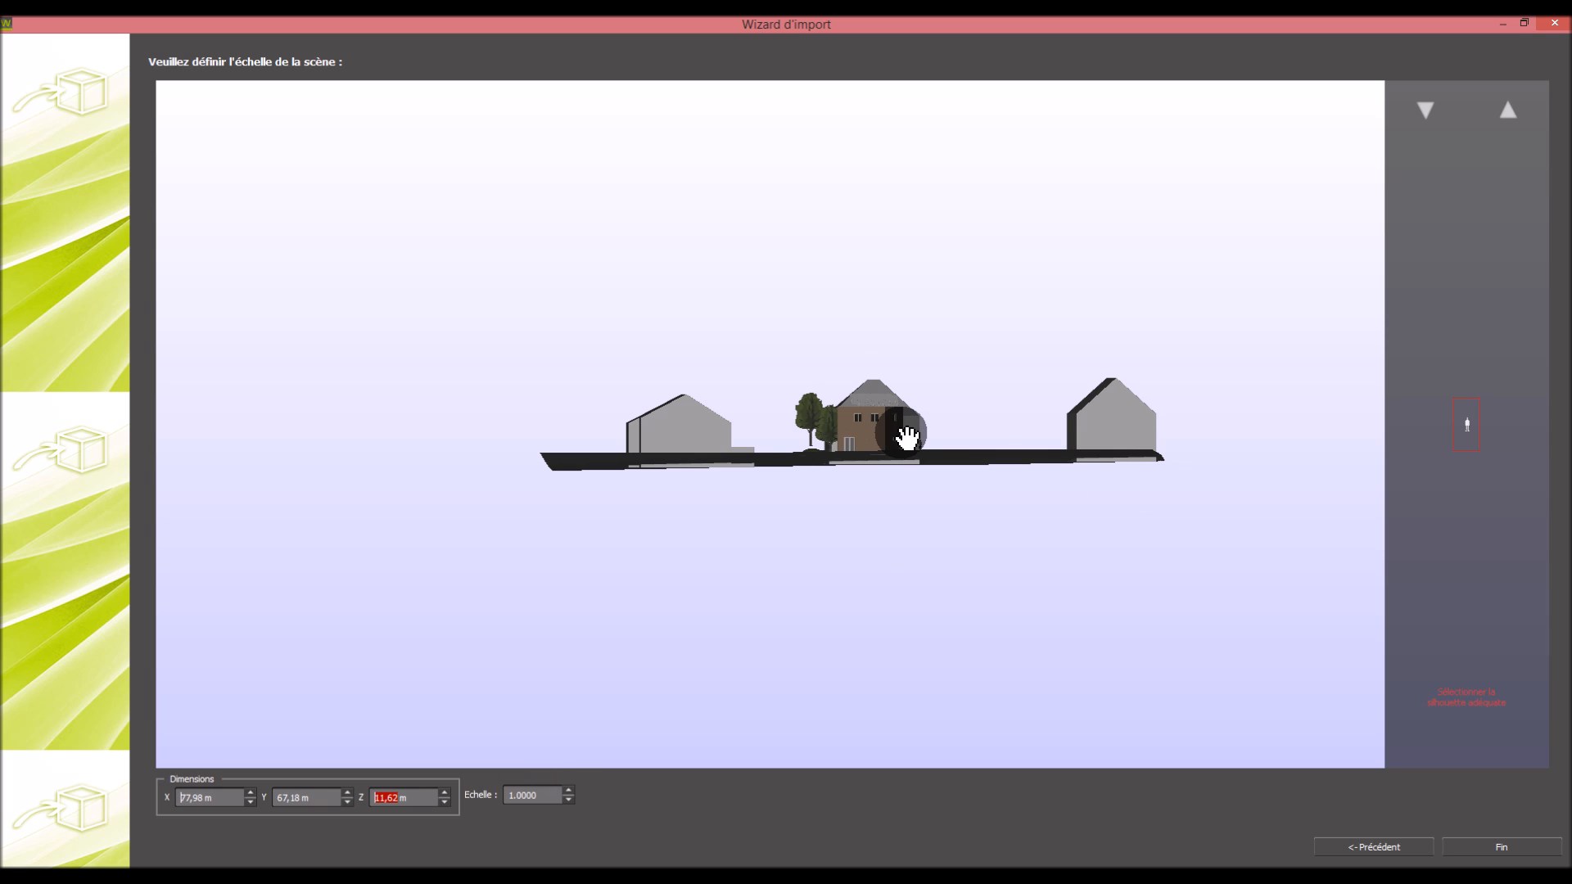
pyautogui.click(1484, 845)
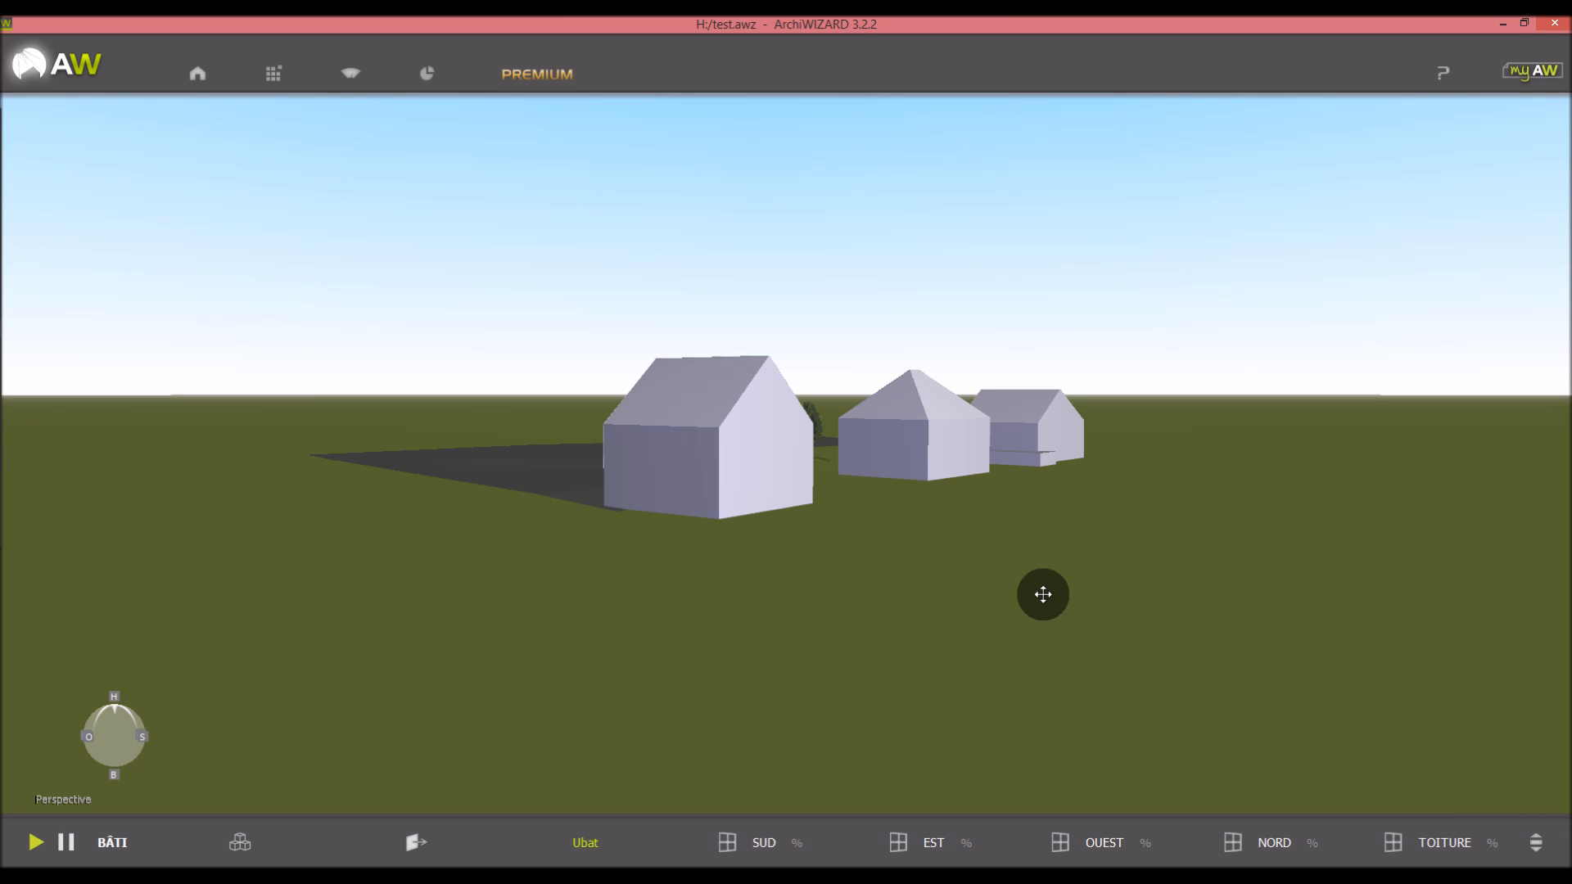
# Compare the imported scene with the original model in SketchUp, return to ArchiWIZARD and examine the house and neighbouring buildings from several angles
pyautogui.moveTo(1164, 357); pyautogui.dragTo(993, 403)
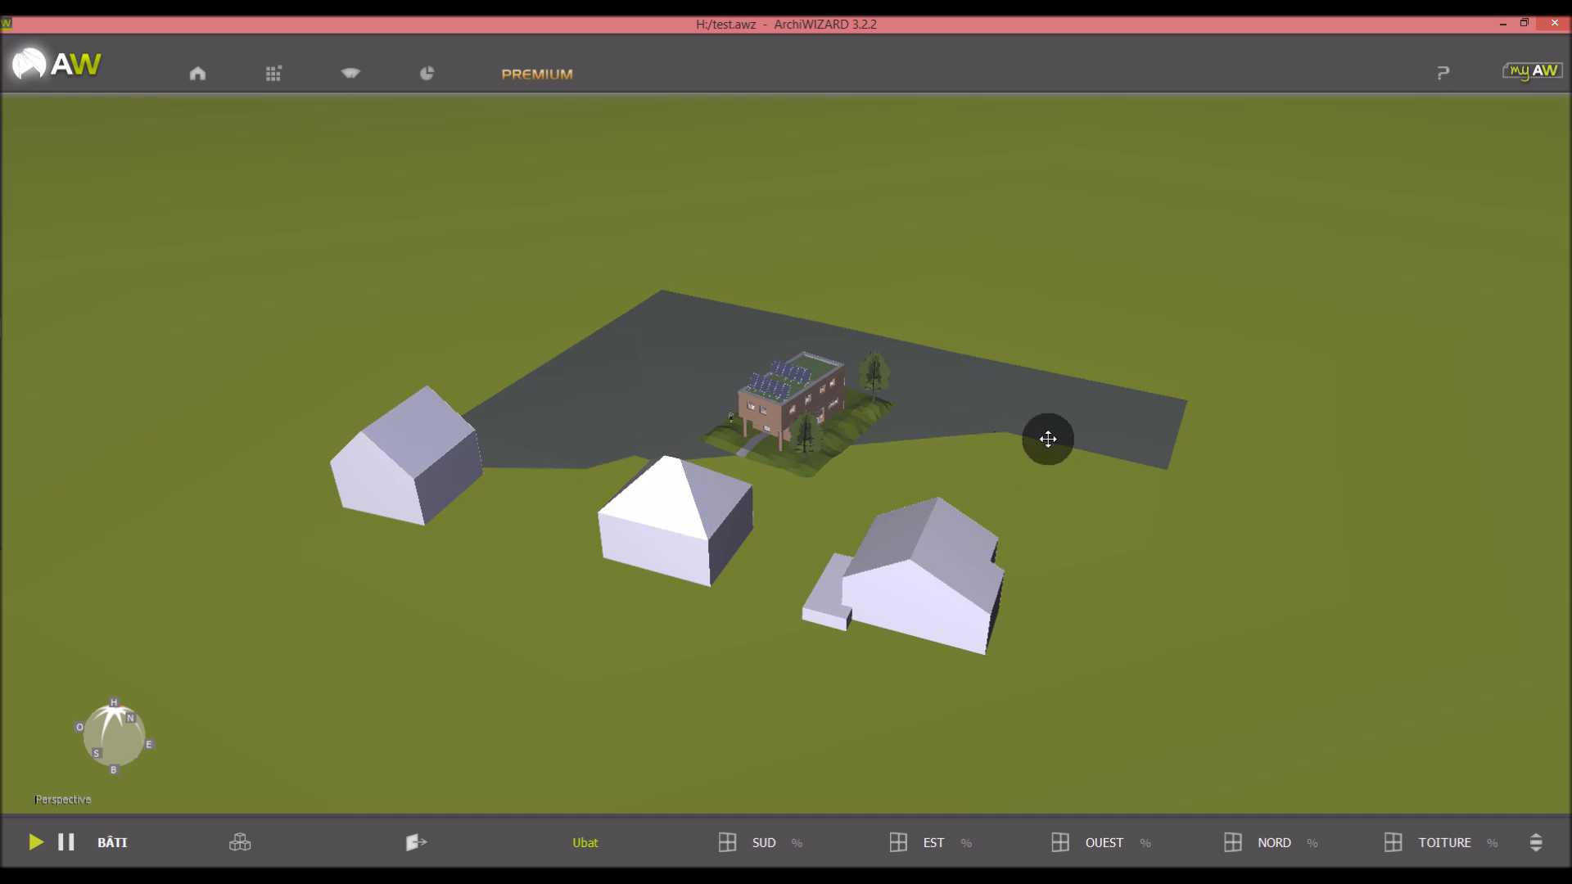
pyautogui.moveTo(1067, 538); pyautogui.dragTo(324, 860)
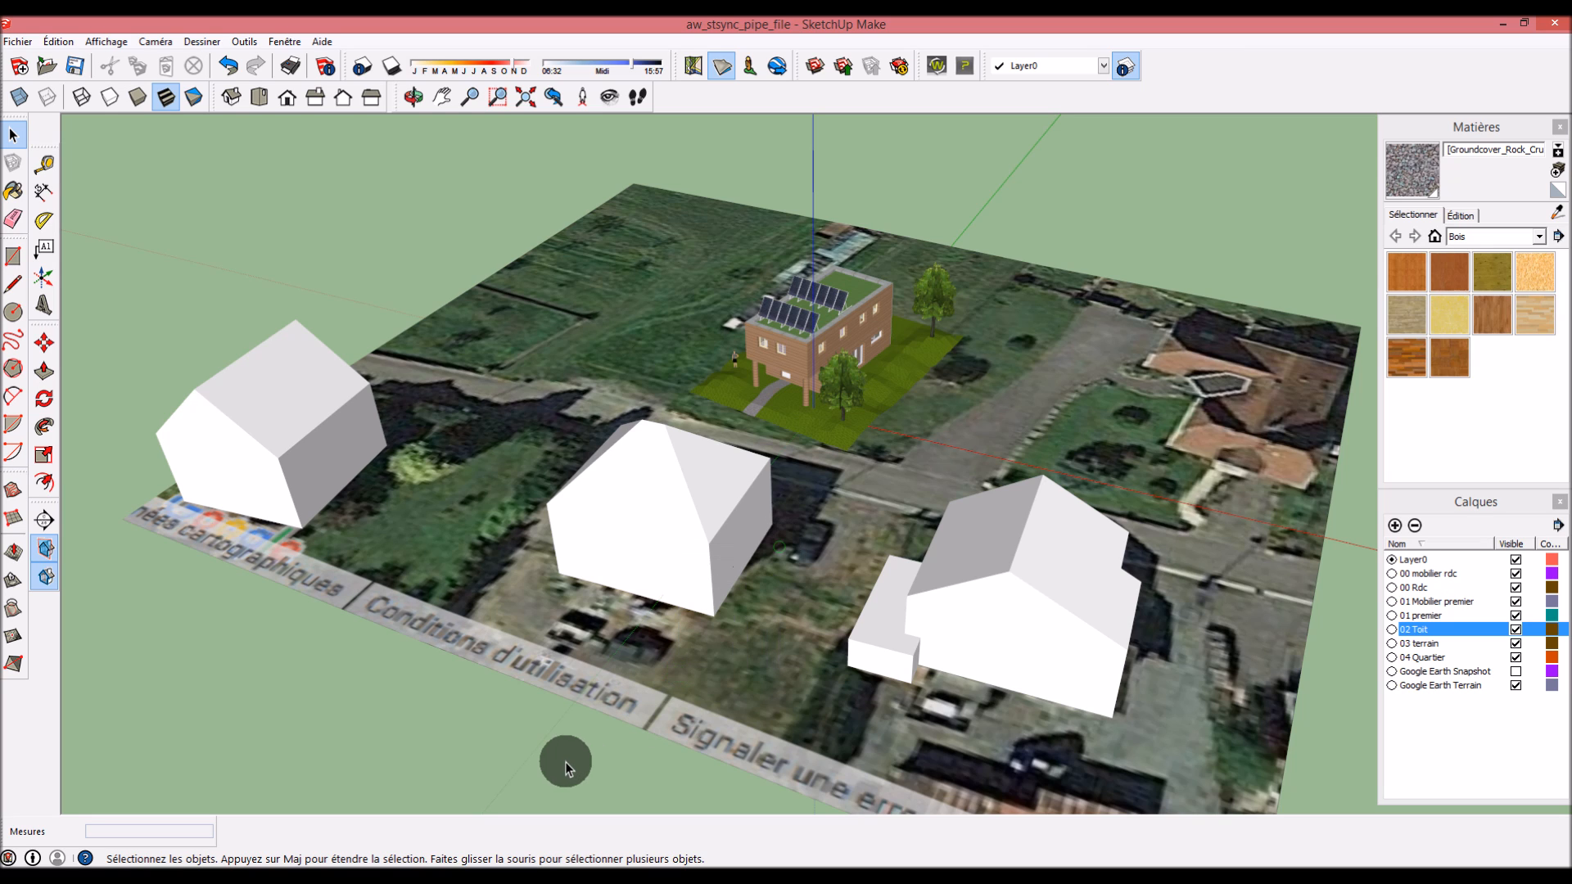
pyautogui.moveTo(579, 736); pyautogui.dragTo(651, 653, button='middle')
pyautogui.click(182, 883)
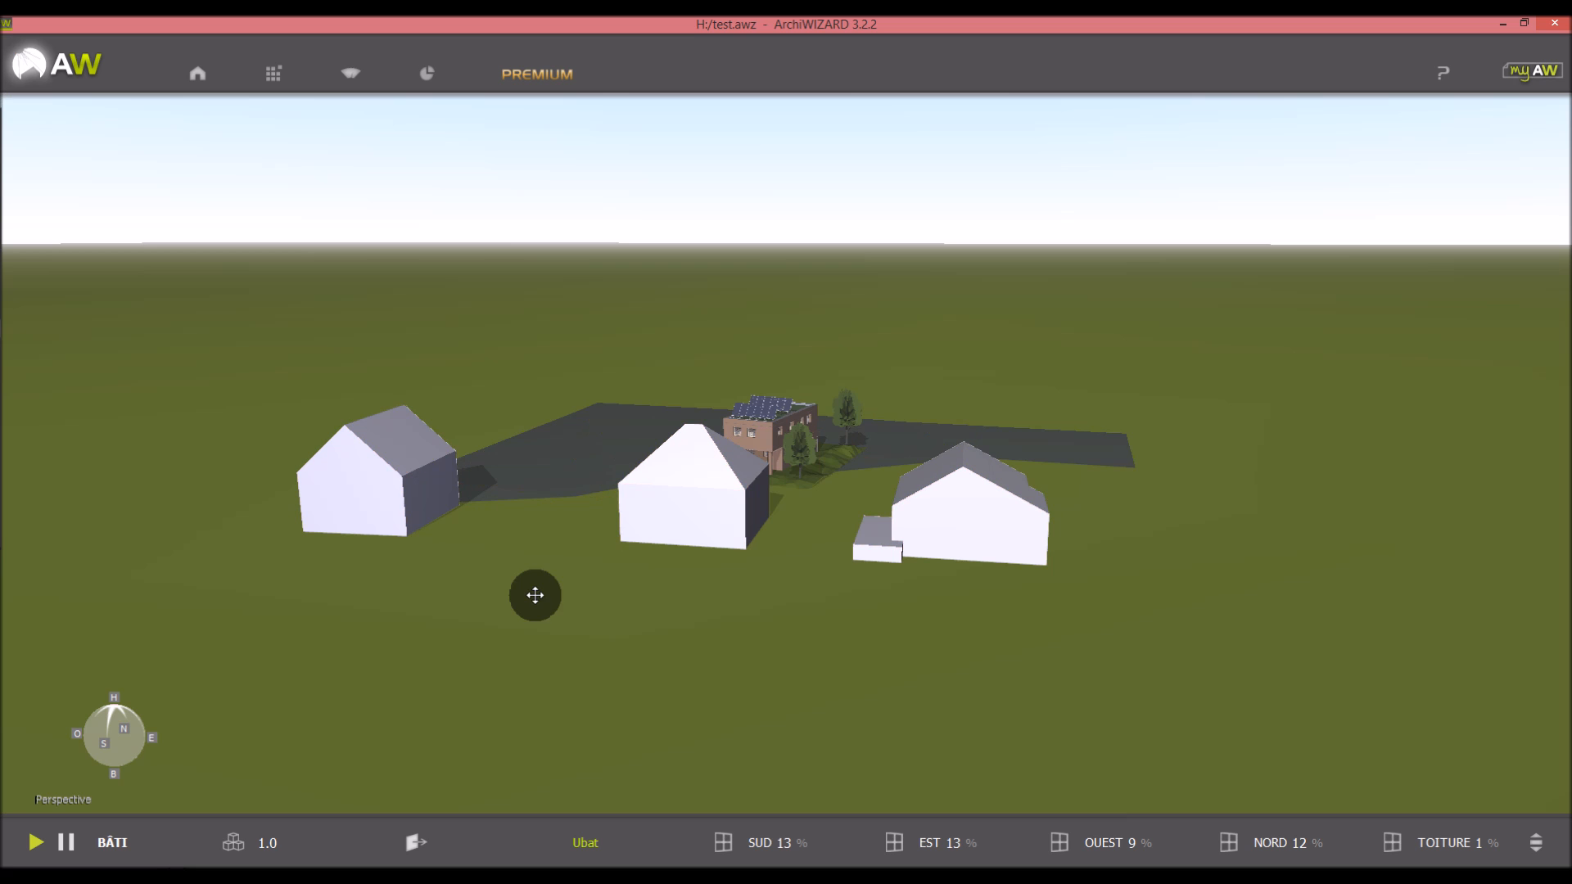
pyautogui.moveTo(889, 339)
pyautogui.mouseDown(button='middle')
pyautogui.moveTo(885, 396)
pyautogui.moveTo(897, 348)
pyautogui.mouseUp(button='middle')
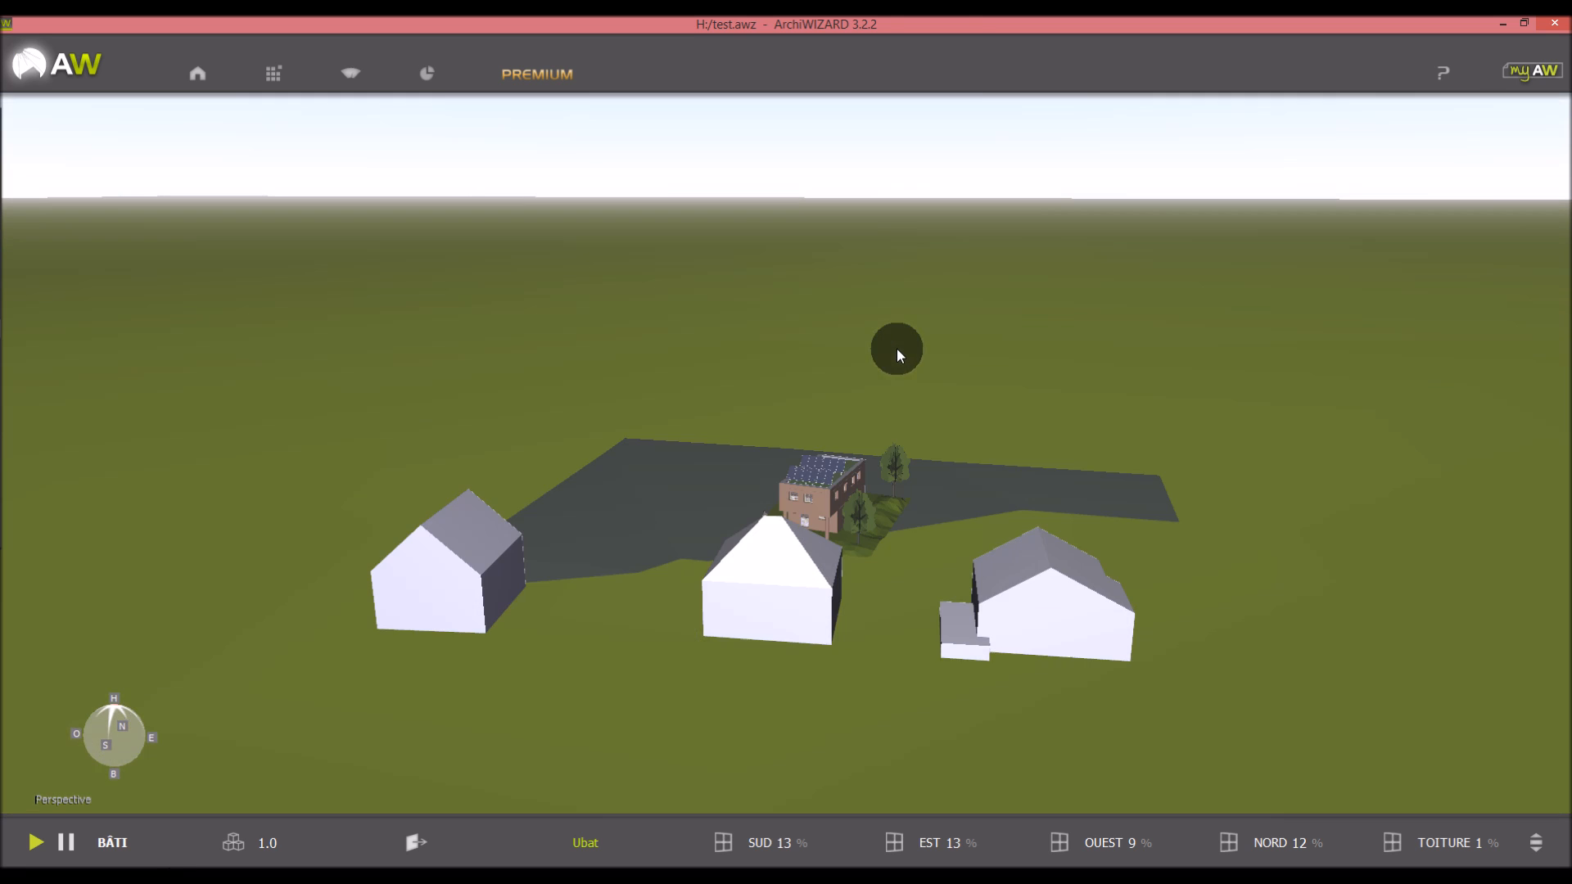
pyautogui.scroll(-2, 877, 492)
pyautogui.scroll(3, 899, 599)
pyautogui.moveTo(899, 599); pyautogui.dragTo(837, 653, button='middle')
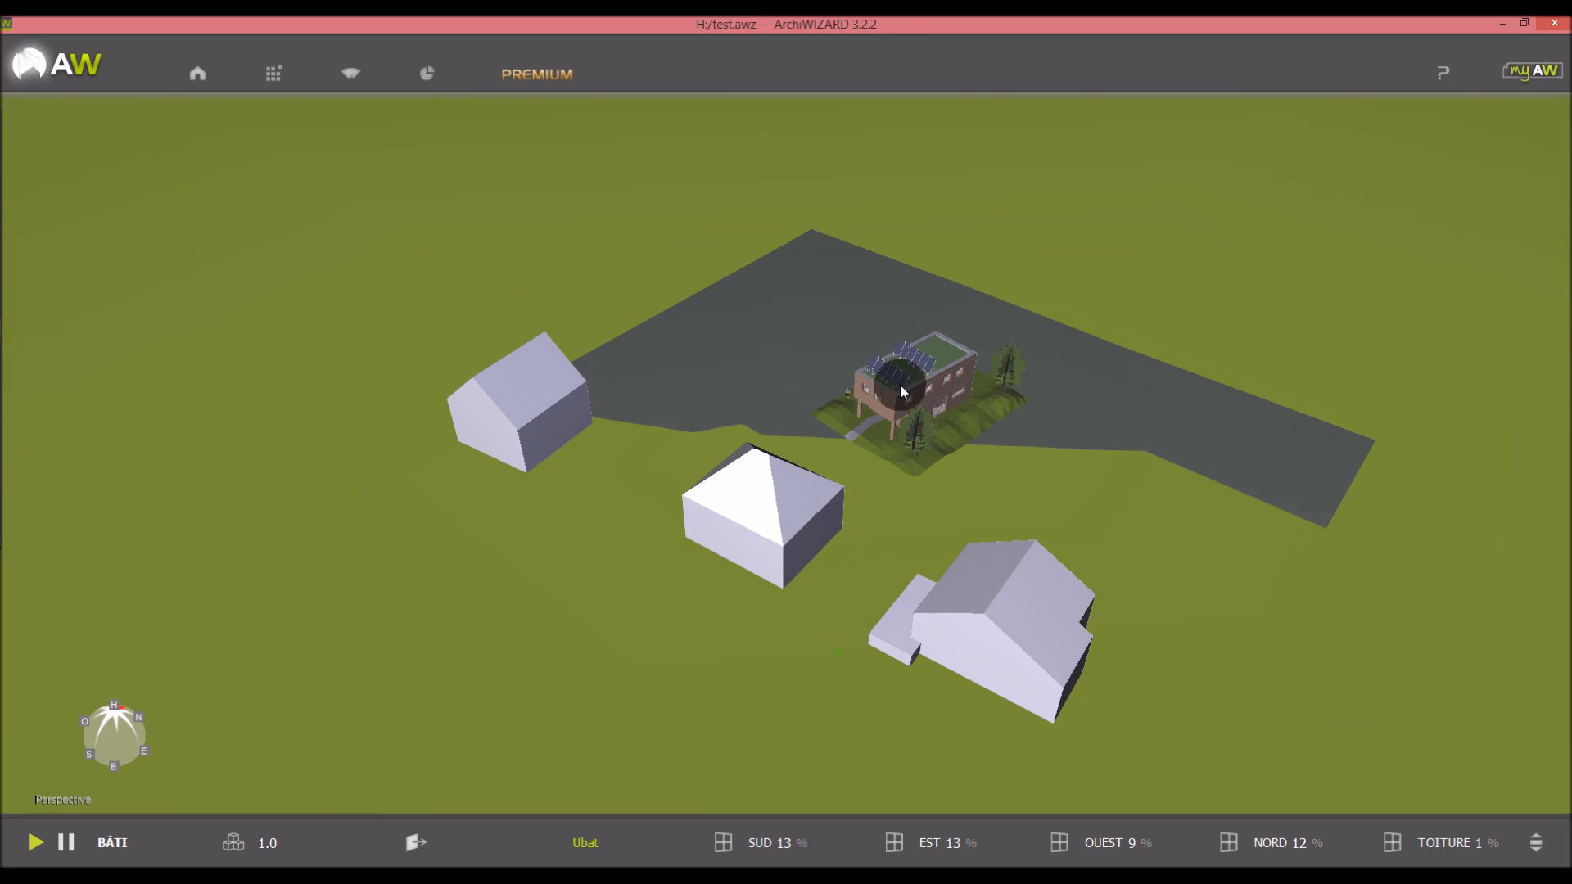
pyautogui.scroll(2, 890, 353)
# Switch the selection mode to whole rooms and turn on the solar imagery (Imagerie solaire) for the scene
pyautogui.moveTo(1, 219)
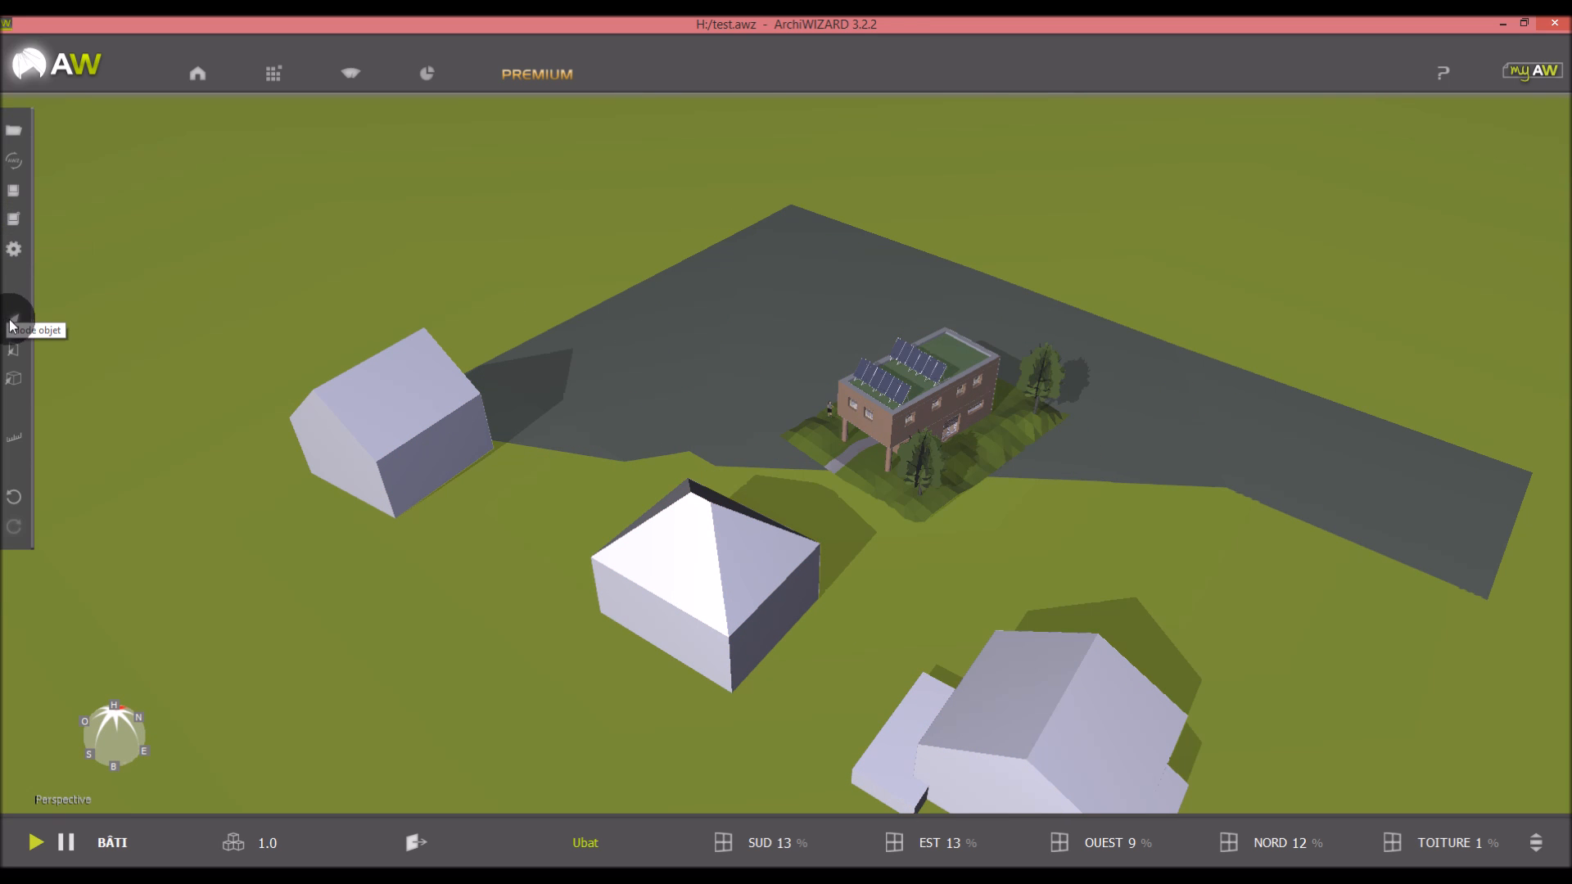
pyautogui.click(12, 382)
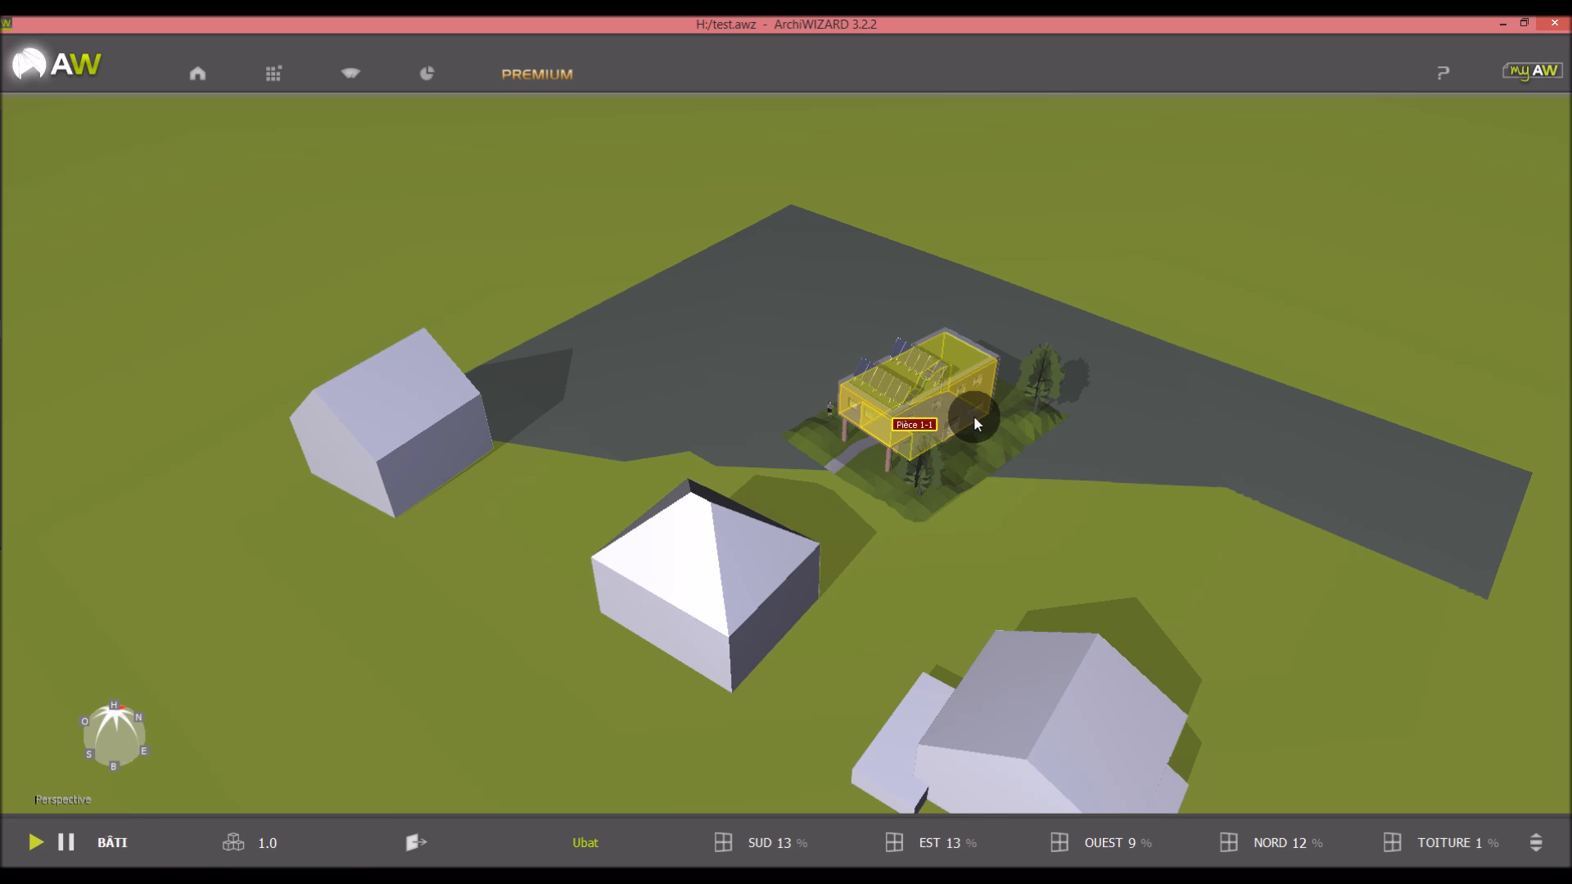
pyautogui.click(366, 77)
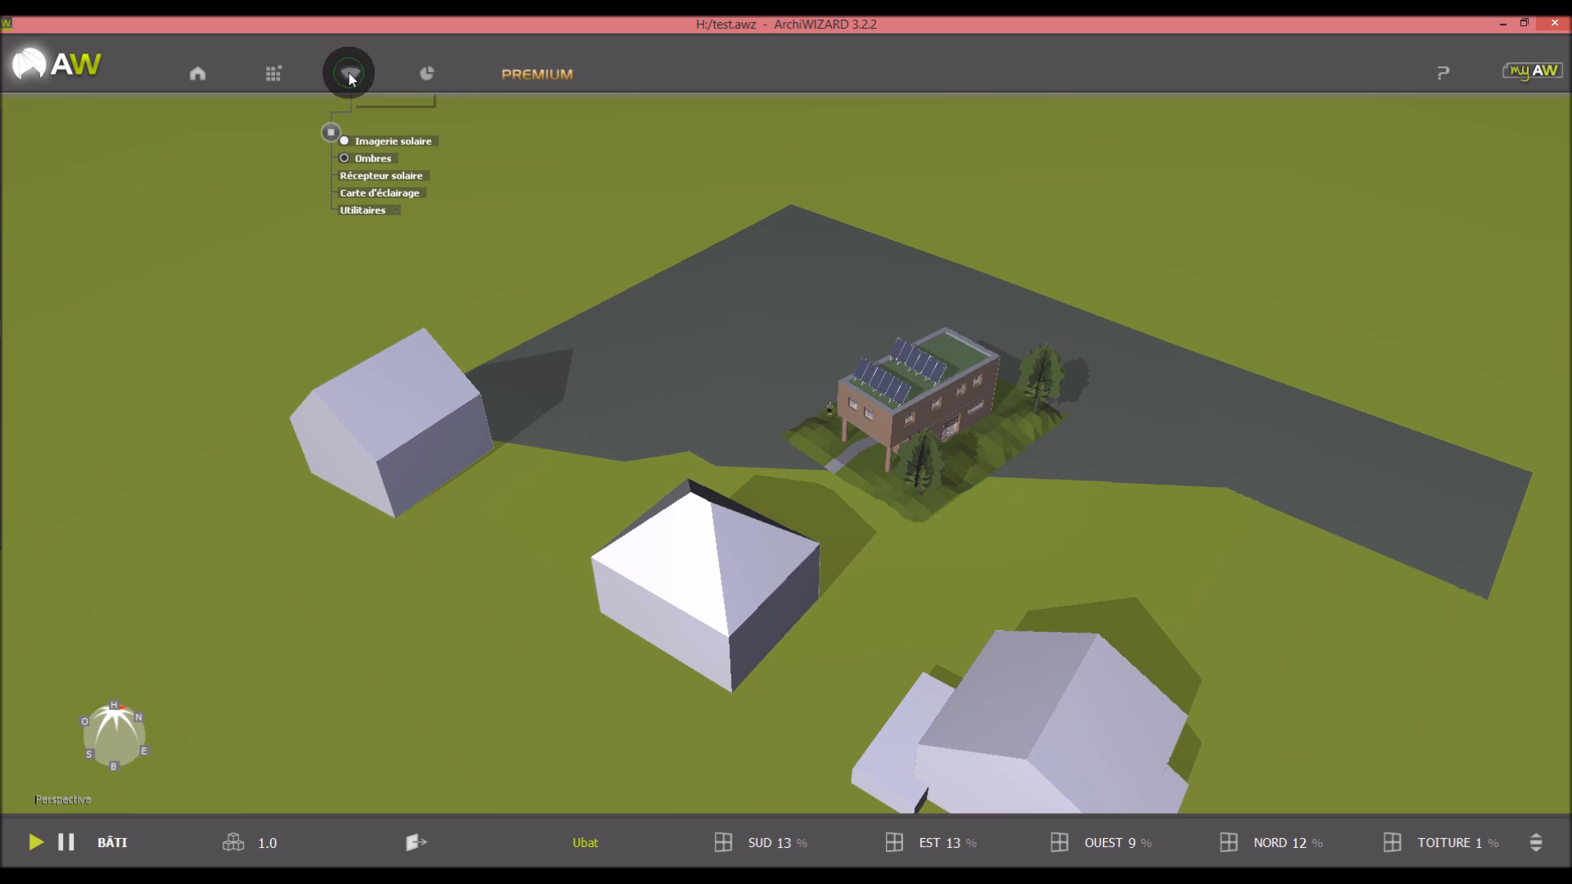
pyautogui.click(346, 141)
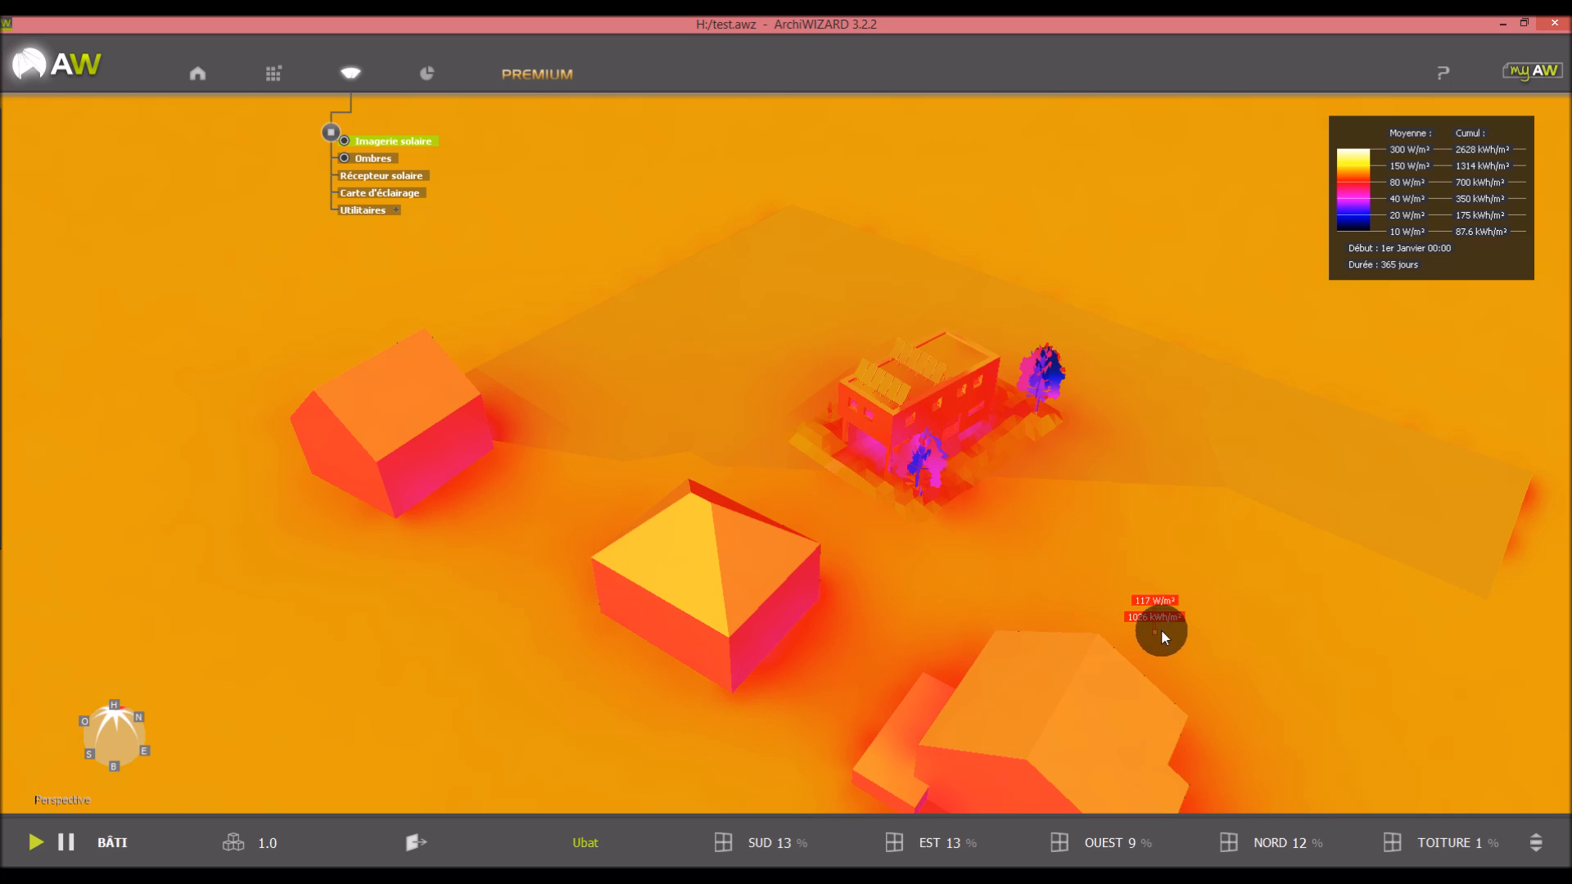
# Examine the solar imagery on the house facades, roof and surroundings, and turn it off
pyautogui.scroll(5, 956, 464)
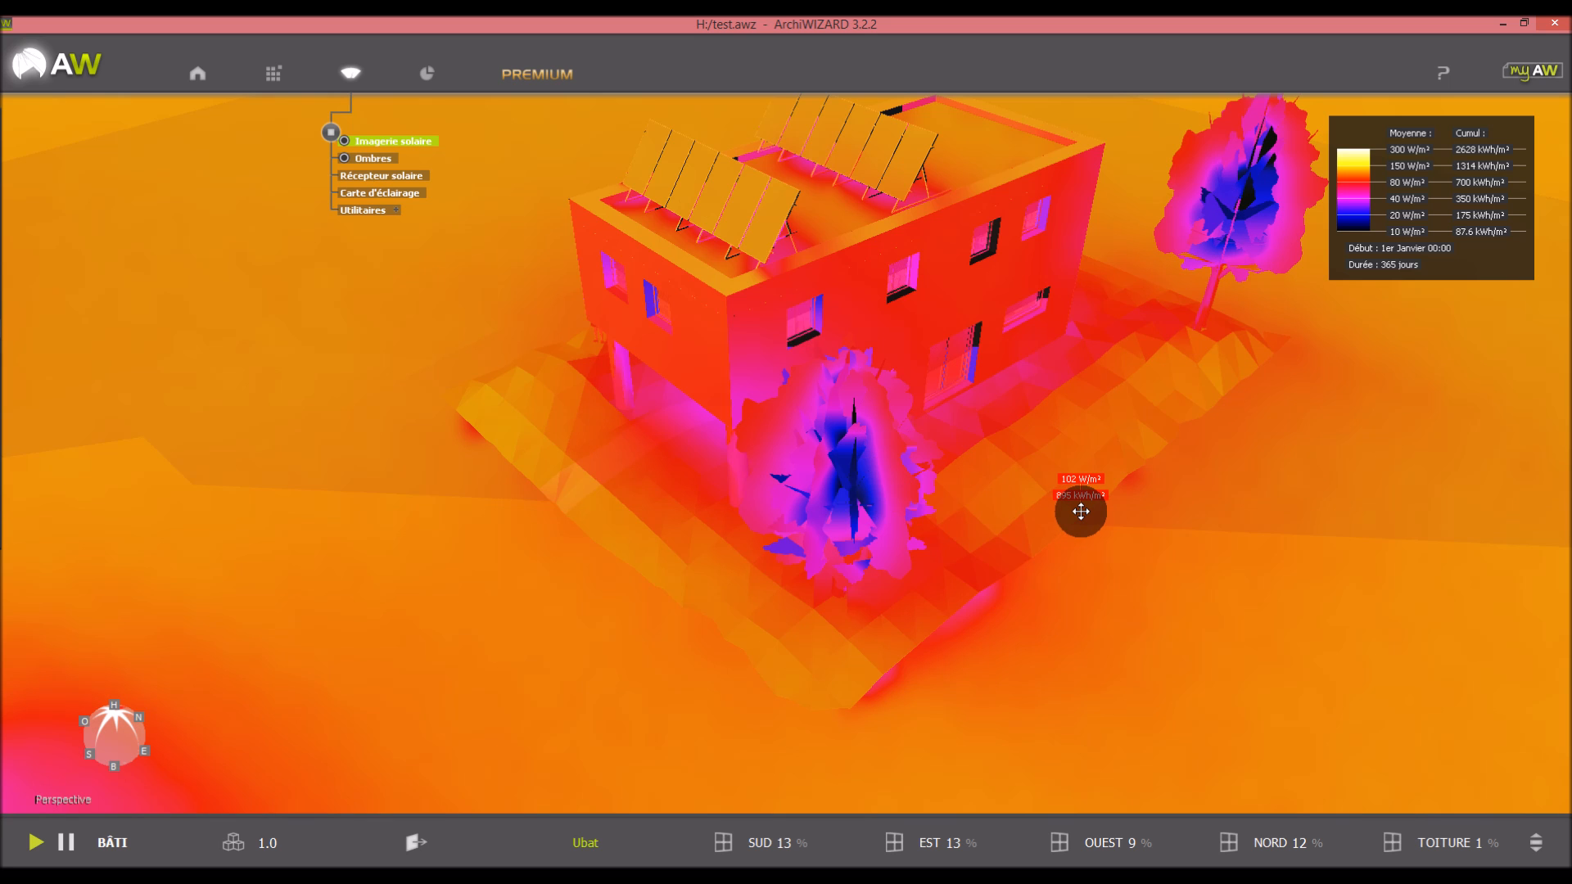
pyautogui.scroll(-6, 1081, 512)
pyautogui.scroll(6, 1146, 605)
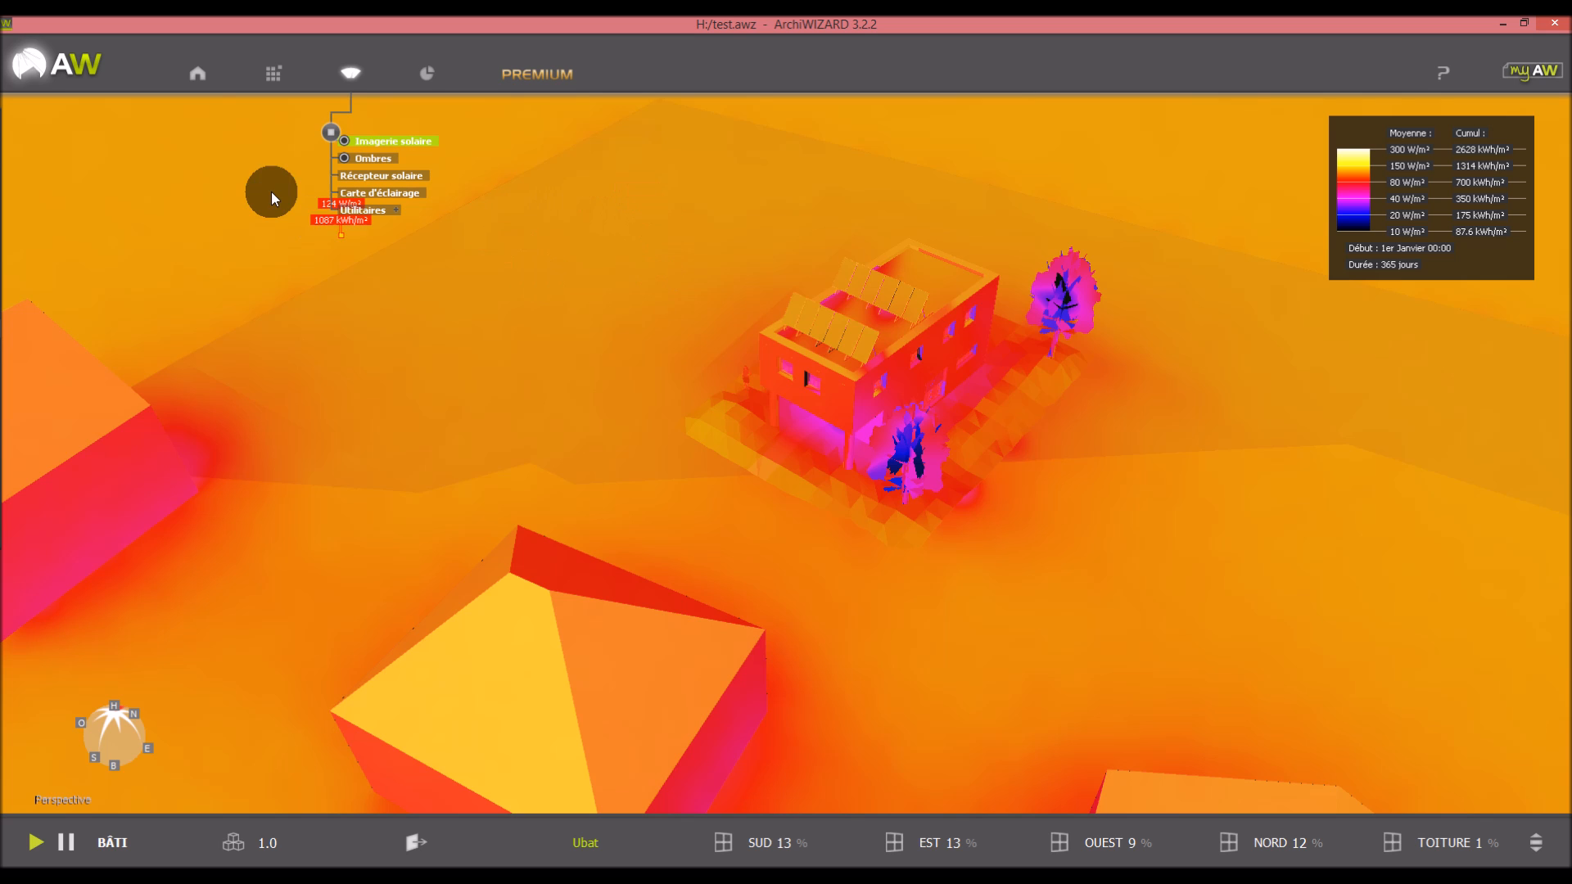
pyautogui.click(347, 146)
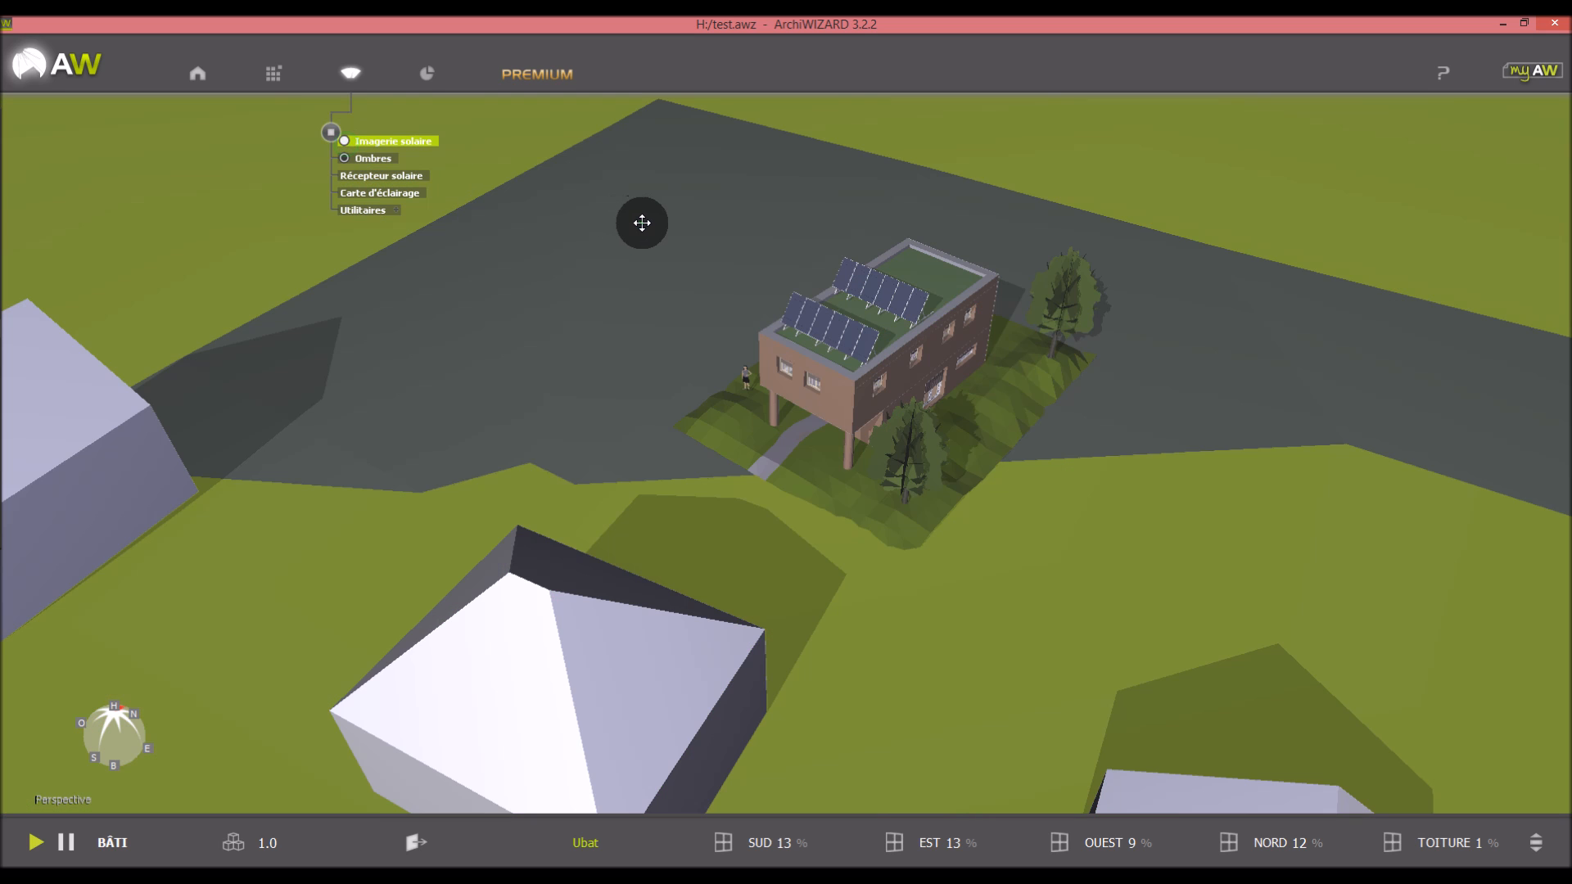
# Cut the scene horizontally below the roof to expose the upper-floor rooms and check the solar imagery inside them
pyautogui.keyDown('ctrl'); pyautogui.scroll(-10, 643, 226); pyautogui.keyUp('ctrl')
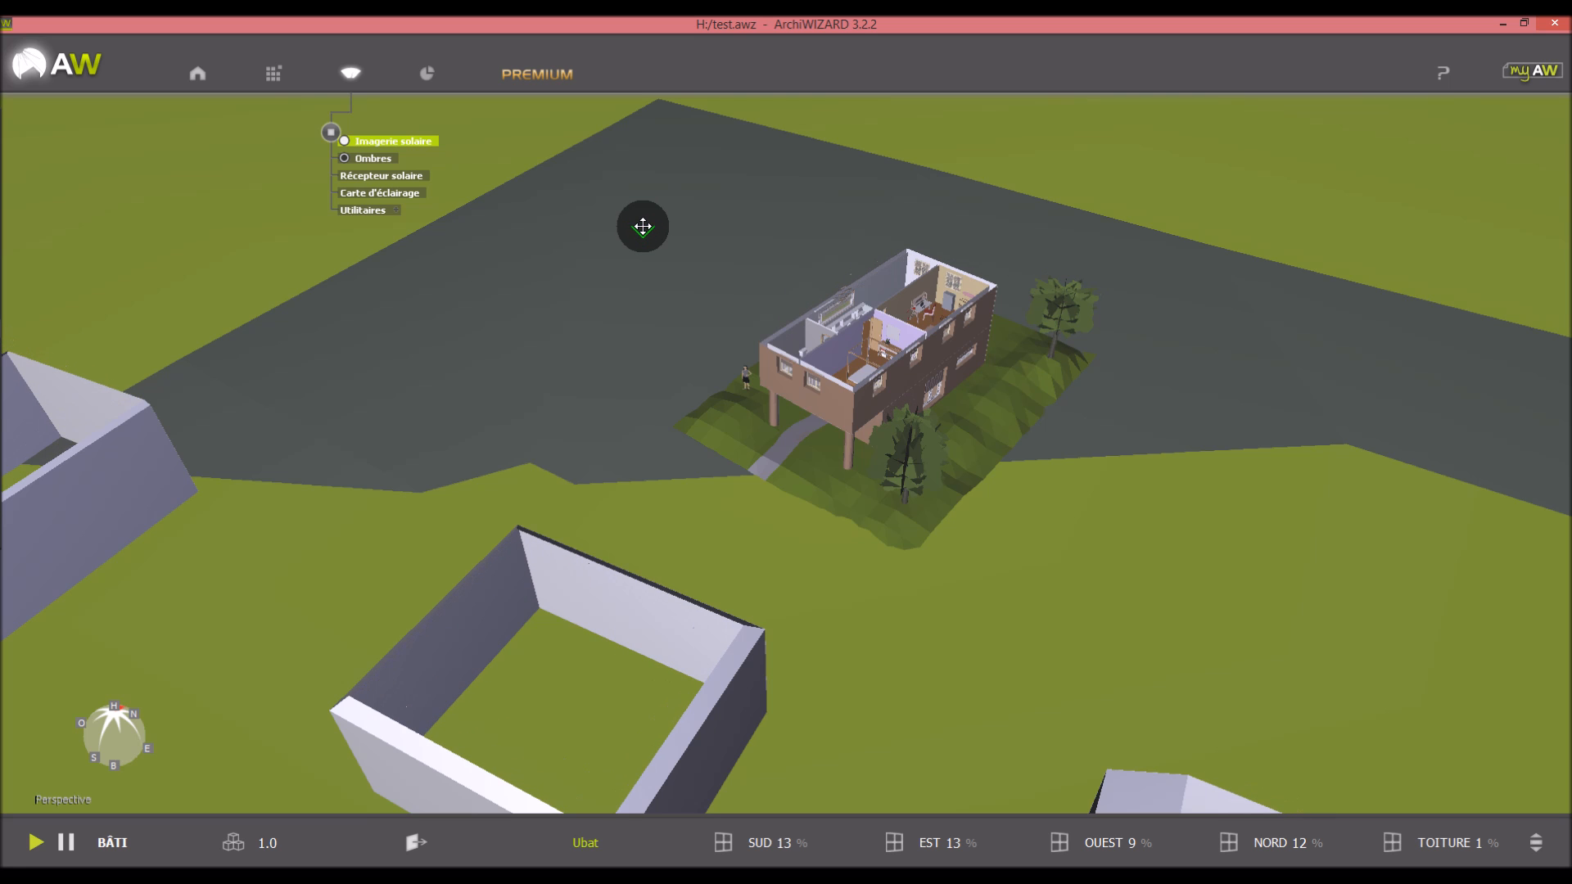
pyautogui.scroll(5, 918, 344)
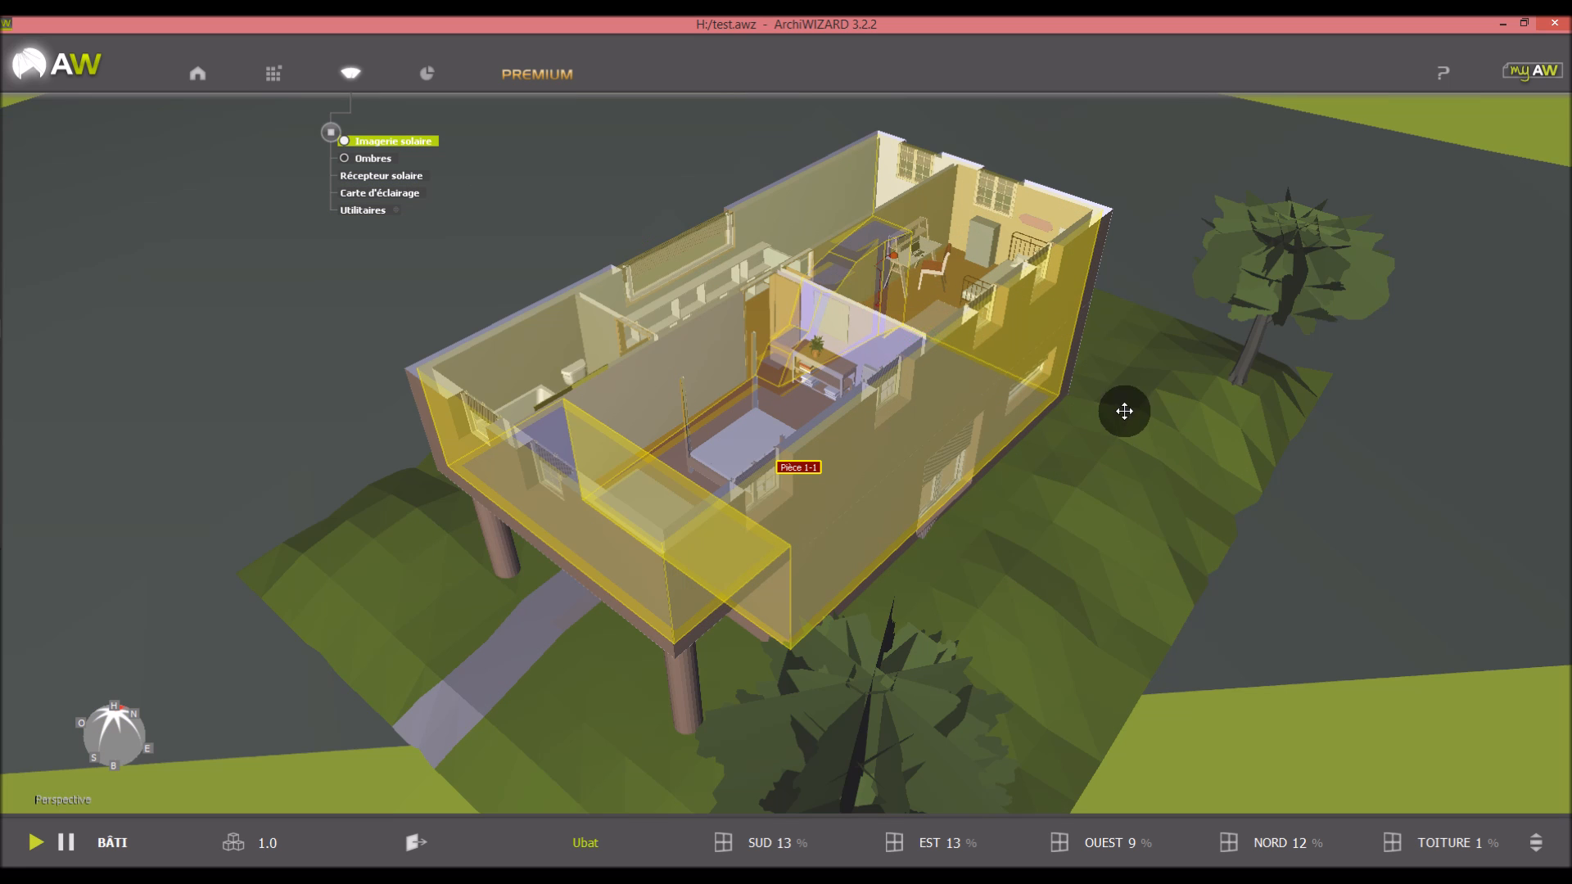
pyautogui.moveTo(1116, 489); pyautogui.dragTo(1133, 565)
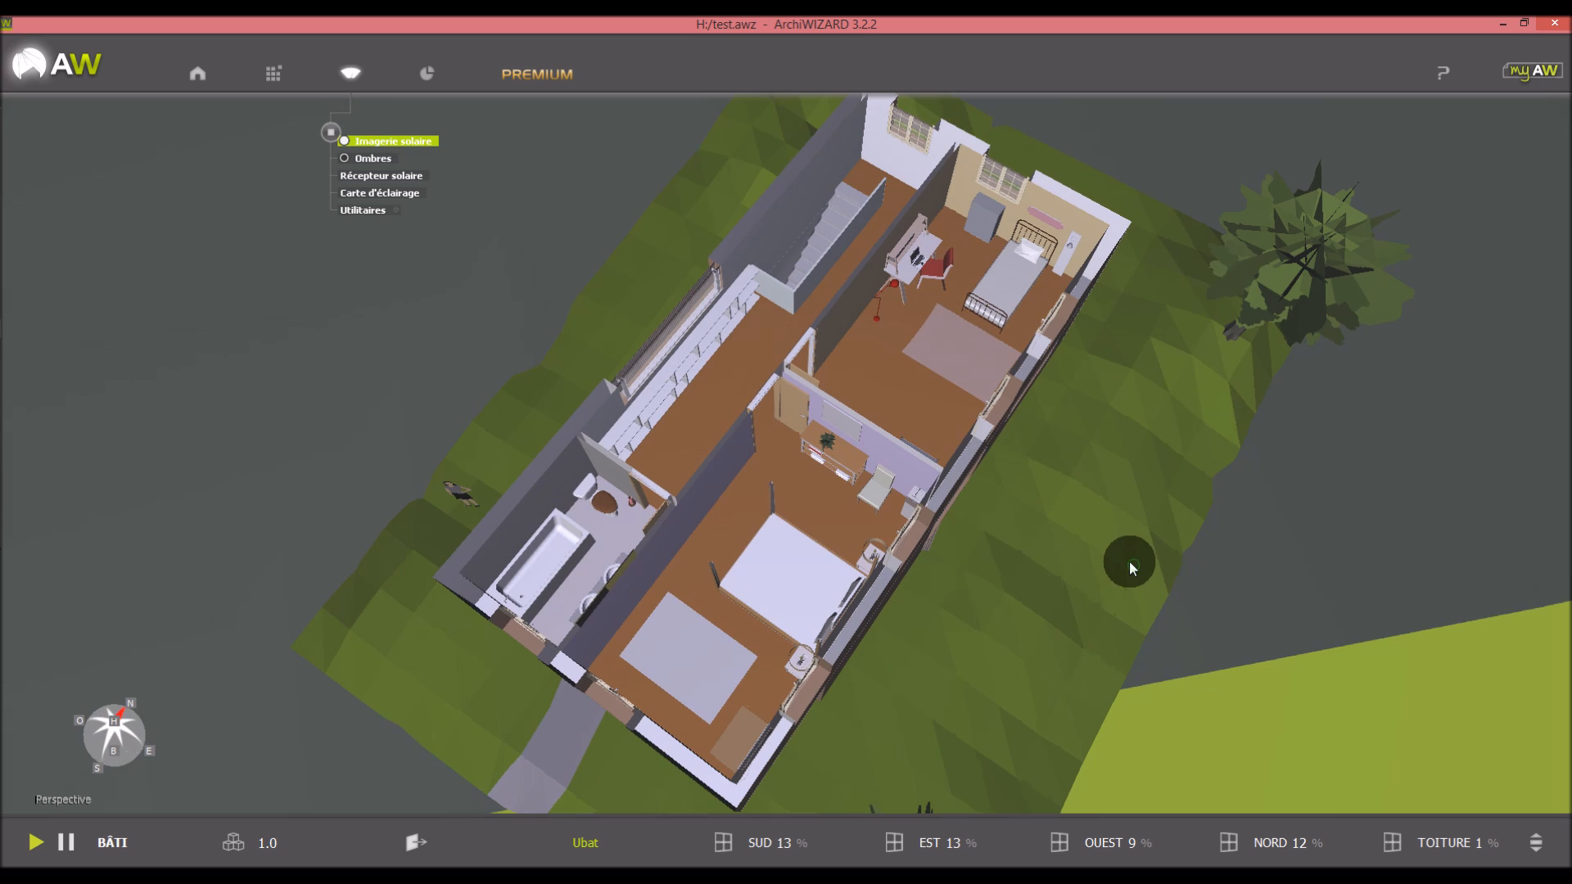
pyautogui.click(363, 158)
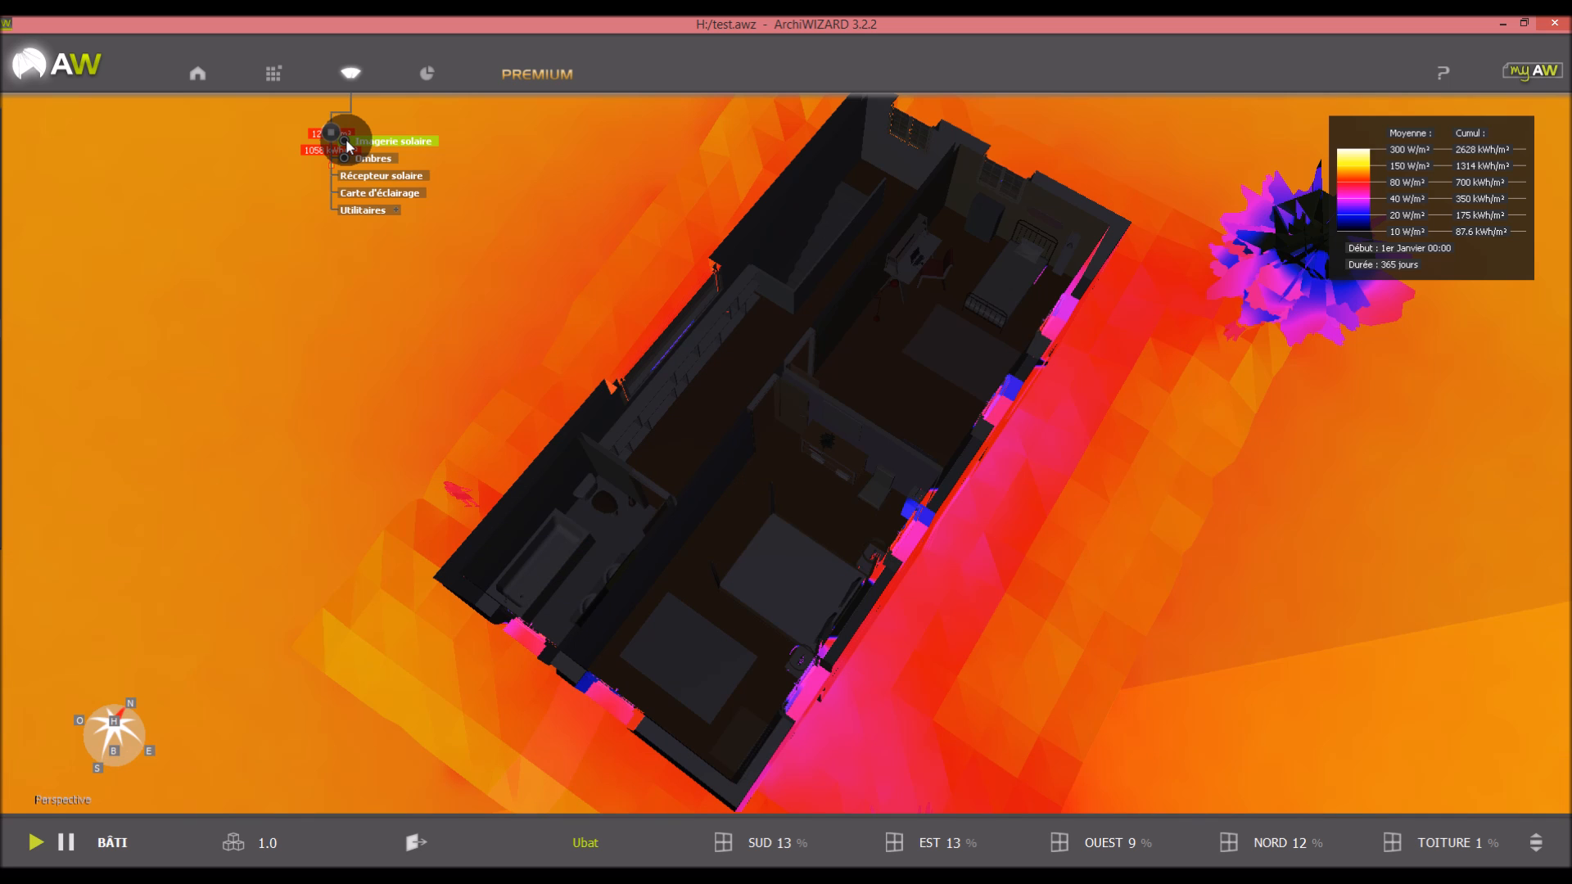
pyautogui.click(346, 140)
# Place a lighting map (Carte d'éclairage) over the house's upper floor and inspect the illumination of the rooms
pyautogui.click(358, 193)
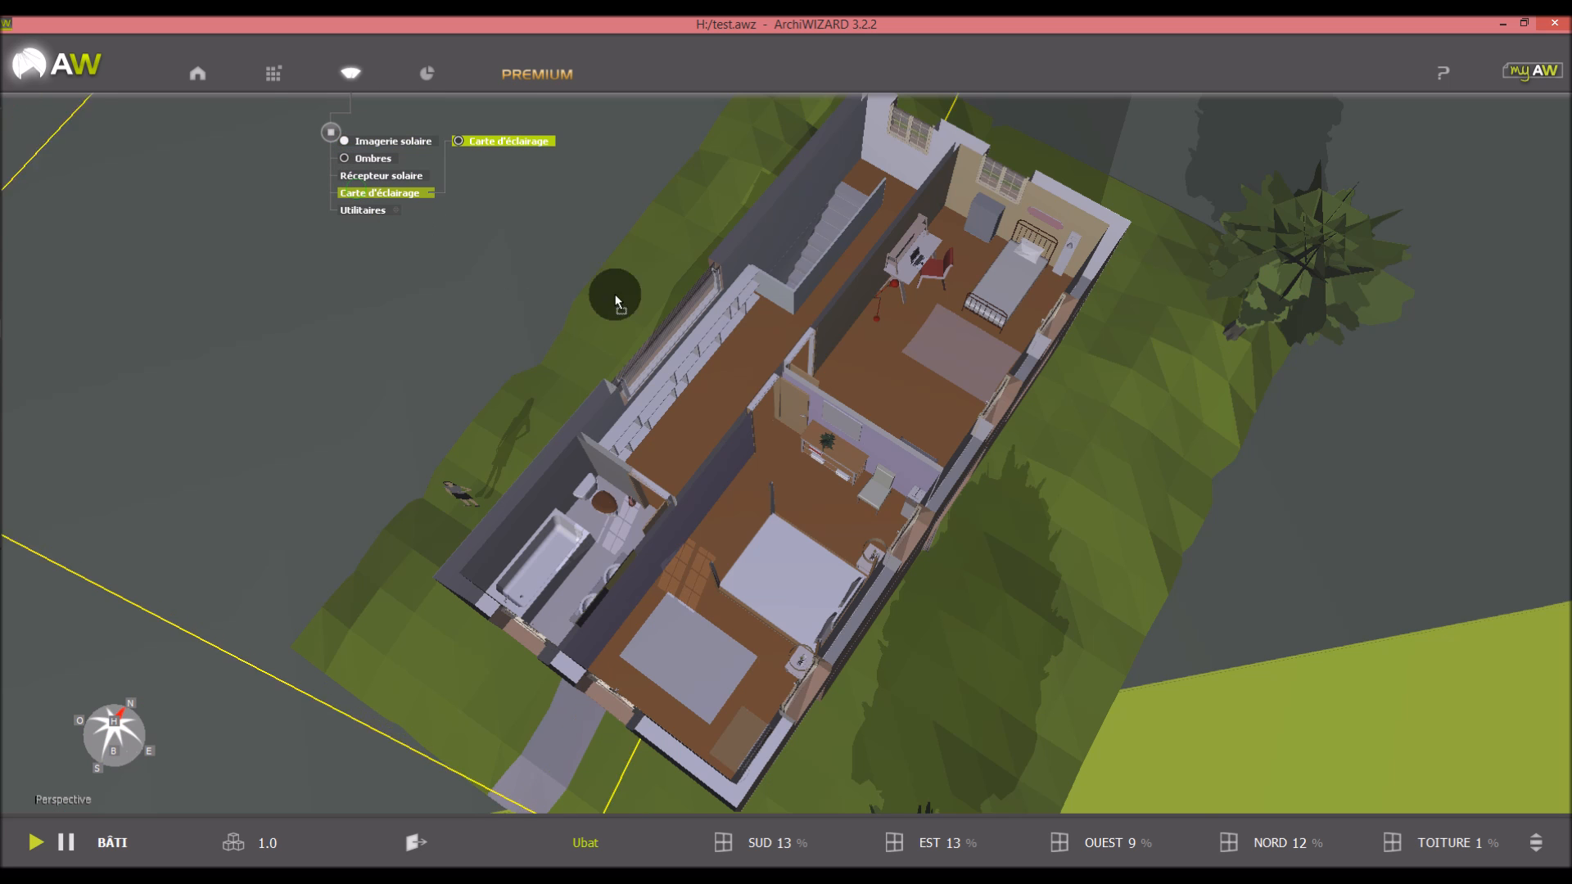
pyautogui.click(1361, 547)
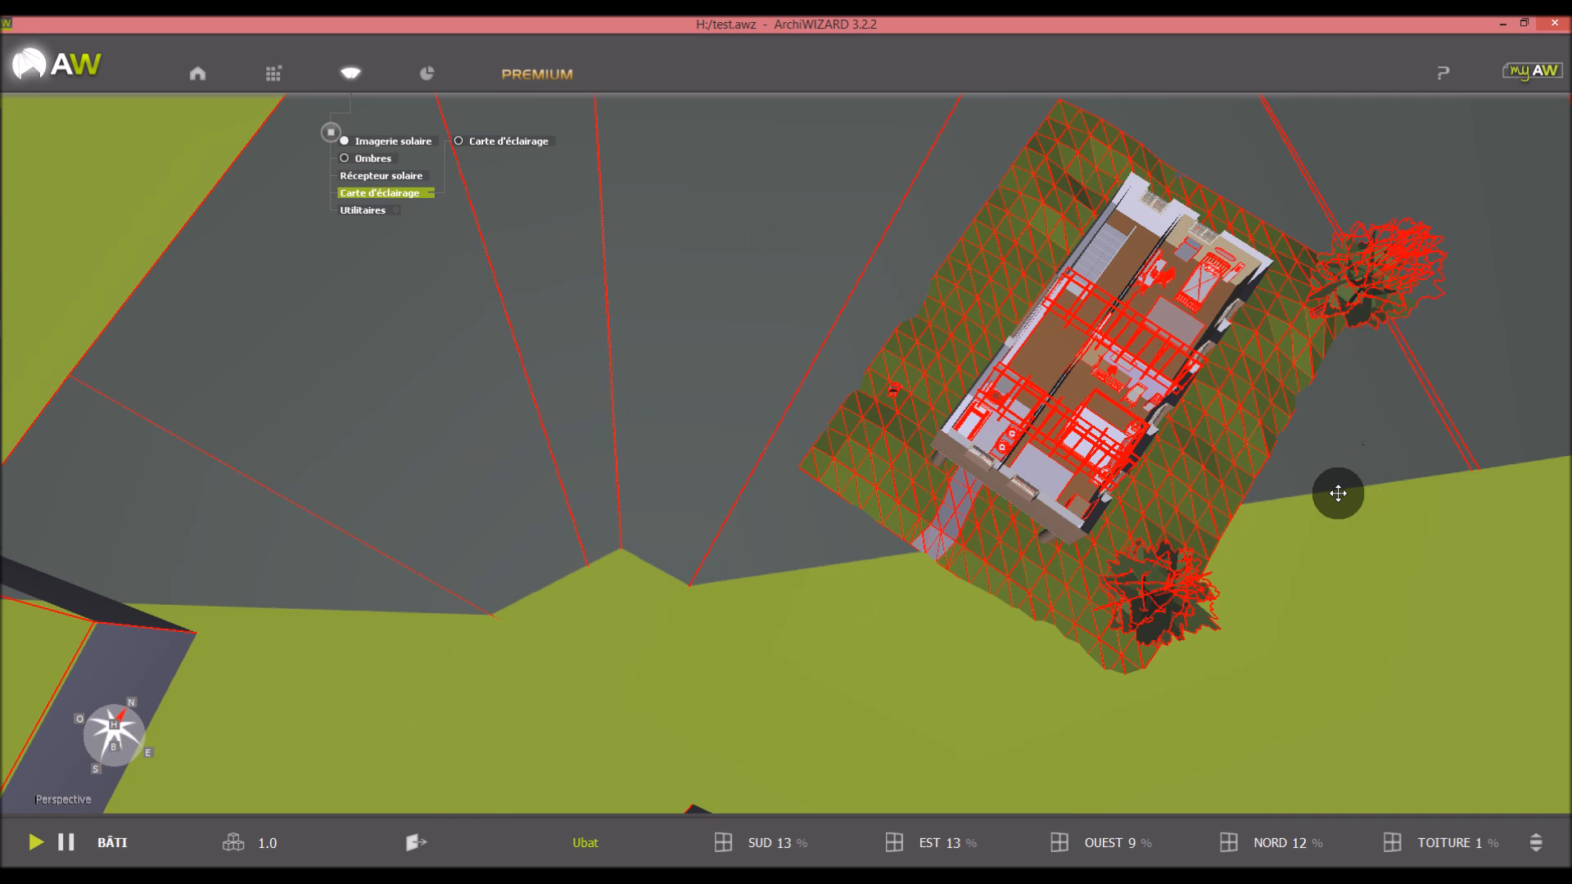
pyautogui.click(1339, 579)
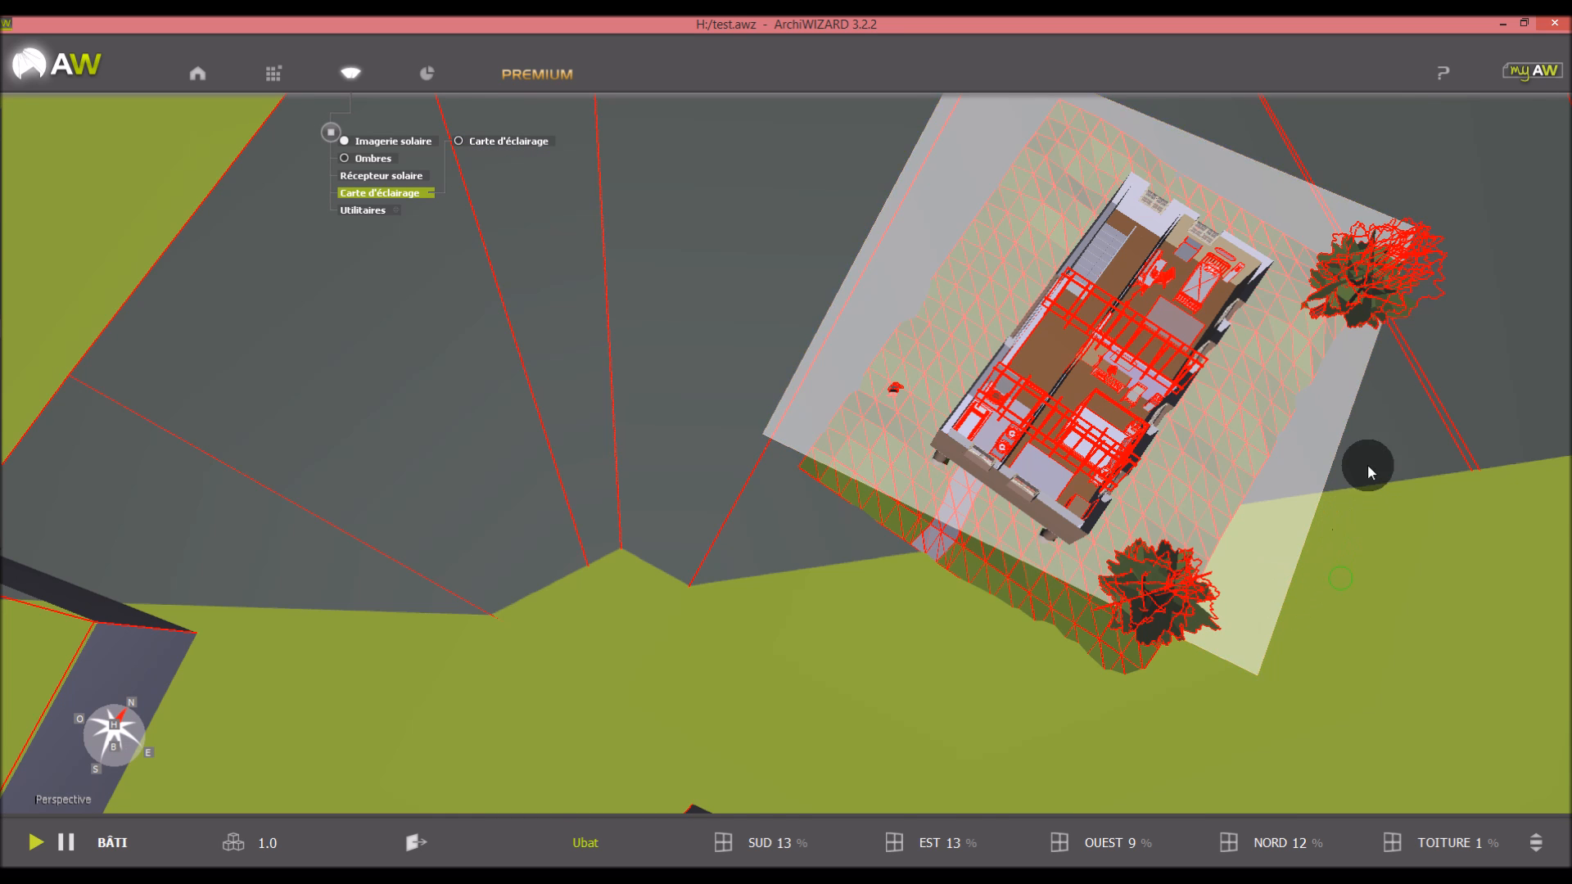
pyautogui.scroll(6, 1090, 231)
pyautogui.scroll(-4, 1094, 237)
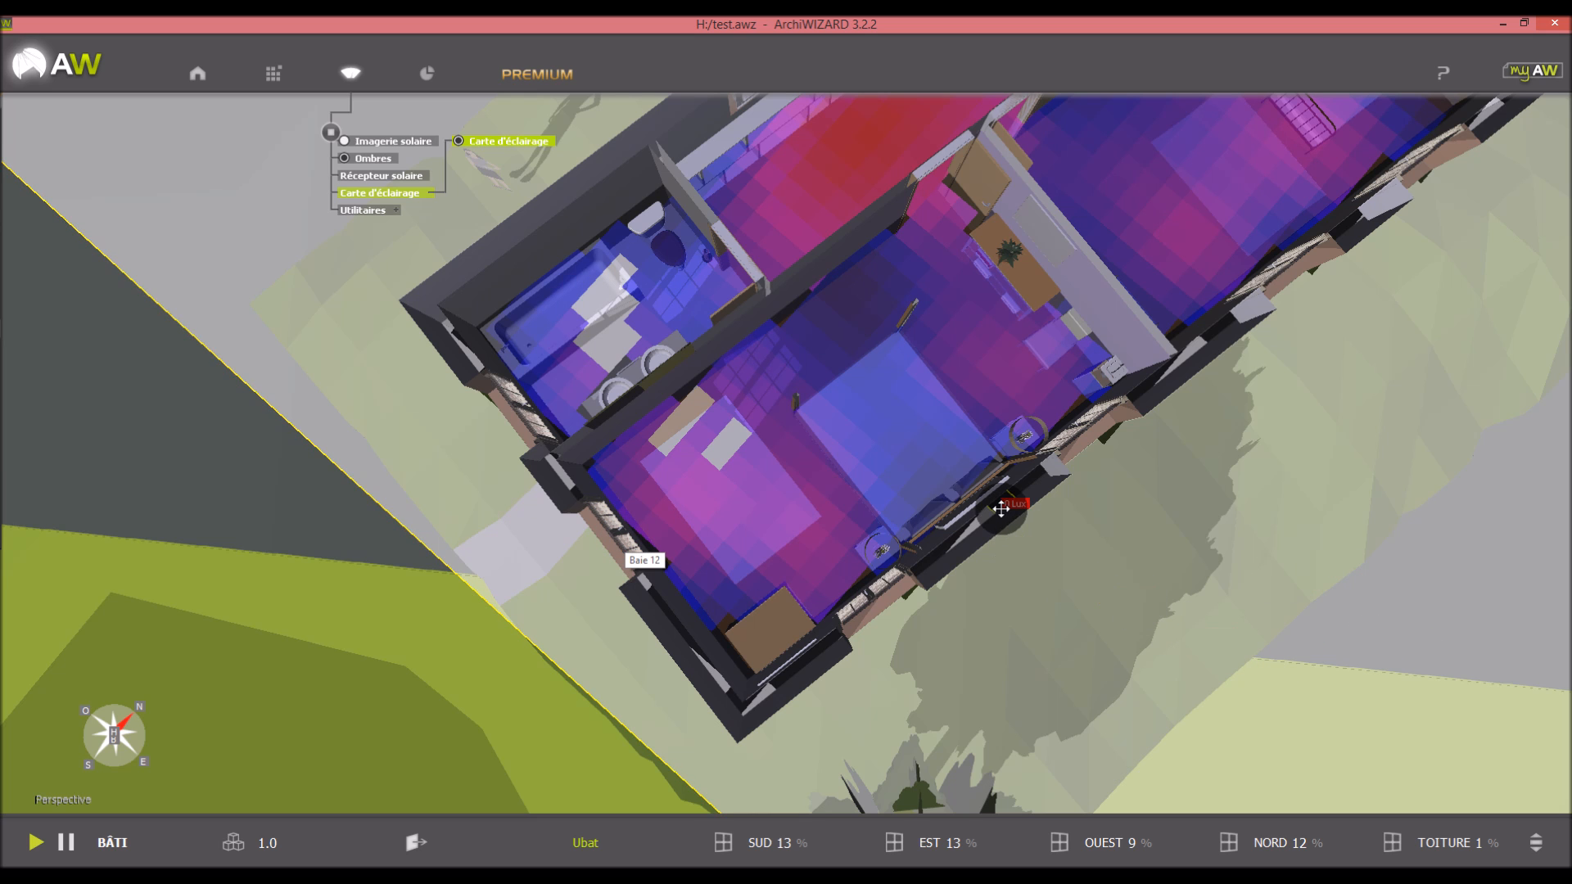
# Restore the uncut view of the house and open the wall configurator for its exterior walls
pyautogui.rightClick(1000, 508)
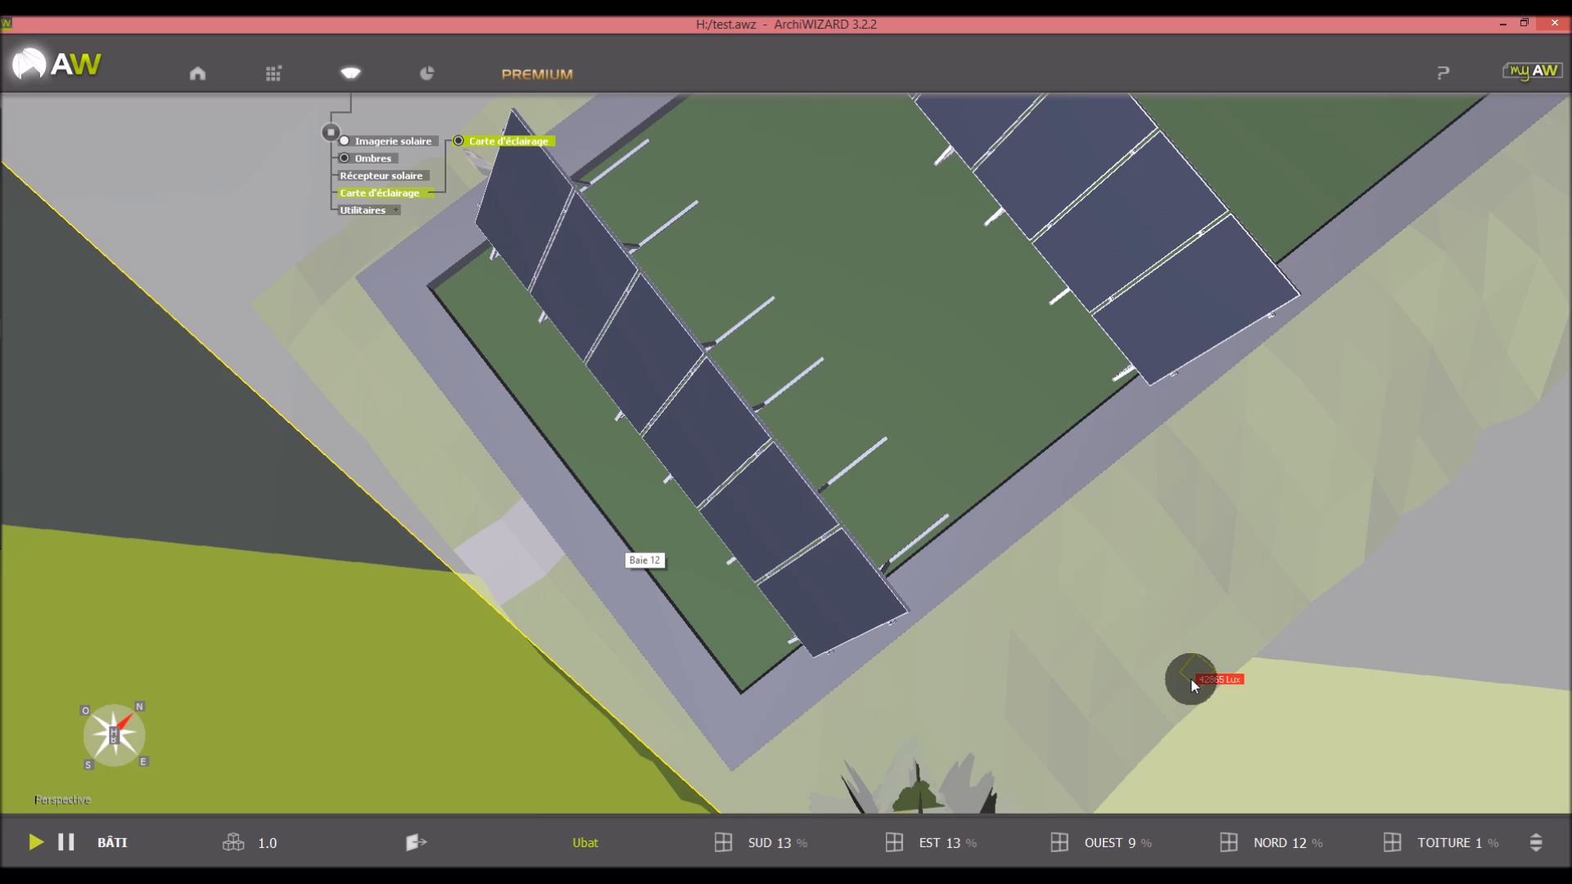
pyautogui.rightClick(1191, 680)
pyautogui.click(661, 671)
pyautogui.moveTo(663, 671); pyautogui.dragTo(617, 449, button='right')
pyautogui.scroll(-5, 600, 371)
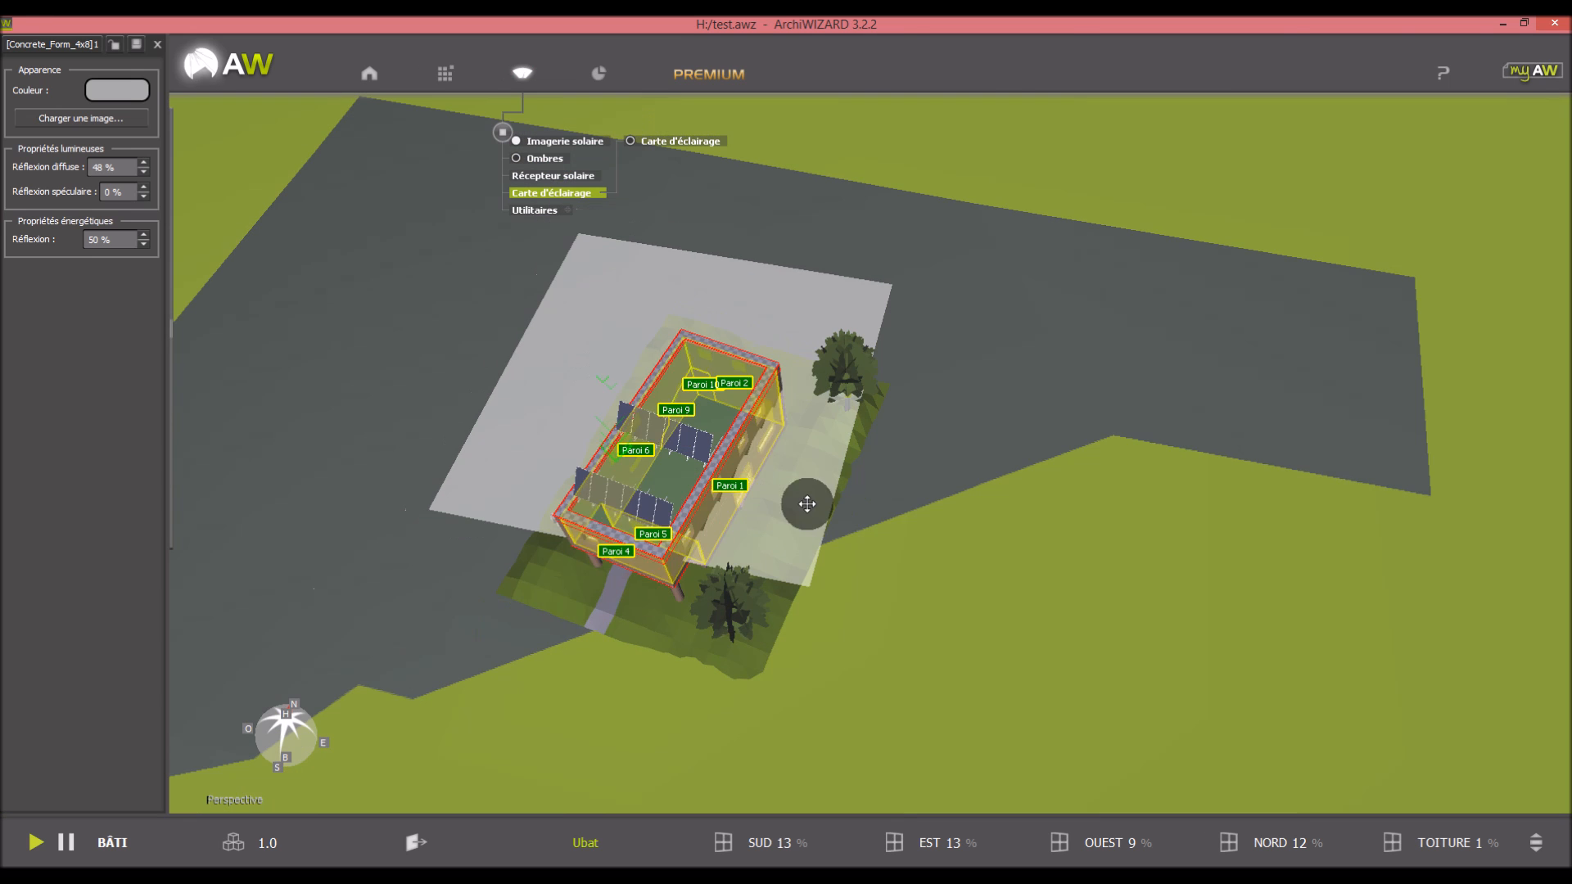
pyautogui.click(652, 572)
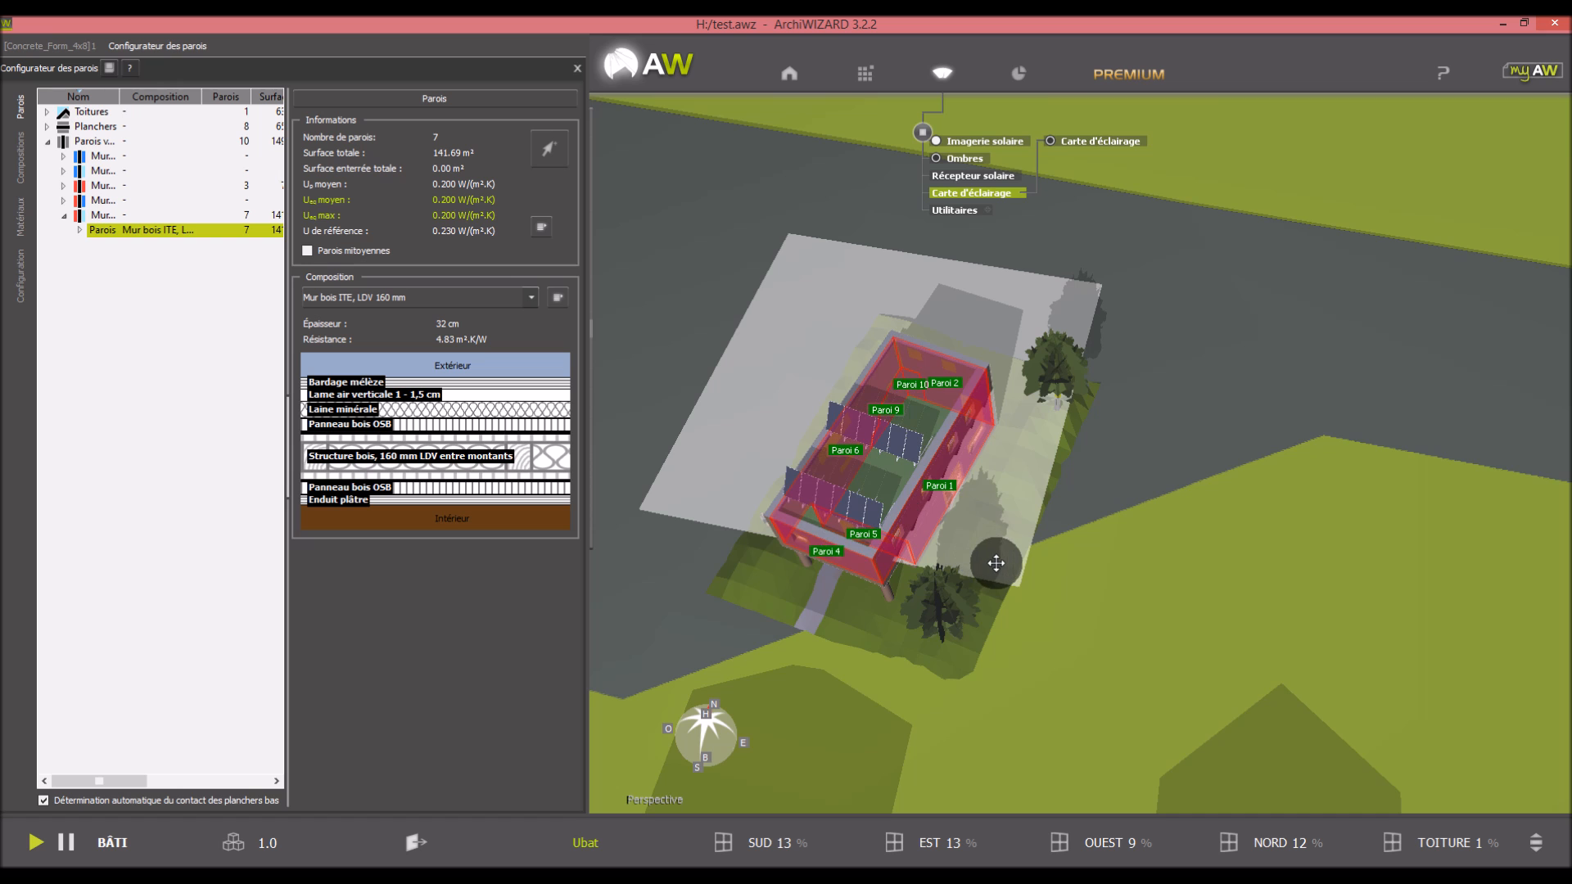
# Review the composition layers of the exterior walls and close the wall configurator and the material properties
pyautogui.scroll(5, 848, 580)
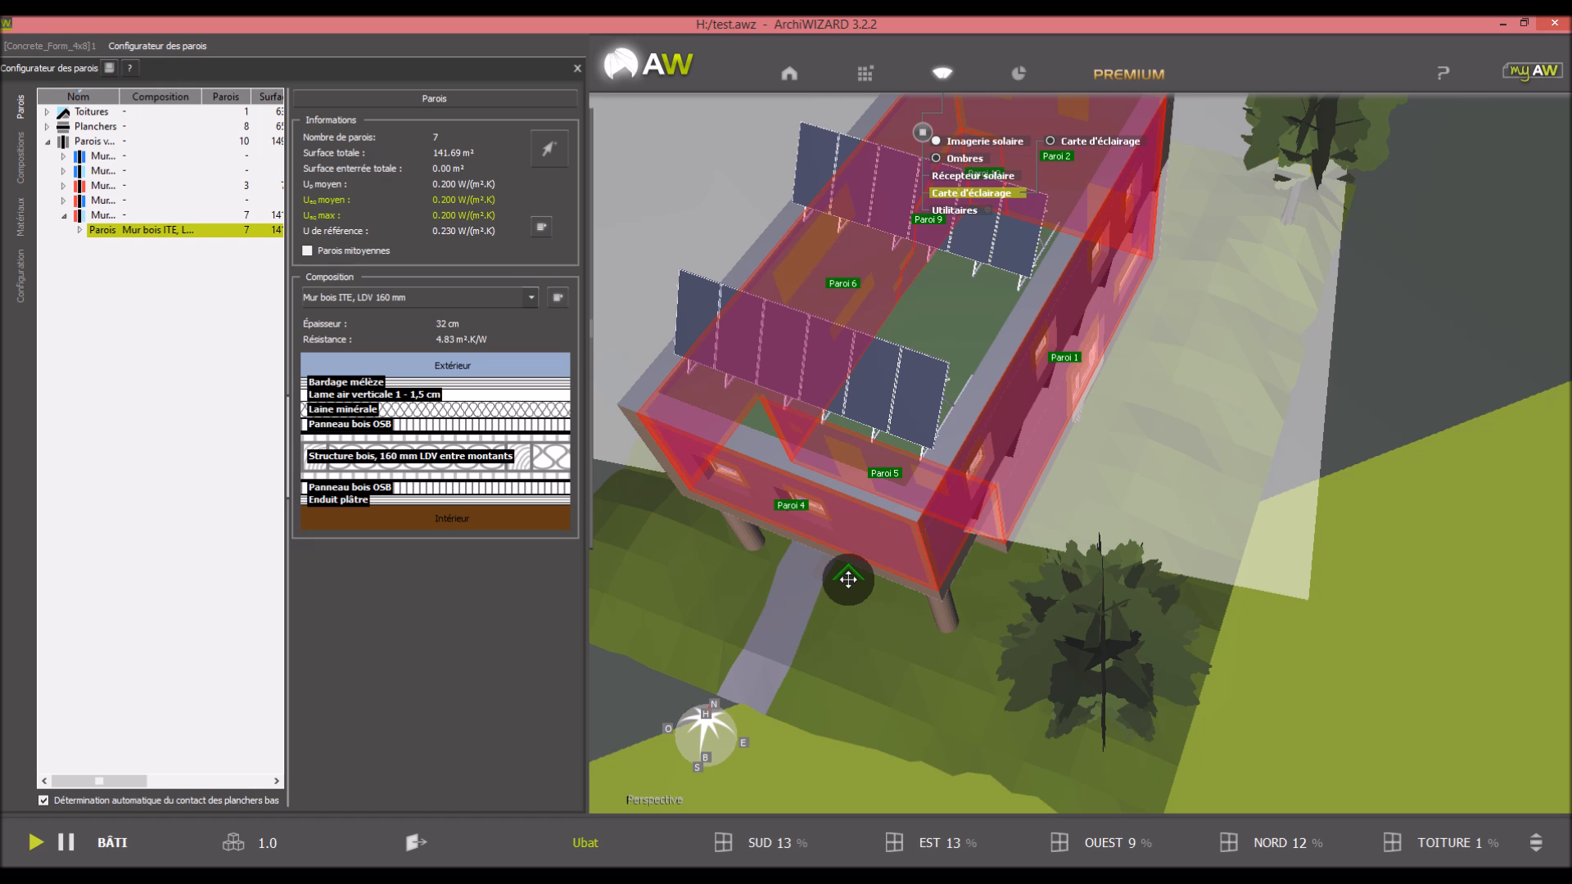
pyautogui.scroll(-3, 848, 579)
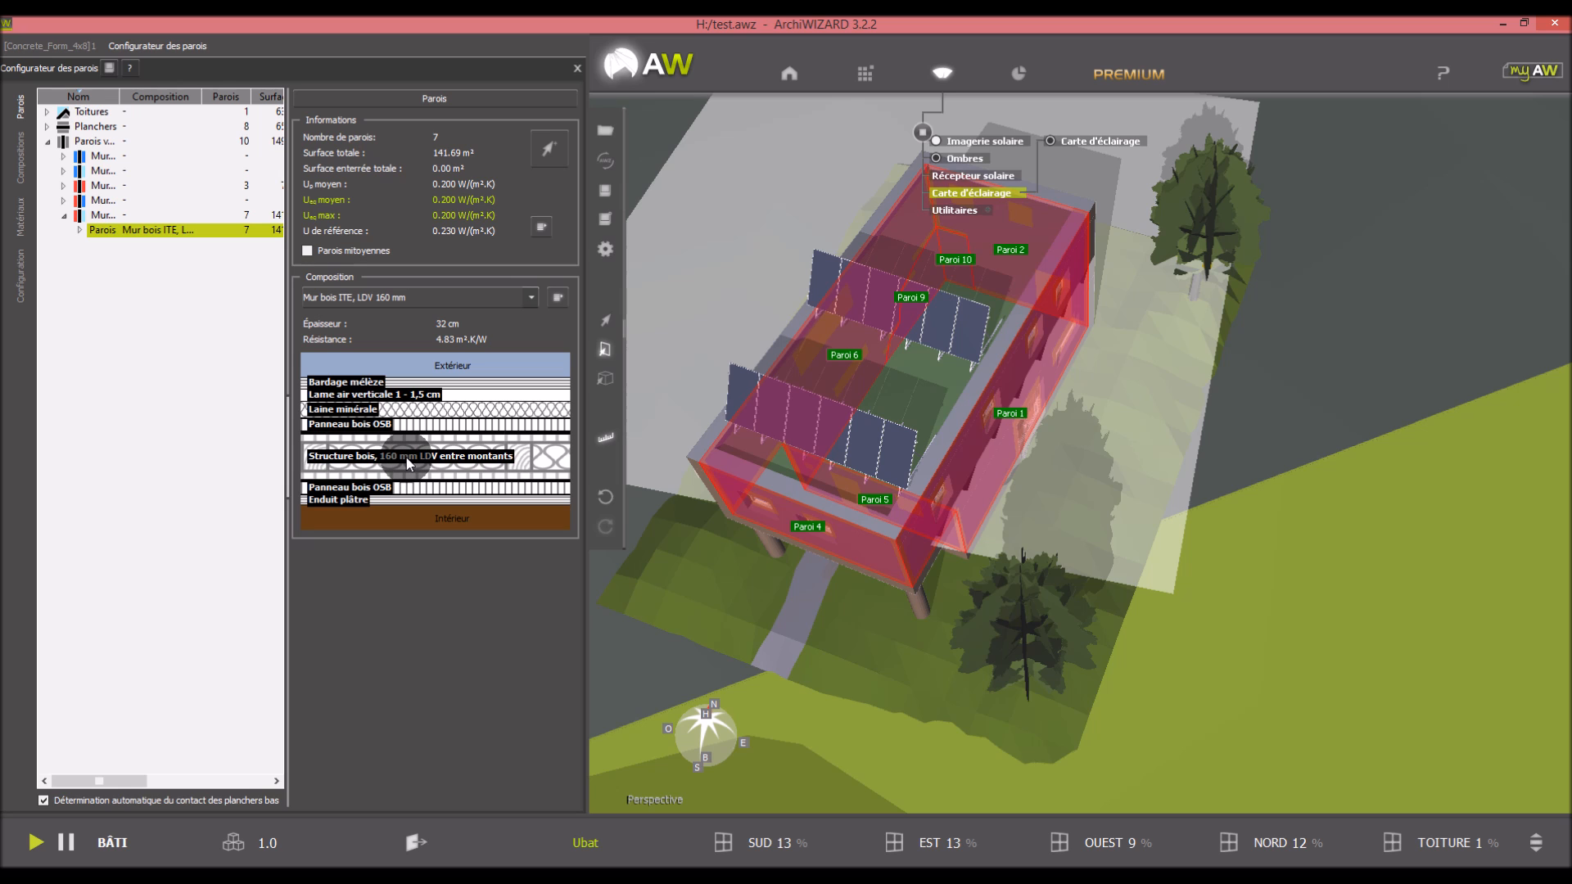
pyautogui.click(577, 69)
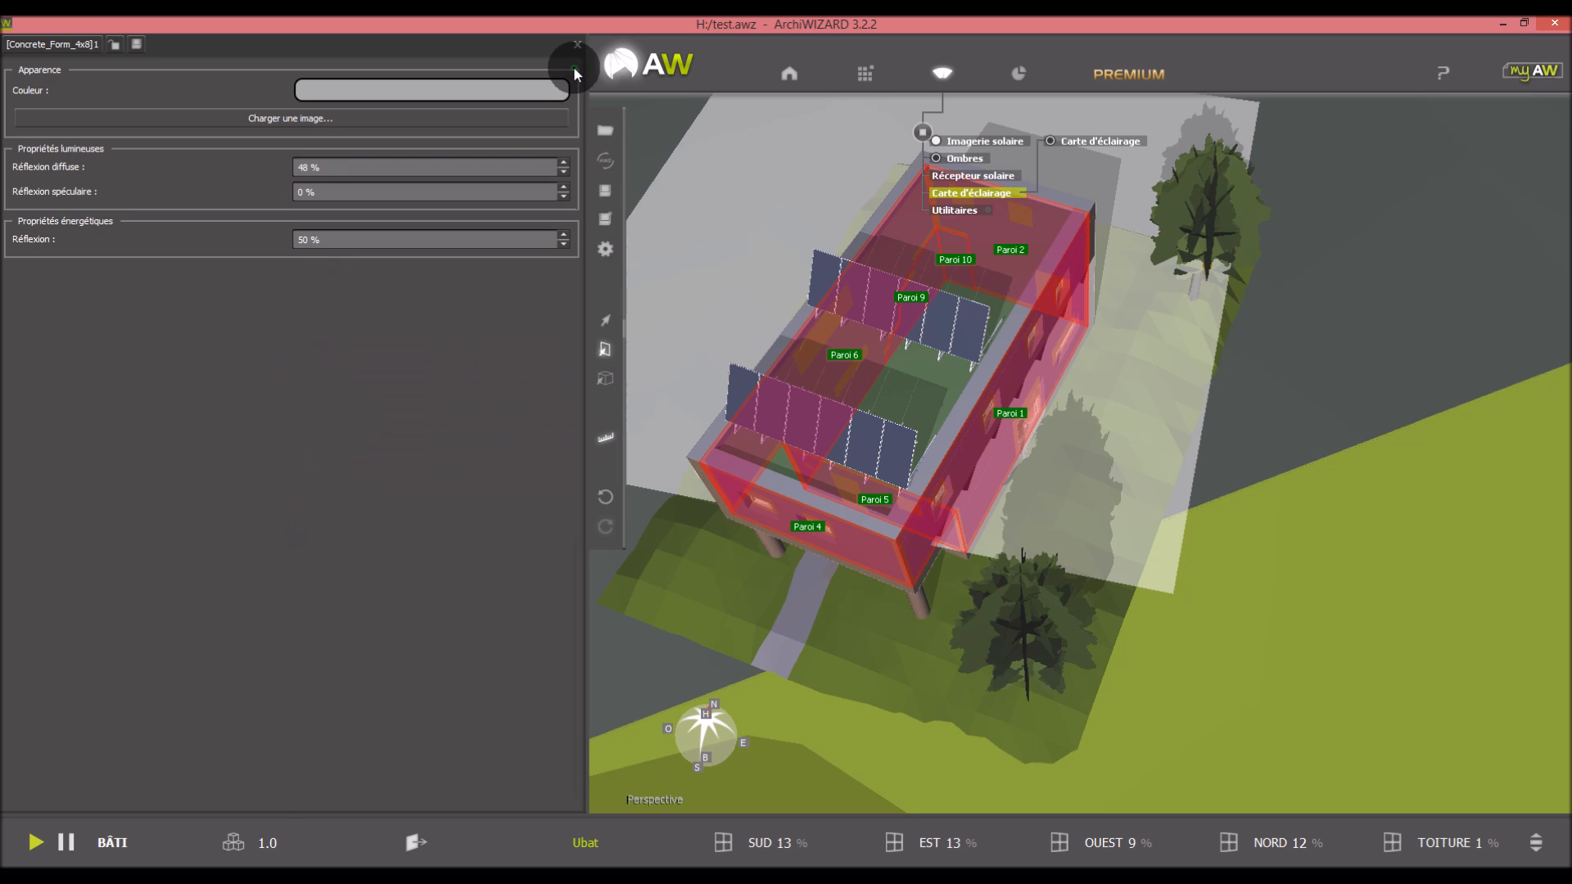
pyautogui.click(577, 45)
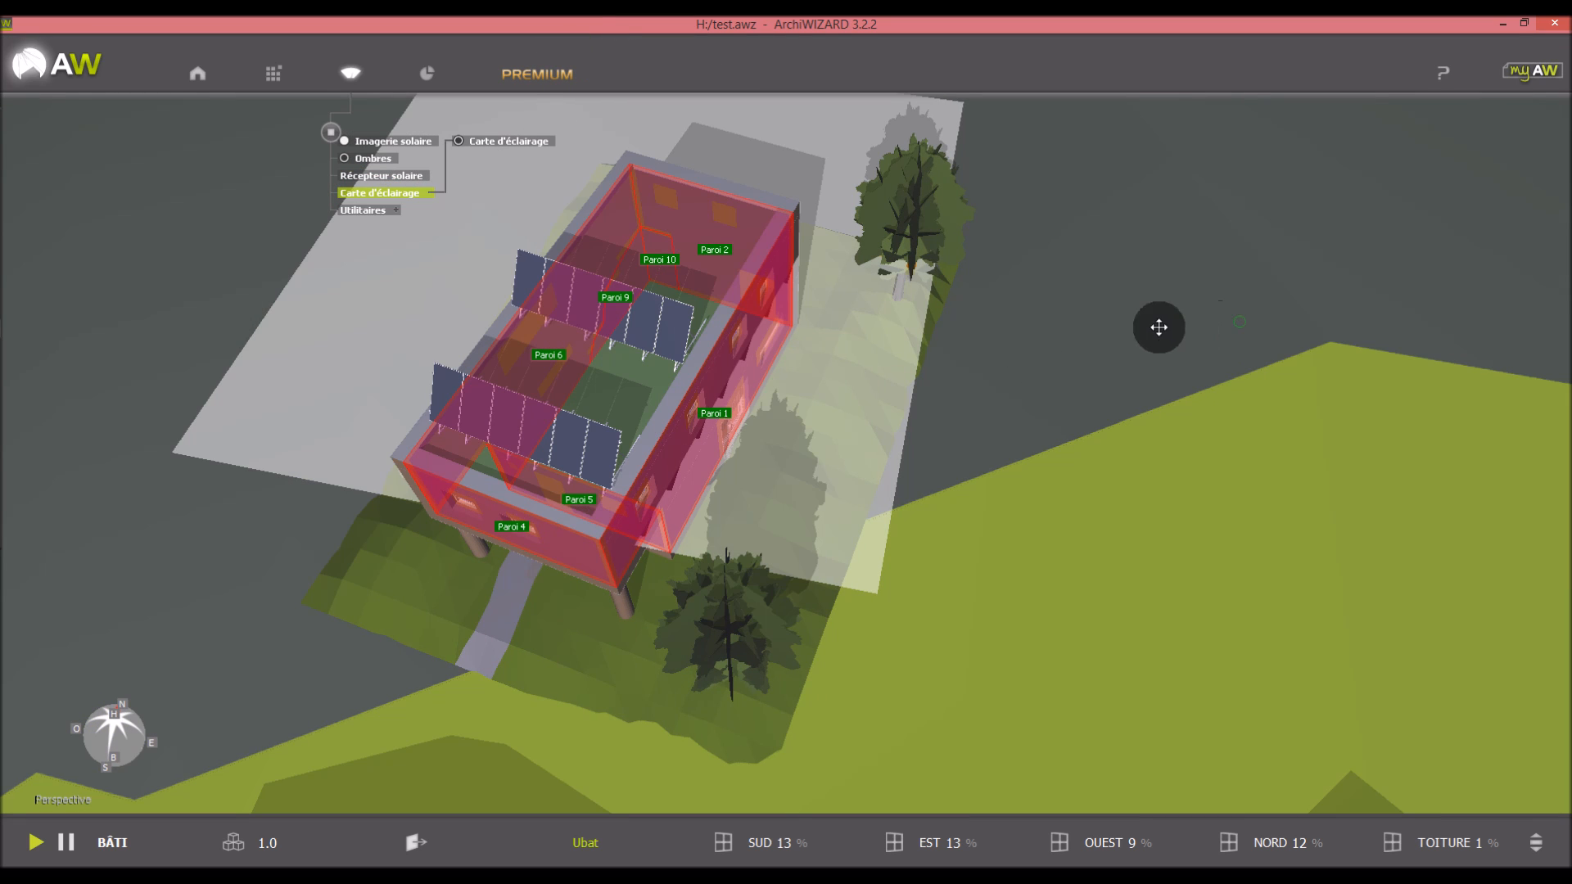
# Browse the base library's solar panels down to the photovoltaic models
pyautogui.click(273, 75)
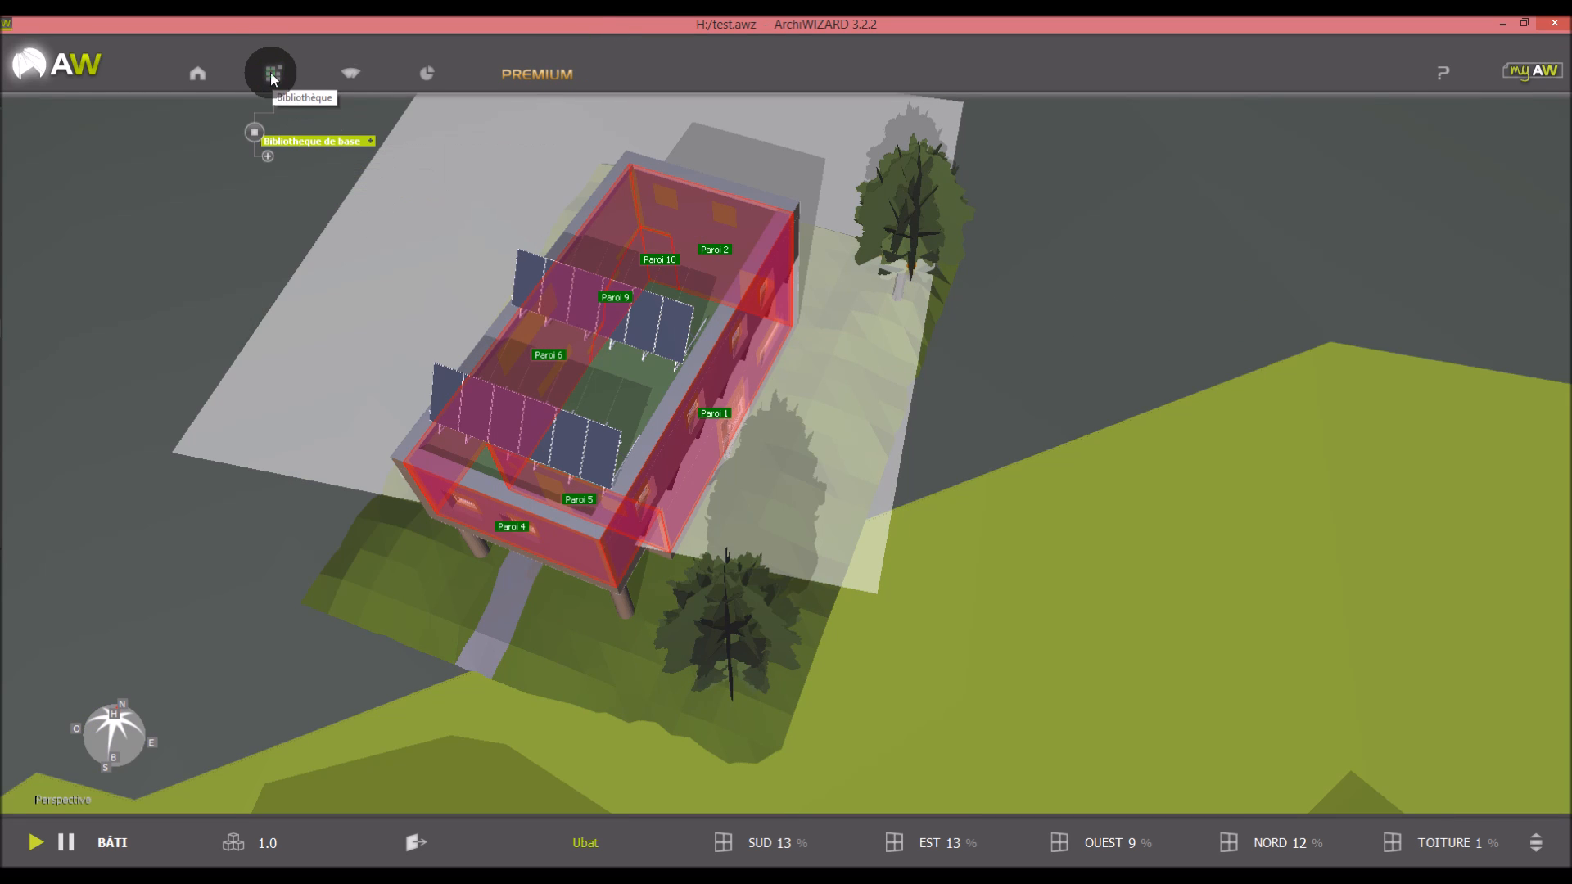
pyautogui.click(373, 142)
pyautogui.click(499, 178)
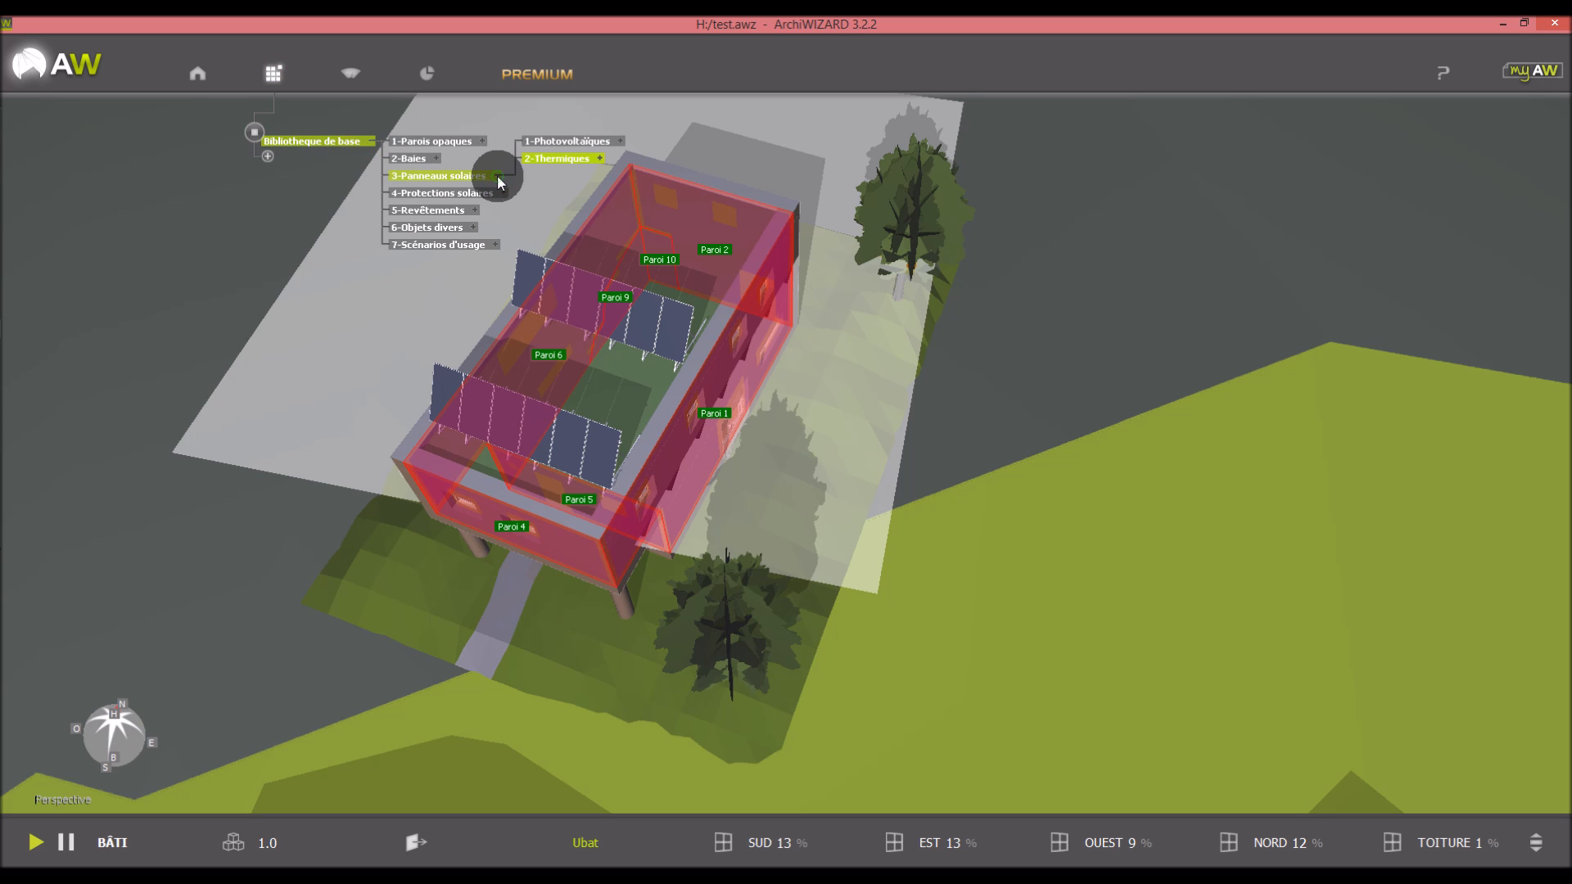
pyautogui.click(619, 140)
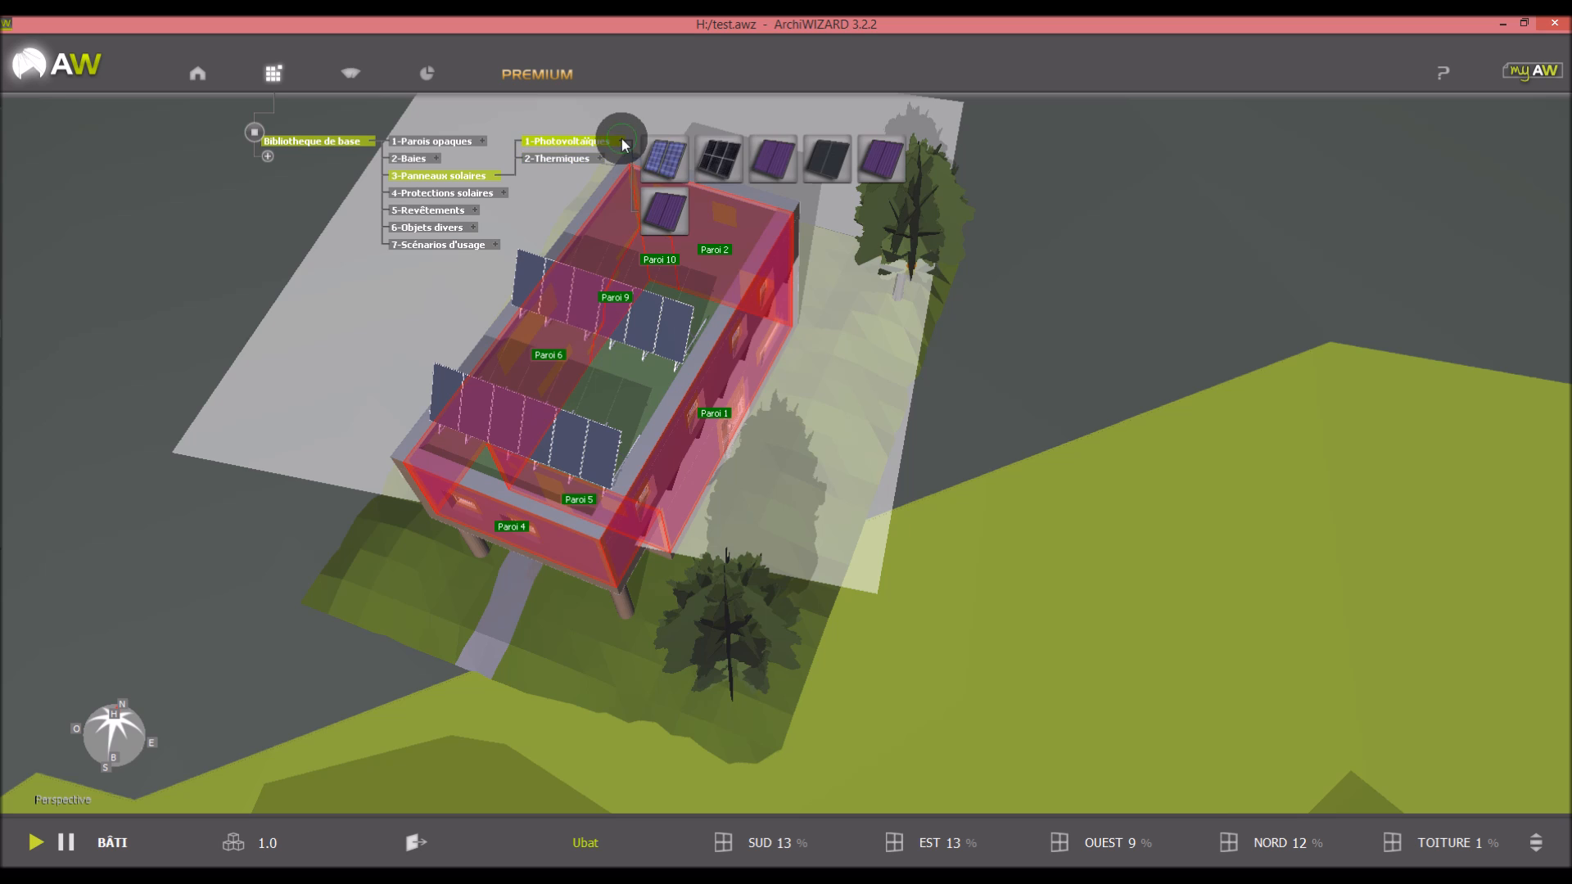
pyautogui.moveTo(685, 161); pyautogui.dragTo(982, 326)
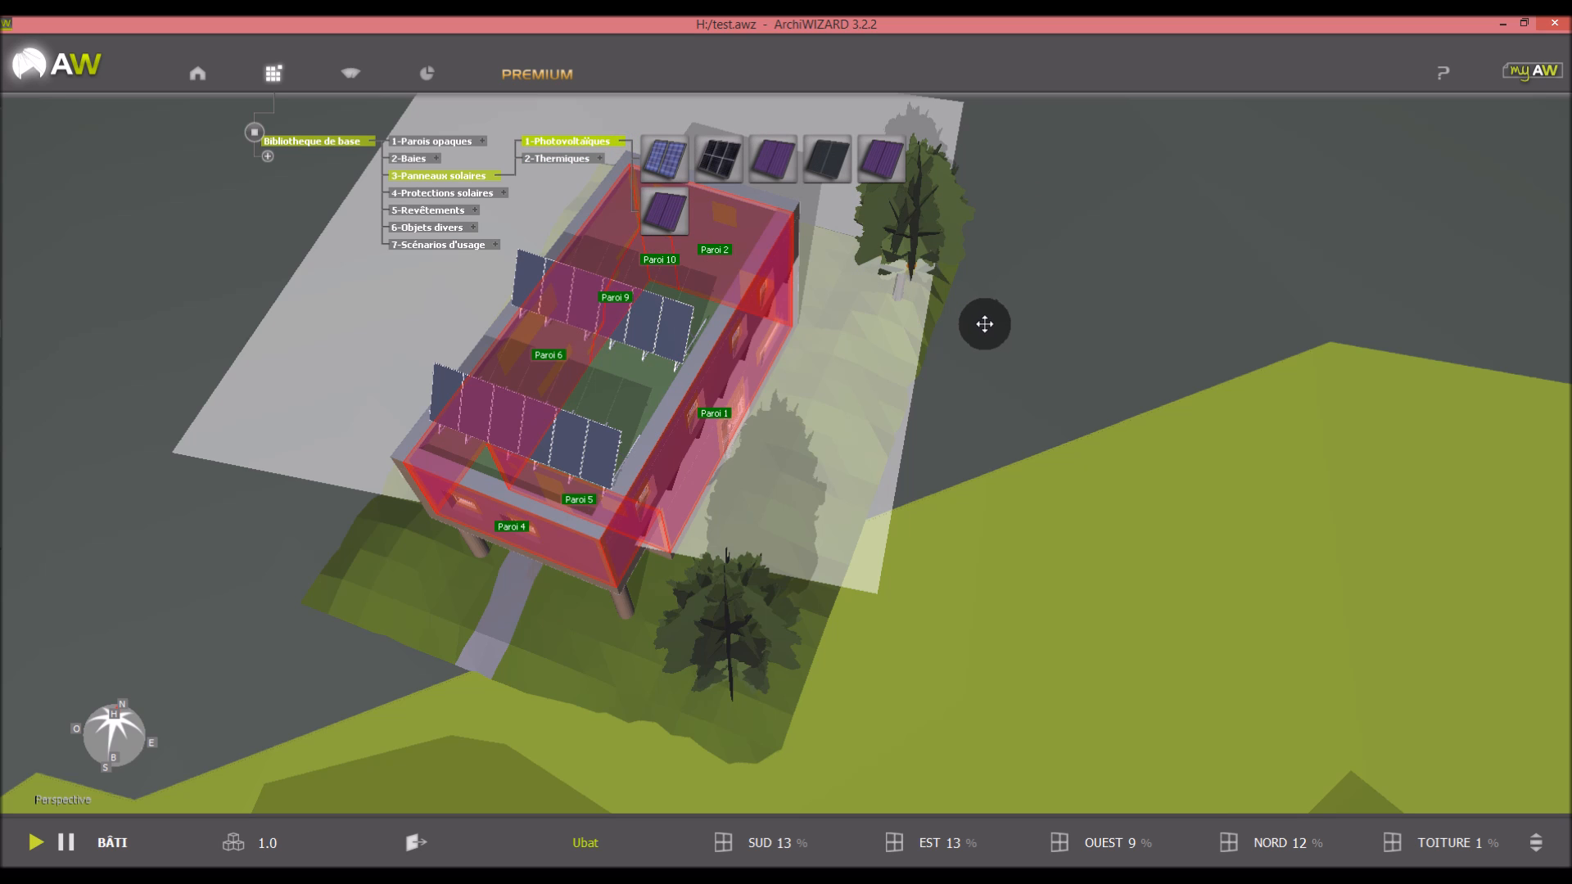
pyautogui.scroll(-5, 1021, 360)
pyautogui.moveTo(1164, 610); pyautogui.dragTo(1125, 517, button='middle')
pyautogui.scroll(-2, 1132, 513)
pyautogui.scroll(1, 1133, 509)
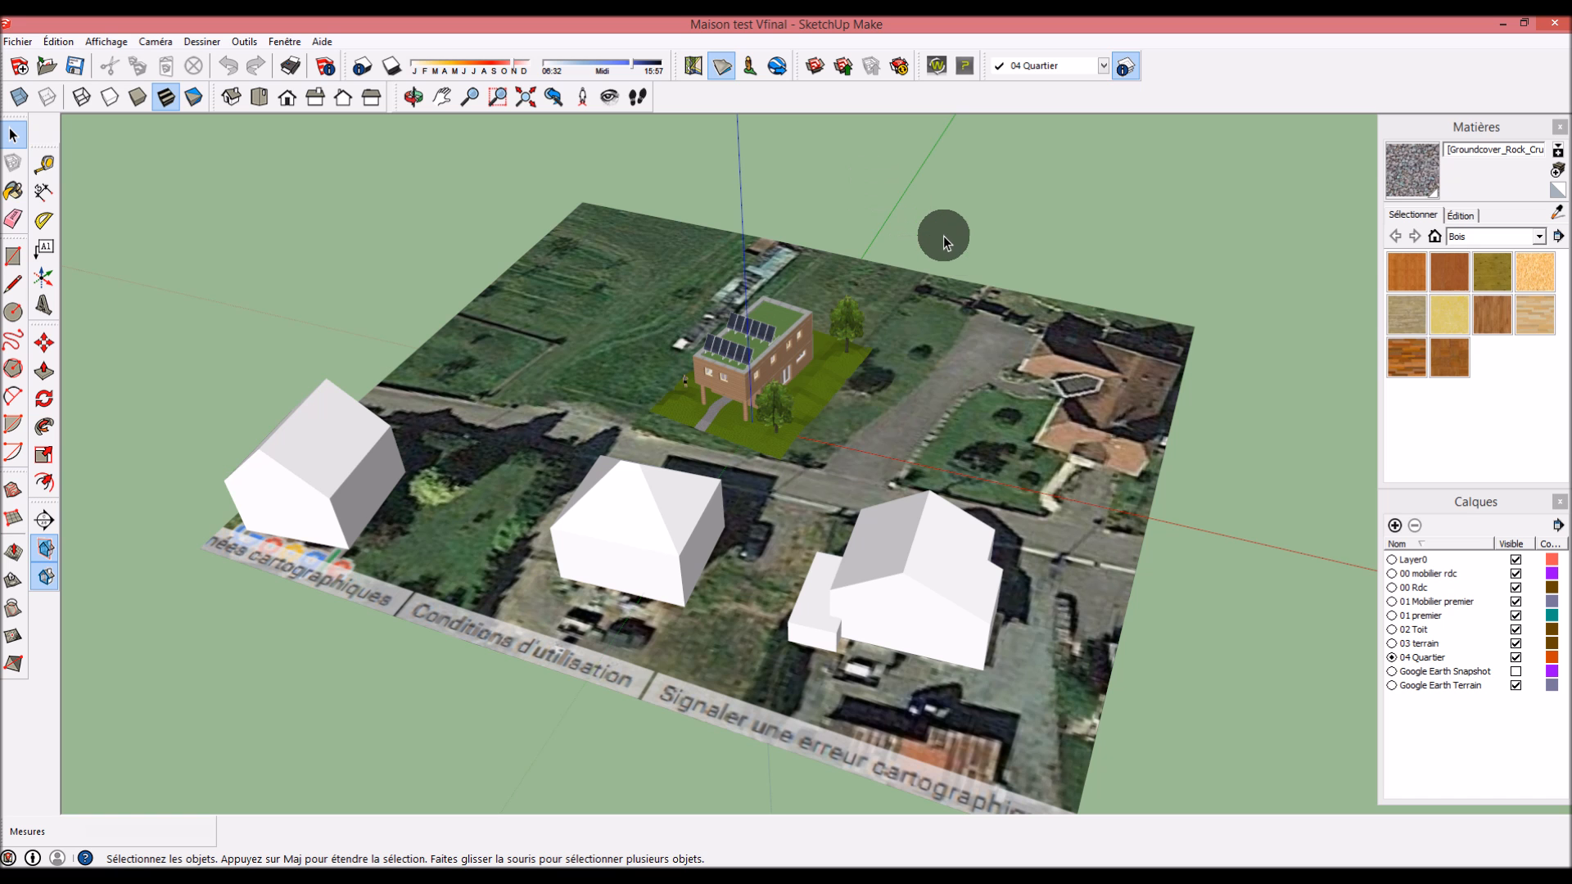
# Switch to SketchUp and examine the house among its neighbouring buildings on the aerial-photo terrain from several angles
pyautogui.moveTo(940, 232); pyautogui.dragTo(993, 190)
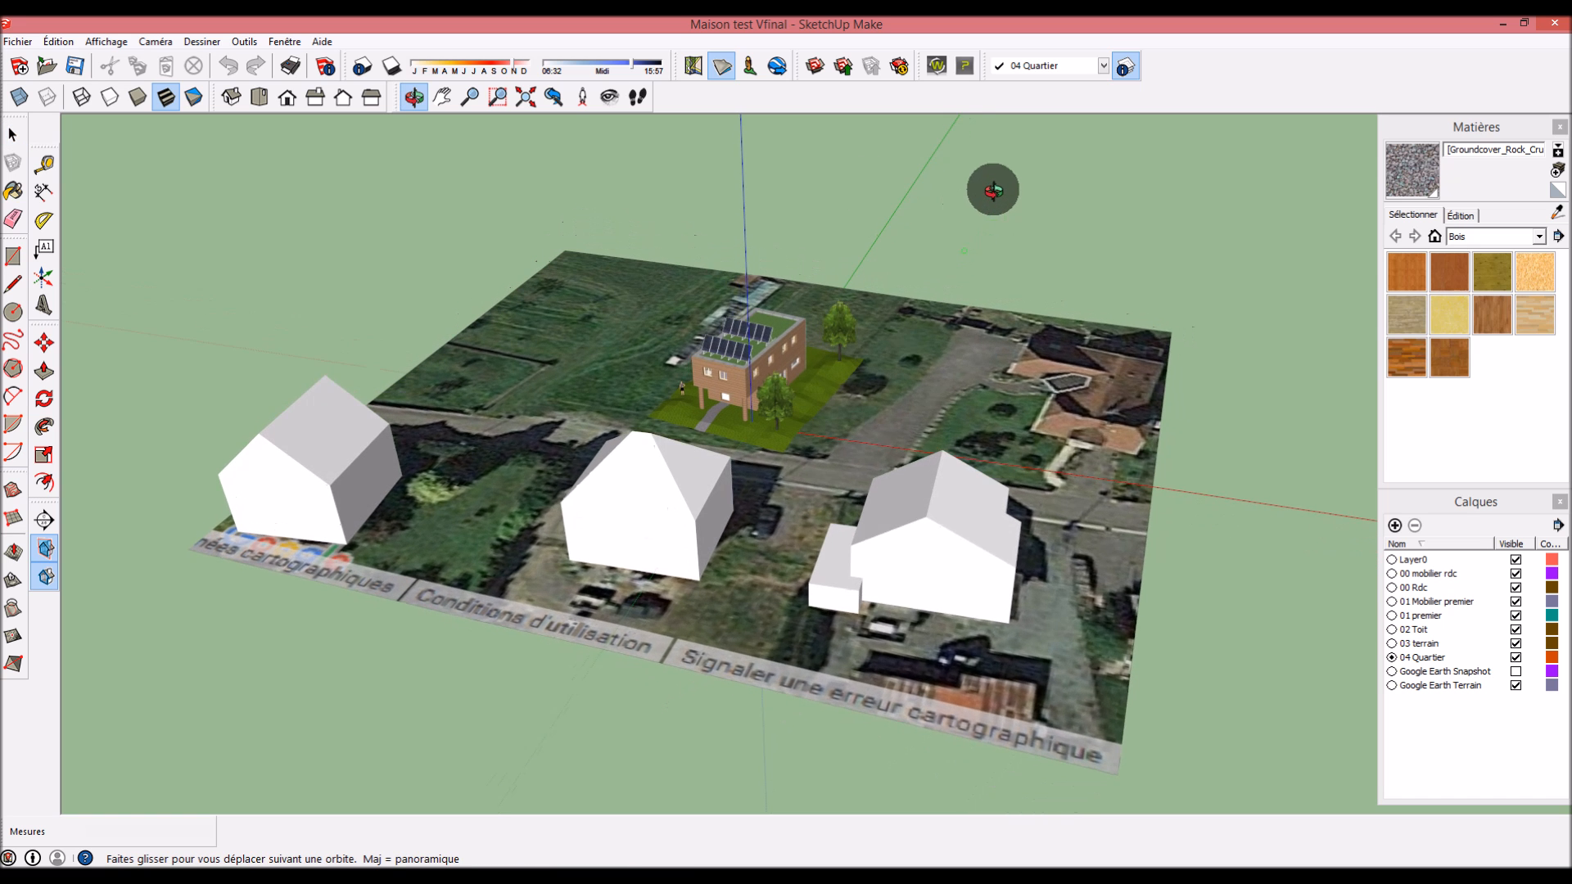
pyautogui.moveTo(993, 190); pyautogui.dragTo(997, 182, button='middle')
pyautogui.scroll(4, 694, 337)
pyautogui.scroll(-4, 692, 334)
pyautogui.moveTo(835, 331); pyautogui.dragTo(823, 400, button='middle')
pyautogui.scroll(5, 539, 389)
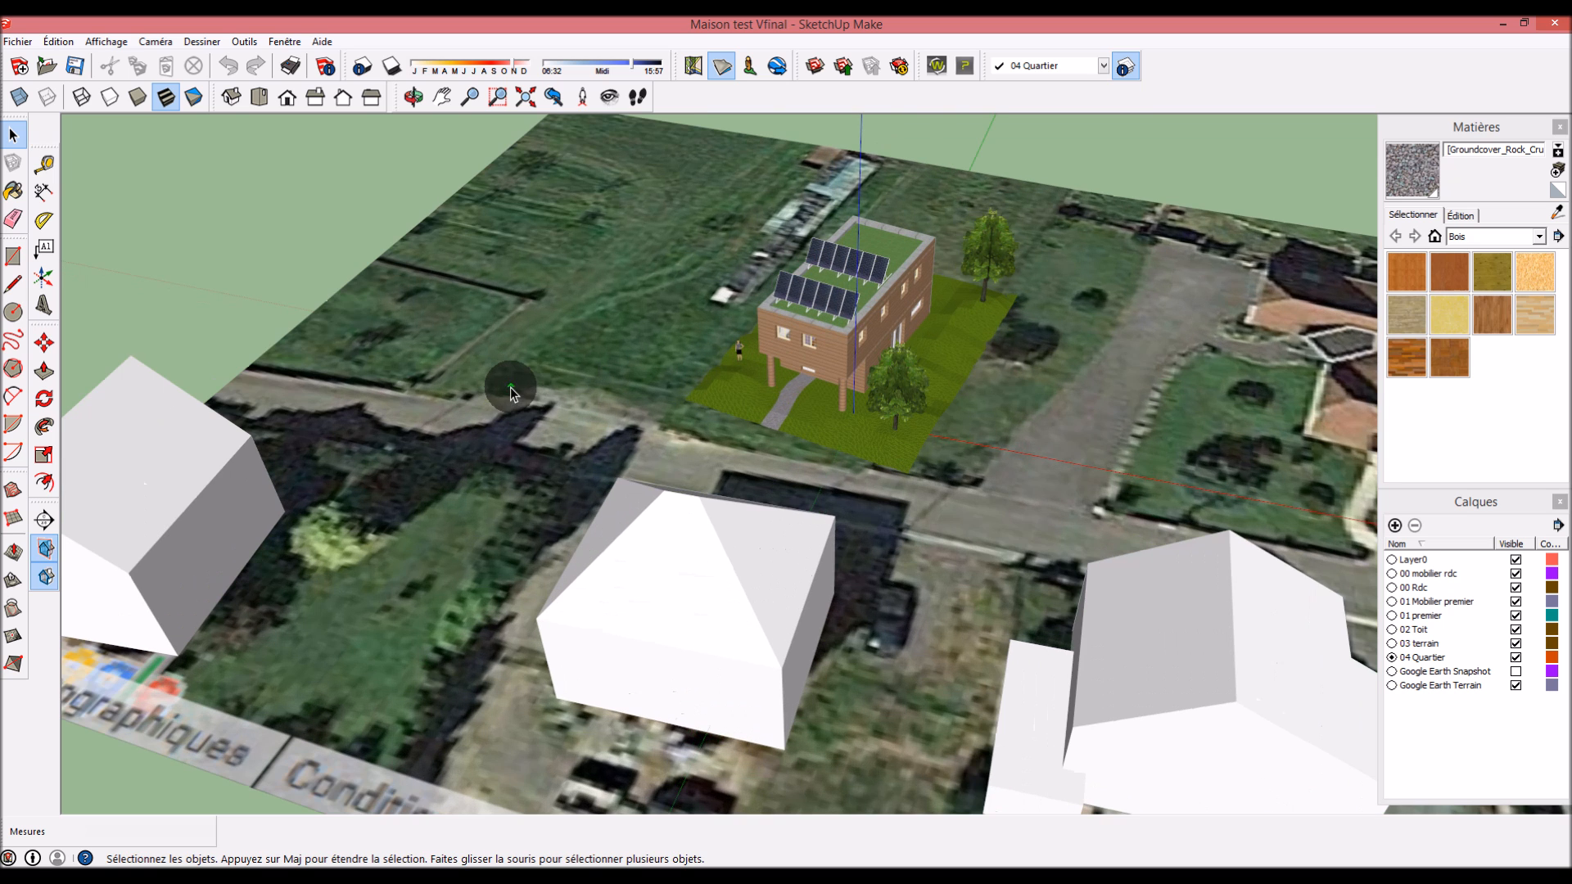
pyautogui.scroll(-5, 524, 385)
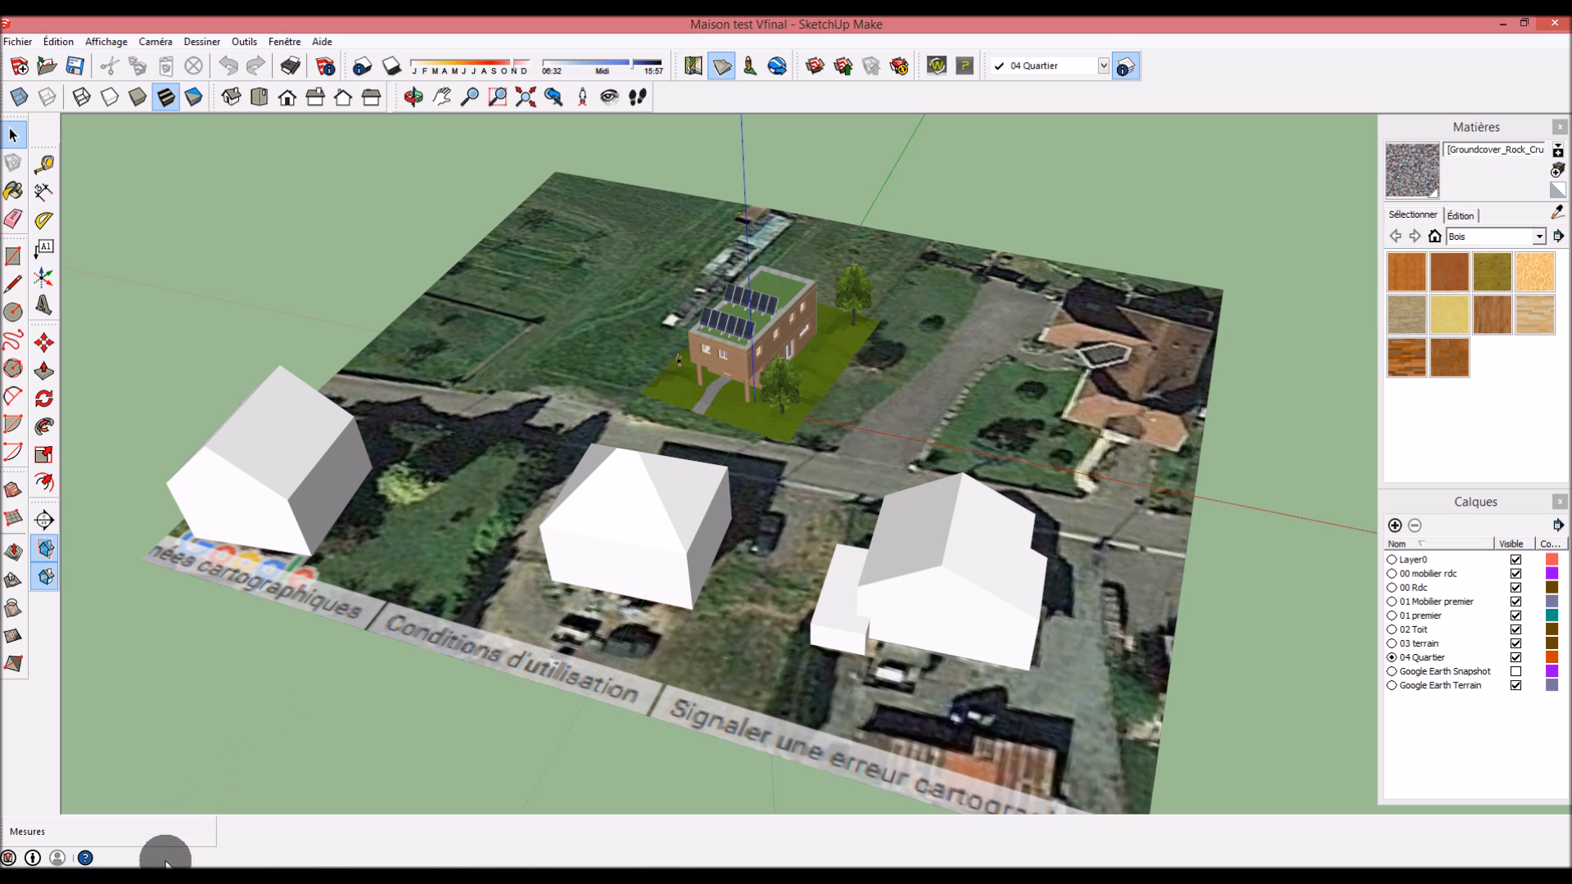
# Open the SketchUp model "Erreur 50cm" from the Archiwizard tutorial's Sketchup folder and dismiss the welcome window
pyautogui.click(122, 881)
pyautogui.doubleClick(826, 219)
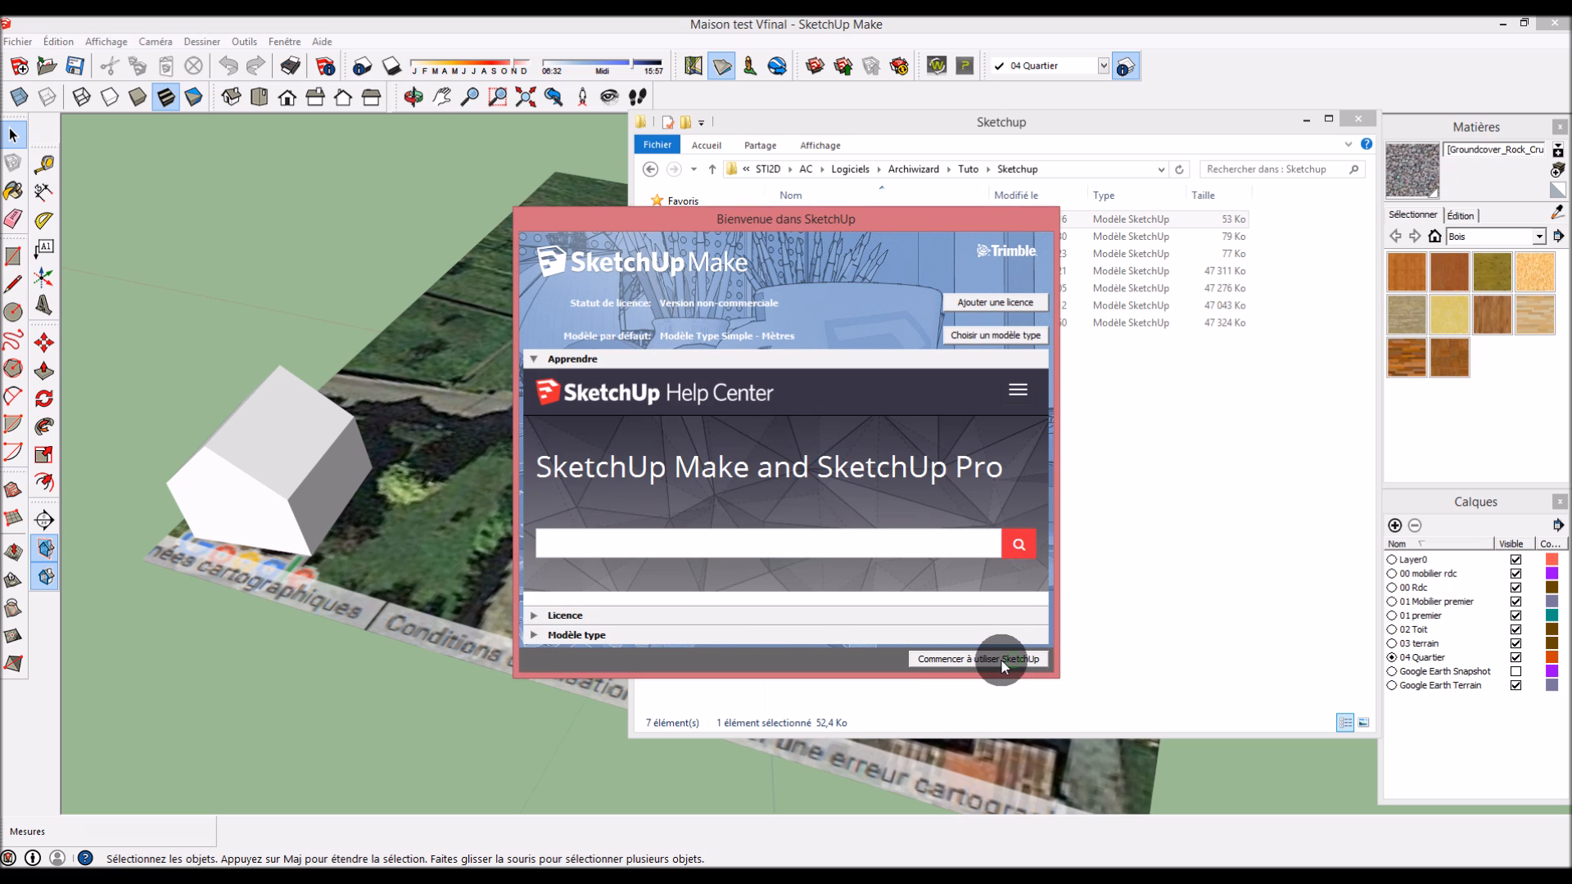
pyautogui.click(1000, 660)
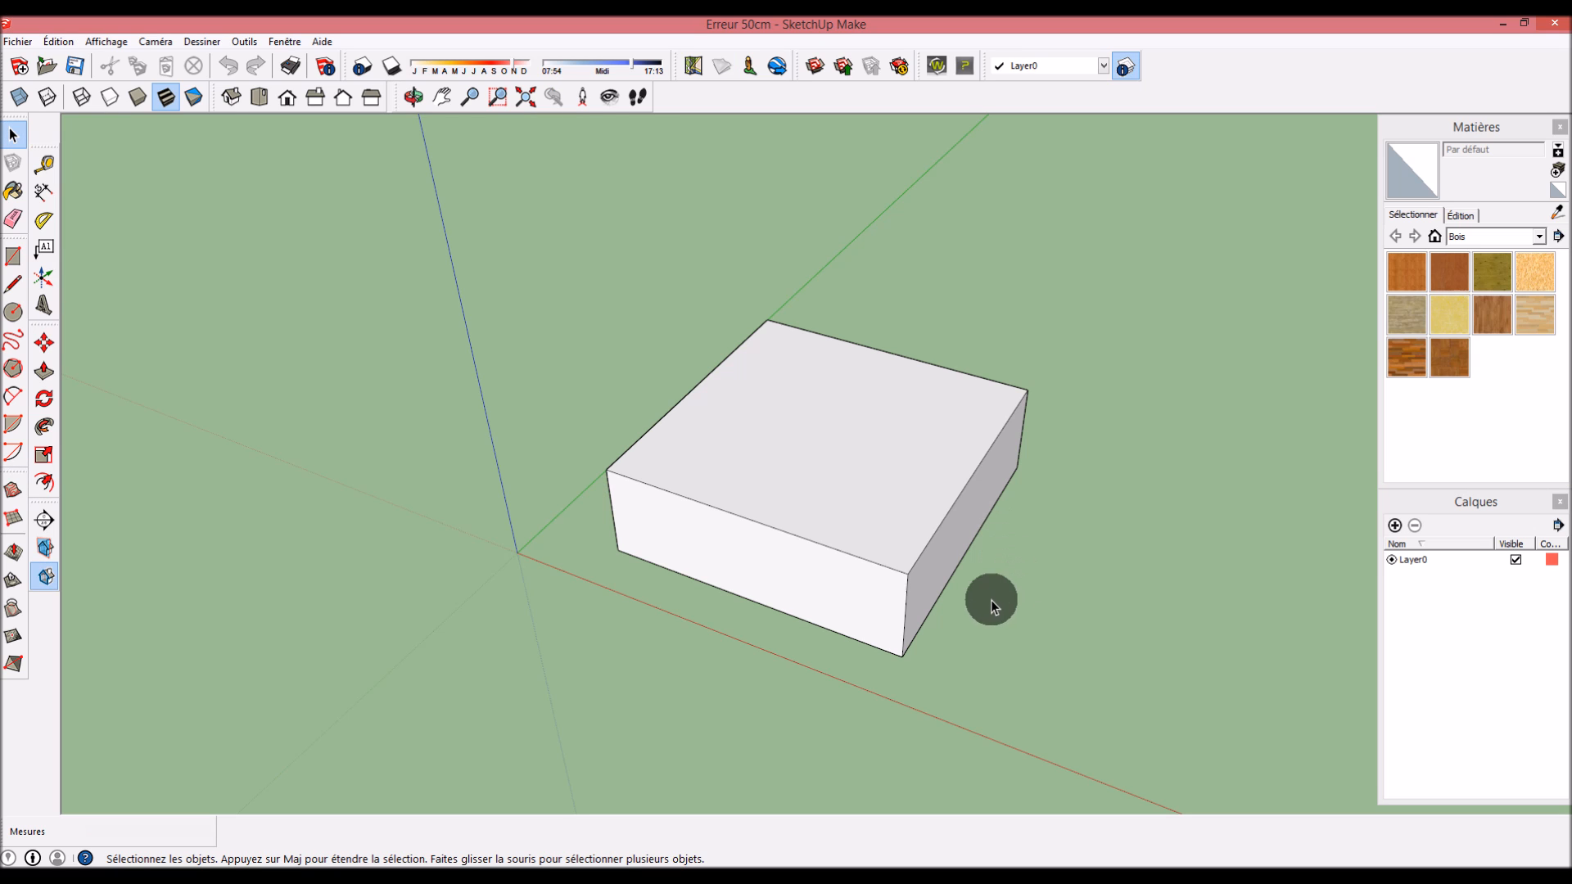
pyautogui.moveTo(991, 601)
pyautogui.mouseDown(button='middle')
pyautogui.moveTo(877, 449)
pyautogui.moveTo(821, 199)
pyautogui.moveTo(982, 624)
pyautogui.mouseUp(button='middle')
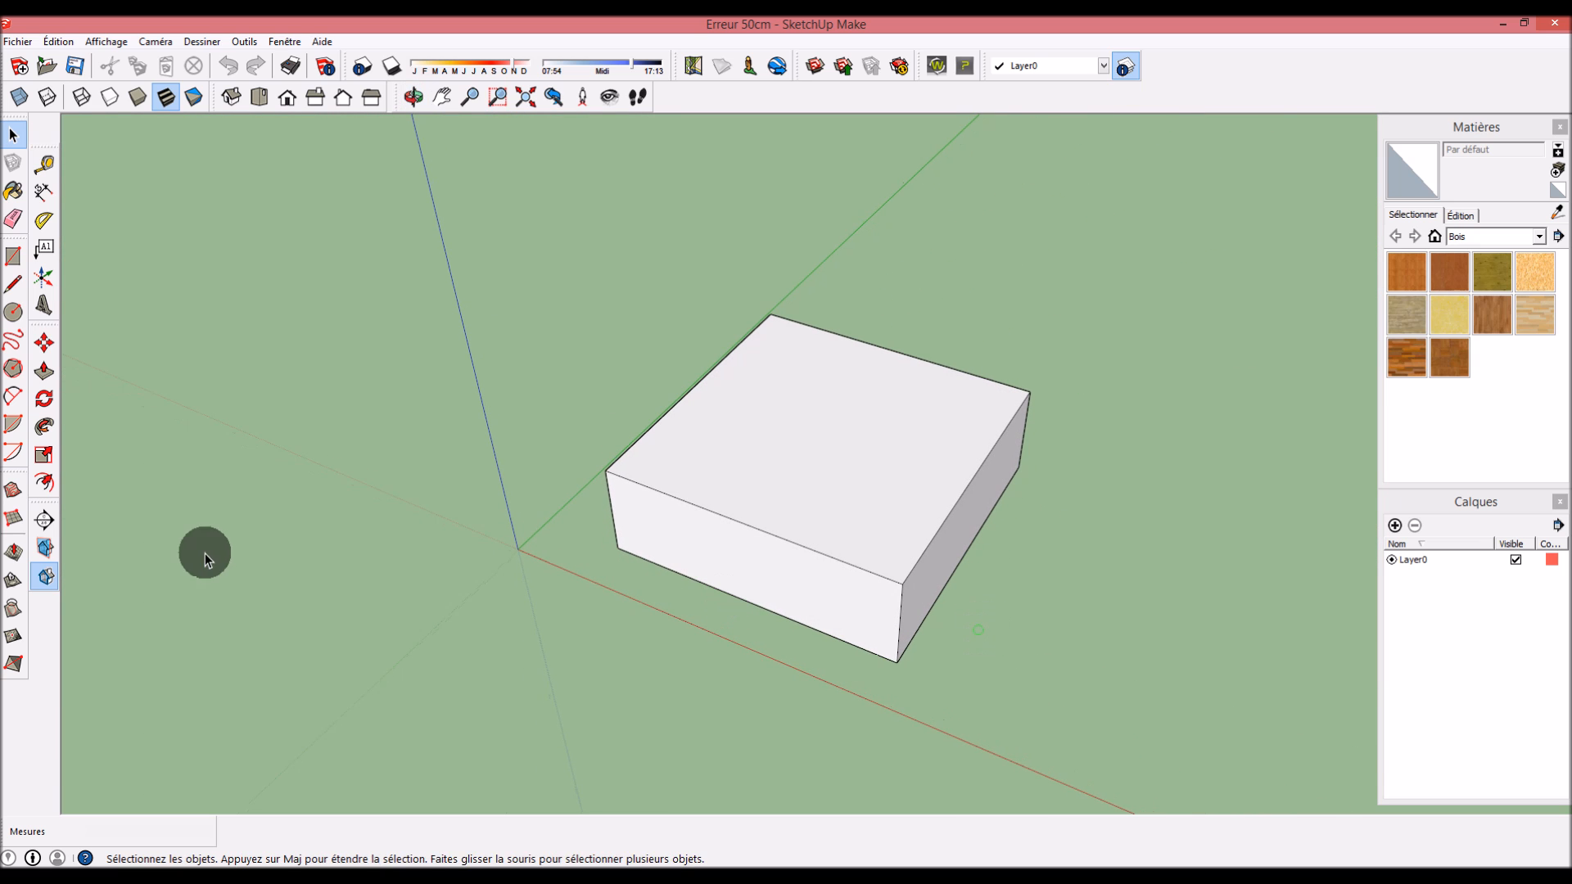
# Cut the box open with a horizontal section plane through its upper part and view the rooms inside
pyautogui.click(45, 520)
pyautogui.click(877, 503)
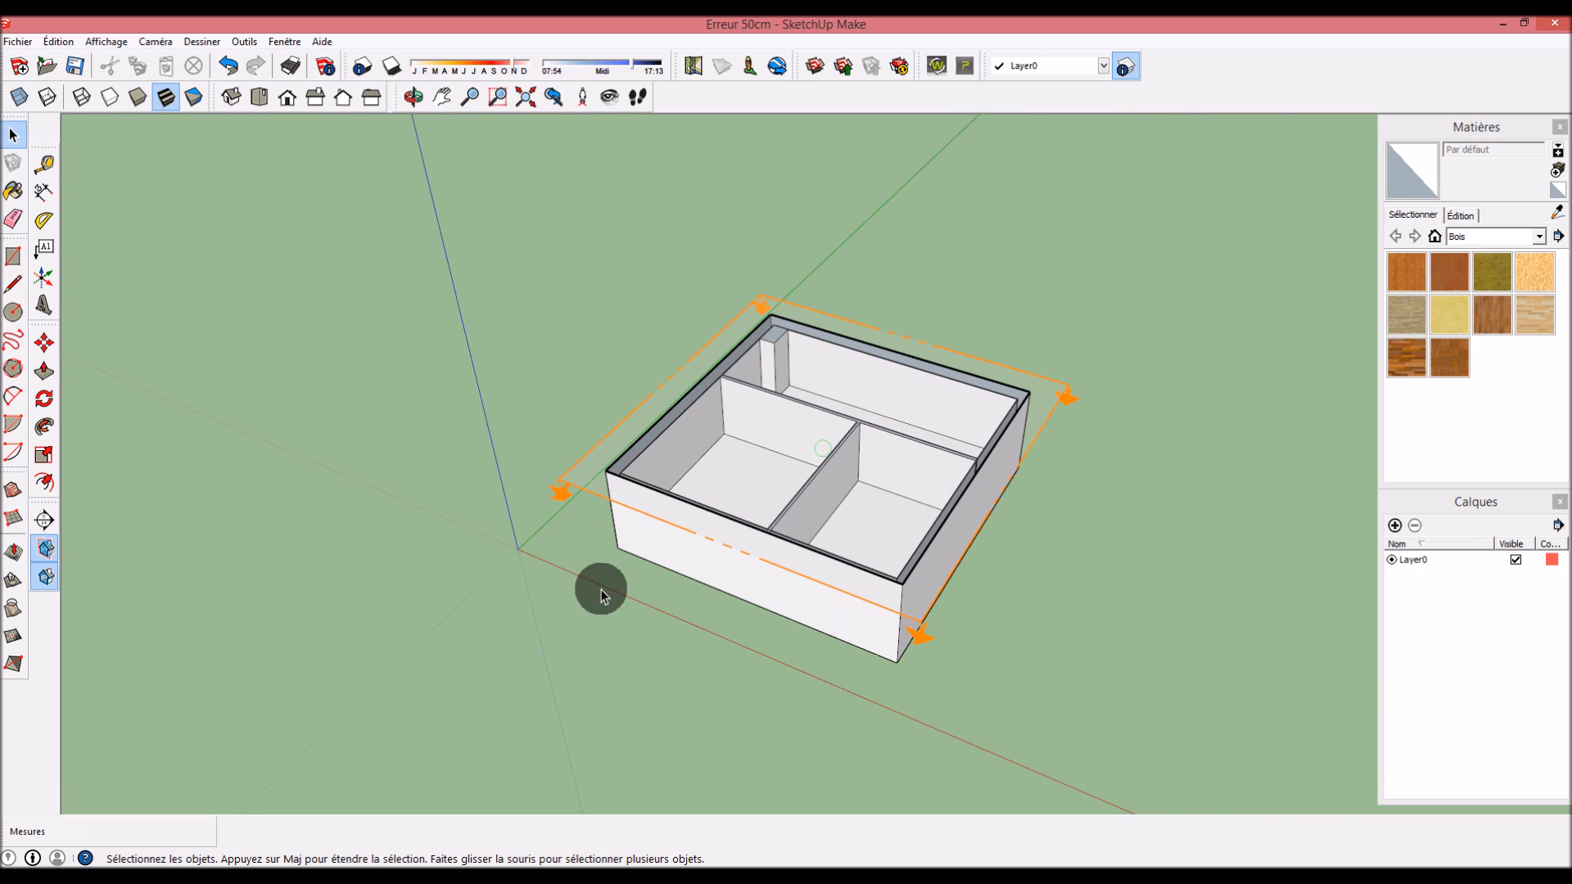
pyautogui.moveTo(509, 547); pyautogui.dragTo(783, 523, button='middle')
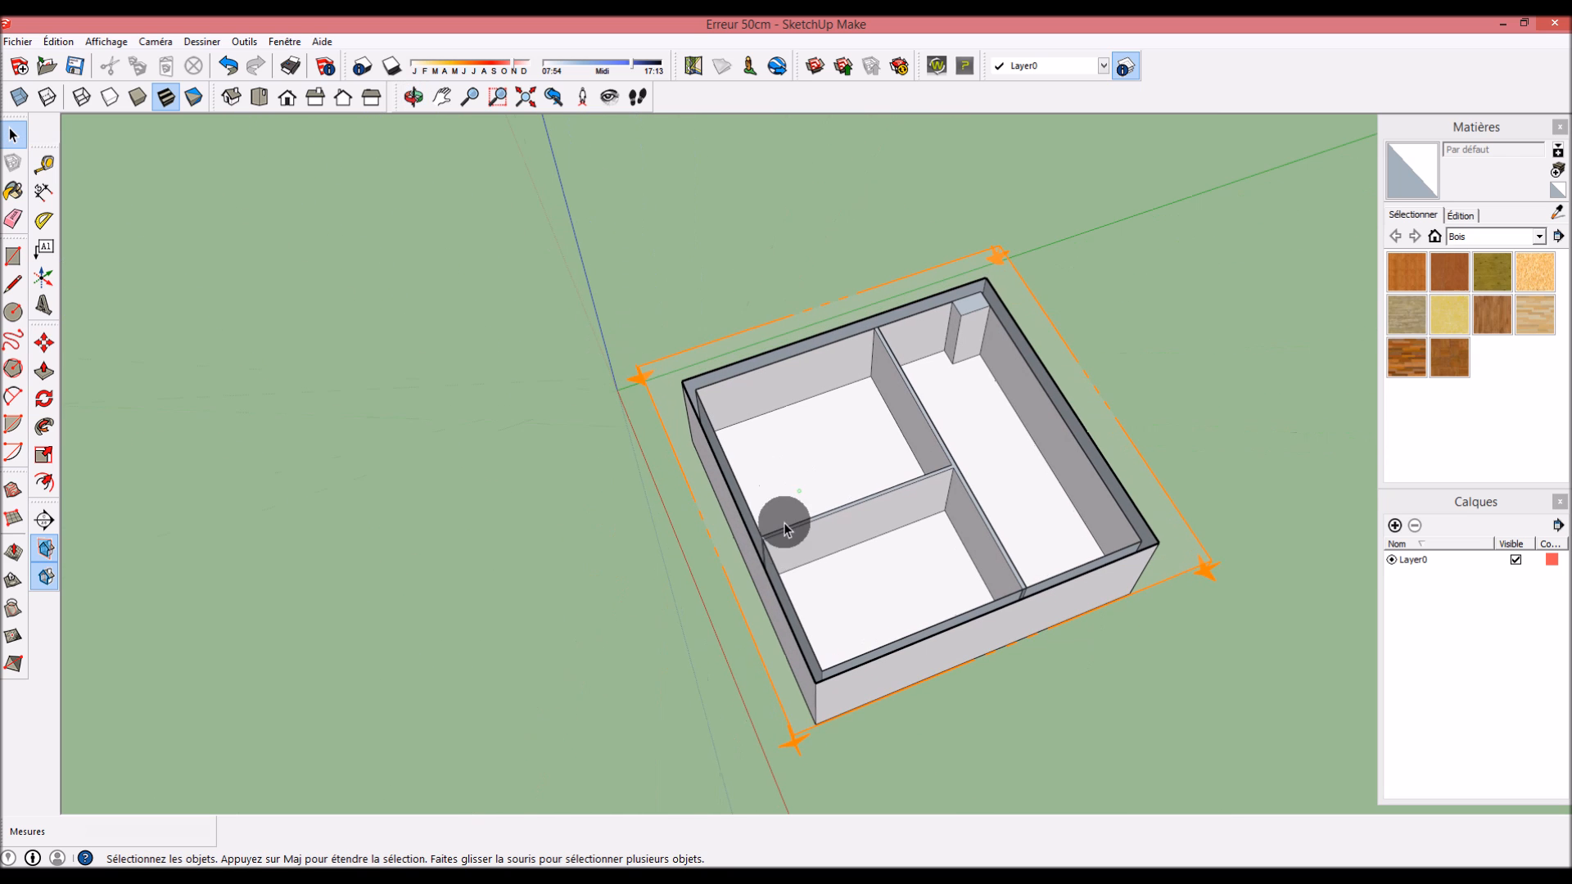
pyautogui.moveTo(671, 536); pyautogui.dragTo(413, 383, button='middle')
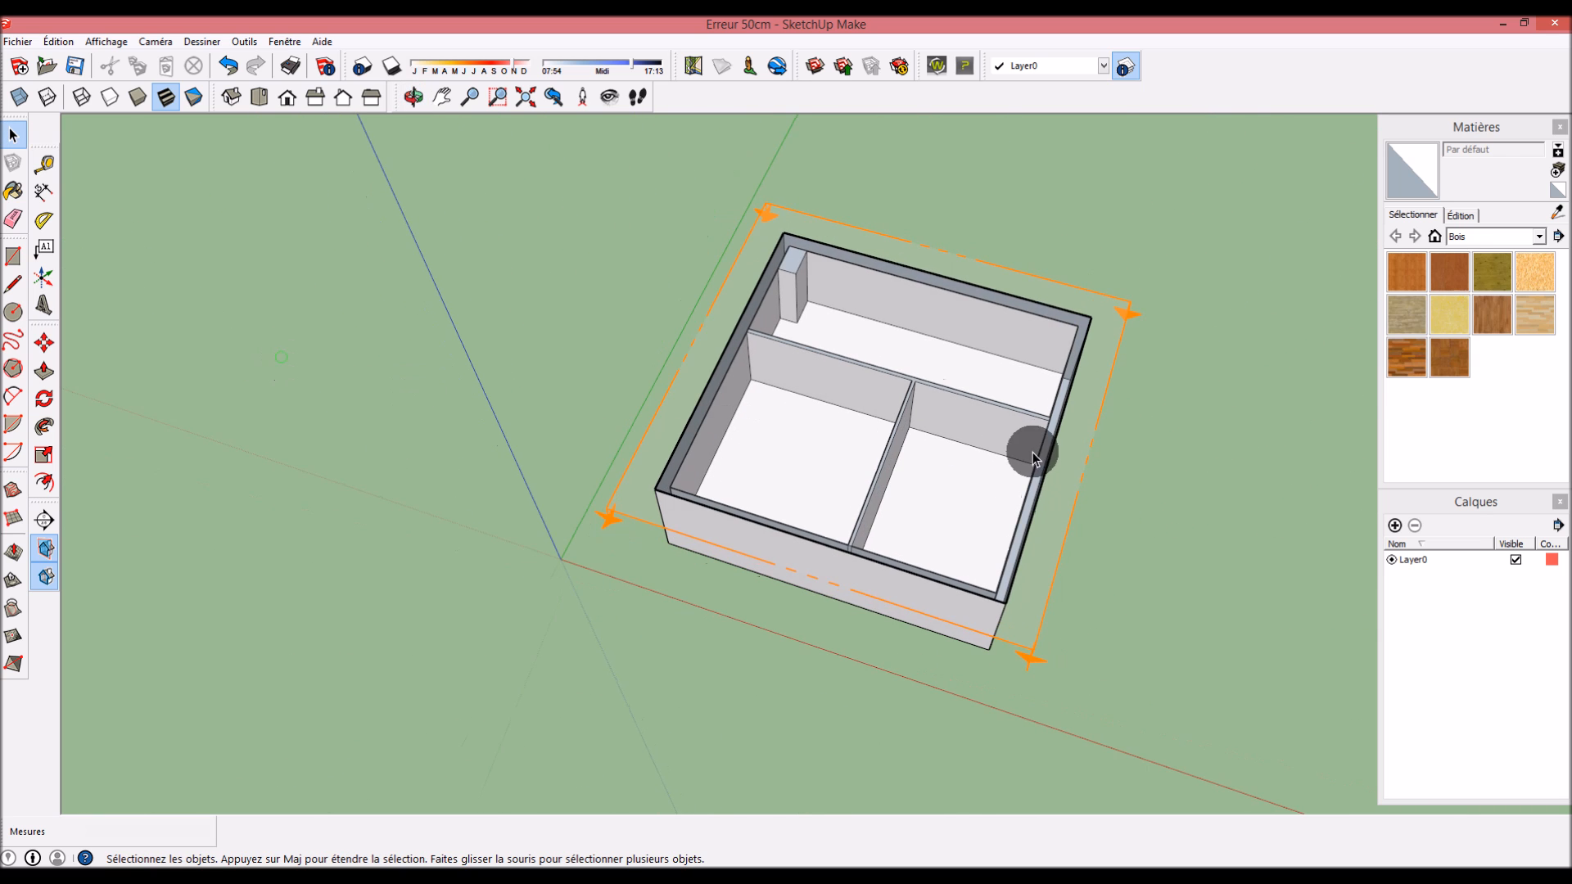
# Examine the small pillar in the room's corner and the wall junctions around it up close
pyautogui.scroll(5, 977, 479)
pyautogui.scroll(-3, 748, 278)
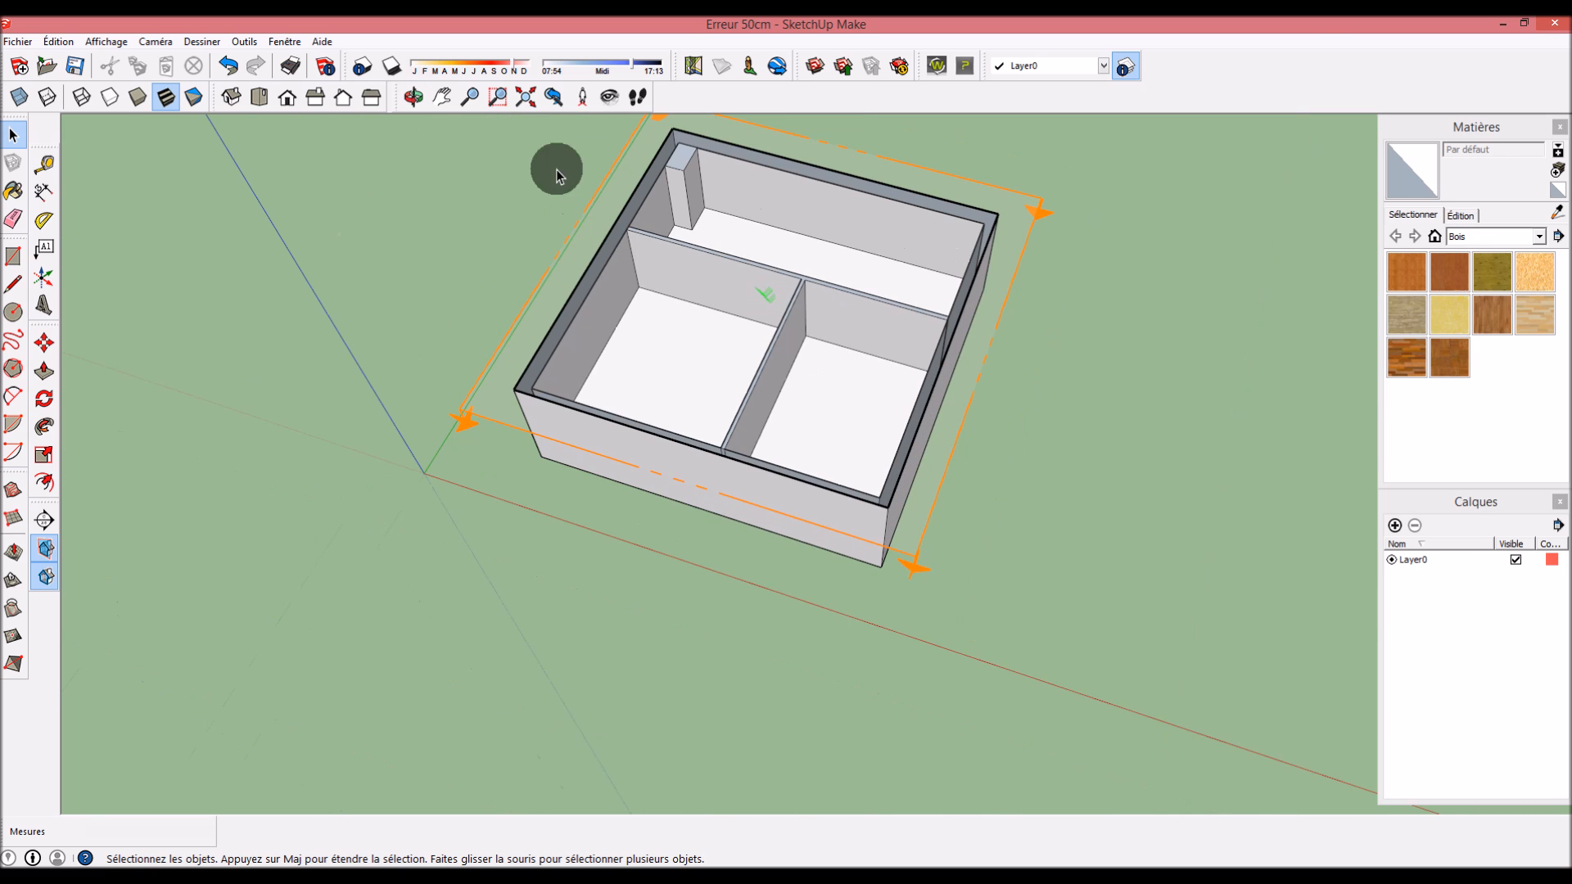
pyautogui.scroll(7, 586, 130)
pyautogui.moveTo(591, 257); pyautogui.dragTo(675, 365, button='middle')
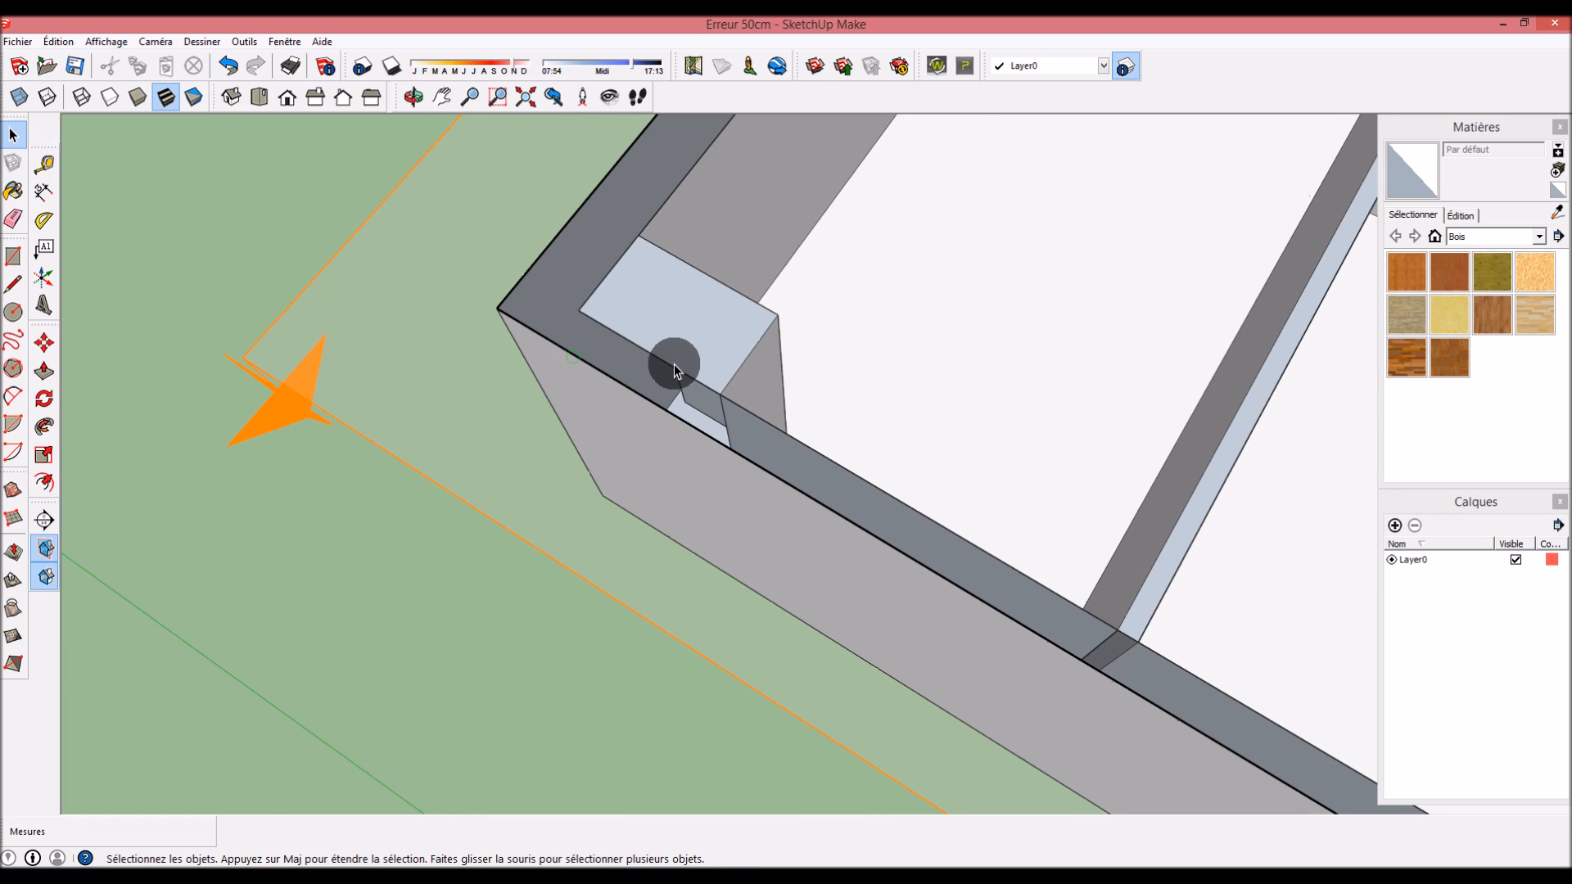
pyautogui.scroll(-4, 690, 447)
pyautogui.moveTo(911, 419); pyautogui.dragTo(612, 456, button='middle')
pyautogui.scroll(-5, 478, 288)
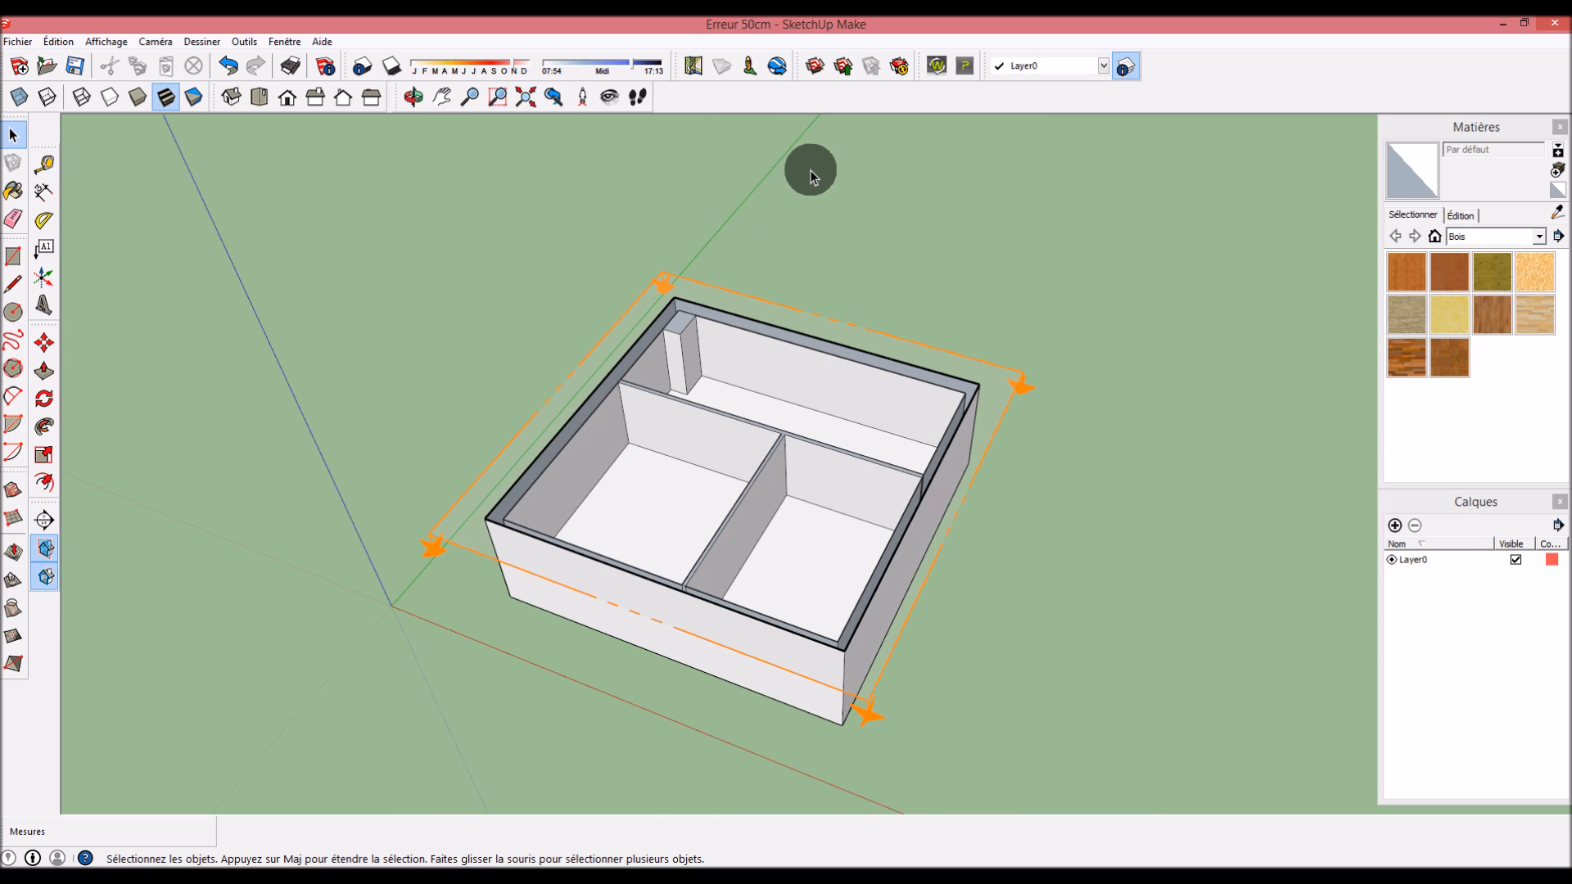
# Synchronise the model with ArchiWIZARD and save it on the H: drive, replacing the existing test.awz
pyautogui.click(933, 67)
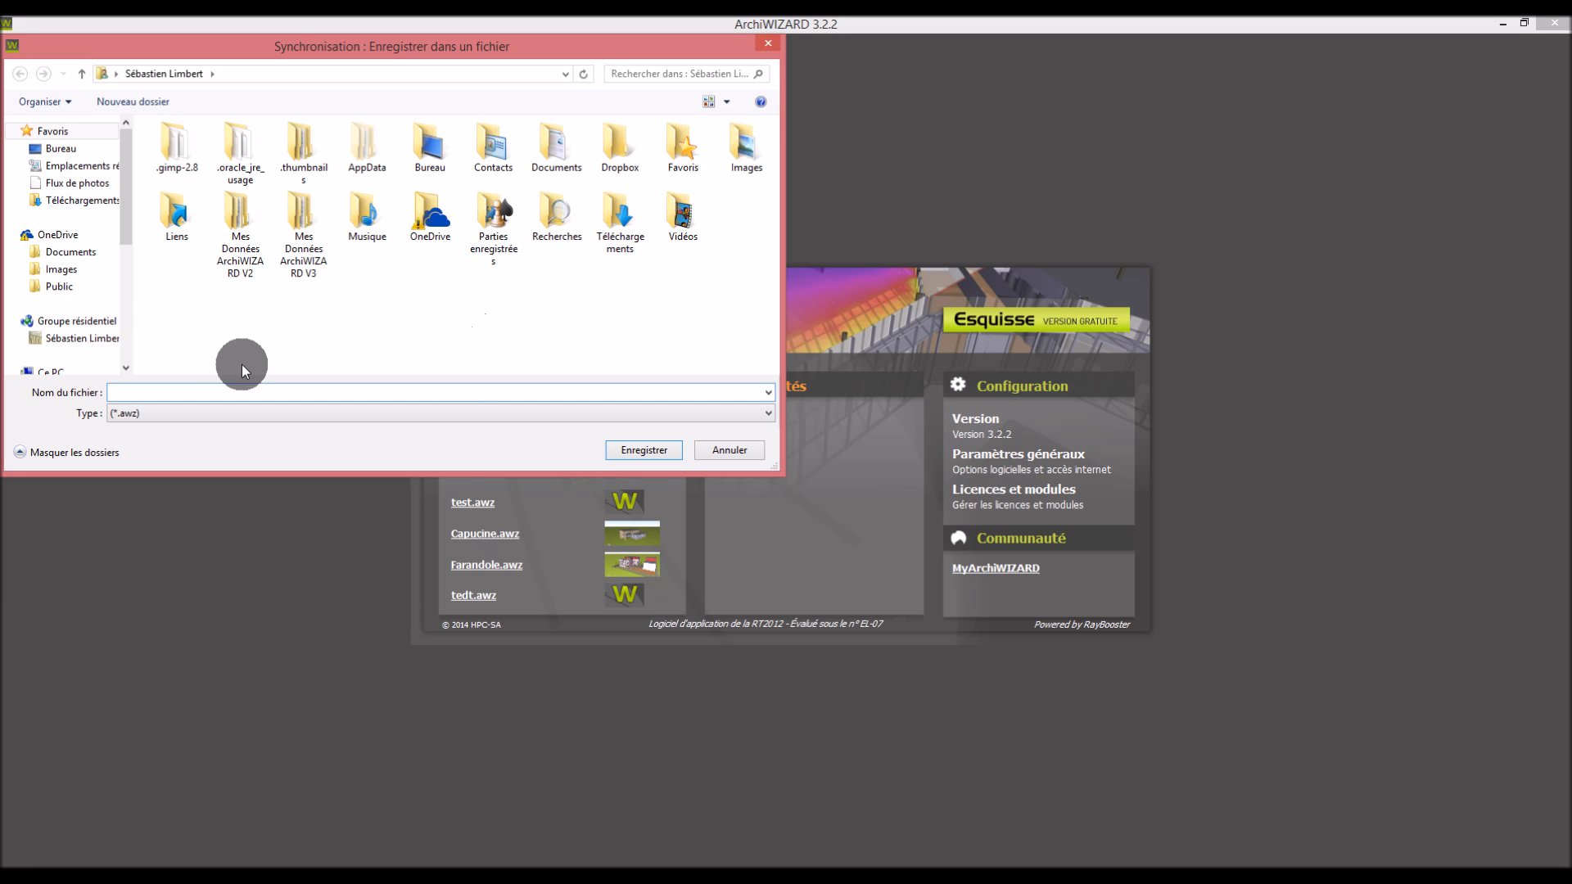
pyautogui.moveTo(123, 239); pyautogui.dragTo(125, 350)
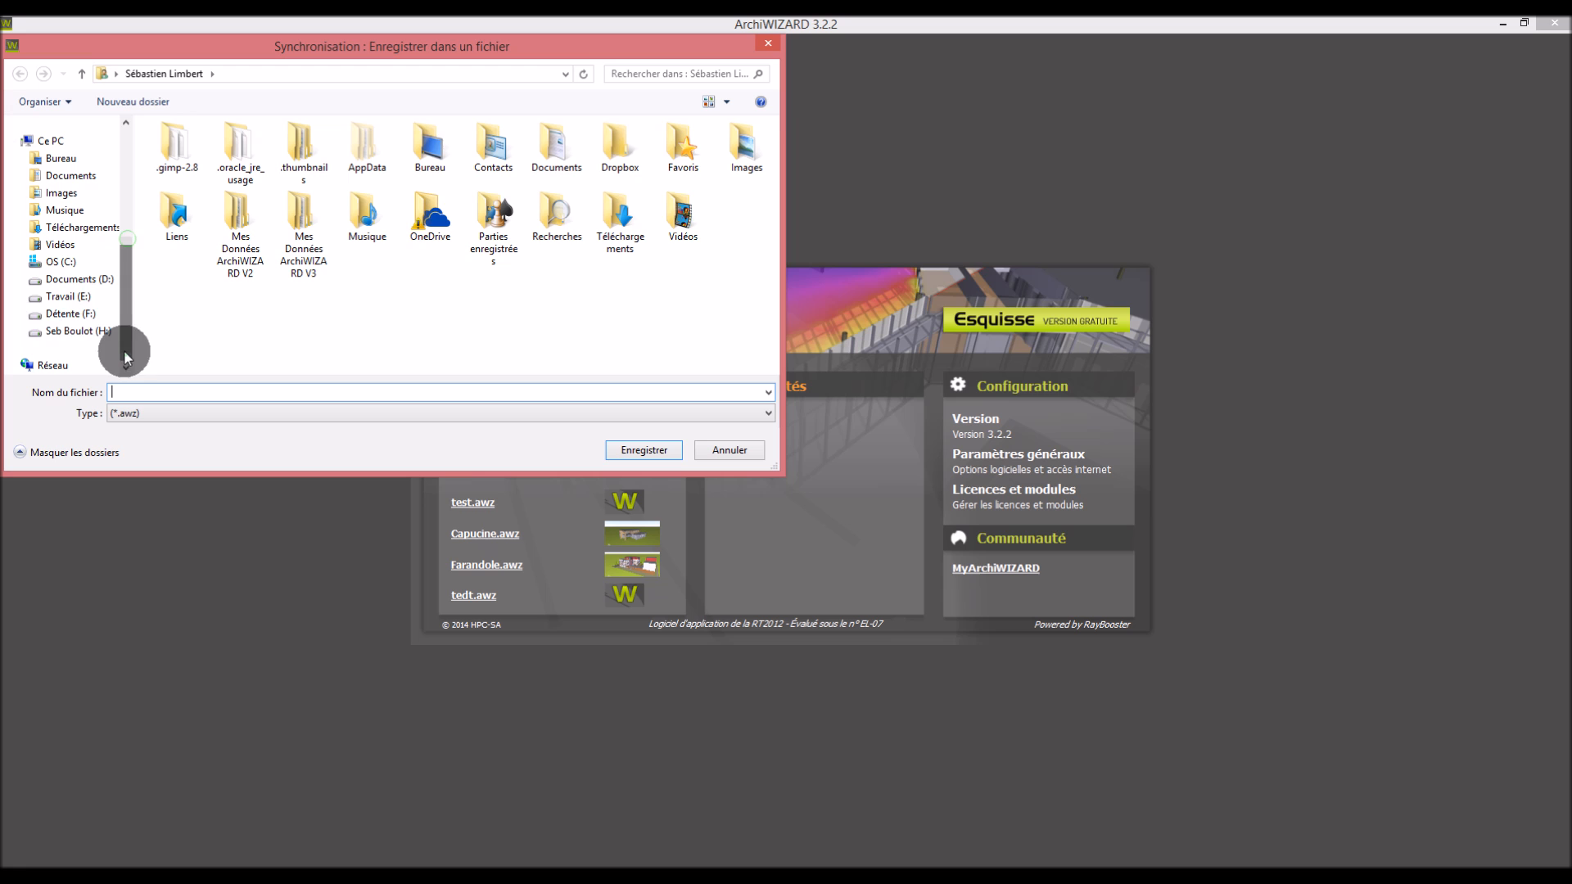
pyautogui.click(82, 331)
pyautogui.doubleClick(168, 303)
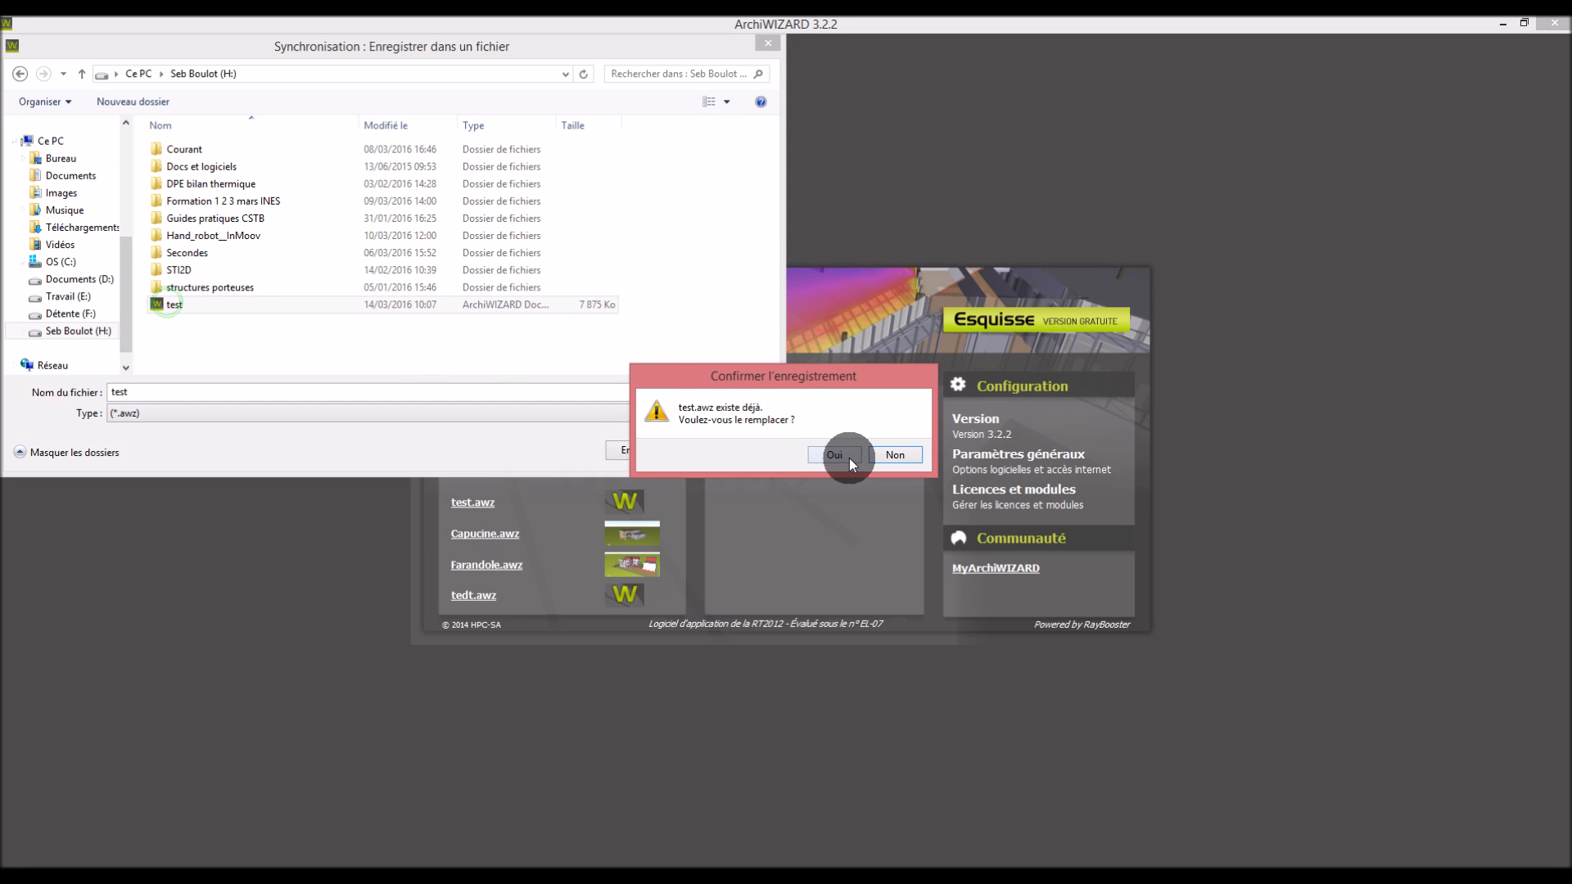
pyautogui.click(834, 455)
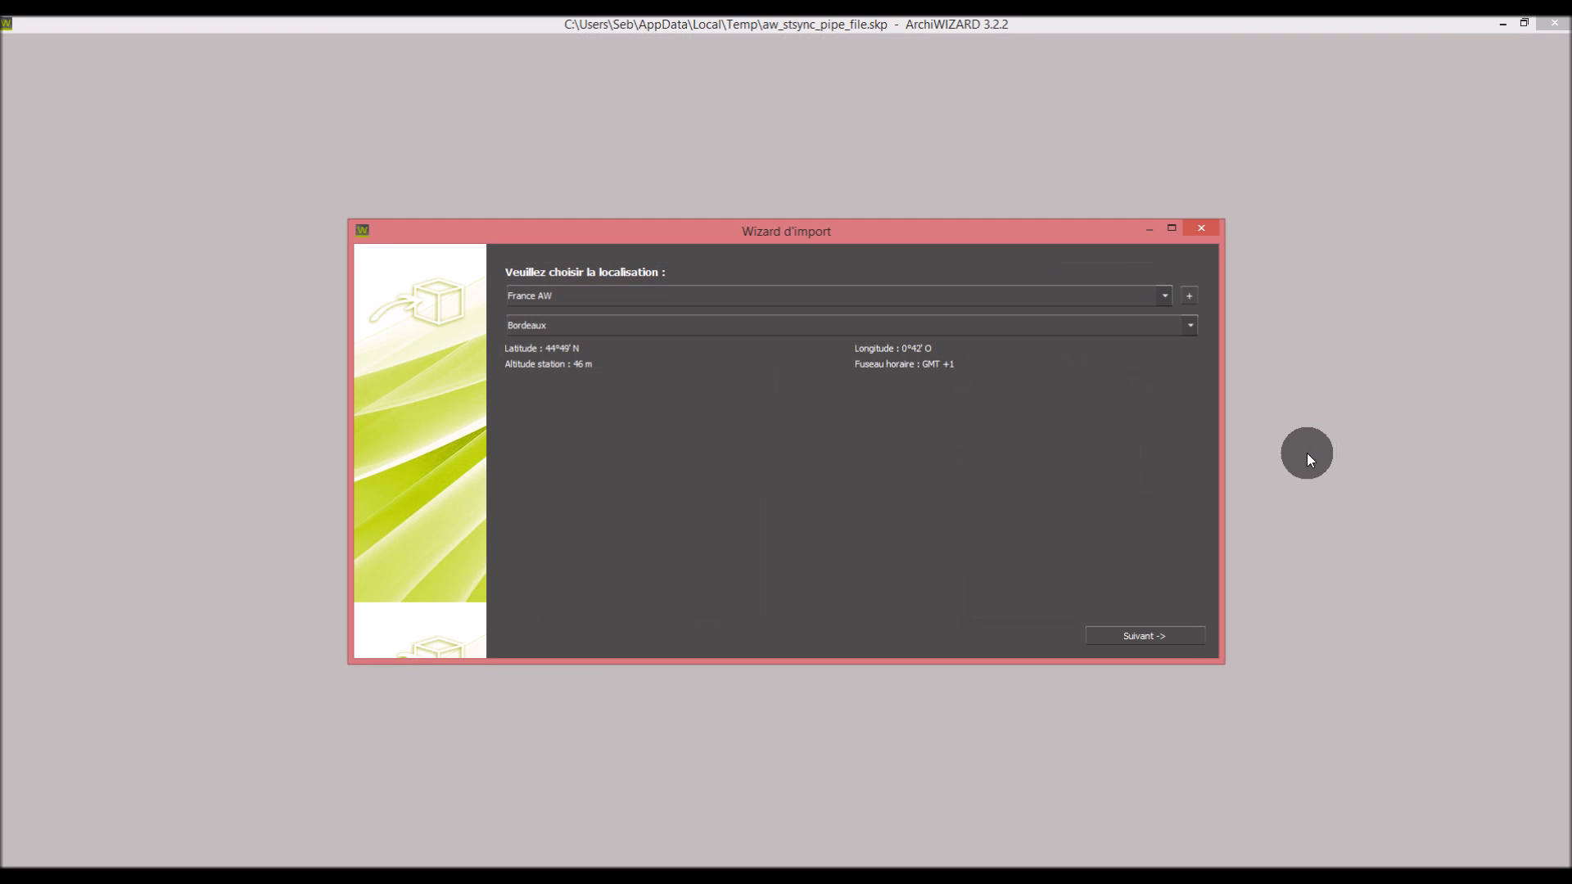
# Choose the project's city from the France AW locations and accept the Maison individuelle configuration in the import wizard
pyautogui.click(1013, 334)
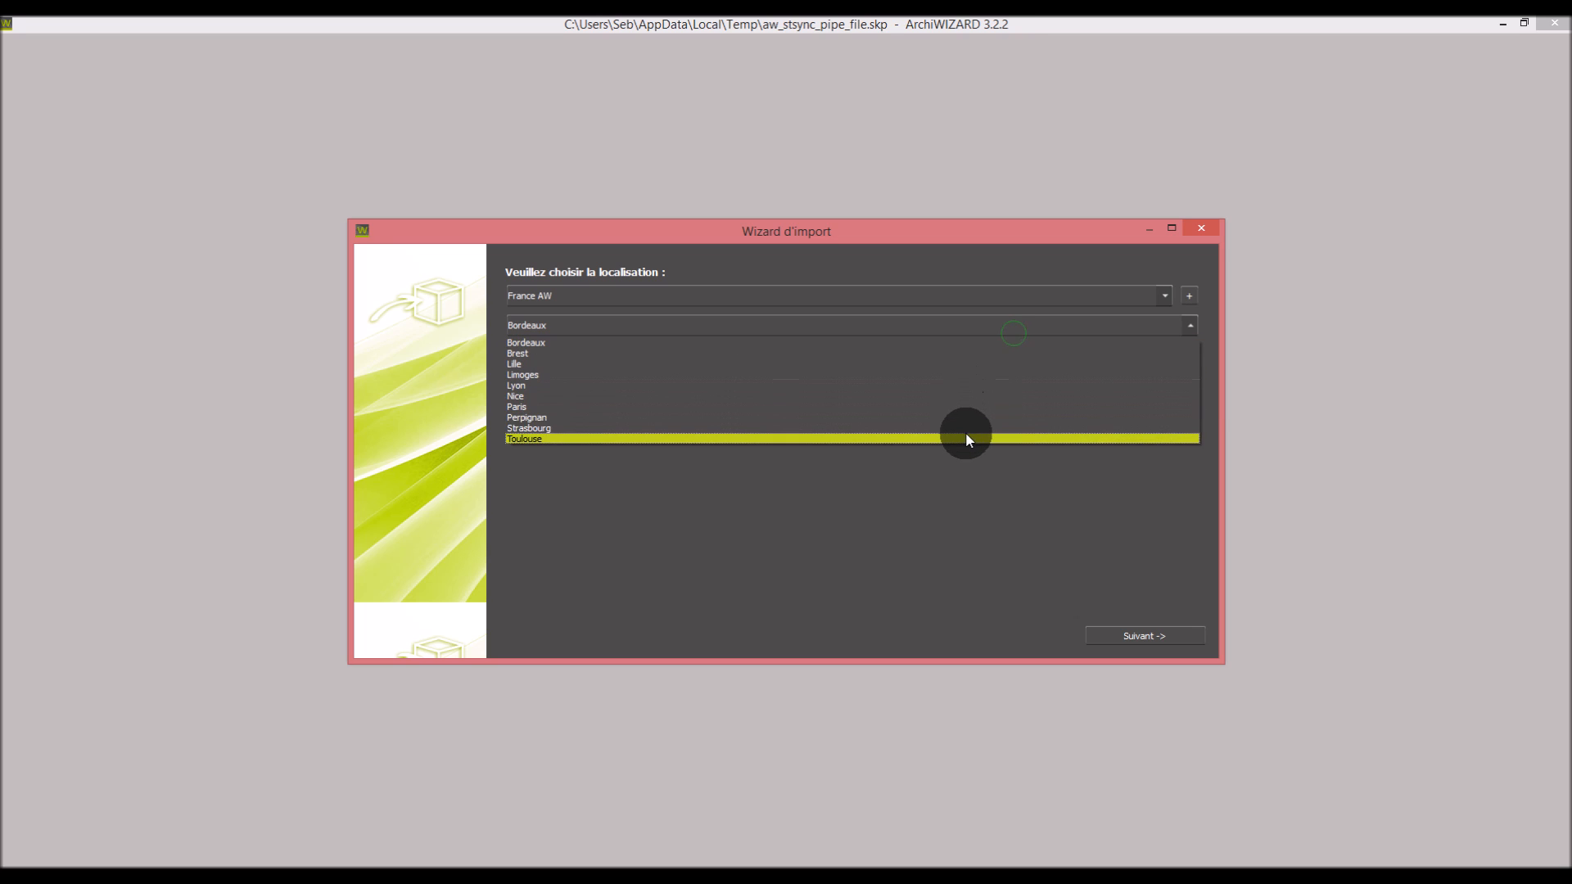
pyautogui.click(966, 429)
pyautogui.click(1149, 632)
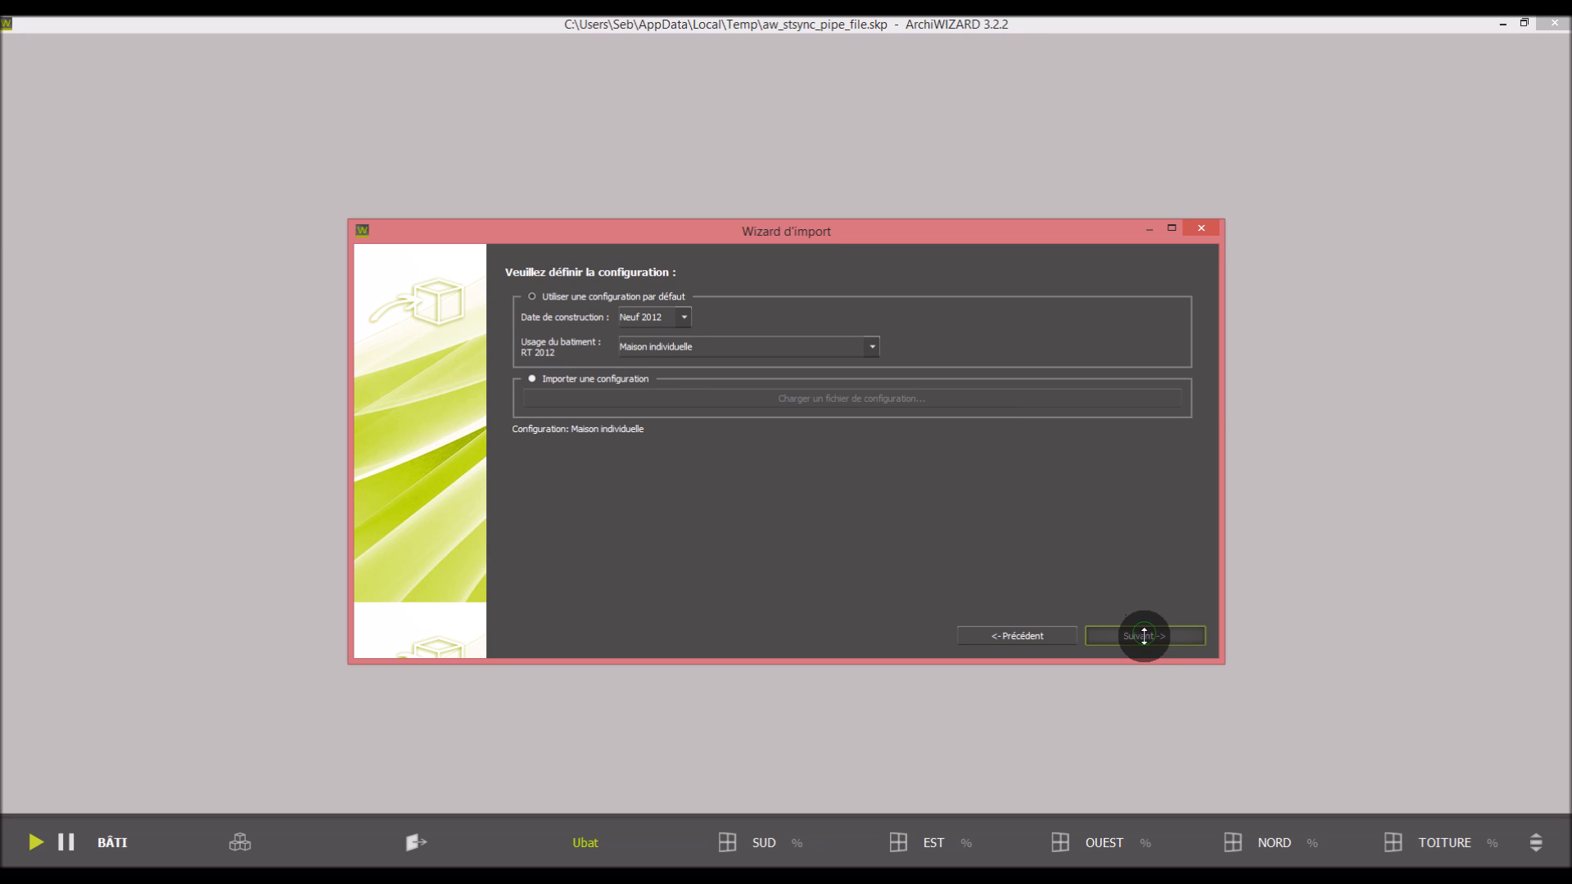
pyautogui.click(1144, 636)
# Check the Default element's category in the thermal model preview and complete the import
pyautogui.click(631, 362)
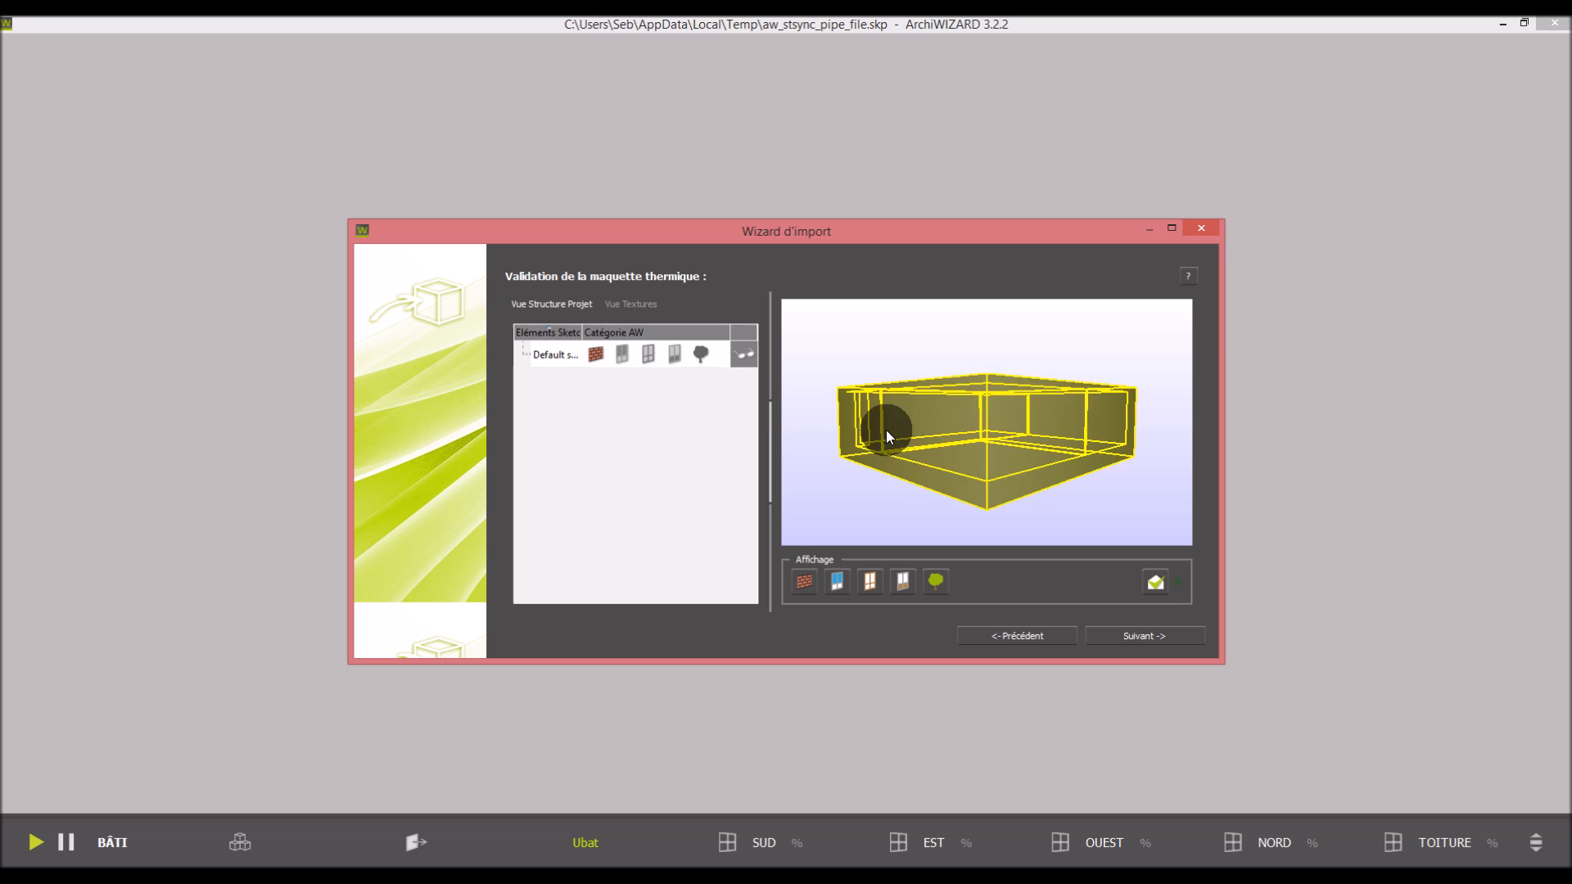
pyautogui.click(996, 531)
pyautogui.click(1128, 637)
pyautogui.click(1137, 636)
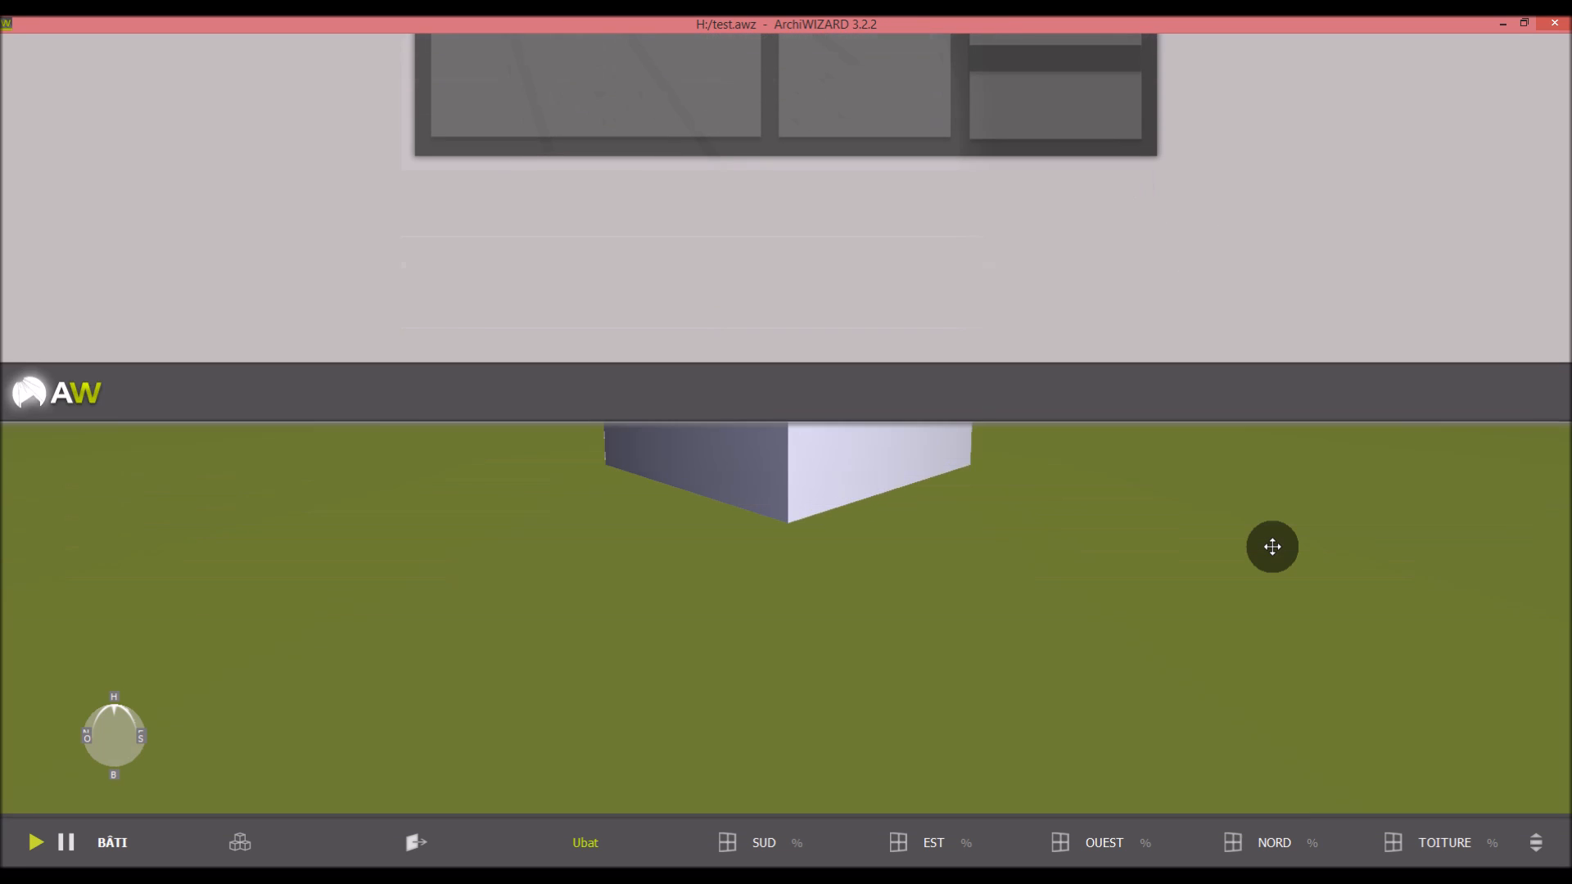
# Cut the imported box horizontally below its roof and examine the partitions and pillar corner inside
pyautogui.moveTo(1323, 502); pyautogui.dragTo(1128, 556)
pyautogui.scroll(-3, 1128, 555)
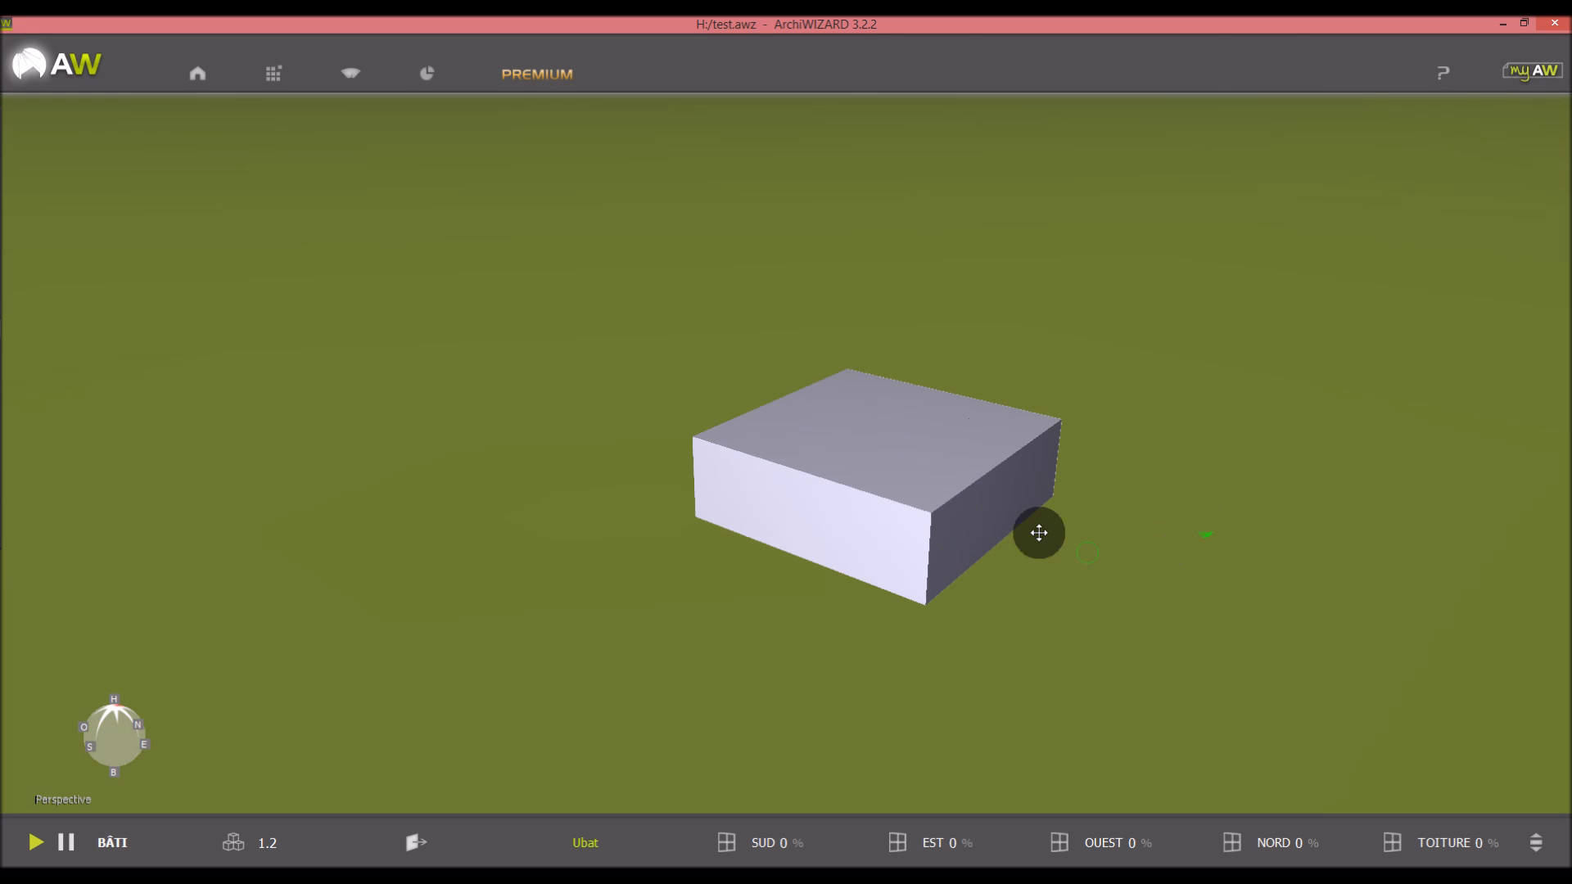
pyautogui.scroll(3, 922, 460)
pyautogui.moveTo(930, 460); pyautogui.dragTo(965, 417, button='middle')
pyautogui.scroll(-2, 966, 417)
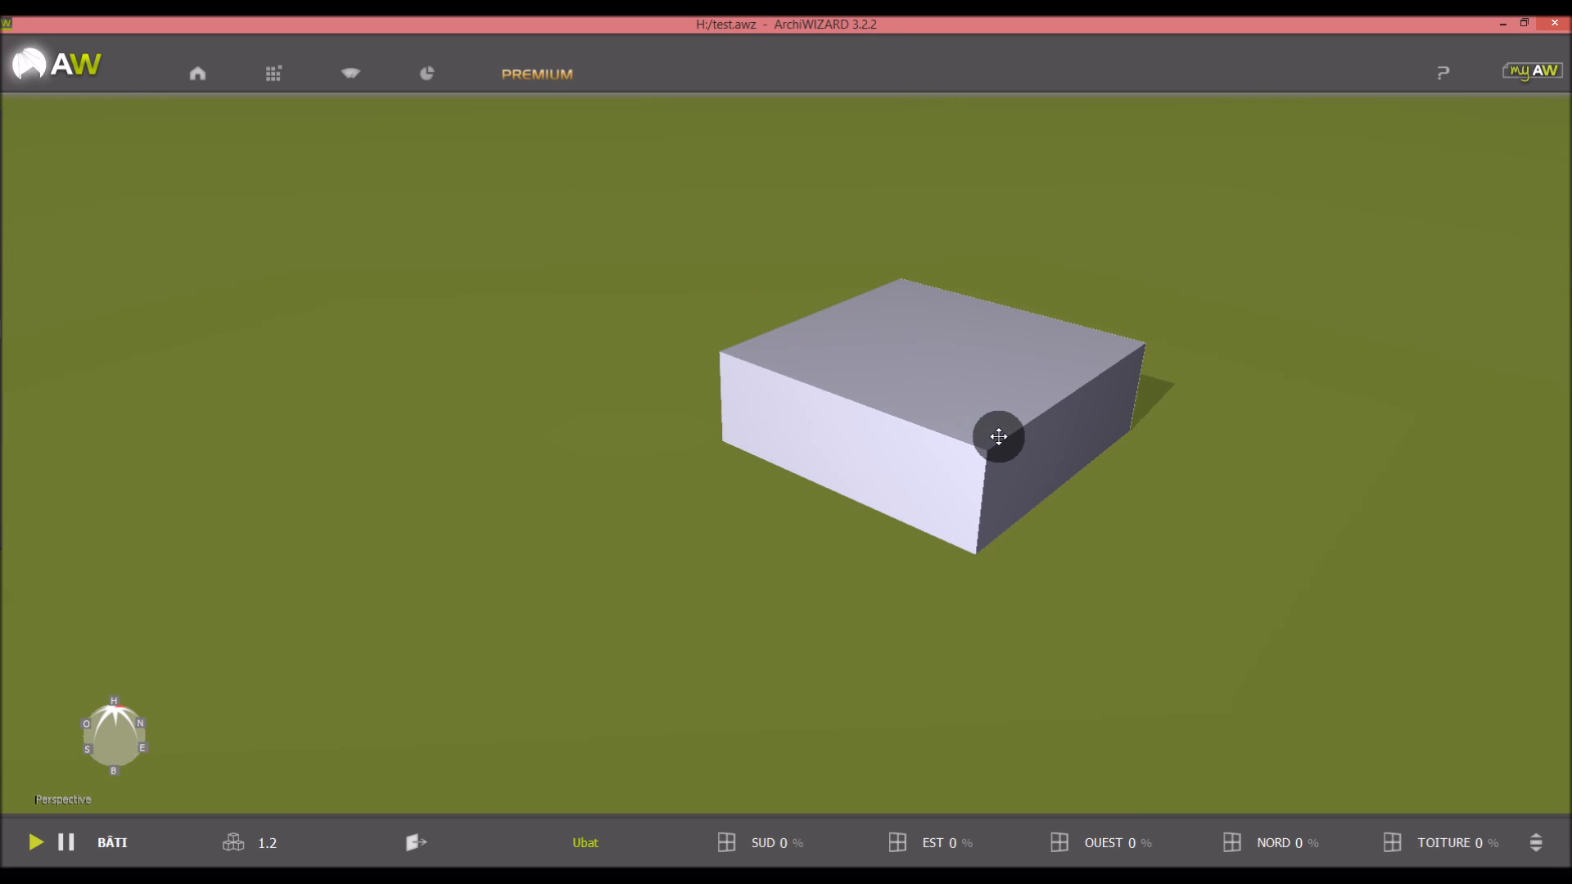
pyautogui.keyDown('ctrl'); pyautogui.scroll(-3, 1165, 510); pyautogui.keyUp('ctrl')
pyautogui.keyDown('ctrl'); pyautogui.scroll(-2, 1167, 511); pyautogui.keyUp('ctrl')
pyautogui.moveTo(1200, 488)
pyautogui.mouseDown(button='middle')
pyautogui.moveTo(1228, 561)
pyautogui.moveTo(926, 527)
pyautogui.moveTo(905, 459)
pyautogui.mouseUp(button='middle')
pyautogui.scroll(5, 738, 278)
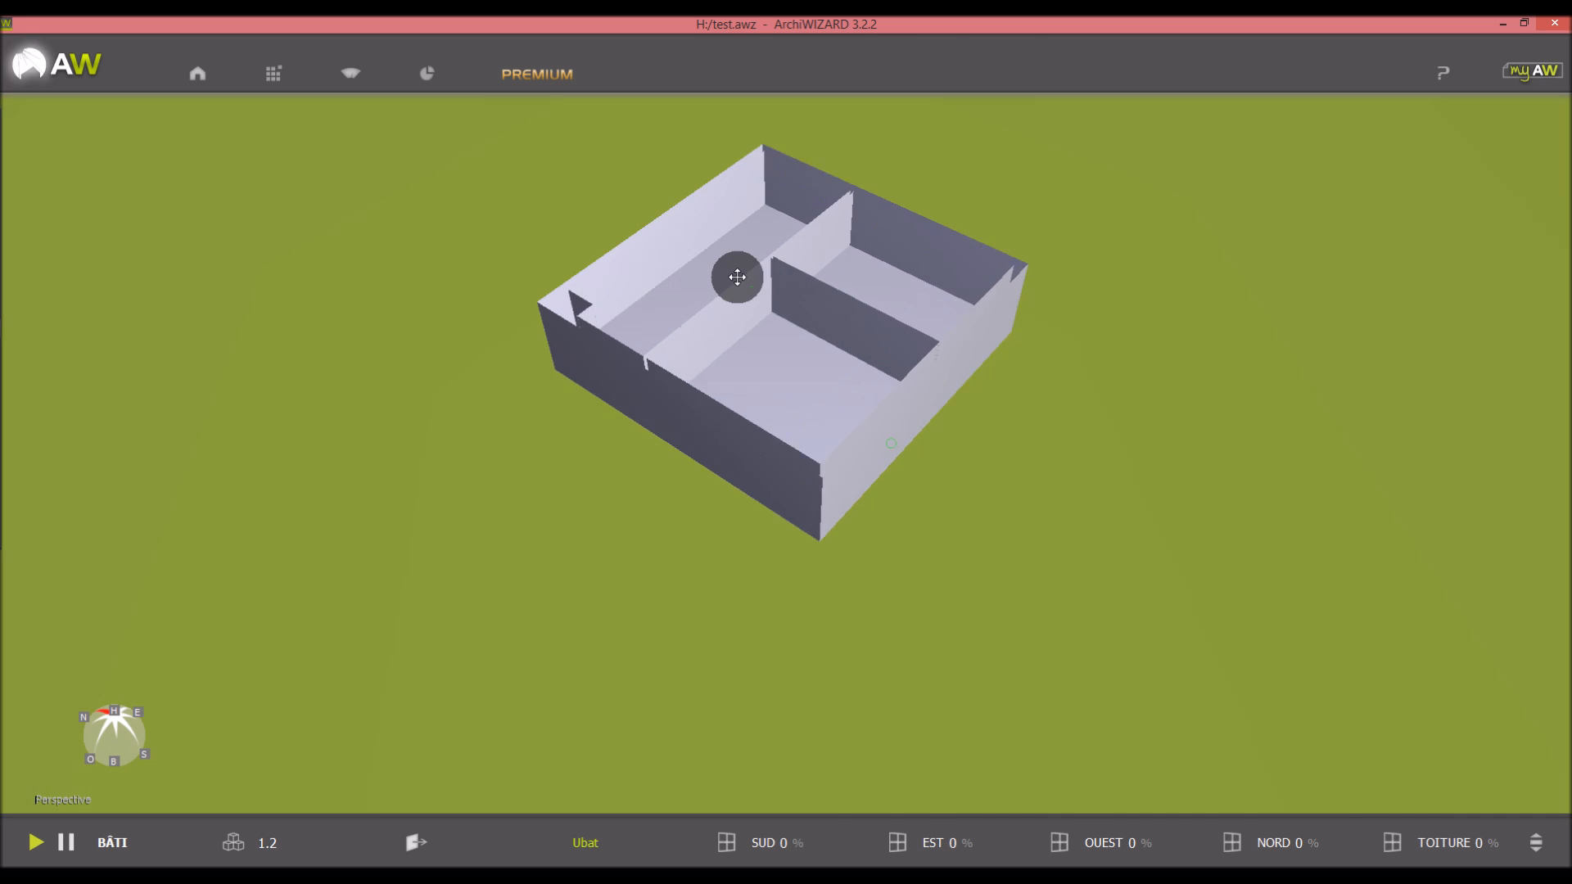
pyautogui.moveTo(738, 280)
pyautogui.mouseDown(button='middle')
pyautogui.moveTo(699, 164)
pyautogui.moveTo(547, 238)
pyautogui.mouseUp(button='middle')
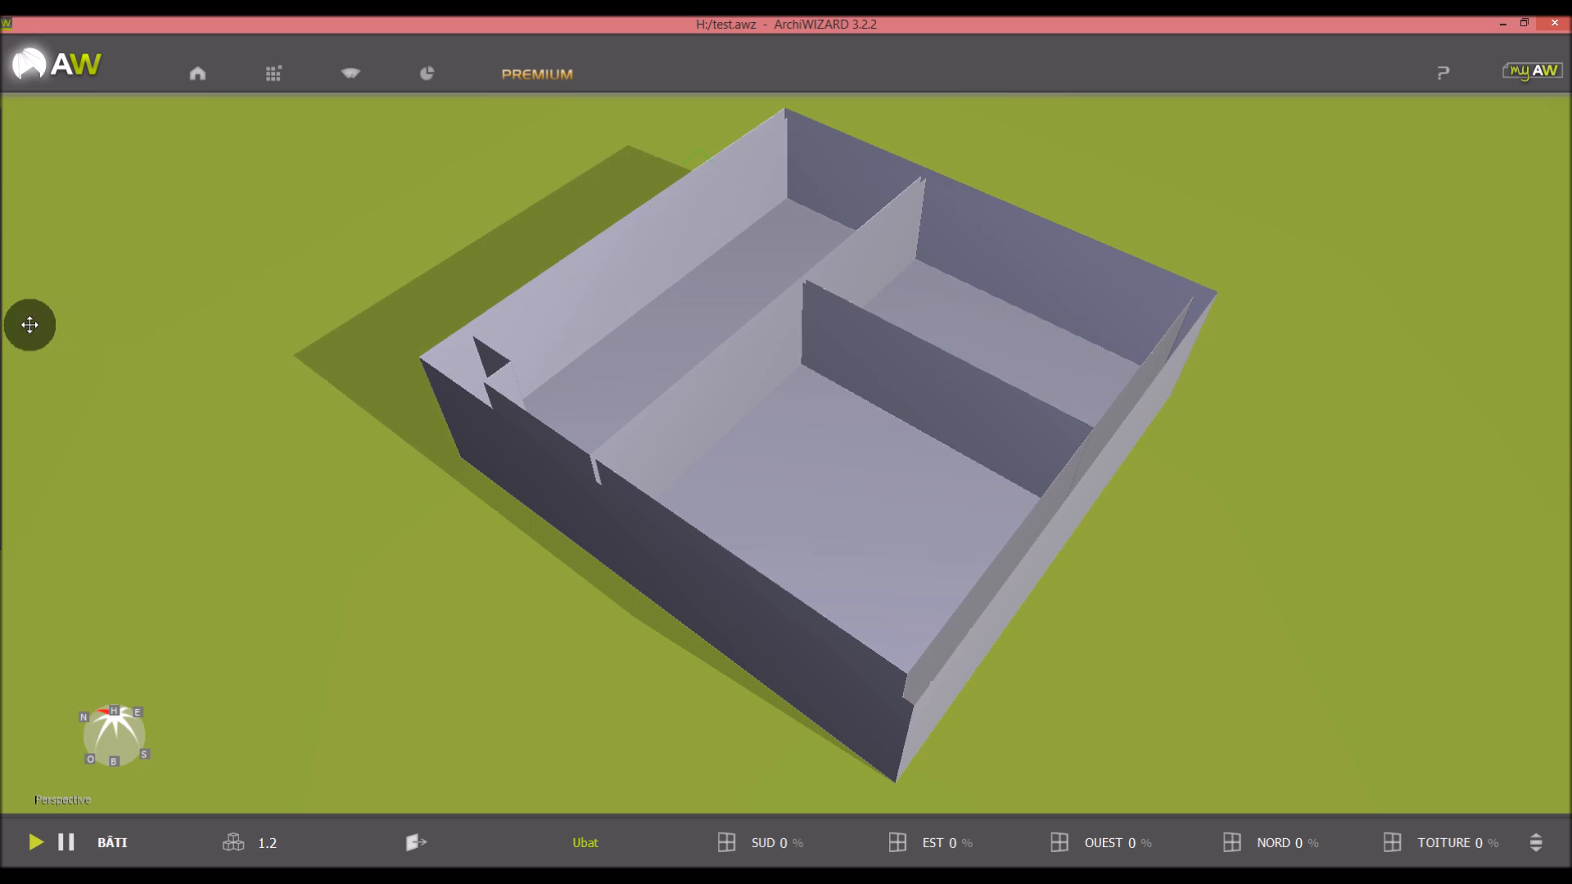
# Probe the rooms with the Sonde pièces tool and examine the detected room volume from above and from the side
pyautogui.moveTo(23, 360)
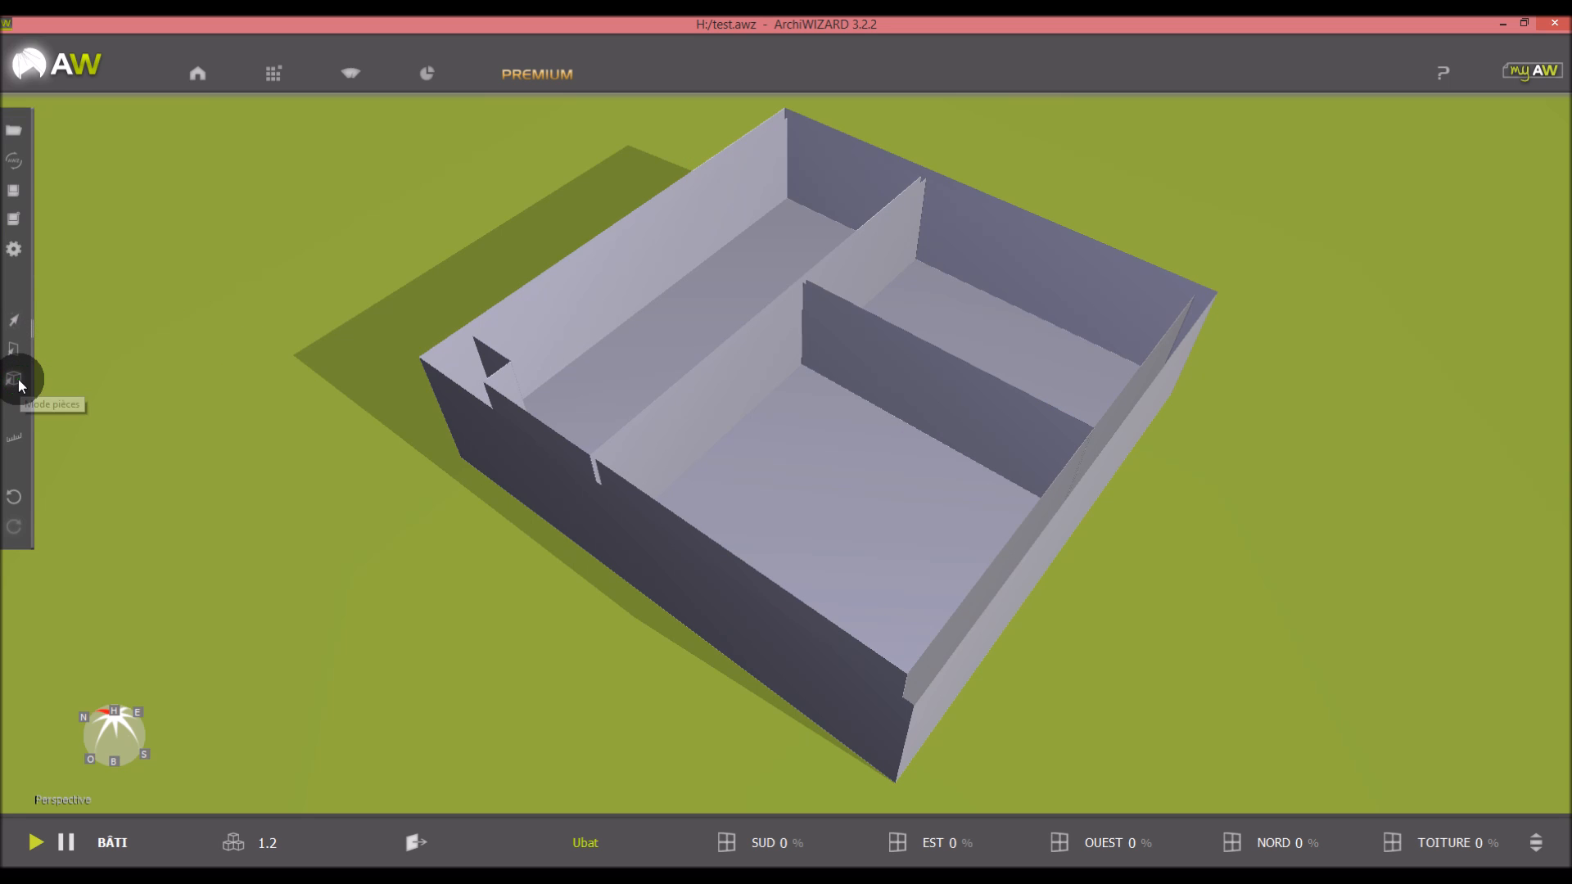
pyautogui.click(21, 385)
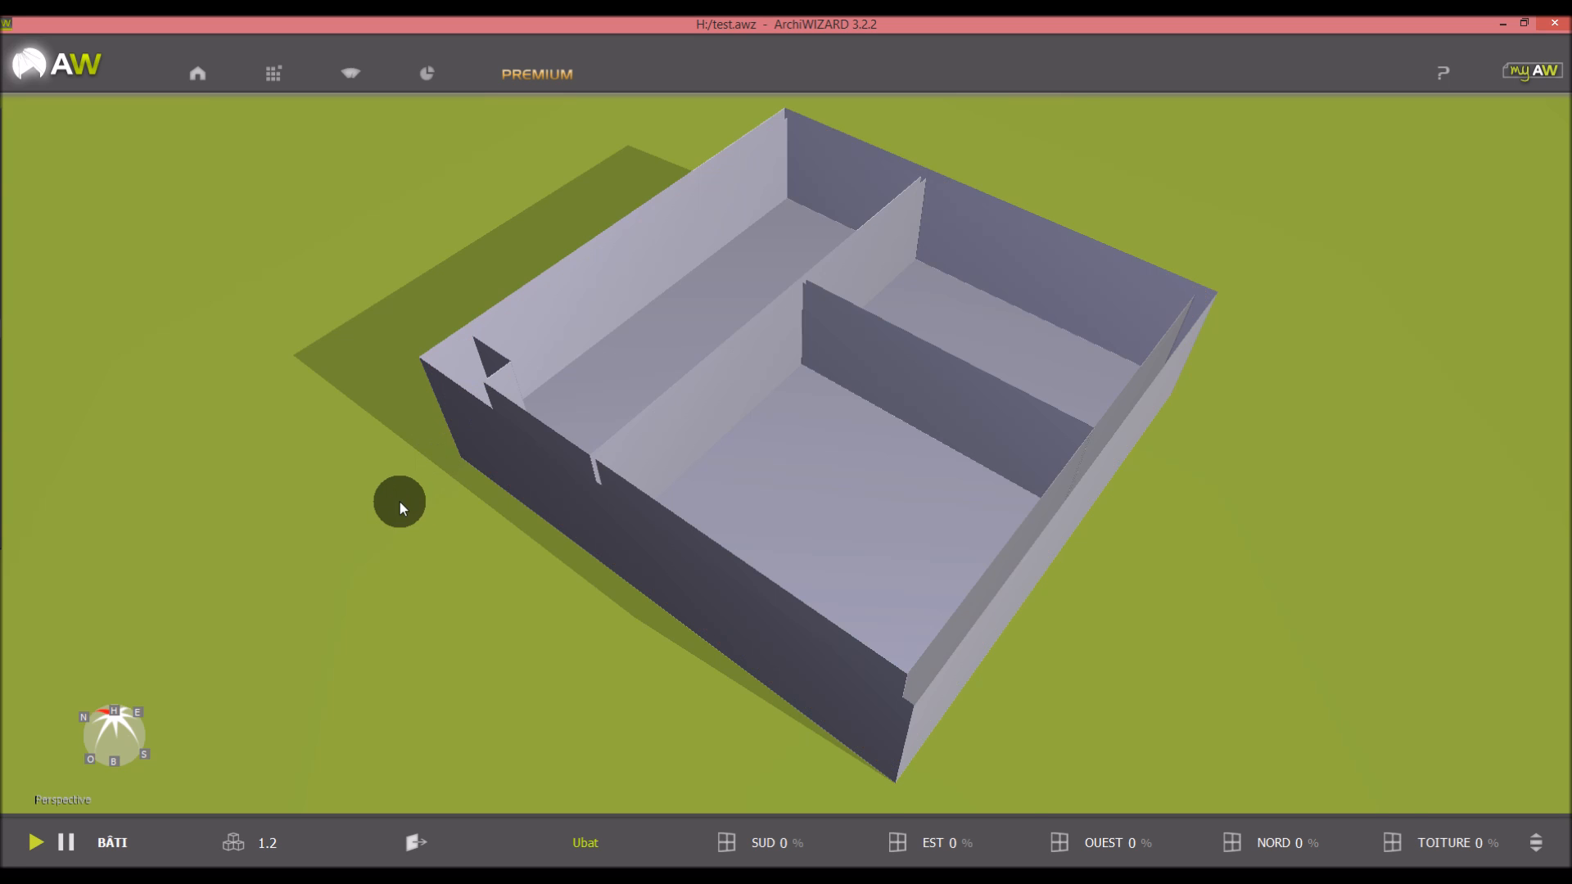
pyautogui.scroll(5, 401, 503)
pyautogui.moveTo(391, 420); pyautogui.dragTo(539, 448)
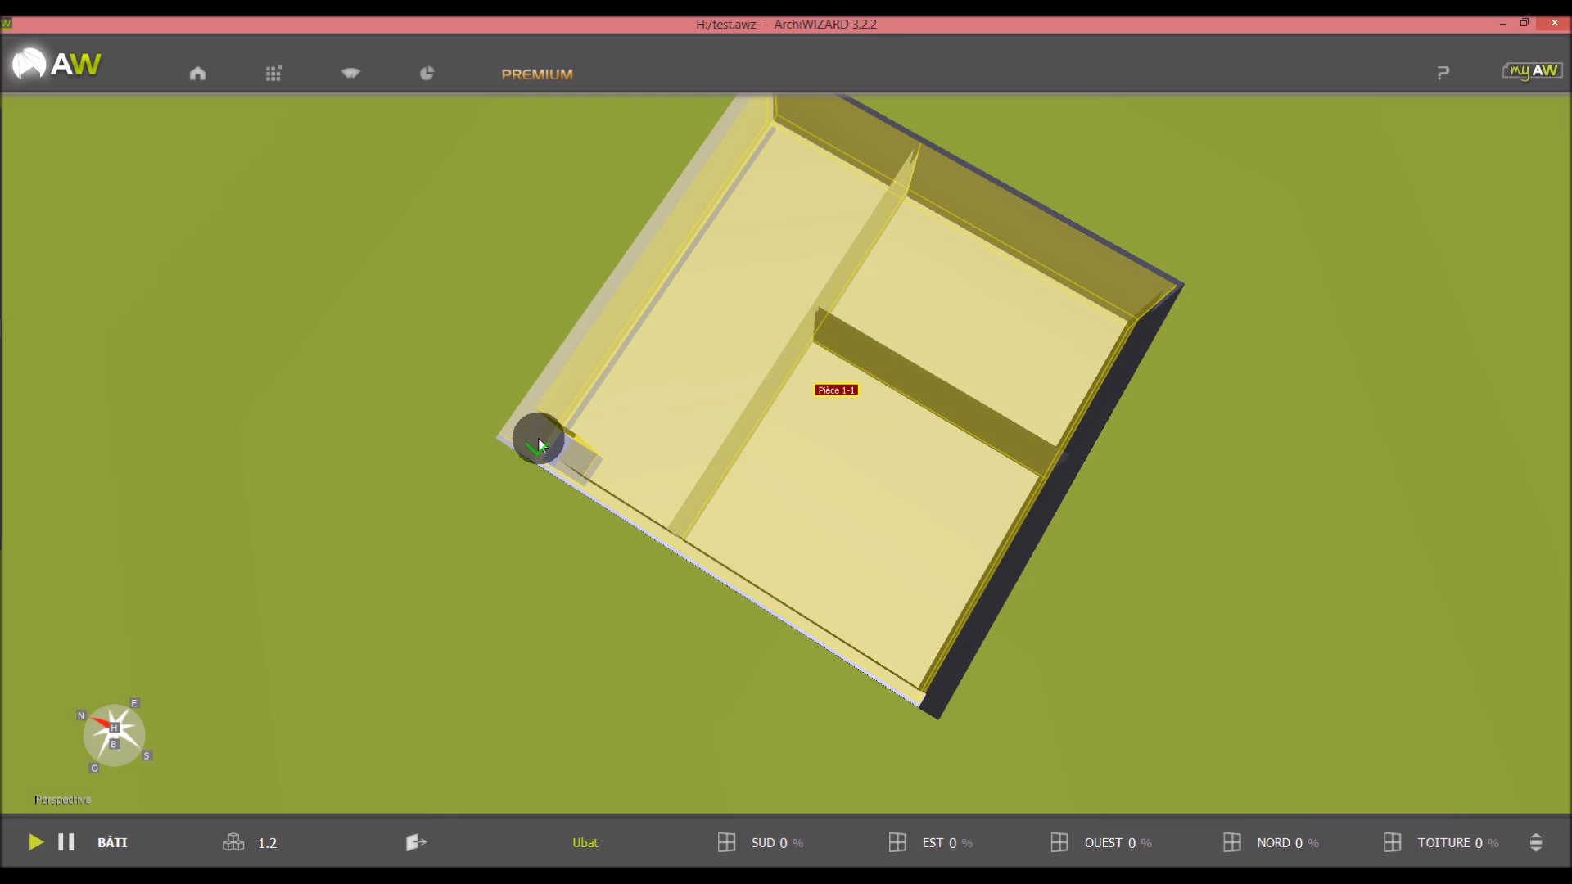
pyautogui.moveTo(535, 600); pyautogui.dragTo(530, 333)
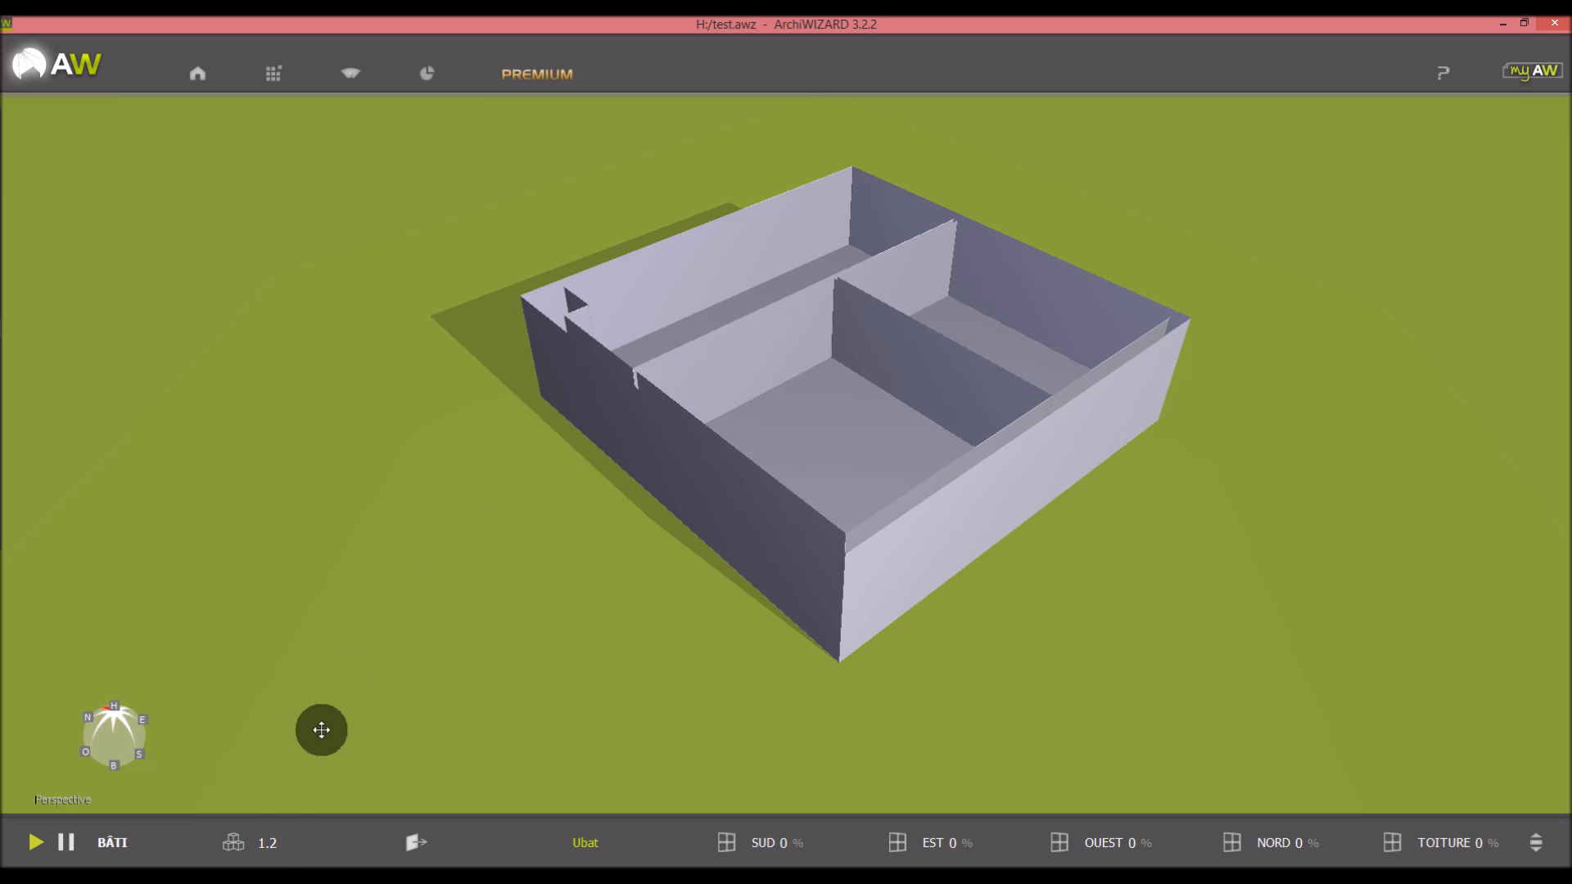
# Return to SketchUp and examine the corner where the small pillar meets the exterior walls
pyautogui.moveTo(265, 866)
pyautogui.click(226, 827)
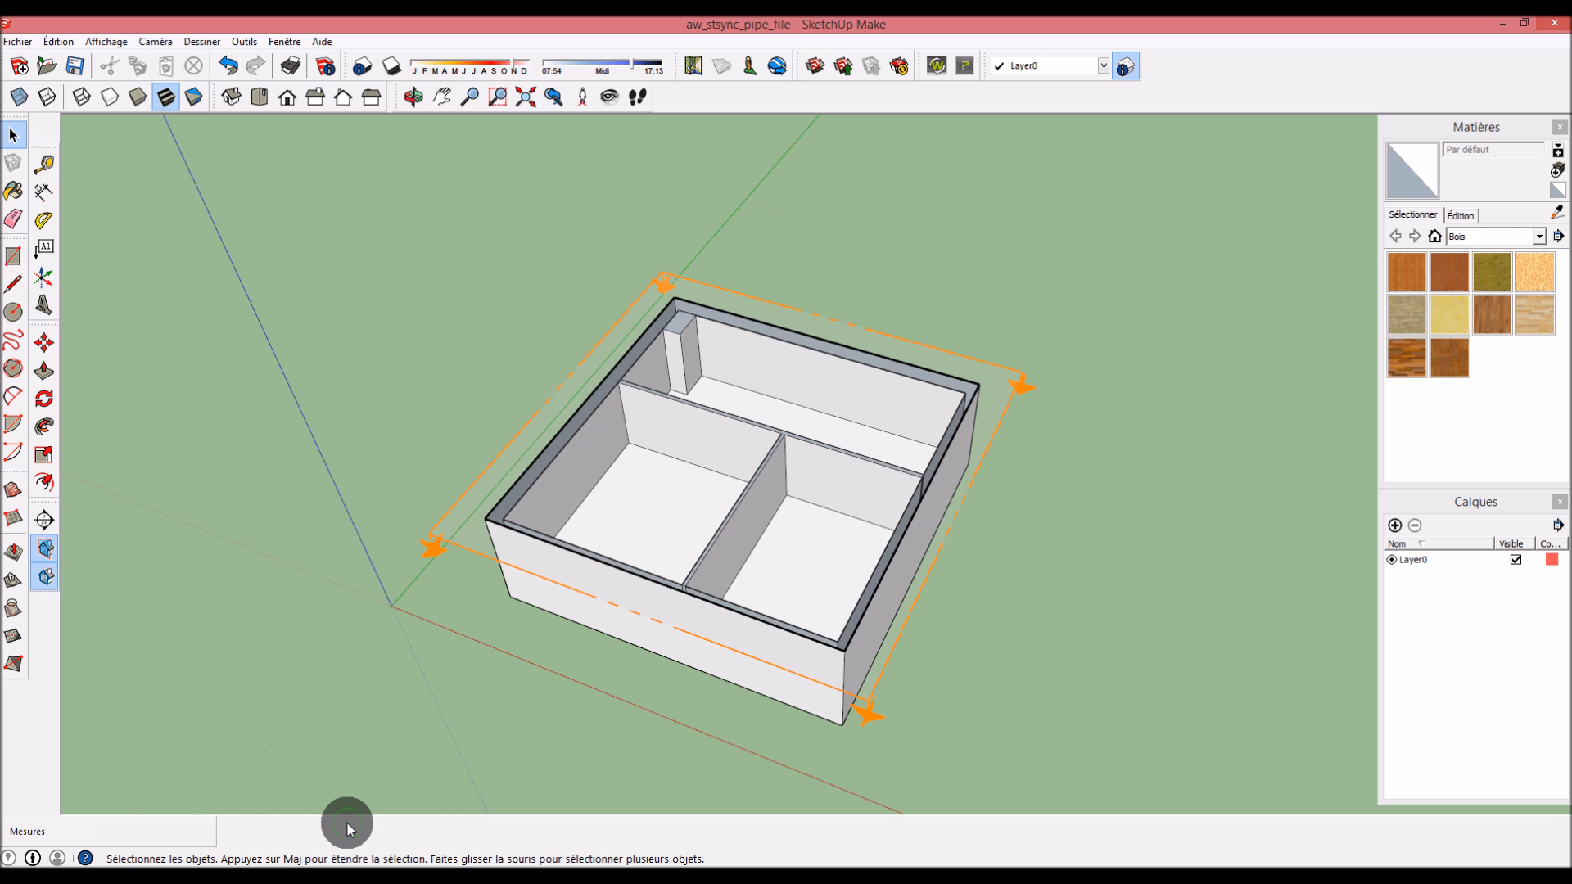
pyautogui.moveTo(464, 429); pyautogui.dragTo(1014, 552, button='middle')
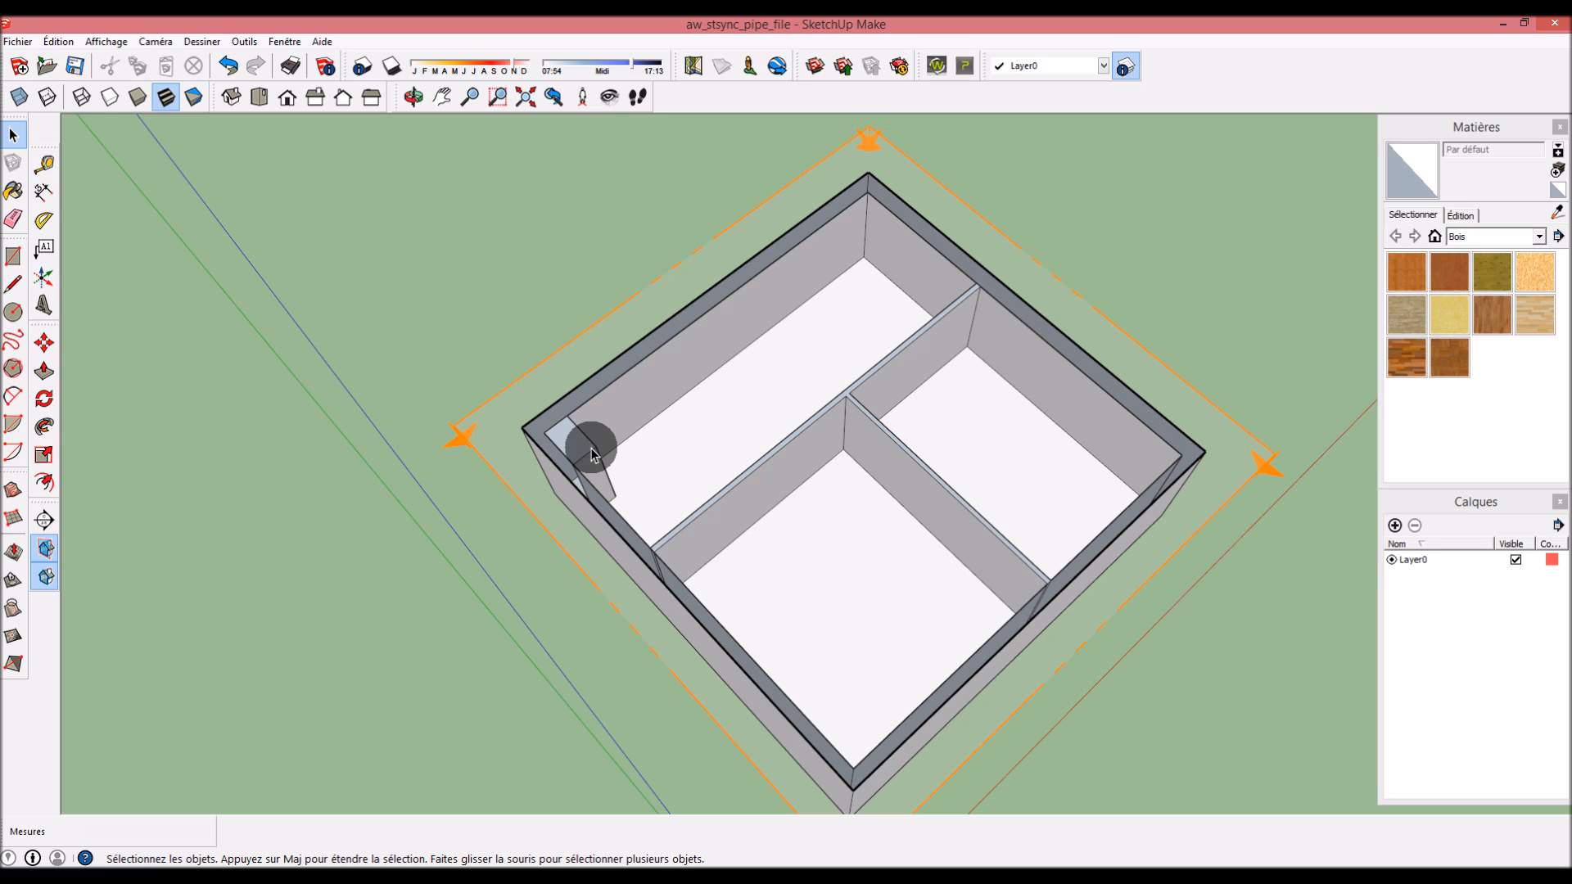
pyautogui.scroll(3, 466, 514)
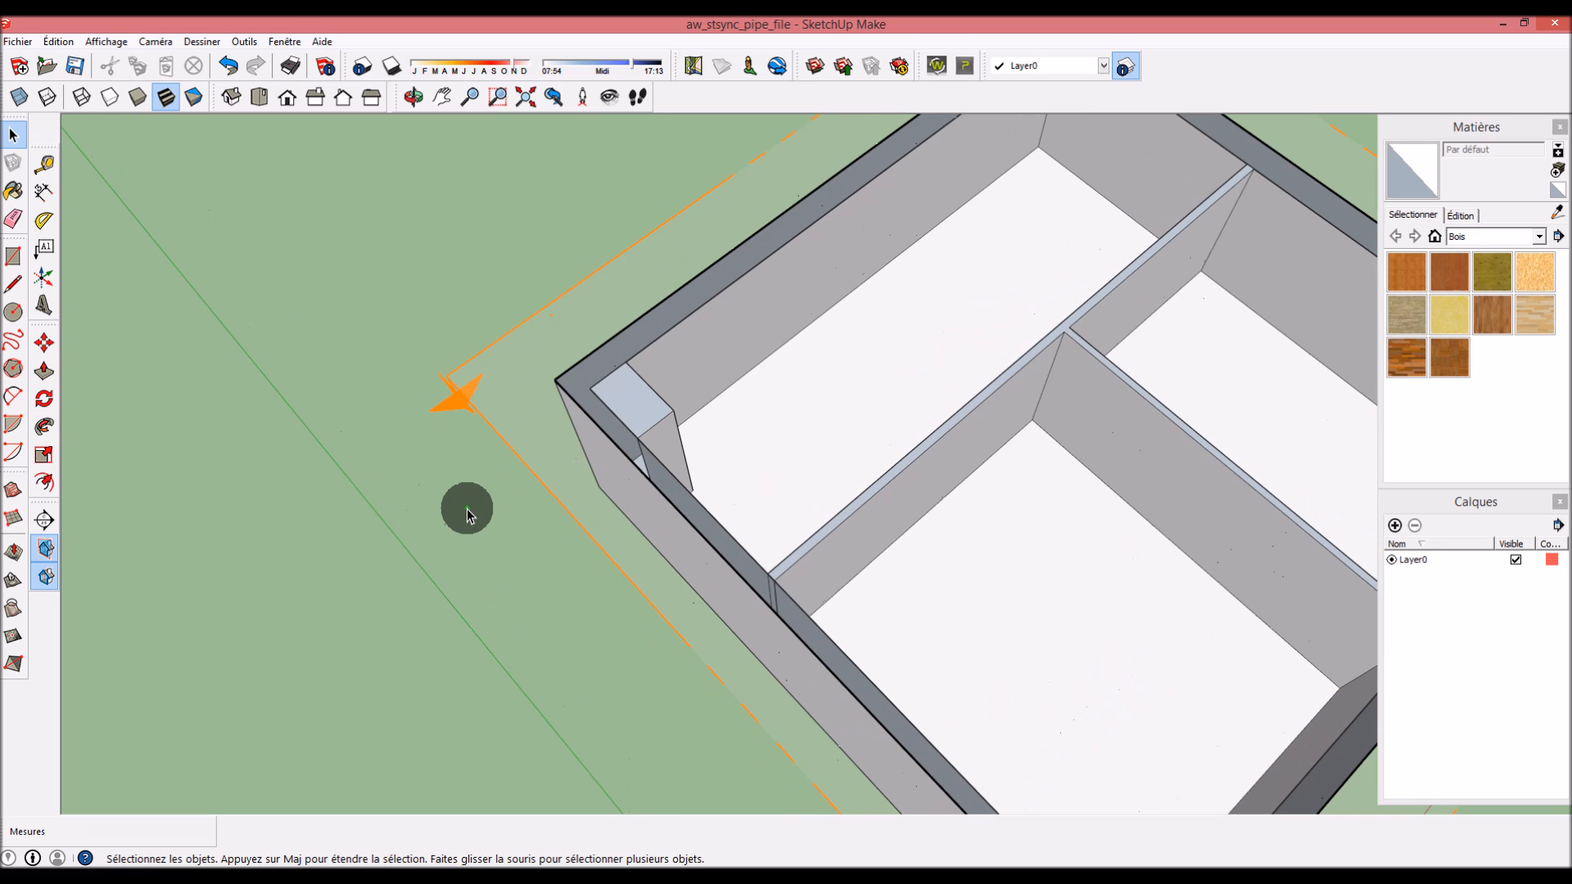
pyautogui.moveTo(470, 507); pyautogui.dragTo(502, 530, button='middle')
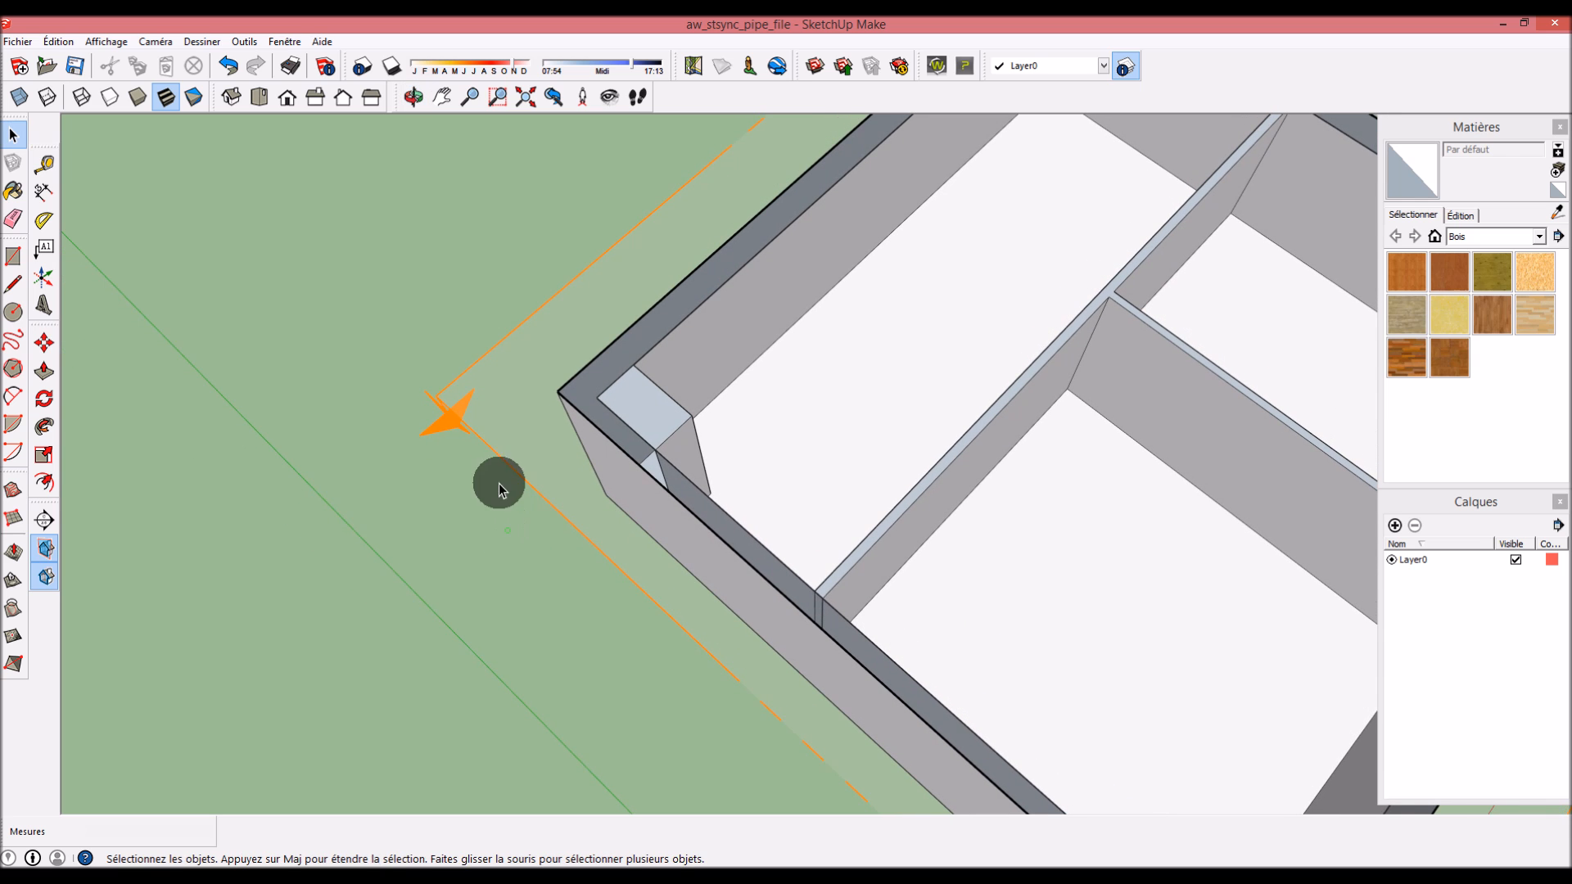
pyautogui.scroll(2, 485, 439)
pyautogui.moveTo(486, 439); pyautogui.dragTo(1152, 447, button='middle')
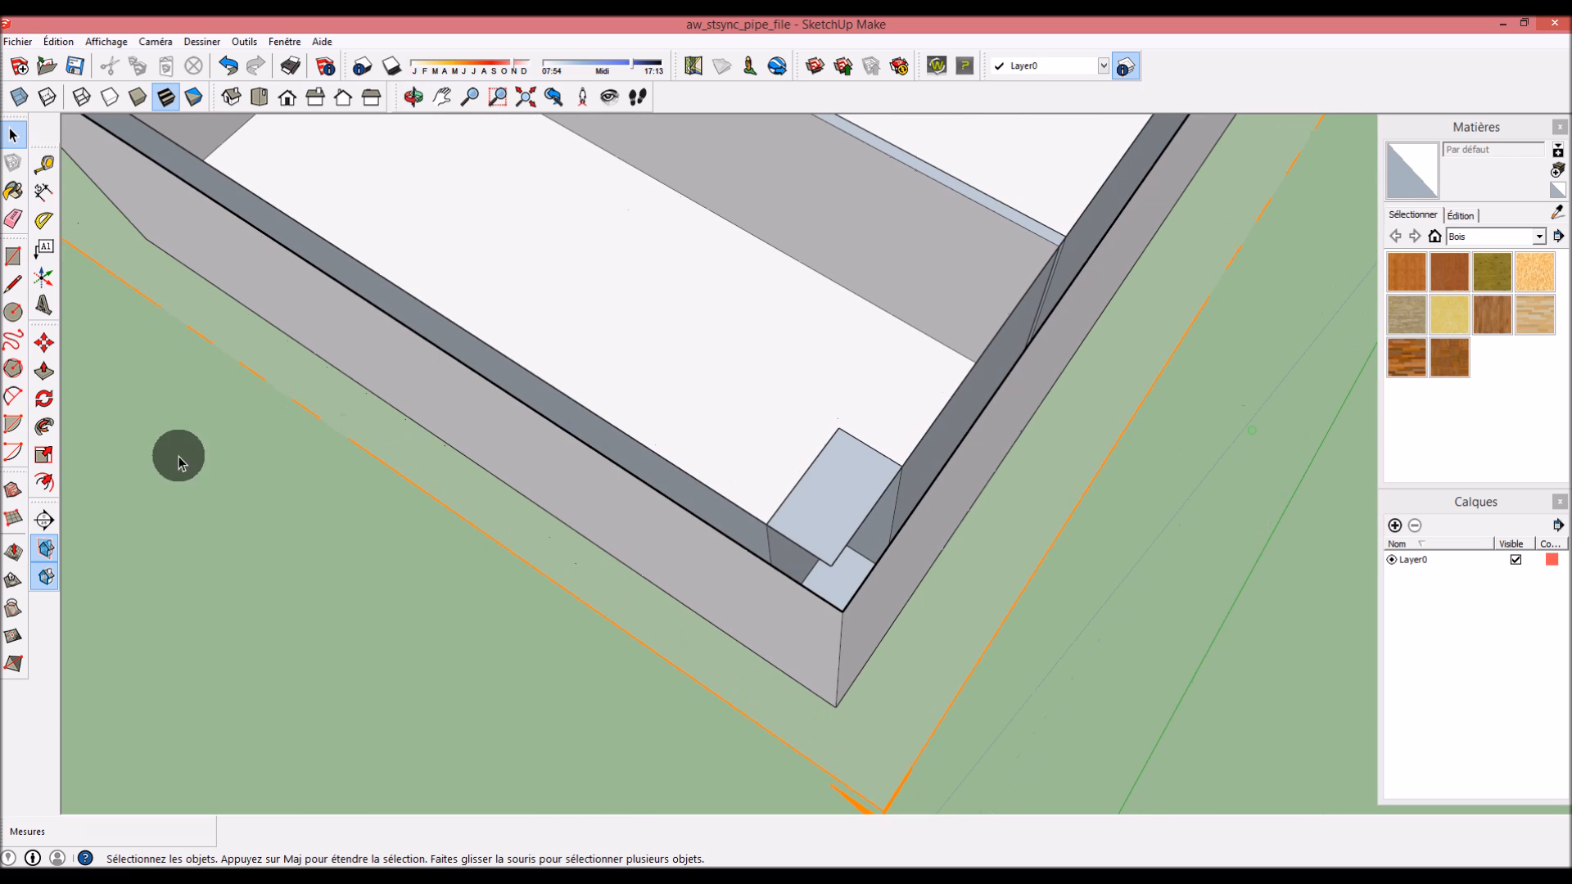
pyautogui.moveTo(632, 615); pyautogui.dragTo(583, 532, button='middle')
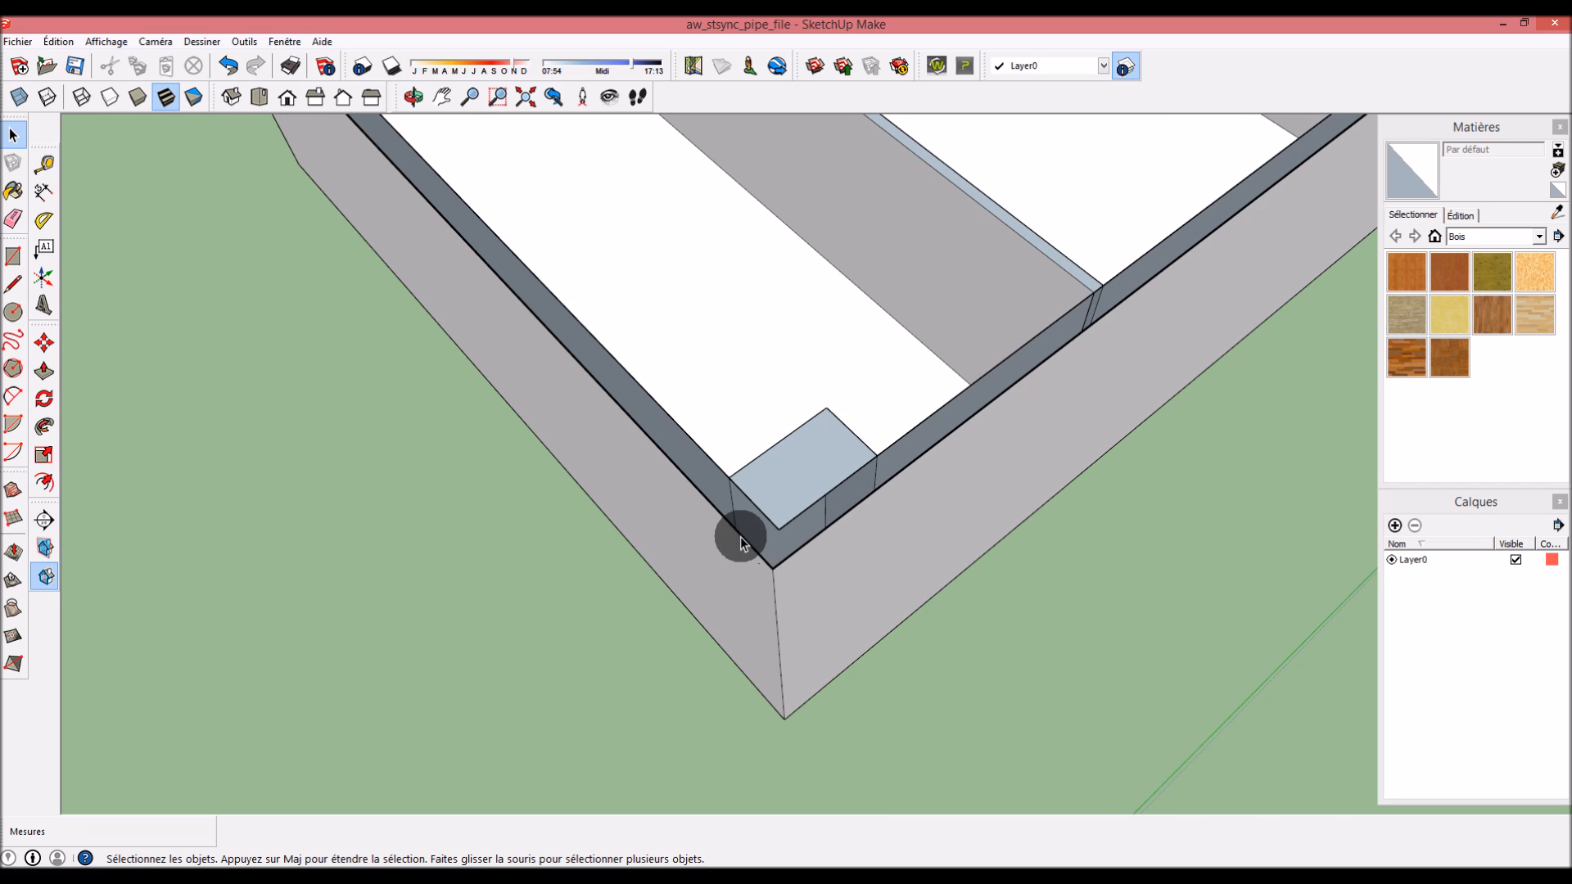
pyautogui.click(43, 368)
pyautogui.click(746, 519)
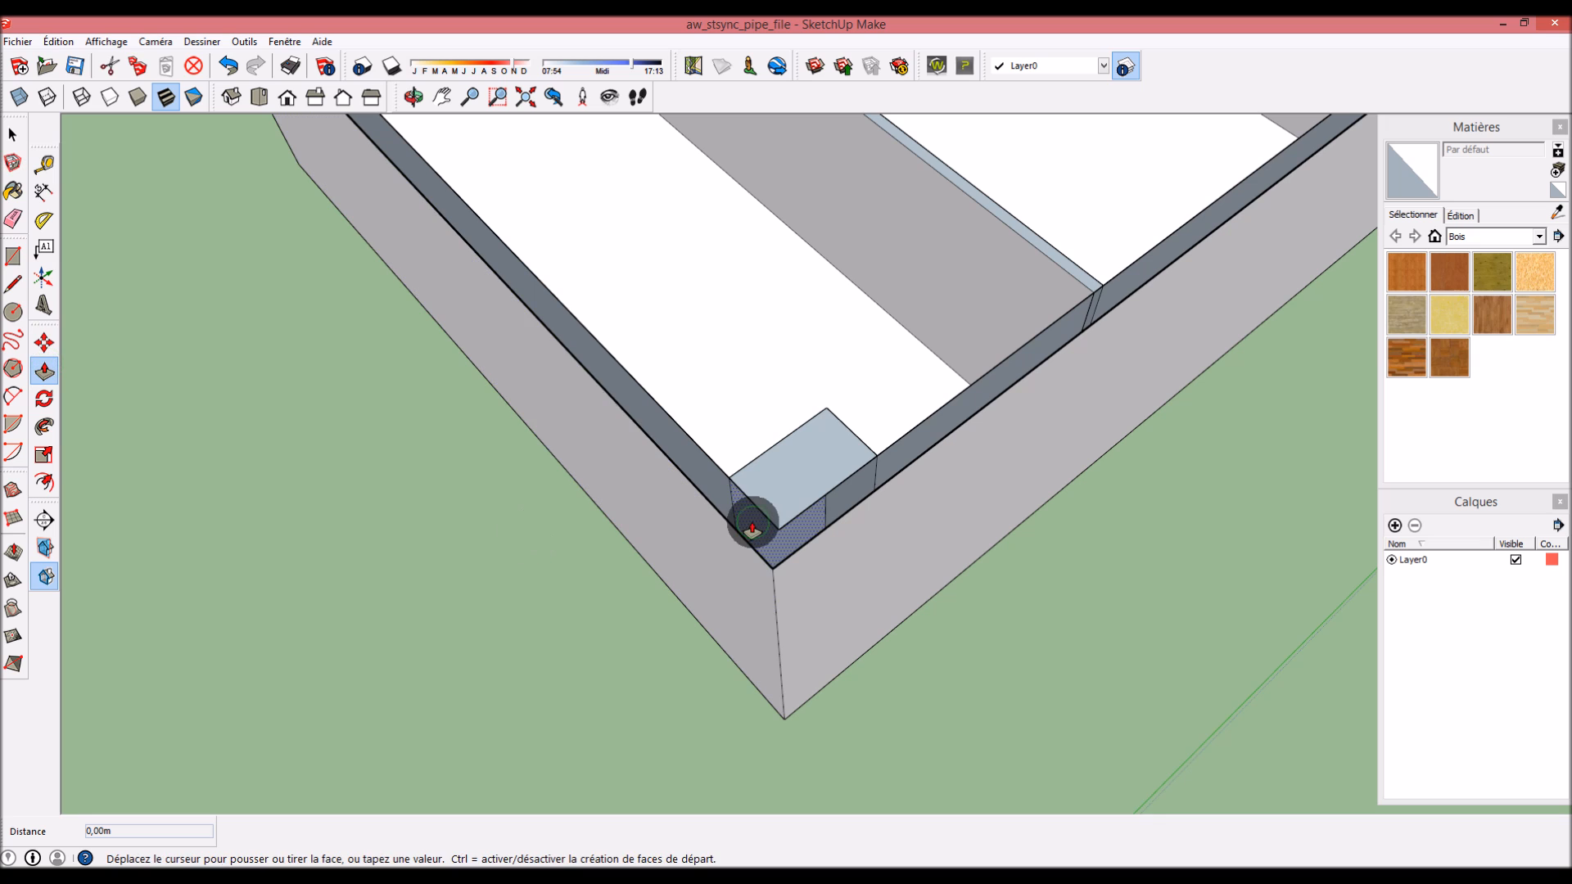
pyautogui.click(895, 458)
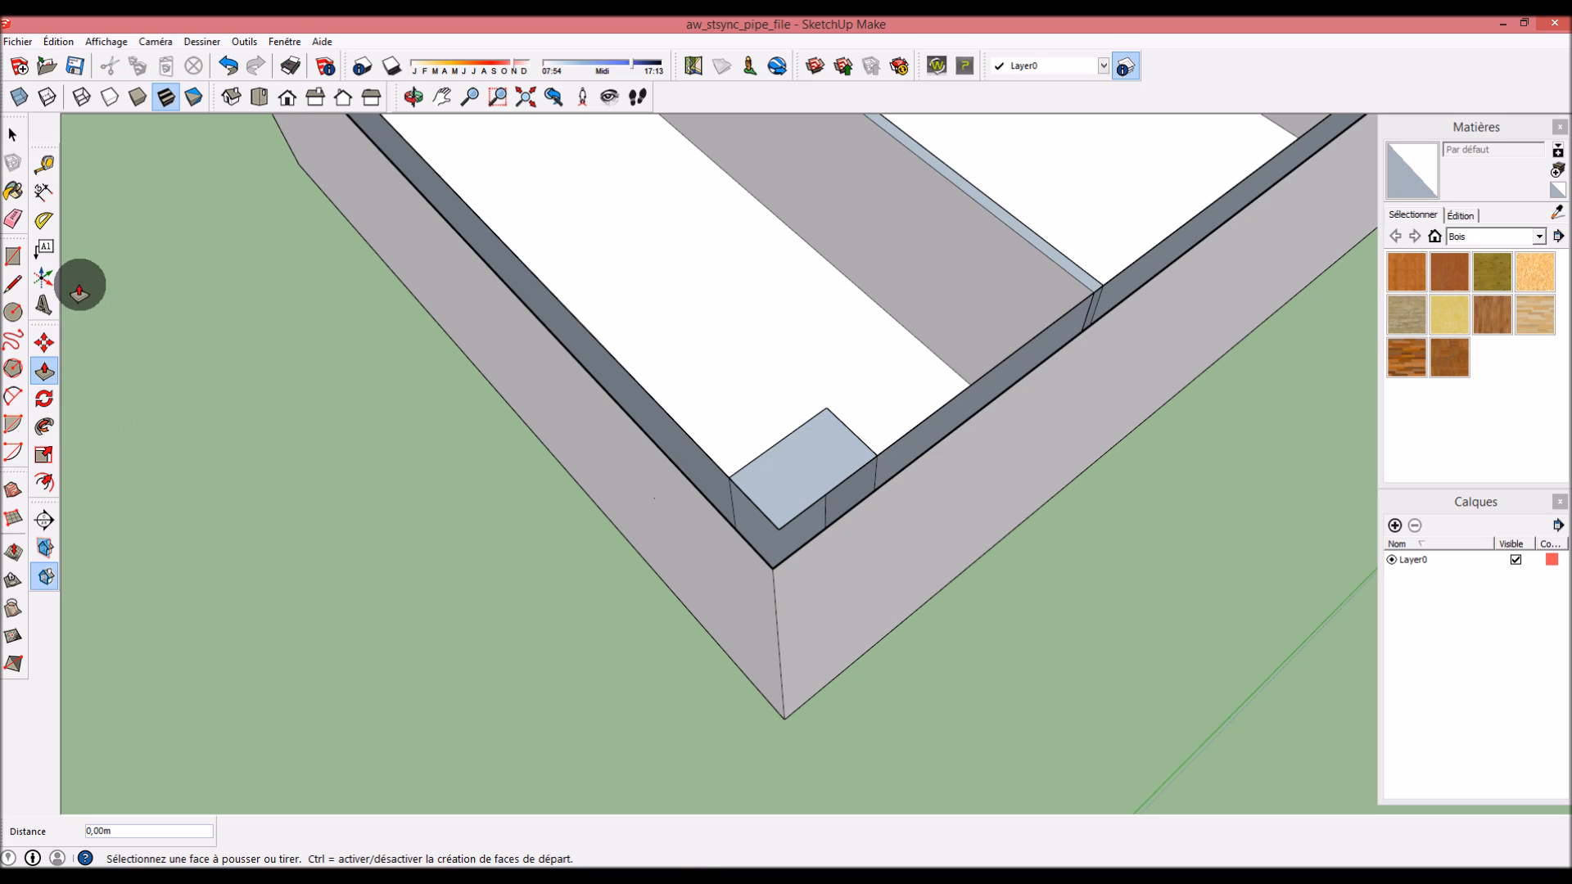
# Measure from the small pillar's inner corner with the tape measure, and push the pillar's face back 0.5 m toward the wall
pyautogui.click(45, 165)
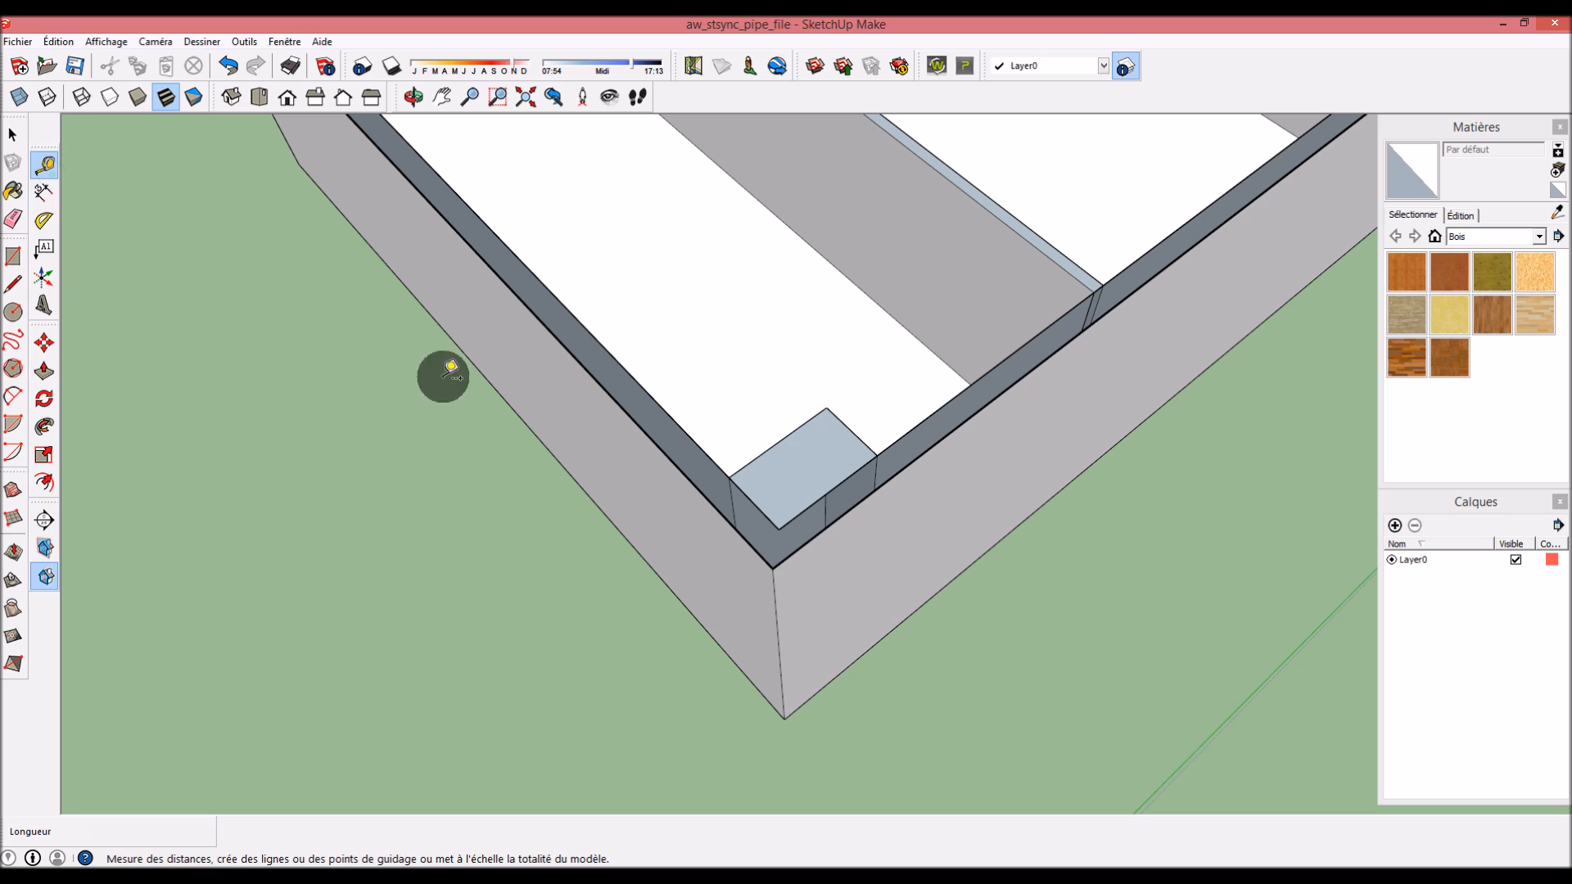
pyautogui.click(876, 454)
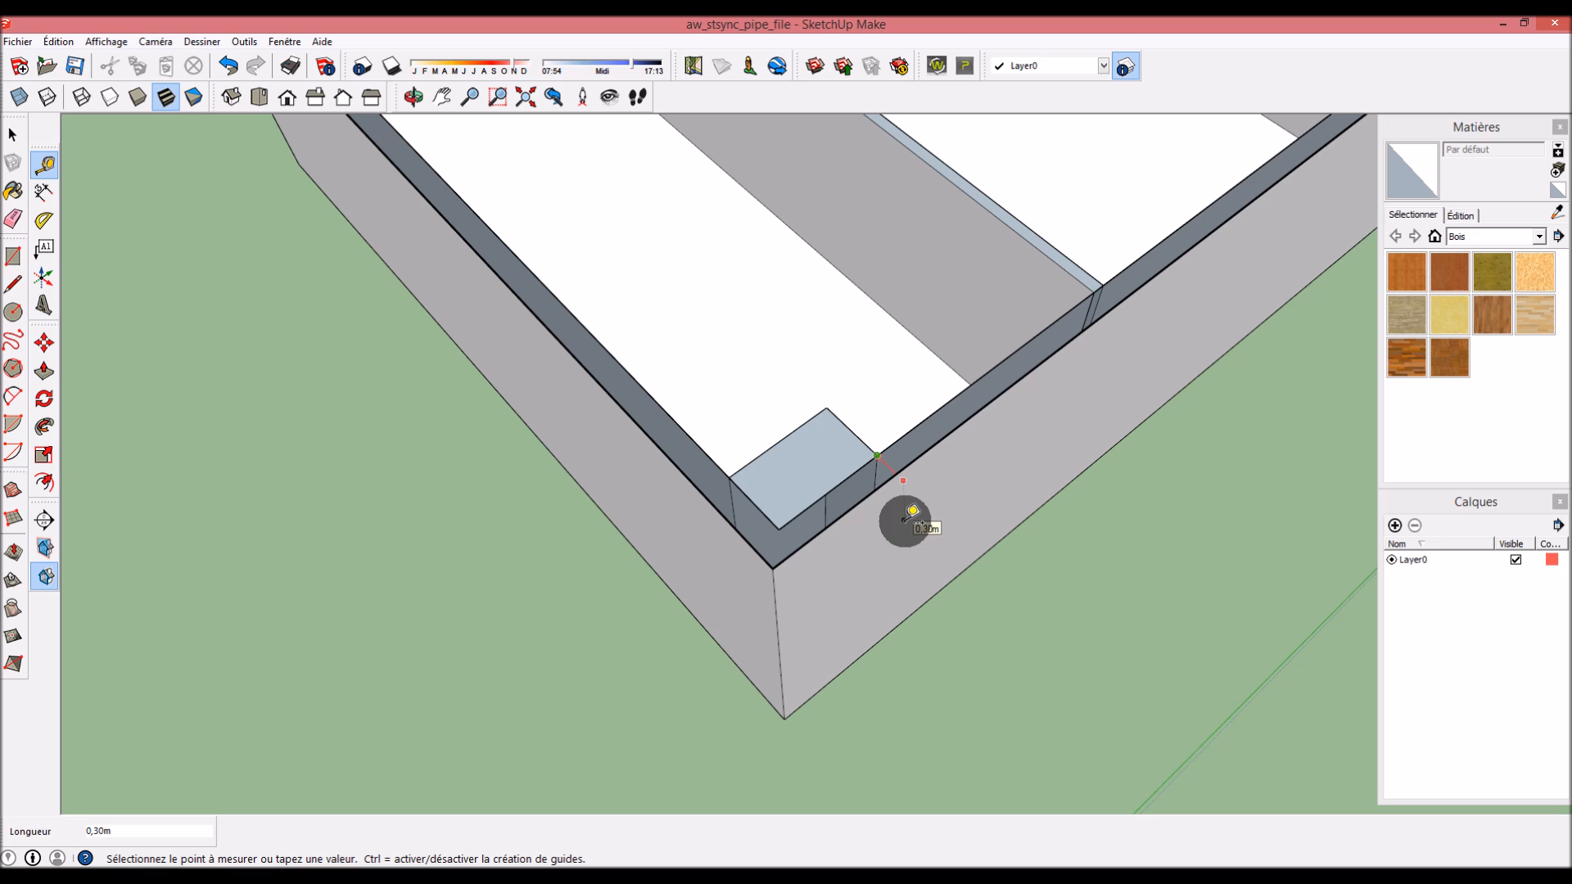
pyautogui.click(44, 370)
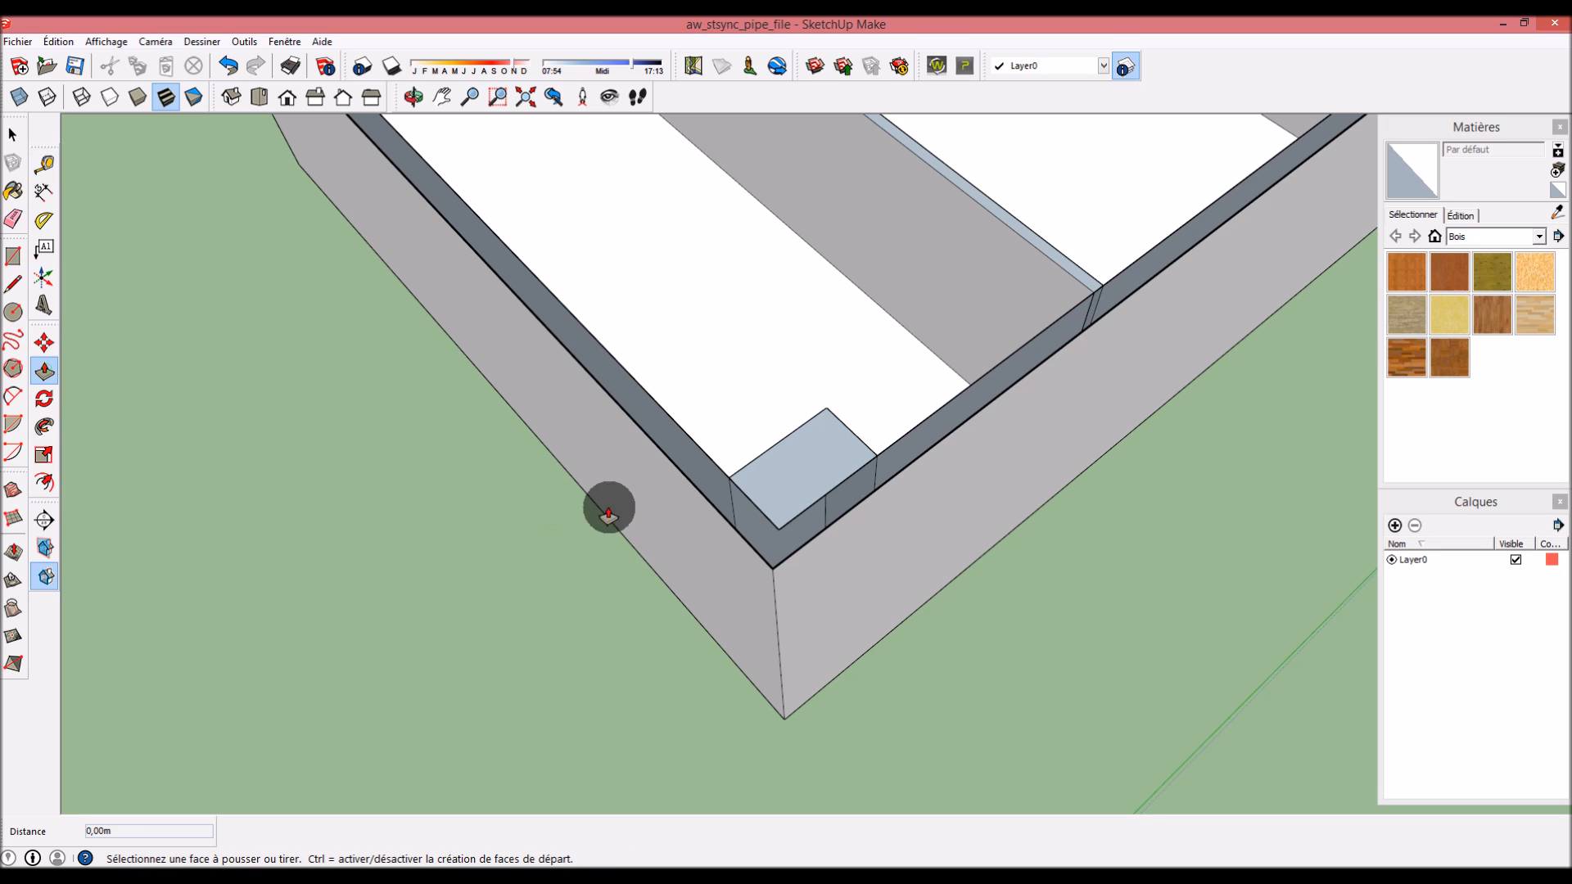
pyautogui.click(748, 522)
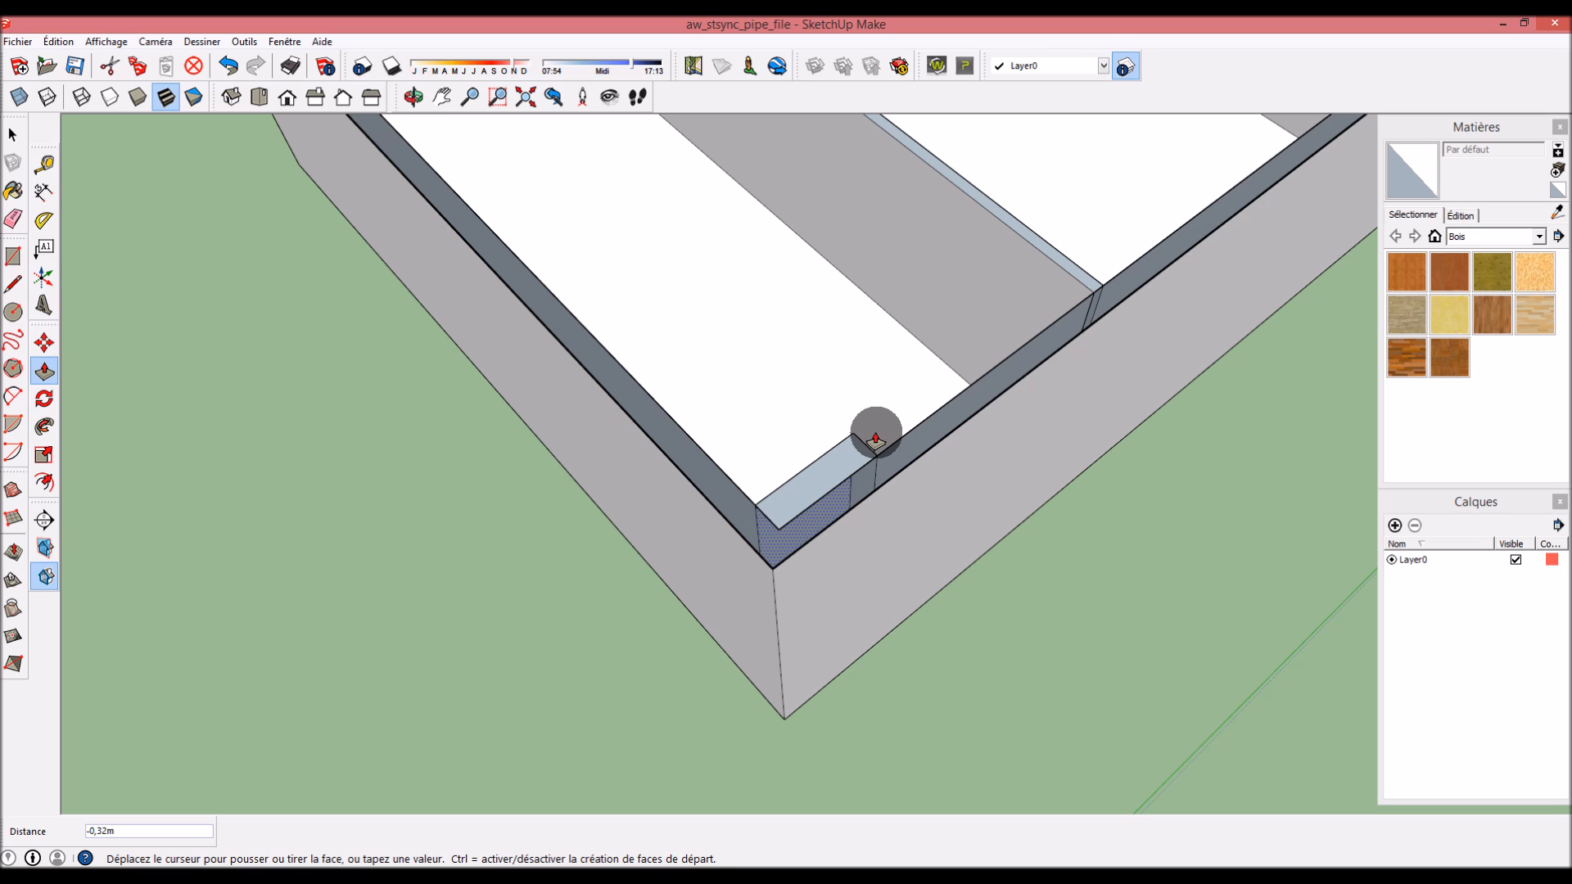
pyautogui.write('0,5')
pyautogui.press('Return')
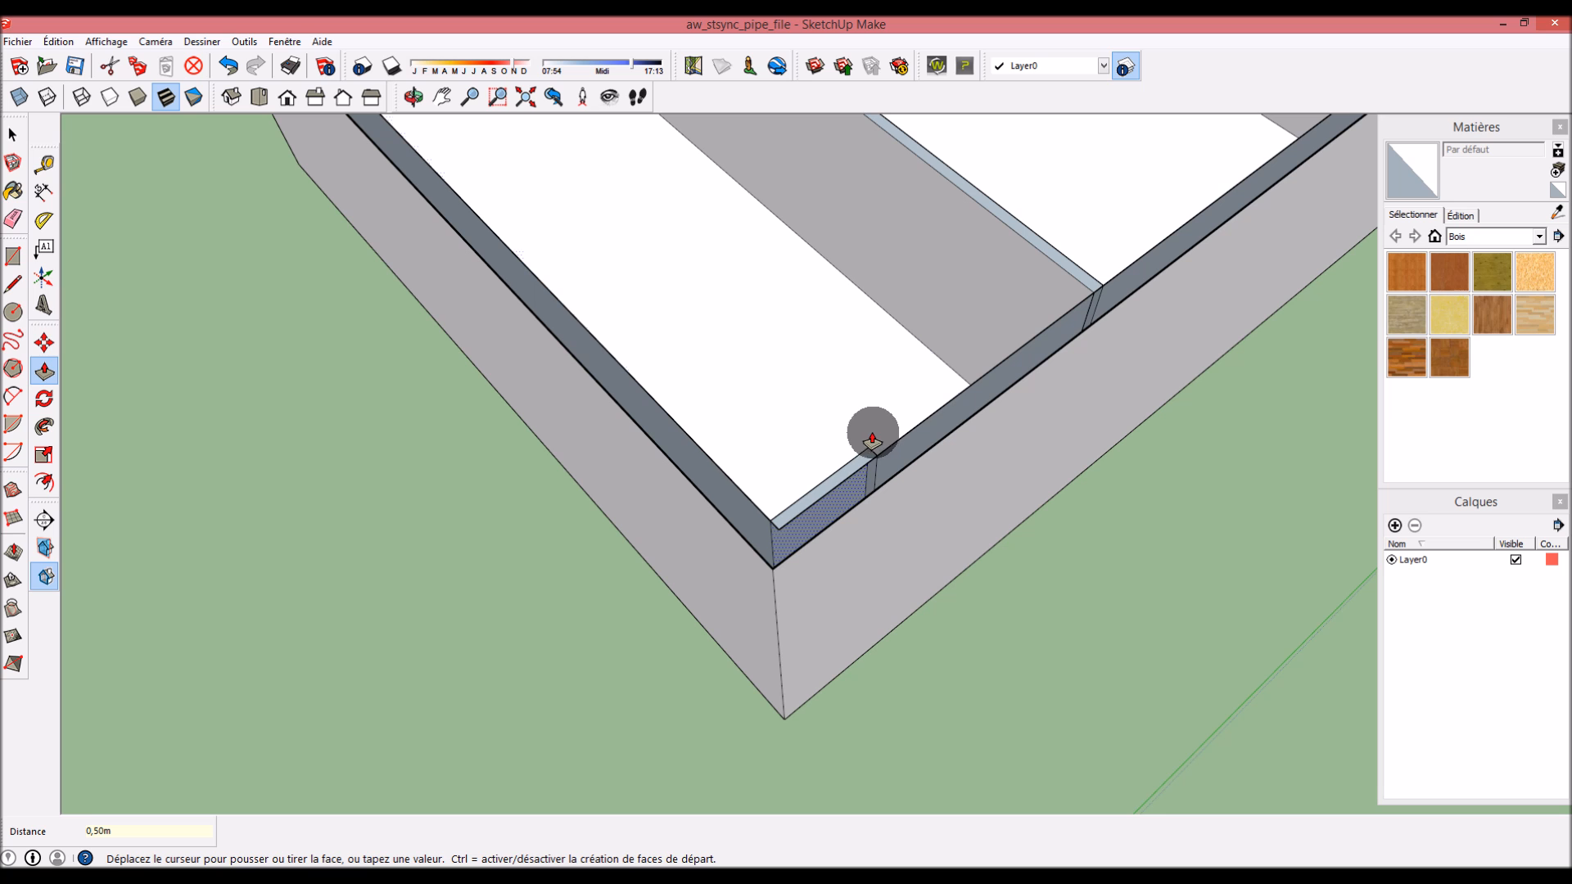
# Send the corrected model to ArchiWIZARD and complete the import
pyautogui.click(13, 134)
pyautogui.moveTo(572, 572); pyautogui.dragTo(679, 524, button='middle')
pyautogui.scroll(-6, 678, 522)
pyautogui.scroll(2, 850, 587)
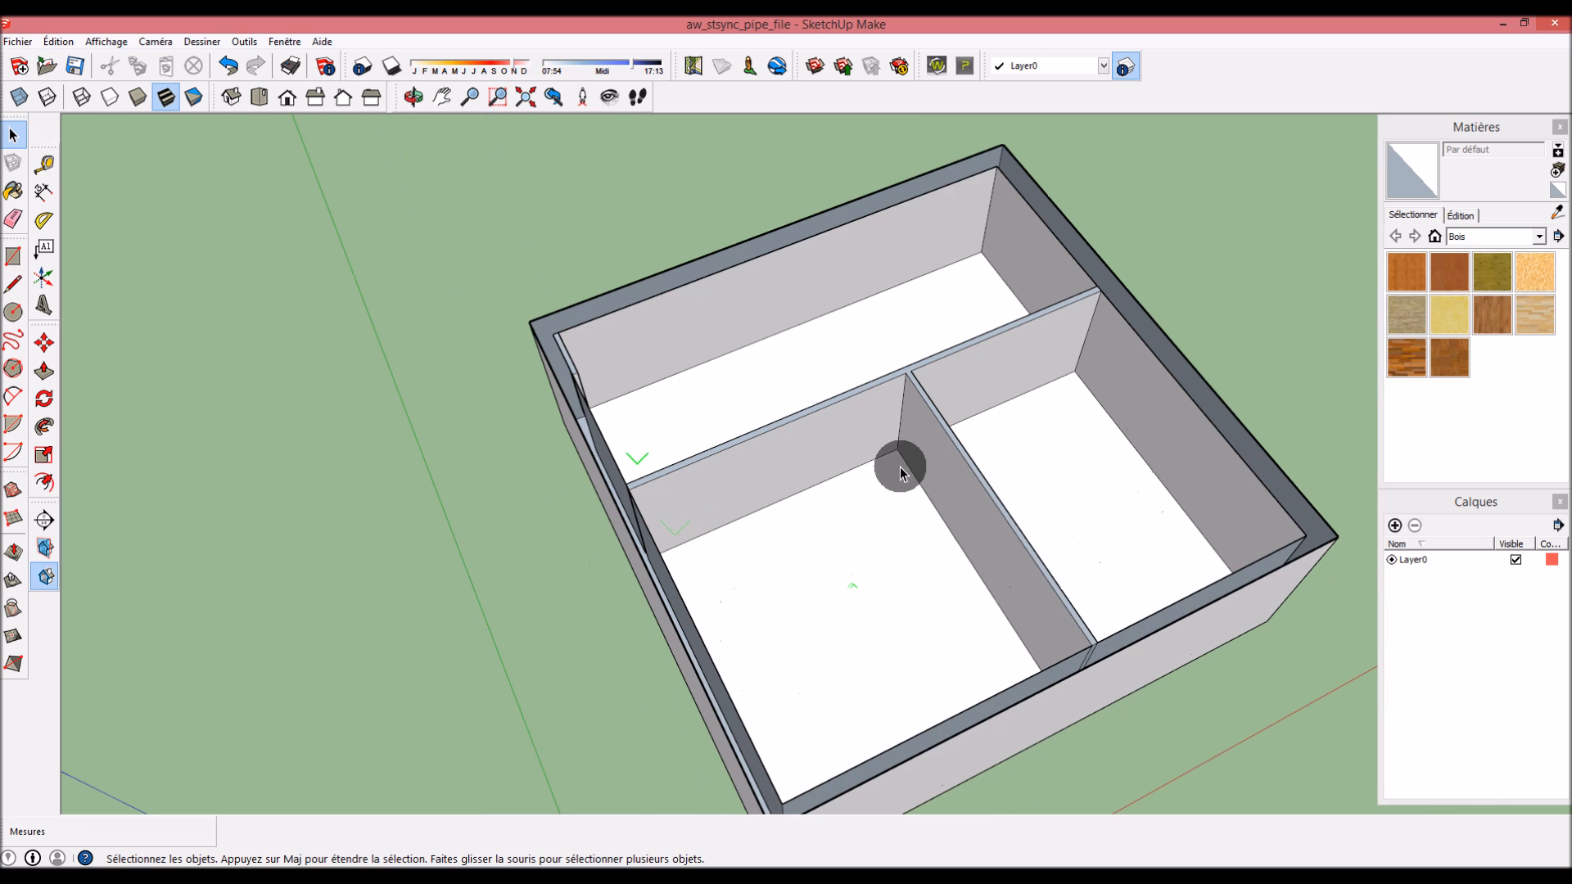
pyautogui.click(937, 65)
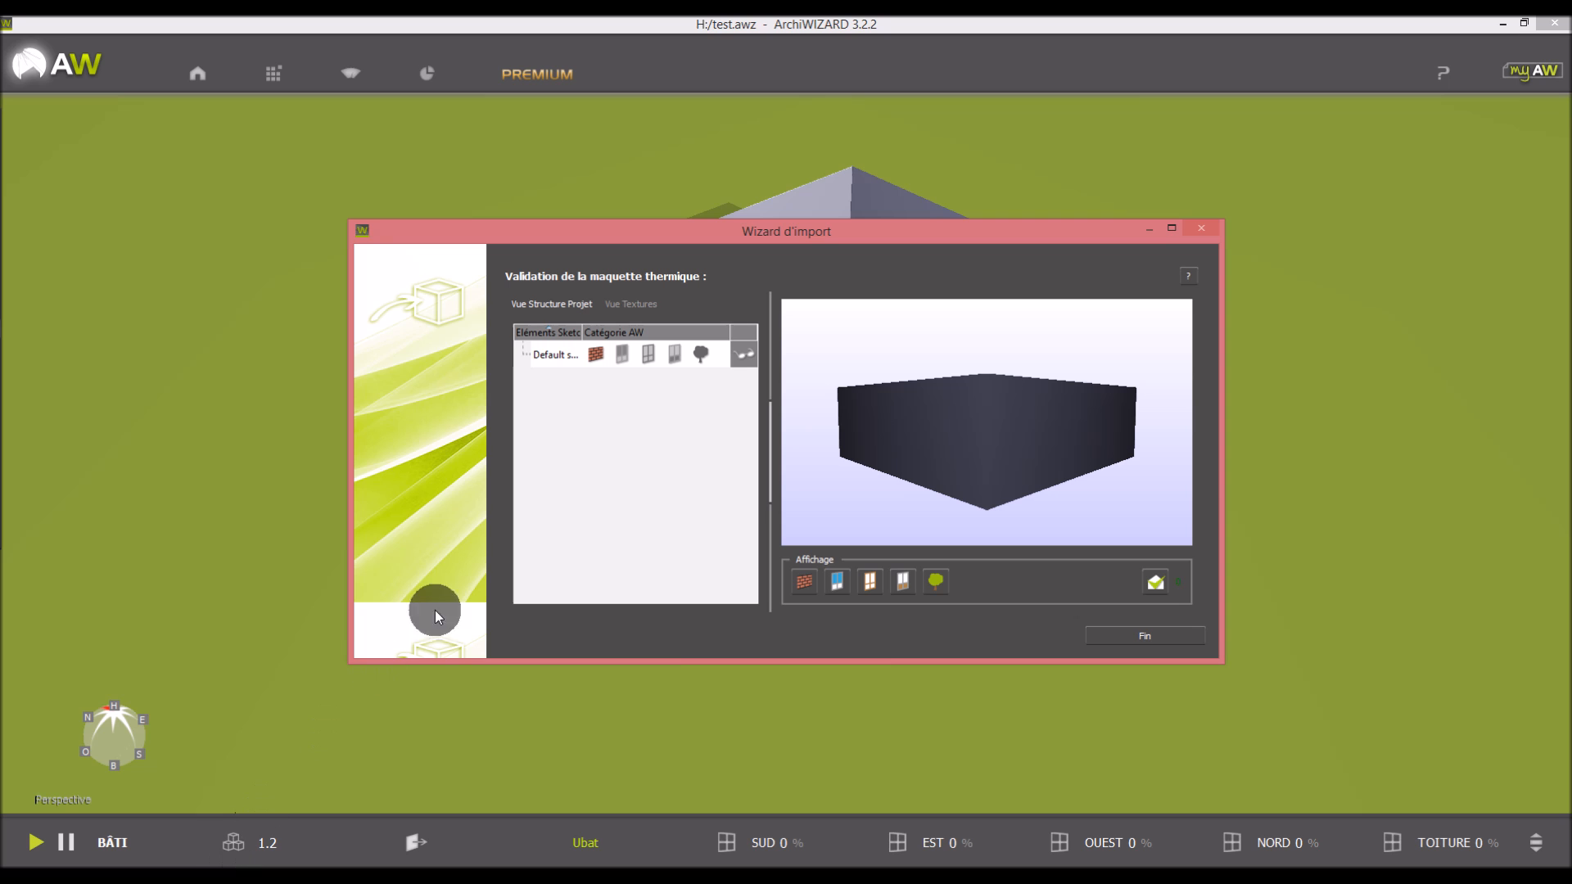
pyautogui.click(1117, 637)
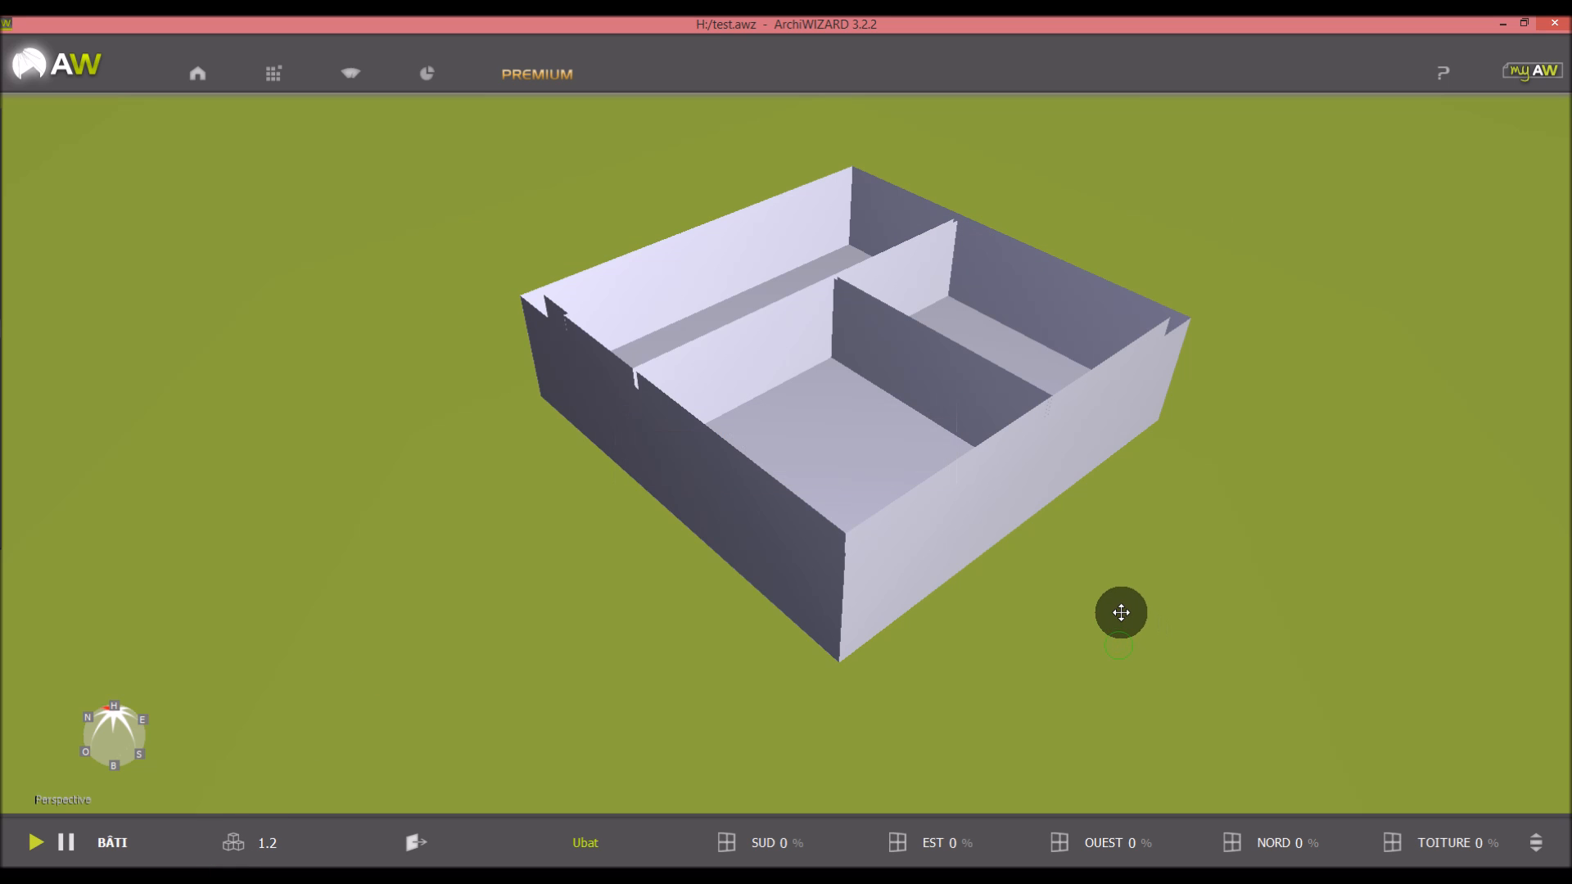
# Probe the three rooms with the Sonde pièces tool and examine each detected volume from several angles
pyautogui.moveTo(1119, 607)
pyautogui.mouseDown(button='middle')
pyautogui.moveTo(1078, 686)
pyautogui.moveTo(1113, 607)
pyautogui.mouseUp(button='middle')
pyautogui.scroll(-3, 1114, 607)
pyautogui.moveTo(1108, 608); pyautogui.dragTo(1170, 514)
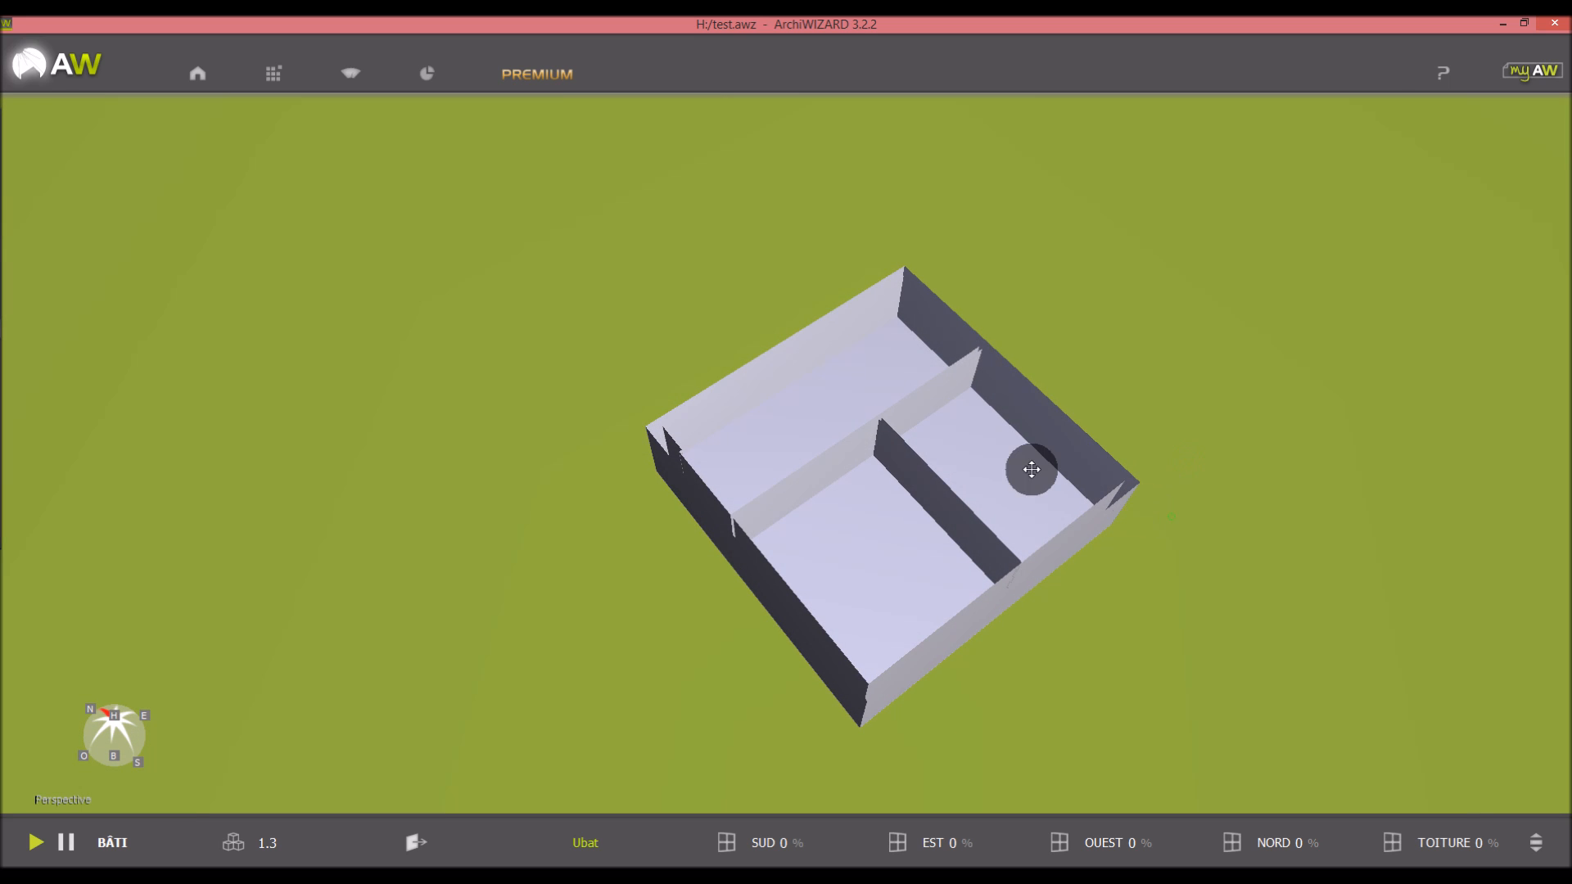
pyautogui.moveTo(10, 404)
pyautogui.click(14, 379)
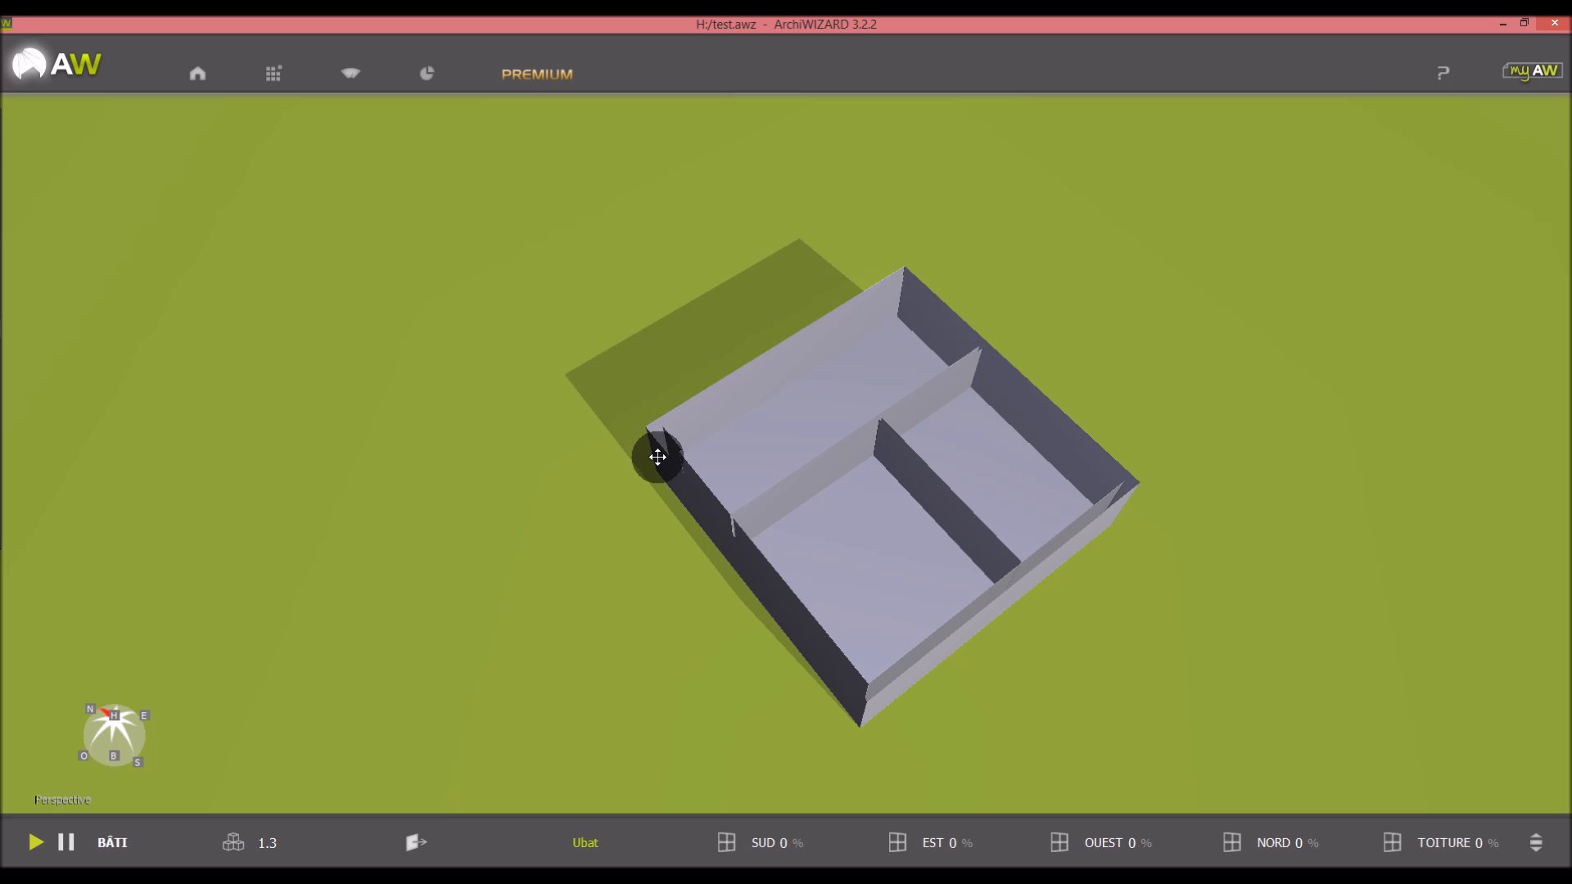
pyautogui.scroll(3, 676, 523)
pyautogui.moveTo(703, 578); pyautogui.dragTo(670, 543, button='middle')
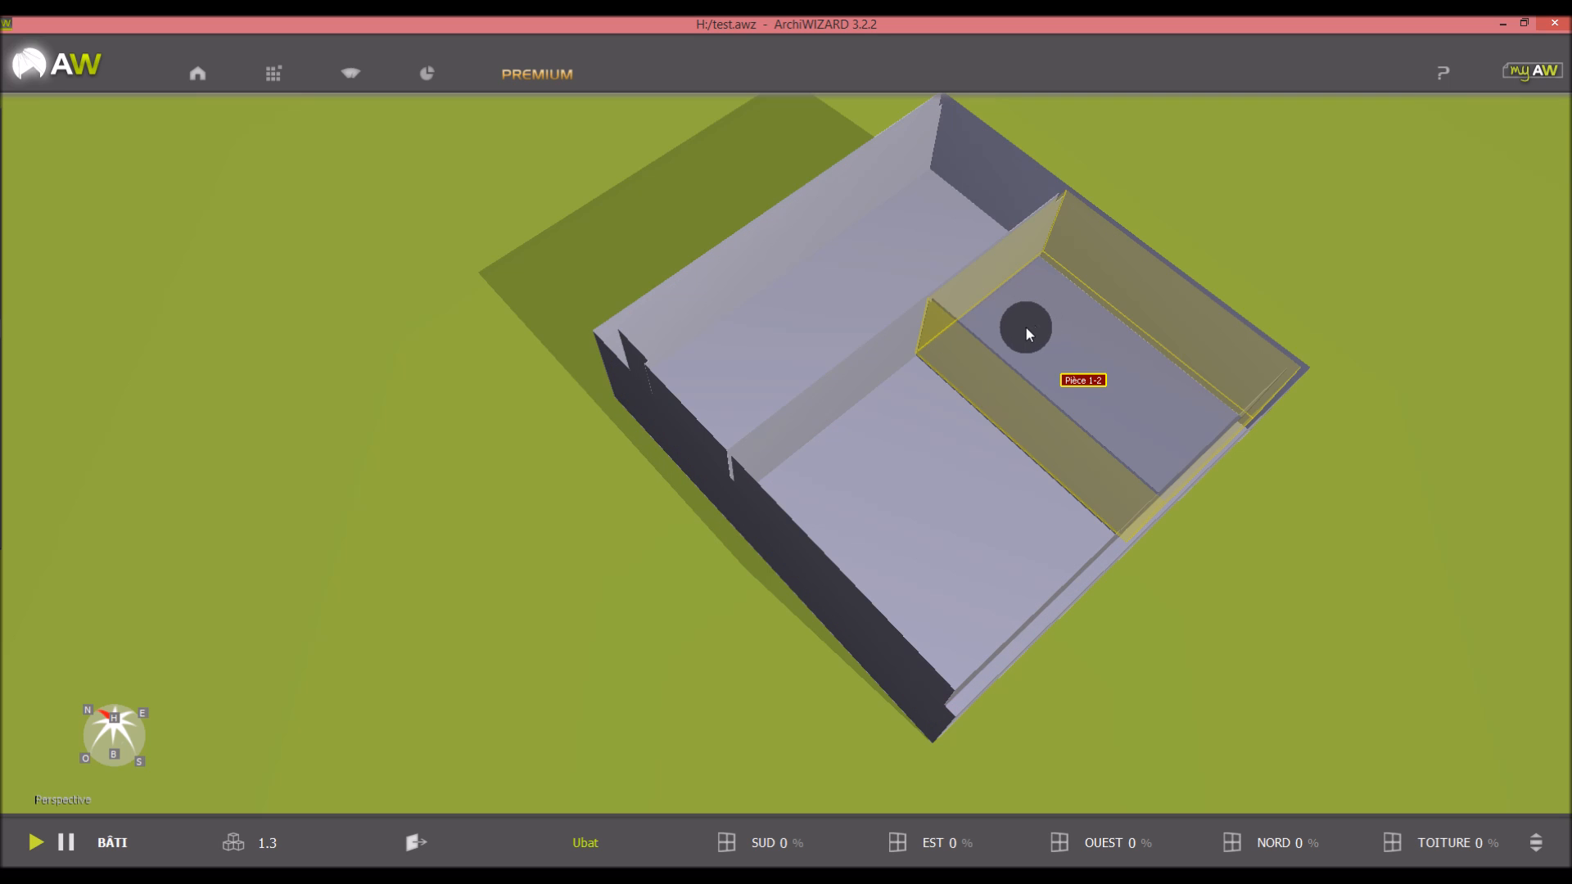
pyautogui.moveTo(1005, 509); pyautogui.dragTo(1175, 543)
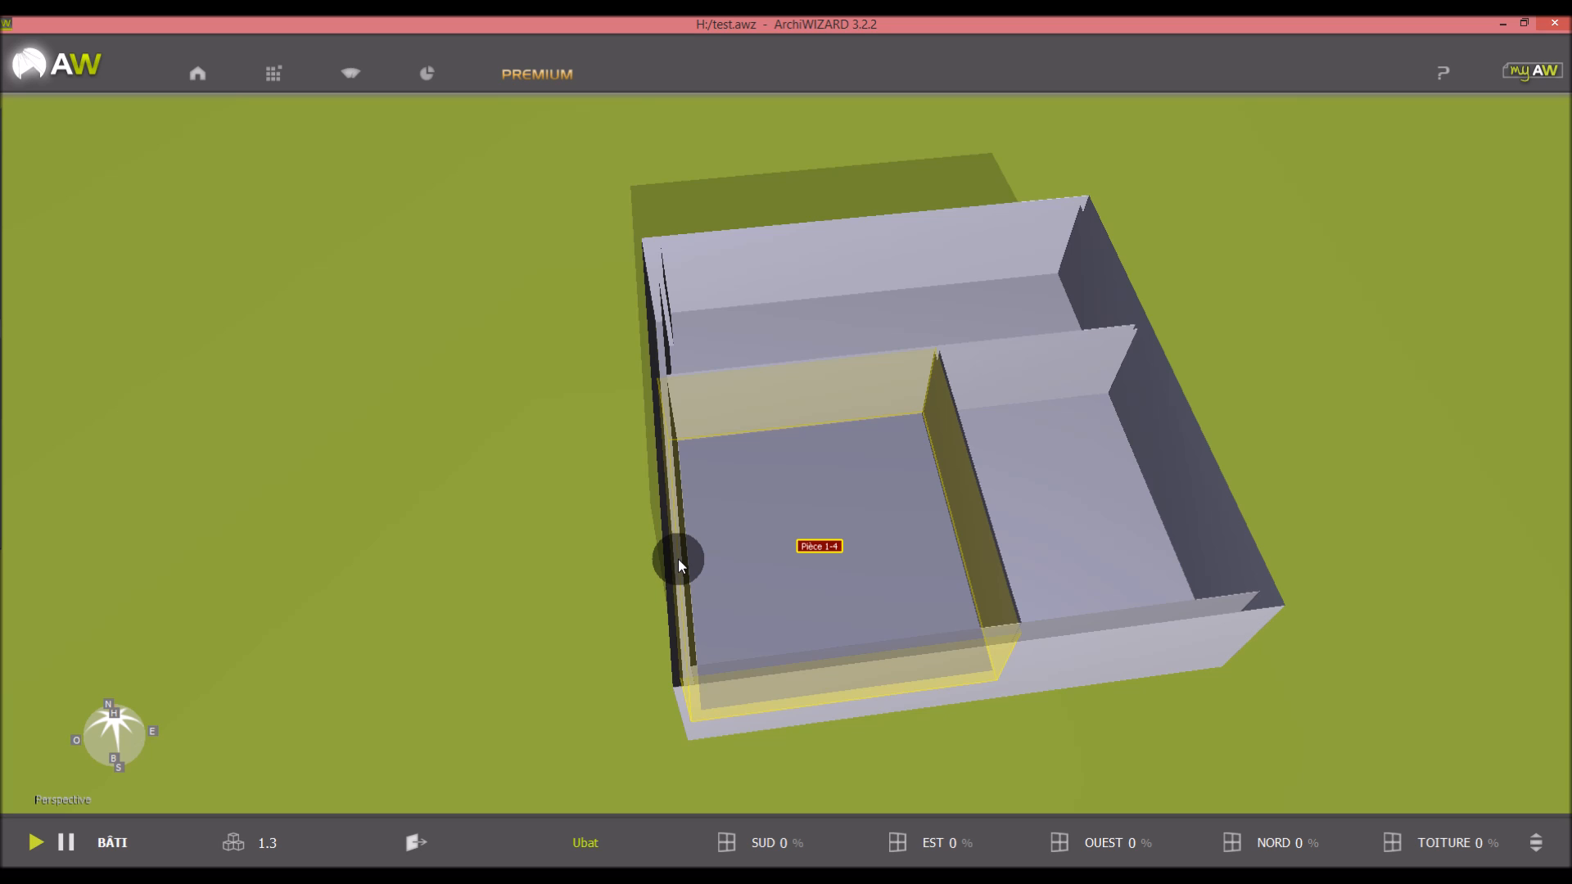
pyautogui.moveTo(678, 558); pyautogui.dragTo(623, 424)
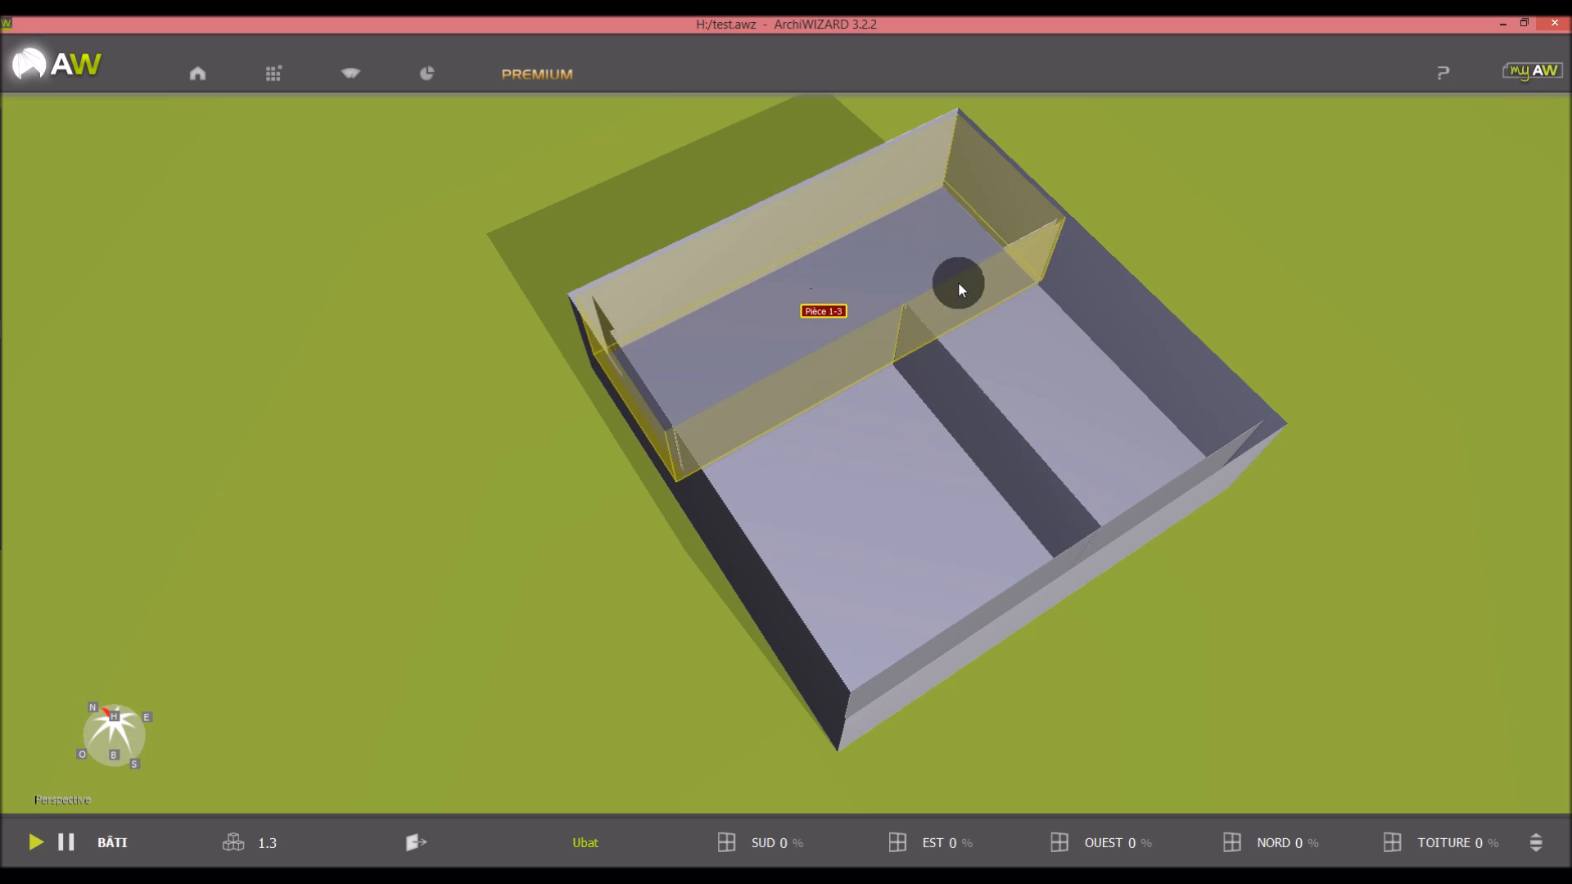
pyautogui.moveTo(611, 341); pyautogui.dragTo(554, 422)
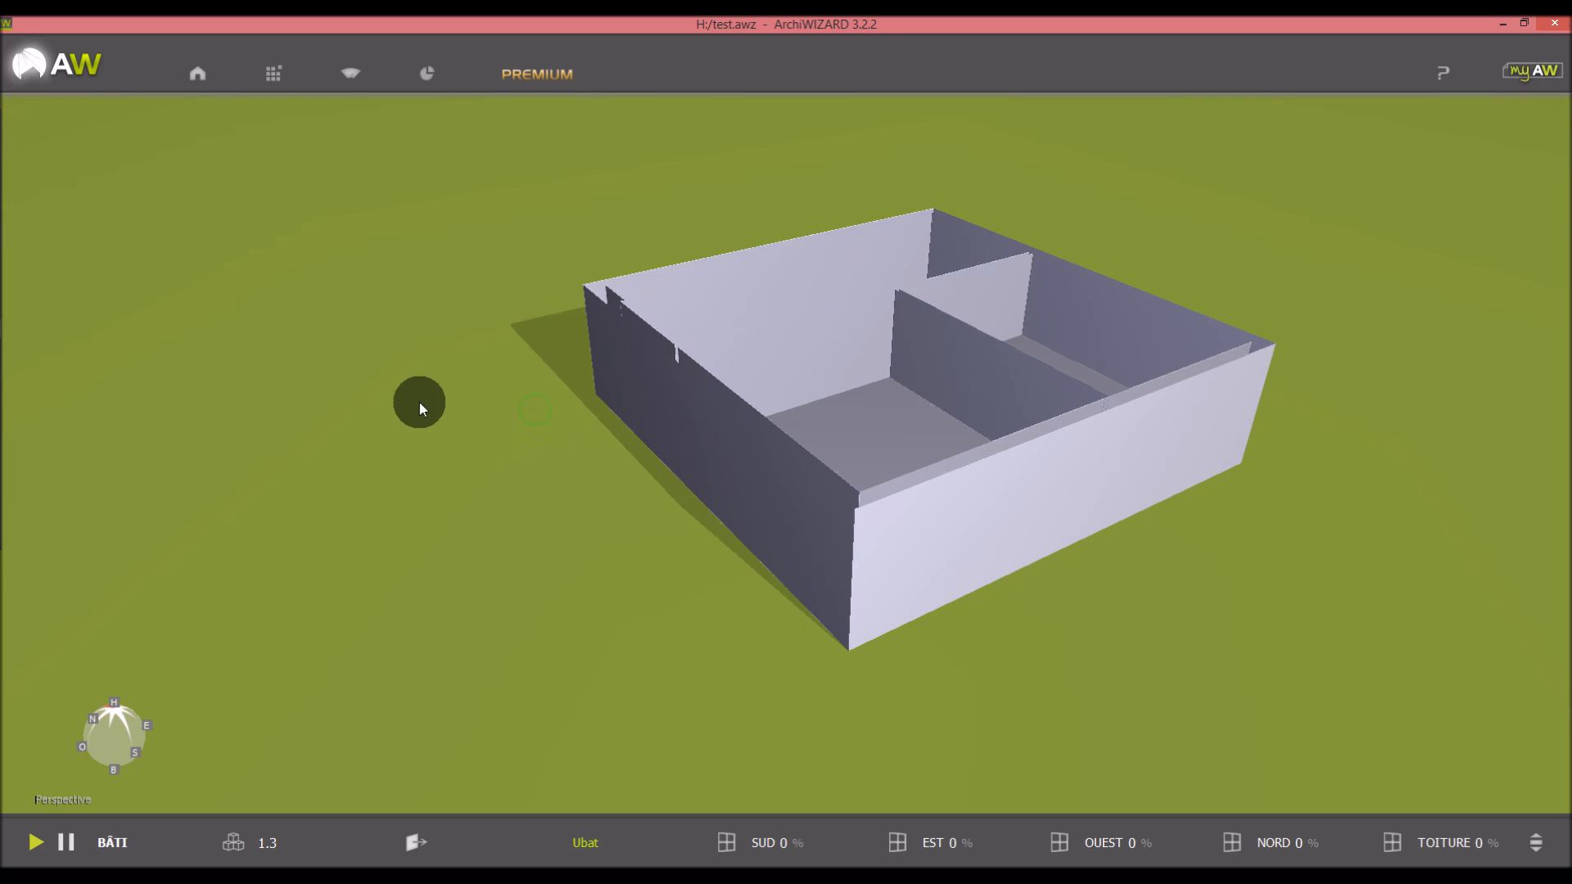
# Close the current SketchUp model and open "Erreur couleurs" from the Sketchup folder
pyautogui.moveTo(33, 324)
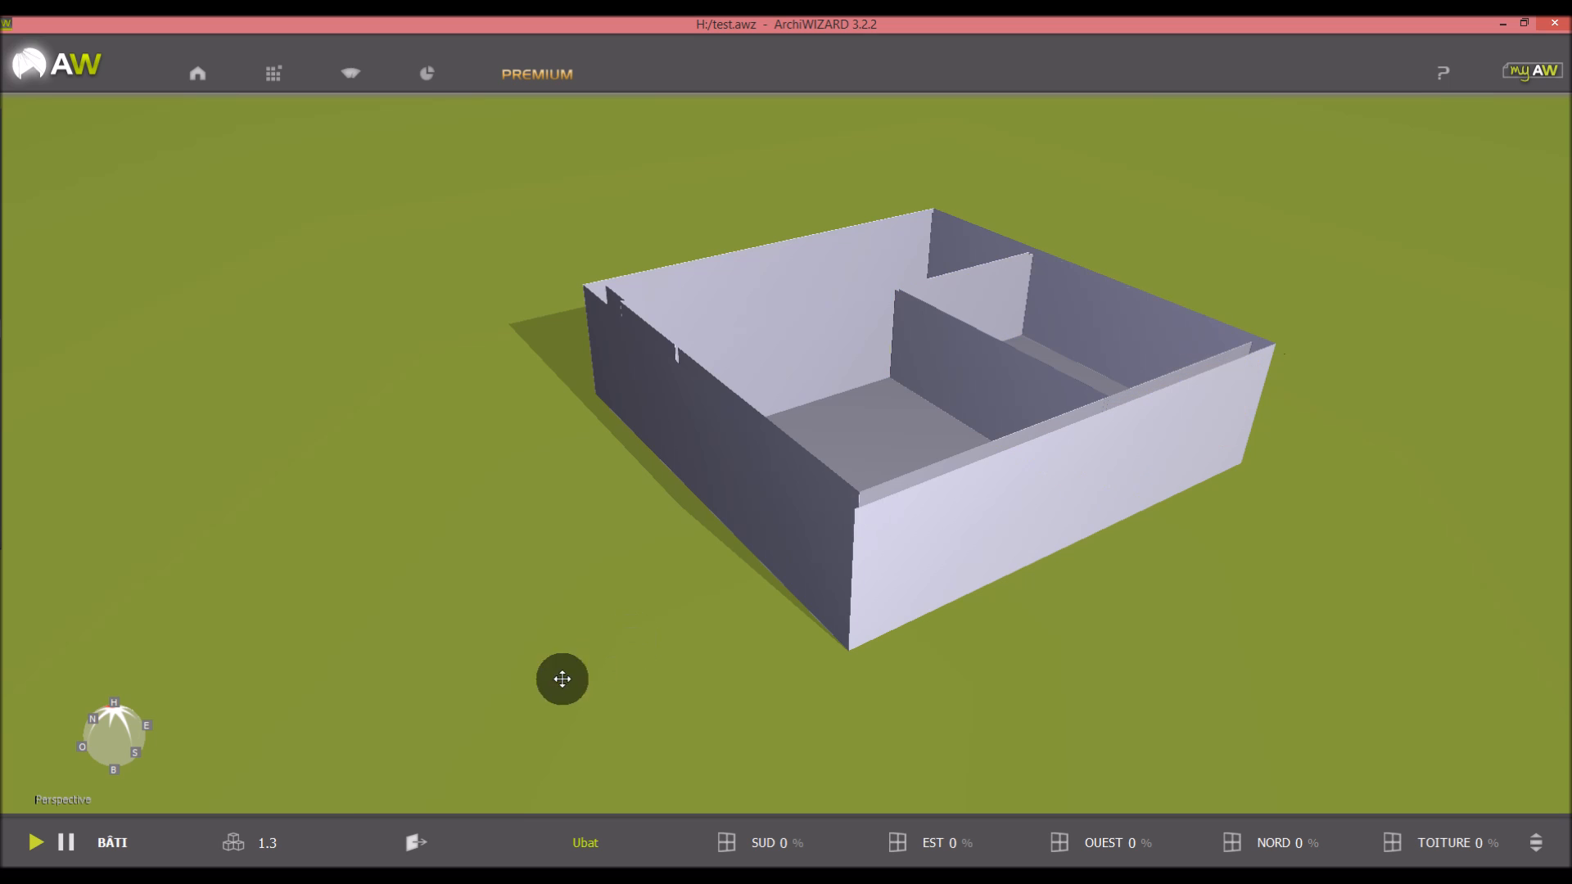
pyautogui.moveTo(268, 860)
pyautogui.click(360, 790)
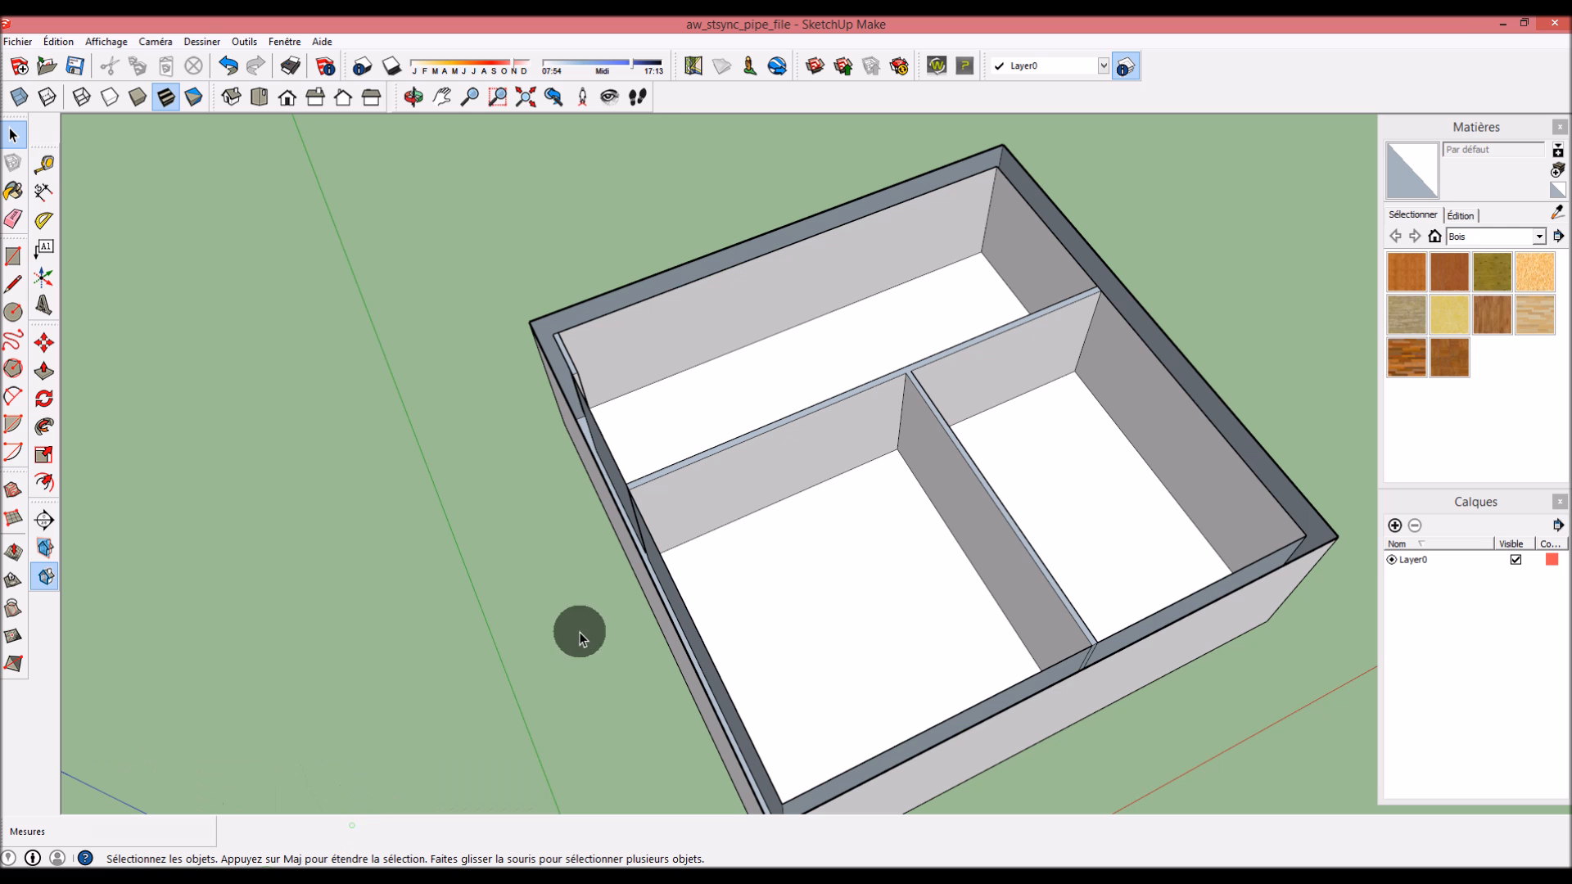
pyautogui.click(1556, 24)
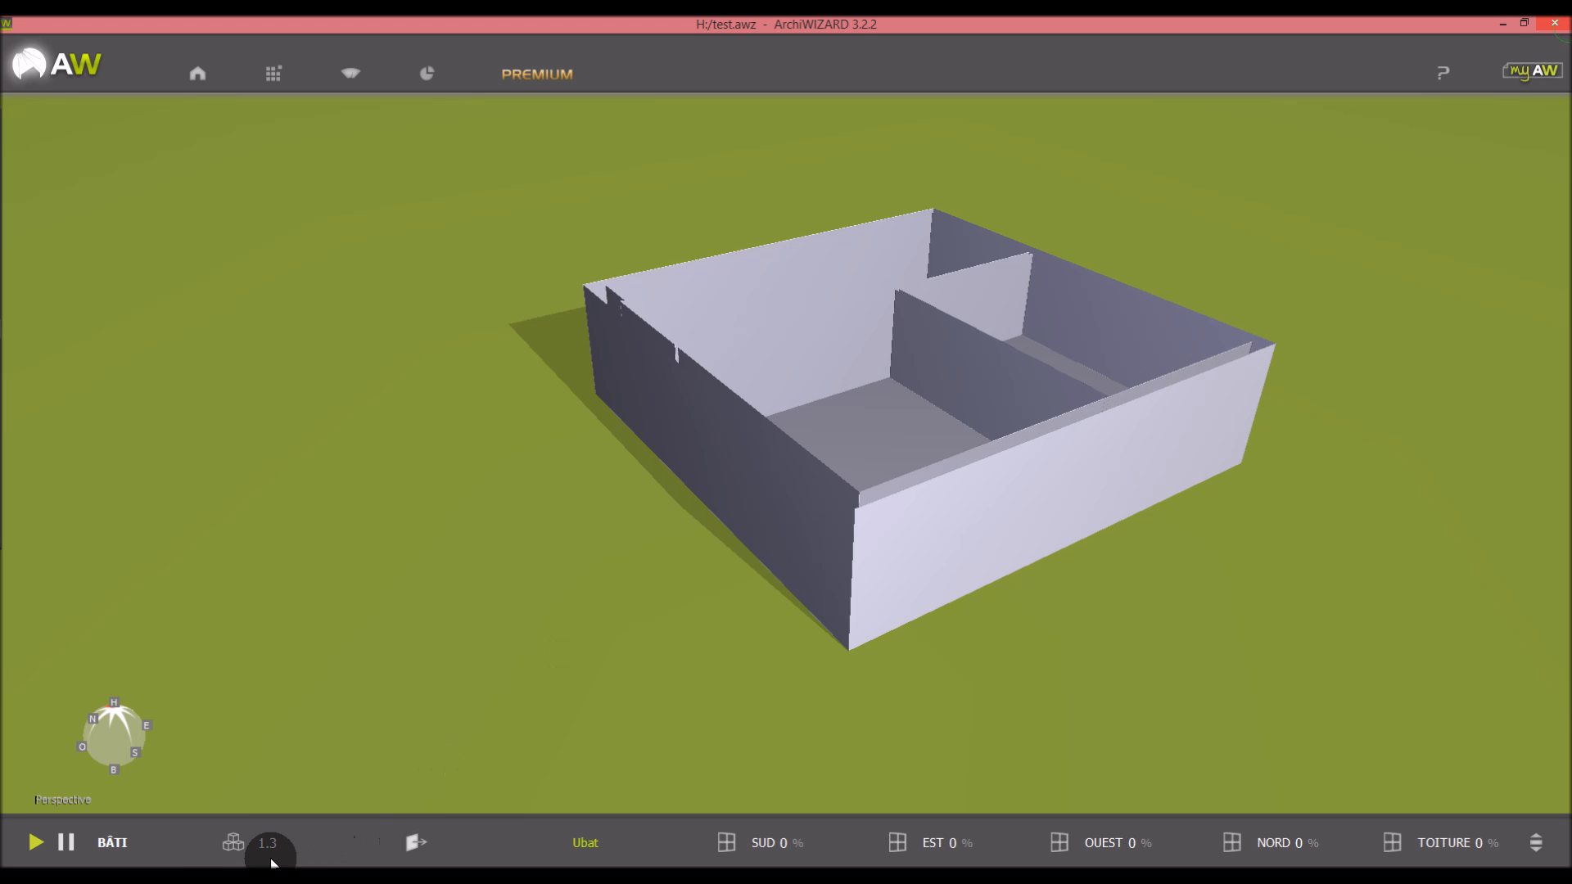
pyautogui.click(116, 876)
pyautogui.doubleClick(906, 236)
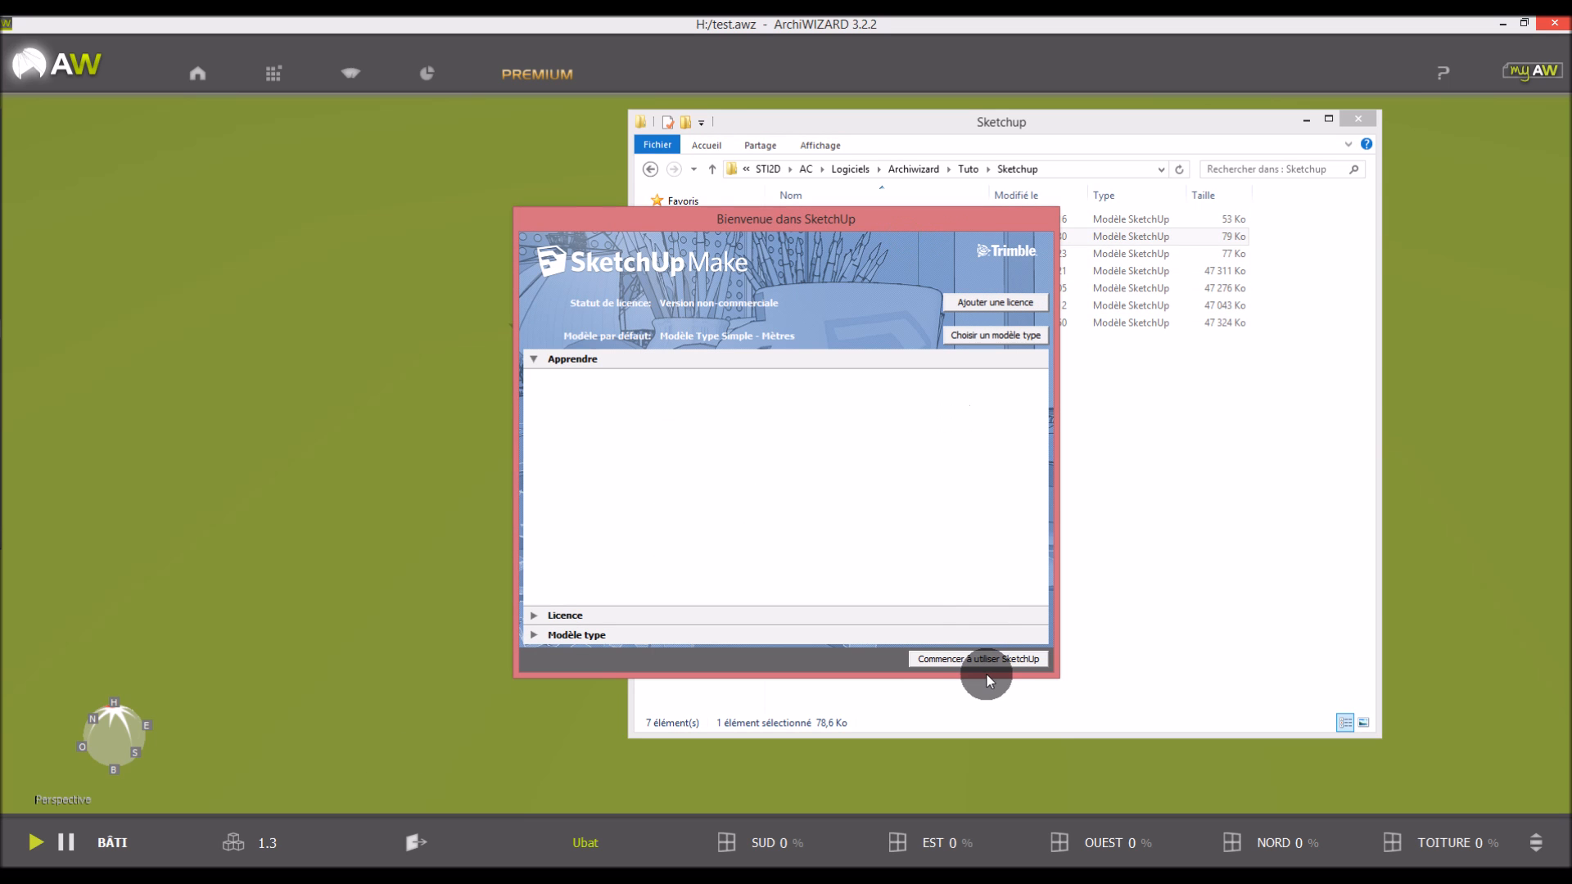
pyautogui.click(991, 662)
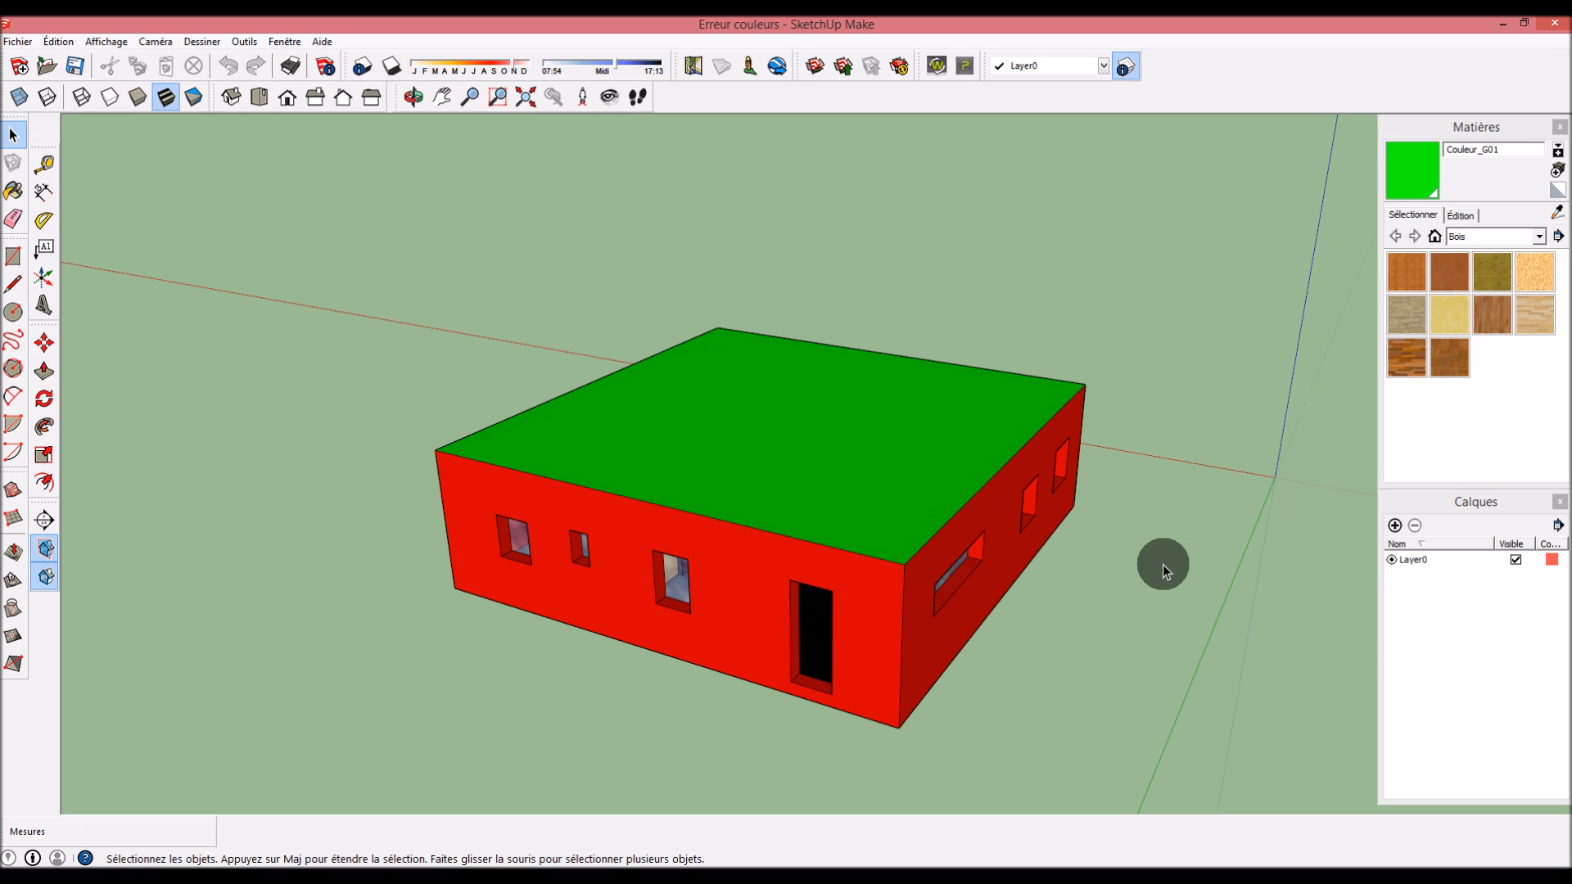
# Paint the red exterior wall containing the door with Couleur_J01 from the Couleurs collection
pyautogui.moveTo(1132, 587); pyautogui.dragTo(1085, 561, button='middle')
pyautogui.scroll(1, 1056, 577)
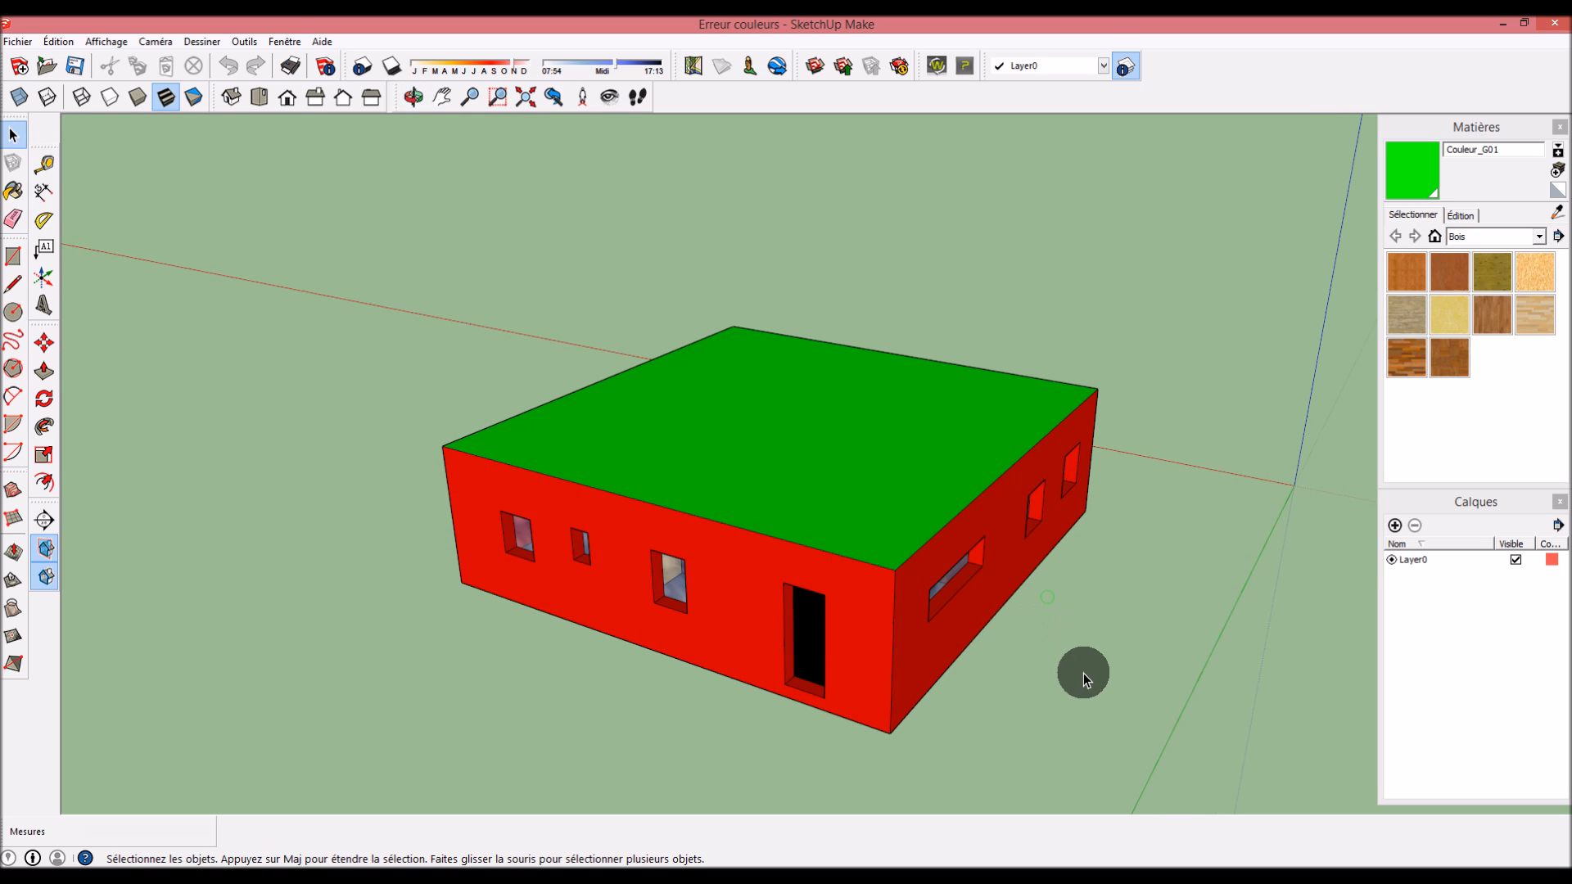
pyautogui.scroll(3, 880, 746)
pyautogui.scroll(-3, 434, 674)
pyautogui.moveTo(434, 675); pyautogui.dragTo(645, 648, button='middle')
pyautogui.click(1480, 236)
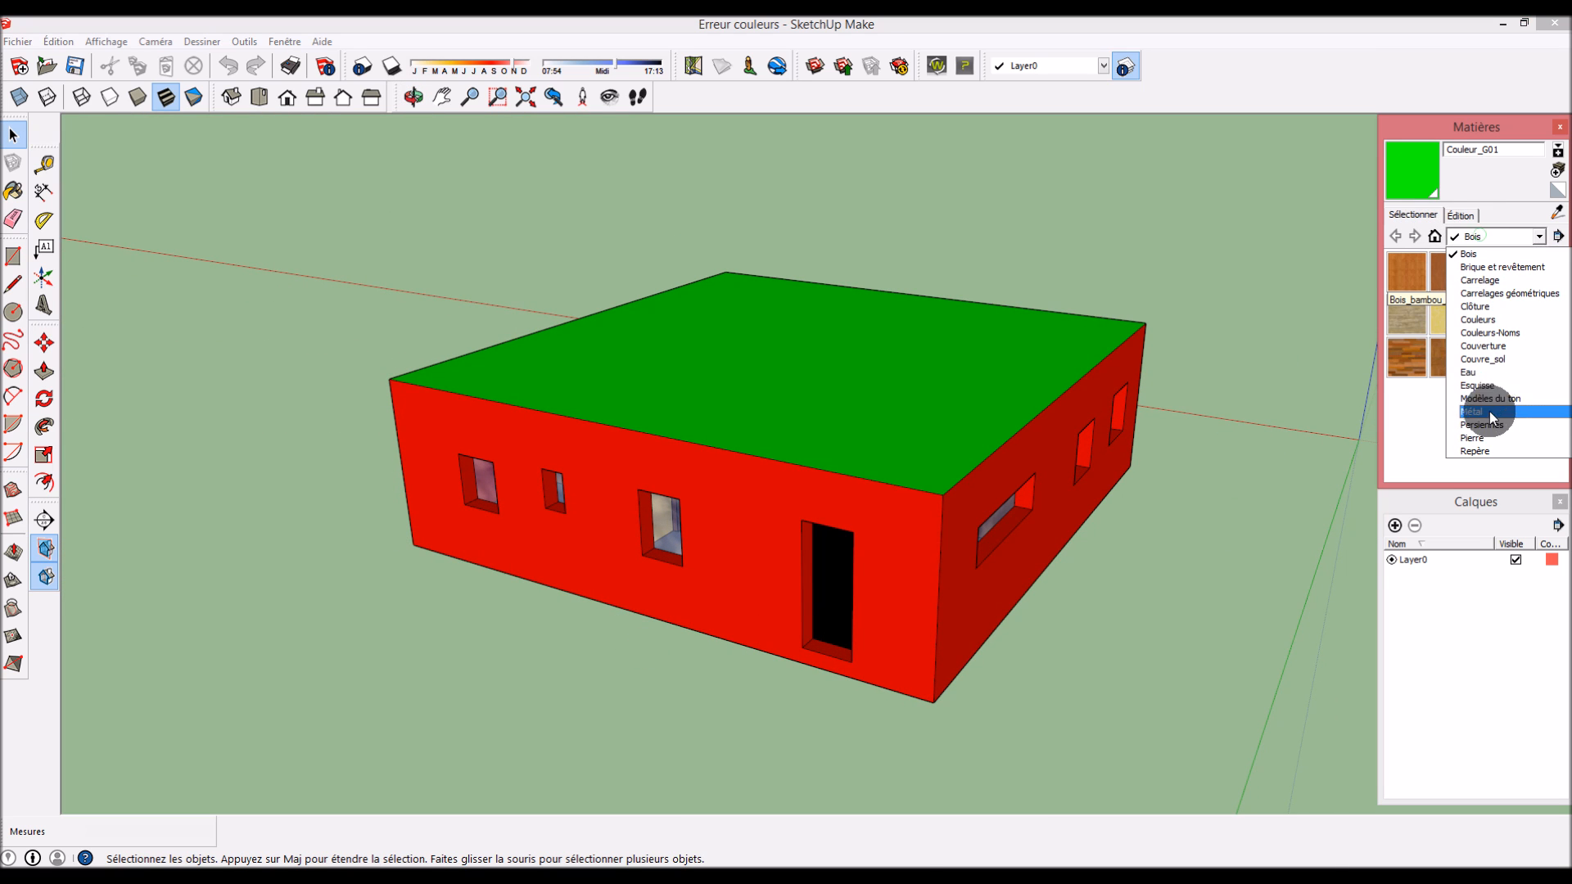
pyautogui.click(1512, 321)
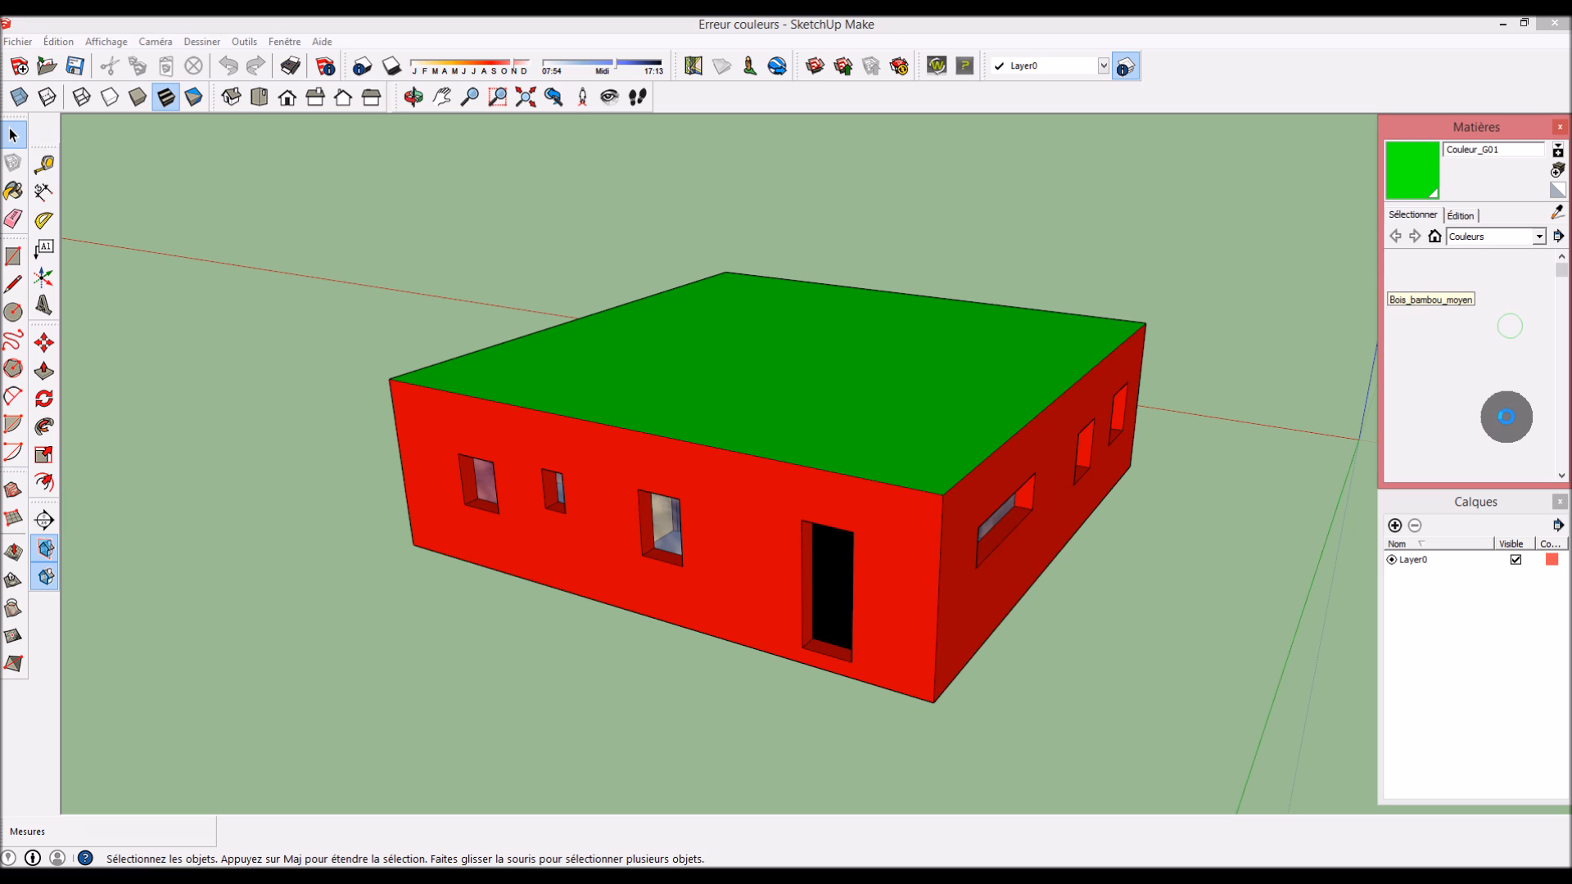
pyautogui.moveTo(1562, 270); pyautogui.dragTo(1562, 407)
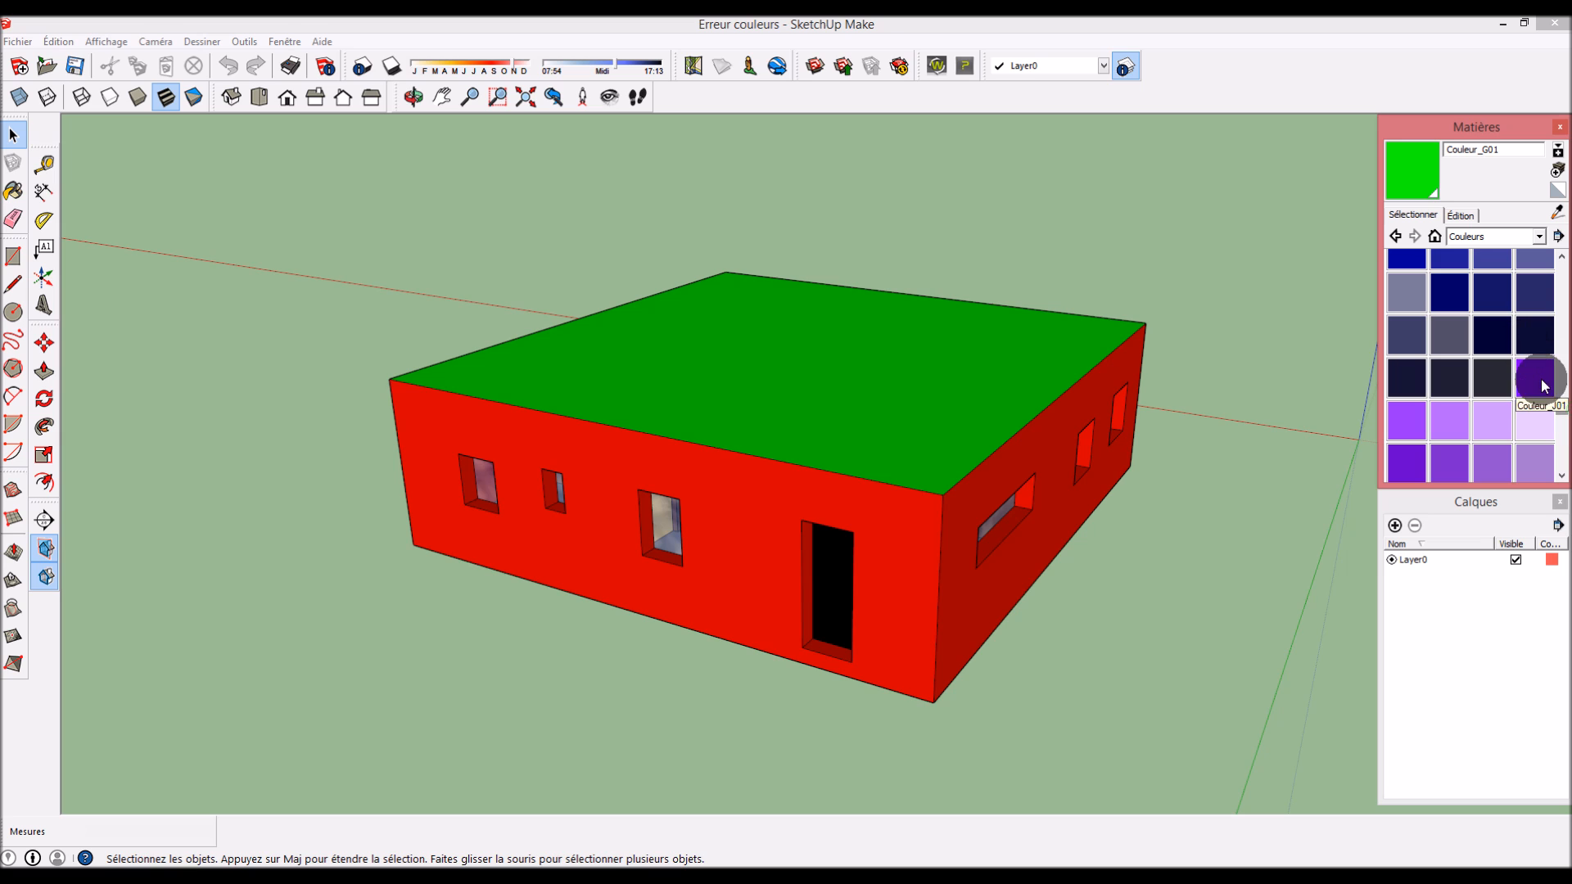
pyautogui.click(1537, 385)
pyautogui.click(725, 542)
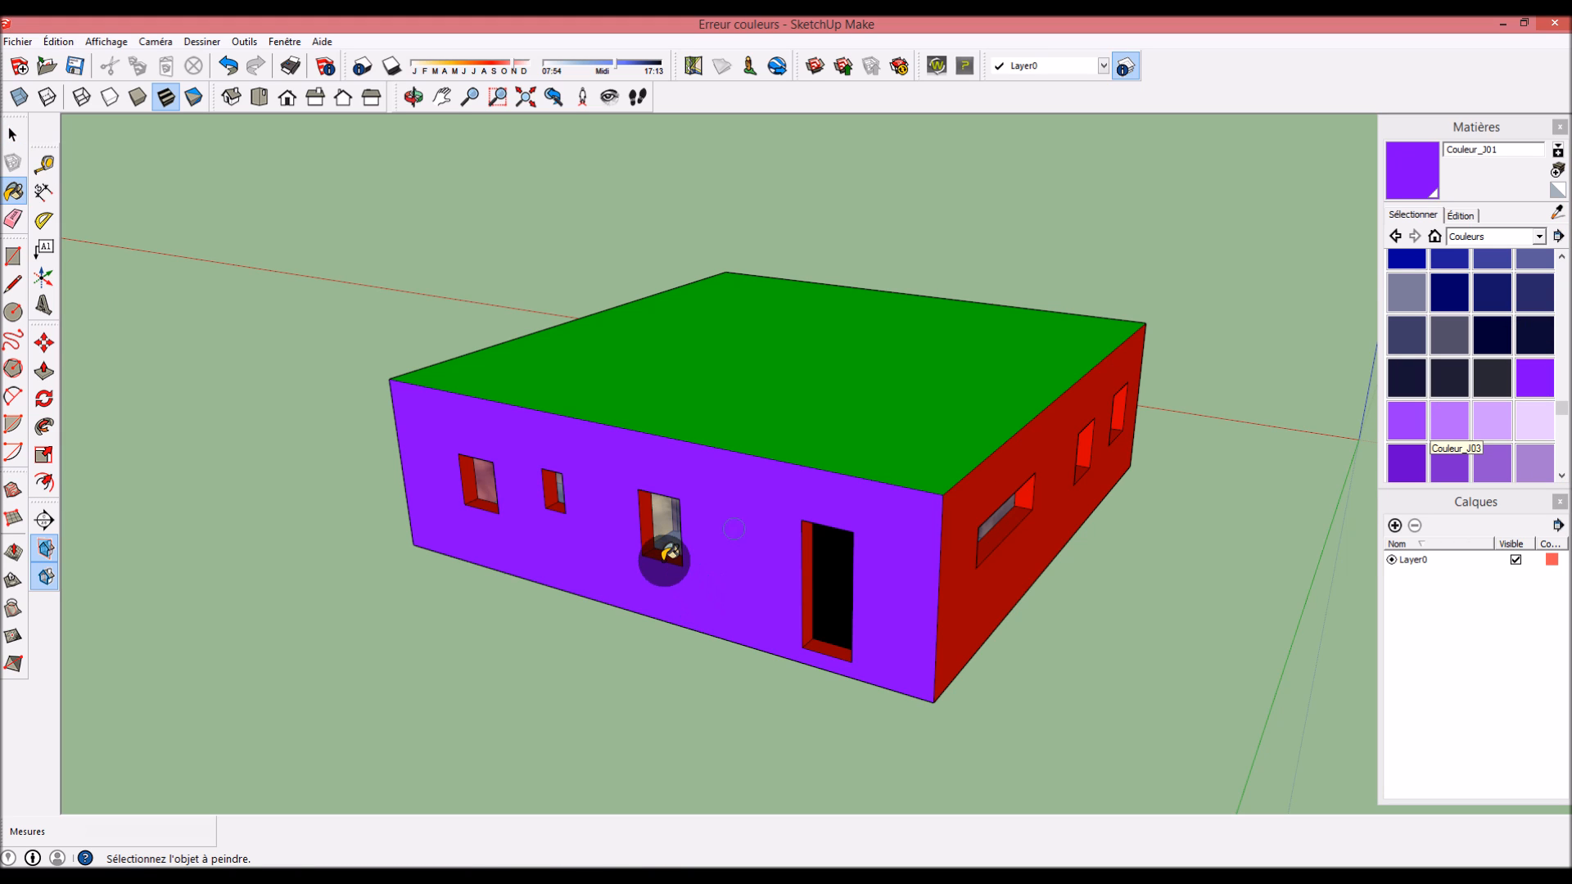
# Import the painted model into ArchiWIZARD with Color_009 categorised as doors and Color_B18 and Color_D03 as Environnement et Objets
pyautogui.click(936, 65)
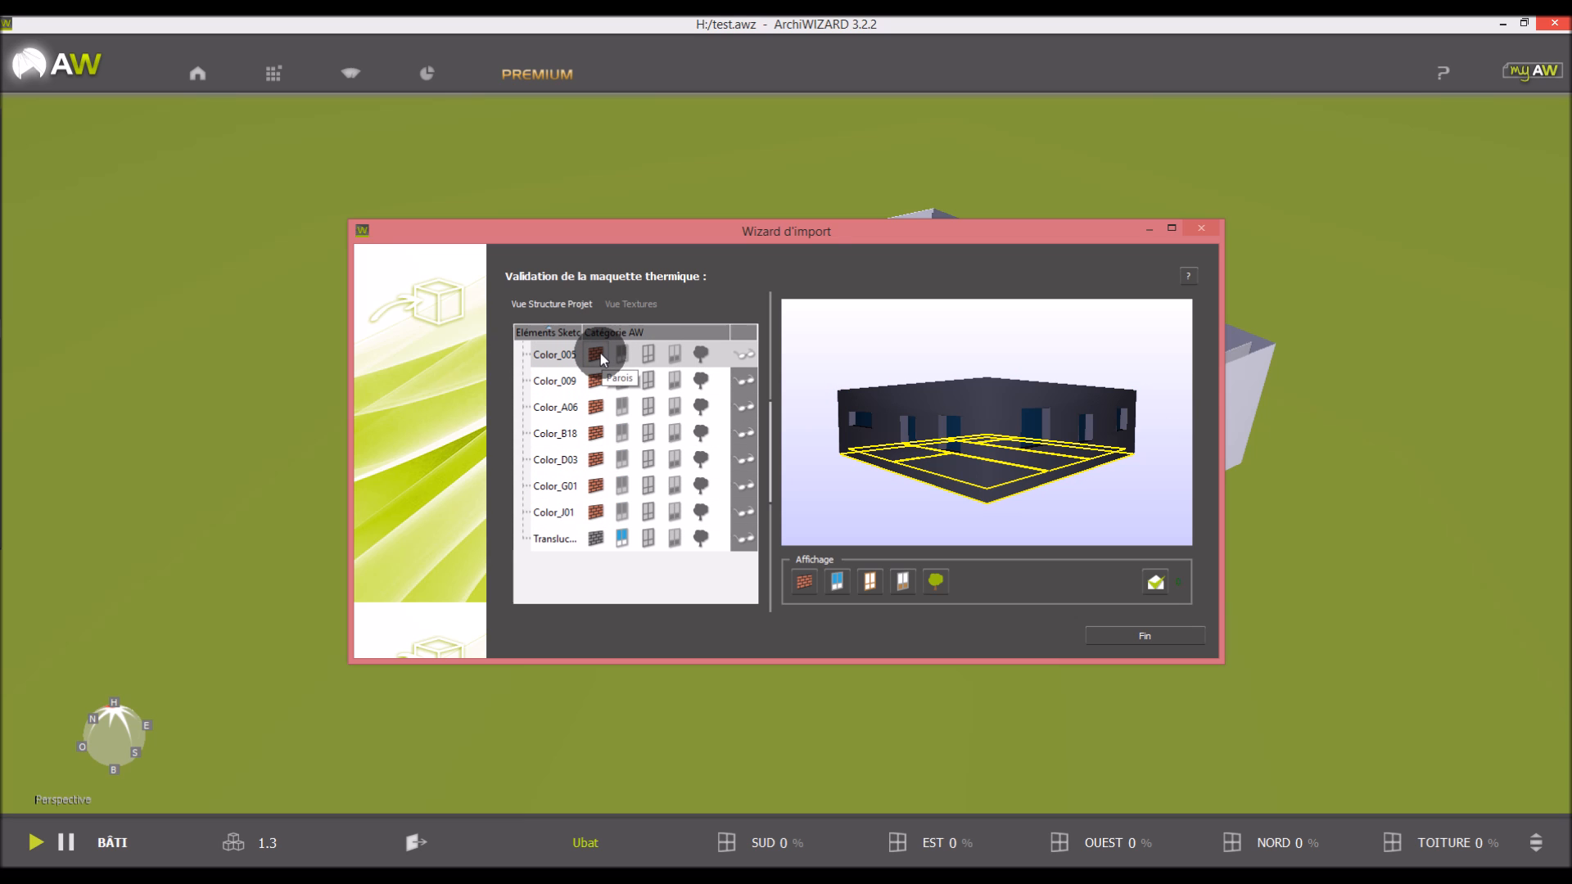
pyautogui.moveTo(870, 450); pyautogui.dragTo(1223, 464, button='middle')
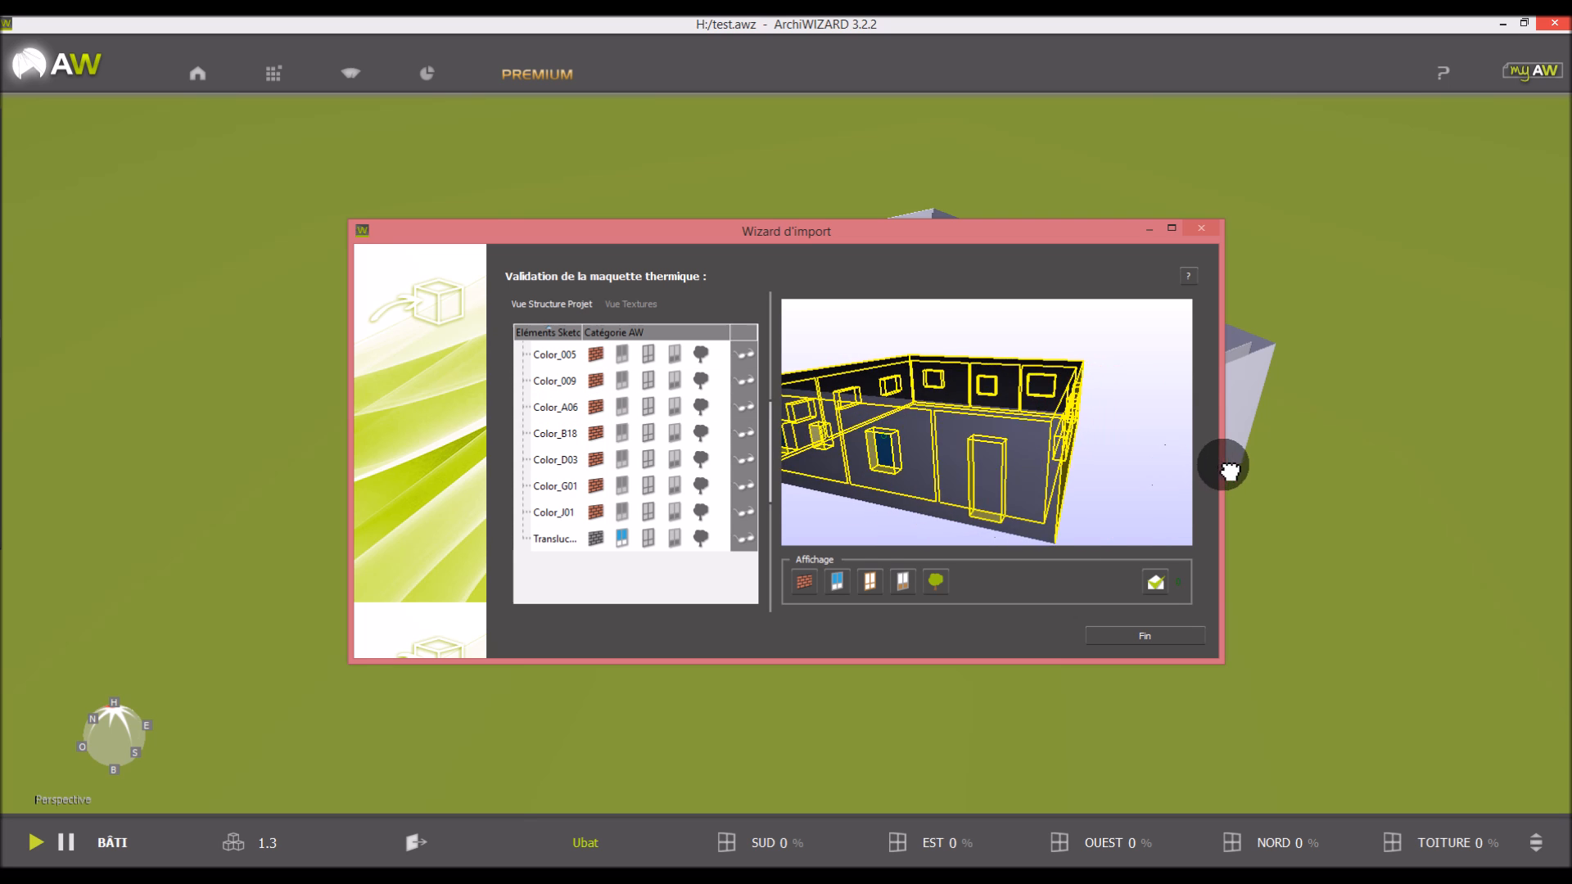
pyautogui.click(677, 380)
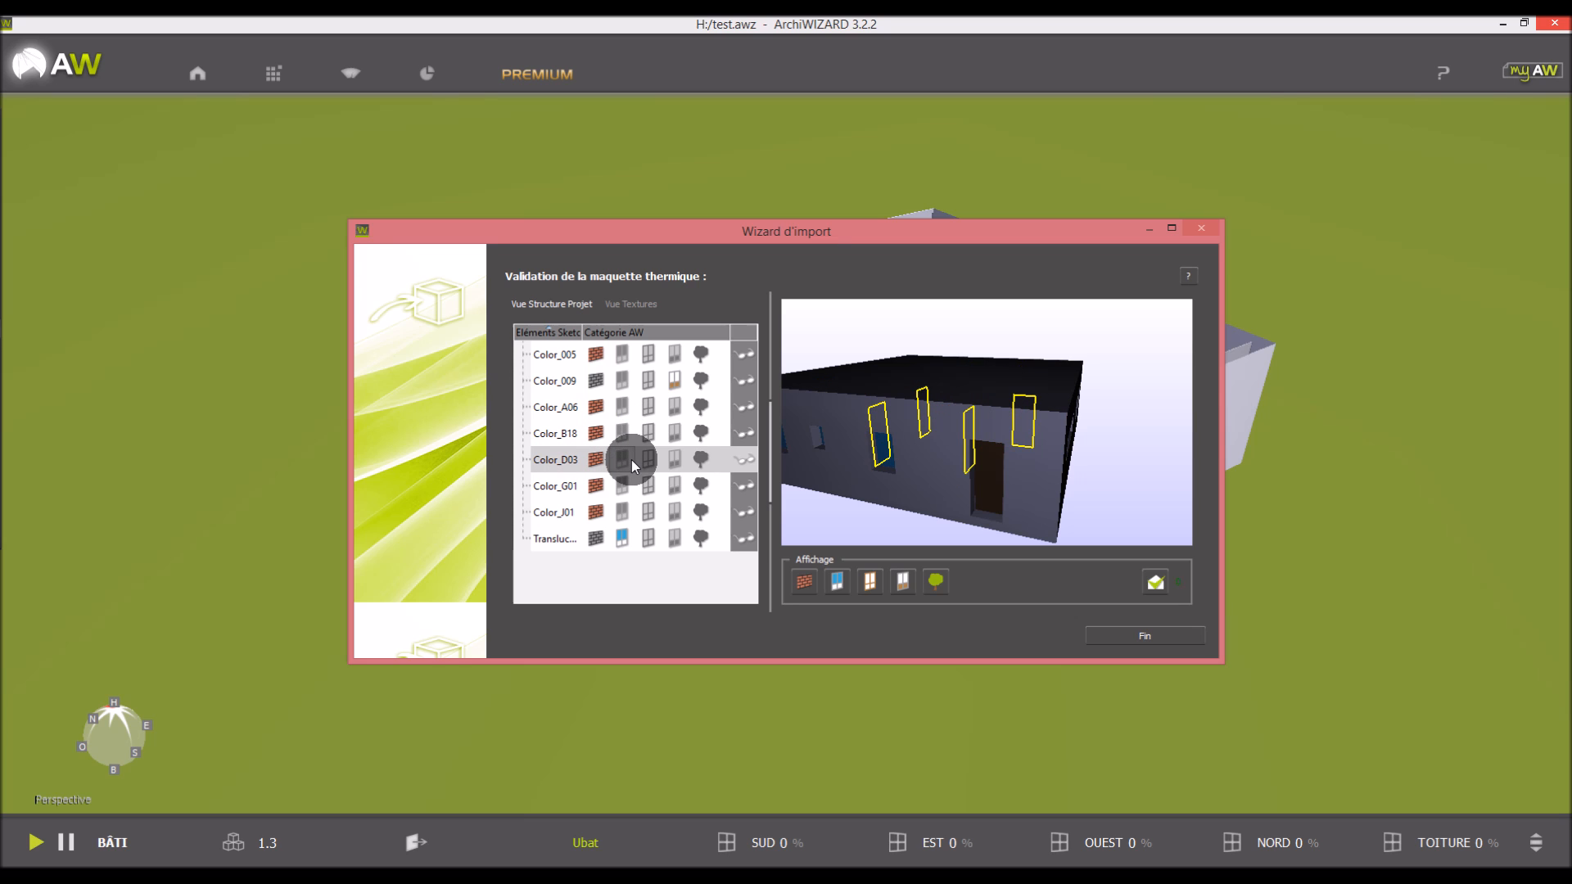
pyautogui.click(692, 463)
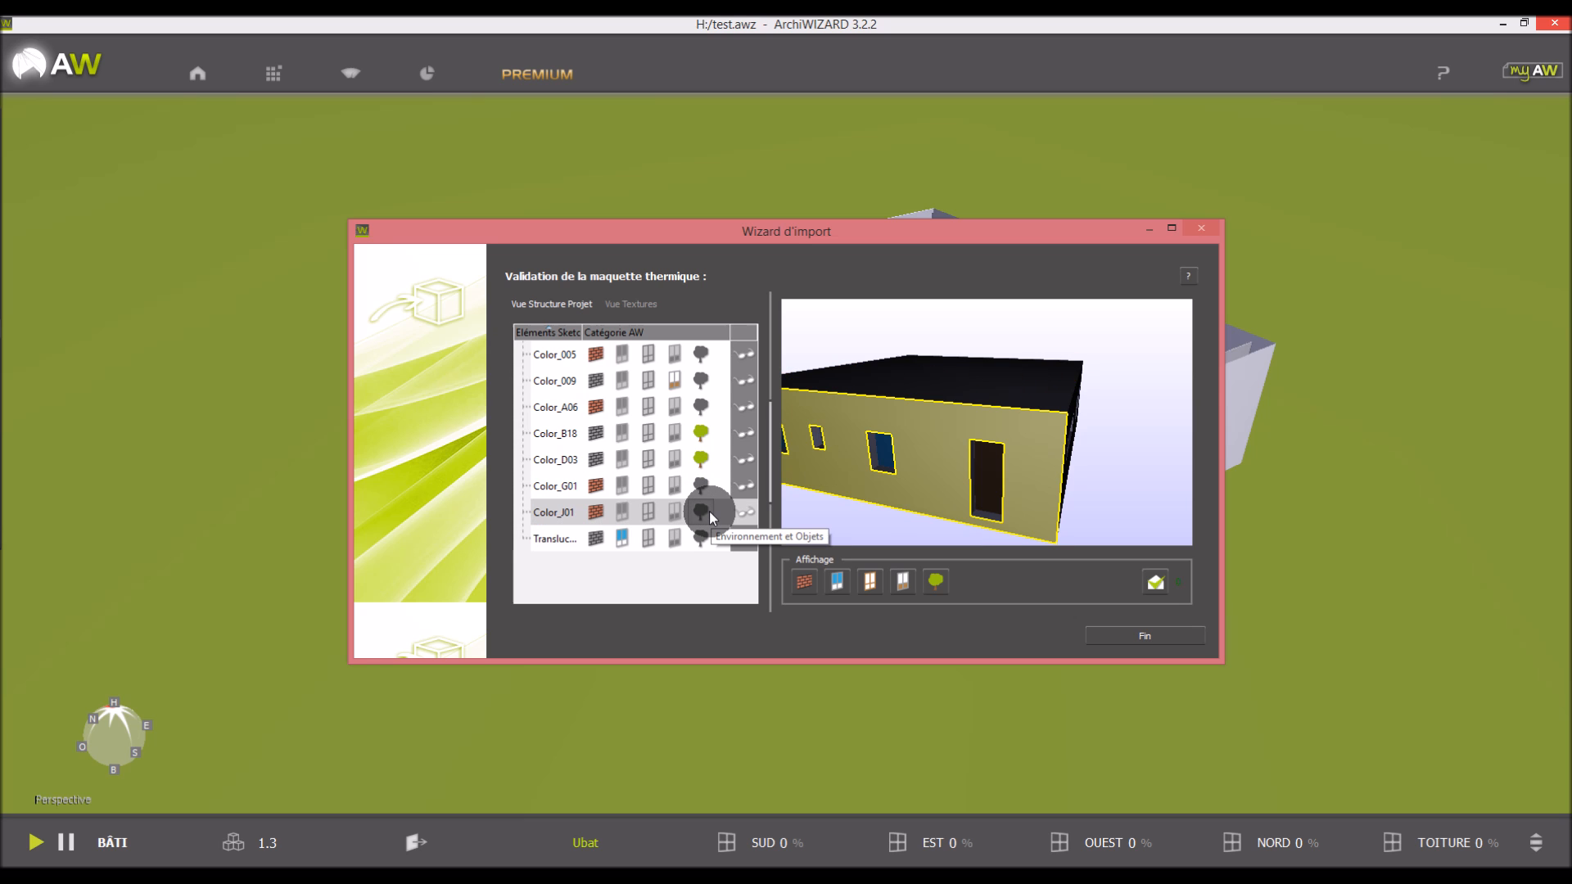
pyautogui.moveTo(947, 502); pyautogui.dragTo(1011, 502)
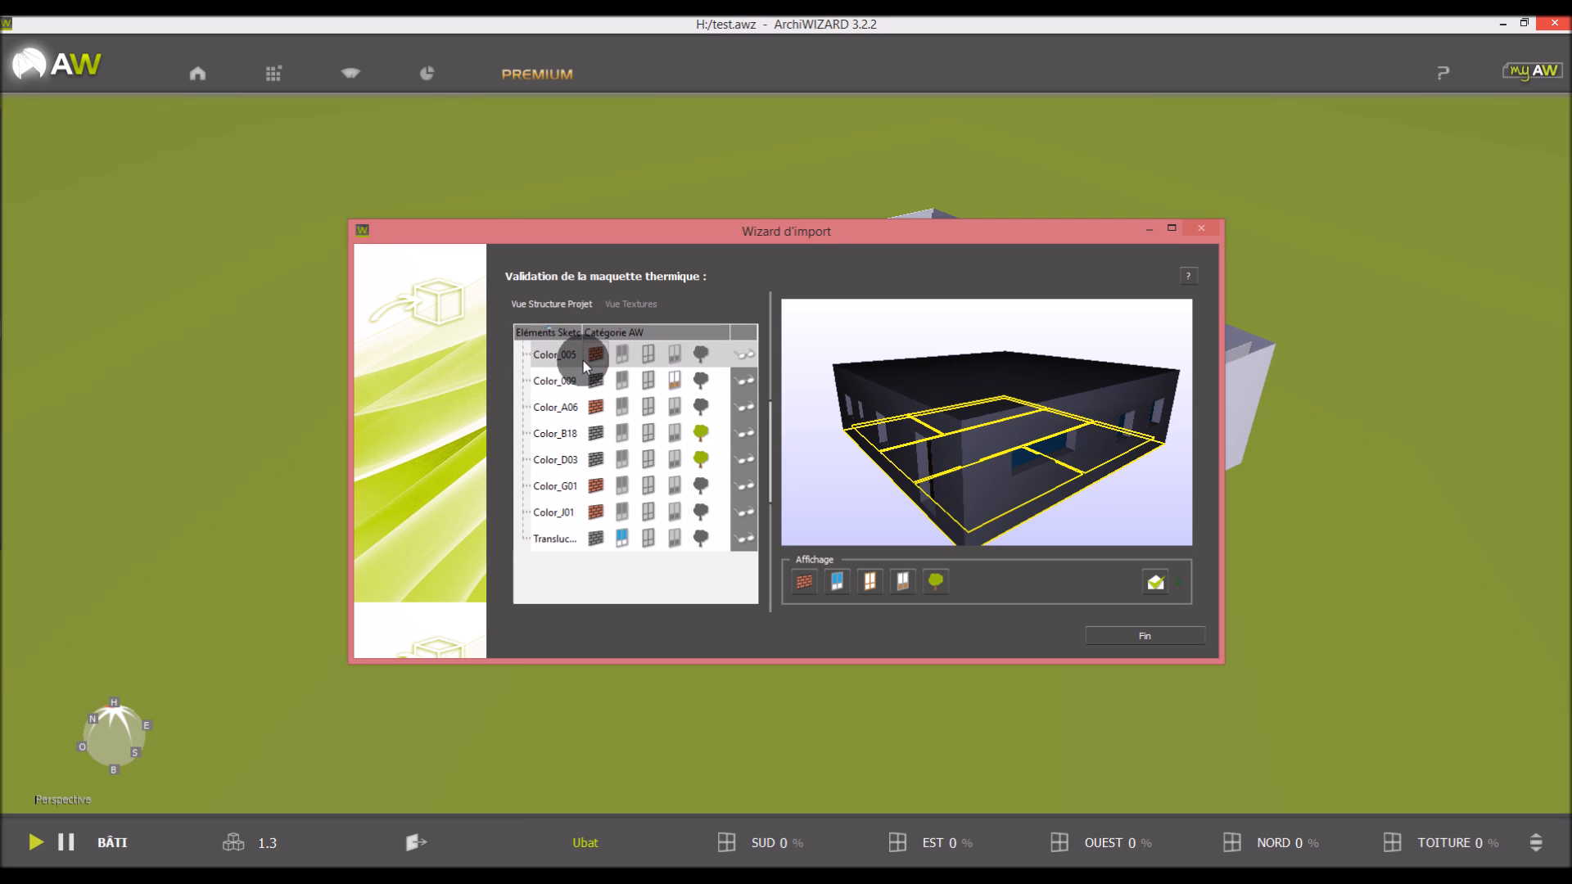
pyautogui.click(1154, 646)
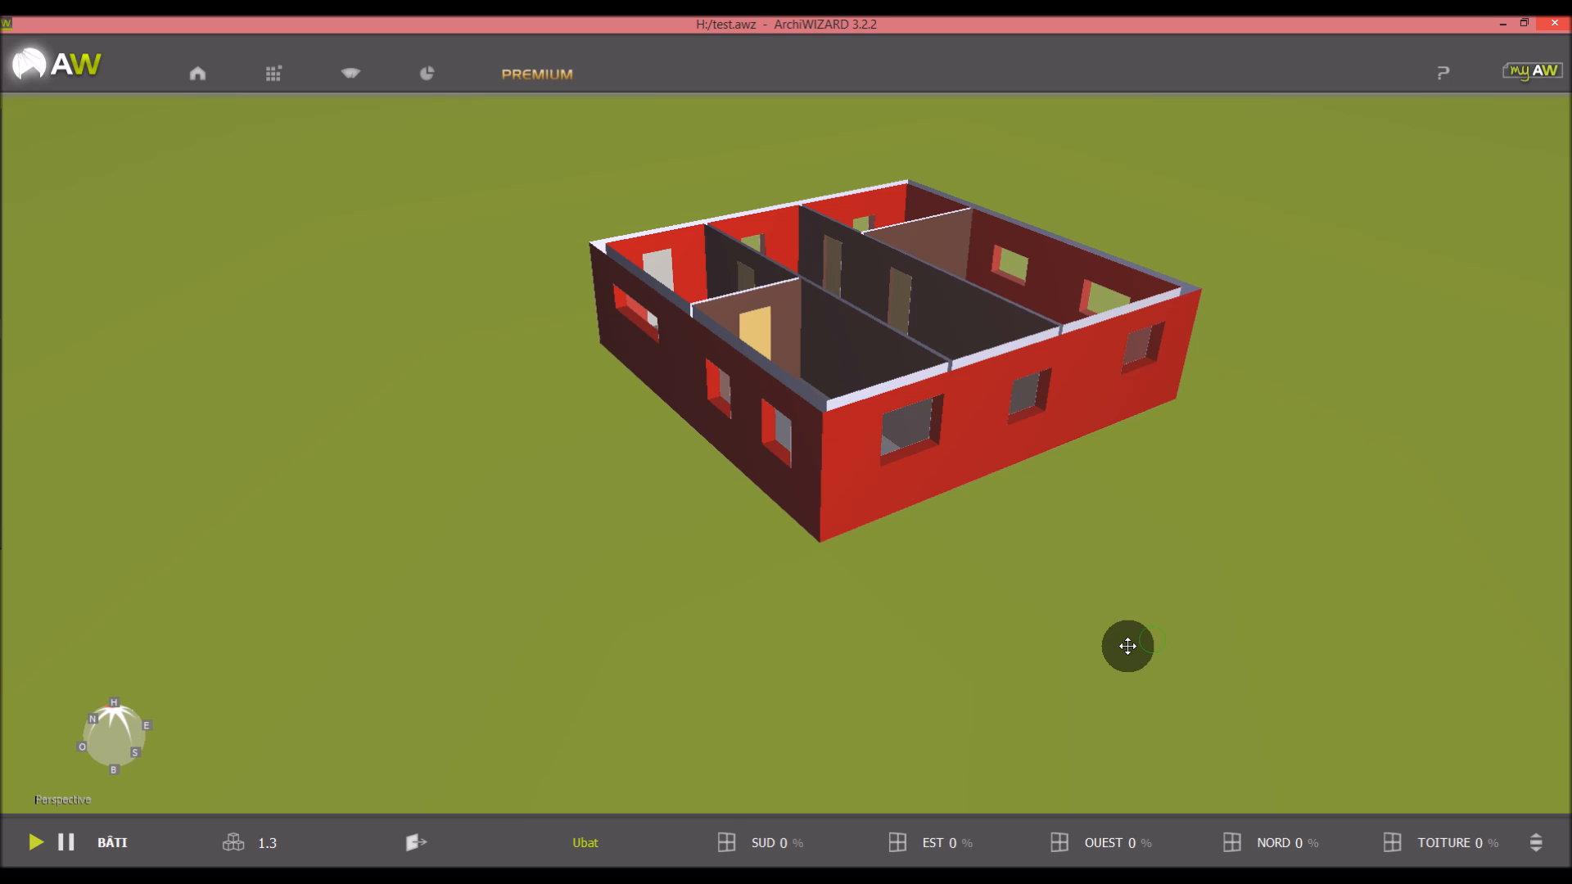
# Highlight the building's exterior walls and open them in the Configurateur des parois
pyautogui.moveTo(1079, 624); pyautogui.dragTo(670, 691)
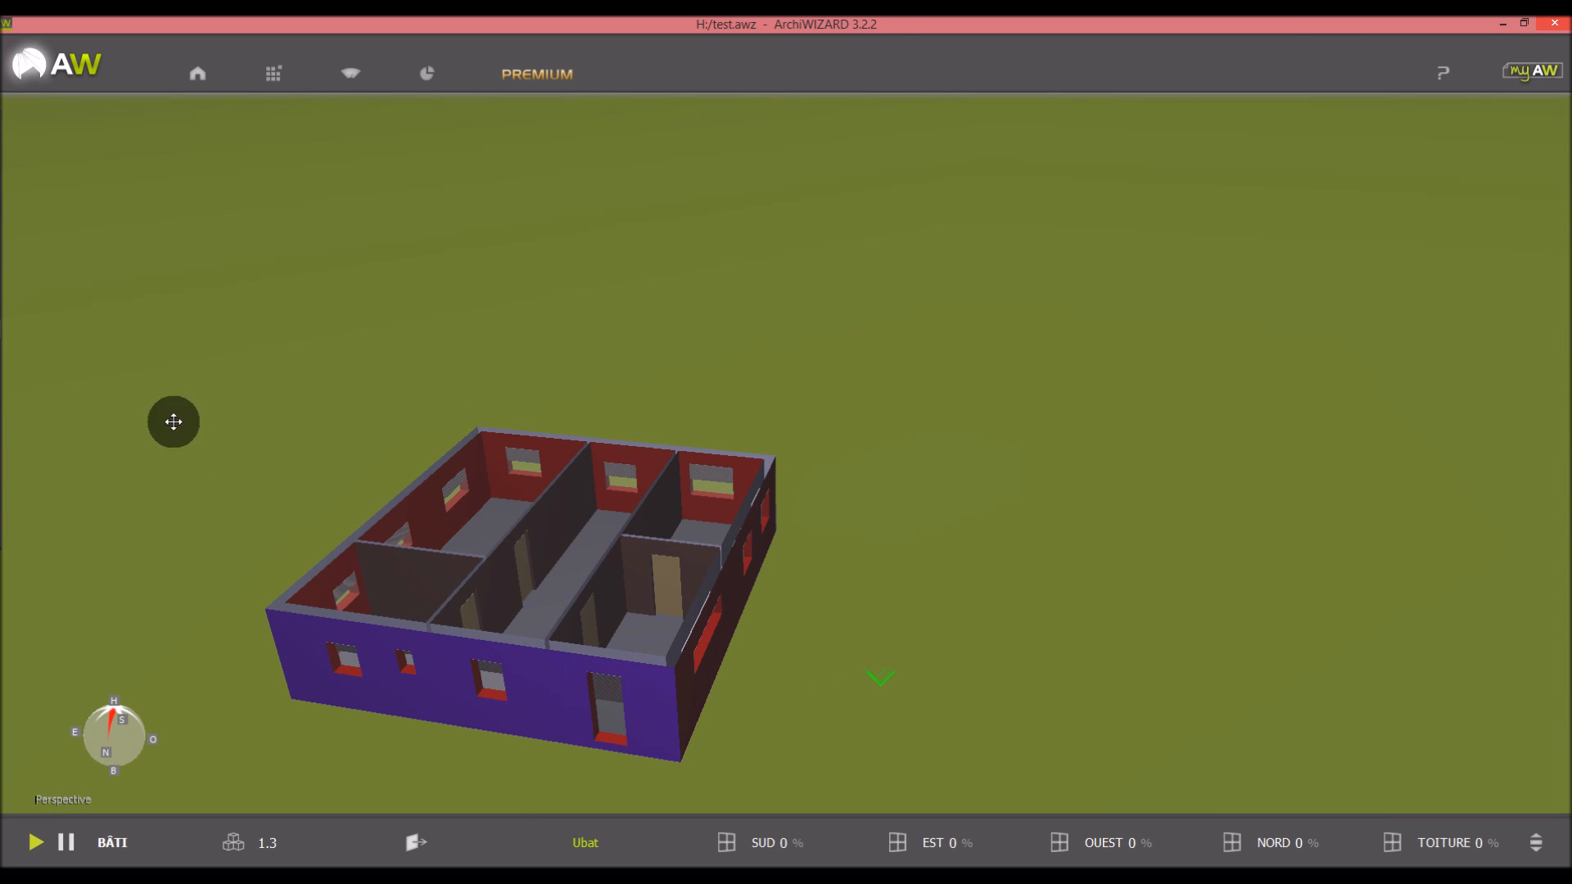
pyautogui.moveTo(16, 324)
pyautogui.click(25, 354)
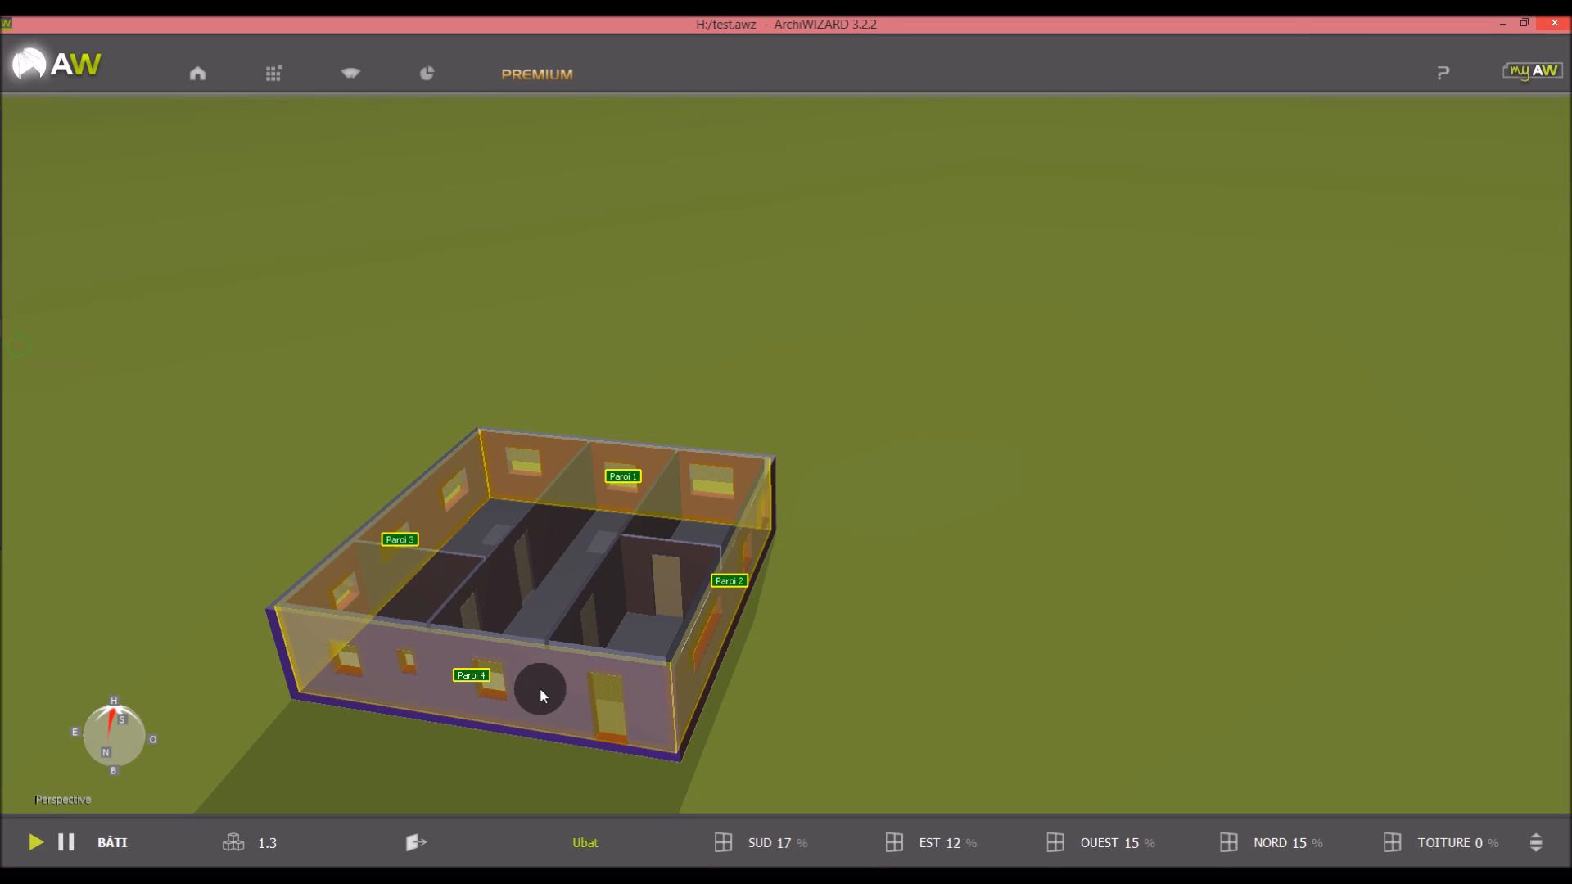
pyautogui.doubleClick(539, 689)
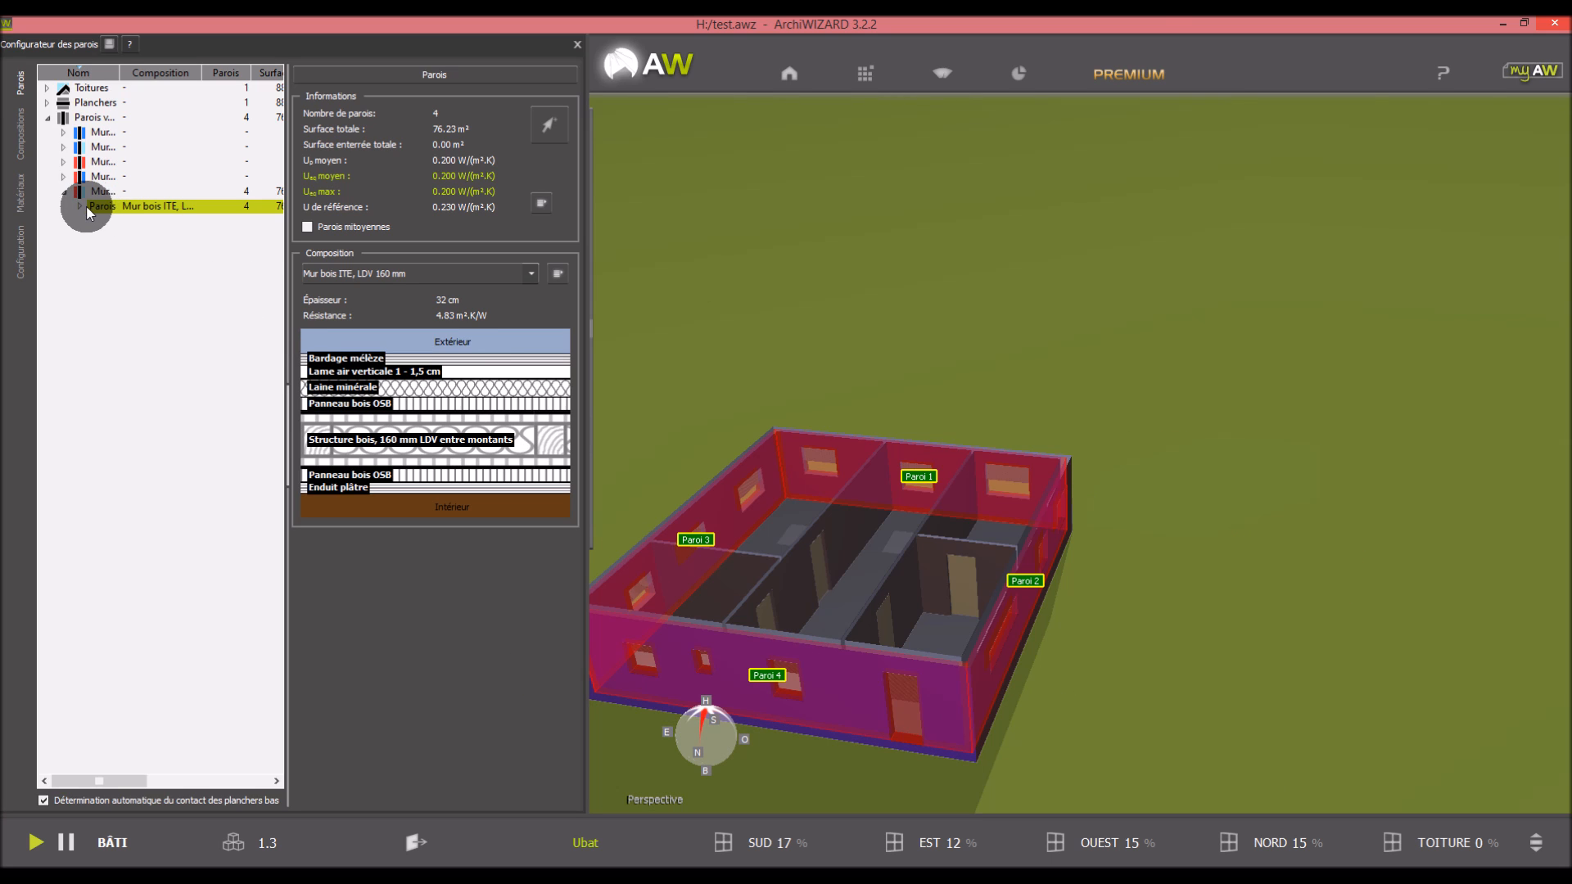
# Examine each of the four exterior walls individually within the Mur bois ITE, LDV 160 mm wall group
pyautogui.click(134, 221)
pyautogui.click(134, 234)
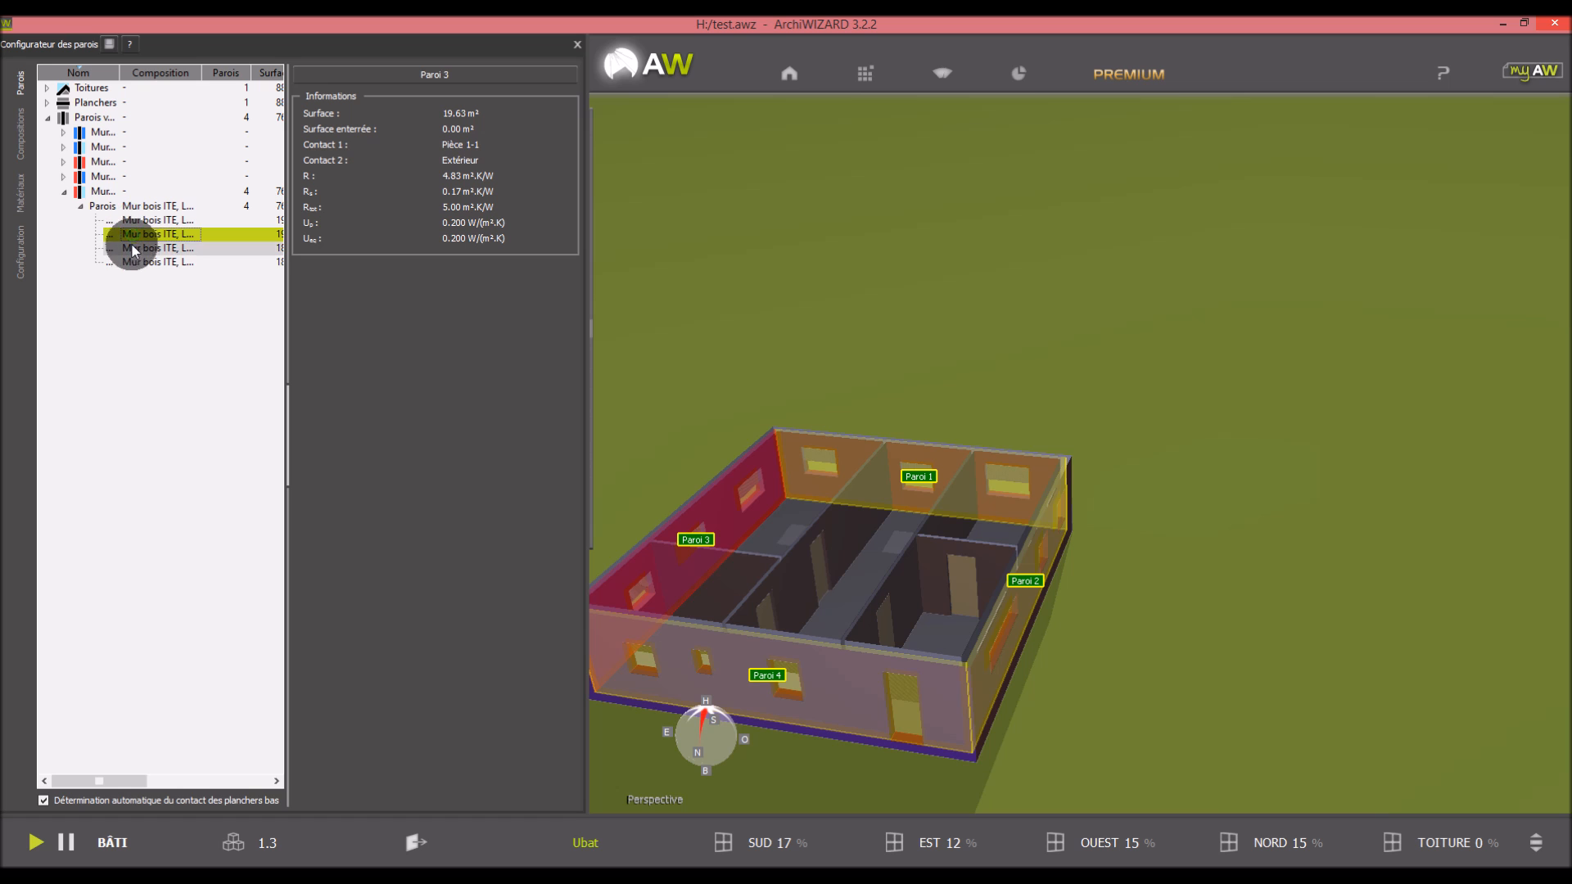
pyautogui.click(135, 250)
pyautogui.click(137, 262)
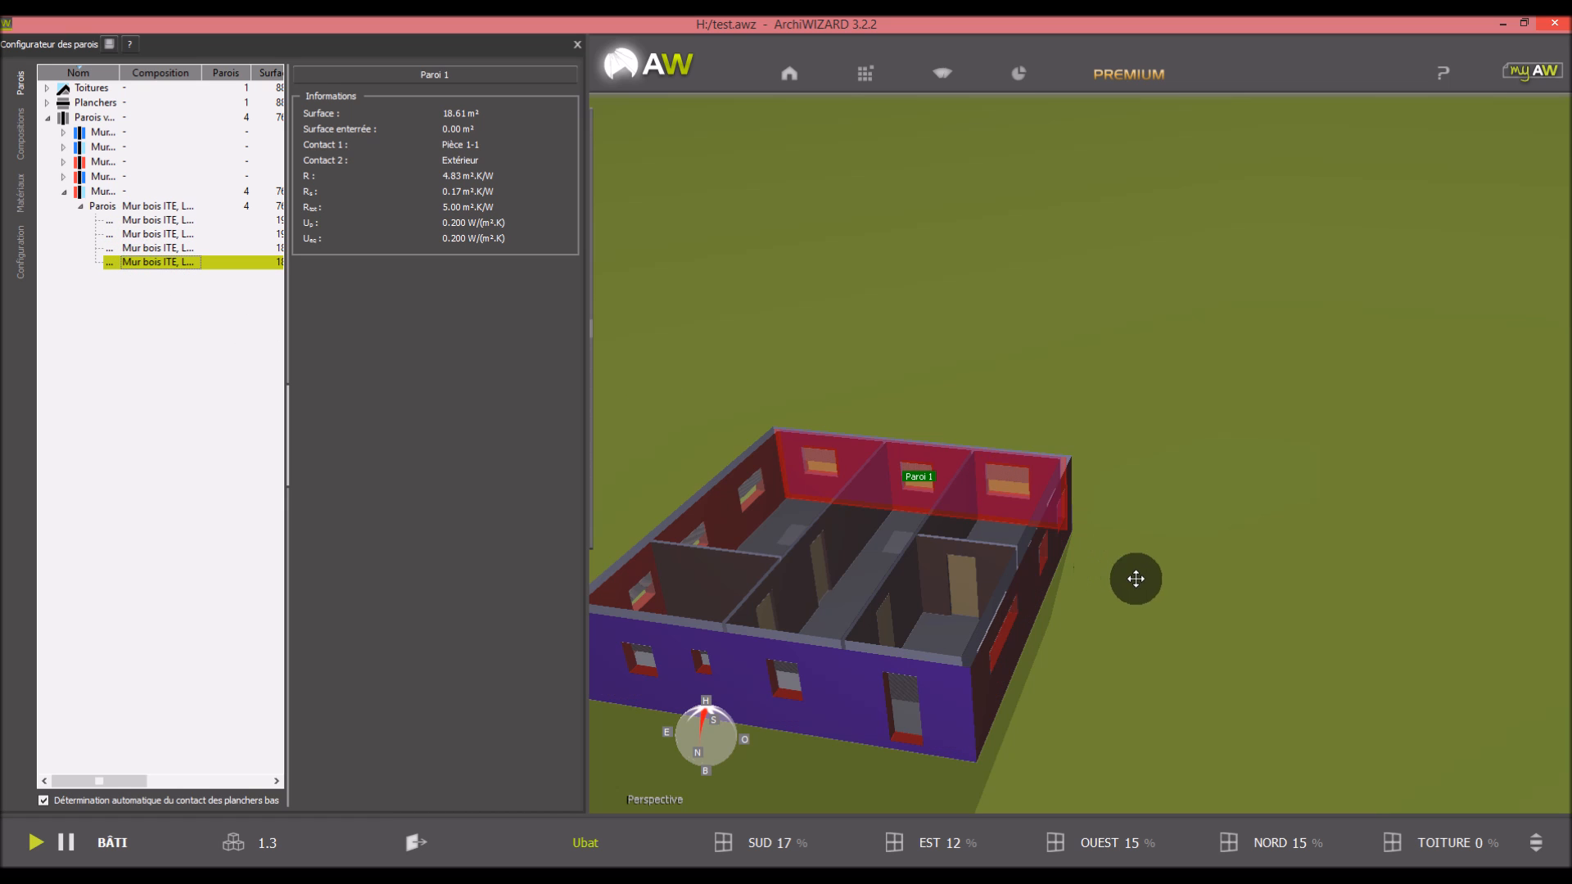
pyautogui.scroll(-2, 1177, 585)
pyautogui.scroll(3, 940, 728)
pyautogui.moveTo(916, 711); pyautogui.dragTo(854, 736, button='middle')
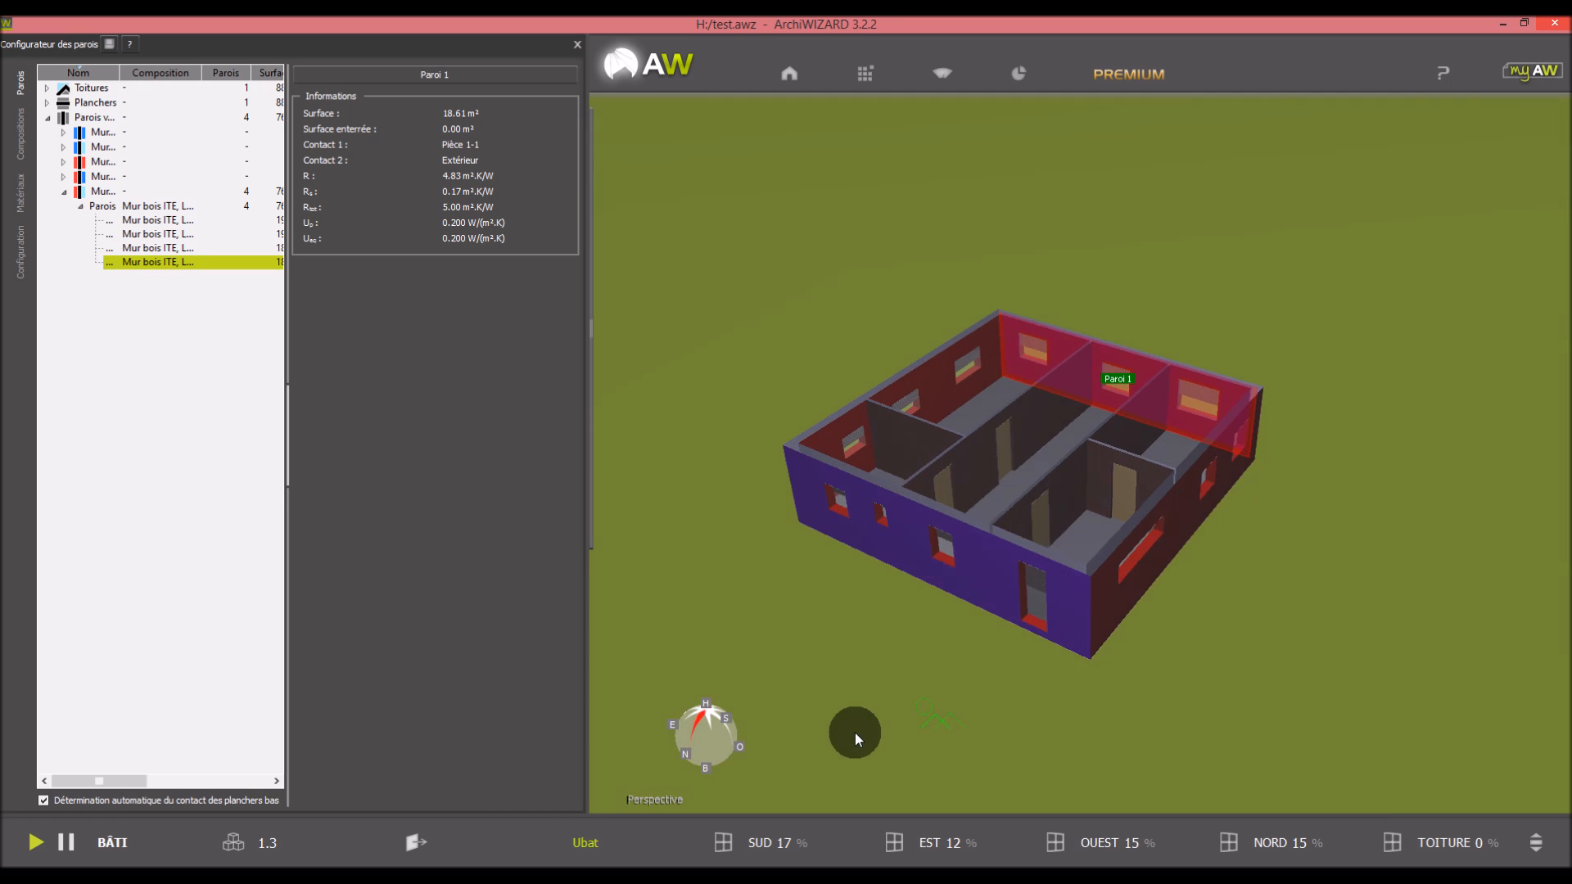
pyautogui.scroll(2, 983, 407)
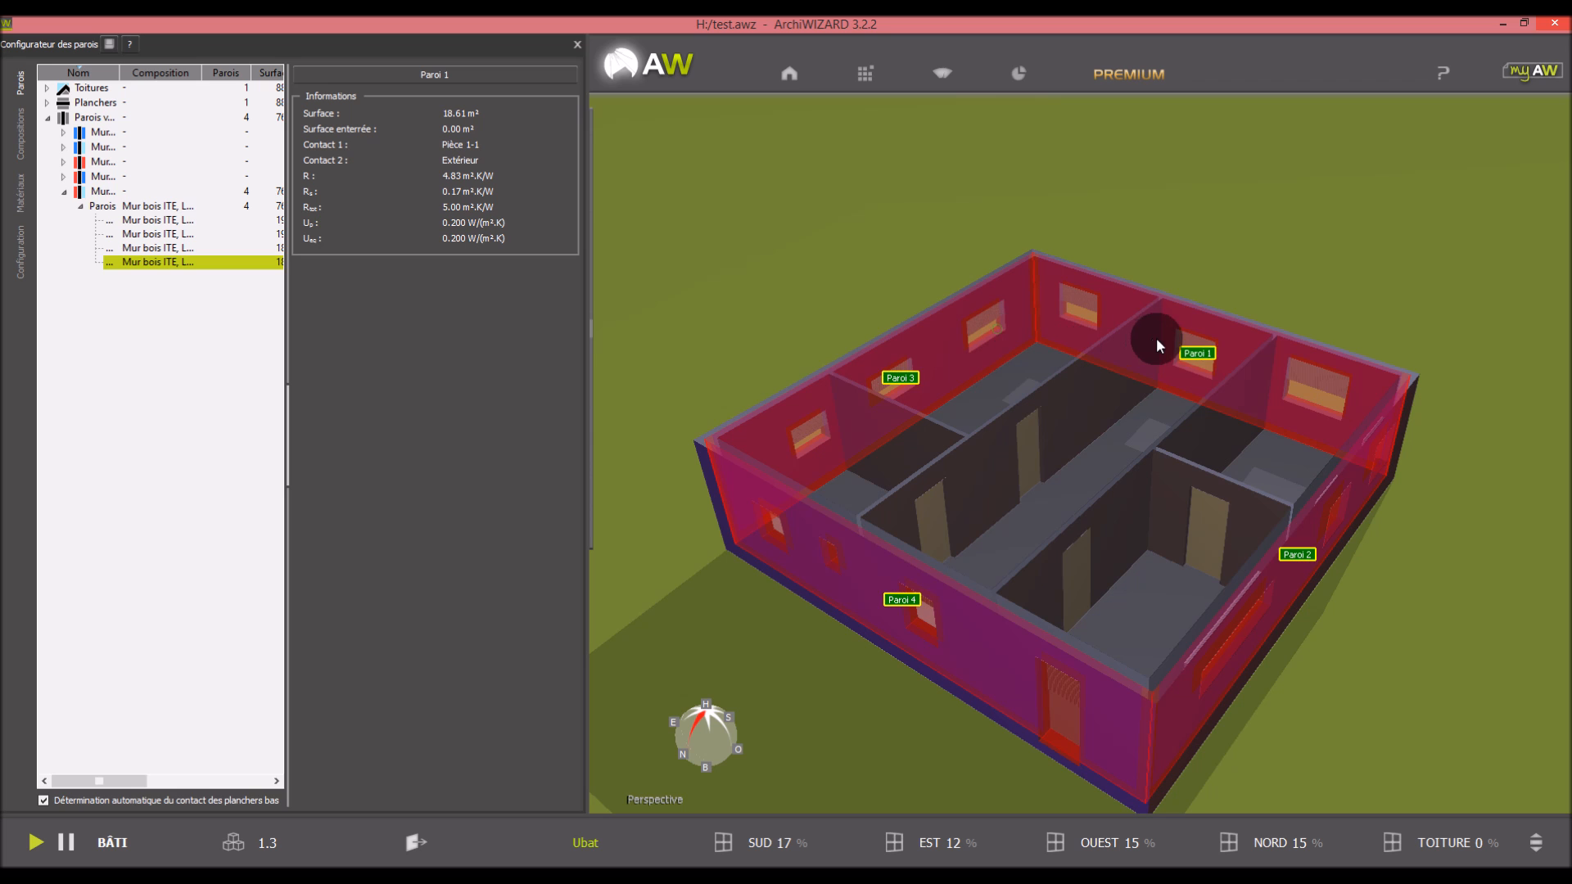
# Examine the building from several angles and show the roof's composition in the Configurateur des parois
pyautogui.scroll(-5, 1162, 493)
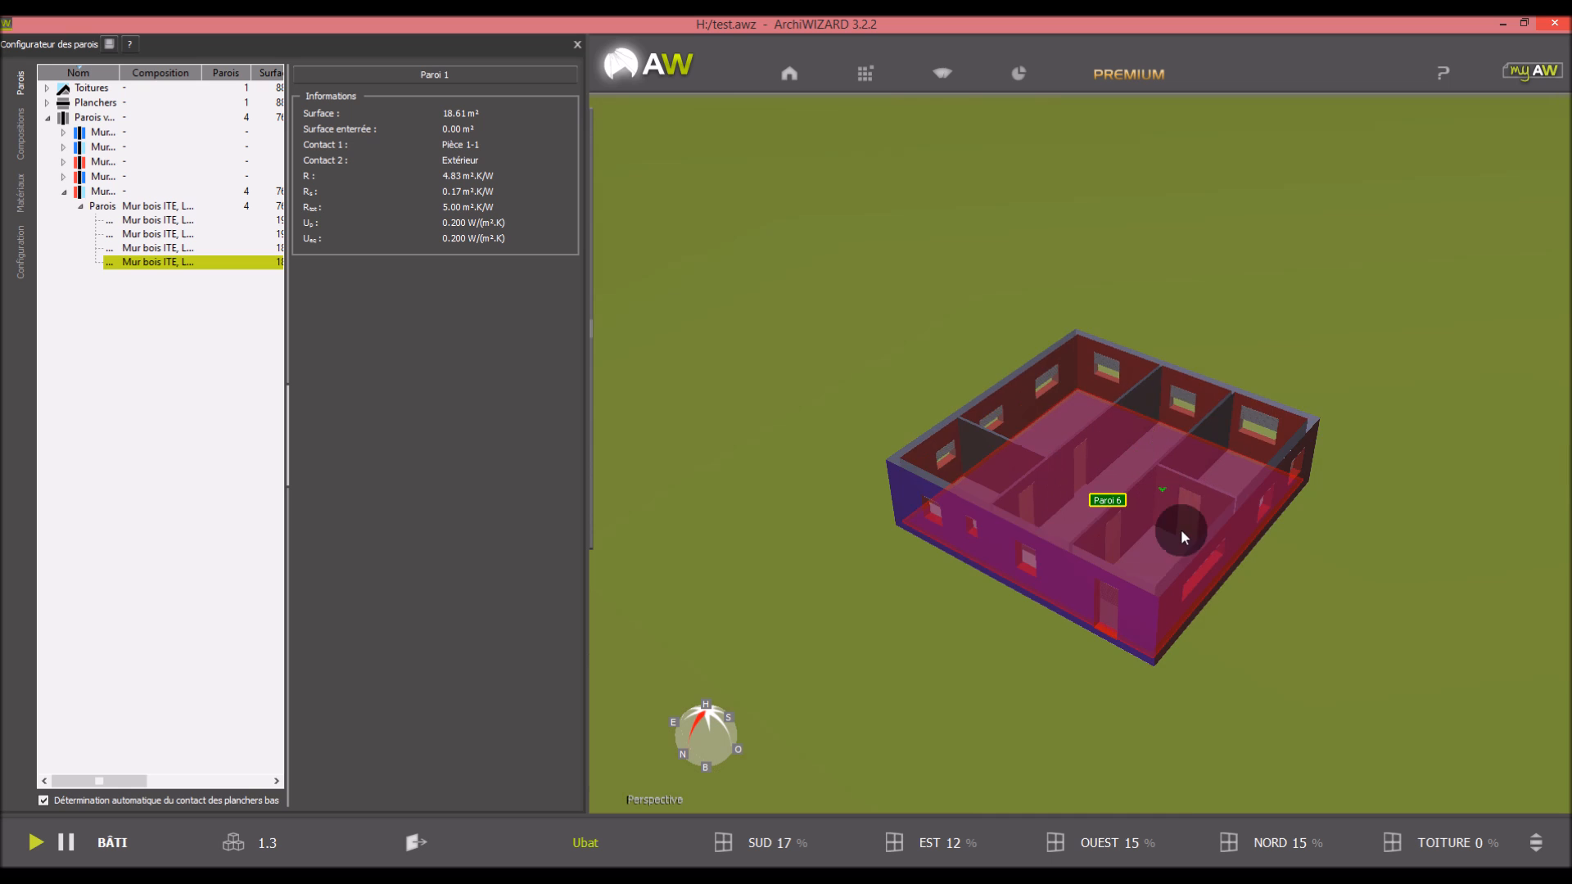
pyautogui.scroll(4, 1287, 653)
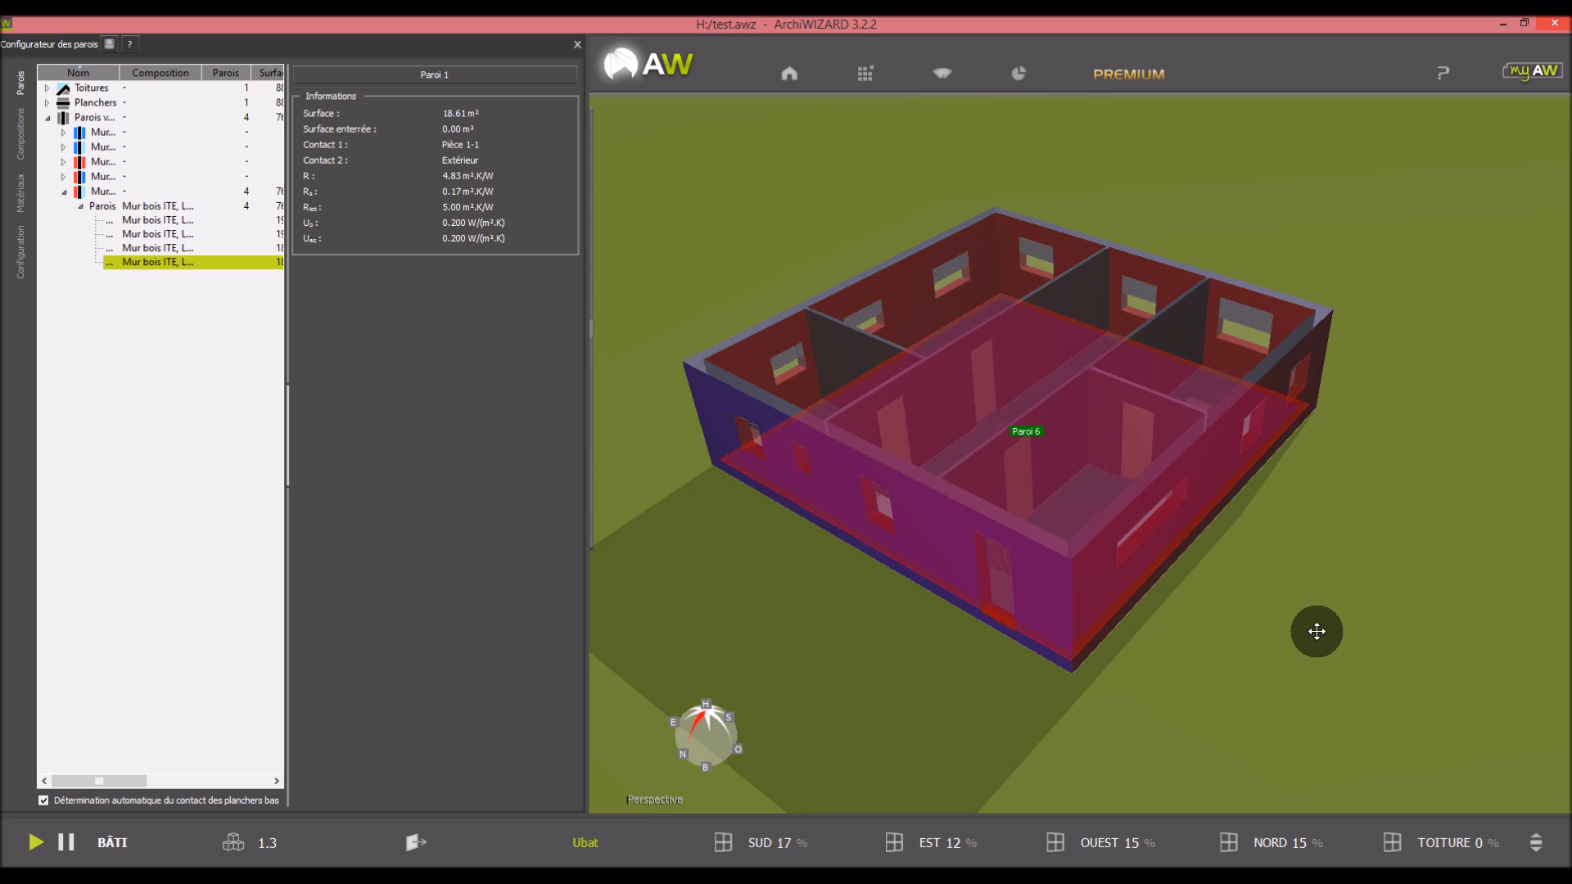
pyautogui.moveTo(1313, 631)
pyautogui.mouseDown()
pyautogui.moveTo(1309, 351)
pyautogui.moveTo(1329, 688)
pyautogui.moveTo(1305, 646)
pyautogui.mouseUp()
pyautogui.scroll(3, 1091, 434)
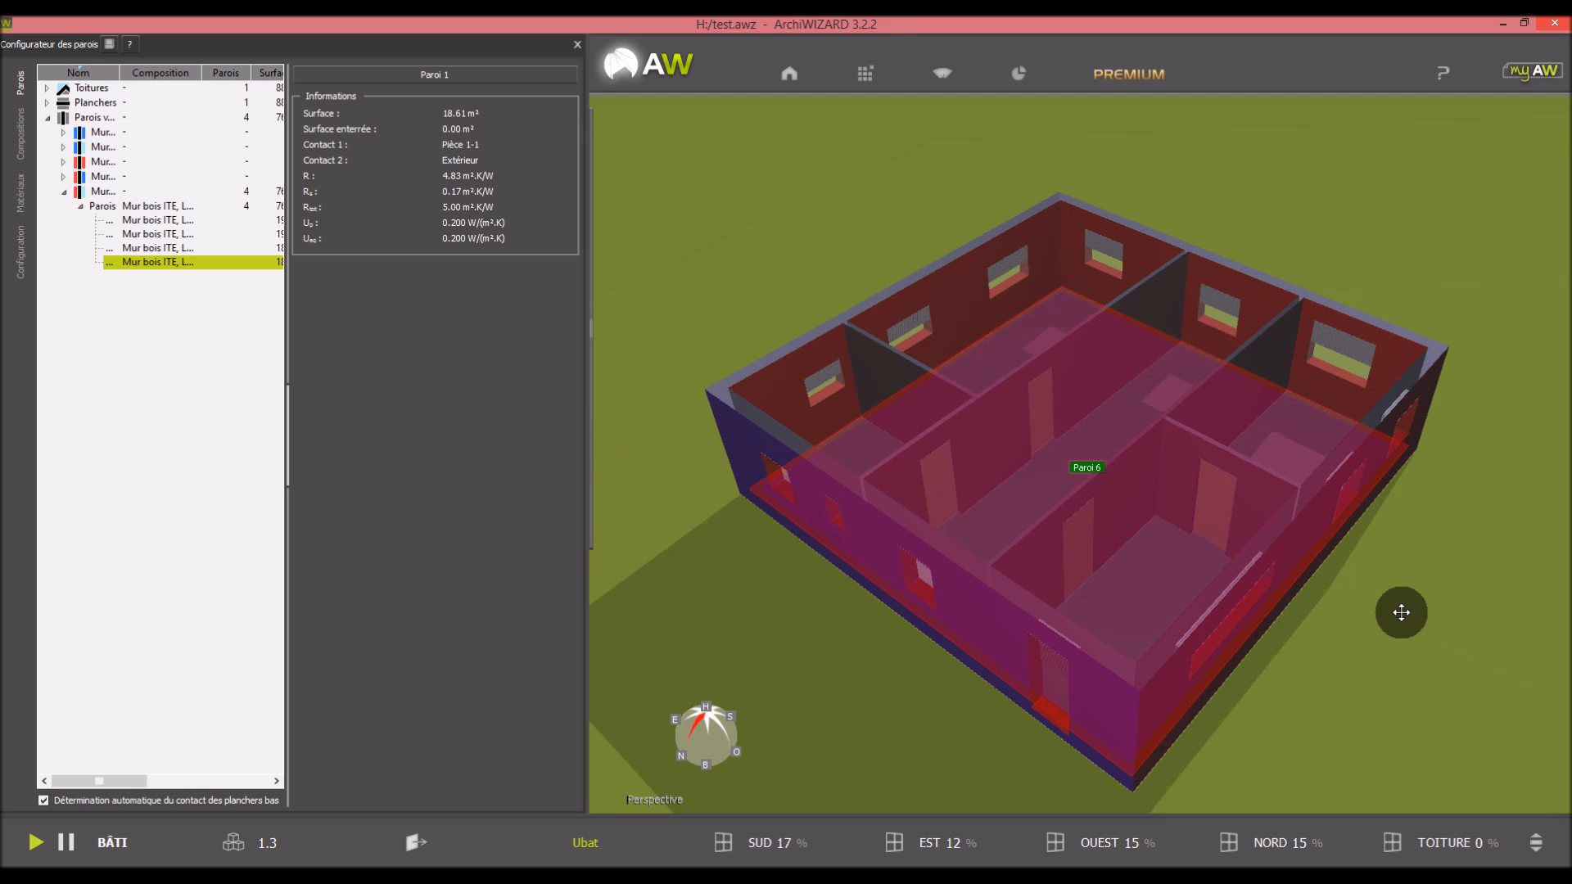
pyautogui.moveTo(1384, 644); pyautogui.dragTo(1389, 597)
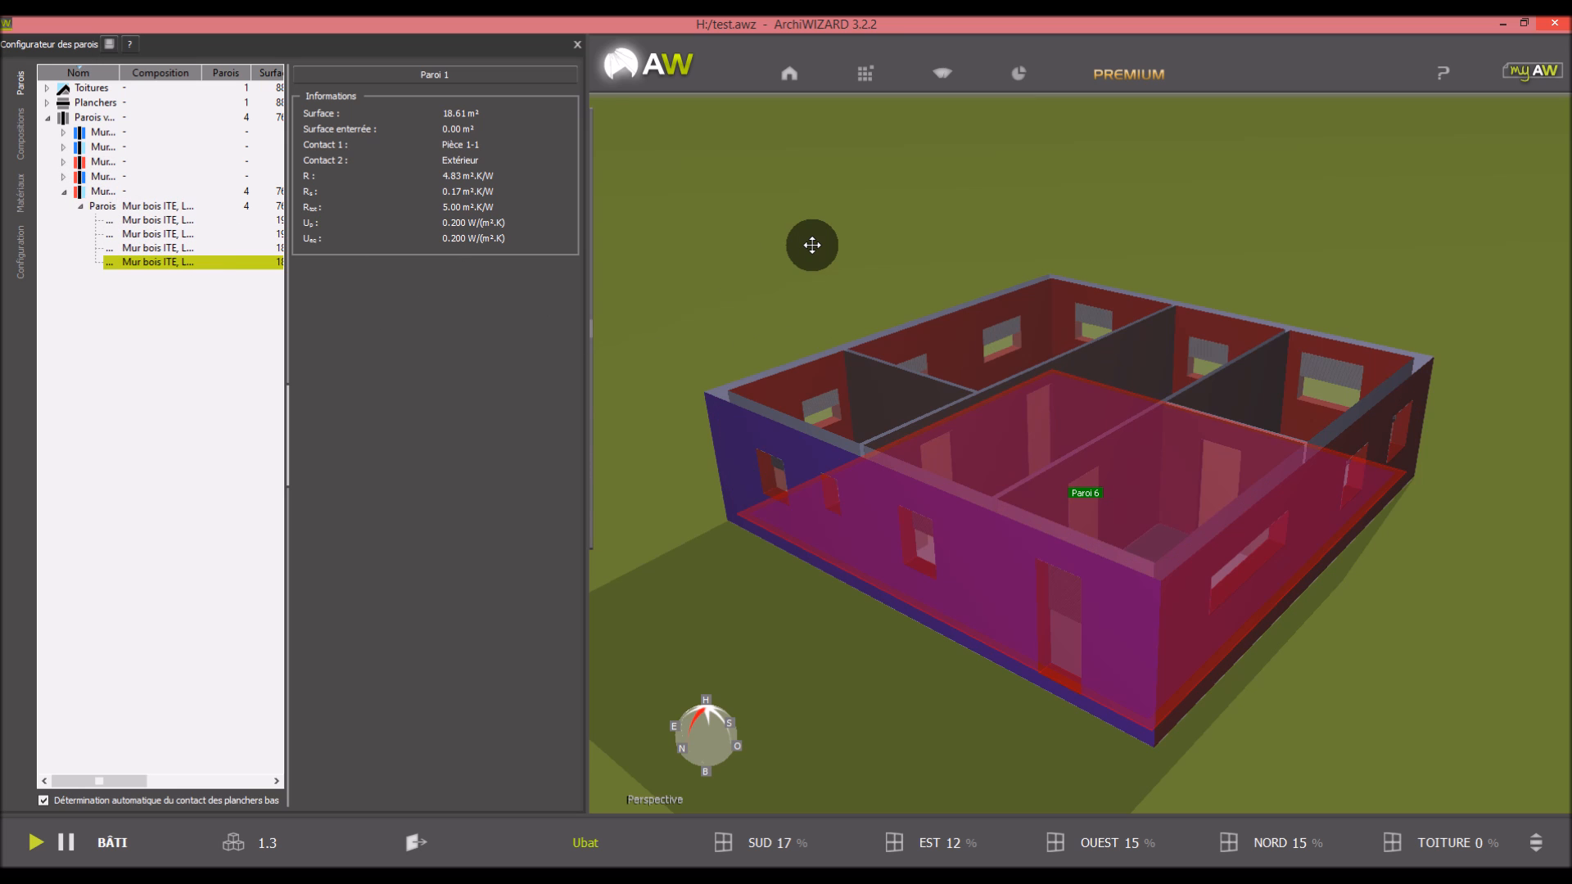
pyautogui.click(863, 377)
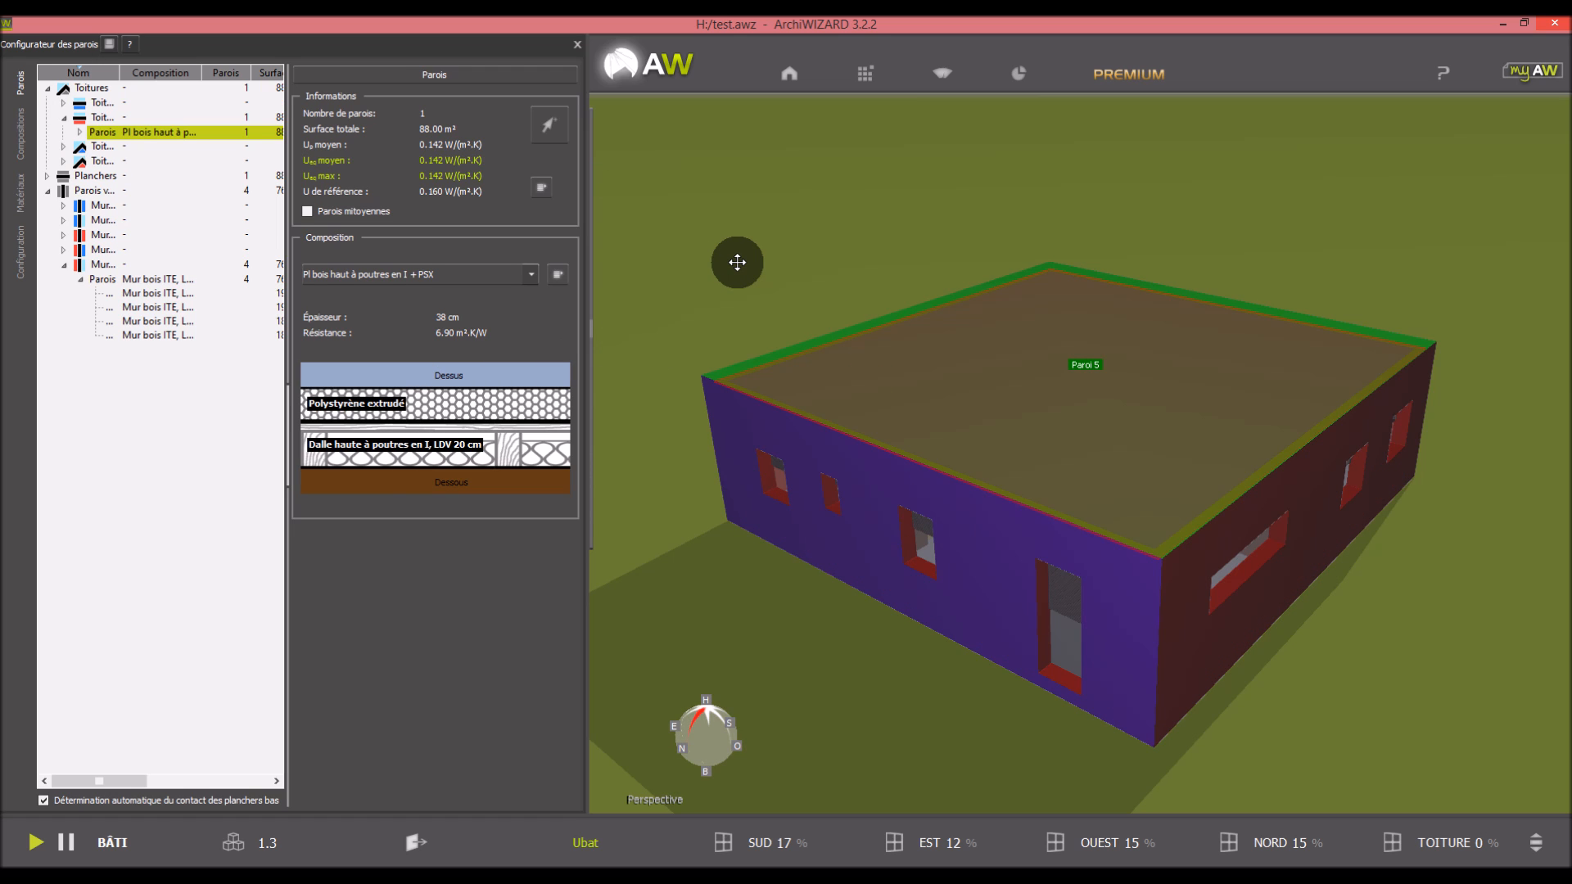
pyautogui.moveTo(789, 276)
pyautogui.mouseDown(button='middle')
pyautogui.moveTo(803, 309)
pyautogui.moveTo(789, 277)
pyautogui.mouseUp(button='middle')
pyautogui.scroll(-3, 789, 276)
pyautogui.moveTo(1196, 458); pyautogui.dragTo(1204, 505, button='middle')
pyautogui.scroll(3, 867, 298)
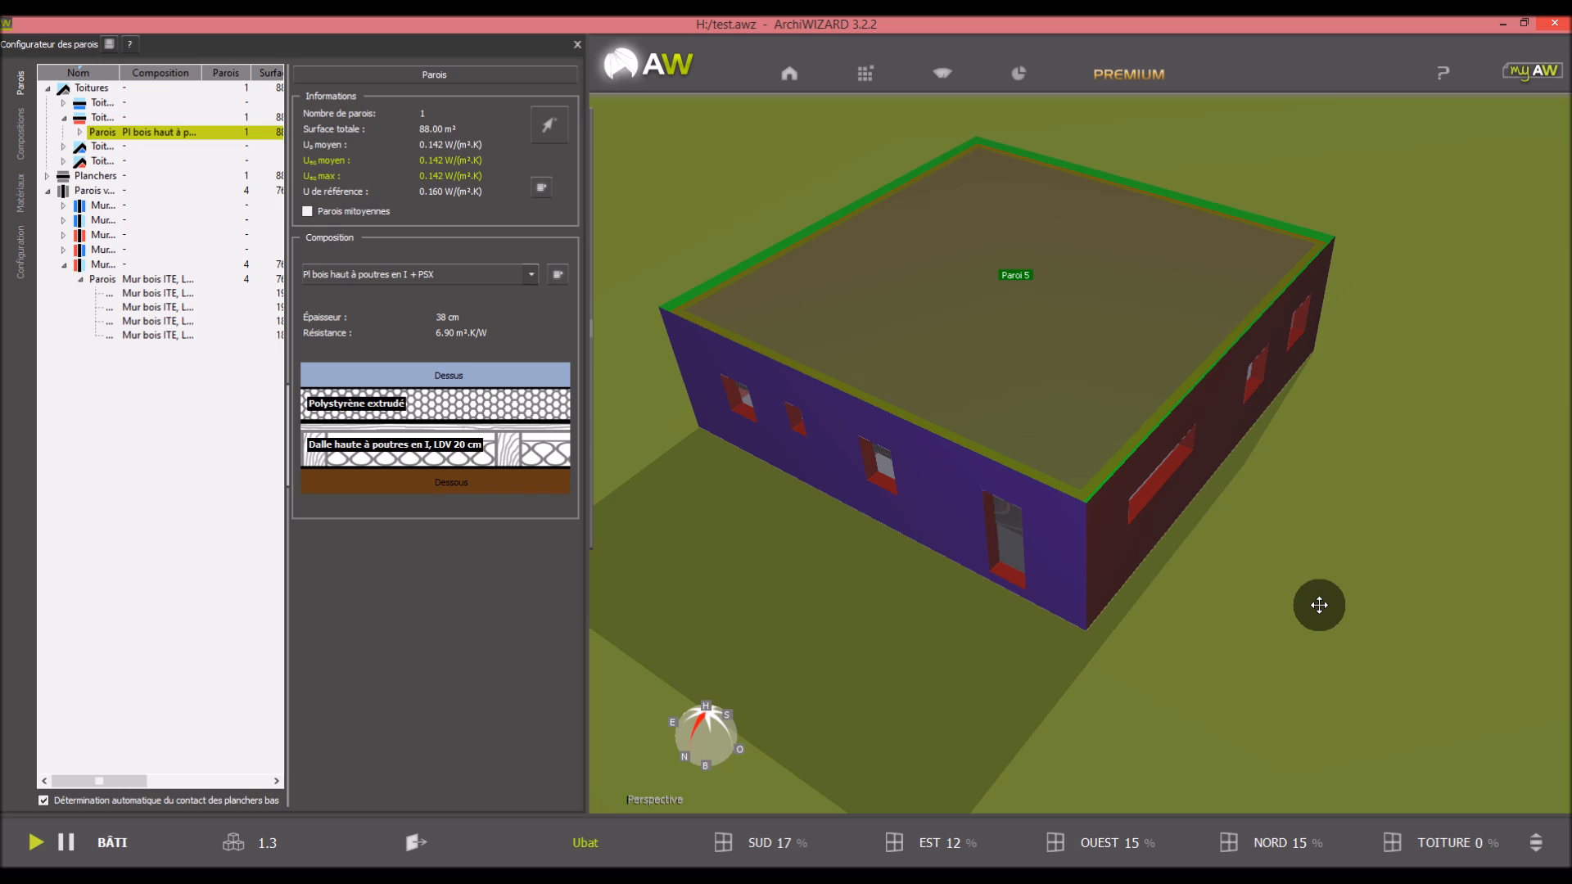
pyautogui.scroll(-2, 1217, 577)
pyautogui.scroll(2, 1059, 440)
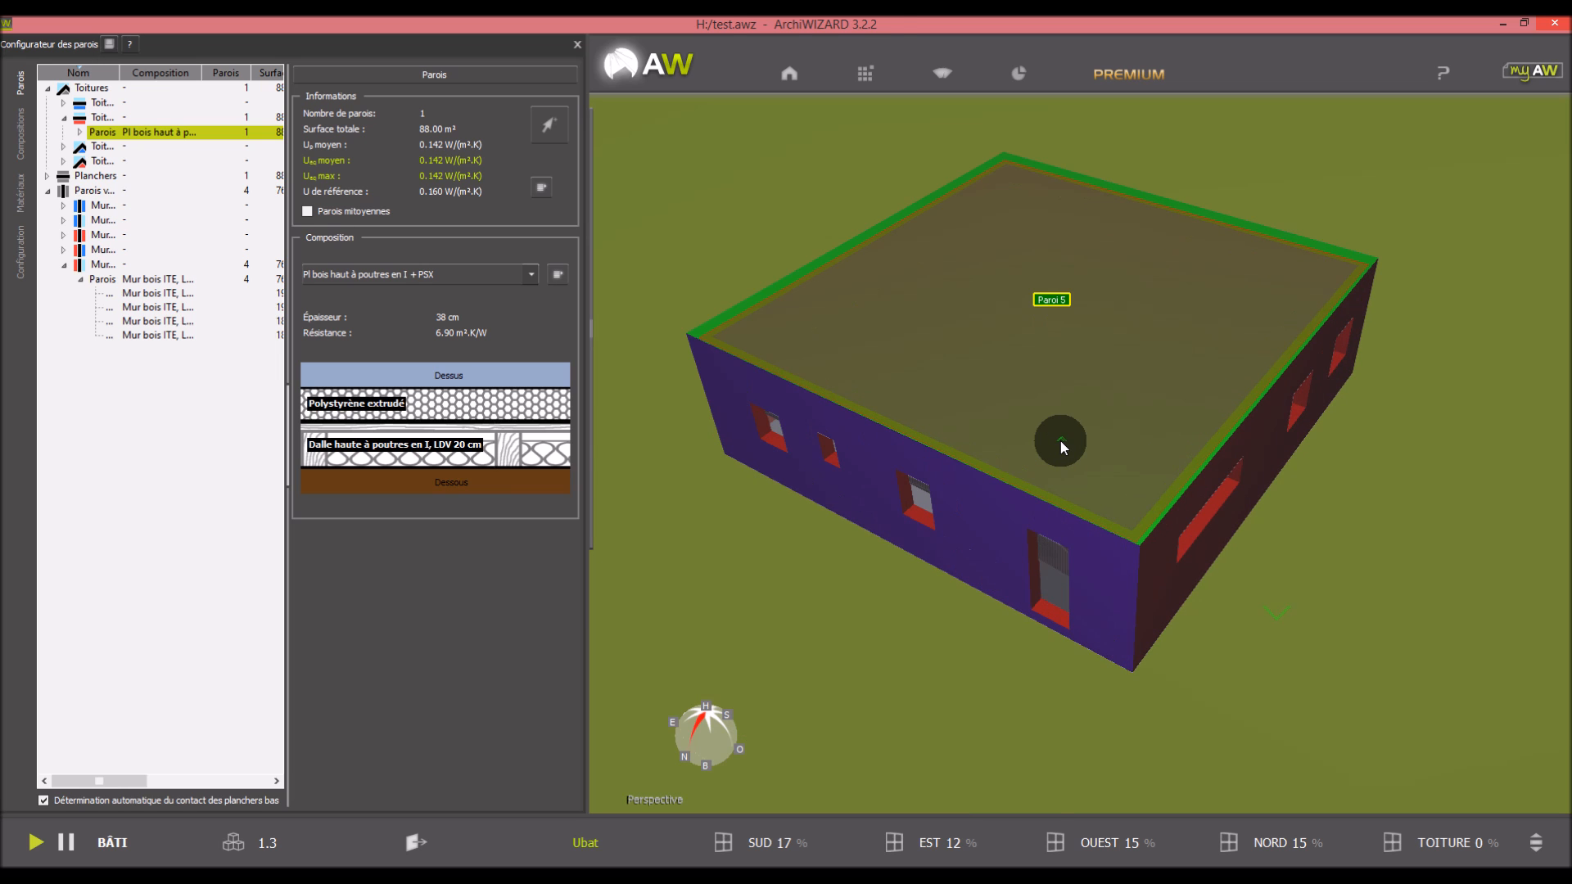
# Close the Configurateur des parois and the current SketchUp model
pyautogui.click(577, 44)
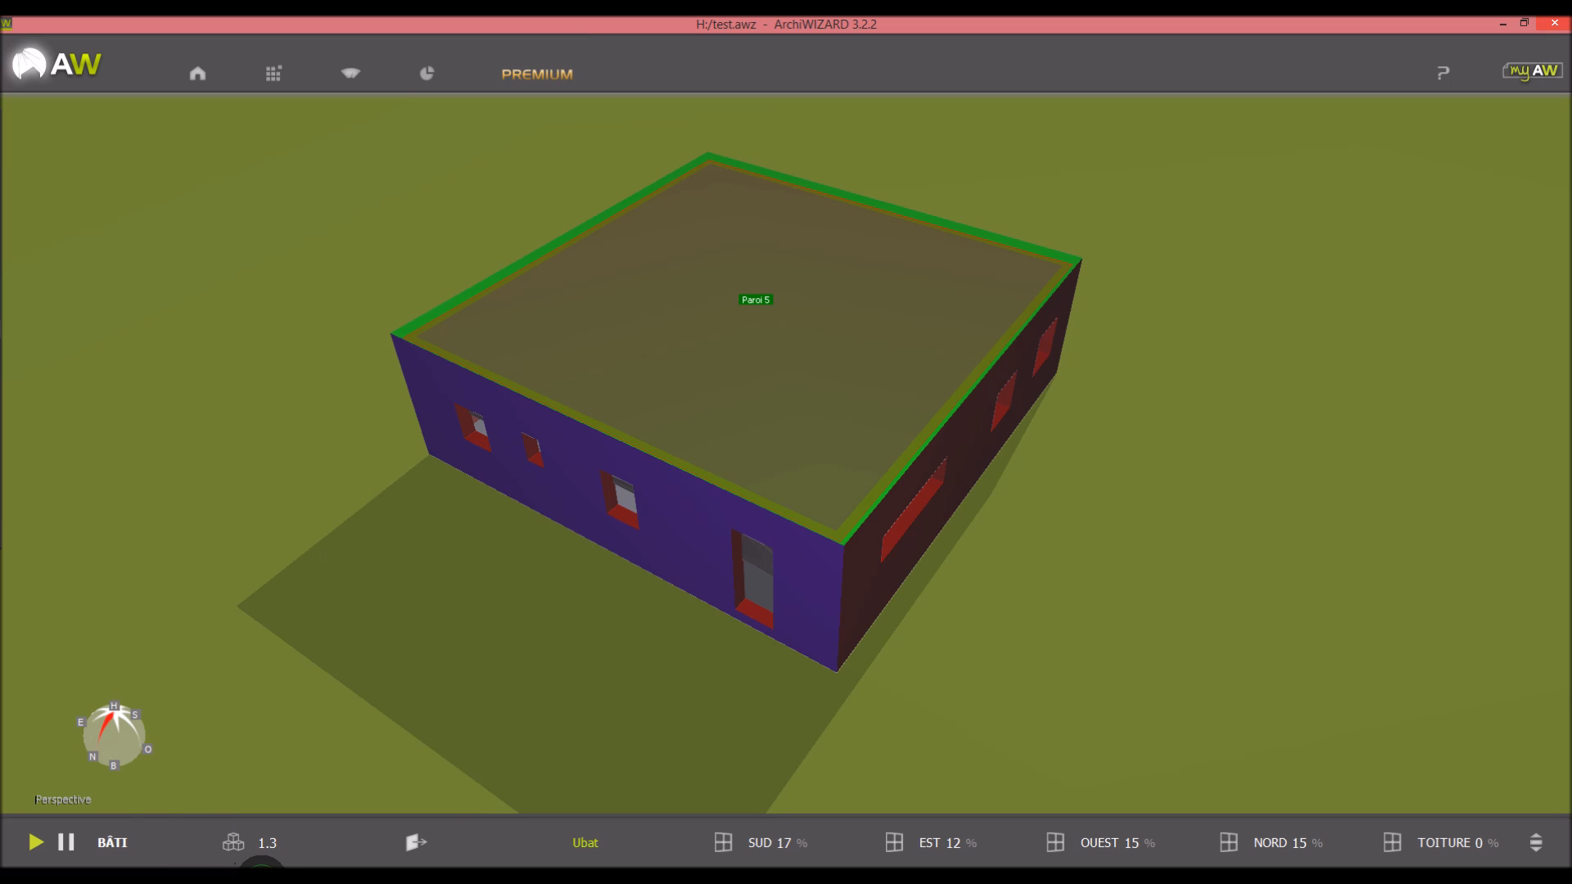
pyautogui.moveTo(261, 866)
pyautogui.click(384, 823)
pyautogui.click(1558, 22)
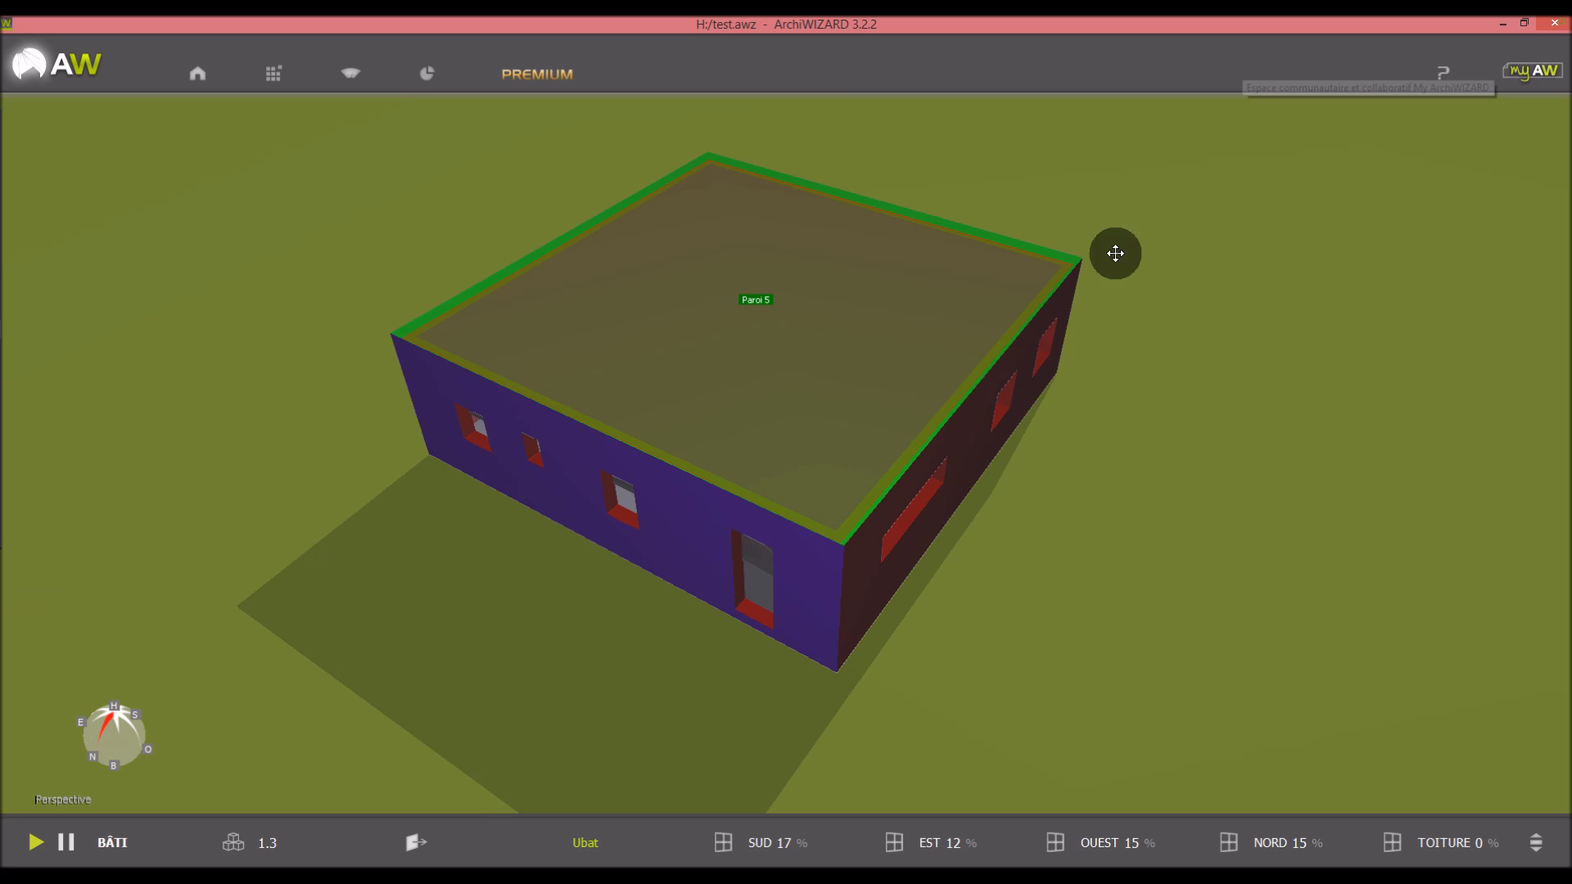
# Open "Erreur fermer" from the Sketchup folder in SketchUp and inspect the building's window and door openings
pyautogui.click(140, 866)
pyautogui.doubleClick(839, 253)
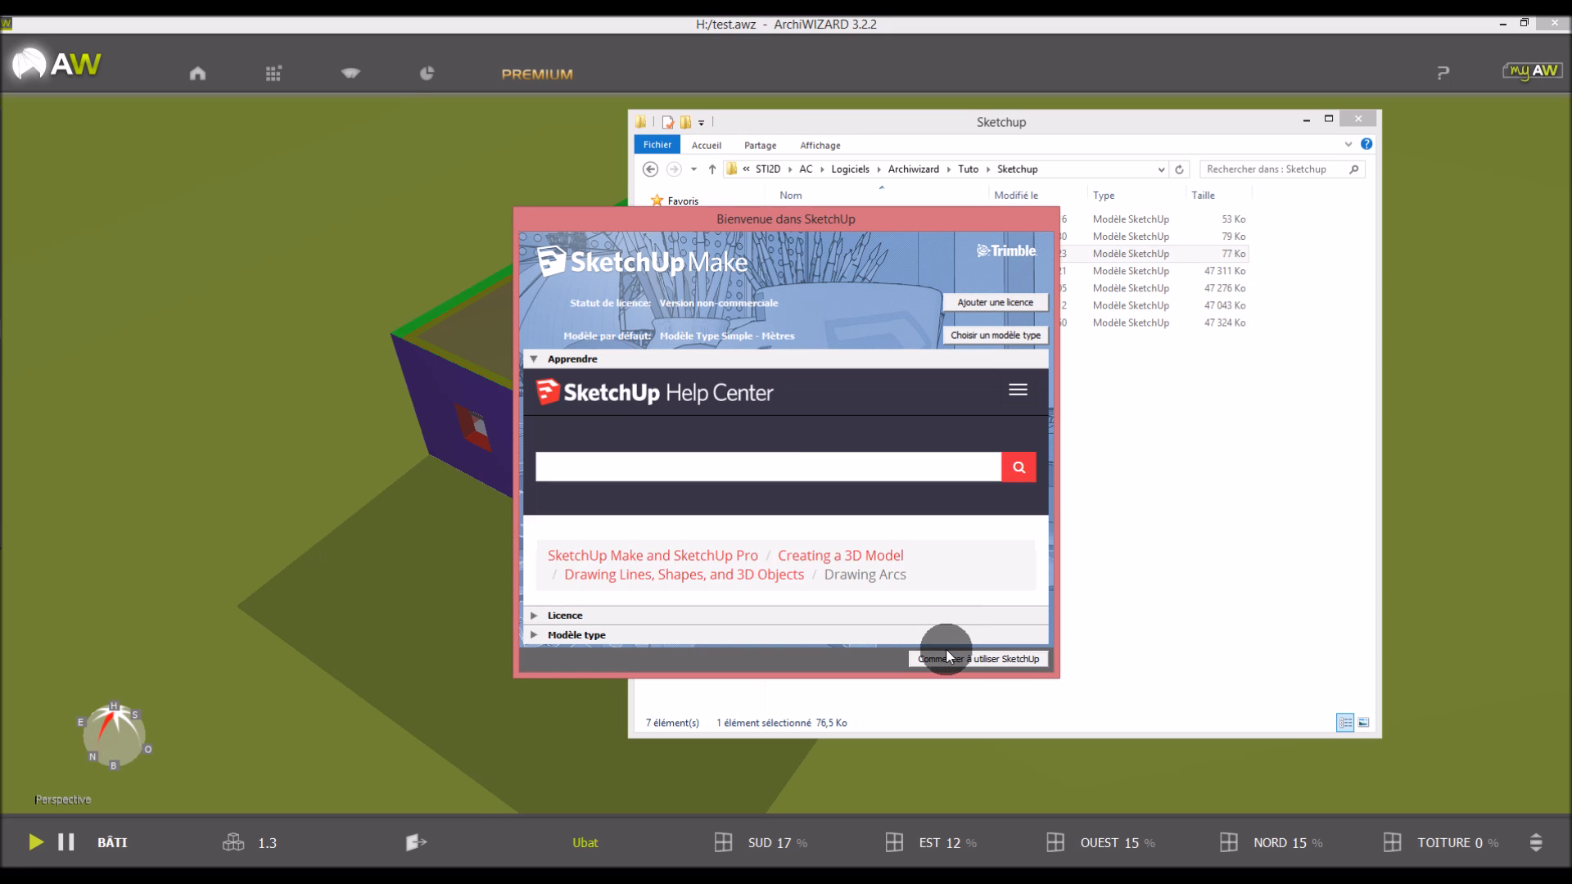
pyautogui.click(951, 662)
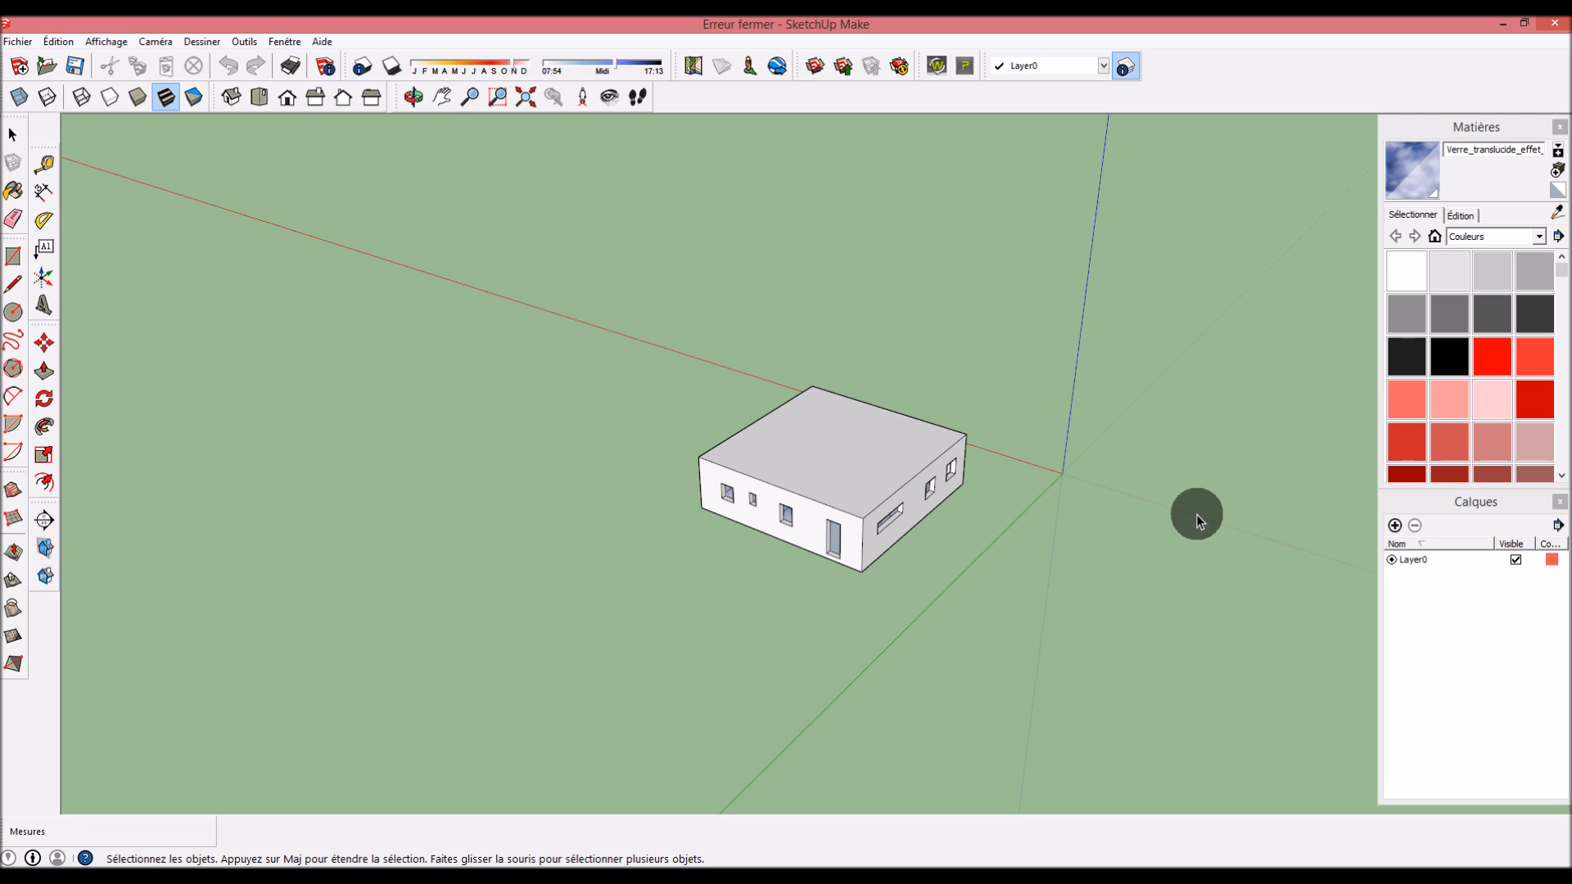
pyautogui.moveTo(870, 489); pyautogui.dragTo(828, 537, button='middle')
pyautogui.scroll(5, 815, 582)
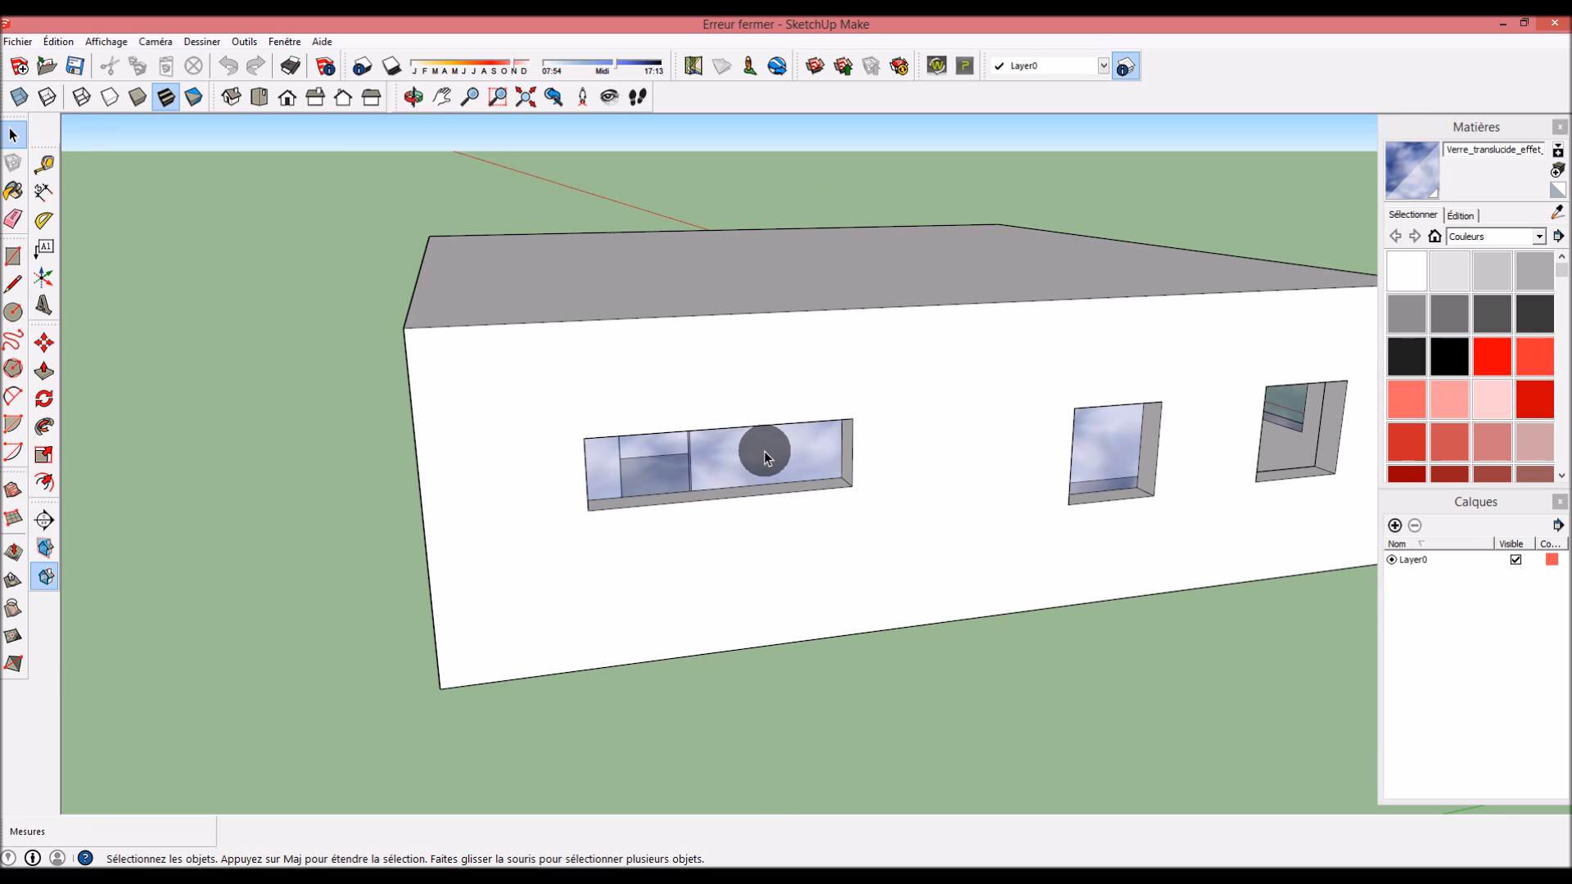
pyautogui.scroll(2, 764, 450)
pyautogui.scroll(-6, 740, 454)
pyautogui.moveTo(719, 459); pyautogui.dragTo(948, 545, button='middle')
pyautogui.scroll(-2, 950, 563)
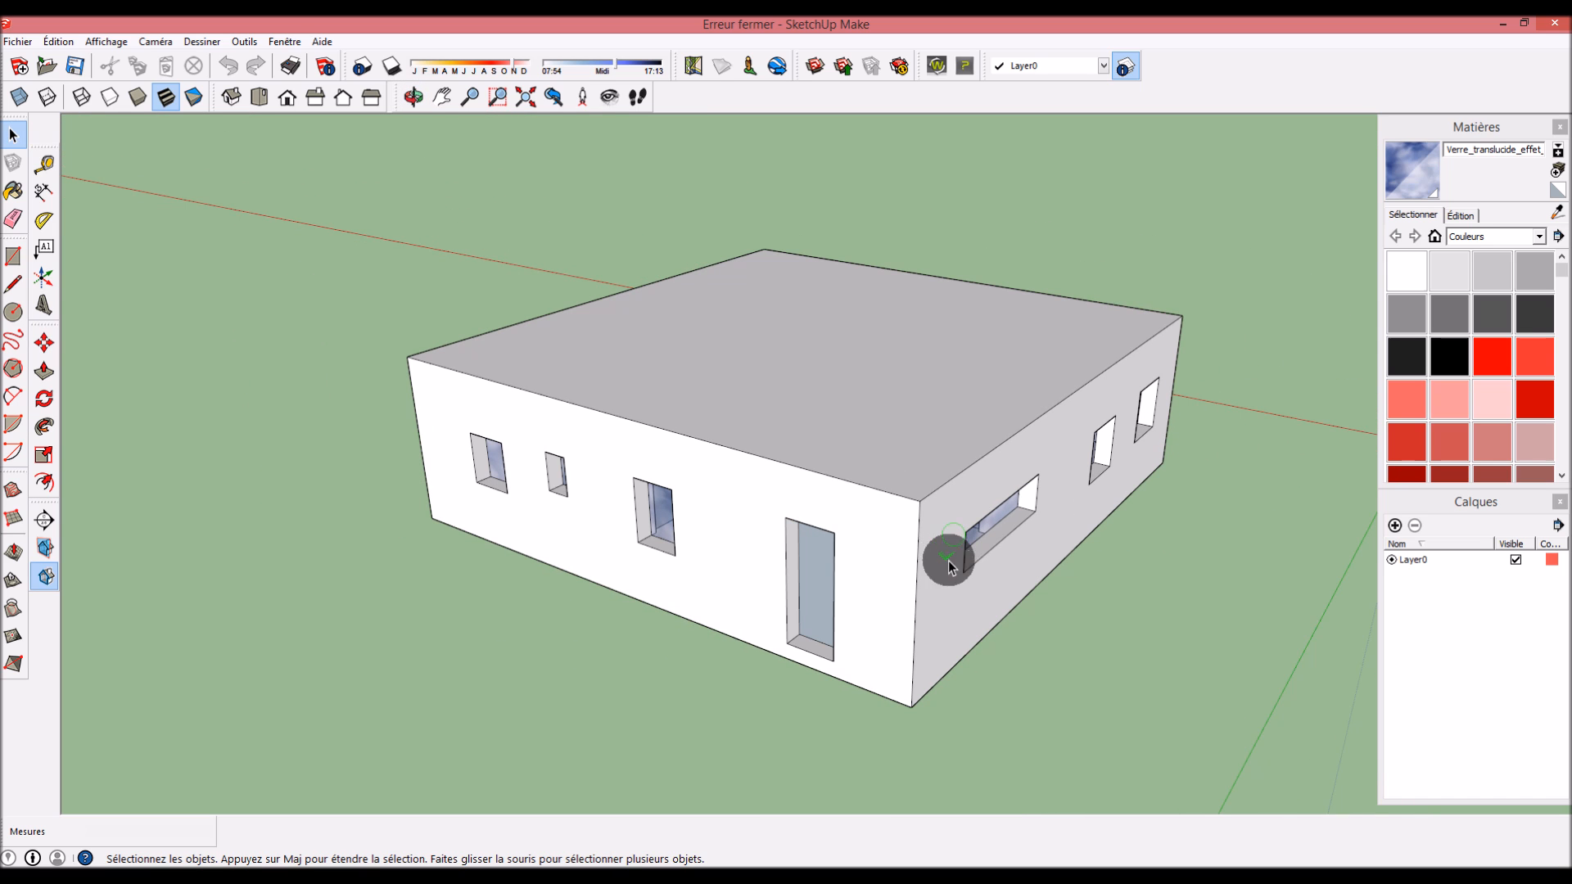
# Try to import the "Erreur fermer" model into the open ArchiWIZARD project
pyautogui.click(937, 72)
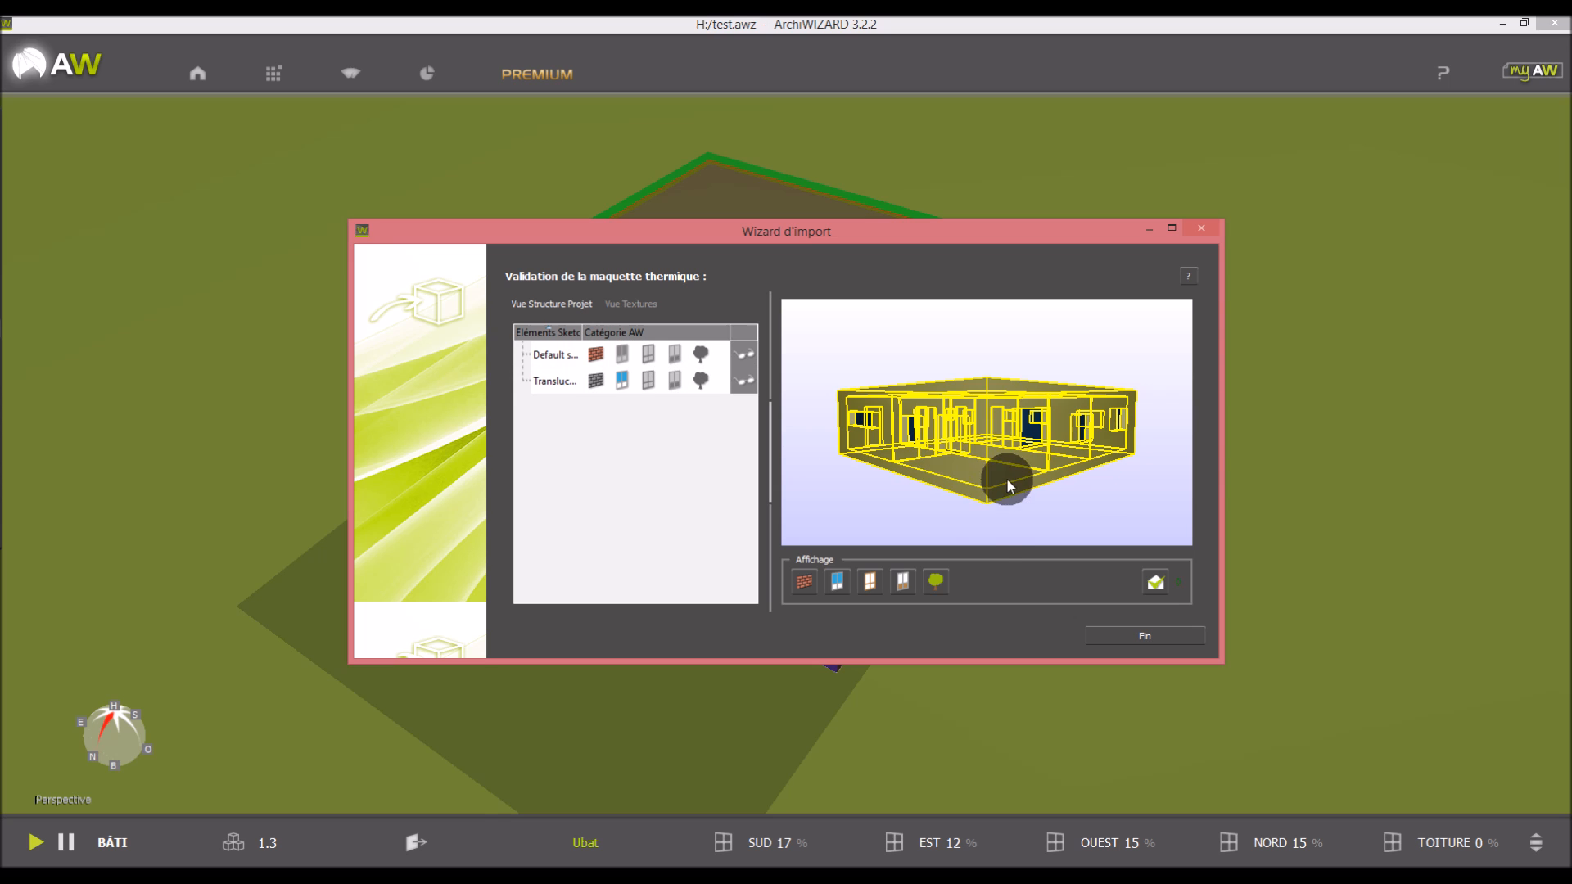
pyautogui.click(1127, 634)
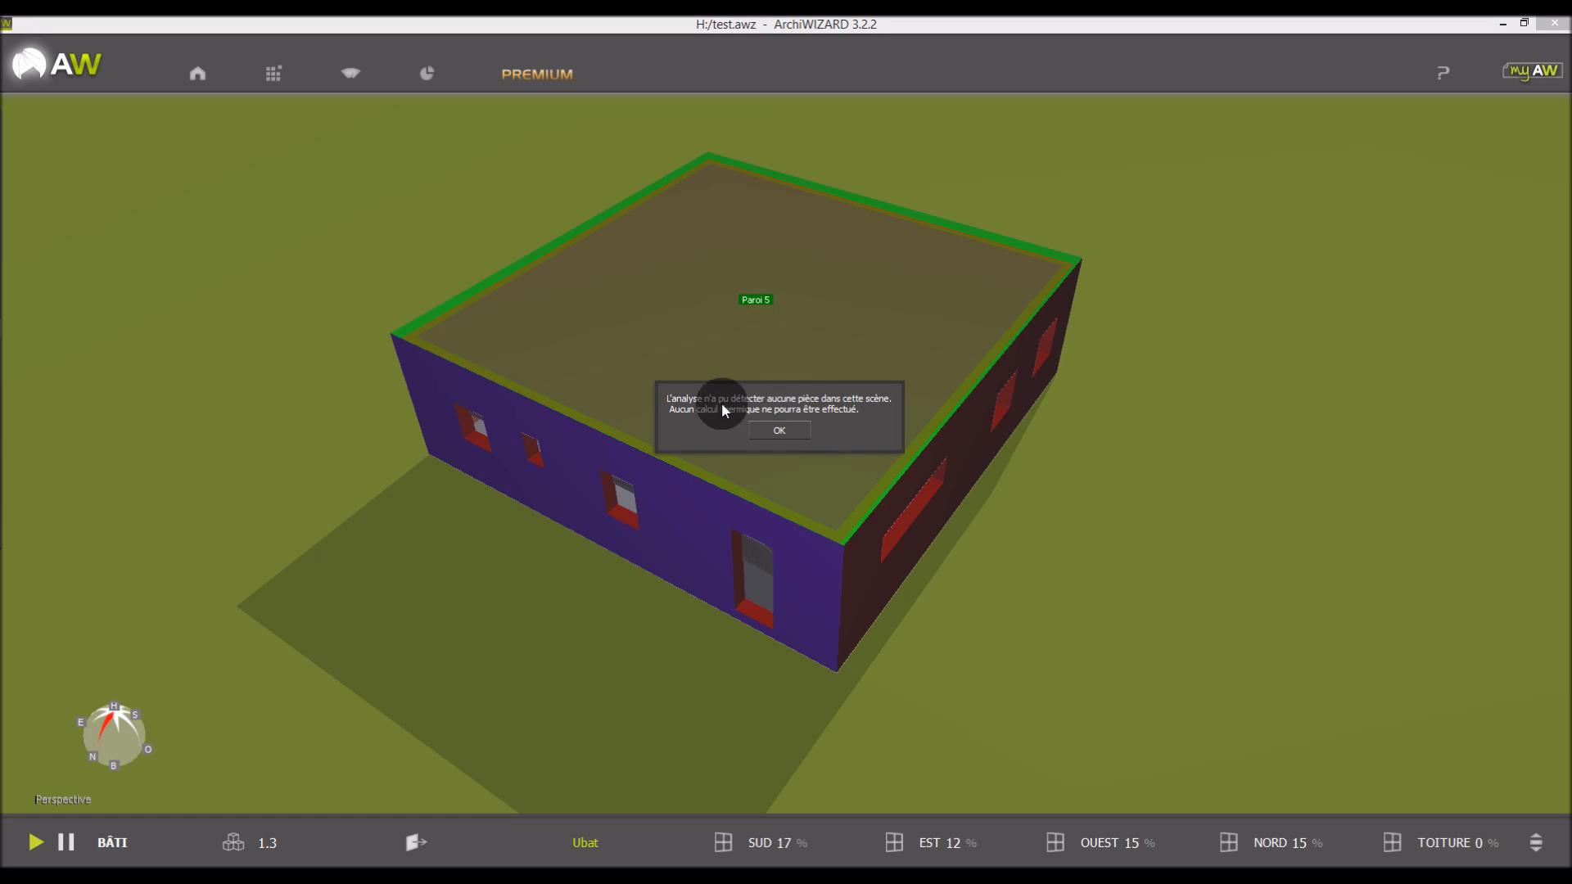
pyautogui.click(797, 433)
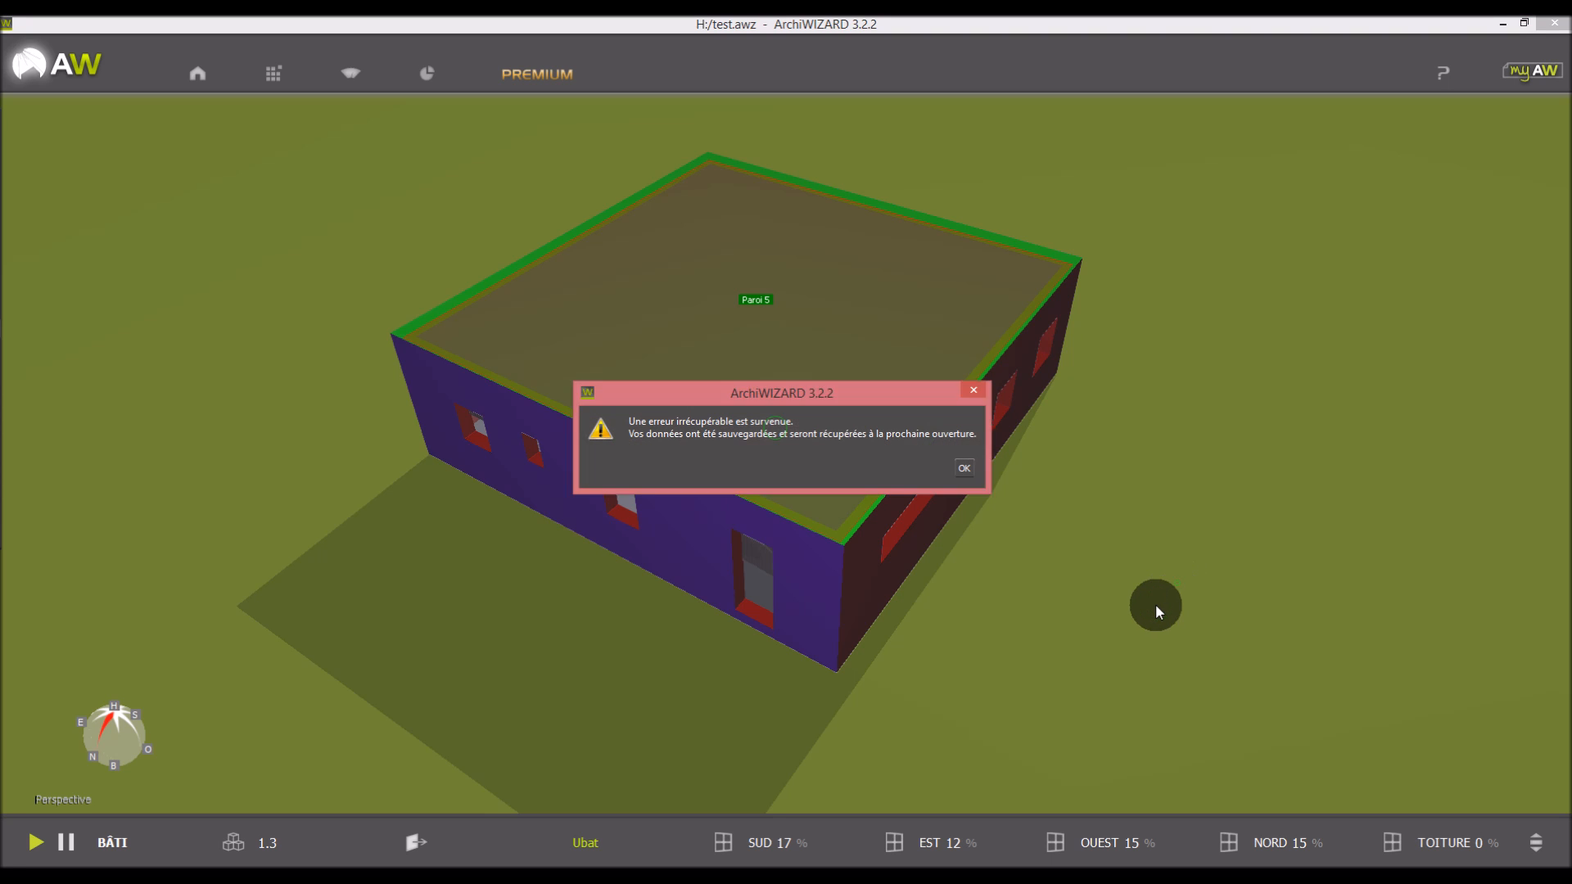
pyautogui.click(963, 467)
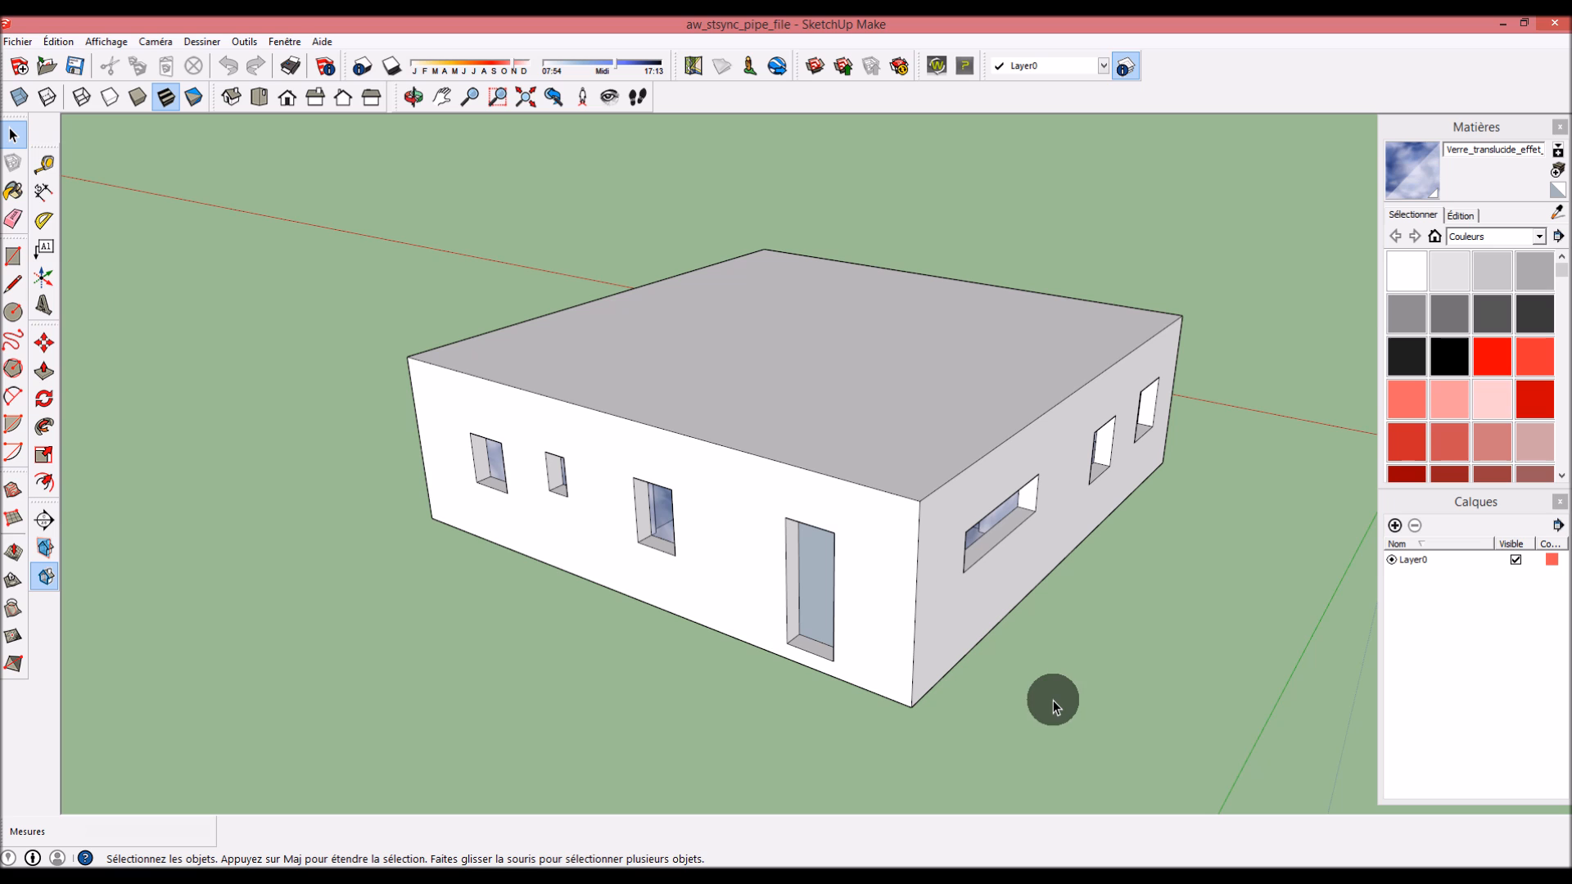
# Synchronise the SketchUp model with the restarted ArchiWIZARD, replacing the existing test.awz on the H: drive
pyautogui.moveTo(1095, 660); pyautogui.dragTo(1061, 685, button='middle')
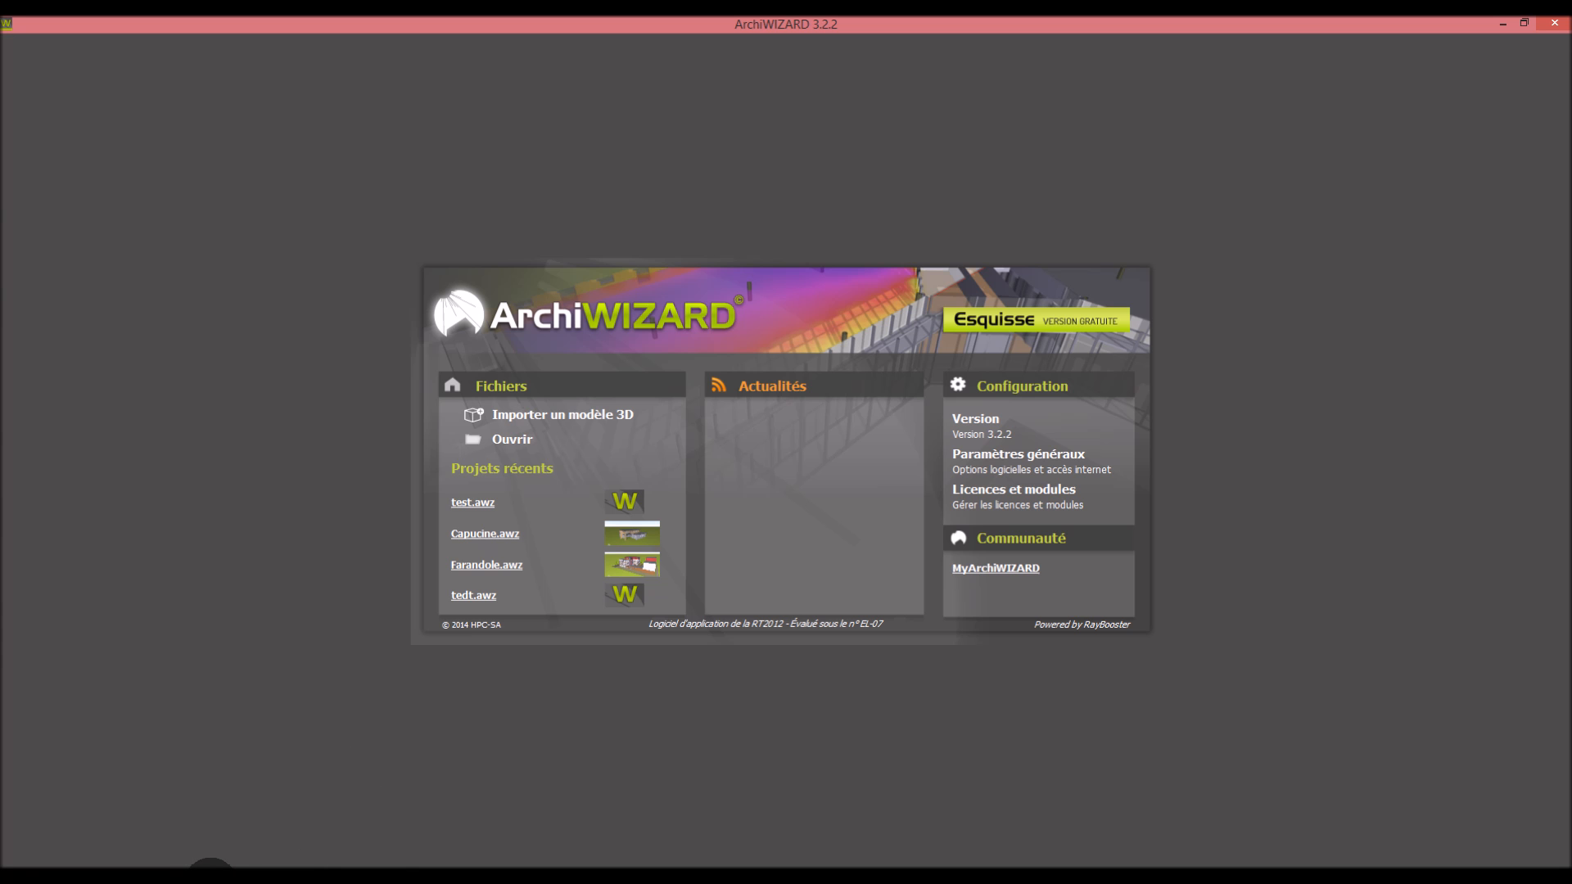
pyautogui.click(302, 830)
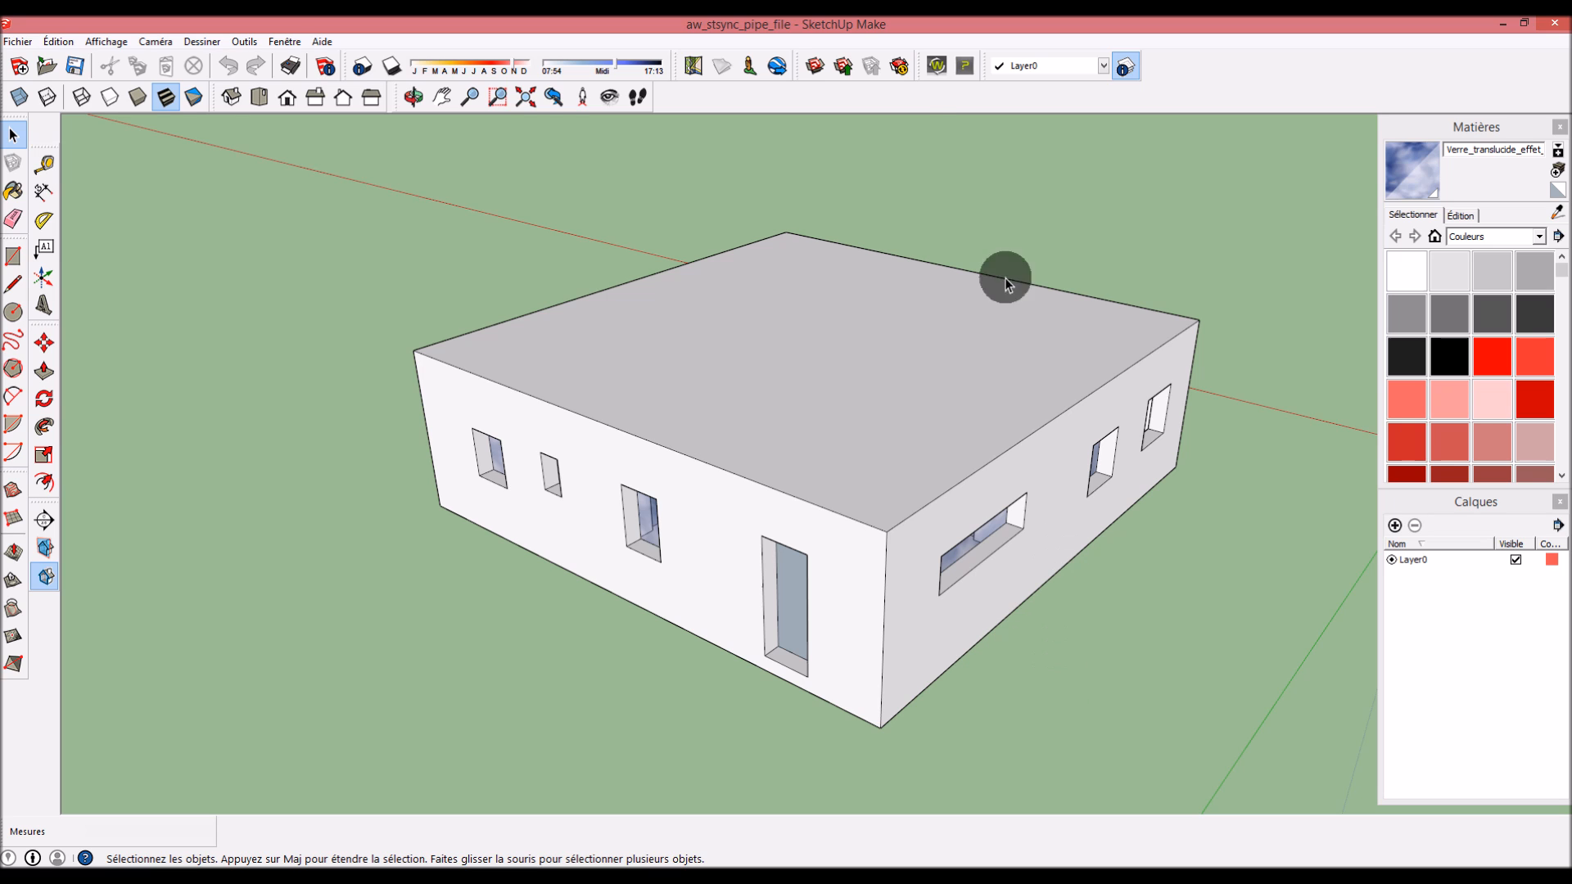
pyautogui.click(937, 67)
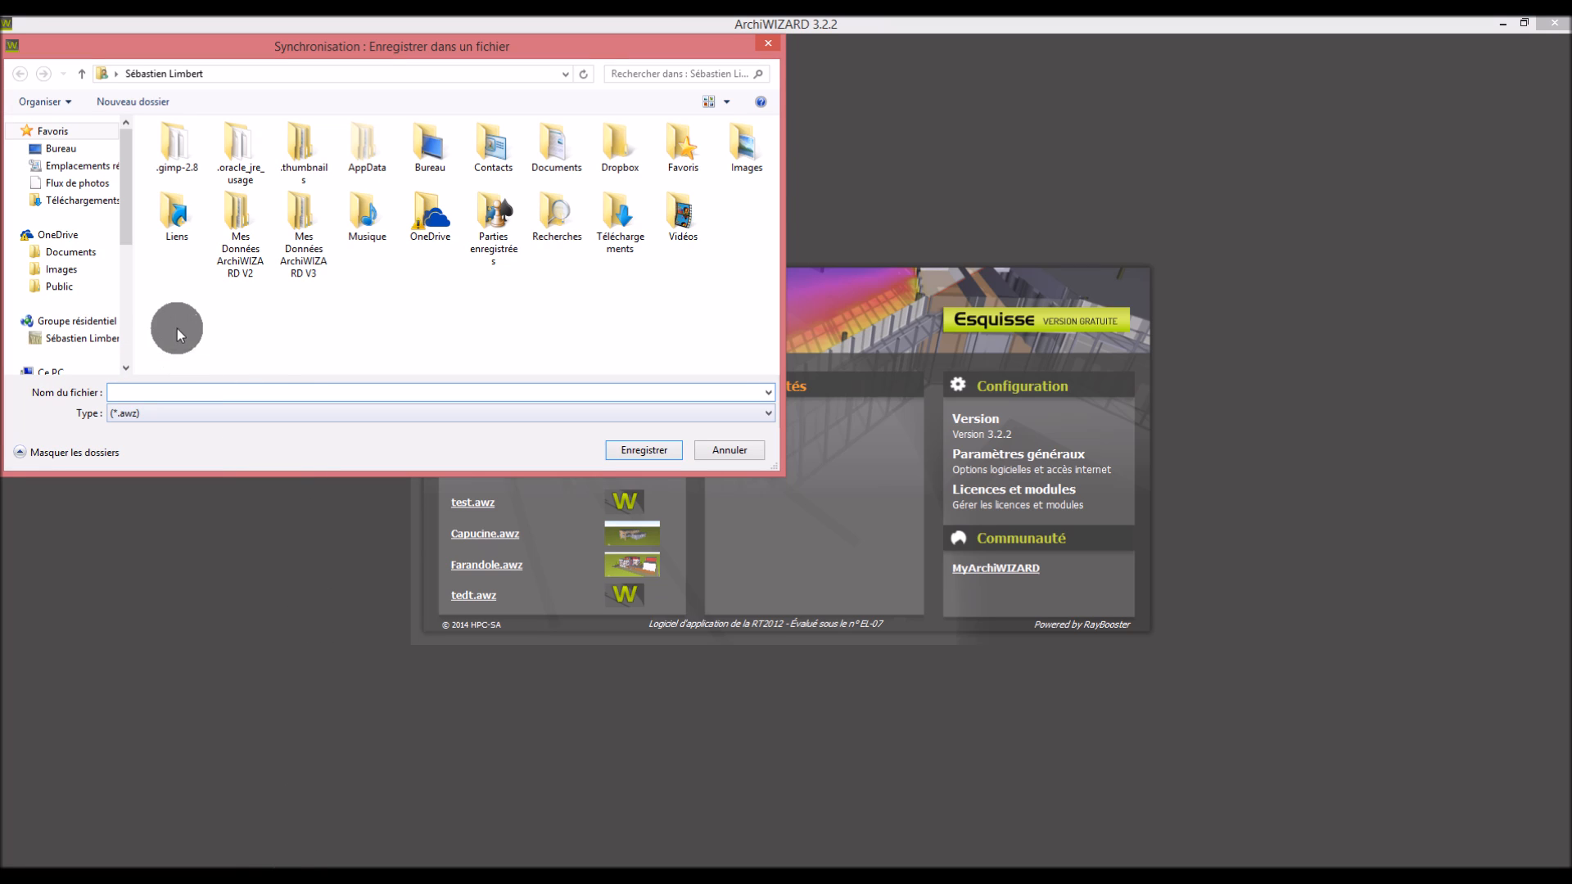
pyautogui.moveTo(124, 229); pyautogui.dragTo(136, 335)
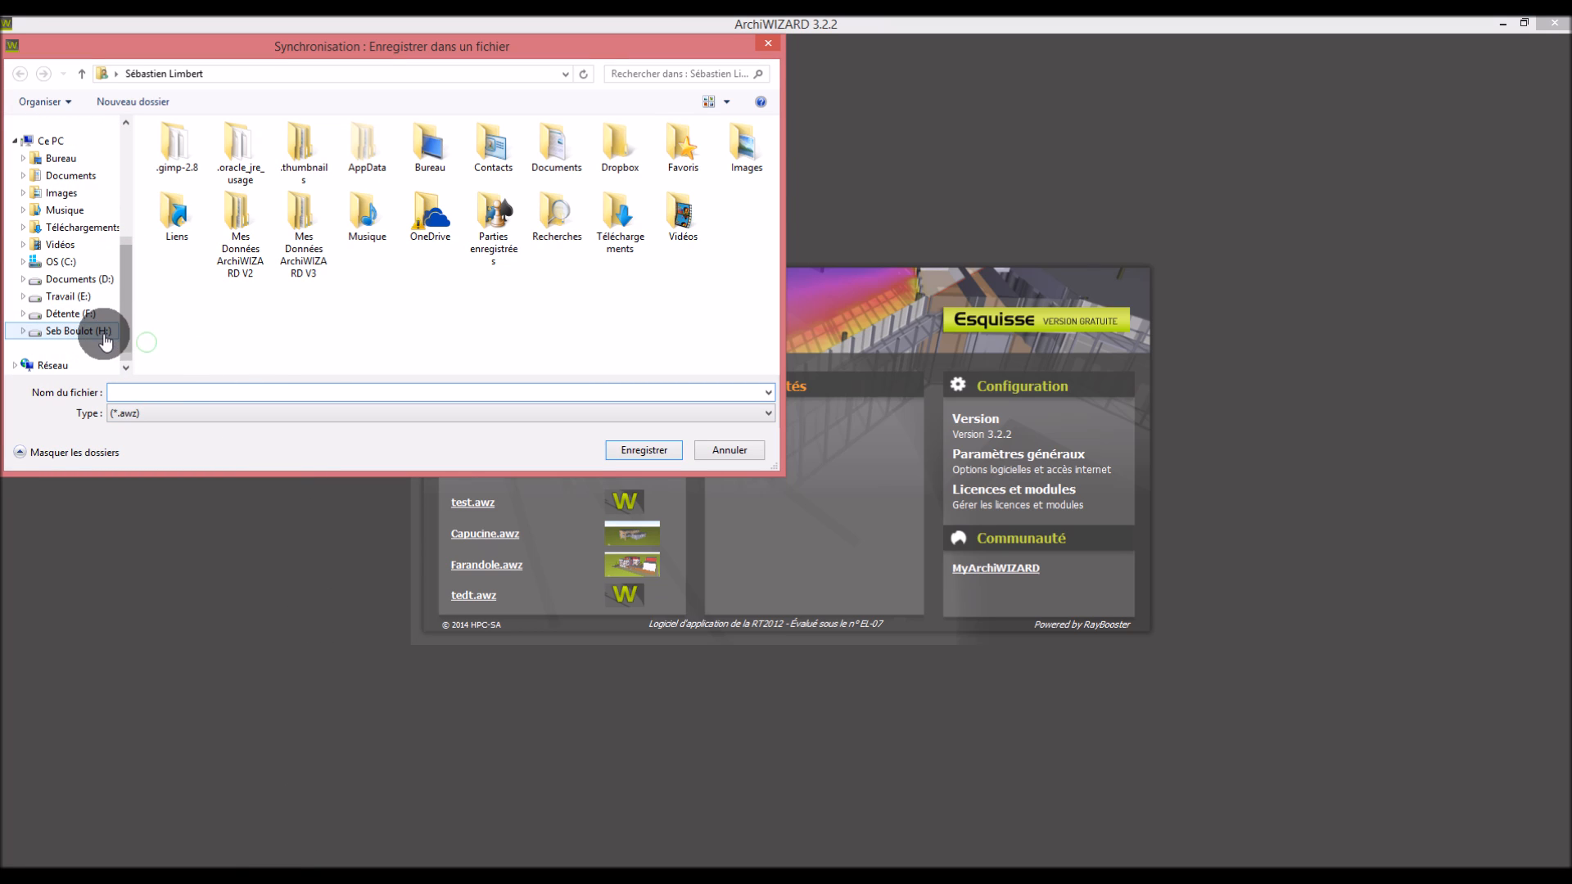
pyautogui.click(105, 331)
pyautogui.doubleClick(174, 322)
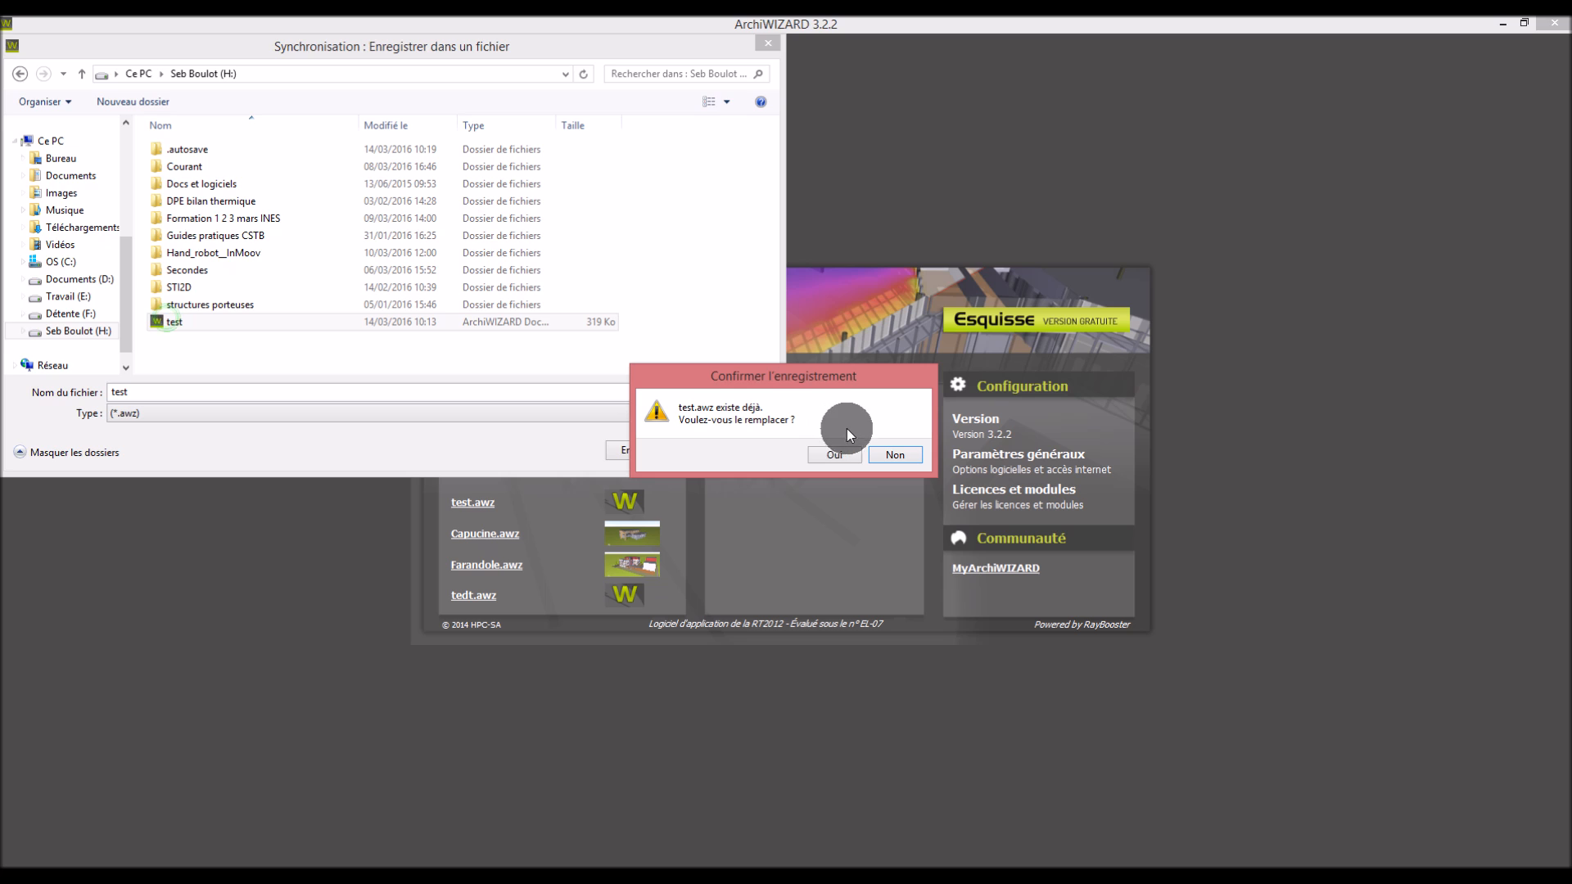
pyautogui.click(831, 456)
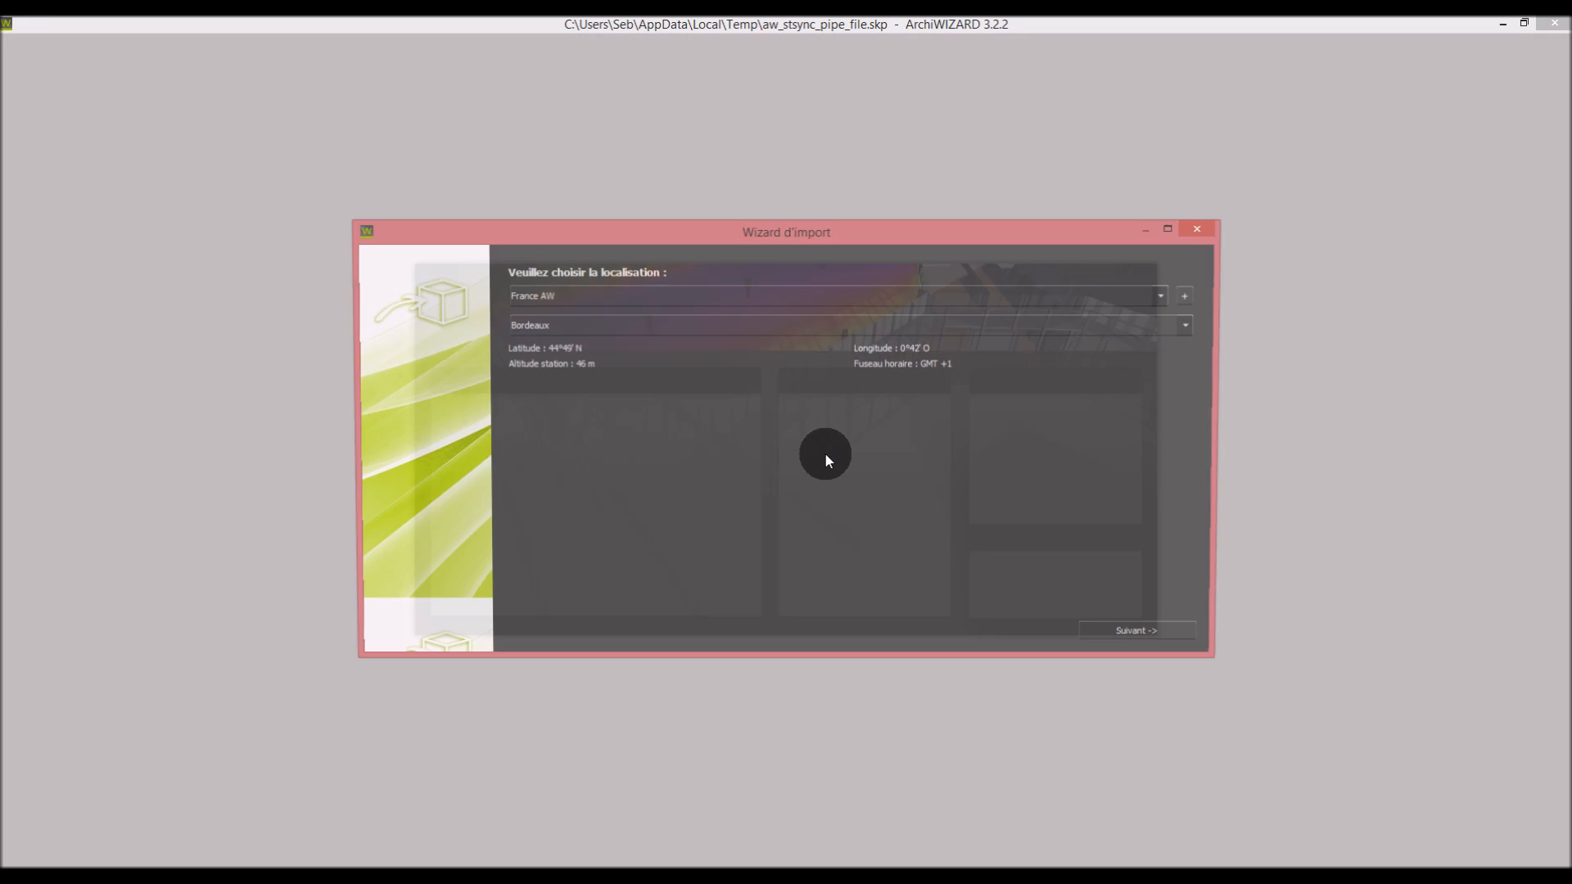
# Choose a France AW location and complete the import with the Neuf 2012 Maison individuelle configuration and the default element categories
pyautogui.click(797, 337)
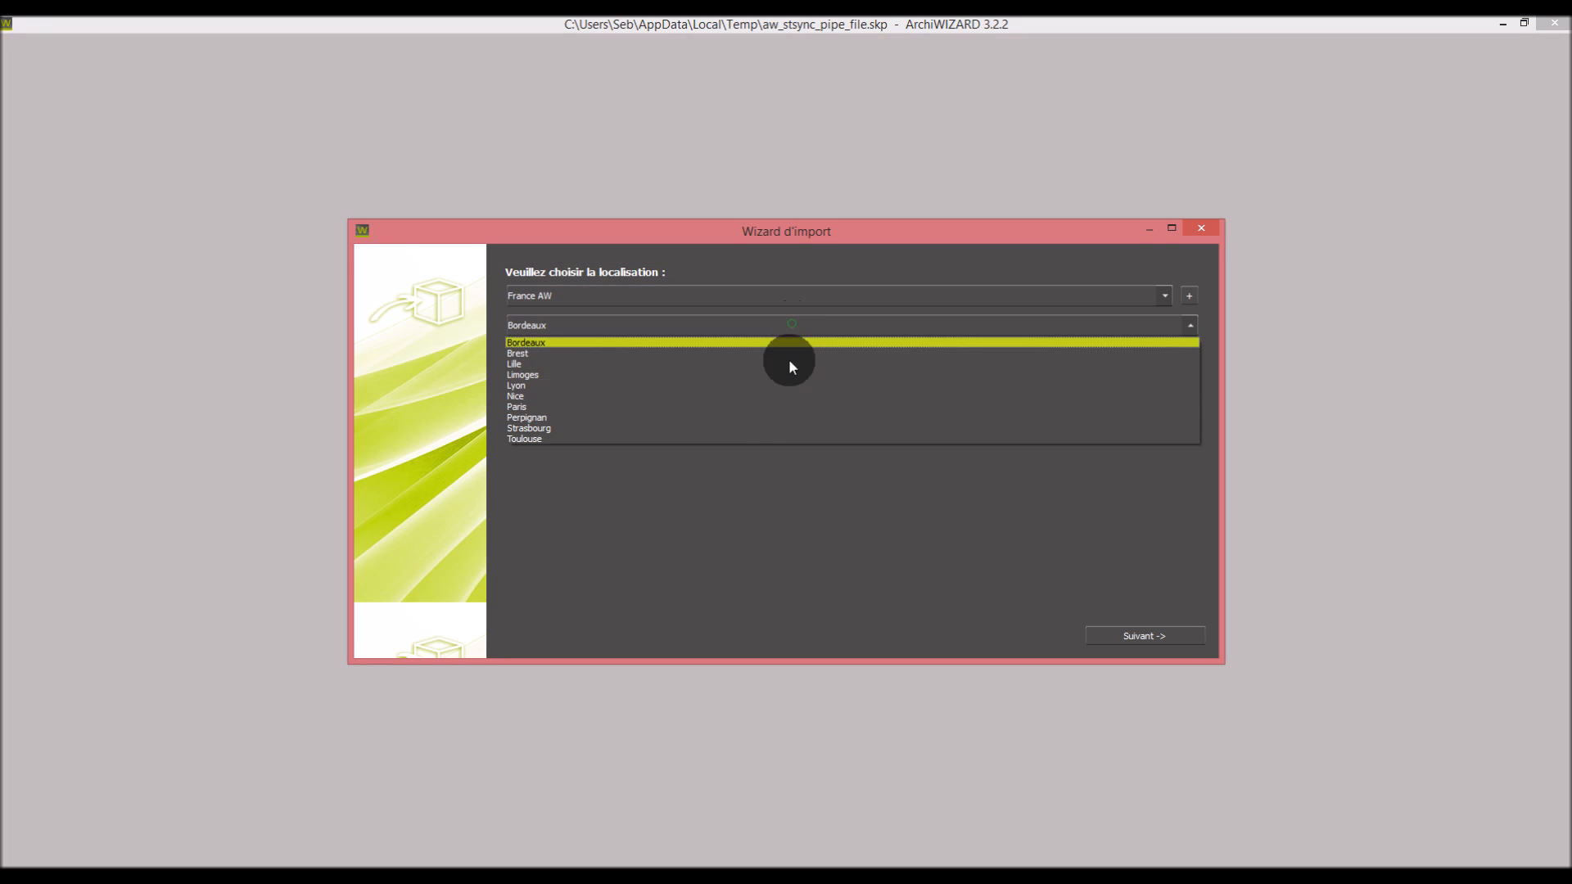
pyautogui.click(784, 433)
pyautogui.click(1126, 636)
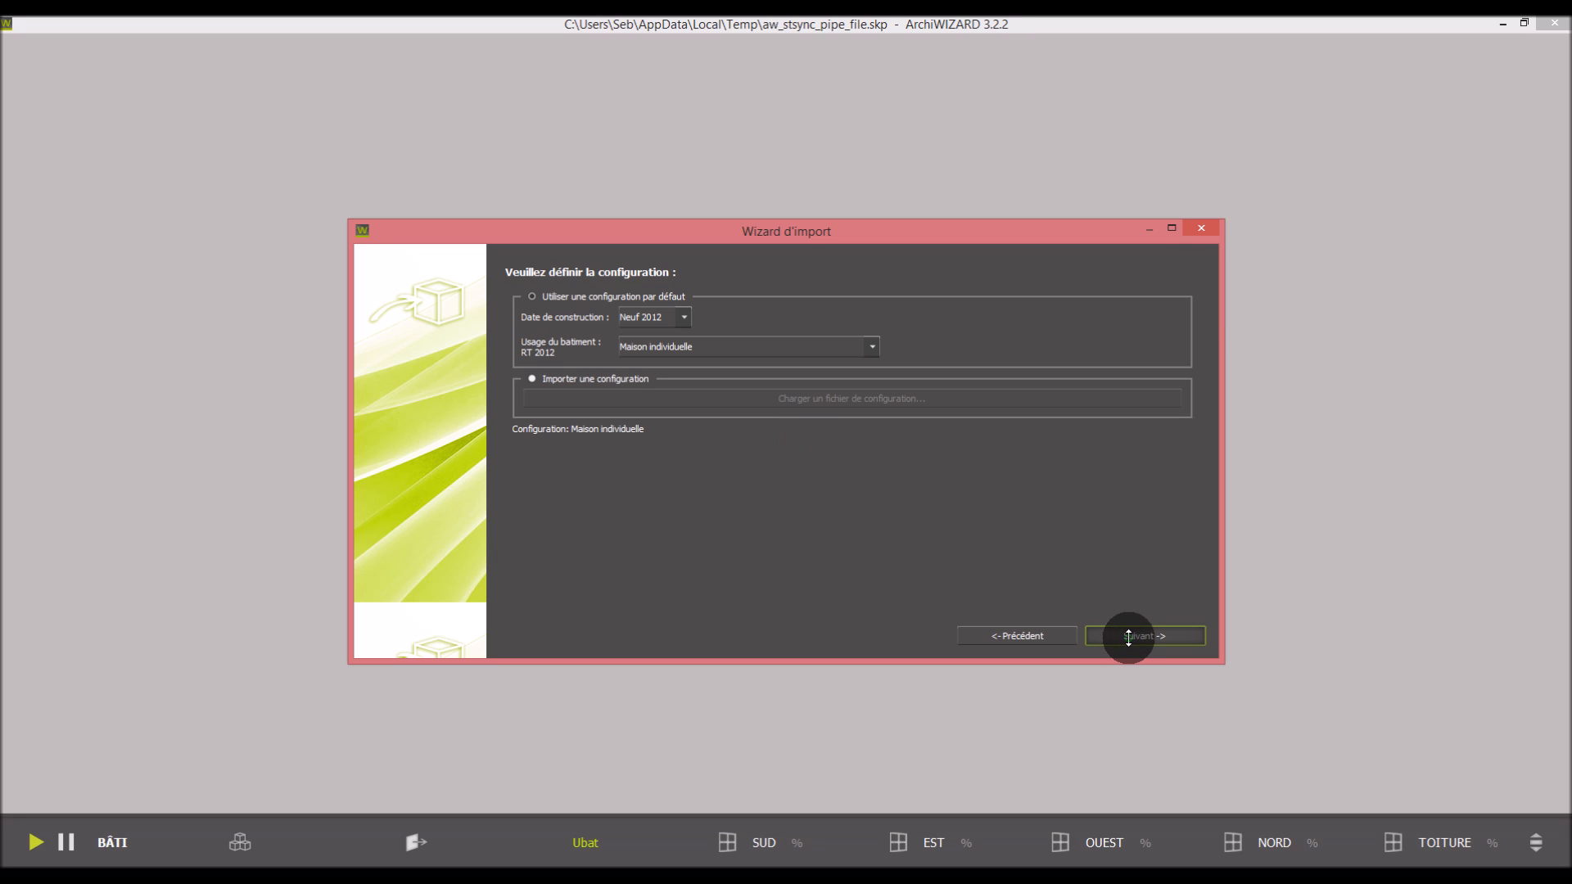
pyautogui.click(1128, 637)
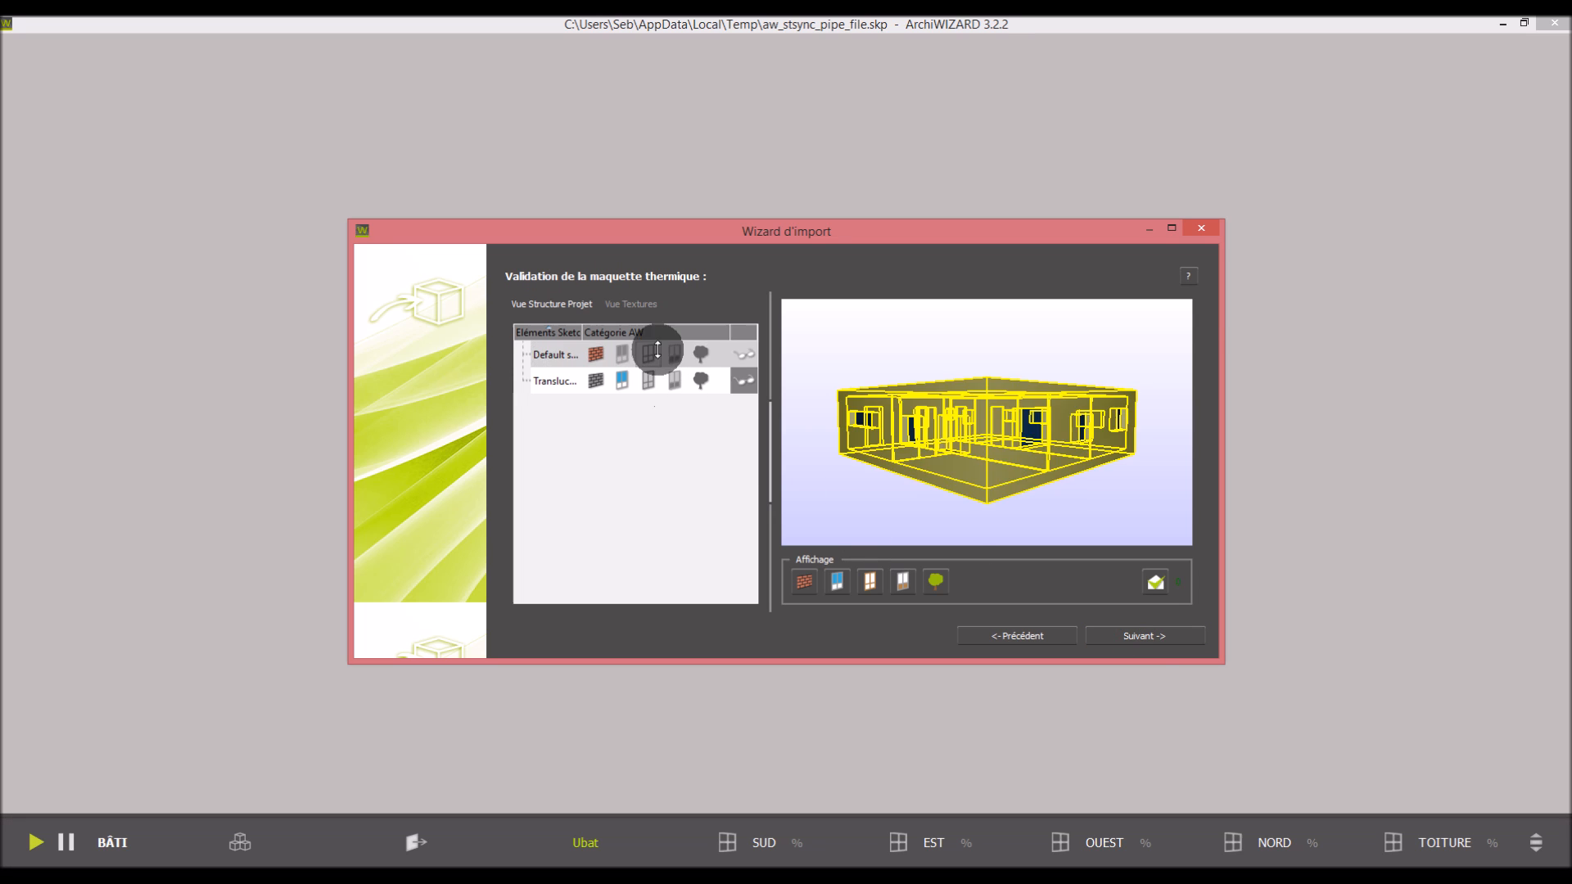
pyautogui.click(1139, 636)
pyautogui.click(1151, 639)
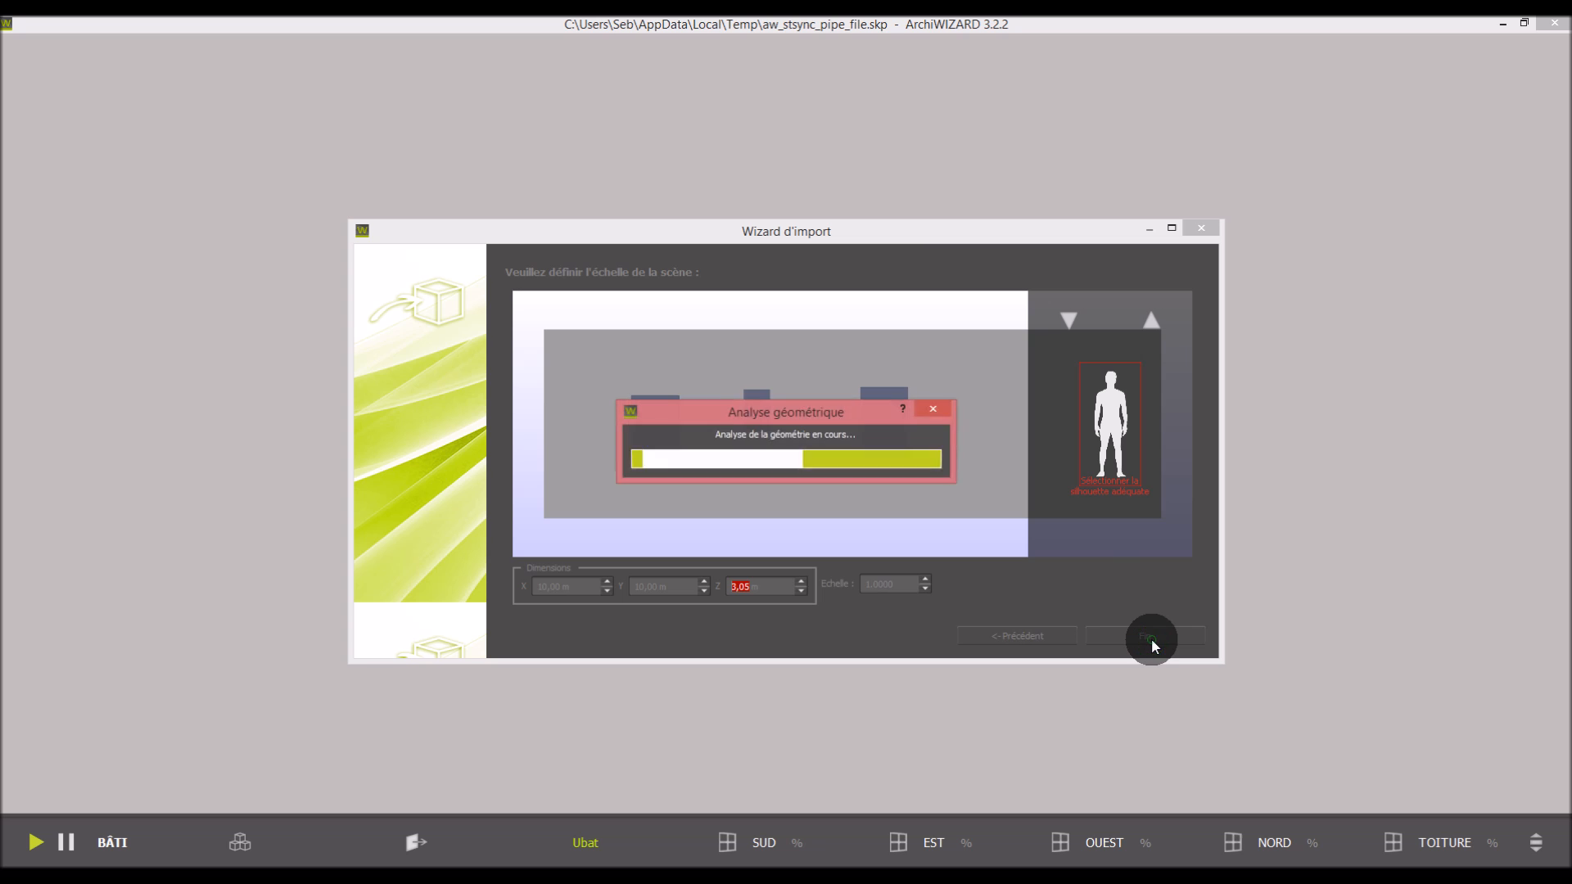
pyautogui.click(798, 436)
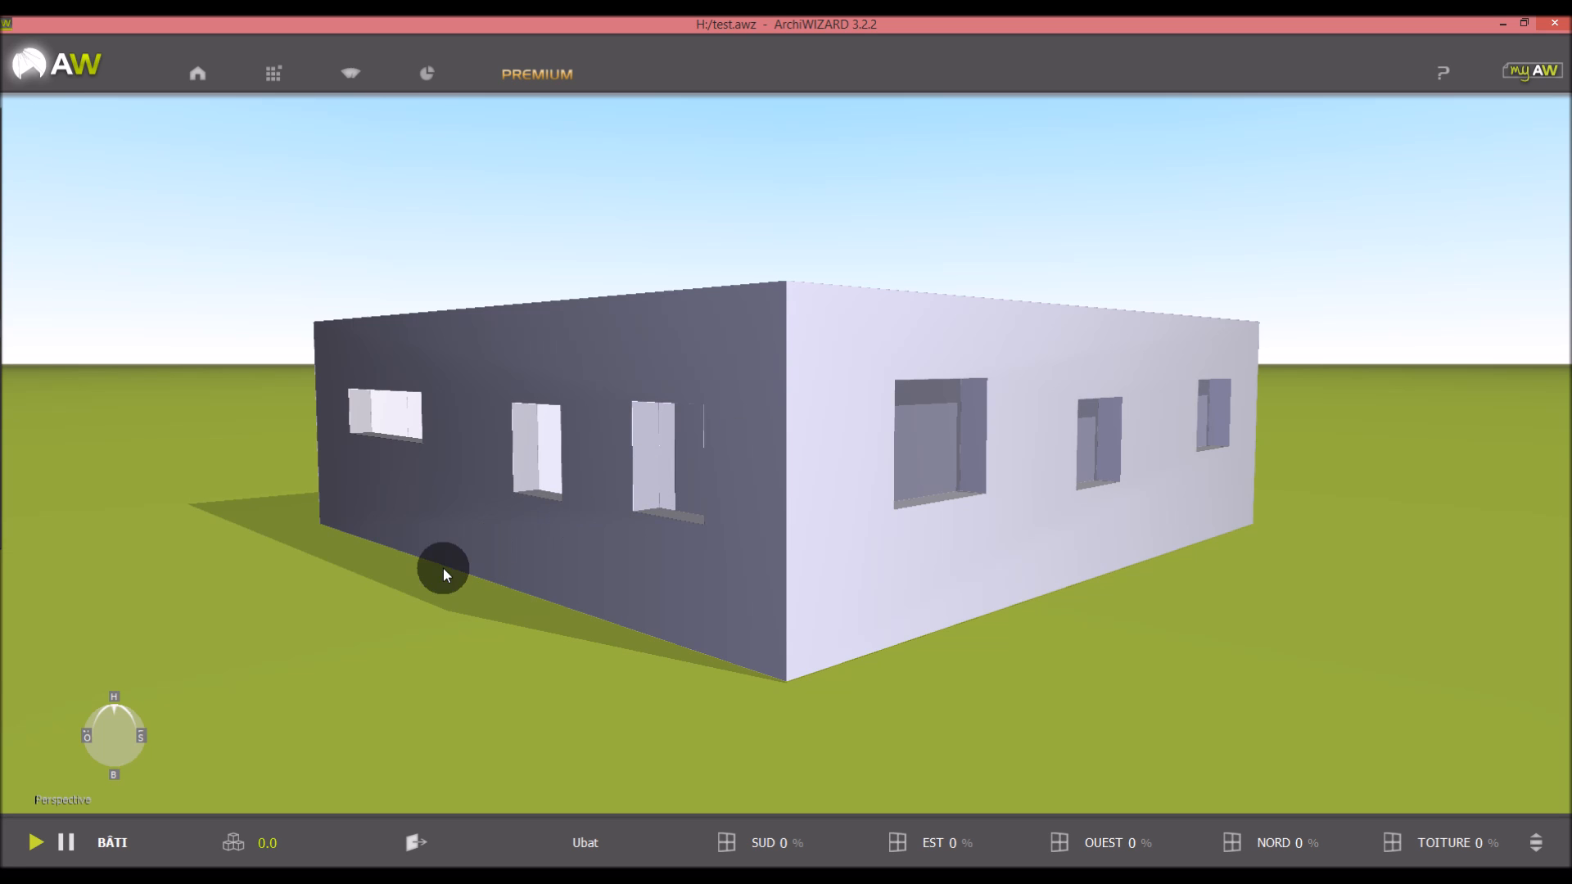
# Cut away the imported building's roof and examine its rooms and openings from above
pyautogui.moveTo(429, 601); pyautogui.dragTo(810, 591)
pyautogui.scroll(-5, 796, 576)
pyautogui.moveTo(1019, 667); pyautogui.dragTo(913, 709)
pyautogui.moveTo(30, 412)
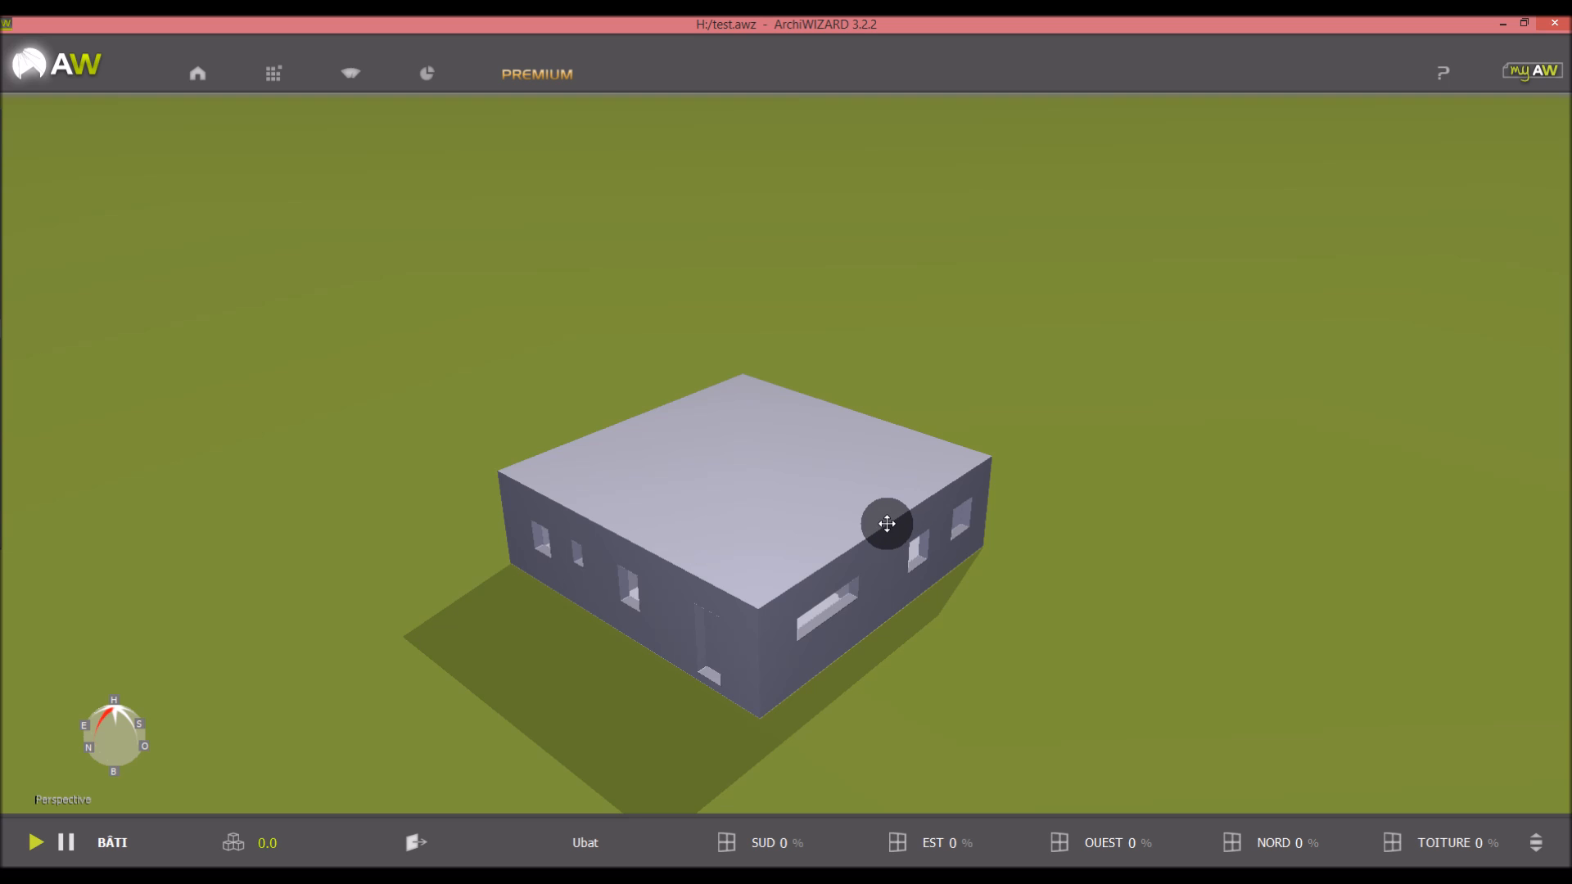
pyautogui.keyDown('ctrl'); pyautogui.scroll(-1, 918, 565); pyautogui.keyUp('ctrl')
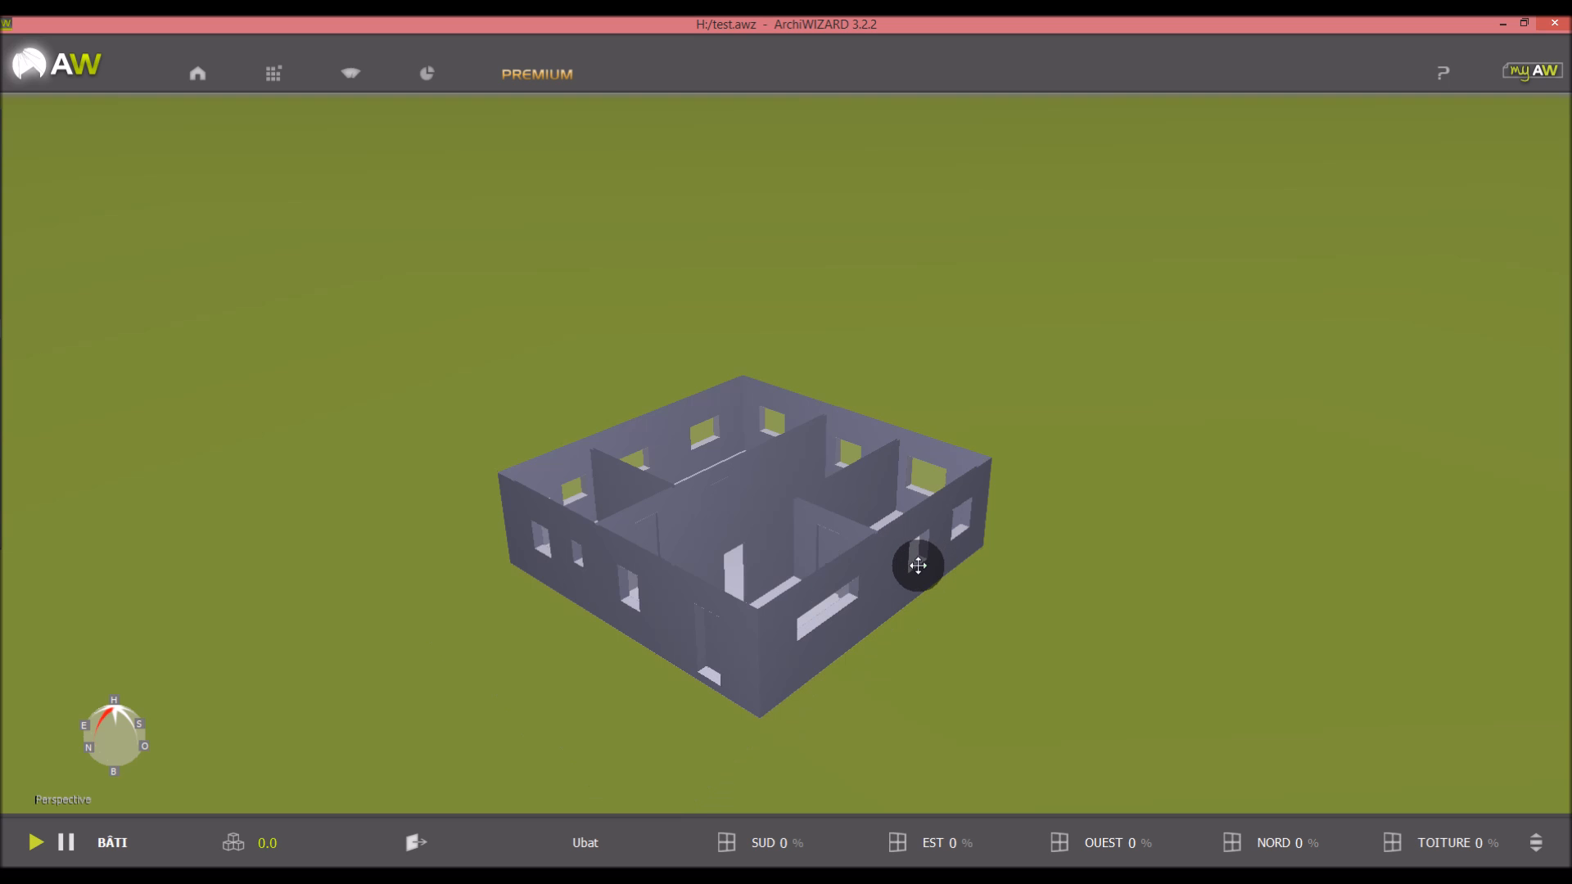
pyautogui.moveTo(933, 573); pyautogui.dragTo(940, 674)
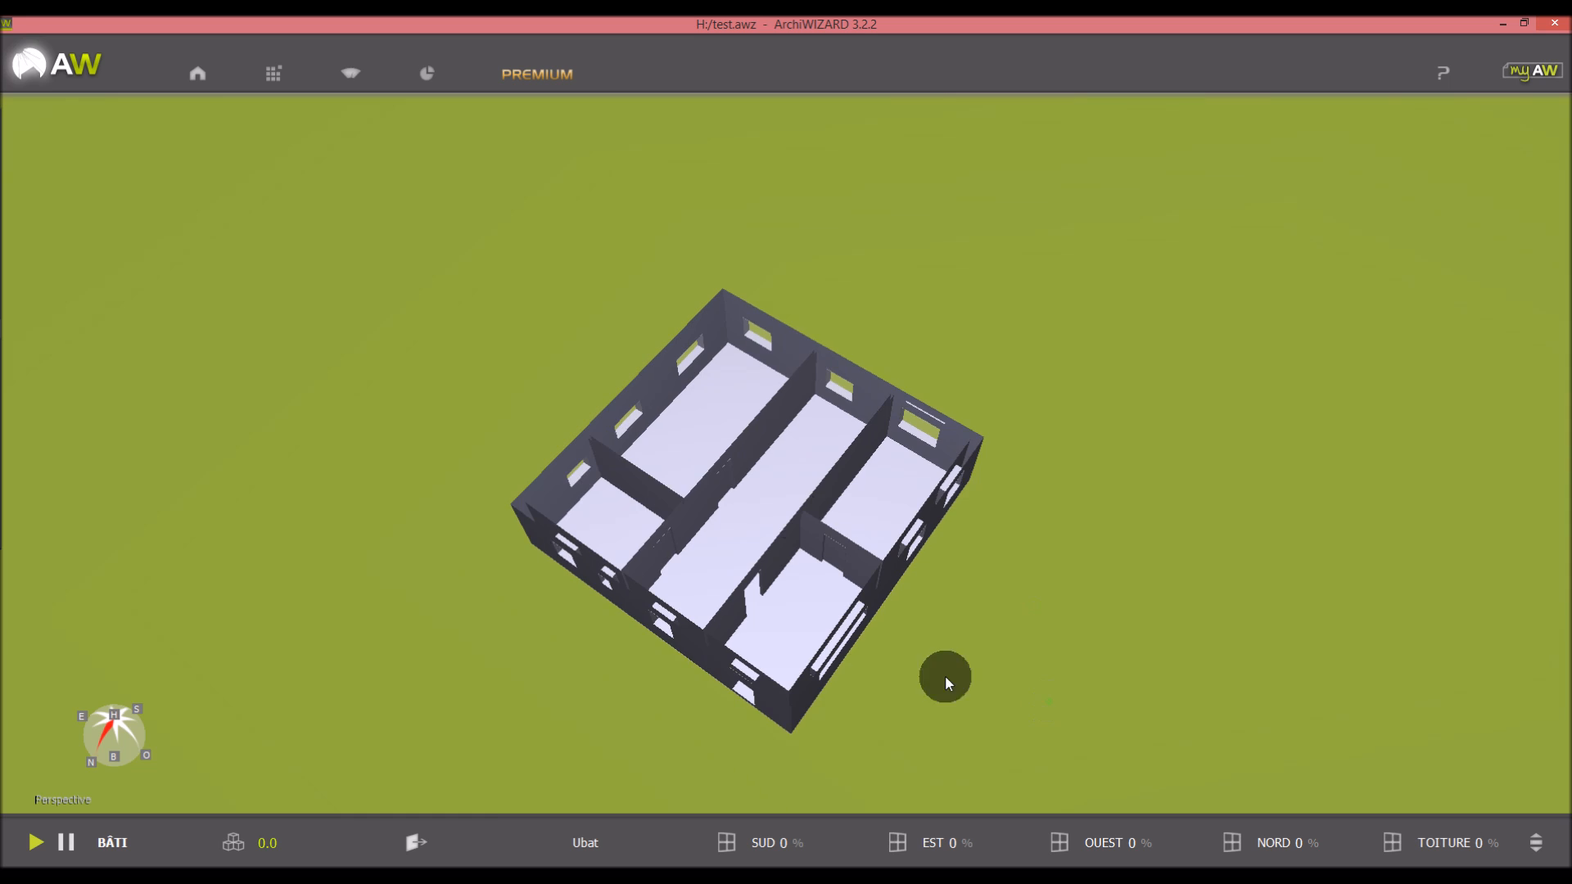
# Inspect the imported building's partitions, doorways and window openings up close from several angles
pyautogui.scroll(5, 789, 488)
pyautogui.scroll(-3, 788, 488)
pyautogui.moveTo(764, 484); pyautogui.dragTo(434, 449)
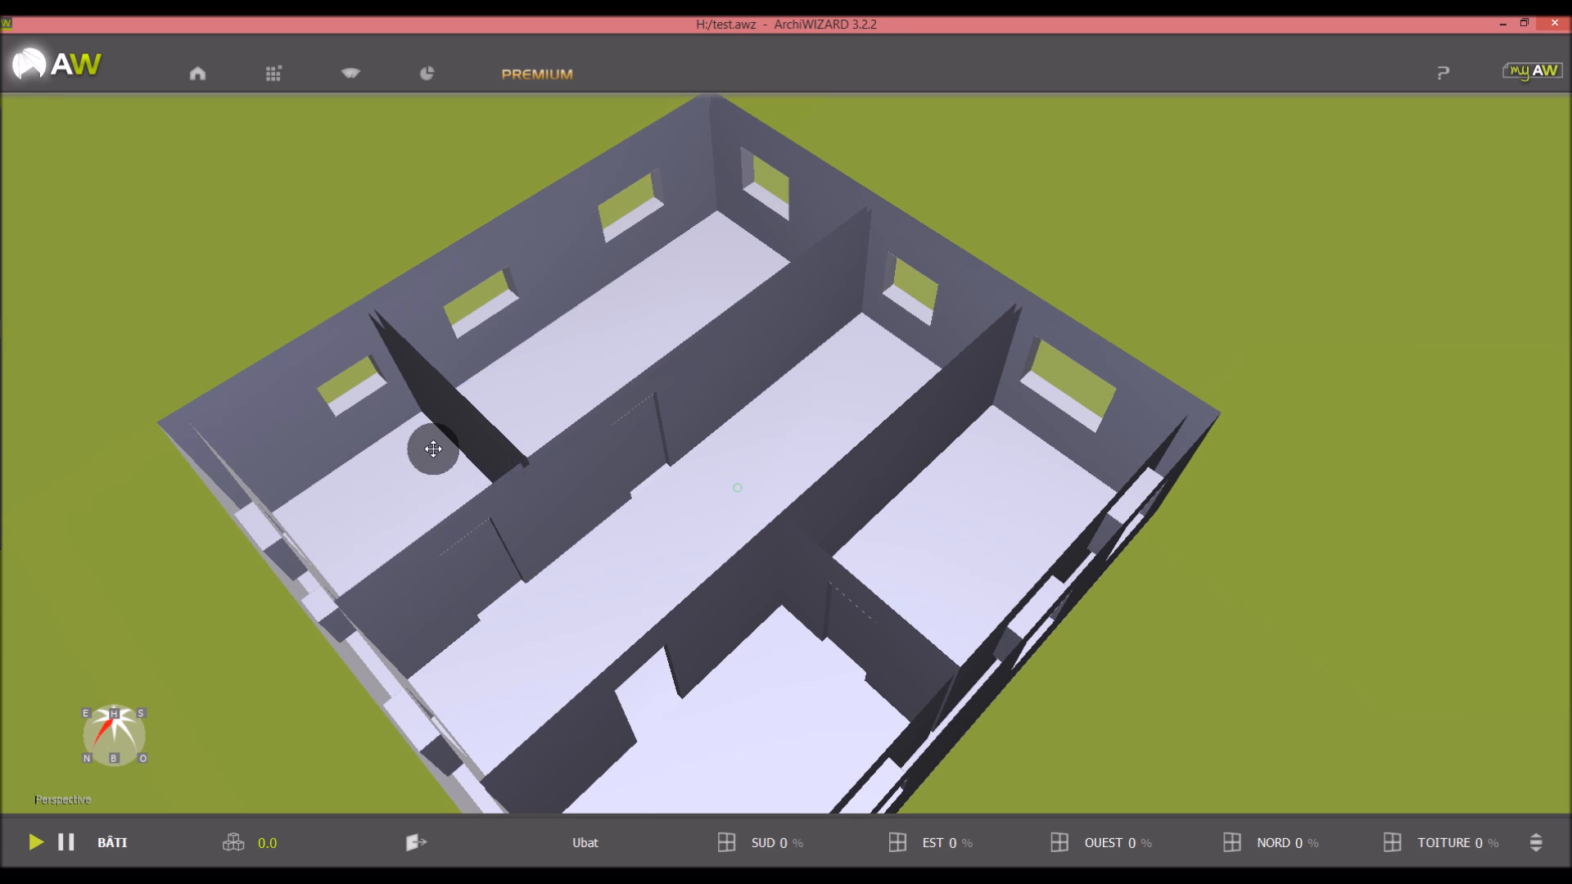
pyautogui.moveTo(535, 626); pyautogui.dragTo(840, 240)
pyautogui.moveTo(528, 344); pyautogui.dragTo(902, 287)
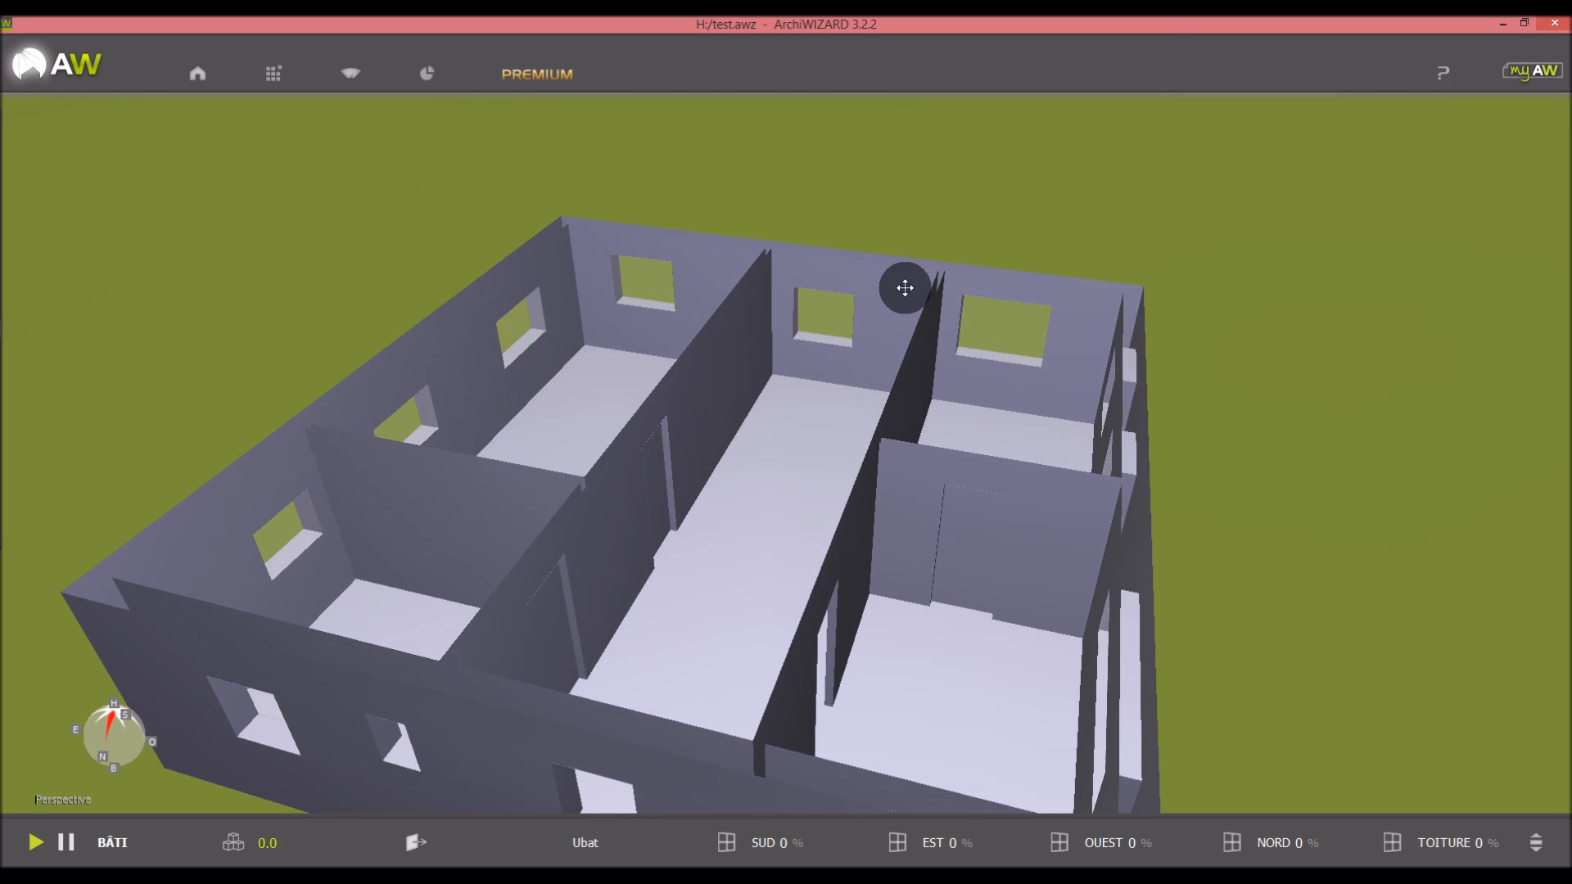
pyautogui.scroll(-4, 905, 288)
pyautogui.scroll(3, 971, 460)
pyautogui.moveTo(963, 440); pyautogui.dragTo(937, 465)
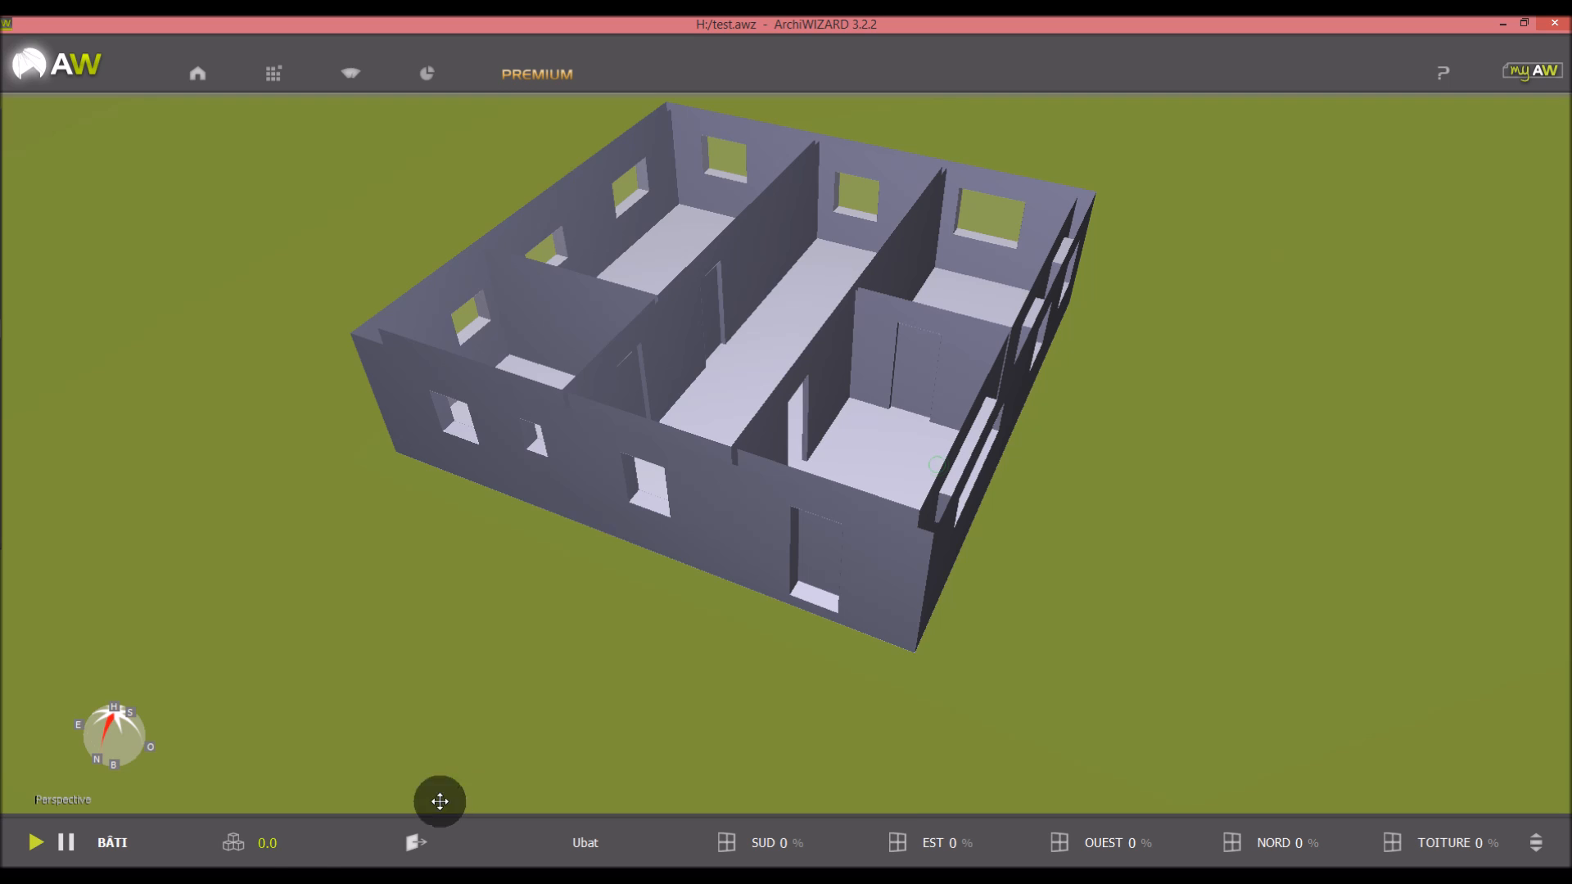
# Switch to the aw_stsync_pipe_file model in SketchUp and cut away the building's roof with a horizontal section plane
pyautogui.click(291, 867)
pyautogui.click(325, 822)
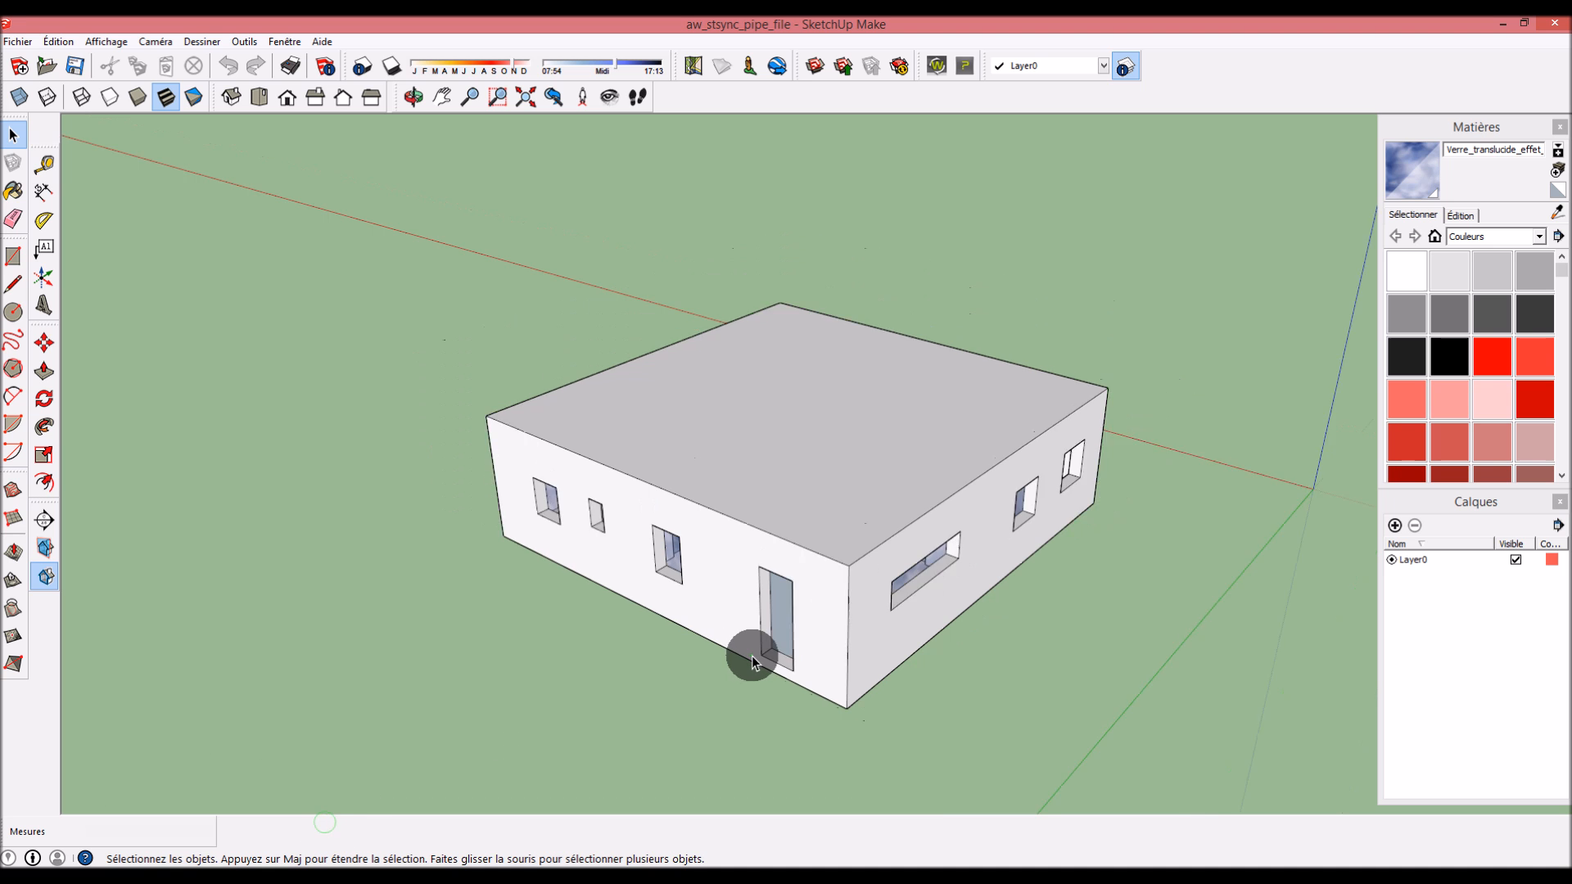
pyautogui.click(45, 548)
pyautogui.click(785, 452)
# Close the unglazed end window of the three-window facade with a line along the inner bottom edge of its opening
pyautogui.moveTo(524, 594); pyautogui.dragTo(639, 306, button='middle')
pyautogui.moveTo(1182, 551); pyautogui.dragTo(955, 533, button='middle')
pyautogui.scroll(12, 950, 524)
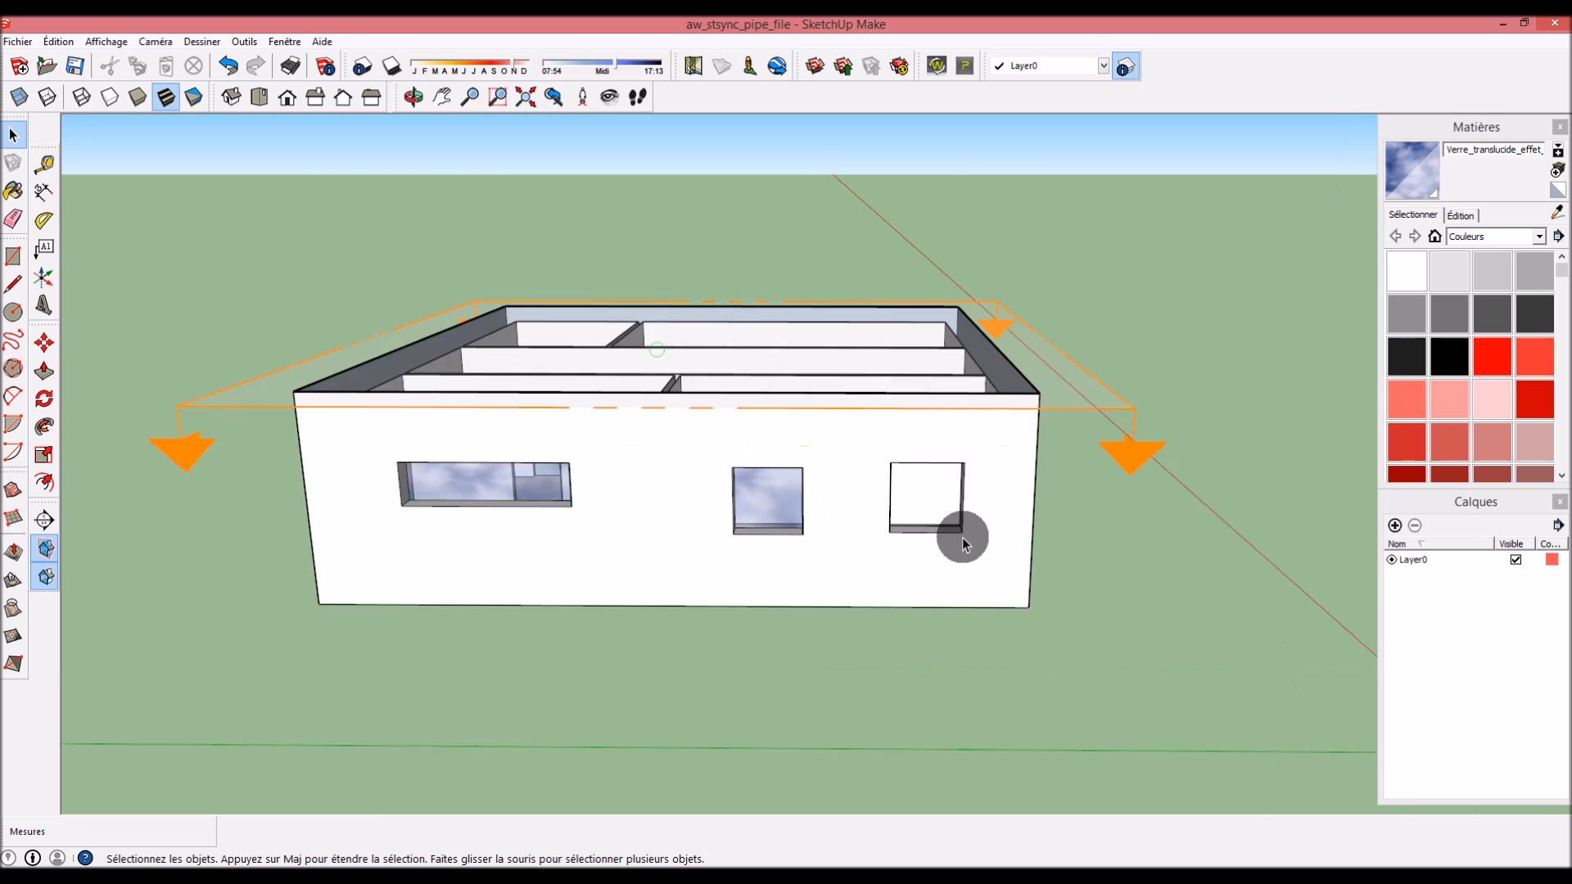
pyautogui.moveTo(1036, 581); pyautogui.dragTo(887, 502, button='middle')
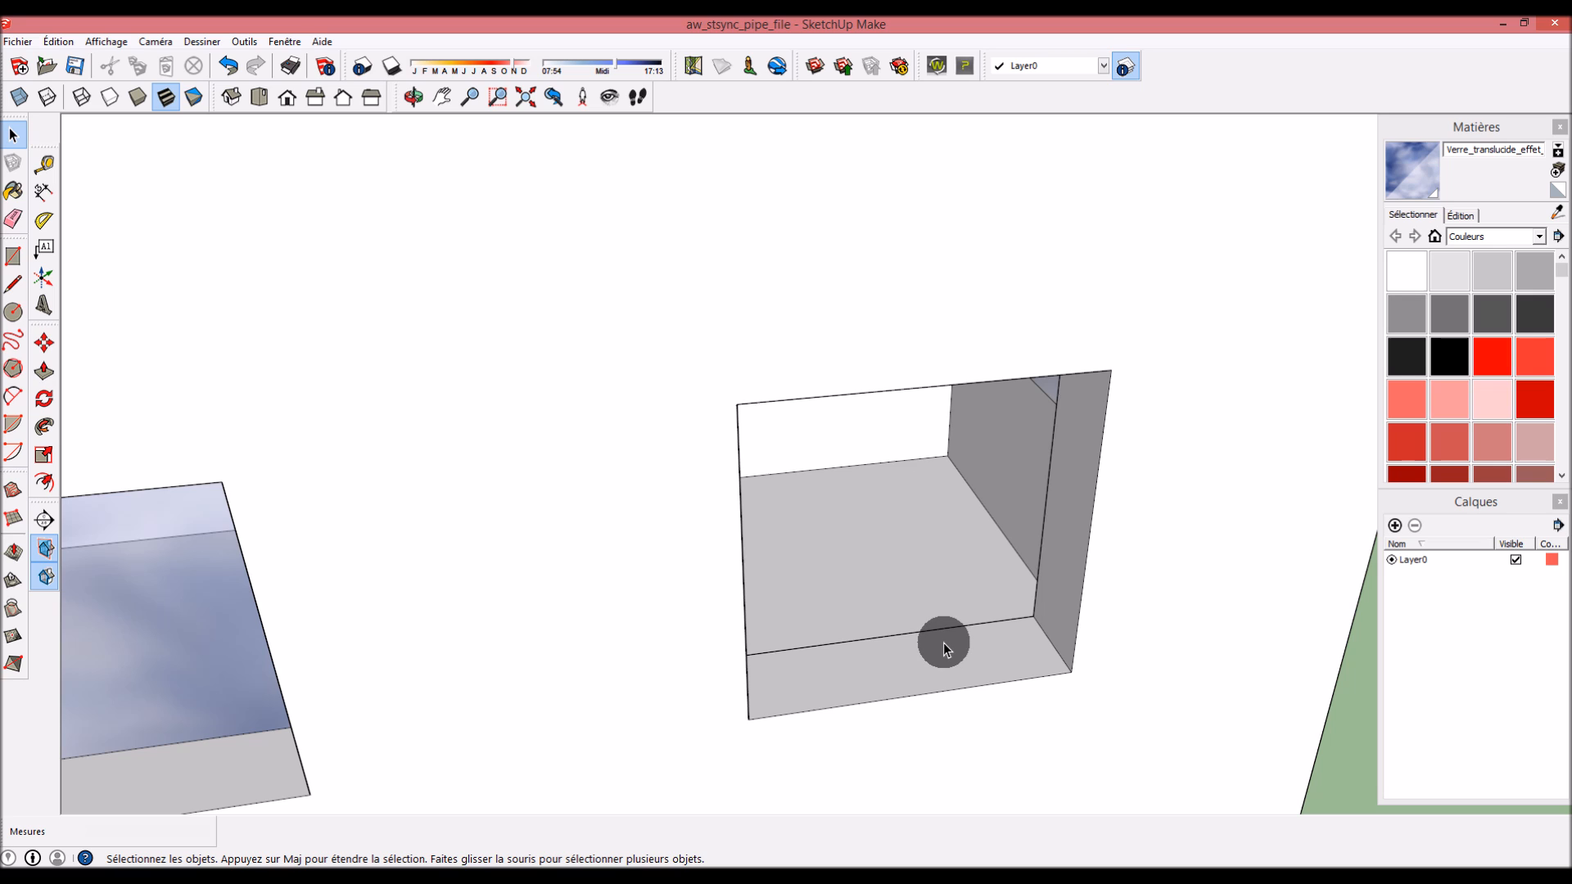
pyautogui.moveTo(934, 638); pyautogui.dragTo(797, 559, button='middle')
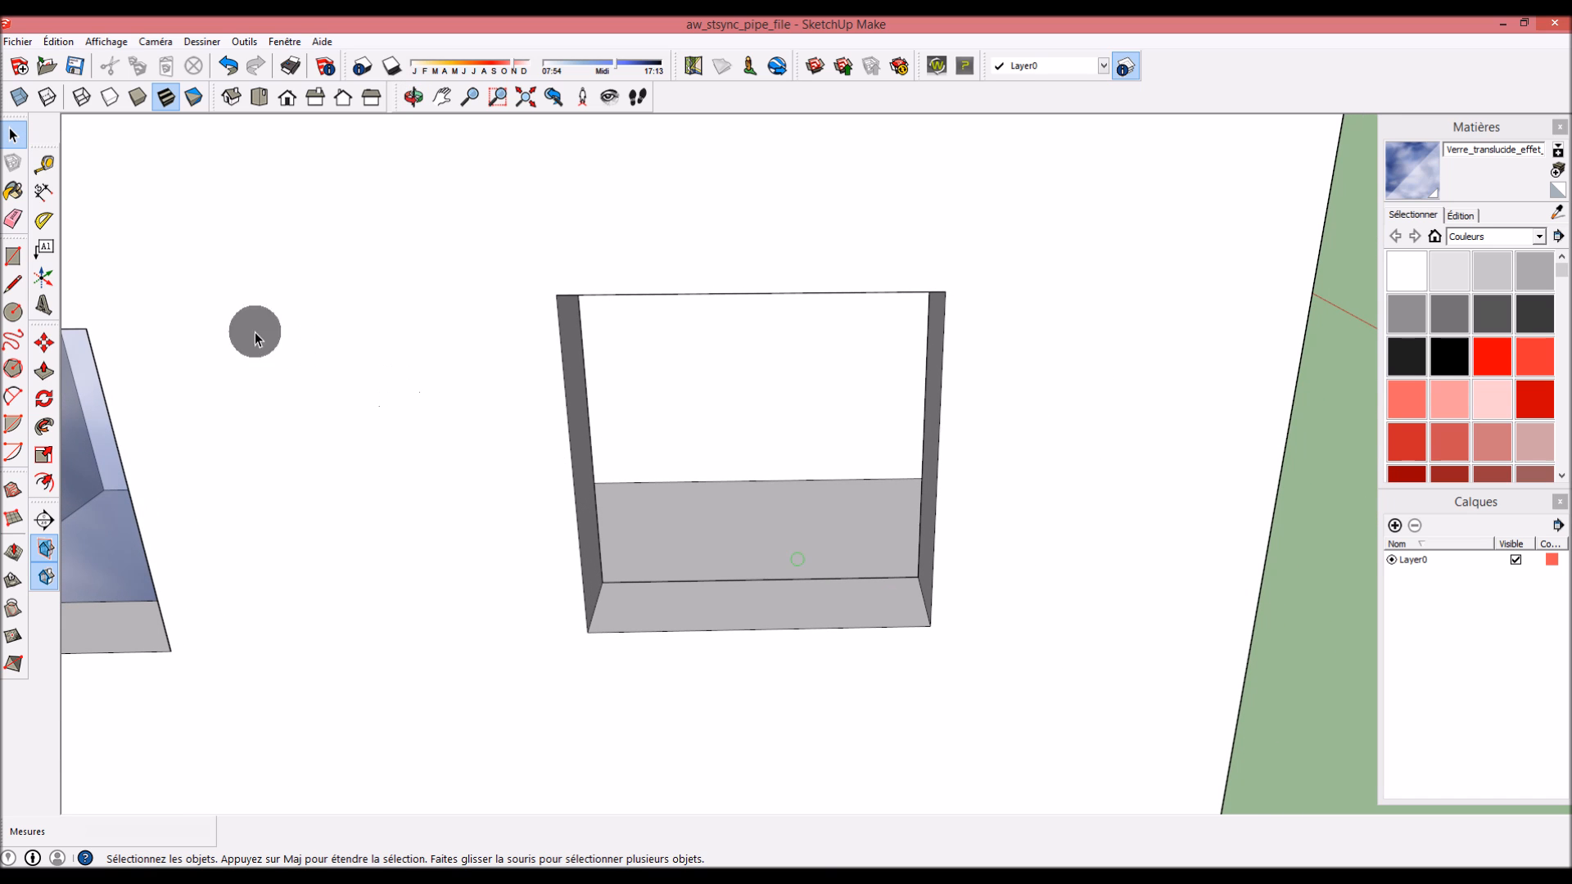
pyautogui.scroll(-3, 333, 454)
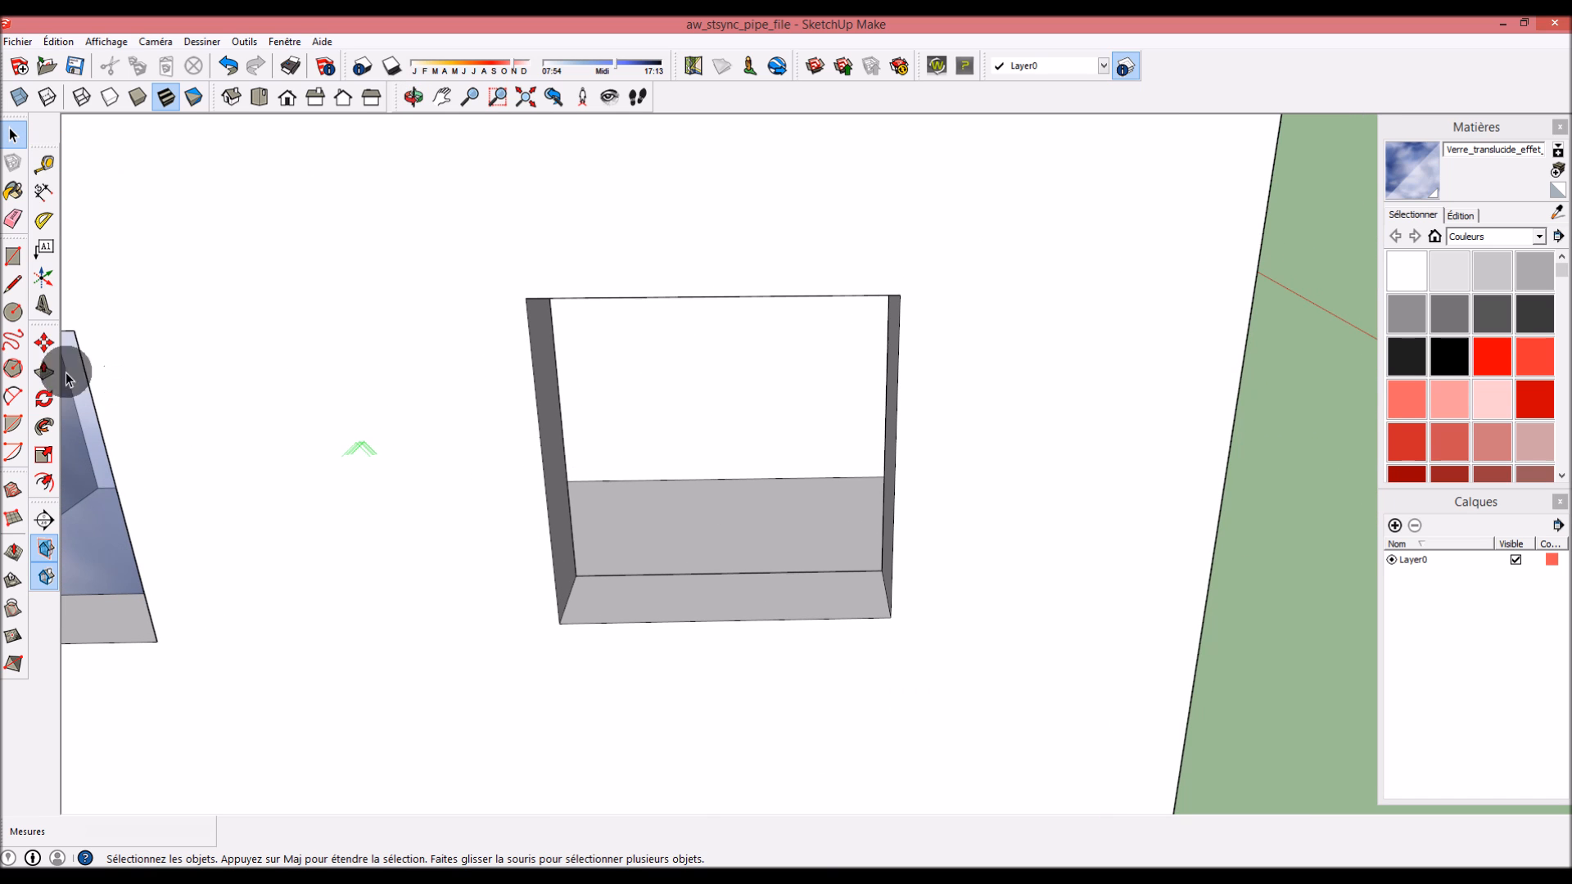
pyautogui.click(13, 284)
pyautogui.click(575, 577)
pyautogui.click(881, 572)
# Paint the window's new pane with the Verre_translucide_effet glass material
pyautogui.middleClick(673, 641)
pyautogui.moveTo(673, 641); pyautogui.dragTo(1210, 410, button='middle')
pyautogui.click(1411, 170)
pyautogui.click(817, 596)
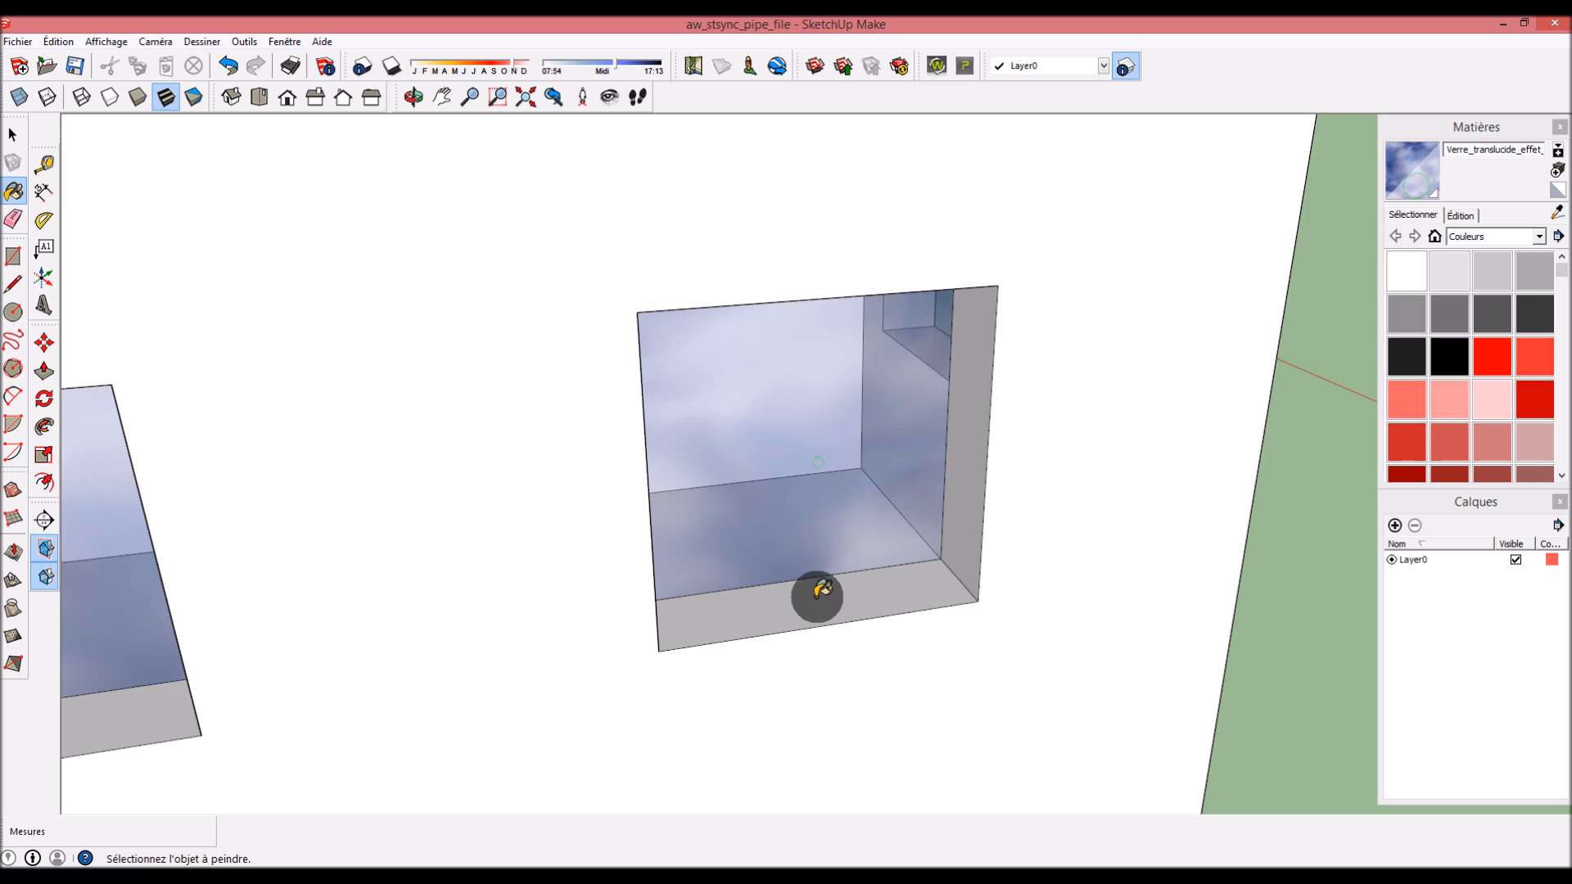
# Synchronise the corrected model with ArchiWIZARD and finish the import with the default element categories
pyautogui.scroll(-10, 817, 596)
pyautogui.moveTo(818, 598)
pyautogui.mouseDown(button='middle')
pyautogui.moveTo(908, 677)
pyautogui.moveTo(862, 620)
pyautogui.mouseUp(button='middle')
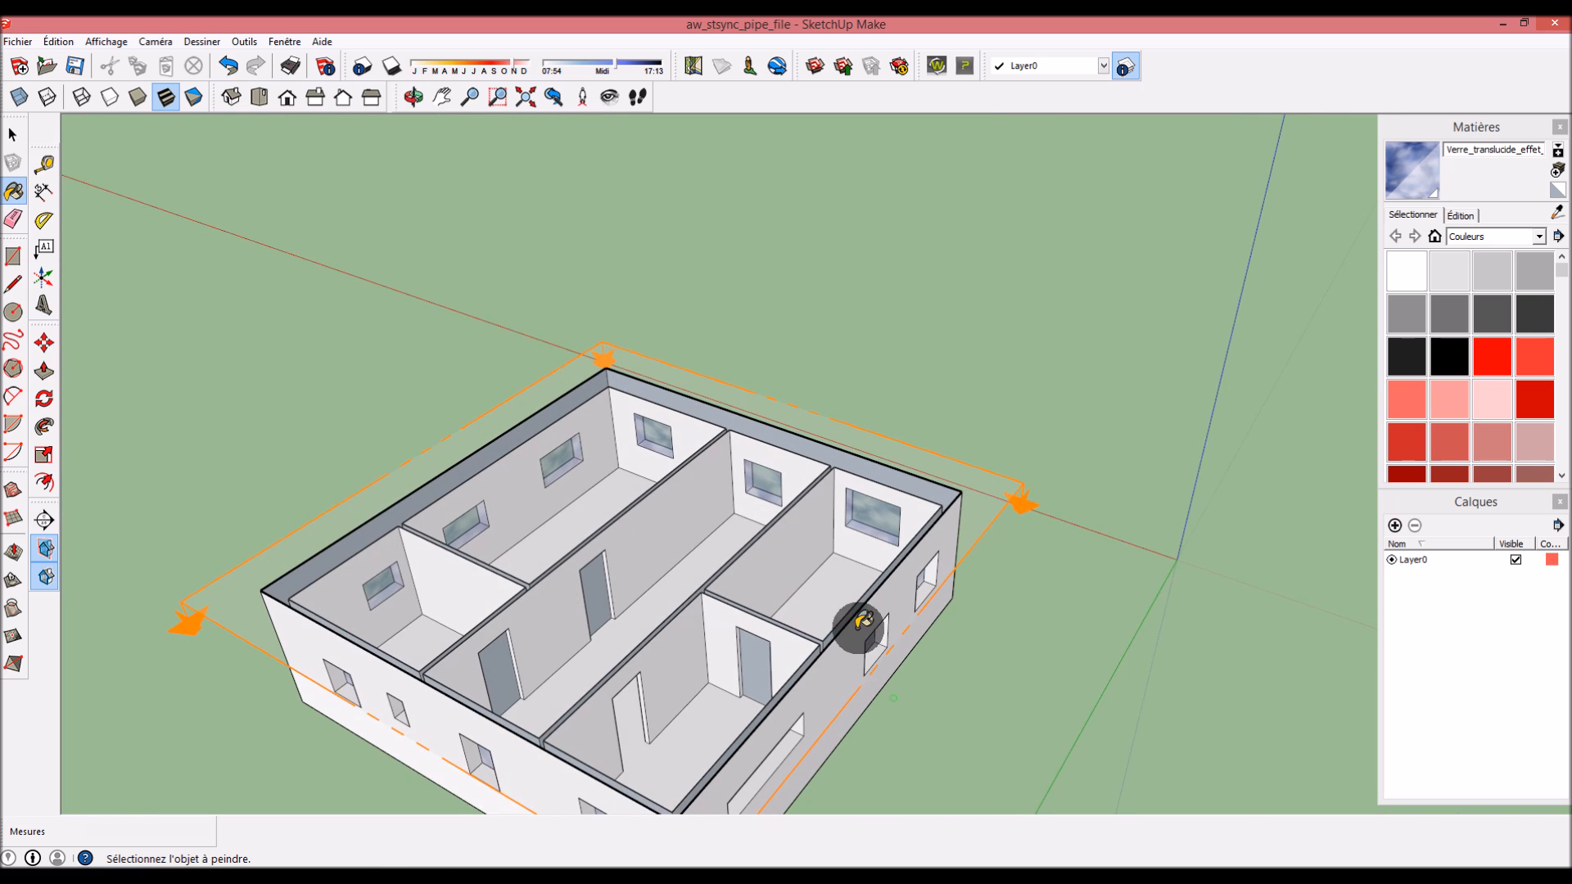
pyautogui.scroll(-2, 863, 620)
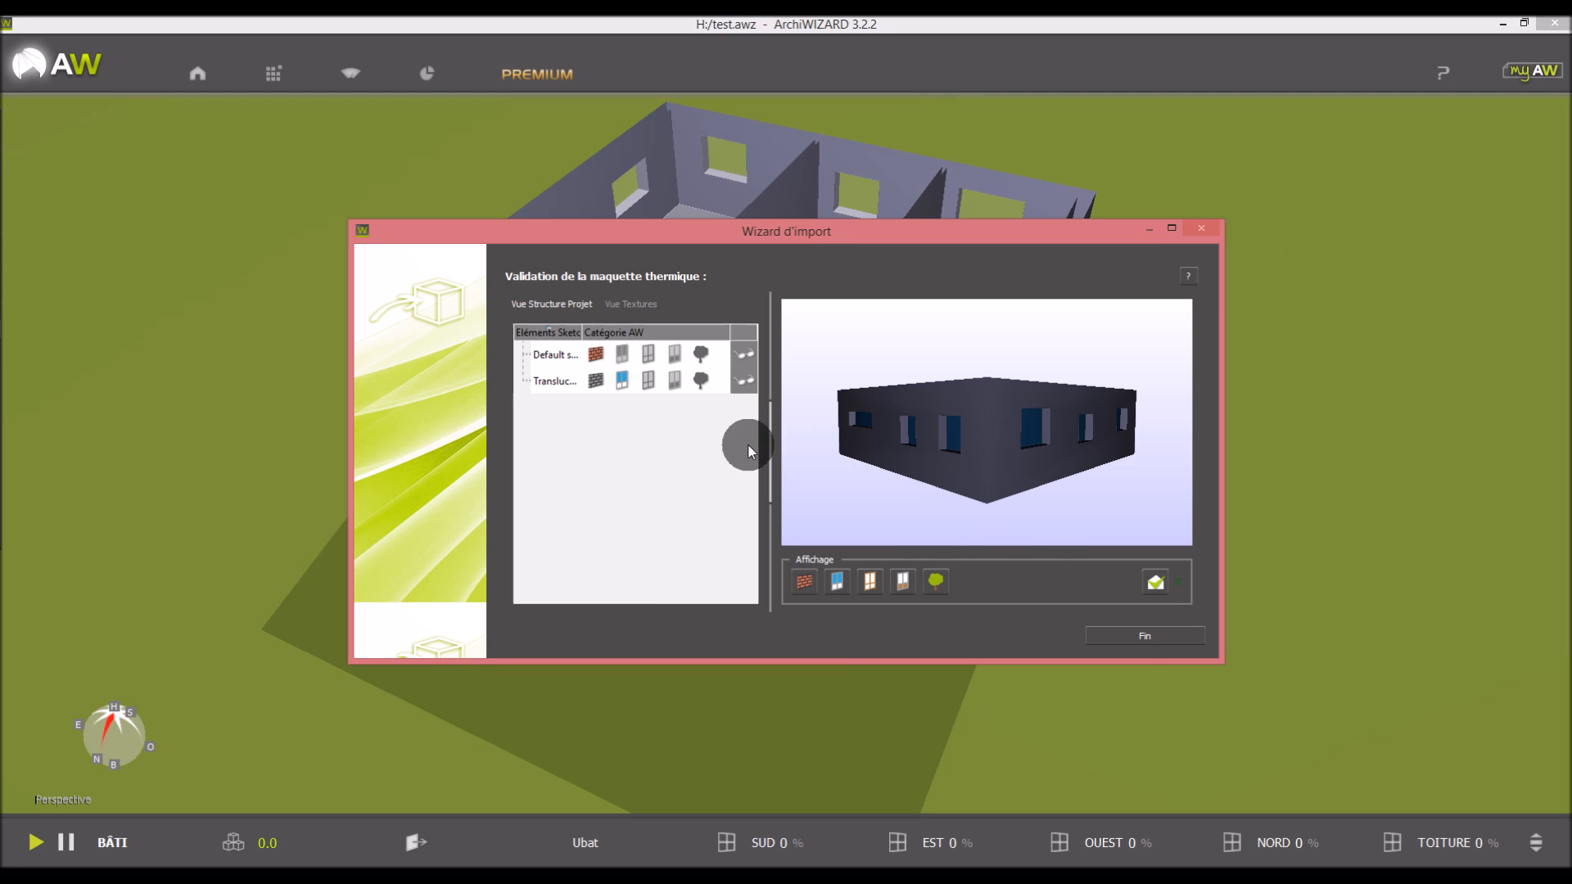
pyautogui.click(1137, 633)
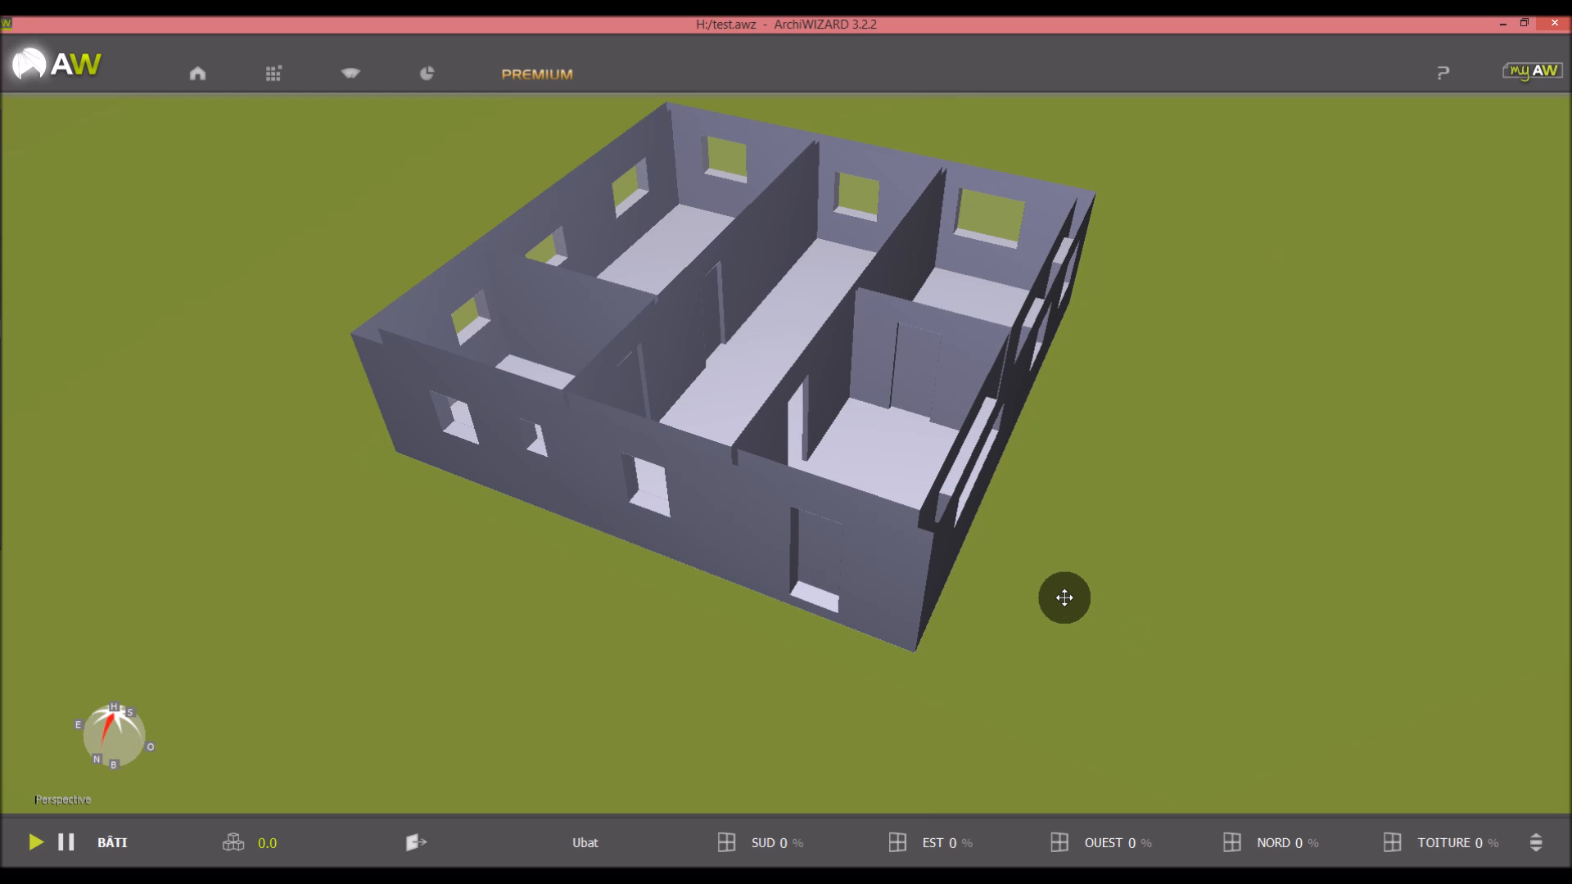
# Examine the room detection in the reimported building, checking which spaces the detected room covers
pyautogui.moveTo(1064, 601); pyautogui.dragTo(1061, 576, button='middle')
pyautogui.scroll(-2, 1062, 576)
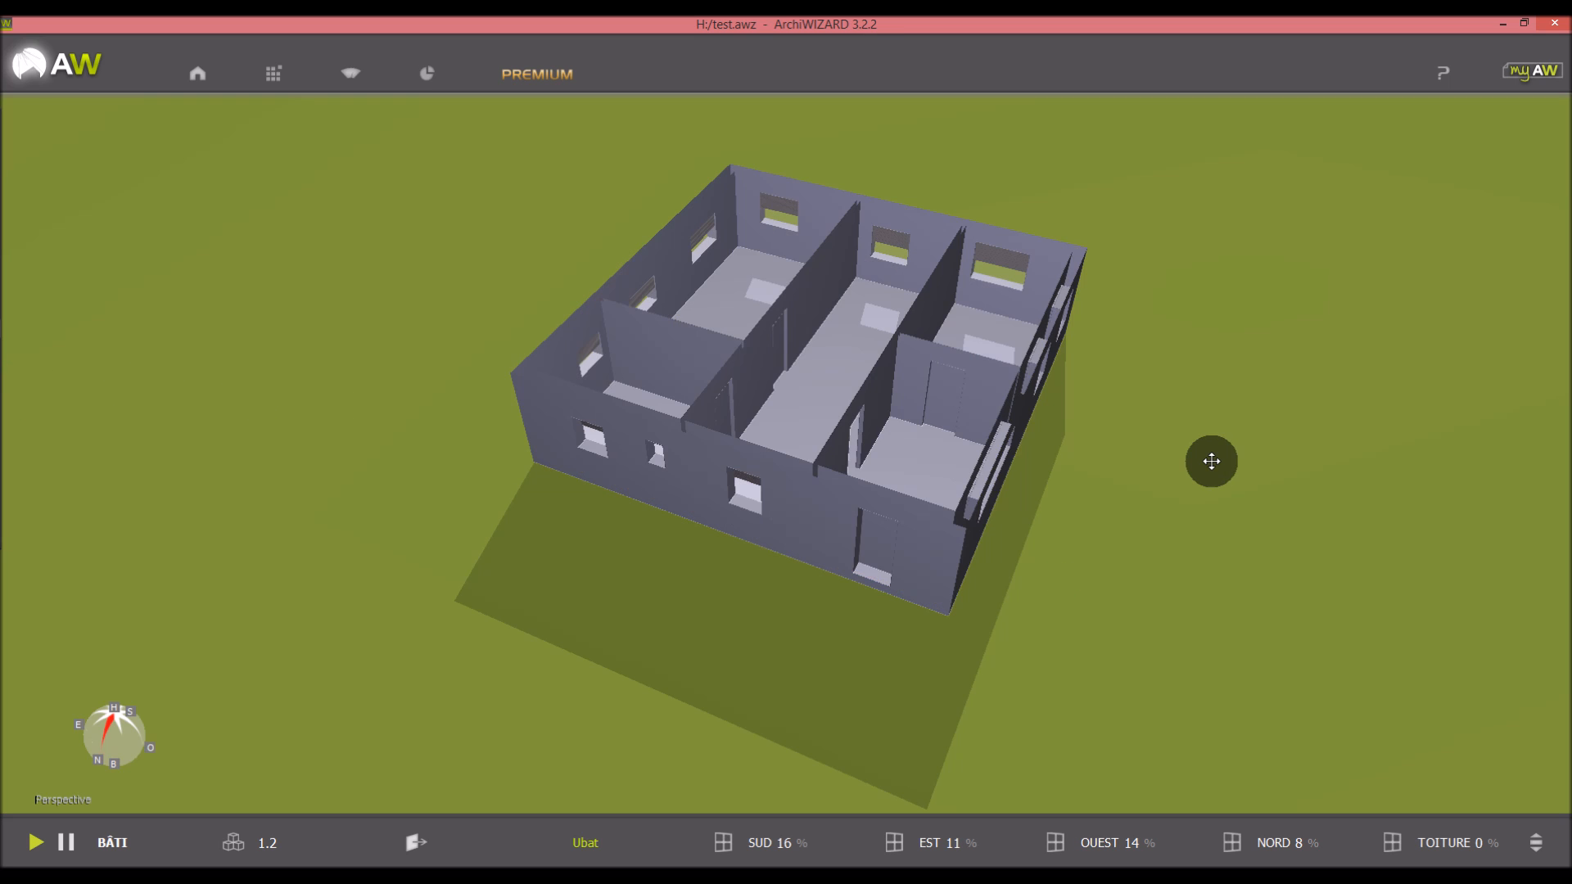
pyautogui.moveTo(1211, 459); pyautogui.dragTo(1201, 466, button='middle')
pyautogui.moveTo(1201, 466); pyautogui.dragTo(1161, 494, button='right')
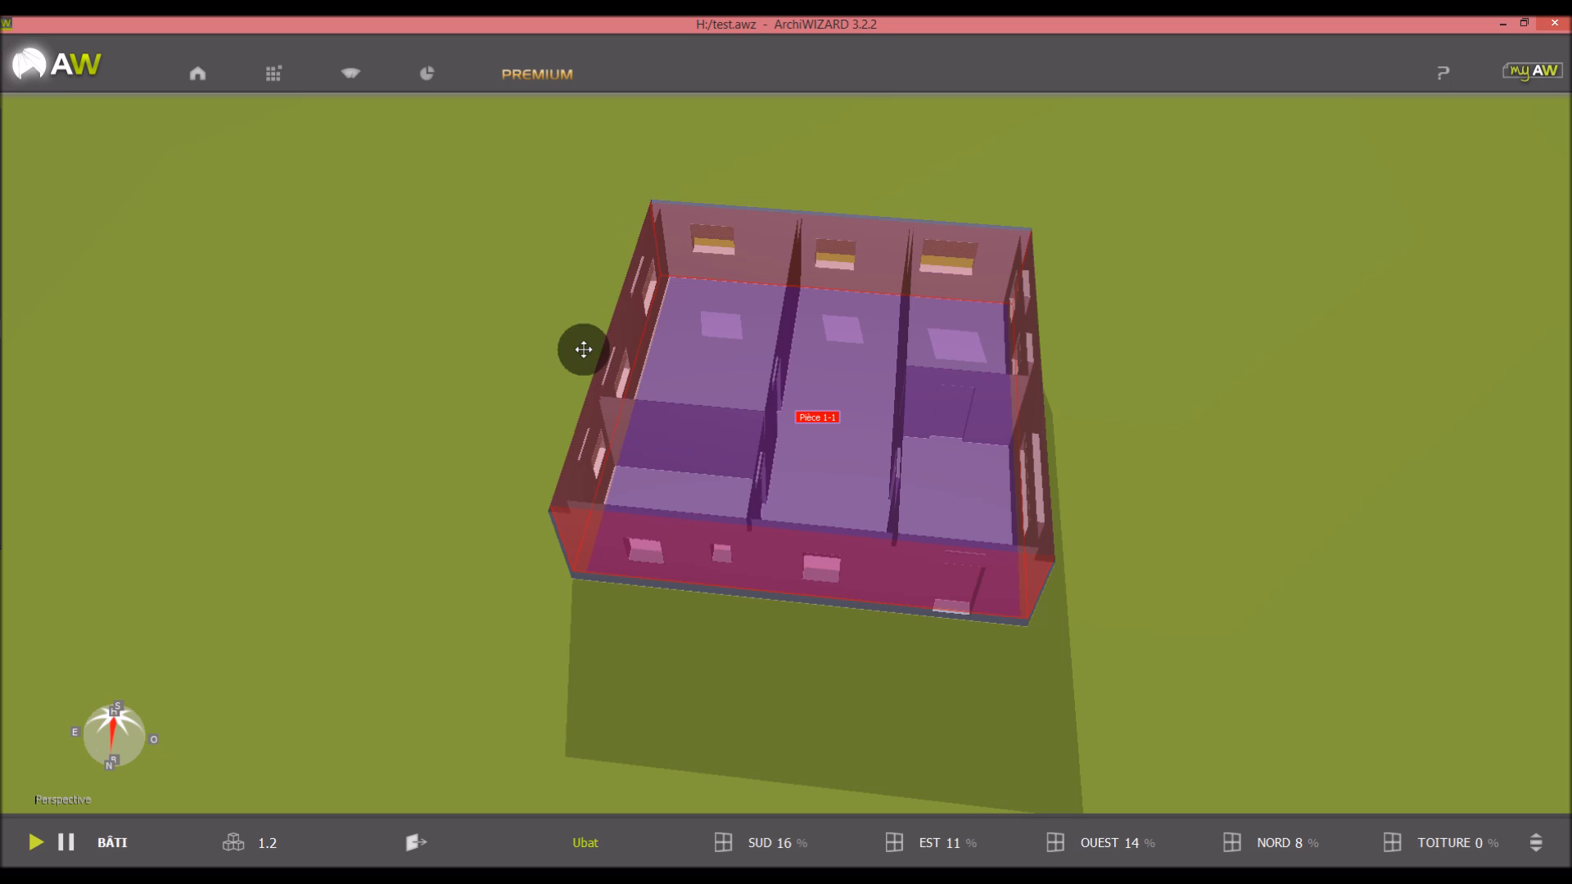
pyautogui.moveTo(1054, 509); pyautogui.dragTo(901, 373, button='right')
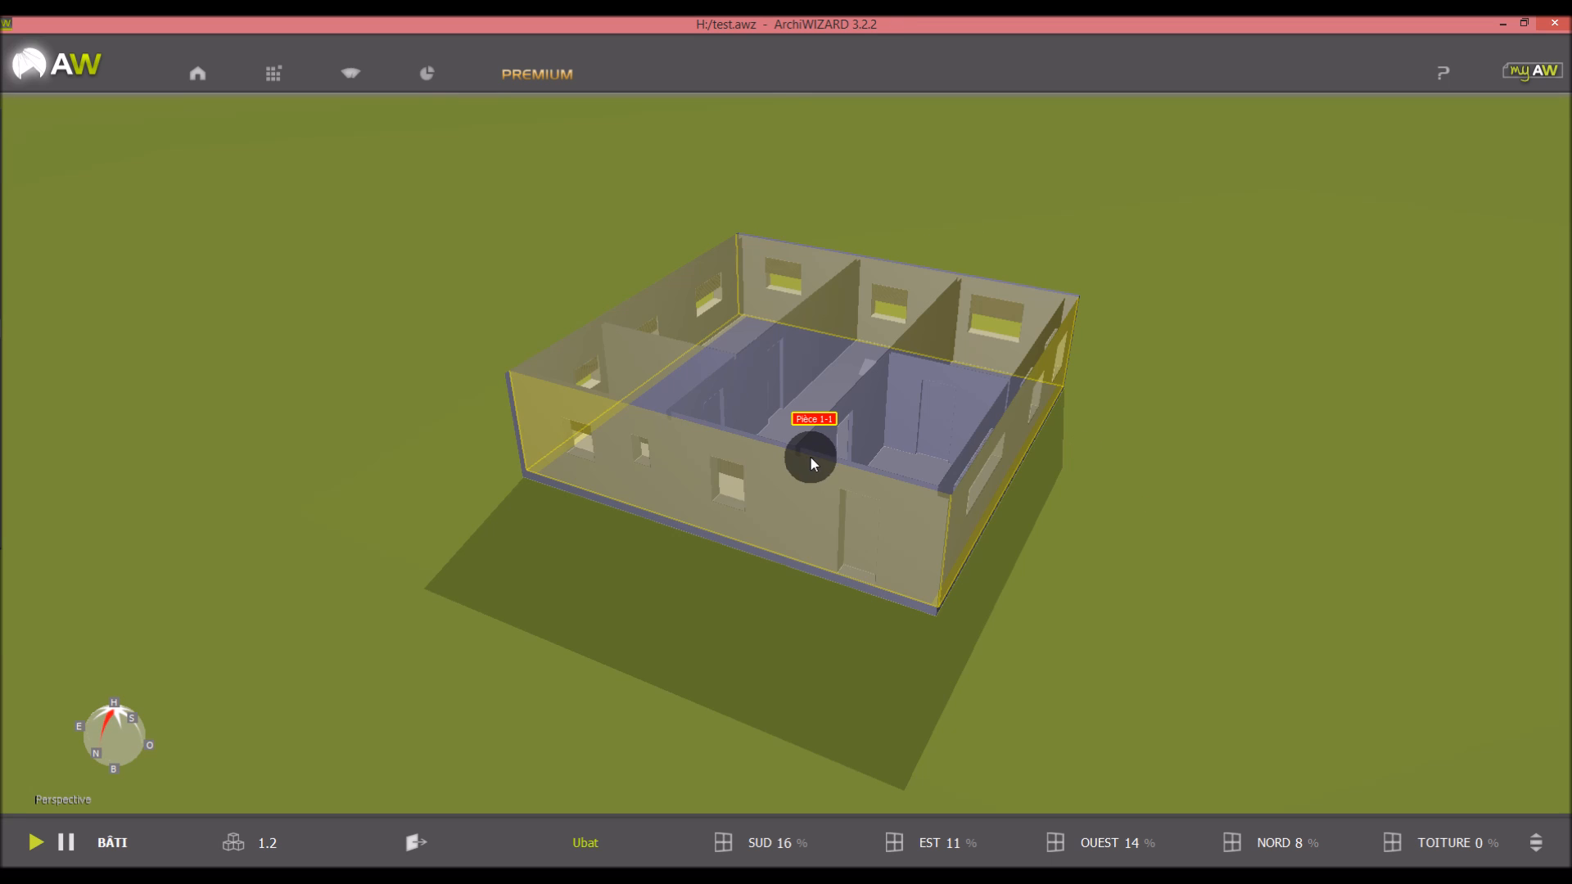
pyautogui.scroll(4, 719, 507)
pyautogui.scroll(-2, 719, 507)
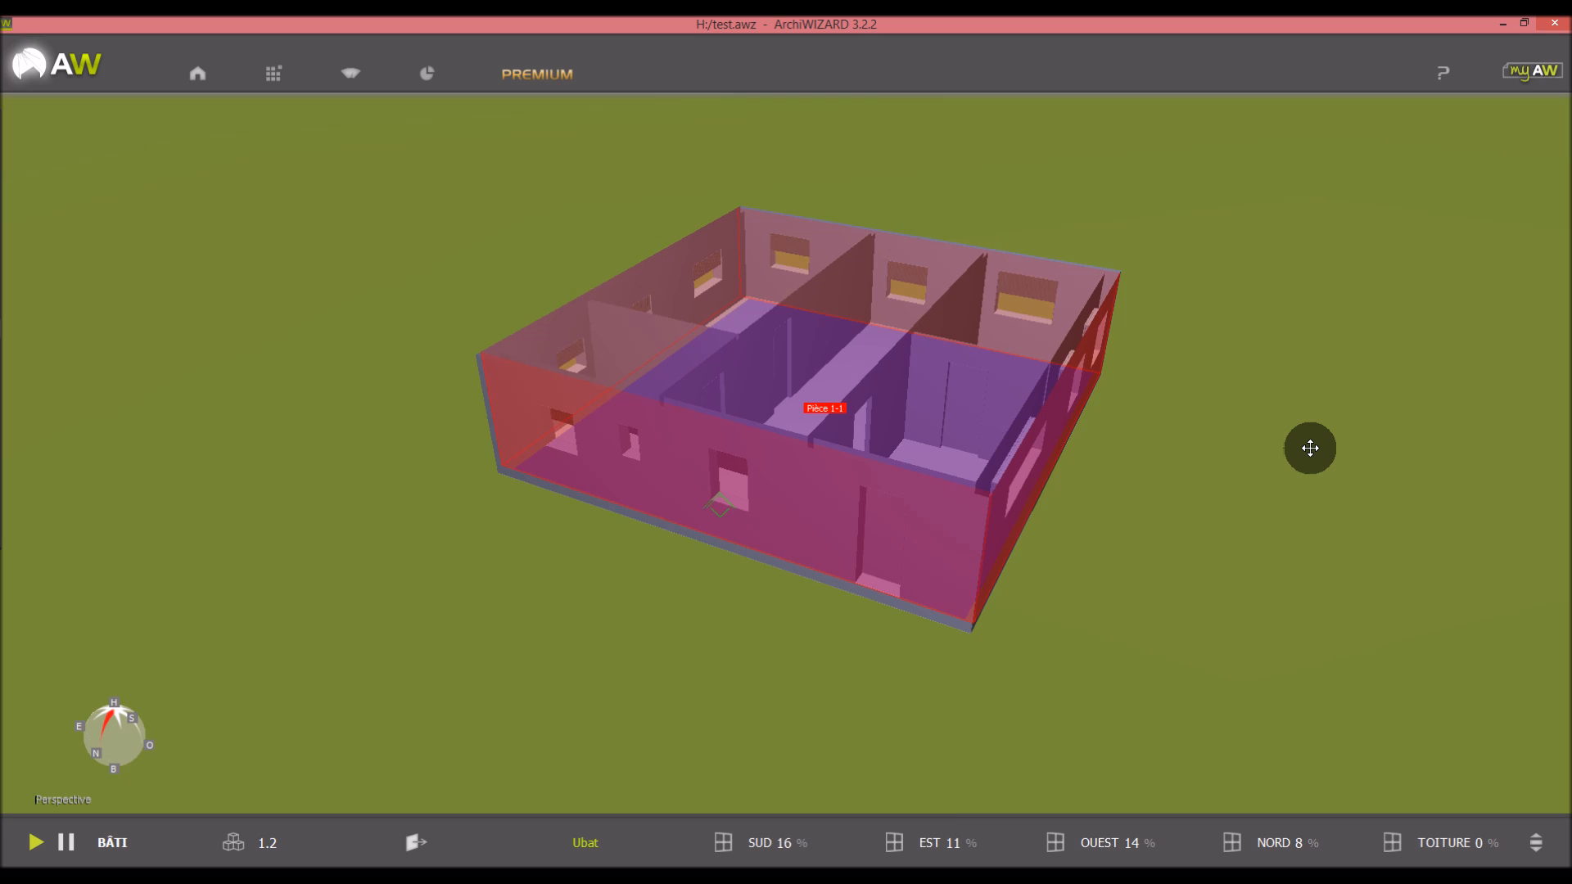
pyautogui.moveTo(1290, 451); pyautogui.dragTo(1291, 512, button='right')
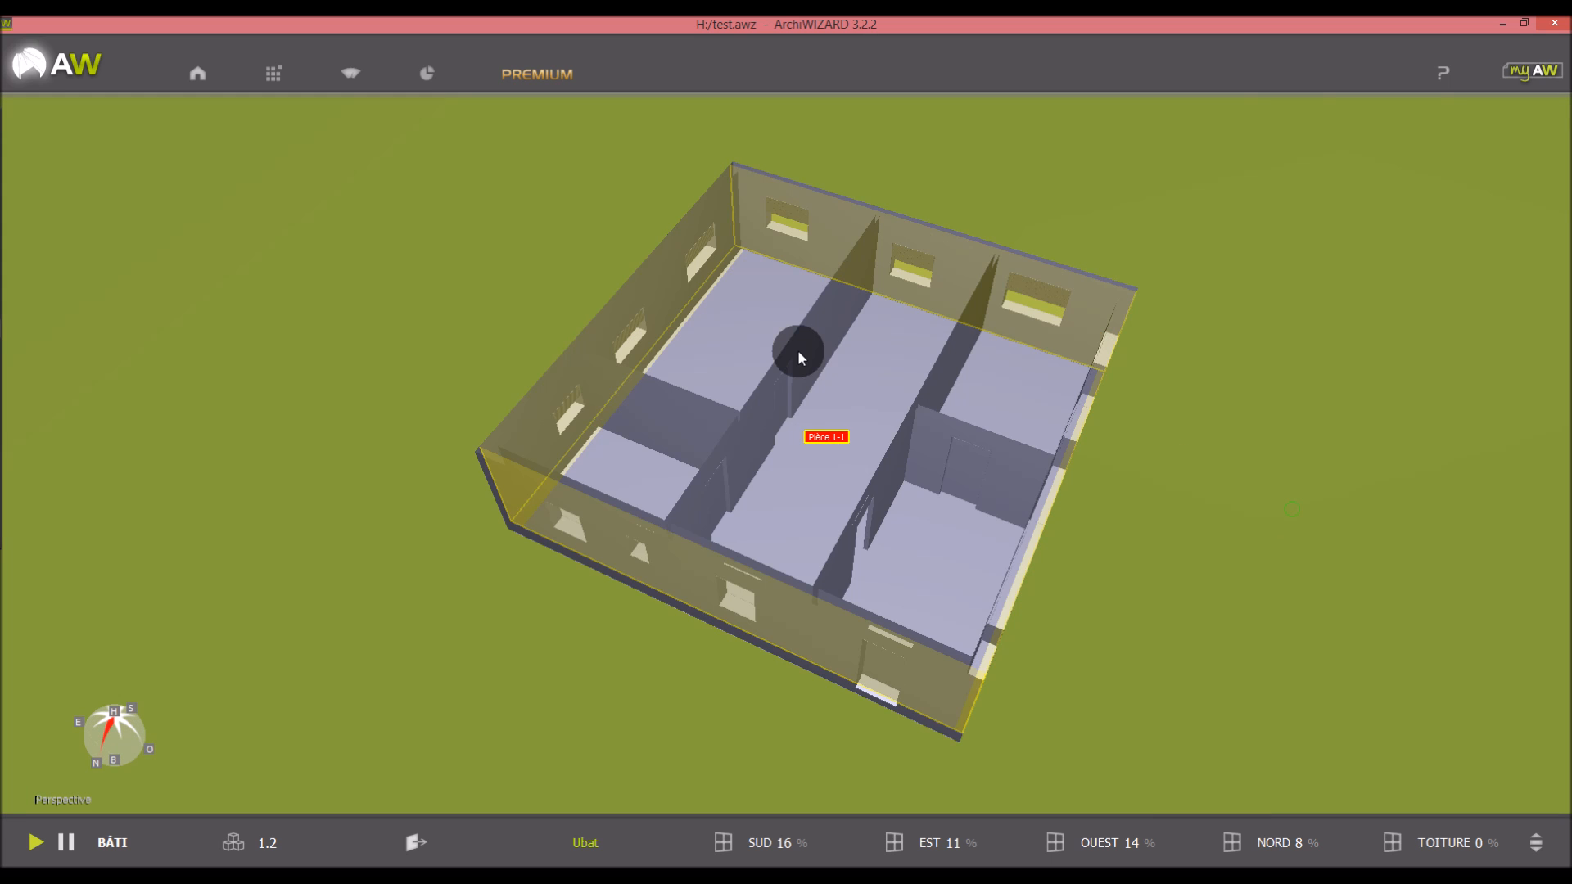
# Return to the aw_stsync_pipe_file model in SketchUp
pyautogui.moveTo(224, 866)
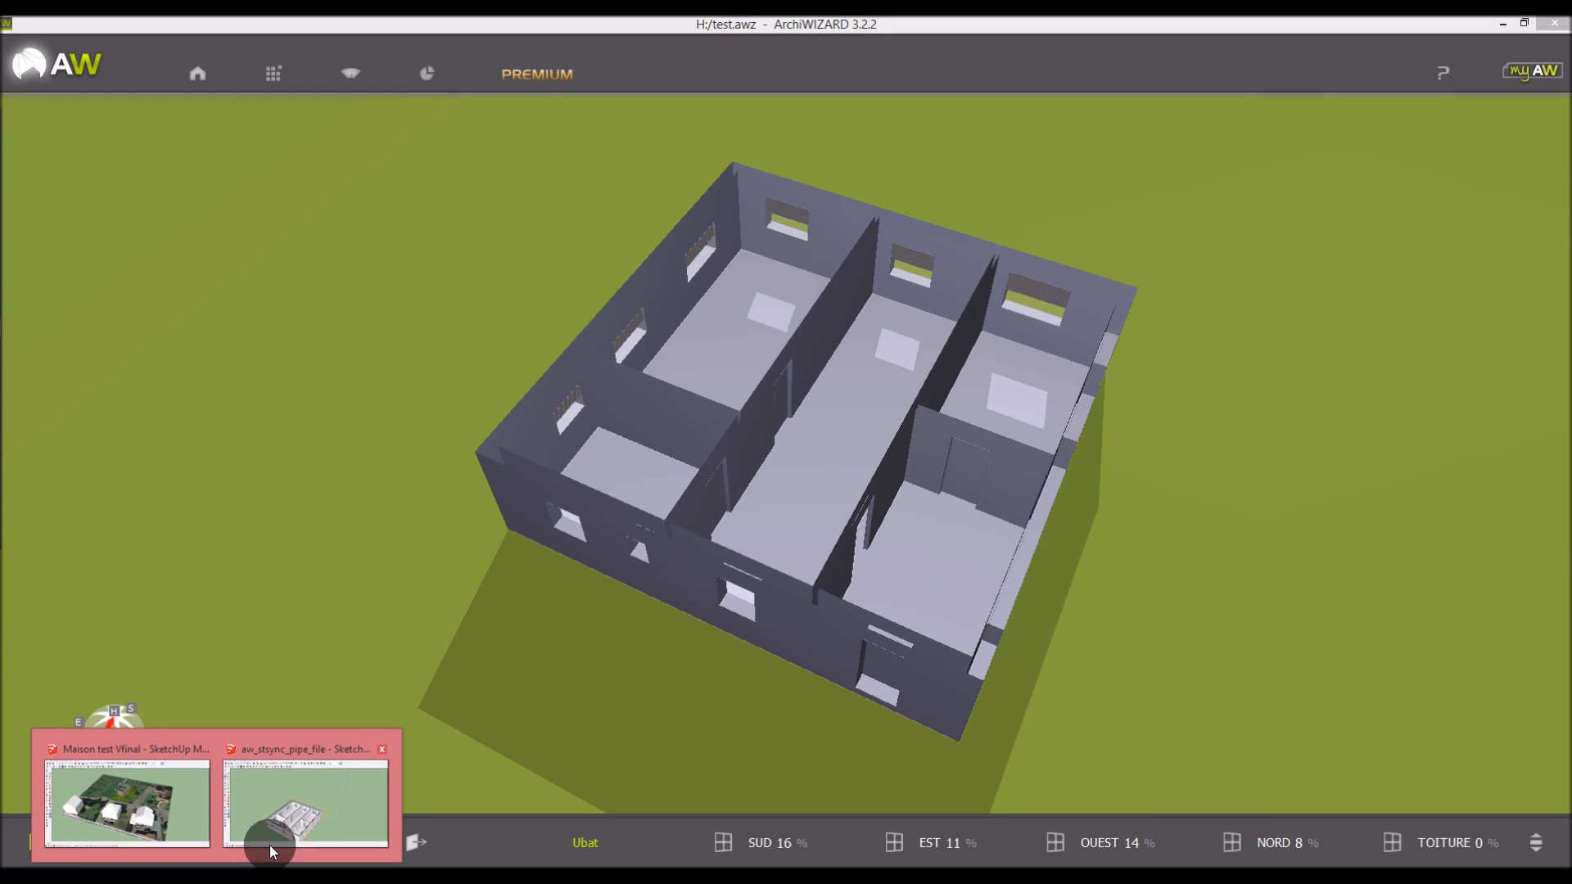
# Switch to the aw_stsync_pipe_file model in SketchUp
pyautogui.click(296, 818)
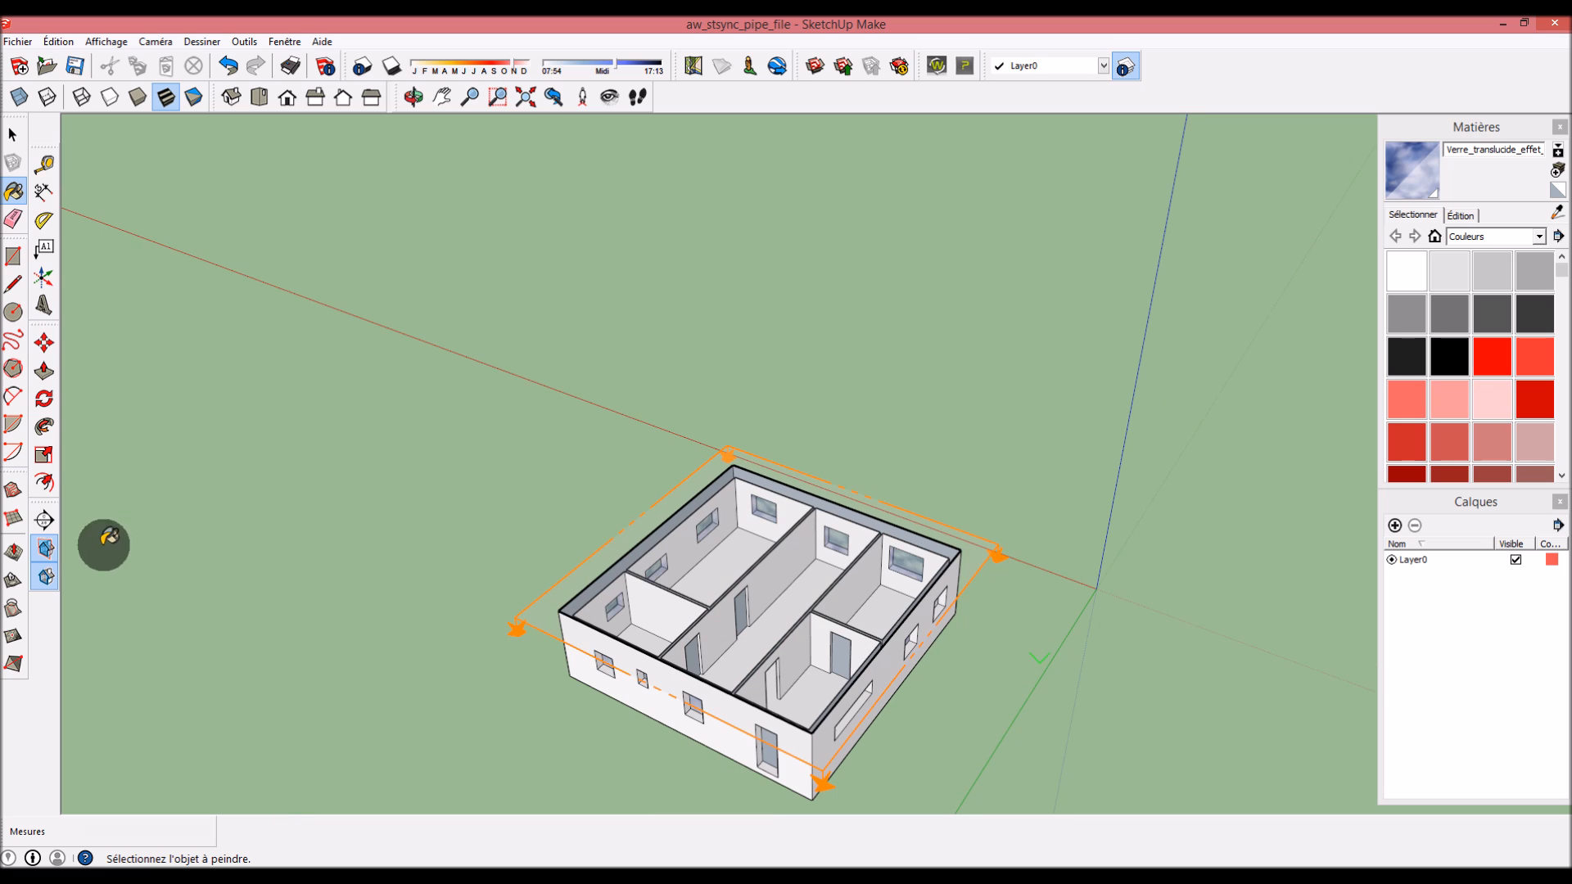
# Delete the horizontal section plane and place a vertical one on the side wall with the long window
pyautogui.click(13, 135)
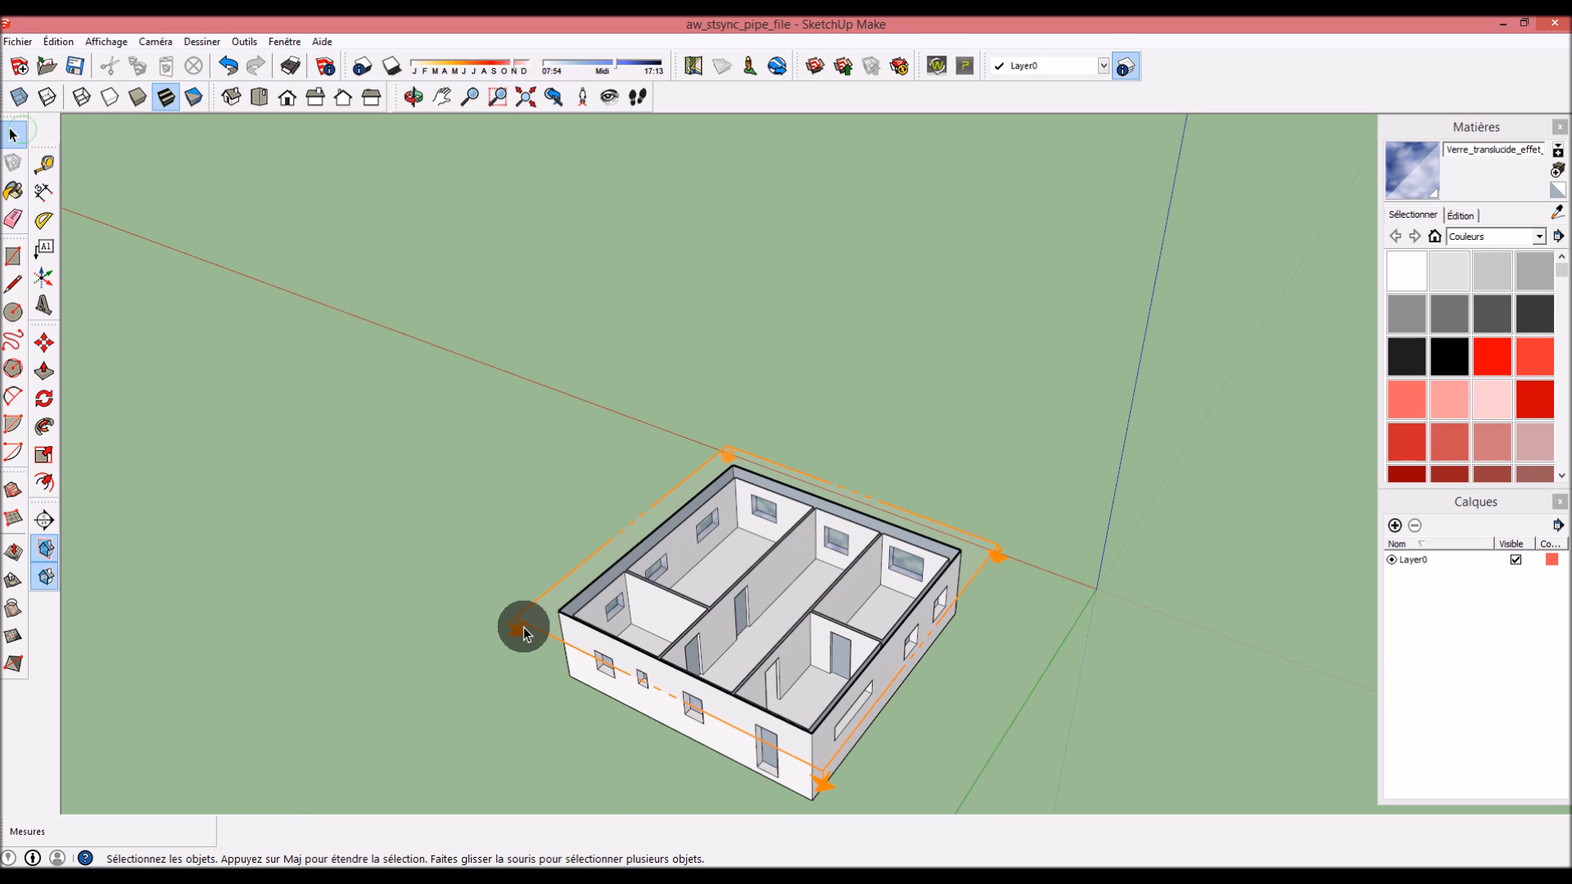
pyautogui.click(530, 630)
pyautogui.click(522, 623)
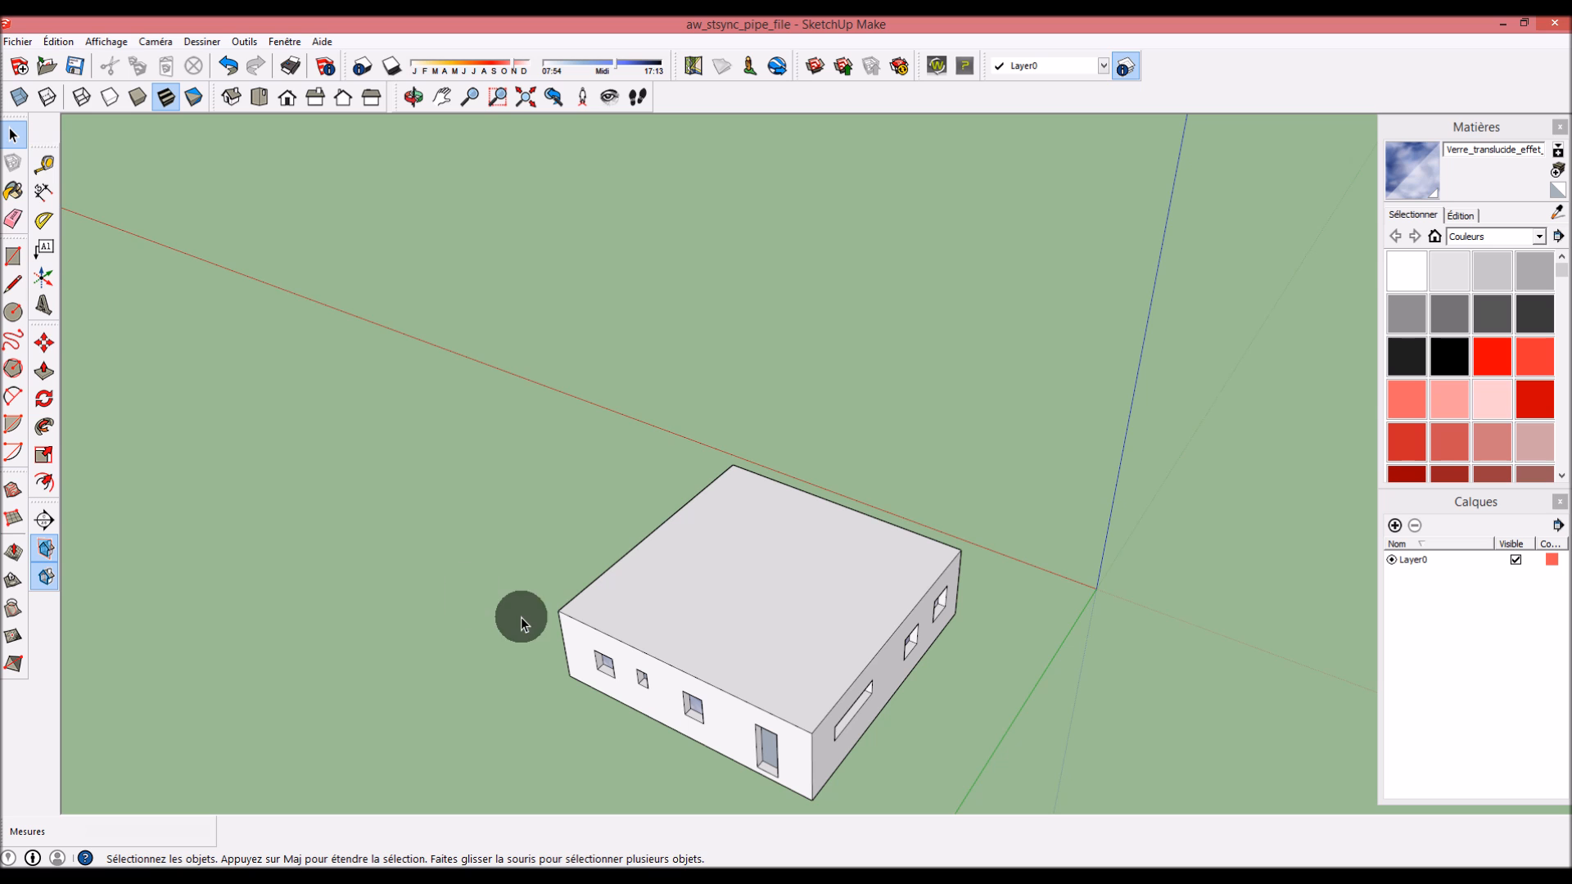
pyautogui.click(45, 521)
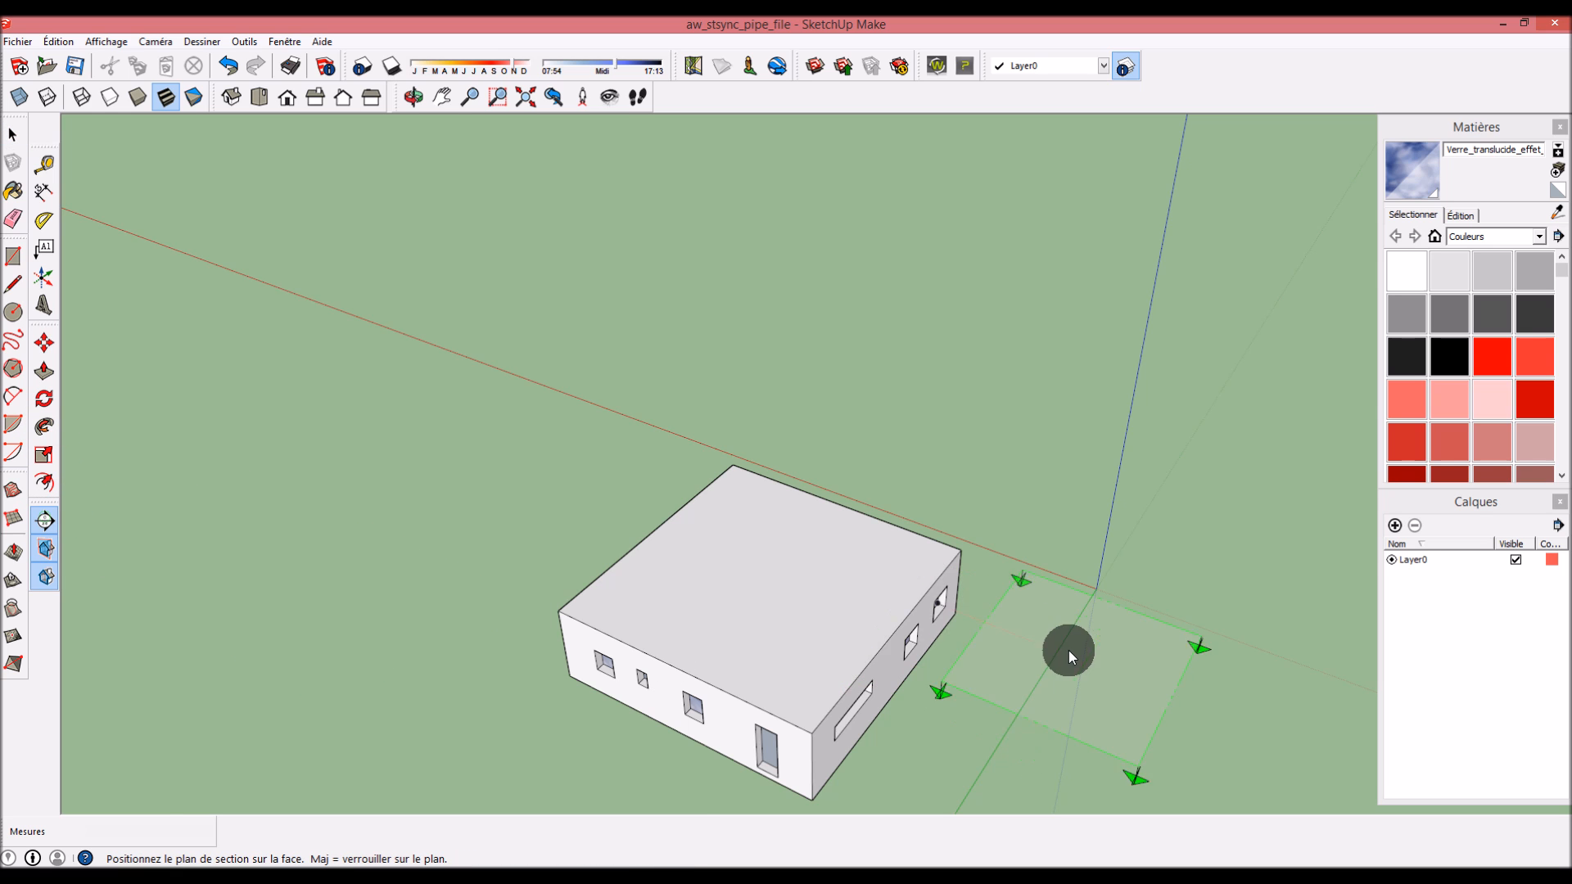
pyautogui.click(893, 674)
# Examine through the vertical section where the tops of the interior walls meet the underside of the roof
pyautogui.moveTo(1039, 698); pyautogui.dragTo(850, 411, button='middle')
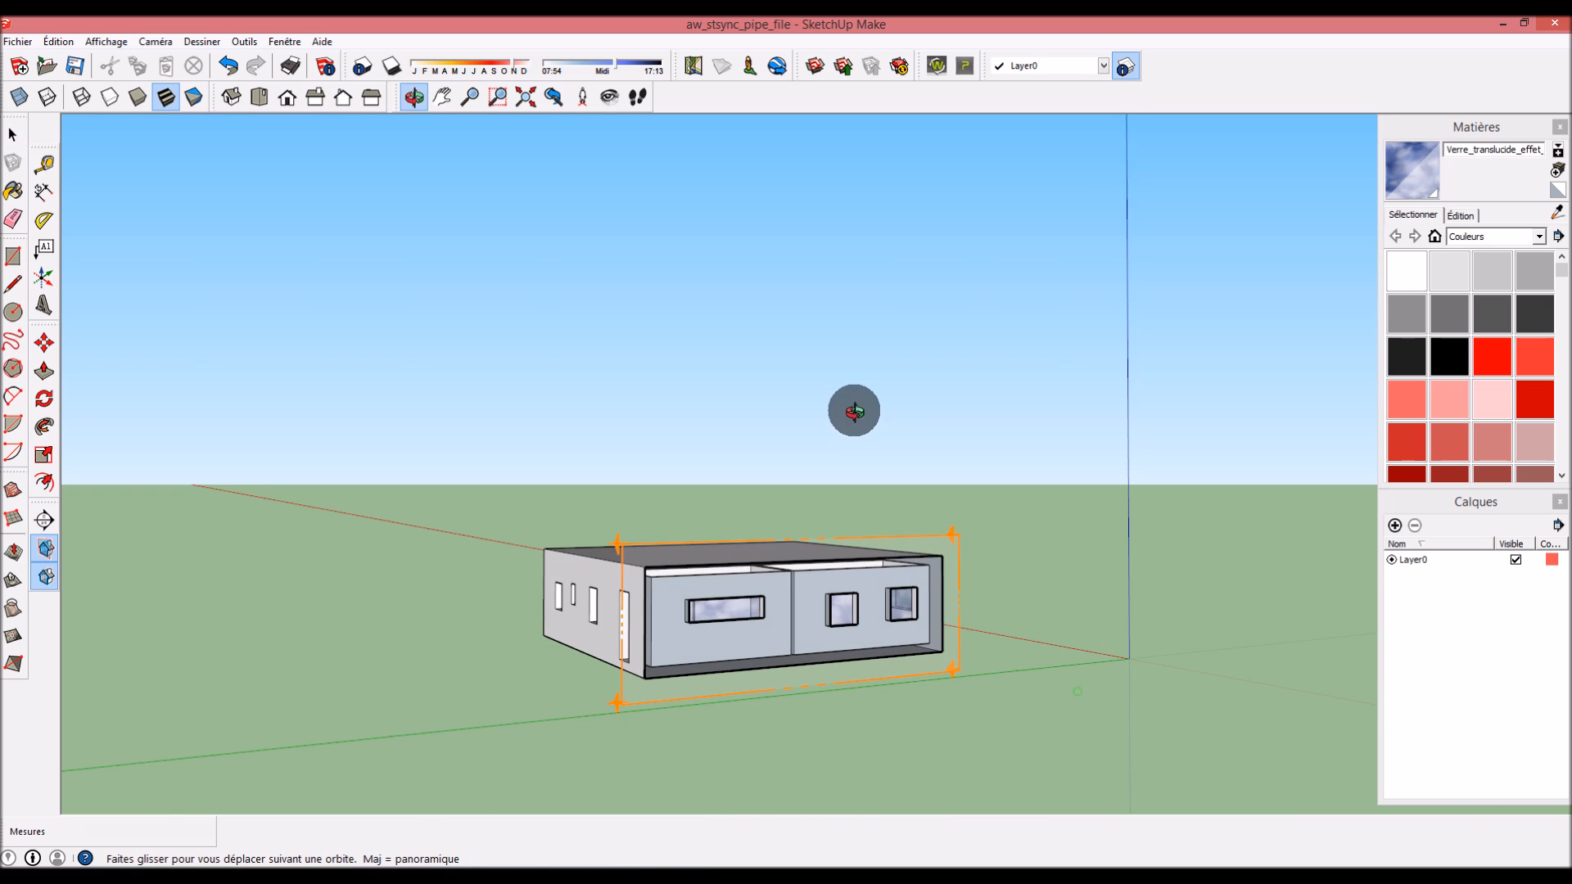
pyautogui.scroll(3, 739, 597)
pyautogui.moveTo(739, 600); pyautogui.dragTo(614, 617, button='middle')
pyautogui.scroll(5, 631, 540)
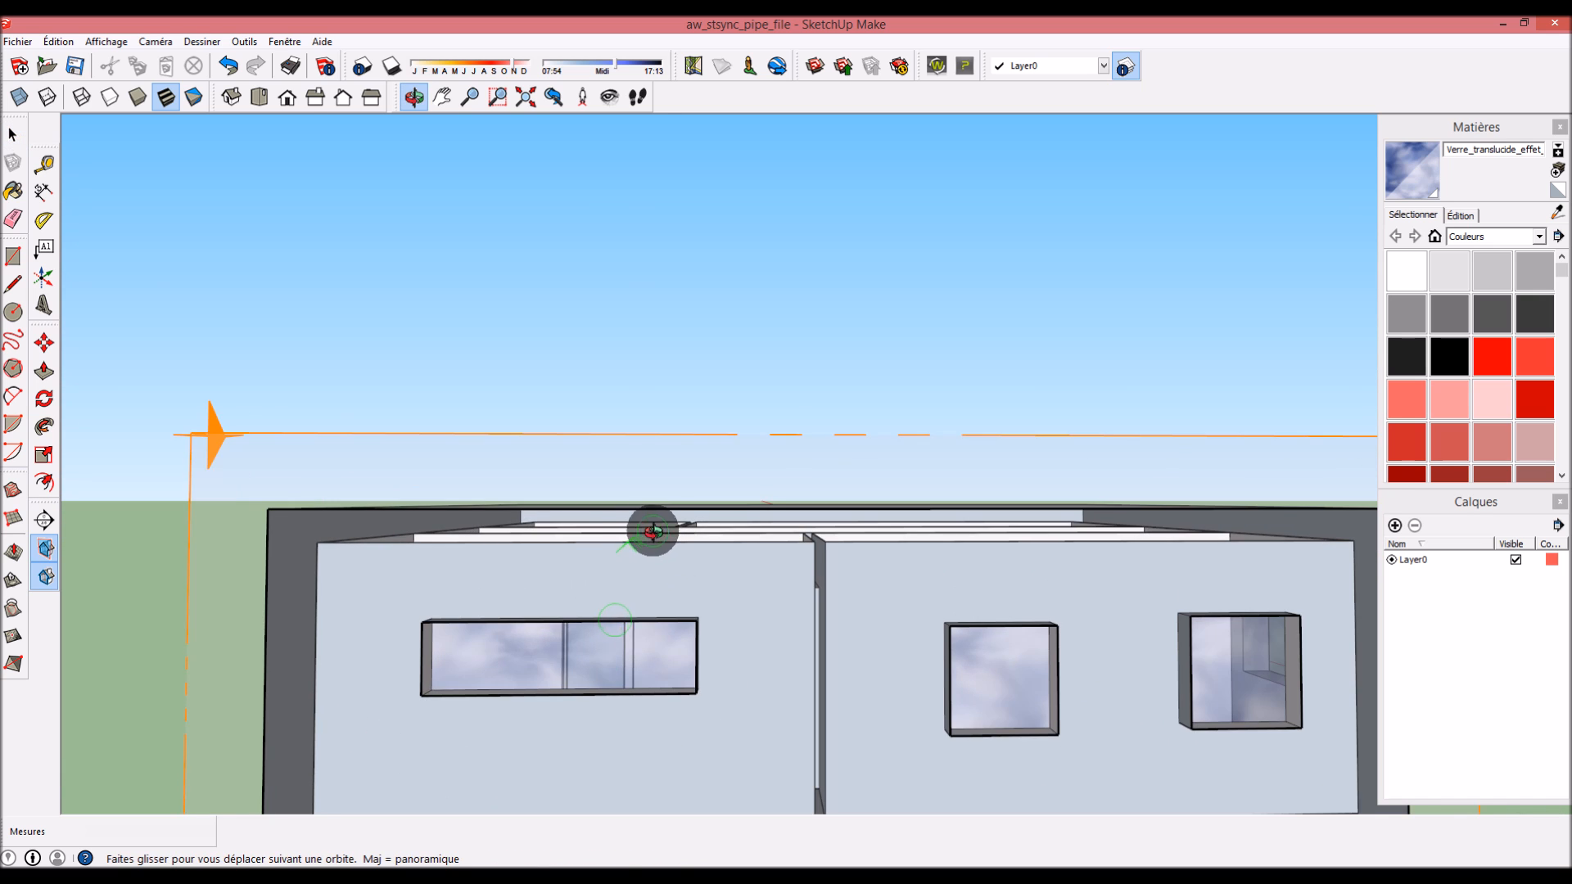
pyautogui.moveTo(691, 519)
pyautogui.mouseDown(button='middle')
pyautogui.moveTo(709, 536)
pyautogui.moveTo(696, 524)
pyautogui.mouseUp(button='middle')
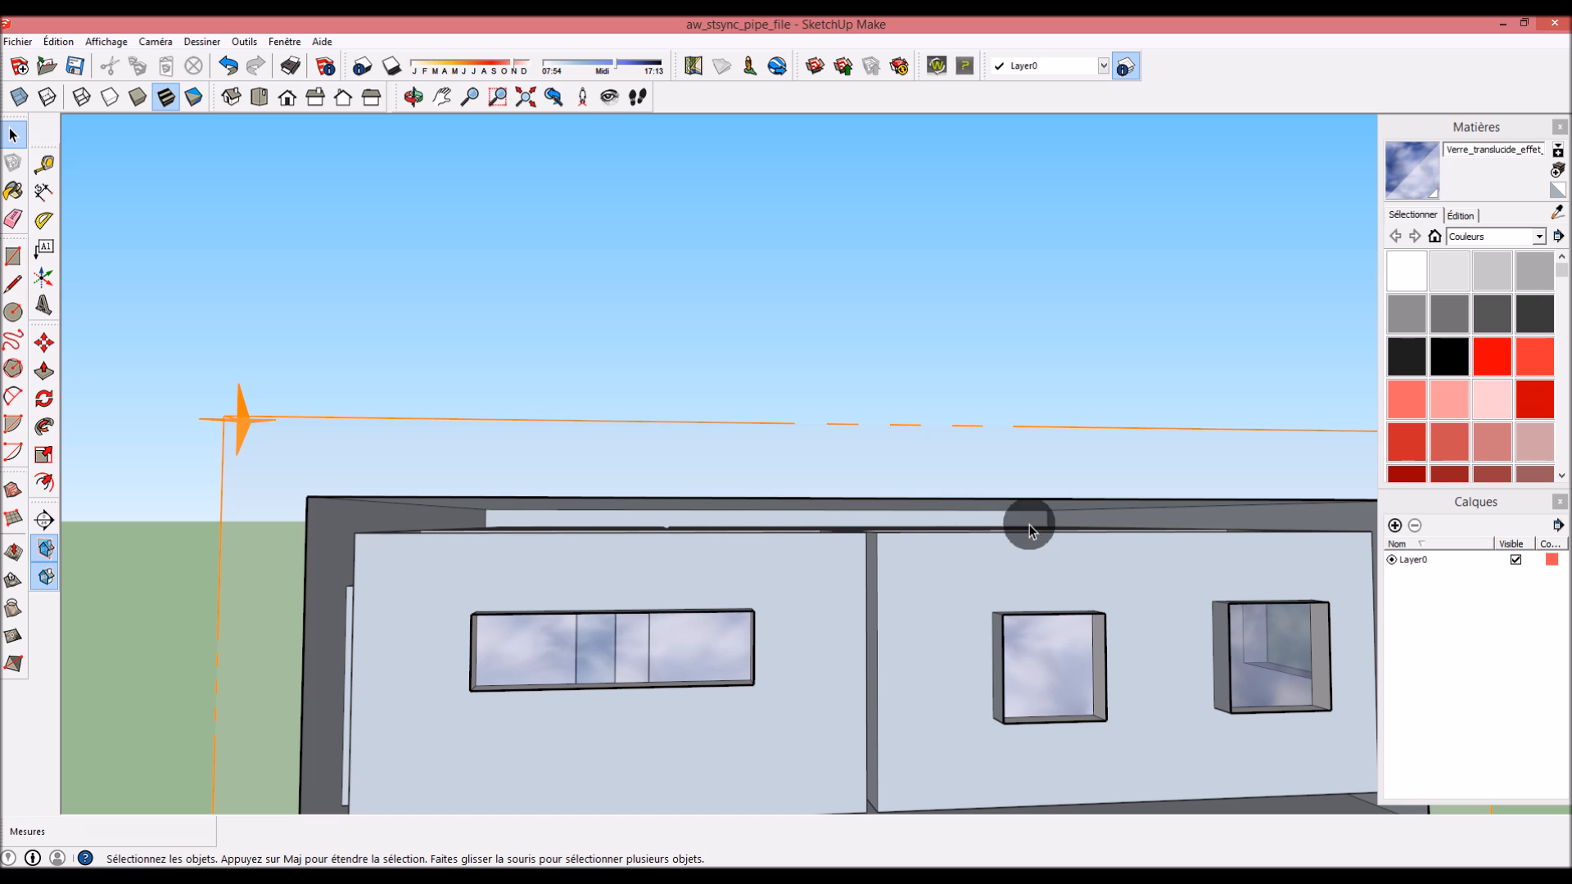
pyautogui.moveTo(403, 568); pyautogui.dragTo(584, 577, button='middle')
pyautogui.moveTo(940, 622); pyautogui.dragTo(1175, 671, button='middle')
pyautogui.scroll(-4, 1175, 670)
# Undo the vertical section plane and the deletion of the horizontal one
pyautogui.hotkey('ctrl', 'z')
pyautogui.hotkey('ctrl', 'z')
pyautogui.moveTo(600, 464); pyautogui.dragTo(687, 659, button='middle')
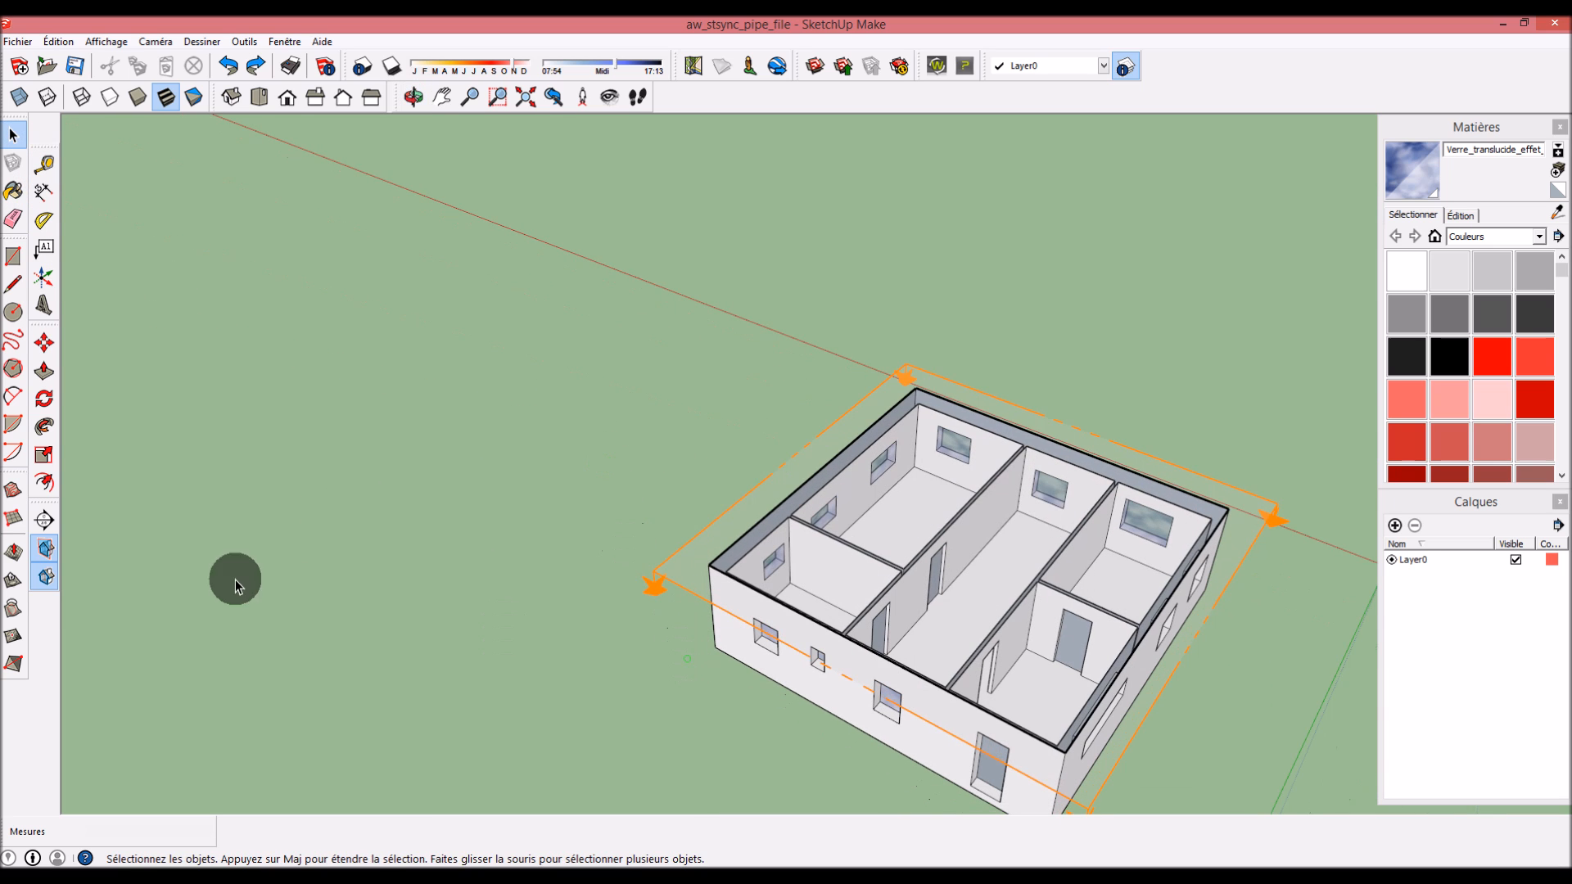
# Hide the section plane outline while leaving the horizontal section cut displayed over the rooms
pyautogui.click(47, 578)
pyautogui.click(48, 573)
pyautogui.click(45, 555)
pyautogui.moveTo(318, 573); pyautogui.dragTo(761, 710, button='middle')
pyautogui.scroll(4, 1032, 602)
pyautogui.moveTo(1008, 610); pyautogui.dragTo(1056, 642, button='middle')
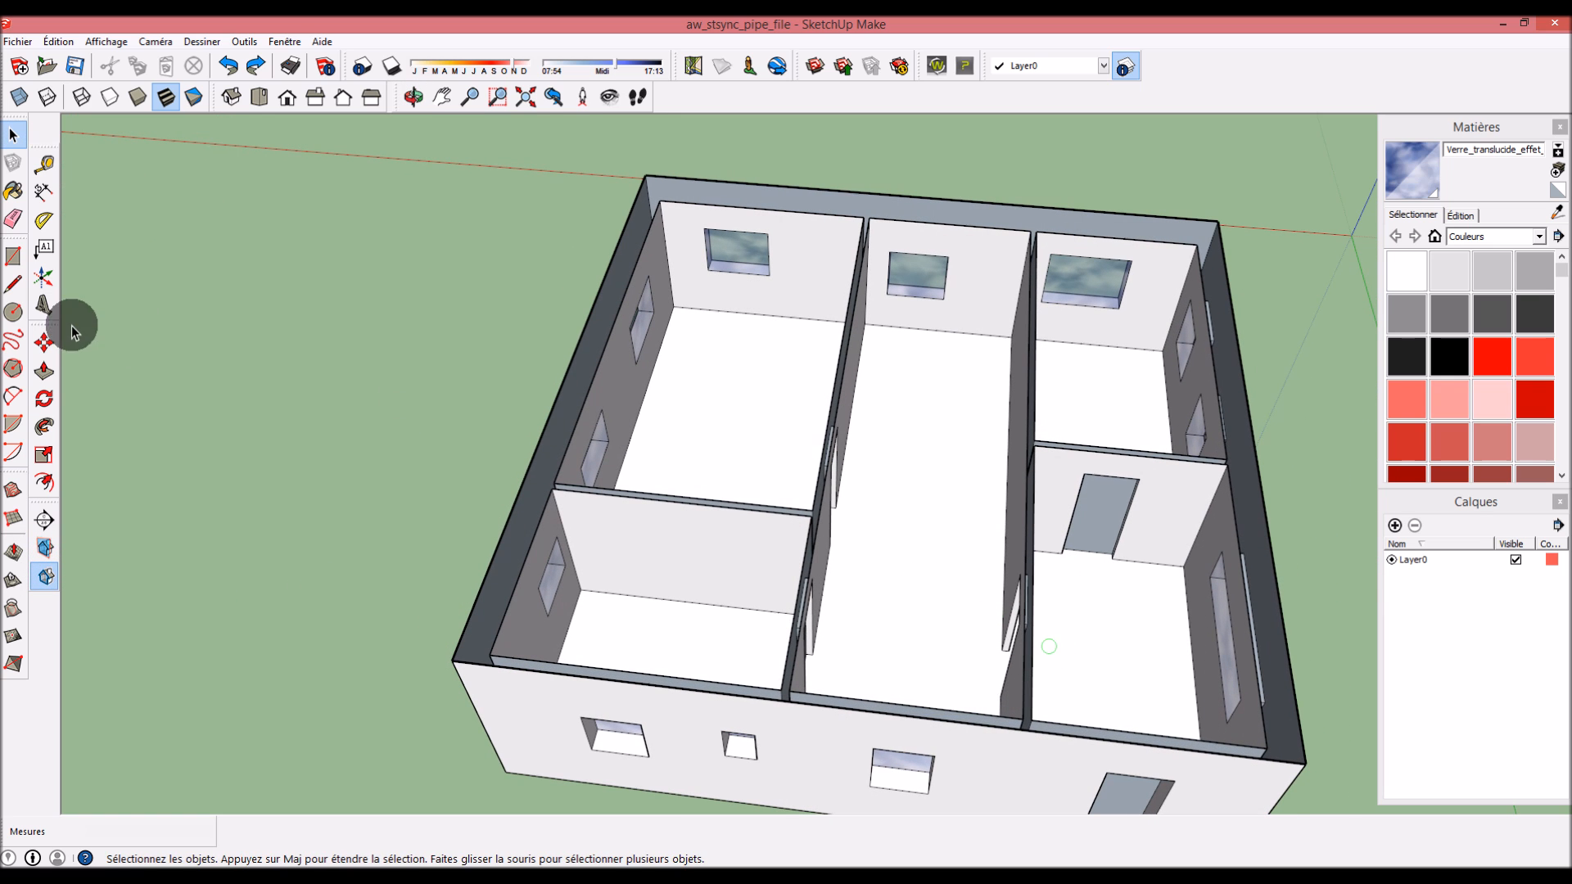
# Draw lines along the inner wall-top edges to create ceiling faces over the two far corner rooms and the central room
pyautogui.click(13, 284)
pyautogui.click(661, 200)
pyautogui.click(861, 216)
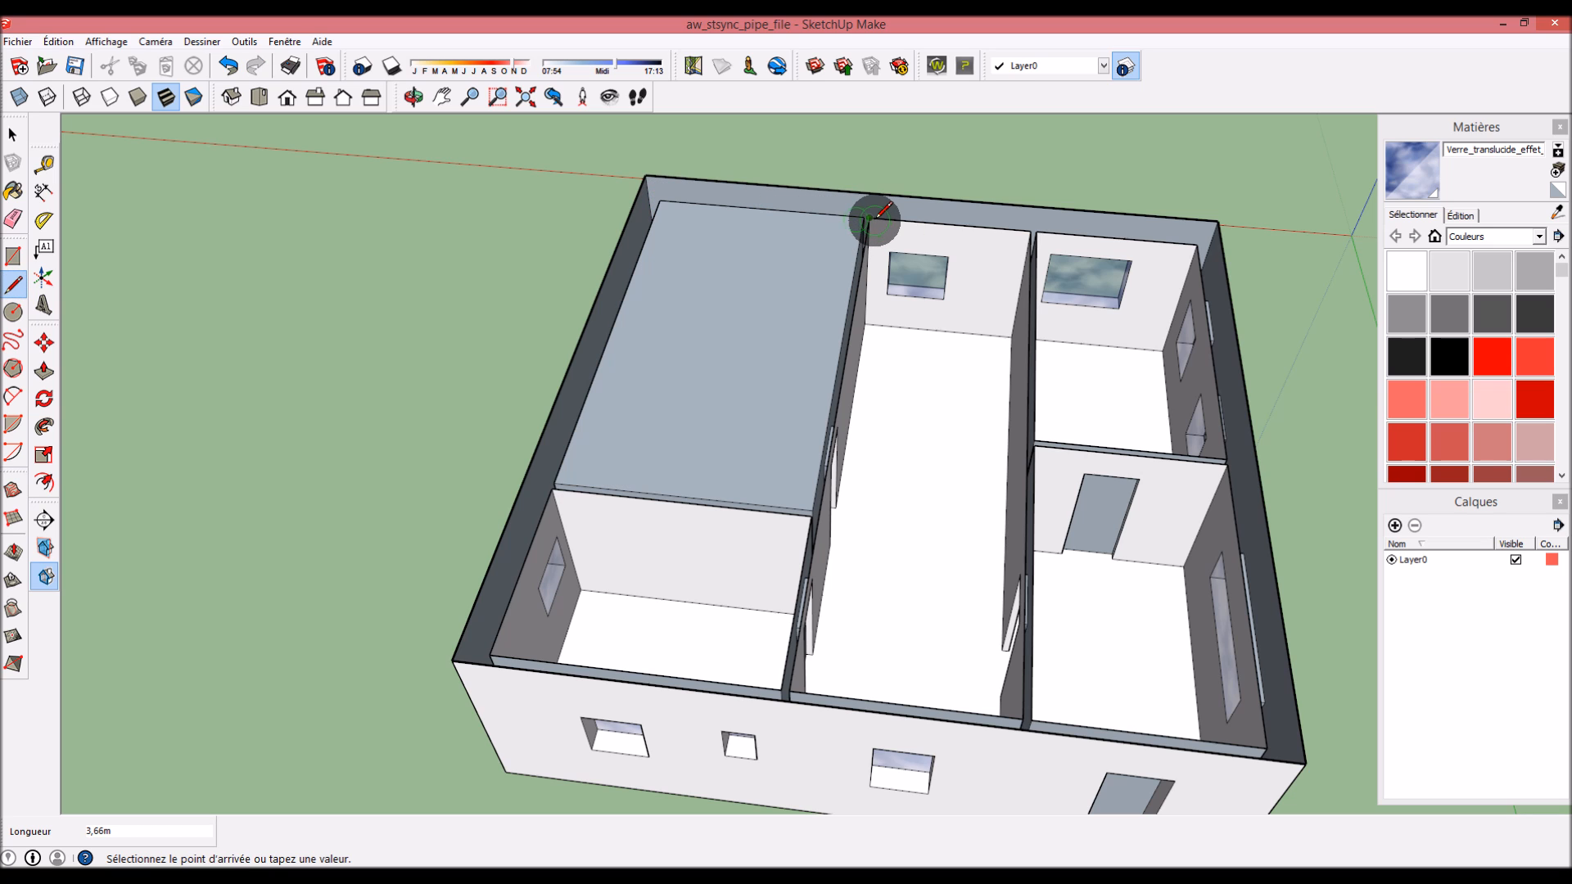
pyautogui.click(871, 216)
pyautogui.click(1029, 230)
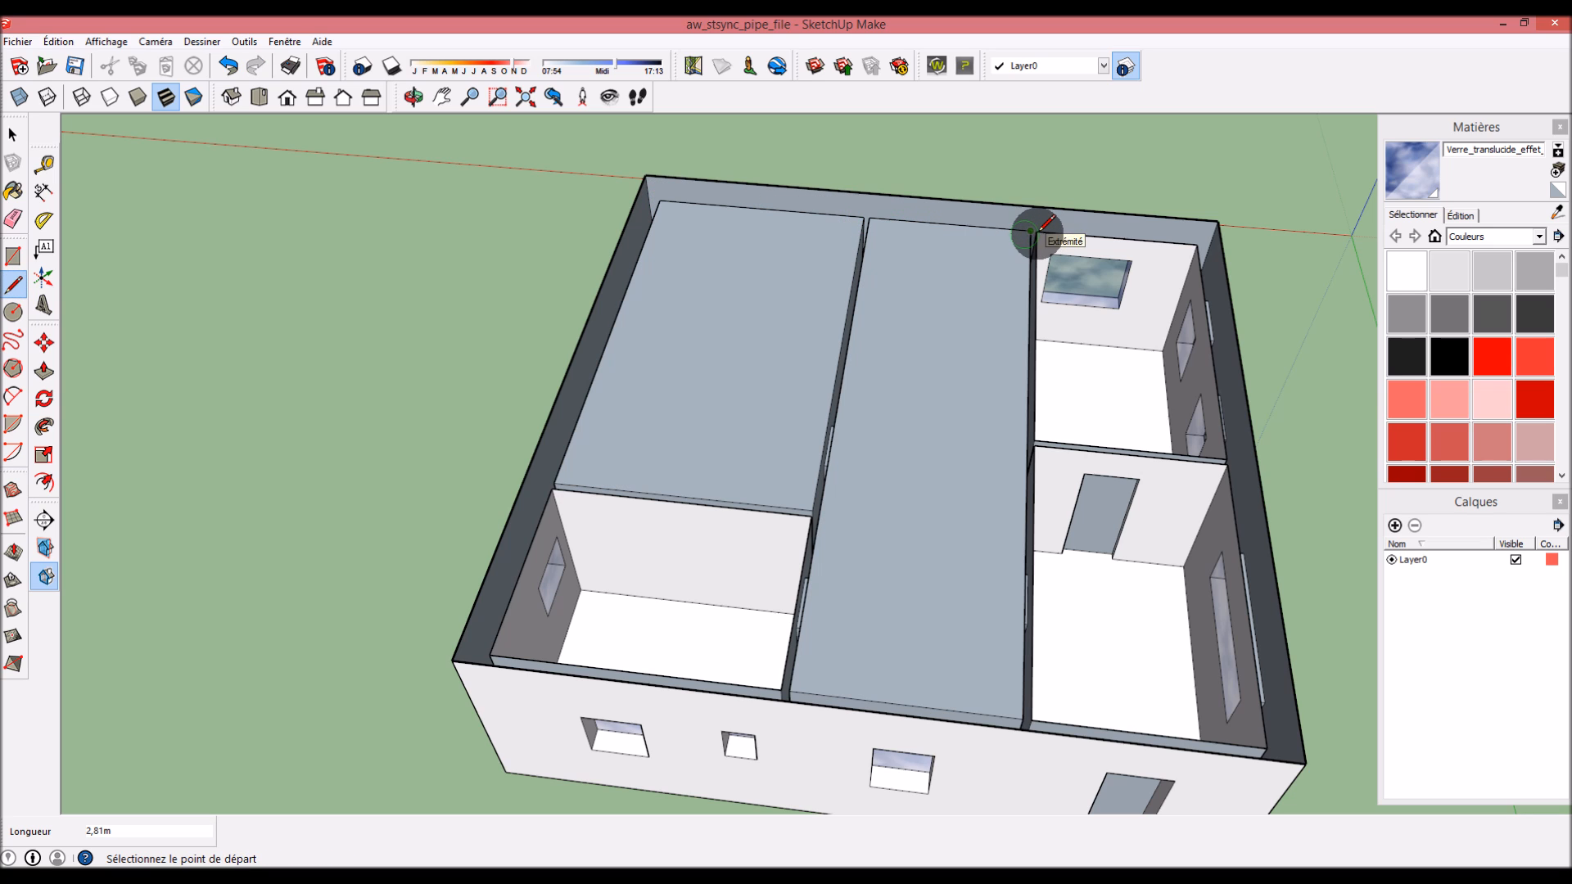
pyautogui.click(1035, 231)
pyautogui.click(1196, 242)
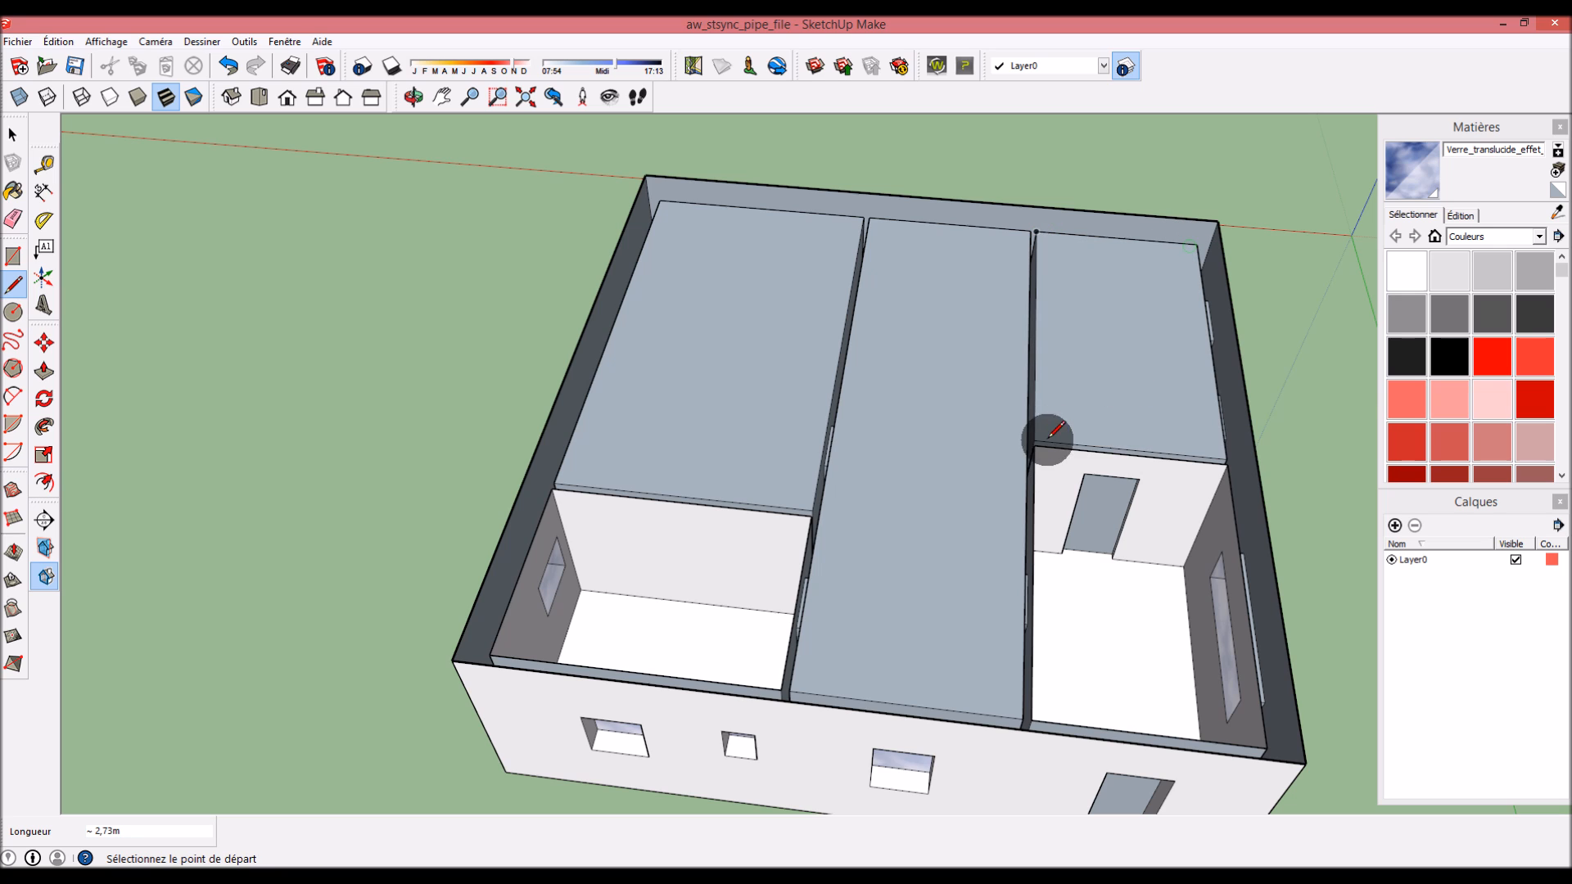
# Draw lines along the partition tops to close the ceilings of the two near corner rooms, and turn off the section cut
pyautogui.click(1229, 463)
pyautogui.click(552, 489)
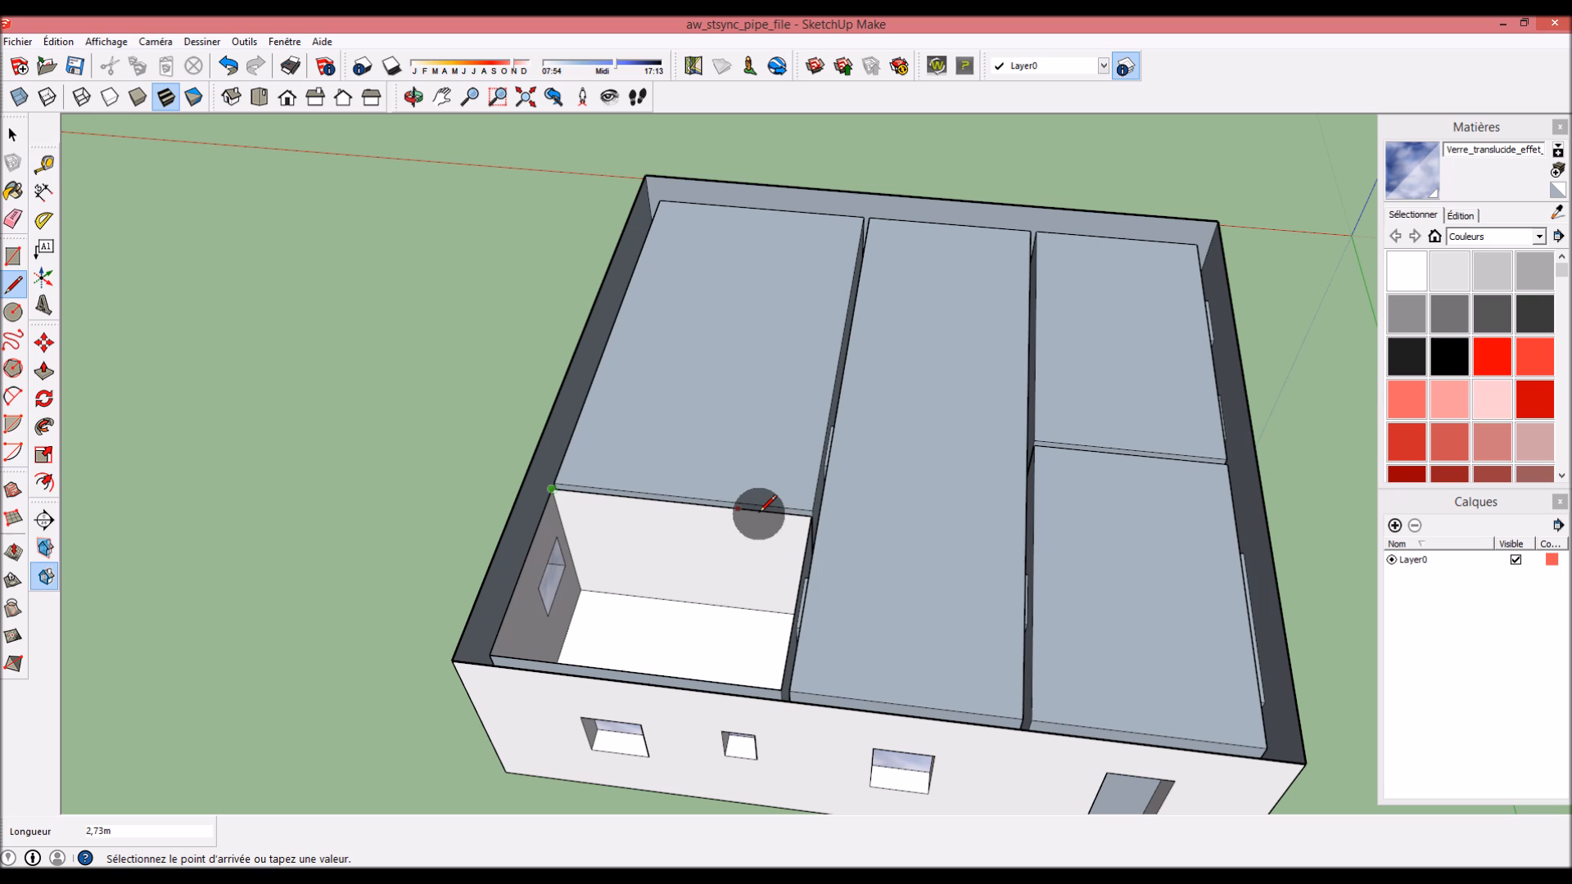
pyautogui.click(809, 513)
pyautogui.moveTo(789, 519); pyautogui.dragTo(469, 373, button='middle')
pyautogui.click(45, 577)
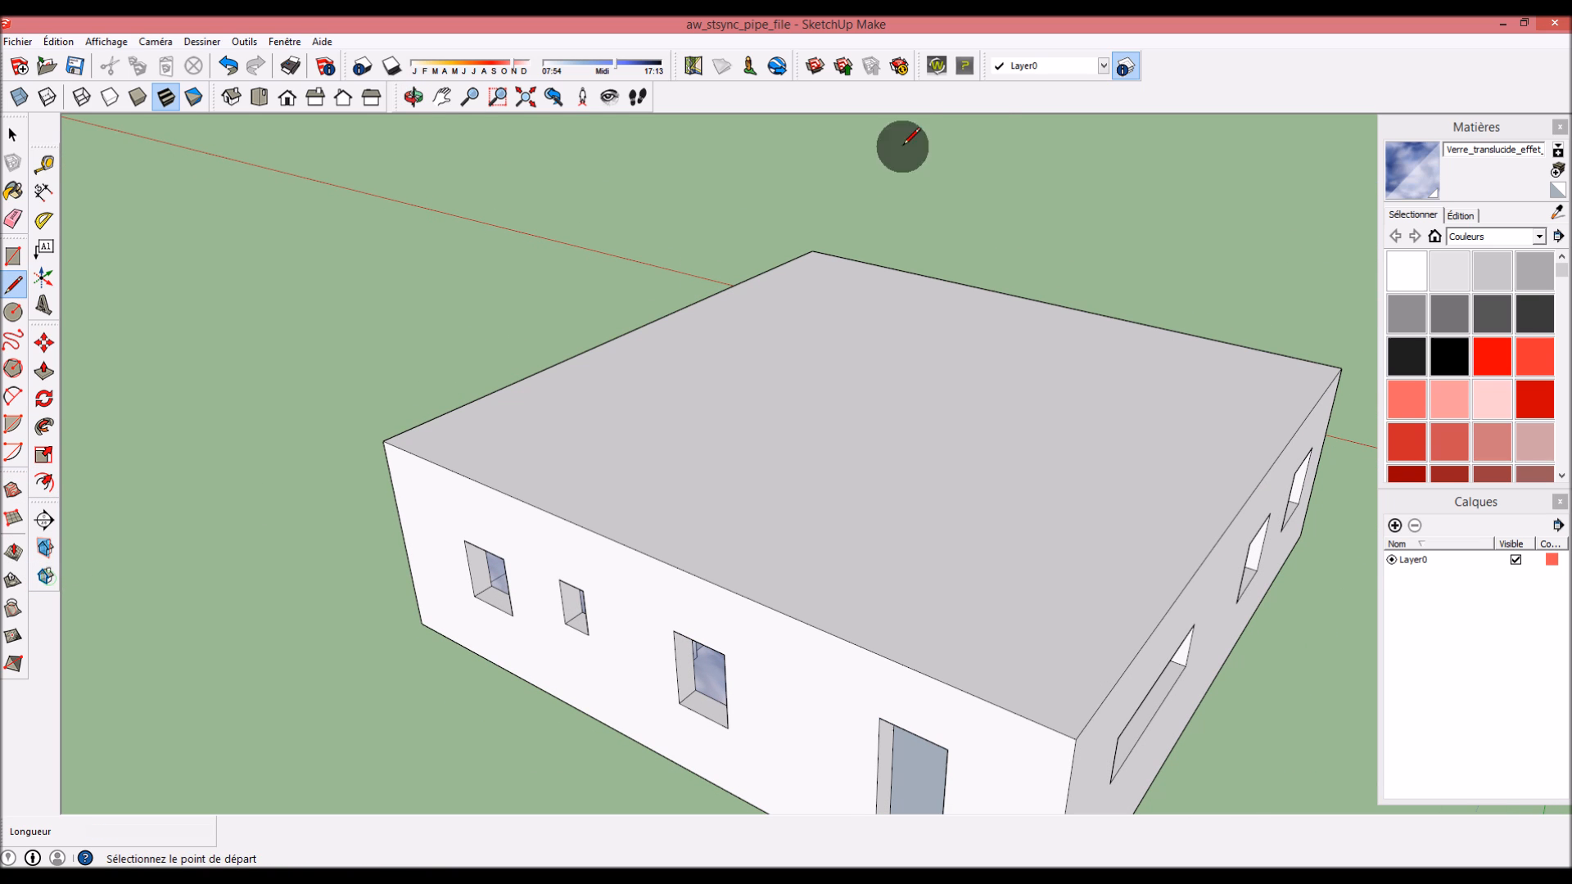
# Try to synchronise the corrected model with ArchiWIZARD and finish the import wizard
pyautogui.click(936, 76)
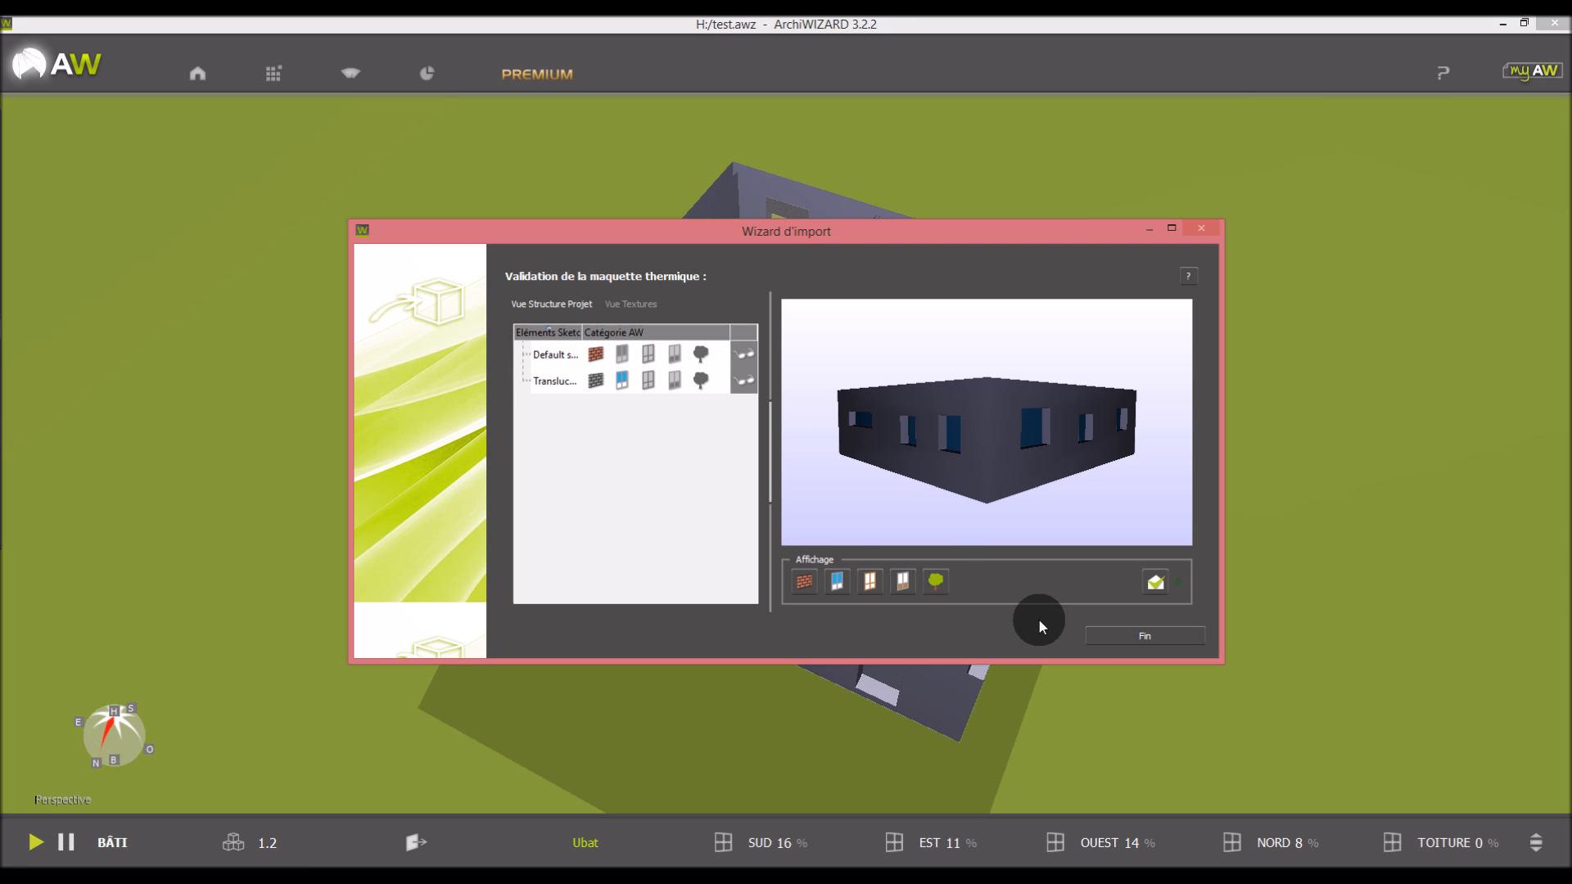
pyautogui.click(1145, 637)
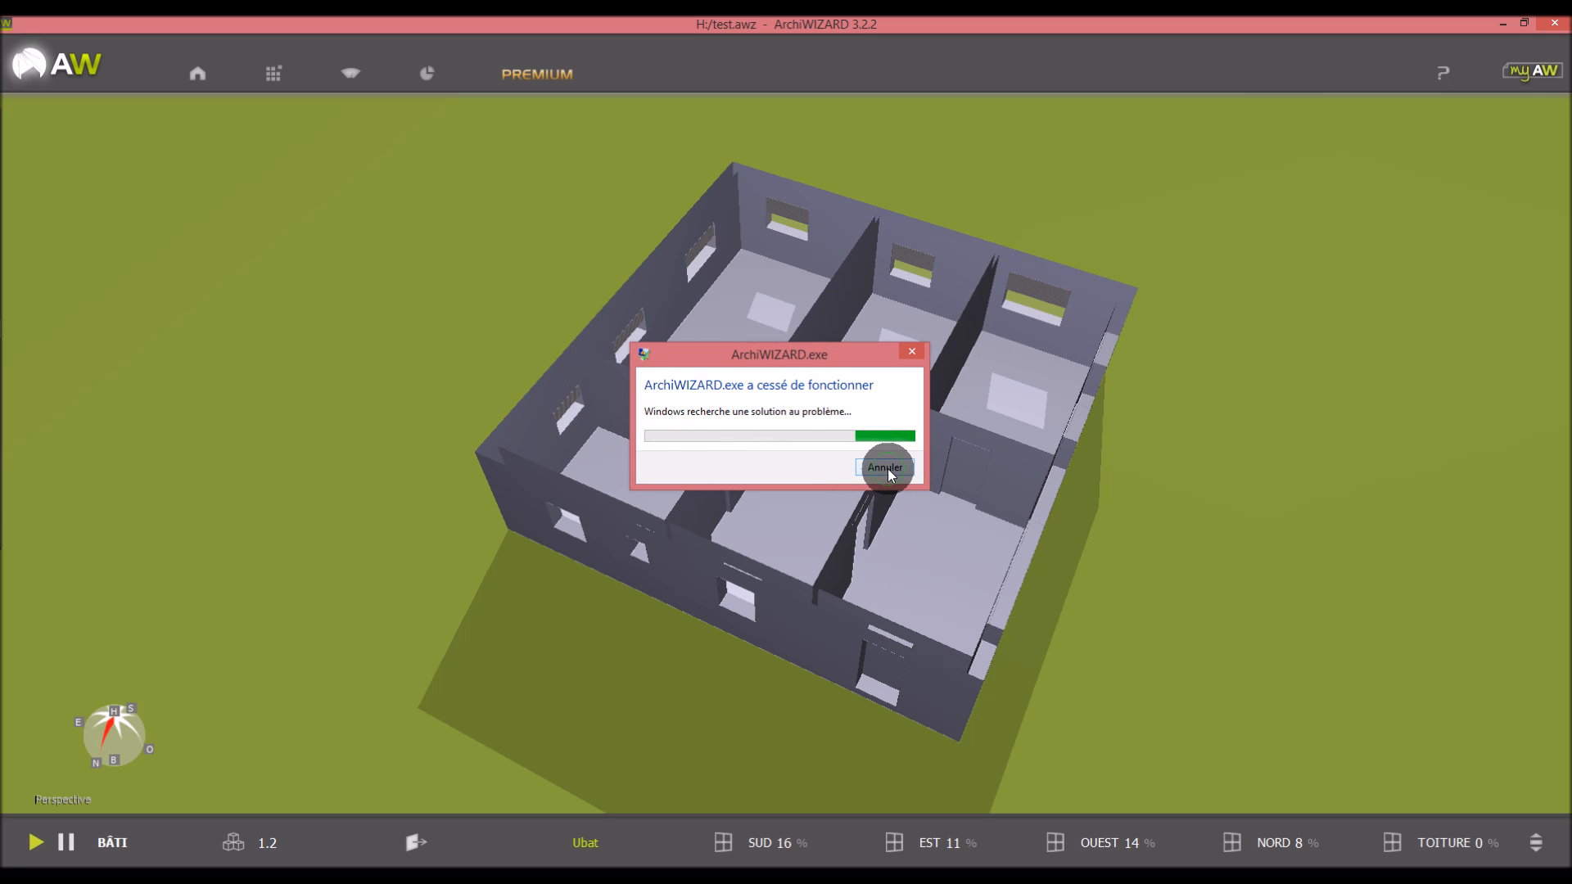
pyautogui.click(887, 470)
# Relaunch ArchiWIZARD and dismiss the internet connection notice
pyautogui.press('super')
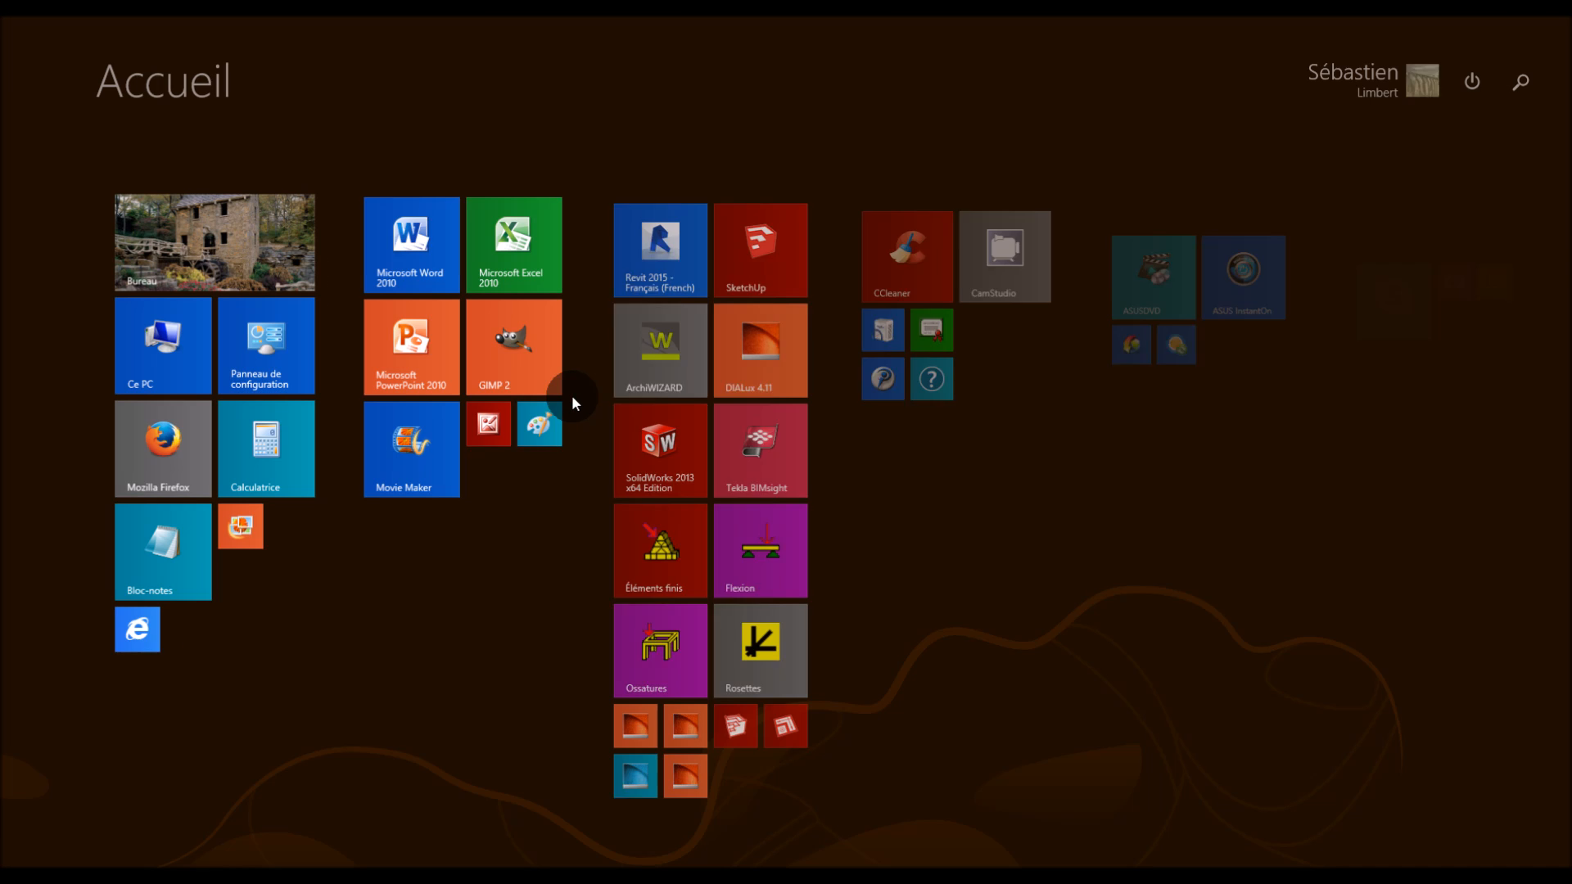
pyautogui.click(627, 342)
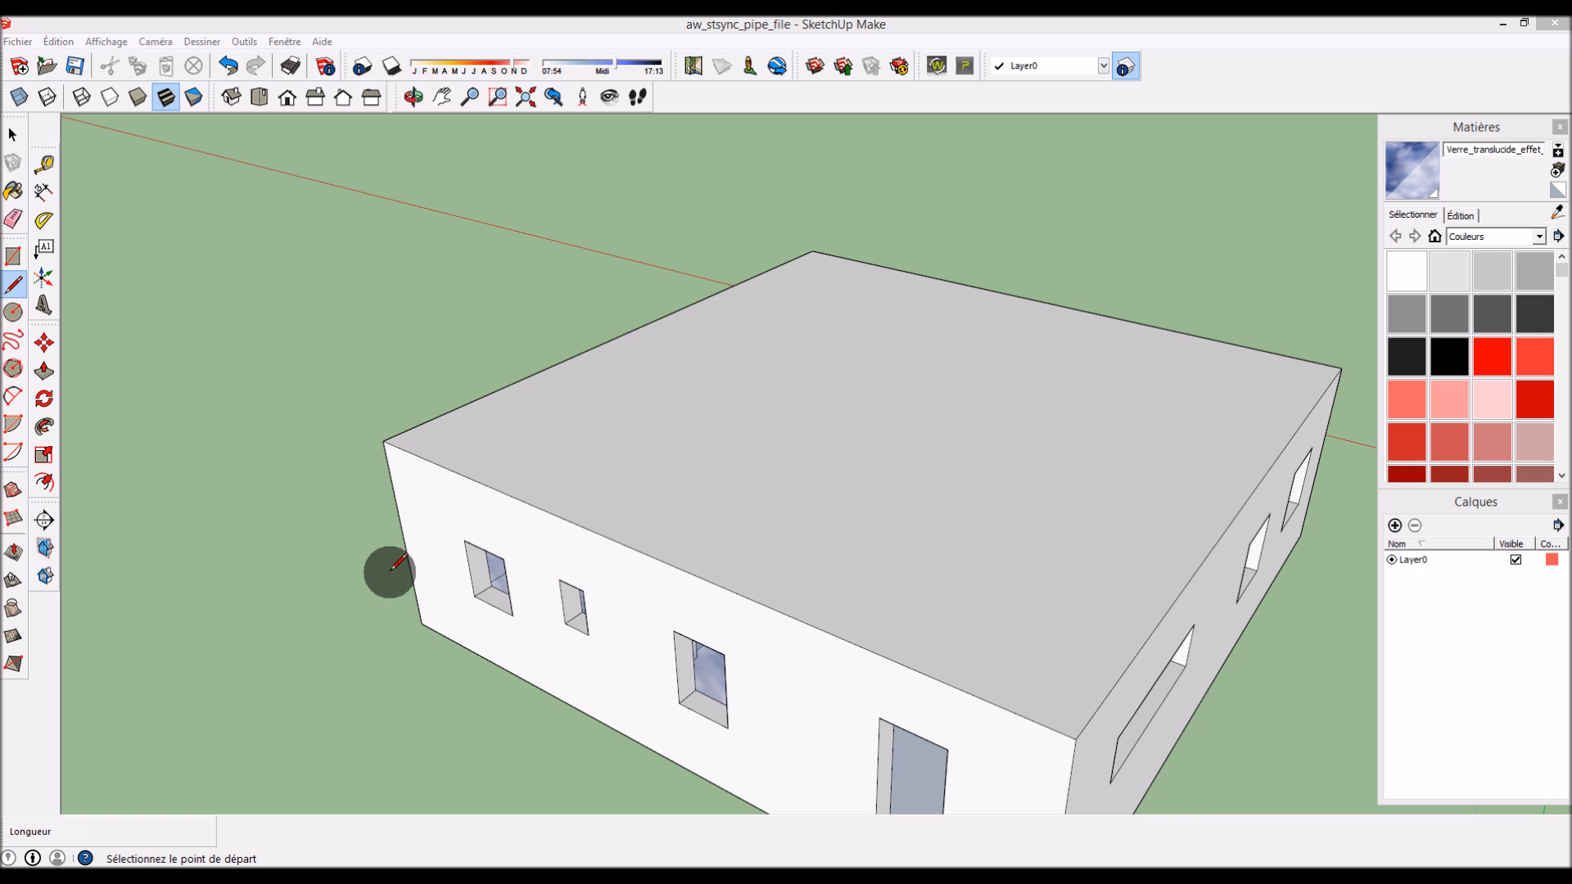
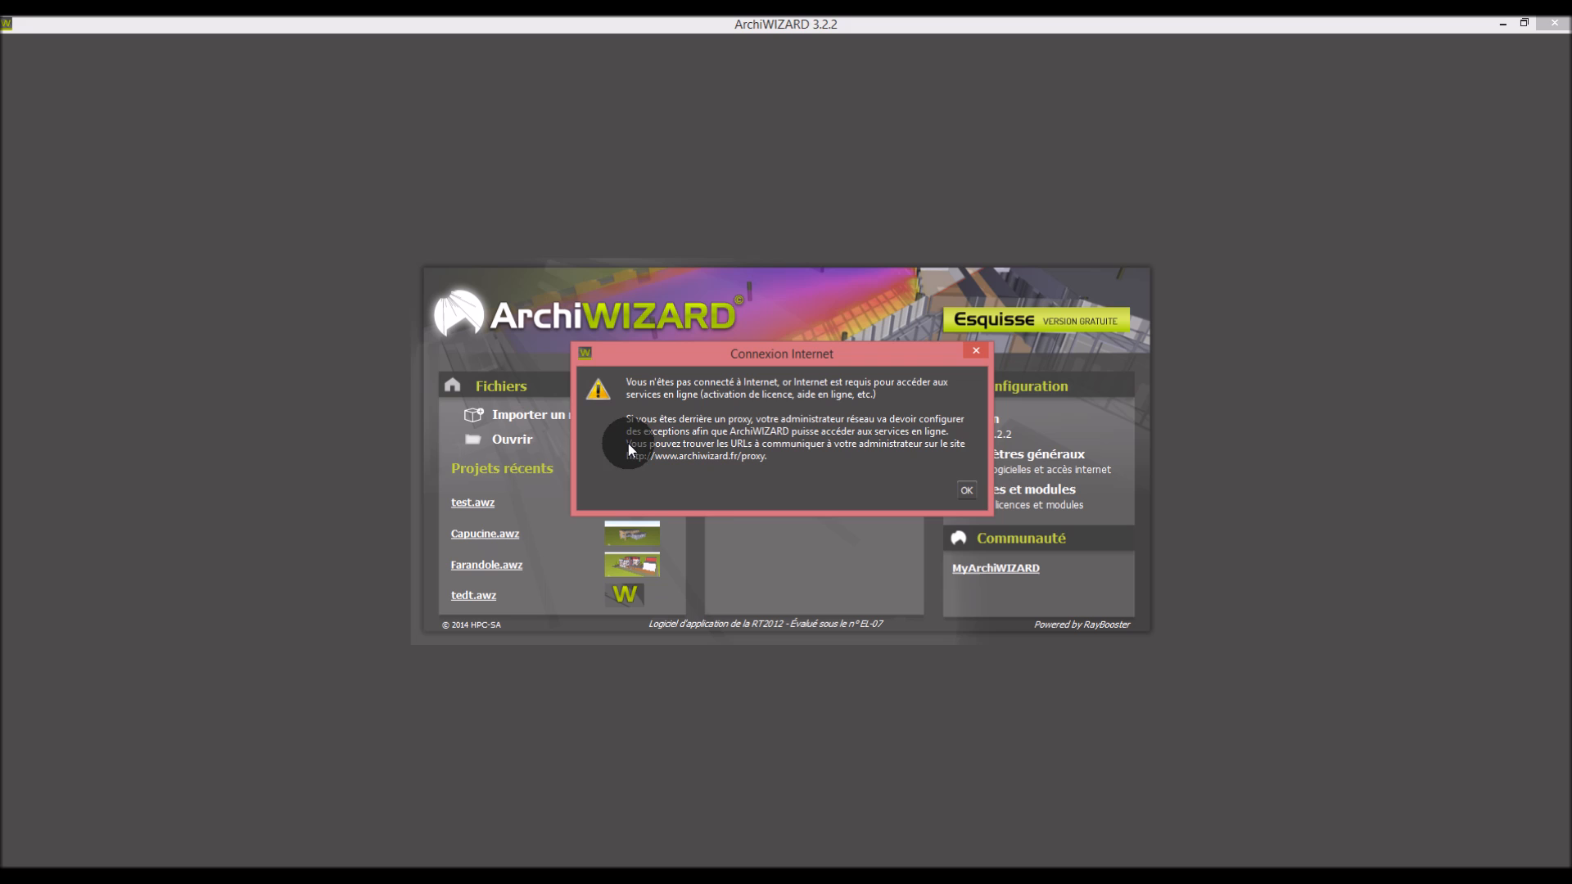
pyautogui.click(967, 490)
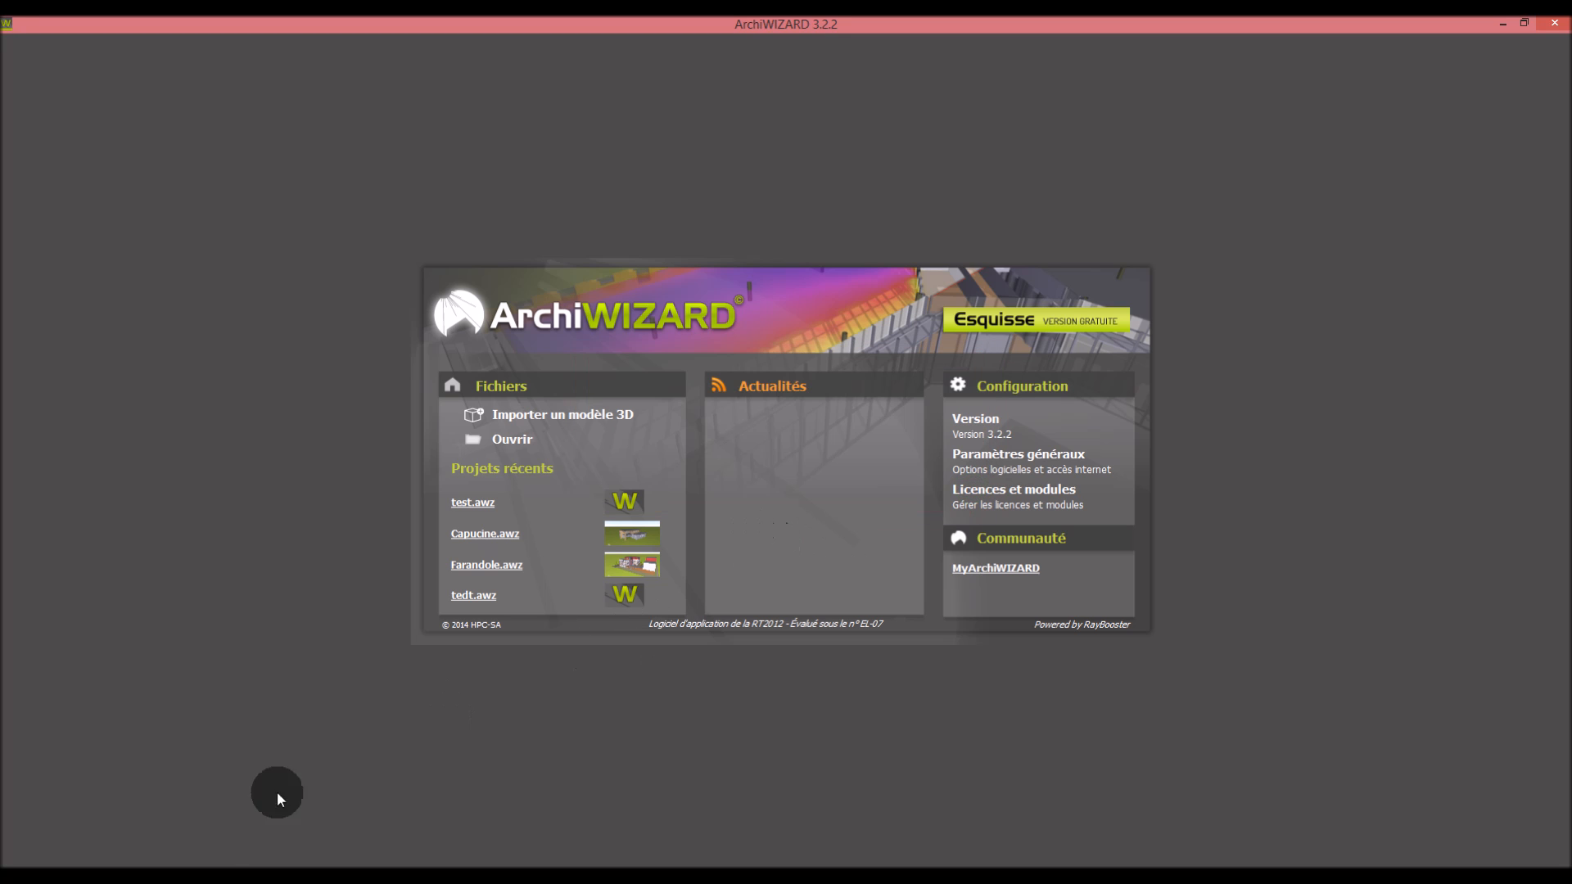
# Return to SketchUp and synchronise the model with ArchiWIZARD, overwriting the file test on the H: drive
pyautogui.moveTo(233, 865)
pyautogui.click(269, 837)
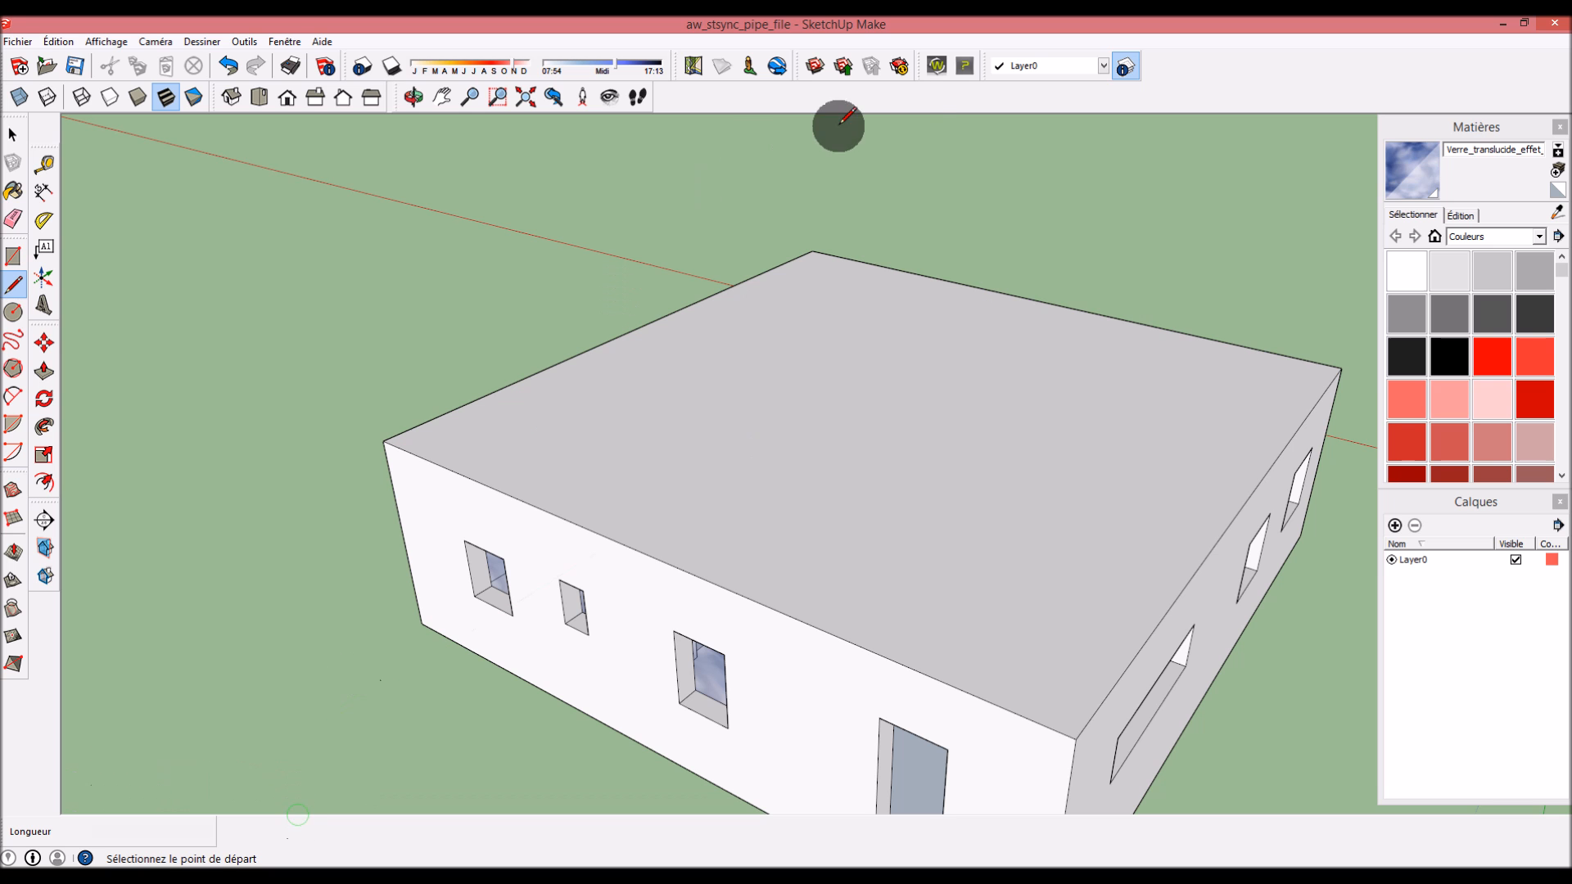
pyautogui.click(933, 71)
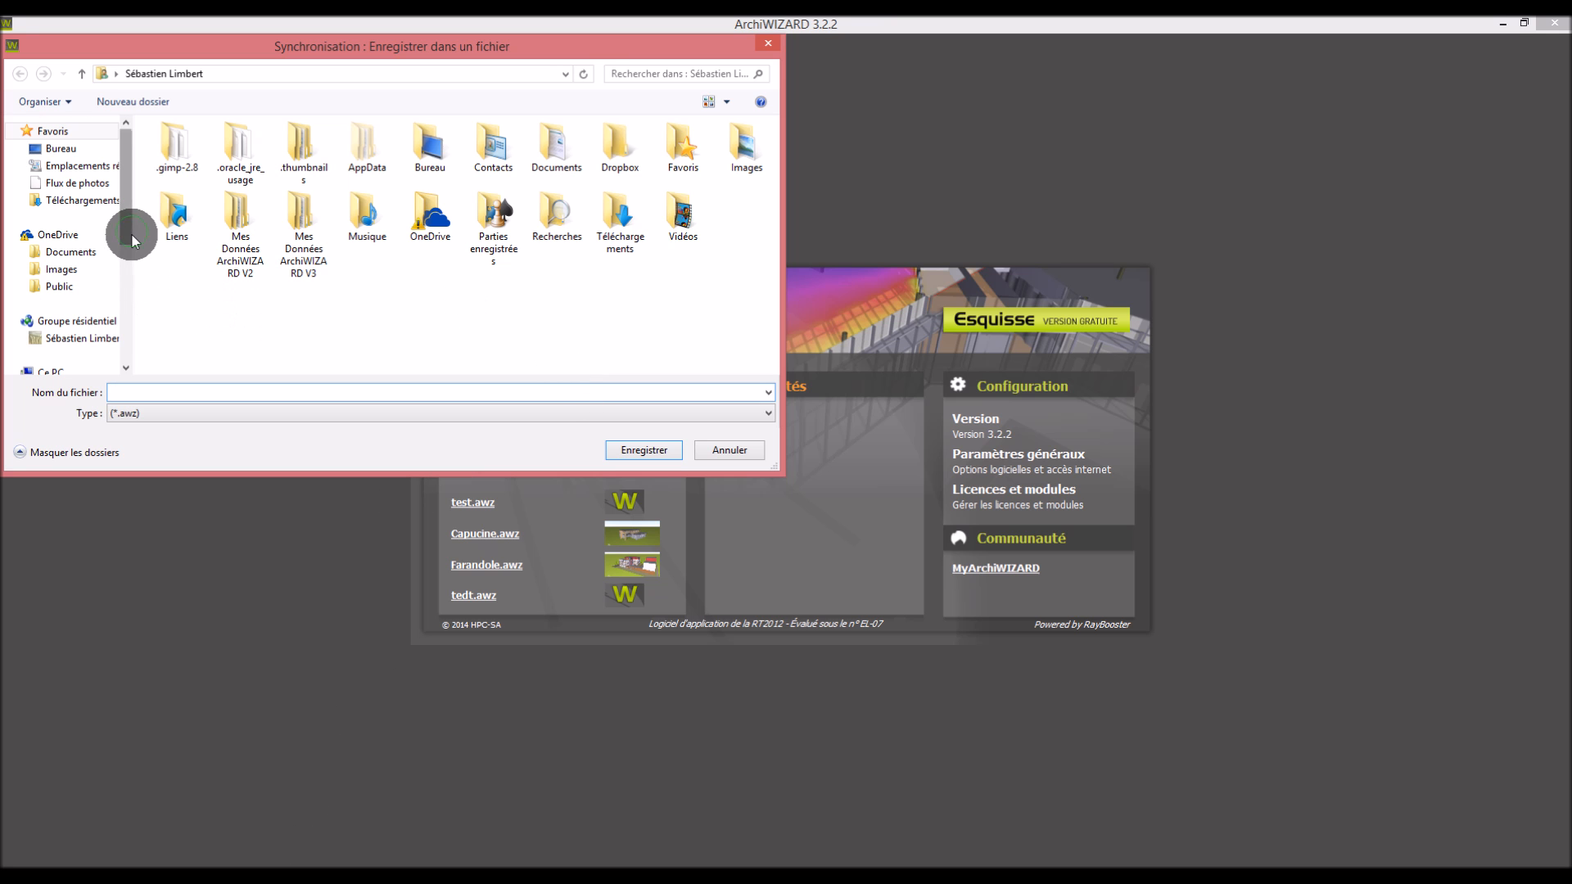
pyautogui.scroll(-5, 74, 287)
pyautogui.click(79, 331)
pyautogui.doubleClick(174, 321)
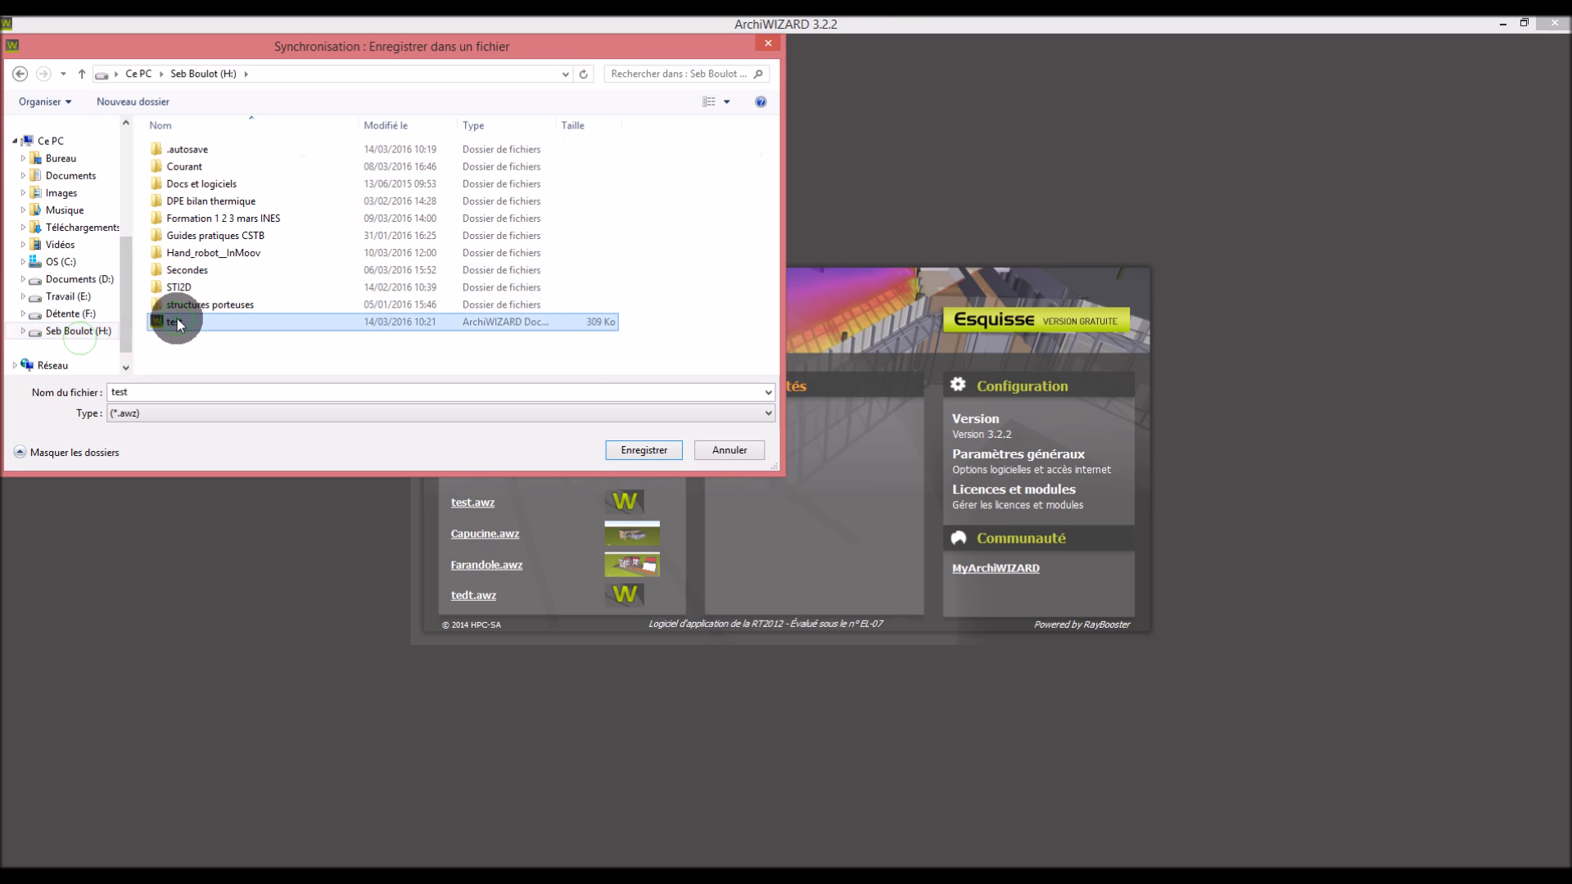
pyautogui.click(834, 456)
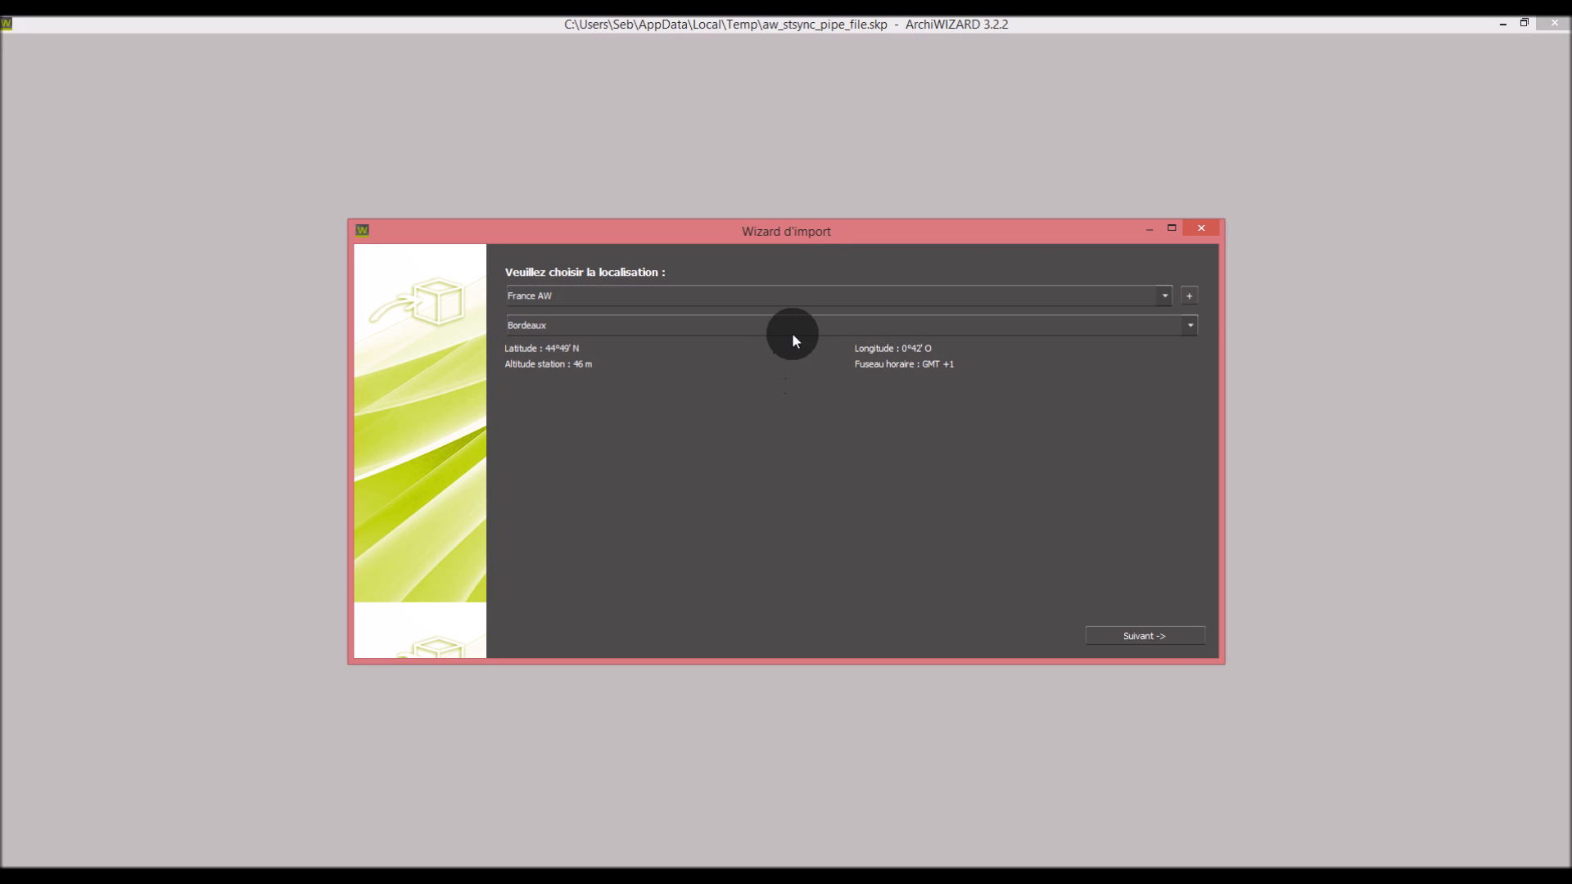
# Choose the project city in the import wizard, accept the Maison individuelle configuration and complete the import
pyautogui.click(791, 333)
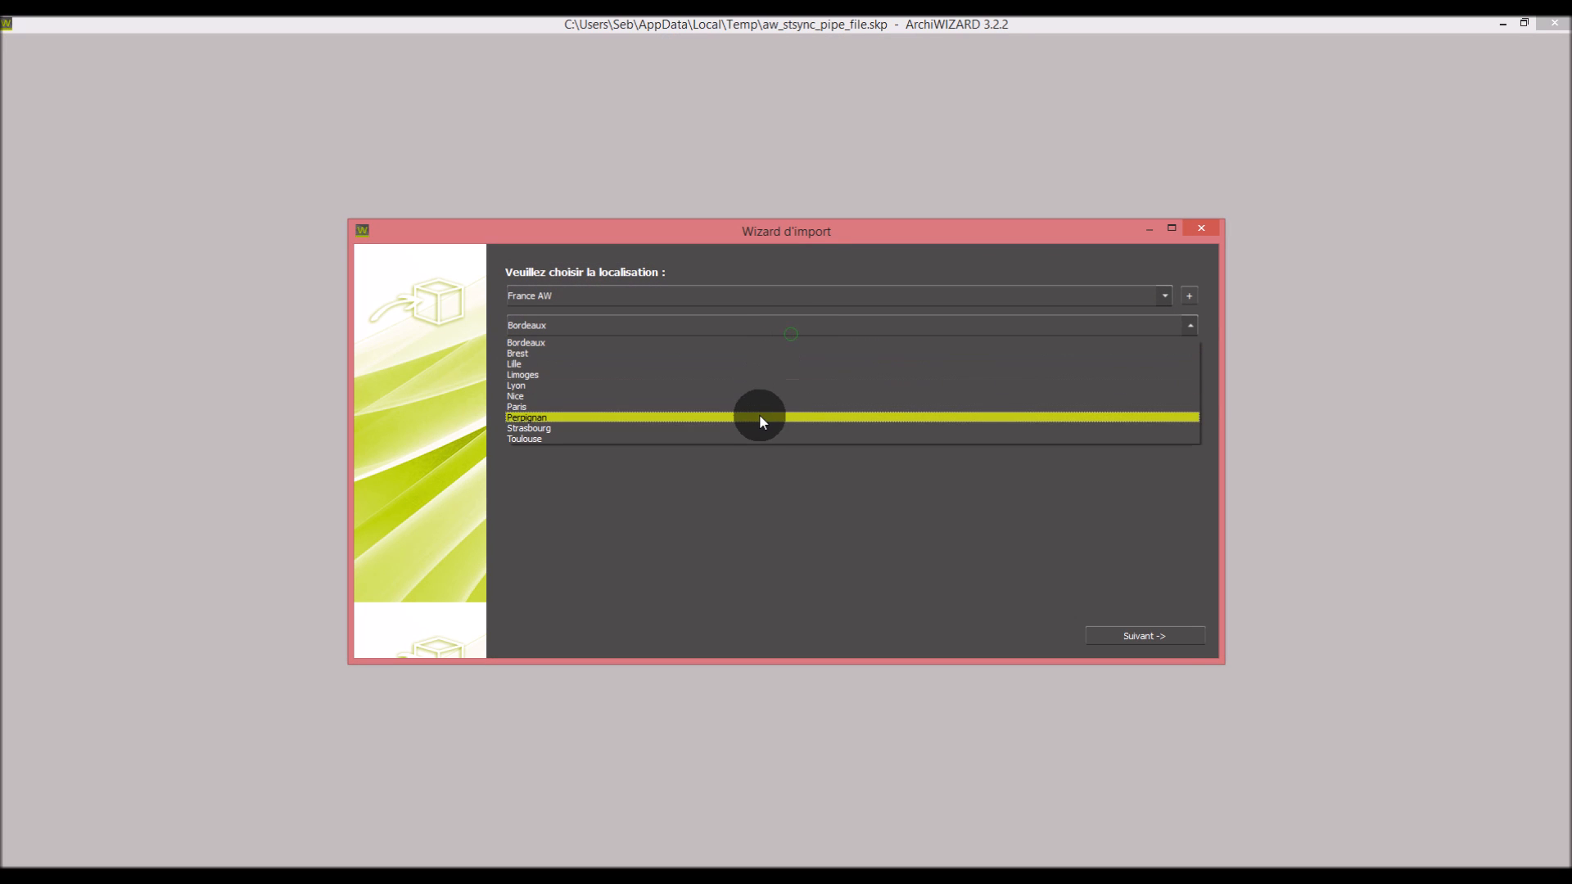
pyautogui.click(761, 427)
pyautogui.click(1123, 635)
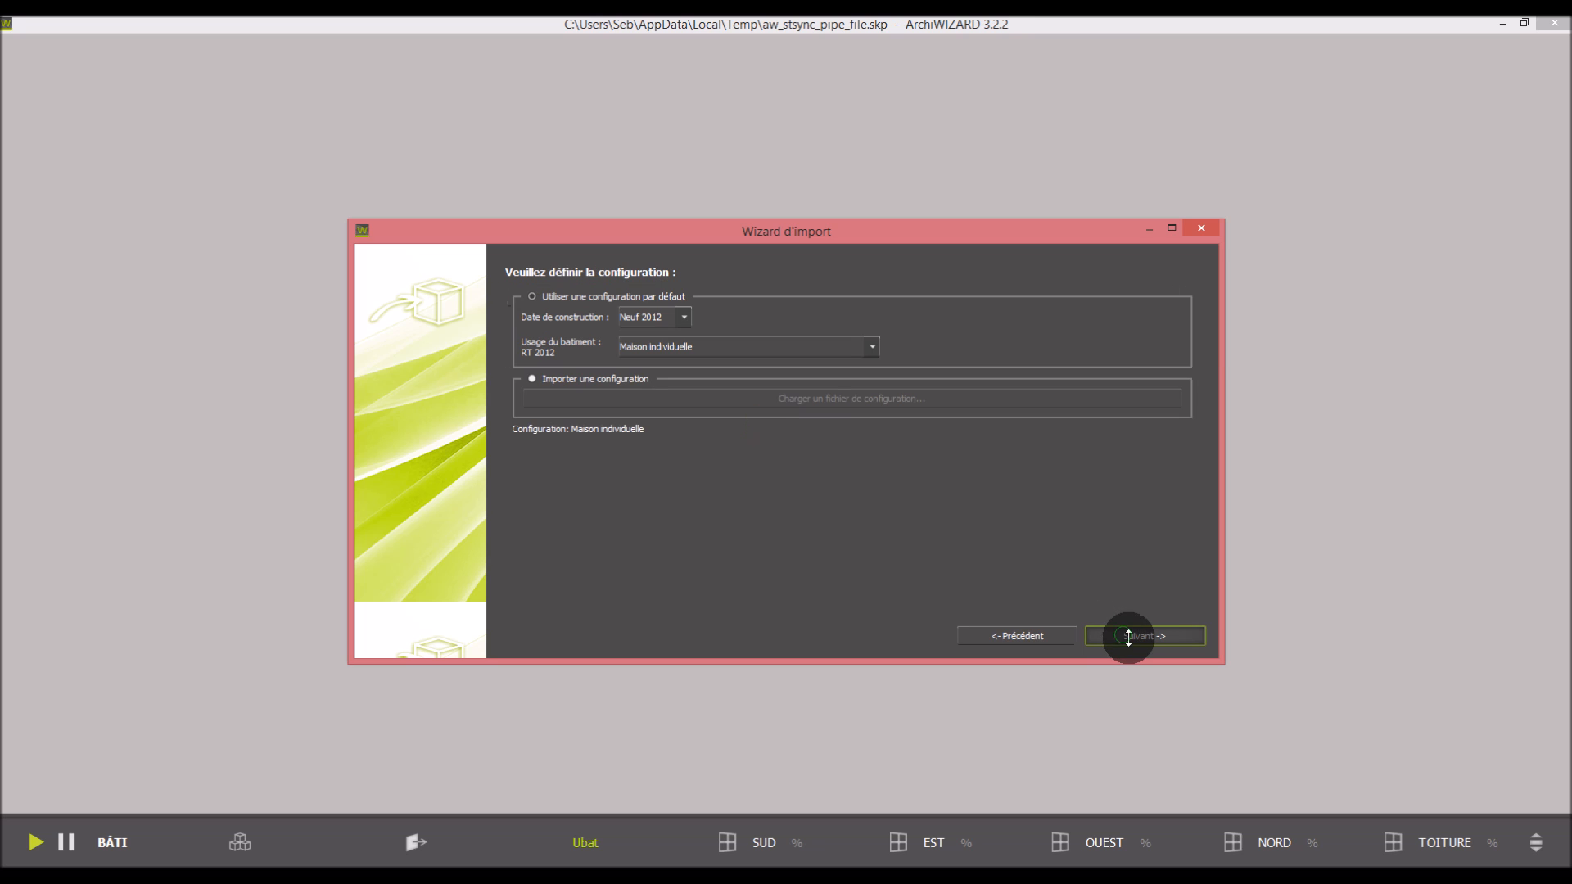
pyautogui.click(1128, 636)
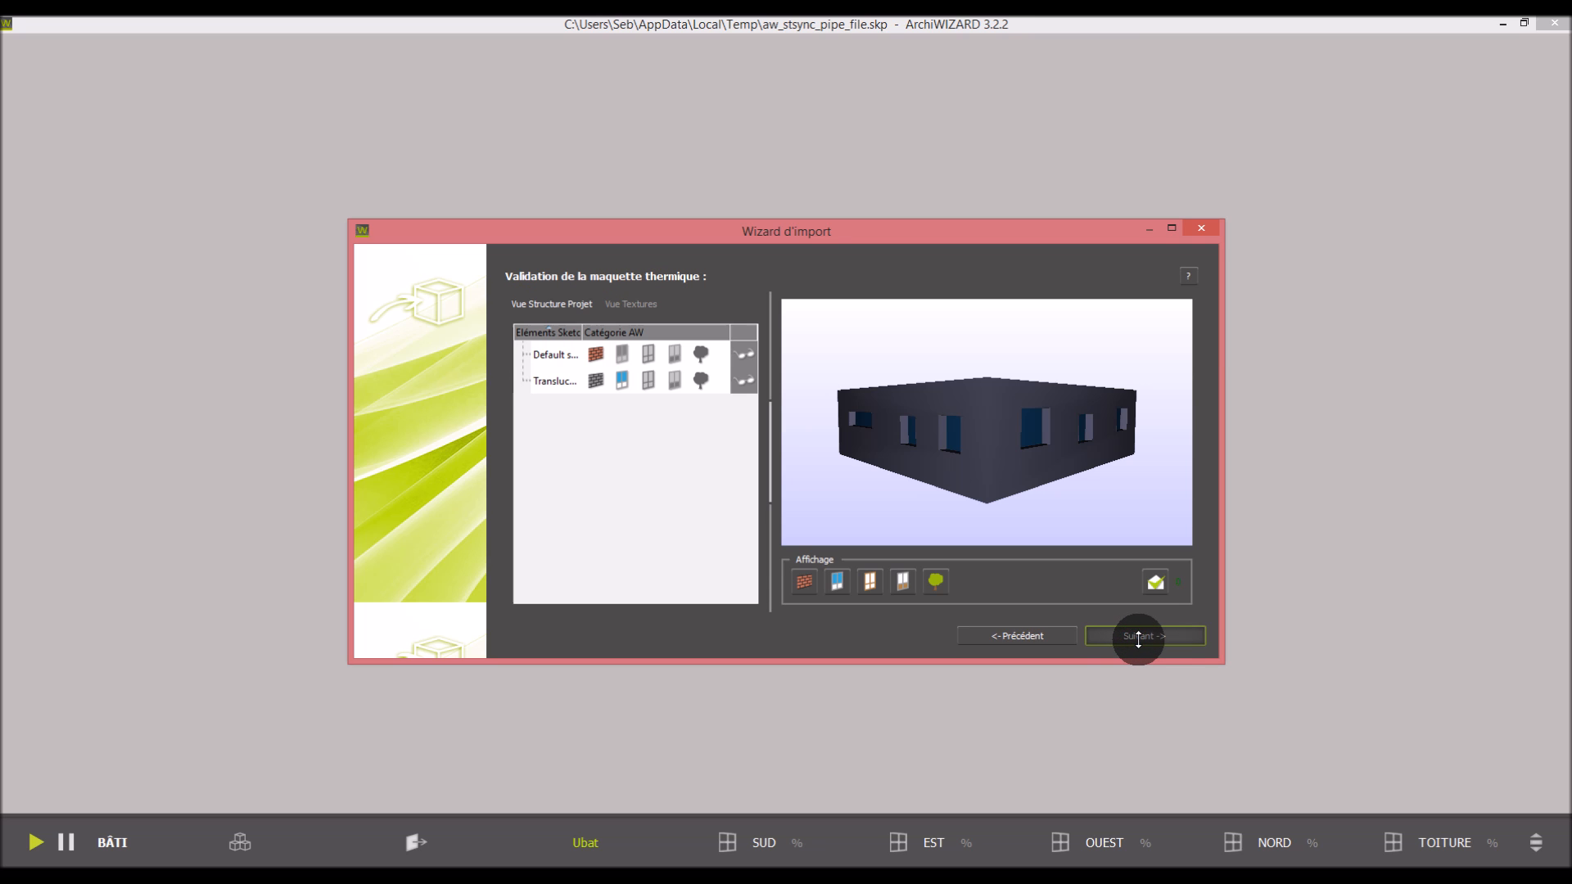
pyautogui.click(1138, 637)
pyautogui.click(1144, 638)
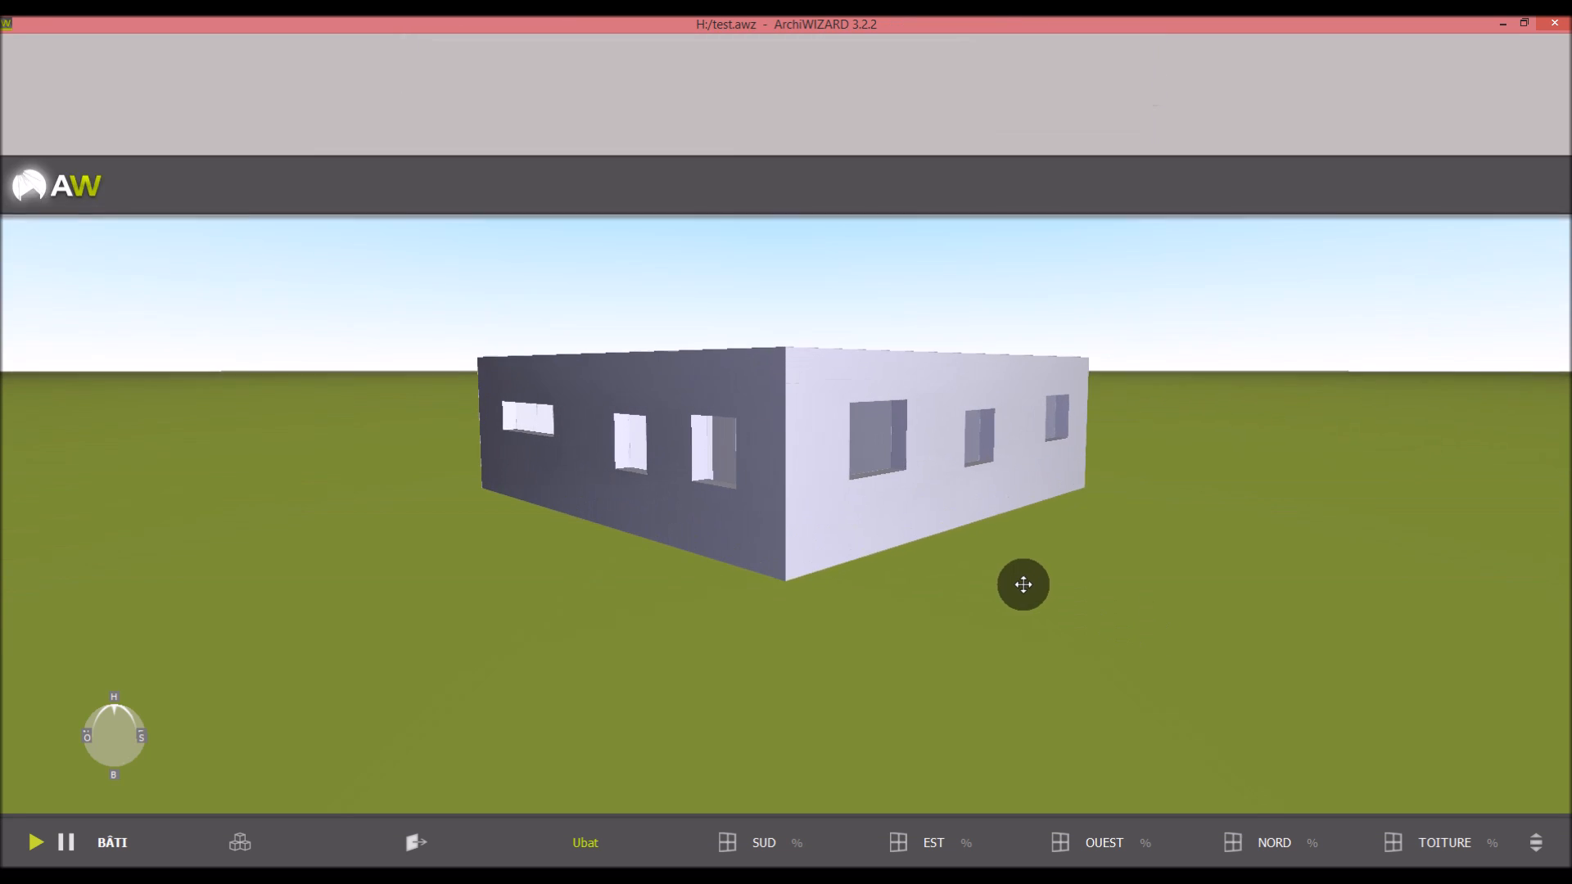
# Cut away the roof of the imported house and examine its interior rooms in ArchiWIZARD
pyautogui.moveTo(586, 676); pyautogui.dragTo(793, 676)
pyautogui.scroll(-3, 806, 669)
pyautogui.scroll(3, 464, 310)
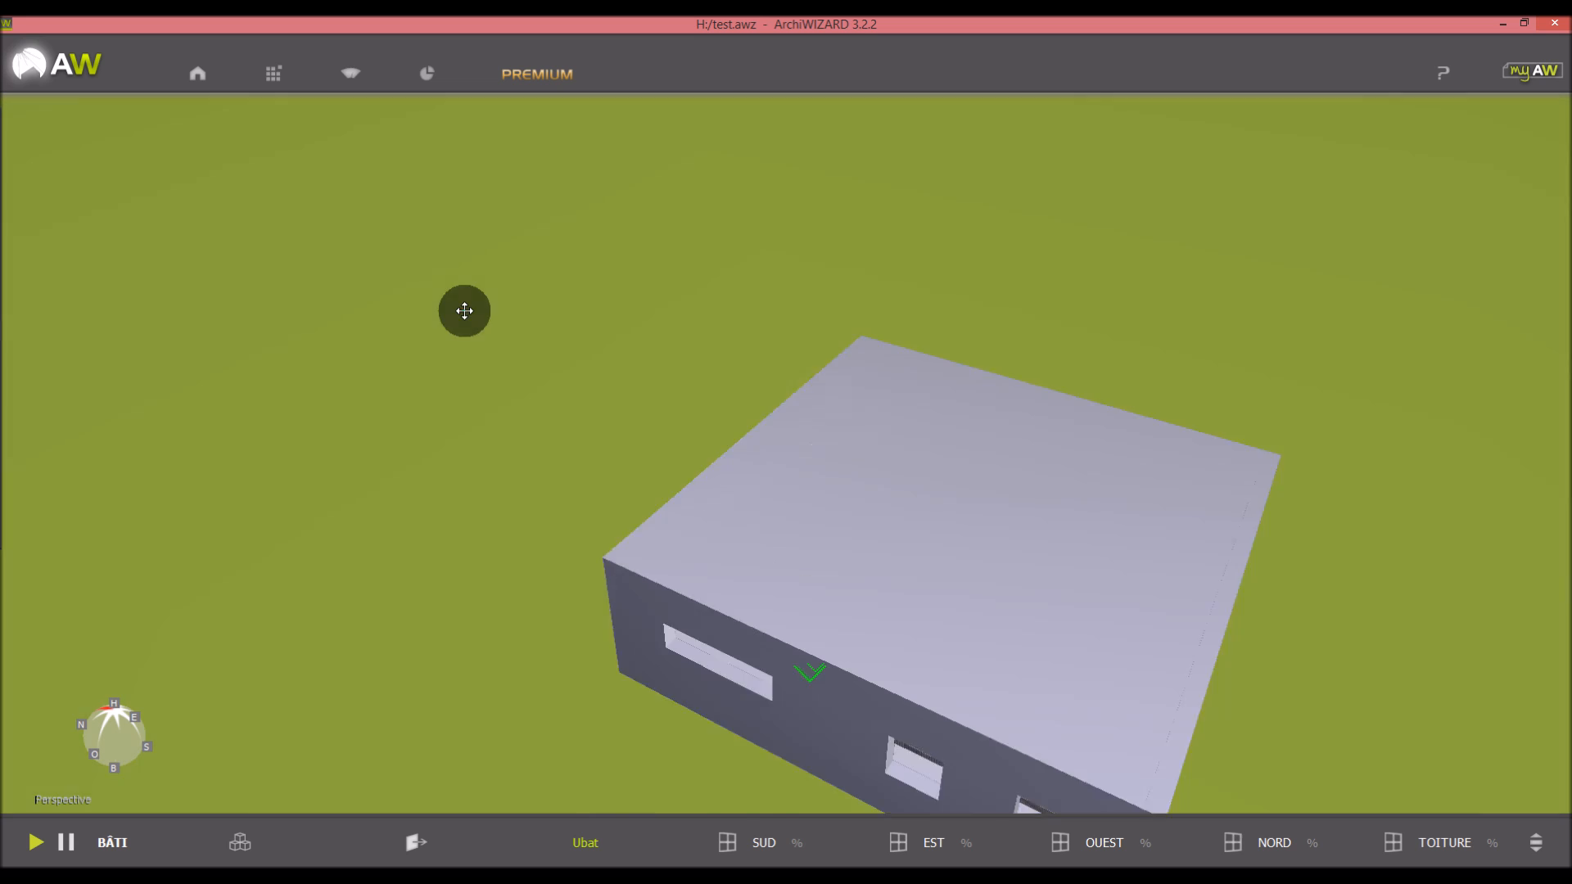
pyautogui.scroll(-3, 532, 321)
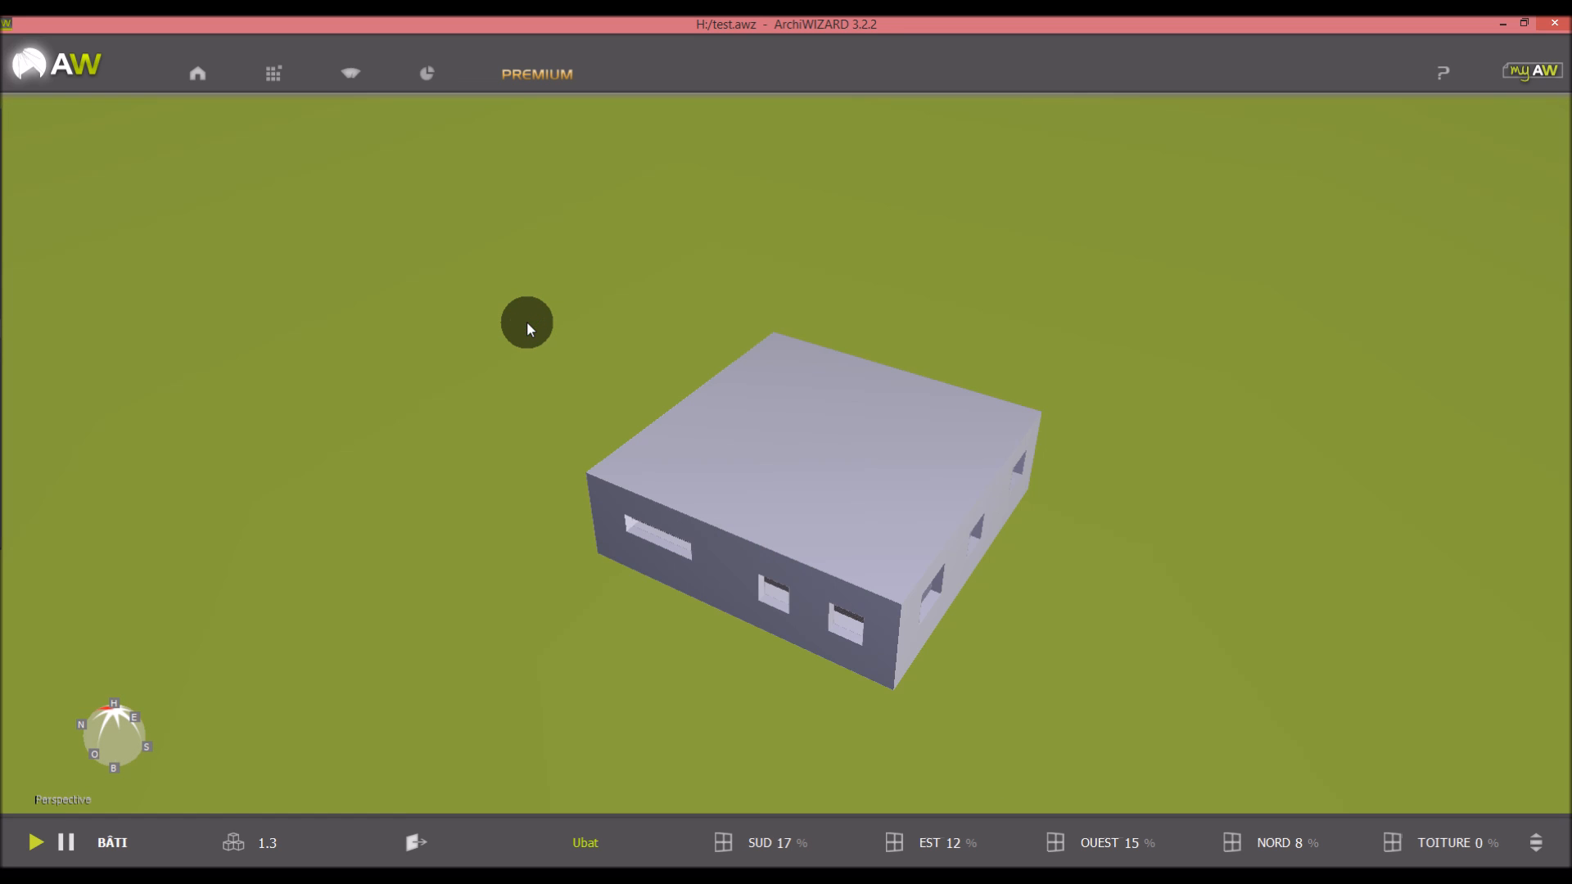
pyautogui.keyDown('ctrl'); pyautogui.scroll(-3, 522, 350); pyautogui.keyUp('ctrl')
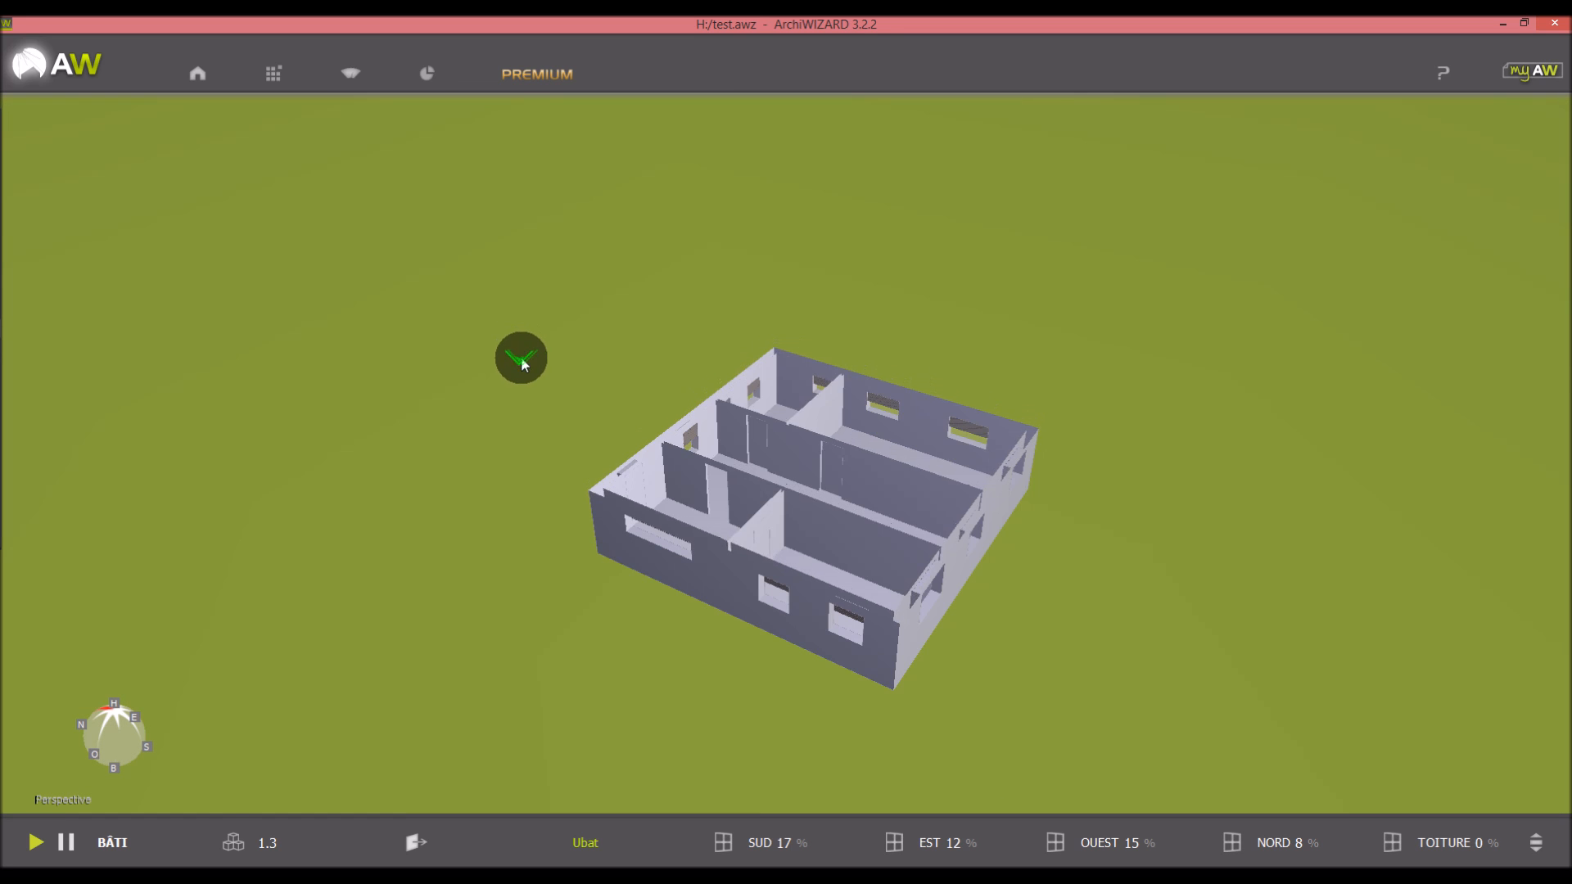
pyautogui.moveTo(20, 403)
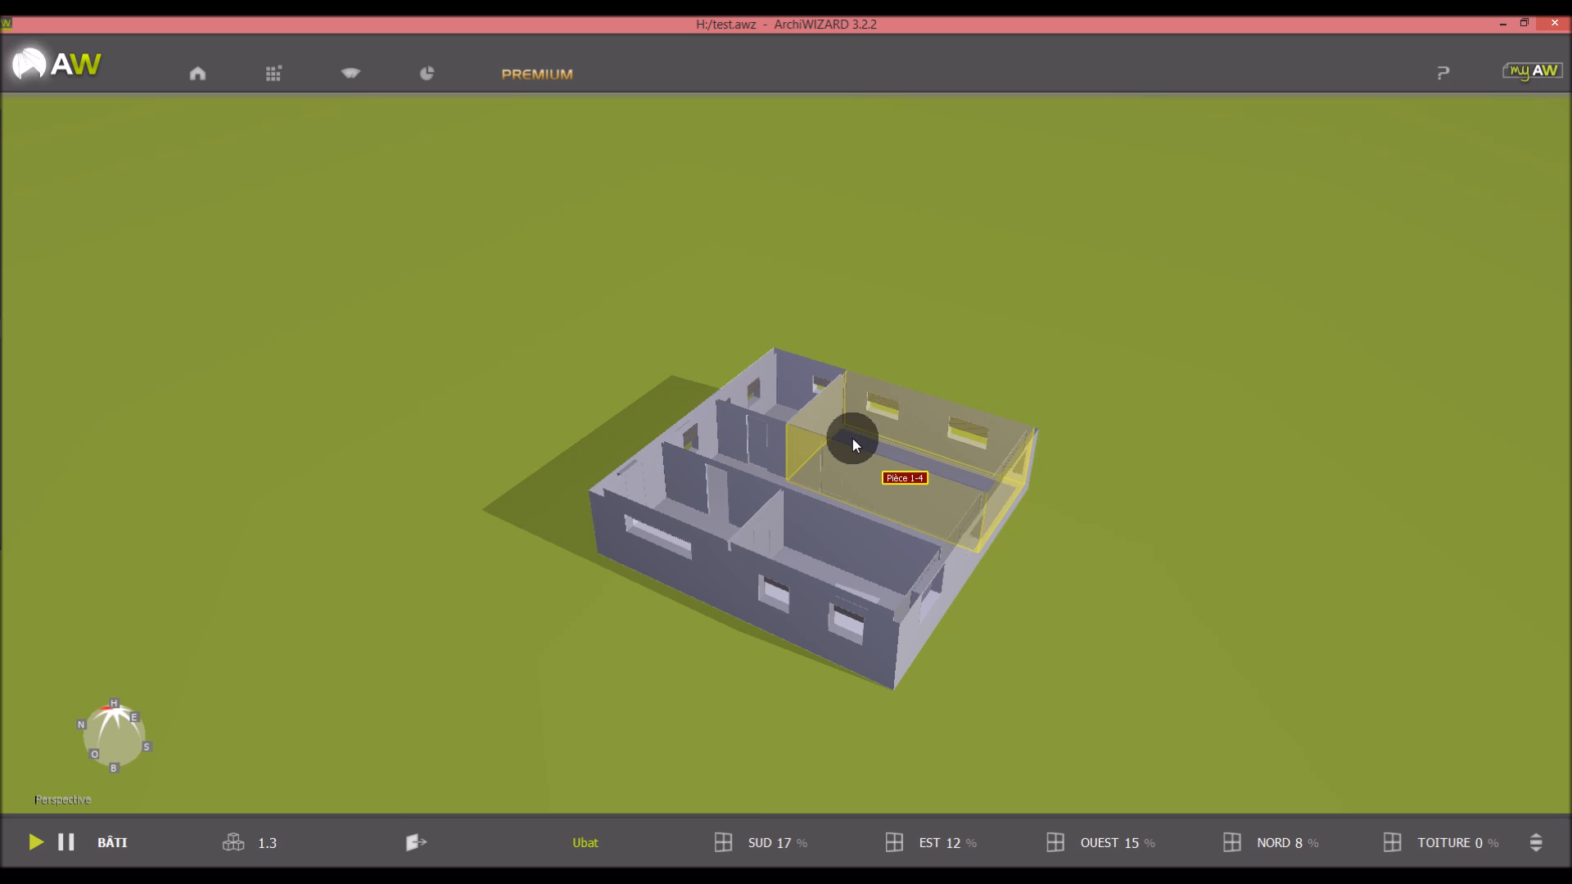
pyautogui.scroll(1, 768, 463)
pyautogui.scroll(3, 767, 461)
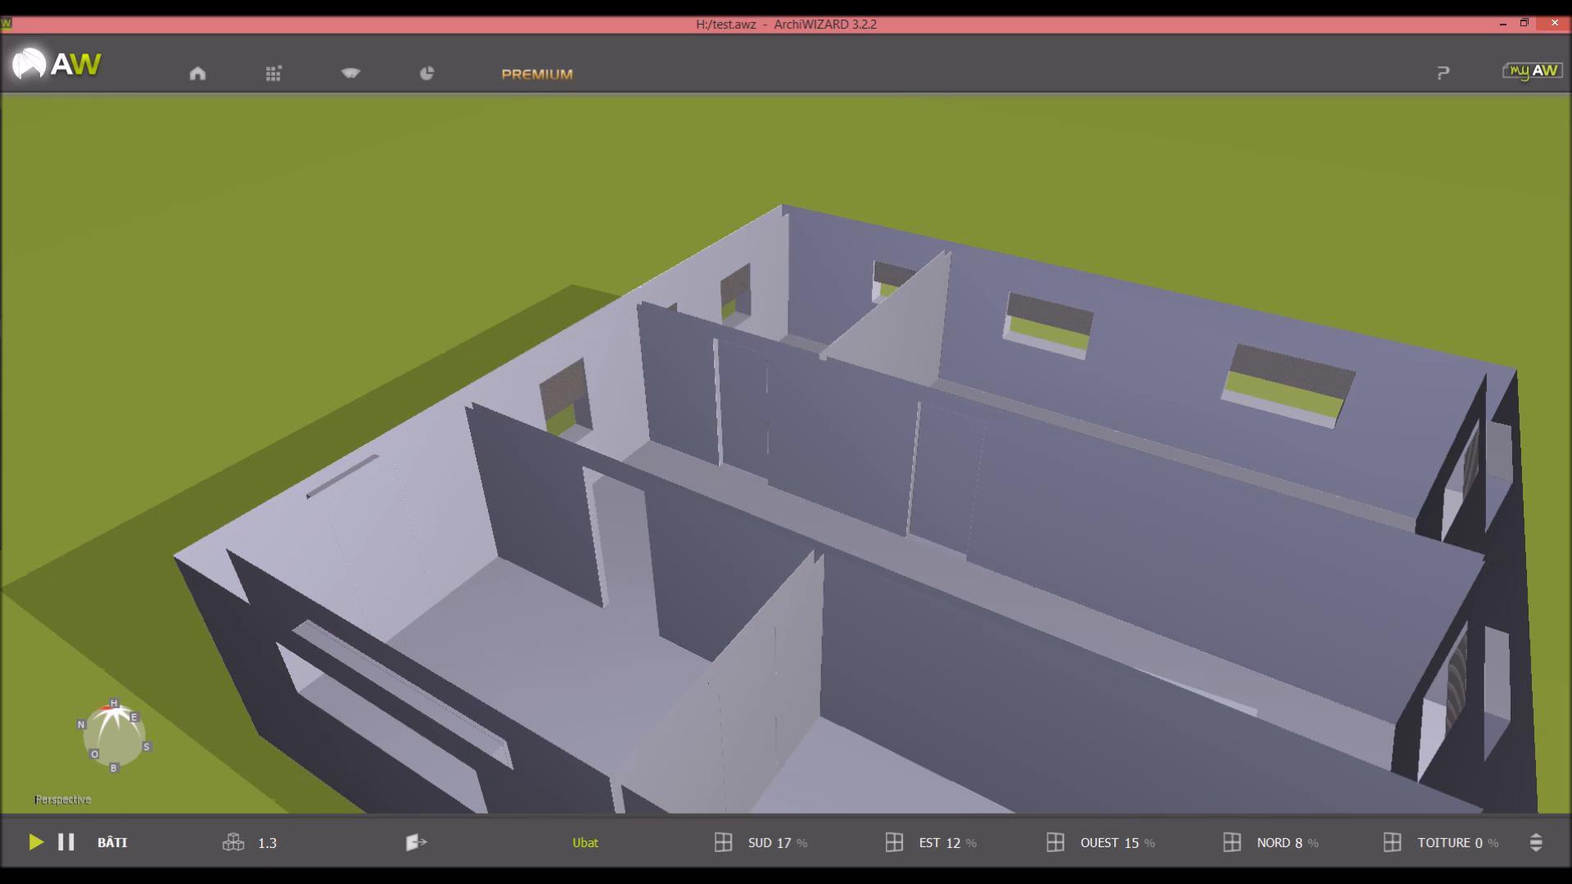
# Switch to SketchUp, lower the horizontal section plane through the house and examine the rooms and door openings inside
pyautogui.click(222, 880)
pyautogui.click(328, 827)
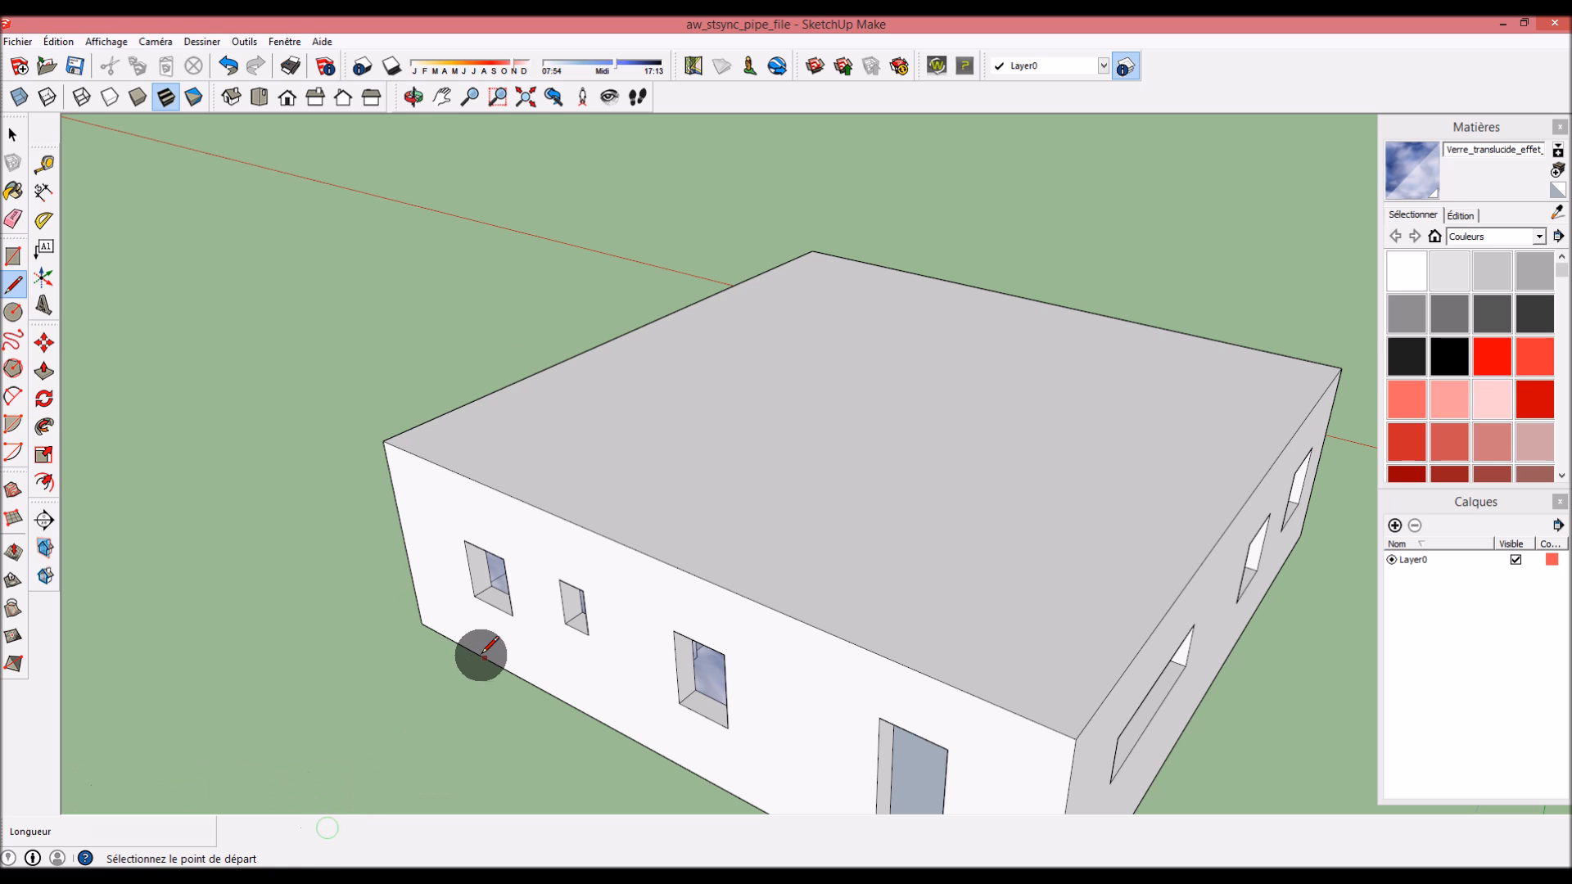
pyautogui.click(44, 344)
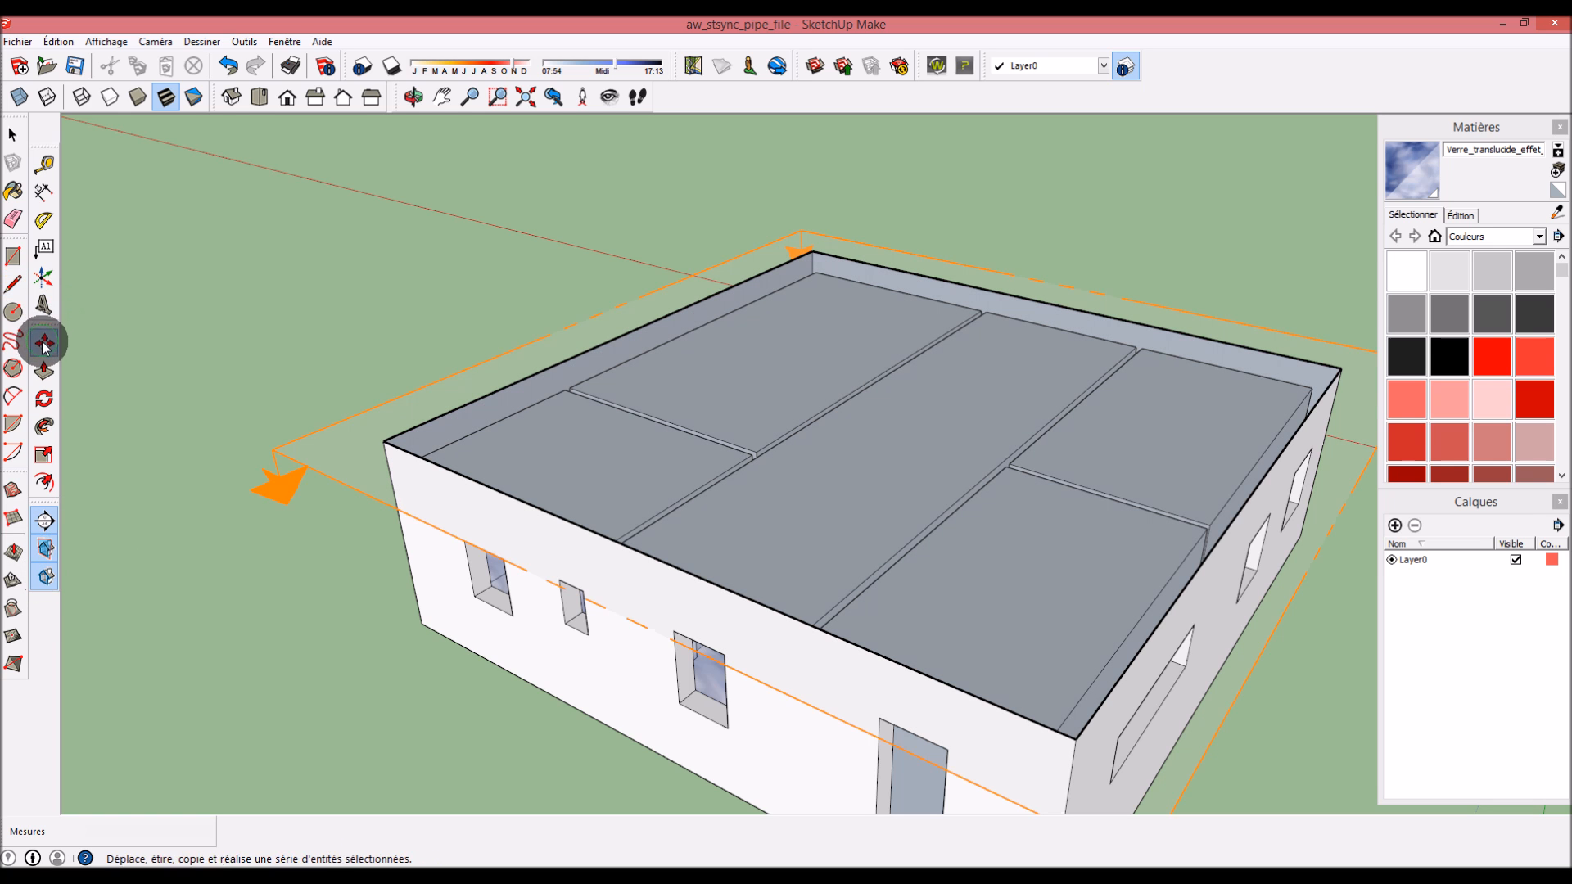
pyautogui.click(320, 467)
pyautogui.moveTo(854, 655); pyautogui.dragTo(905, 622, button='middle')
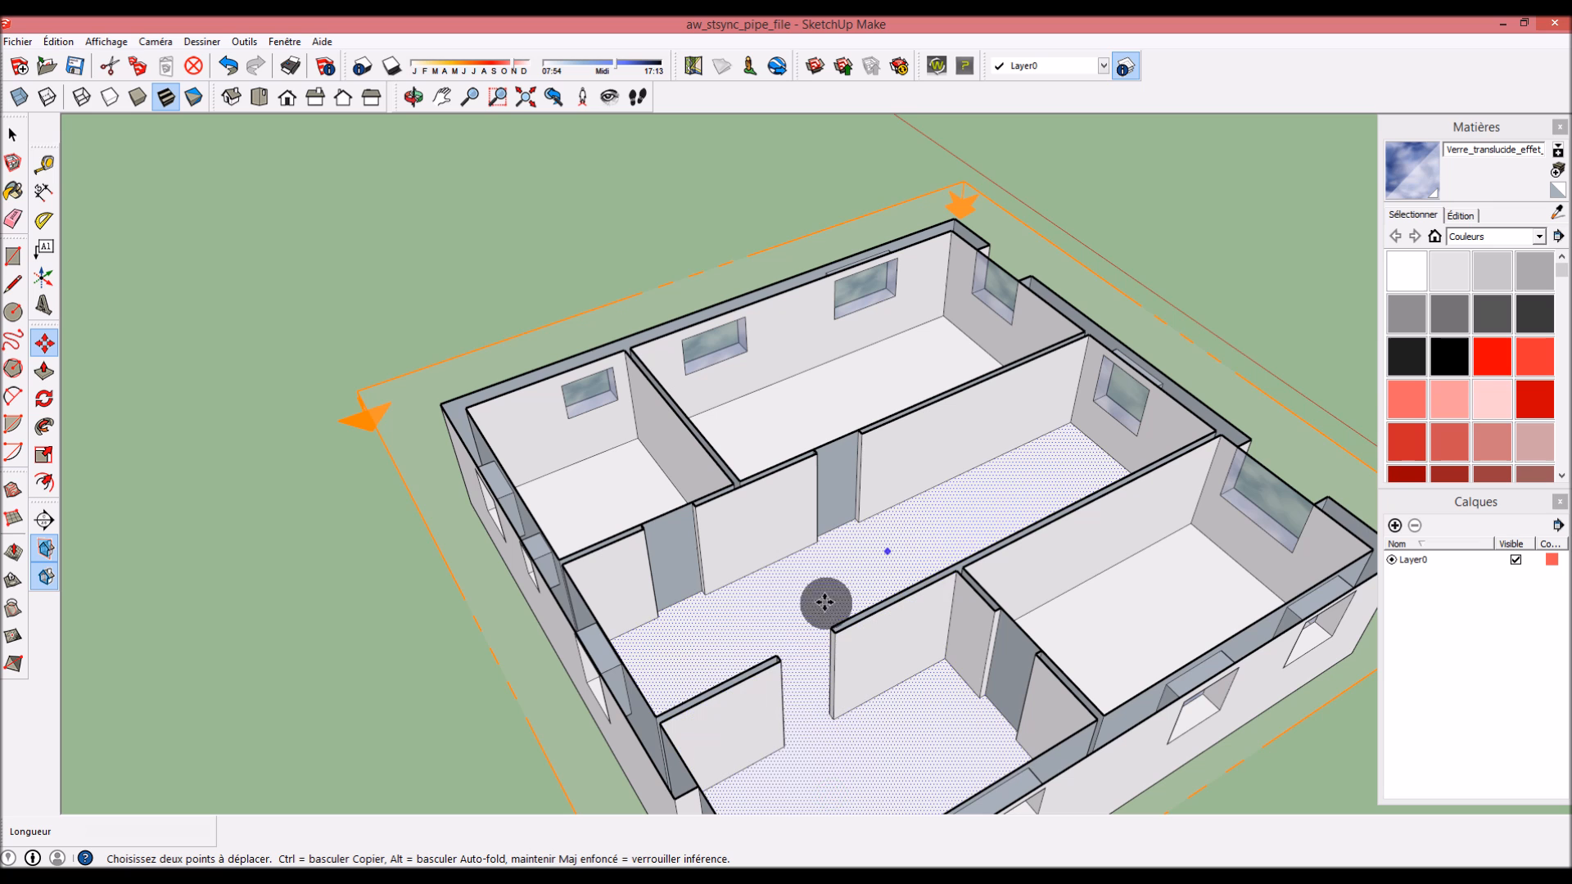
pyautogui.scroll(3, 807, 741)
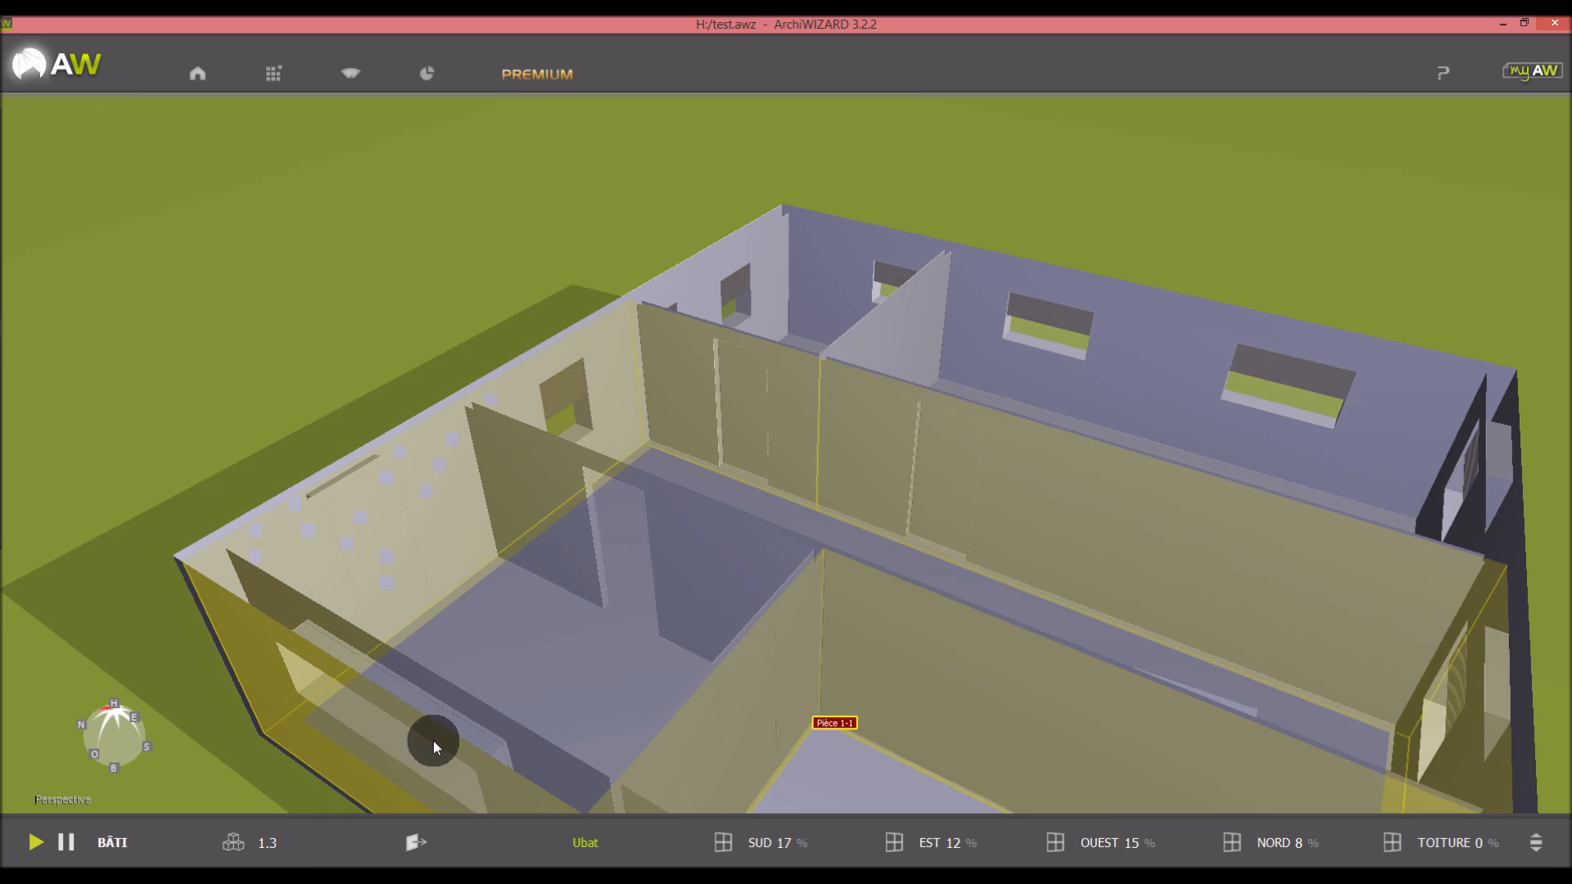
# Return to ArchiWIZARD and examine the recognised rooms of the roofless house from several directions
pyautogui.scroll(-5, 511, 680)
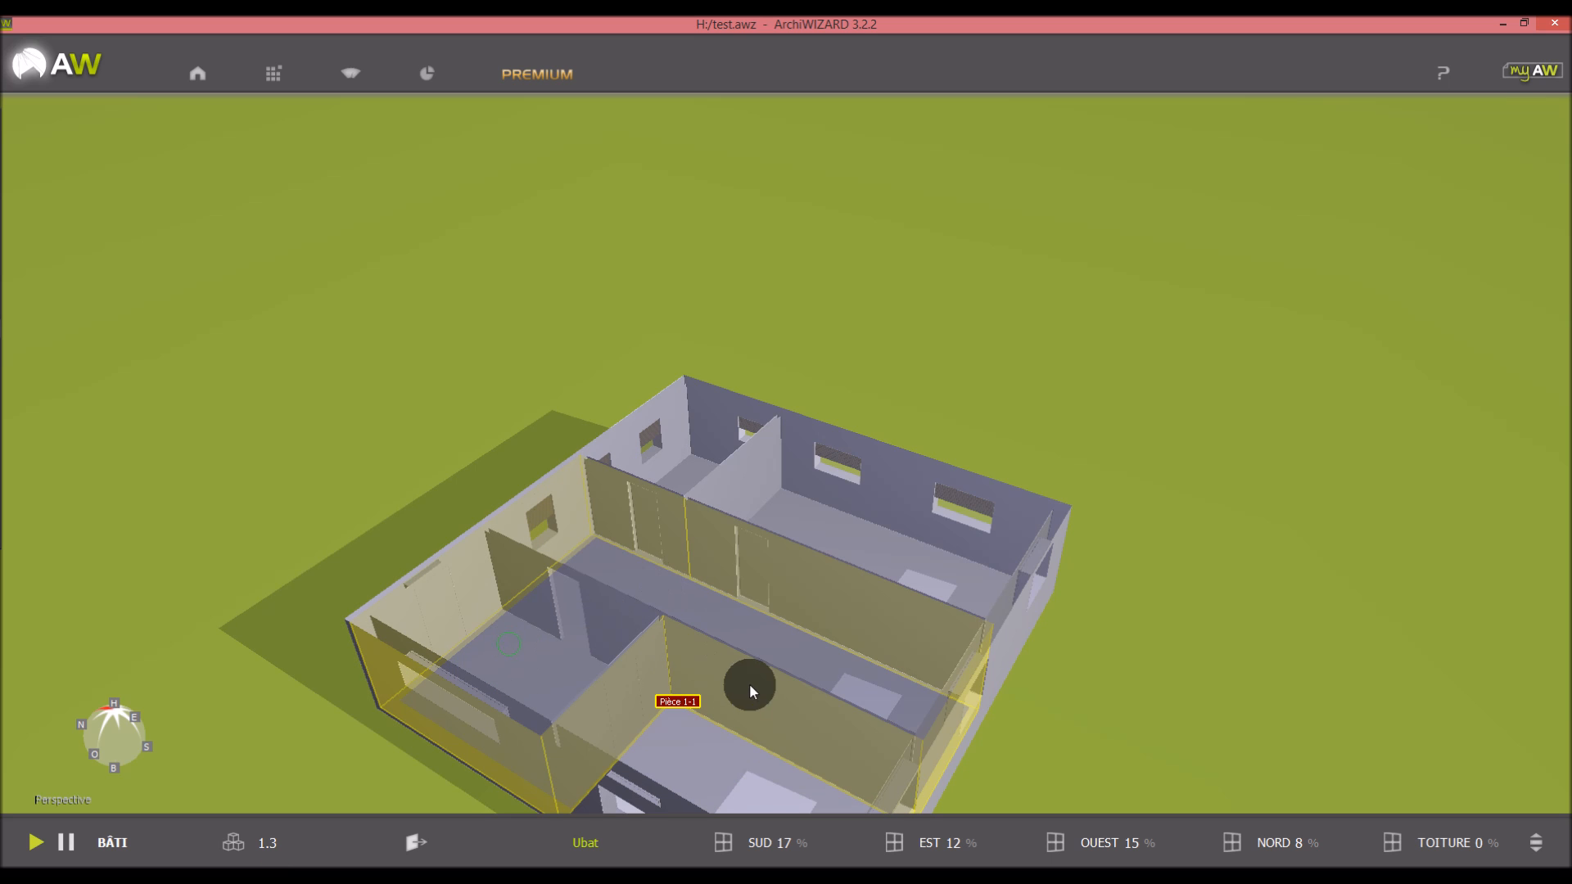
pyautogui.moveTo(365, 578); pyautogui.dragTo(733, 614)
pyautogui.scroll(-5, 734, 614)
pyautogui.moveTo(835, 695); pyautogui.dragTo(629, 701)
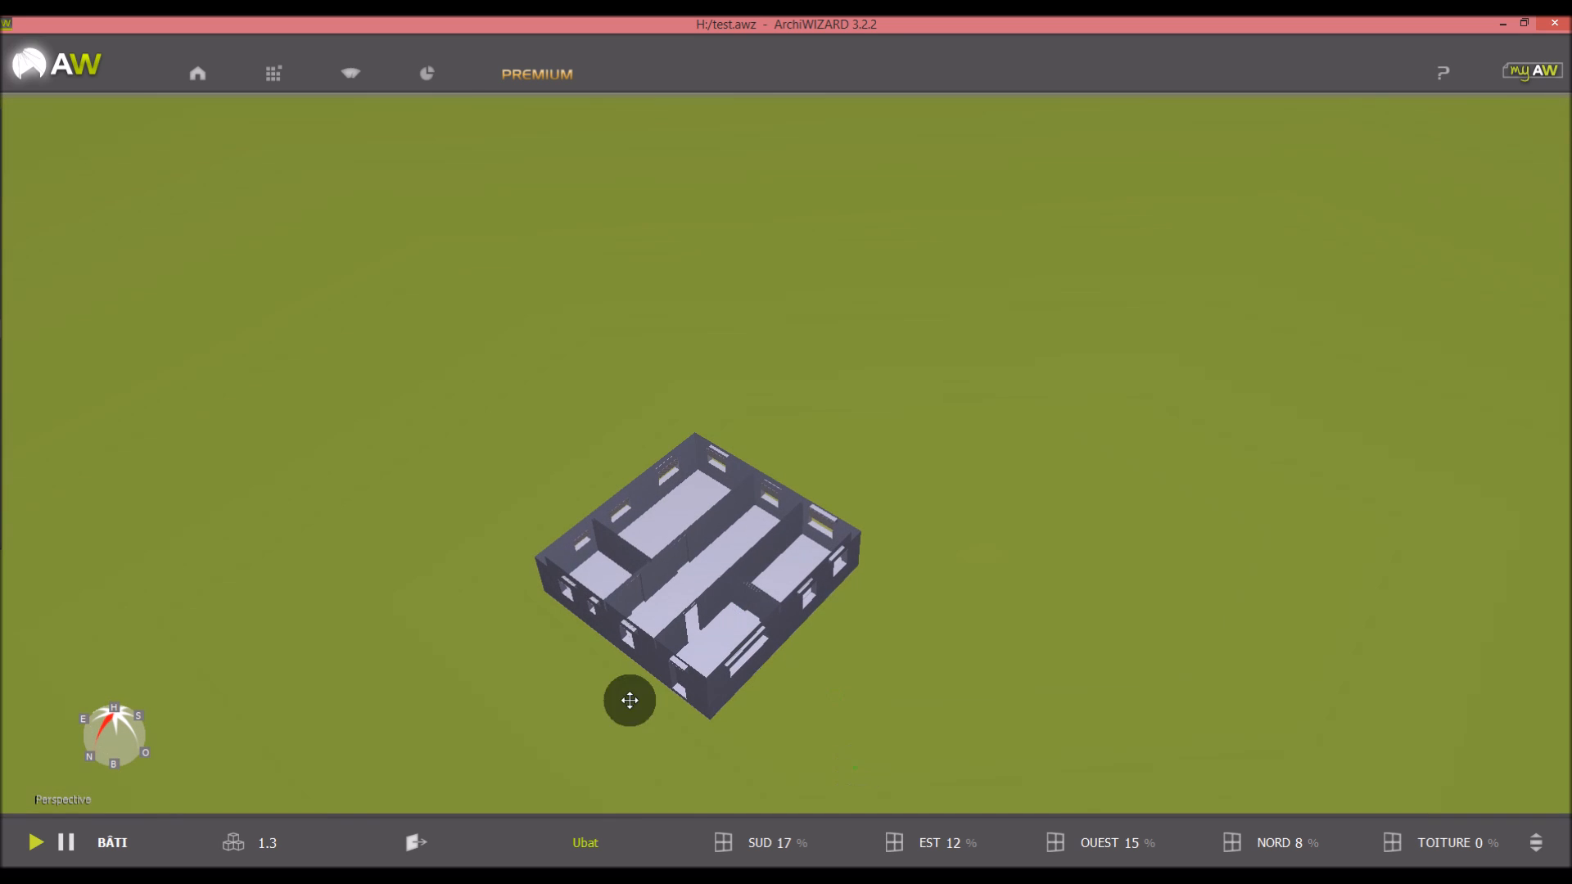
pyautogui.scroll(4, 630, 700)
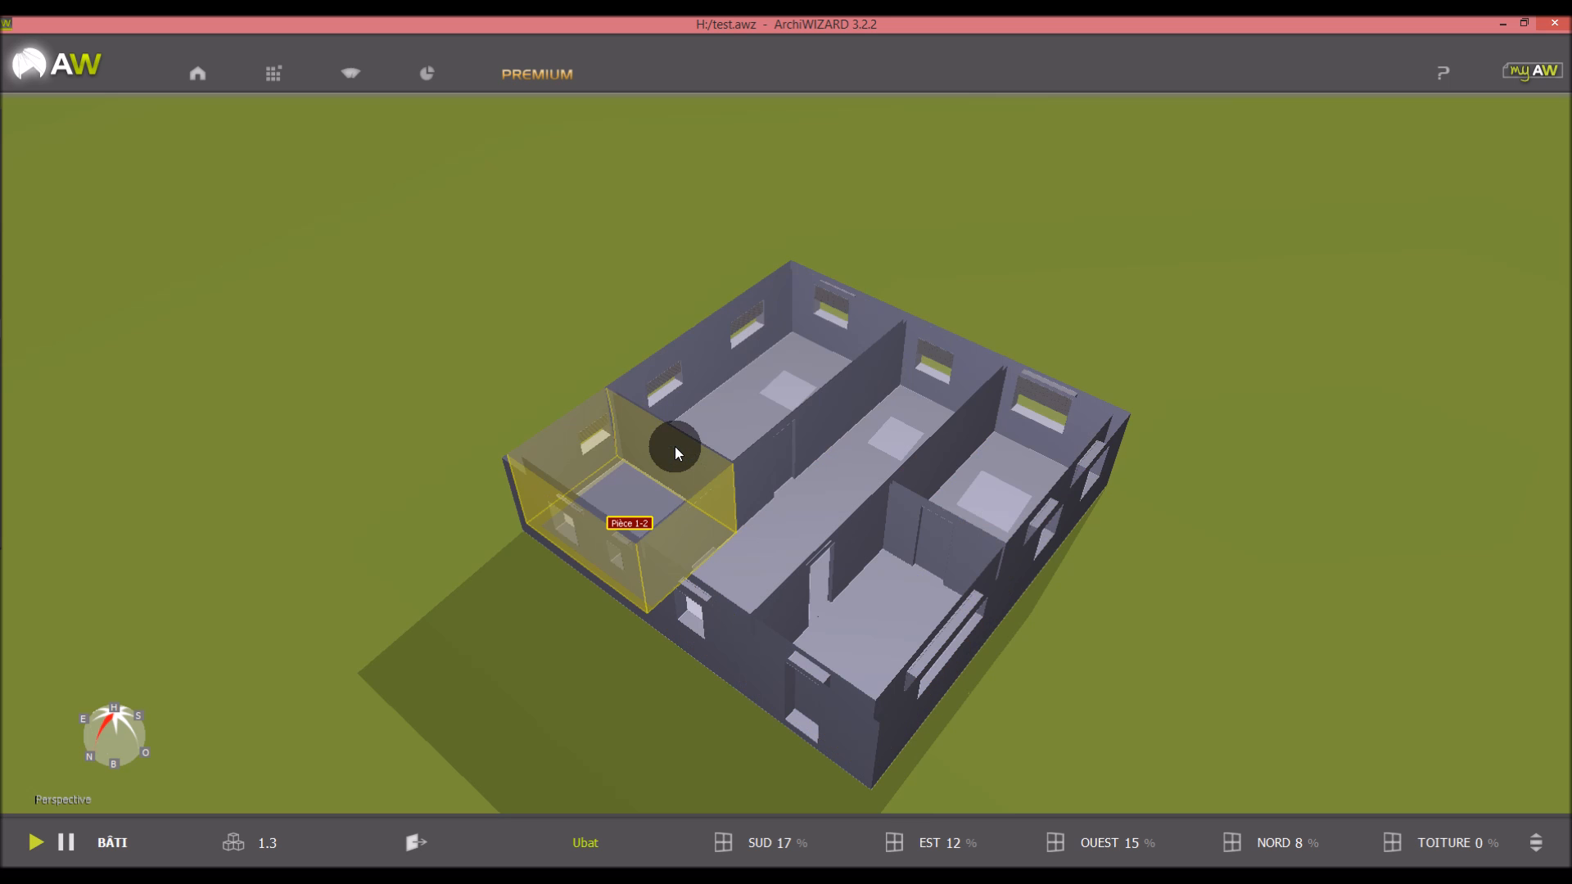
# Close the ArchiWIZARD project and the synchronised SketchUp model without saving the changes
pyautogui.click(1555, 23)
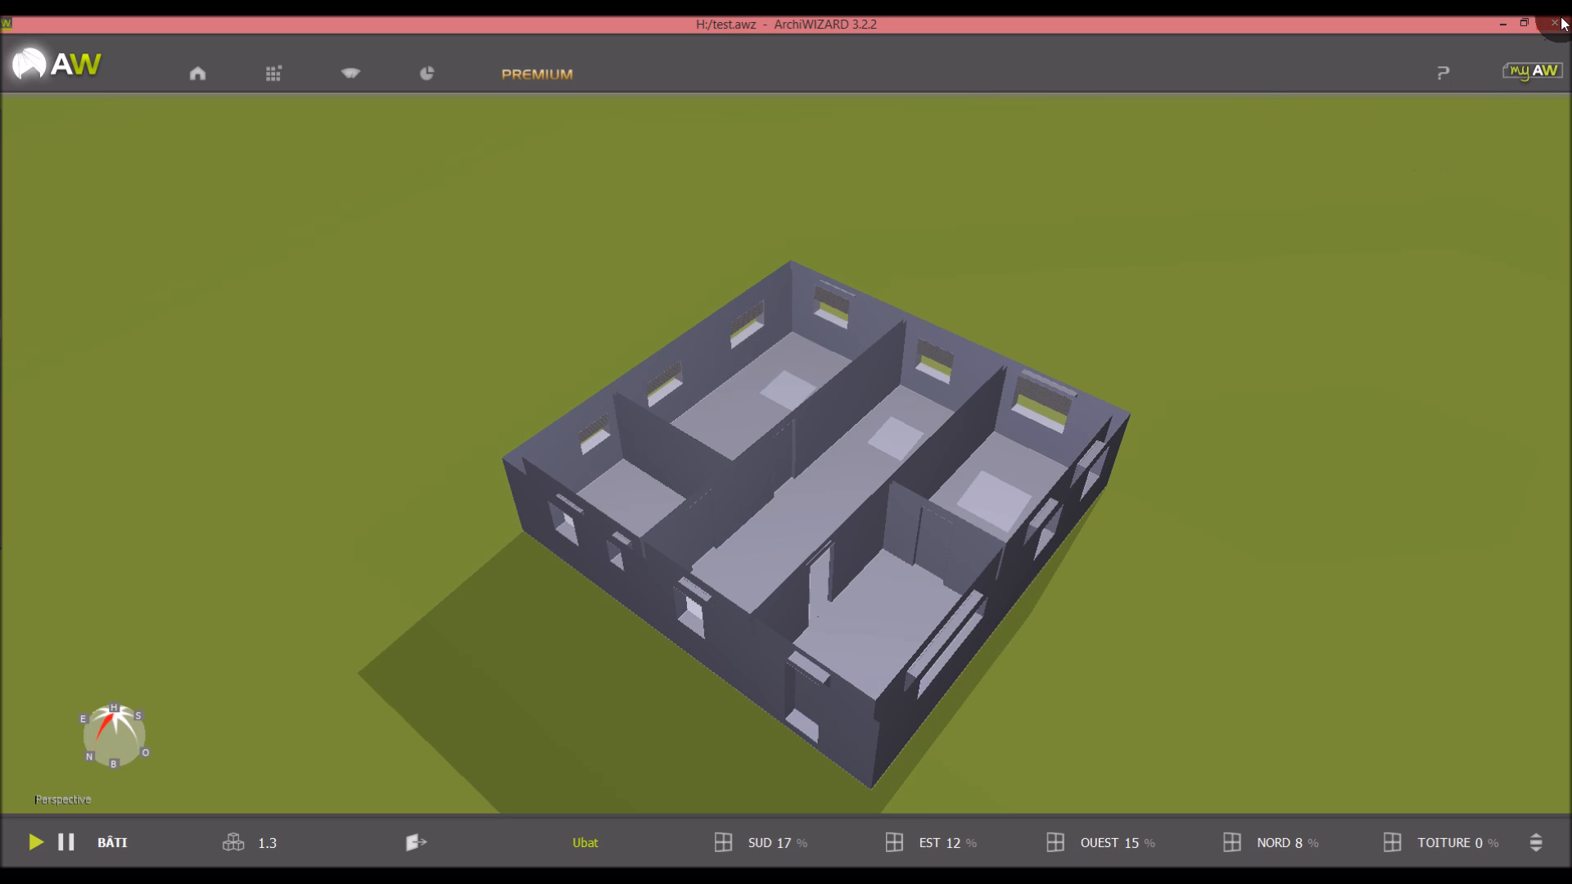
pyautogui.click(835, 466)
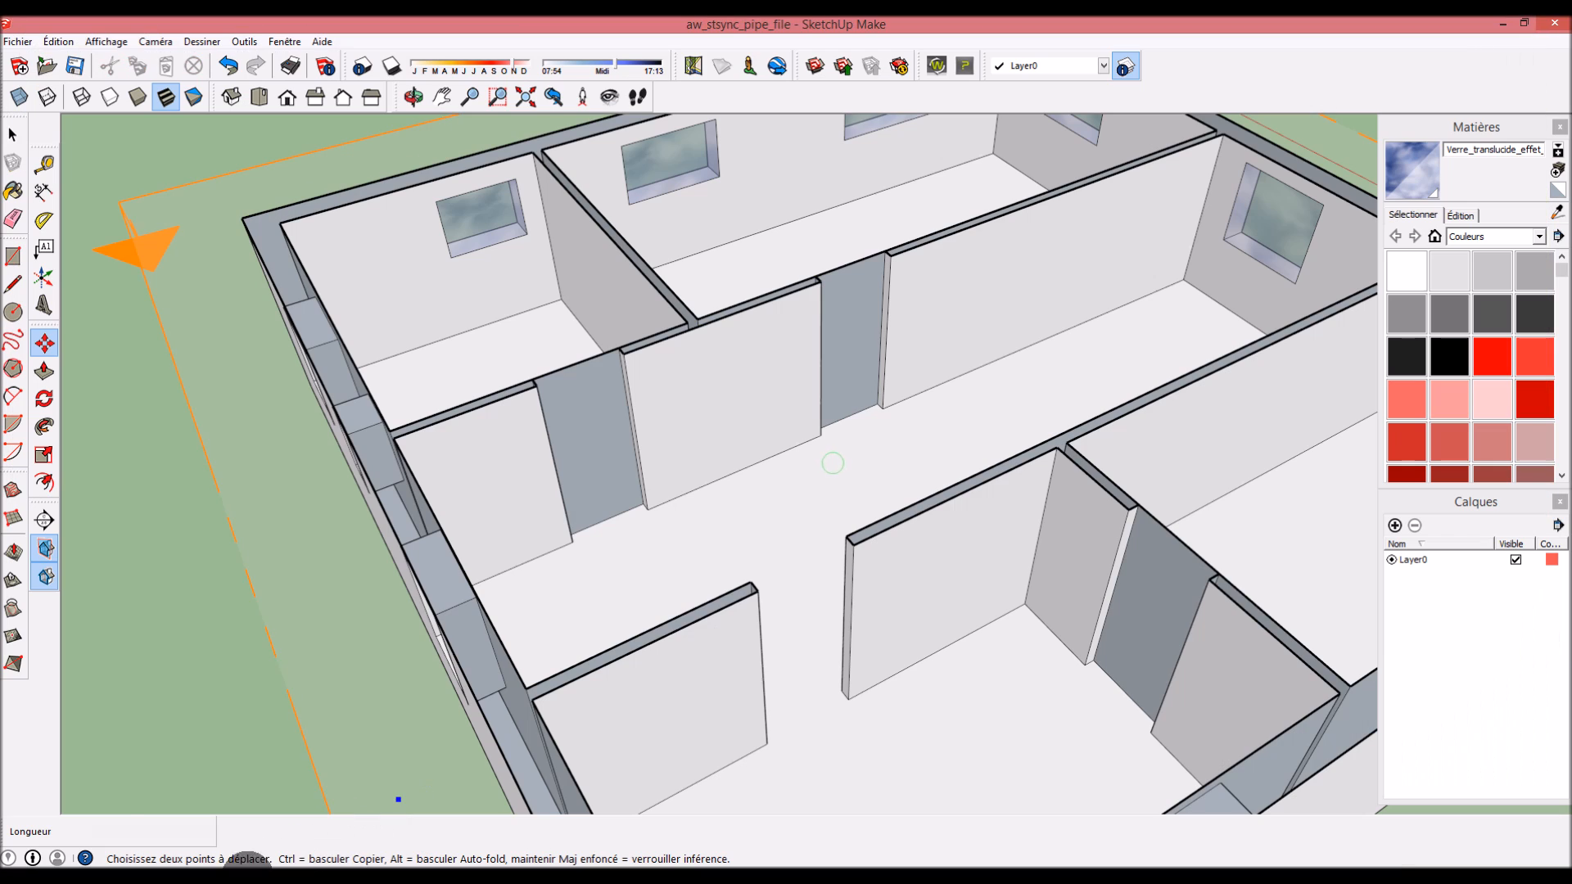
pyautogui.click(1554, 23)
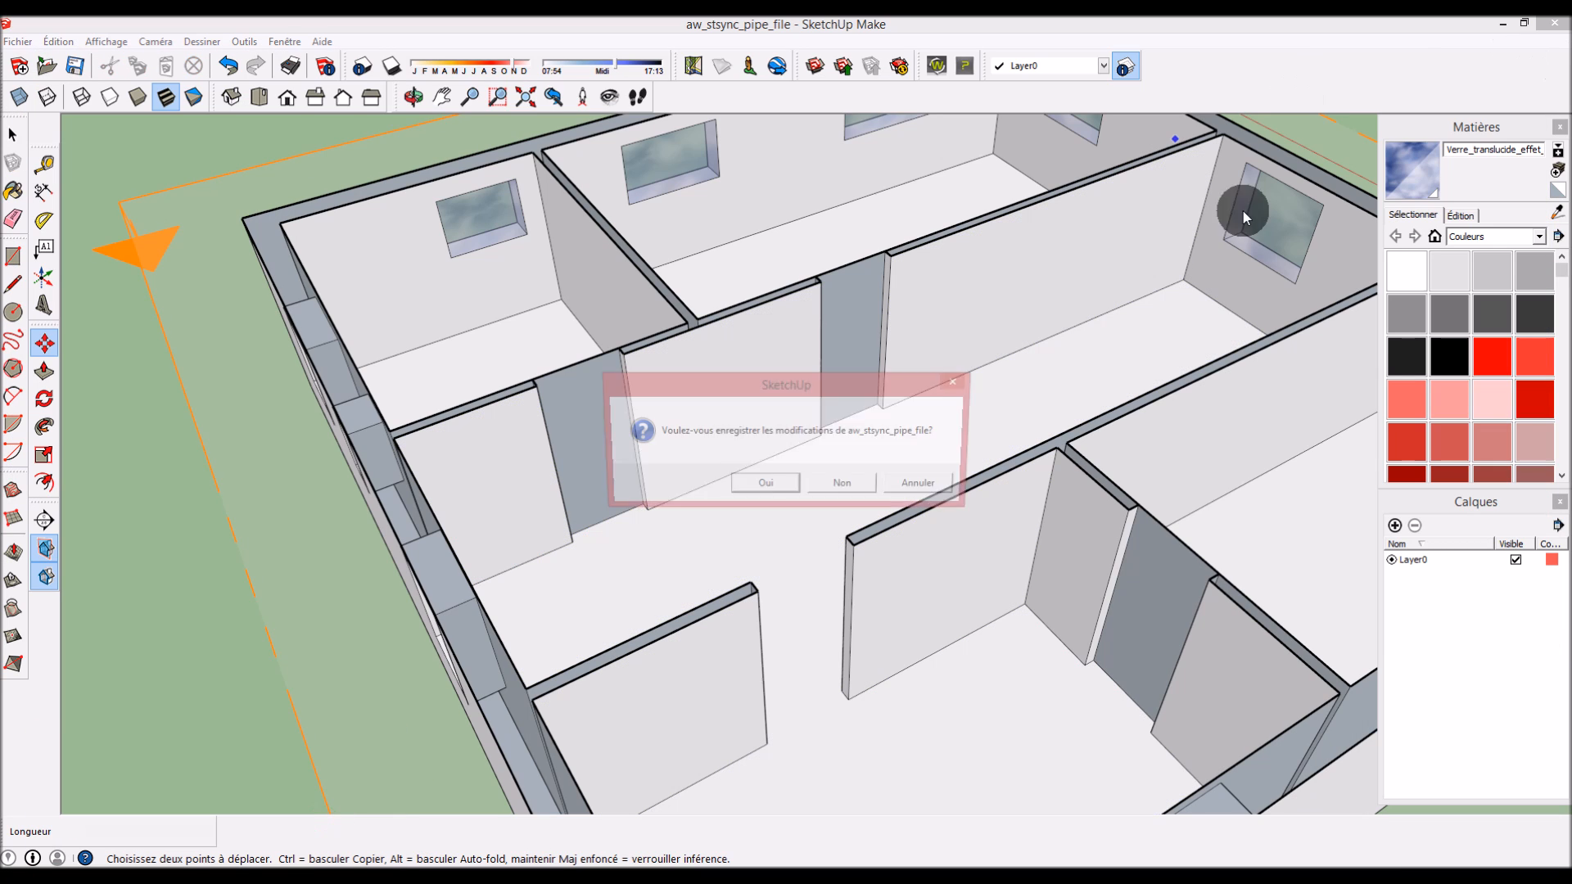
pyautogui.click(823, 484)
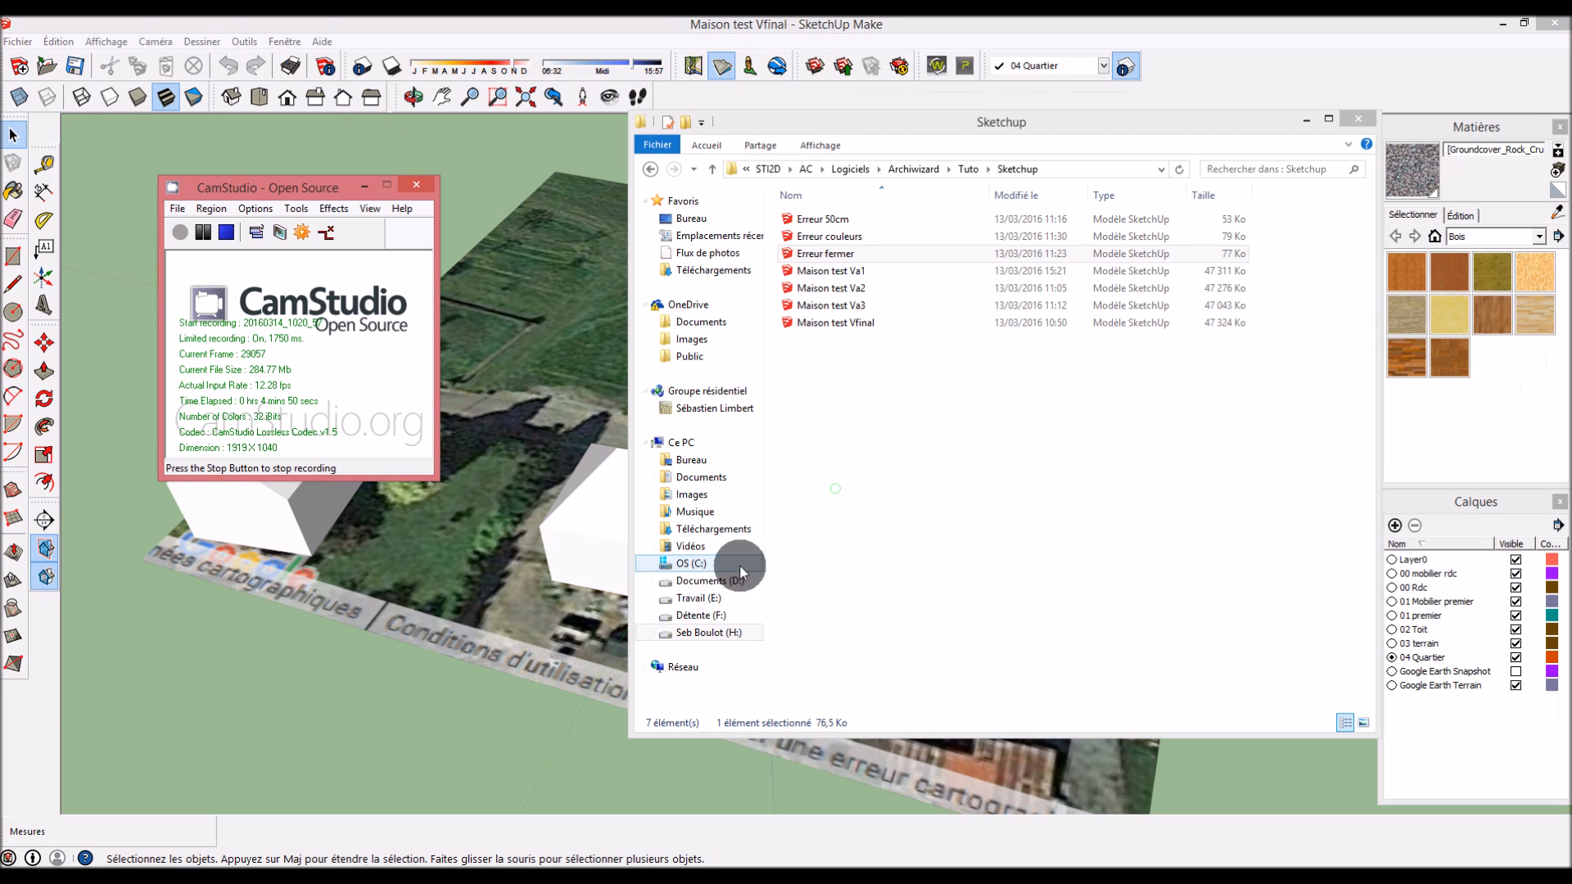
# Bring up the Maison test Vfinal model in SketchUp and examine the house within its neighbourhood
pyautogui.click(503, 246)
pyautogui.moveTo(988, 435); pyautogui.dragTo(930, 474, button='middle')
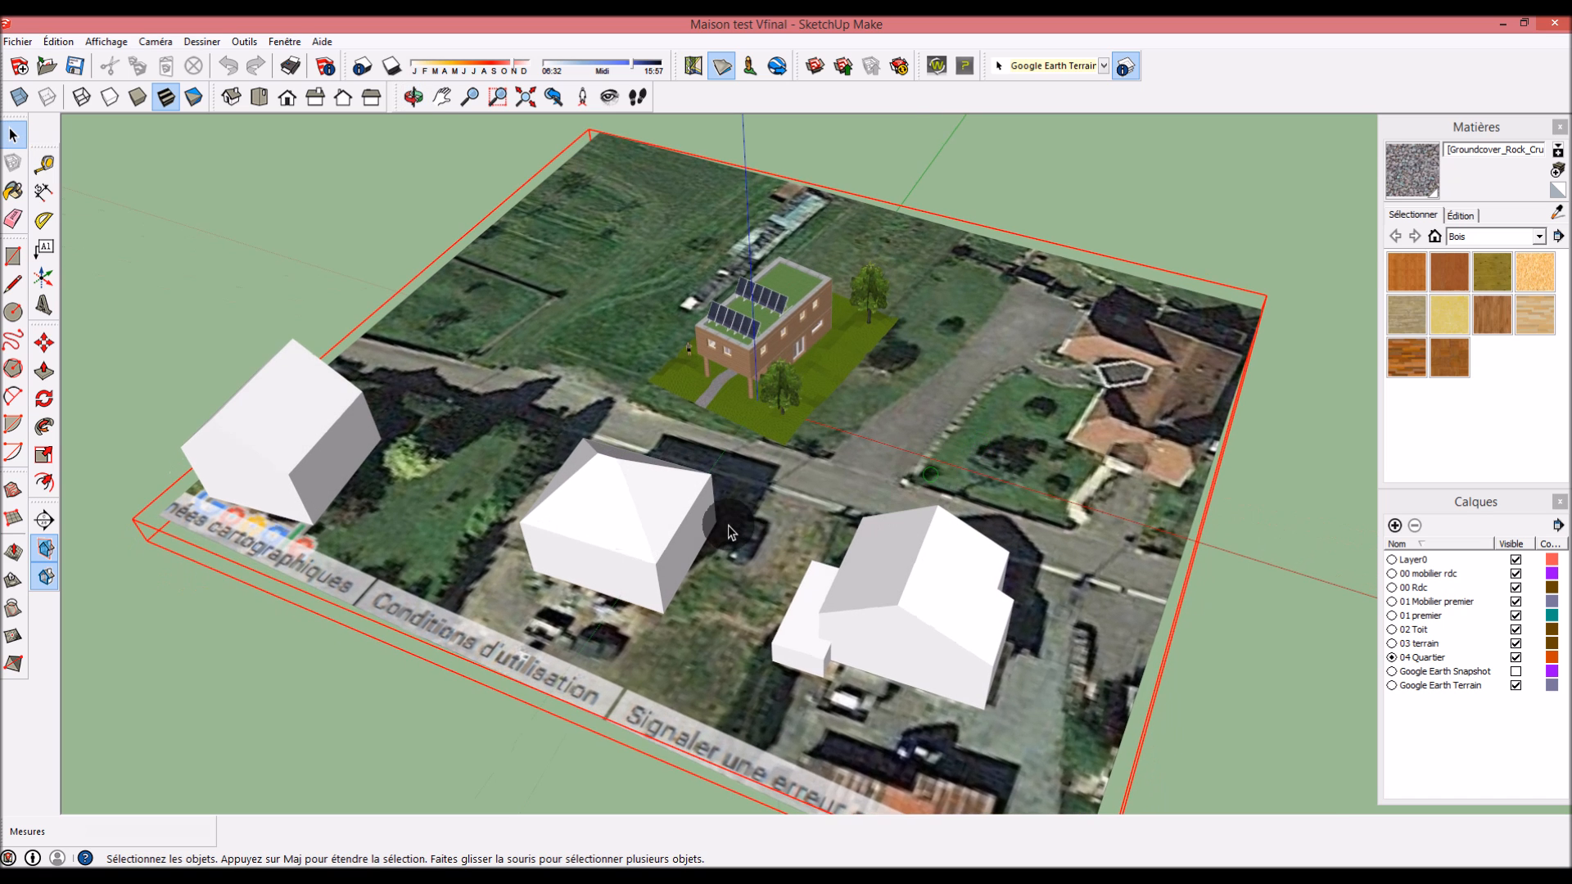
pyautogui.scroll(-3, 729, 524)
pyautogui.scroll(3, 626, 503)
pyautogui.scroll(4, 827, 368)
pyautogui.scroll(-4, 850, 401)
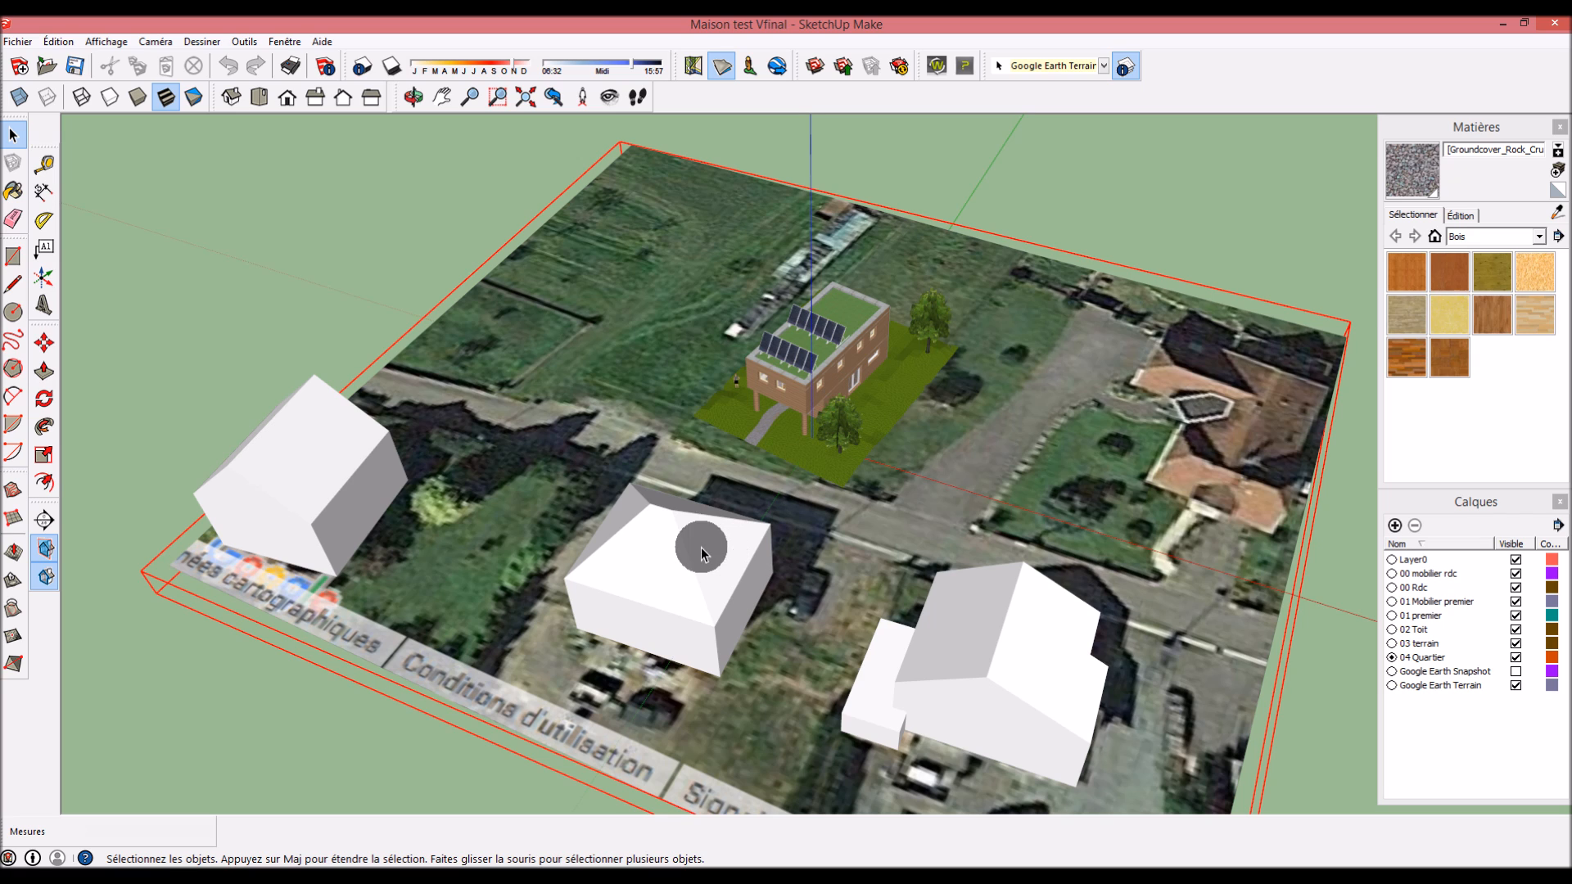
# Select the white neighbouring building volumes one by one to review the objects on the 04 Quartier layer
pyautogui.click(966, 194)
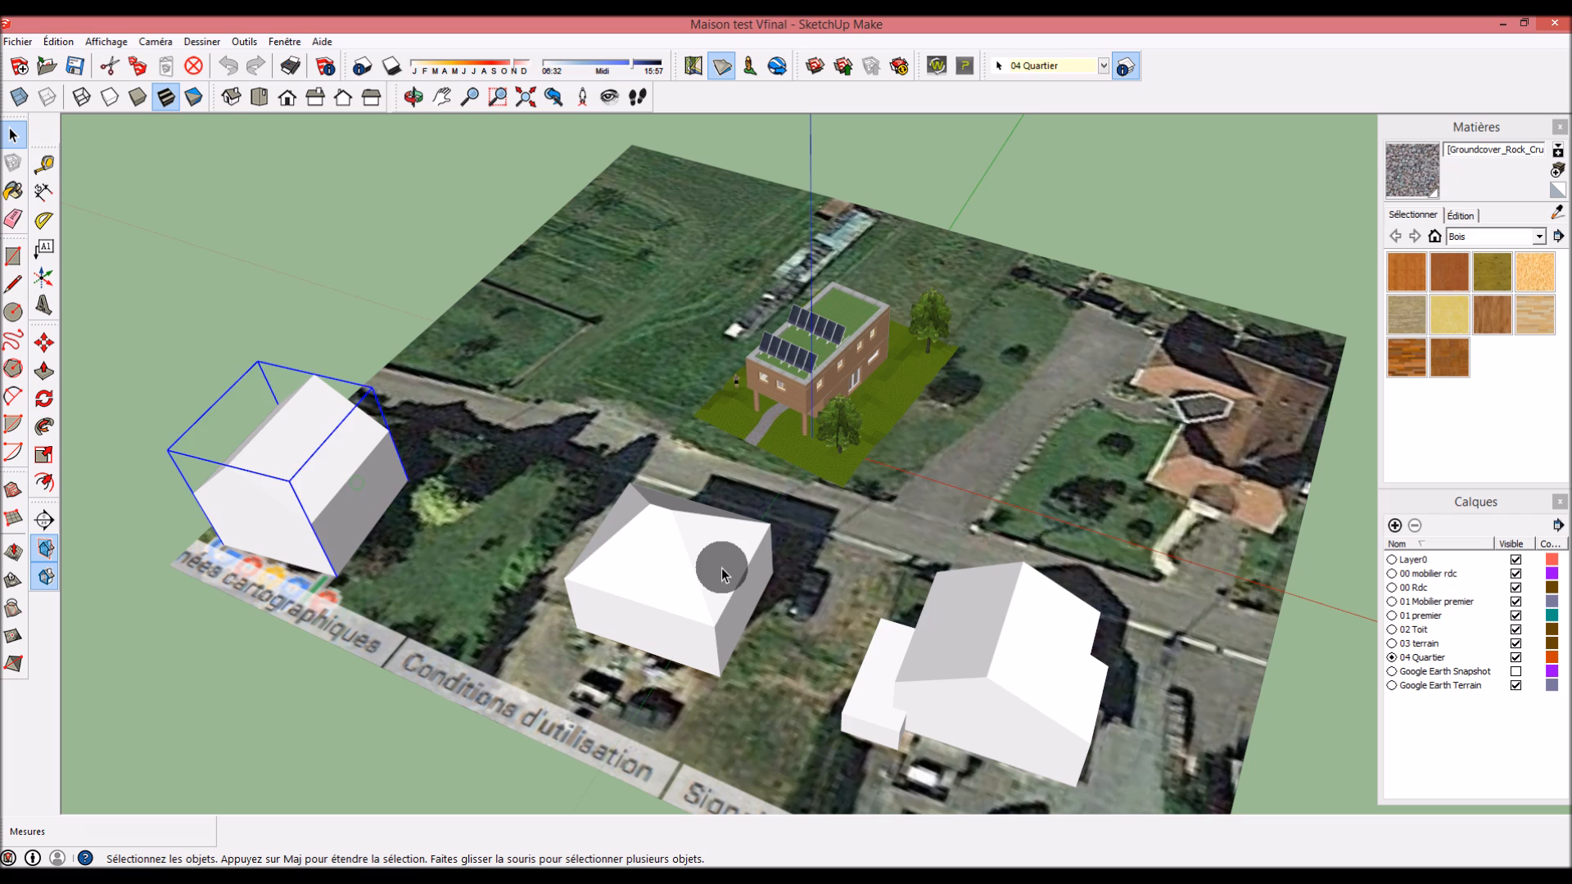
pyautogui.click(985, 644)
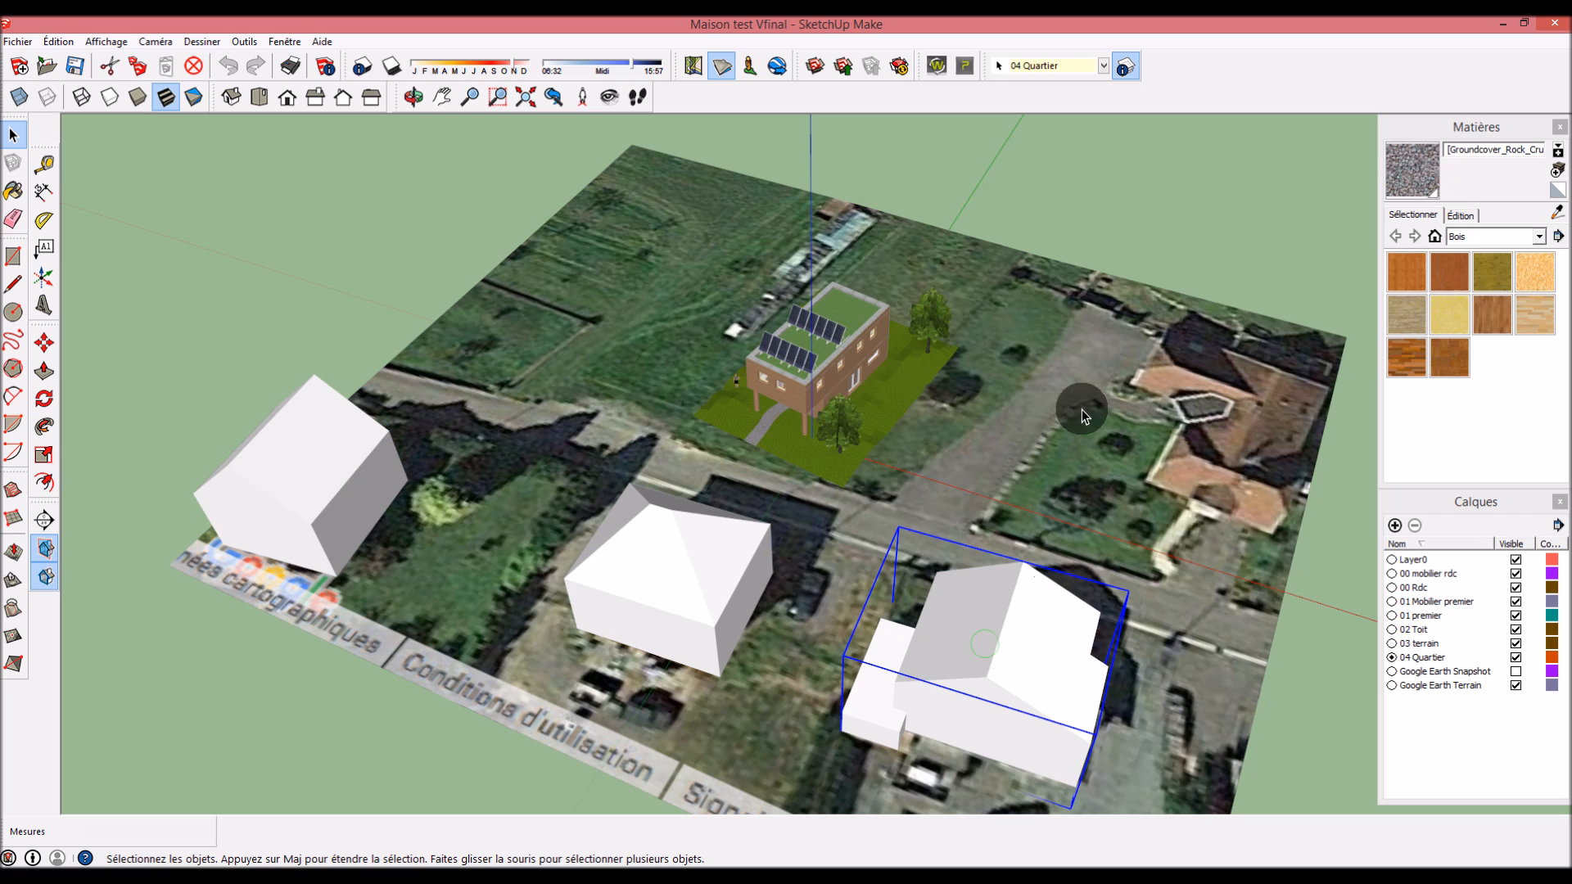
pyautogui.click(1137, 271)
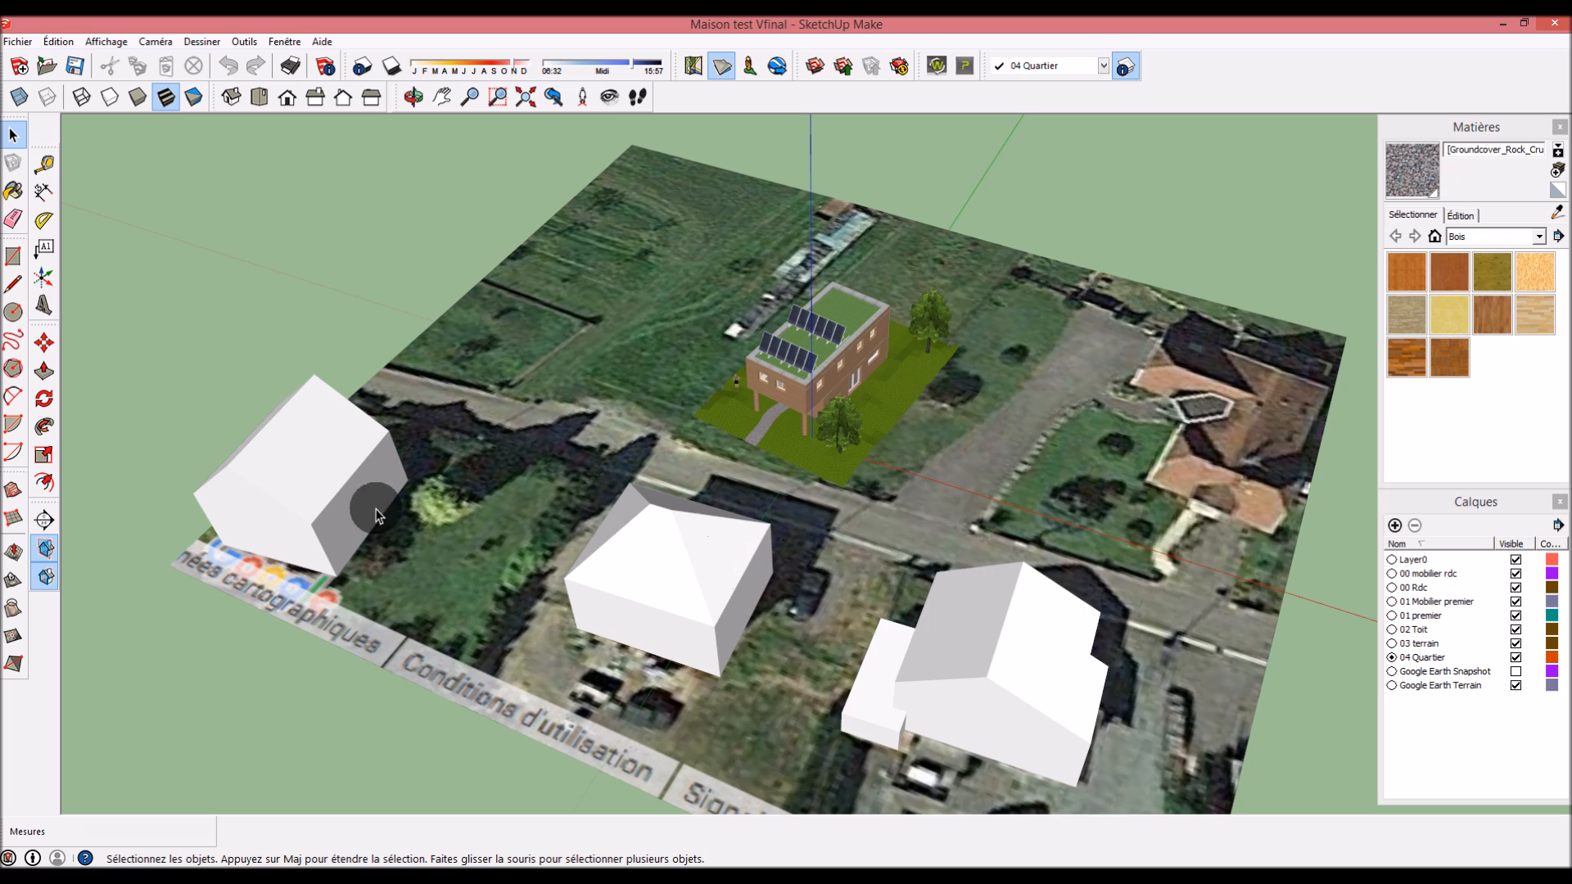
pyautogui.click(327, 488)
pyautogui.click(621, 556)
pyautogui.click(942, 632)
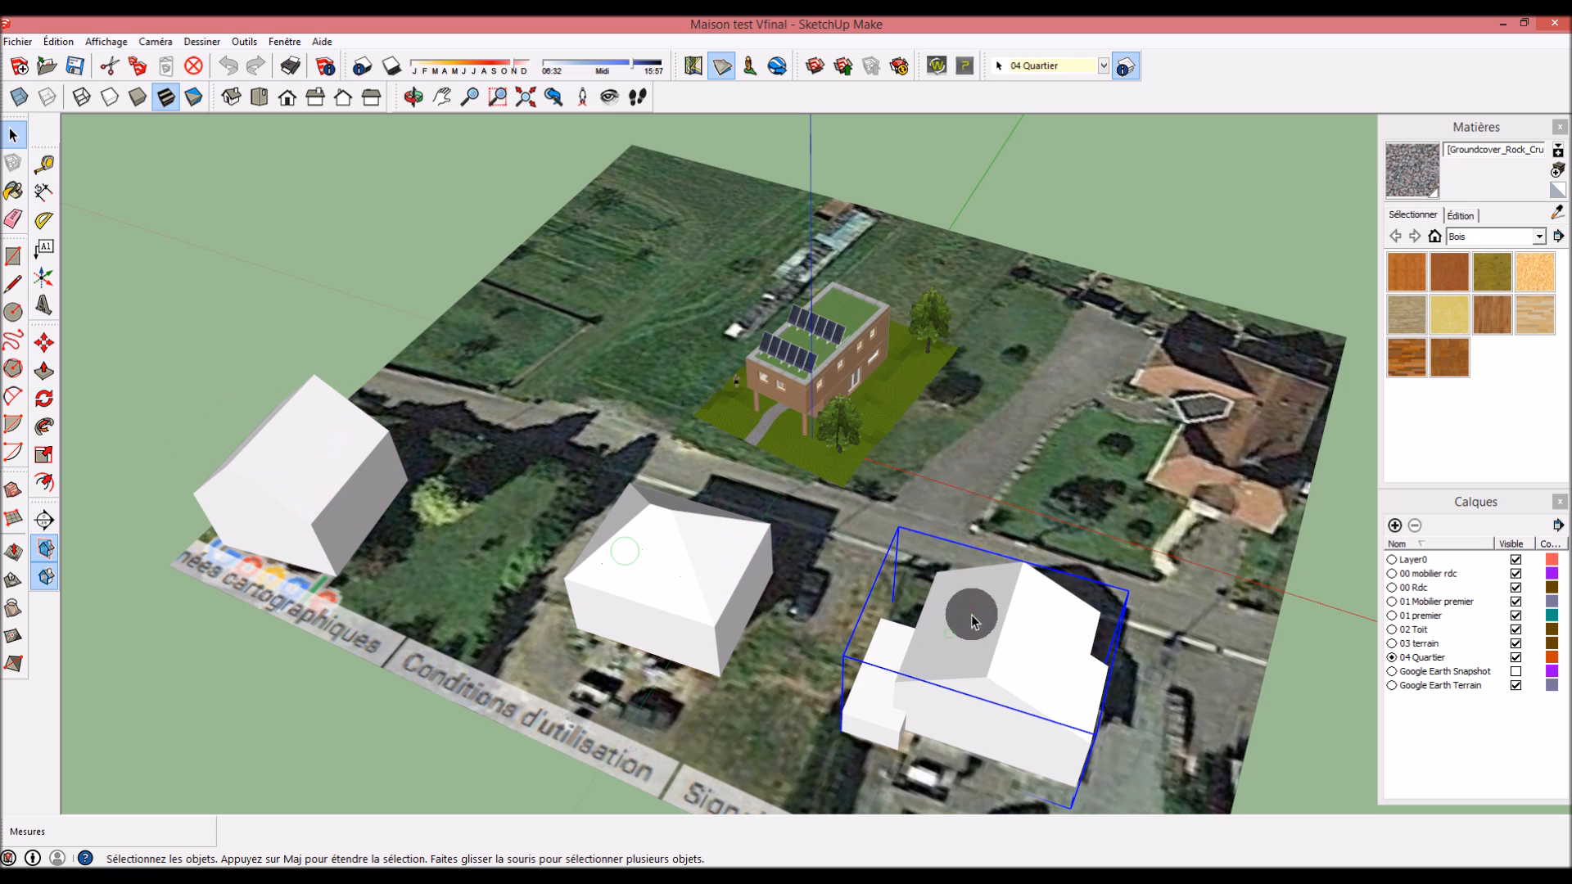
pyautogui.click(1176, 243)
pyautogui.click(1200, 339)
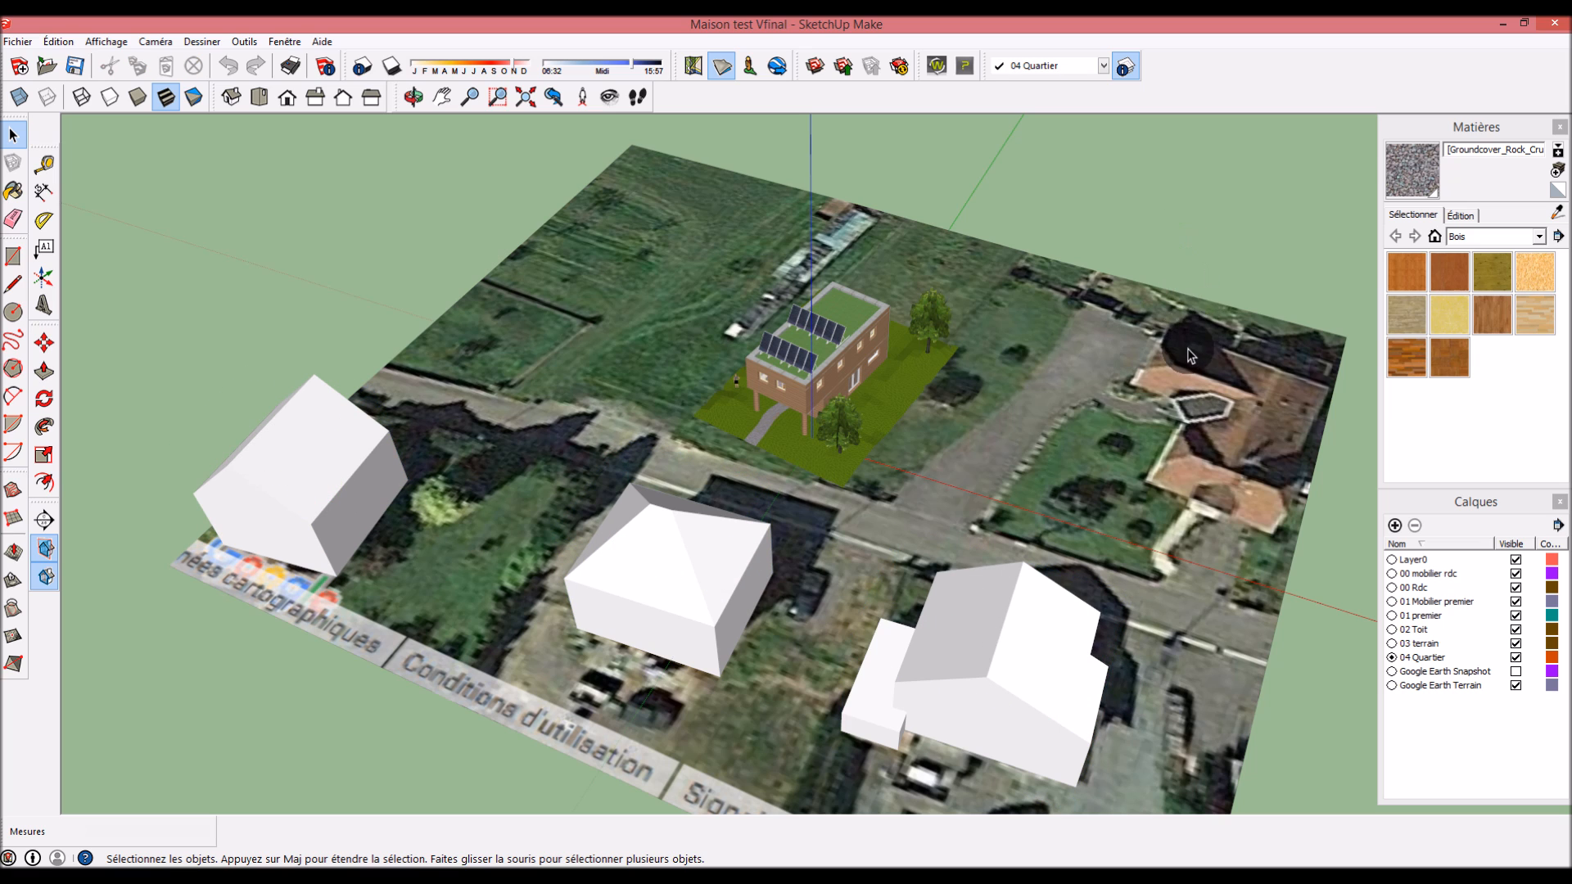
# Hide the Google Earth Terrain layer to inspect the buildings without the aerial ground, and show it again
pyautogui.click(1515, 686)
pyautogui.moveTo(1074, 480)
pyautogui.mouseDown(button='middle')
pyautogui.moveTo(1115, 365)
pyautogui.moveTo(1079, 464)
pyautogui.mouseUp(button='middle')
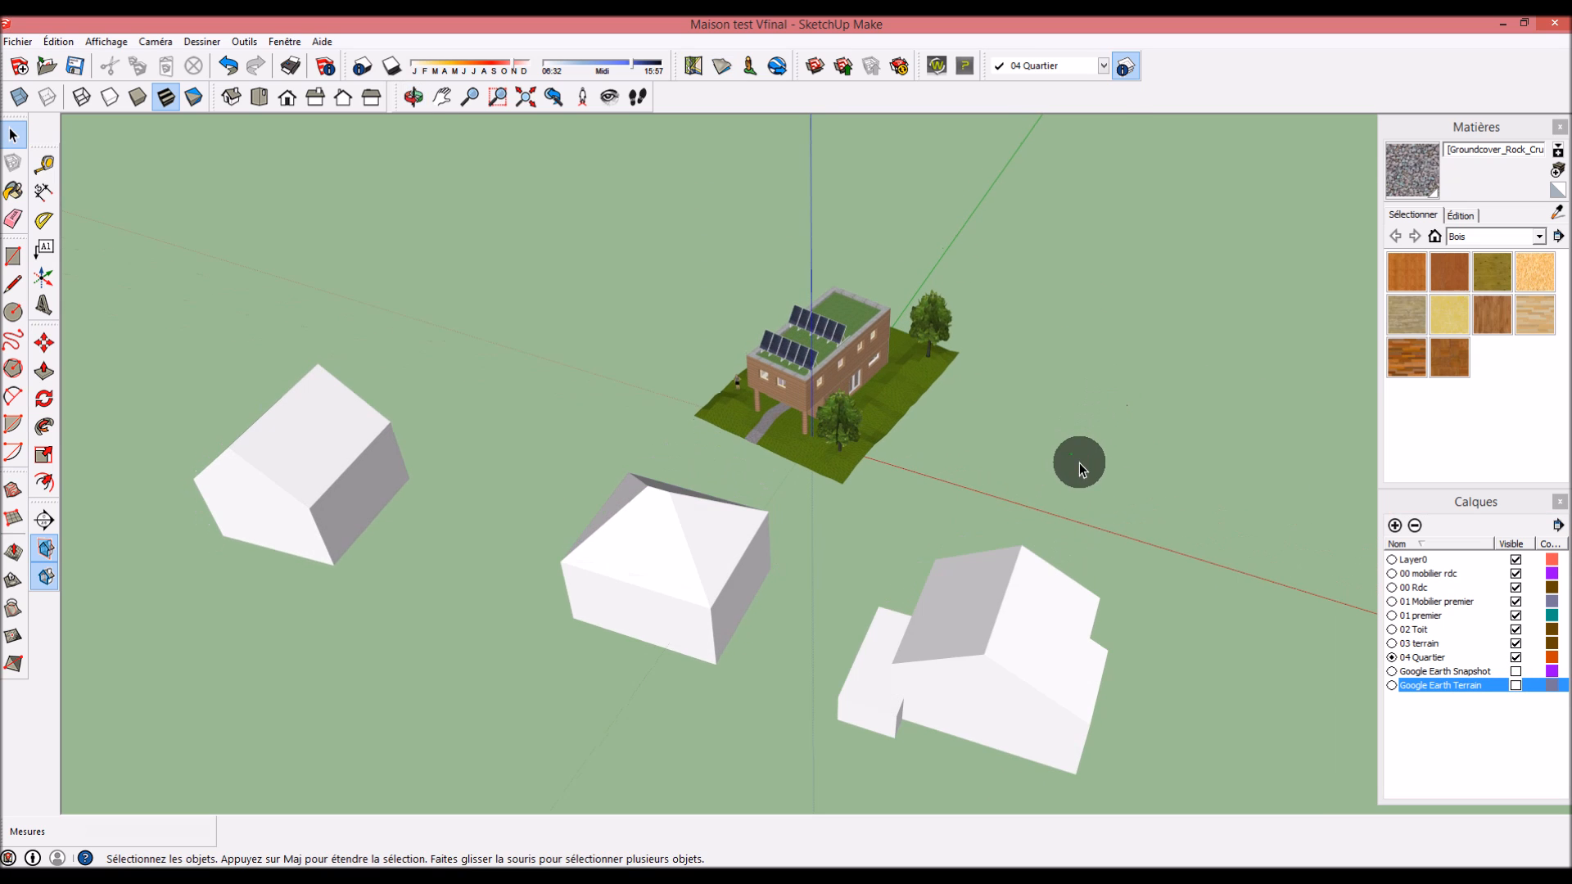
pyautogui.click(1515, 686)
pyautogui.moveTo(1078, 516); pyautogui.dragTo(1059, 471, button='middle')
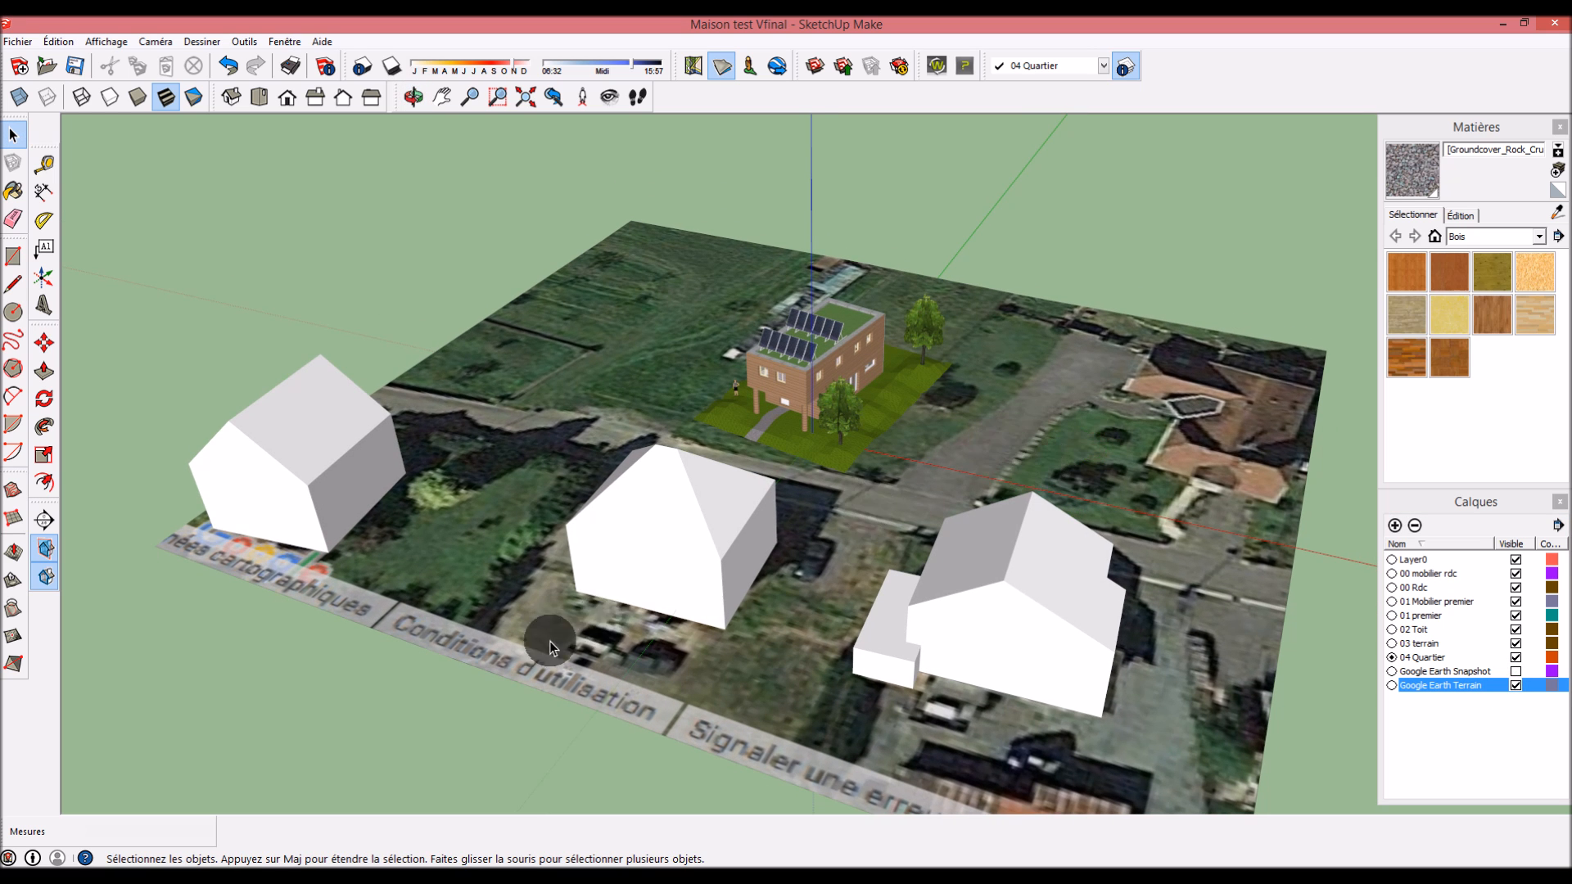
# Open the Maison test Va3 model from the Sketchup tutorial folder and dismiss the SketchUp welcome window
pyautogui.click(171, 827)
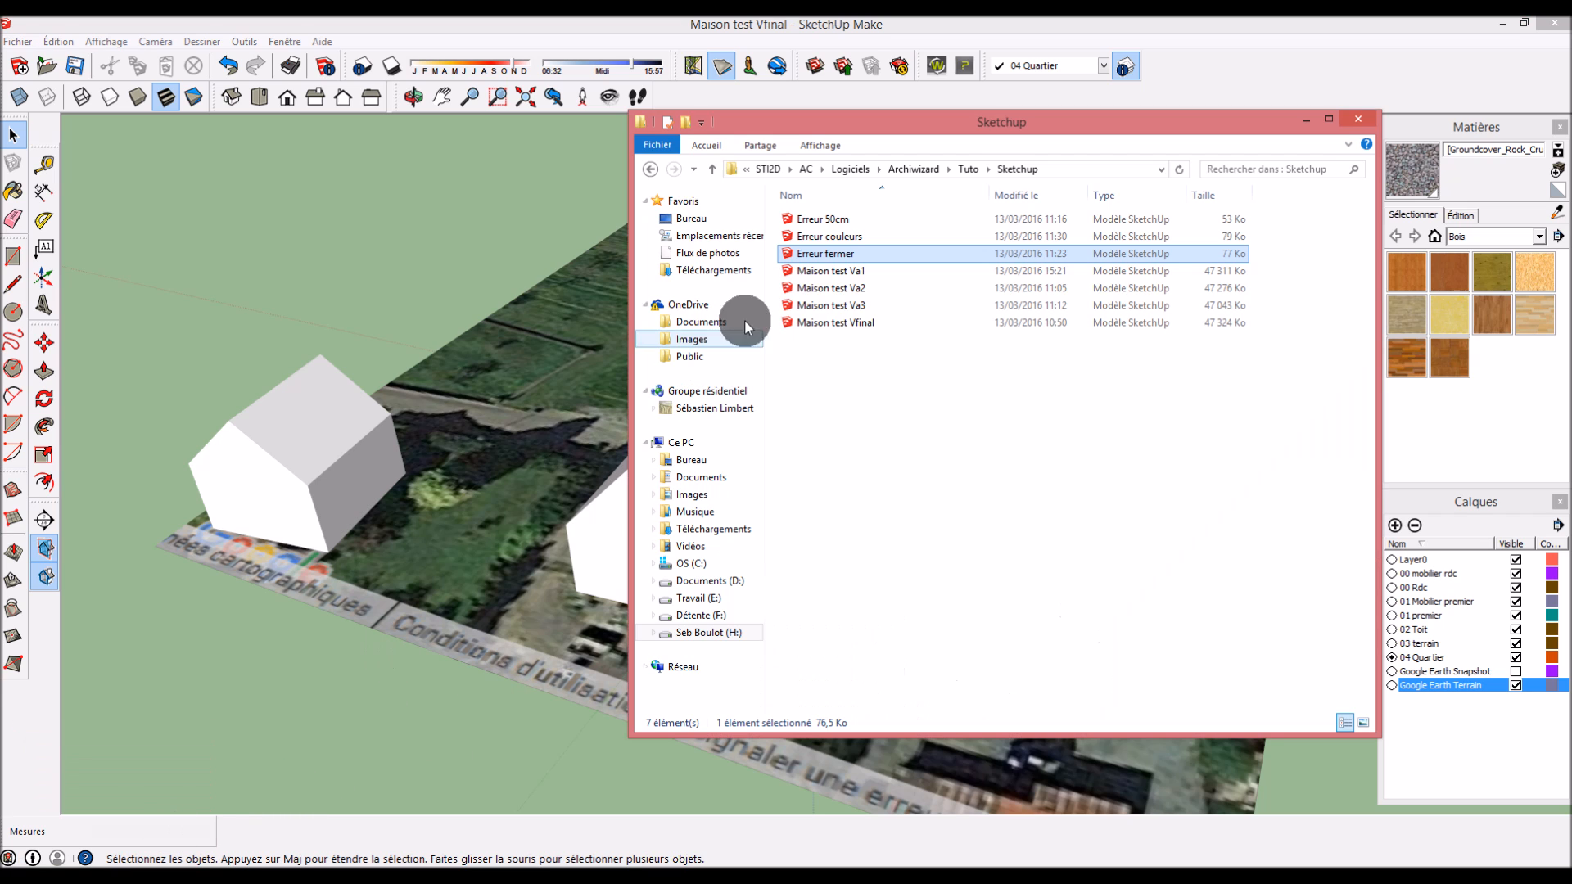
pyautogui.click(847, 308)
pyautogui.doubleClick(849, 312)
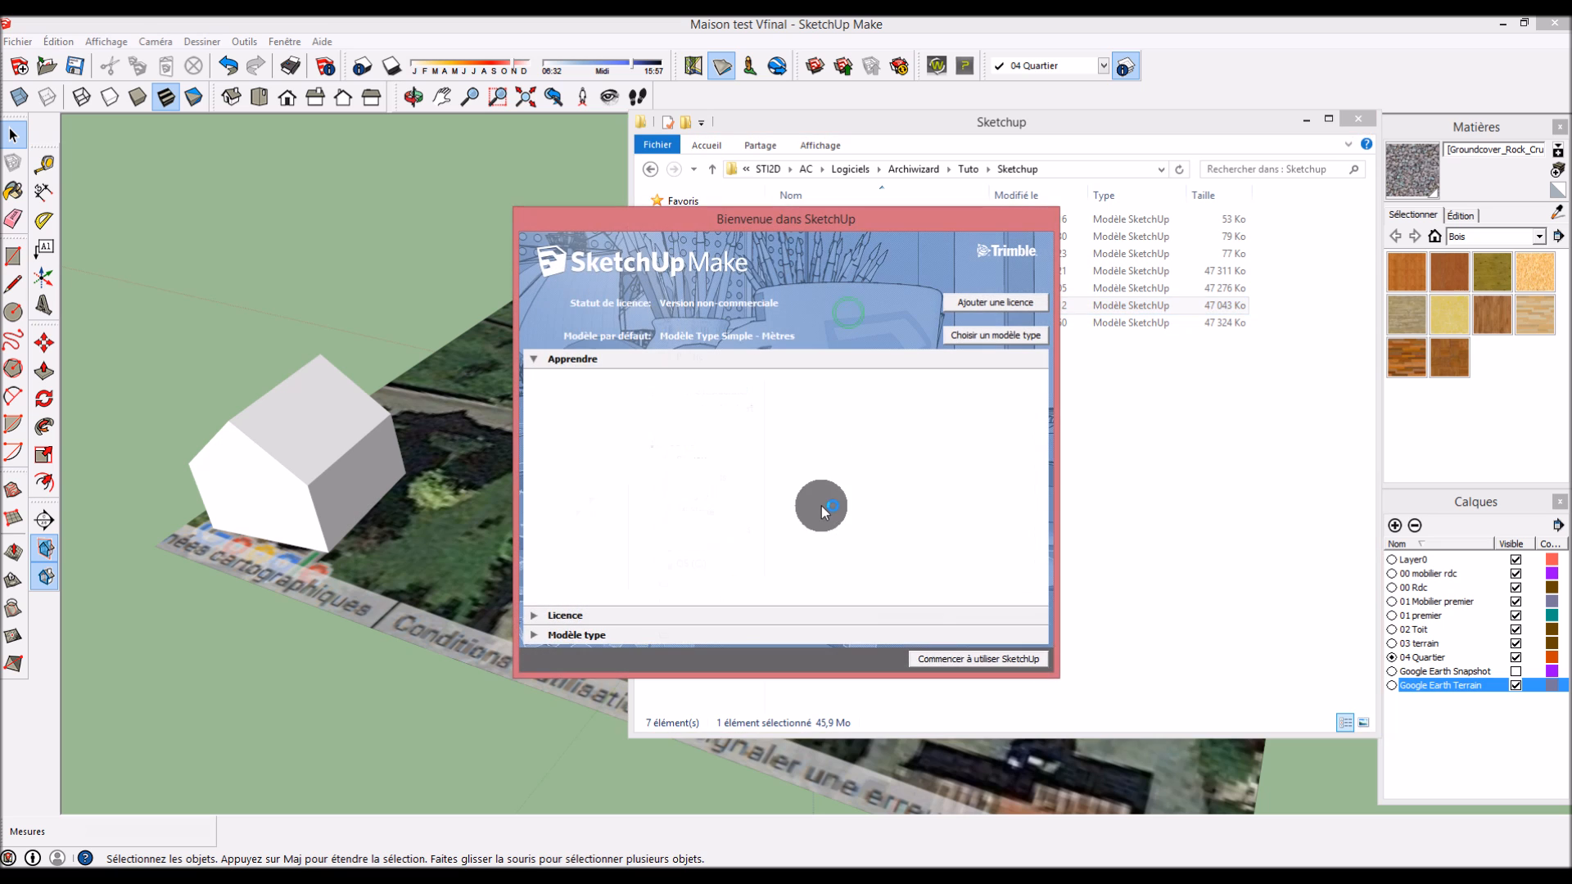
pyautogui.click(946, 660)
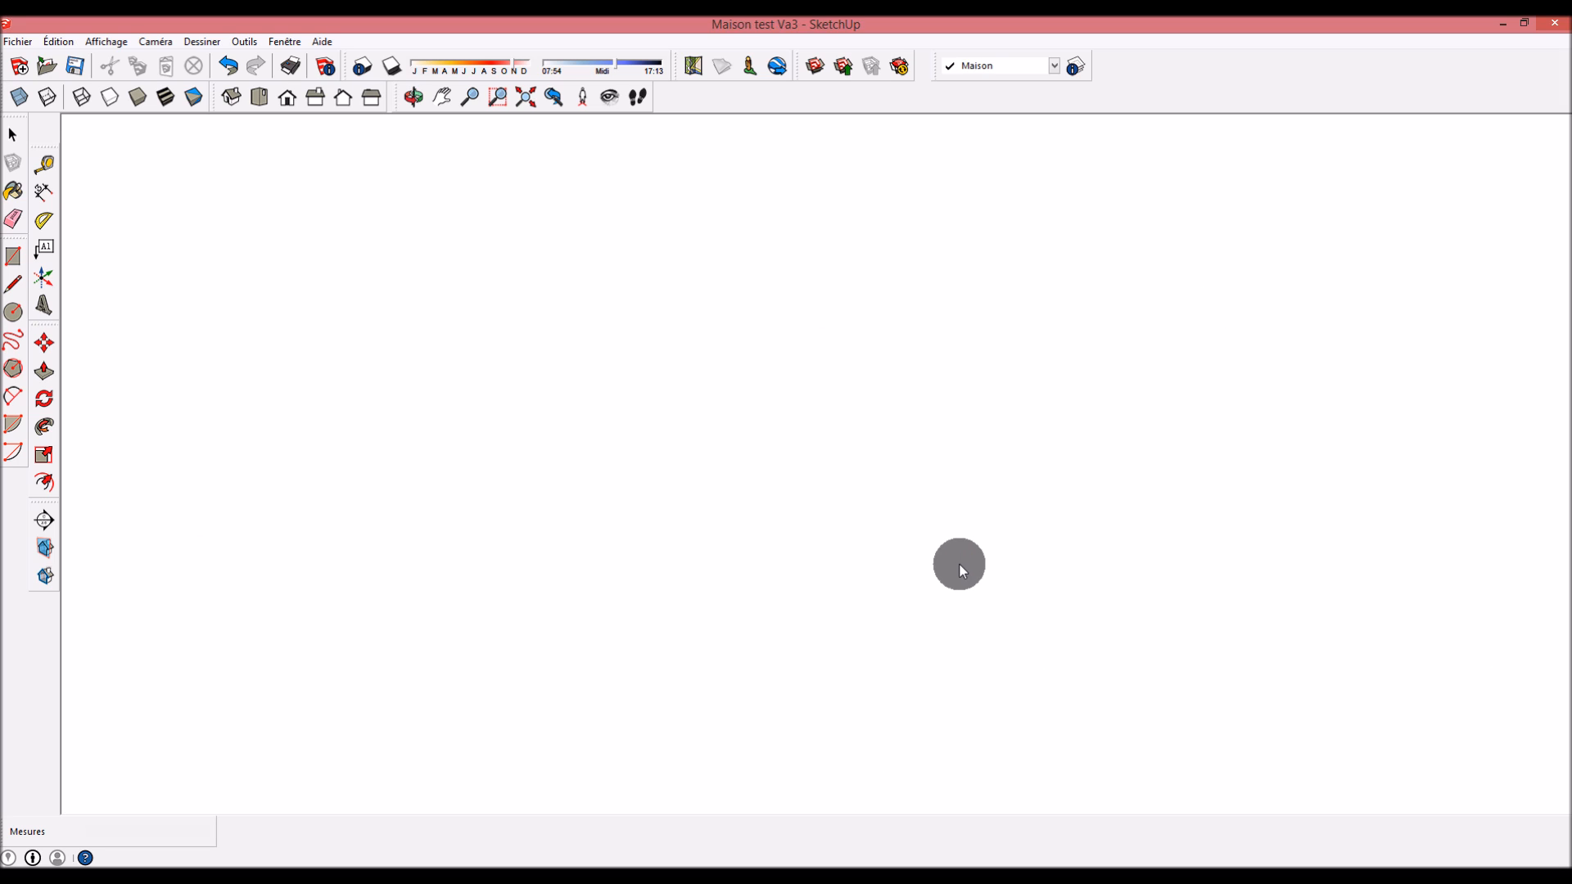
# Cut the house volume with a section plane on its long side wall, inspect the interior and delete the plane
pyautogui.scroll(2, 990, 678)
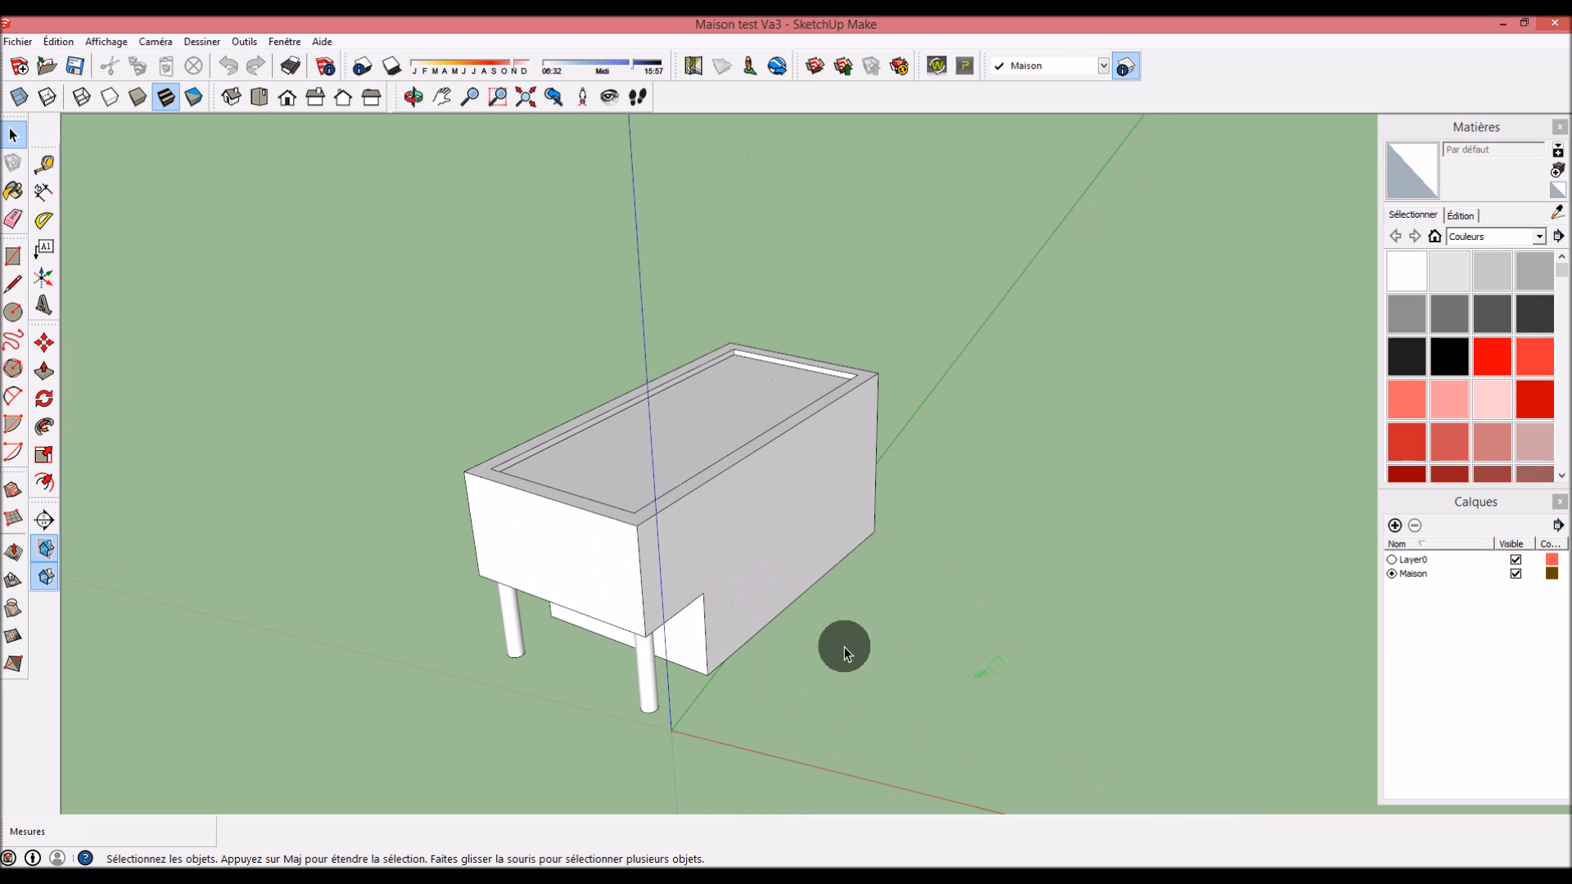
pyautogui.click(45, 520)
pyautogui.click(738, 555)
pyautogui.moveTo(966, 614); pyautogui.dragTo(906, 571, button='middle')
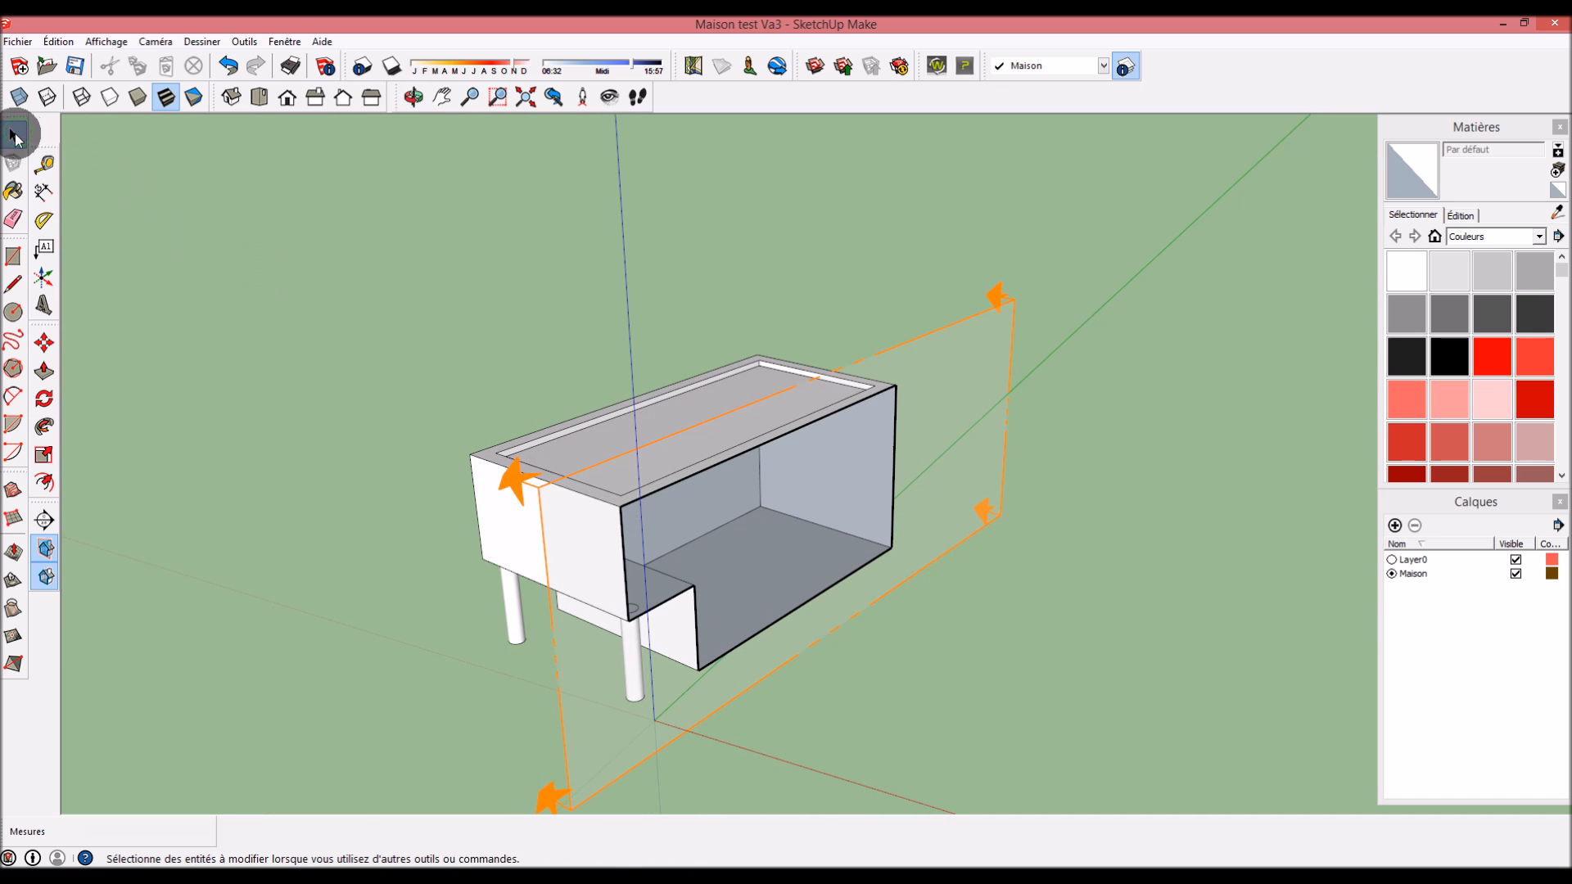
pyautogui.click(986, 344)
pyautogui.press('Delete')
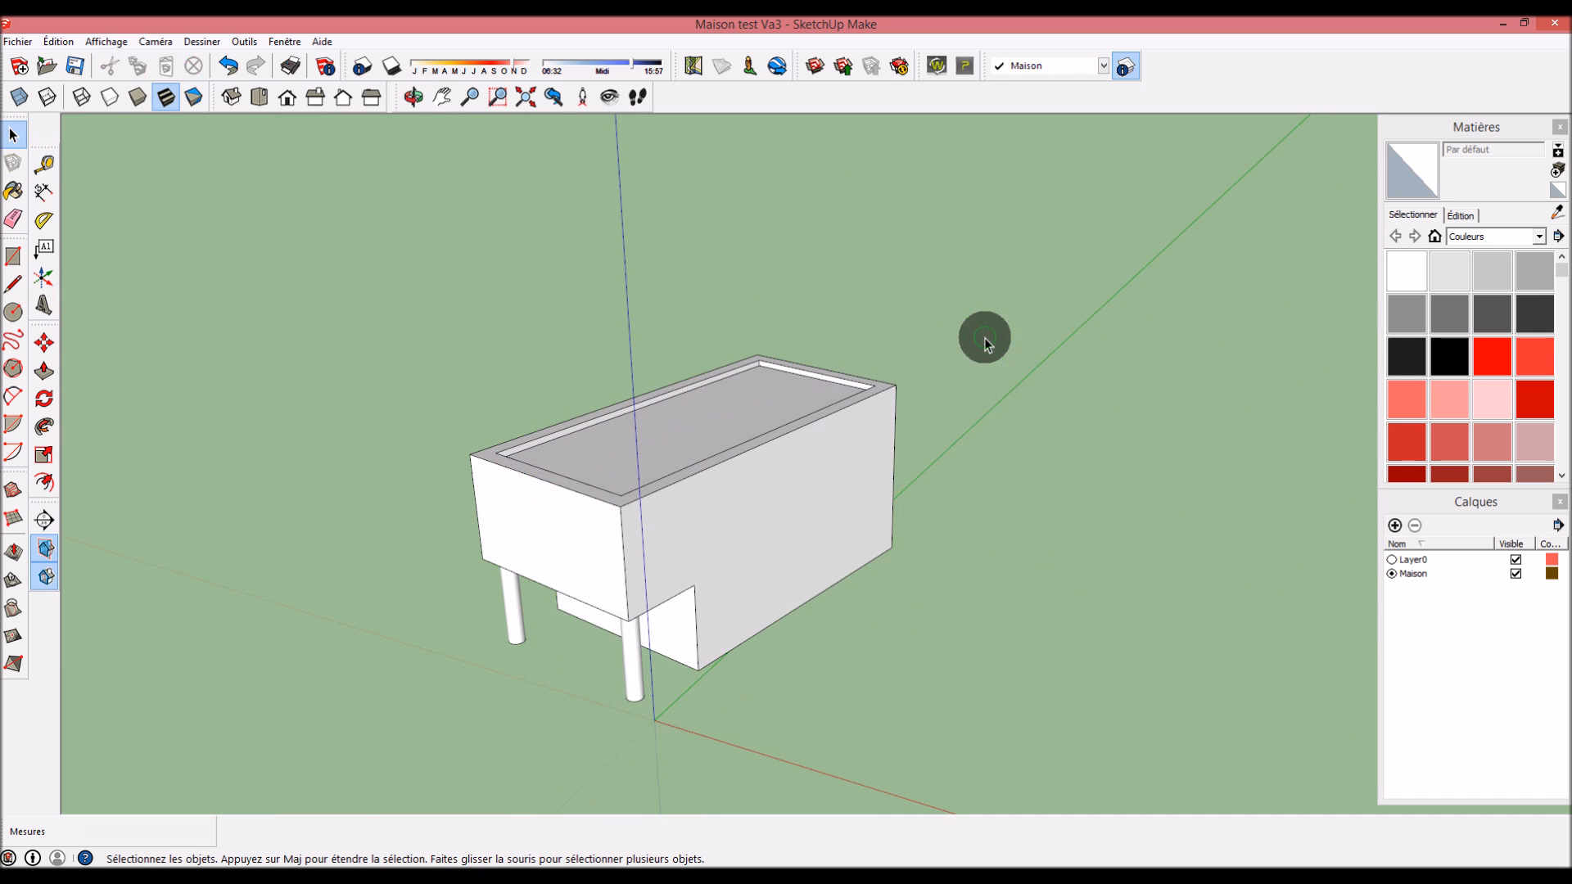
# Synchronise the Maison test Va3 model with ArchiWIZARD, overwriting test.awz on the H: drive
pyautogui.moveTo(1039, 636); pyautogui.dragTo(1053, 537, button='middle')
pyautogui.click(937, 66)
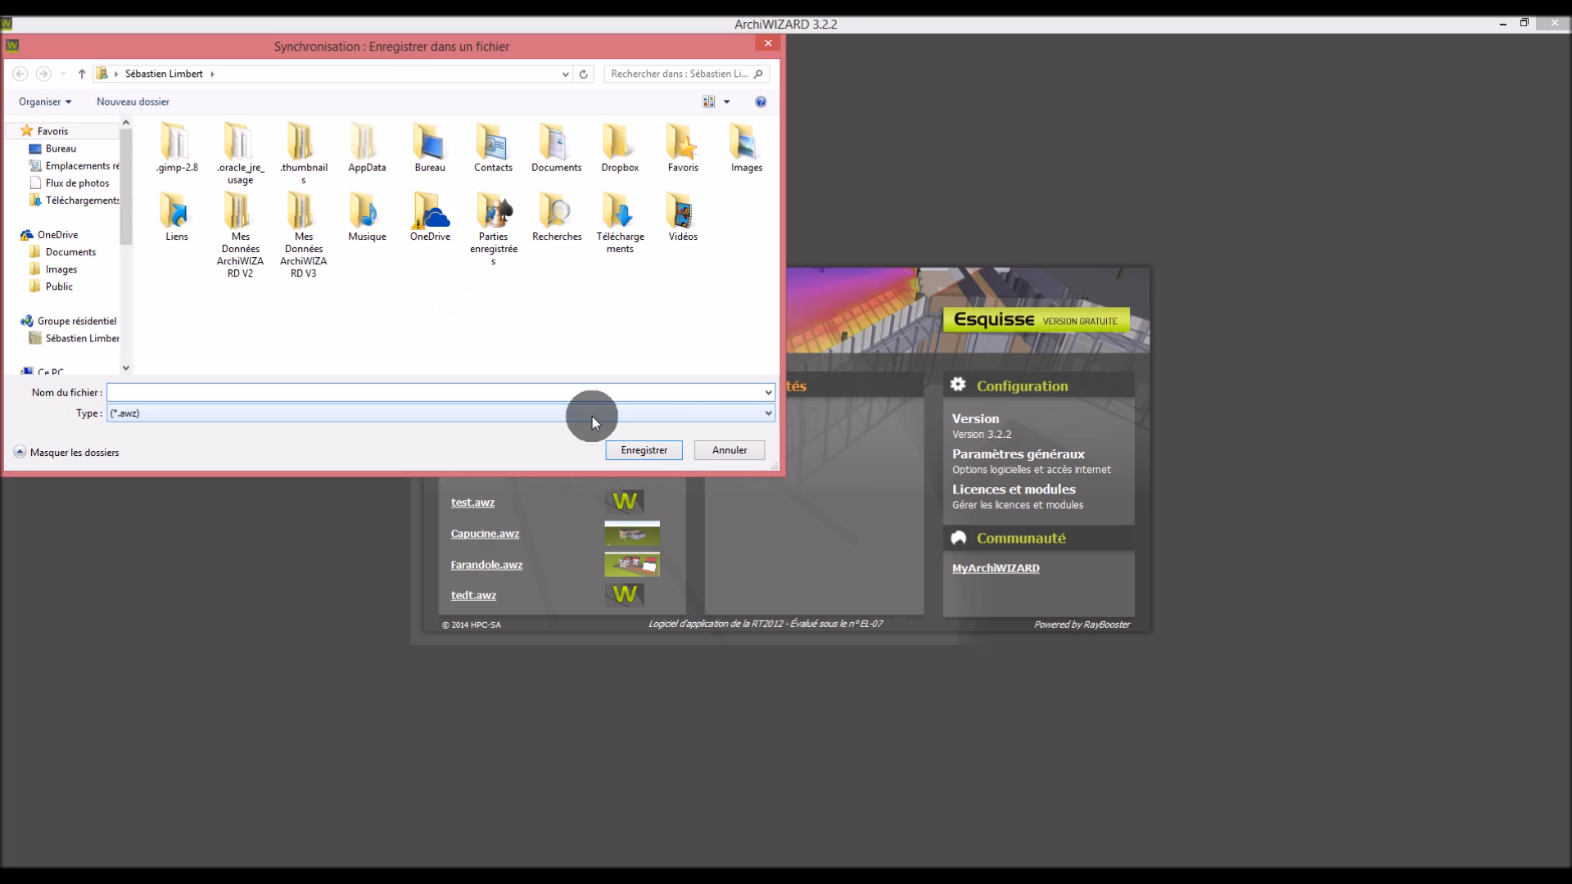
pyautogui.moveTo(123, 223); pyautogui.dragTo(151, 340)
pyautogui.click(107, 330)
pyautogui.doubleClick(168, 321)
pyautogui.click(835, 451)
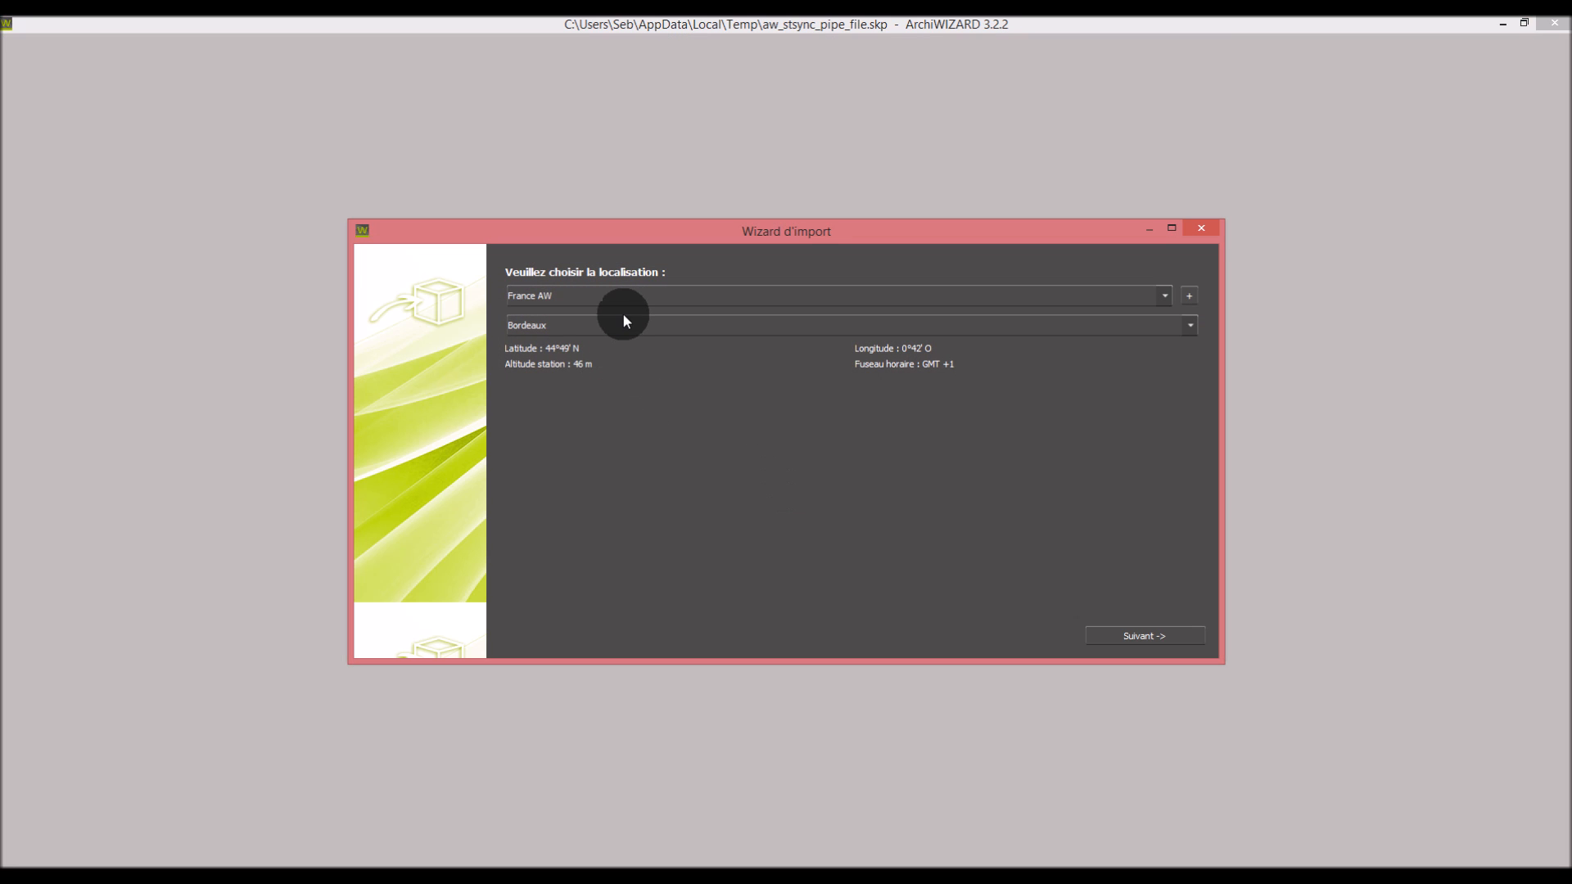
# Choose the project city, accept the Neuf 2012 Maison individuelle configuration, check the Default element's category and complete the import
pyautogui.click(622, 321)
pyautogui.click(625, 424)
pyautogui.click(1163, 636)
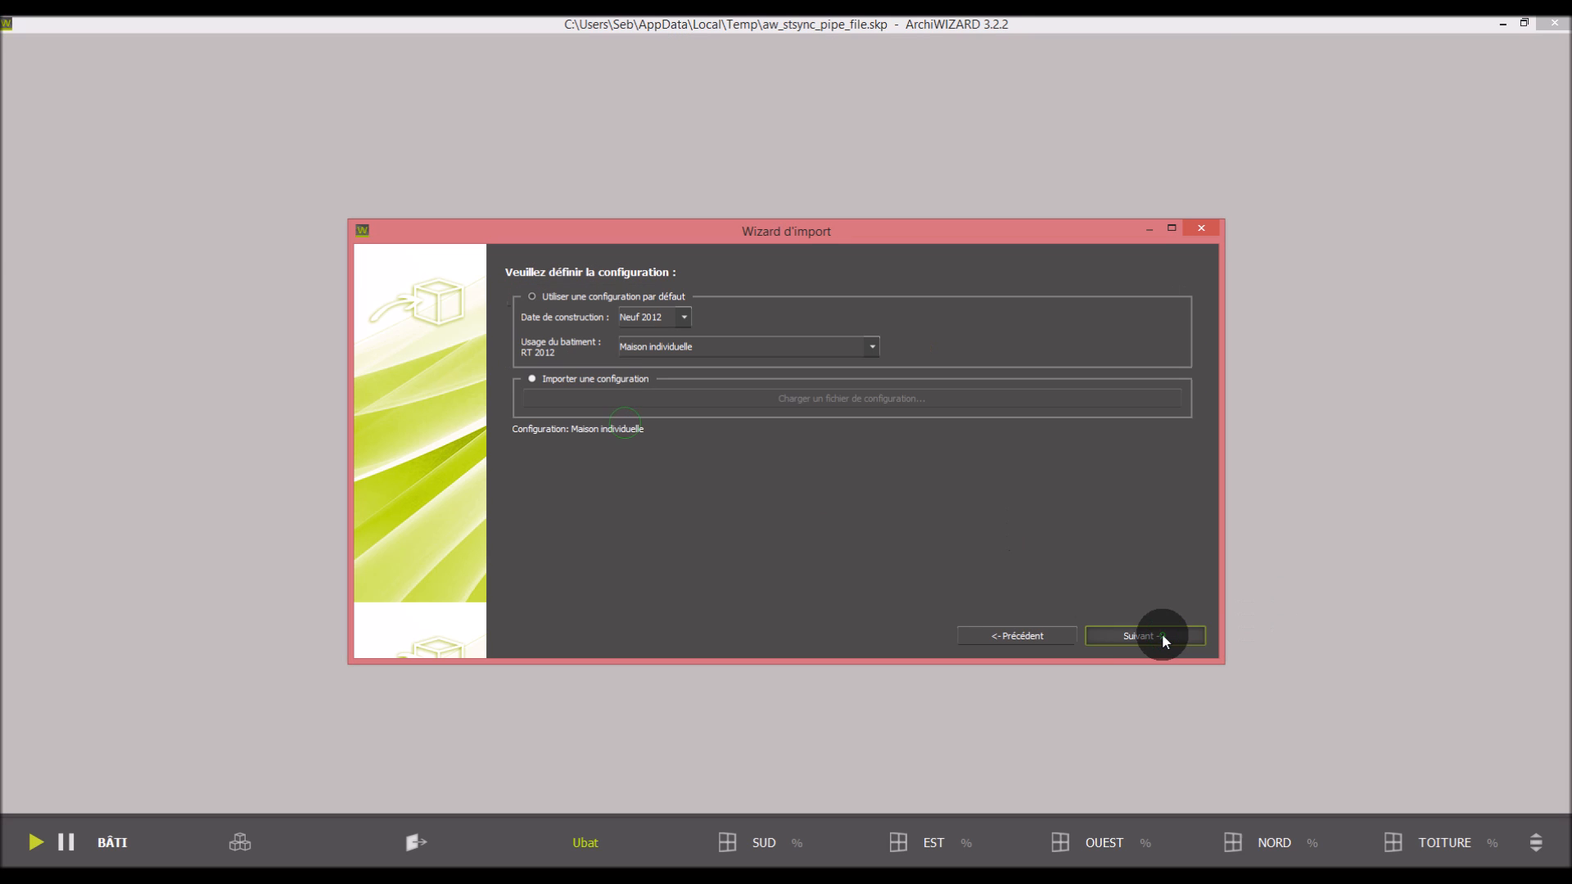
pyautogui.click(1163, 636)
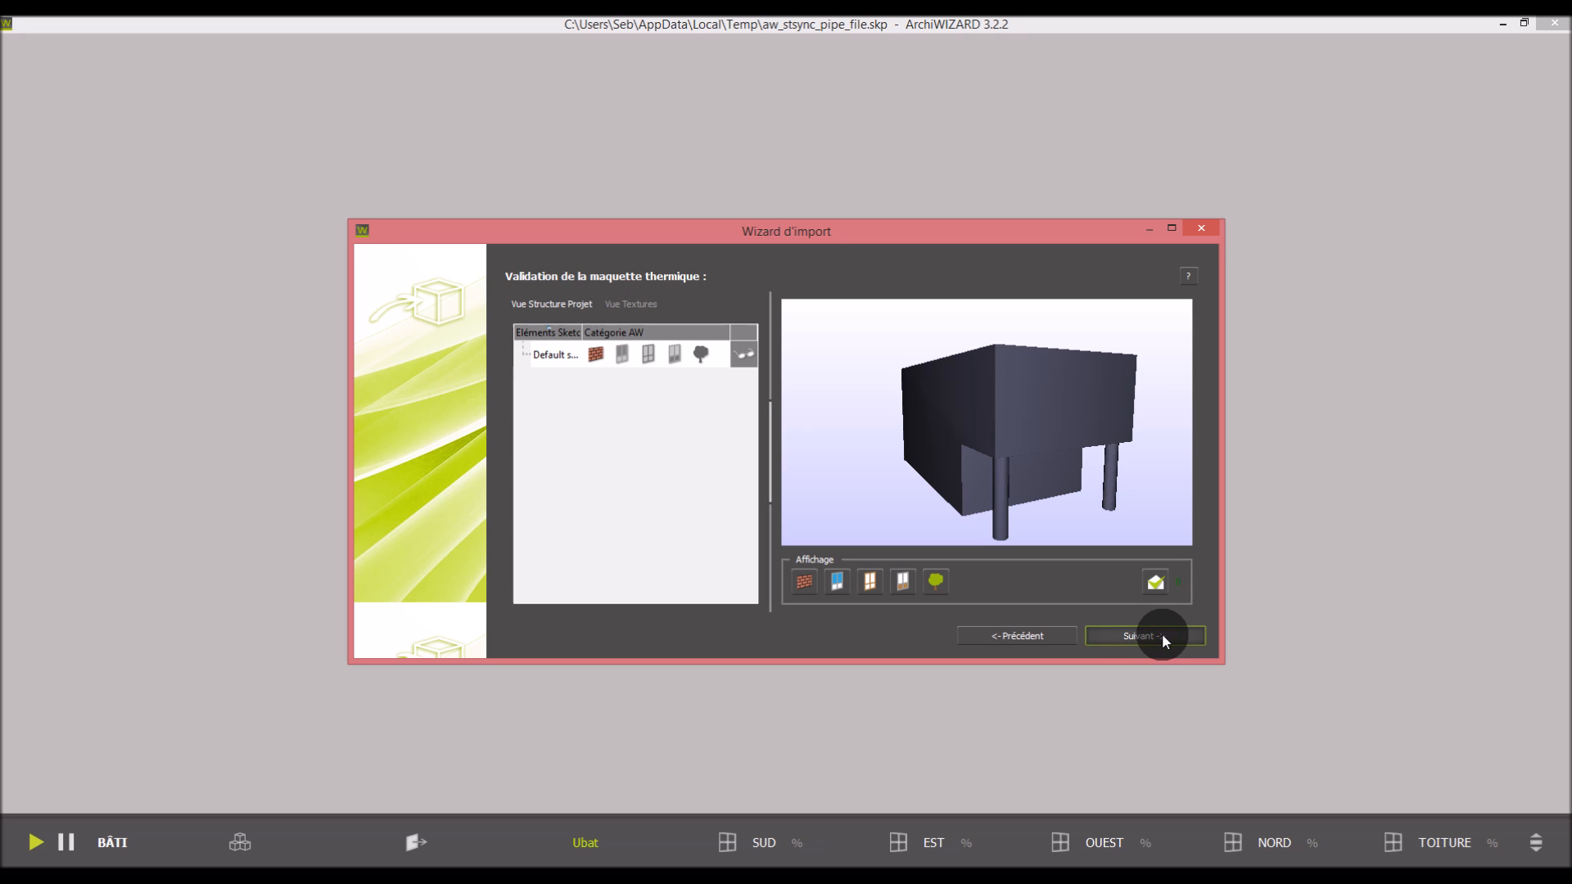
pyautogui.click(580, 361)
pyautogui.click(561, 357)
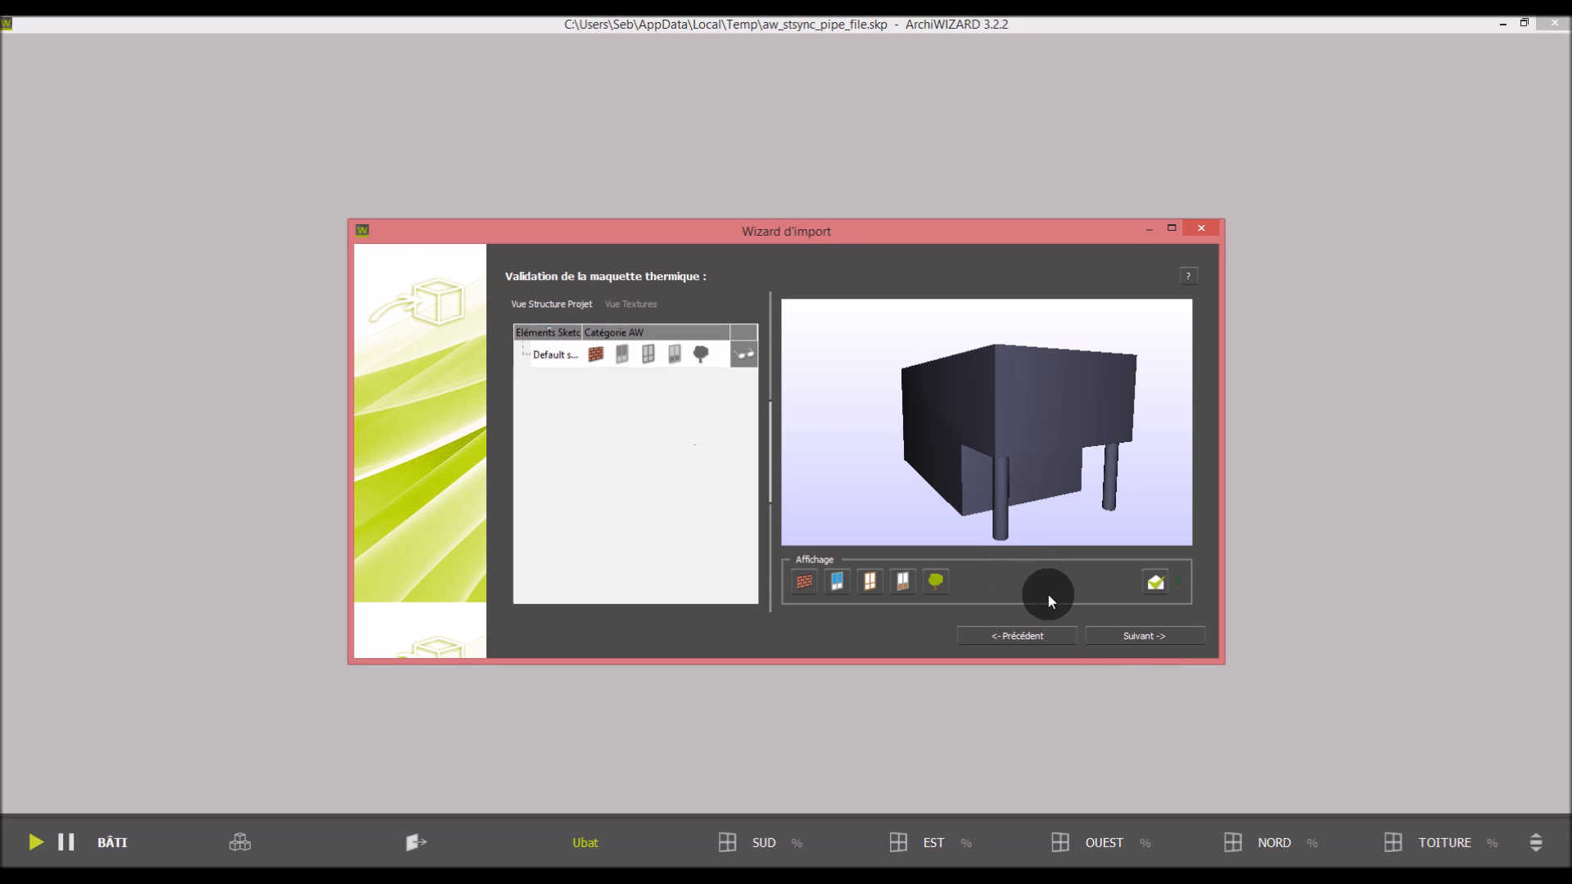
pyautogui.click(1118, 638)
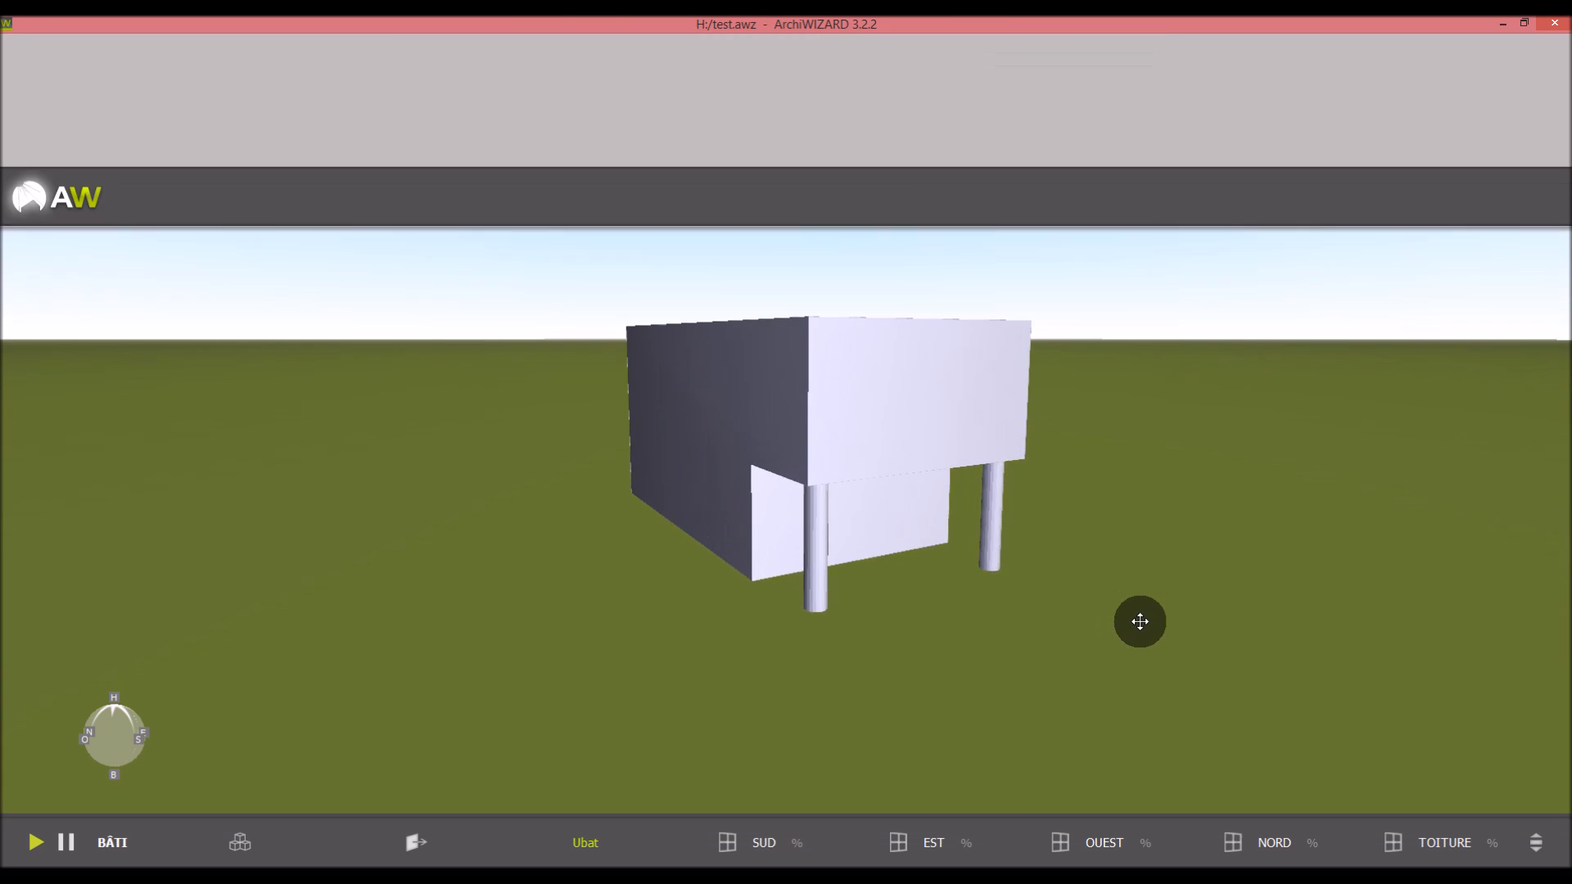
# Display the annual solar imagery on the house, examine the irradiation values on its surfaces and surroundings, and switch the imagery off
pyautogui.moveTo(1234, 581); pyautogui.dragTo(1055, 635)
pyautogui.scroll(-3, 1163, 631)
pyautogui.scroll(3, 807, 702)
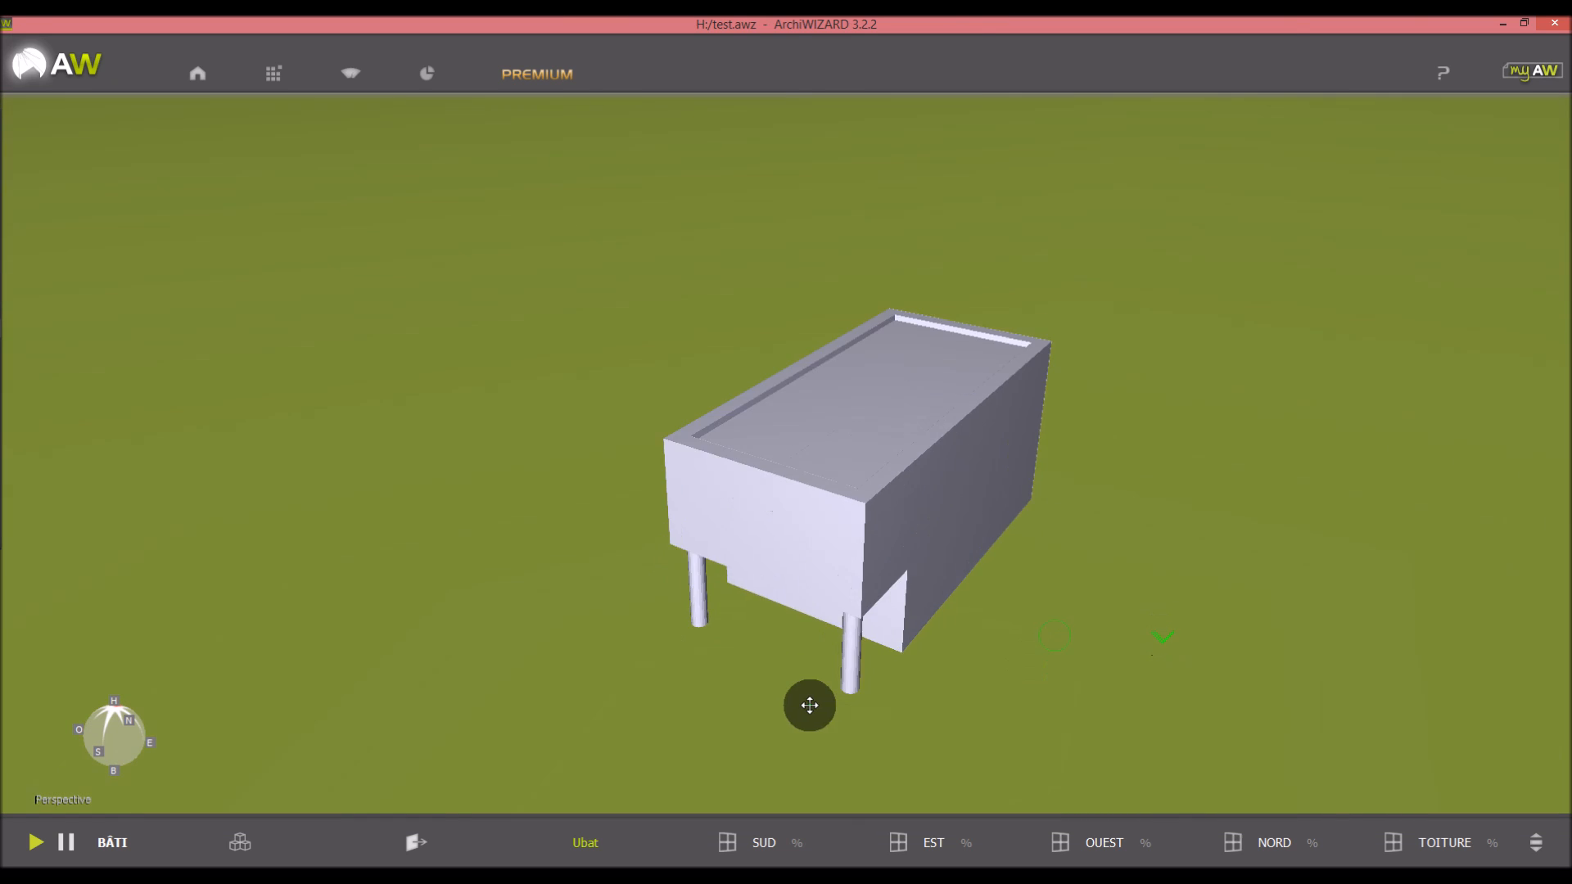
pyautogui.click(357, 74)
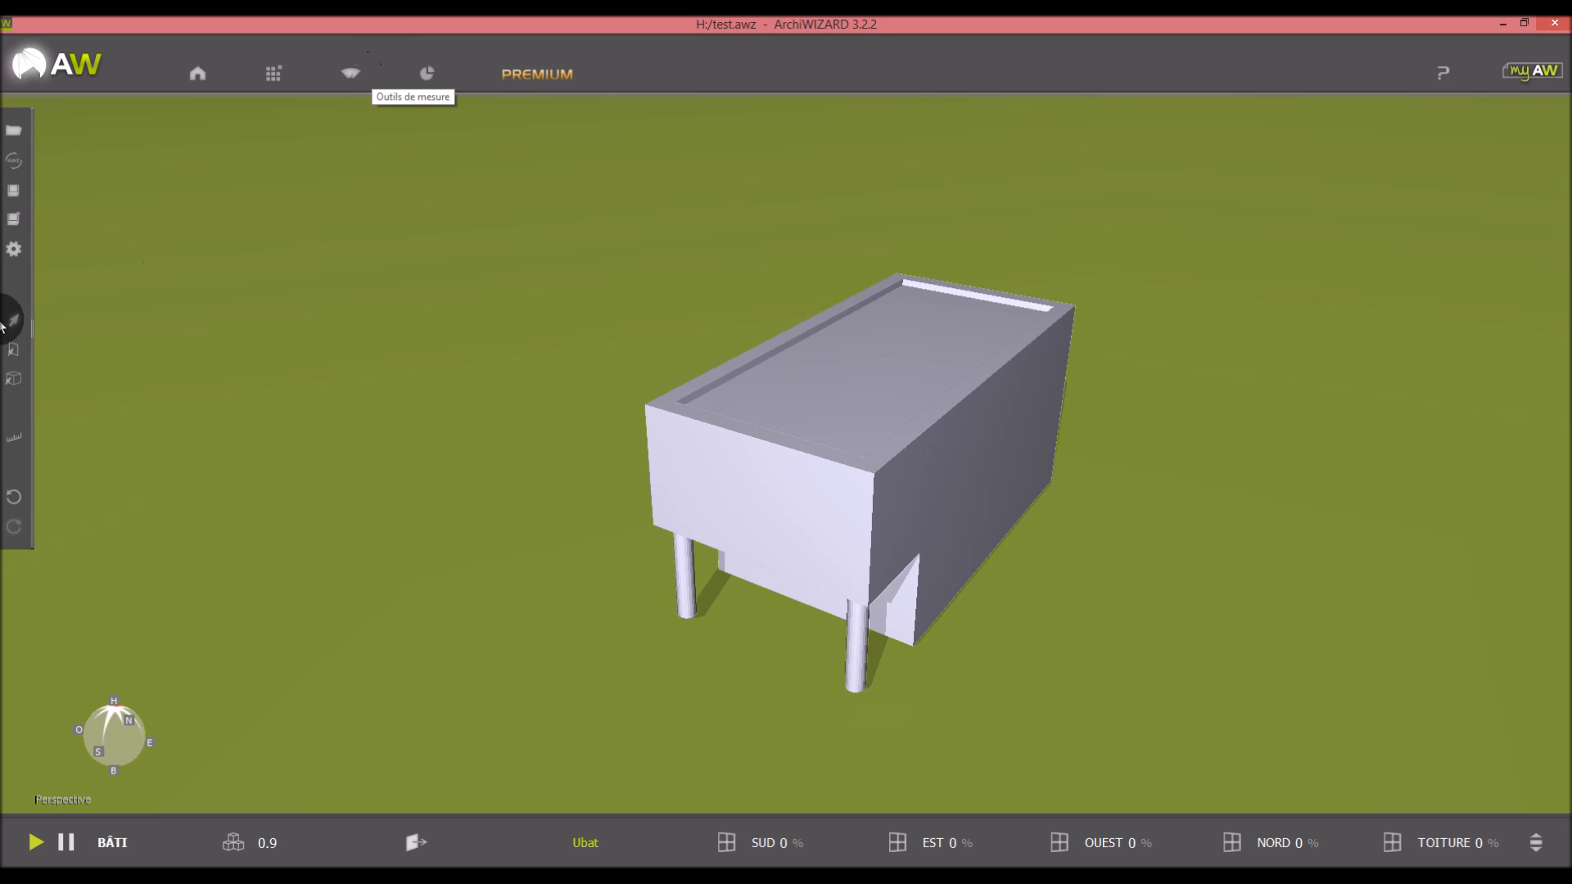
pyautogui.click(14, 374)
pyautogui.click(360, 72)
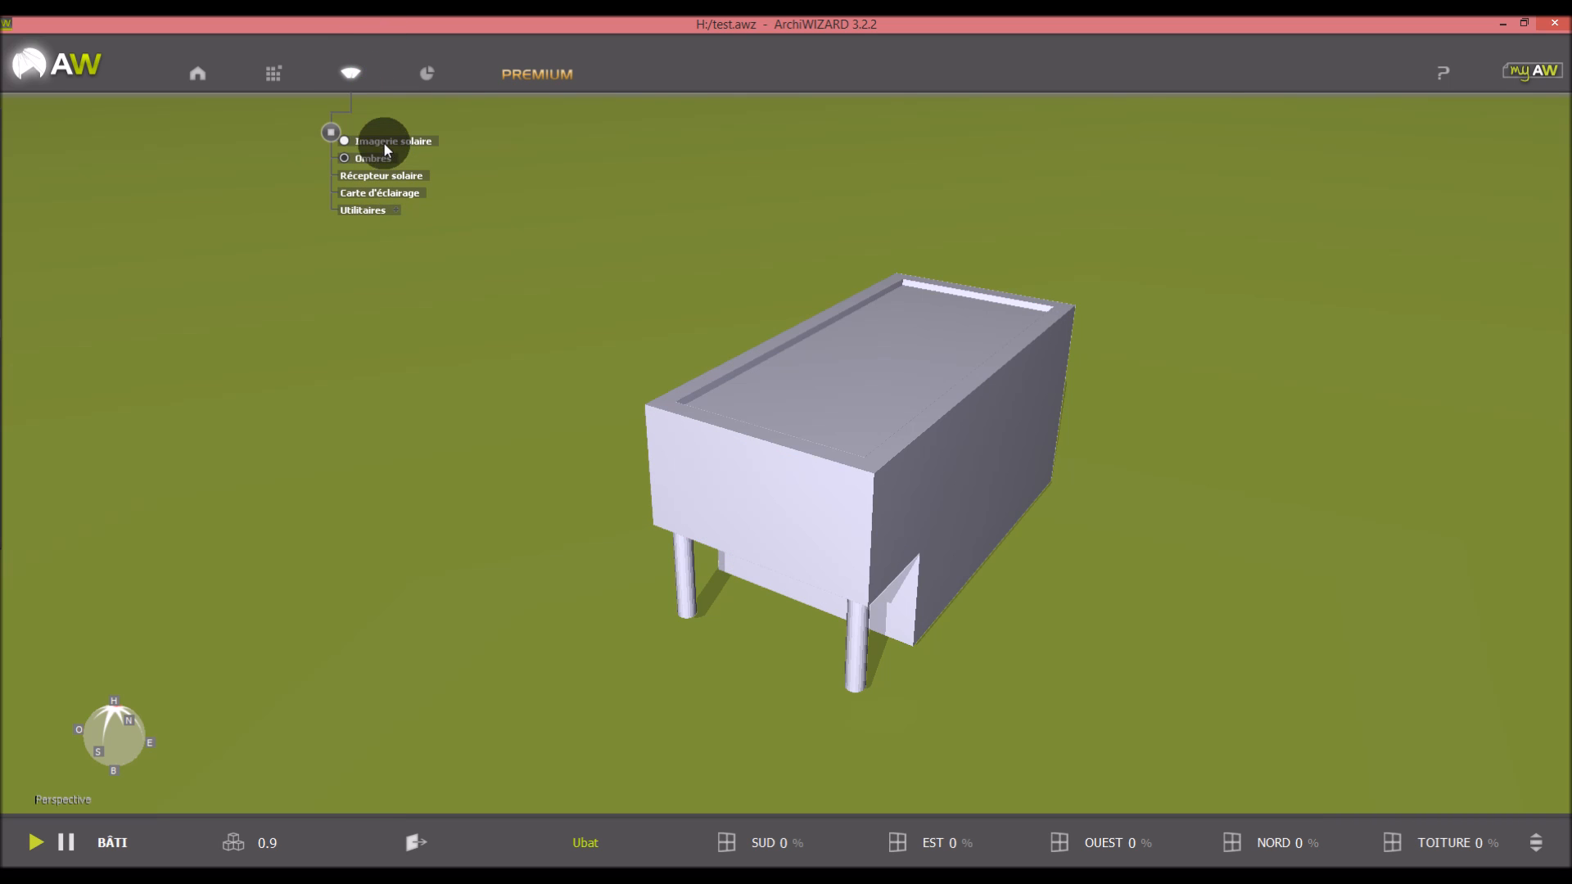
pyautogui.click(345, 141)
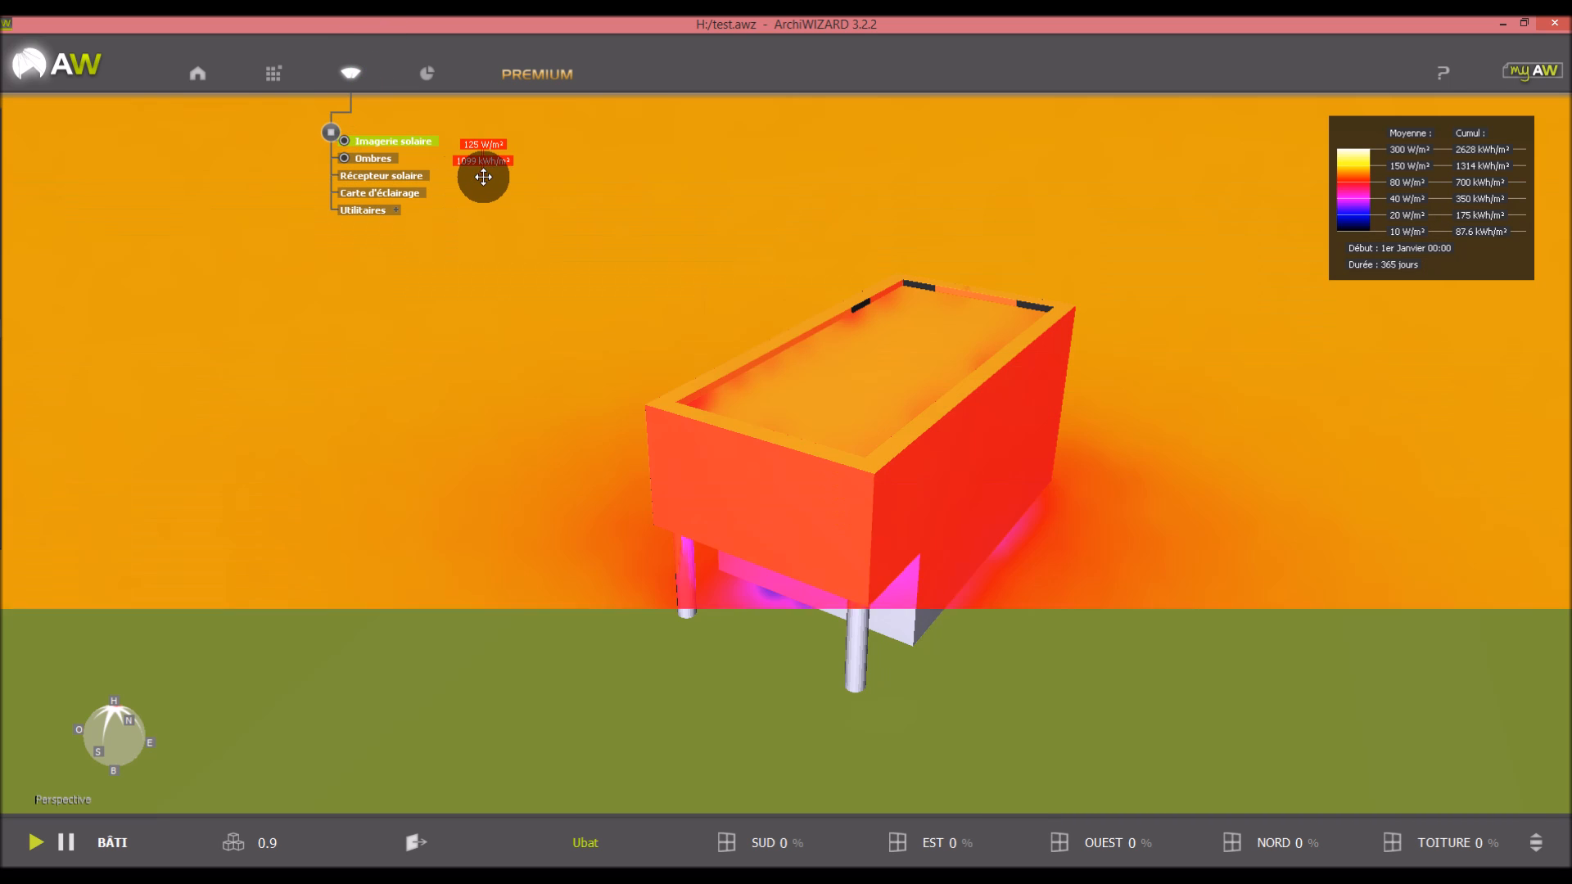
pyautogui.moveTo(483, 177); pyautogui.dragTo(596, 320)
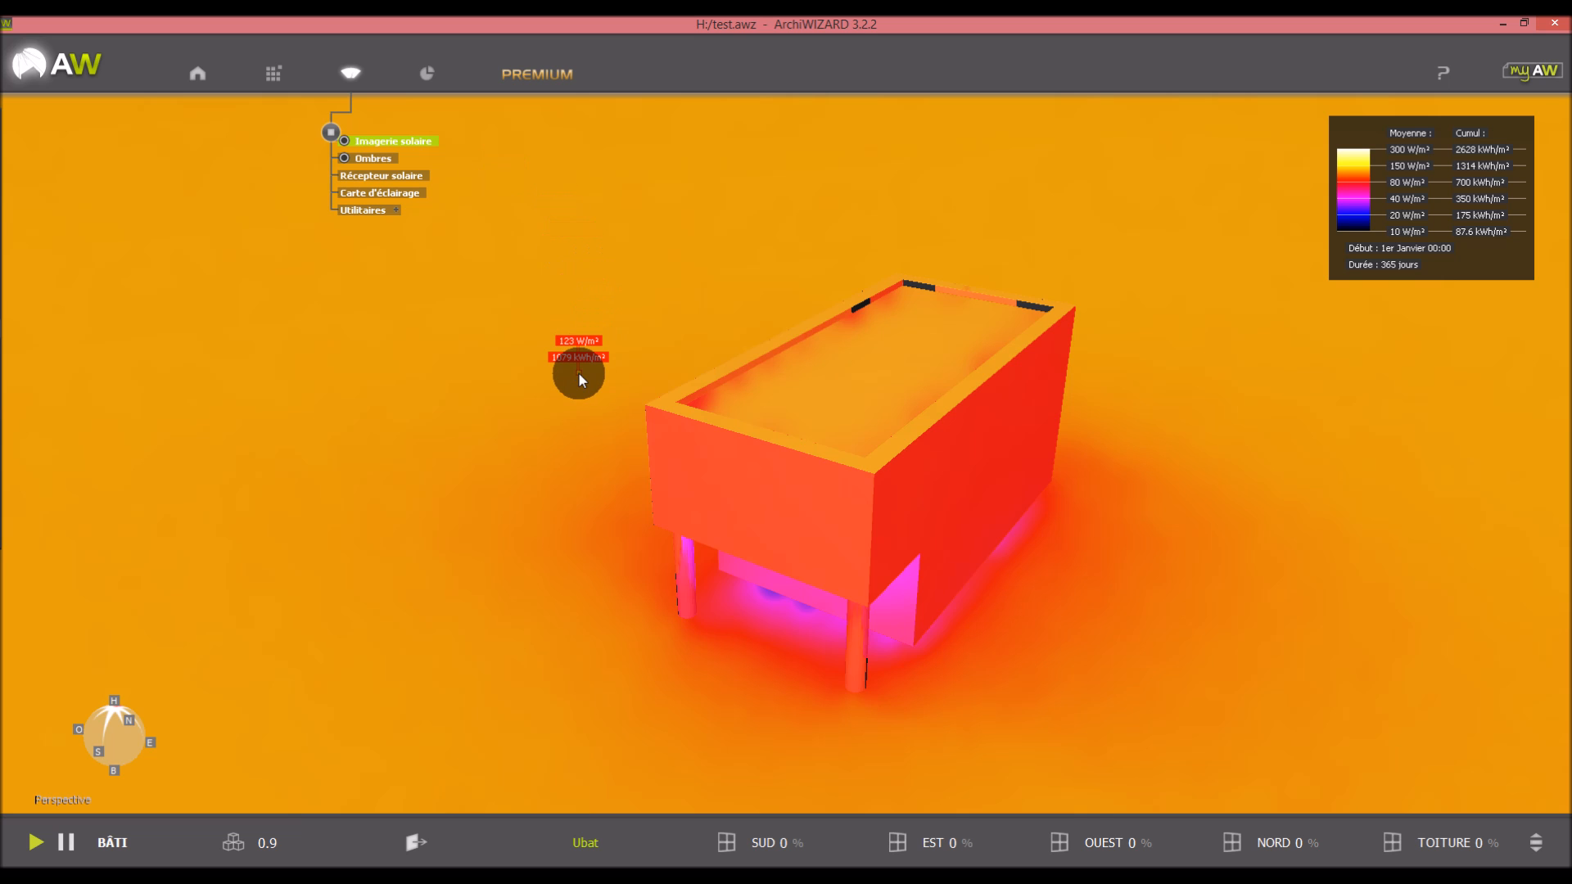
pyautogui.moveTo(578, 377); pyautogui.dragTo(565, 344)
pyautogui.click(357, 141)
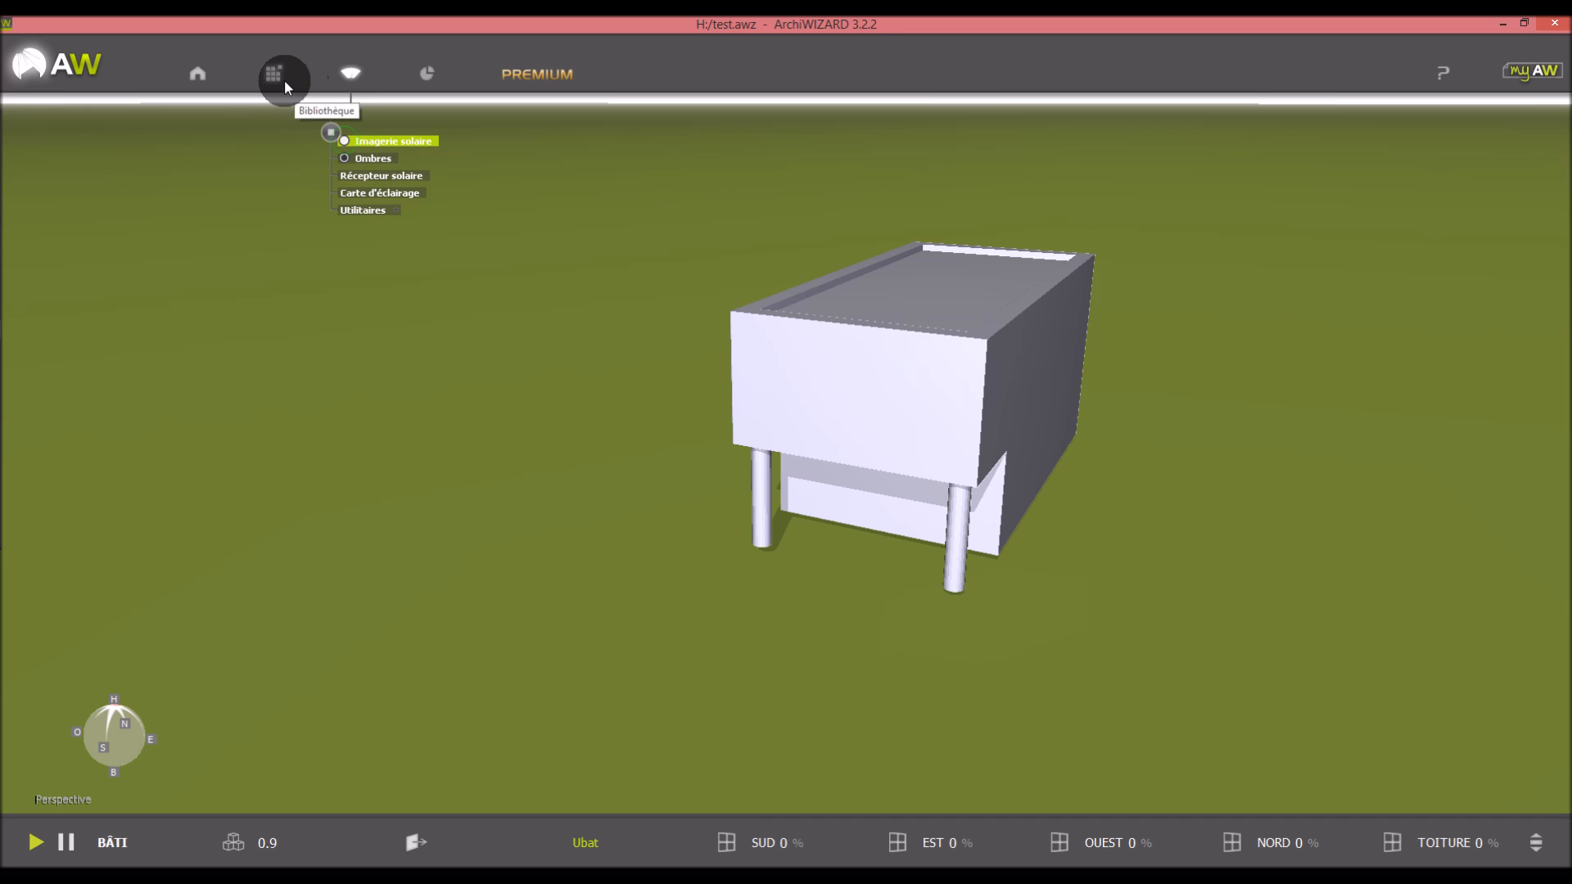
# Place a double-leaf wooden window from the Fenêtres library on the south facade's upper storey above the pillars
pyautogui.click(283, 80)
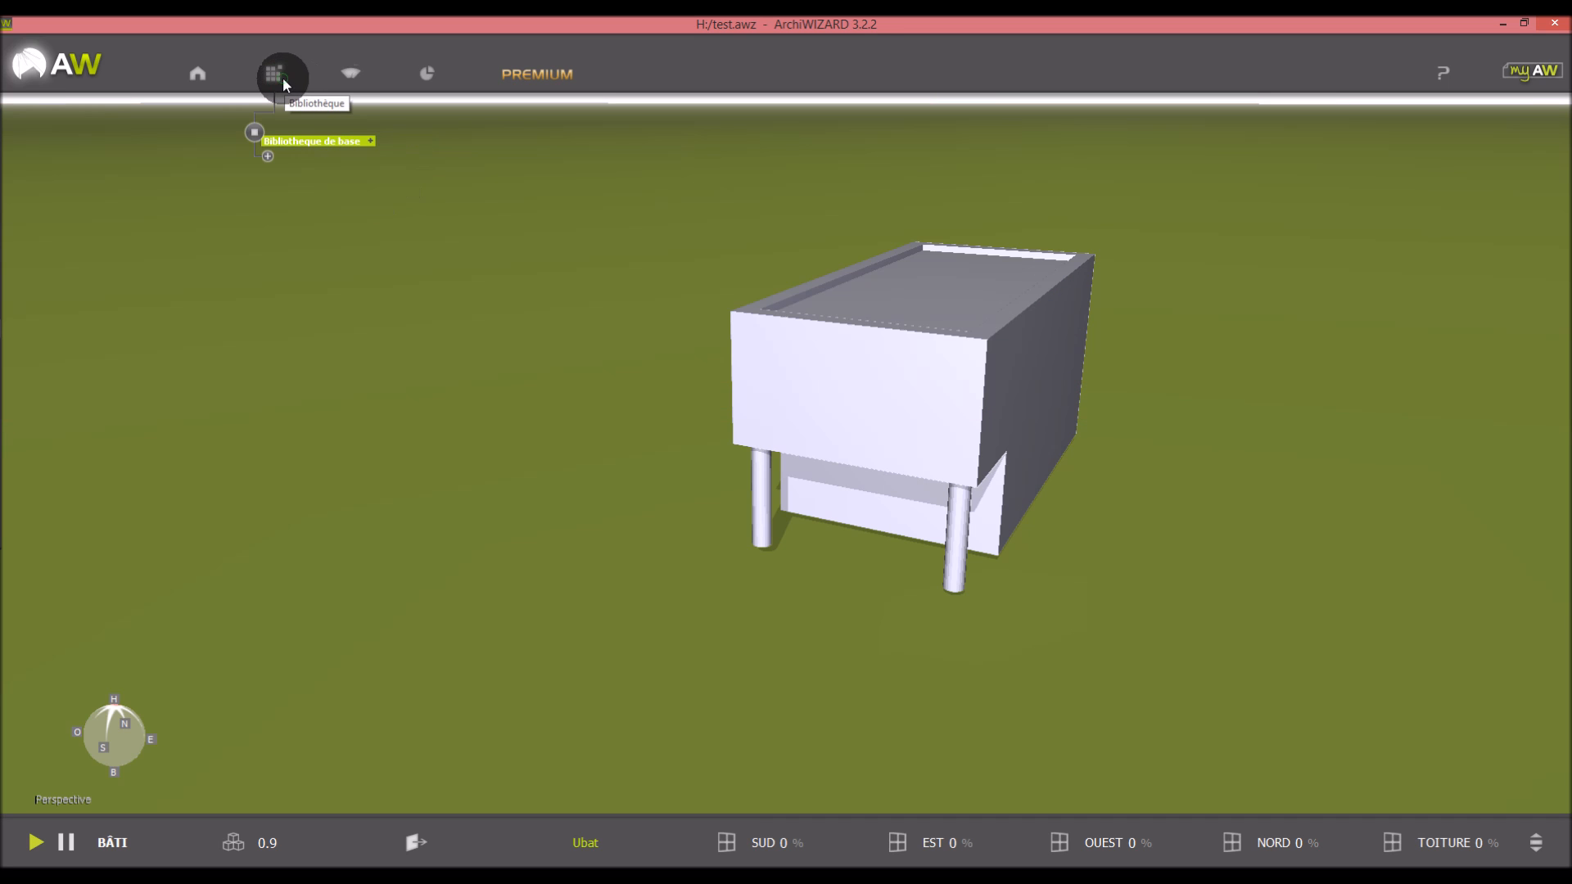
pyautogui.click(372, 142)
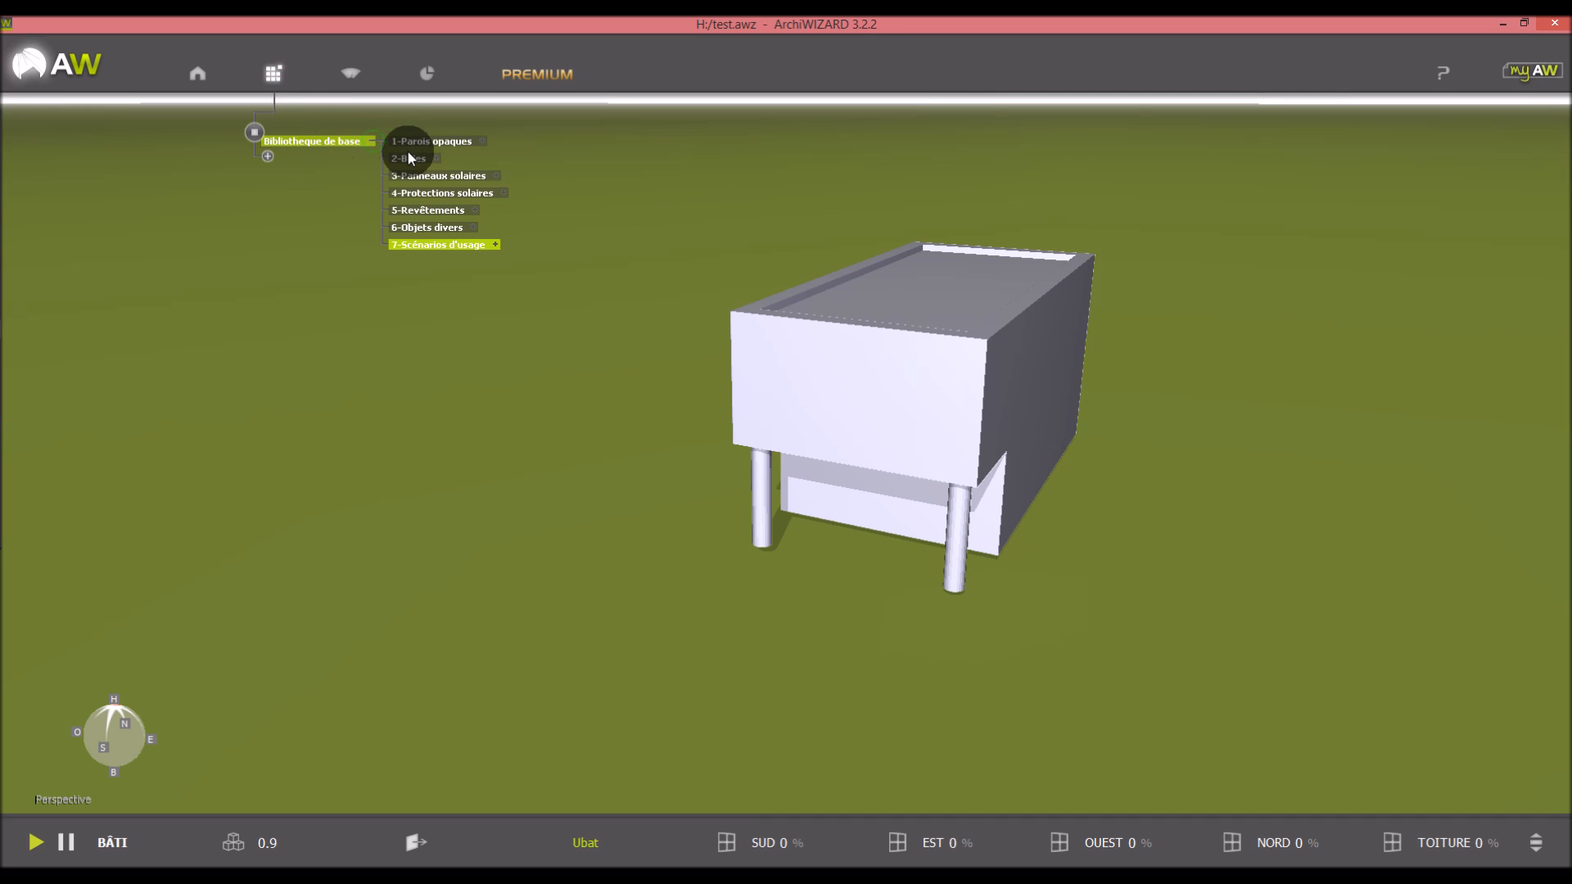
pyautogui.click(438, 162)
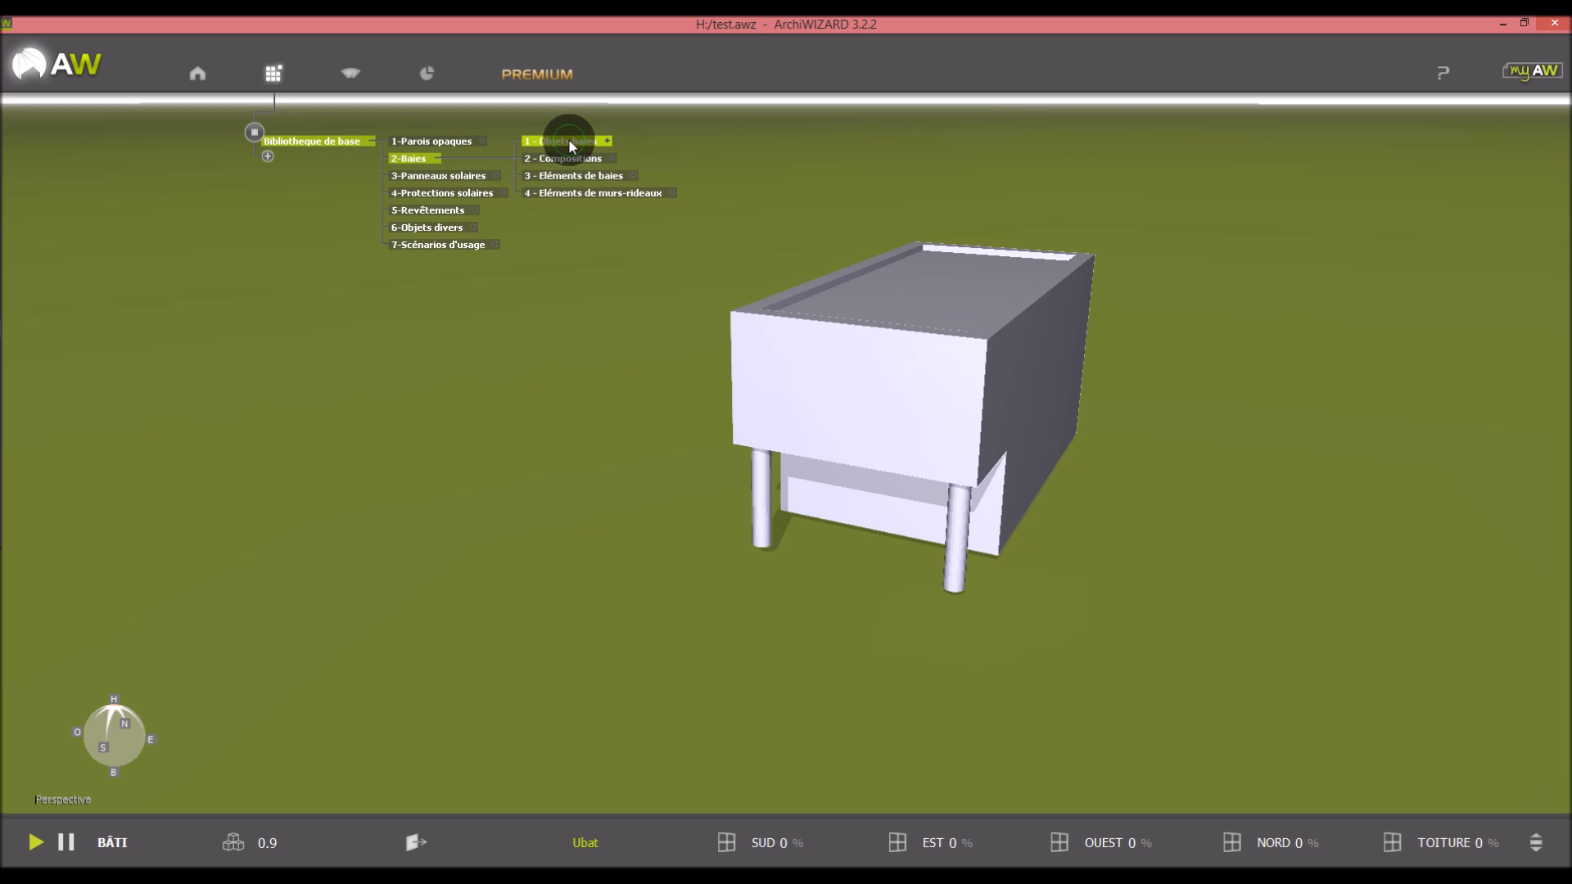
pyautogui.click(608, 144)
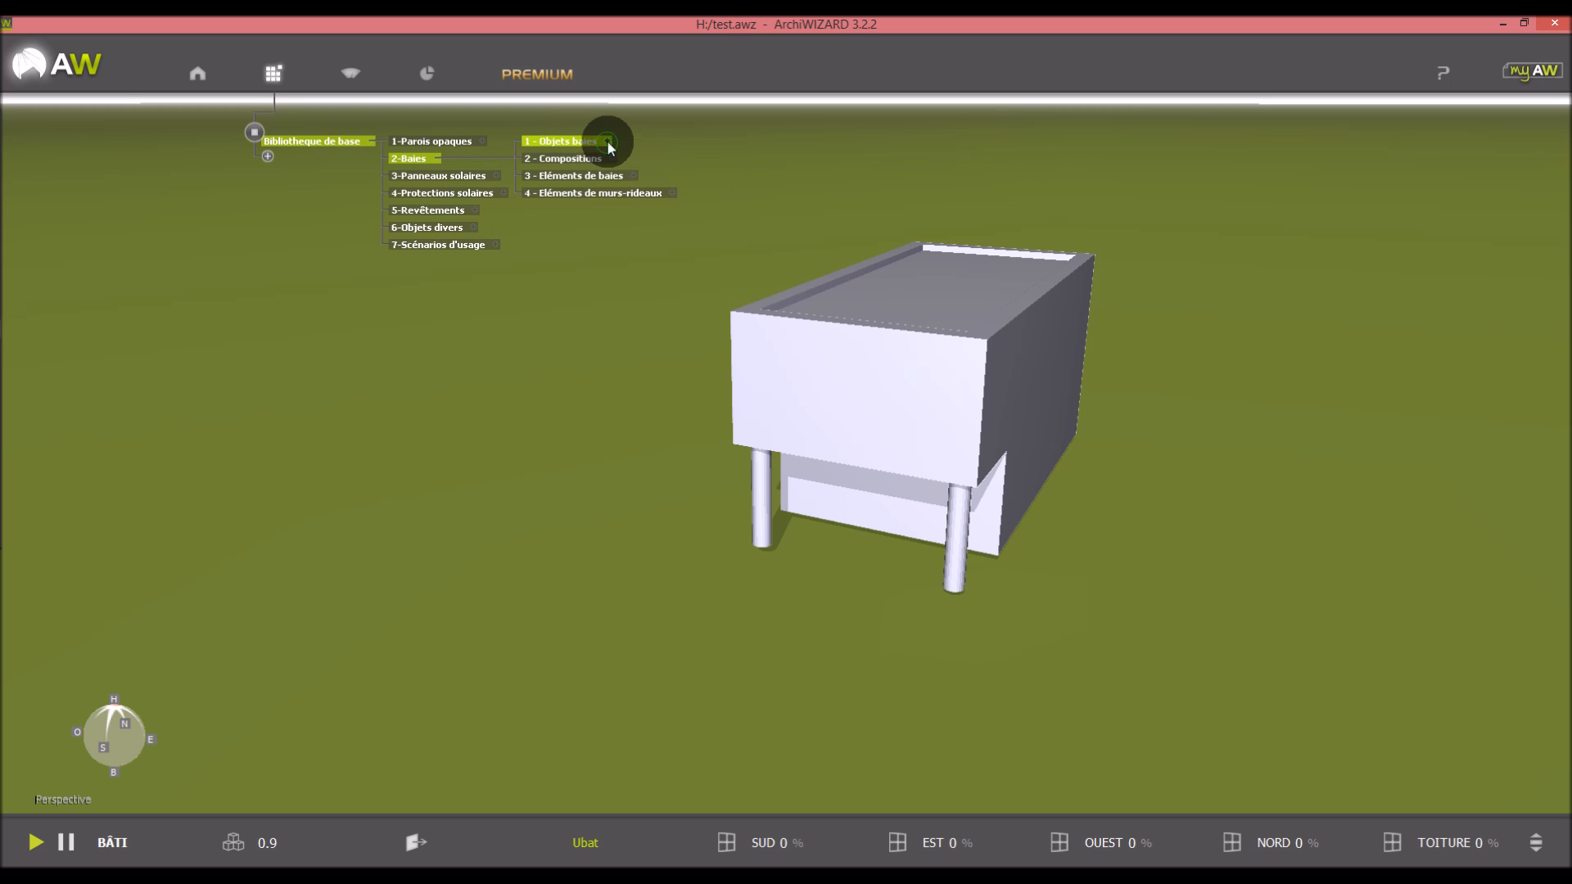
pyautogui.click(758, 144)
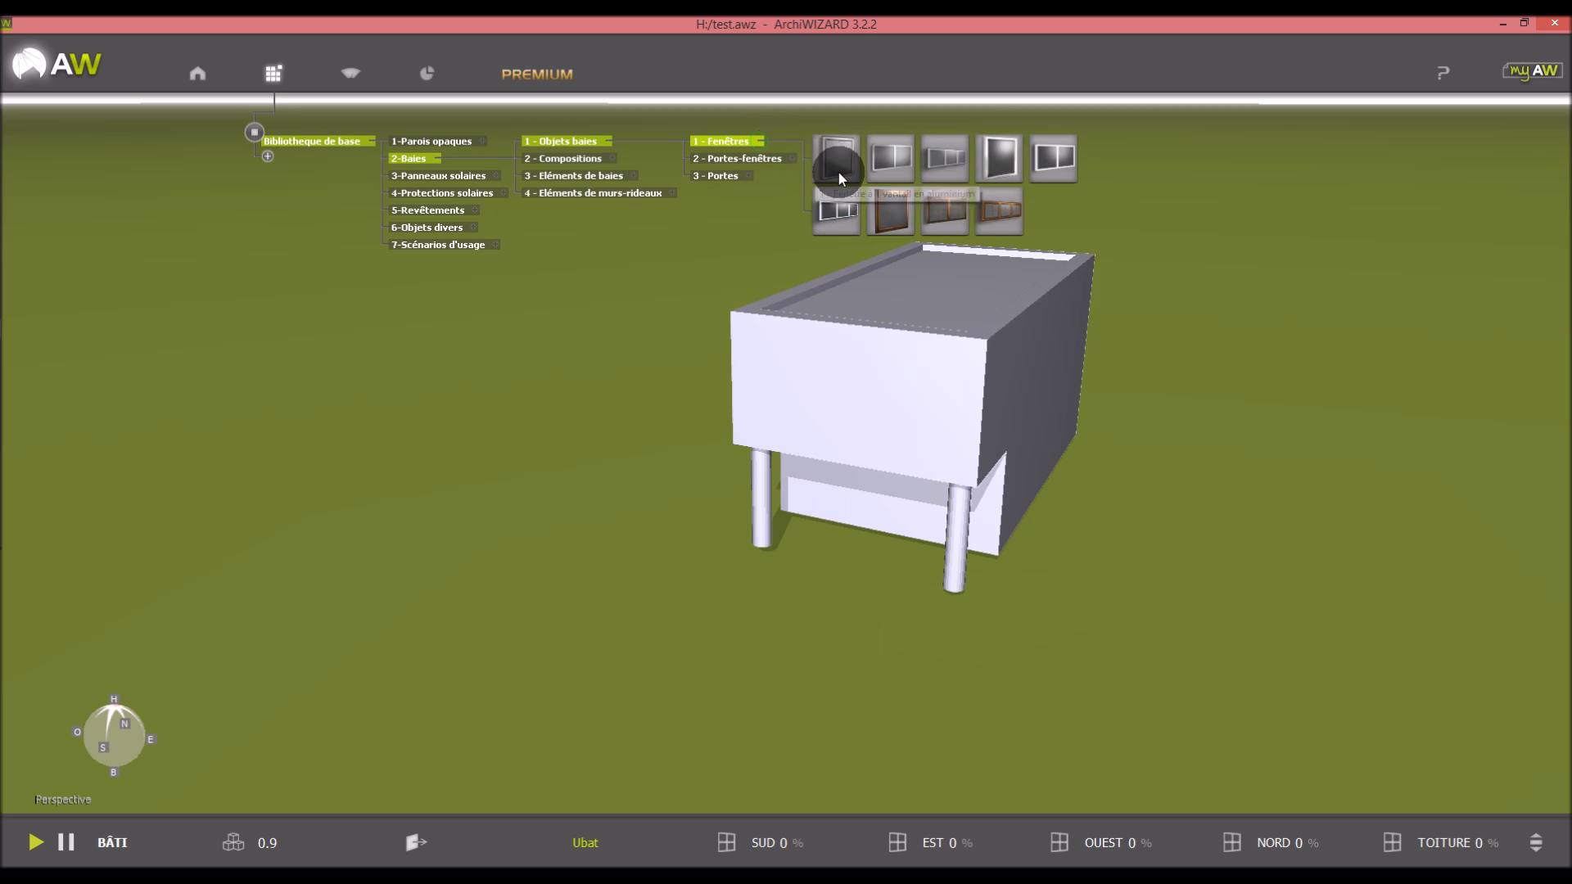
pyautogui.moveTo(945, 210); pyautogui.dragTo(844, 388)
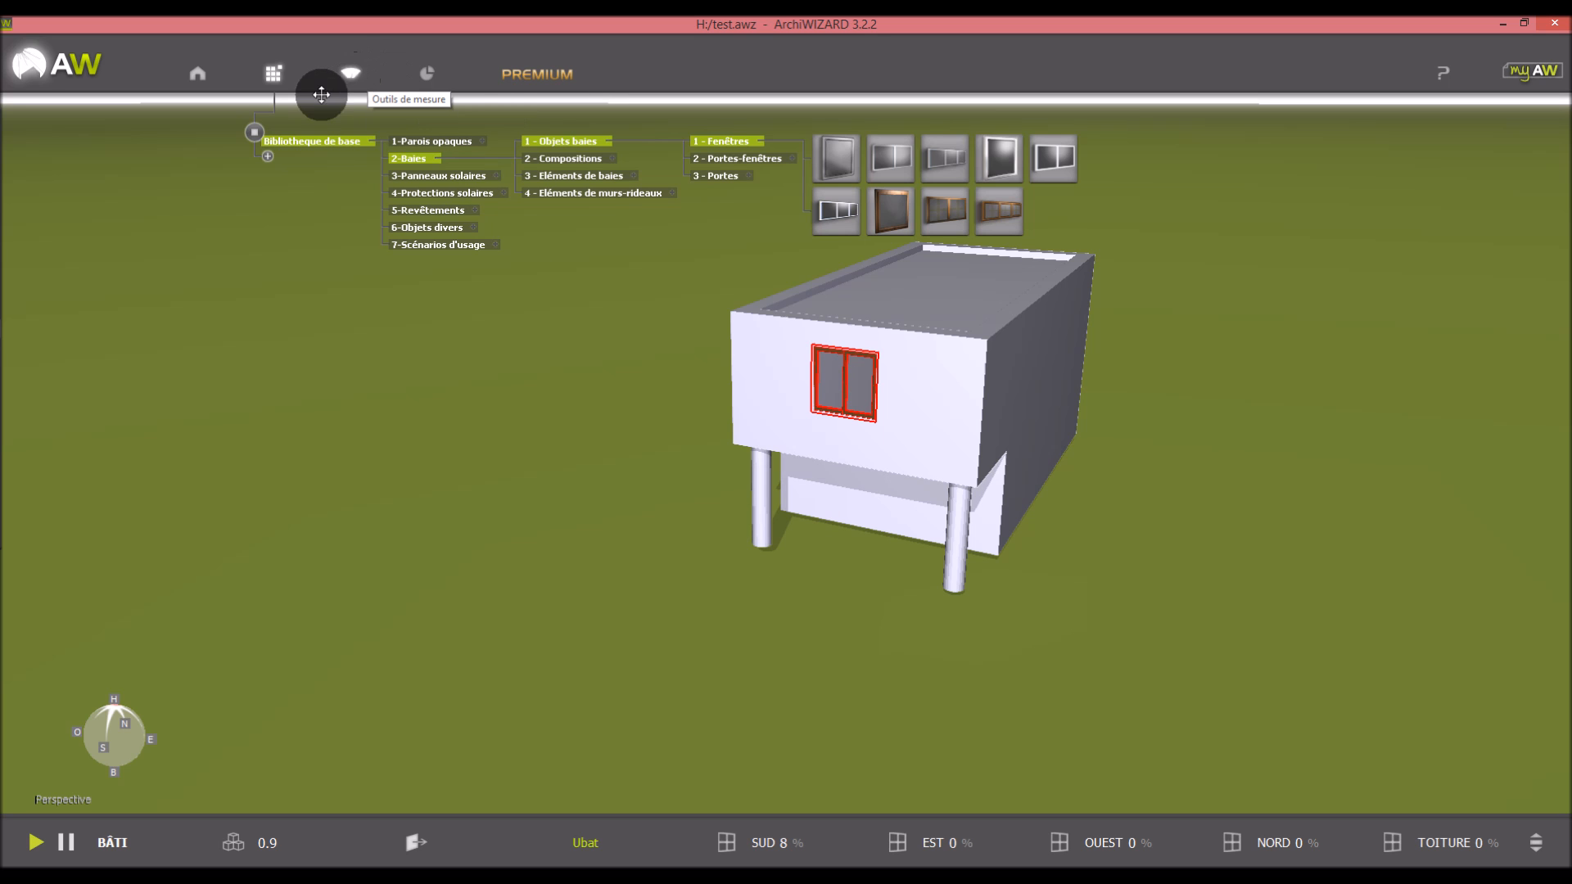
# Add a Carte d'éclairage lighting map away from the house and hide it
pyautogui.click(351, 73)
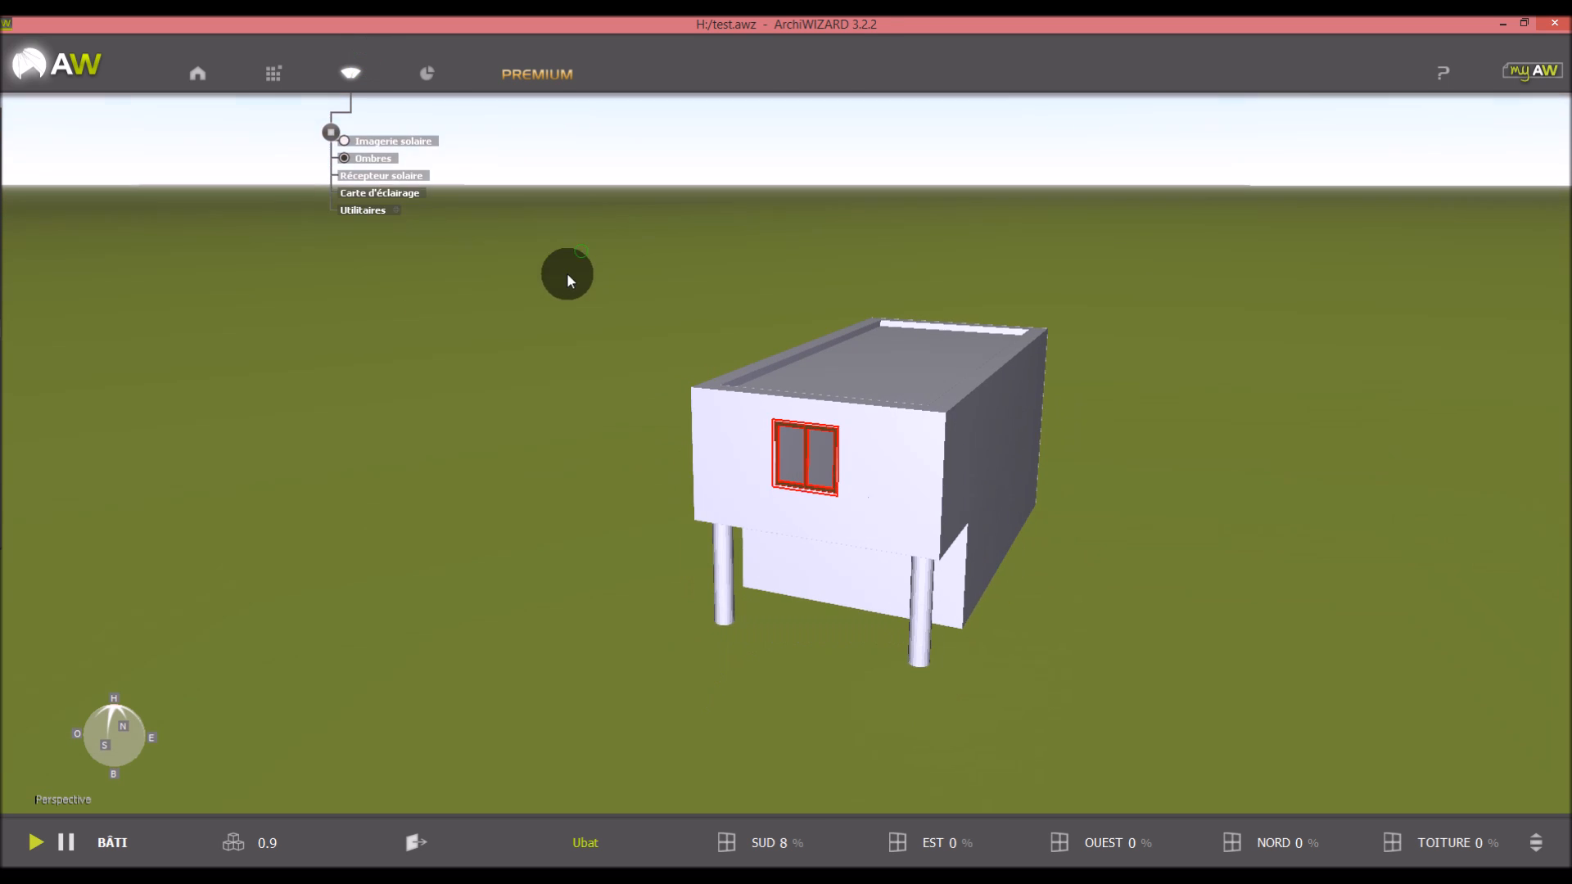
pyautogui.click(394, 177)
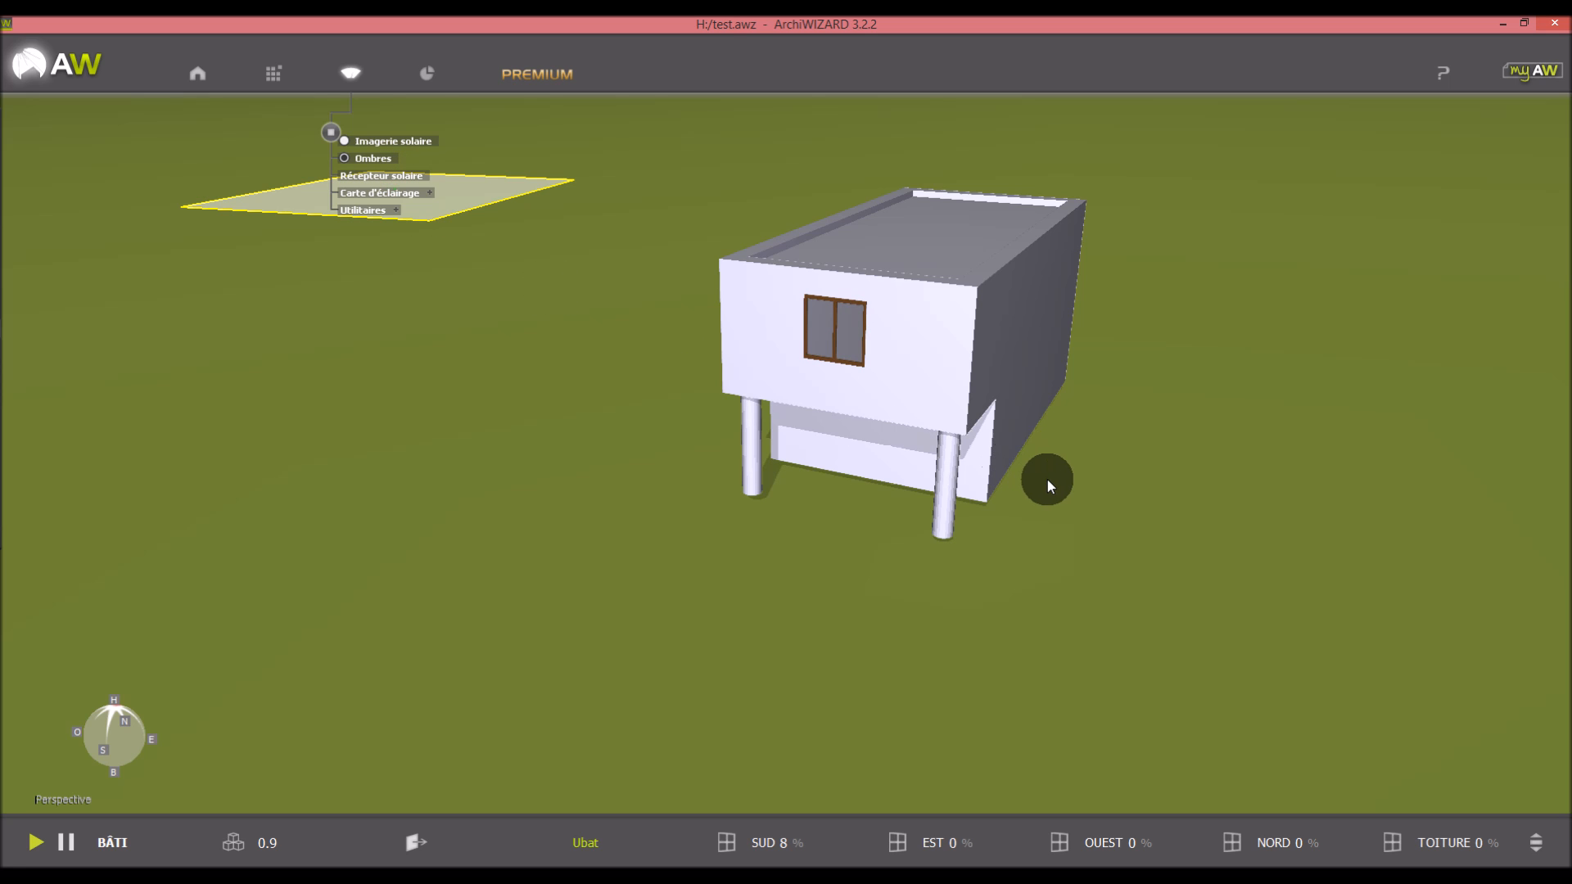
pyautogui.click(471, 184)
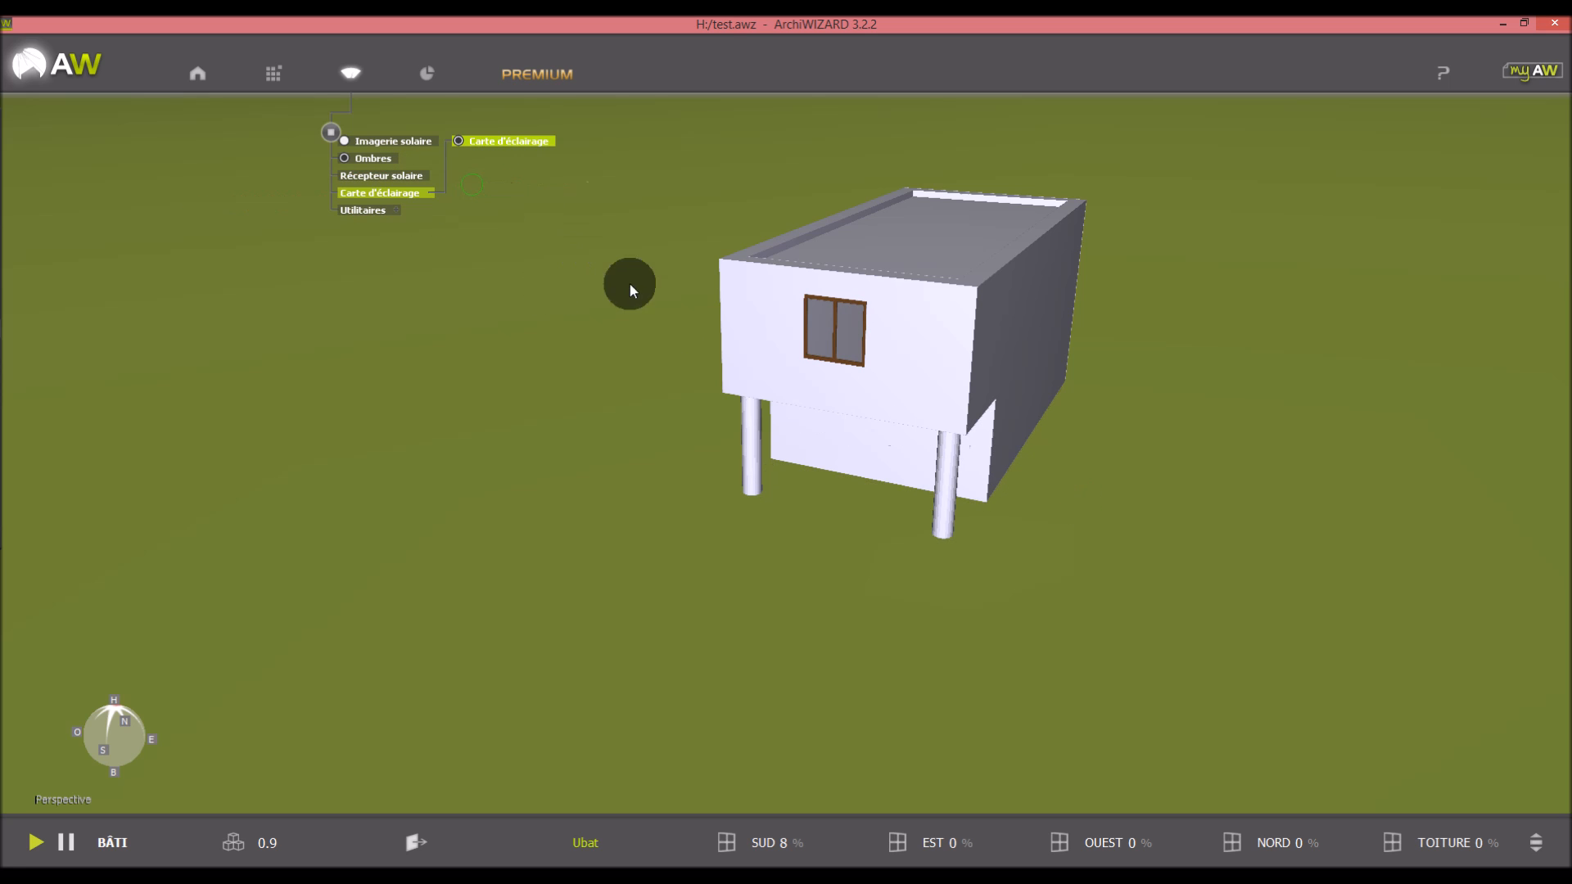
pyautogui.scroll(-5, 1199, 577)
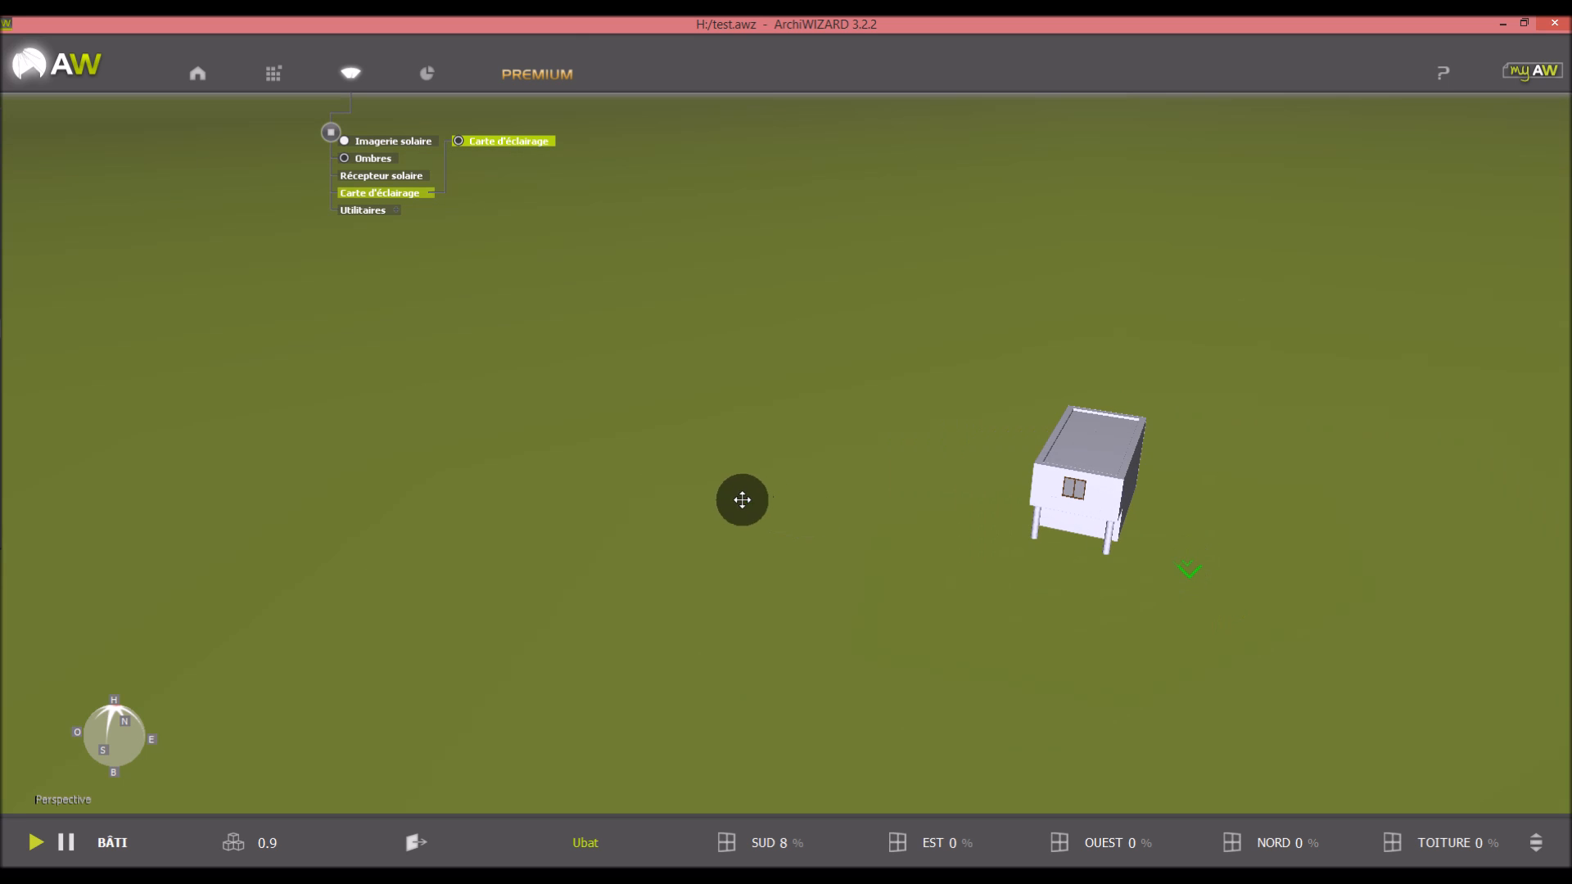
pyautogui.scroll(-2, 742, 499)
pyautogui.scroll(2, 1060, 576)
pyautogui.click(372, 195)
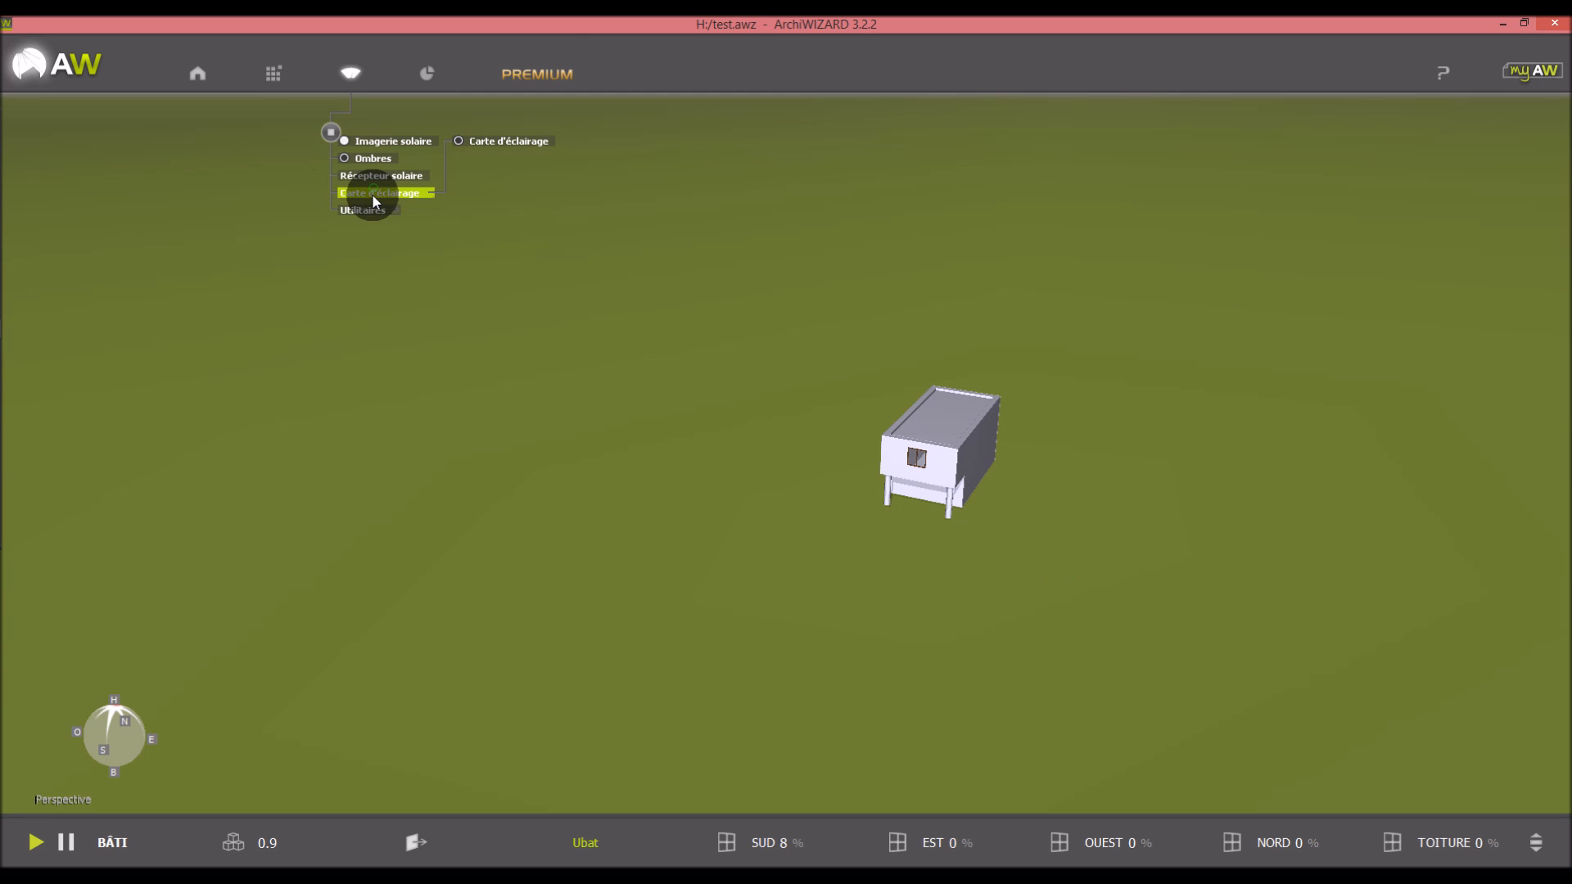
pyautogui.click(464, 140)
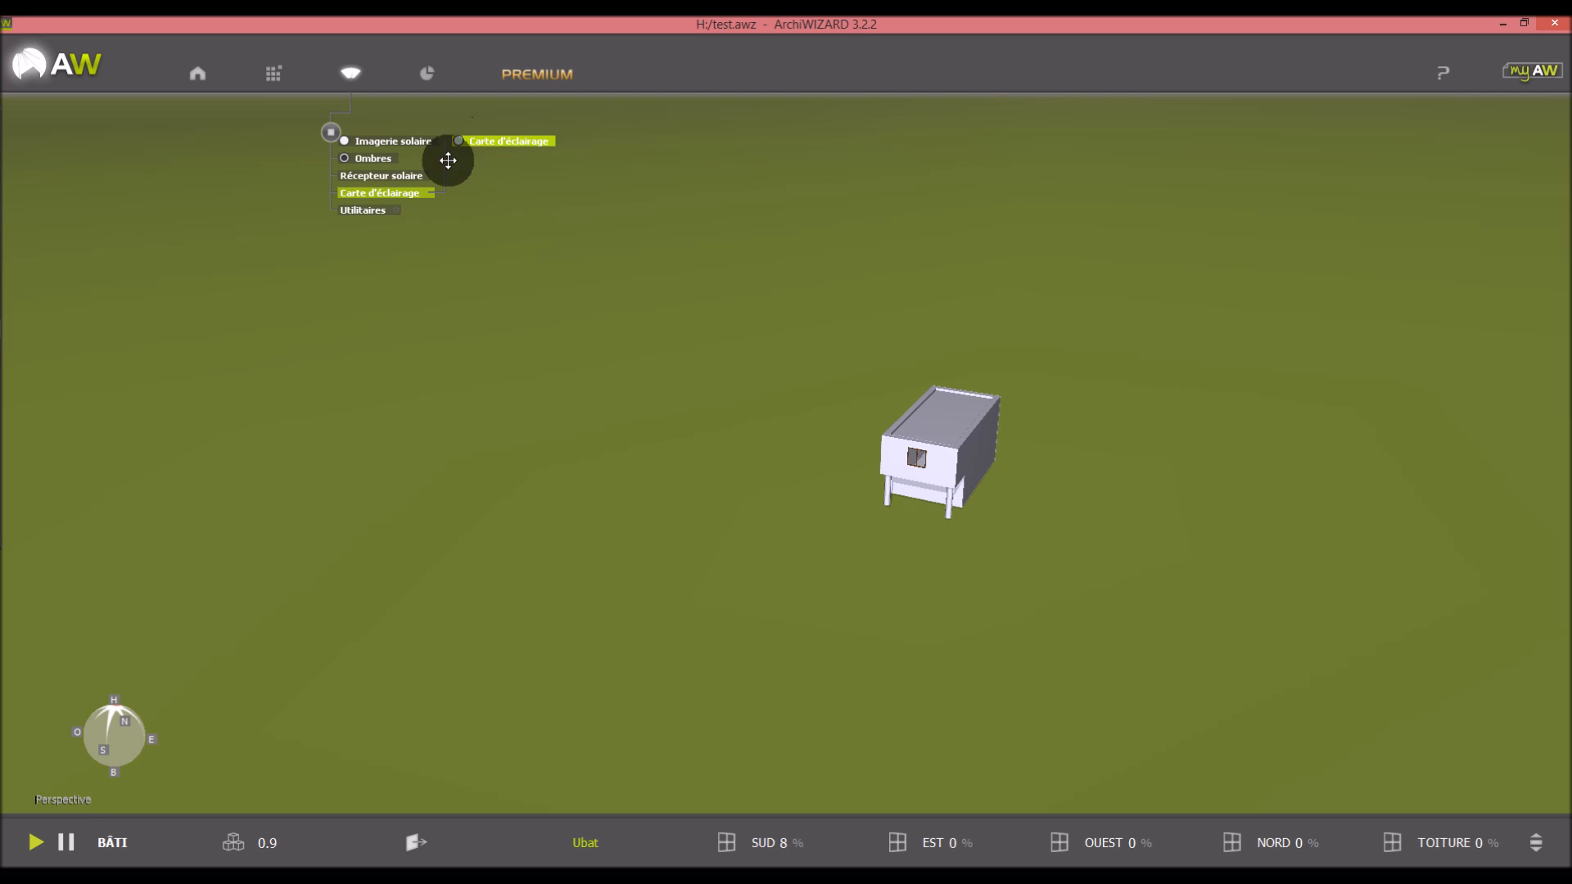
# Place a second lighting map across the house footprint and raise it to the upper-storey window's level
pyautogui.click(361, 193)
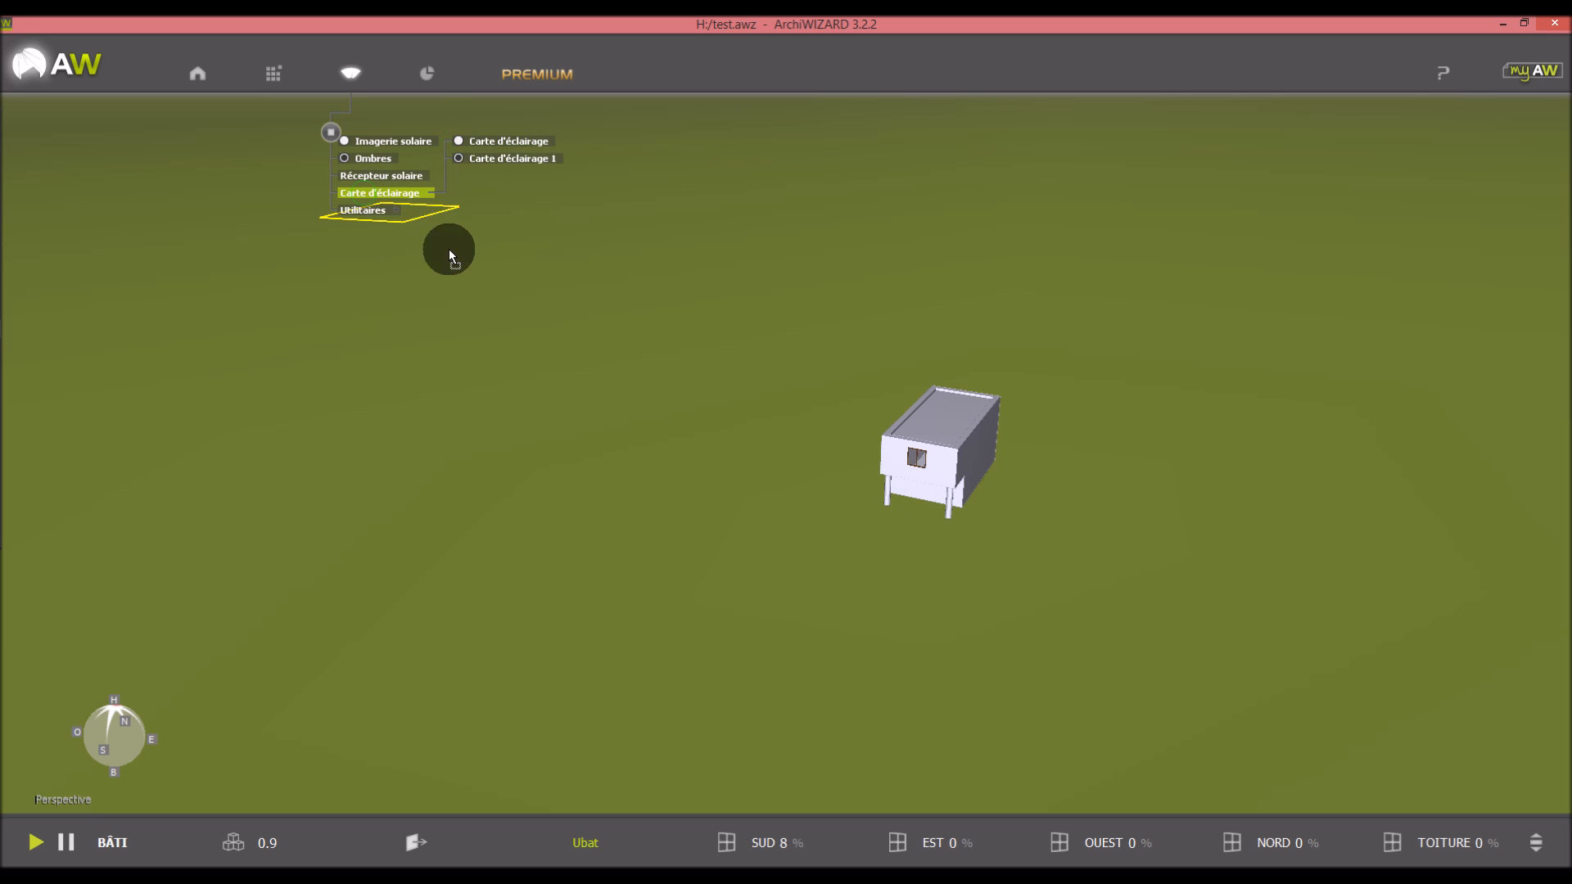
pyautogui.click(954, 528)
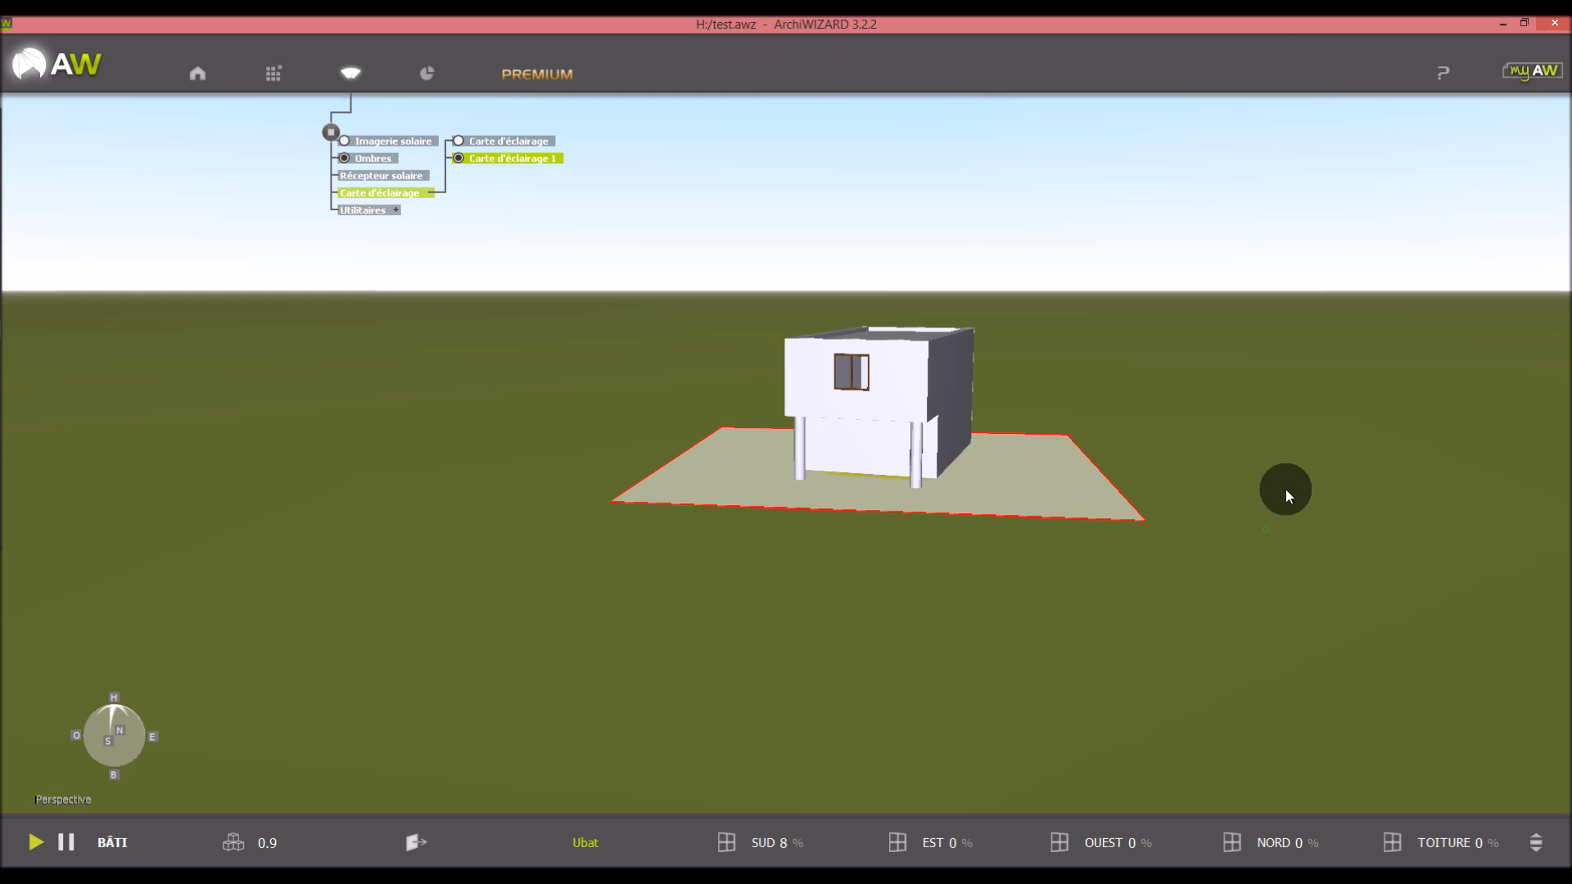
pyautogui.moveTo(1062, 493); pyautogui.dragTo(1058, 386)
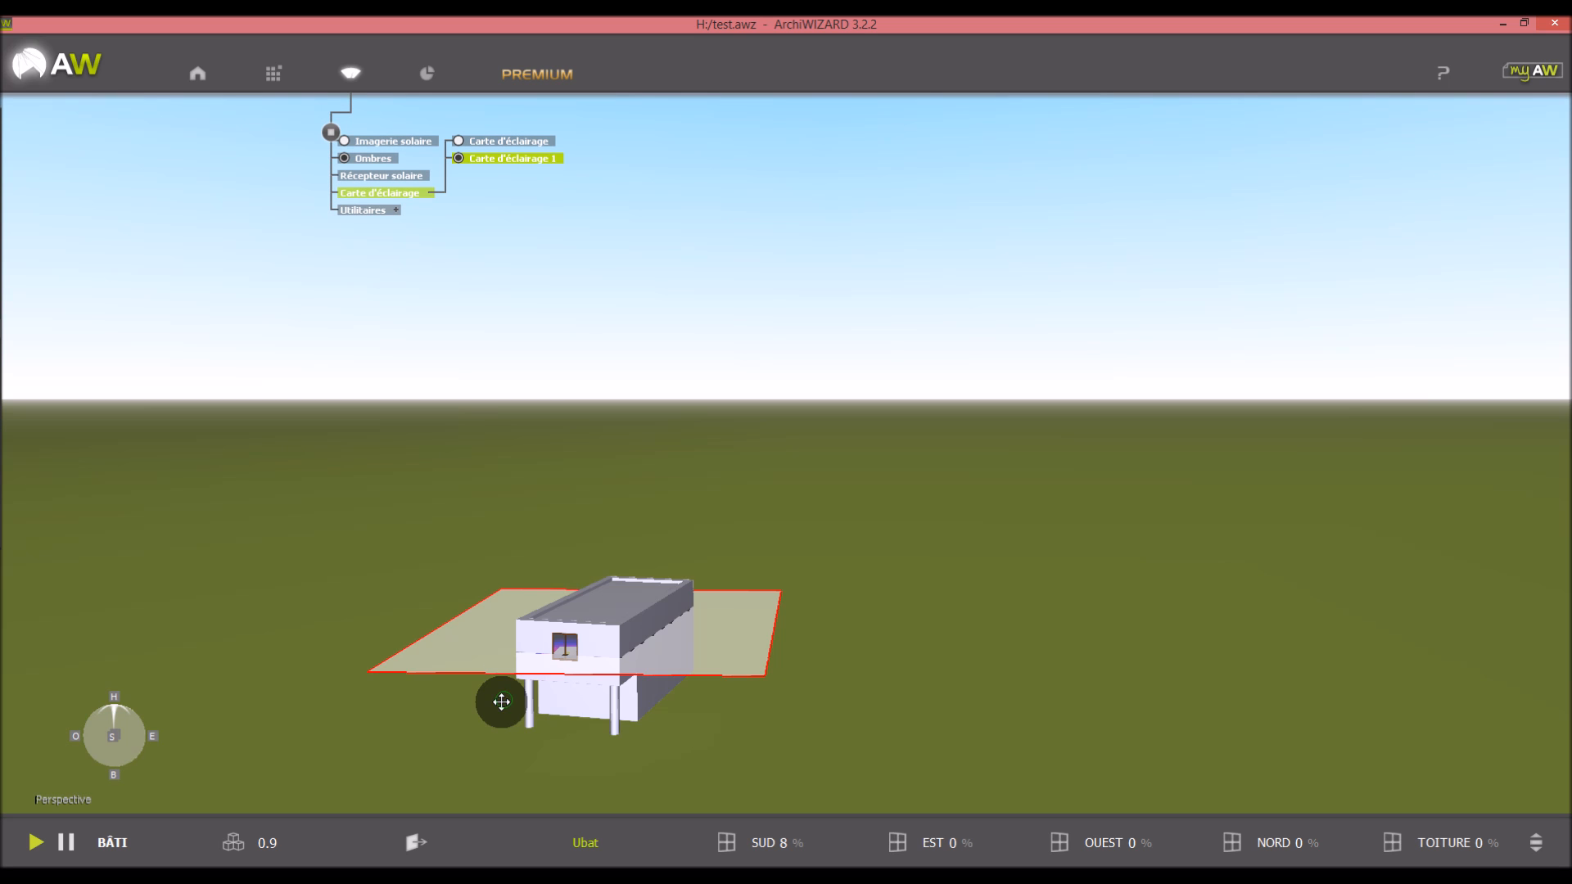
# Section the house horizontally, examine the interior illuminance behind the window on the lighting map, and hide the map
pyautogui.scroll(4, 500, 689)
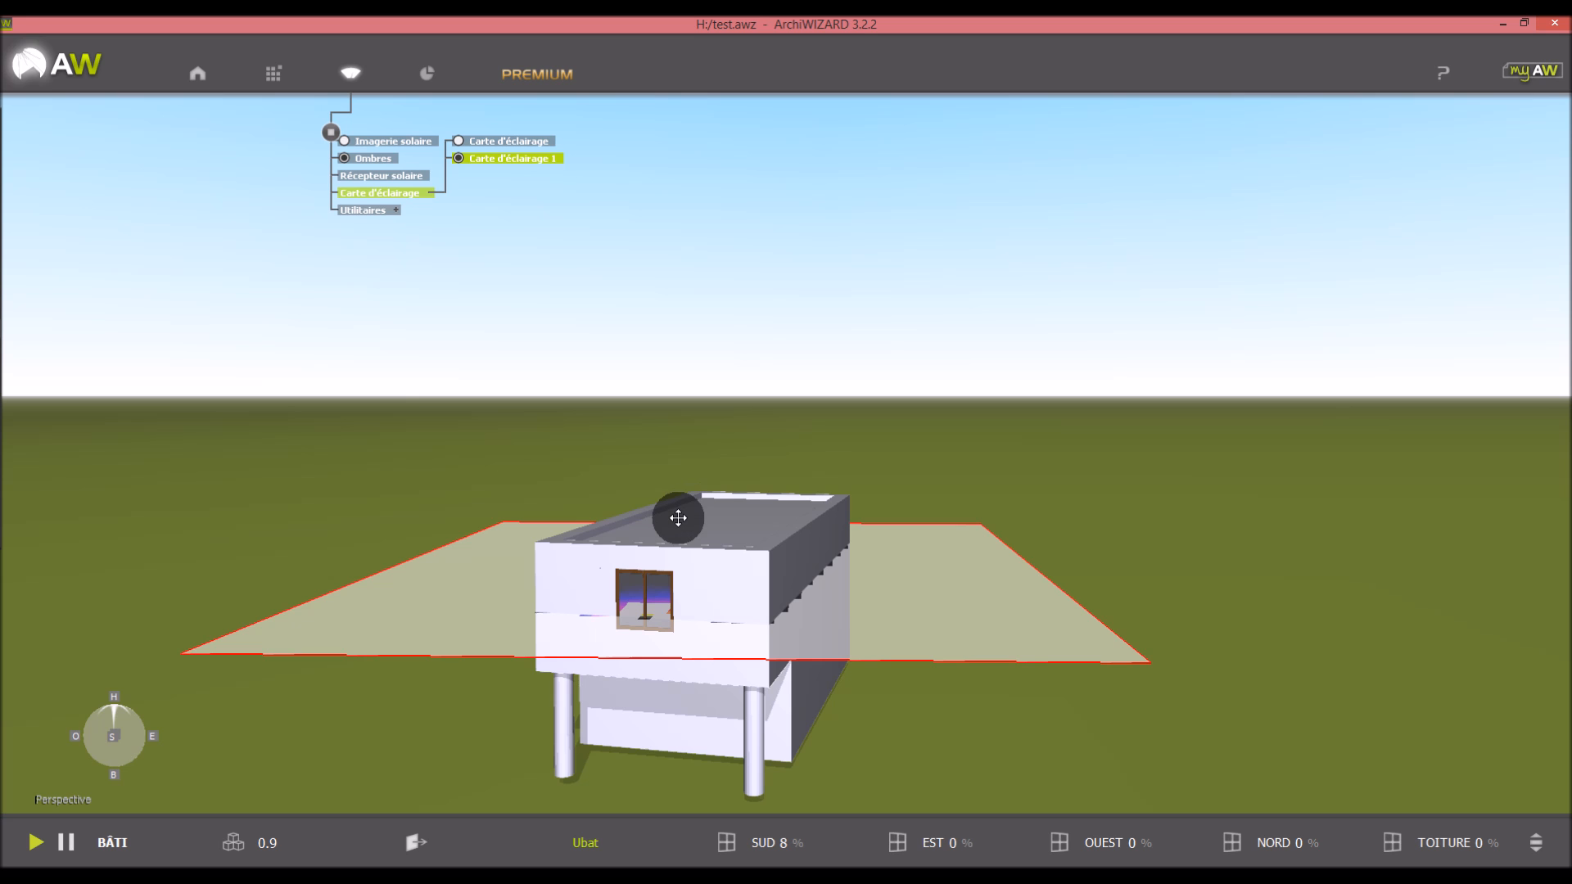
pyautogui.keyDown('ctrl'); pyautogui.scroll(-3, 908, 451); pyautogui.keyUp('ctrl')
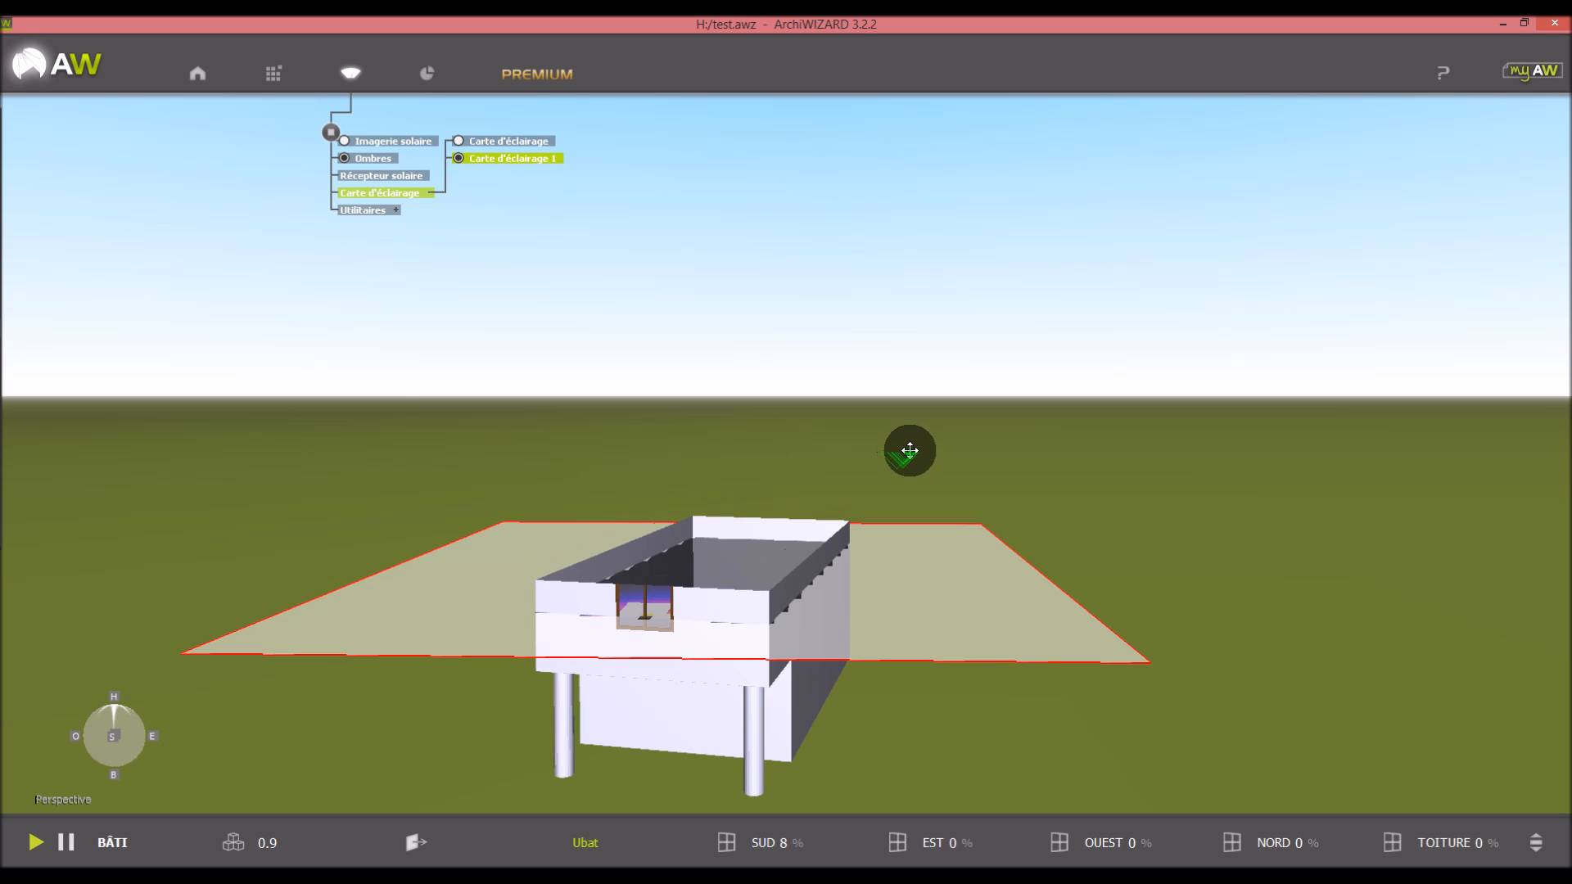
pyautogui.scroll(-3, 898, 483)
pyautogui.scroll(-2, 786, 532)
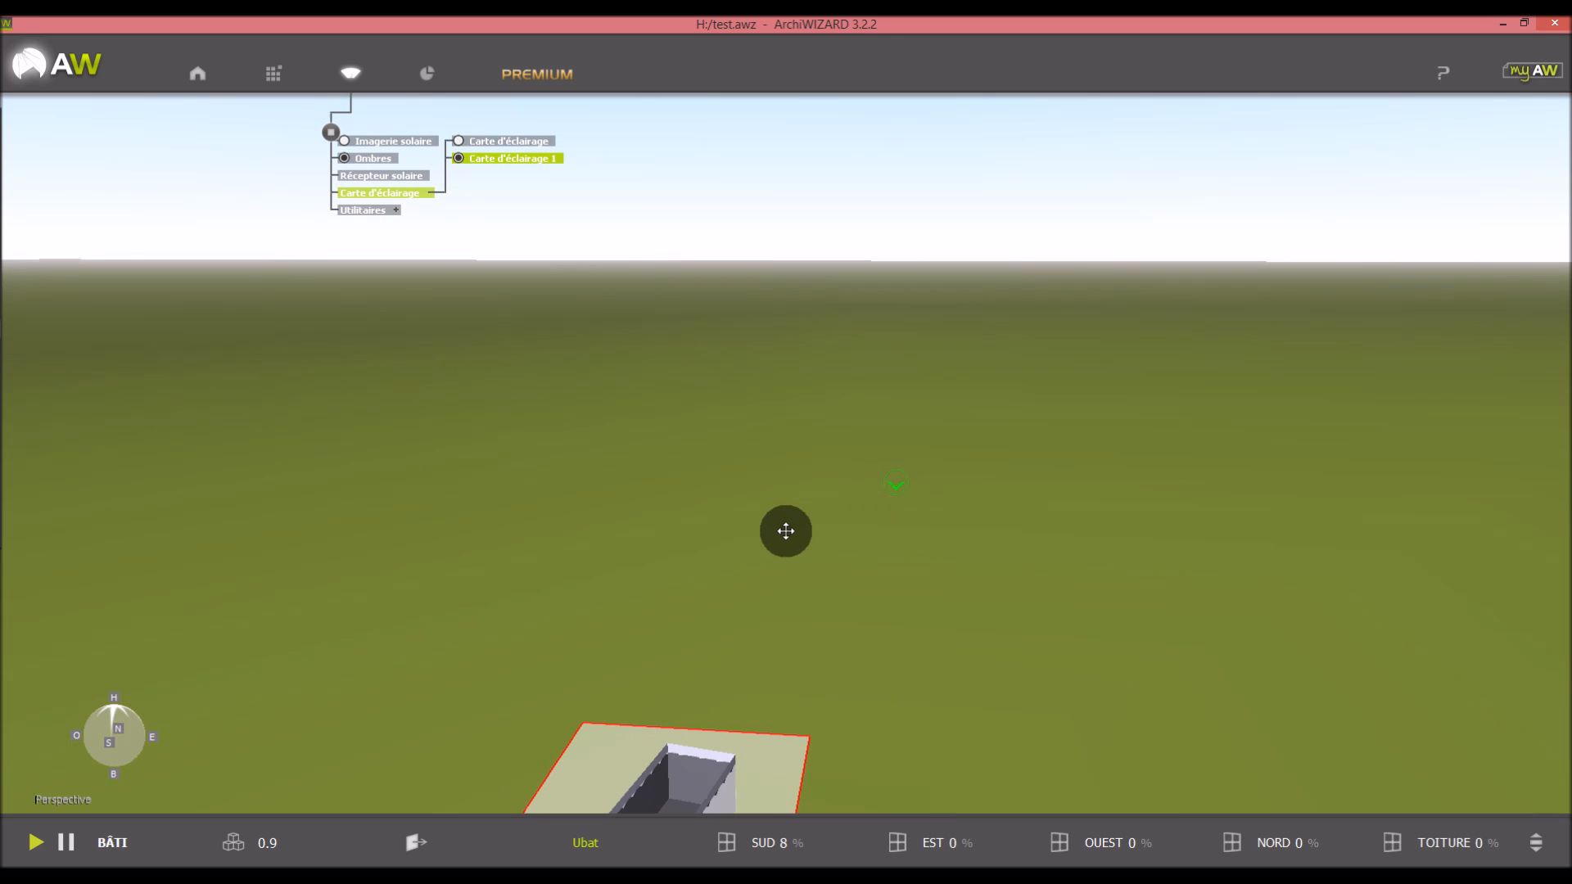
pyautogui.scroll(3, 709, 774)
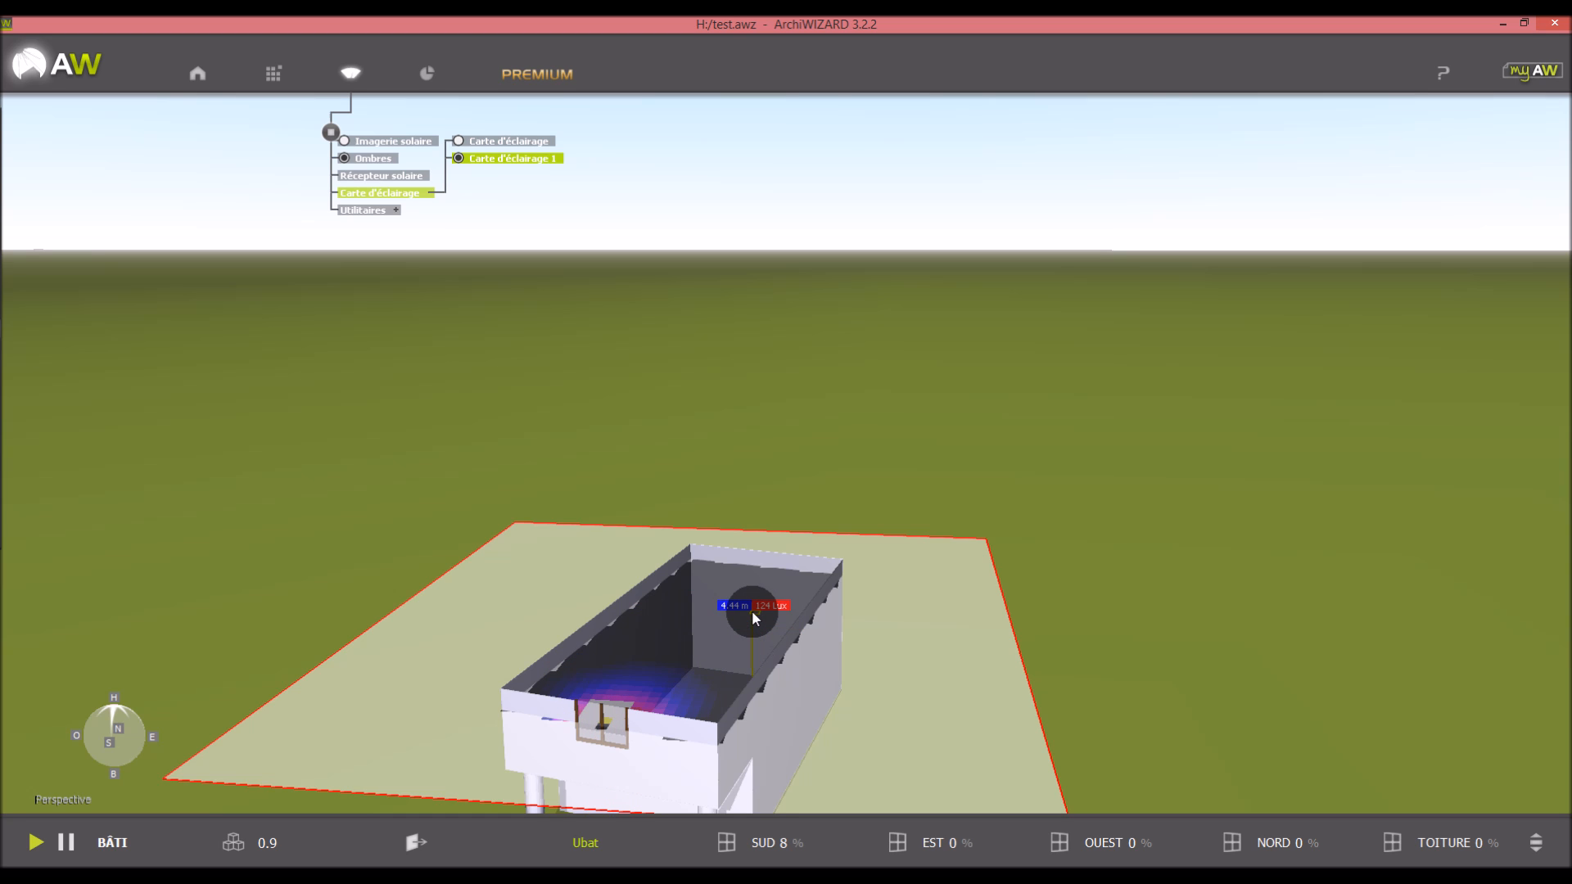
pyautogui.scroll(-2, 750, 611)
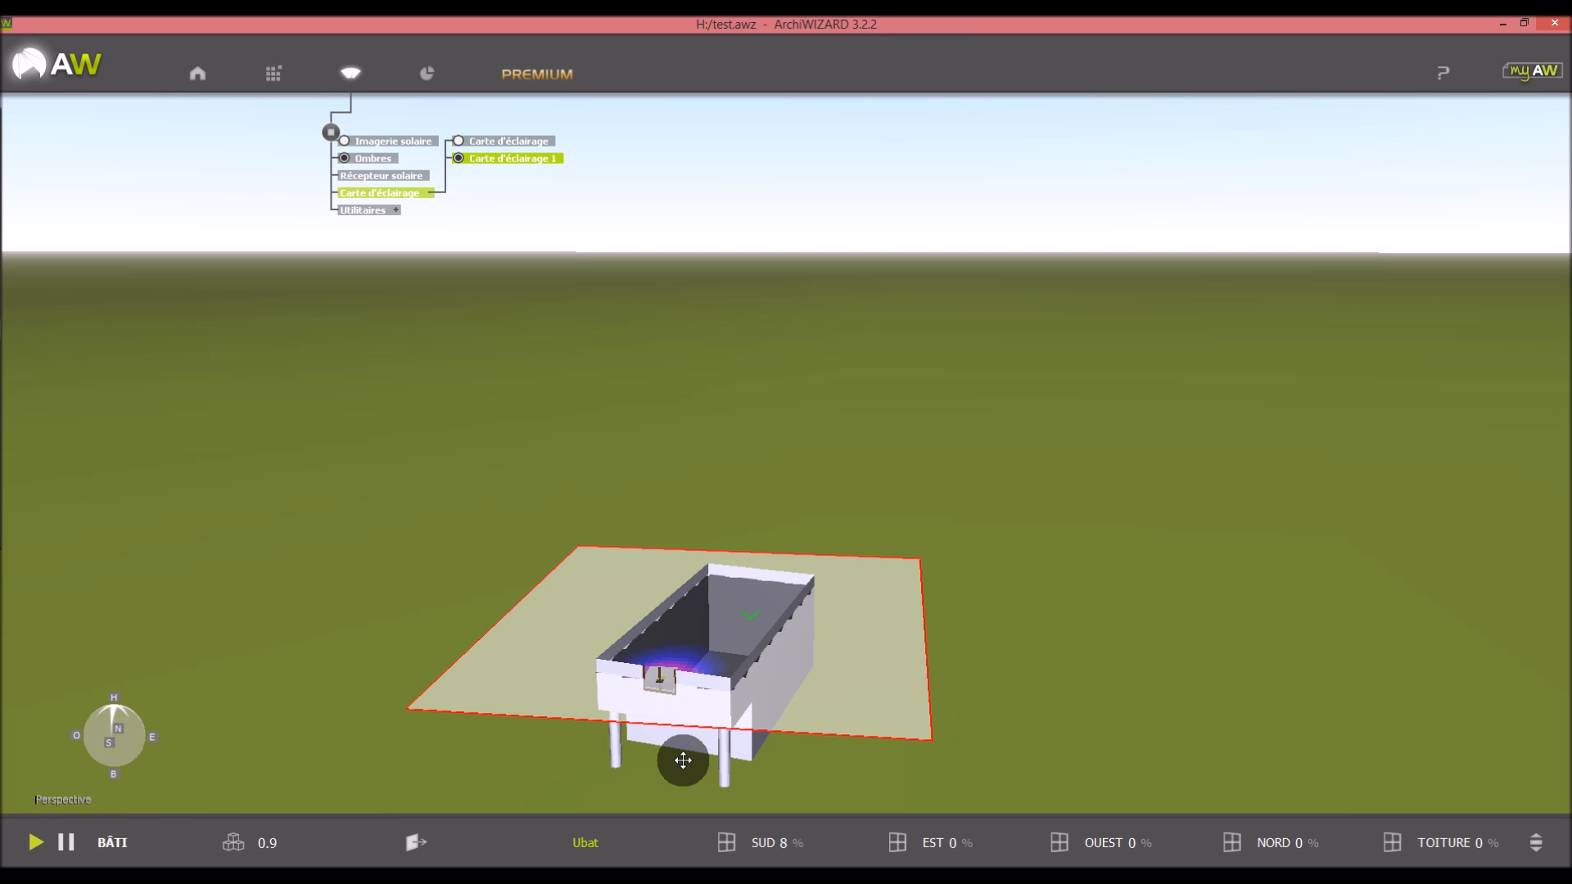
pyautogui.scroll(2, 680, 749)
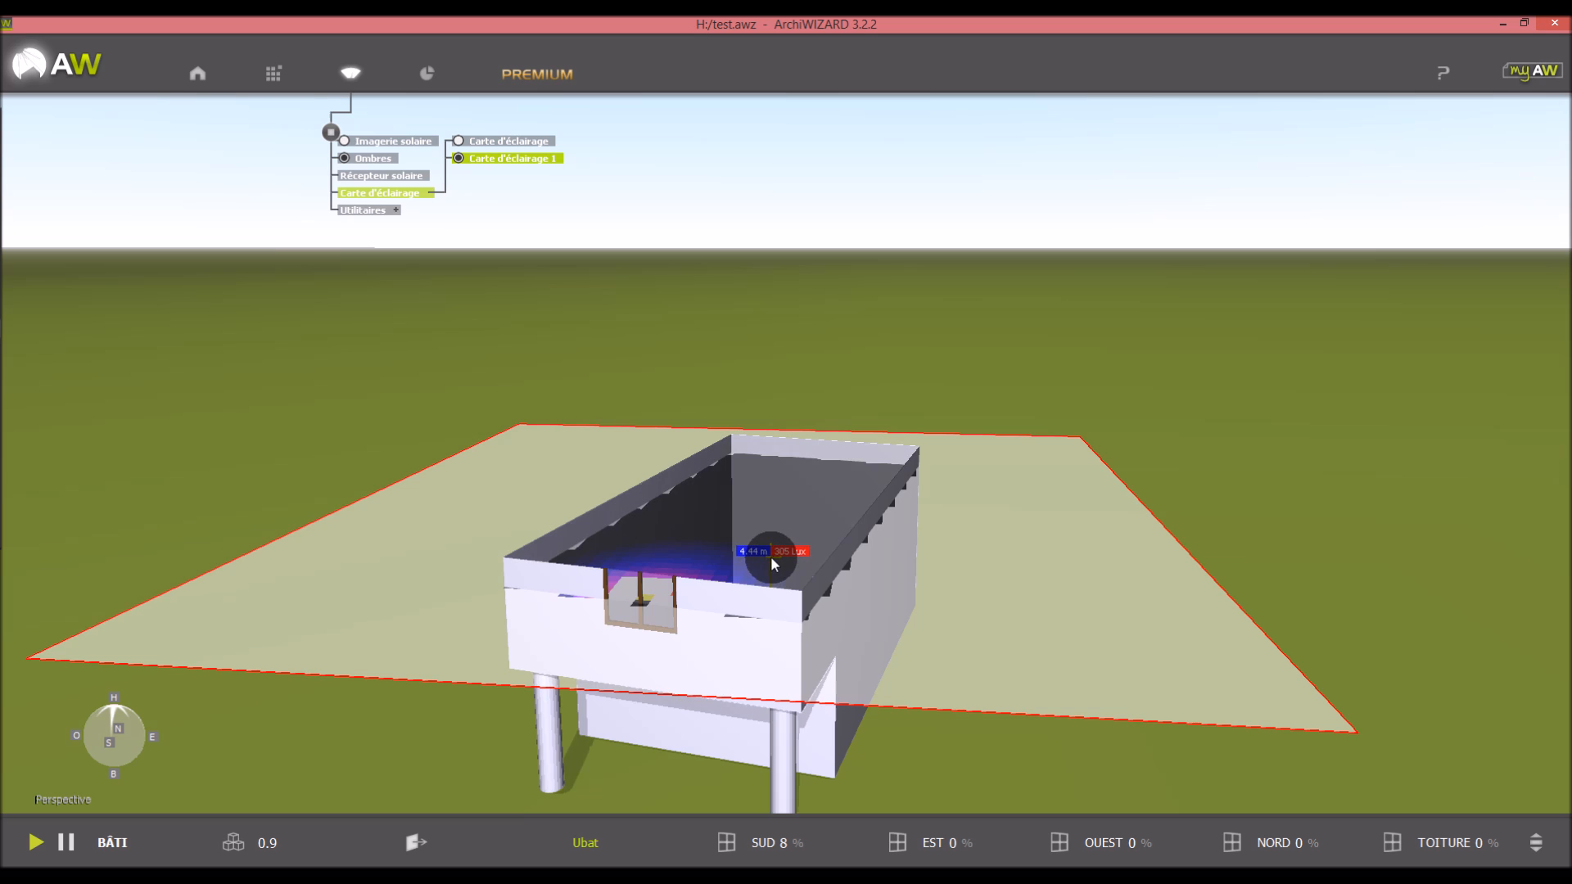
pyautogui.click(460, 160)
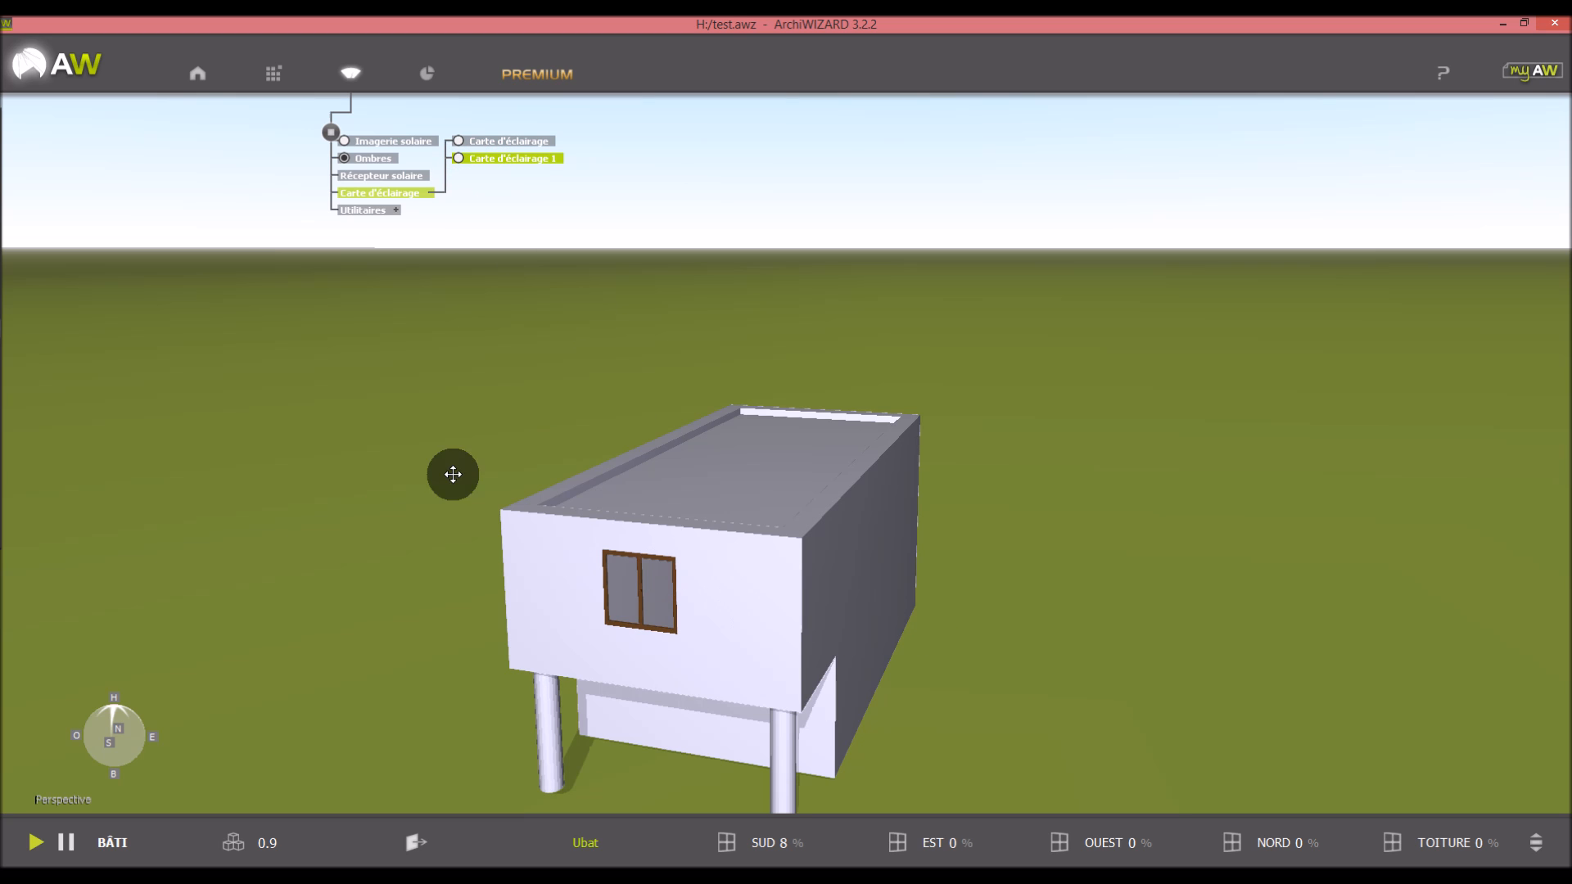
# Check the exterior walls' composition and the Planchers bas / Ext floor category in the wall configurator, close it and deselect the walls
pyautogui.moveTo(5, 272)
pyautogui.click(13, 321)
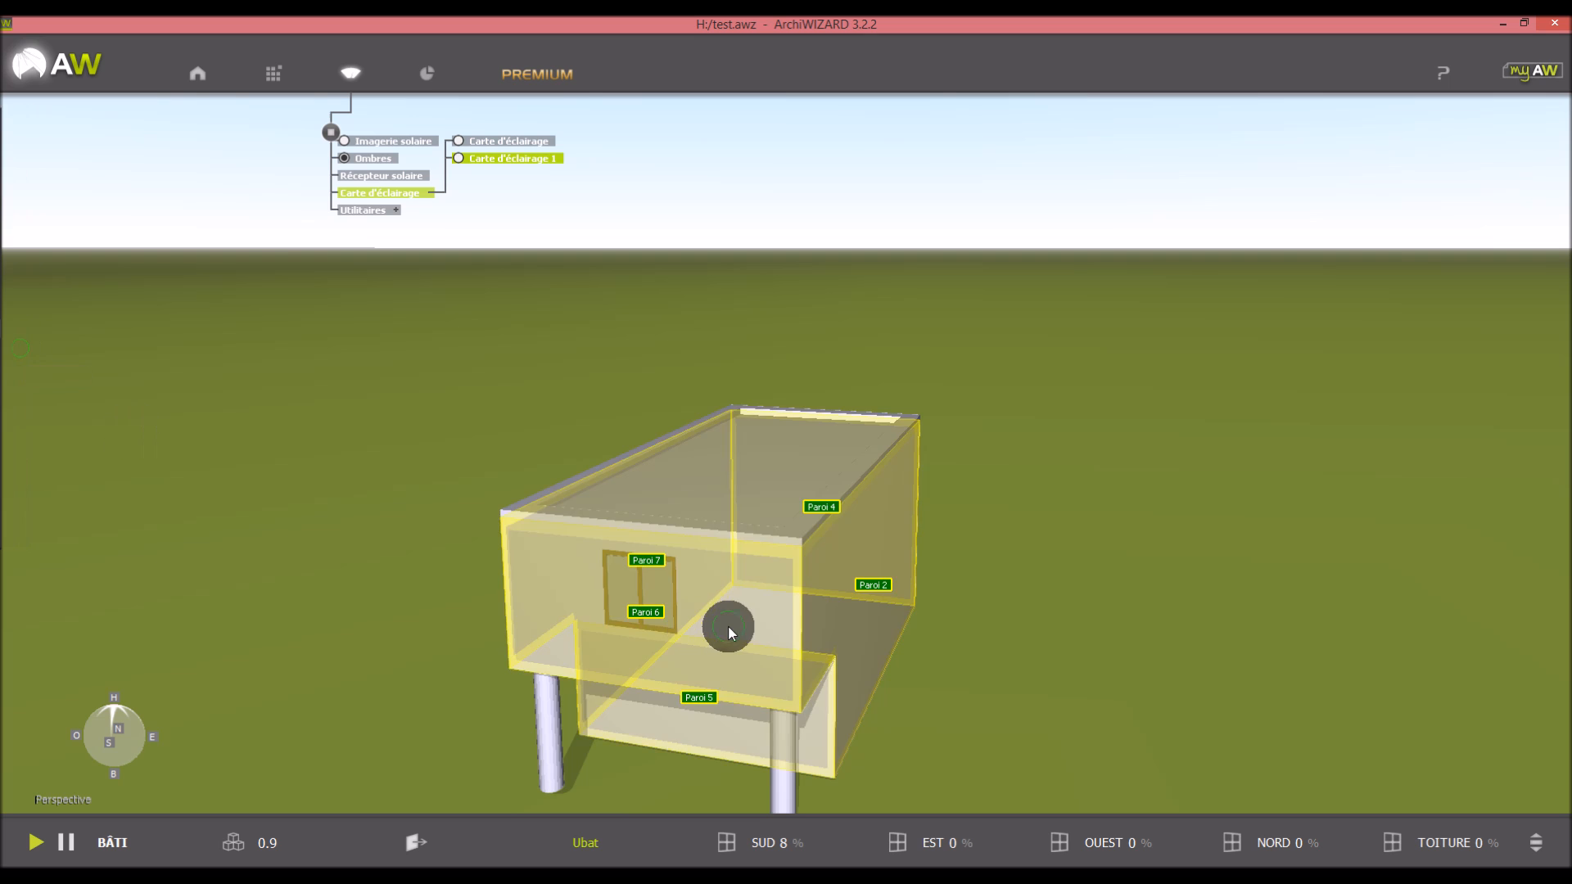
pyautogui.click(726, 627)
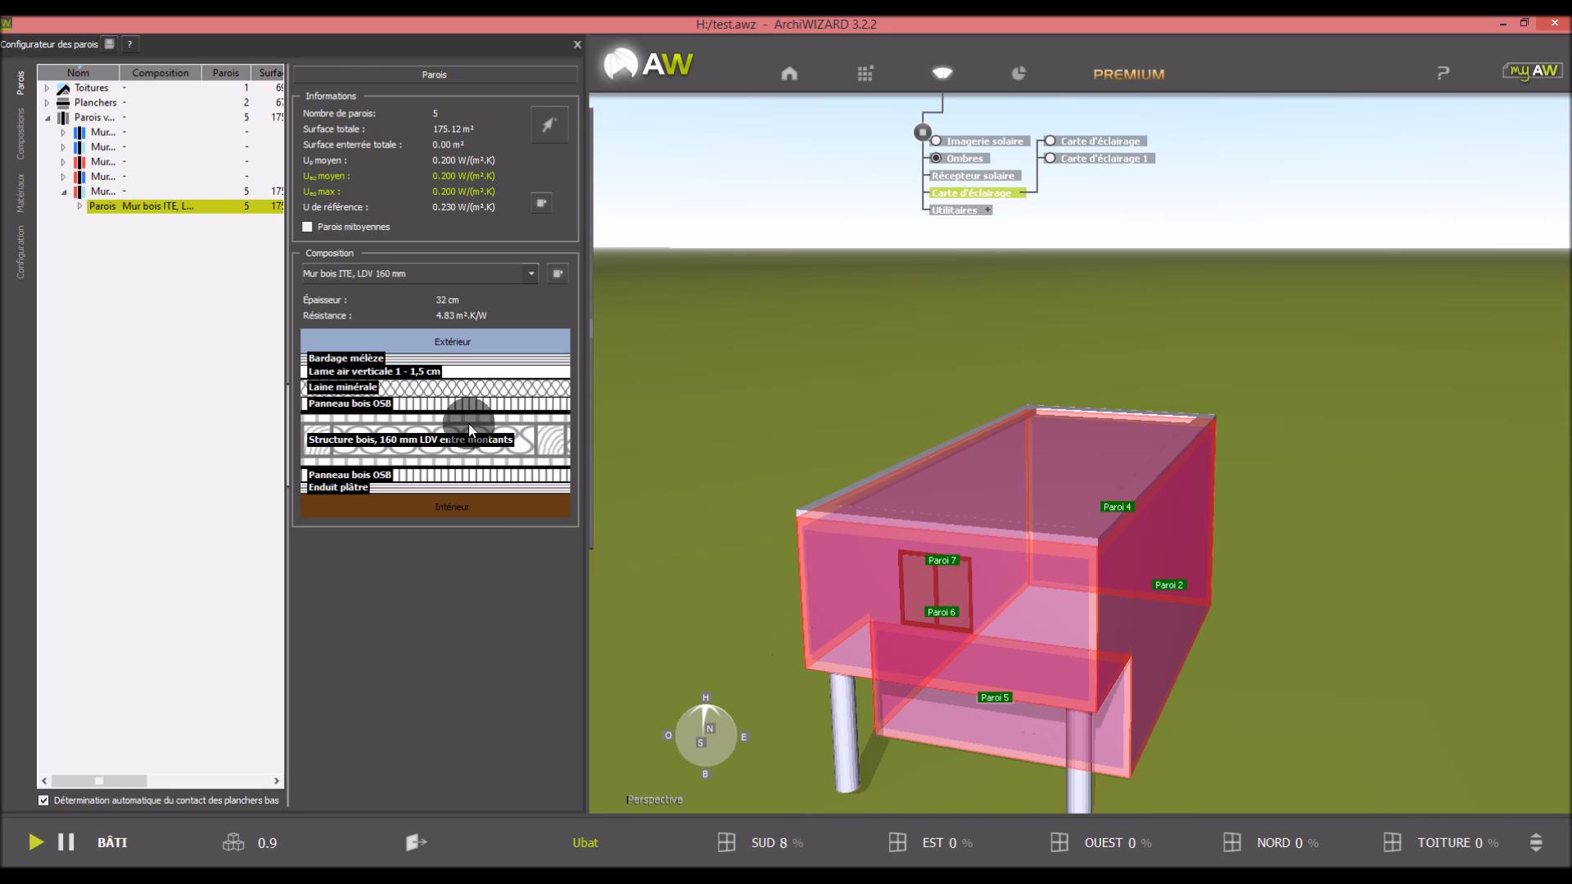
pyautogui.click(119, 146)
pyautogui.click(47, 103)
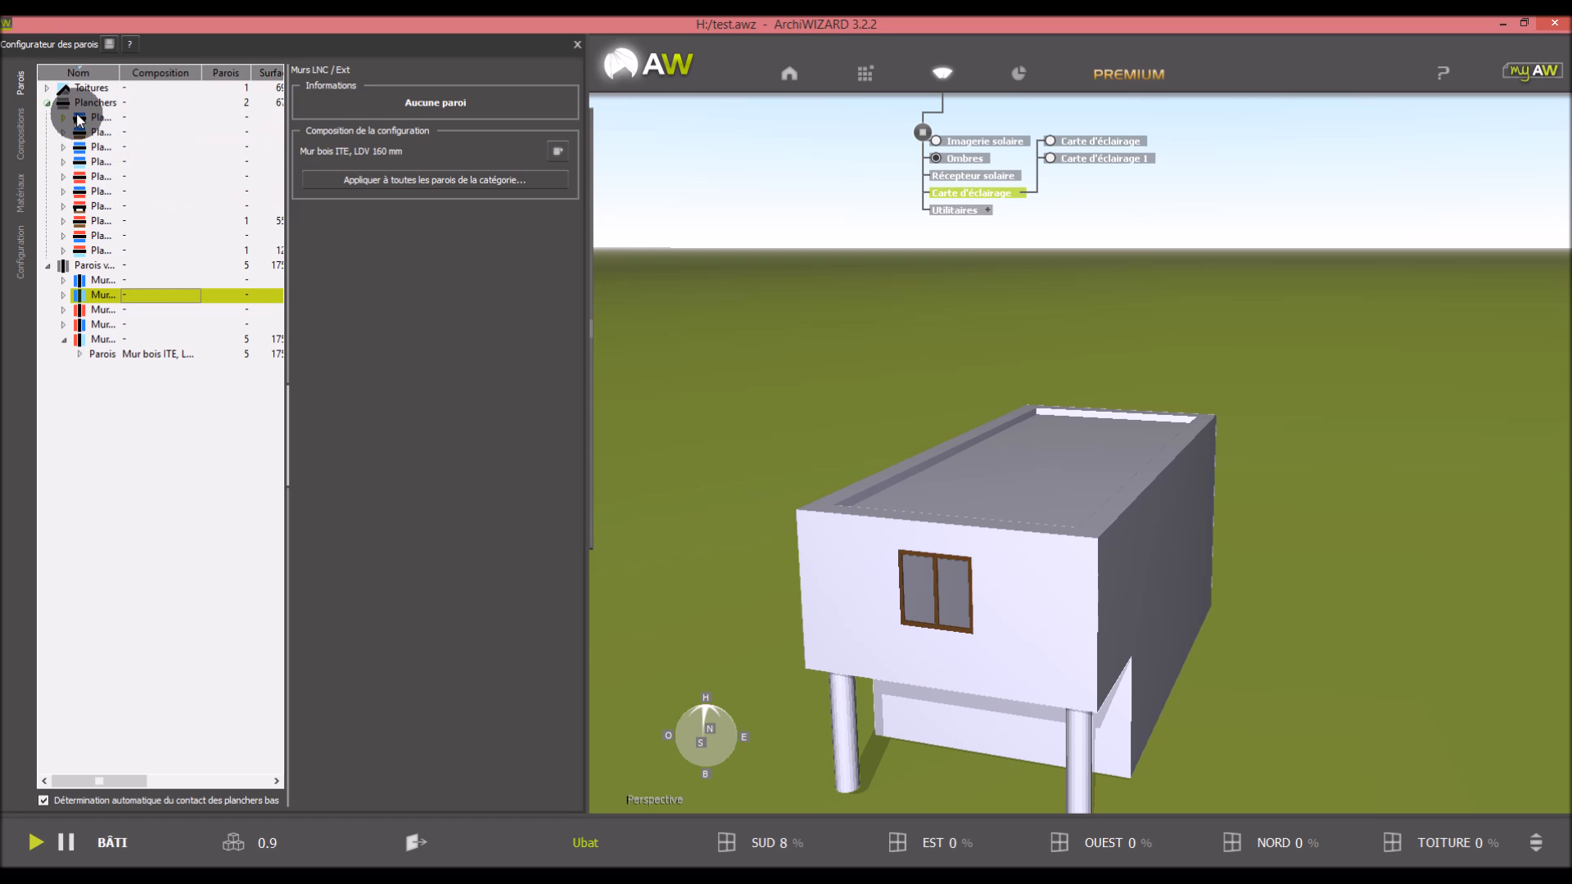
pyautogui.click(90, 117)
pyautogui.click(93, 252)
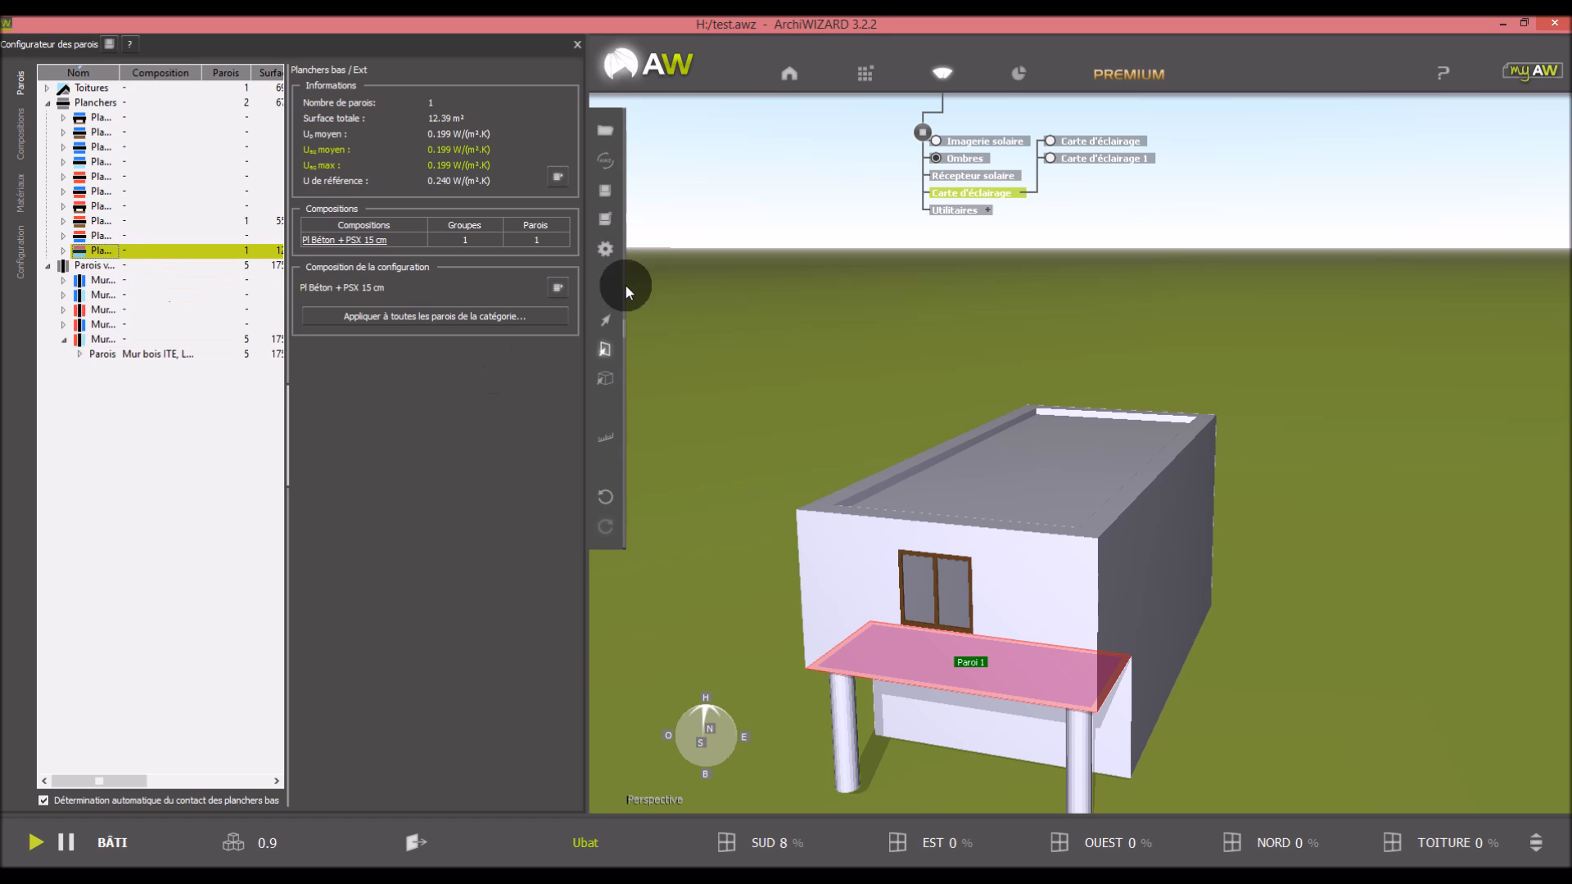
pyautogui.click(578, 44)
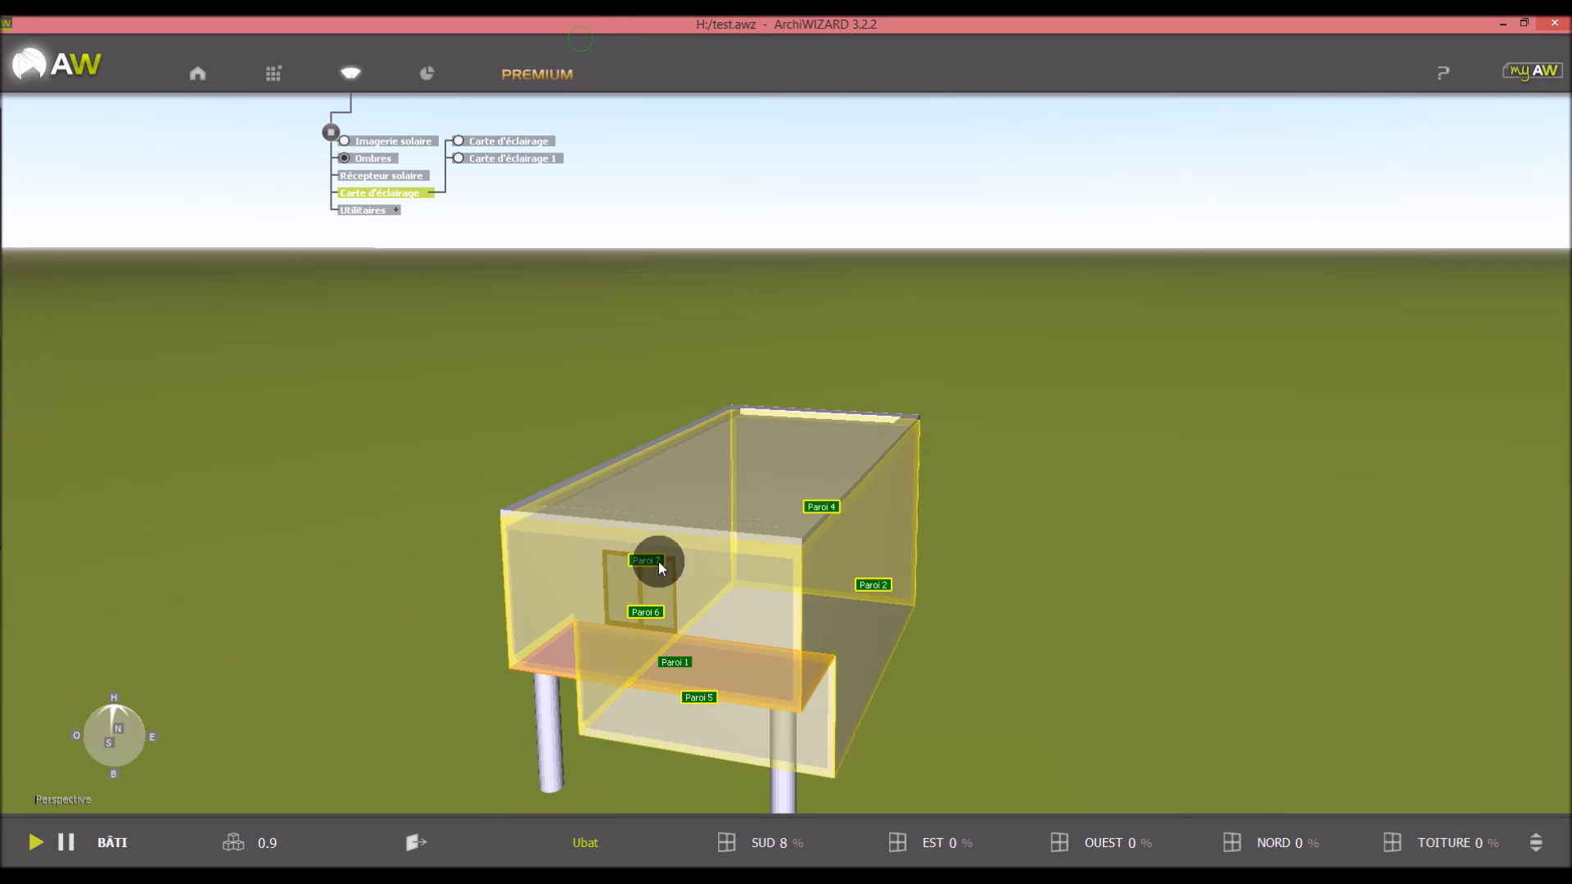
pyautogui.click(1162, 675)
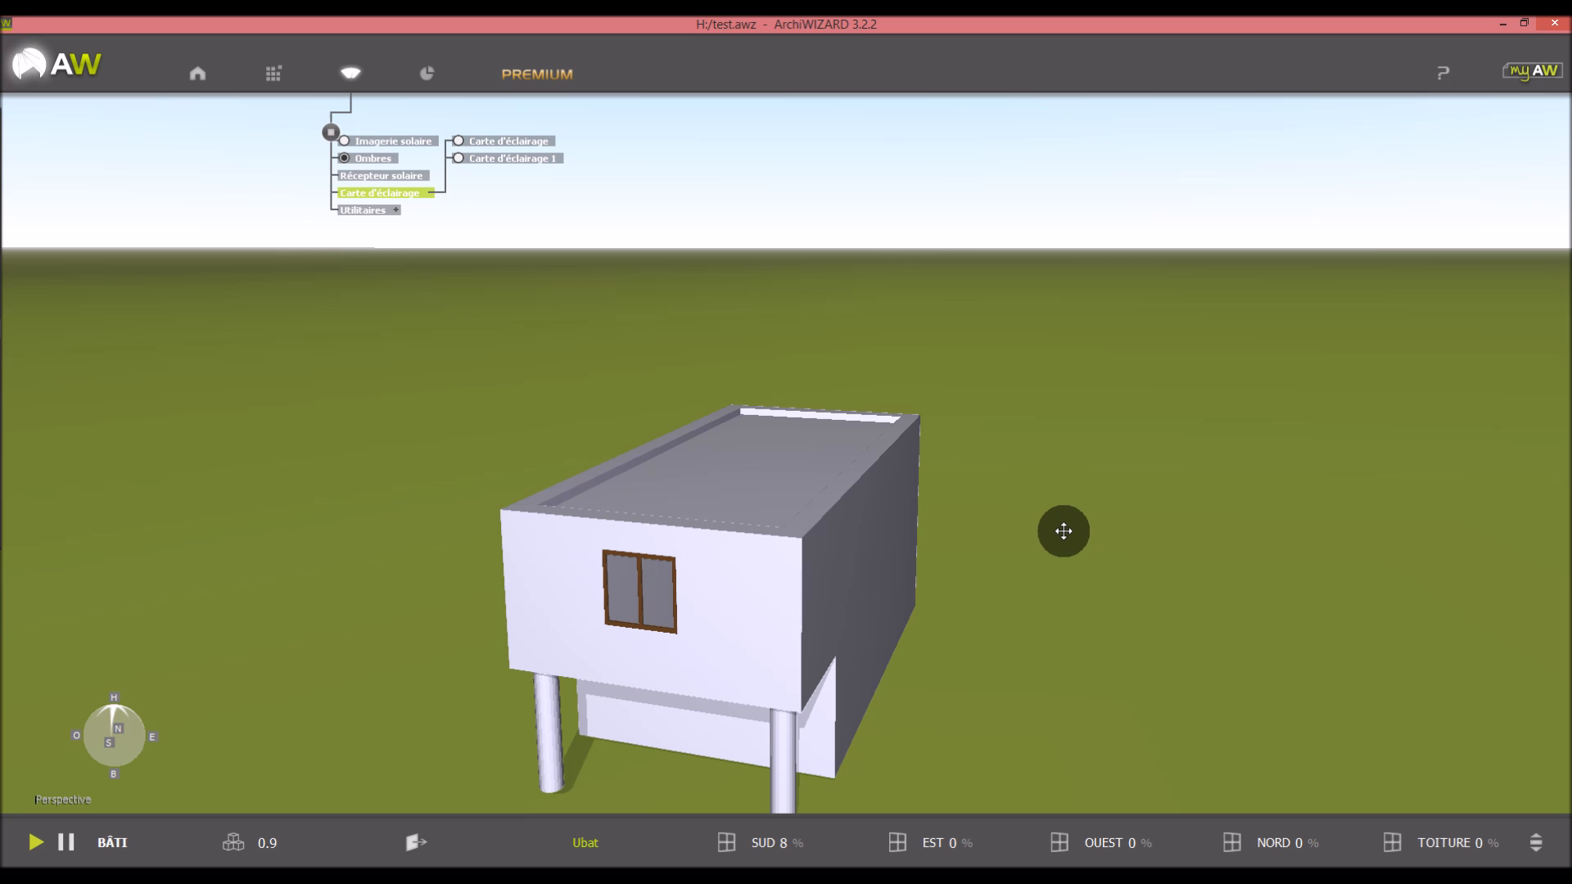
pyautogui.moveTo(1067, 582); pyautogui.dragTo(1051, 573)
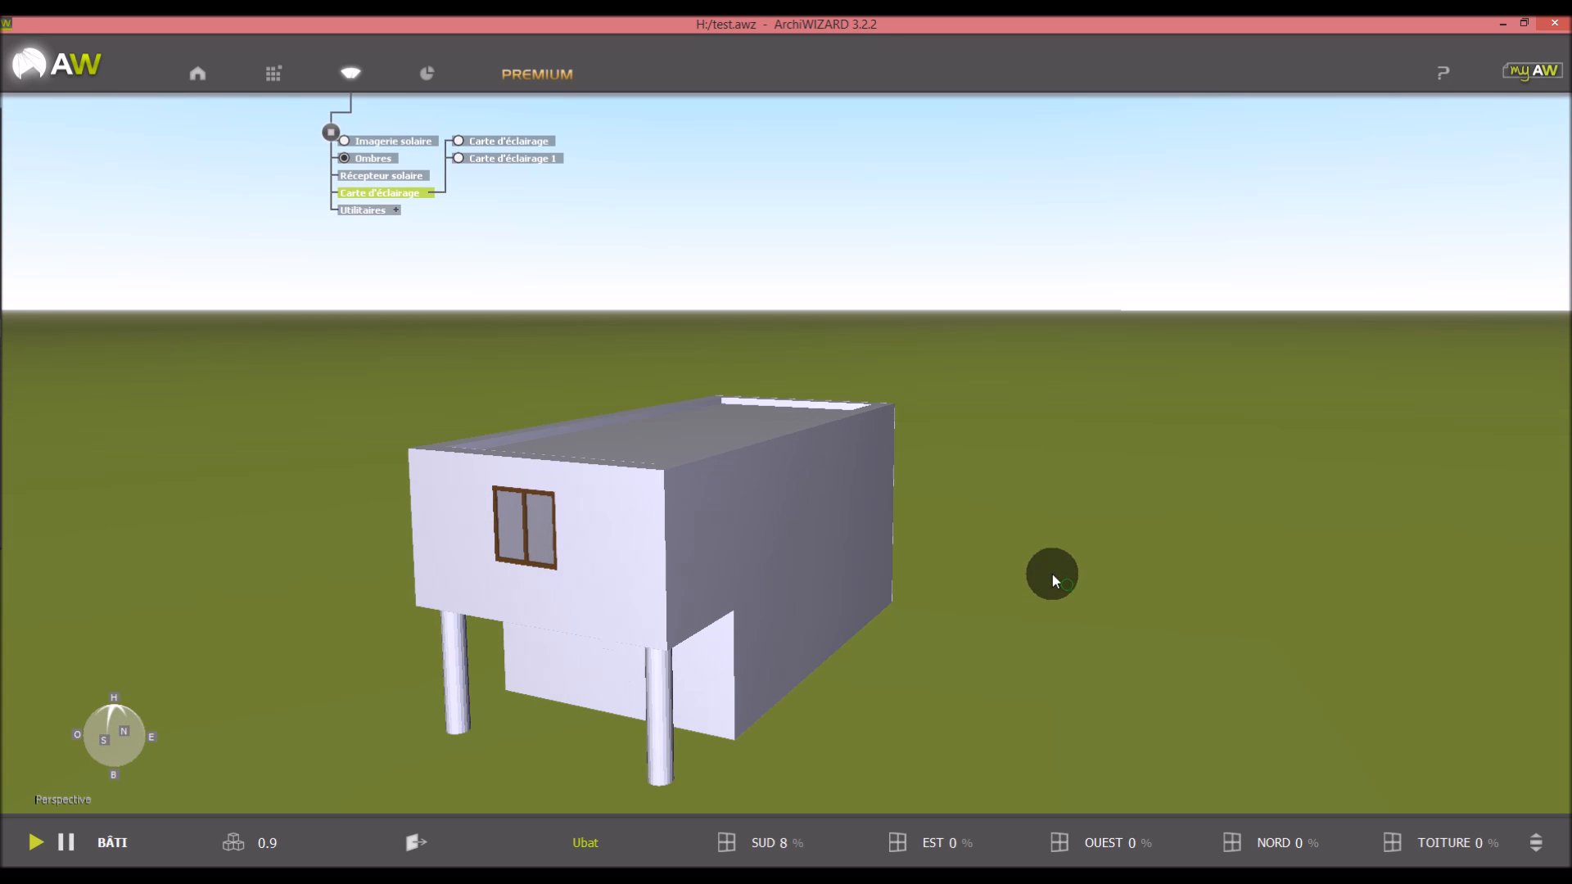
# Select the upper-storey window on the front facade and widen it by moving its side edge towards the nearer house corner
pyautogui.moveTo(7, 262)
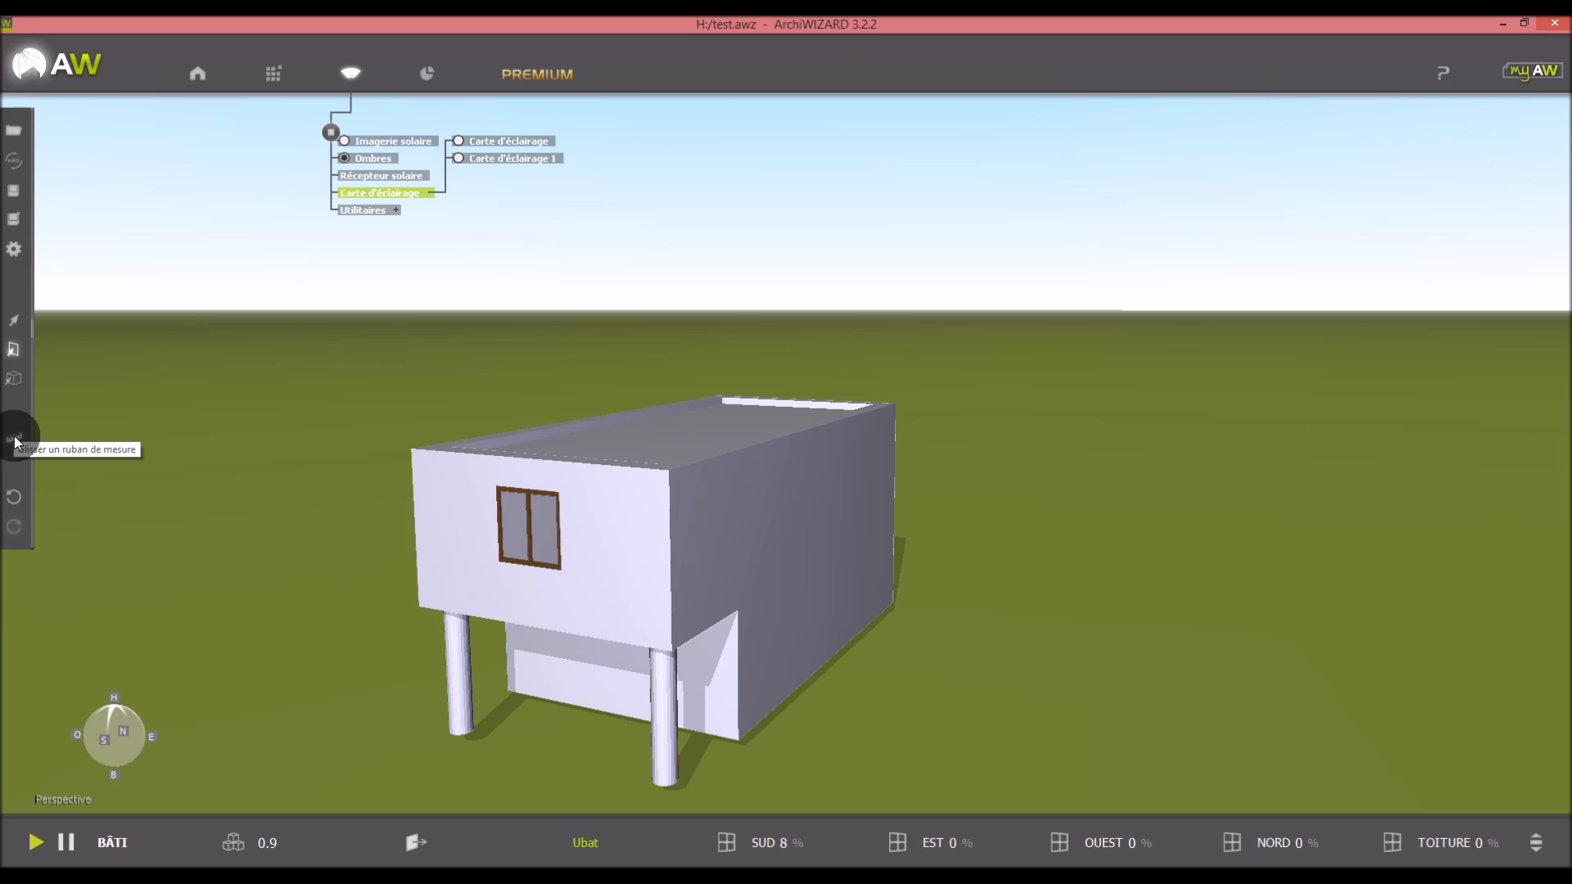
pyautogui.moveTo(255, 576); pyautogui.dragTo(509, 627, button='middle')
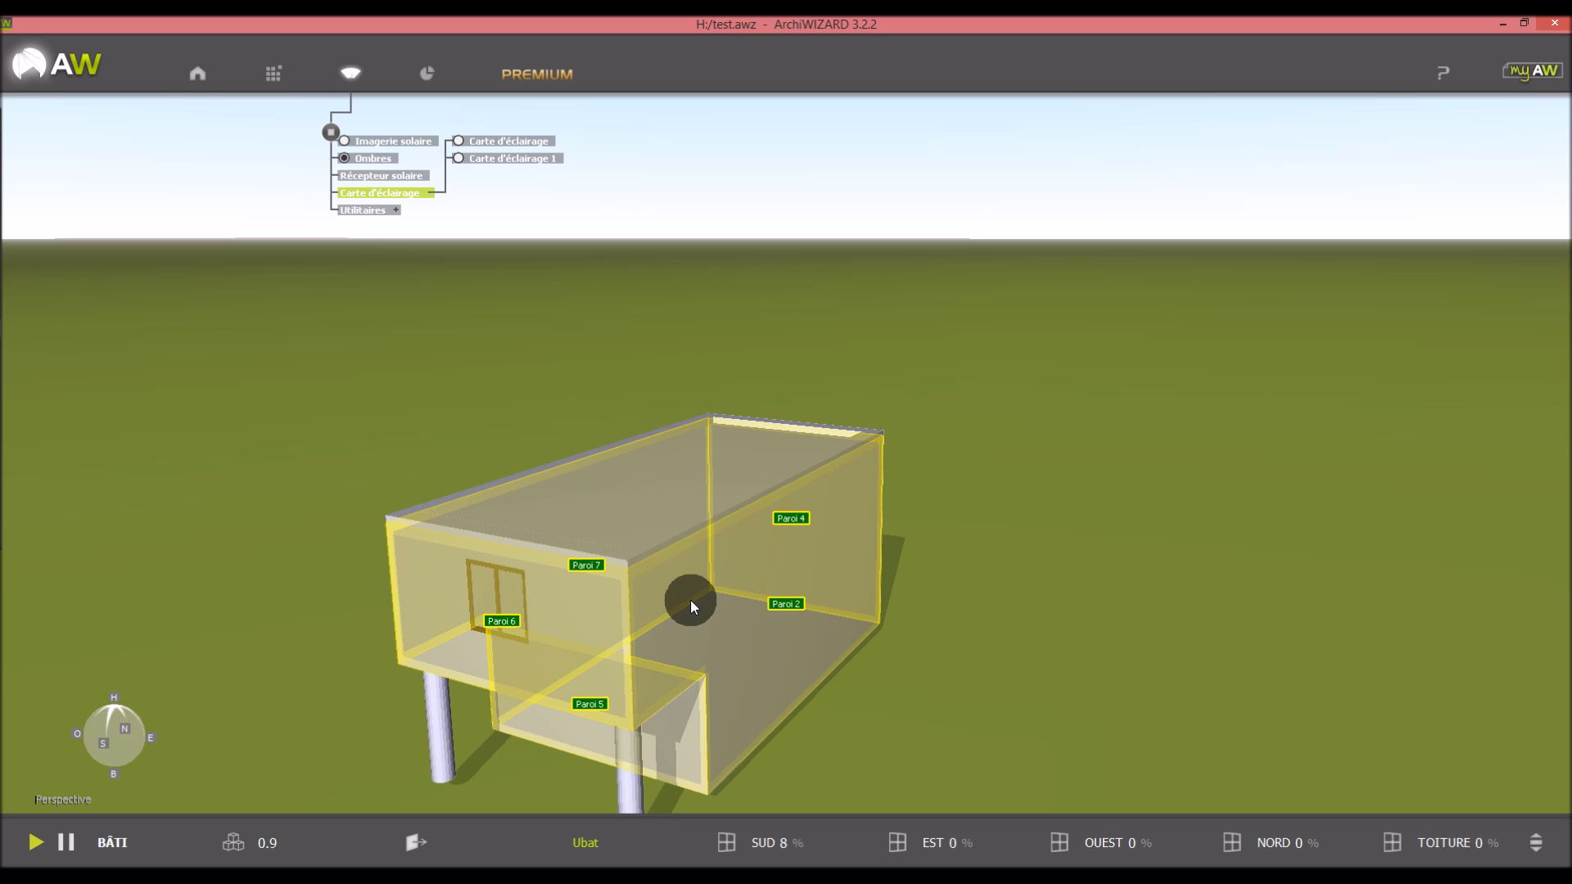
pyautogui.moveTo(395, 405); pyautogui.dragTo(377, 403, button='middle')
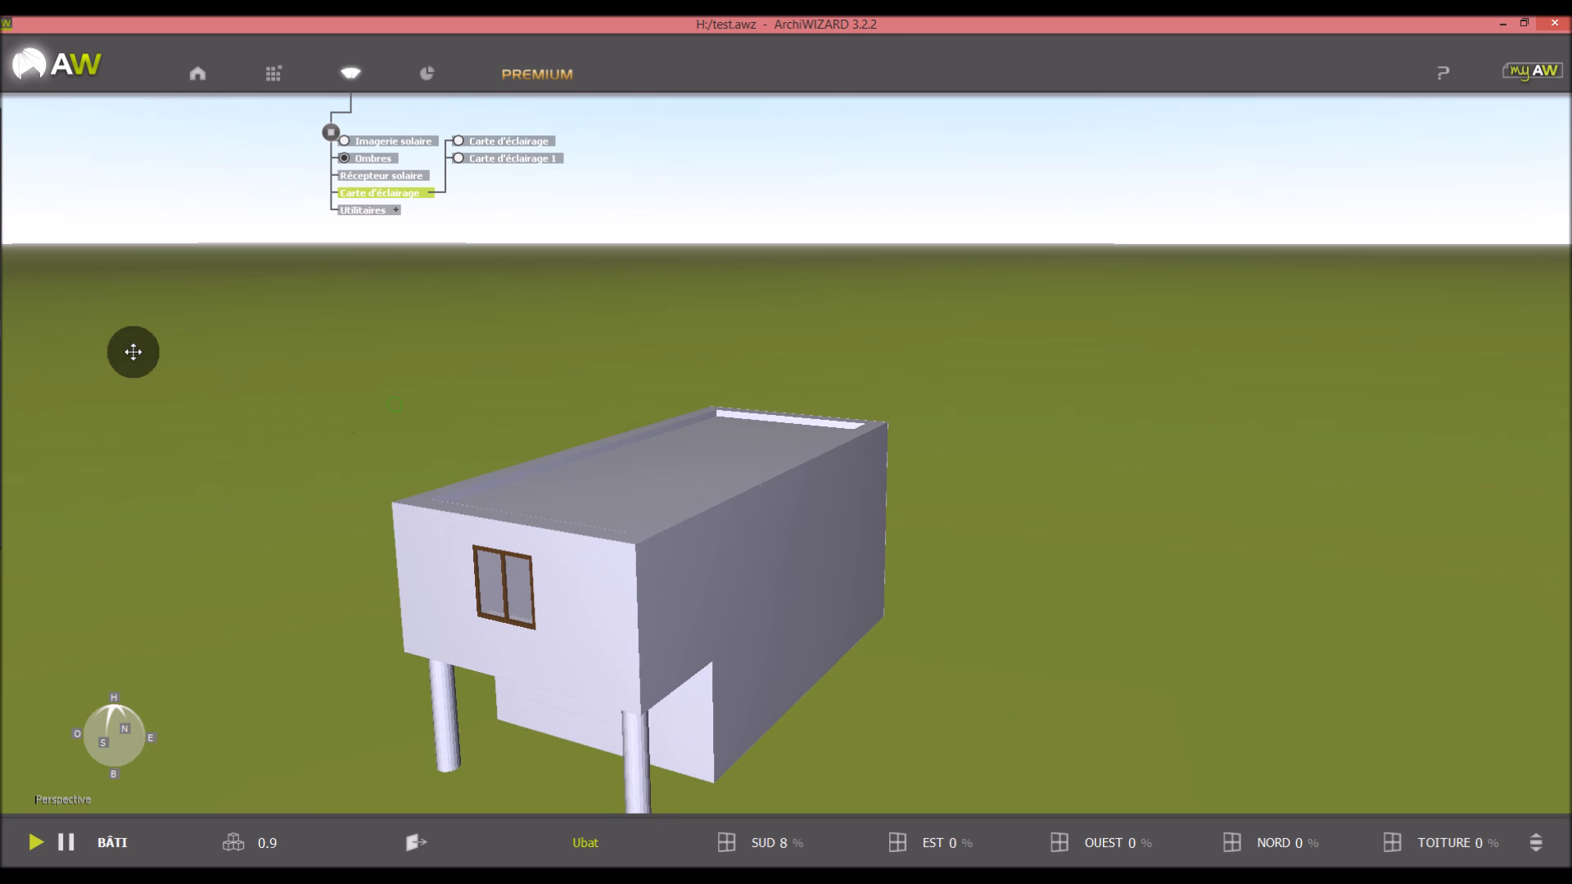
pyautogui.moveTo(3, 301)
pyautogui.click(480, 603)
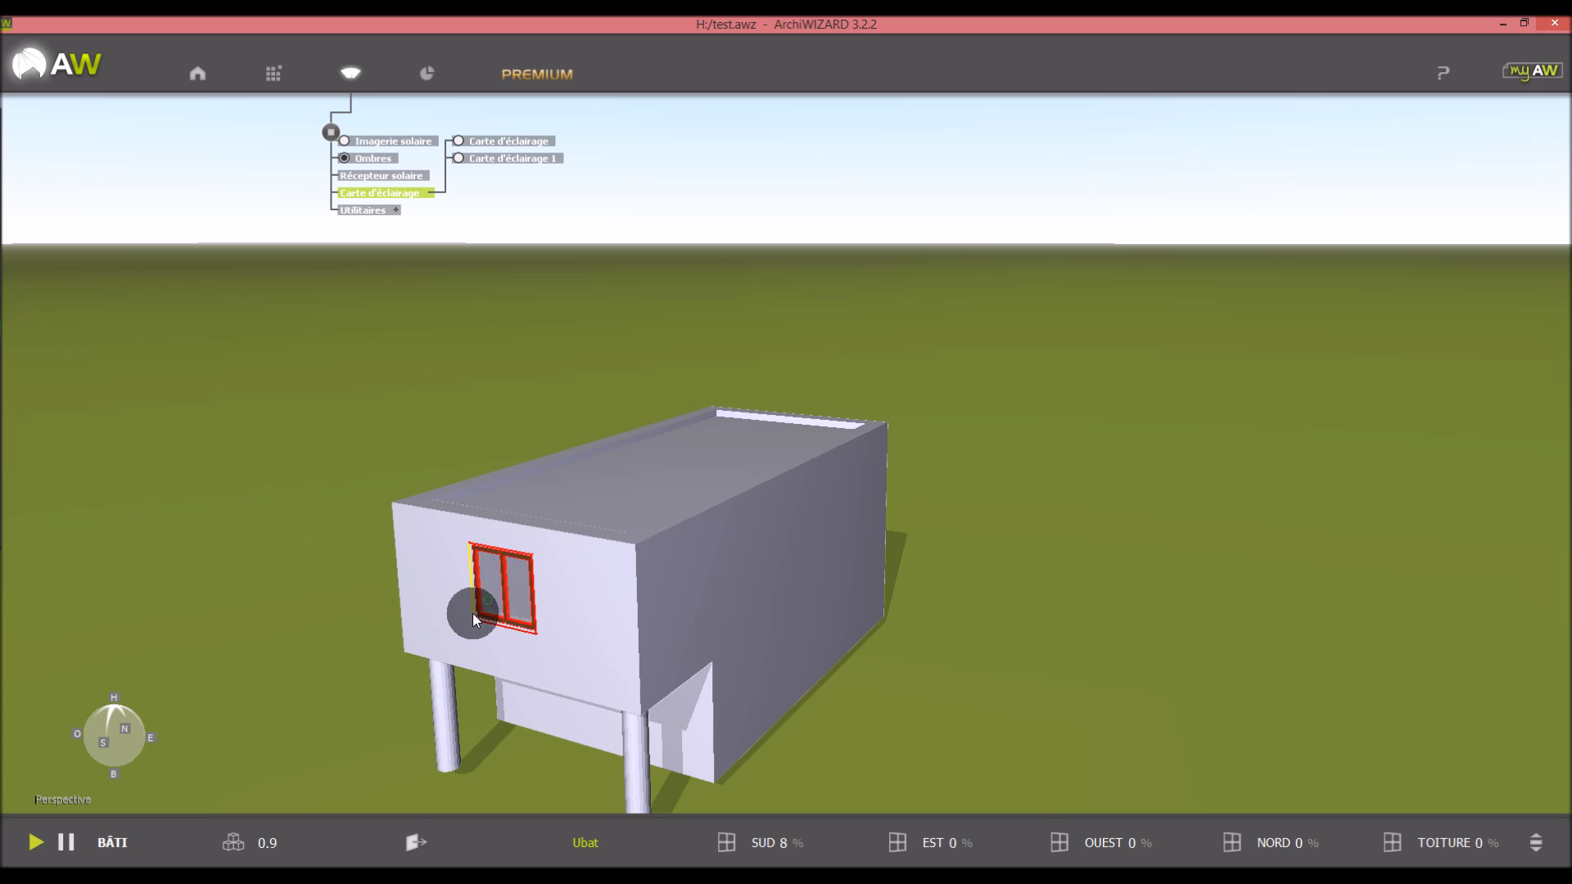
pyautogui.click(667, 556)
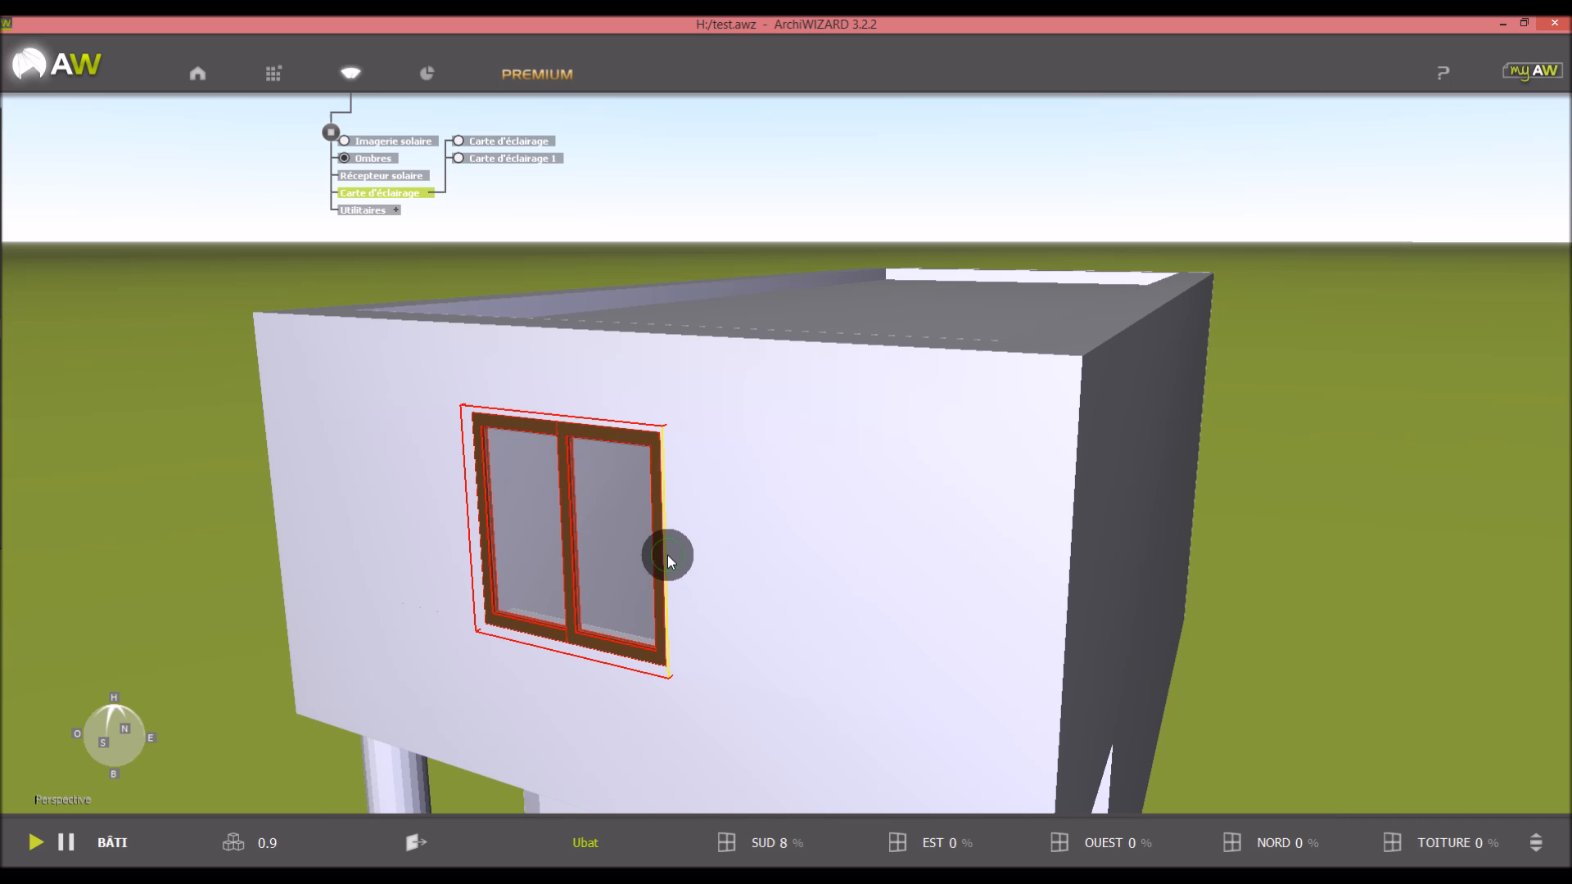
pyautogui.moveTo(667, 555); pyautogui.dragTo(758, 606)
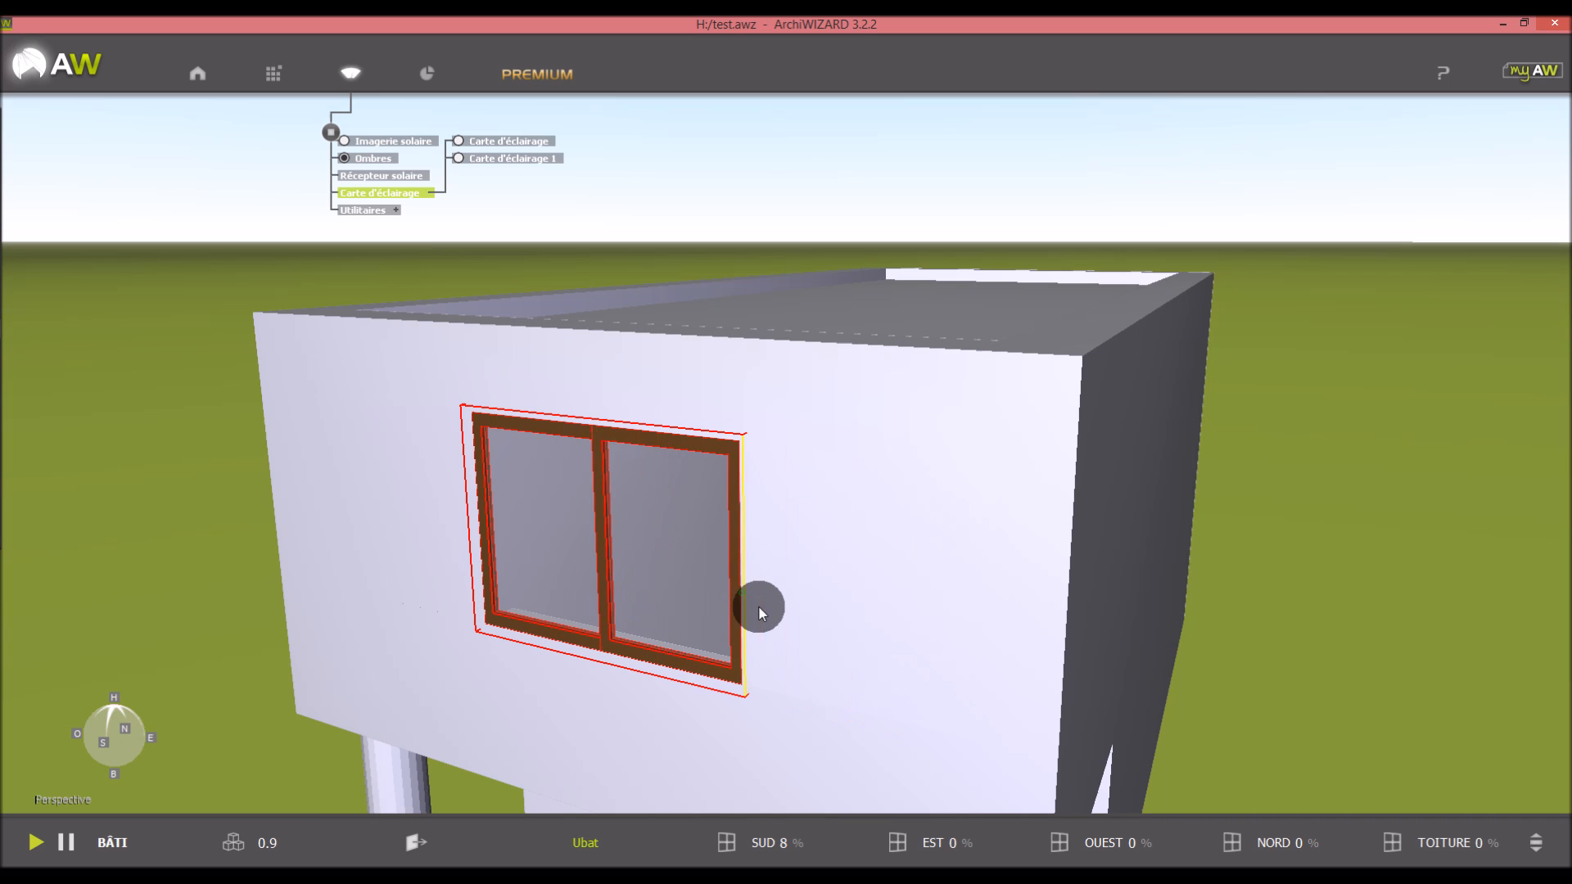
pyautogui.scroll(-5, 828, 614)
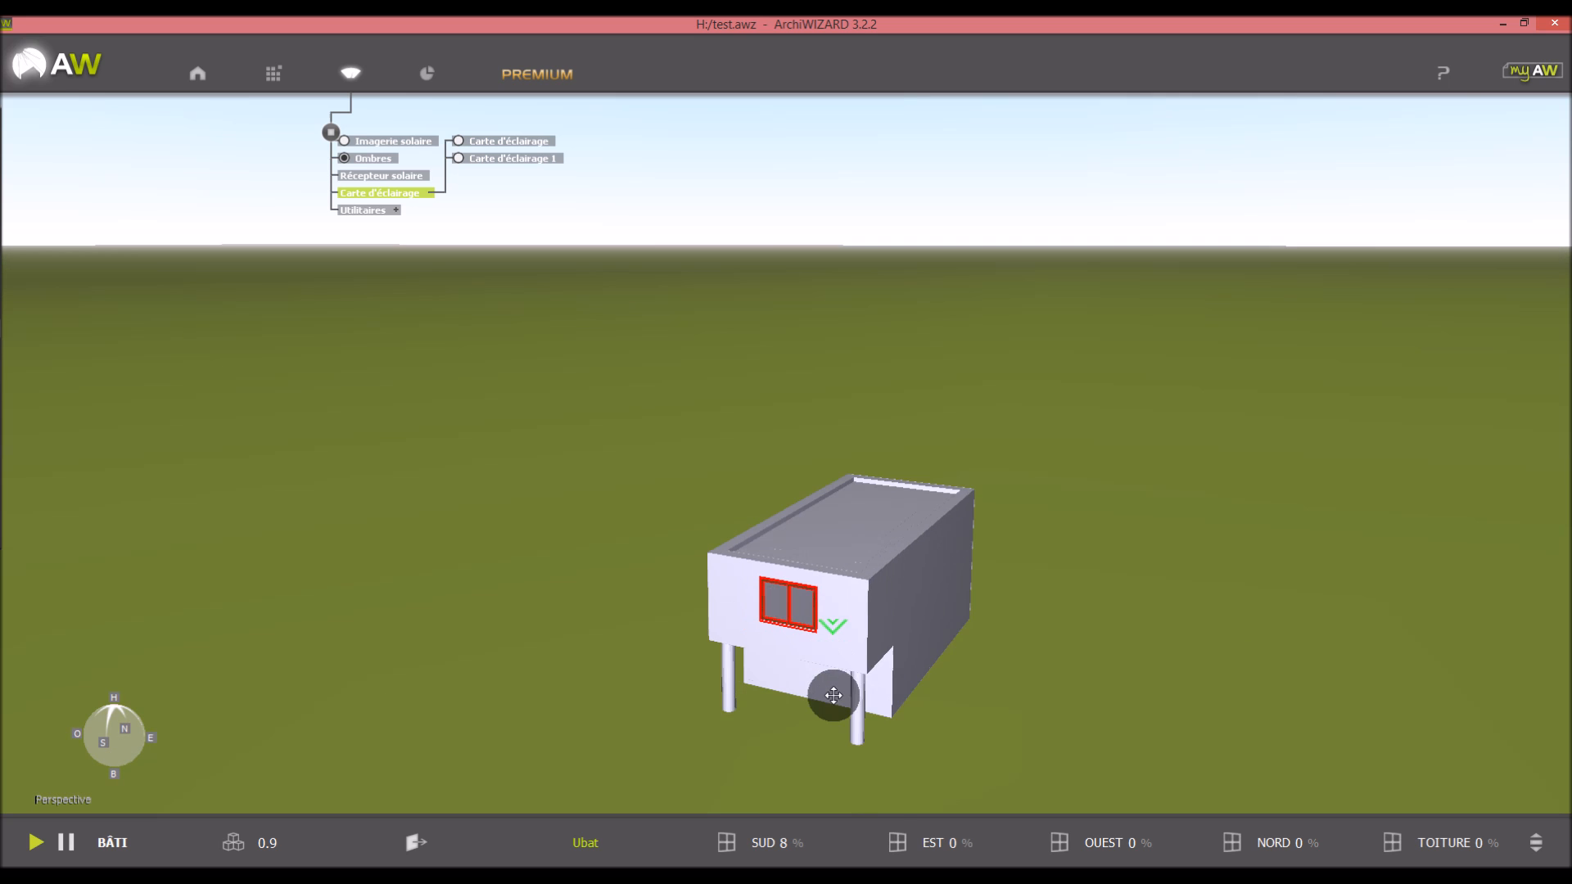
pyautogui.scroll(5, 833, 695)
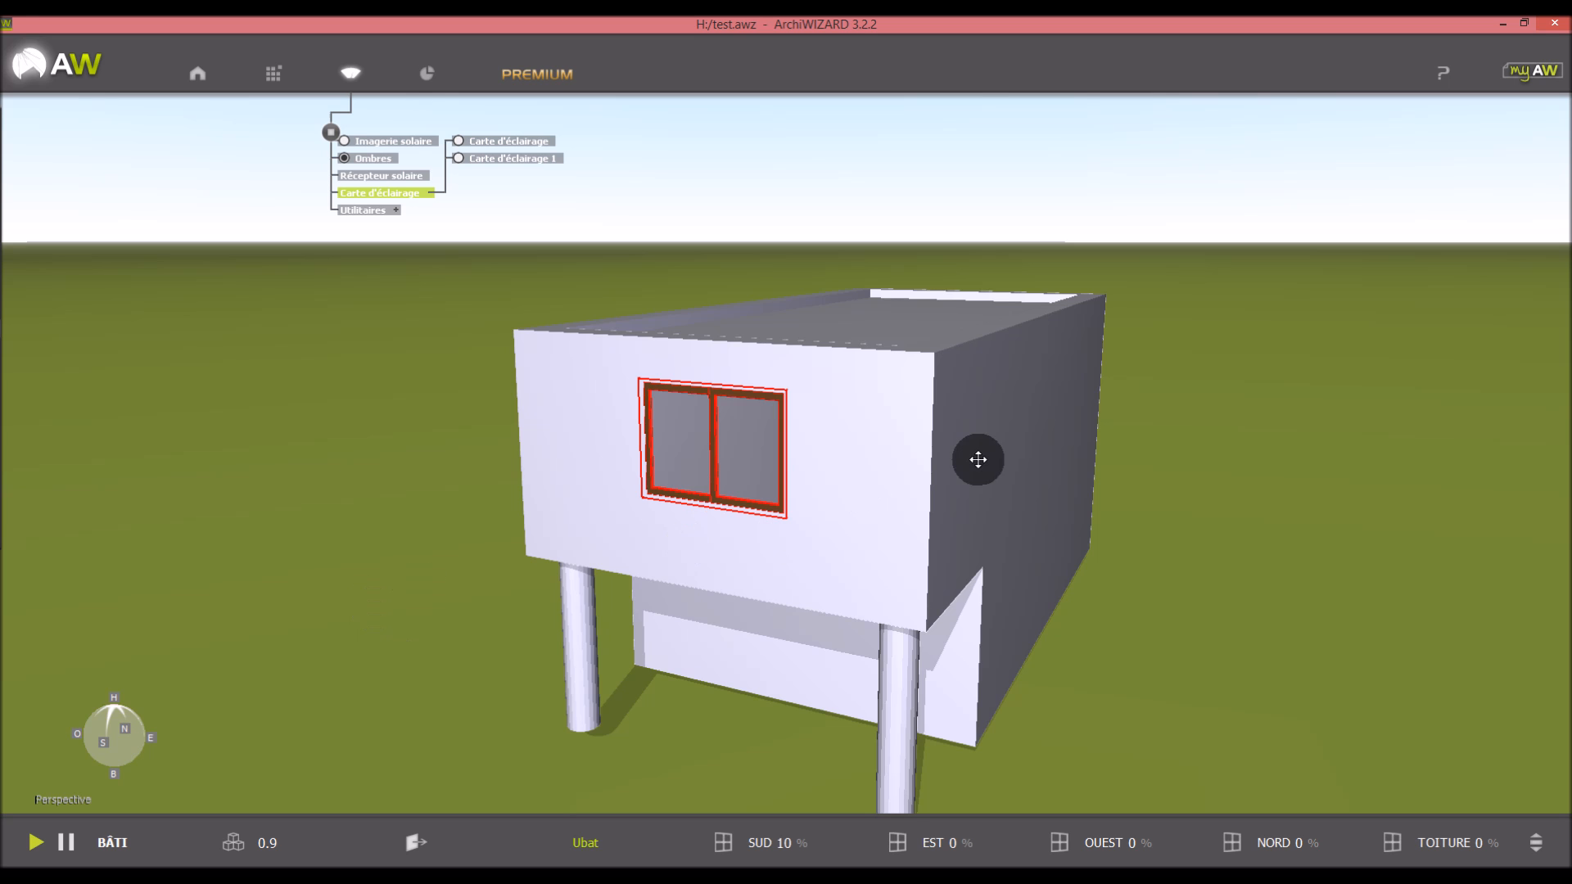
pyautogui.moveTo(1042, 477); pyautogui.dragTo(954, 506)
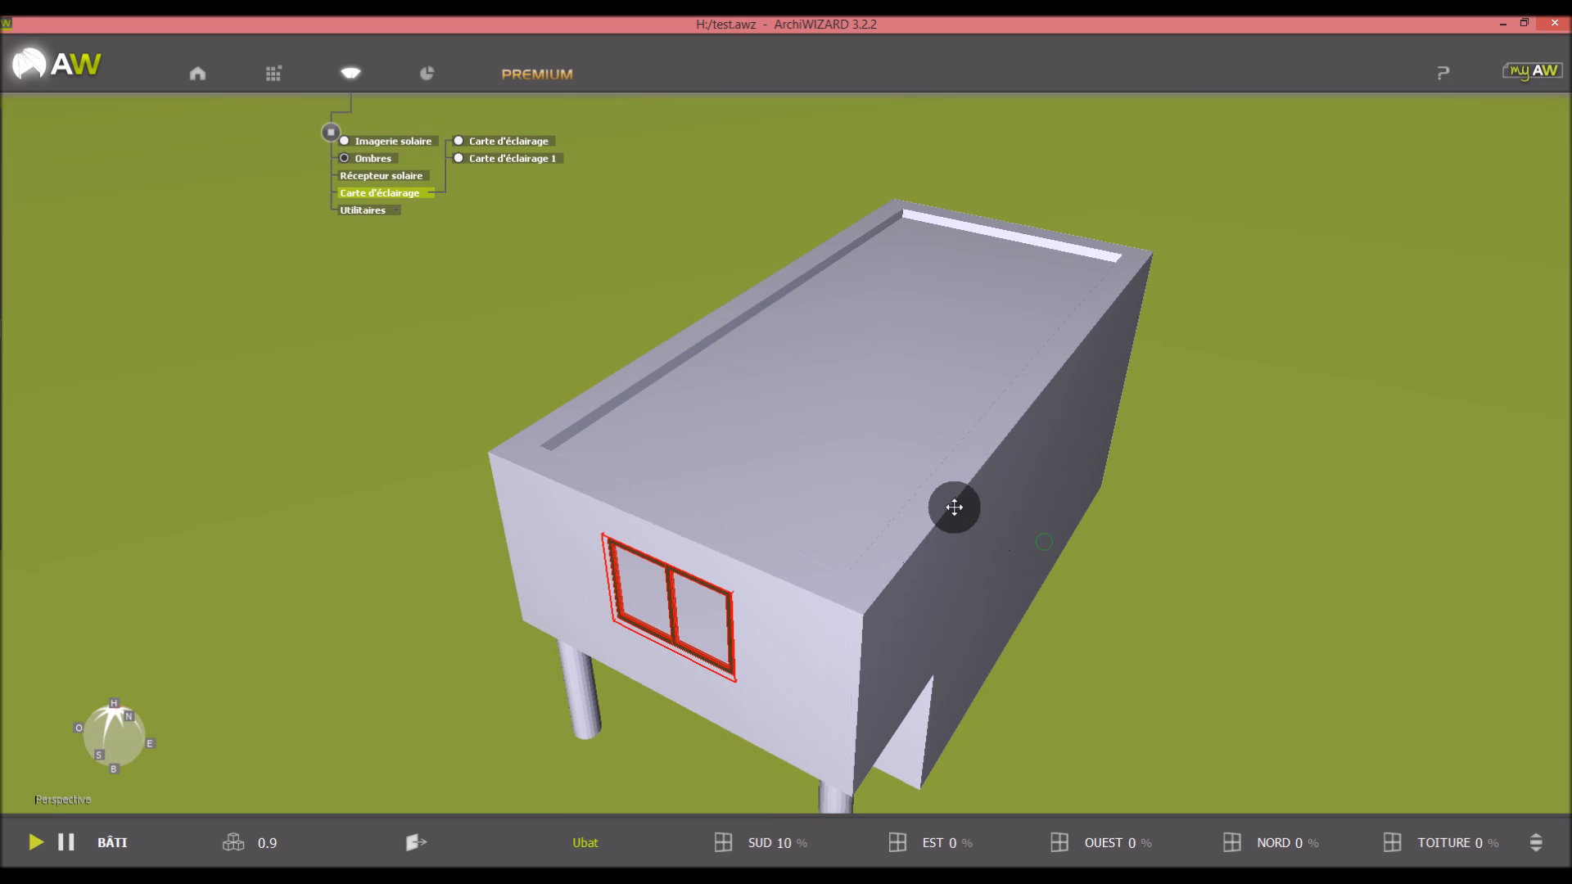
pyautogui.scroll(-2, 954, 505)
# Close the current ArchiWIZARD project and open the model Maison test Va2 from the Sketchup folder in SketchUp
pyautogui.click(1554, 23)
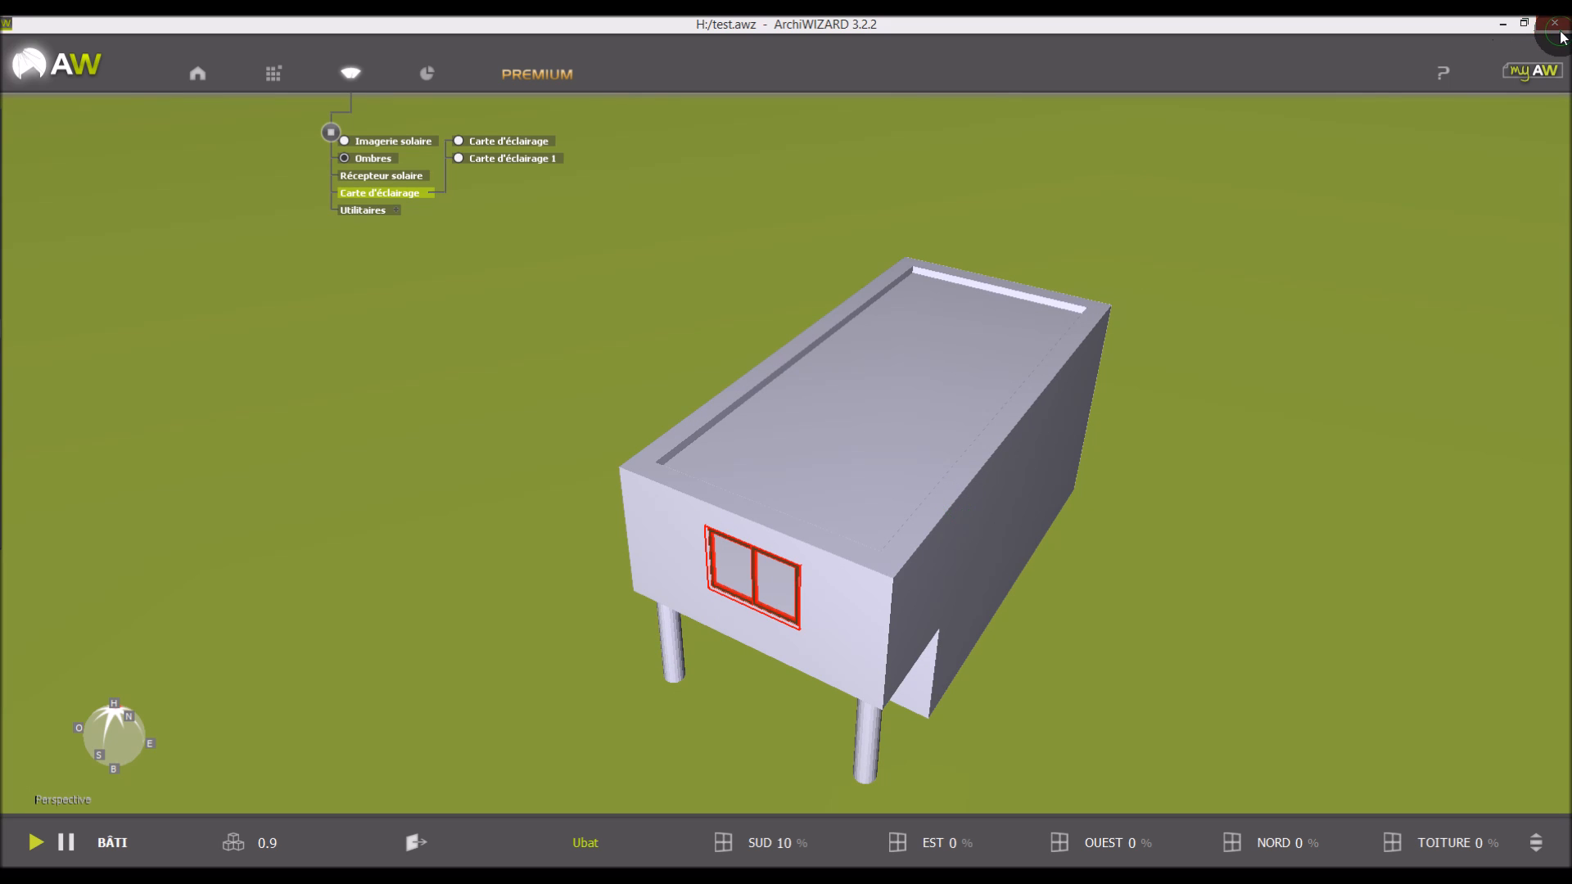
pyautogui.click(833, 467)
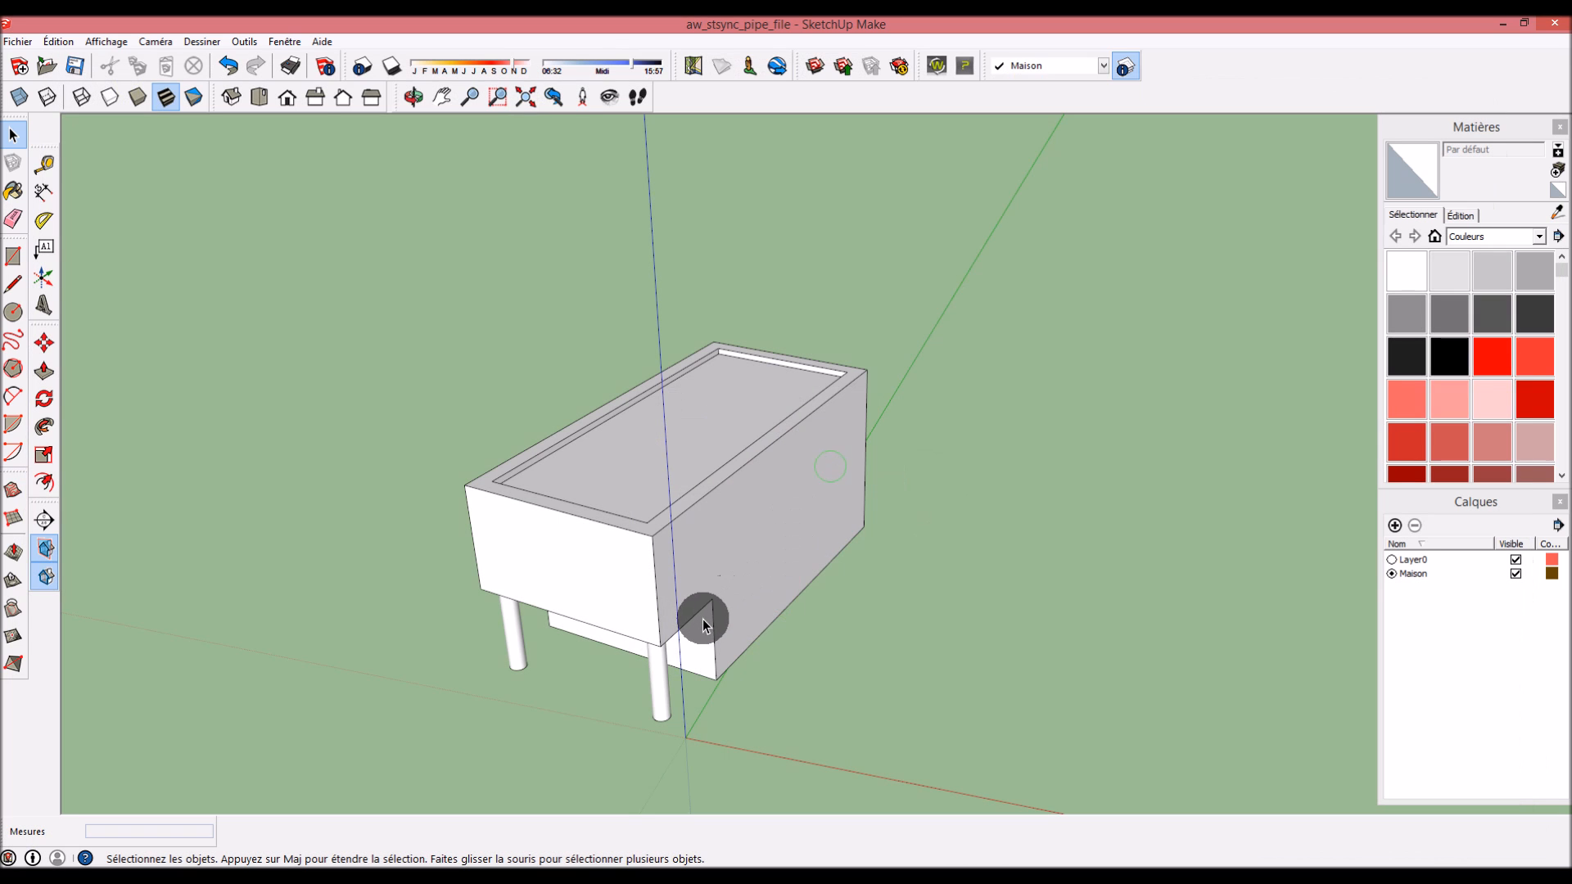
pyautogui.press('super')
pyautogui.click(633, 367)
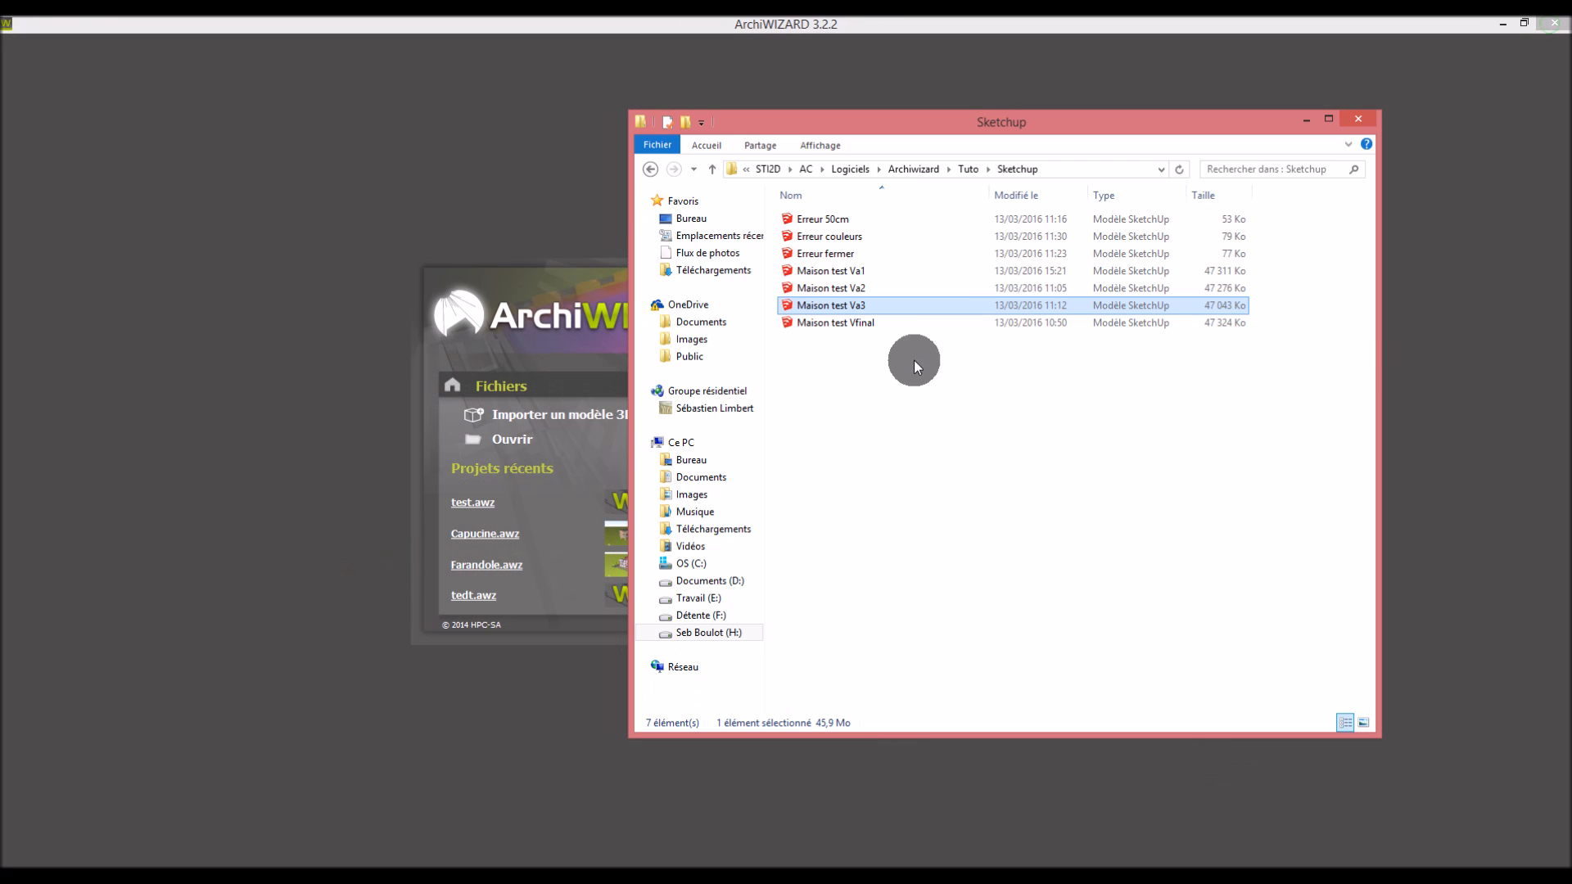
pyautogui.doubleClick(860, 288)
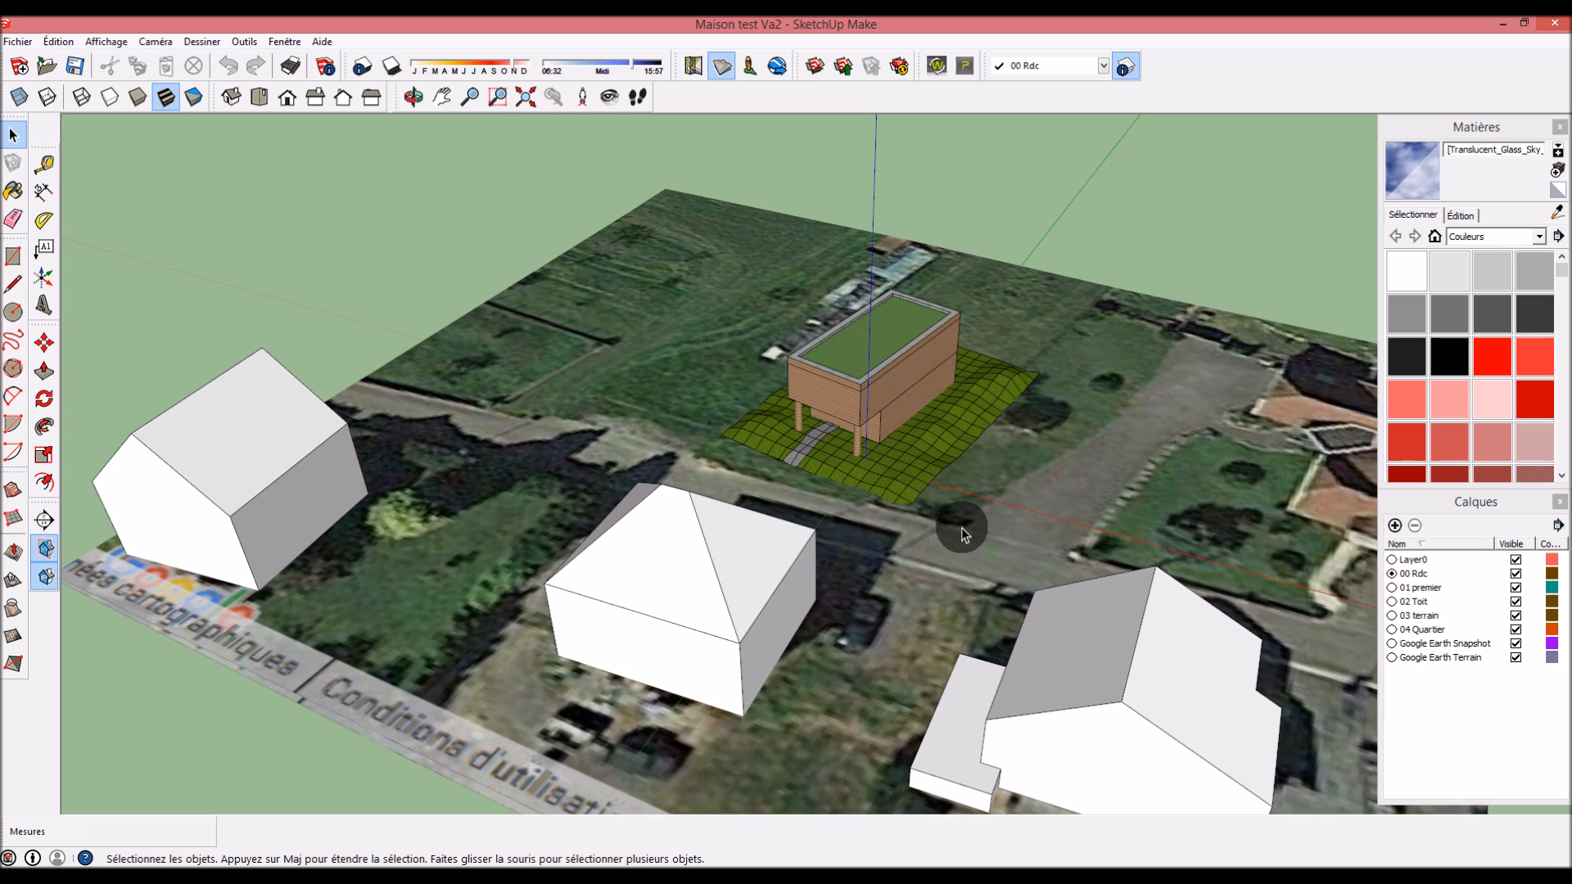
# Hide the Google Earth Snapshot, Google Earth Terrain and 03 terrain layers, leaving the house and neighbouring buildings displayed
pyautogui.click(1108, 490)
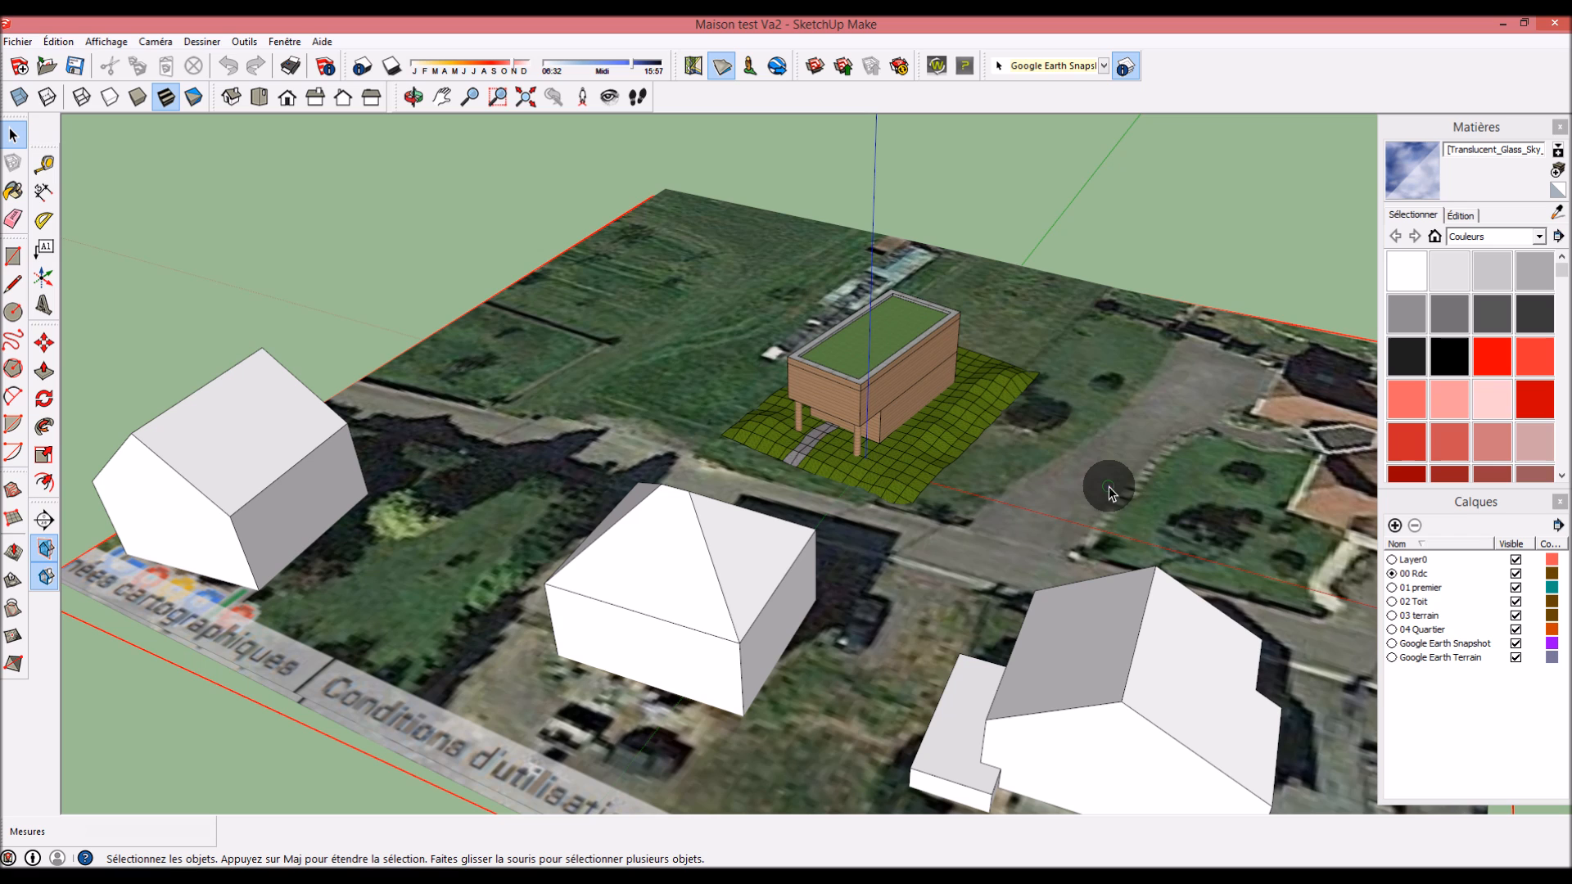
pyautogui.click(1516, 643)
pyautogui.click(1515, 657)
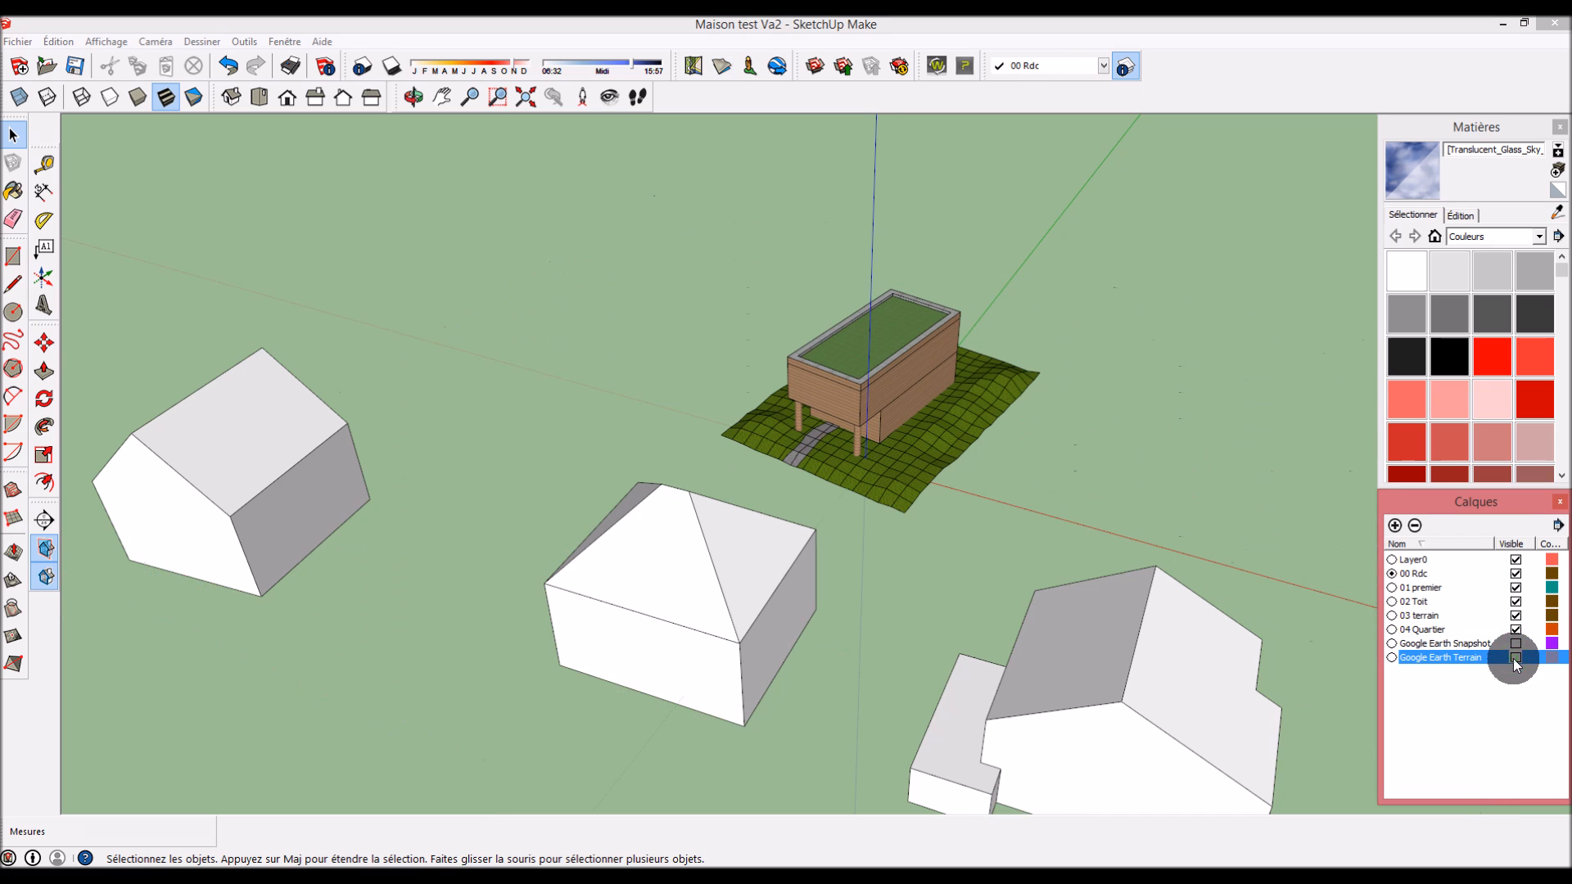
pyautogui.click(1039, 506)
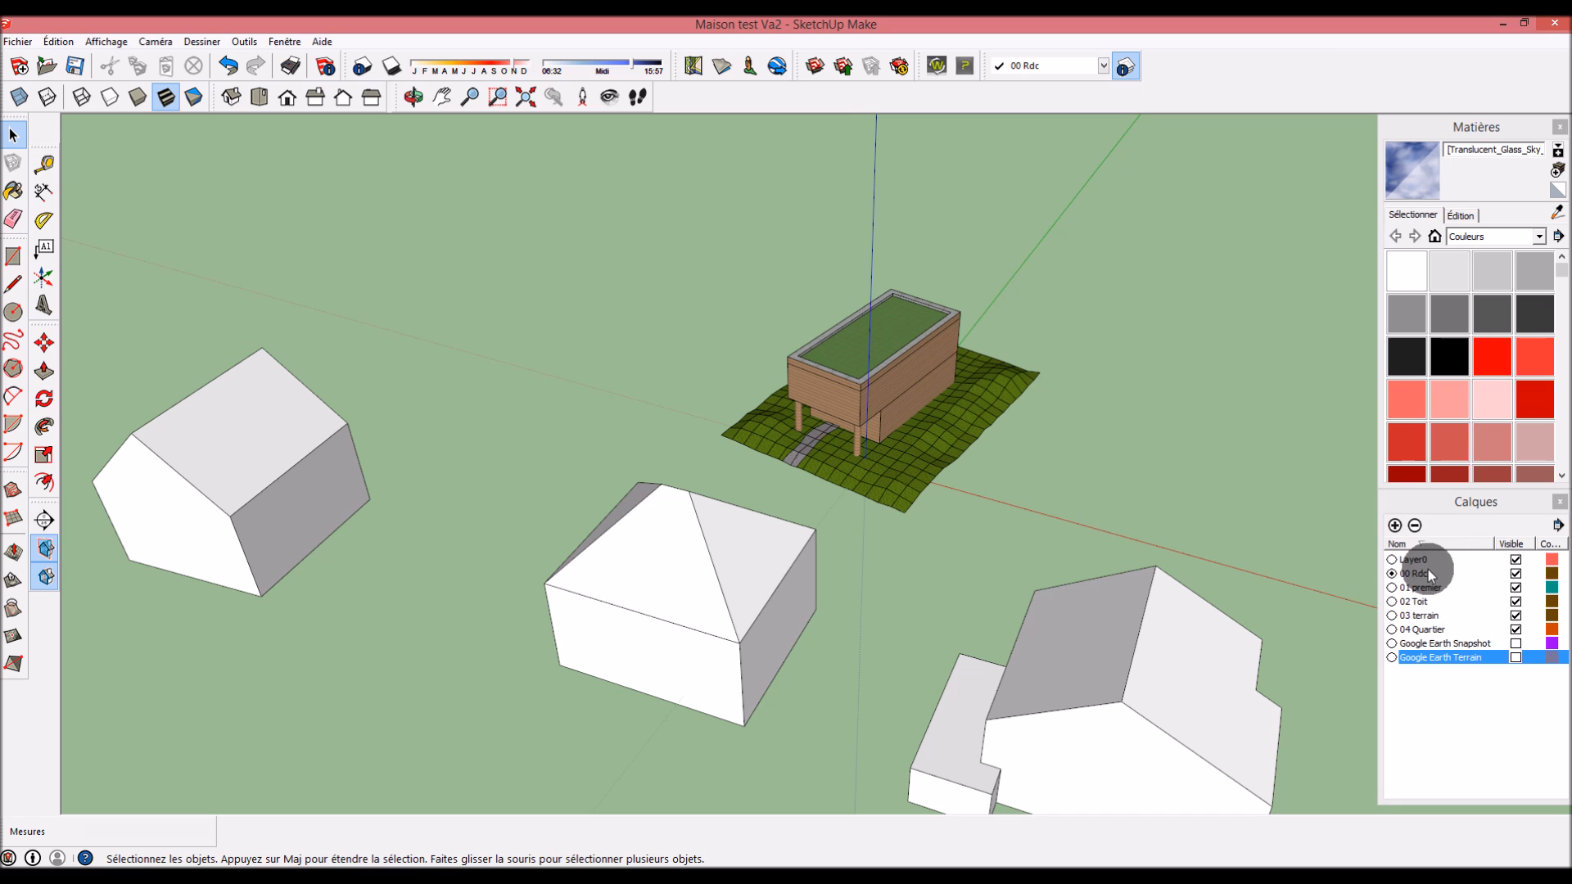
pyautogui.click(1516, 616)
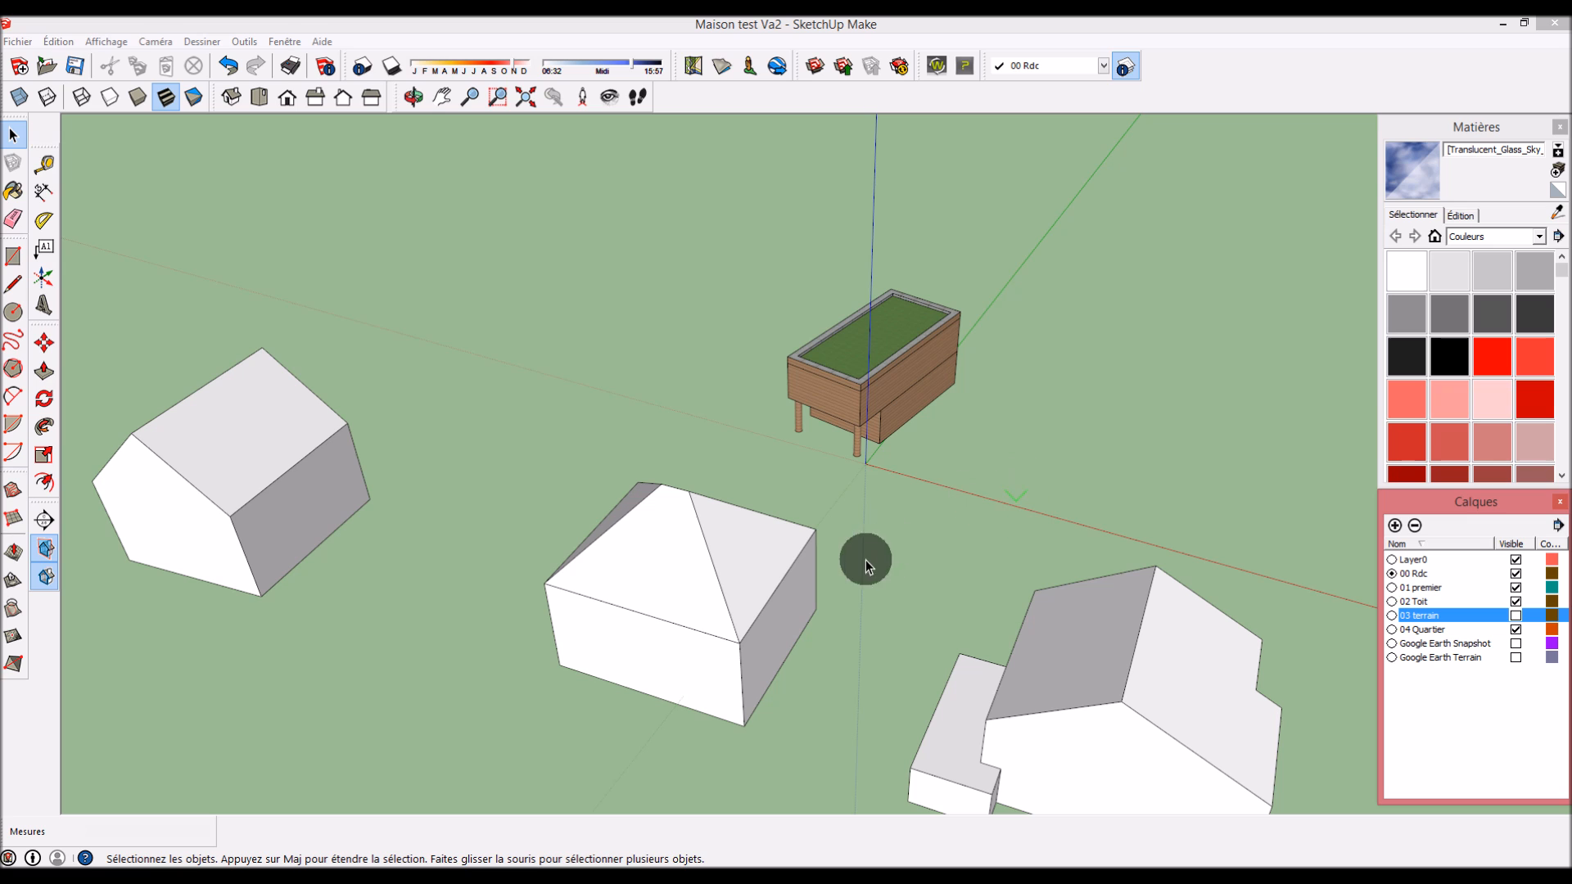
# Synchronise the model with ArchiWIZARD, overwriting test.awz on drive H:, and dismiss the Internet connection warning
pyautogui.click(935, 64)
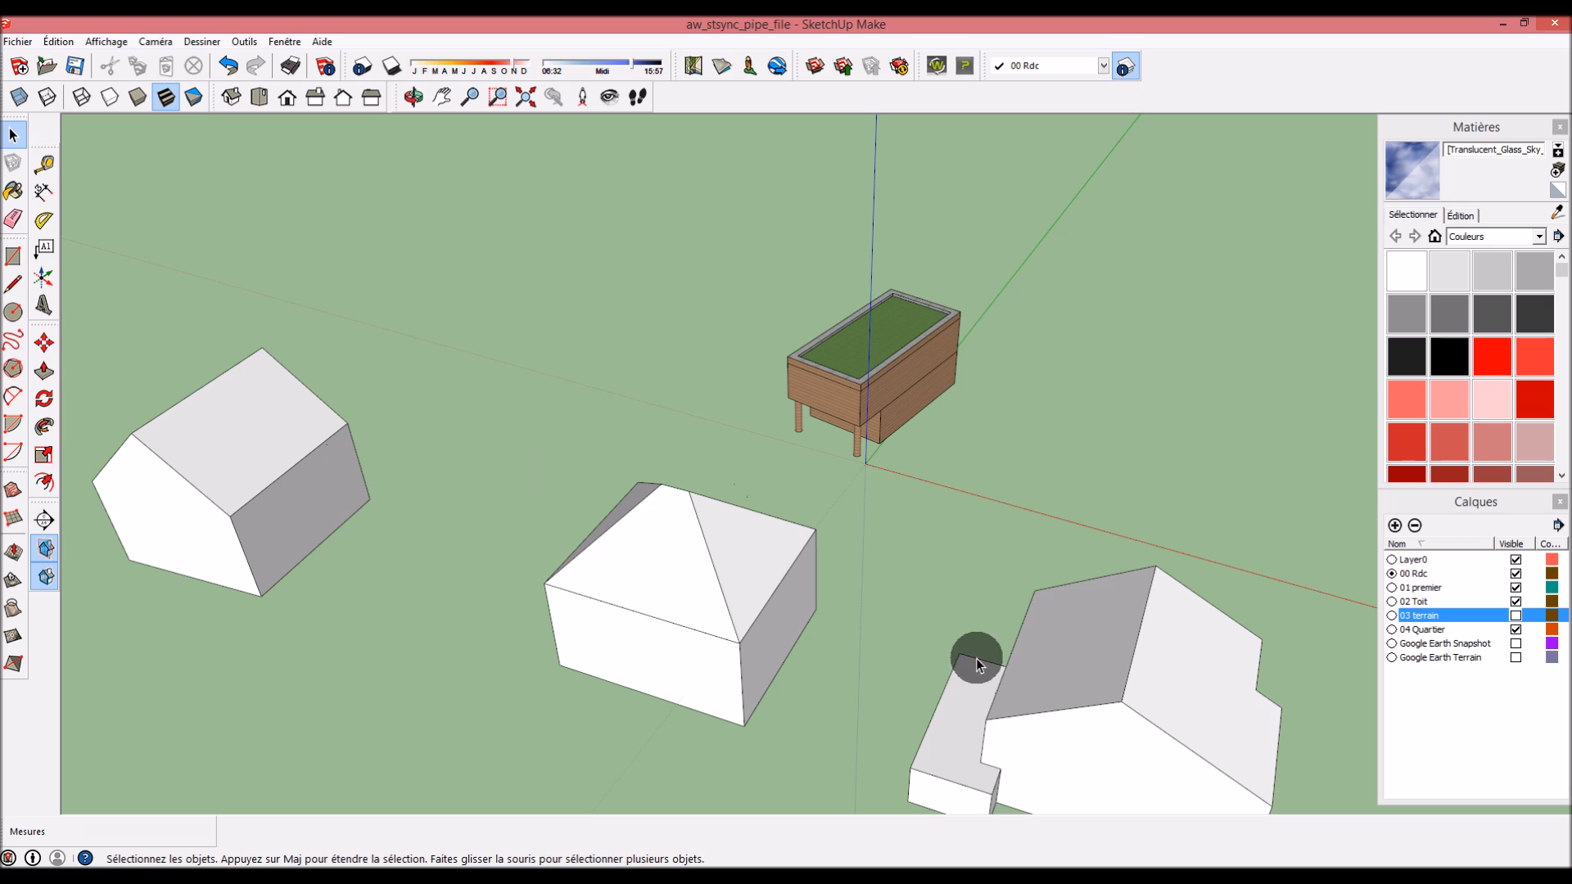
pyautogui.moveTo(263, 856)
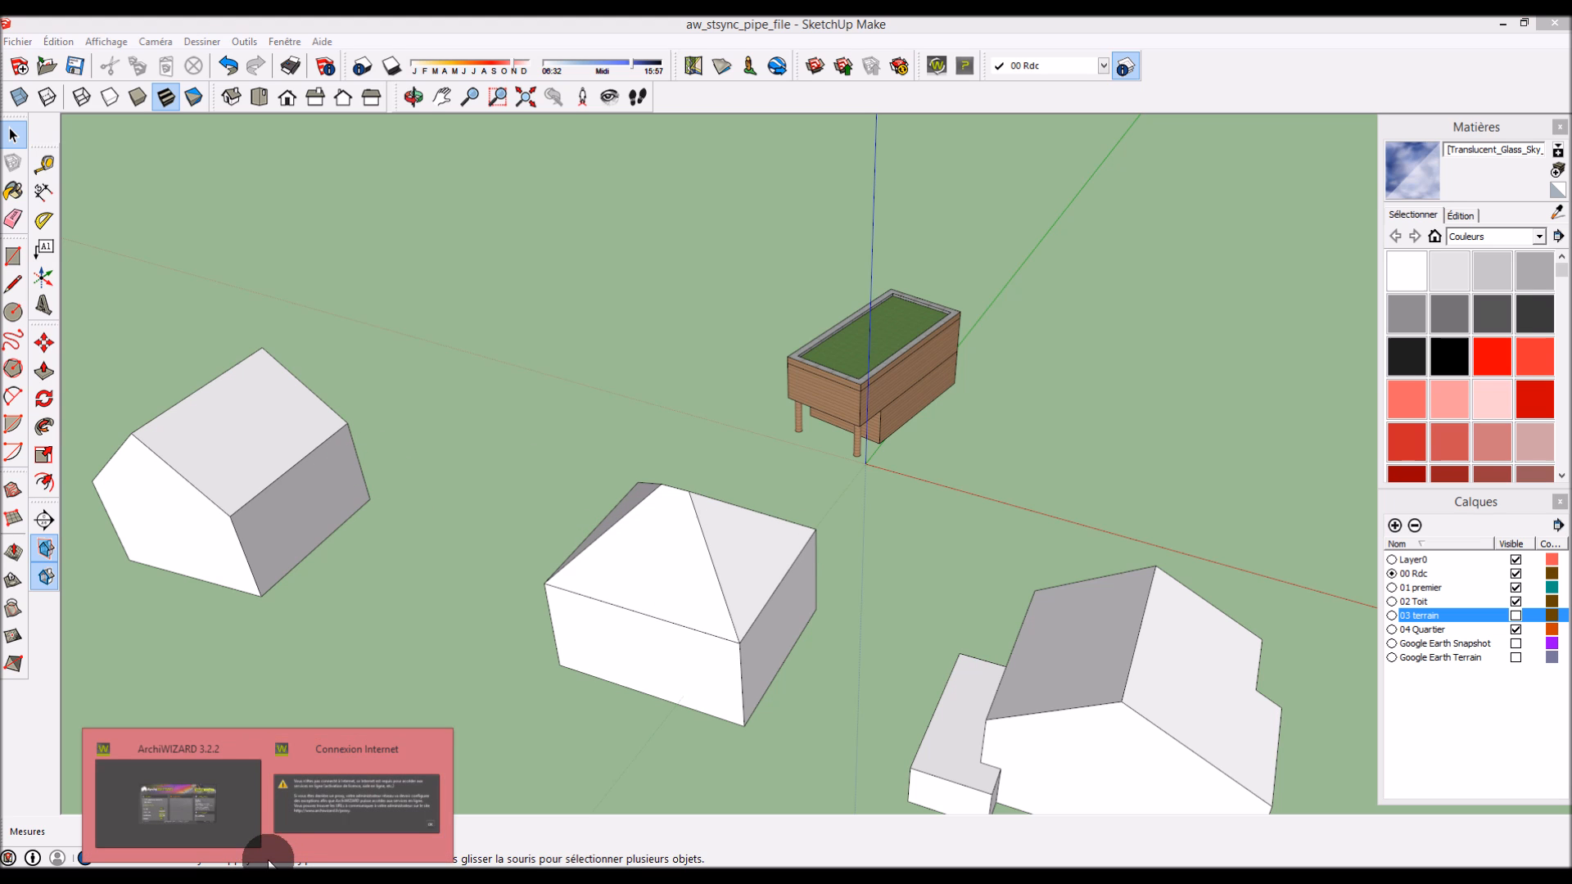
pyautogui.click(348, 810)
pyautogui.moveTo(705, 549); pyautogui.dragTo(709, 686)
pyautogui.click(651, 659)
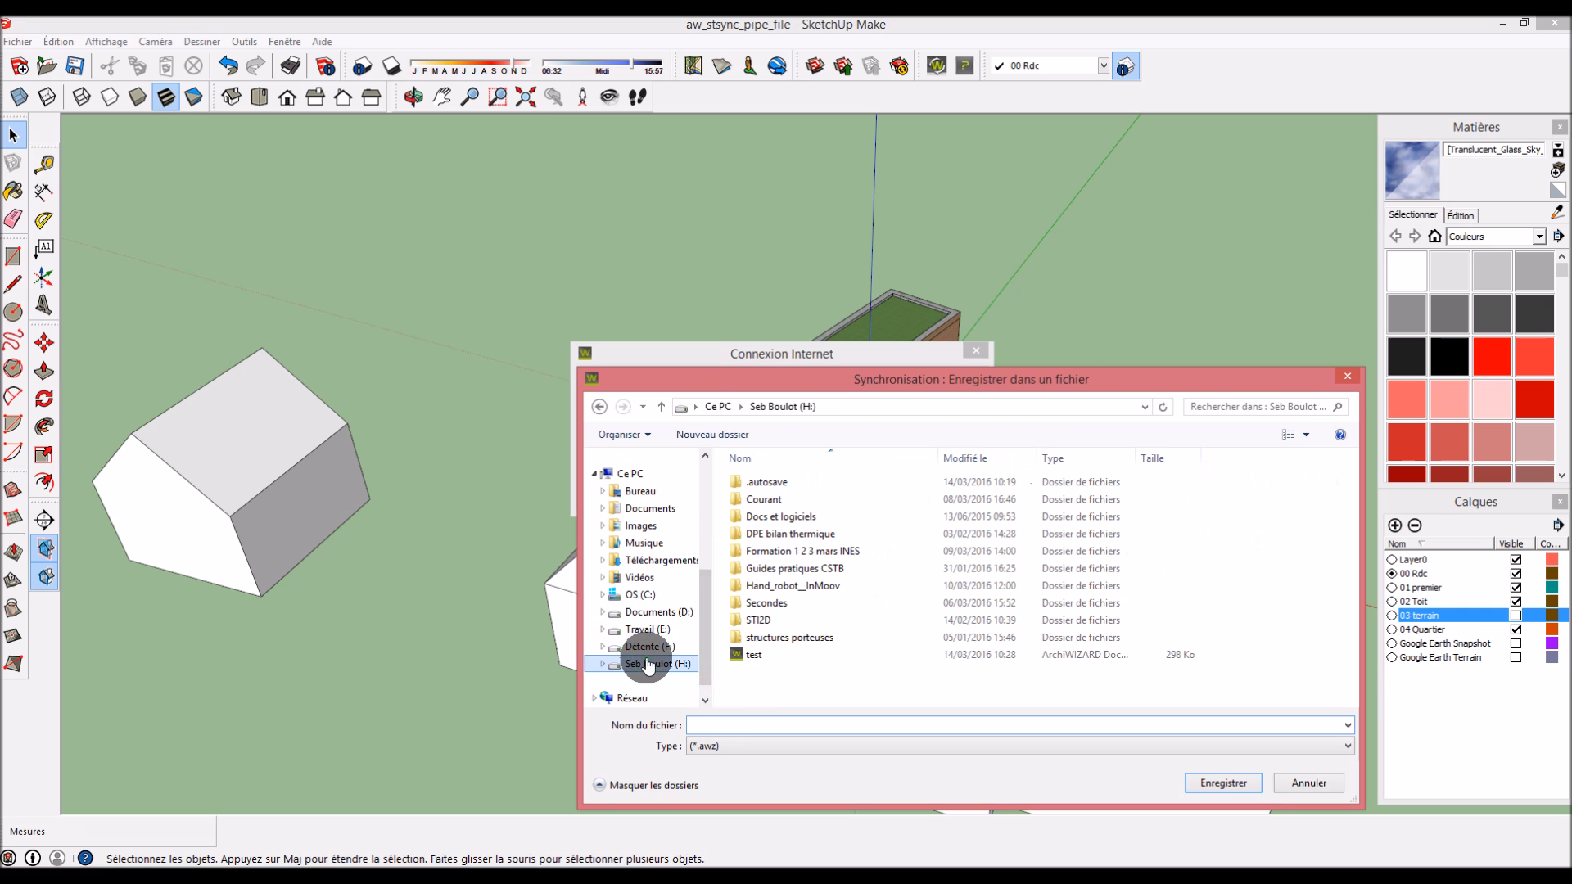
pyautogui.doubleClick(751, 654)
pyautogui.click(835, 455)
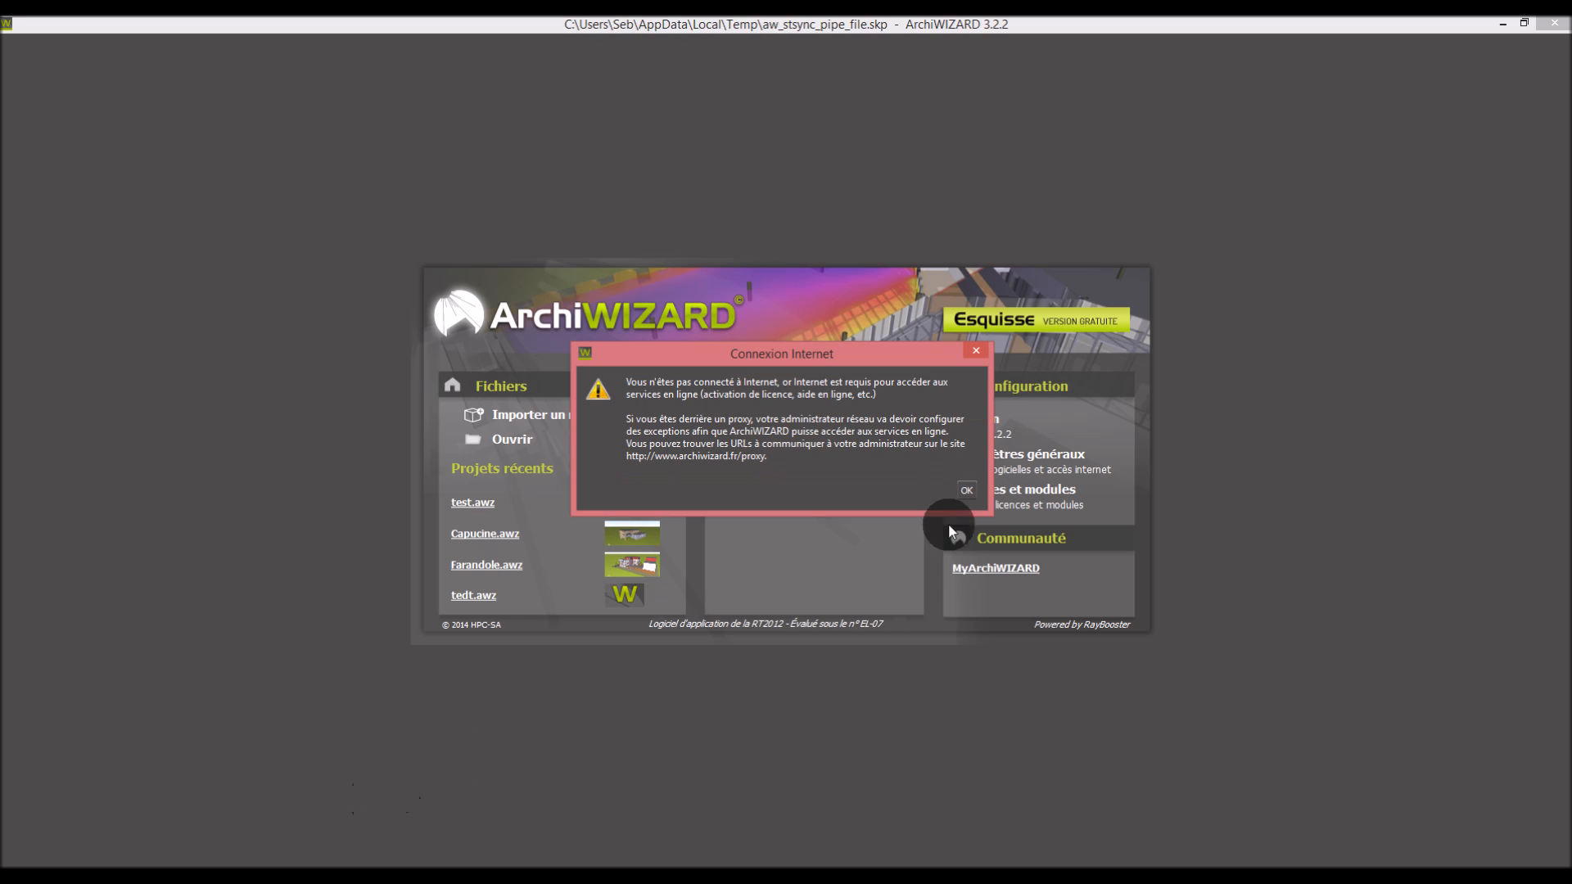
pyautogui.click(967, 491)
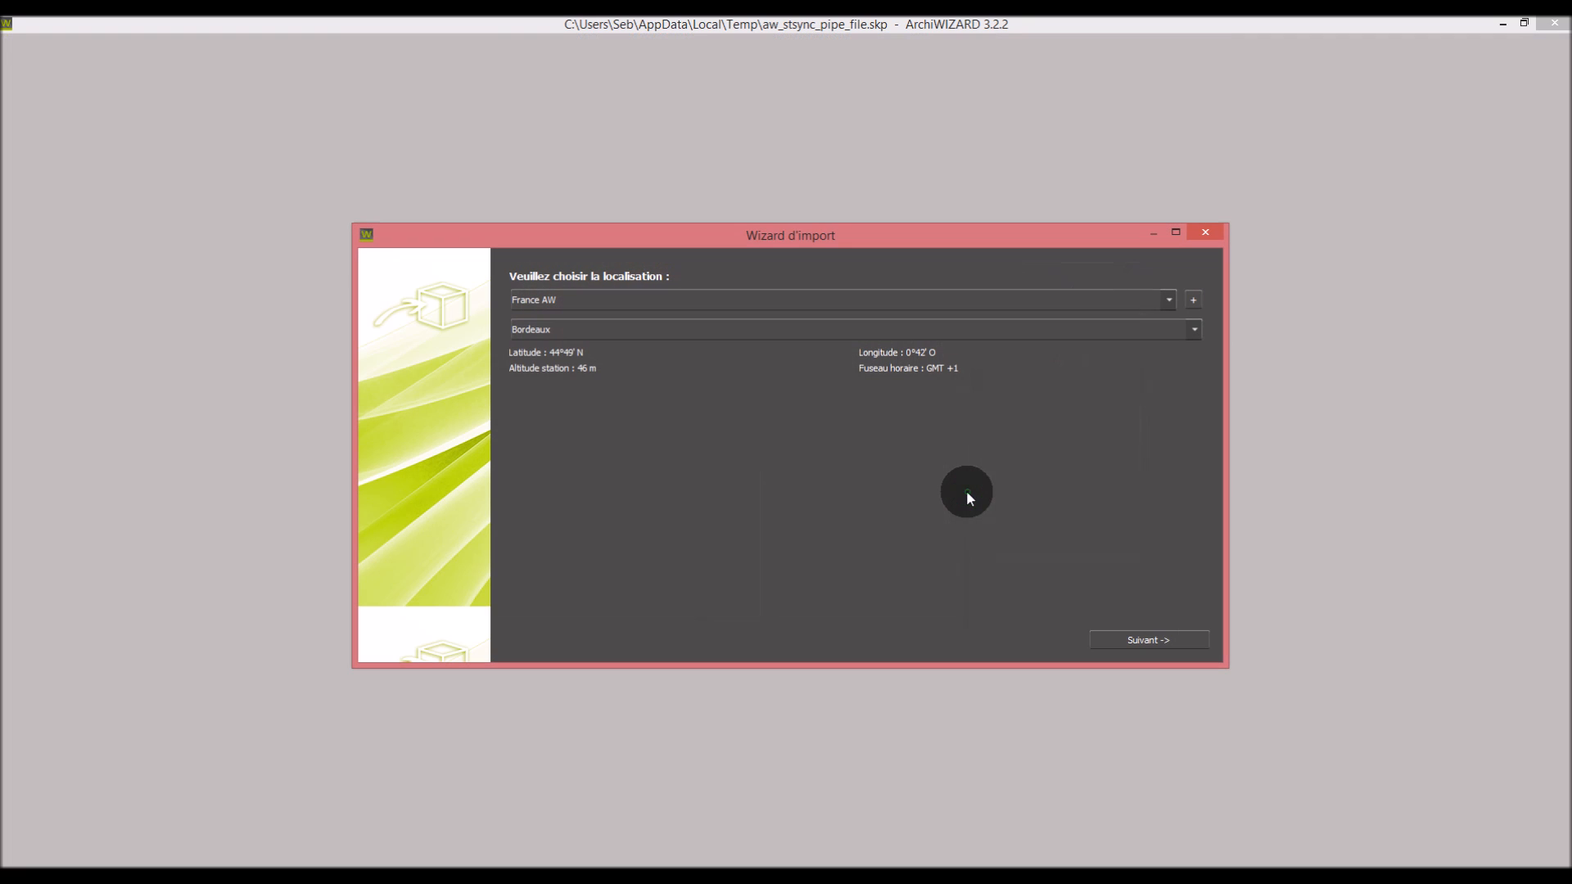
# Choose another station from the France AW locations and accept the Neuf 2012 / Maison individuelle configuration in the import wizard
pyautogui.click(689, 327)
pyautogui.click(681, 434)
pyautogui.click(1137, 639)
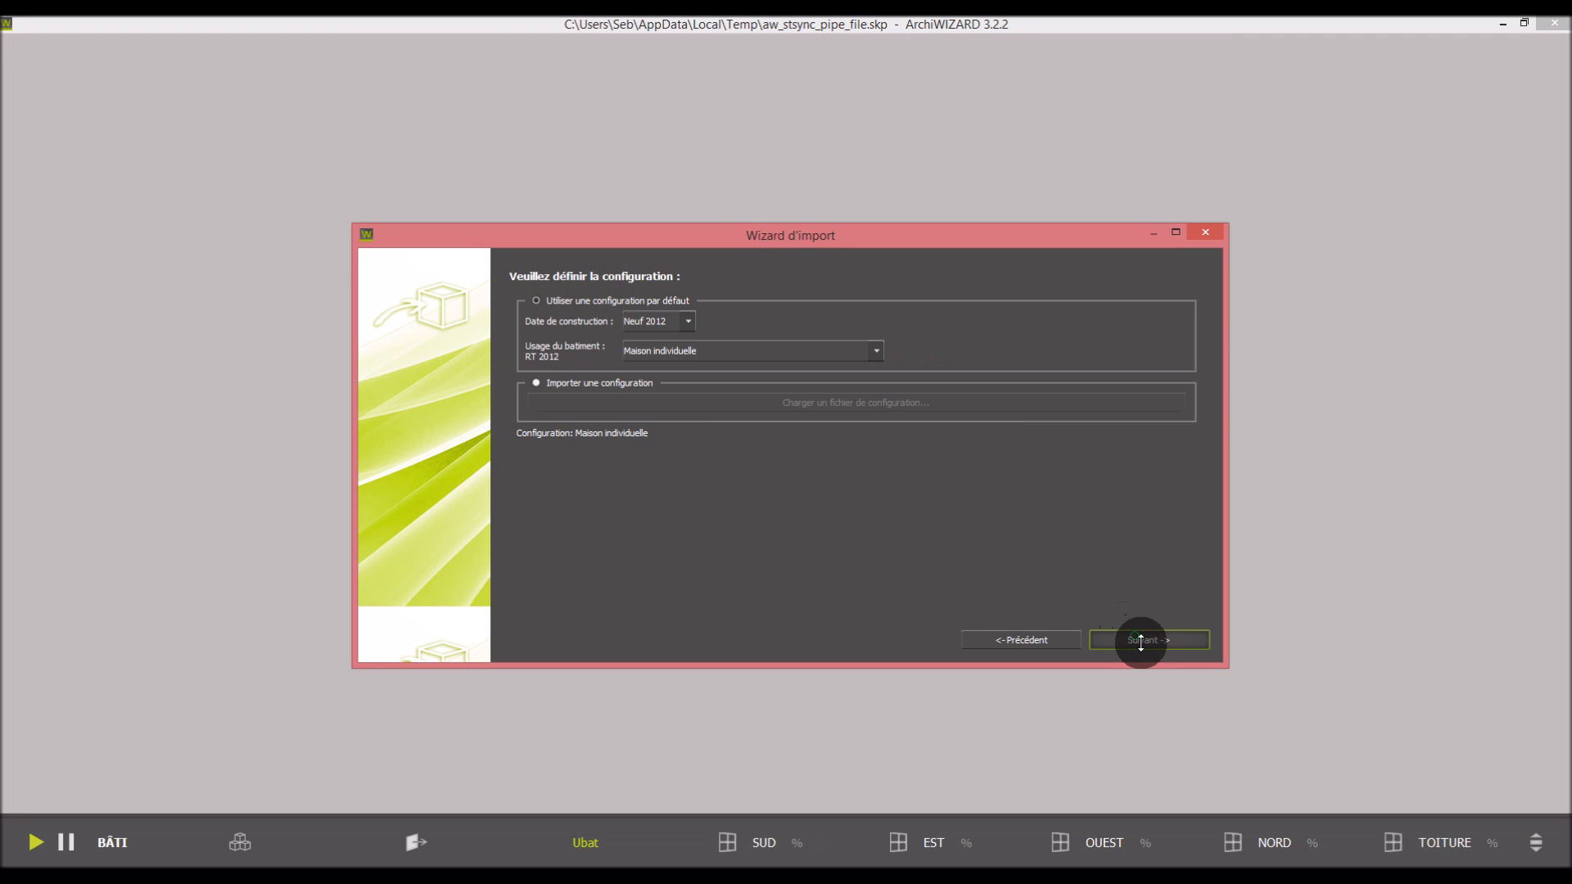
pyautogui.click(1140, 640)
# Classify the three neighbouring building groups as environment, finish the import at scale 1.0000 and dismiss the Internet connection warning
pyautogui.moveTo(1102, 489); pyautogui.dragTo(1105, 409)
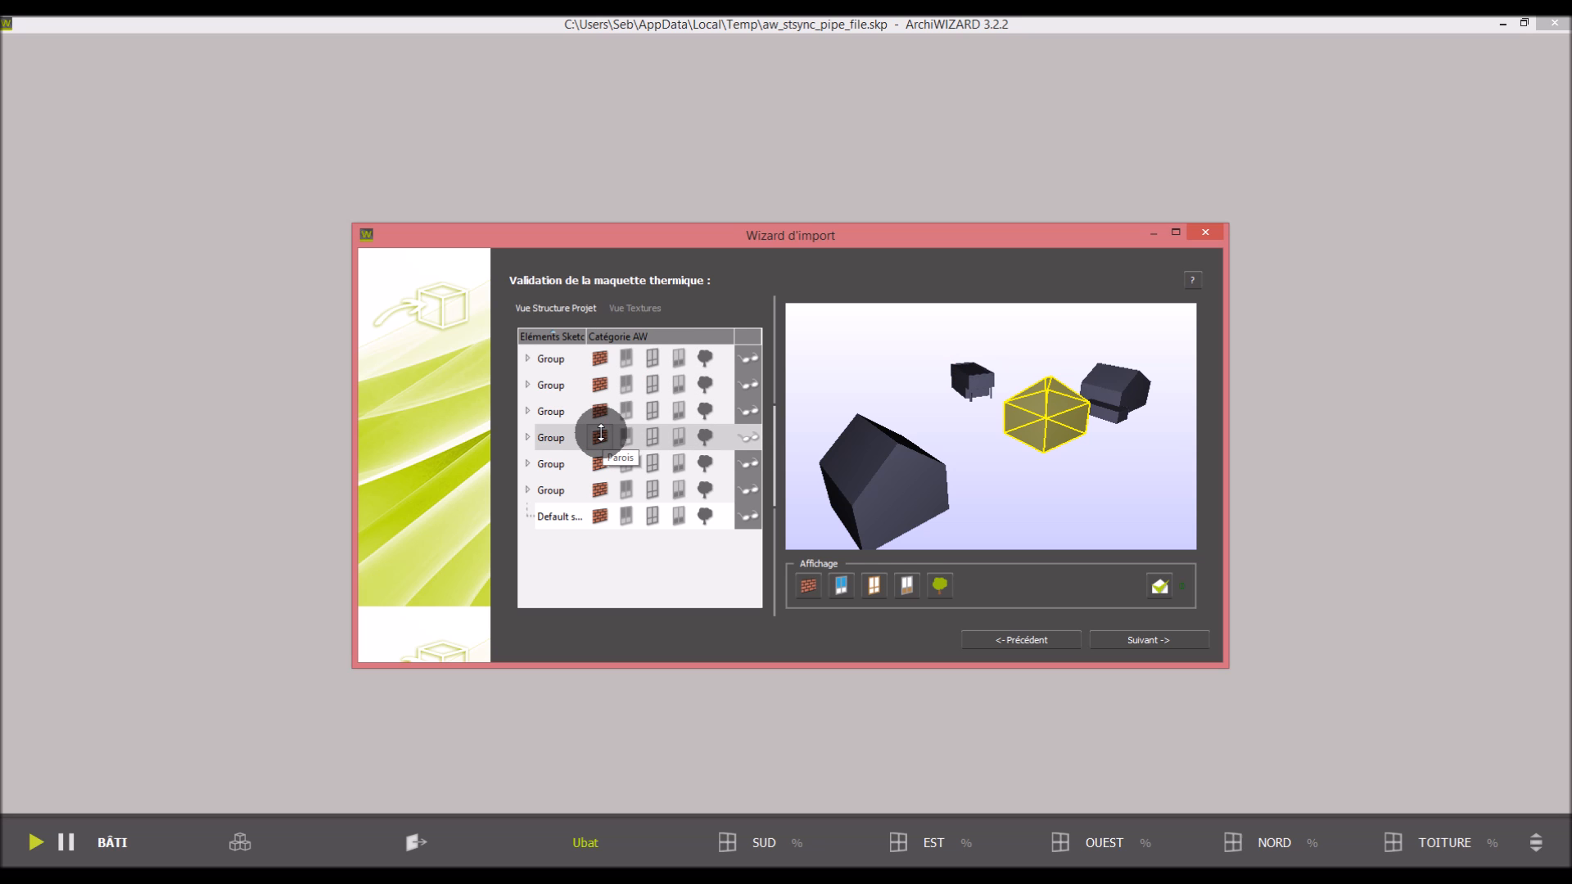
pyautogui.click(705, 436)
pyautogui.click(705, 463)
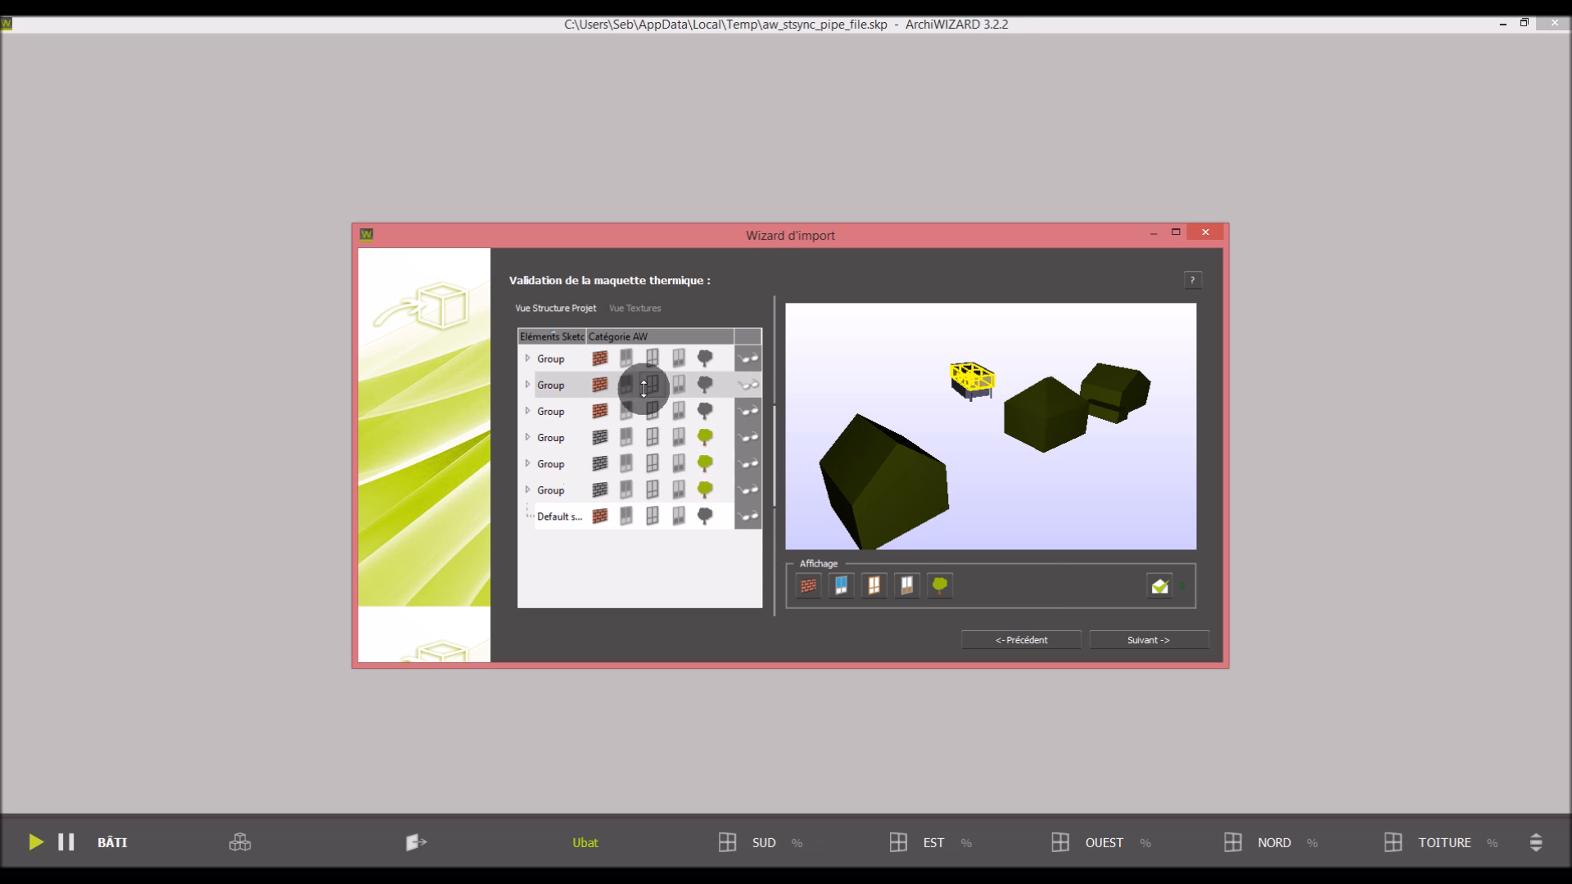
pyautogui.click(1179, 647)
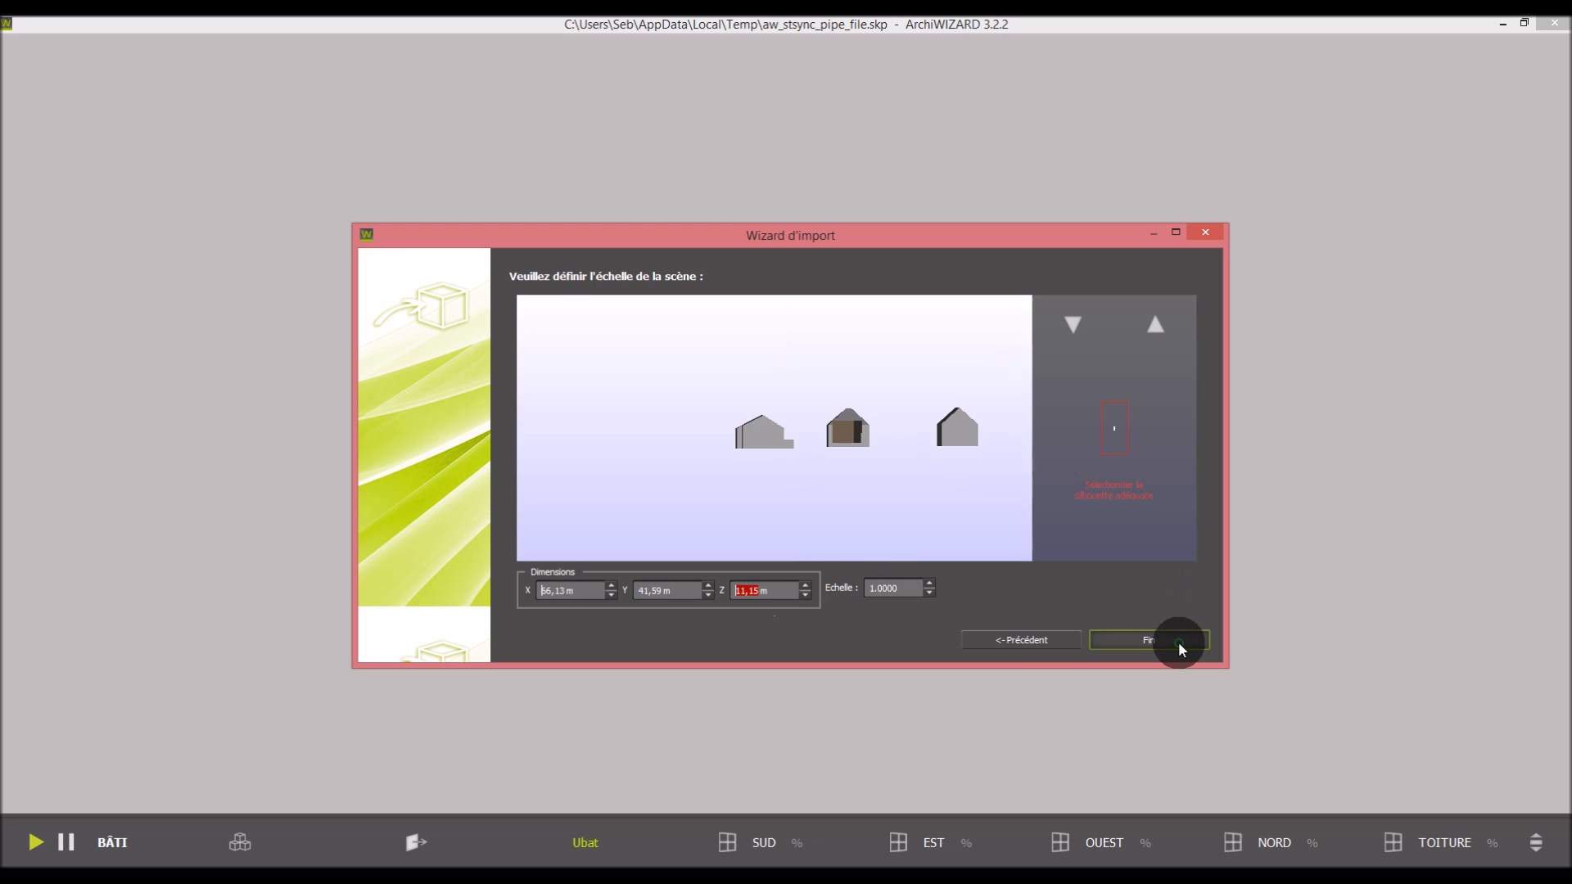
pyautogui.click(1177, 642)
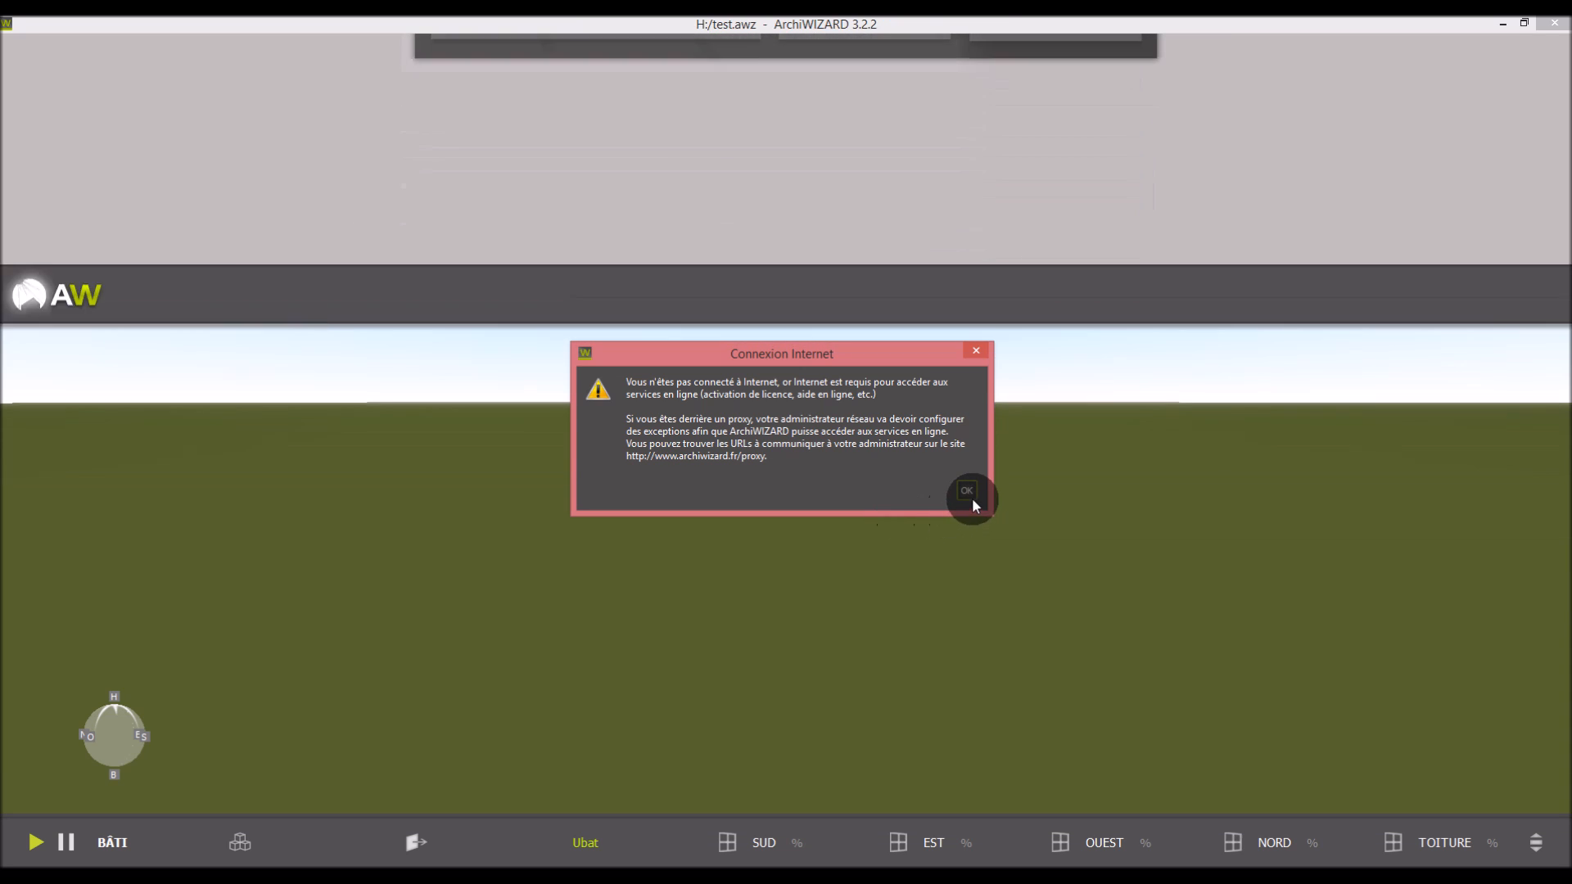
pyautogui.click(967, 490)
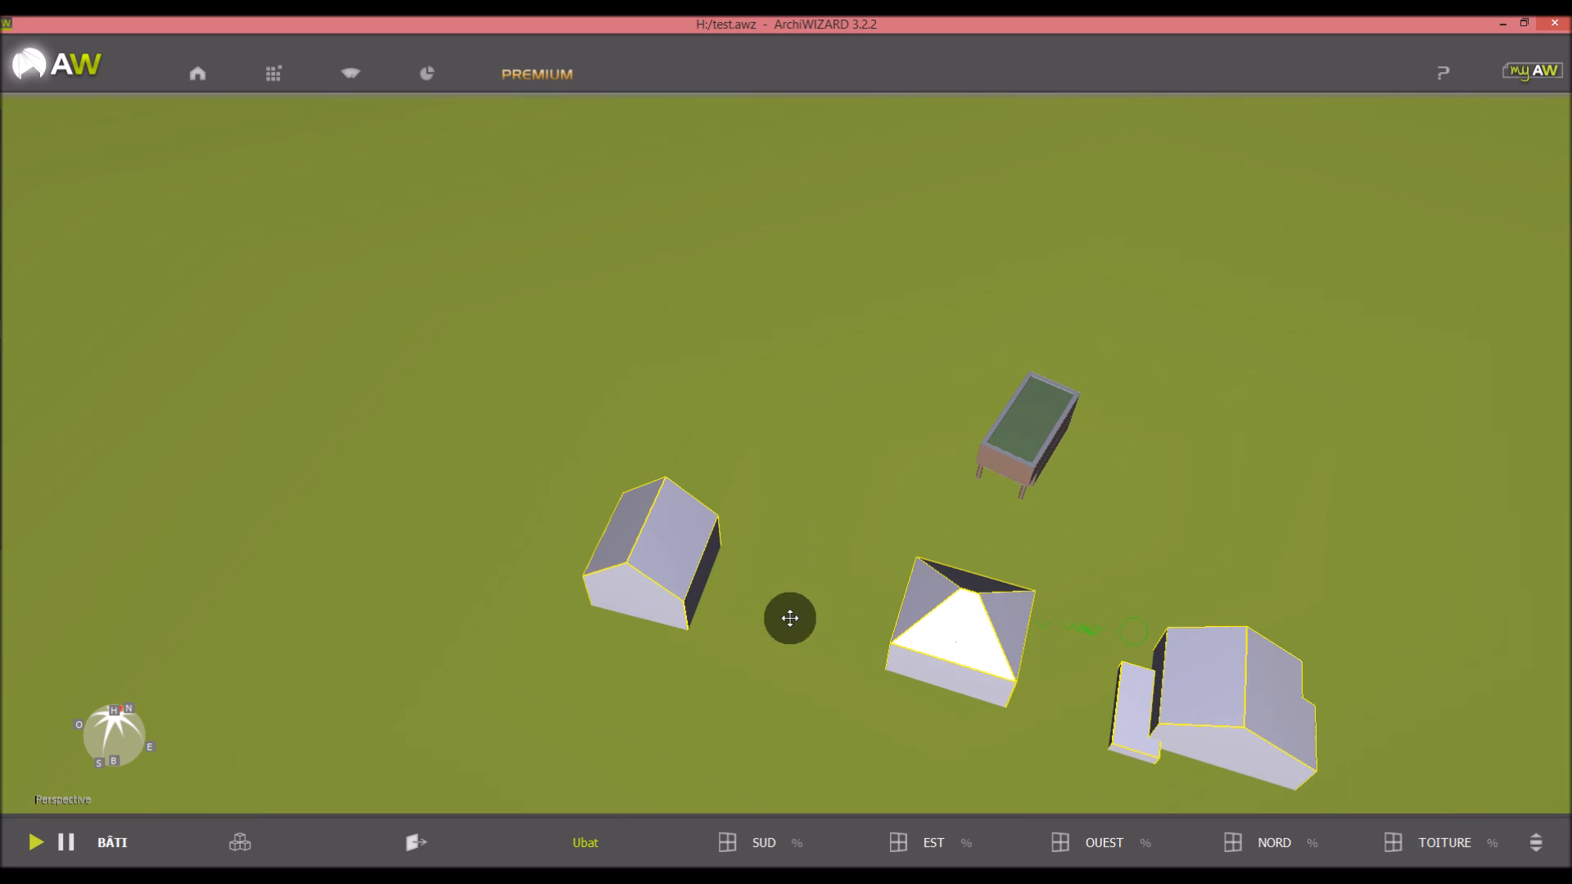
# Section the imported house horizontally to expose the upper-storey rooms, partitions and staircase
pyautogui.scroll(3, 1189, 573)
pyautogui.scroll(4, 980, 451)
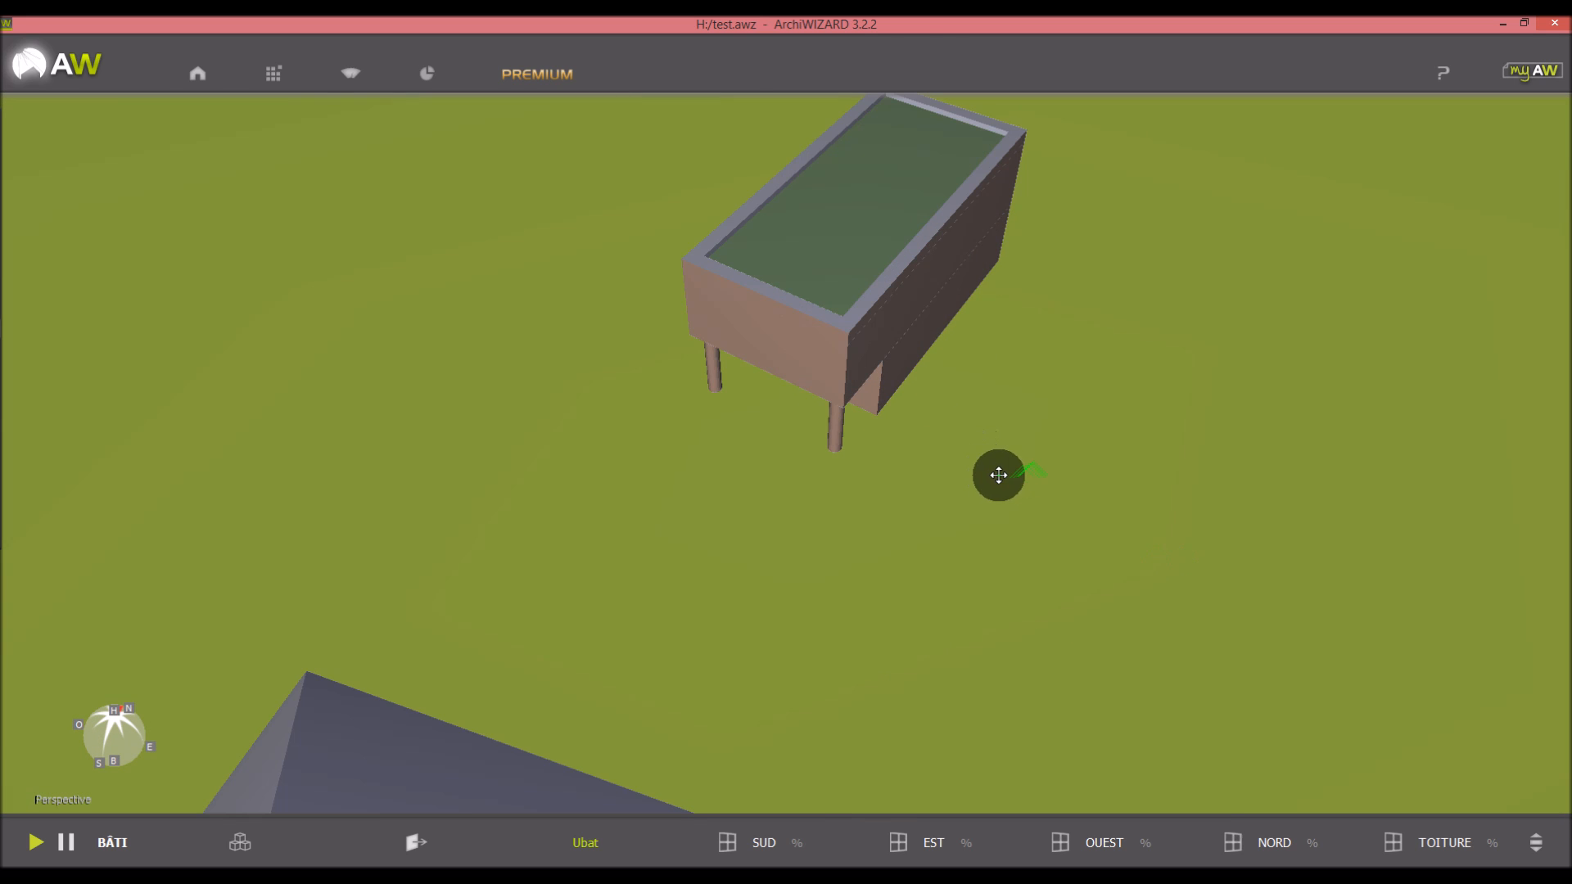
pyautogui.scroll(-2, 999, 475)
pyautogui.scroll(2, 910, 174)
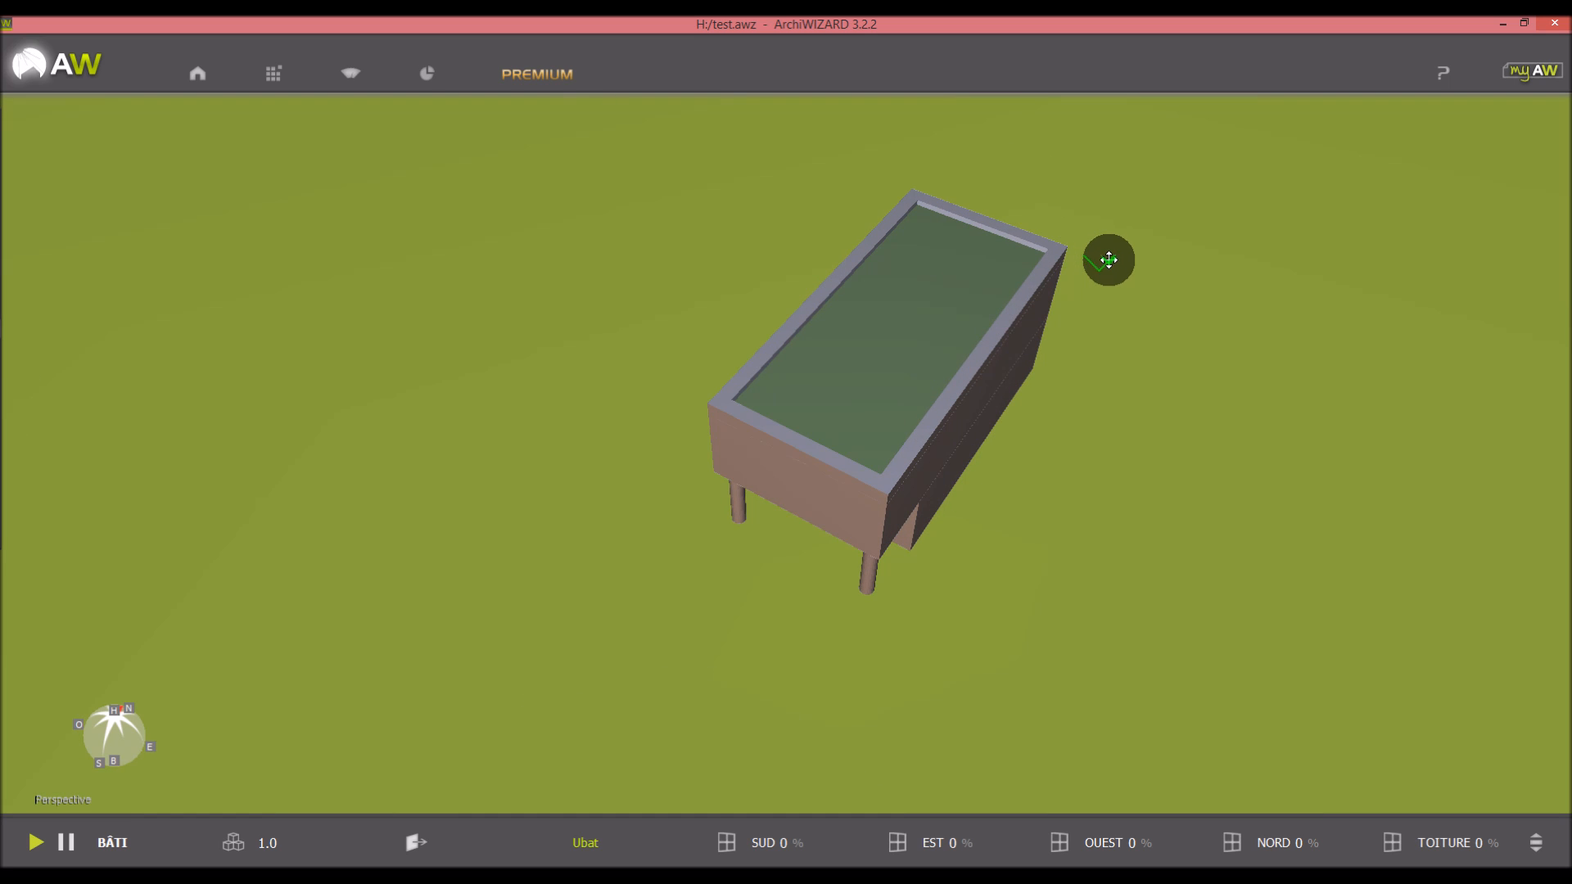
pyautogui.keyDown('ctrl'); pyautogui.scroll(-3, 1108, 260); pyautogui.keyUp('ctrl')
pyautogui.moveTo(1175, 447); pyautogui.dragTo(982, 442, button='right')
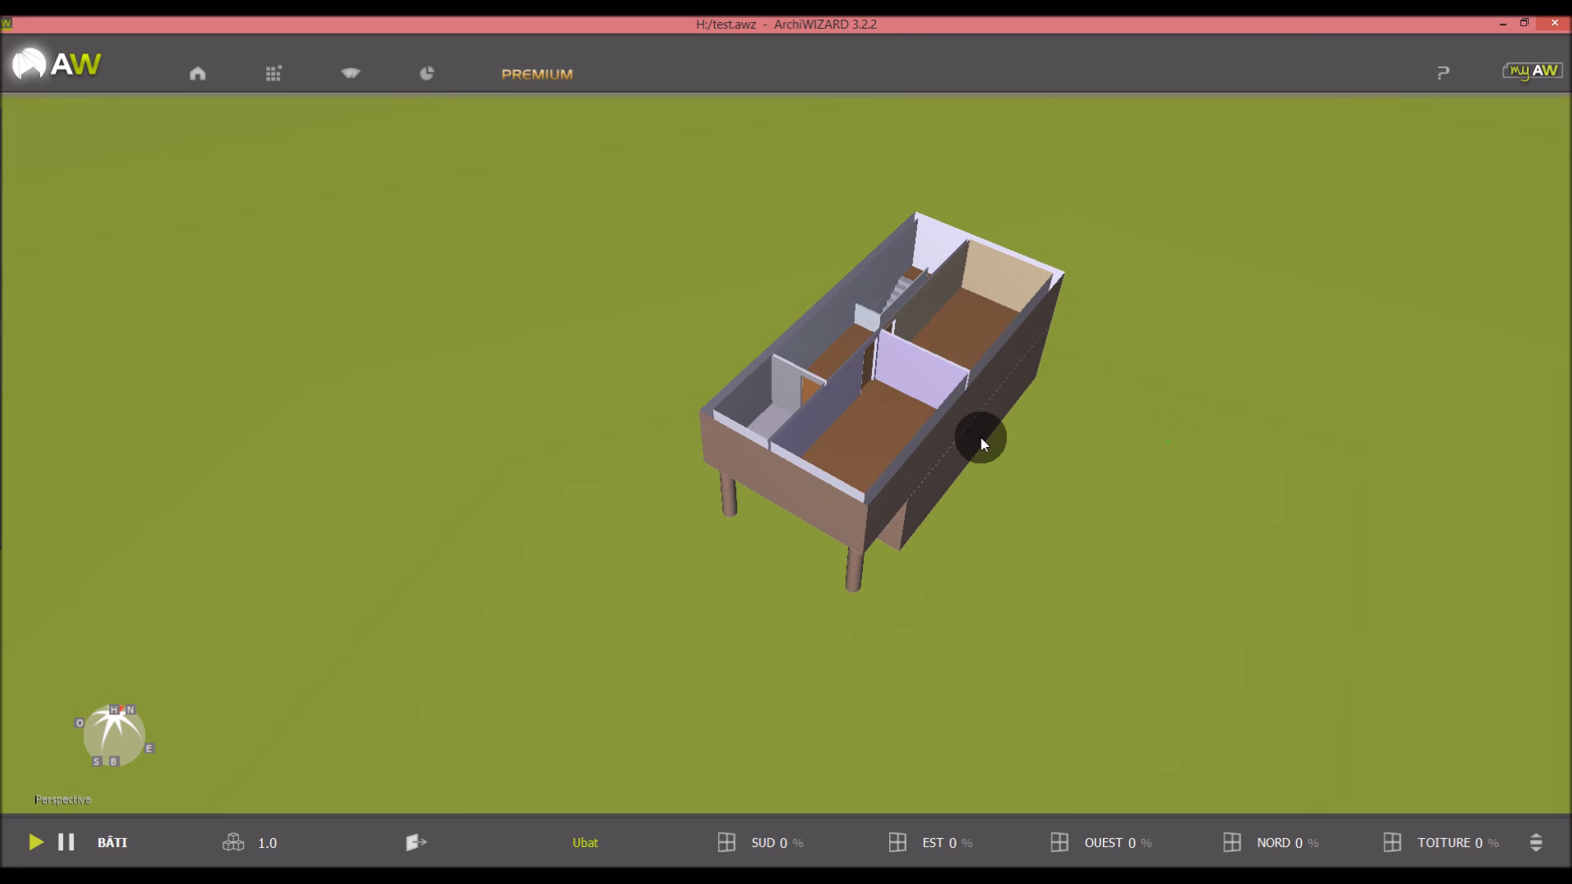
# Switch to room selection and examine the extent of Pièce 1-3 around the staircase in the sectioned house
pyautogui.moveTo(34, 320)
pyautogui.click(18, 371)
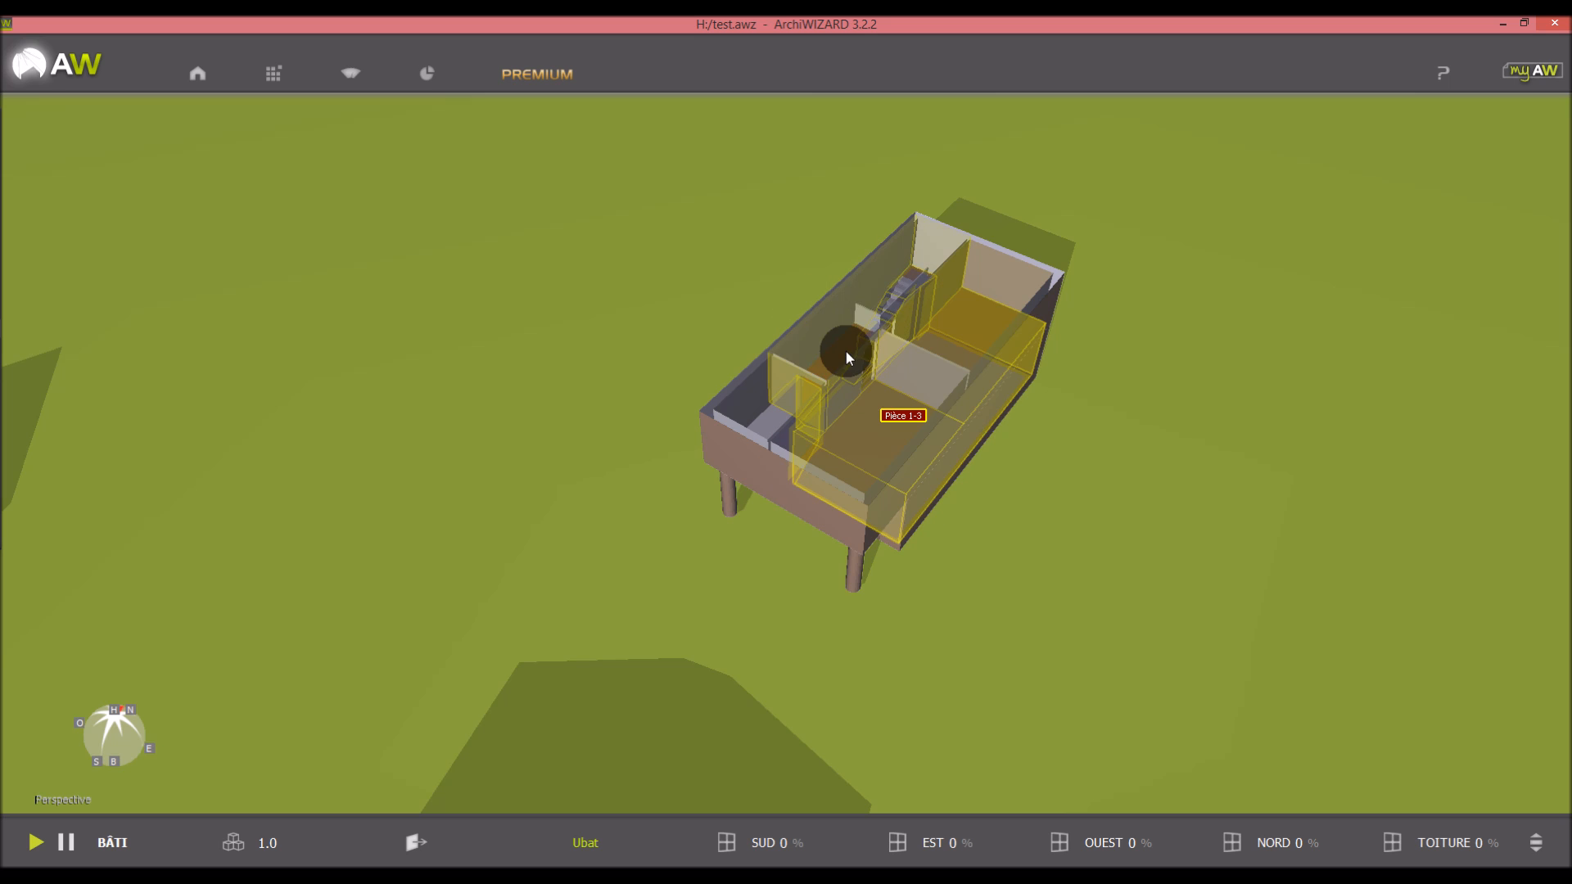
pyautogui.scroll(4, 861, 297)
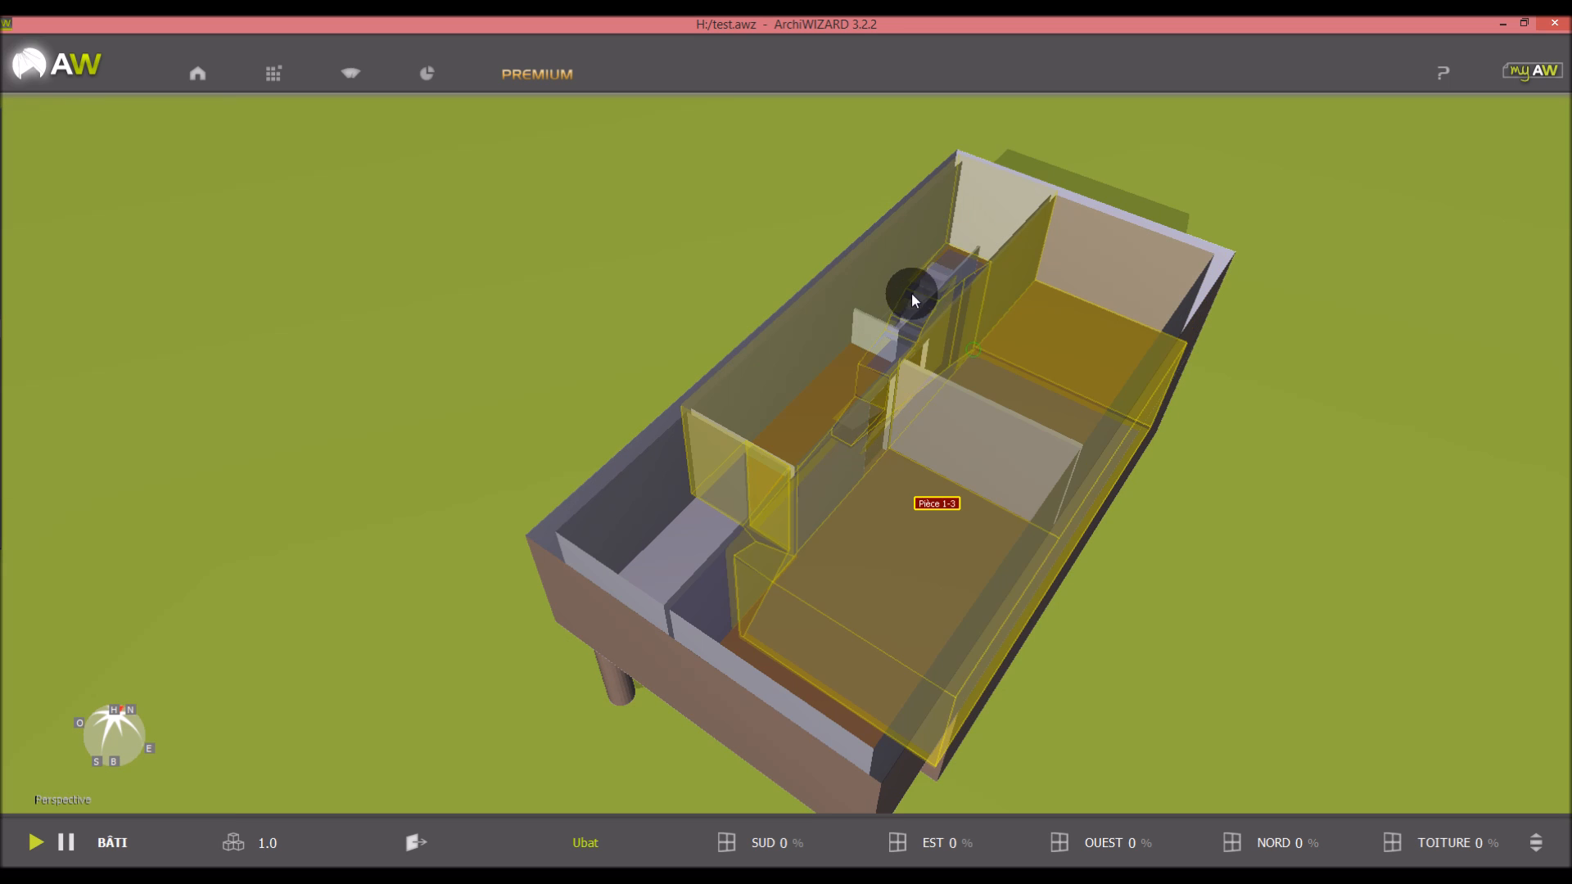
pyautogui.scroll(-4, 892, 297)
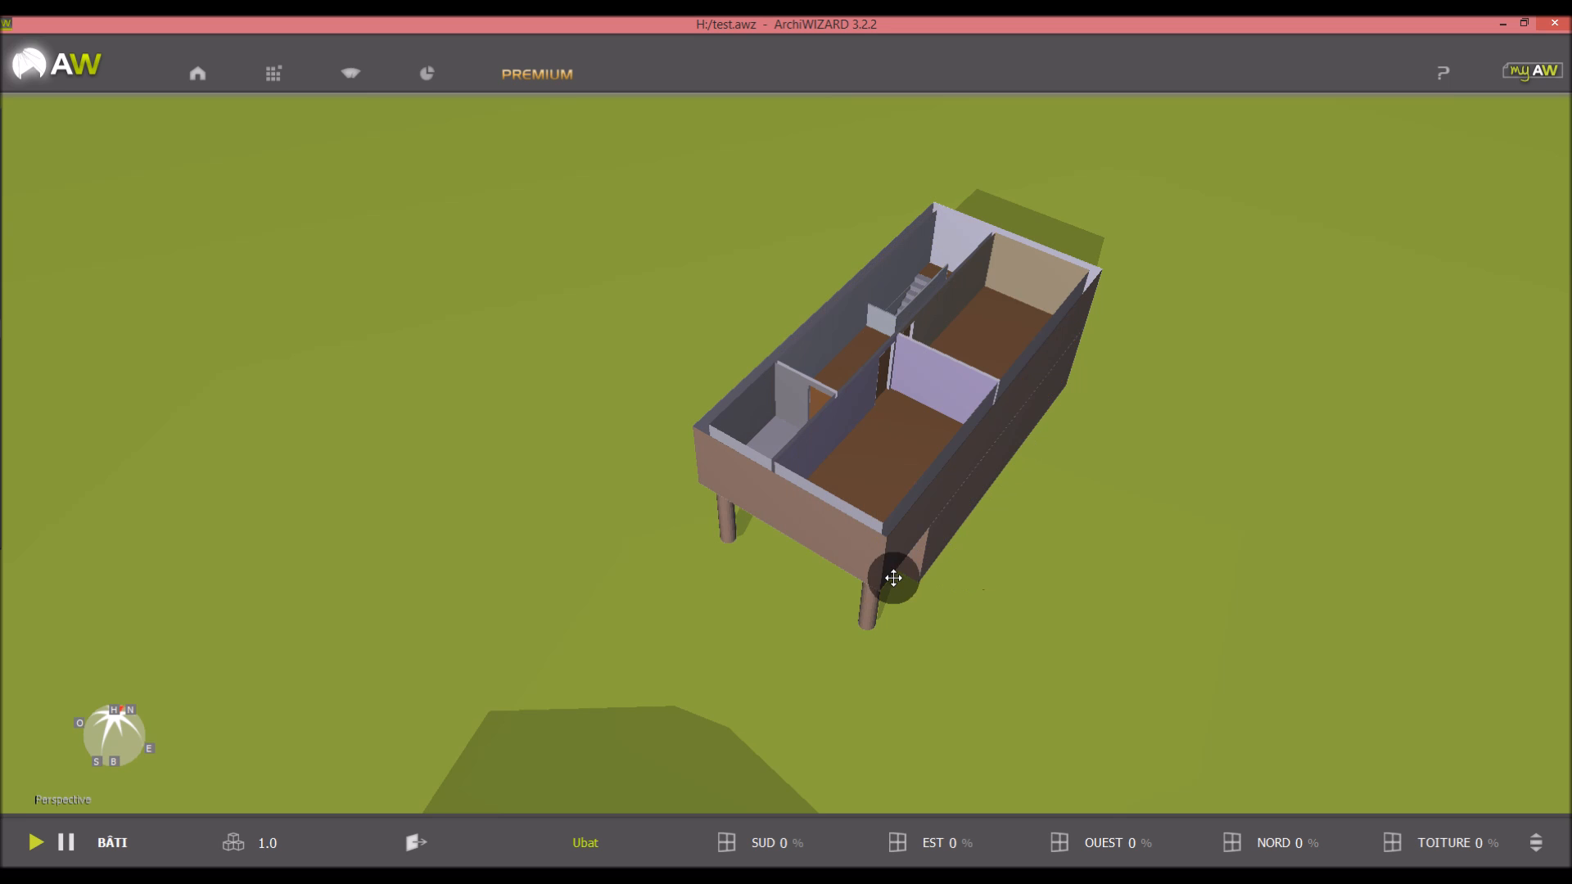
pyautogui.moveTo(721, 554); pyautogui.dragTo(547, 481)
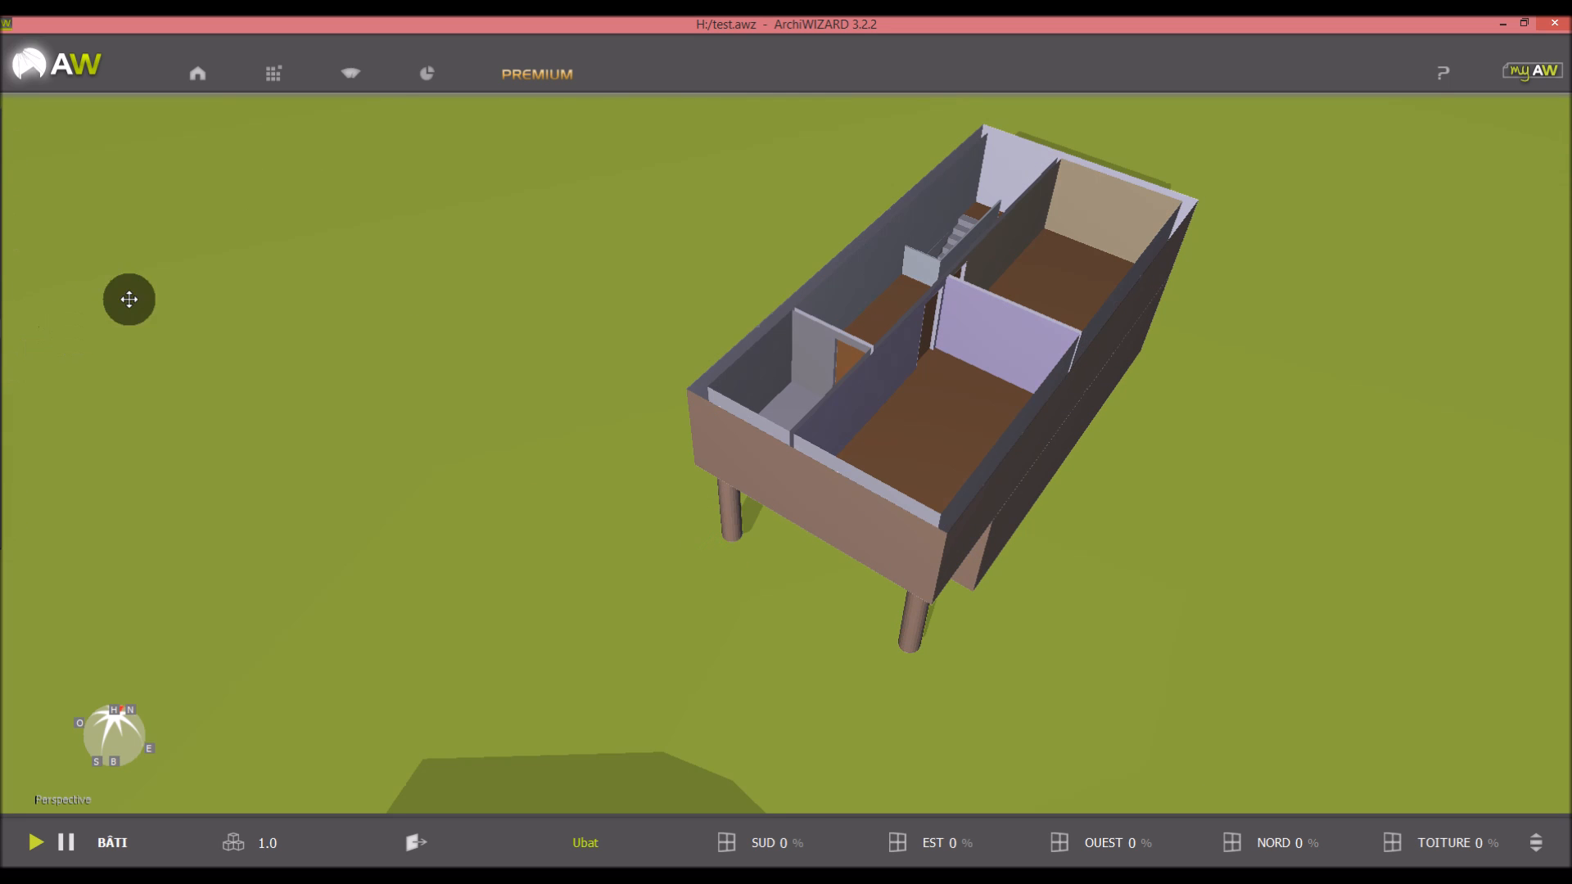
# Look through the opaque wall compositions in the base library
pyautogui.click(350, 73)
pyautogui.click(345, 141)
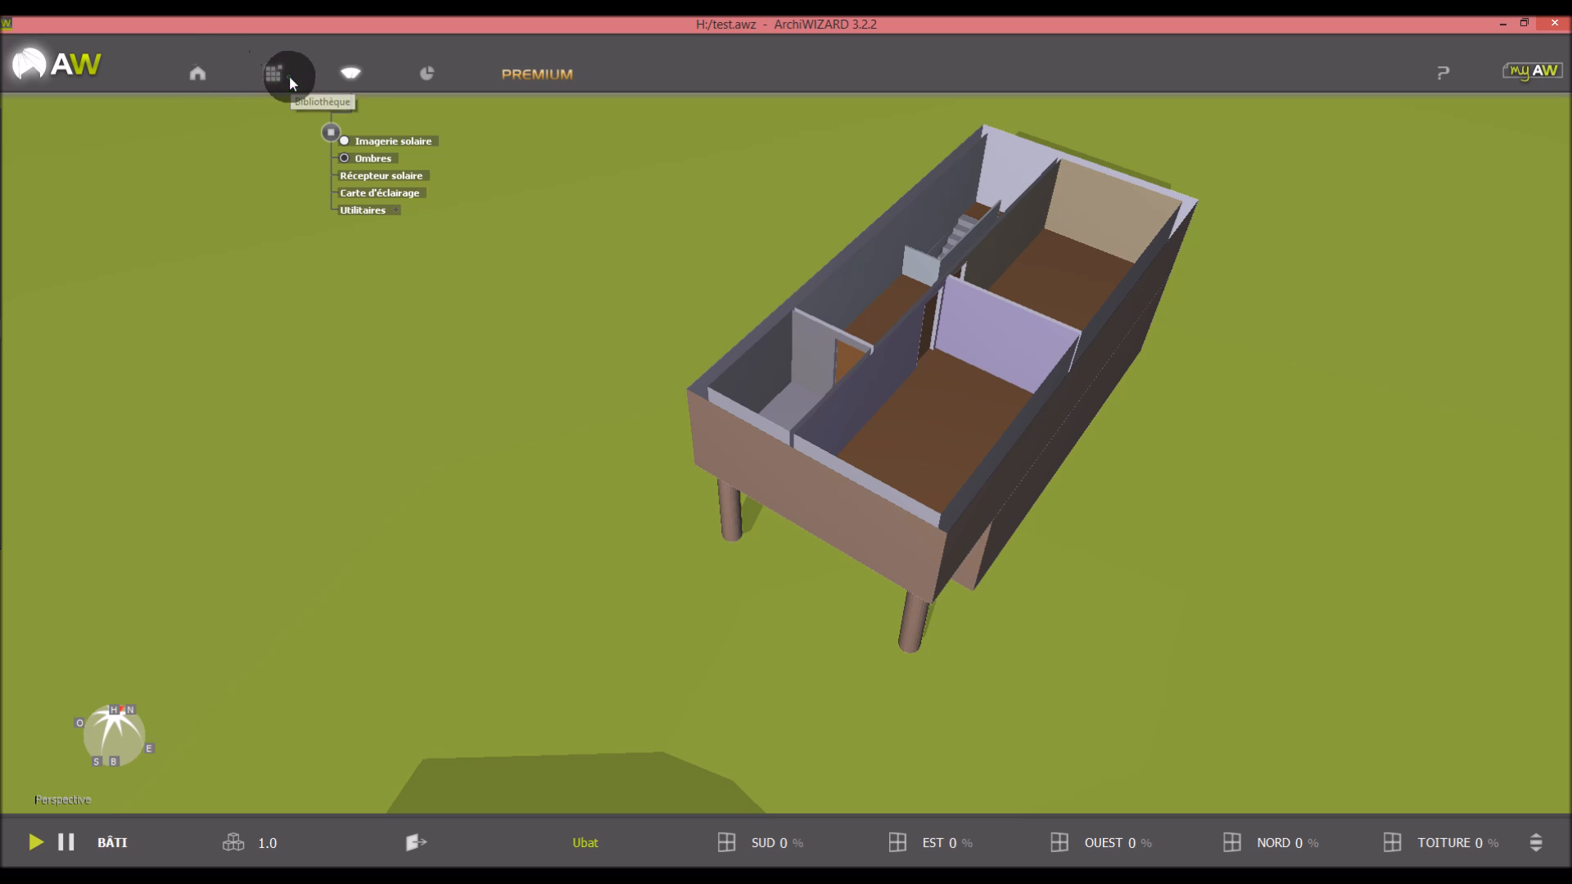
pyautogui.click(275, 76)
pyautogui.click(371, 142)
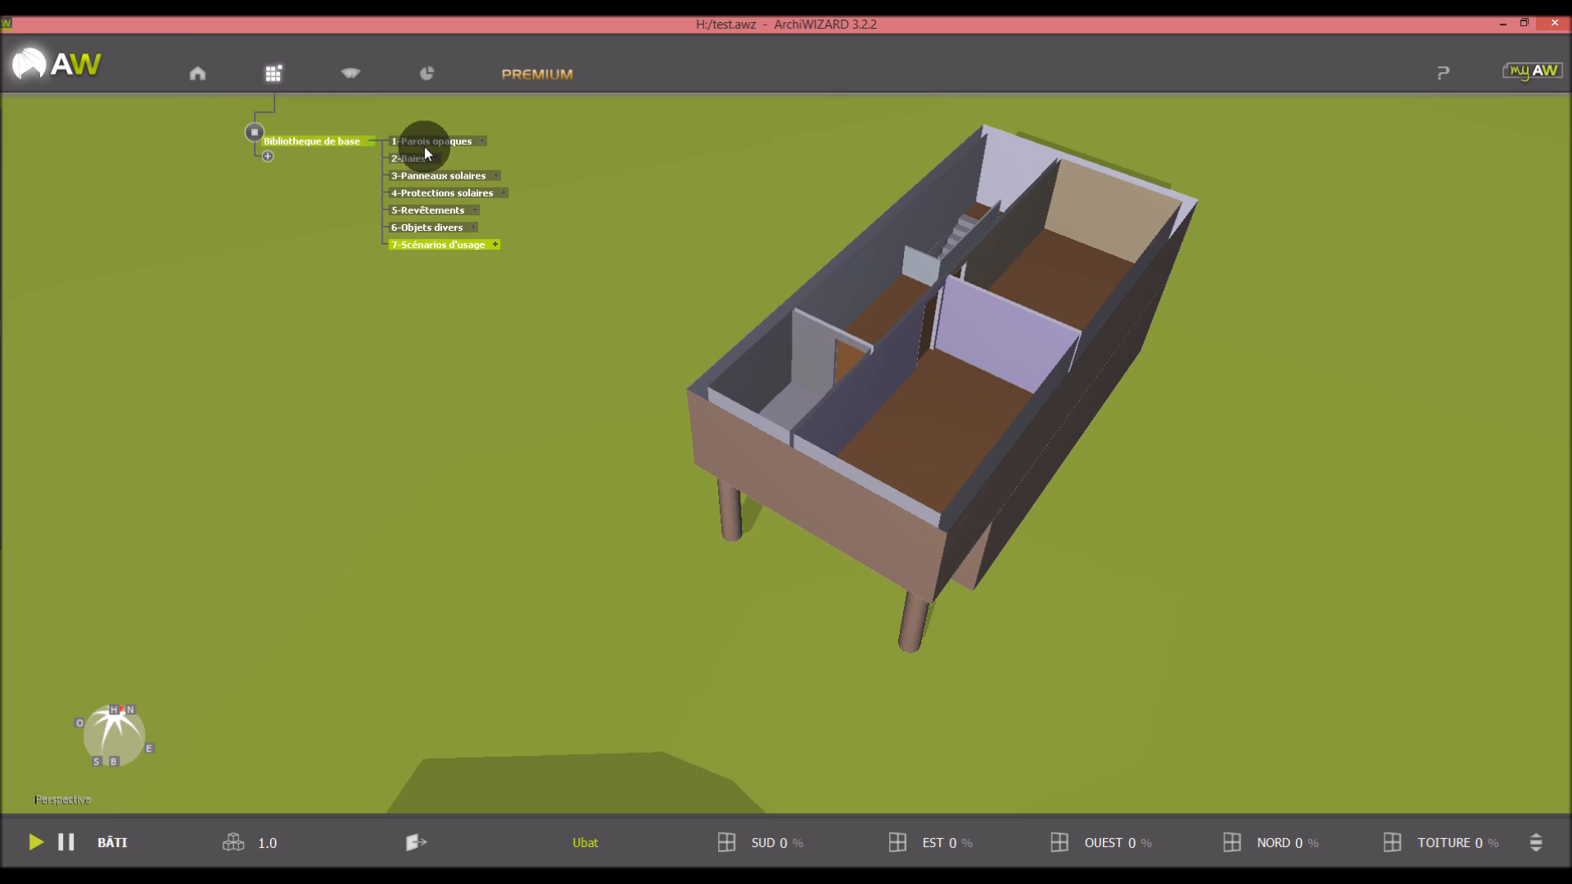
pyautogui.click(484, 141)
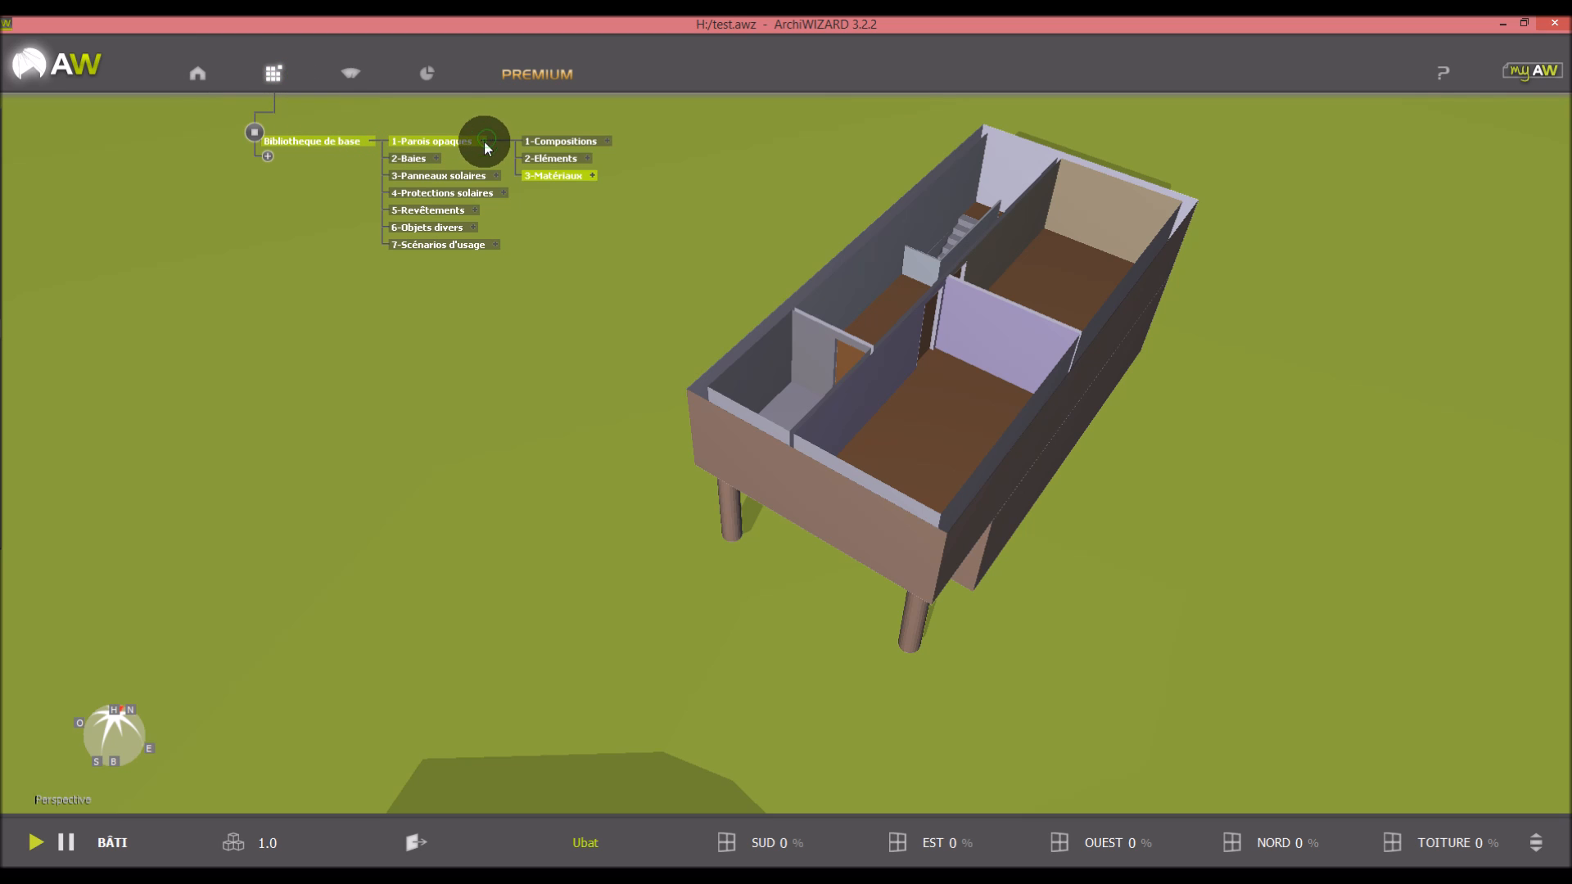
pyautogui.click(607, 142)
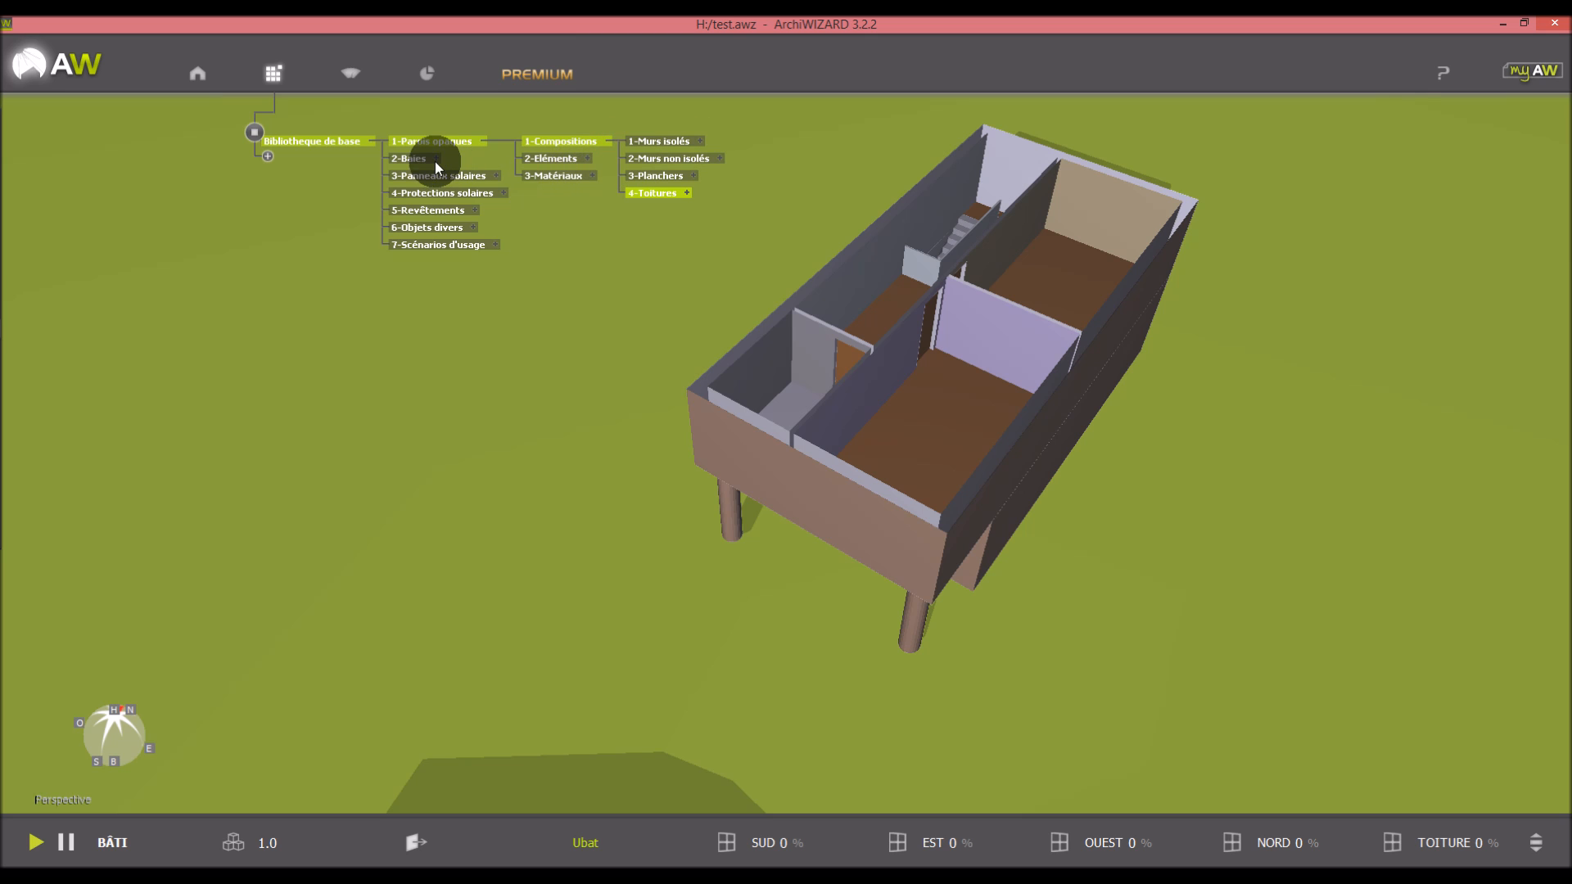
# Insert a three-pane window from the base library's Fenêtres category into the south end wall of the large upper-storey room
pyautogui.click(435, 160)
pyautogui.click(606, 140)
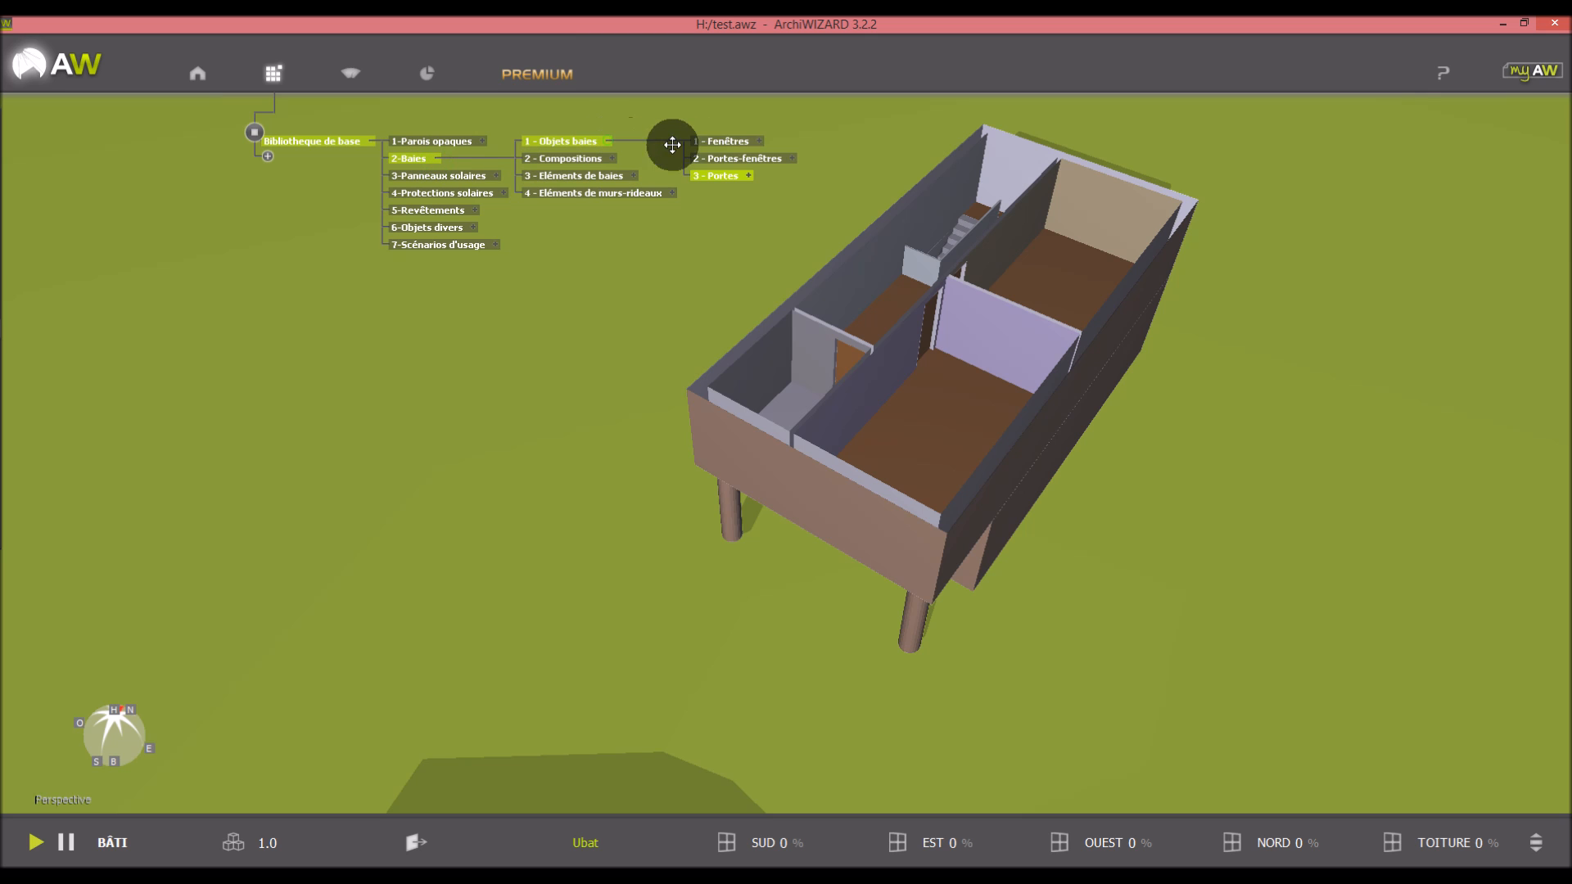
pyautogui.click(764, 144)
pyautogui.click(892, 211)
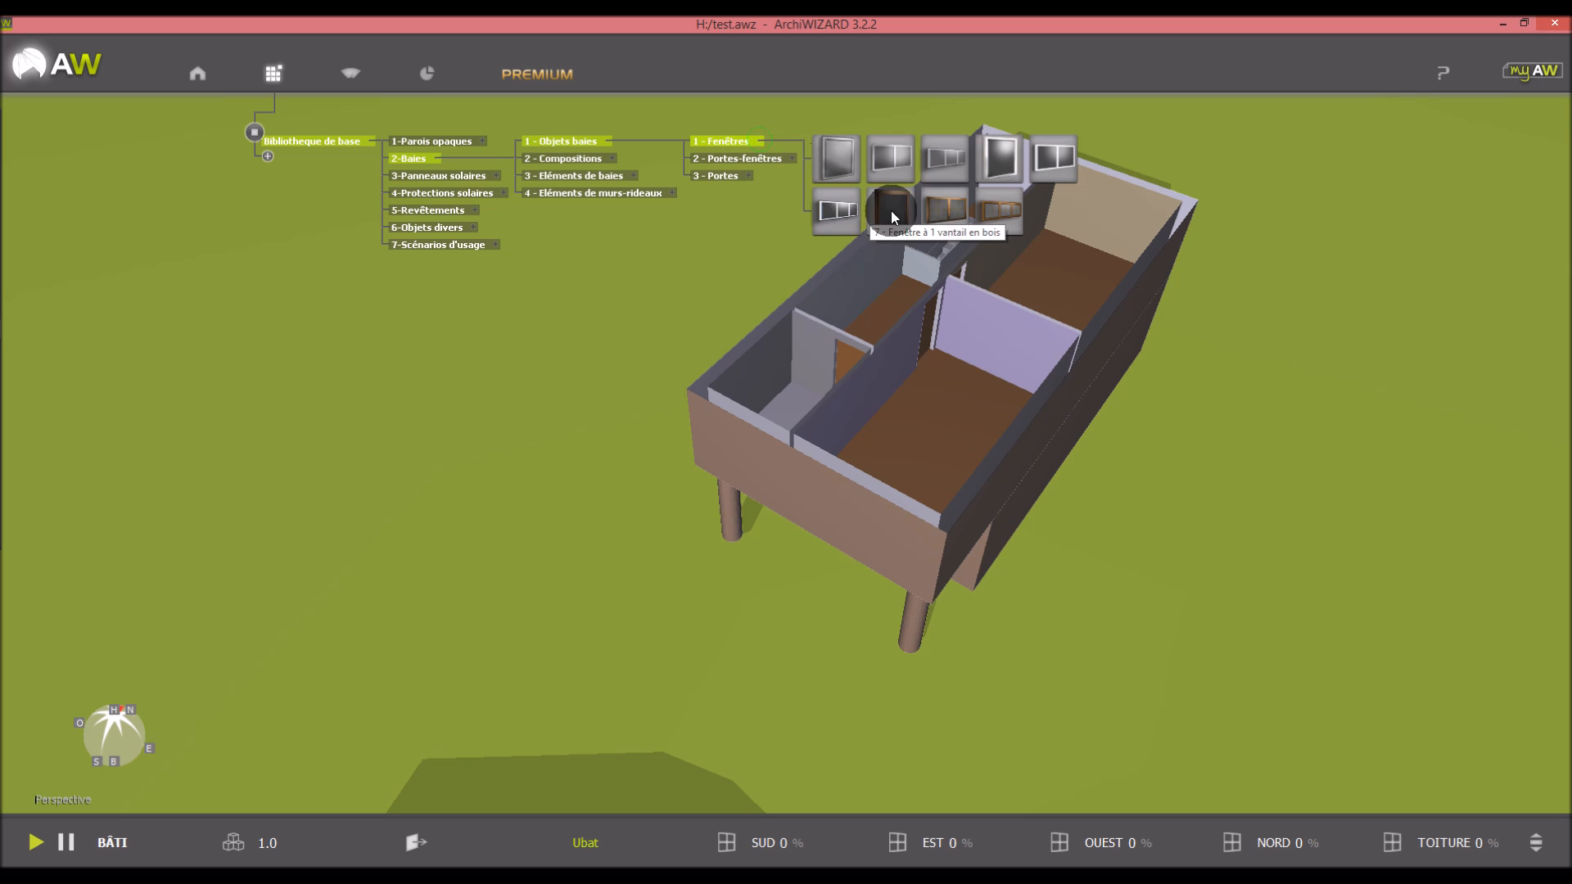
pyautogui.moveTo(953, 168); pyautogui.dragTo(846, 526)
pyautogui.scroll(3, 845, 626)
pyautogui.moveTo(1234, 550); pyautogui.dragTo(1015, 567)
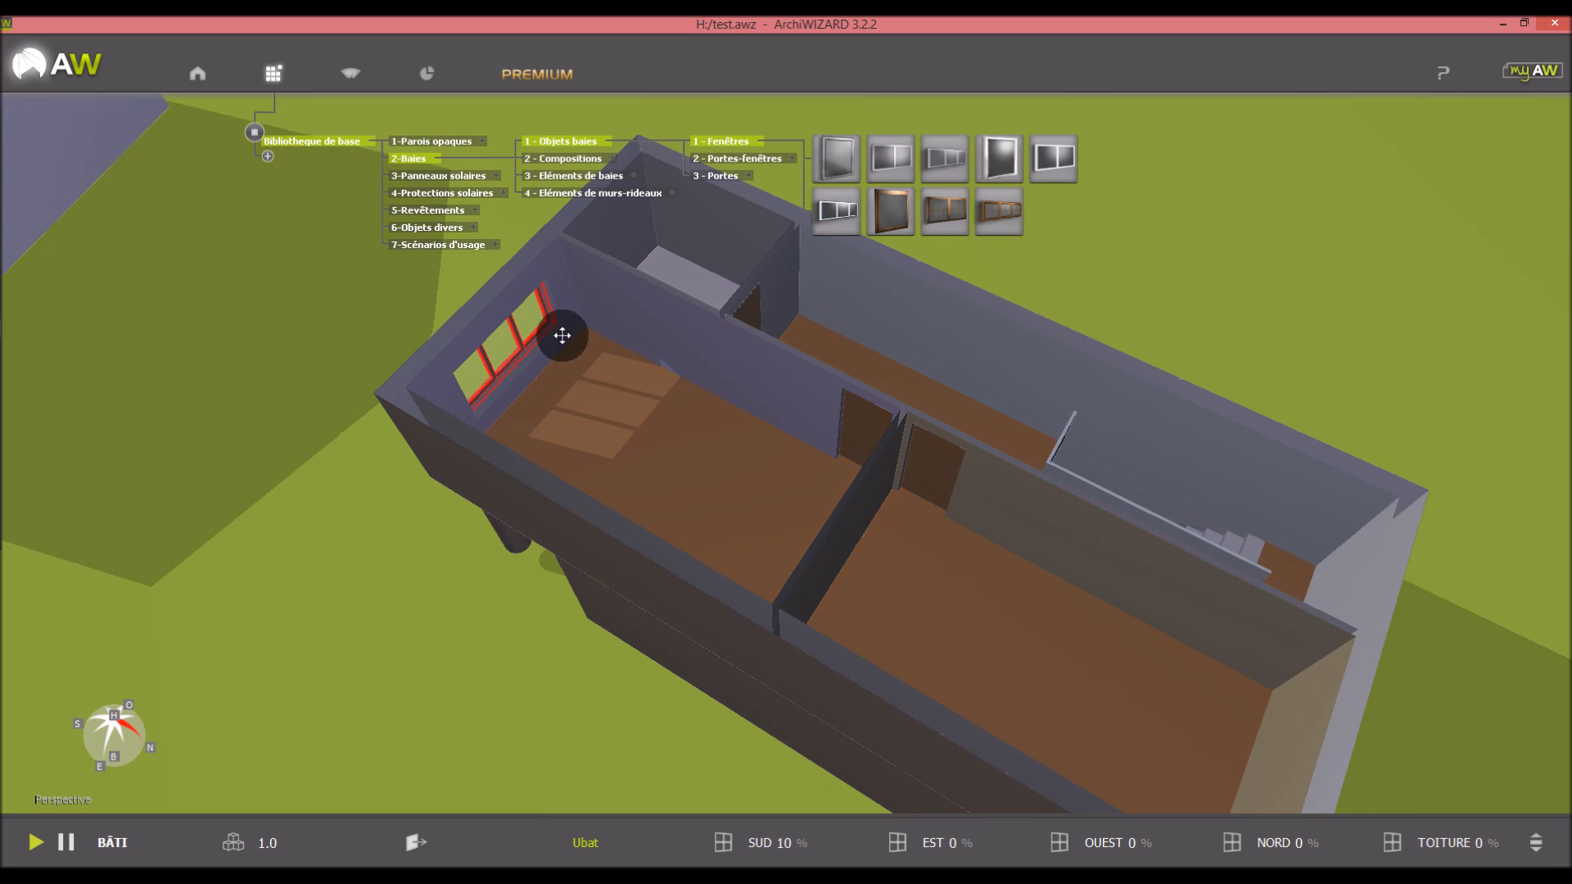
pyautogui.scroll(5, 440, 315)
pyautogui.moveTo(331, 340)
pyautogui.mouseDown(button='middle')
pyautogui.moveTo(394, 344)
pyautogui.moveTo(309, 321)
pyautogui.moveTo(449, 338)
pyautogui.moveTo(565, 375)
pyautogui.moveTo(677, 341)
pyautogui.mouseUp(button='middle')
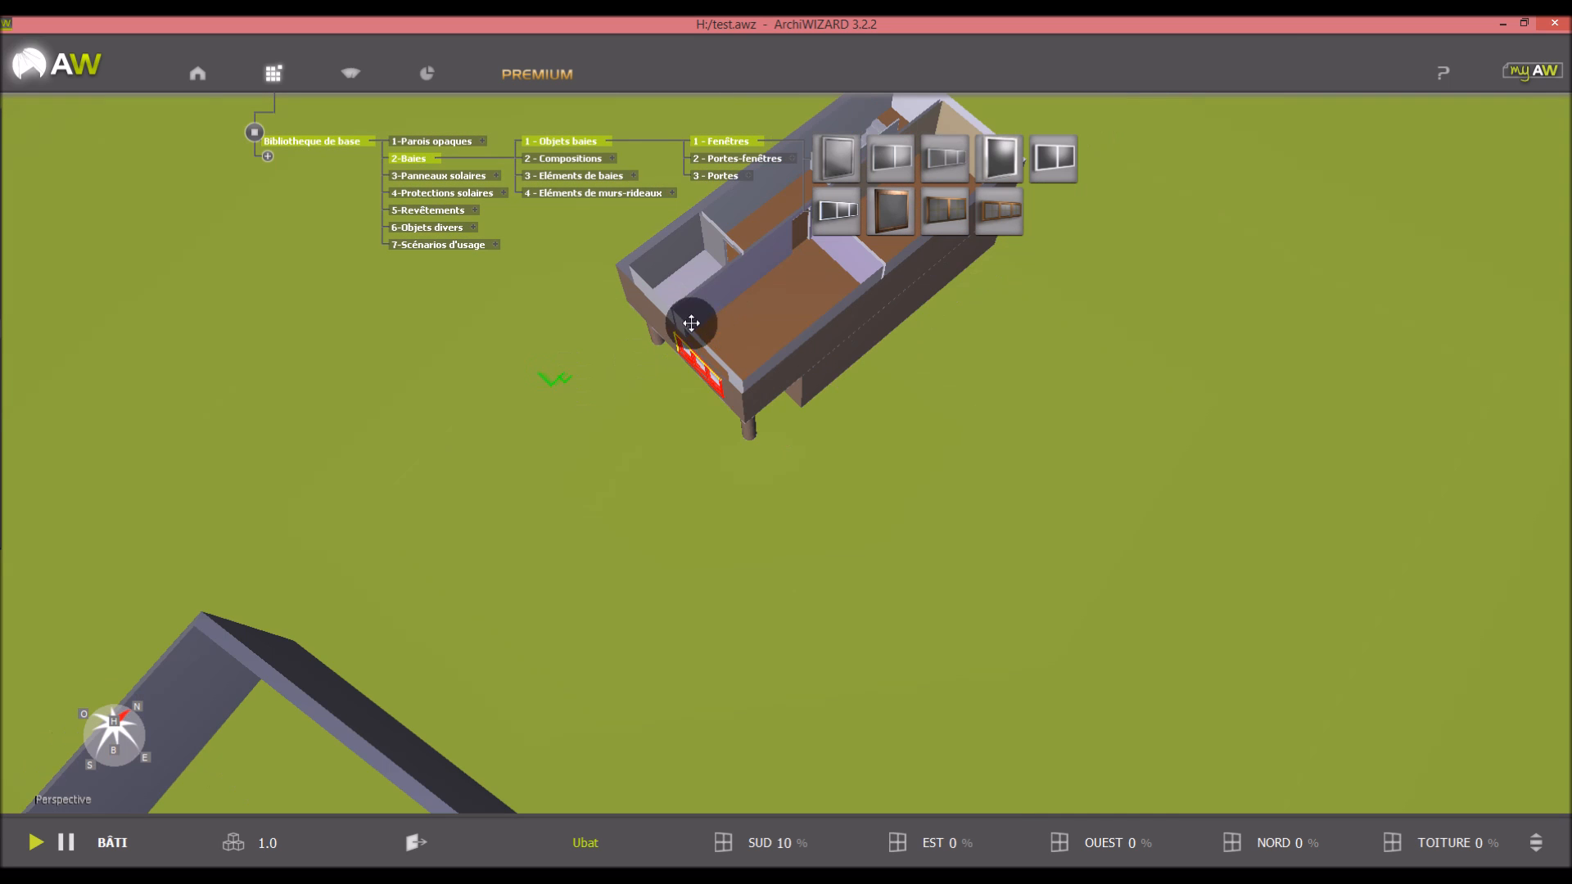
# Clear the window selection and display the Carte d'éclairage lighting map around the sectioned house
pyautogui.click(352, 73)
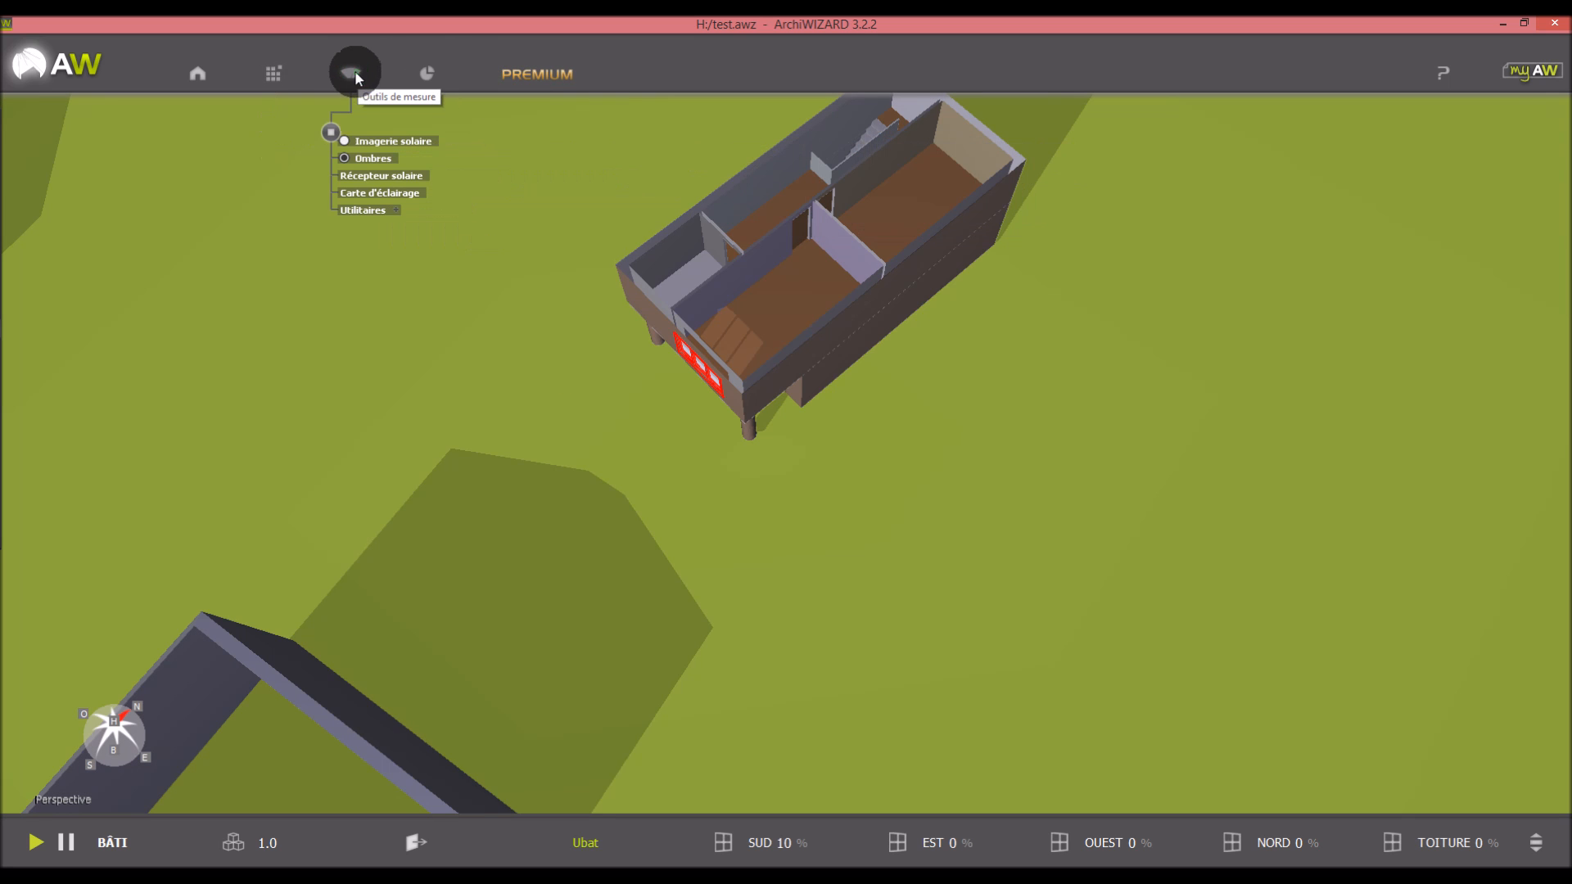
pyautogui.moveTo(433, 270)
pyautogui.mouseDown(button='middle')
pyautogui.moveTo(527, 347)
pyautogui.moveTo(576, 291)
pyautogui.moveTo(430, 205)
pyautogui.mouseUp(button='middle')
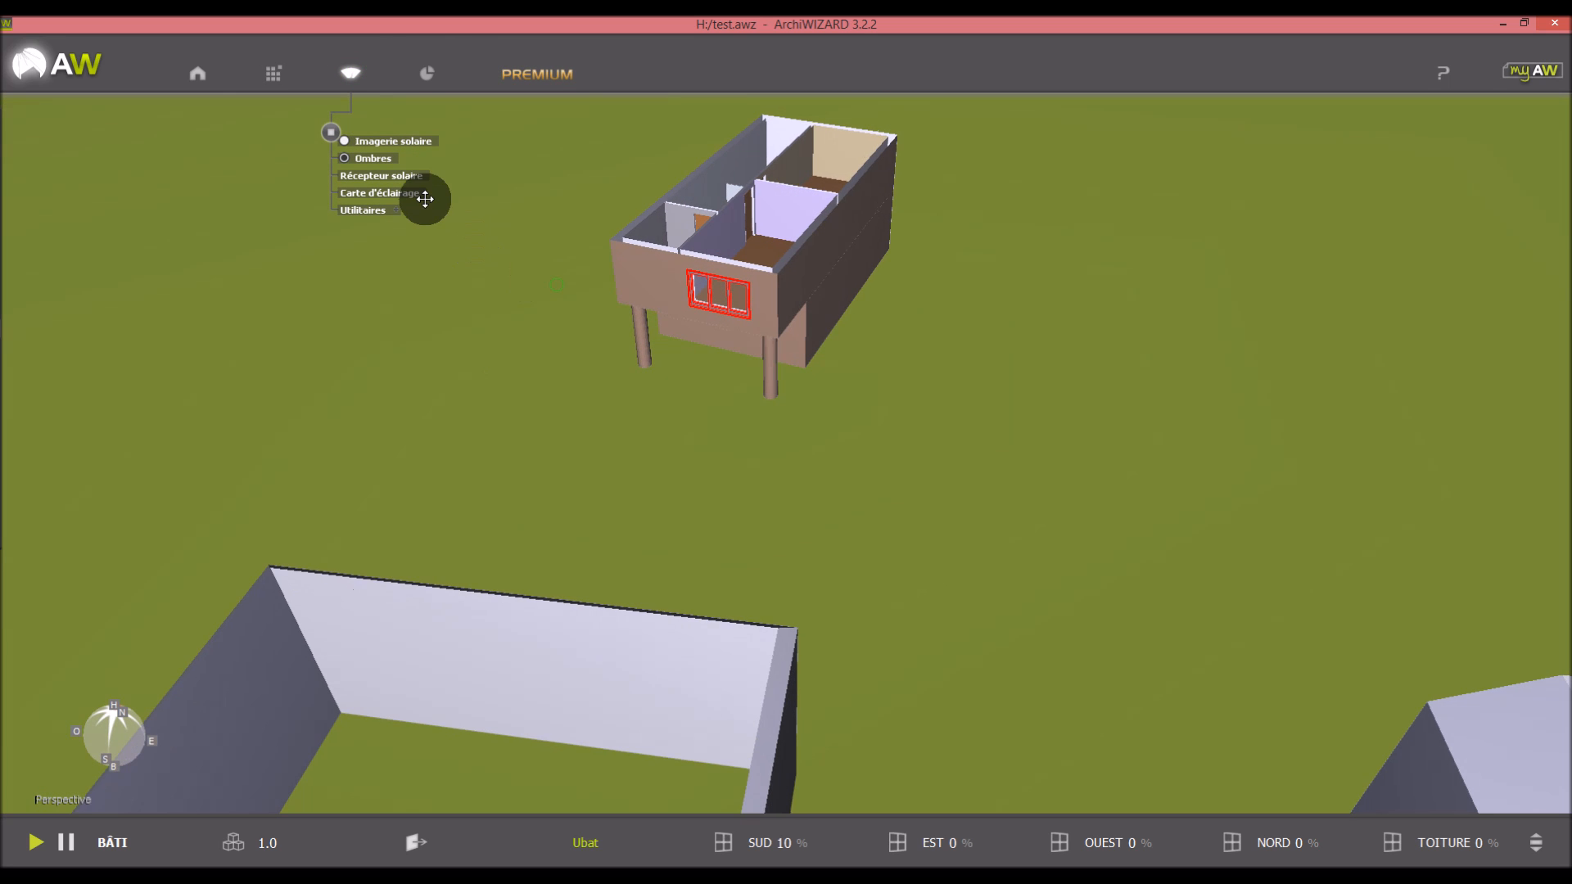
pyautogui.click(417, 196)
pyautogui.click(761, 291)
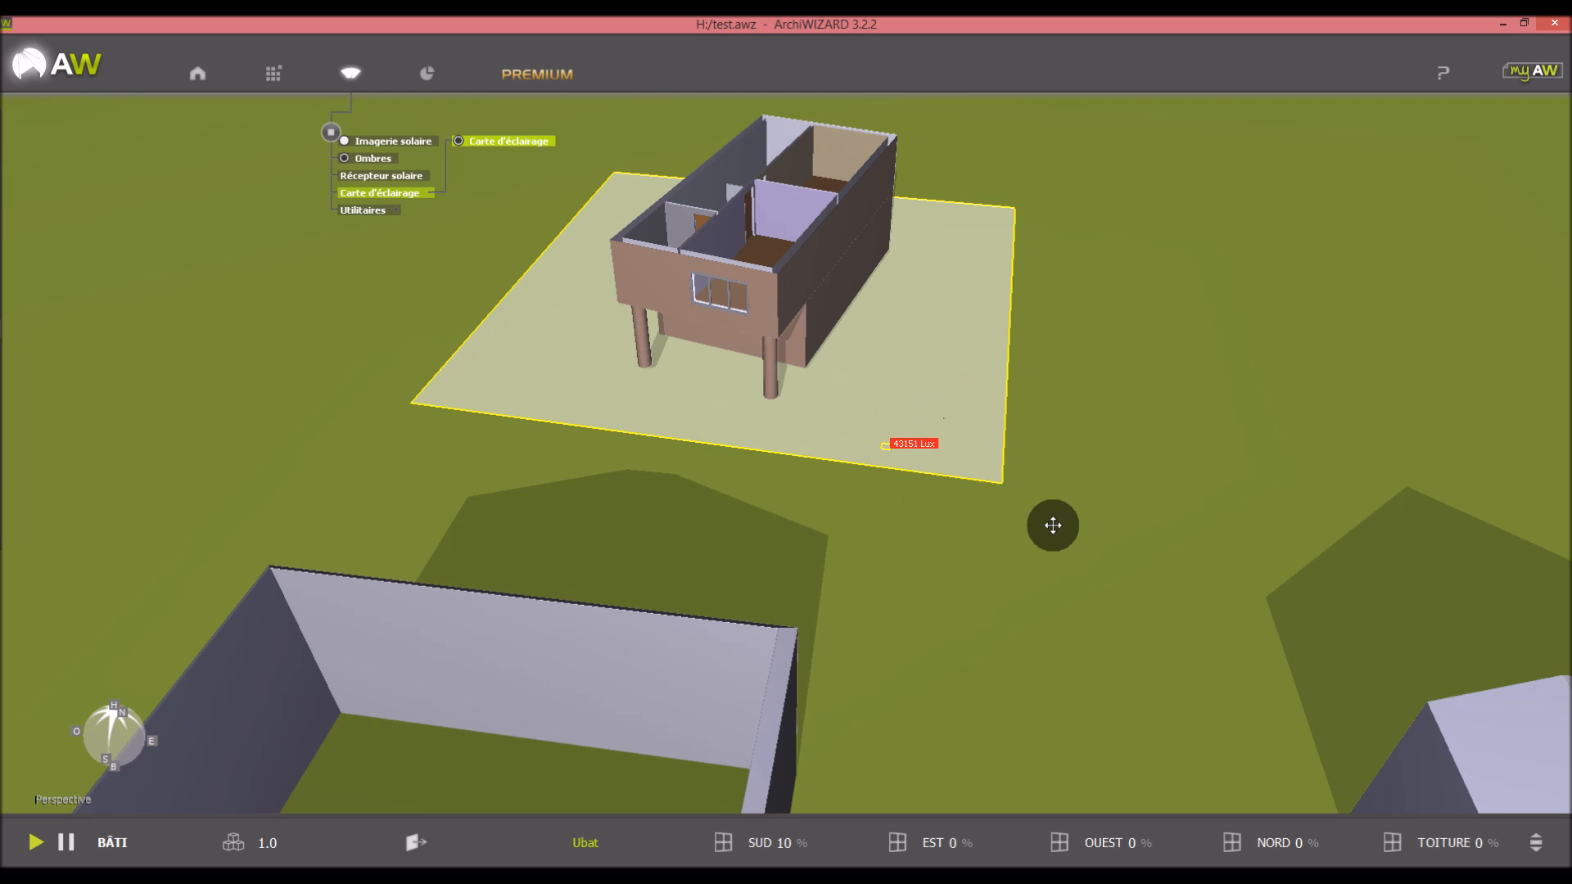
# Examine the illuminance across the floor of the room with the new window, and switch off the lighting map
pyautogui.moveTo(970, 533); pyautogui.dragTo(935, 372)
pyautogui.moveTo(863, 471); pyautogui.dragTo(882, 654)
pyautogui.scroll(4, 740, 229)
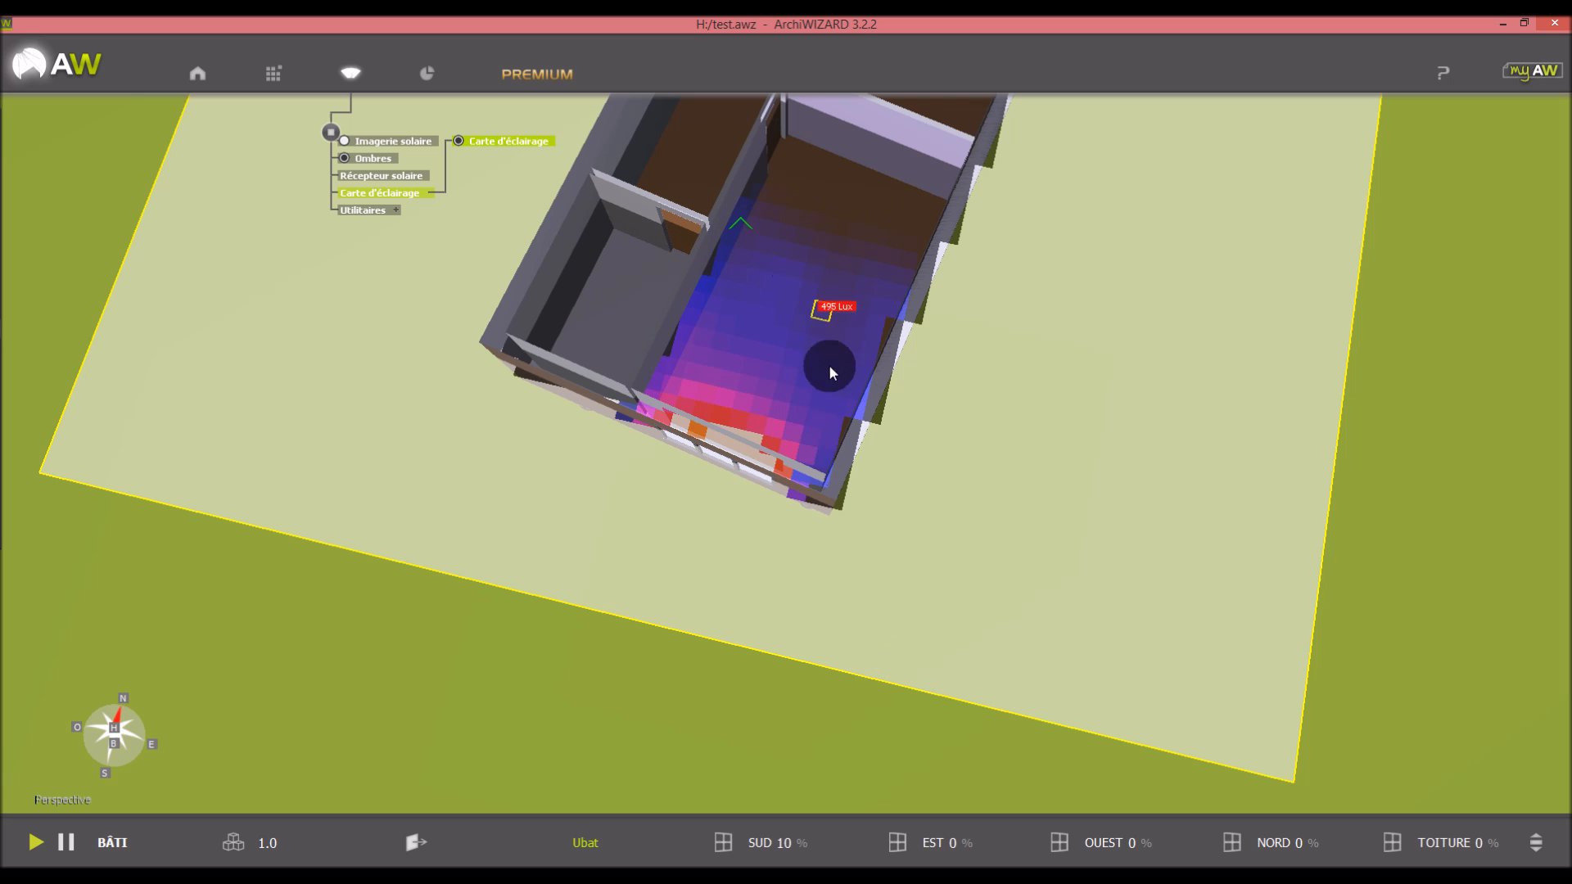
pyautogui.scroll(-5, 716, 299)
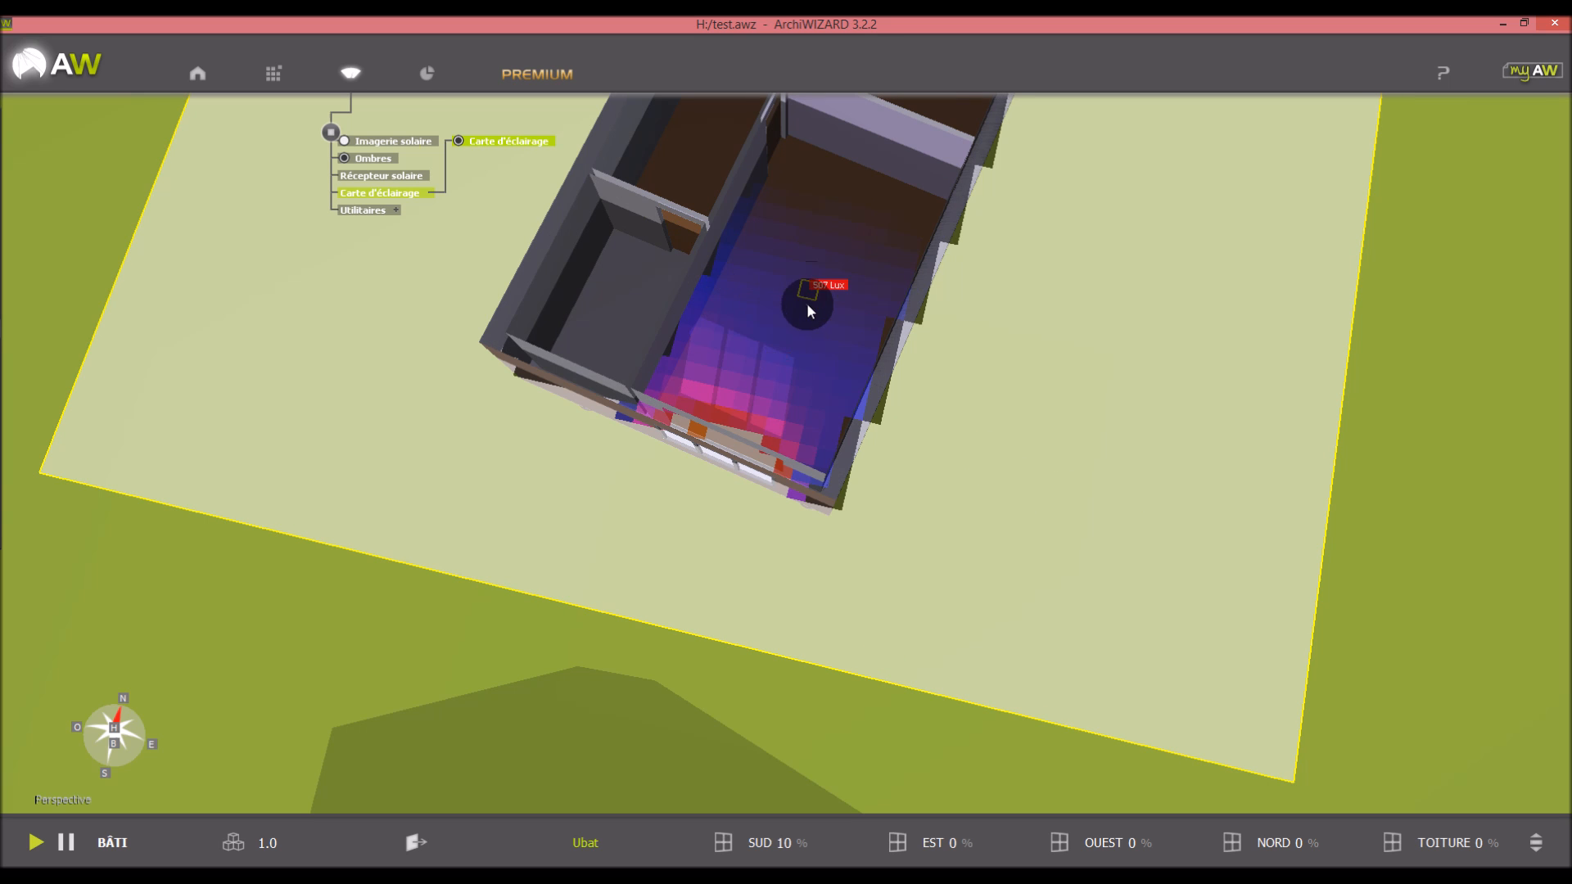
pyautogui.moveTo(1269, 590); pyautogui.dragTo(1220, 507)
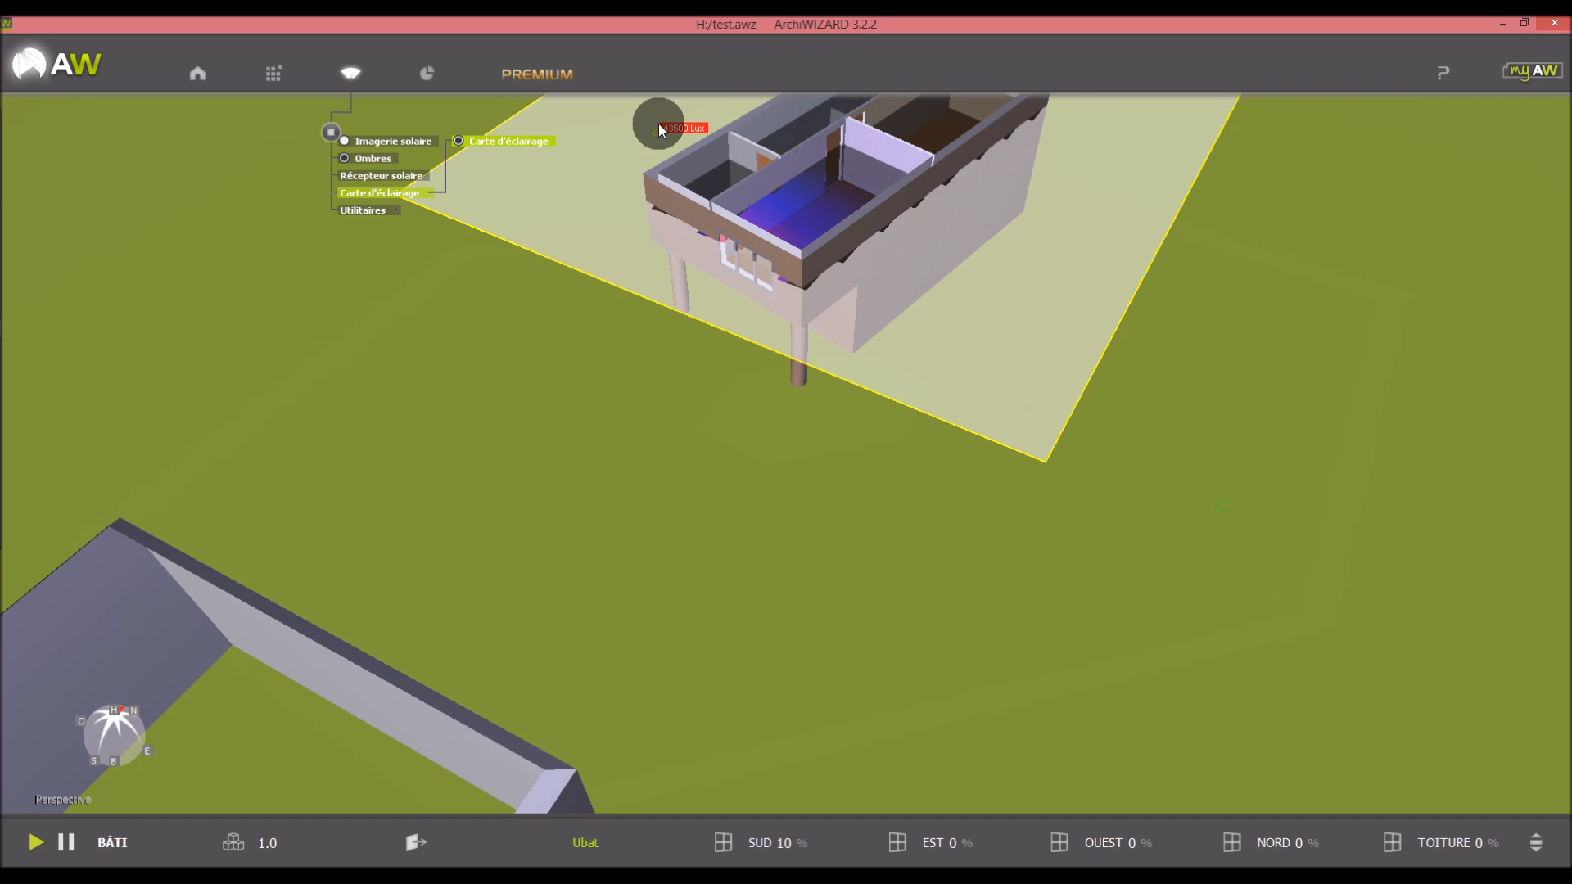
pyautogui.scroll(4, 660, 129)
pyautogui.moveTo(1152, 549); pyautogui.dragTo(1149, 563)
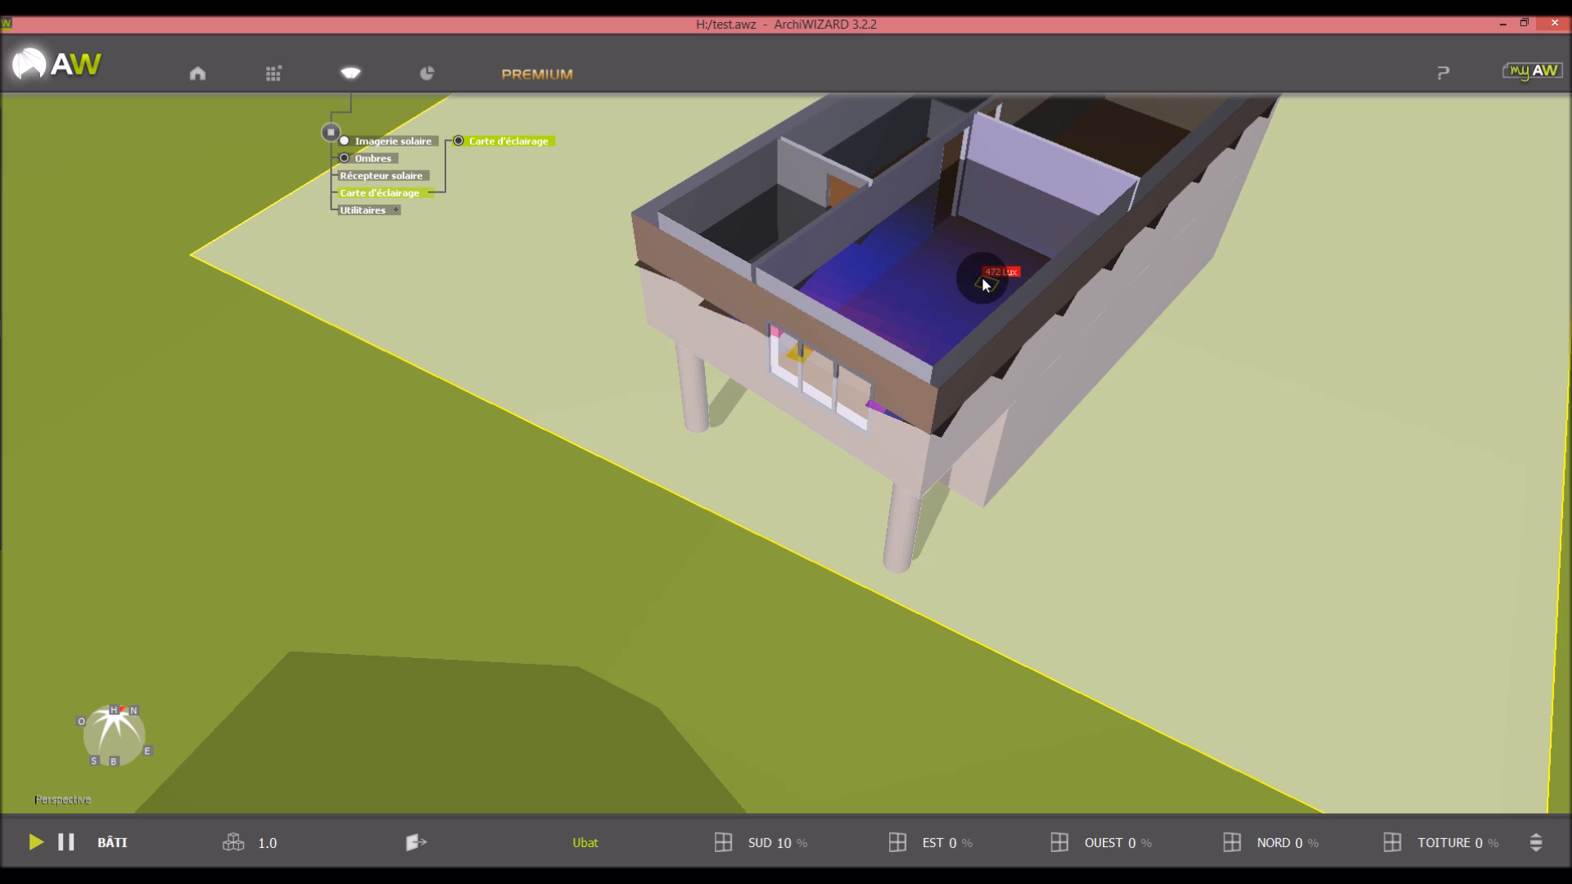
pyautogui.scroll(-5, 983, 286)
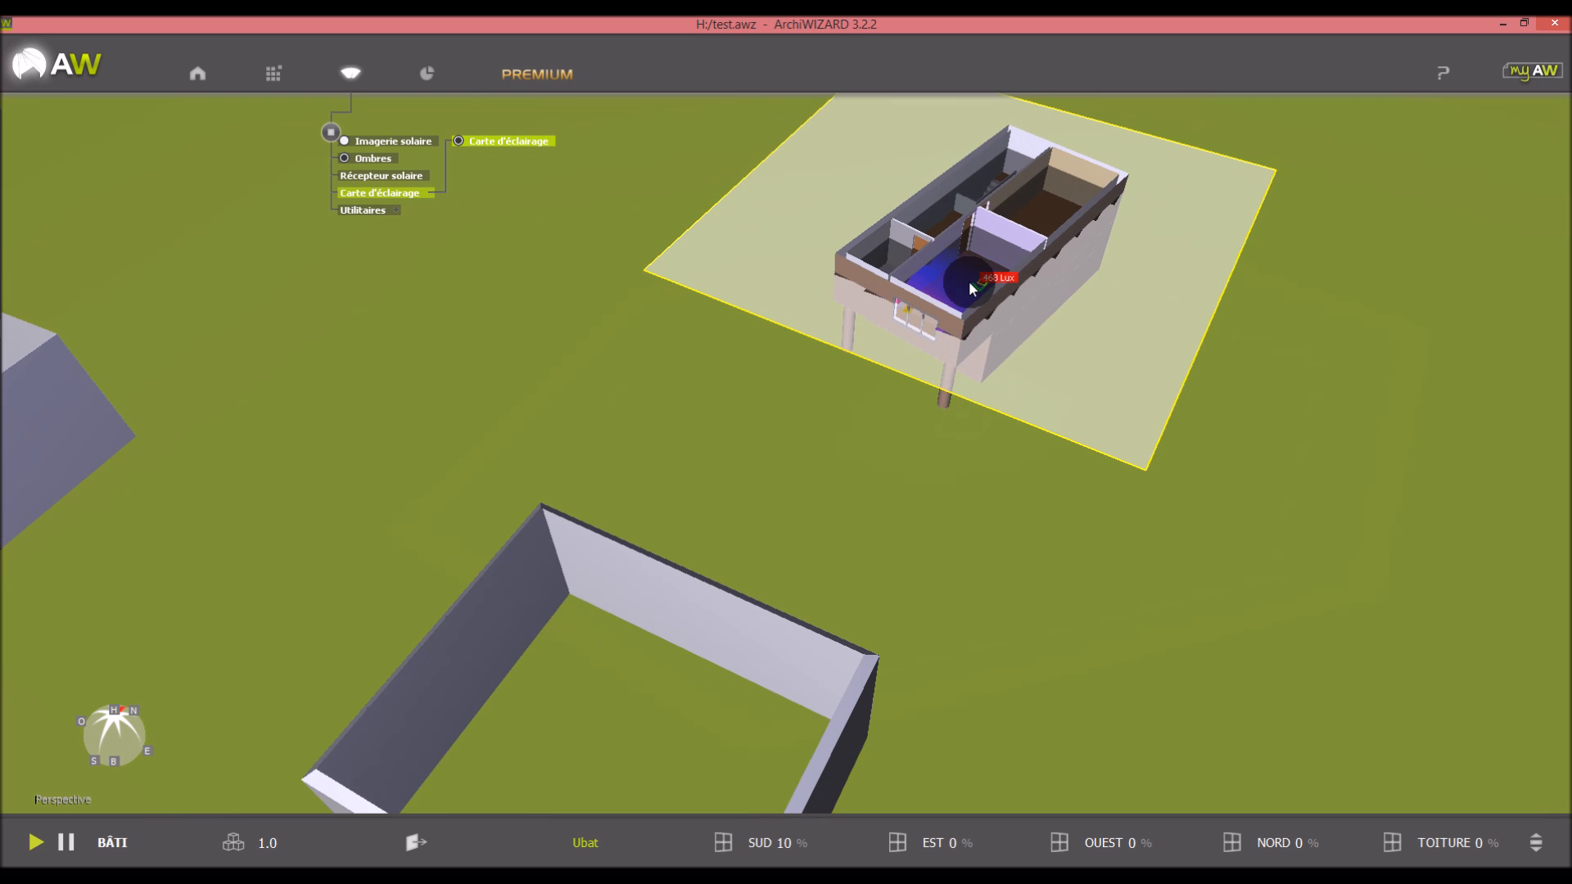
pyautogui.click(457, 141)
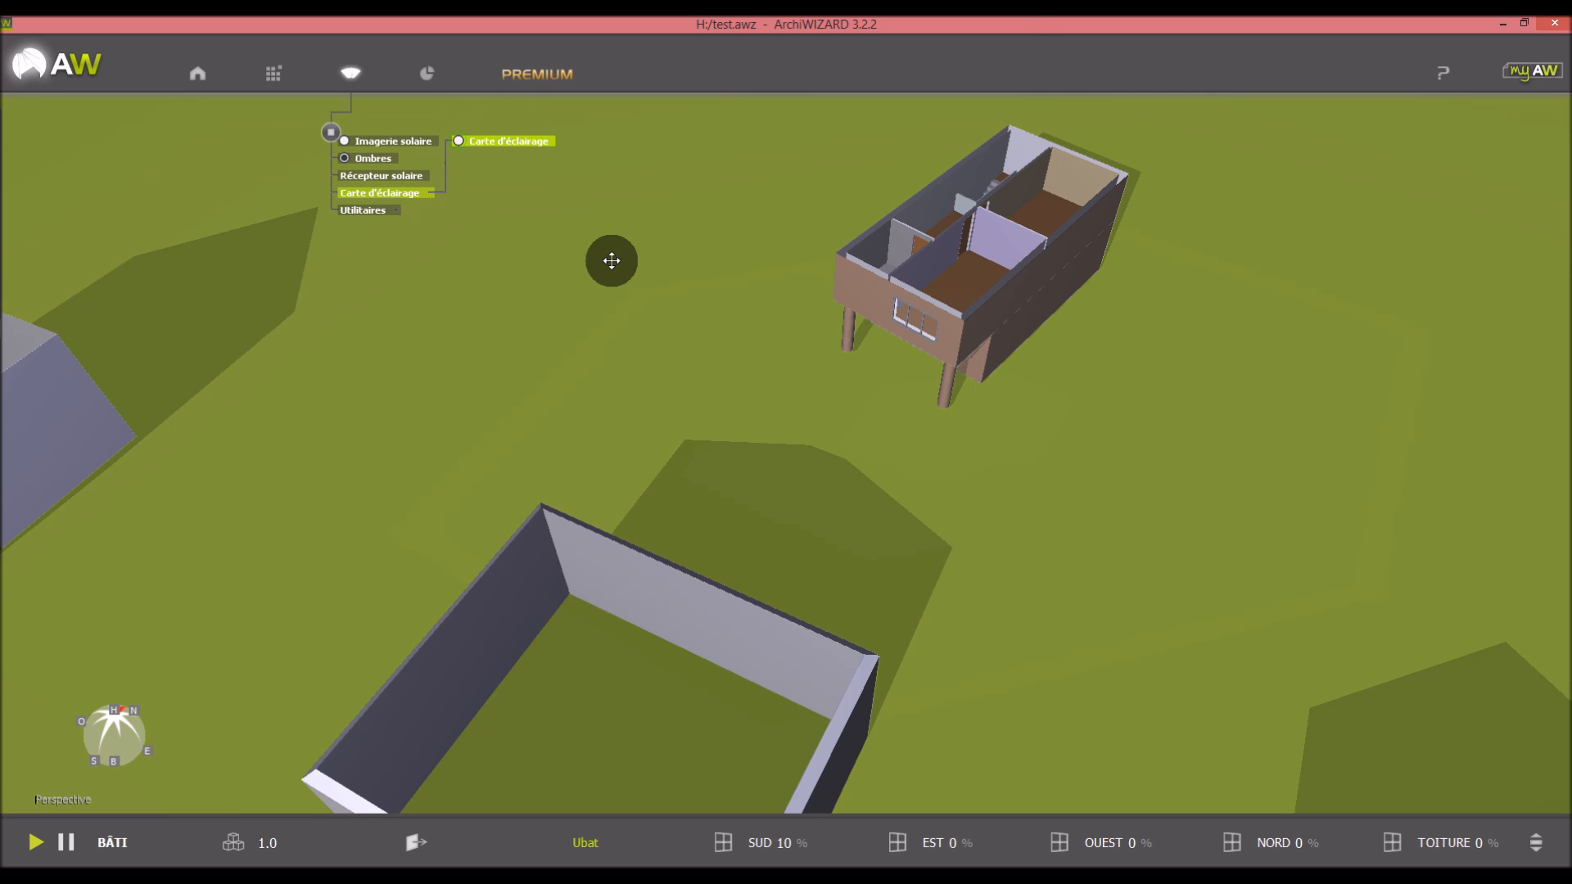
# Remove the section cut and examine the annual solar imagery on the house and neighbouring buildings, switching it off when finished
pyautogui.keyDown('ctrl'); pyautogui.scroll(2, 612, 260); pyautogui.keyUp('ctrl')
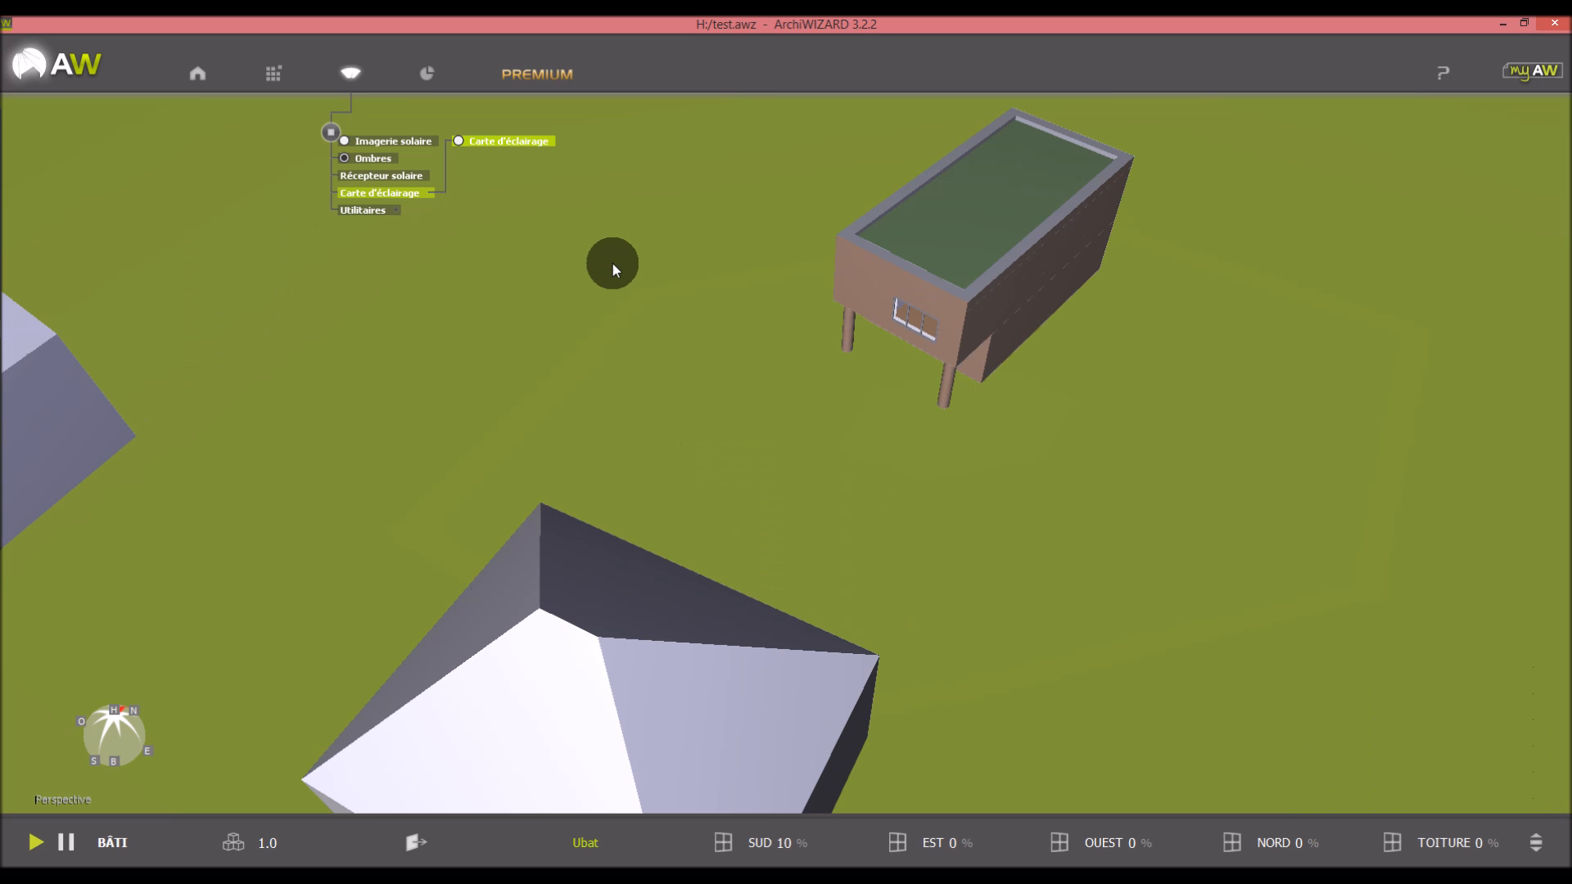
pyautogui.click(346, 141)
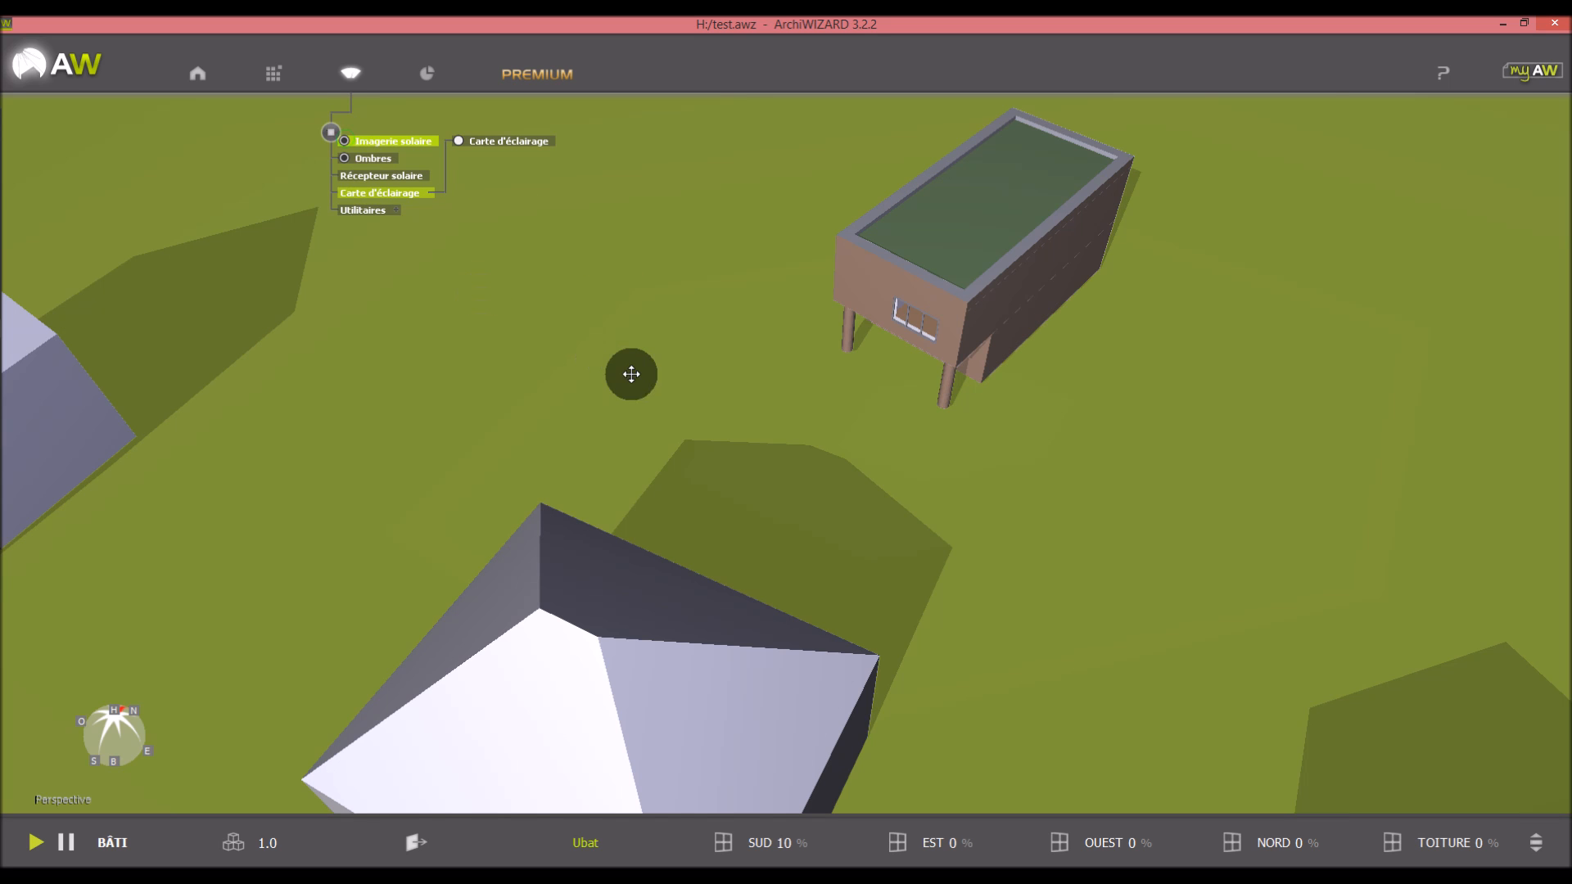
pyautogui.moveTo(861, 470); pyautogui.dragTo(911, 421)
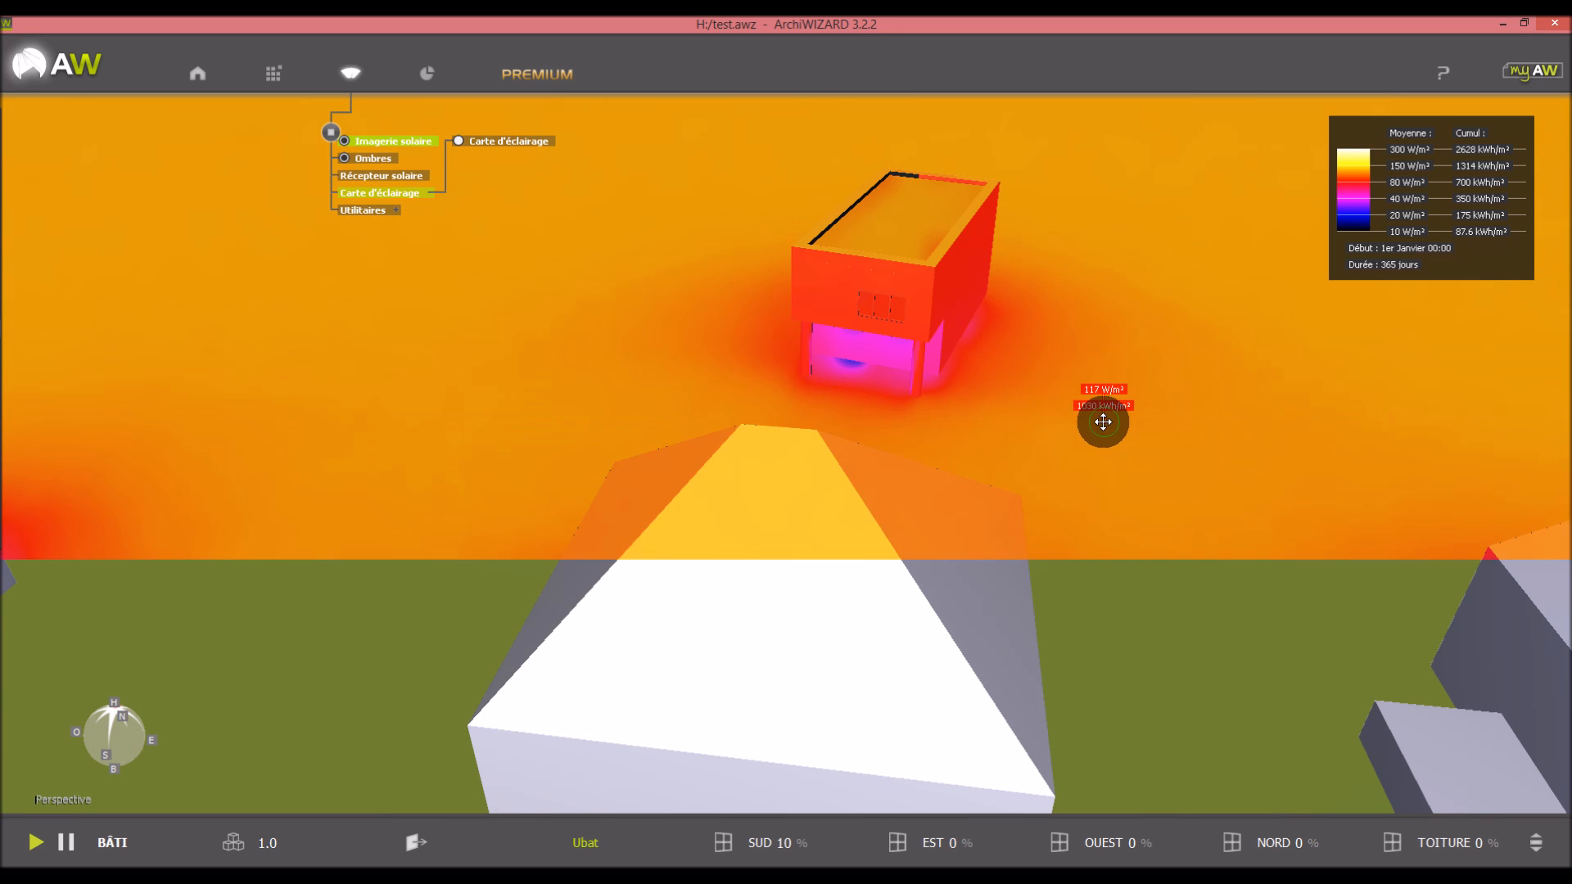
pyautogui.moveTo(1104, 422); pyautogui.dragTo(1083, 427)
pyautogui.scroll(-2, 1083, 427)
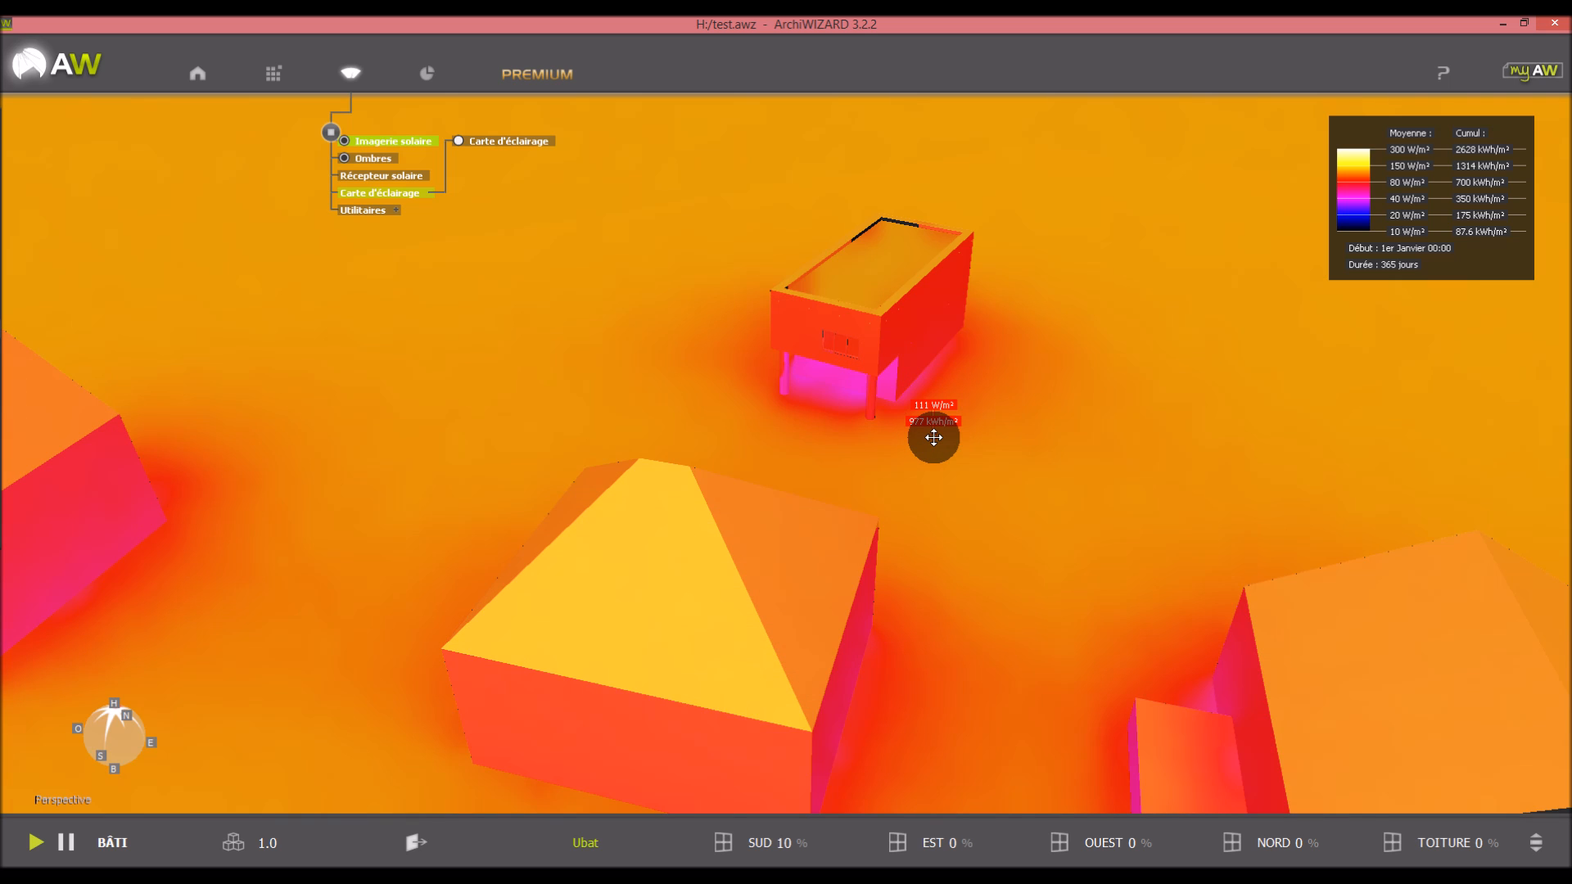
pyautogui.click(345, 143)
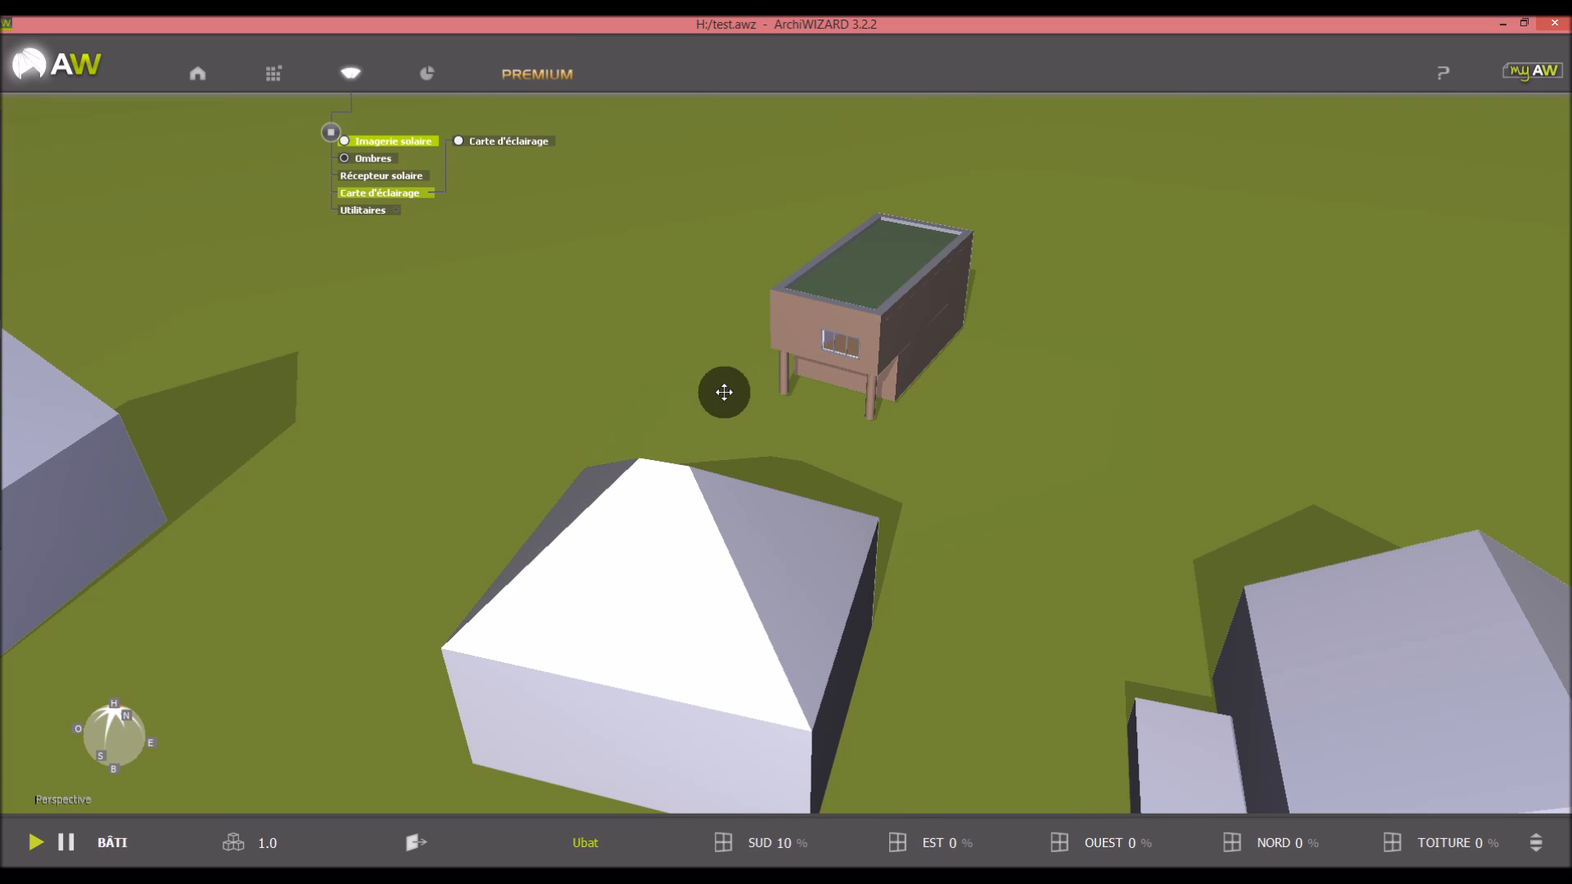
# Place a polycrystalline silicon photovoltaic panel on the flat roof and make it pivoting, with 30° inclination and 0° orientation
pyautogui.scroll(5, 818, 314)
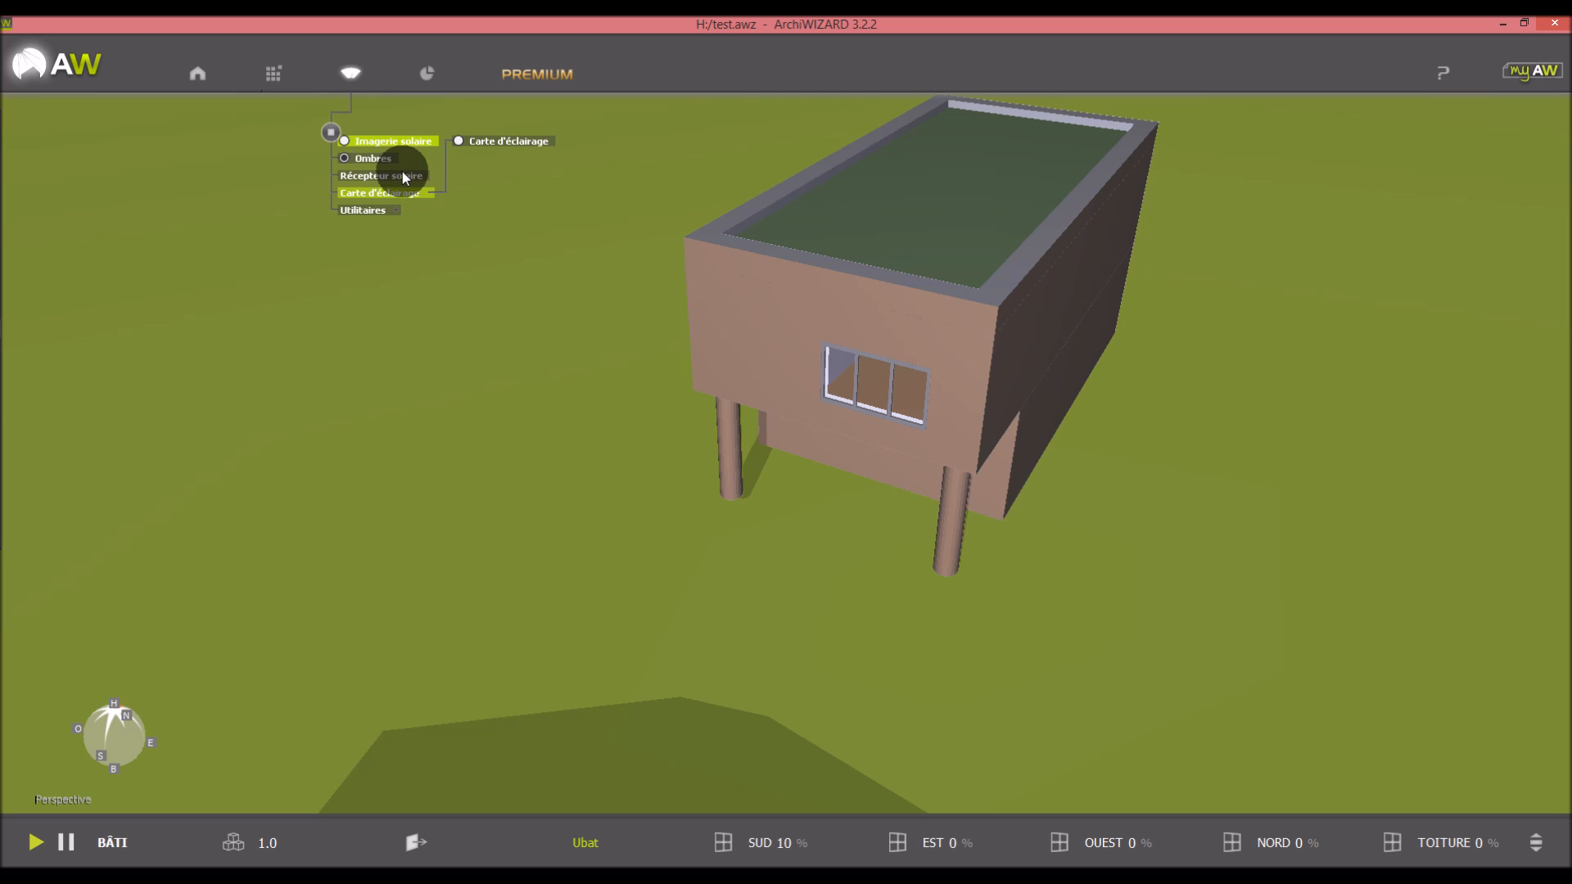
pyautogui.click(276, 80)
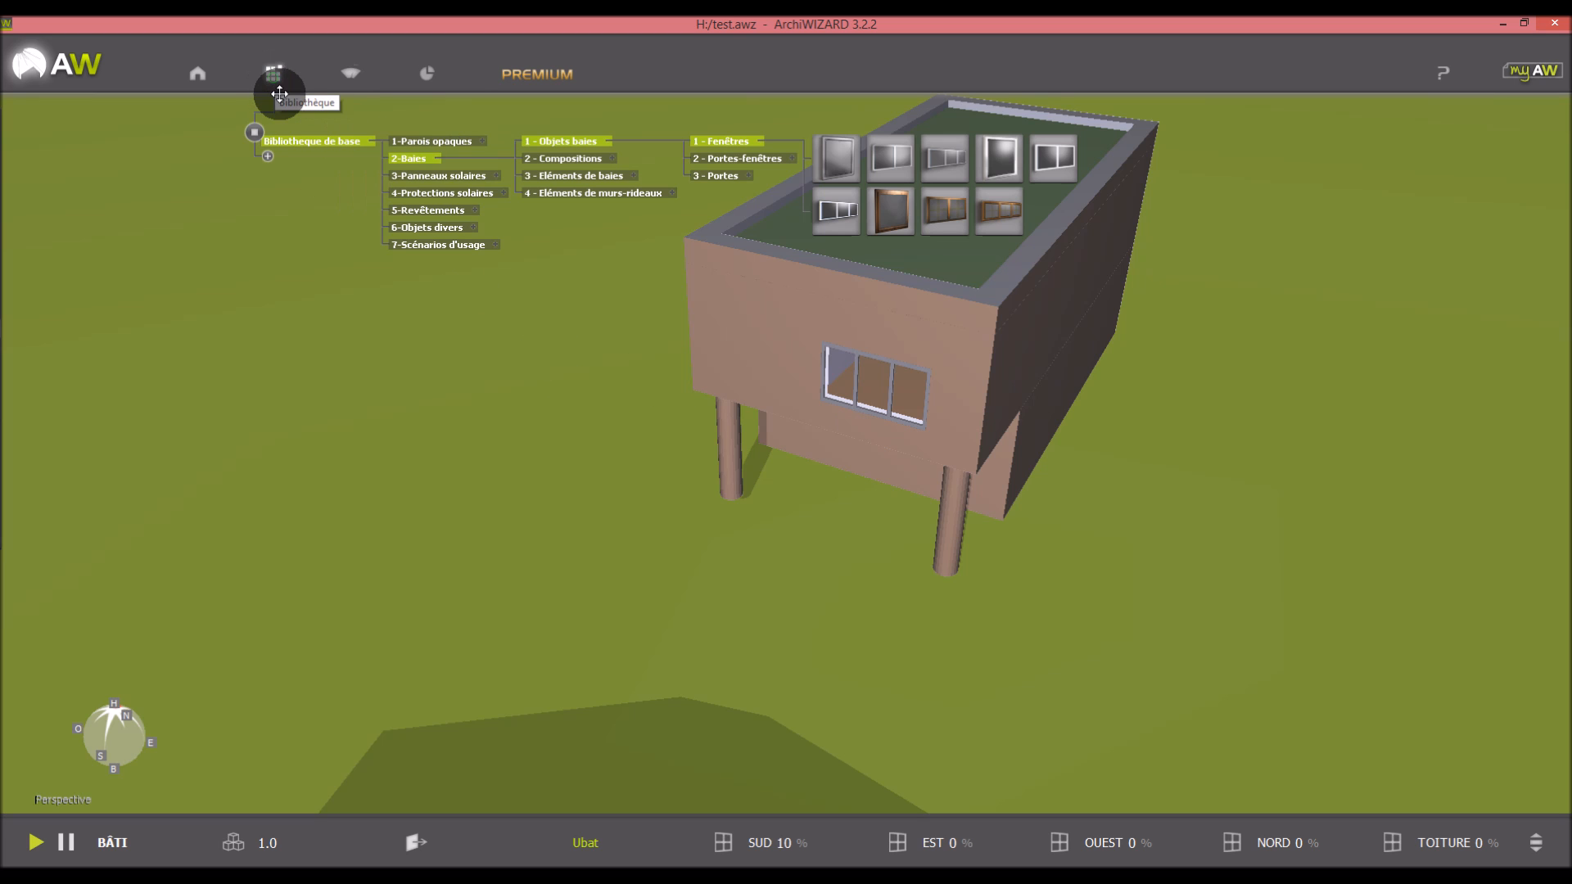
pyautogui.click(495, 176)
pyautogui.click(590, 142)
pyautogui.moveTo(674, 158); pyautogui.dragTo(954, 219)
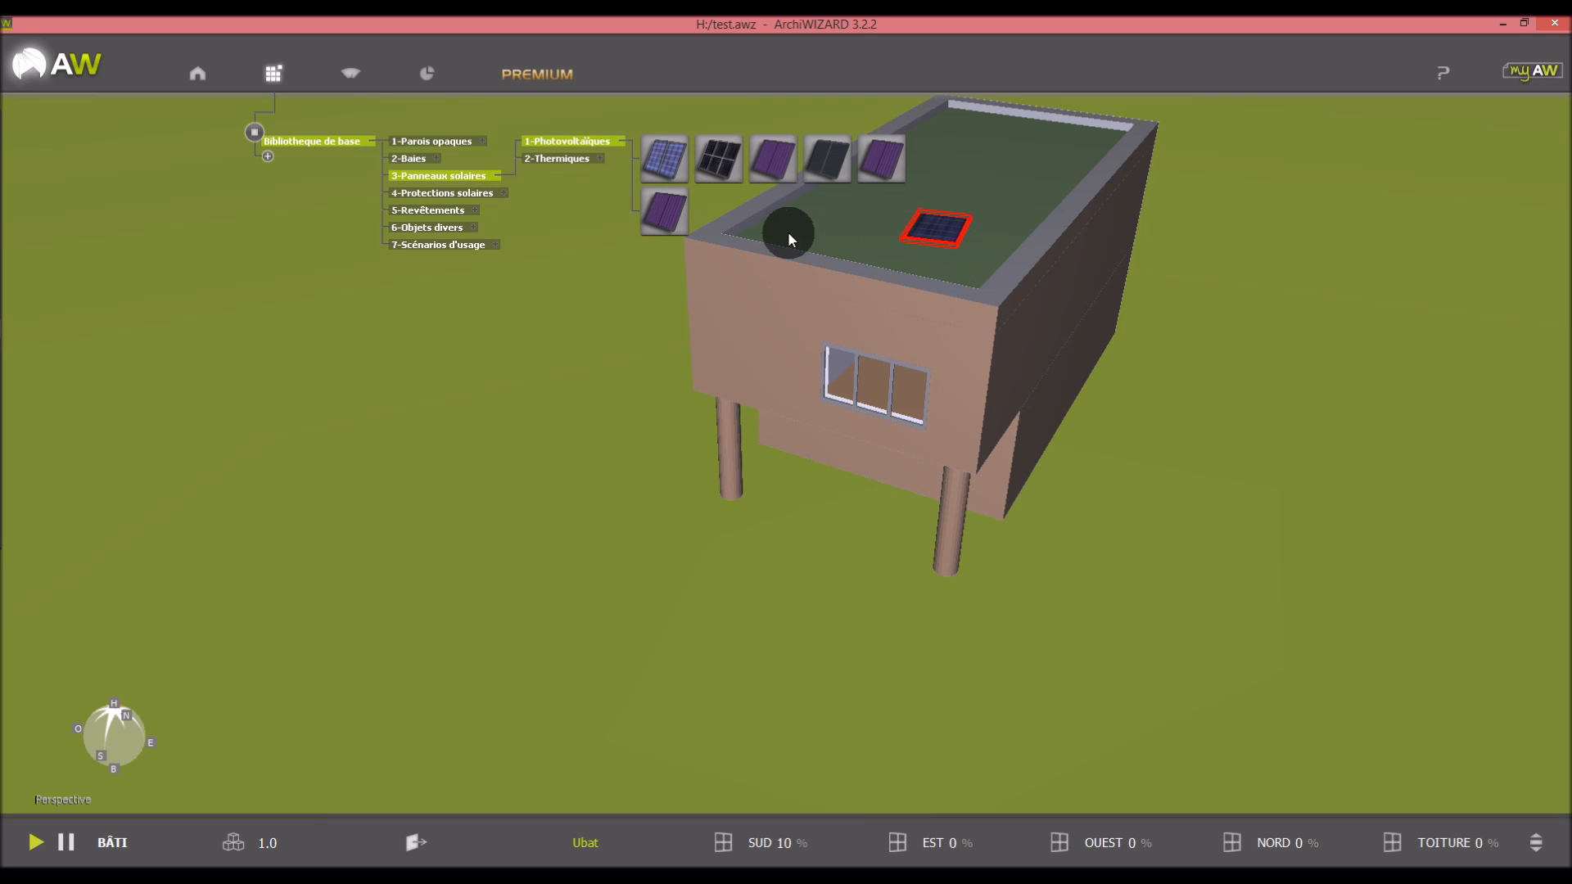
pyautogui.click(931, 233)
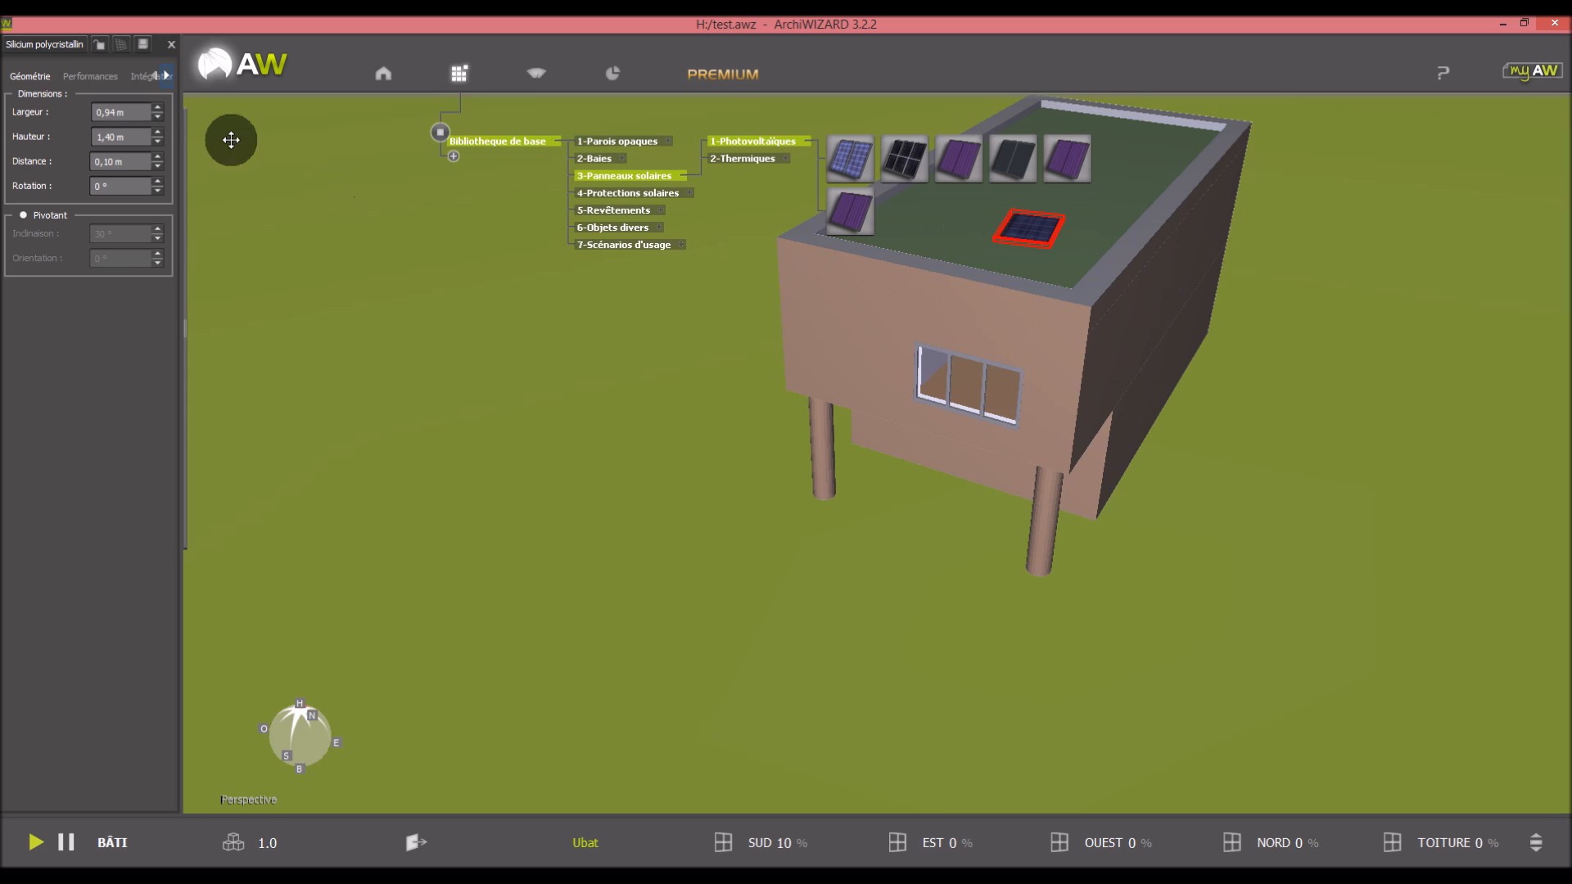
pyautogui.click(23, 216)
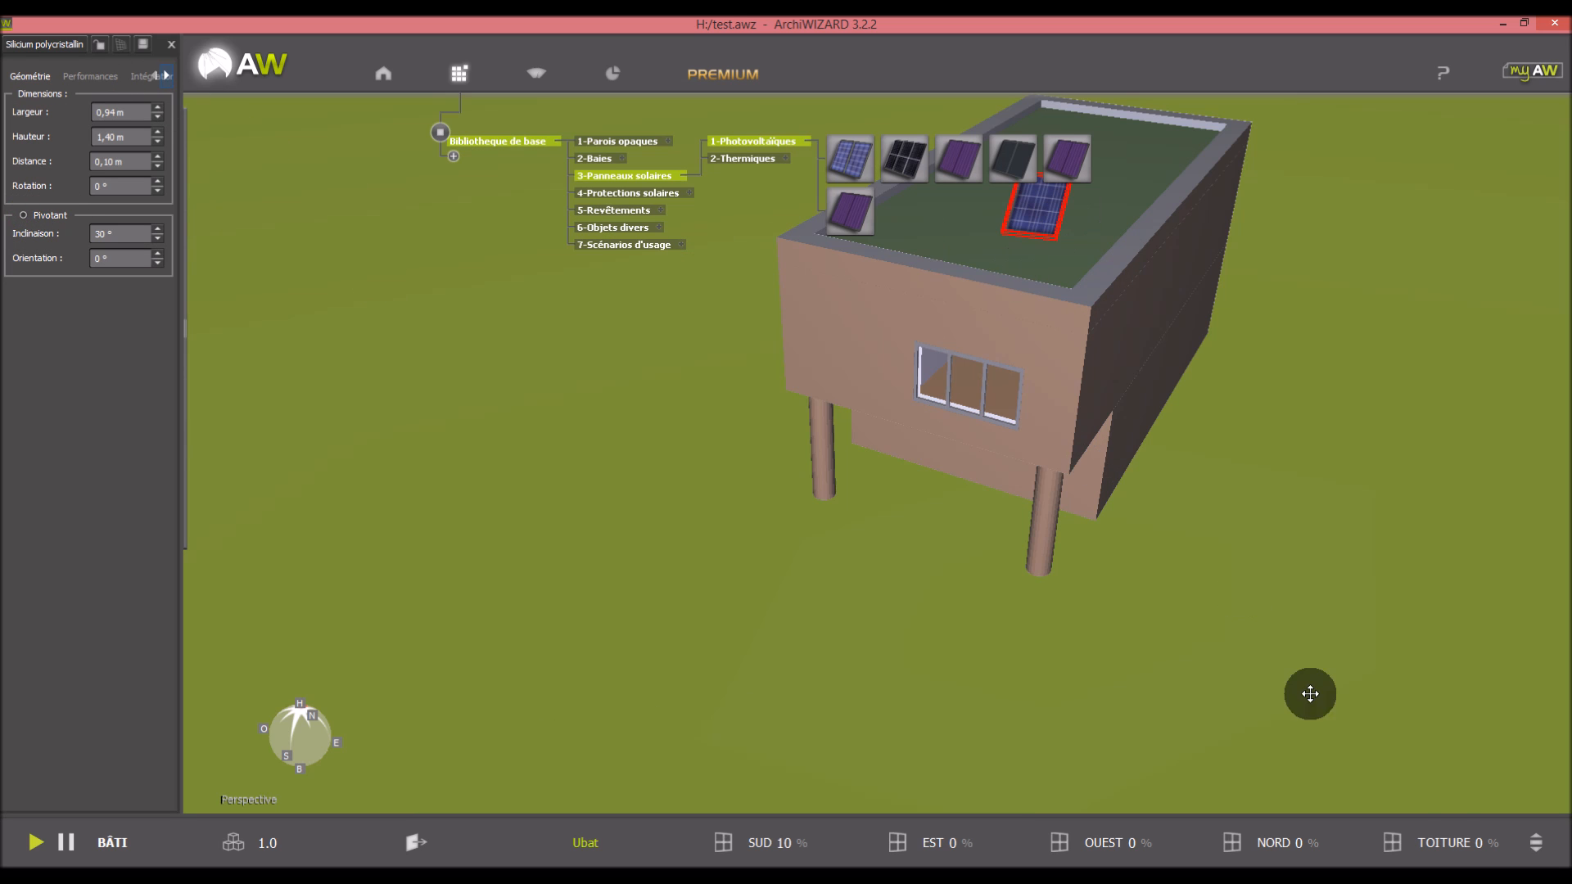
# Review the building's performance indicators, from the RT2012 requirements through to summer comfort
pyautogui.click(1537, 848)
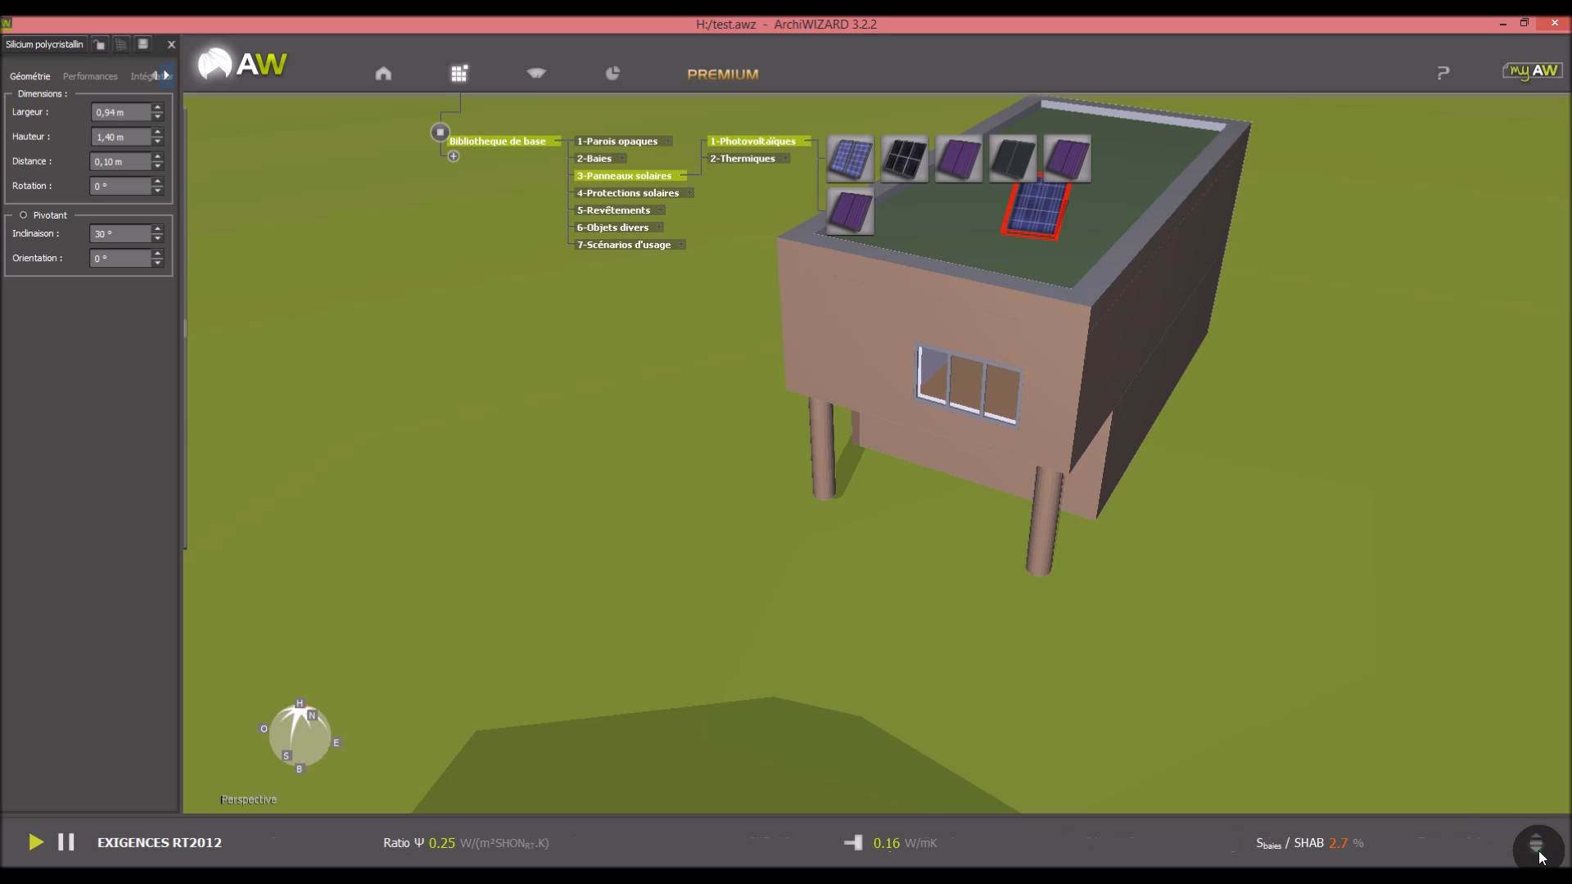
pyautogui.click(1538, 852)
pyautogui.click(1538, 851)
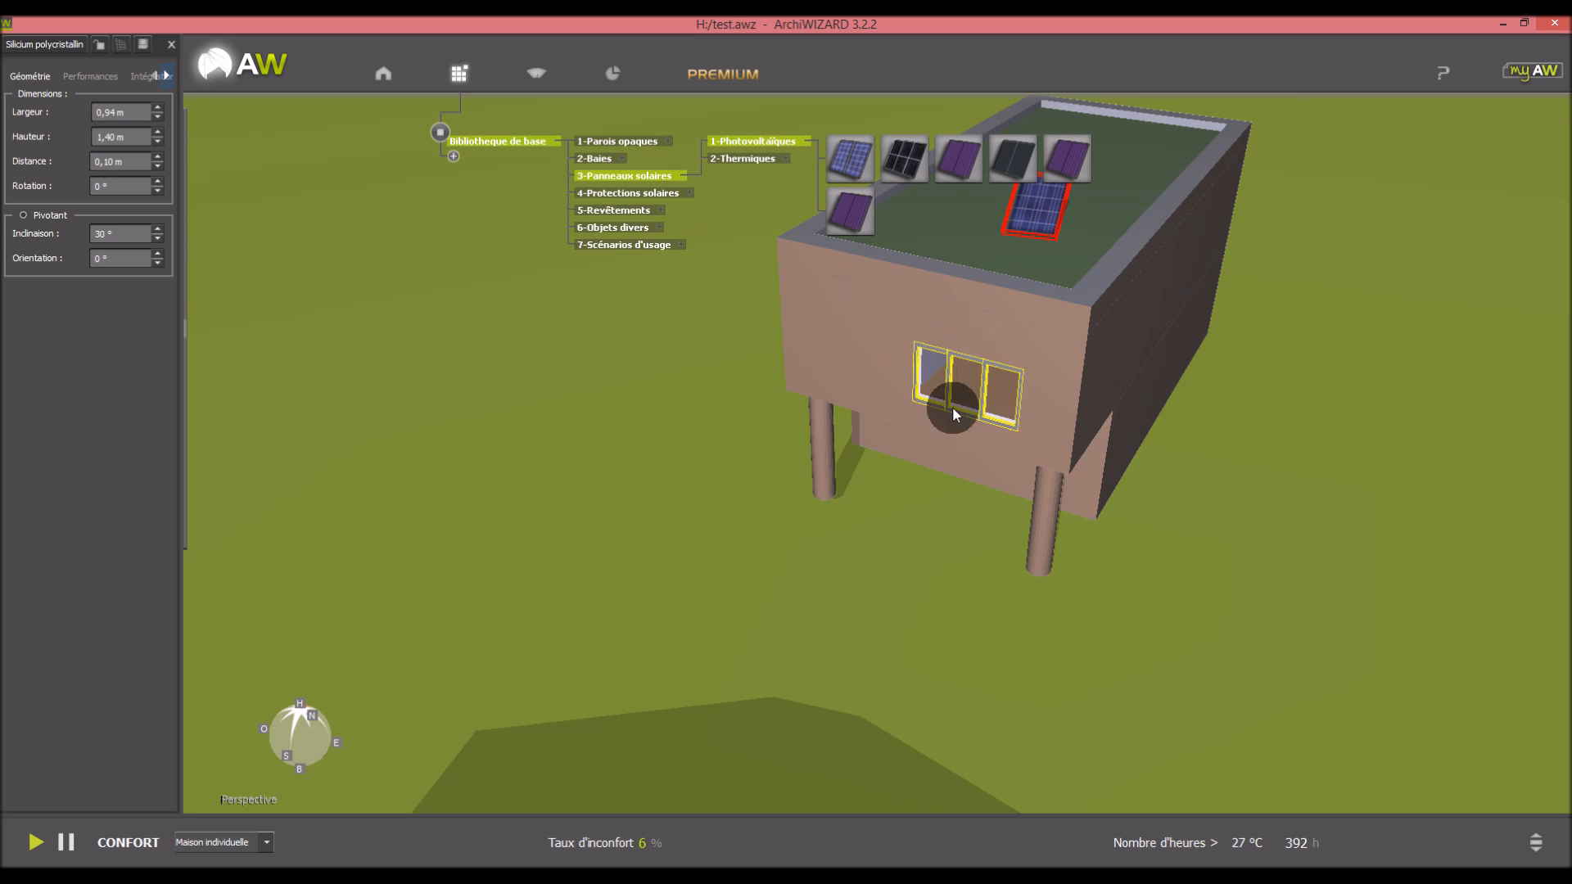
# Quit the test.awz project without saving it and relaunch ArchiWIZARD at its home screen
pyautogui.click(1554, 23)
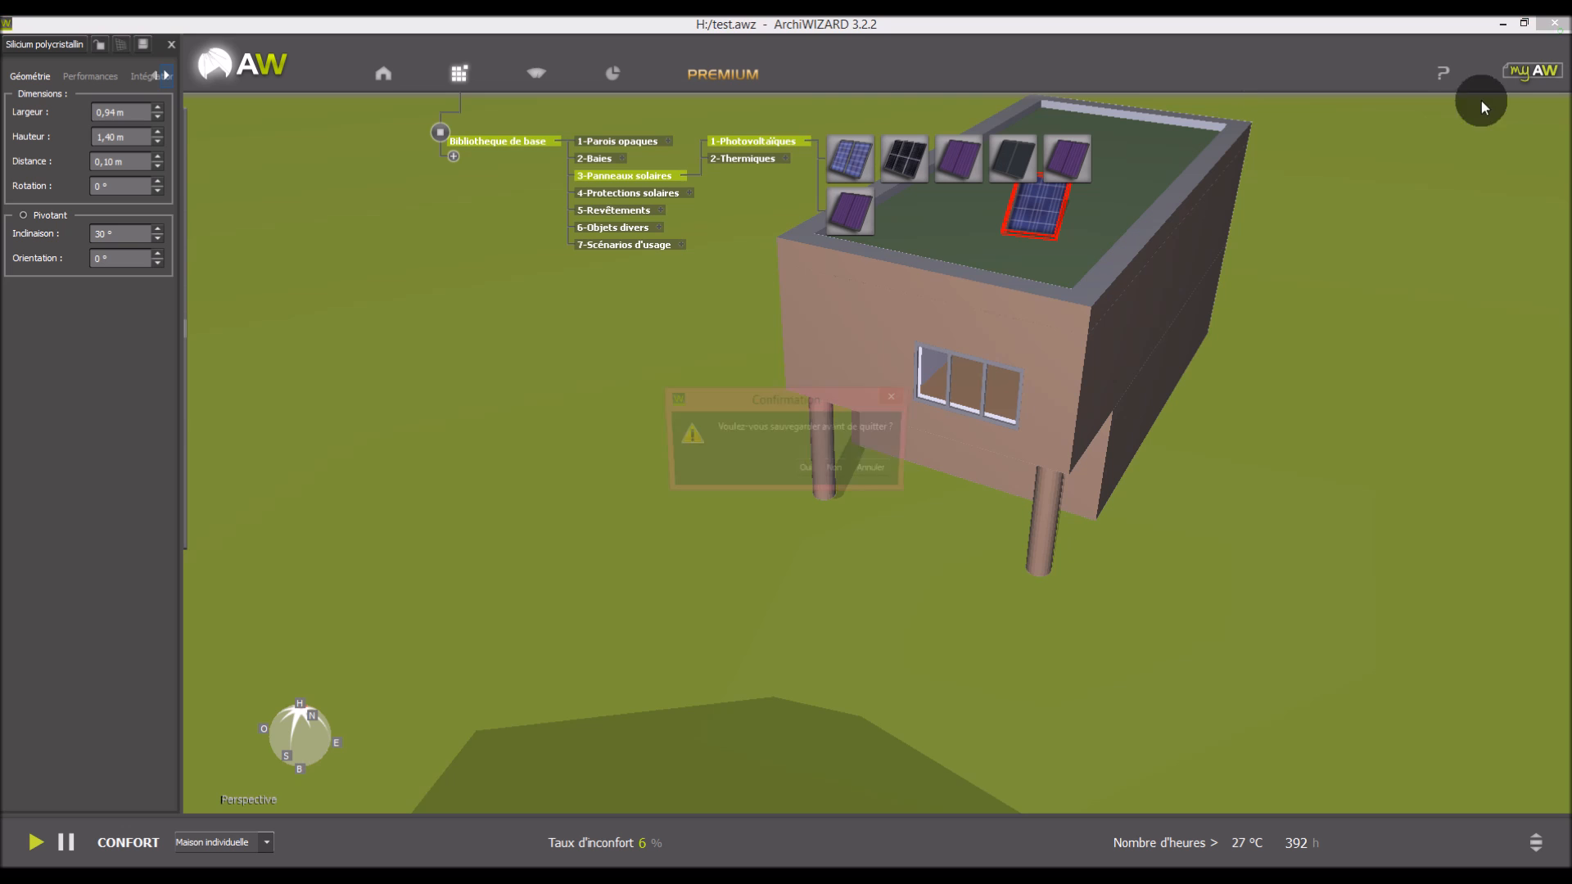
pyautogui.click(837, 466)
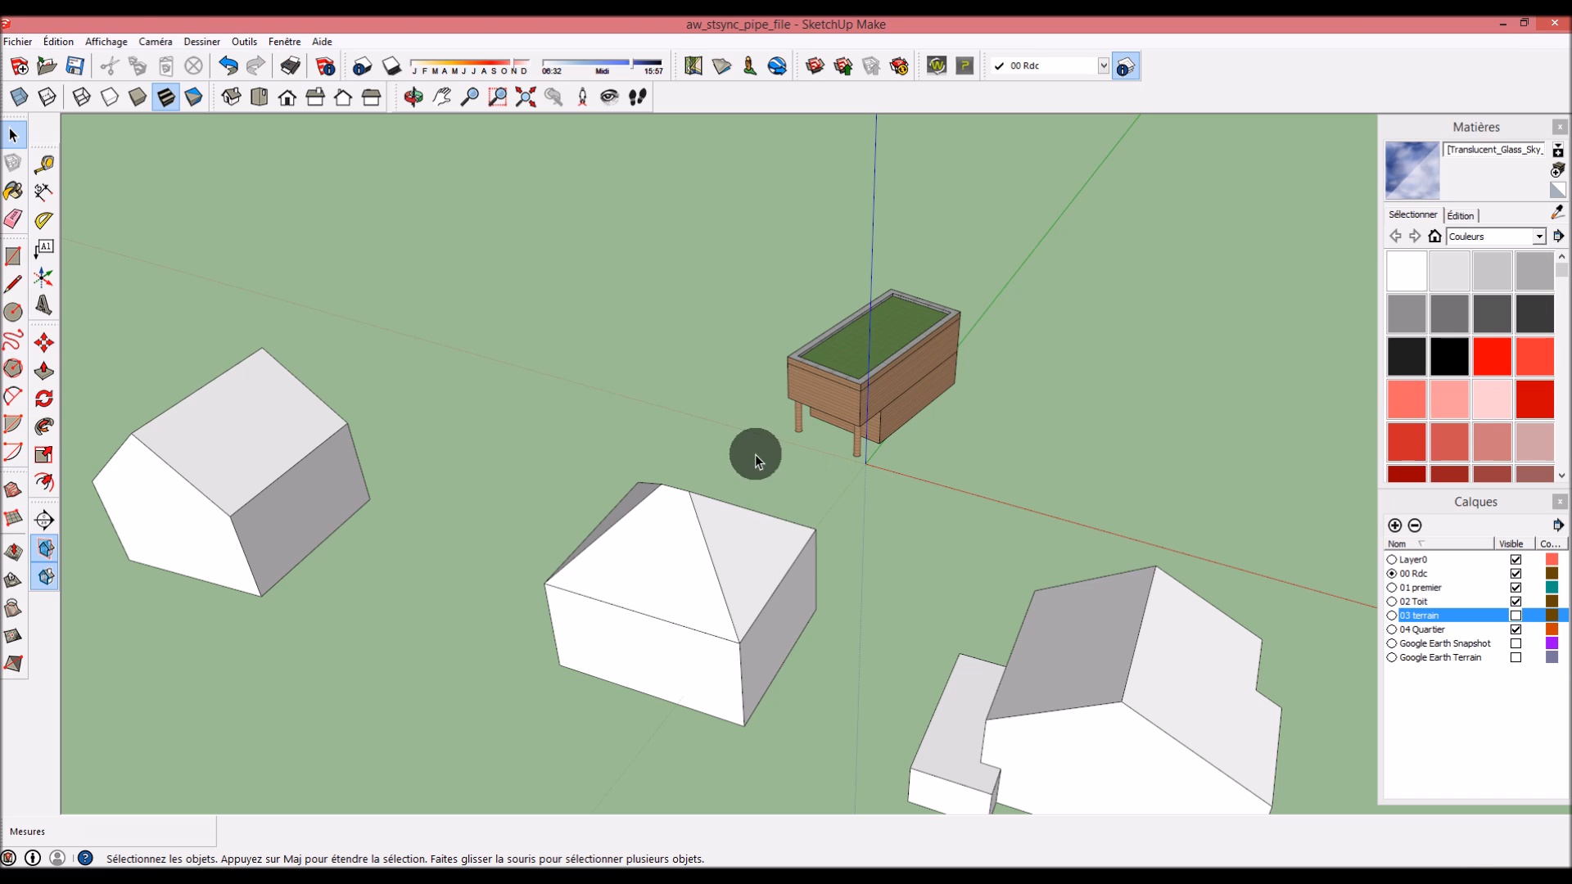
pyautogui.press('super')
pyautogui.click(641, 361)
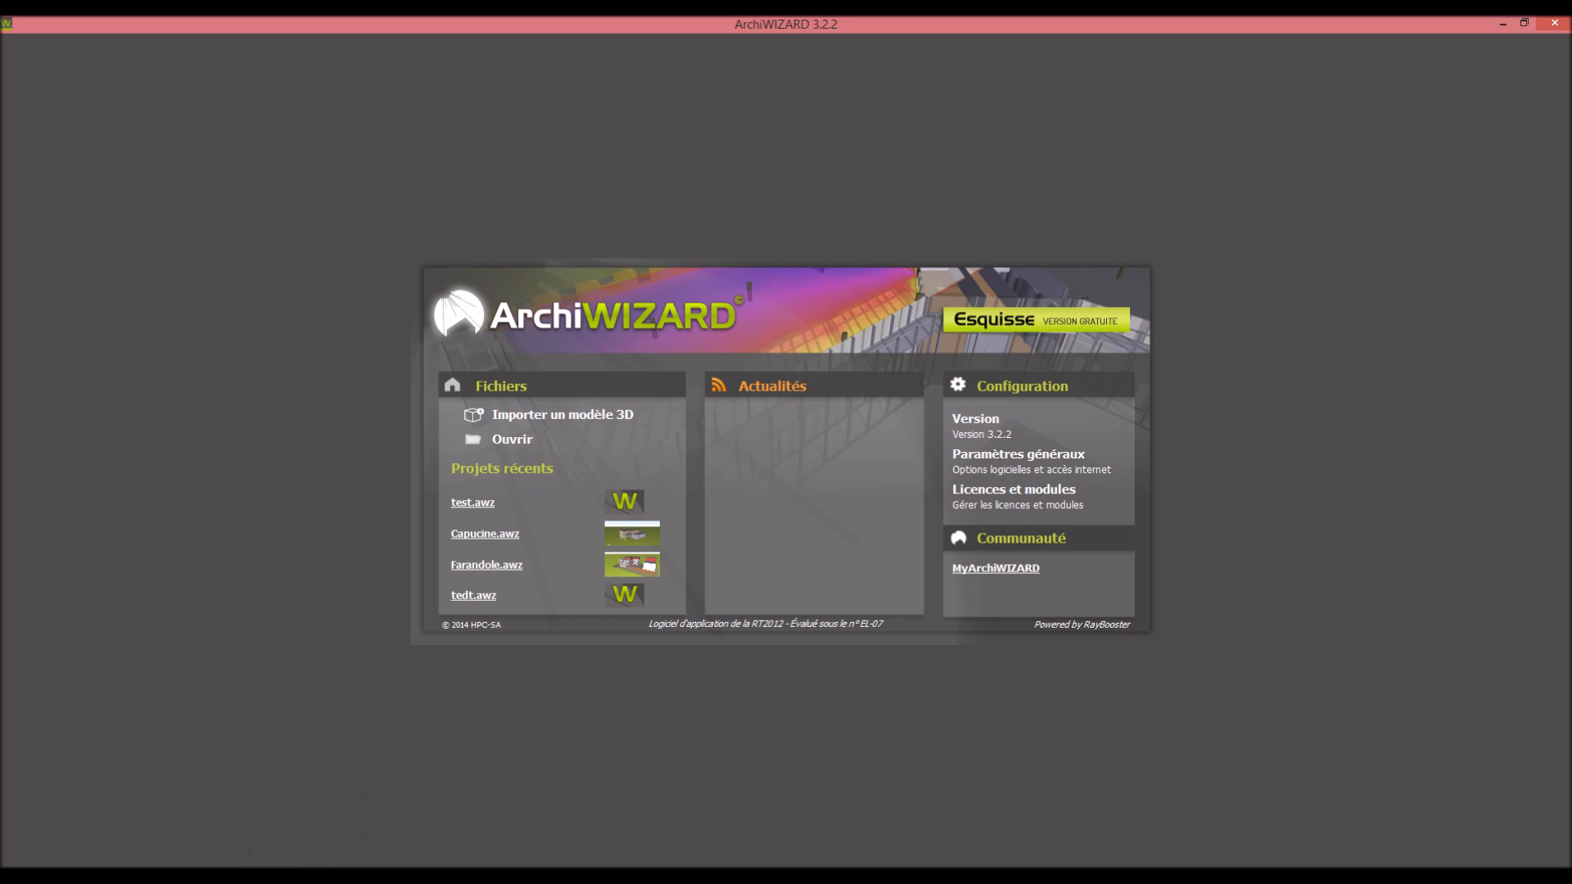
# Close the aw_stsync_pipe_file model in SketchUp and open the Maison test Va1 model from the file explorer
pyautogui.click(227, 883)
pyautogui.click(338, 836)
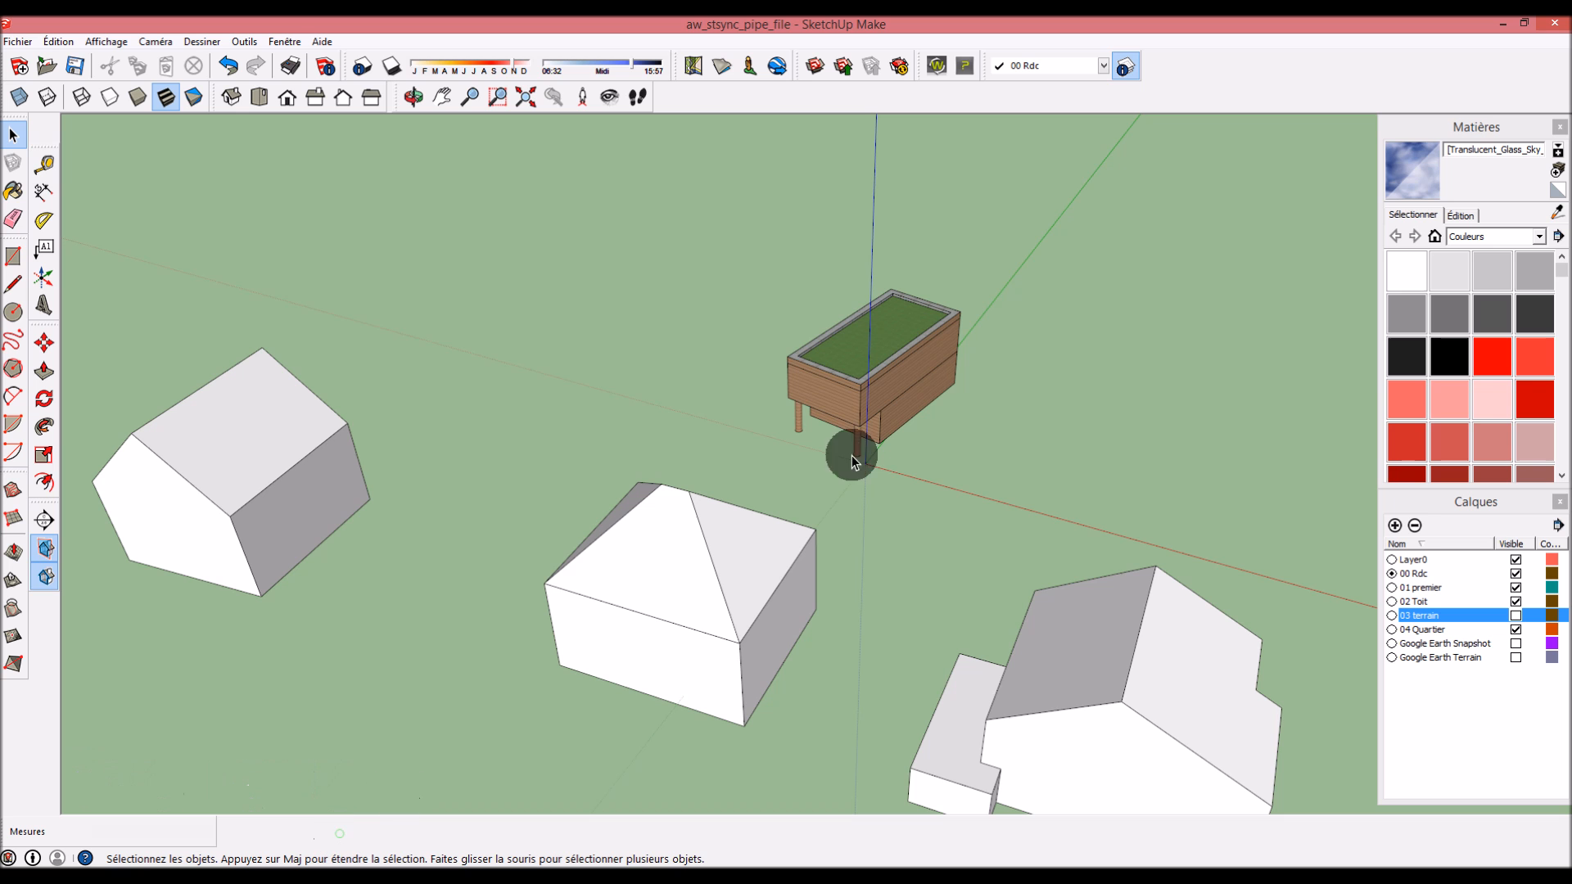
pyautogui.click(1559, 22)
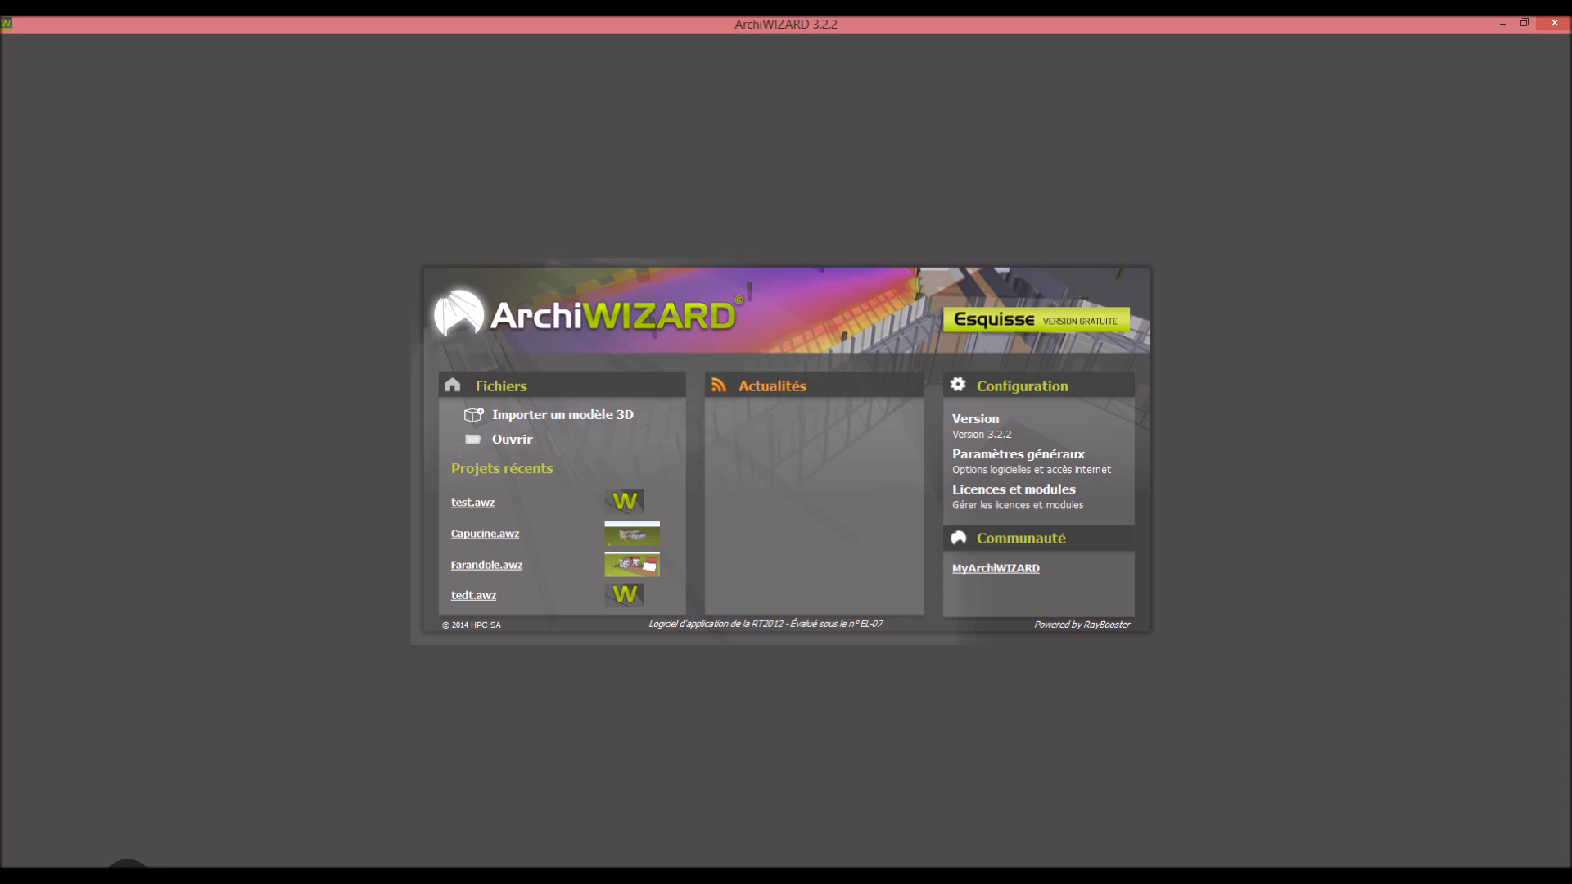
pyautogui.click(125, 883)
pyautogui.doubleClick(867, 268)
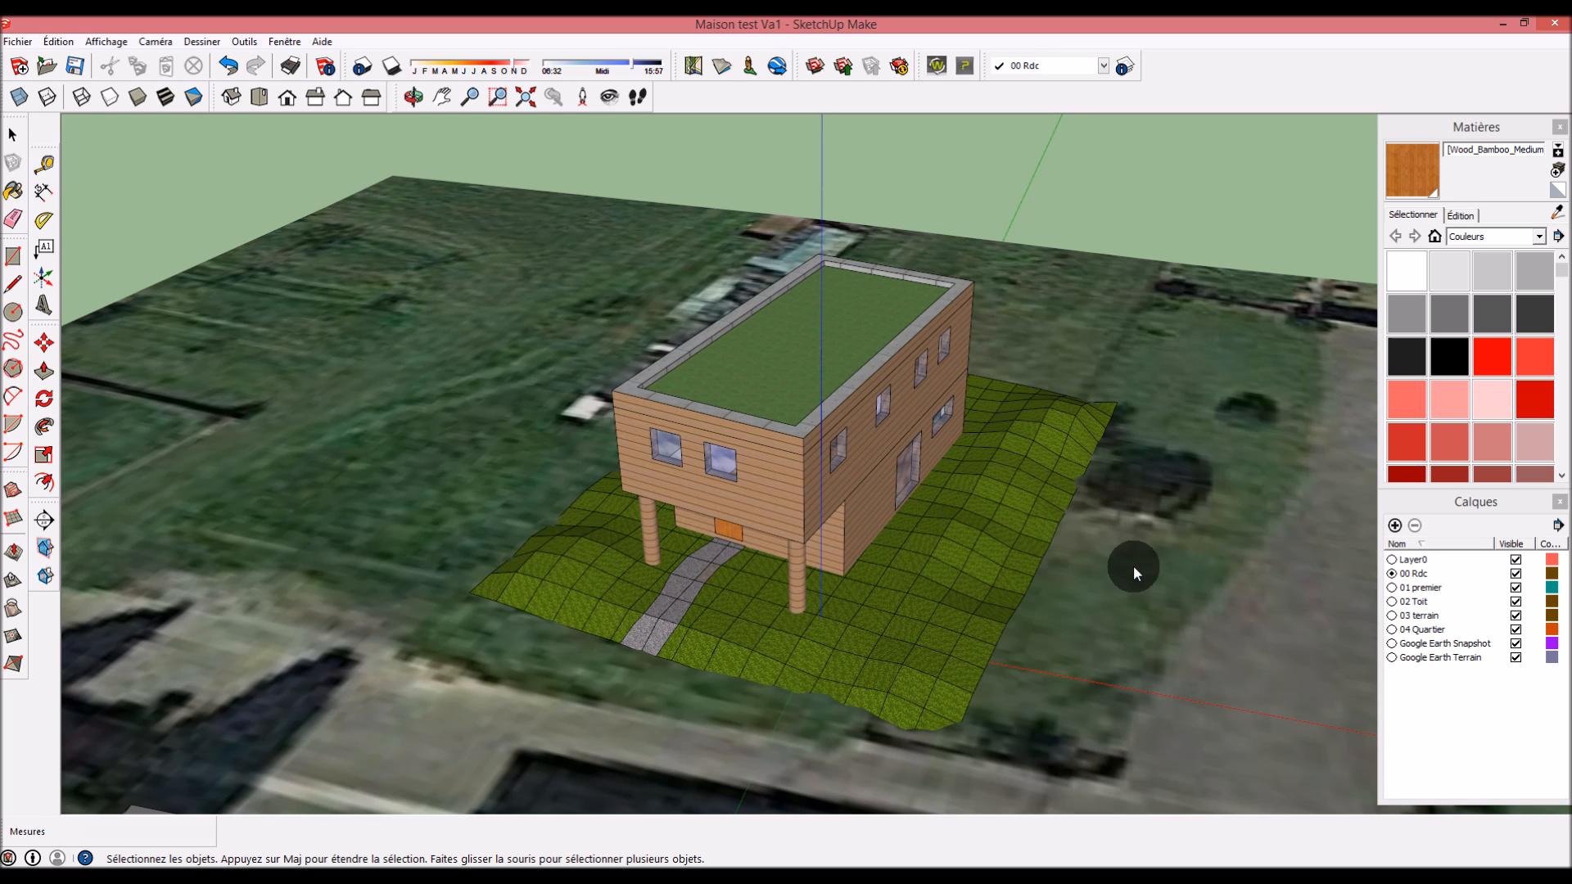
# Hide the Google Earth Terrain, Google Earth Snapshot and 03 terrain layers, keeping the house and the neighbouring buildings
pyautogui.scroll(-5, 1119, 565)
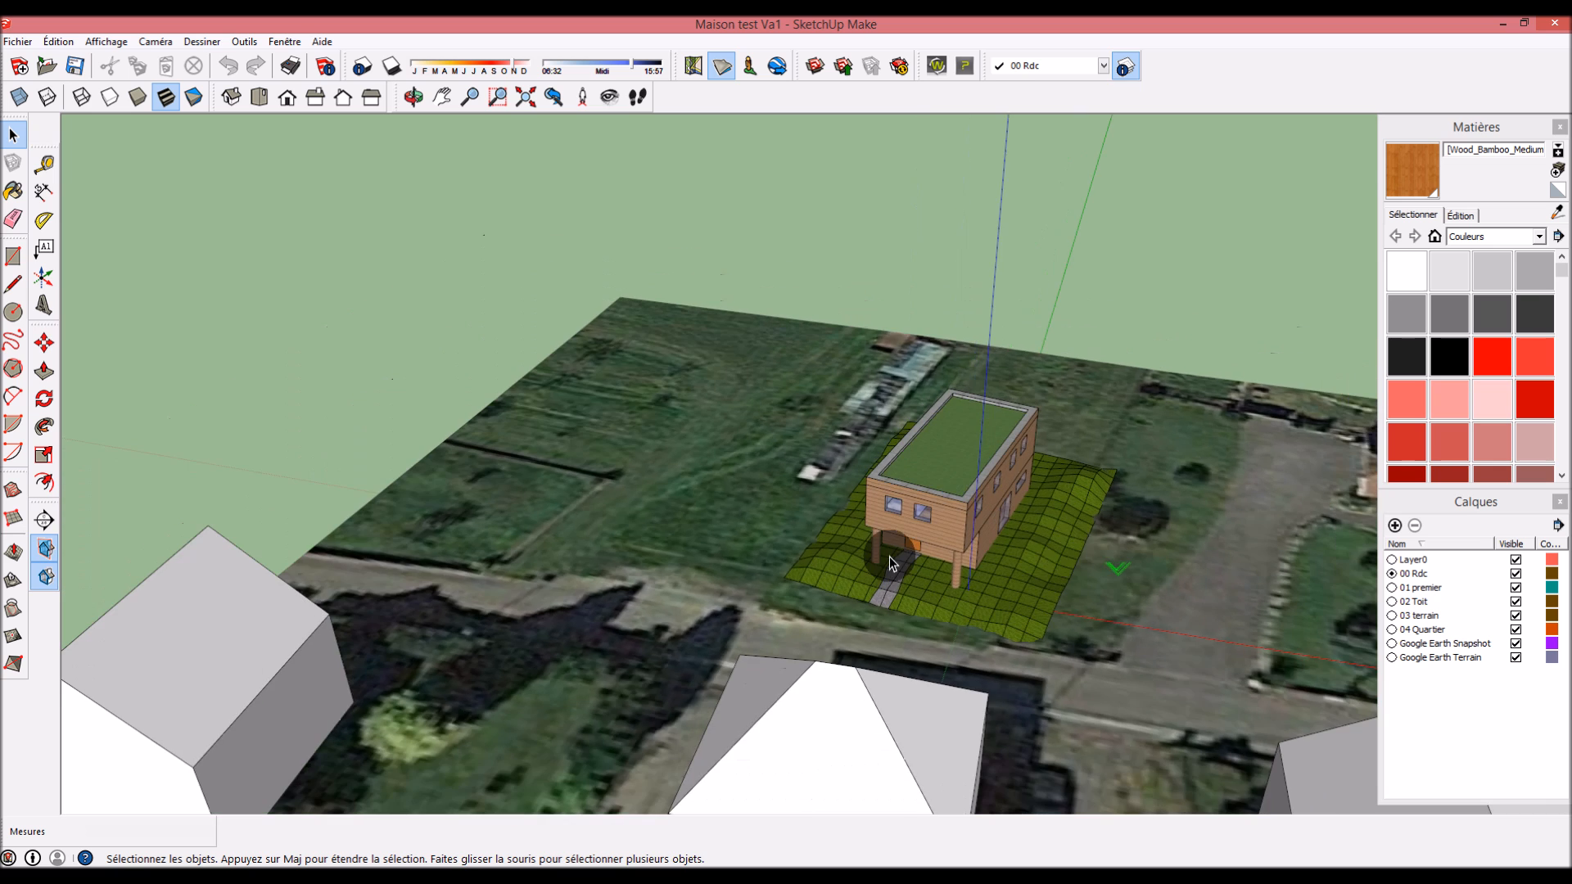
pyautogui.scroll(3, 927, 582)
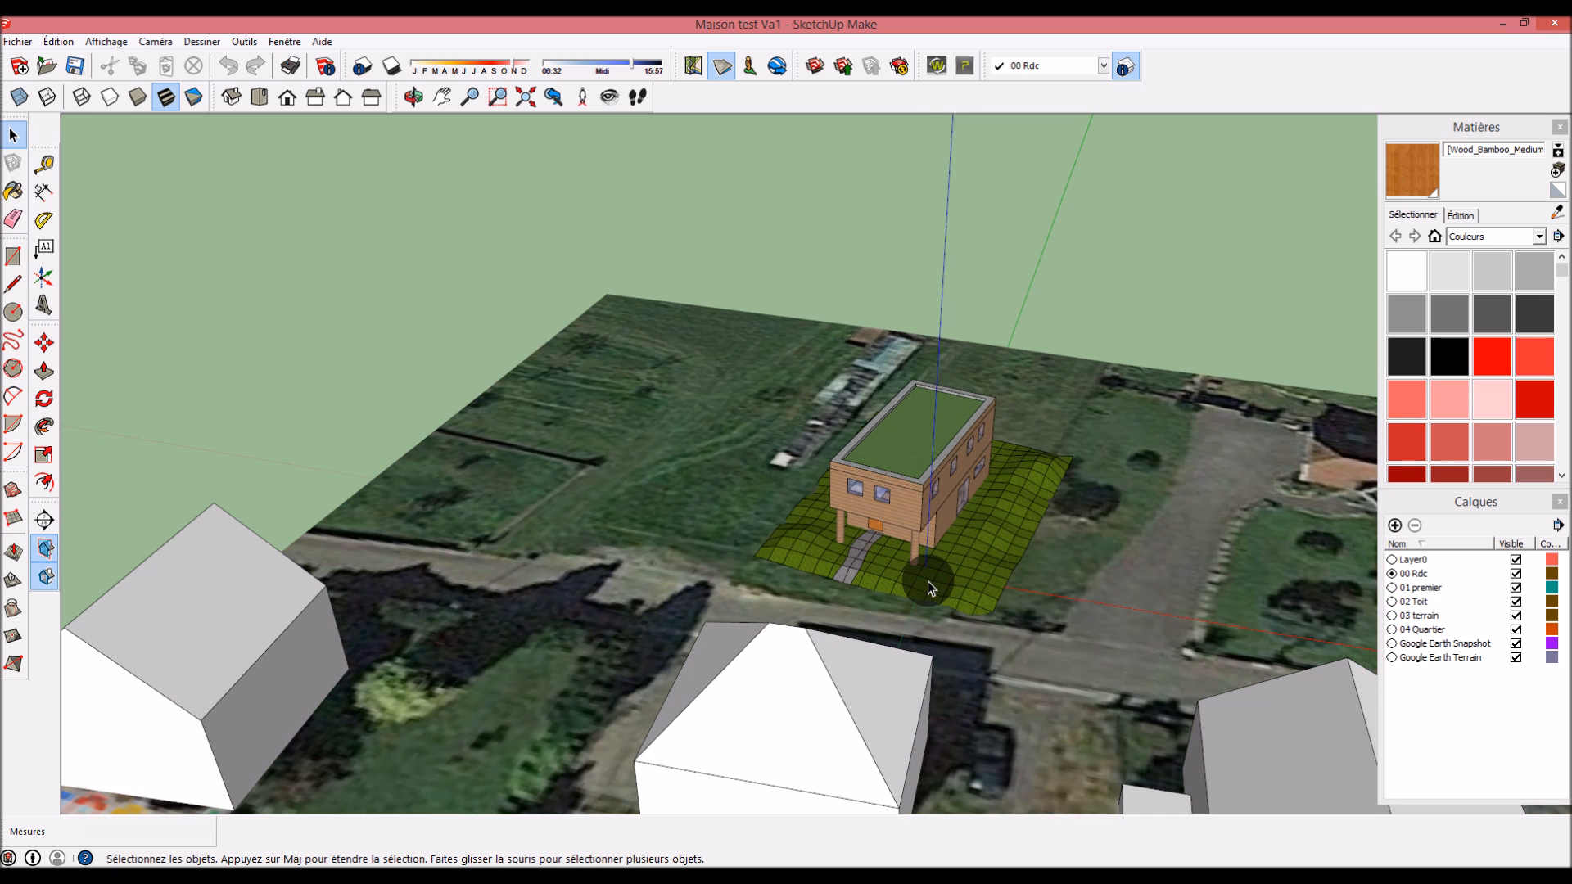
pyautogui.scroll(-2, 927, 581)
pyautogui.scroll(-3, 1095, 720)
pyautogui.scroll(2, 1093, 709)
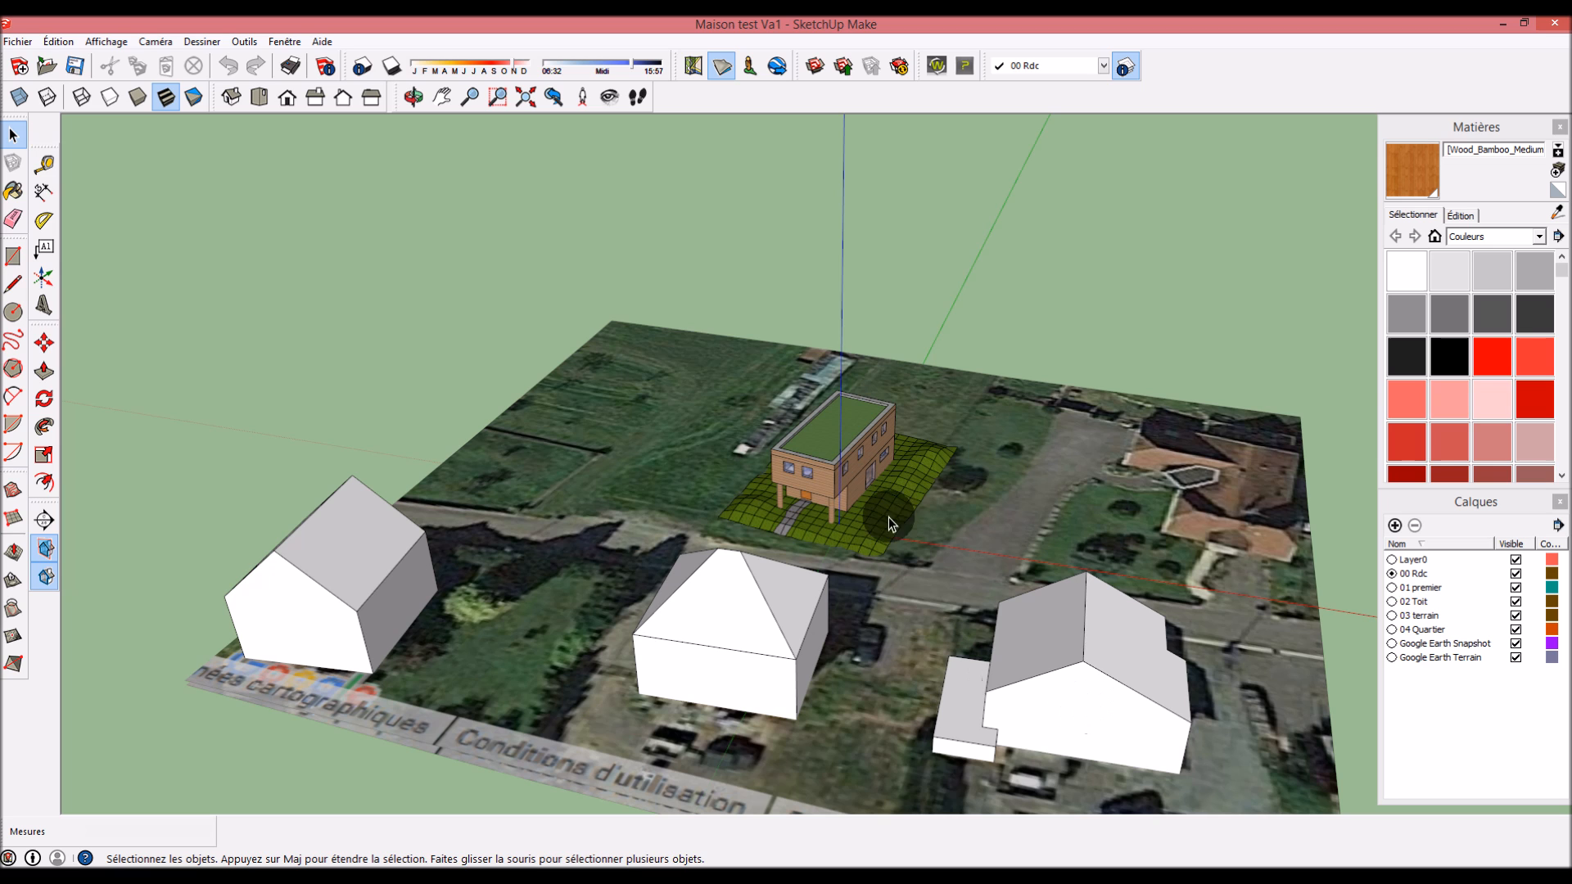
pyautogui.scroll(3, 853, 510)
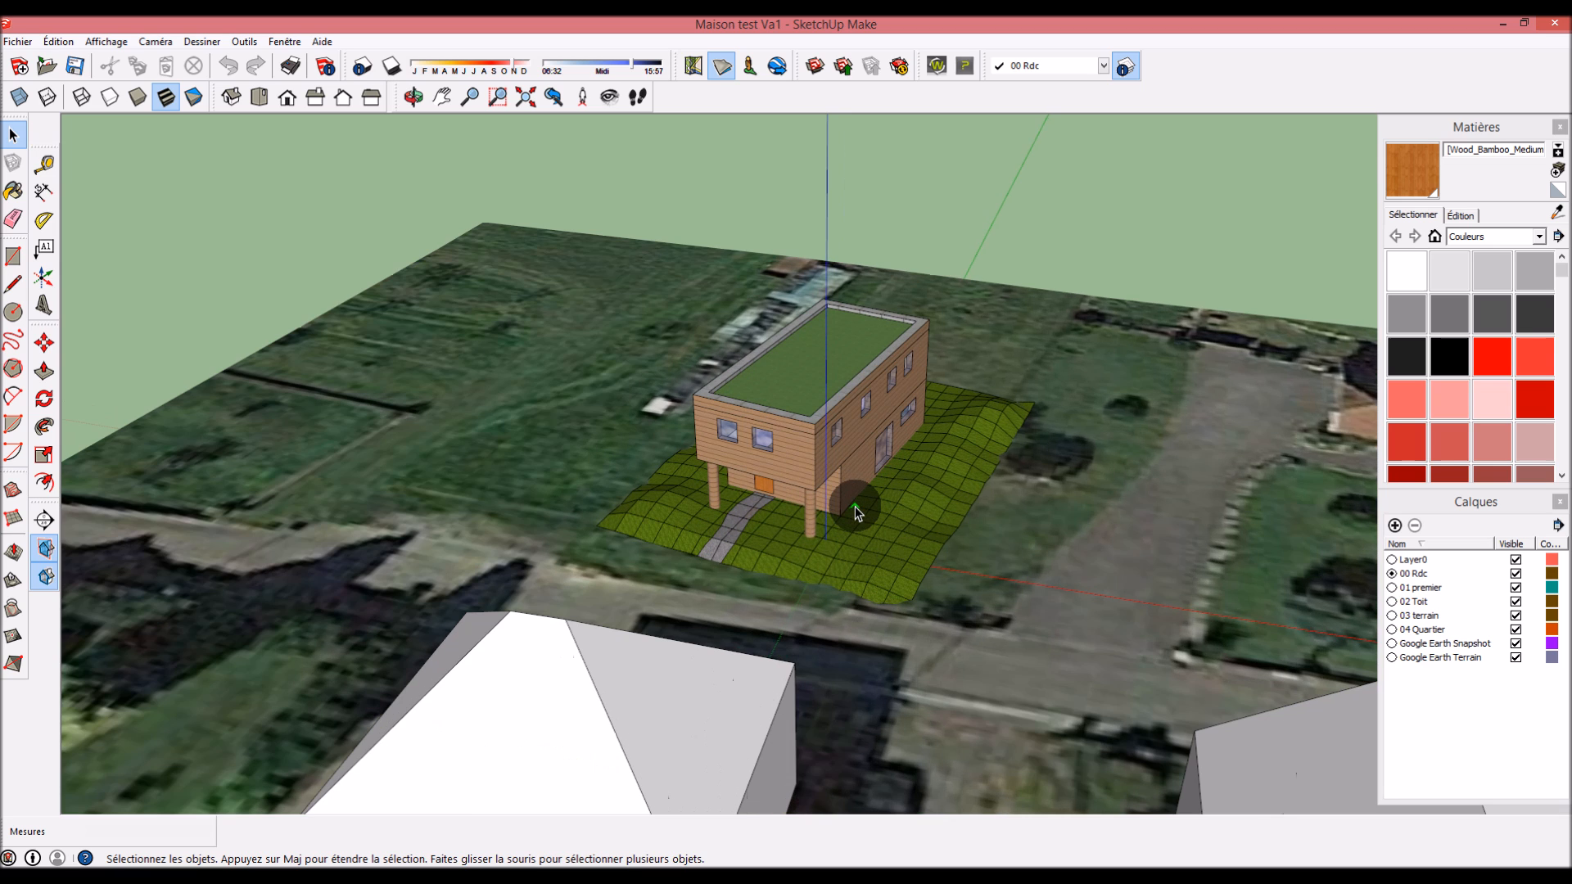
pyautogui.scroll(-6, 833, 573)
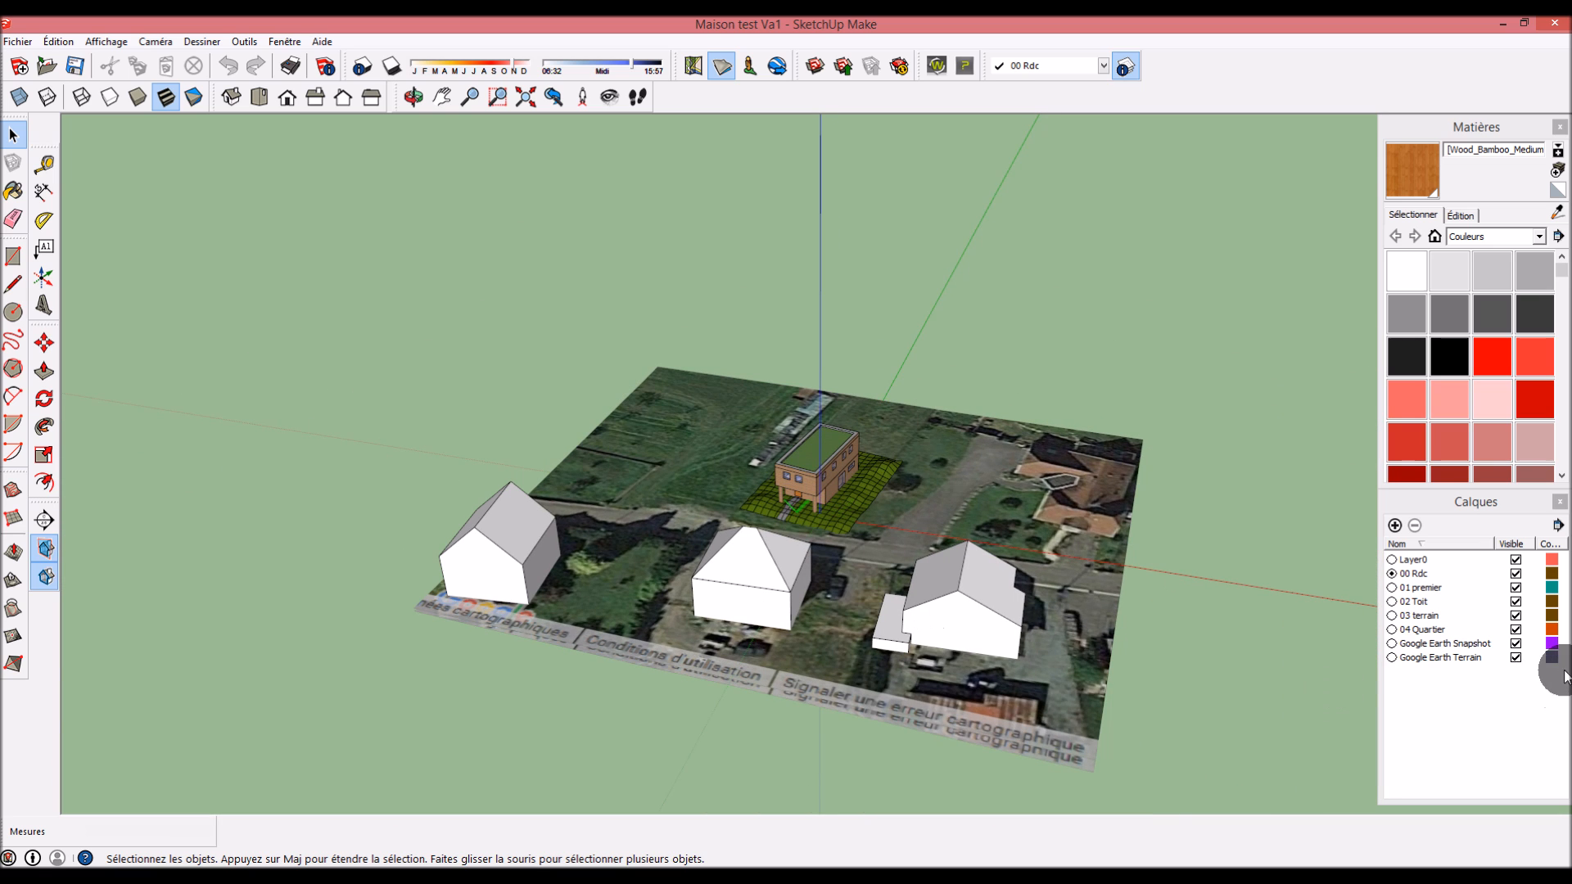
pyautogui.click(1515, 657)
pyautogui.click(1516, 643)
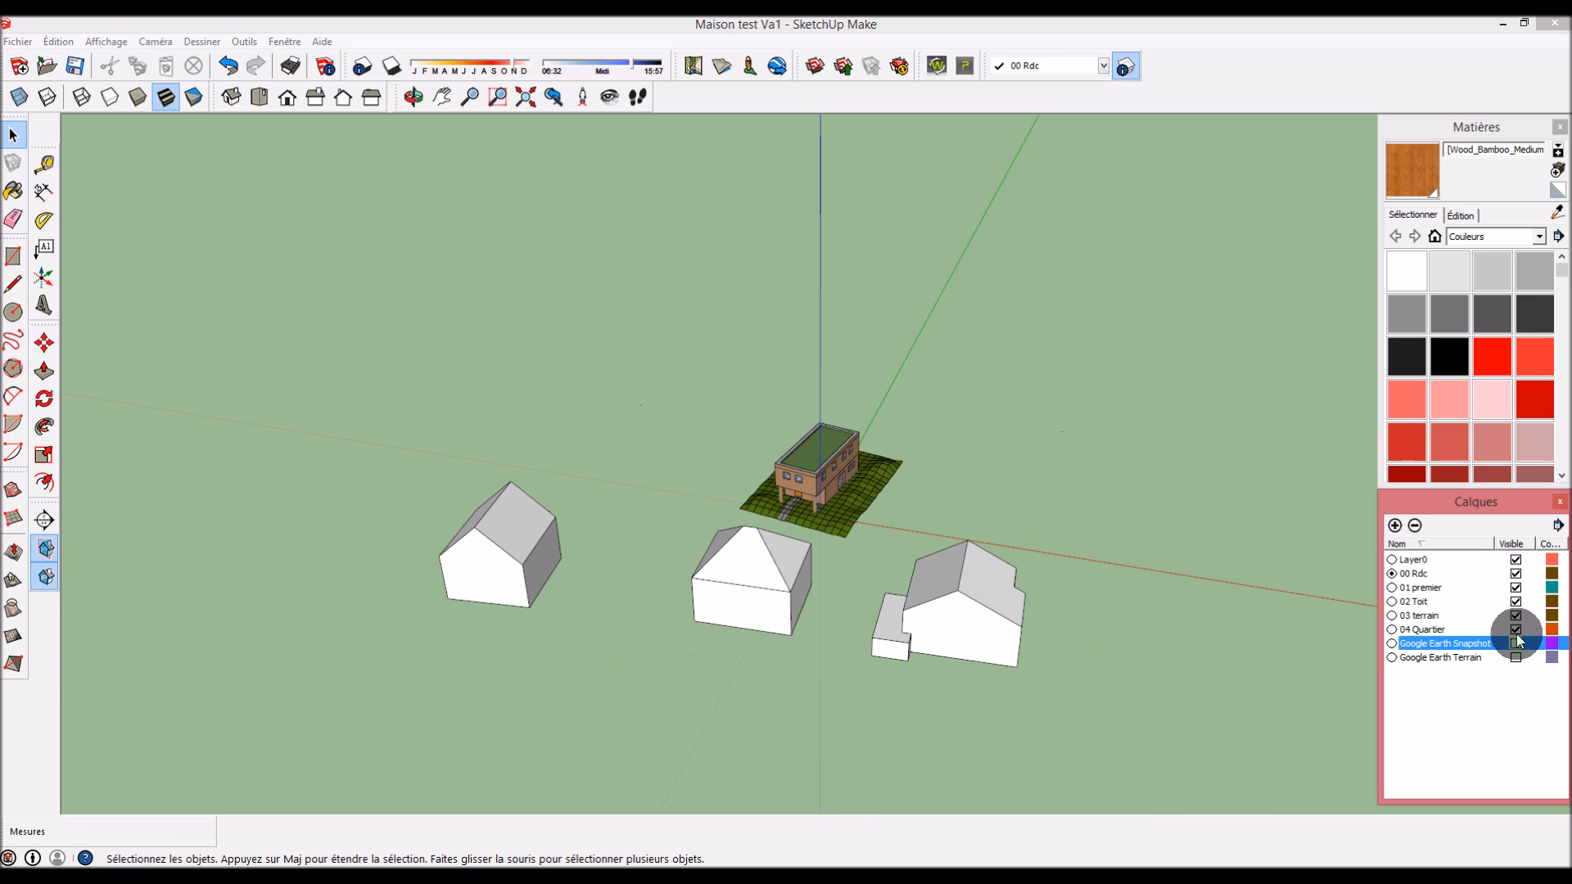
pyautogui.click(1515, 616)
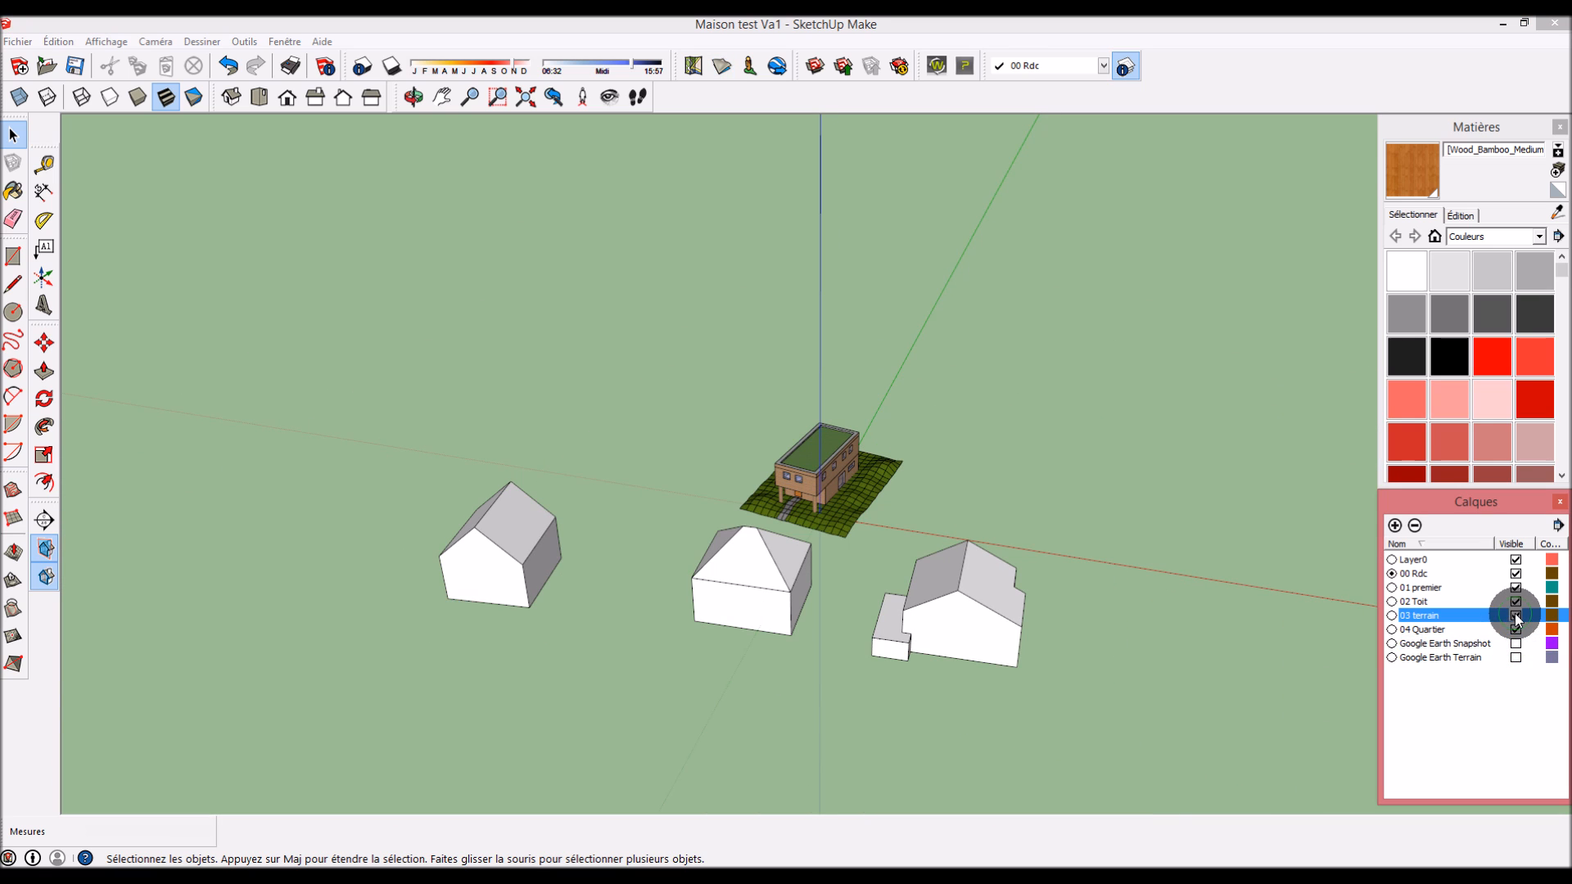
pyautogui.click(880, 544)
# Examine the timber house from several angles, including its green roof, posts and window openings
pyautogui.scroll(3, 828, 606)
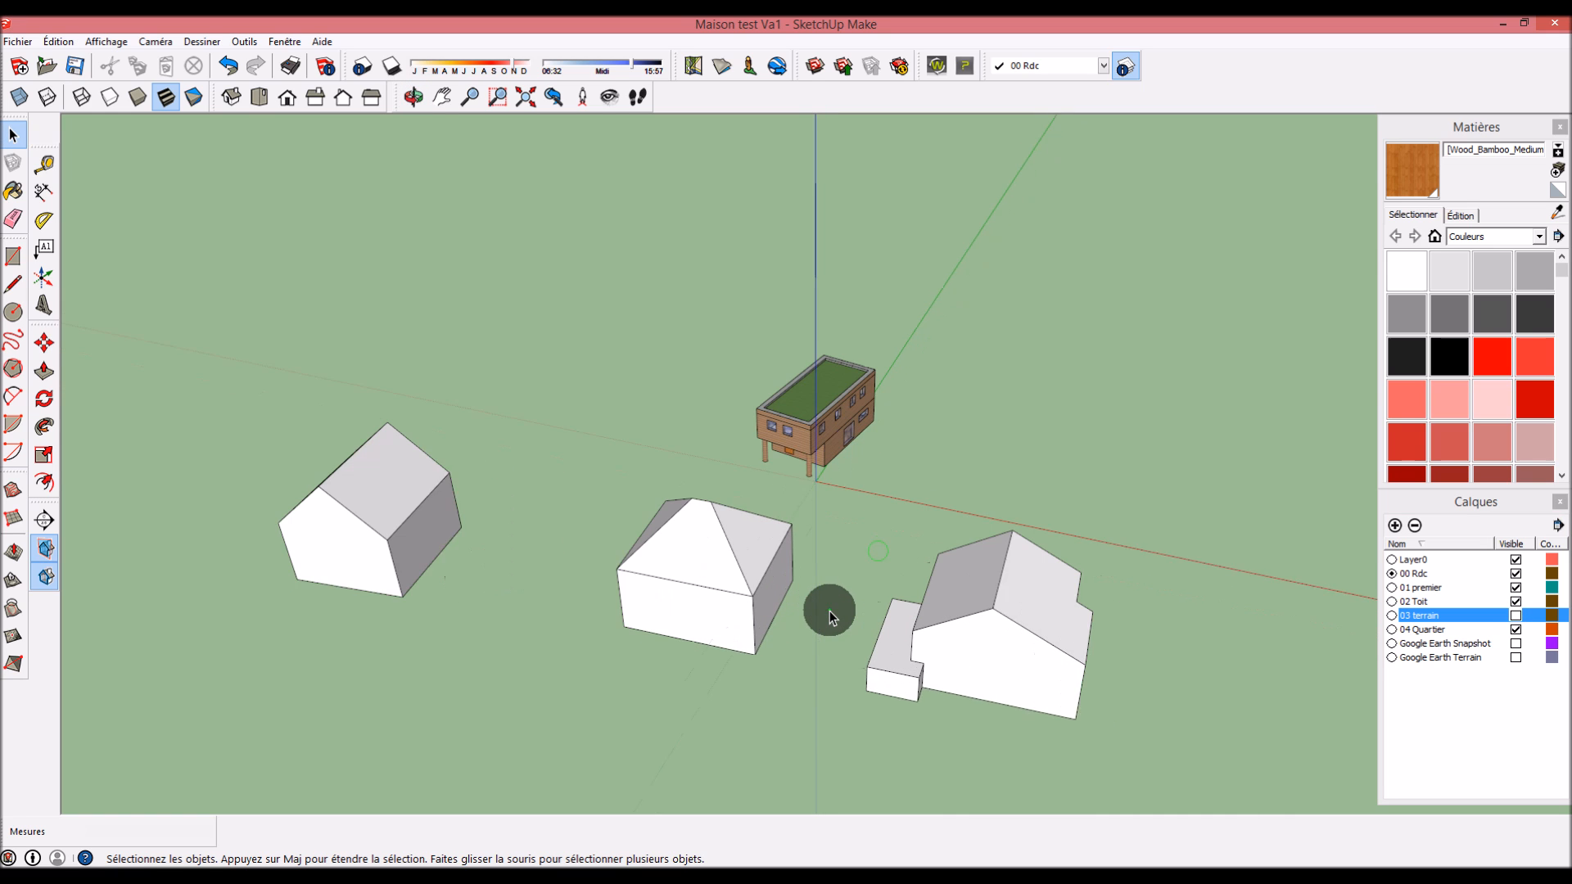
pyautogui.scroll(4, 705, 443)
pyautogui.scroll(5, 896, 334)
pyautogui.moveTo(811, 516); pyautogui.dragTo(956, 473, button='middle')
pyautogui.scroll(-4, 955, 470)
pyautogui.moveTo(1064, 483); pyautogui.dragTo(140, 572, button='middle')
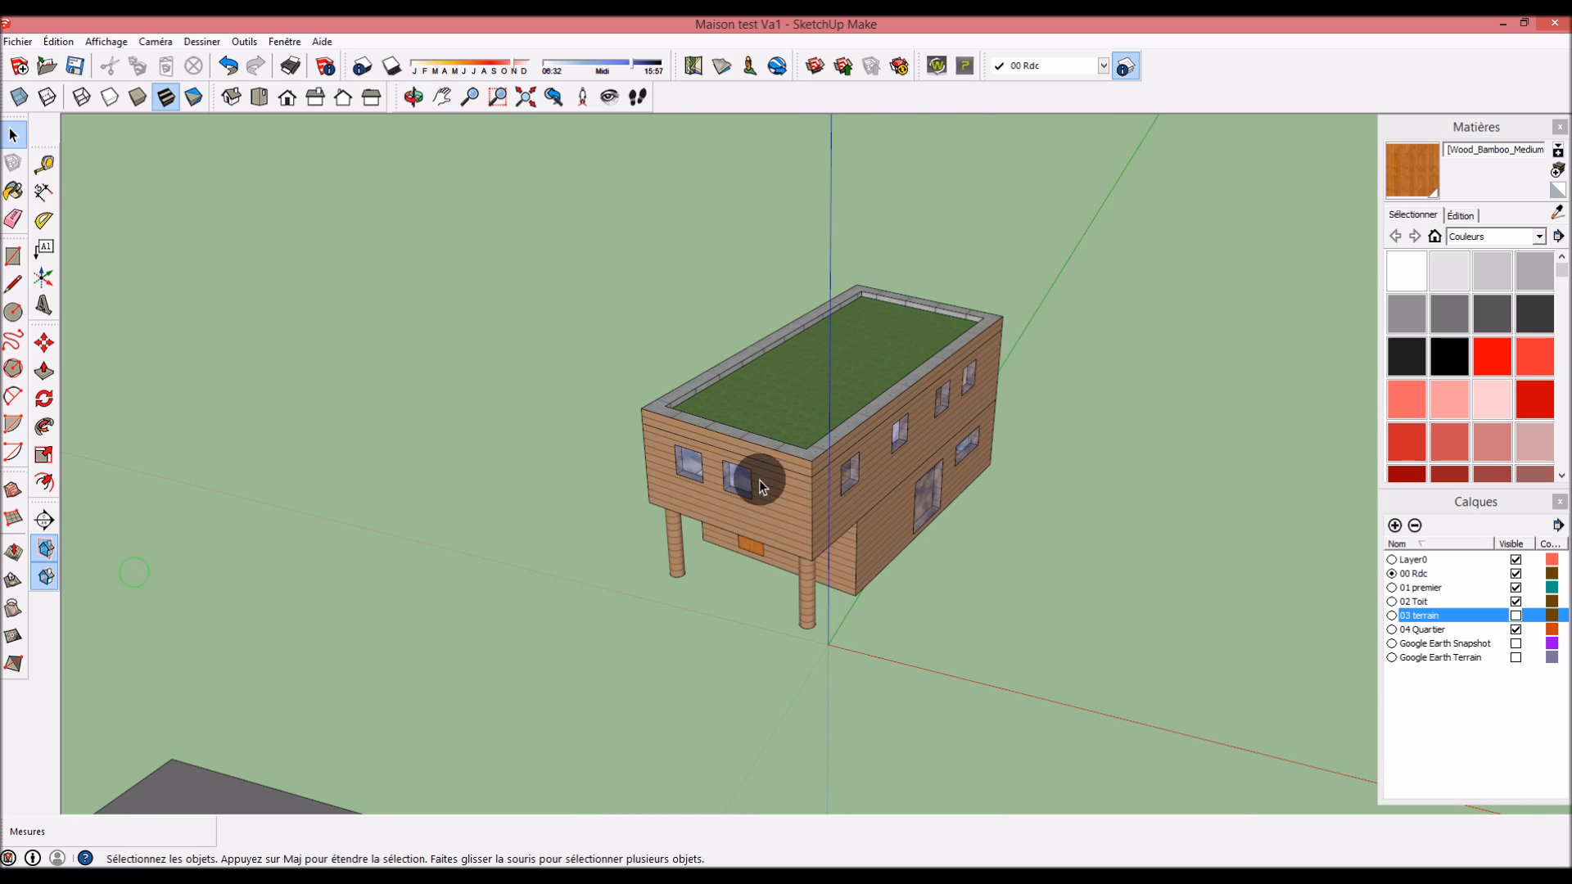
pyautogui.scroll(5, 731, 489)
pyautogui.scroll(3, 731, 489)
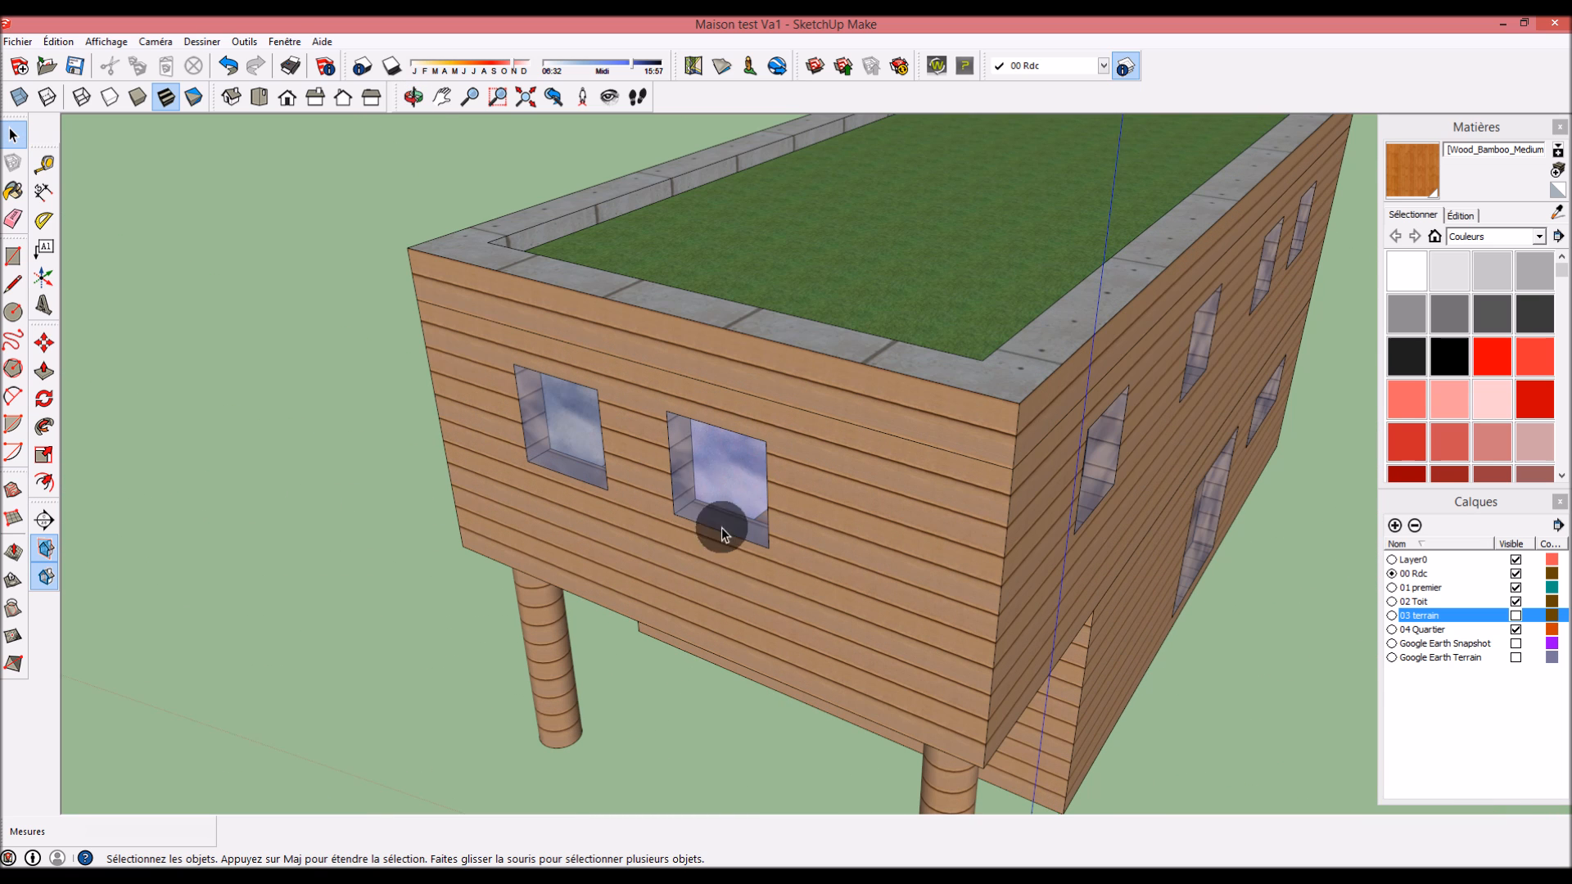
pyautogui.scroll(-3, 709, 483)
pyautogui.scroll(-1, 708, 483)
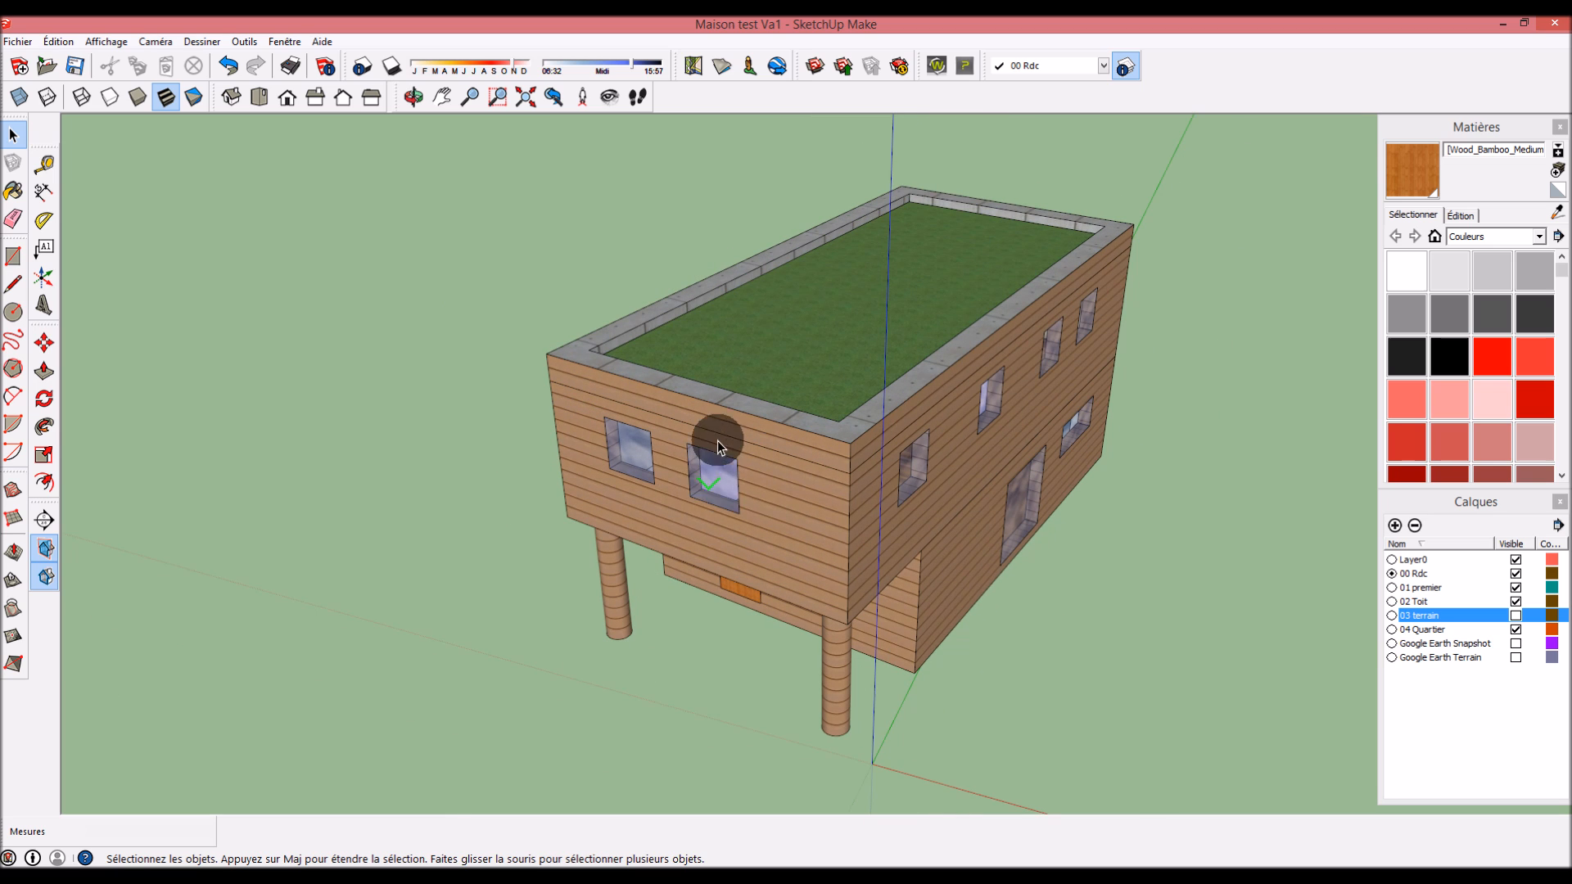
pyautogui.scroll(-2, 683, 527)
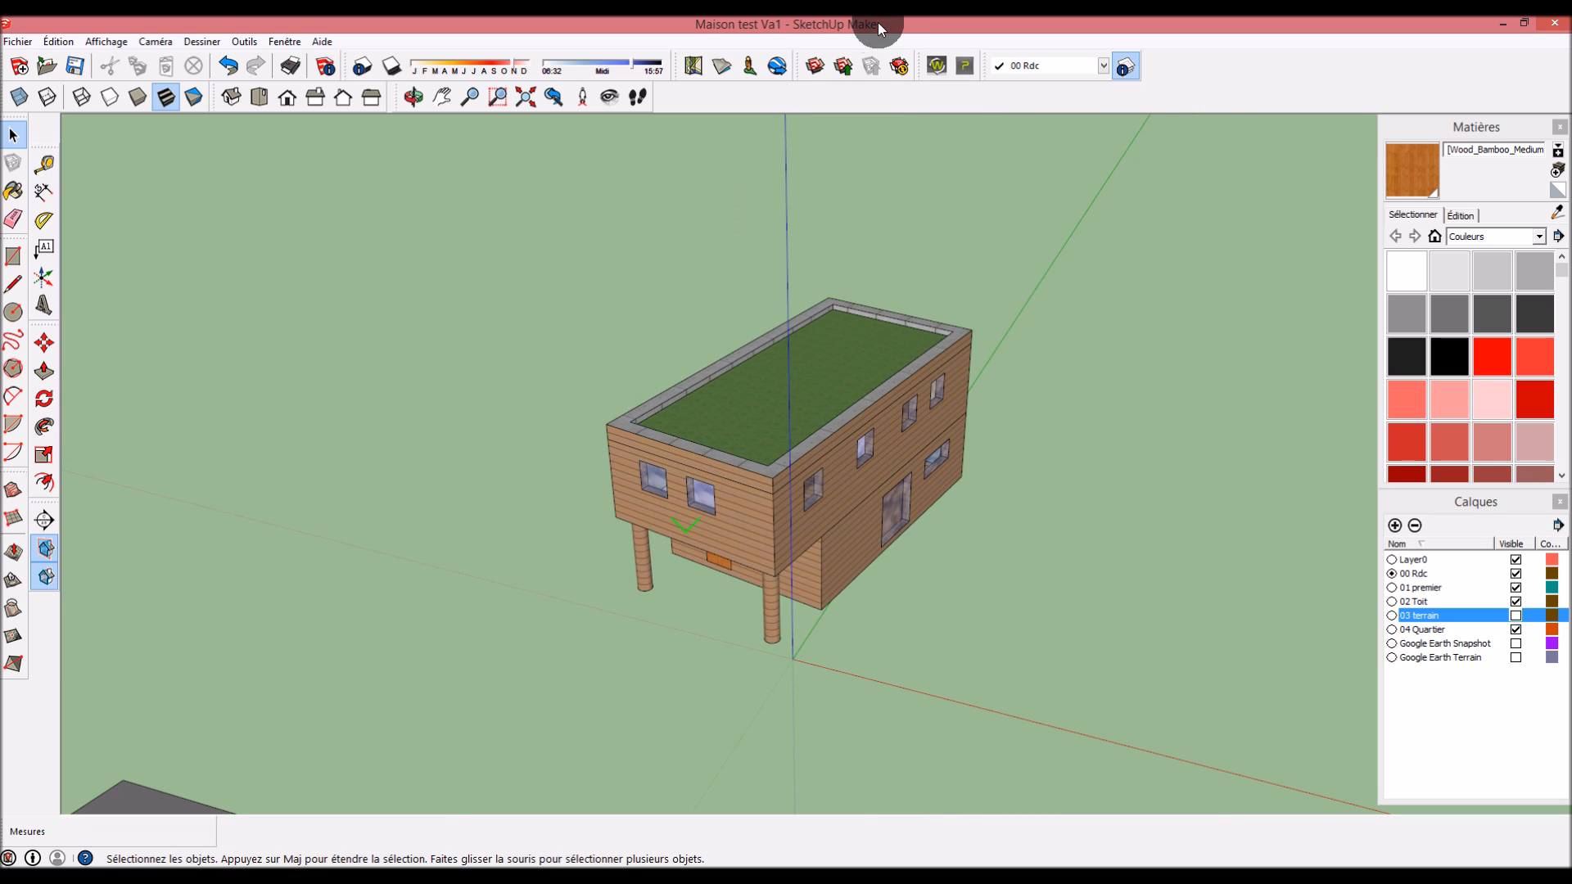
# Dismiss ArchiWIZARD's Internet connection warning and start synchronising the SketchUp model with ArchiWIZARD
pyautogui.moveTo(274, 868)
pyautogui.click(404, 810)
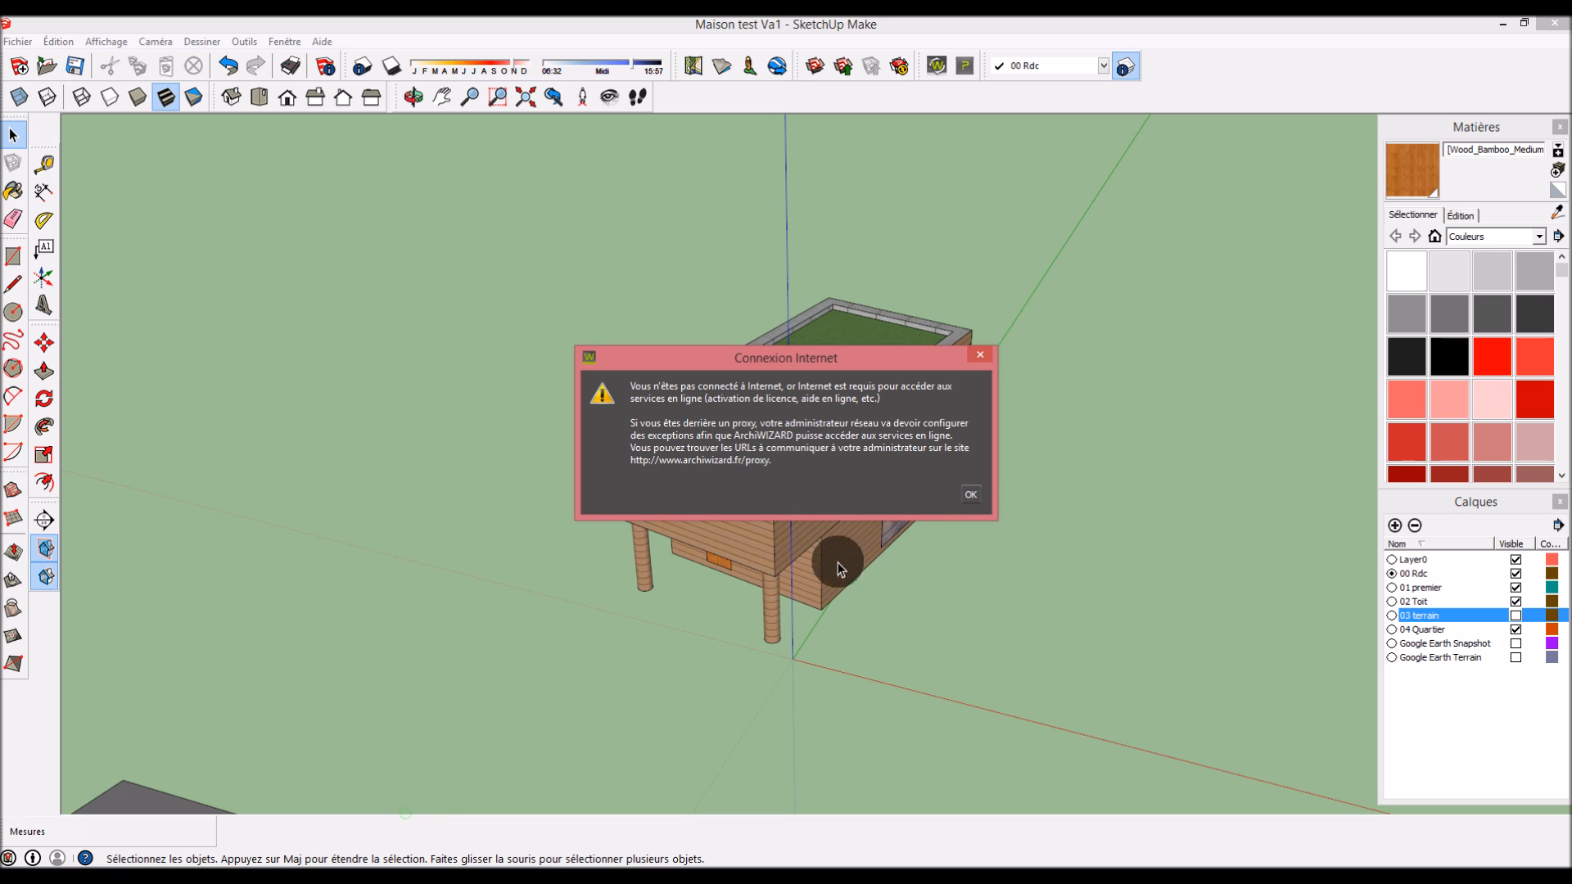
pyautogui.click(959, 495)
pyautogui.click(936, 66)
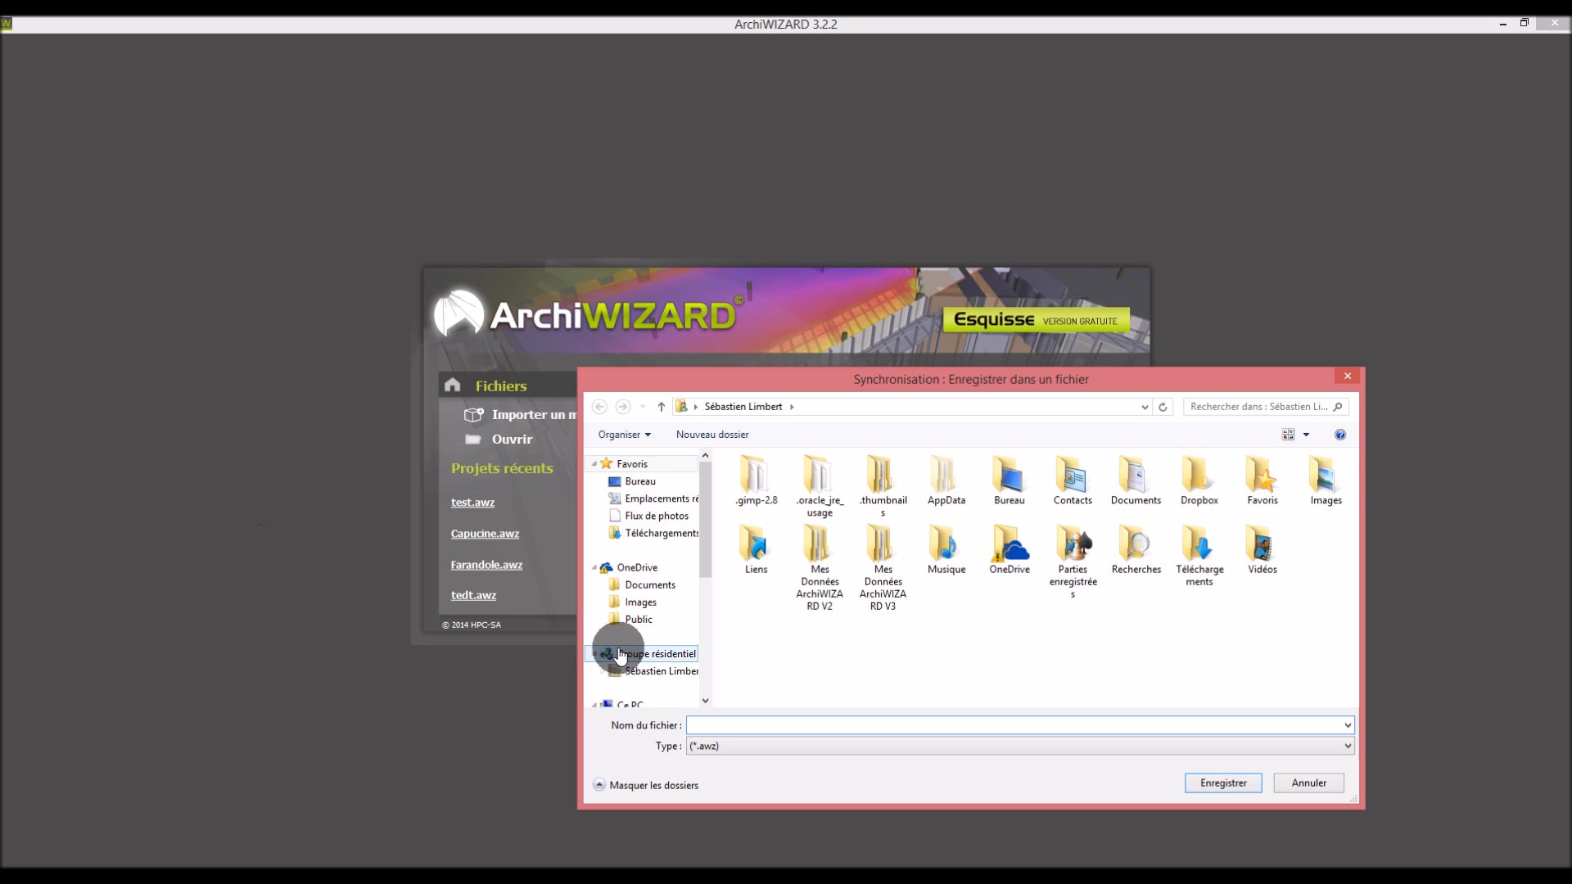
# Save the synchronisation as test.awz on the H: drive, replacing the existing file
pyautogui.moveTo(697, 567); pyautogui.dragTo(703, 664)
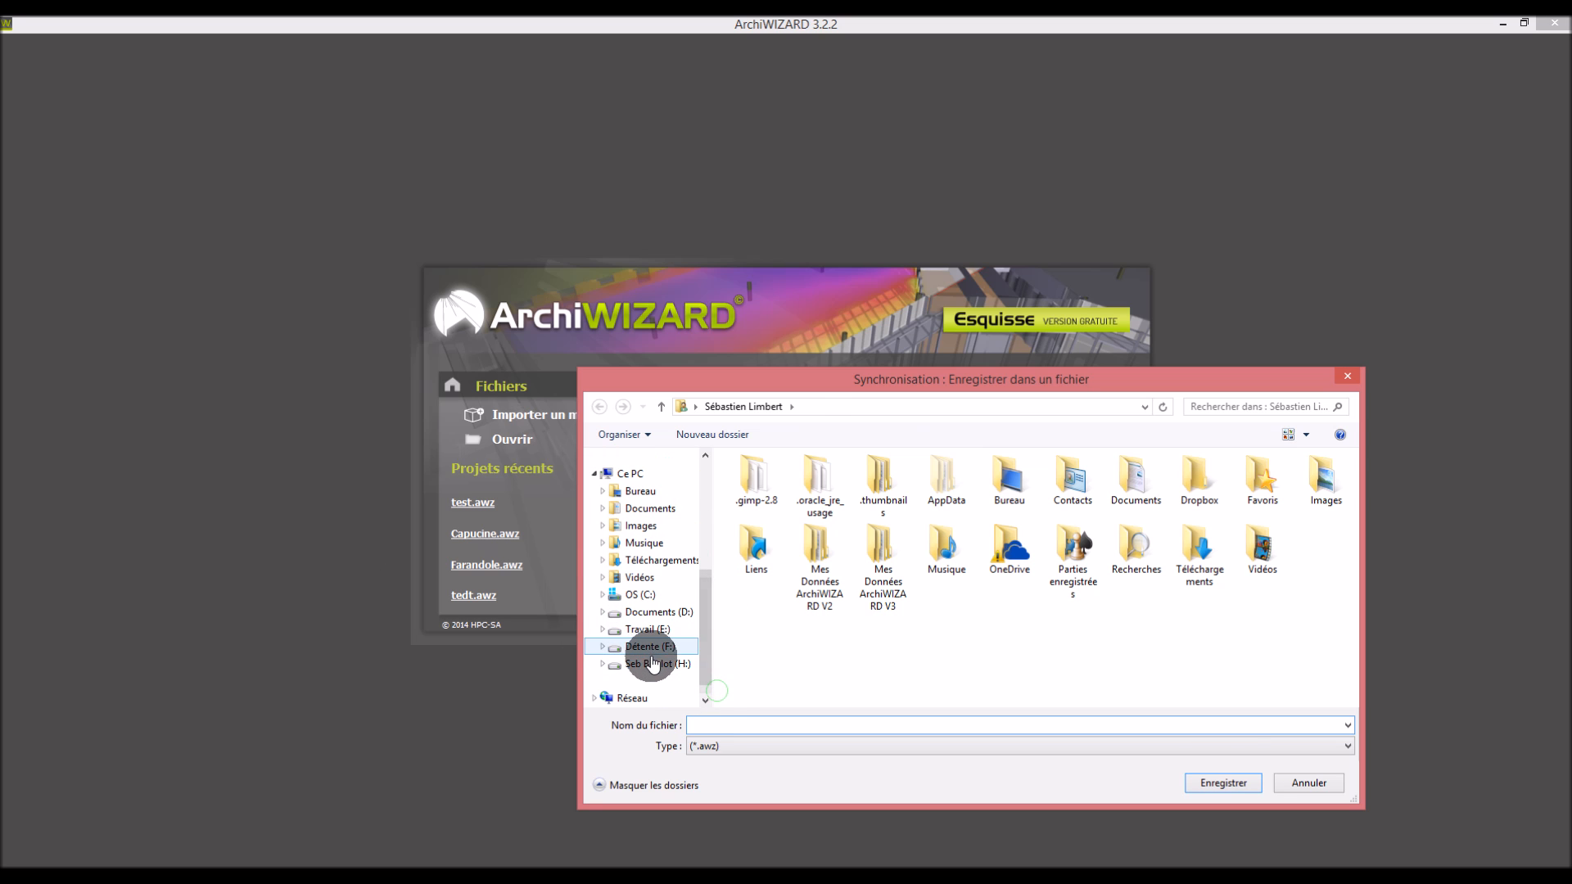
pyautogui.click(653, 663)
pyautogui.click(783, 655)
pyautogui.doubleClick(783, 655)
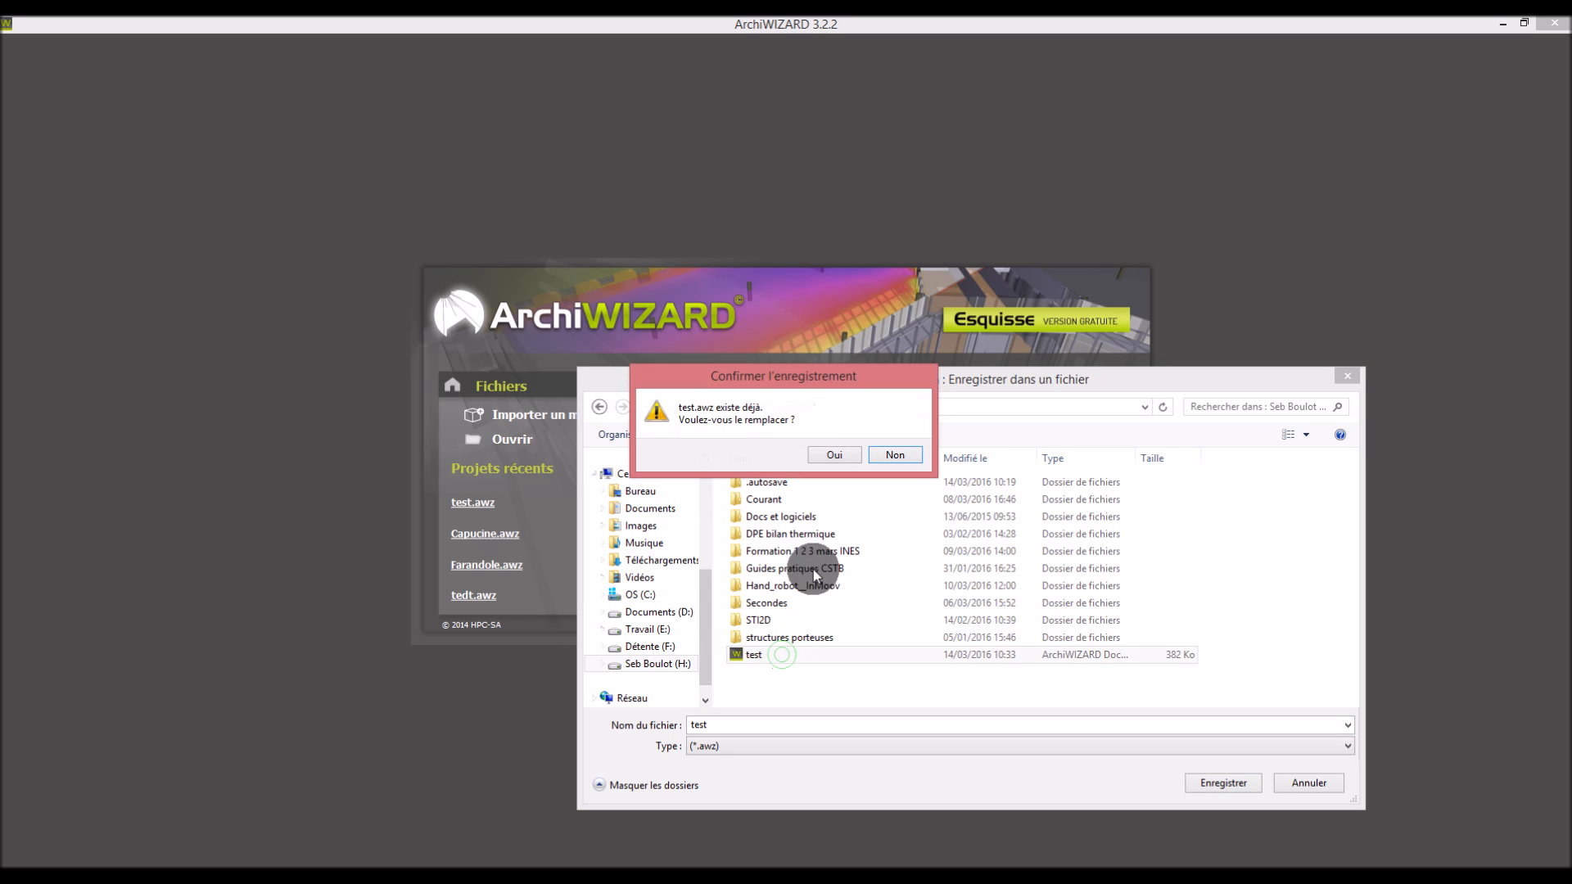
pyautogui.click(821, 451)
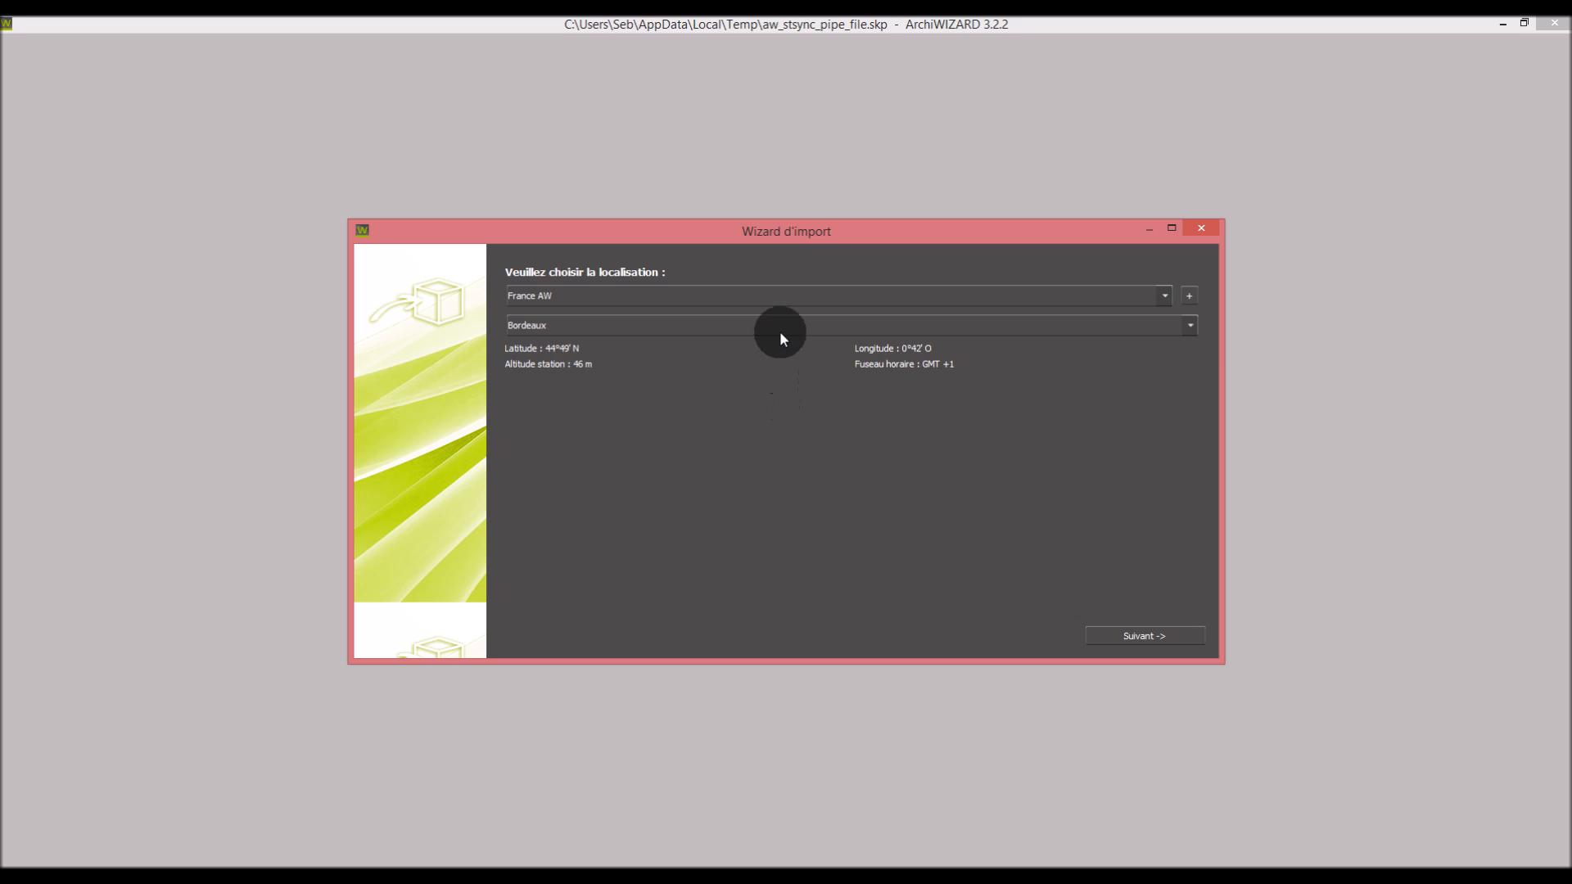
# Choose the import location from the France AW stations and continue to the thermal model validation
pyautogui.click(779, 332)
pyautogui.click(781, 424)
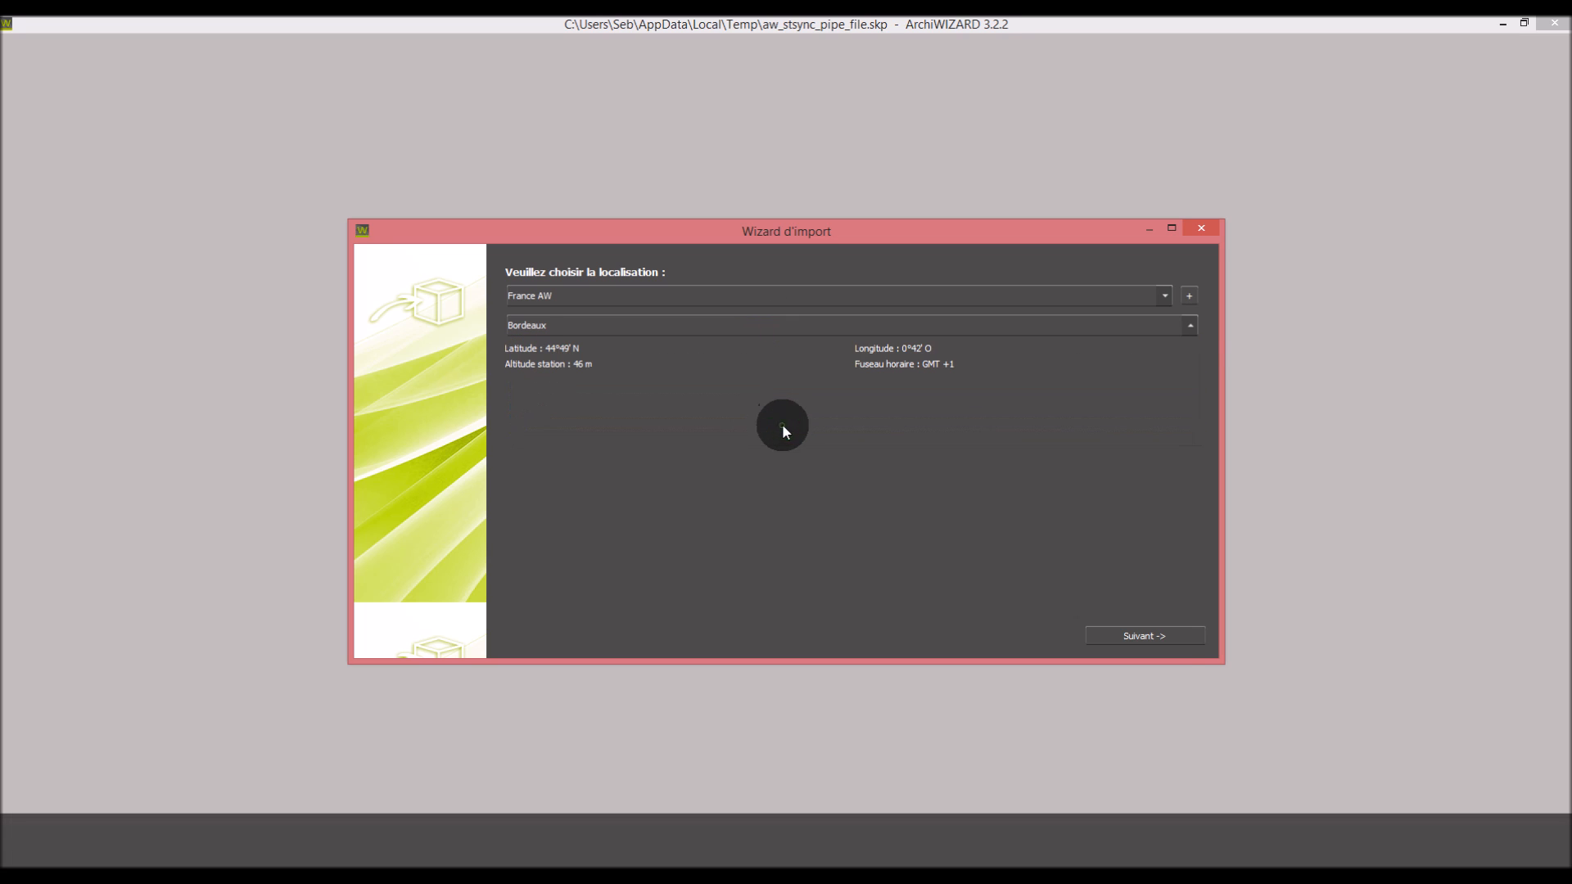
pyautogui.click(1171, 645)
pyautogui.click(1140, 635)
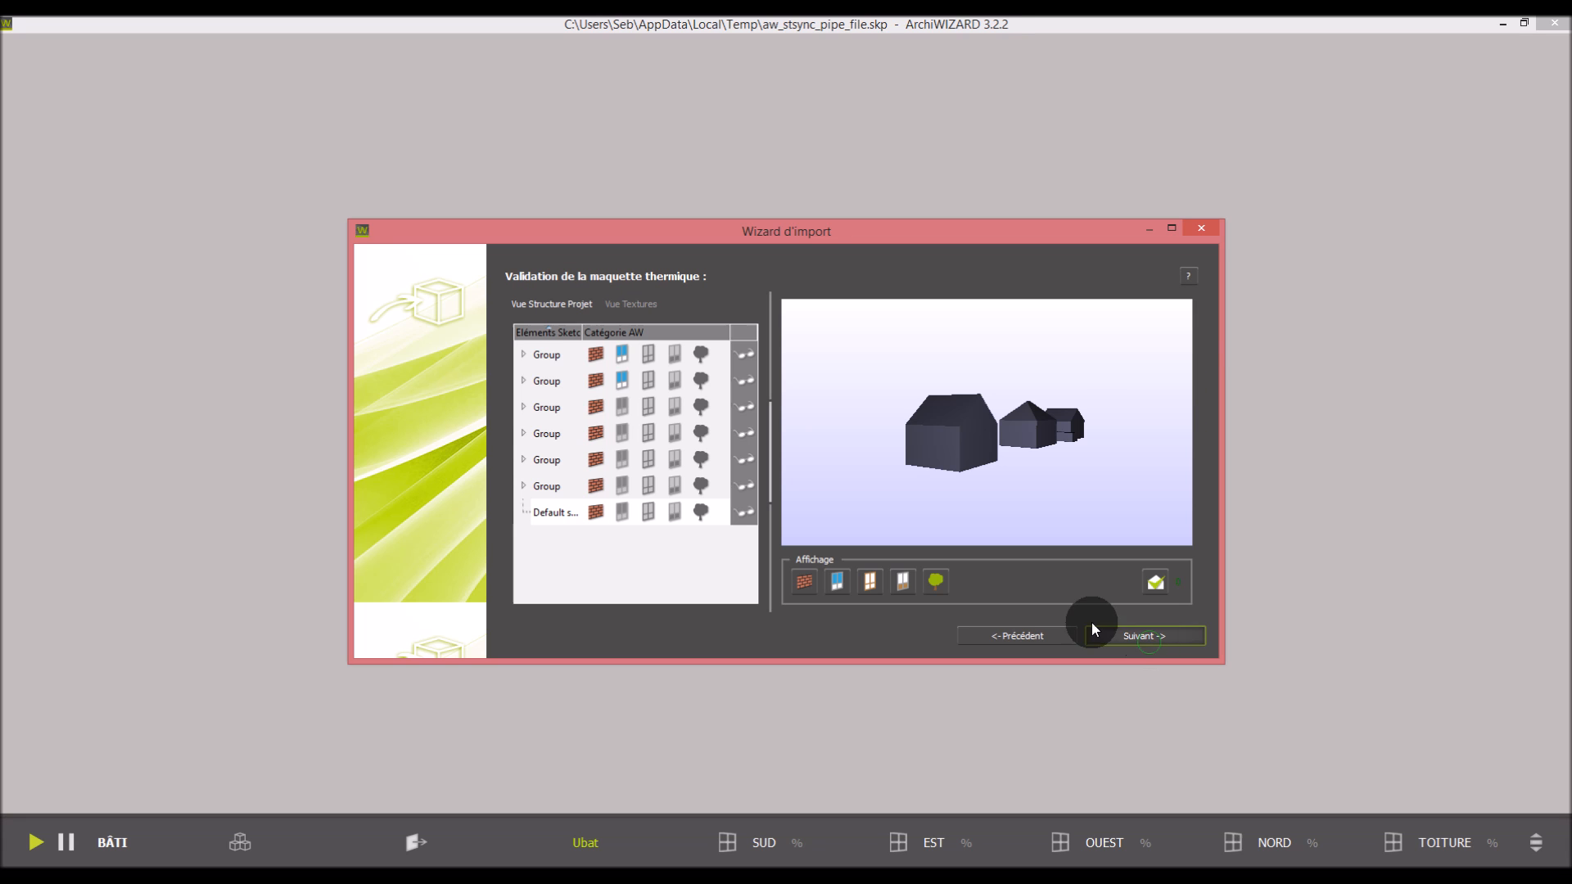
# Classify the three groups of neighbouring houses as environment elements instead of walls
pyautogui.moveTo(1097, 414); pyautogui.dragTo(959, 354)
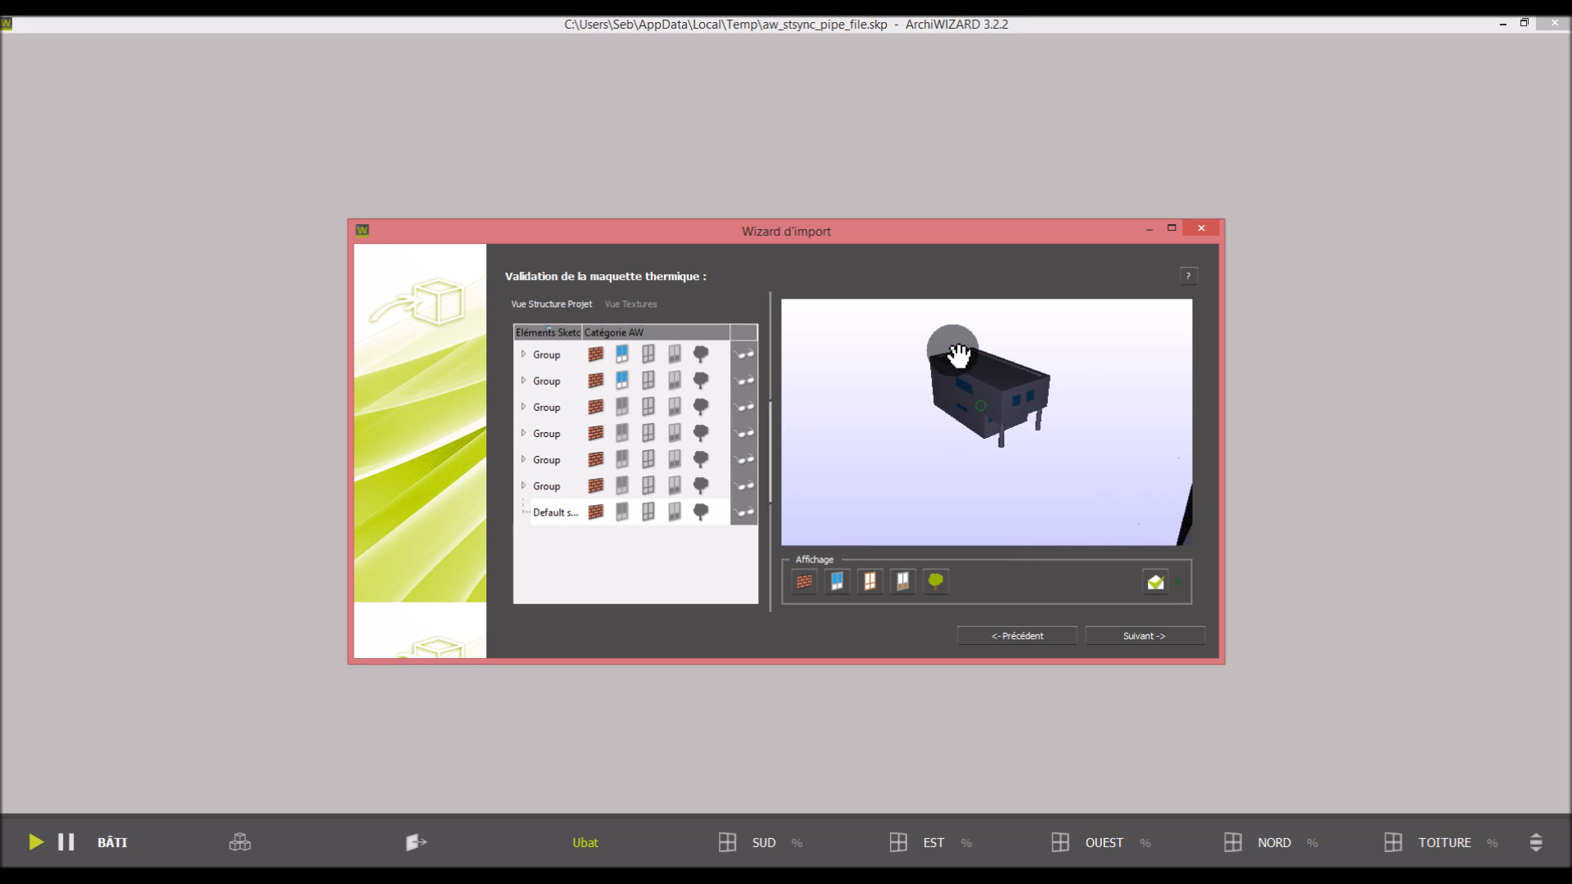
pyautogui.scroll(3, 952, 351)
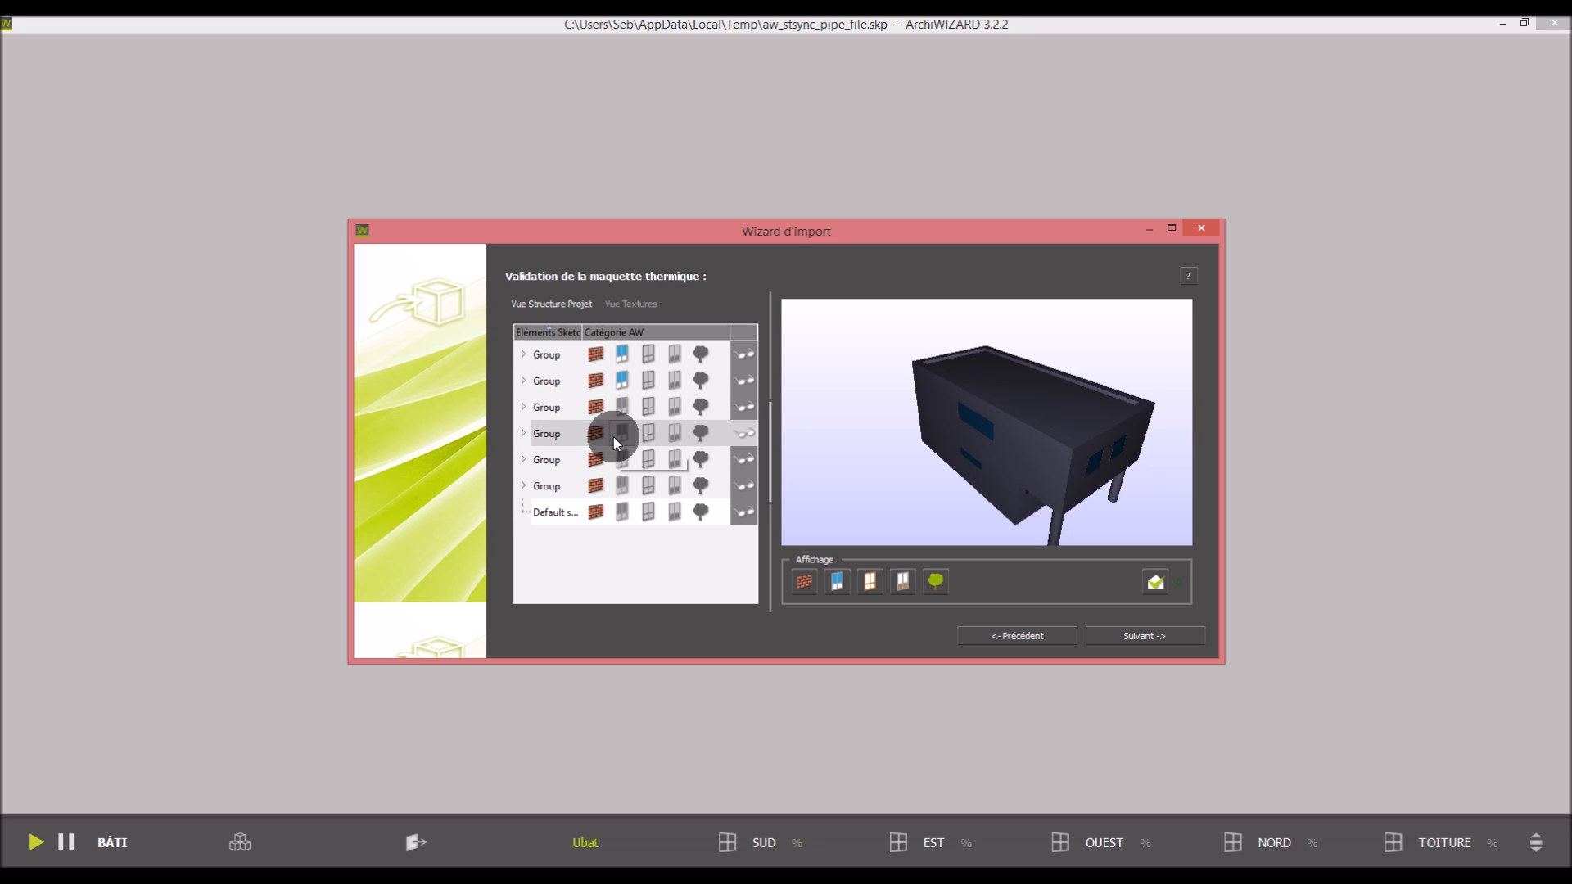
pyautogui.scroll(-3, 1051, 455)
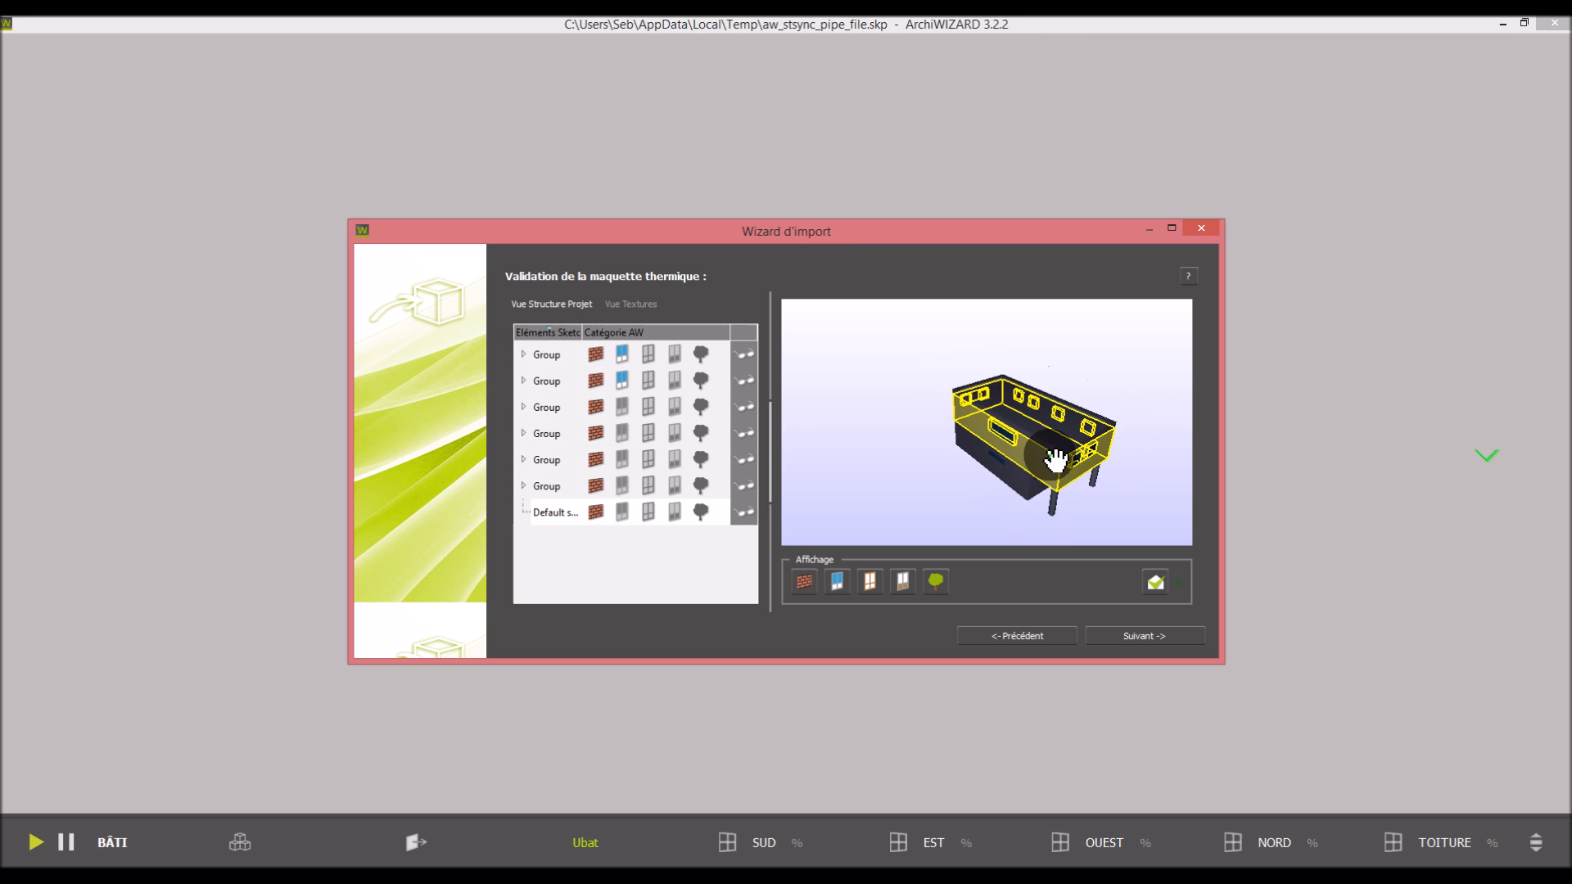
pyautogui.scroll(-5, 993, 422)
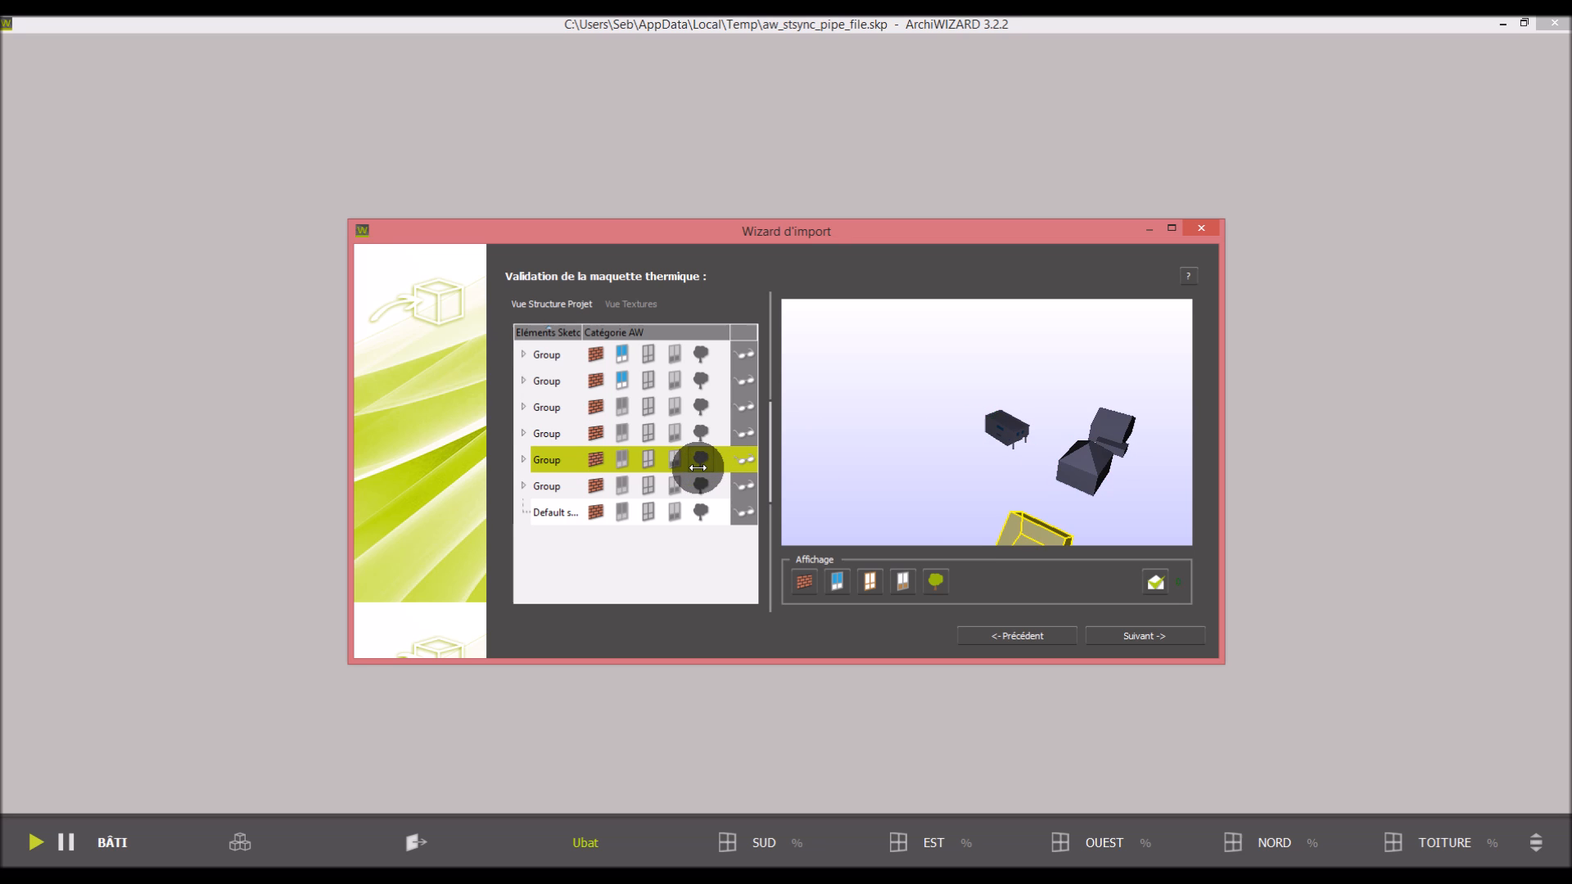
pyautogui.click(701, 432)
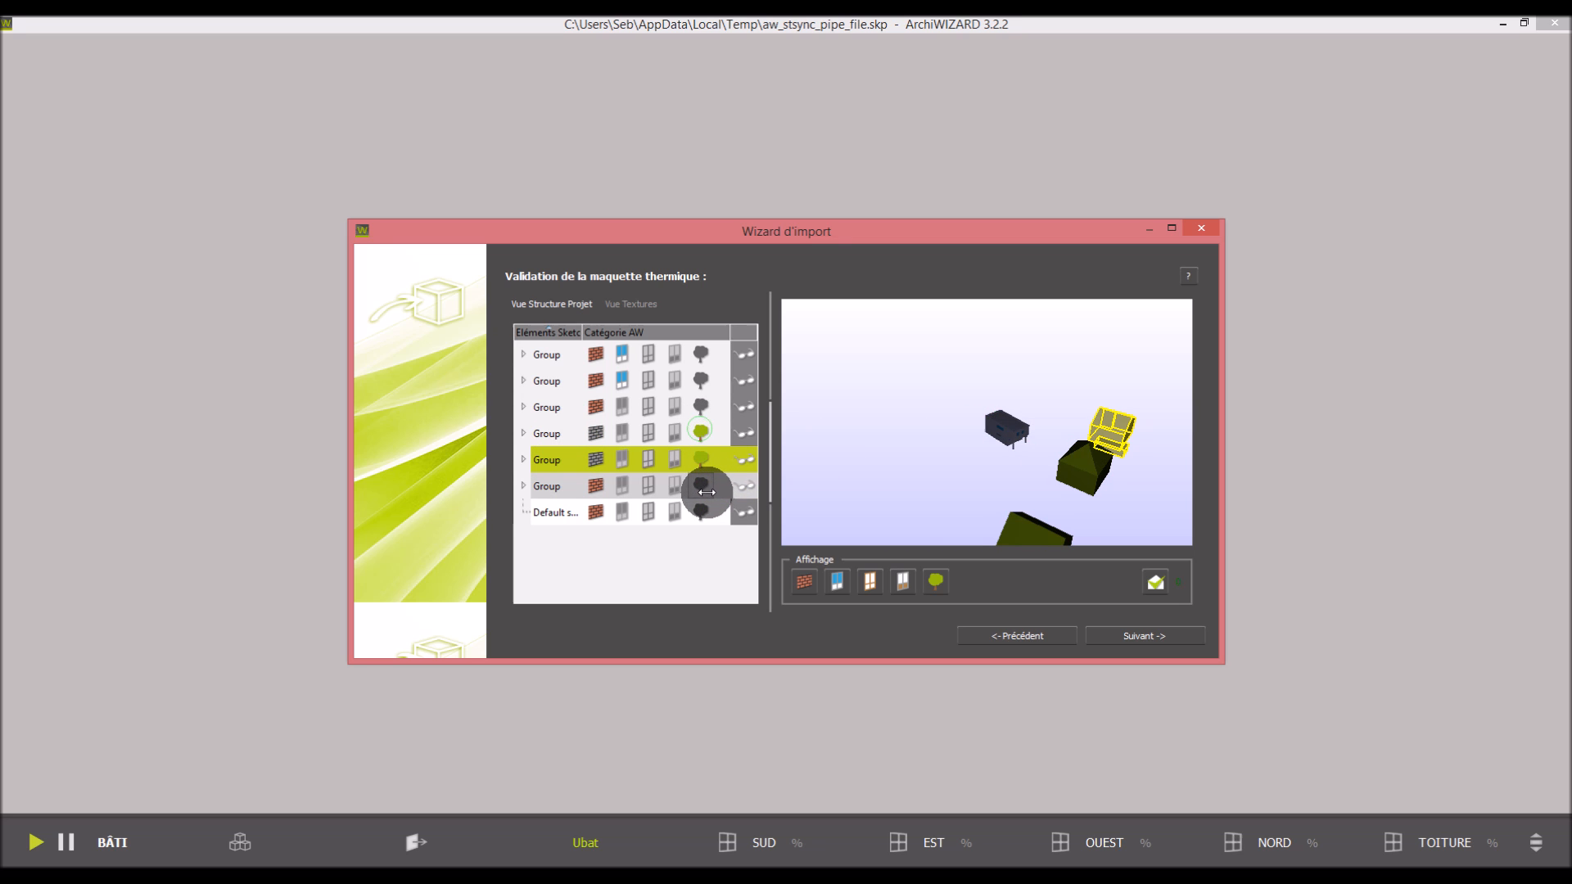
pyautogui.click(700, 485)
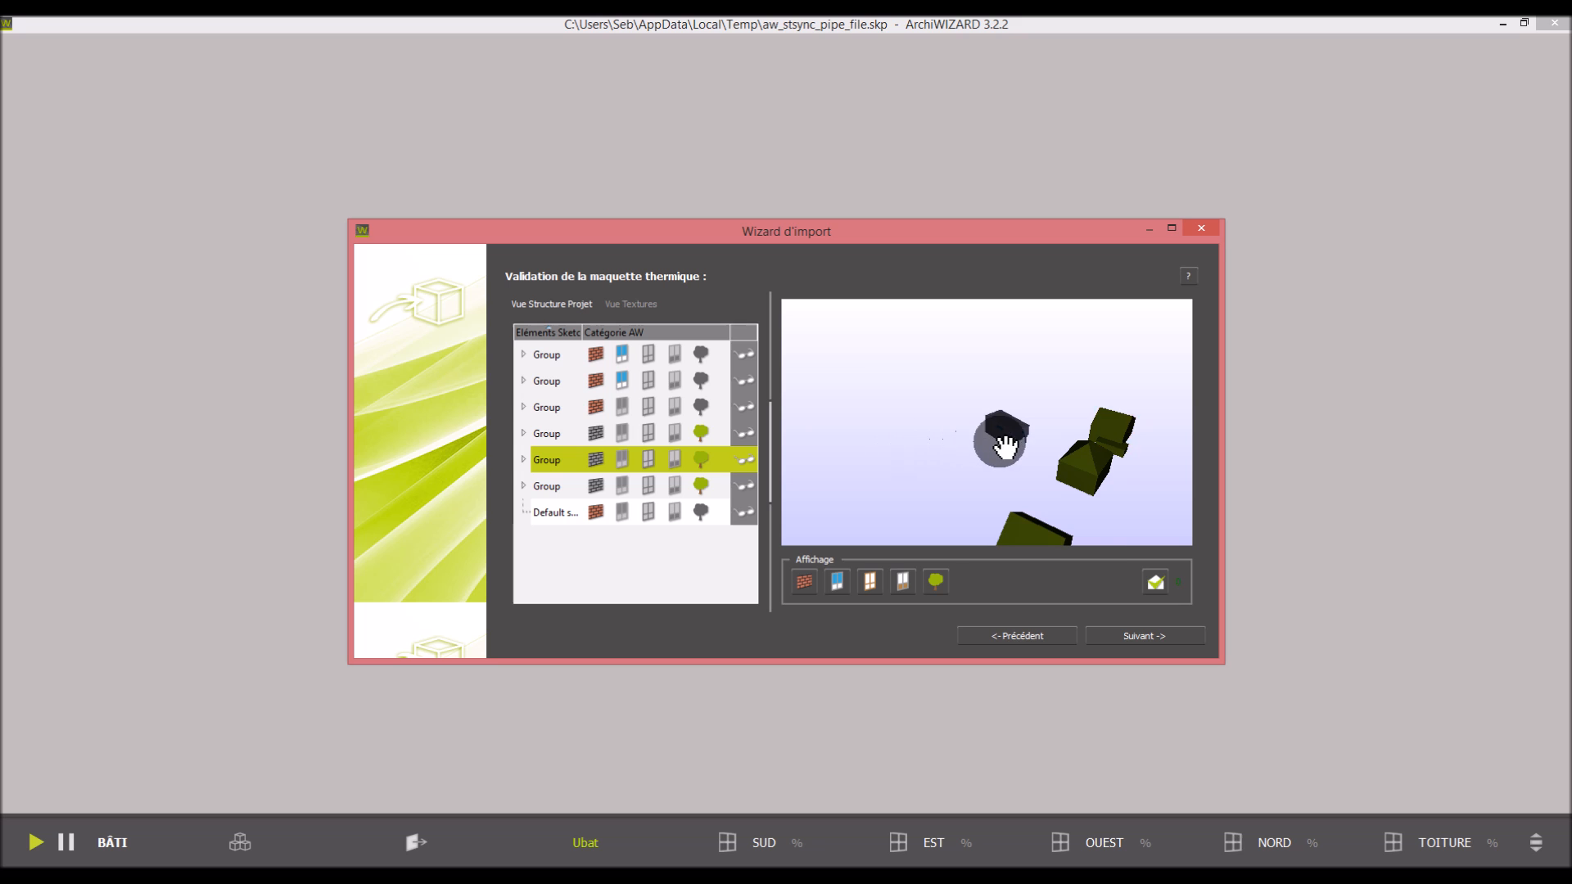
# Examine the house's groups, checking the wall and glazing categories assigned to the ground-floor elements
pyautogui.scroll(3, 1015, 446)
pyautogui.scroll(3, 1015, 446)
pyautogui.scroll(-2, 1031, 428)
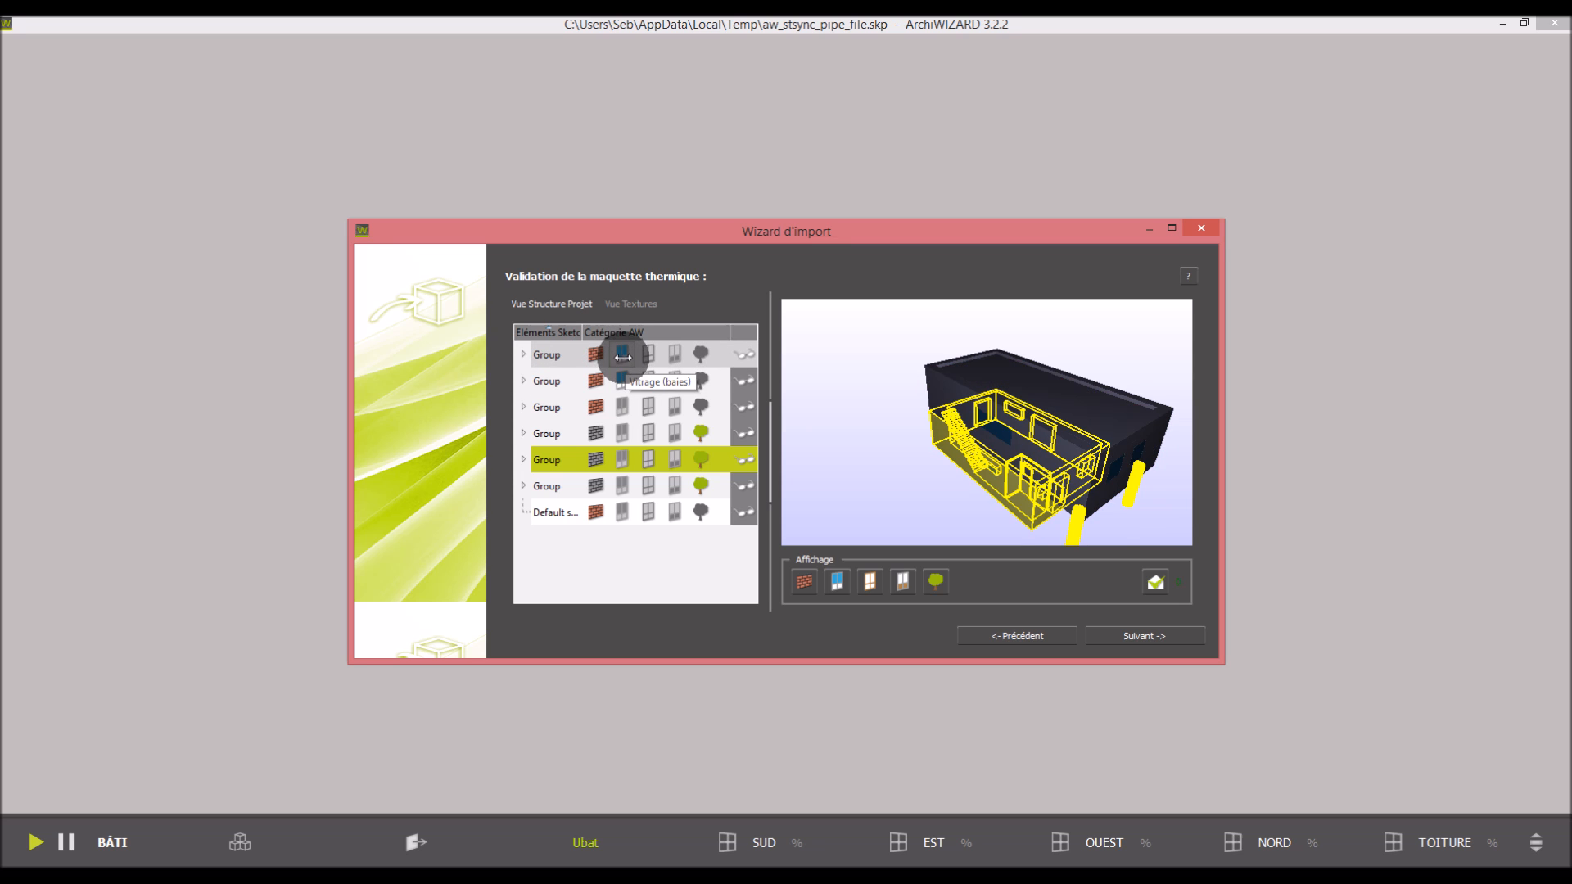
pyautogui.click(633, 383)
pyautogui.click(636, 365)
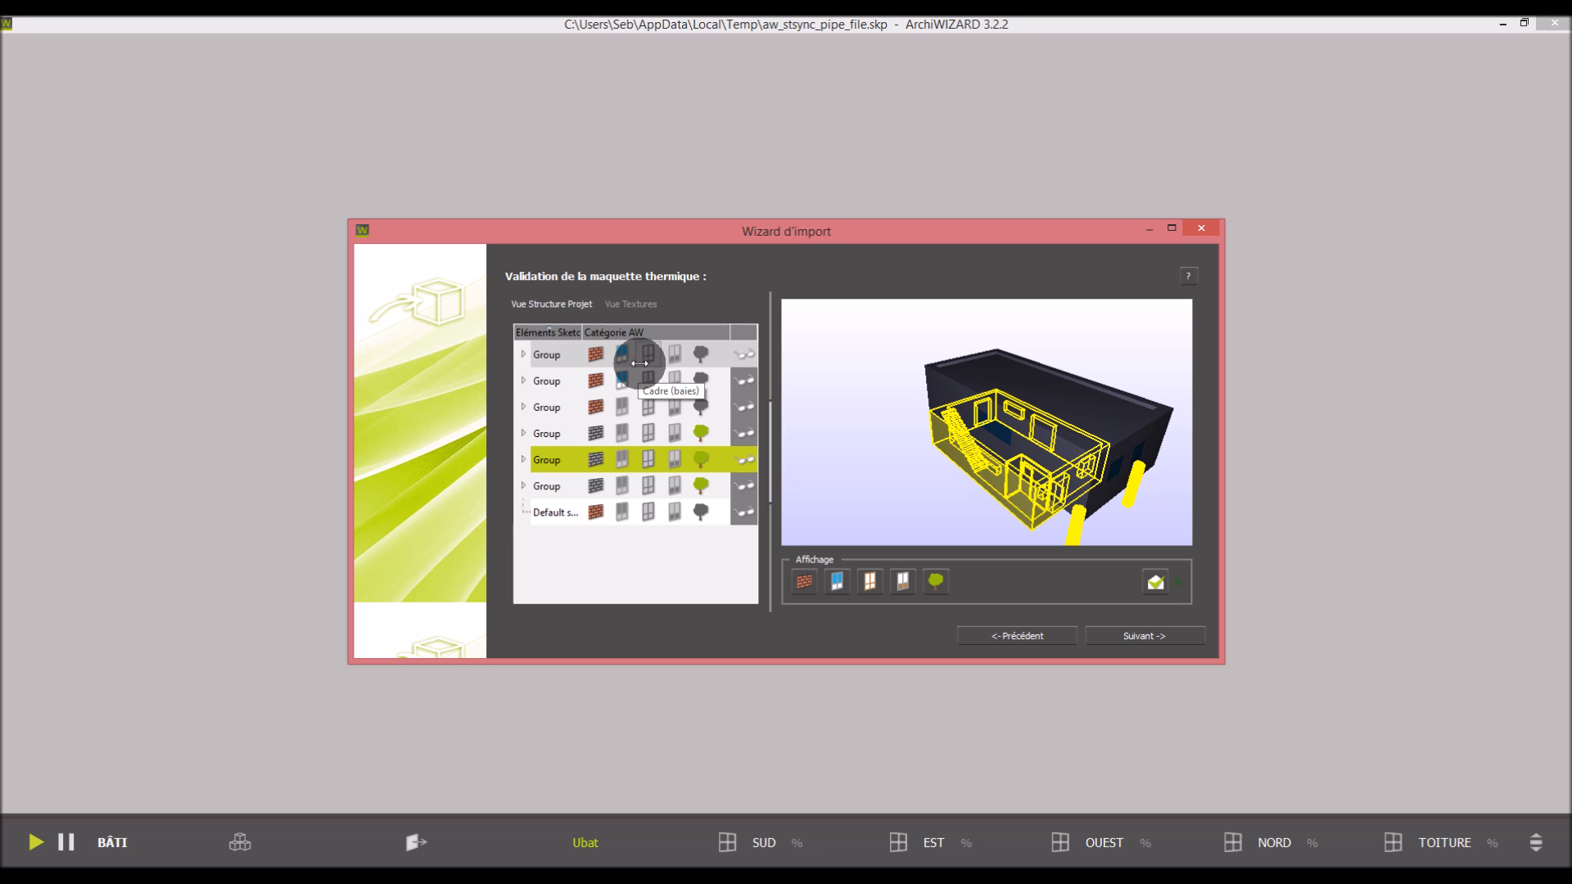
pyautogui.click(523, 354)
pyautogui.scroll(-2, 618, 418)
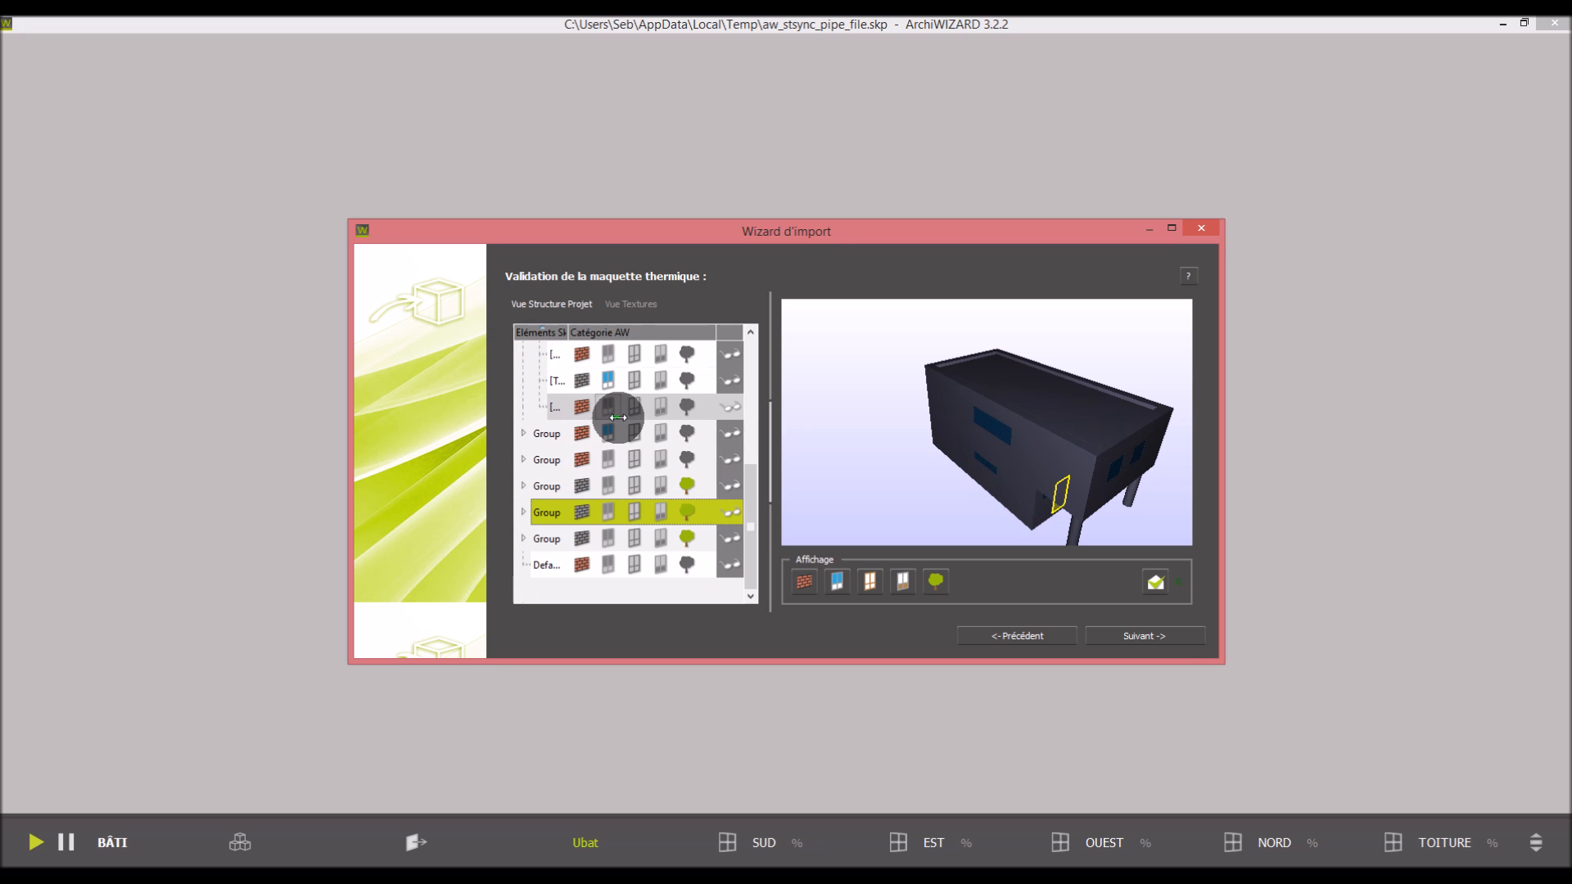
pyautogui.scroll(3, 618, 418)
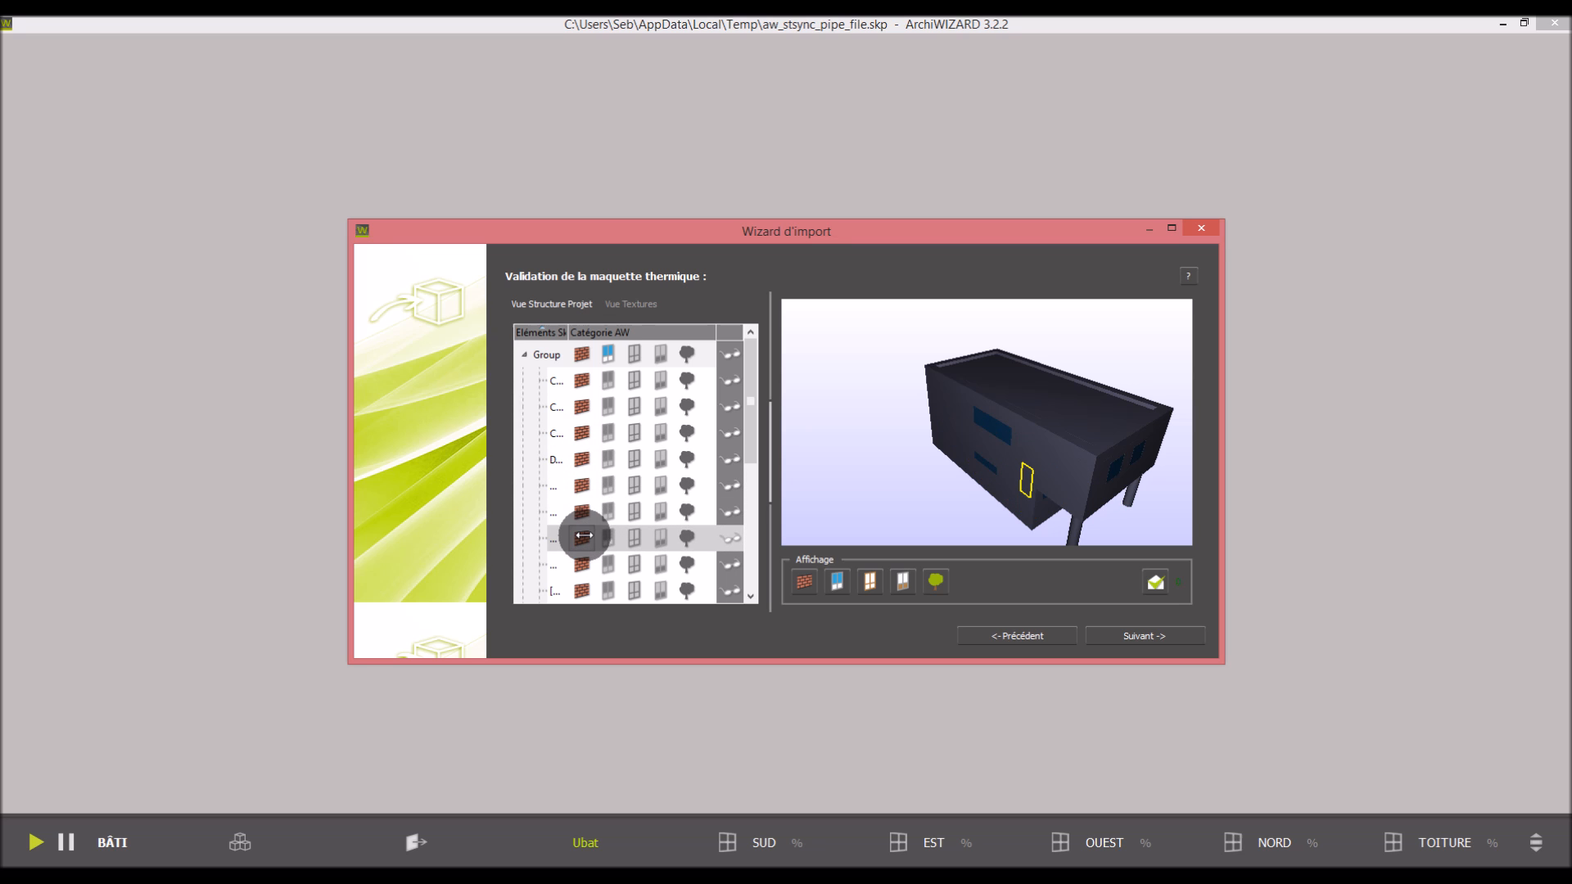
pyautogui.click(524, 353)
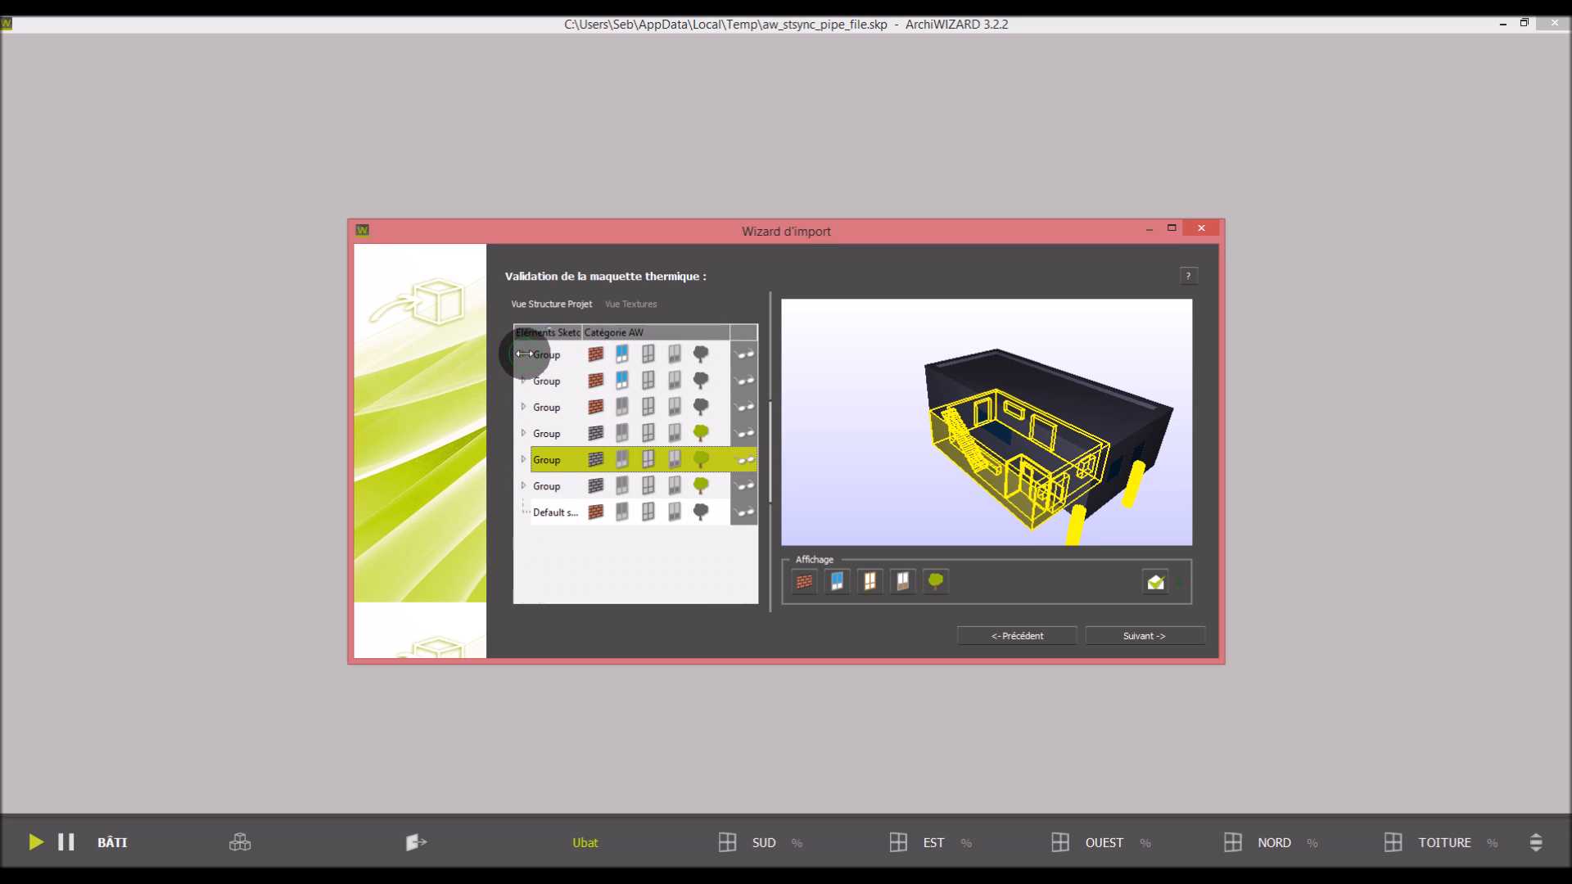
# Complete the import into ArchiWIZARD and move the empty message window away from the buildings
pyautogui.click(1147, 638)
pyautogui.click(1146, 636)
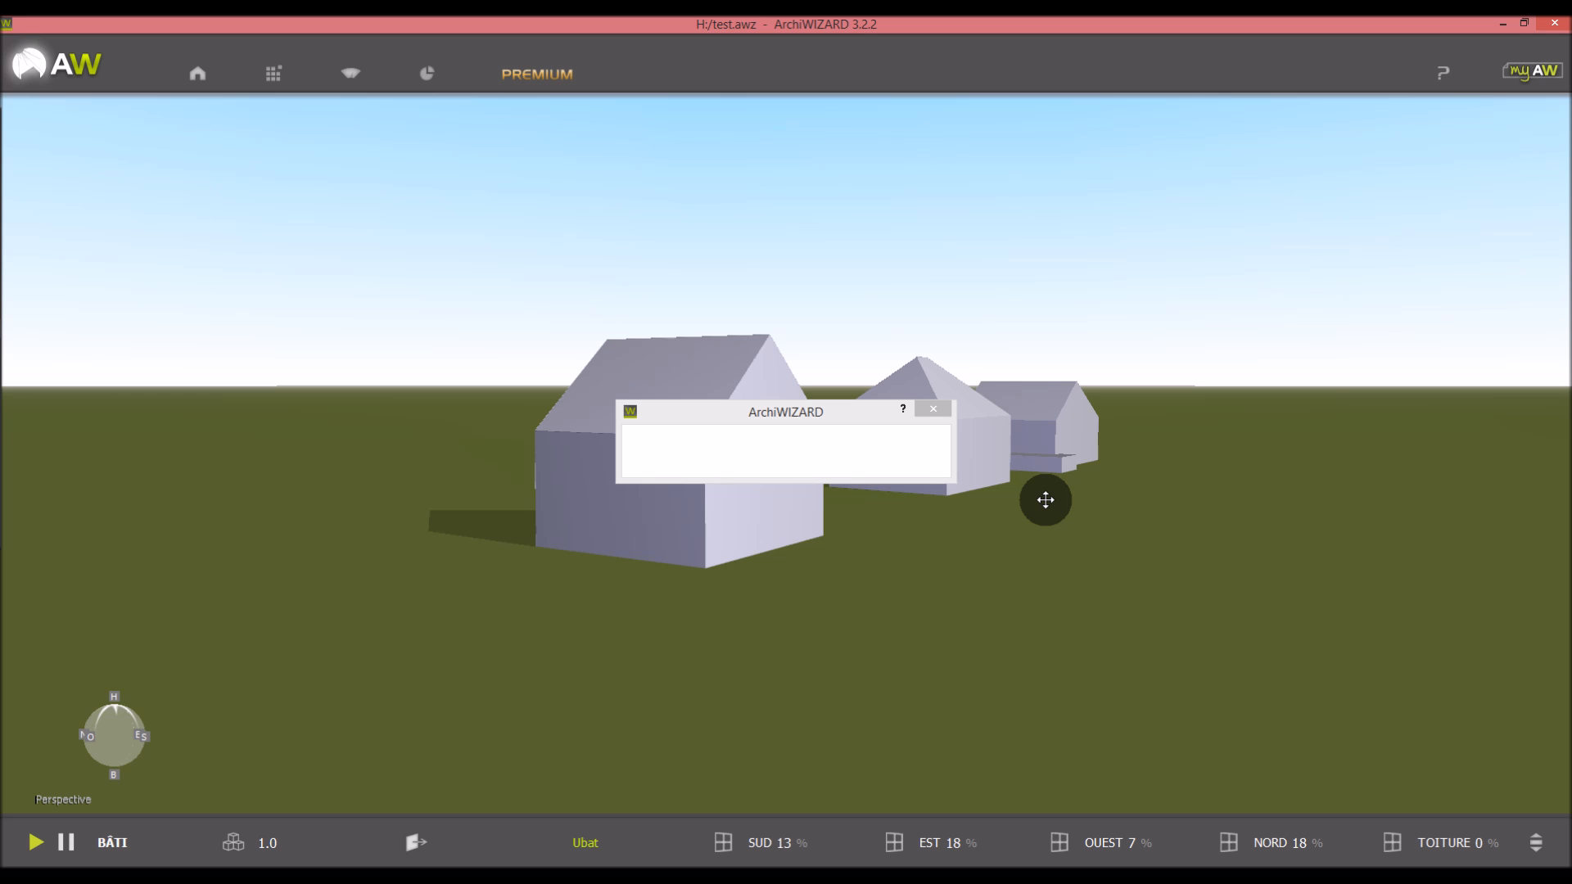
pyautogui.moveTo(1228, 280); pyautogui.dragTo(902, 457)
pyautogui.click(930, 414)
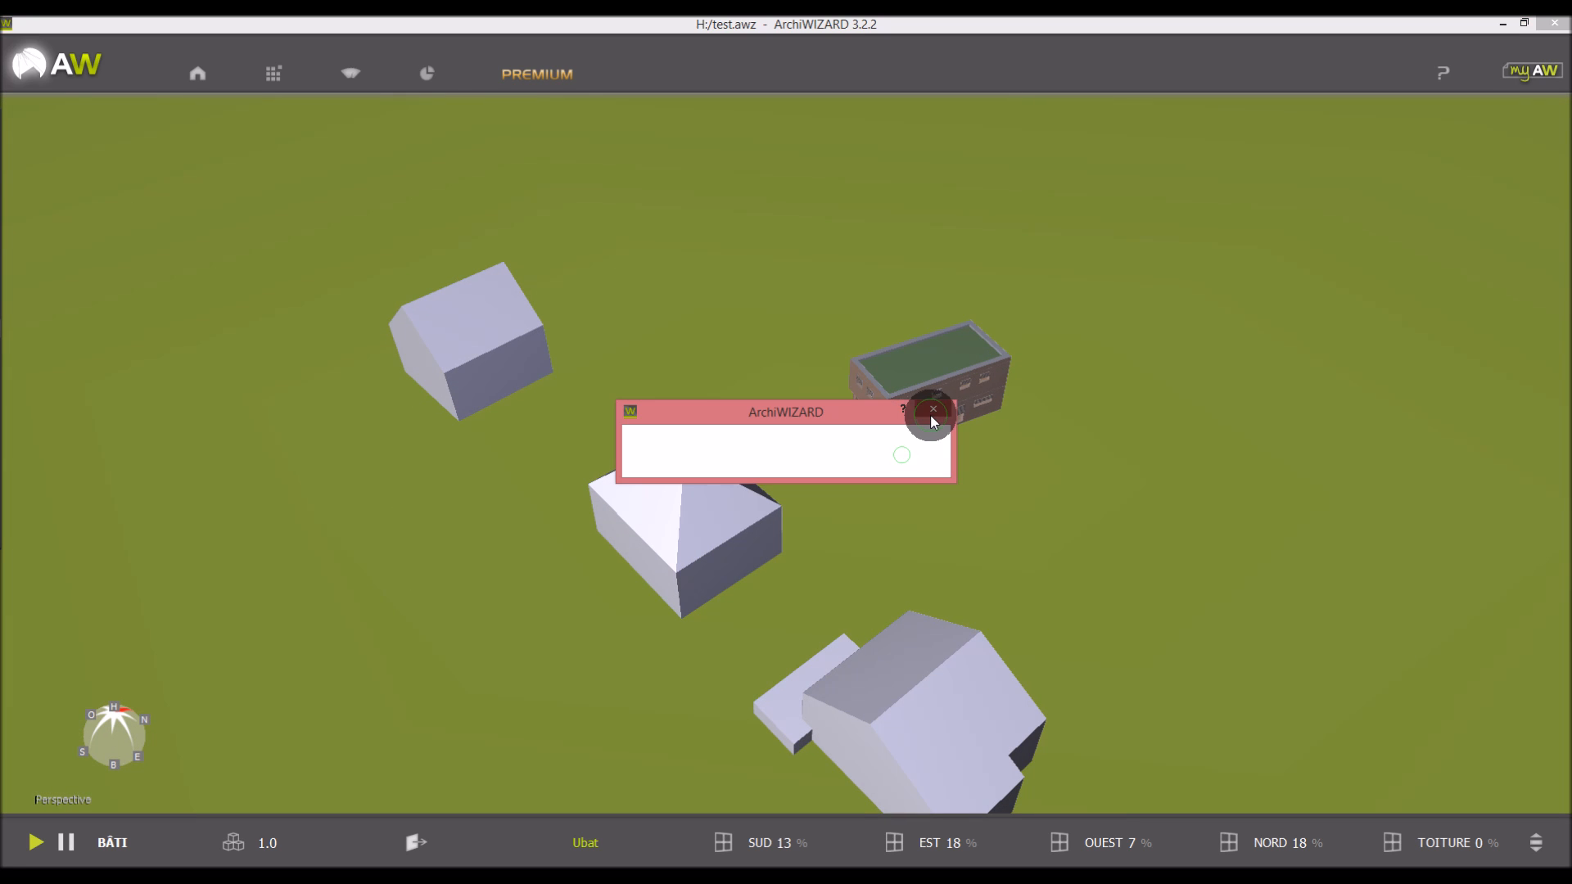
pyautogui.moveTo(856, 414); pyautogui.dragTo(1427, 618)
# Open the bay configurator for one of the two upper-floor windows on the house's short facade above the posts
pyautogui.moveTo(918, 486); pyautogui.dragTo(965, 455)
pyautogui.scroll(2, 915, 401)
pyautogui.scroll(4, 901, 327)
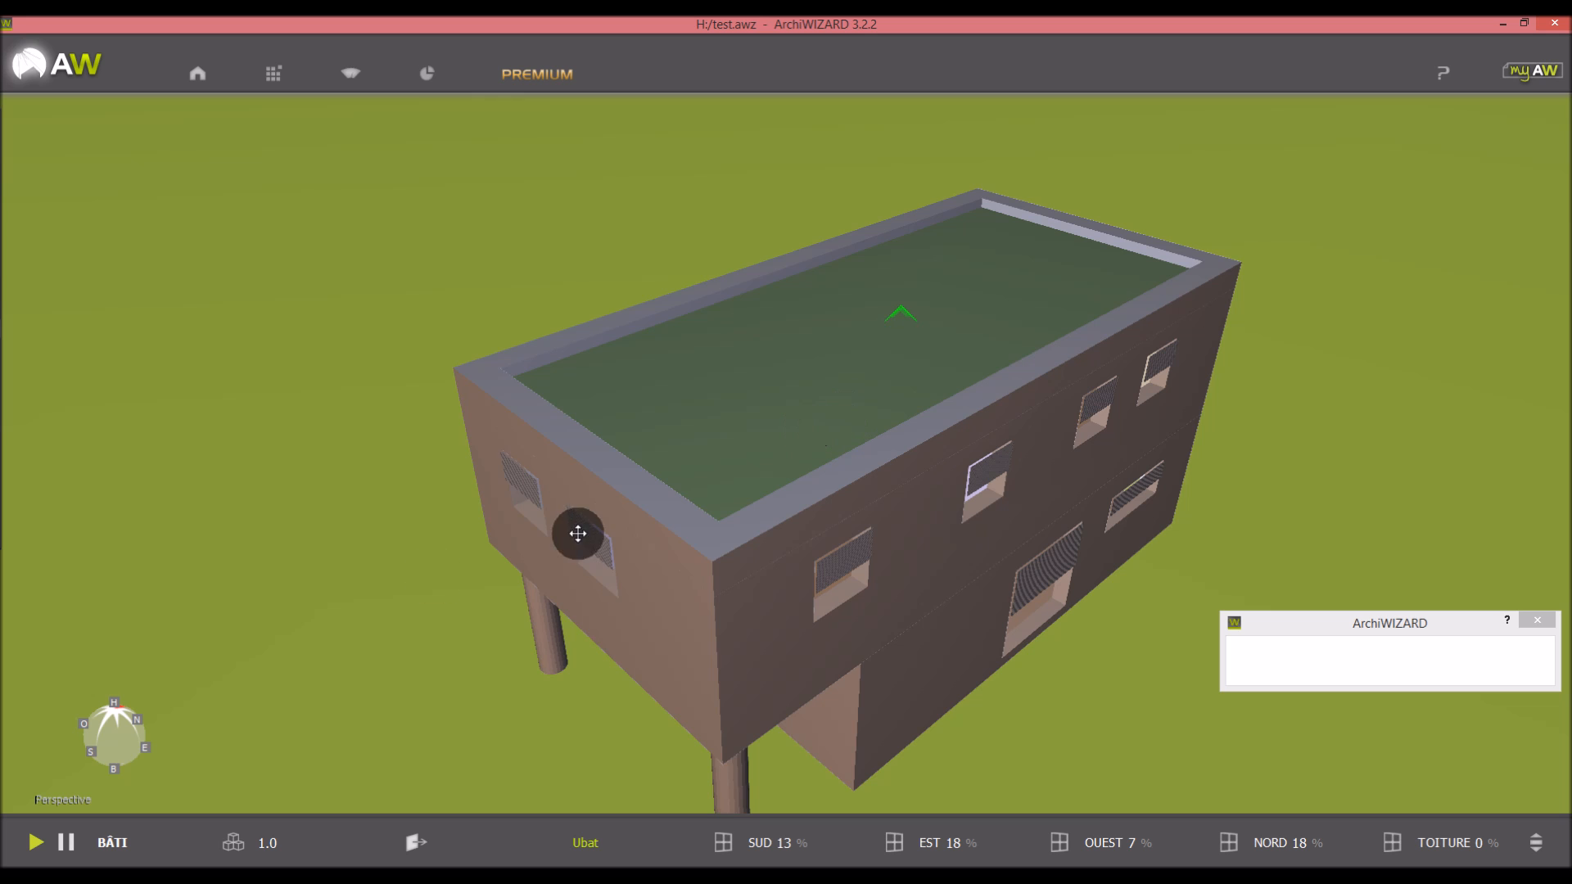
pyautogui.moveTo(393, 701); pyautogui.dragTo(410, 669)
pyautogui.scroll(10, 650, 439)
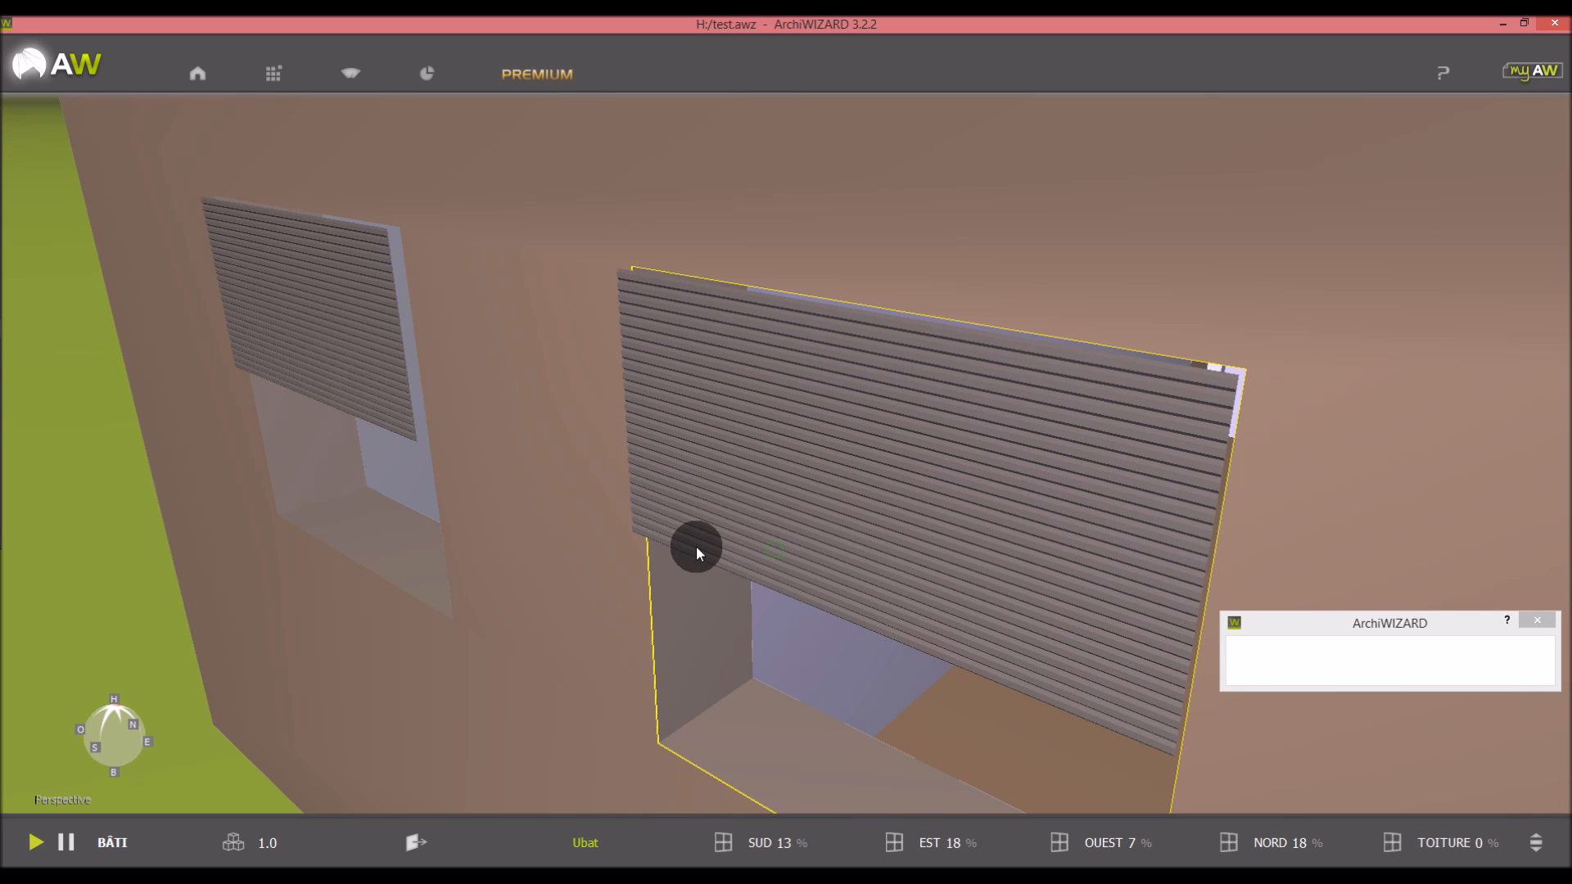
pyautogui.doubleClick(733, 607)
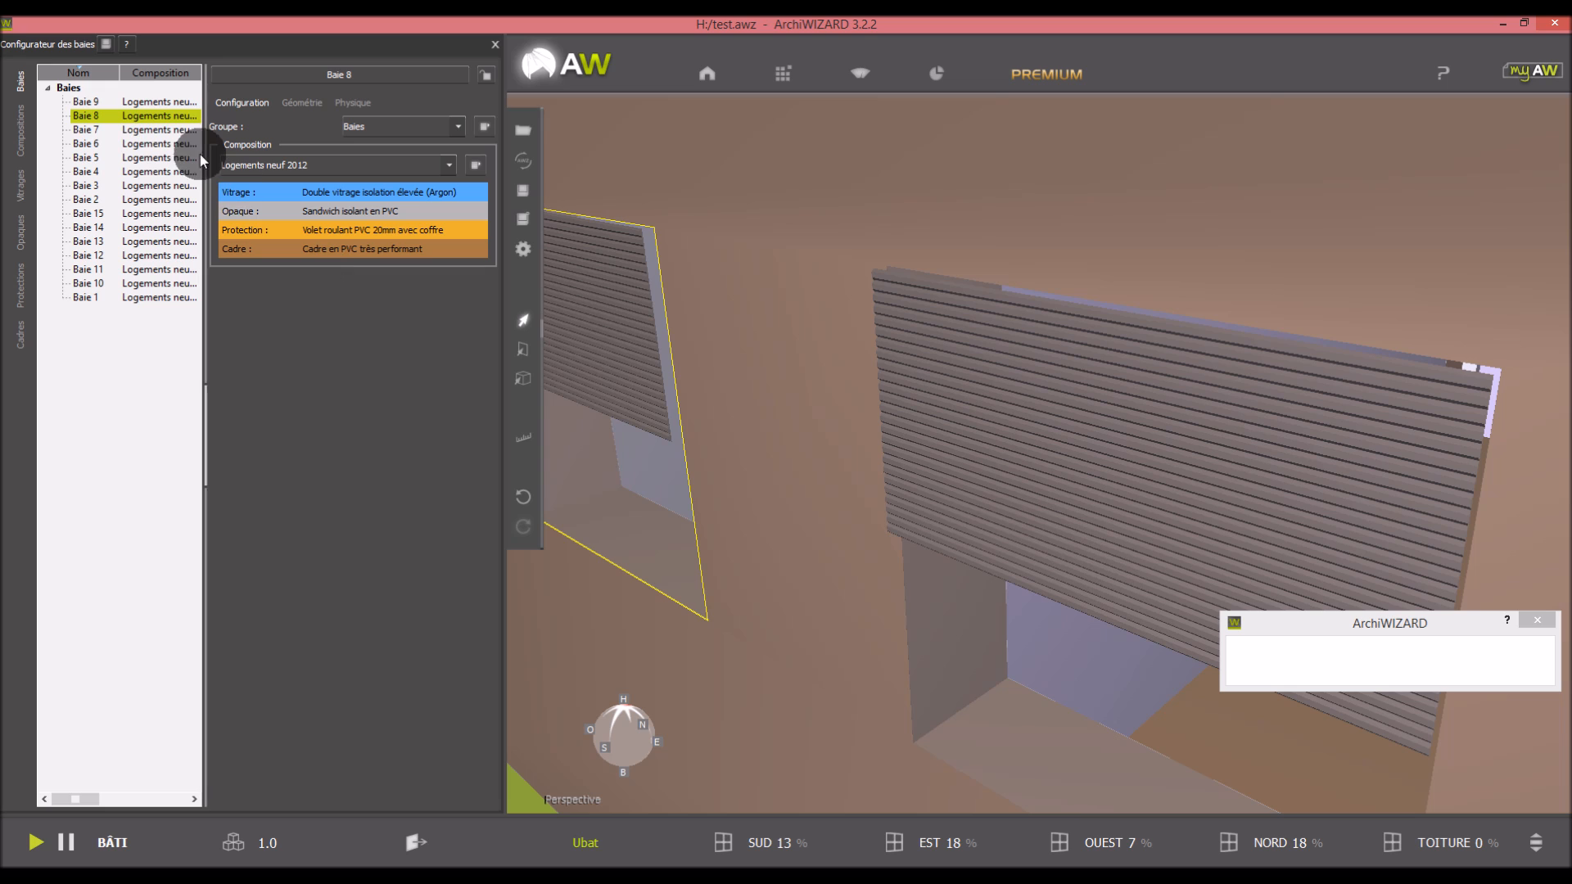
# Try the composition "Usages autres que logements et hôtel avant 1975" on the selected upper-floor window
pyautogui.click(342, 166)
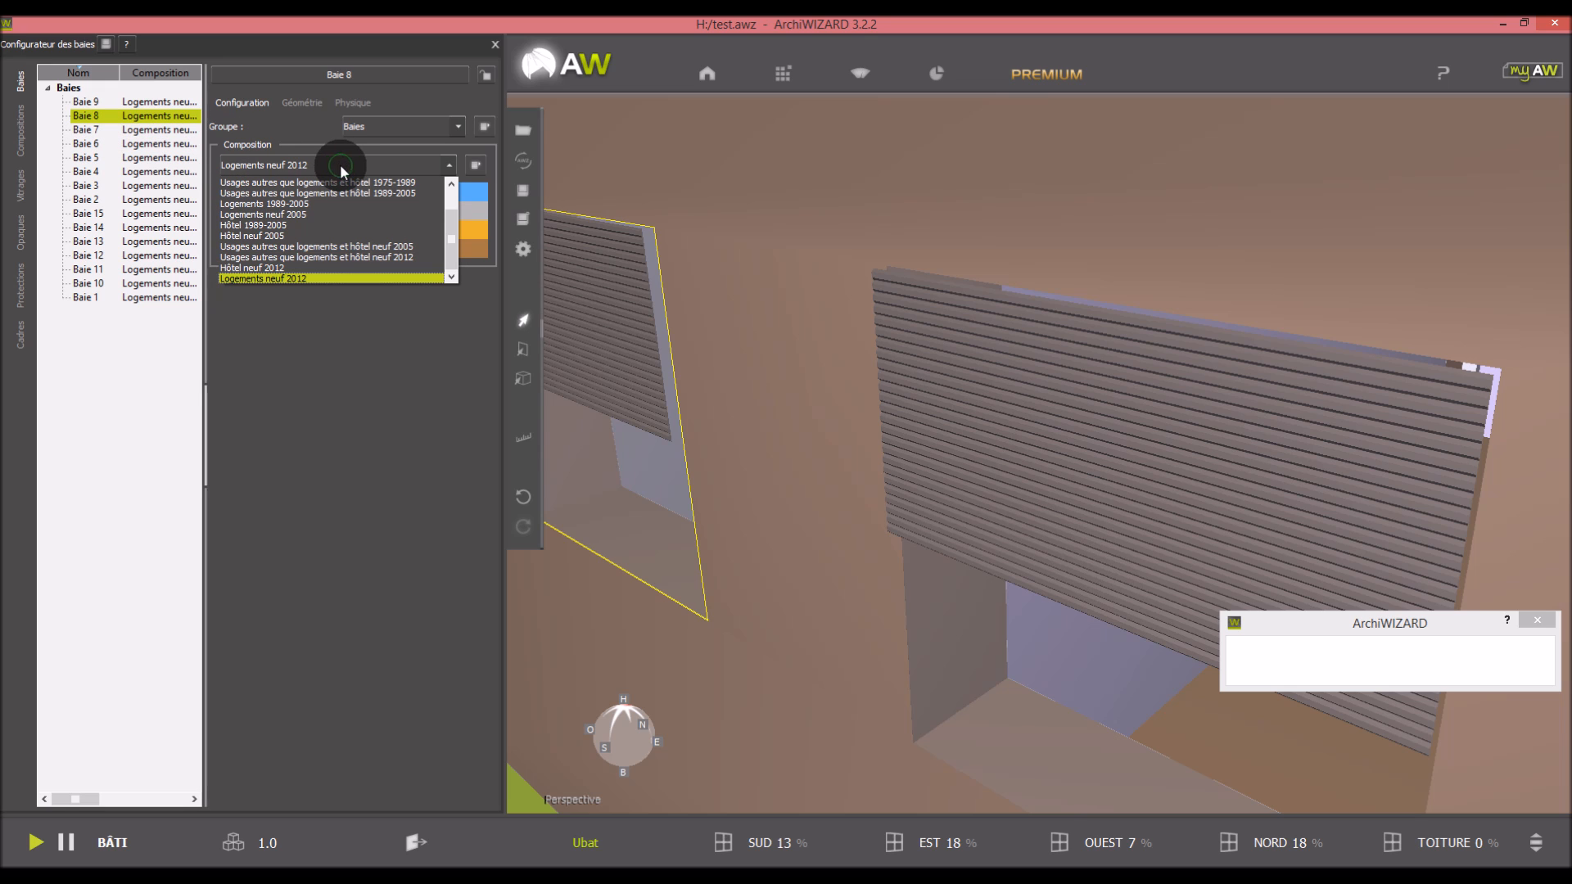
pyautogui.scroll(1, 350, 185)
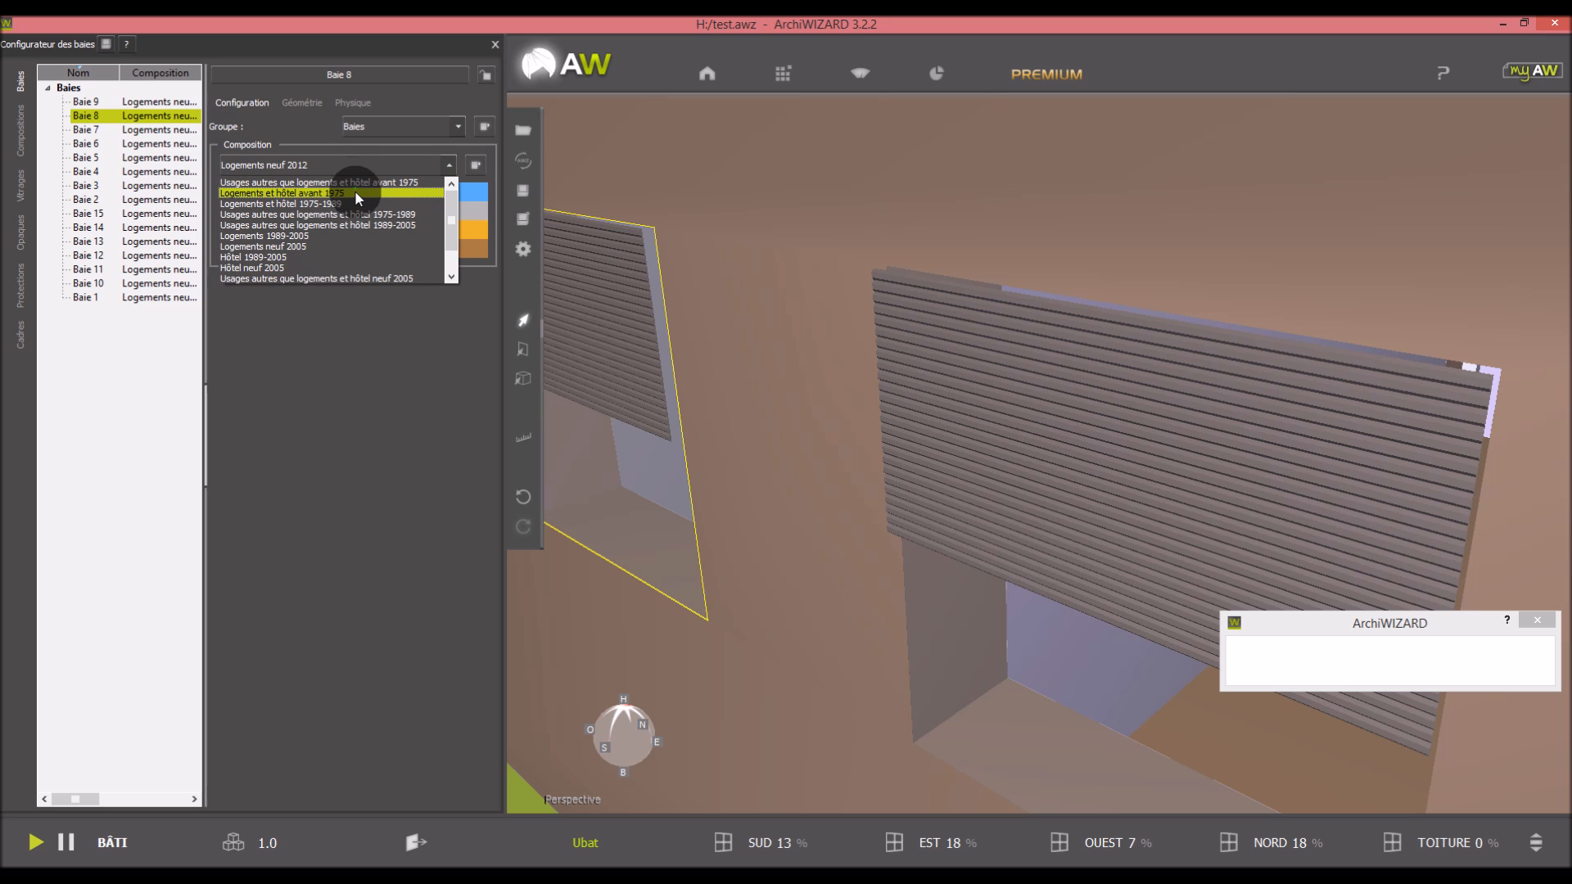
pyautogui.click(360, 181)
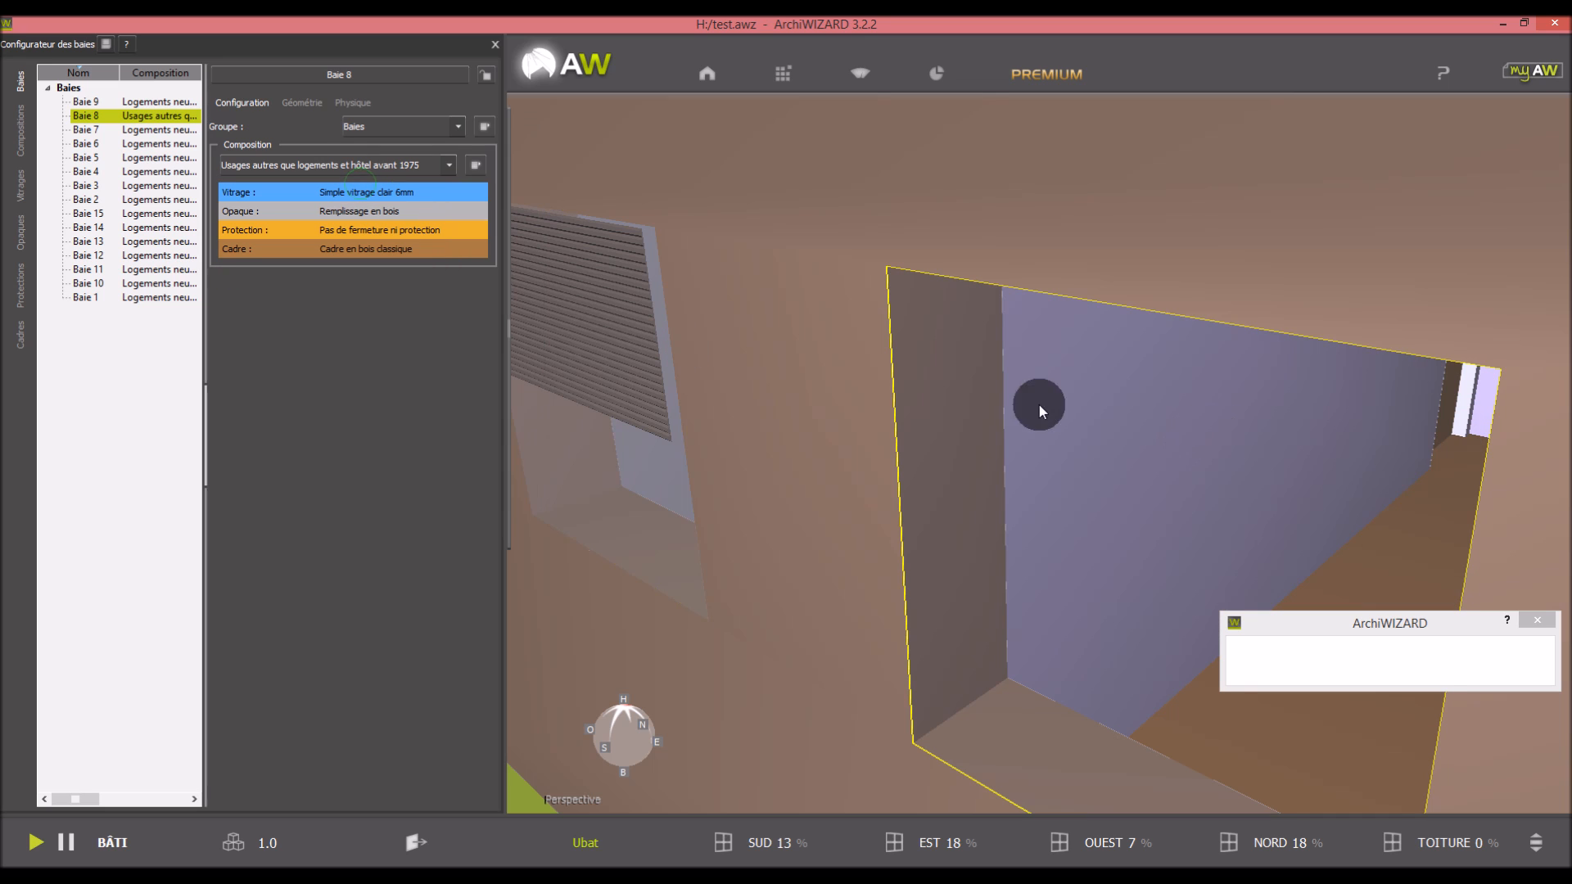
pyautogui.click(964, 460)
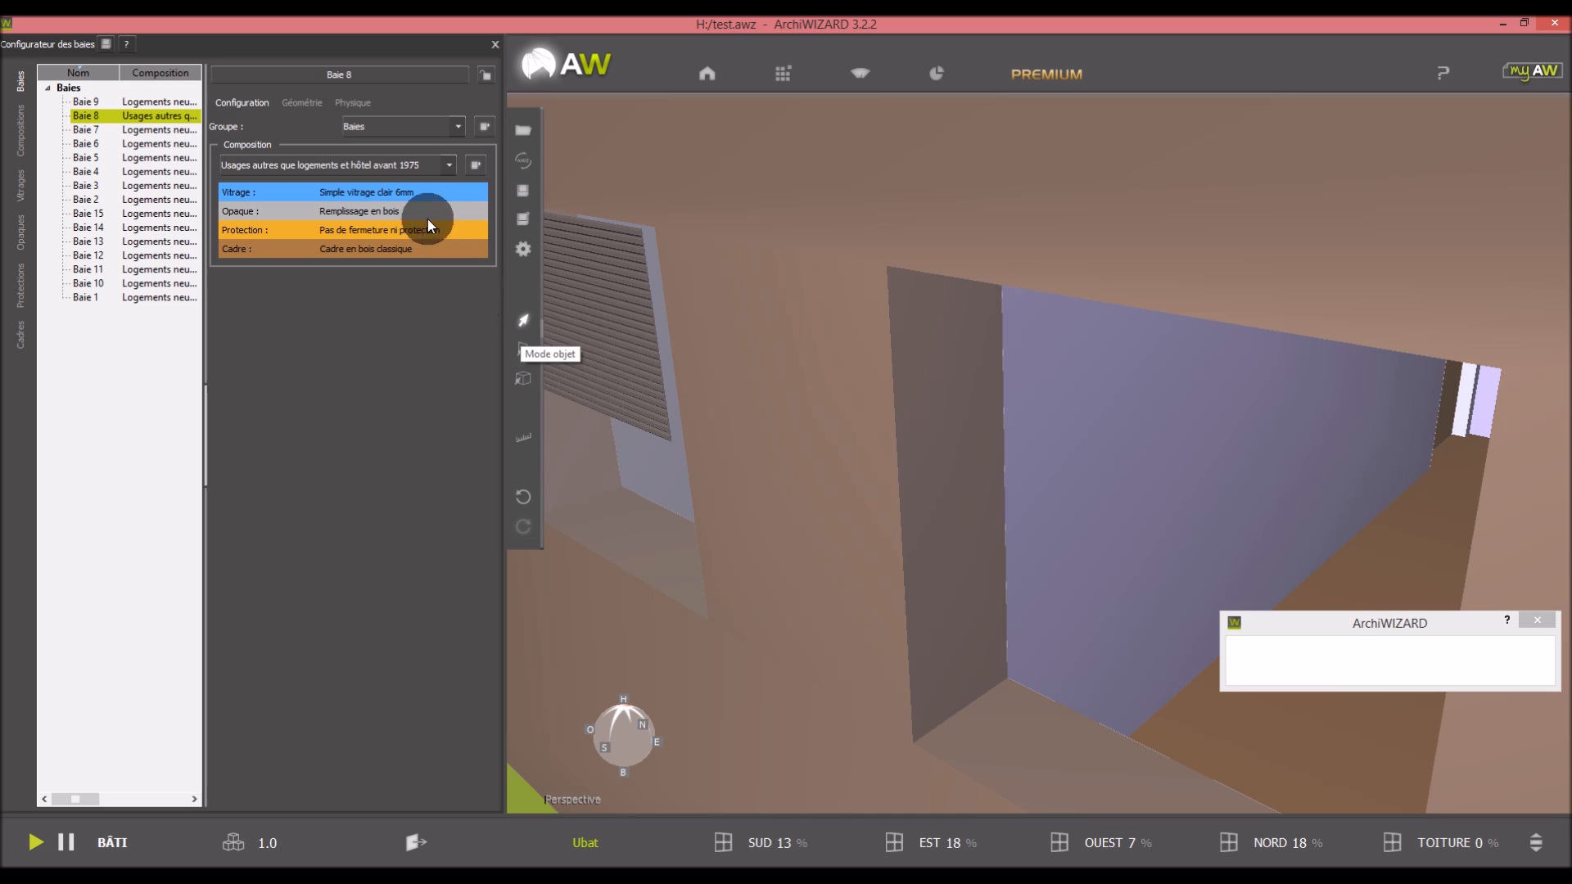
# Try the window compositions "Hôtel 1989-2005" and "Usages autres que logements et hôtel neuf 2005" on the same bay
pyautogui.click(447, 166)
pyautogui.click(404, 257)
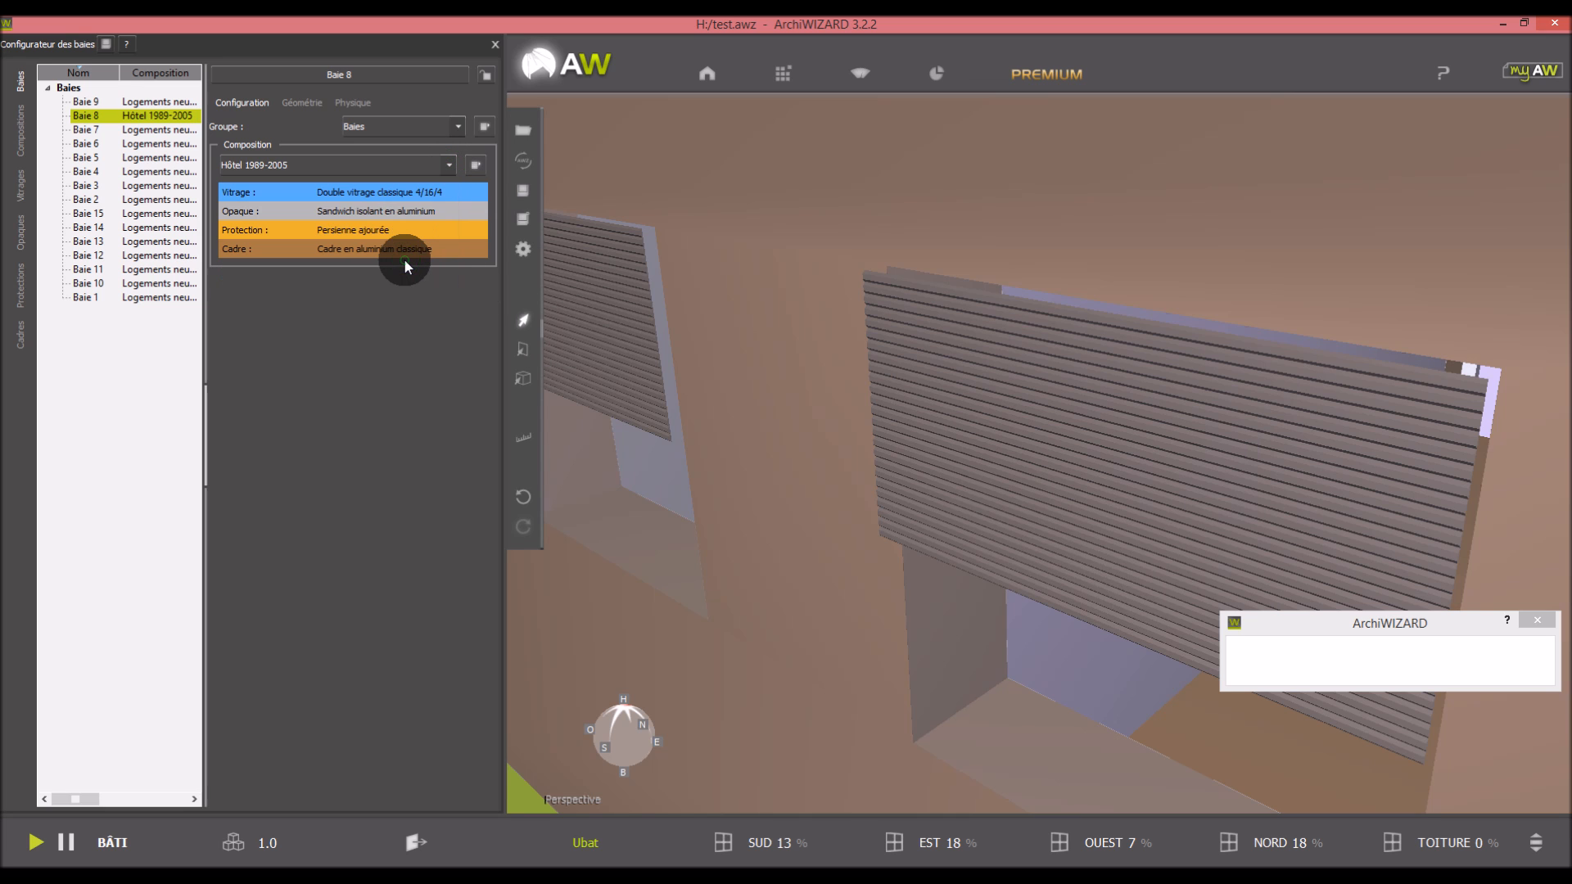
pyautogui.click(455, 164)
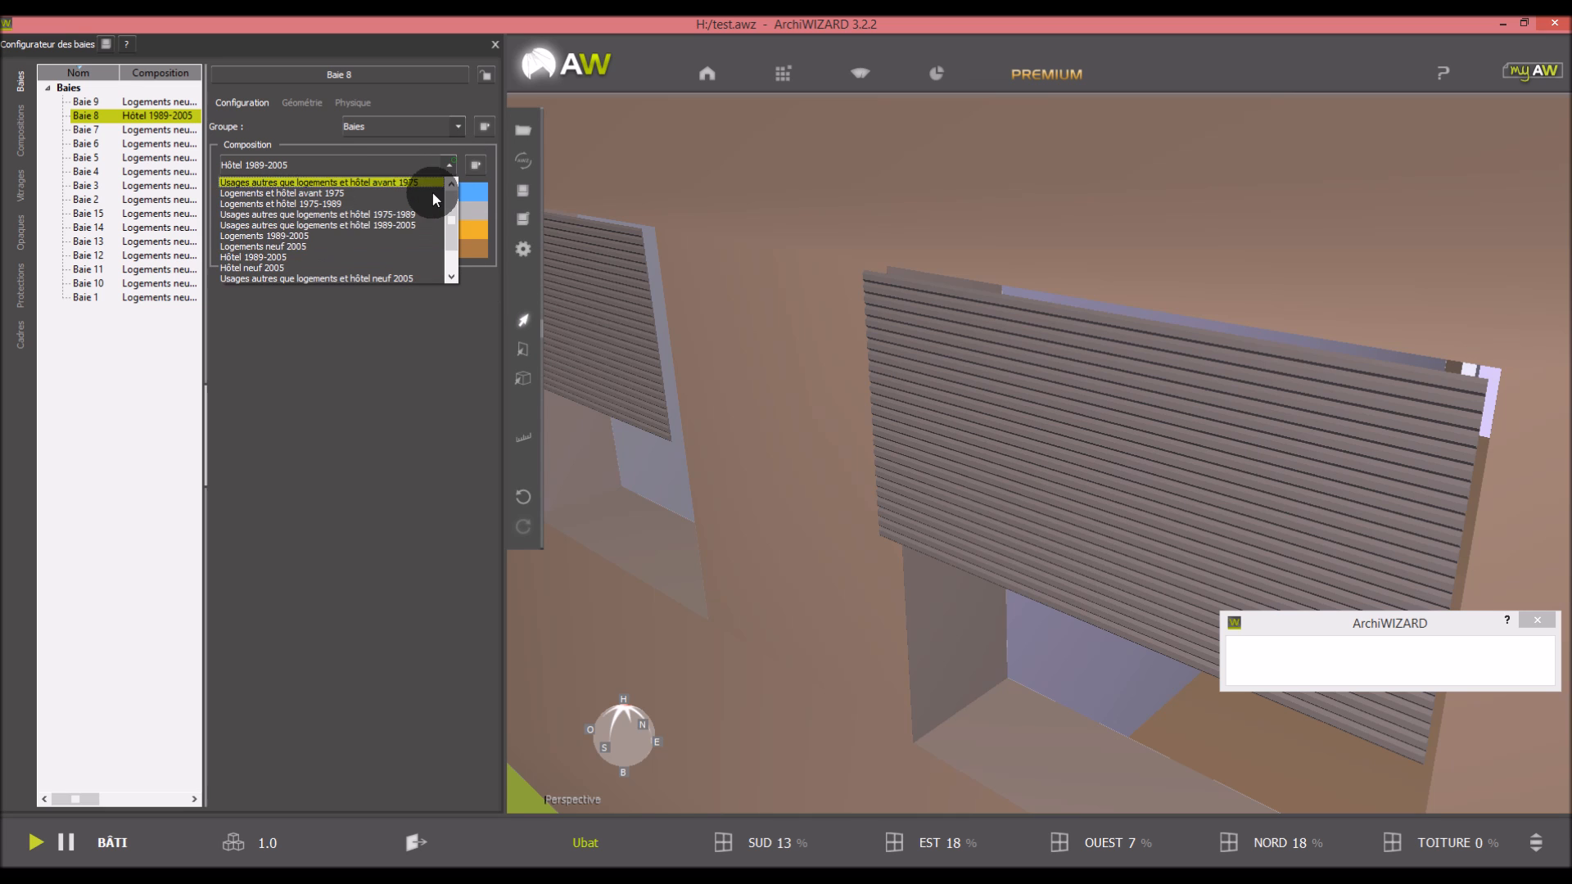
pyautogui.click(404, 283)
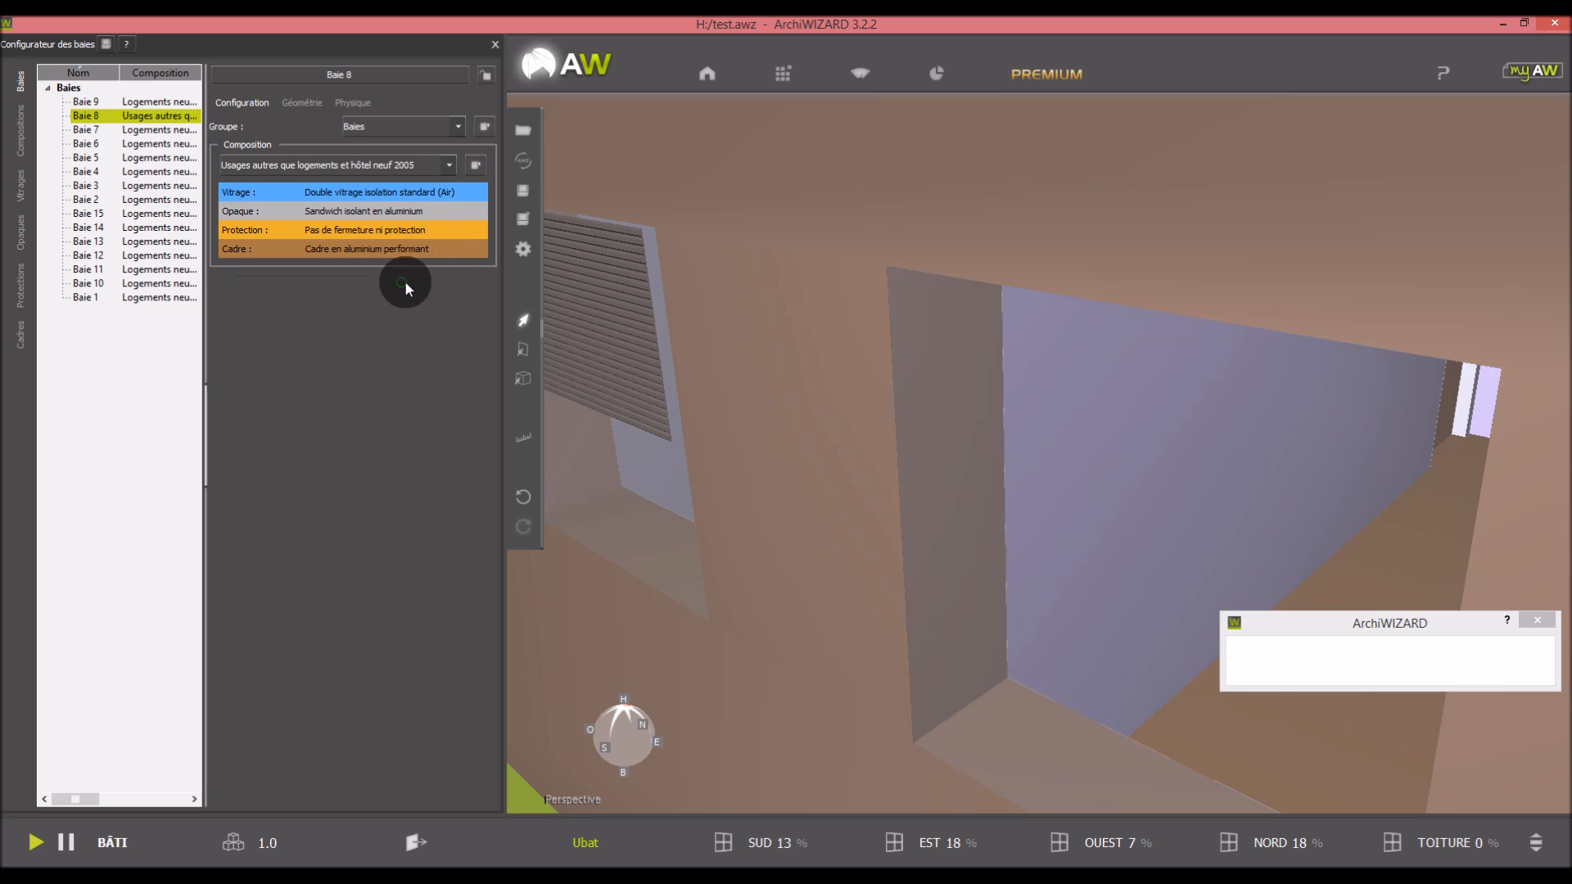
# Set the window's composition back to "Logements neuf 2012"
pyautogui.click(449, 166)
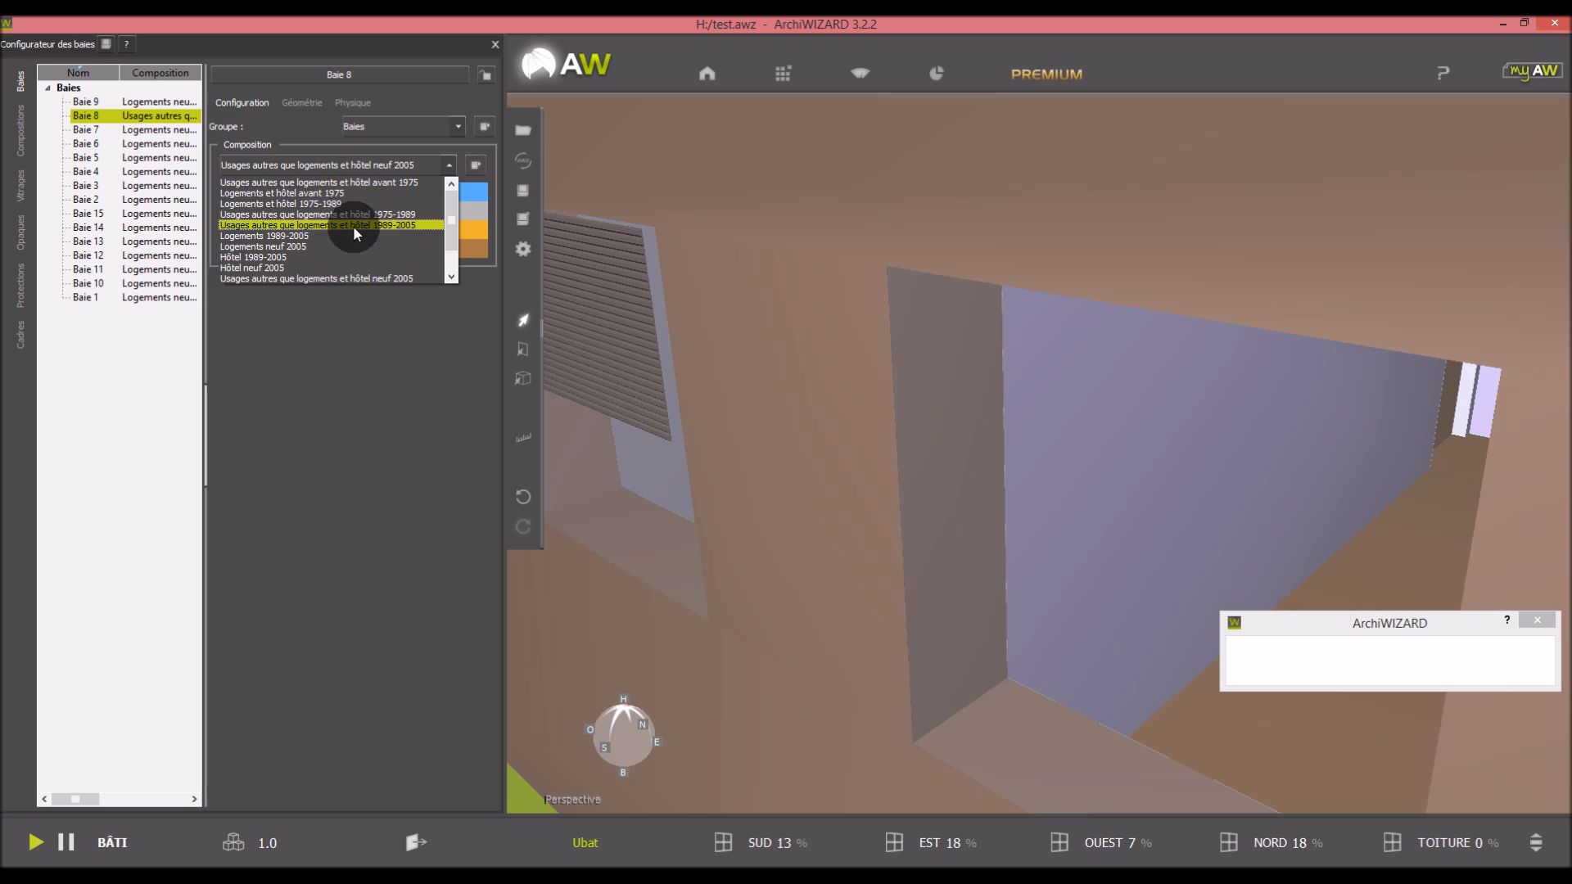
pyautogui.scroll(-1, 347, 244)
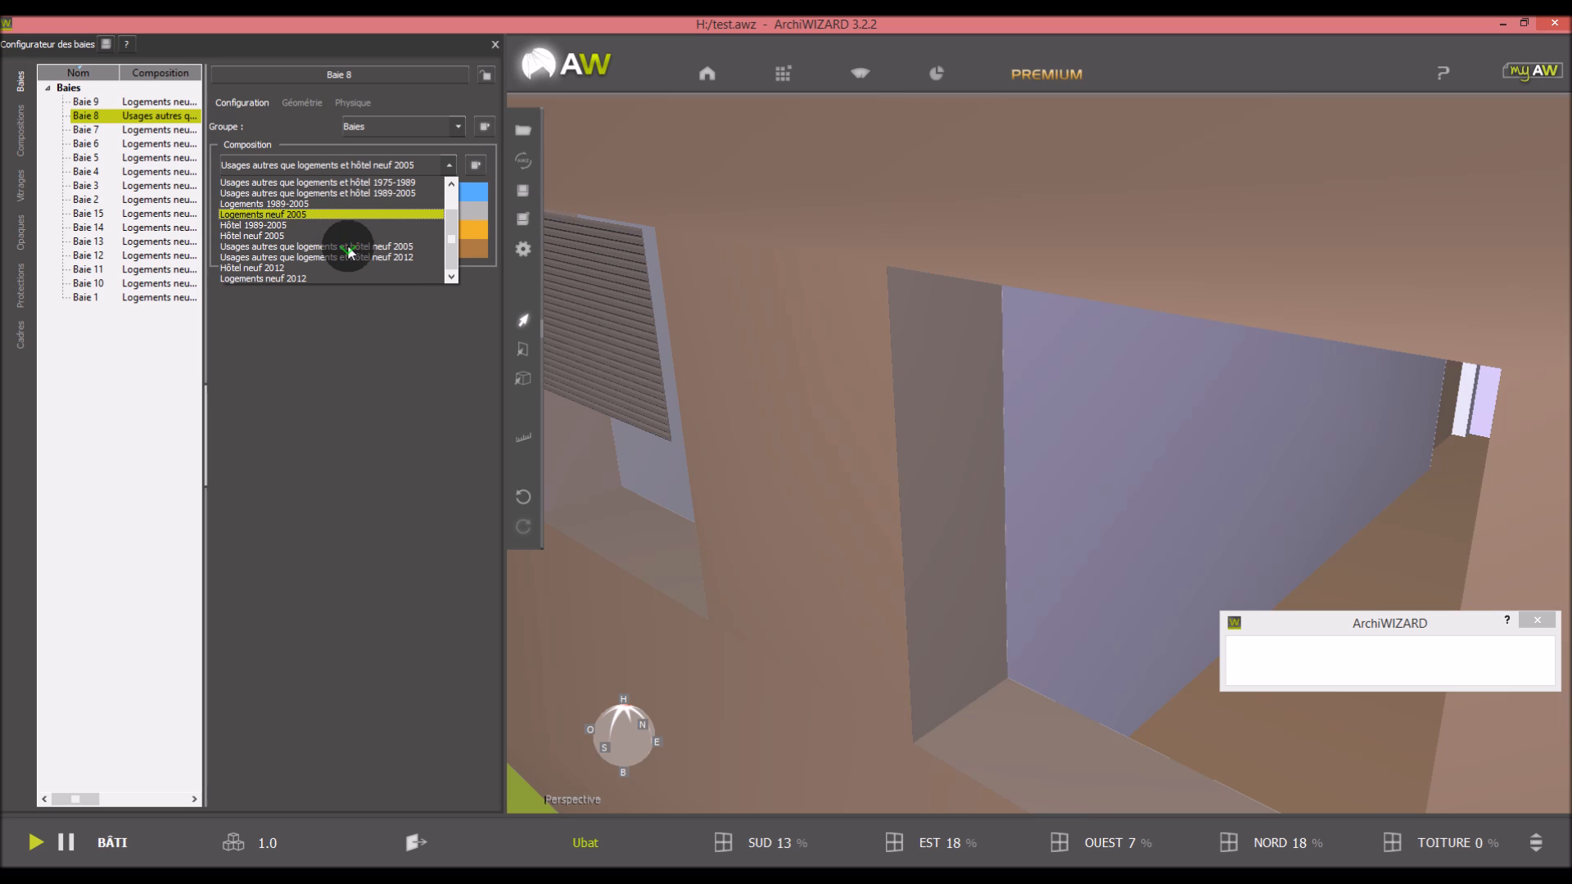
pyautogui.click(314, 277)
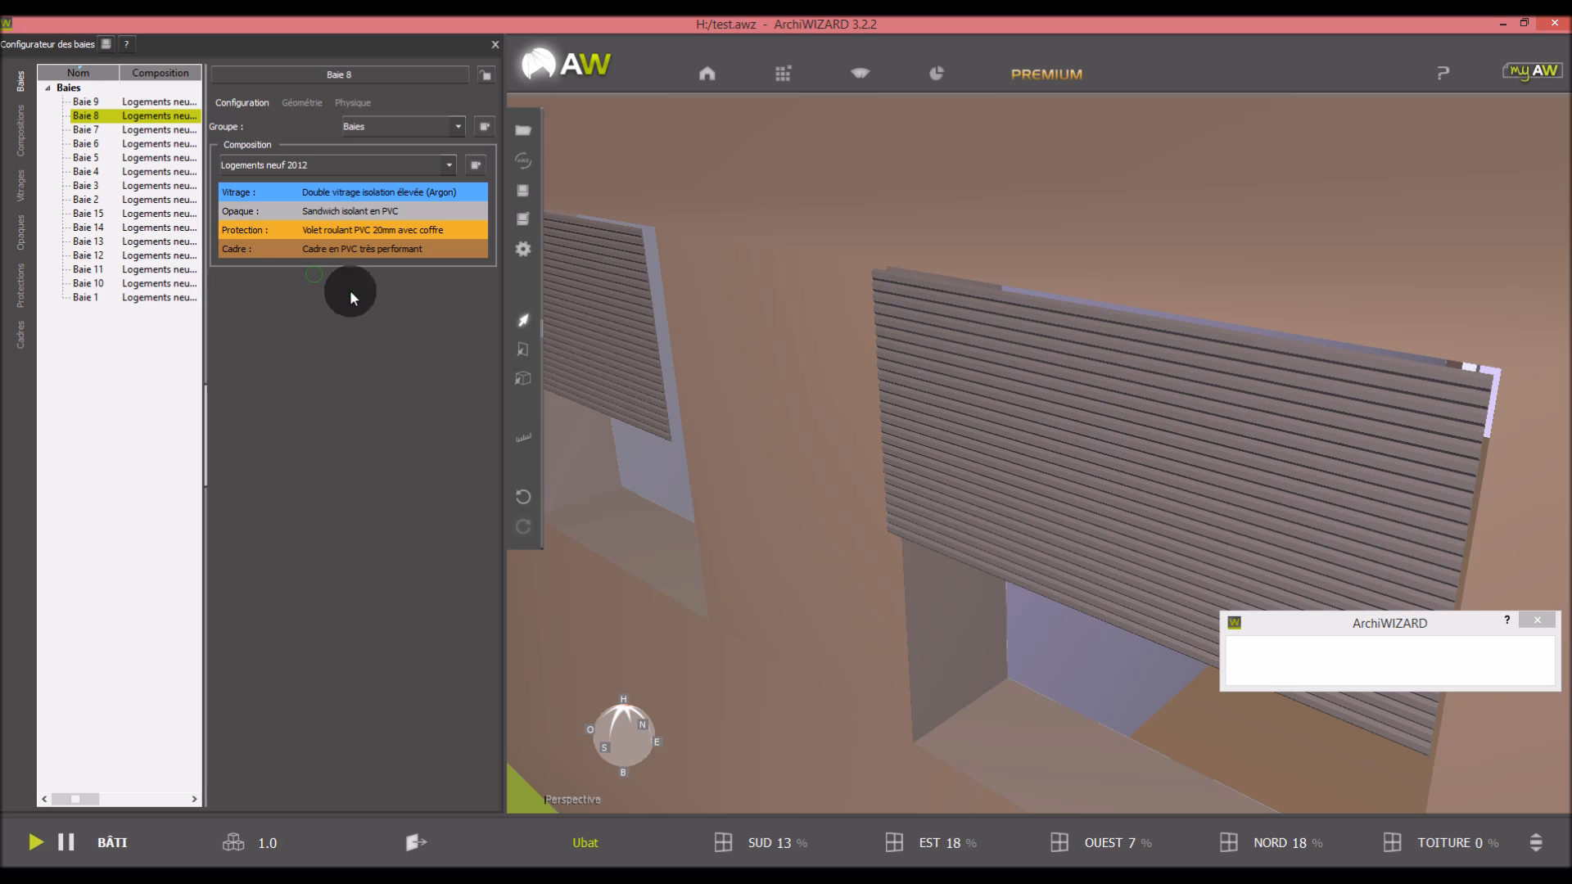
# Set the protection of the "Logements neuf 2012" composition to "Pas de fermeture ni protection" and close the bay configurator
pyautogui.click(475, 166)
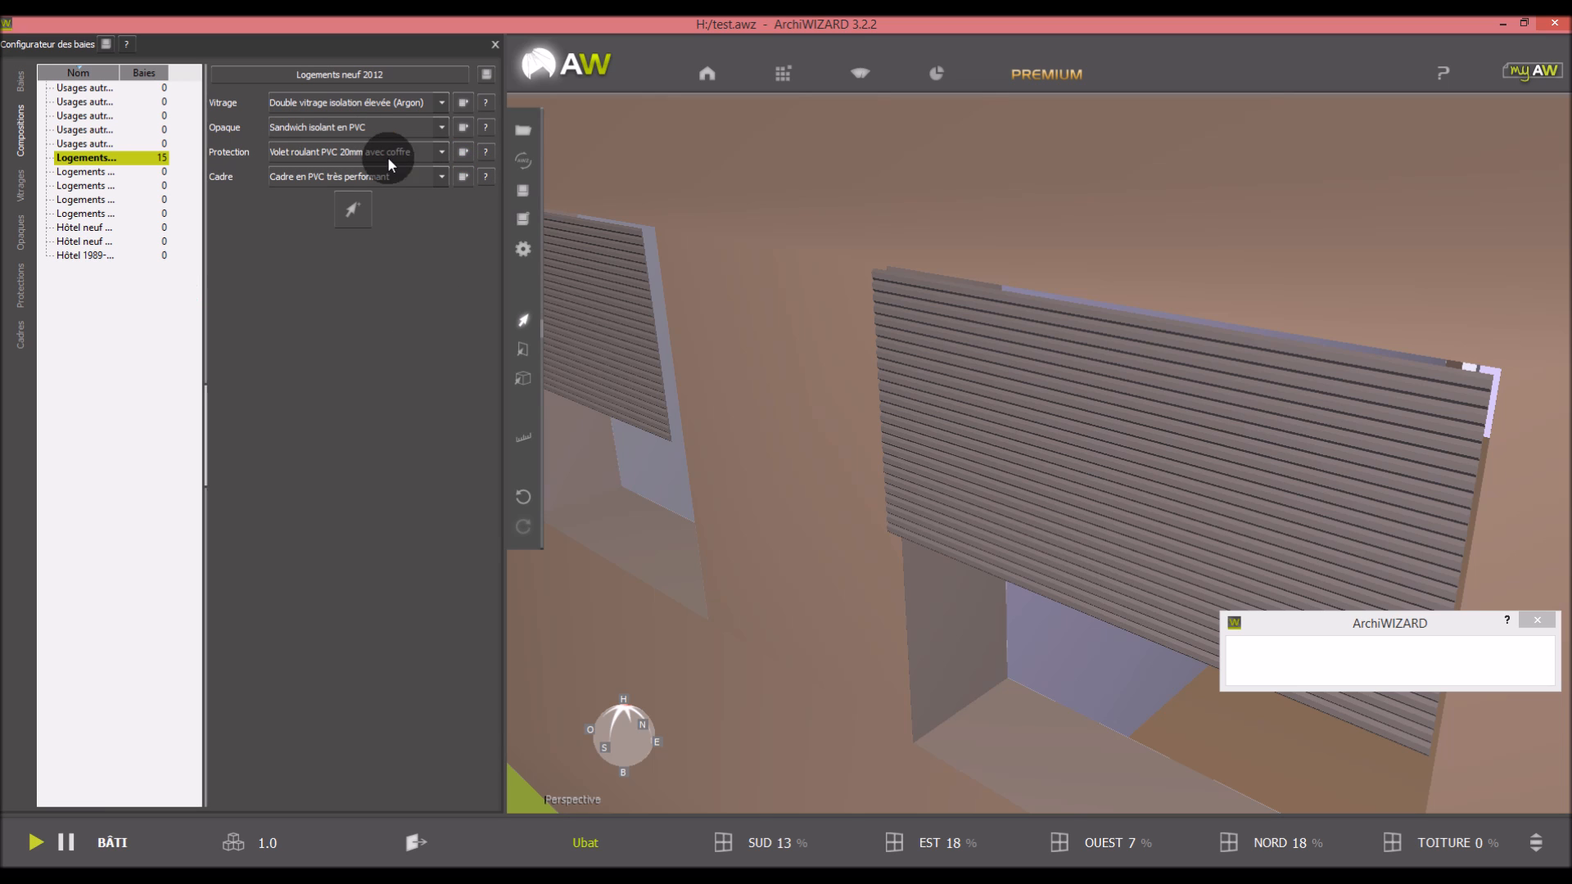
pyautogui.click(438, 153)
pyautogui.click(426, 166)
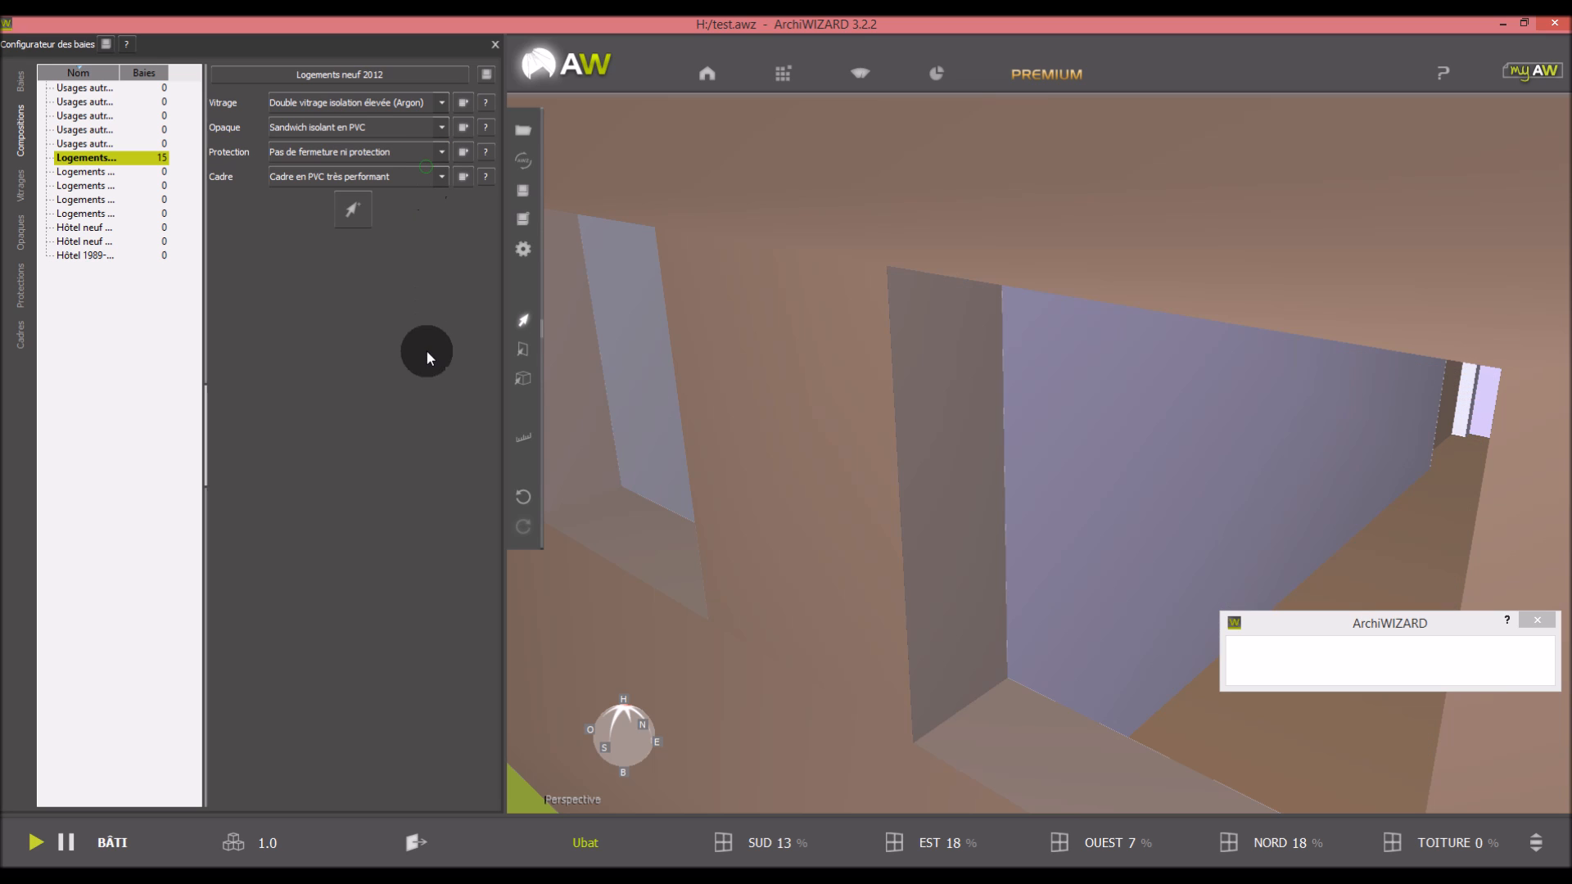
pyautogui.click(1167, 424)
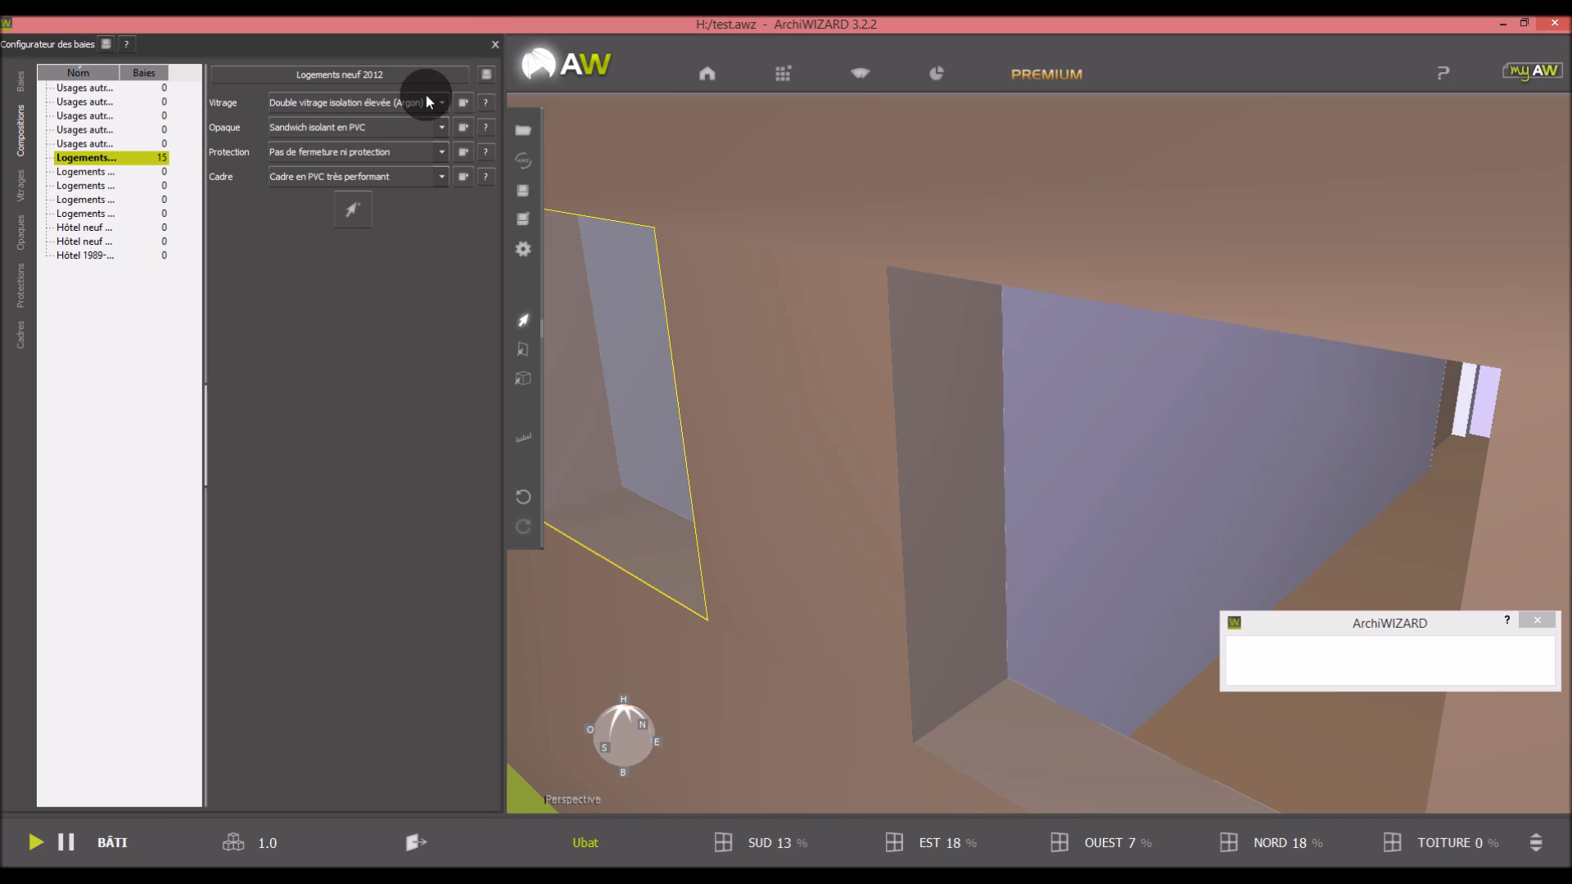
pyautogui.click(494, 43)
# Add a new lighting map and place it on the ground around the house
pyautogui.scroll(-5, 617, 238)
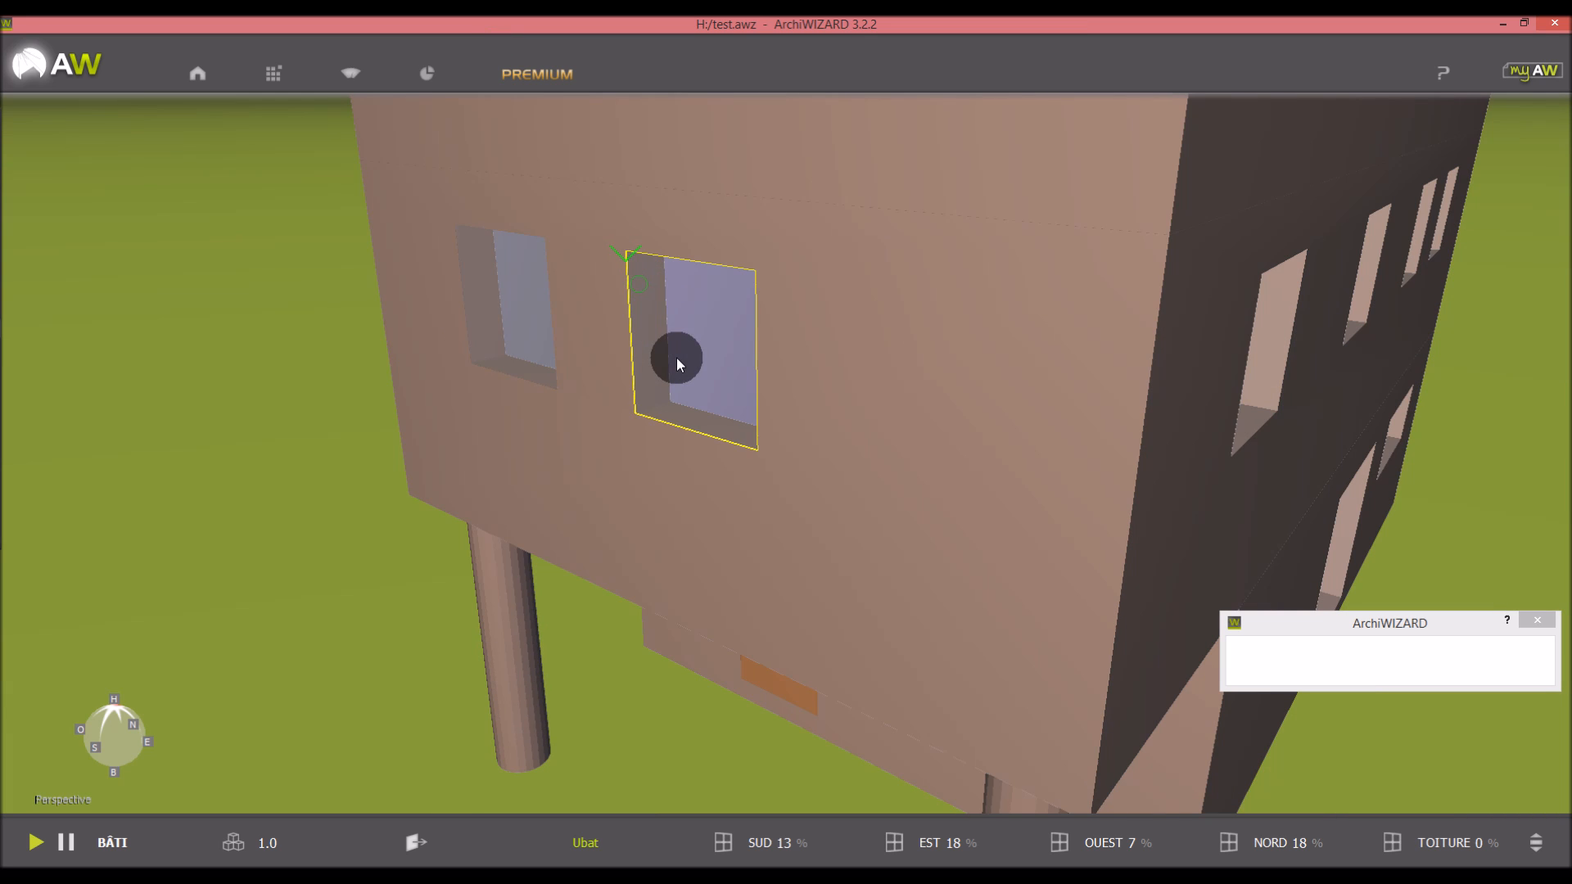
pyautogui.moveTo(284, 416); pyautogui.dragTo(319, 428, button='middle')
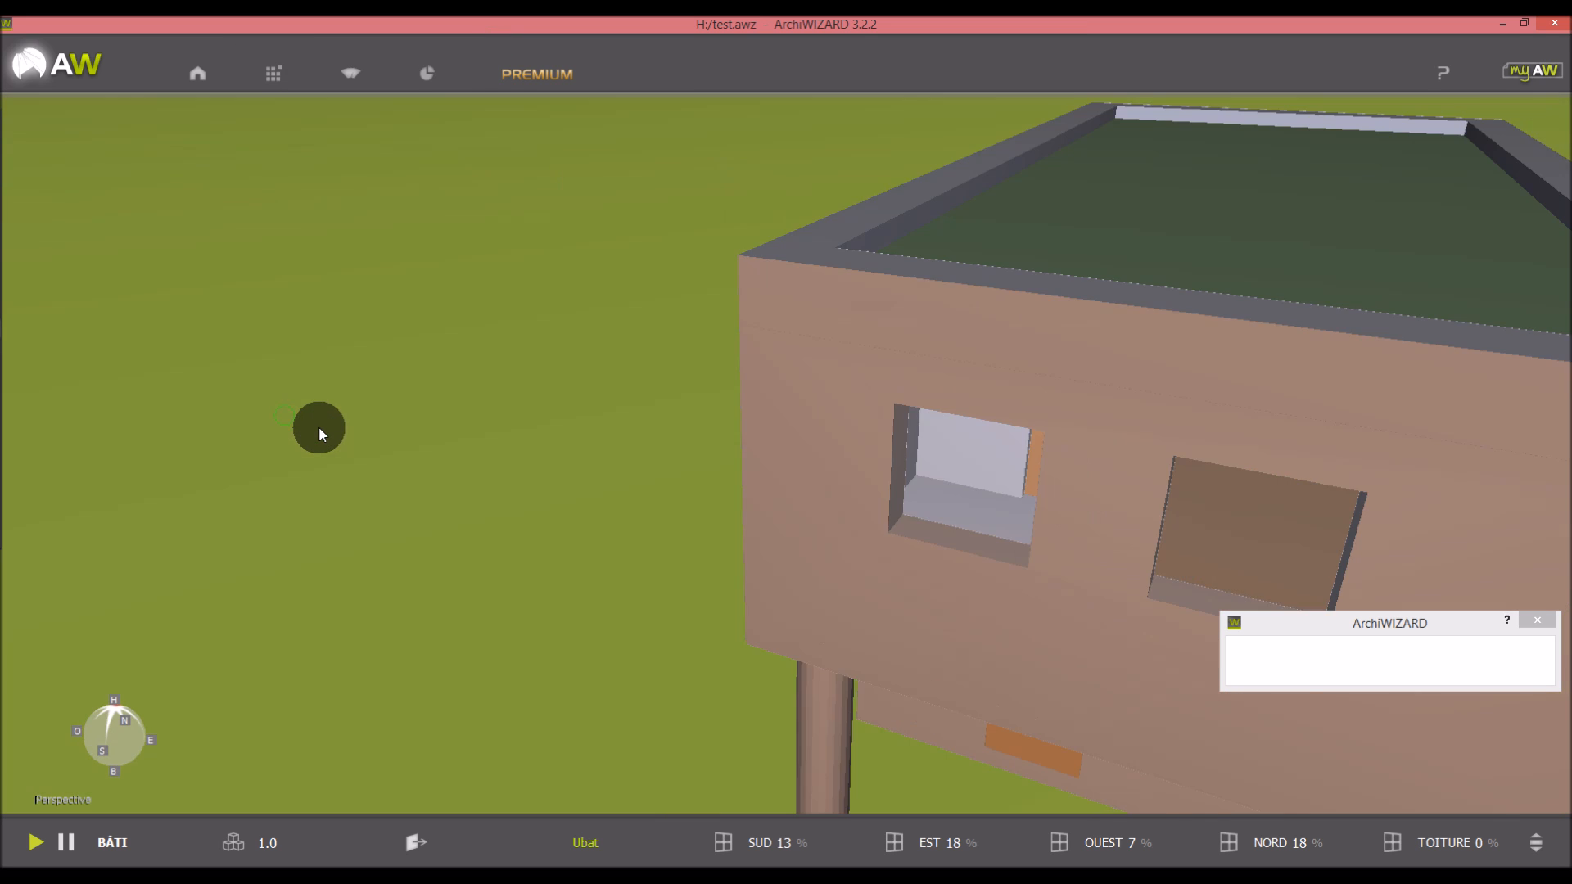
pyautogui.scroll(-5, 299, 428)
pyautogui.scroll(2, 449, 522)
pyautogui.moveTo(381, 513); pyautogui.dragTo(393, 417, button='middle')
pyautogui.click(363, 78)
pyautogui.click(370, 193)
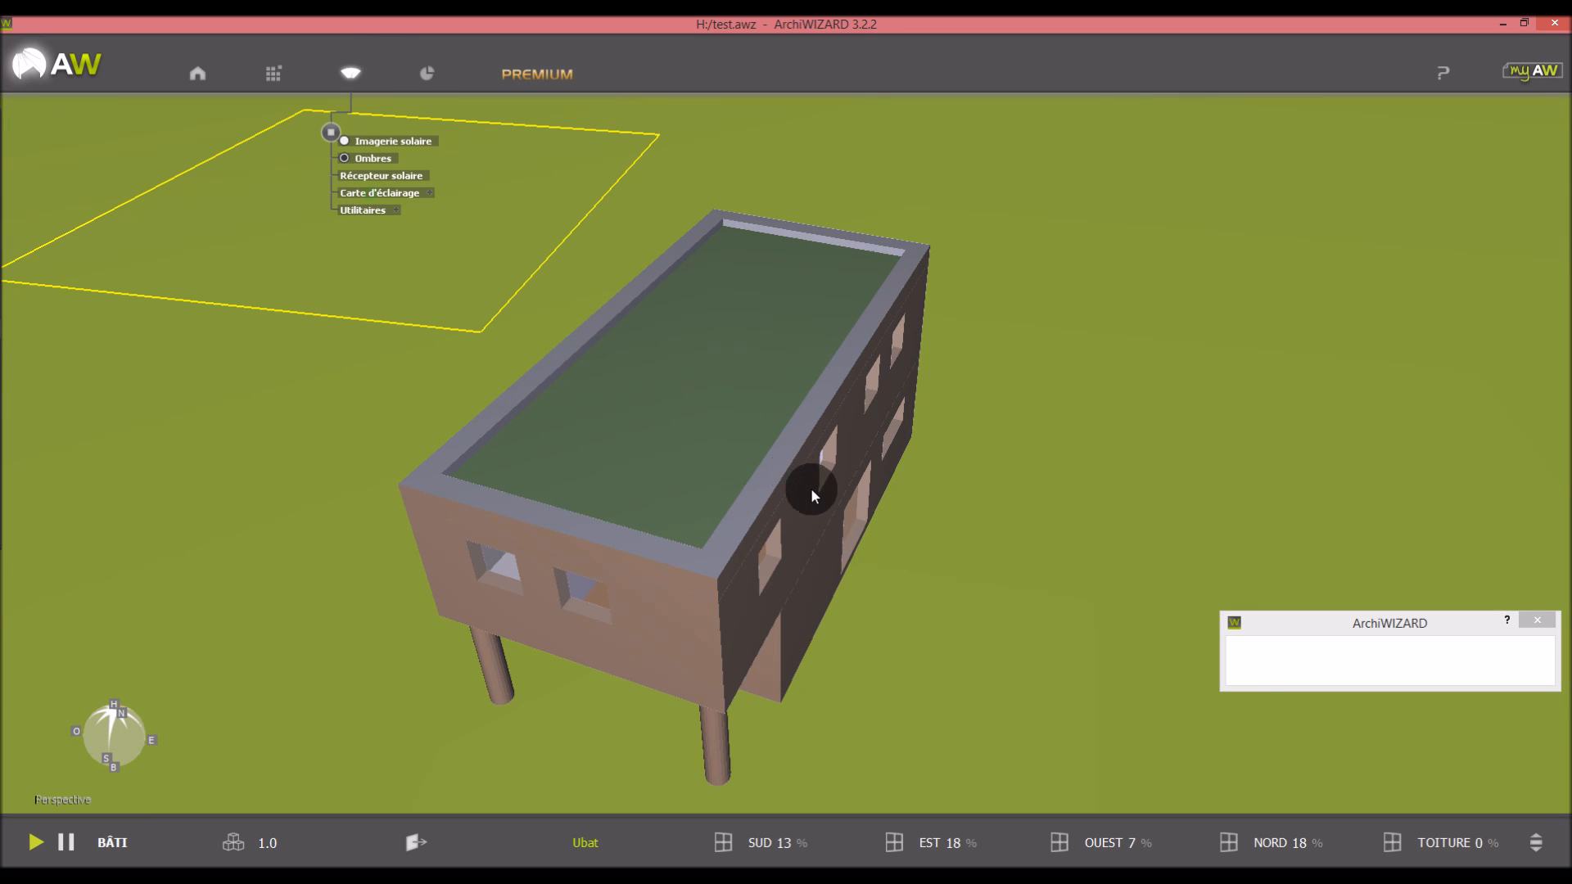
pyautogui.click(451, 248)
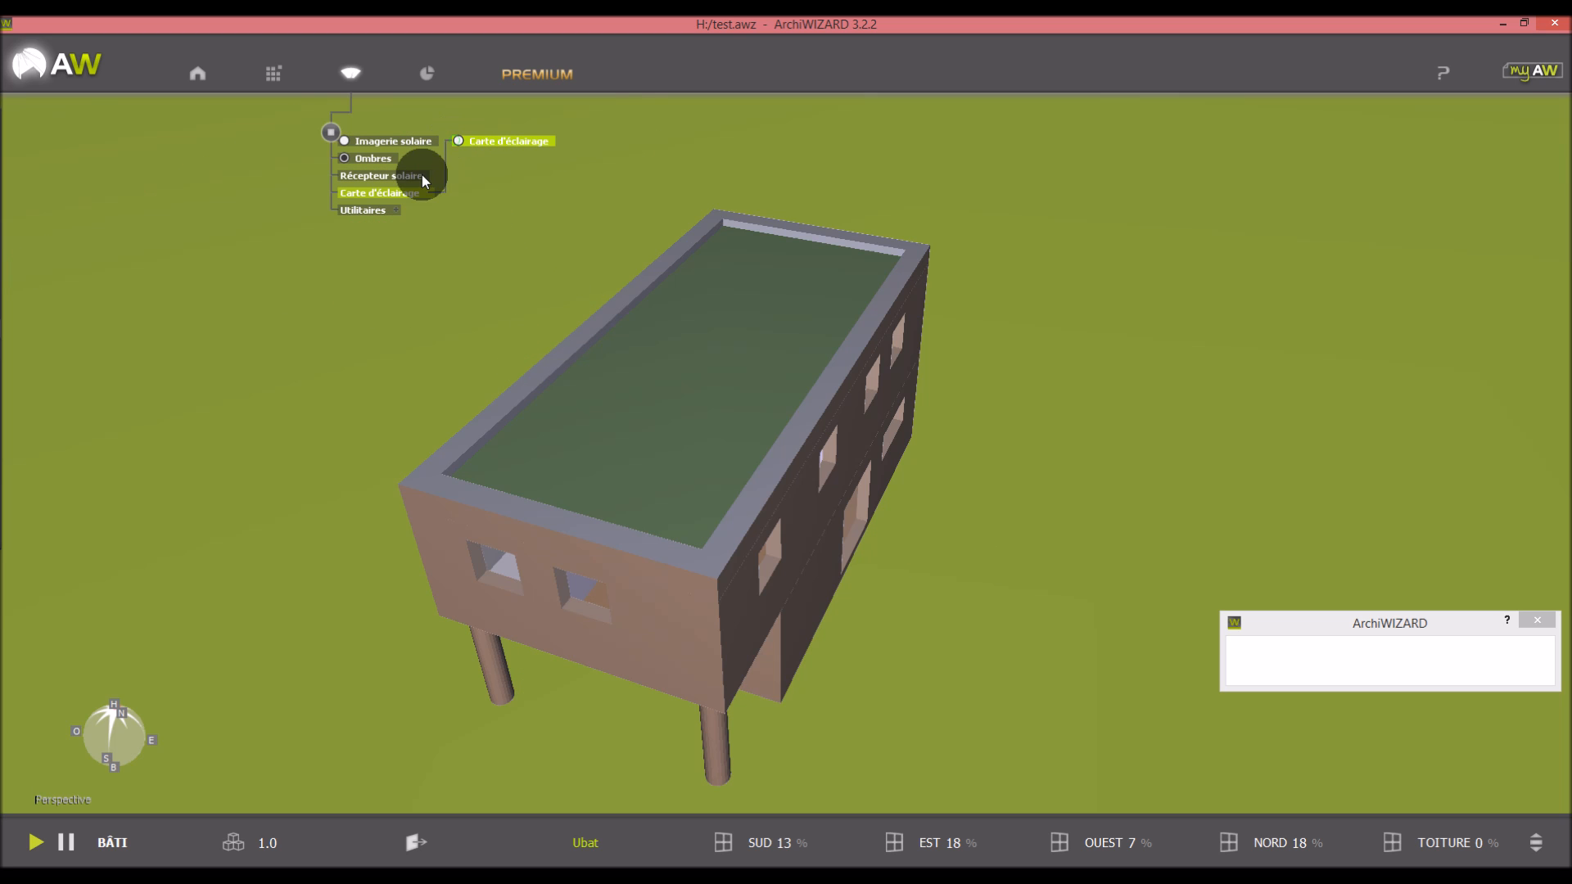
pyautogui.click(406, 191)
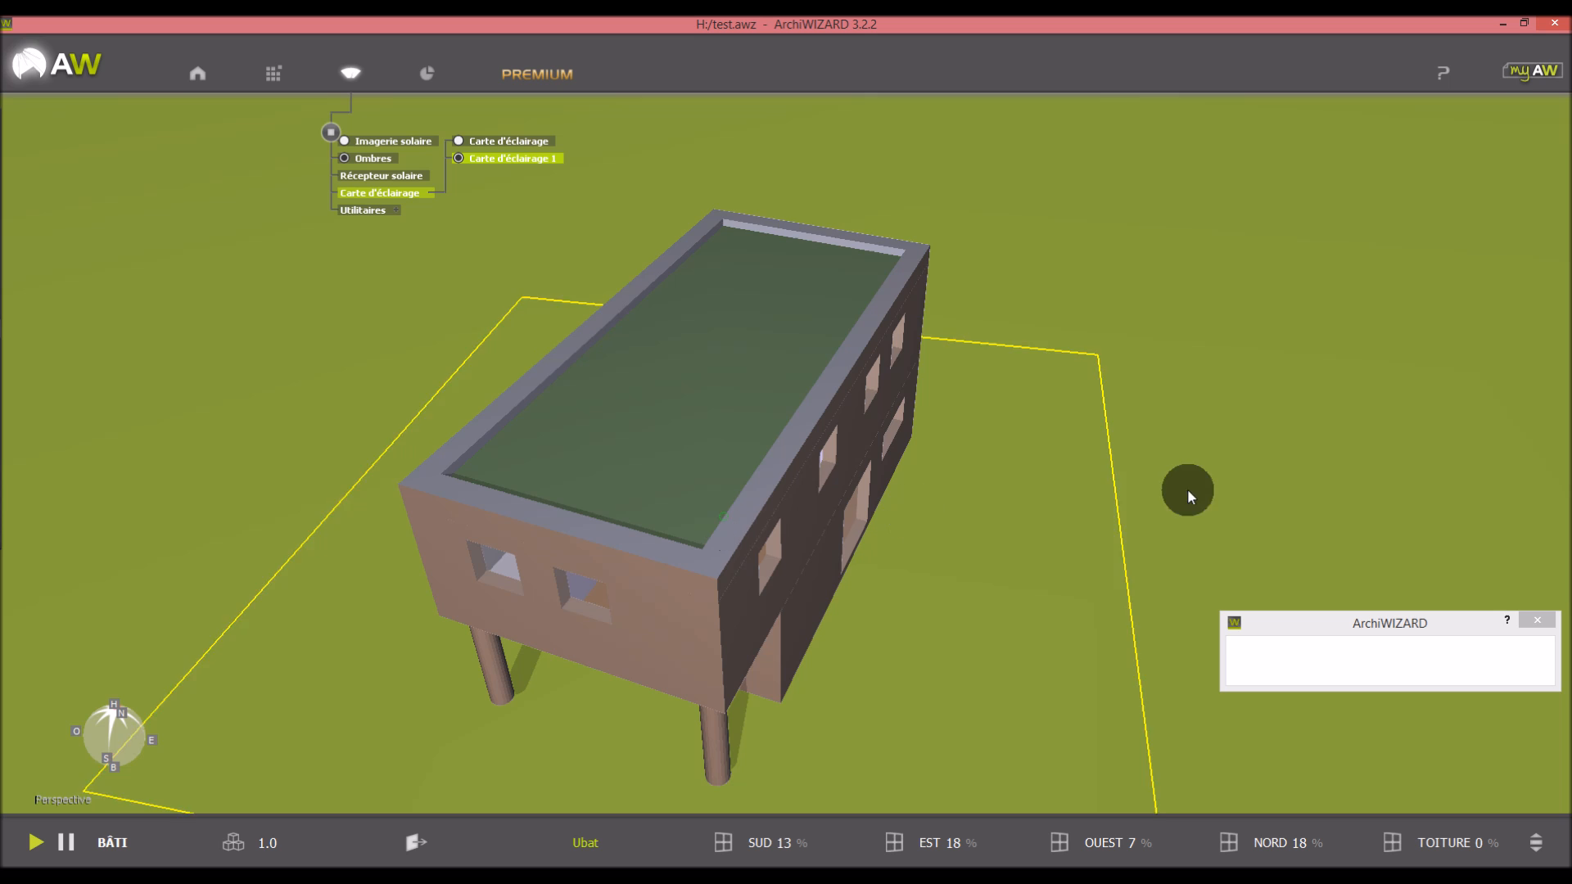
# Raise the lighting map vertically so that it cuts through the house's upper floor
pyautogui.moveTo(1255, 472); pyautogui.dragTo(1253, 404, button='middle')
pyautogui.click(992, 515)
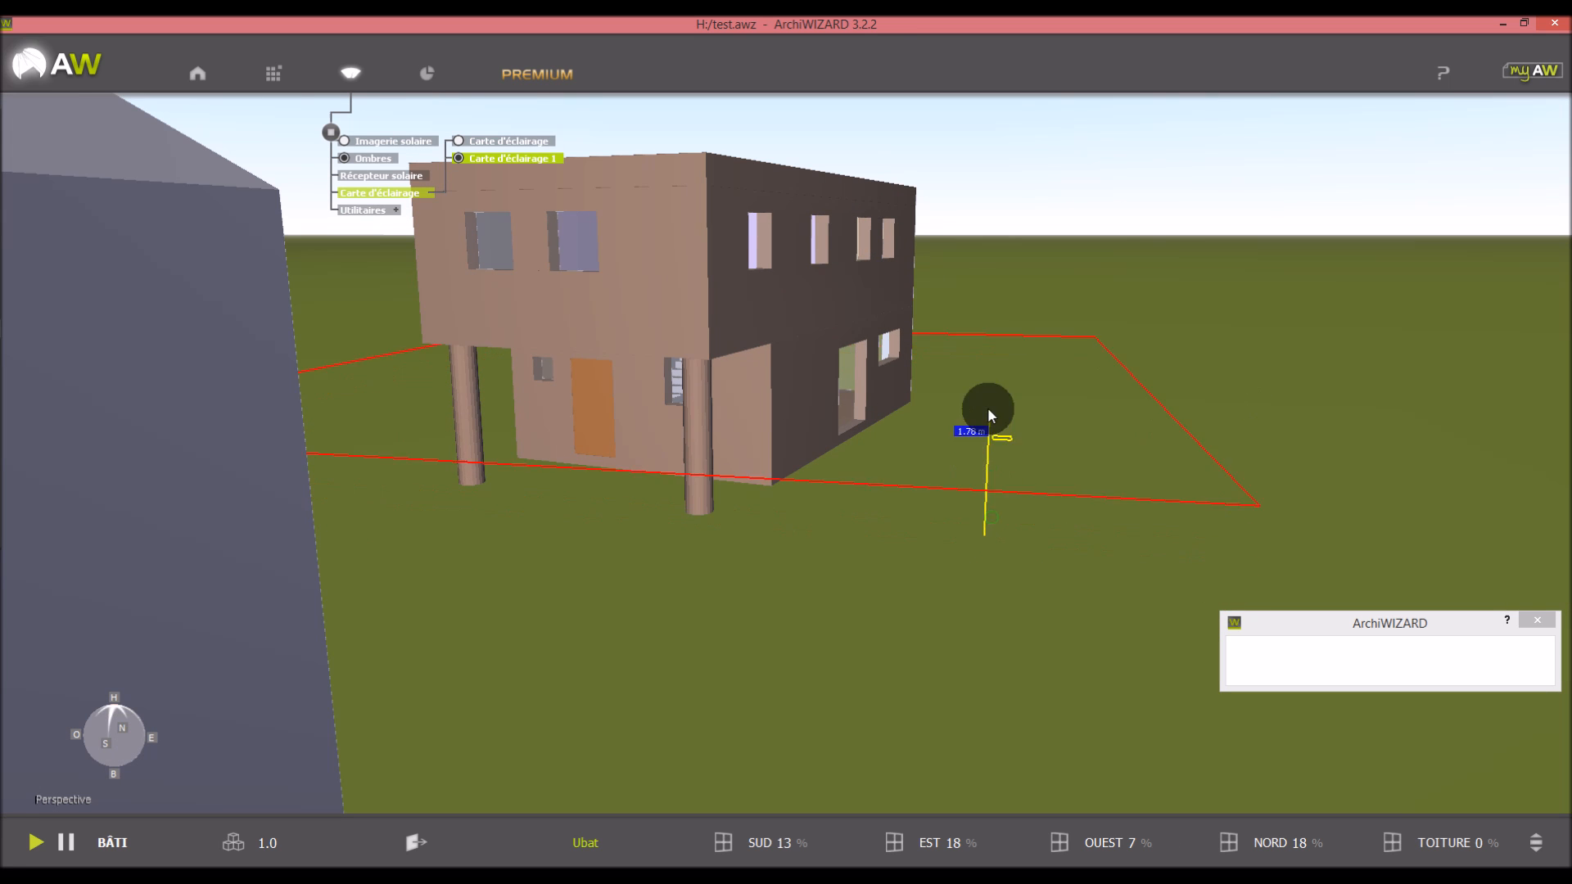
pyautogui.click(990, 280)
pyautogui.moveTo(1000, 210); pyautogui.dragTo(985, 300, button='middle')
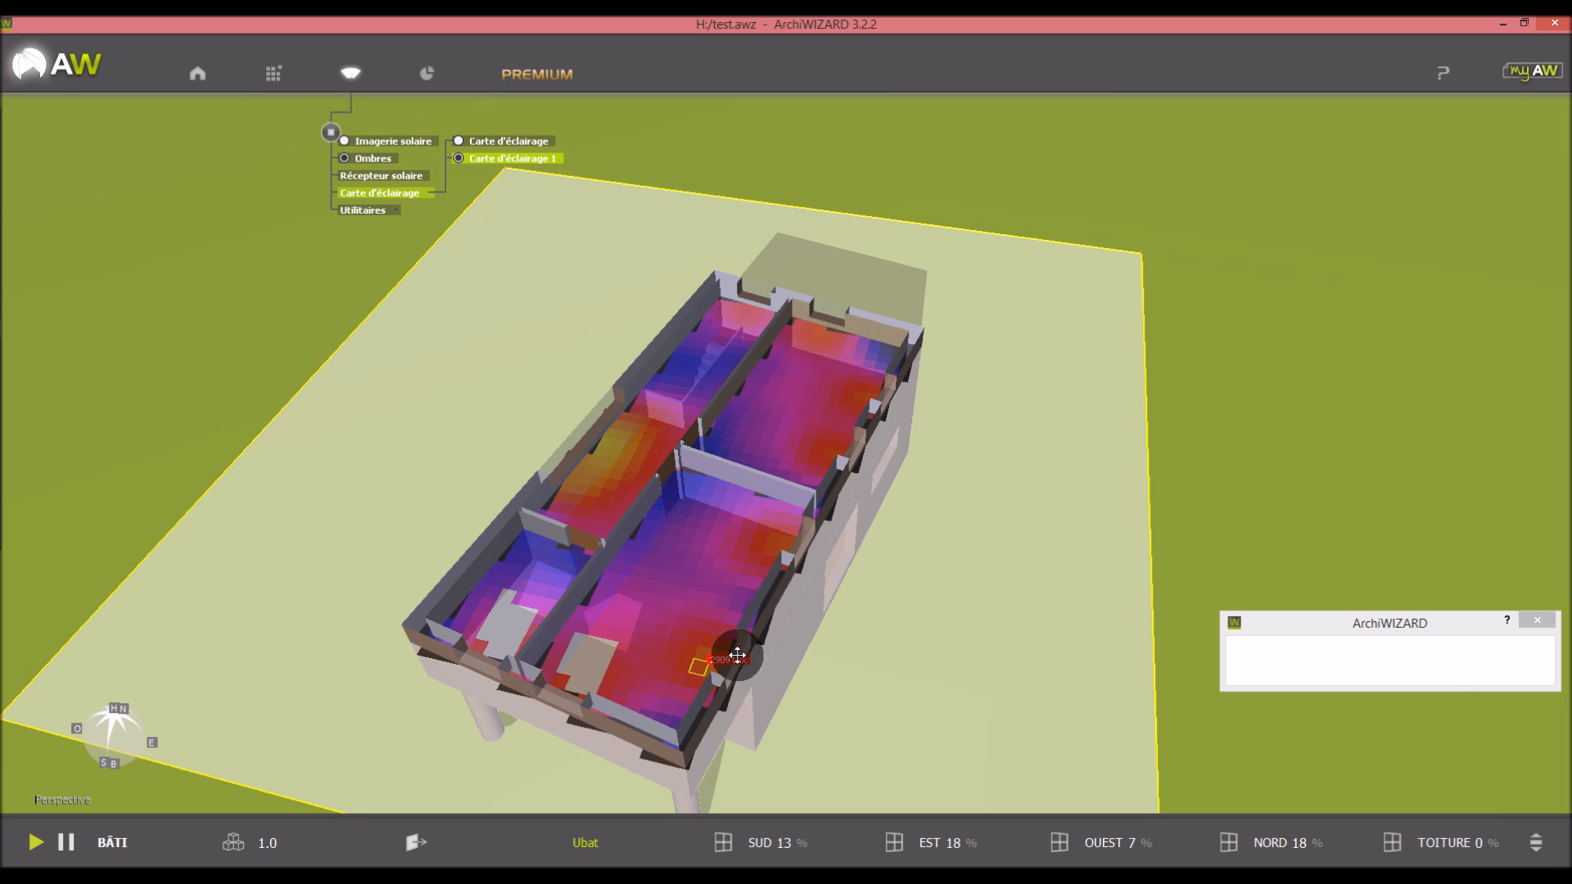
# Examine the illuminance levels across the upper-floor rooms, especially near the windows
pyautogui.scroll(3, 692, 688)
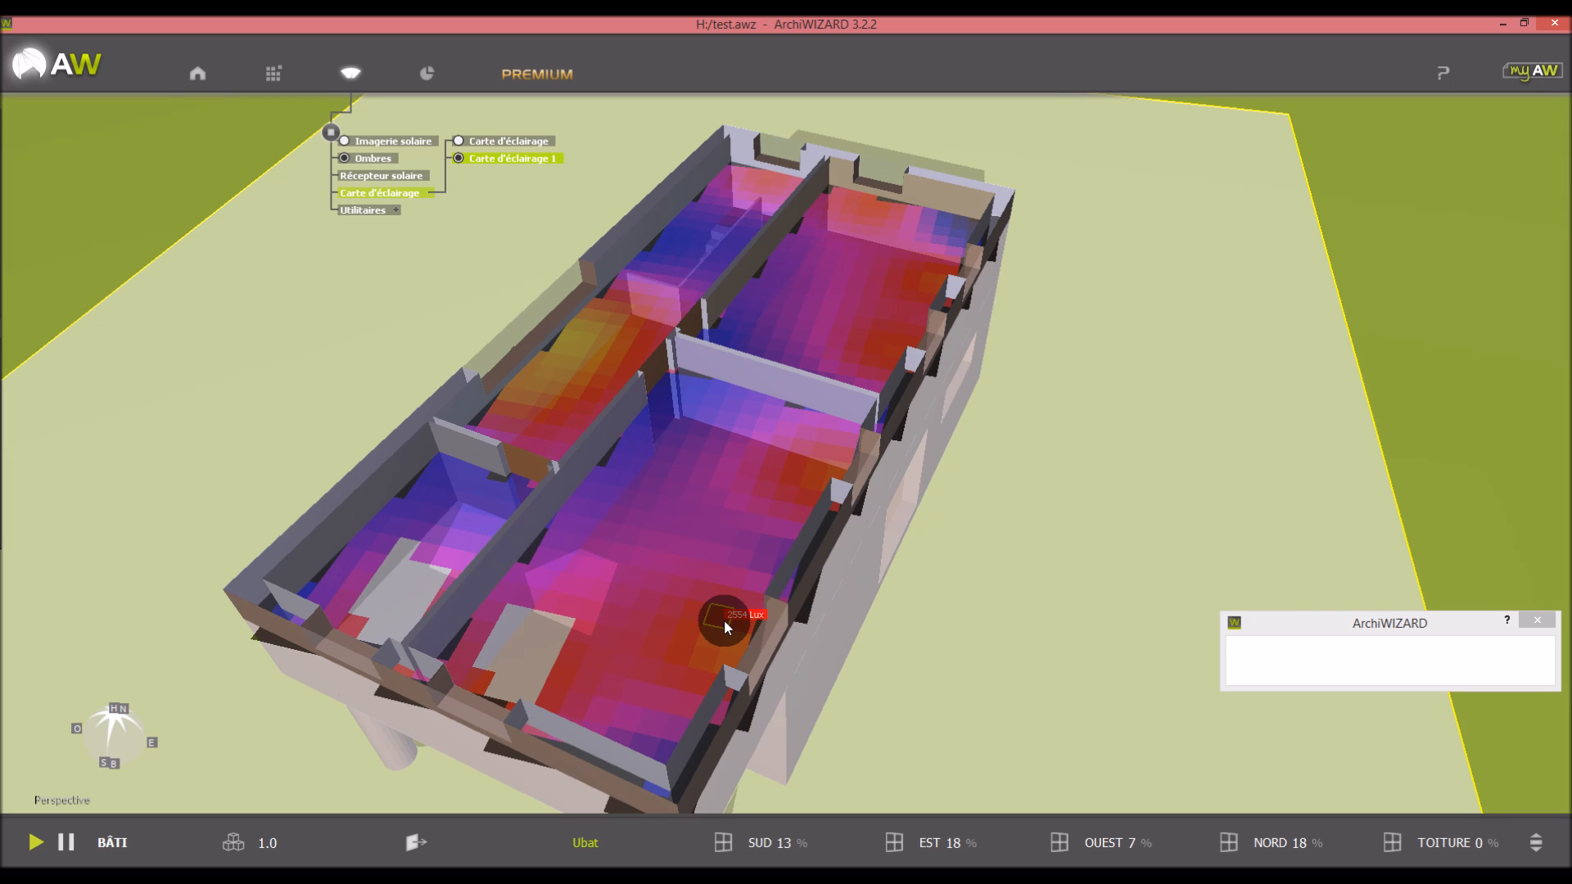
pyautogui.scroll(-3, 714, 556)
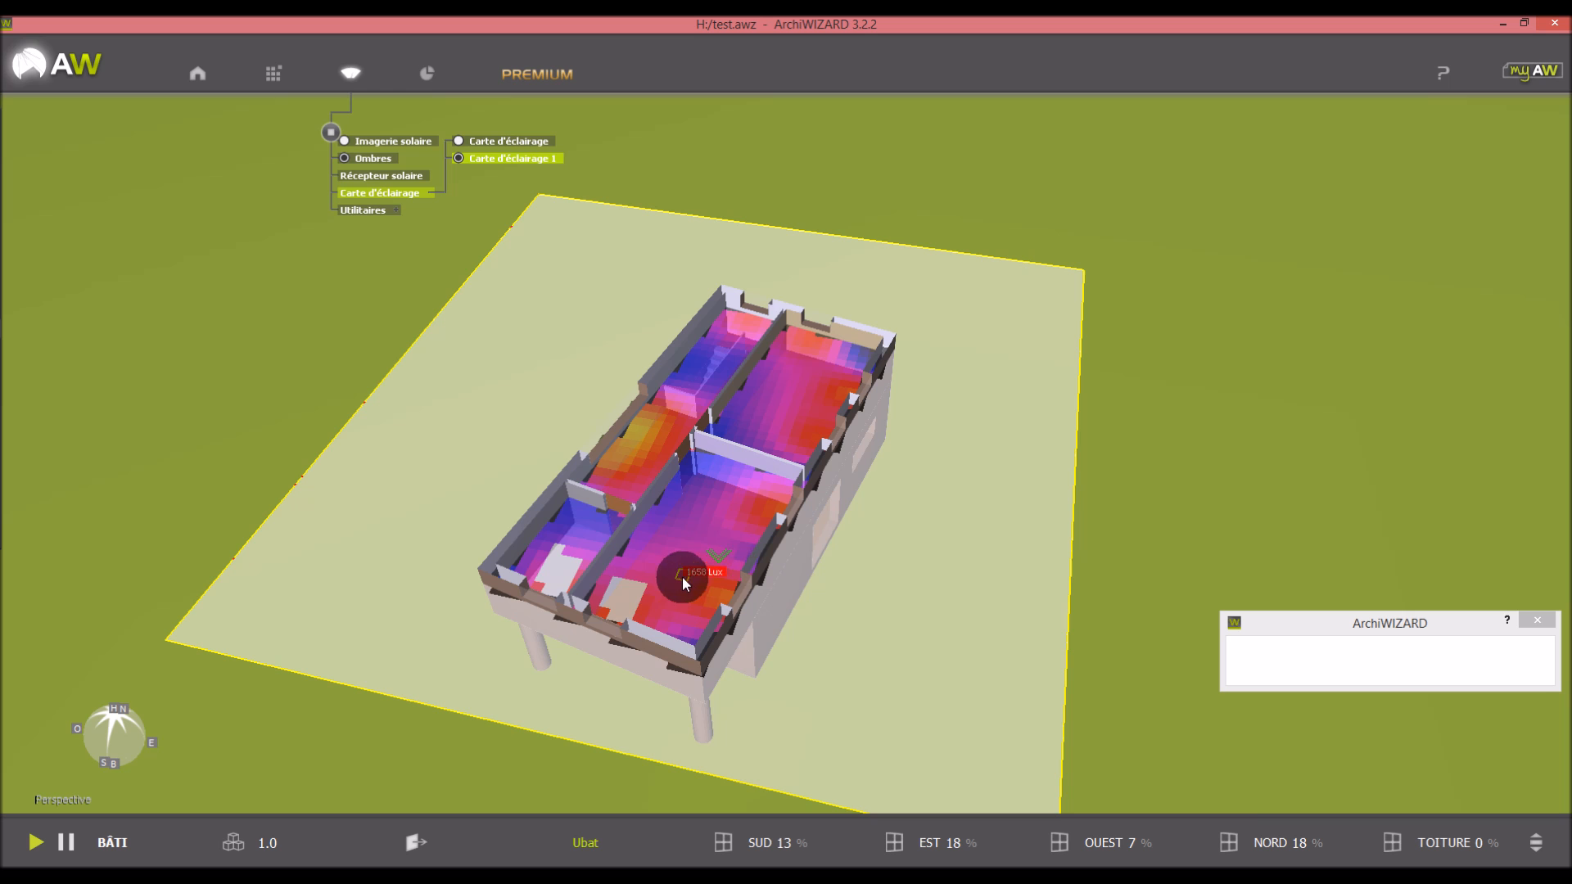
pyautogui.scroll(2, 610, 607)
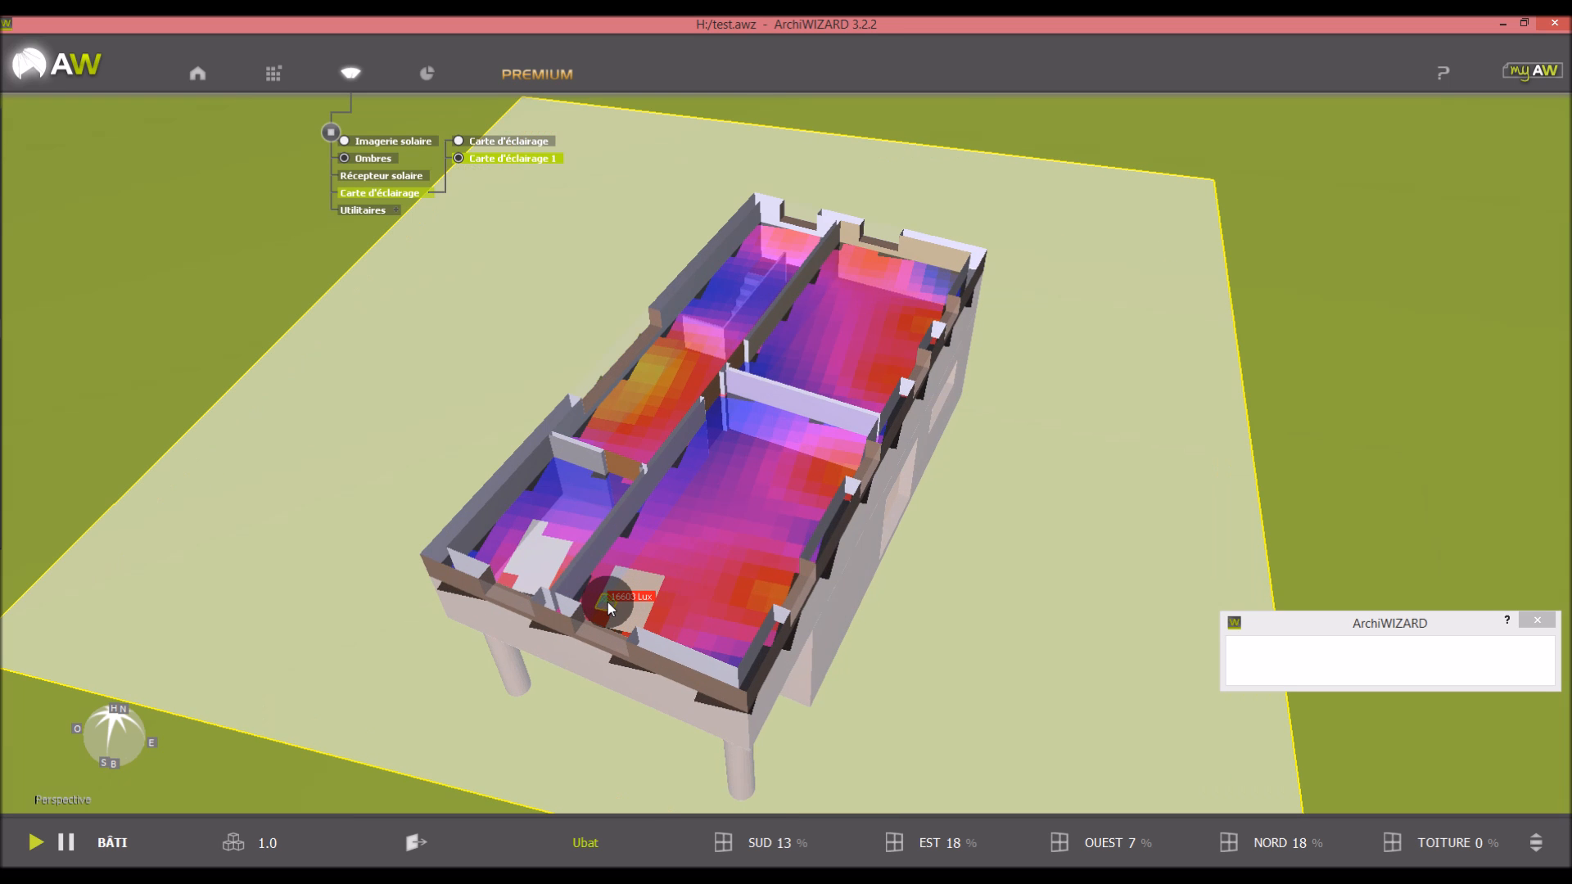
# Bring back the hidden roof and upper walls of the house and turn off the display of "Carte d'éclairage 1"
pyautogui.moveTo(1379, 466)
pyautogui.mouseDown()
pyautogui.moveTo(1373, 385)
pyautogui.moveTo(1369, 450)
pyautogui.moveTo(1270, 376)
pyautogui.moveTo(1390, 456)
pyautogui.moveTo(1368, 461)
pyautogui.mouseUp()
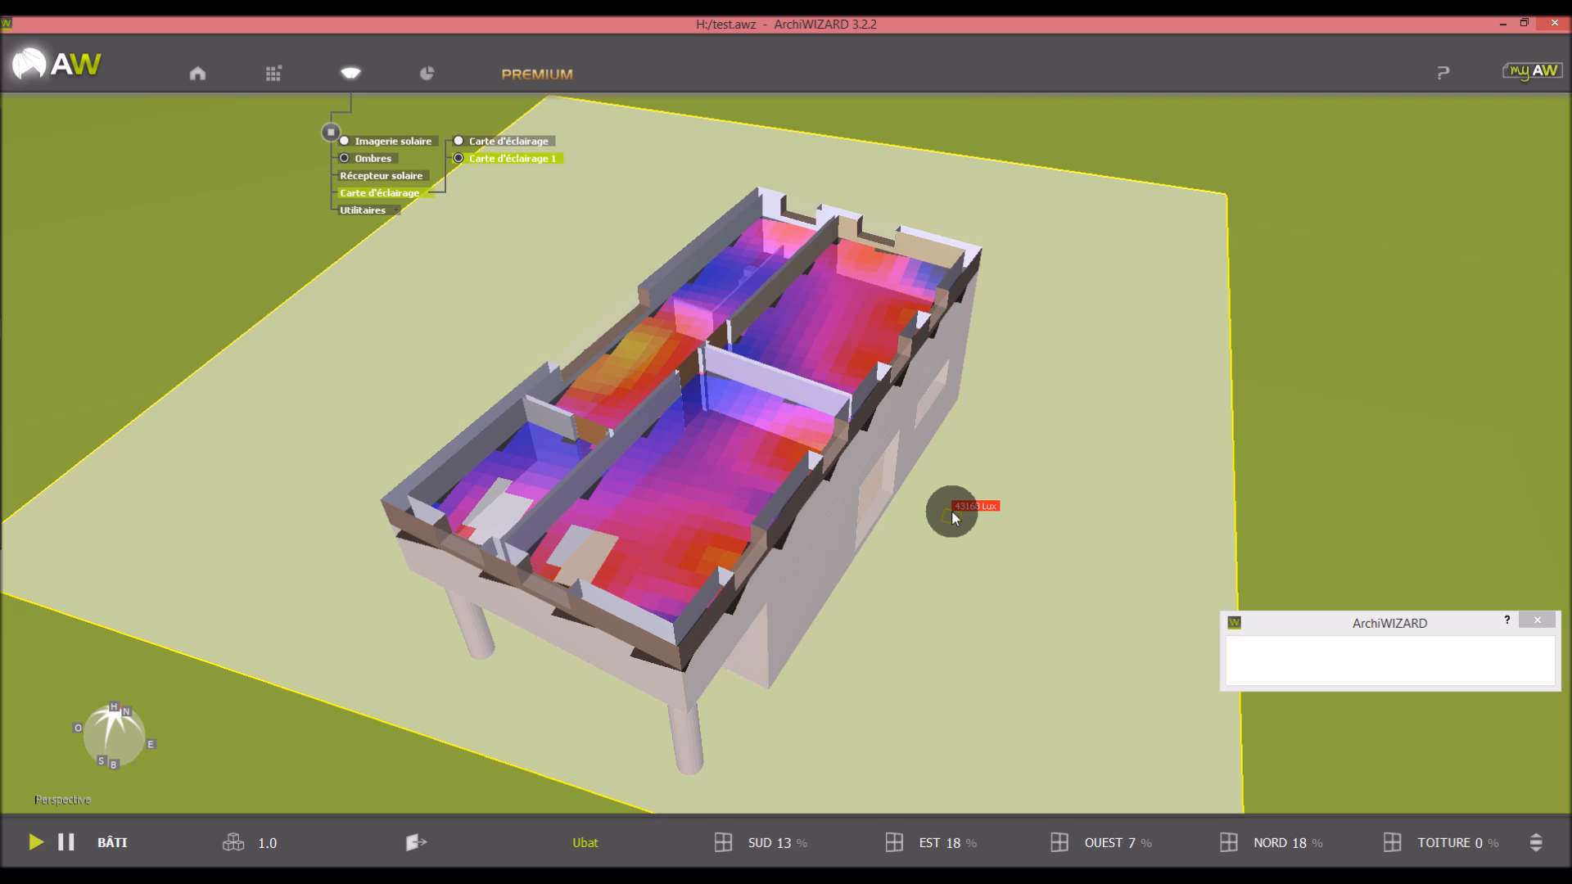
pyautogui.keyDown('ctrl'); pyautogui.scroll(3, 952, 512); pyautogui.keyUp('ctrl')
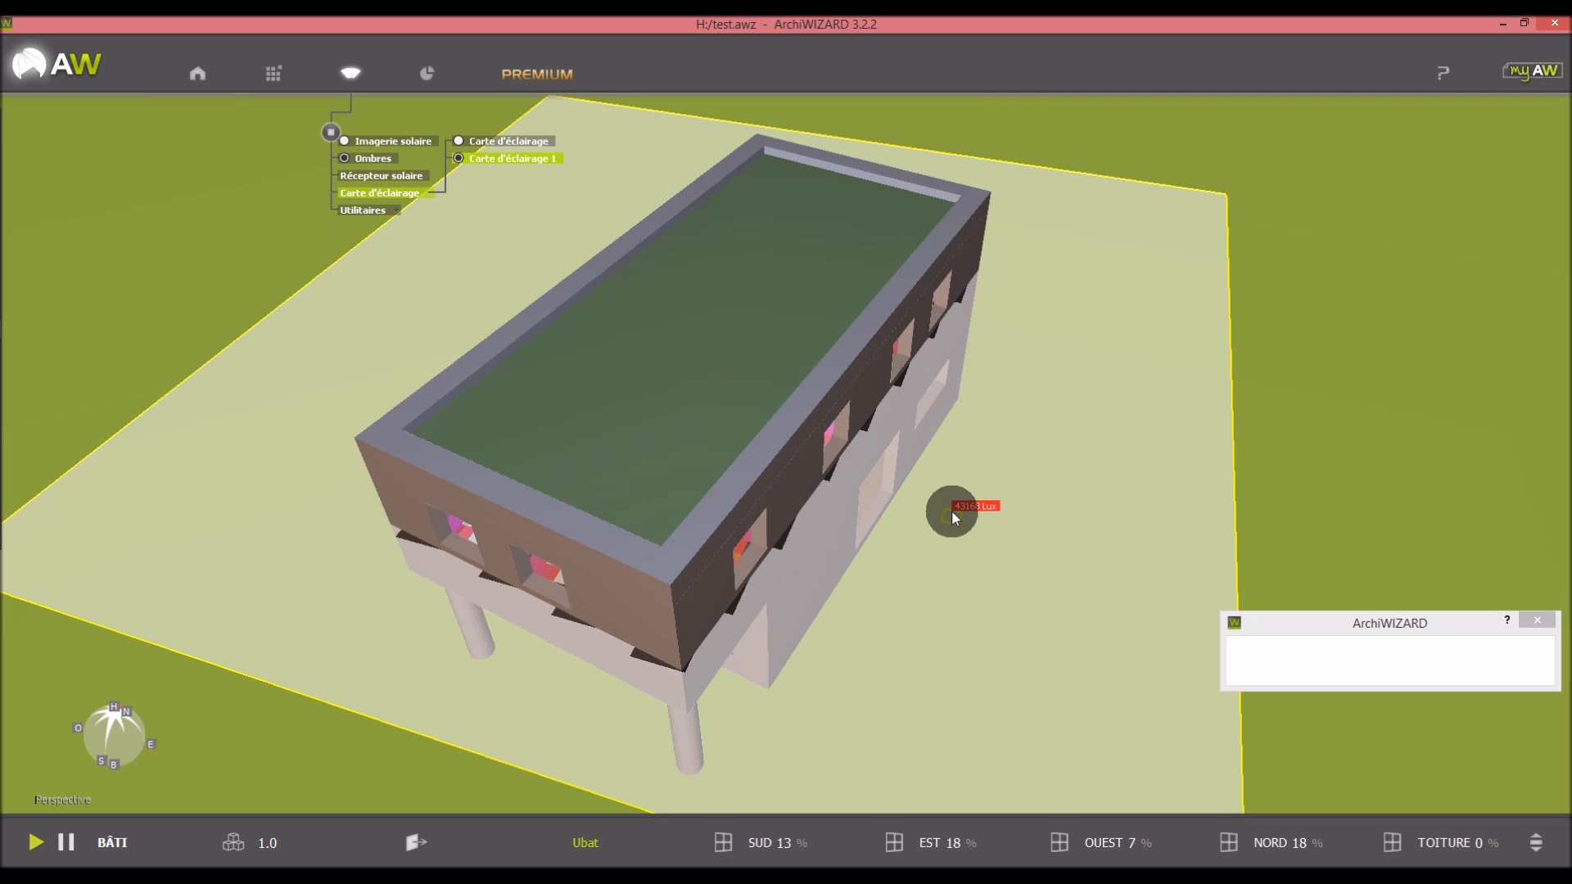
pyautogui.click(460, 159)
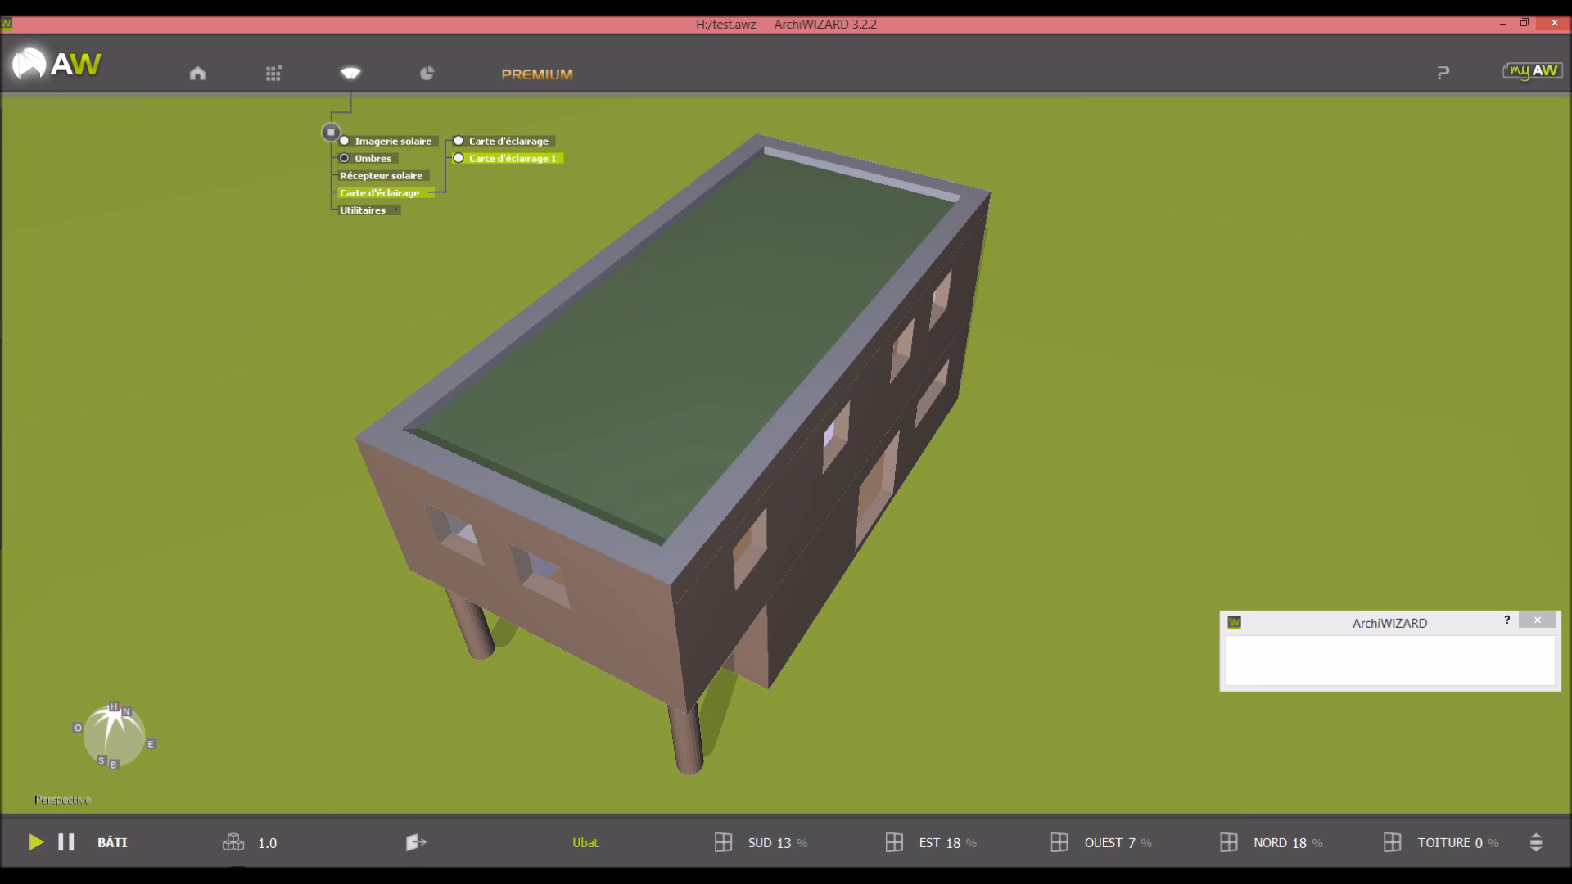
# Switch to SketchUp and examine the house's windows, solar panels and trees together with the neighbouring buildings
pyautogui.moveTo(246, 850)
pyautogui.click(159, 787)
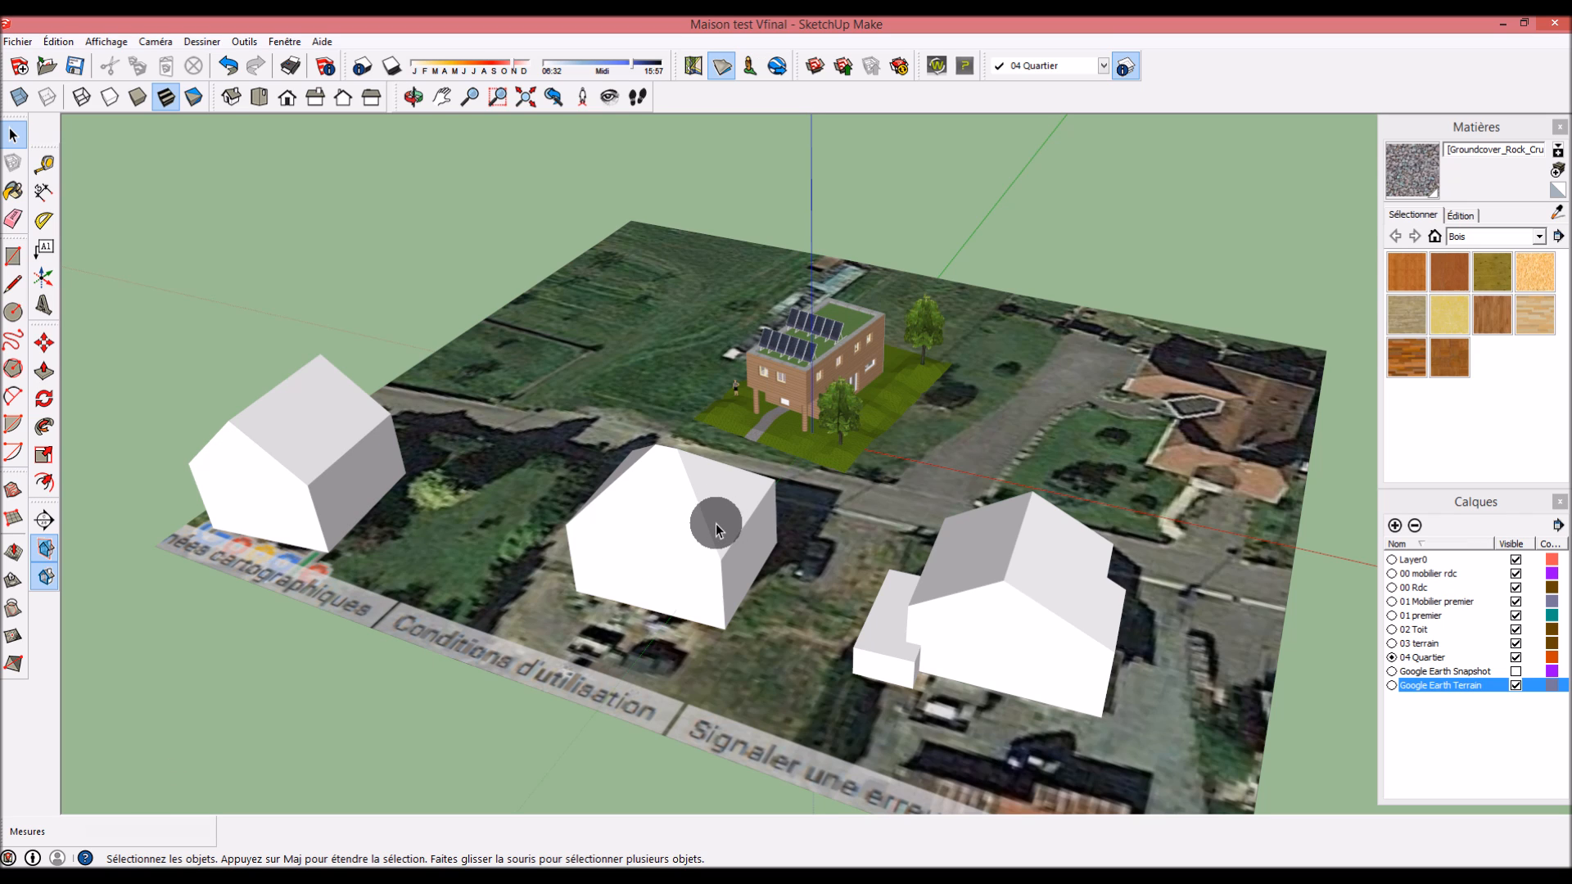
pyautogui.scroll(3, 903, 464)
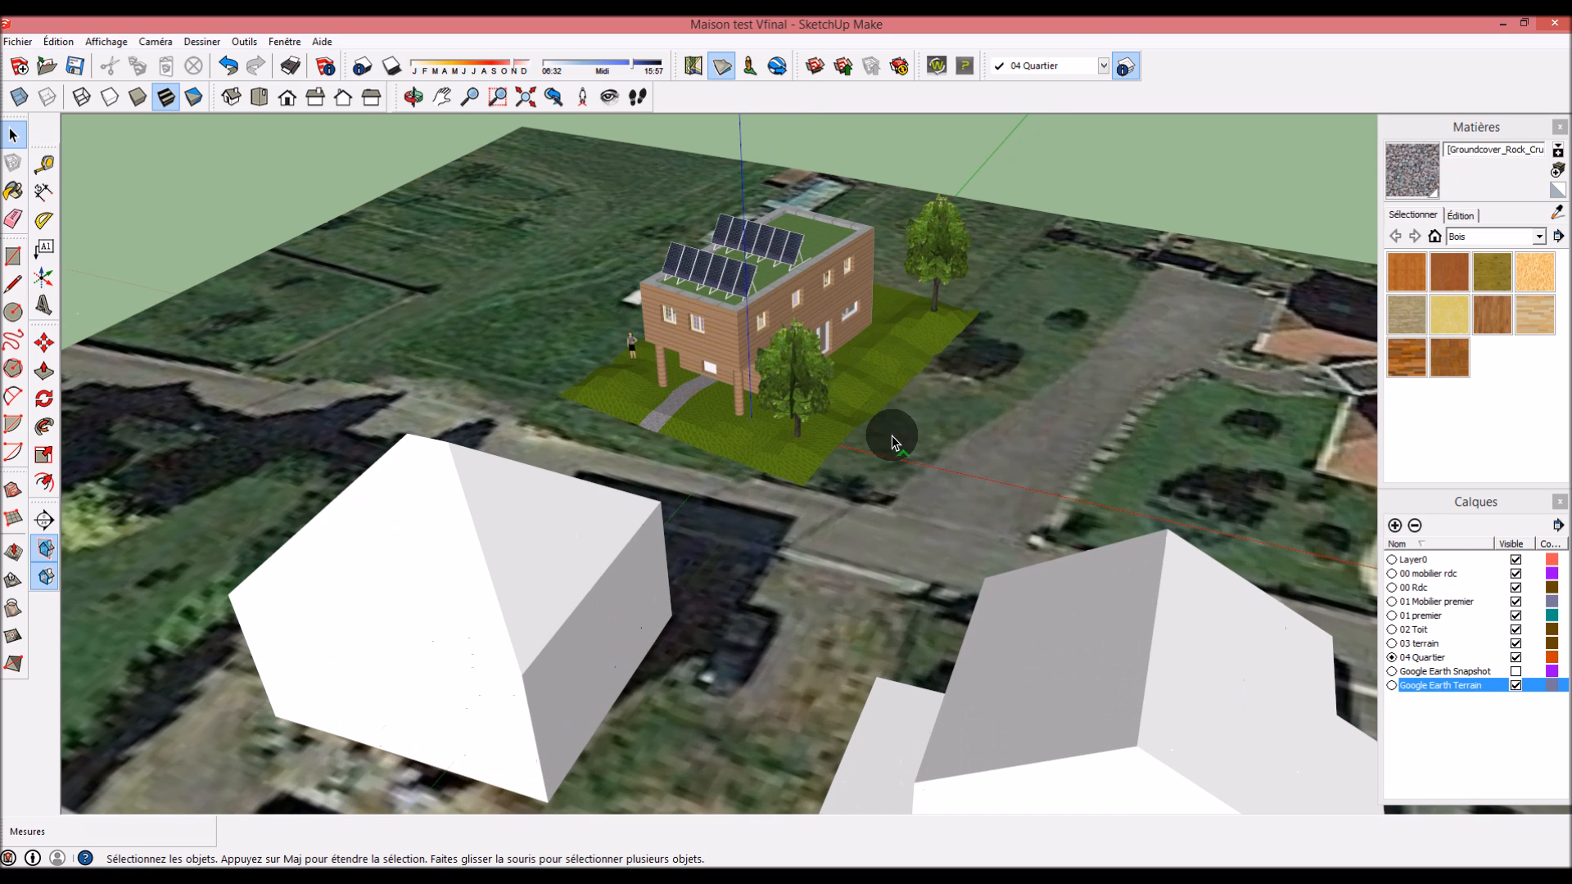
pyautogui.scroll(3, 686, 327)
pyautogui.scroll(2, 687, 327)
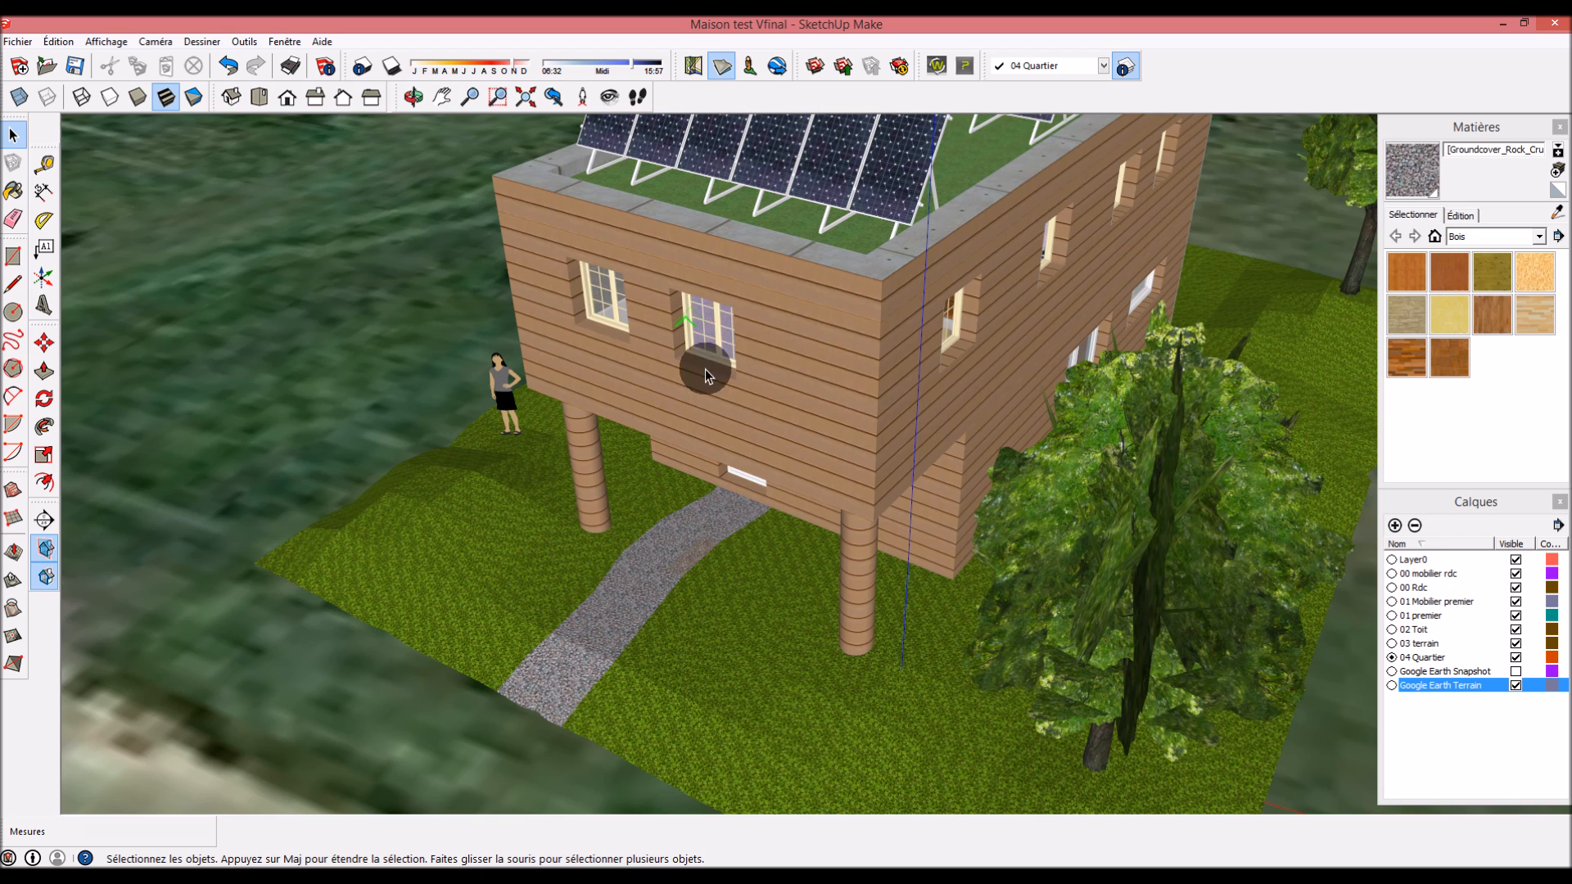
pyautogui.scroll(-5, 701, 386)
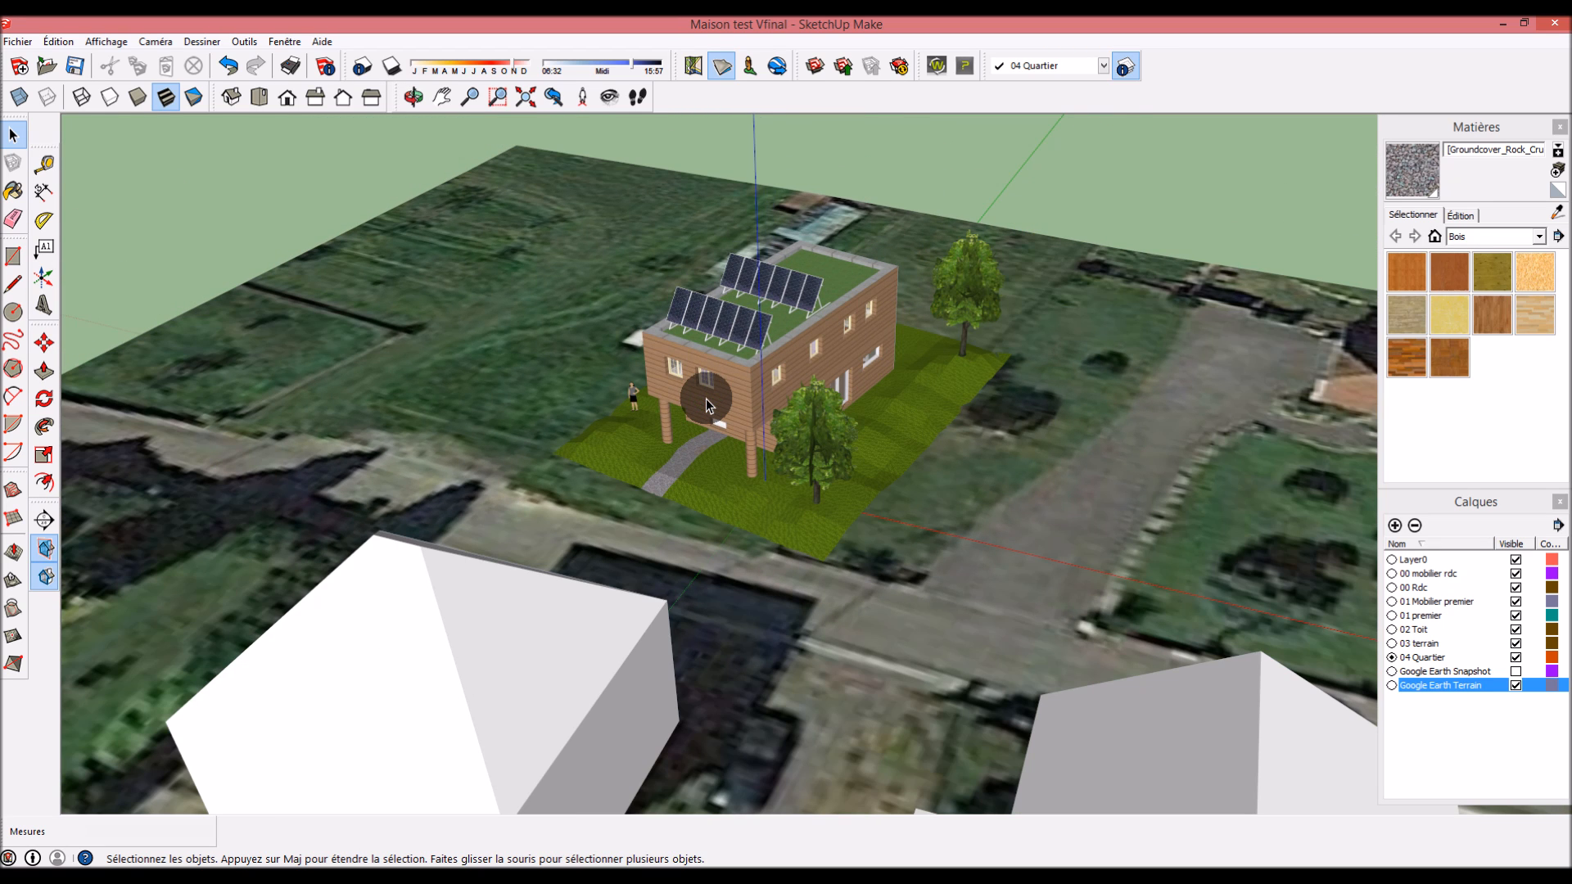
pyautogui.scroll(1, 706, 397)
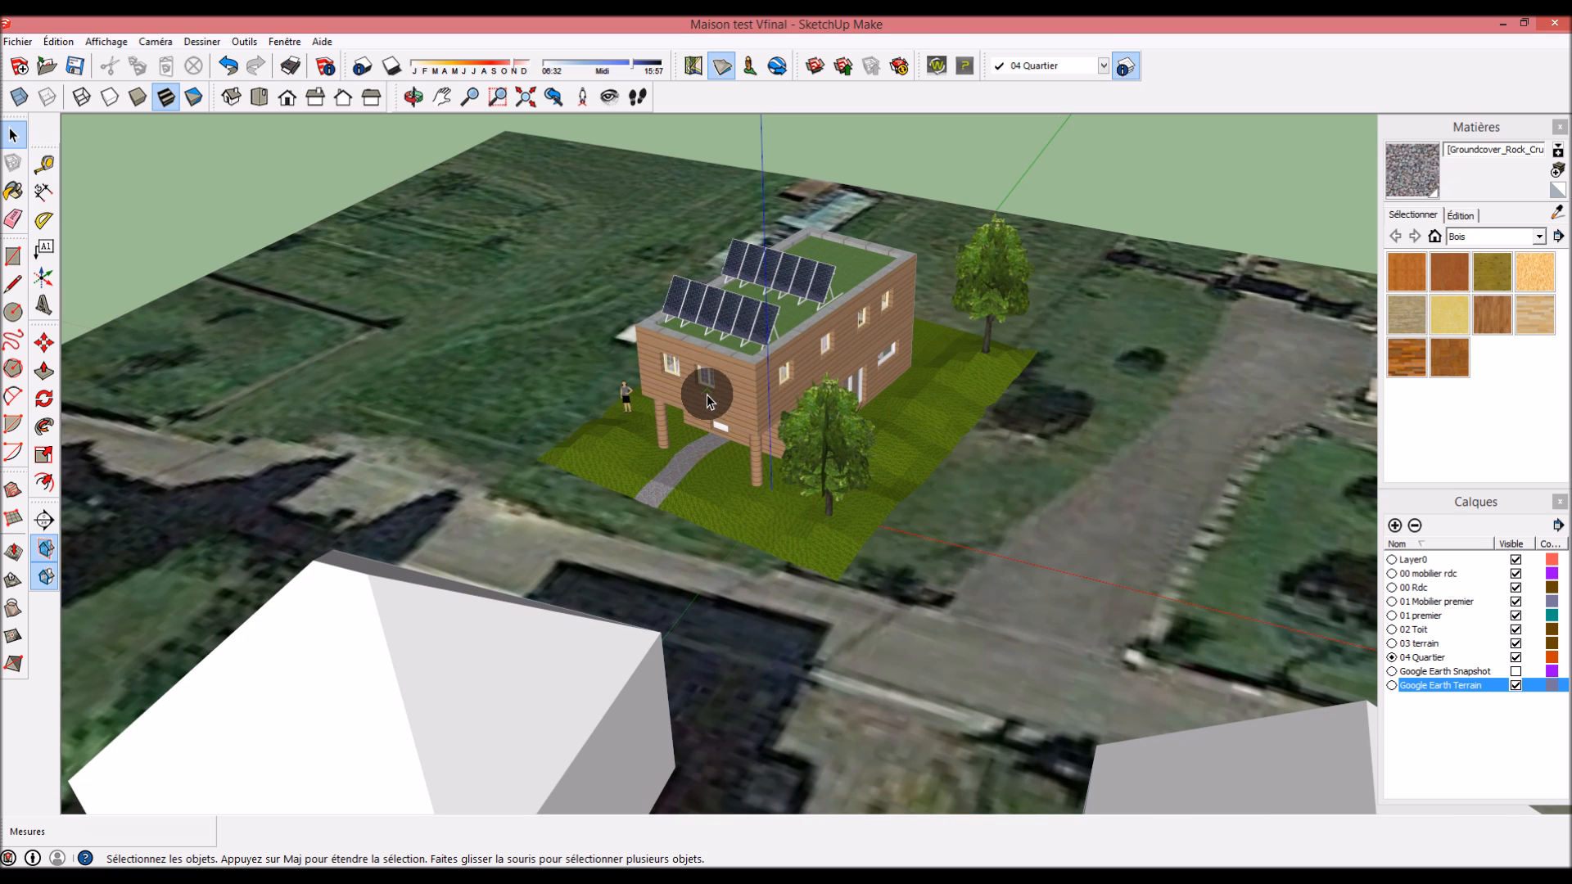
pyautogui.scroll(-2, 737, 425)
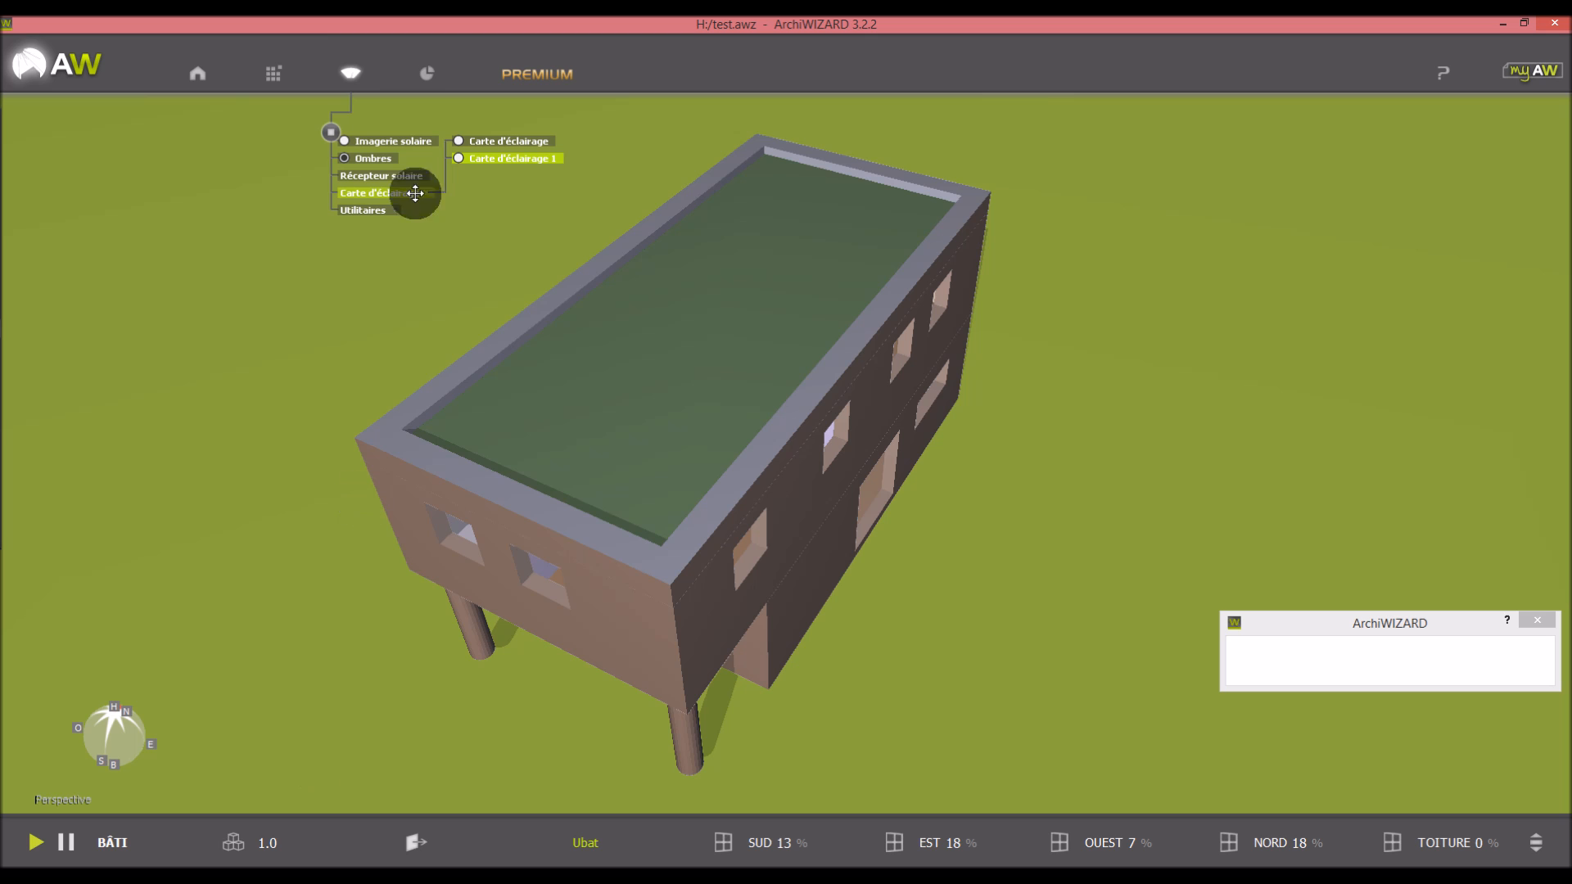
# Place a palm tree from the "2-Végétaux" objects of the base library on the ground and move it close to the house's front corner
pyautogui.click(273, 76)
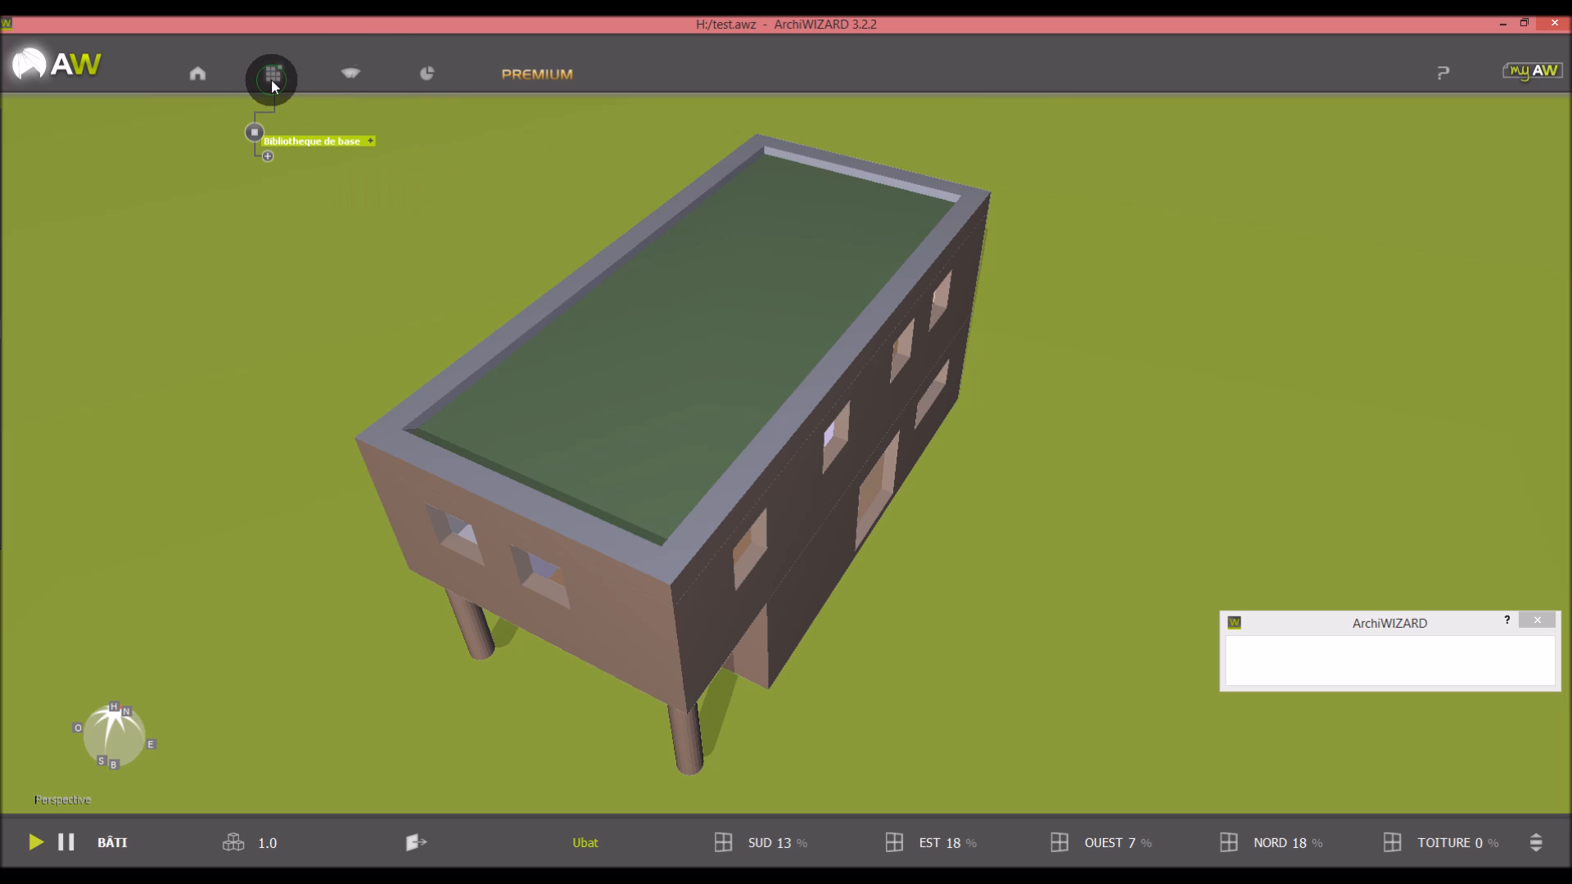
pyautogui.click(370, 141)
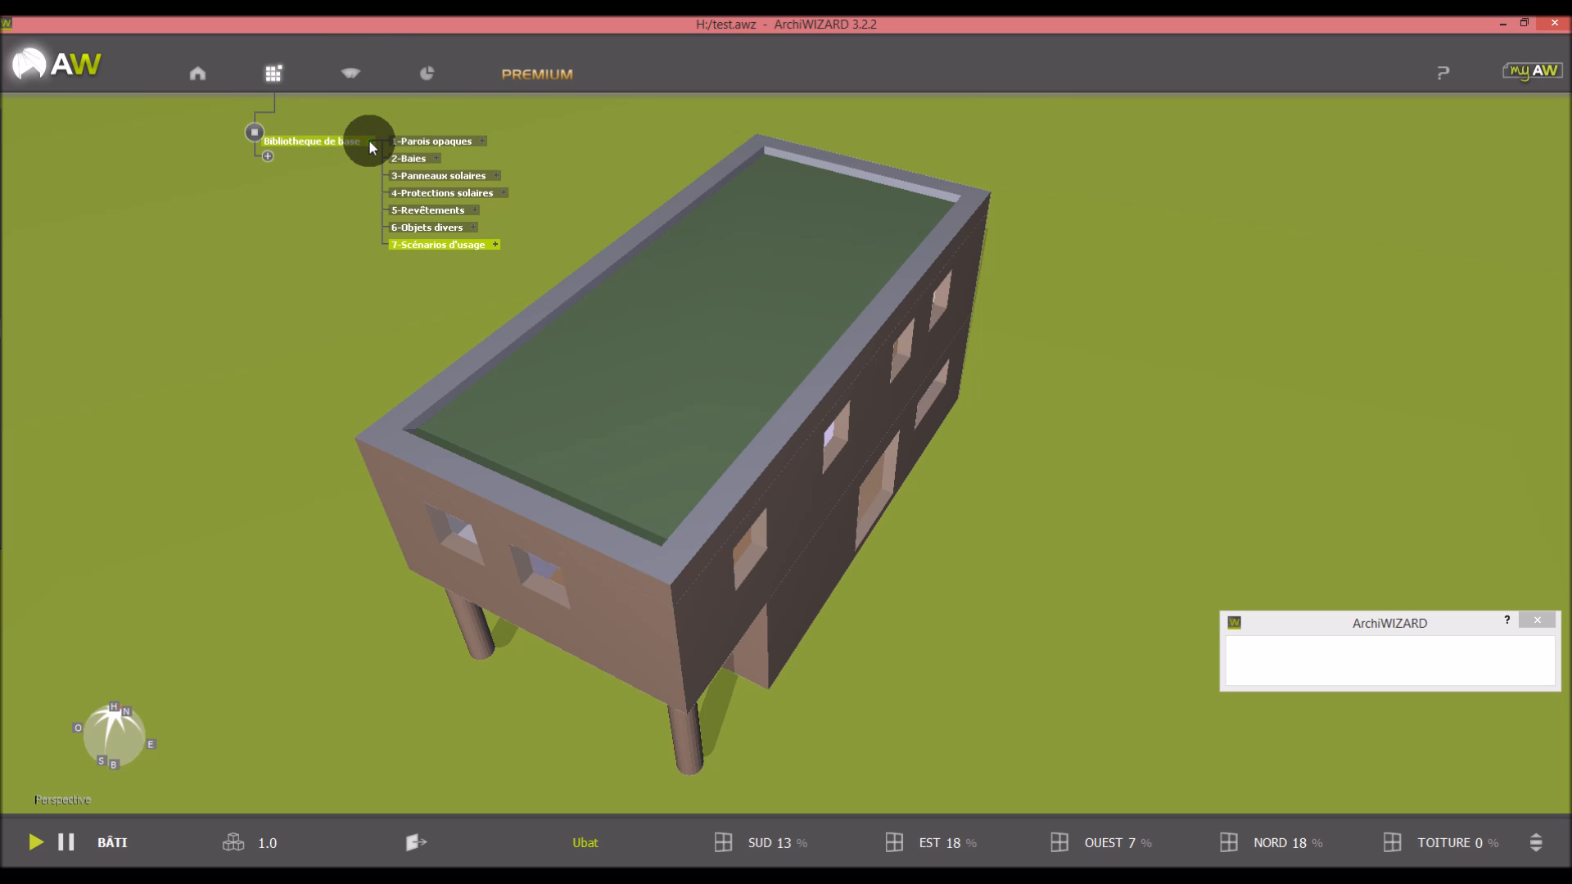
pyautogui.click(477, 228)
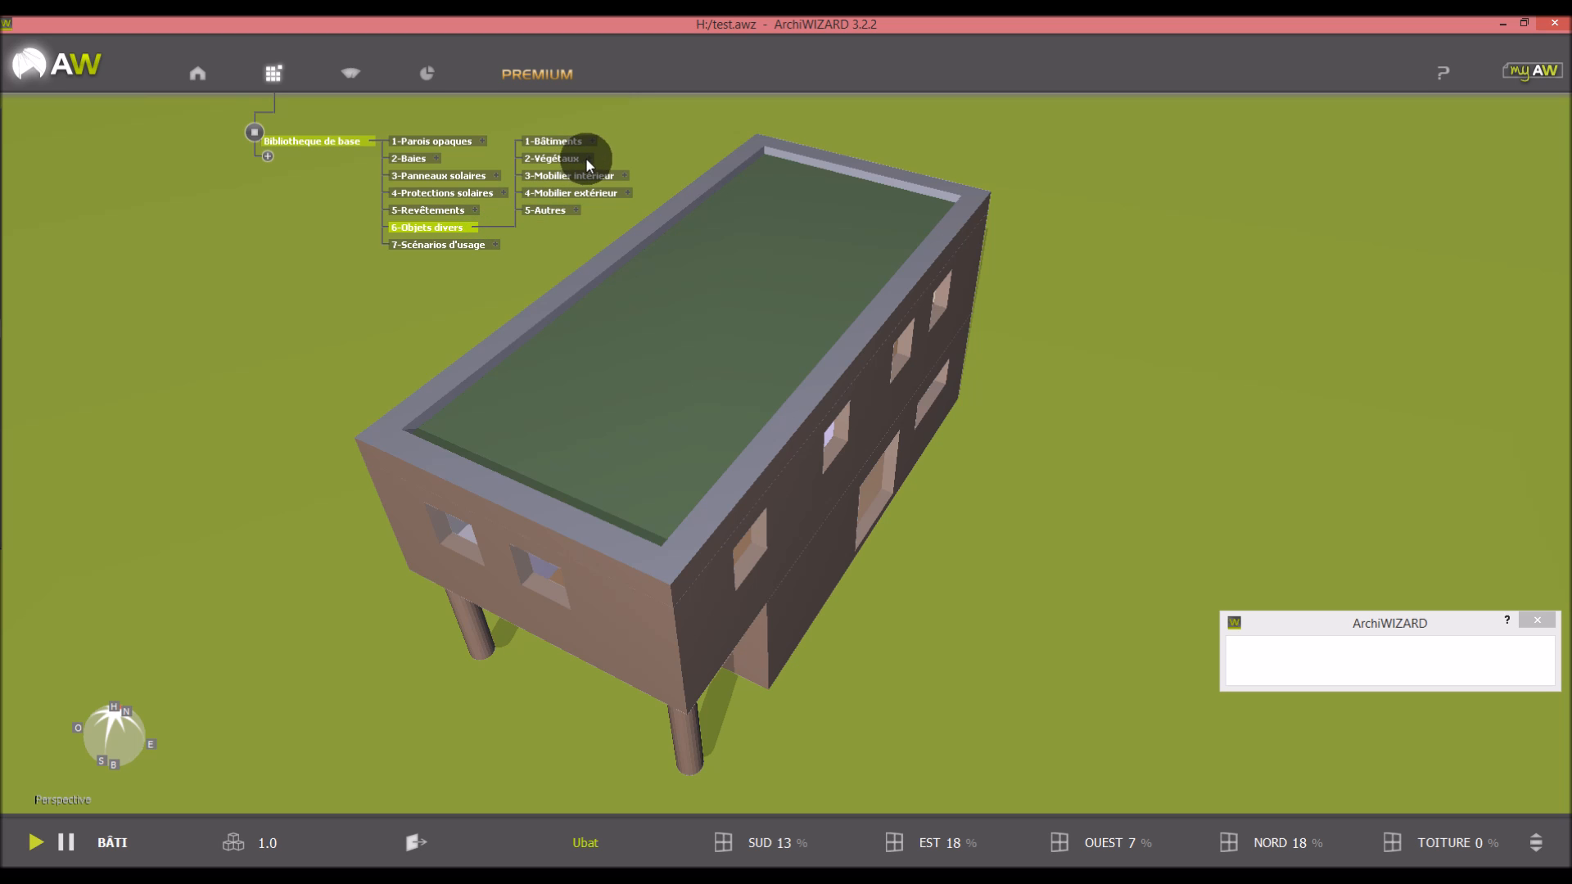
pyautogui.click(587, 158)
pyautogui.moveTo(778, 170); pyautogui.dragTo(962, 619)
pyautogui.scroll(-3, 1167, 460)
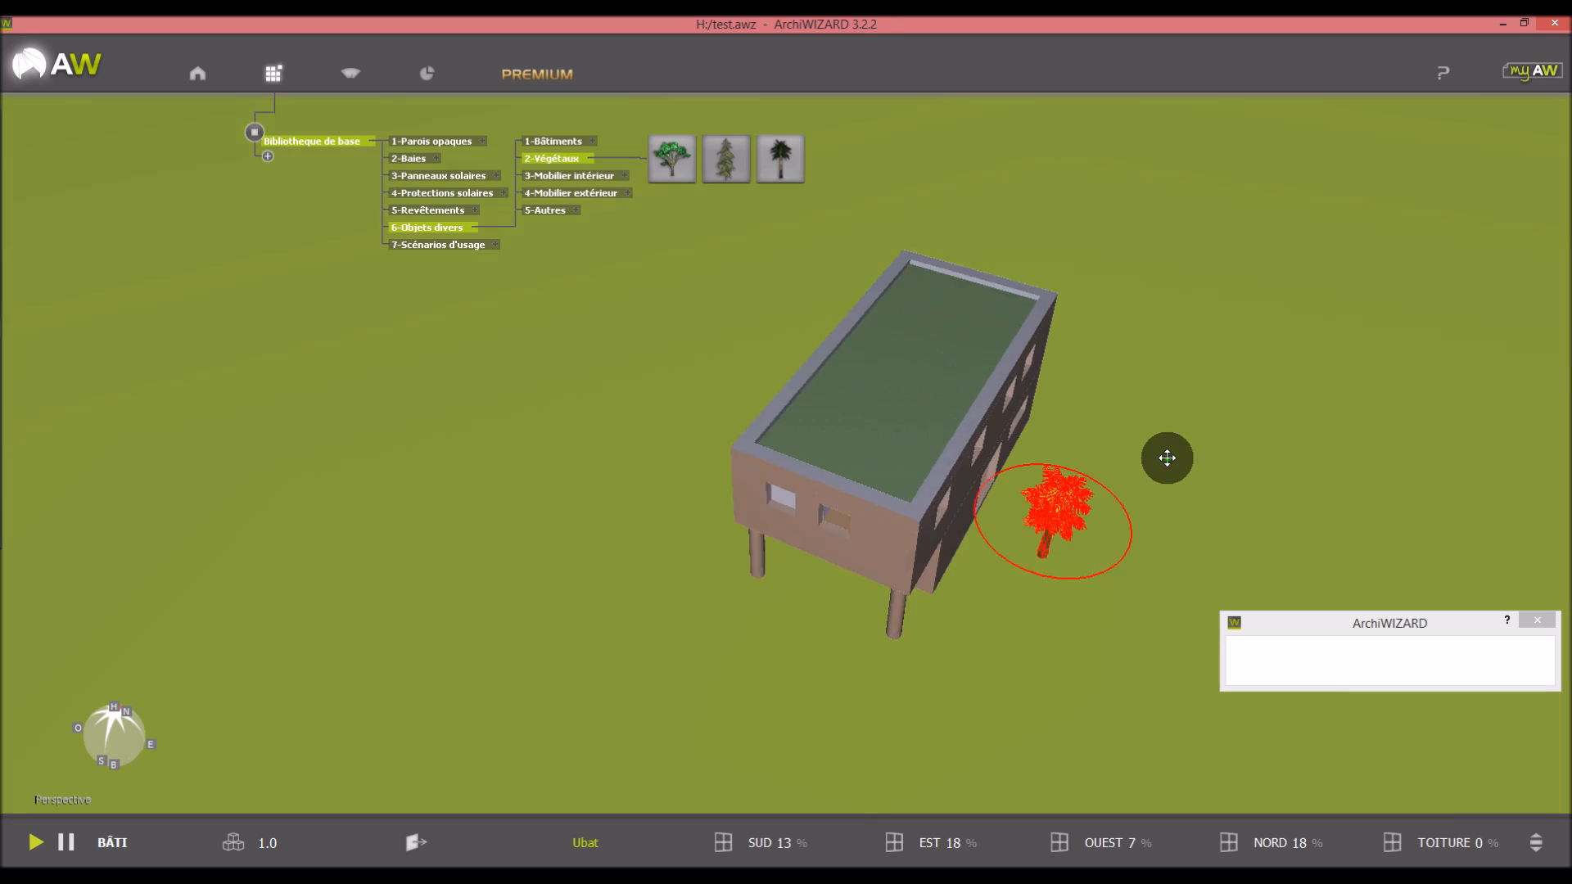
pyautogui.scroll(4, 1146, 524)
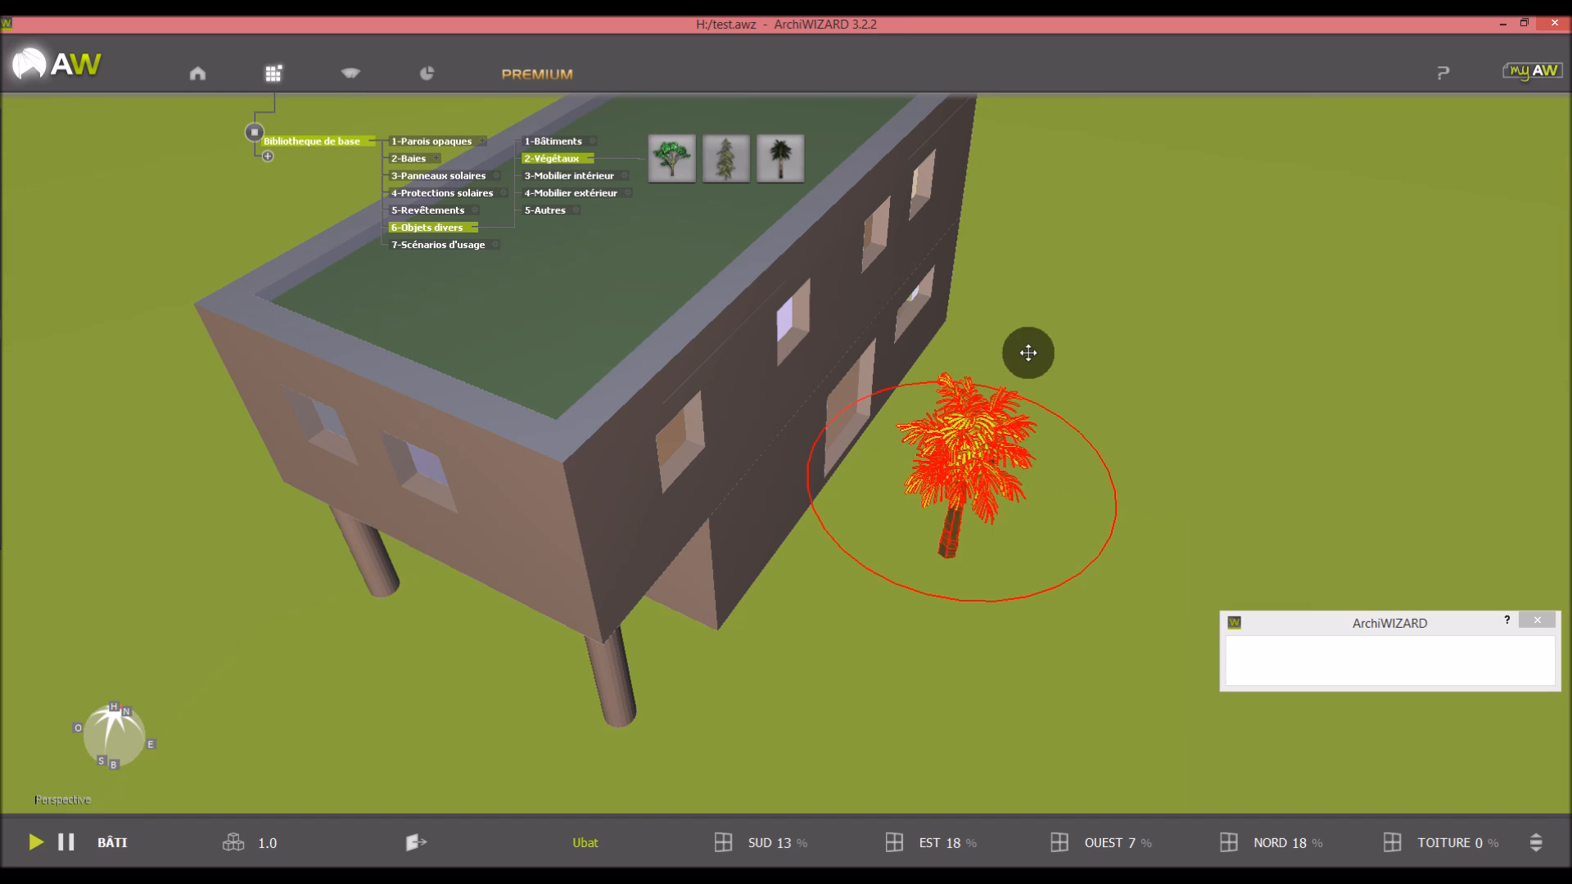
pyautogui.moveTo(982, 483); pyautogui.dragTo(982, 401, button='middle')
pyautogui.moveTo(971, 491); pyautogui.dragTo(895, 579)
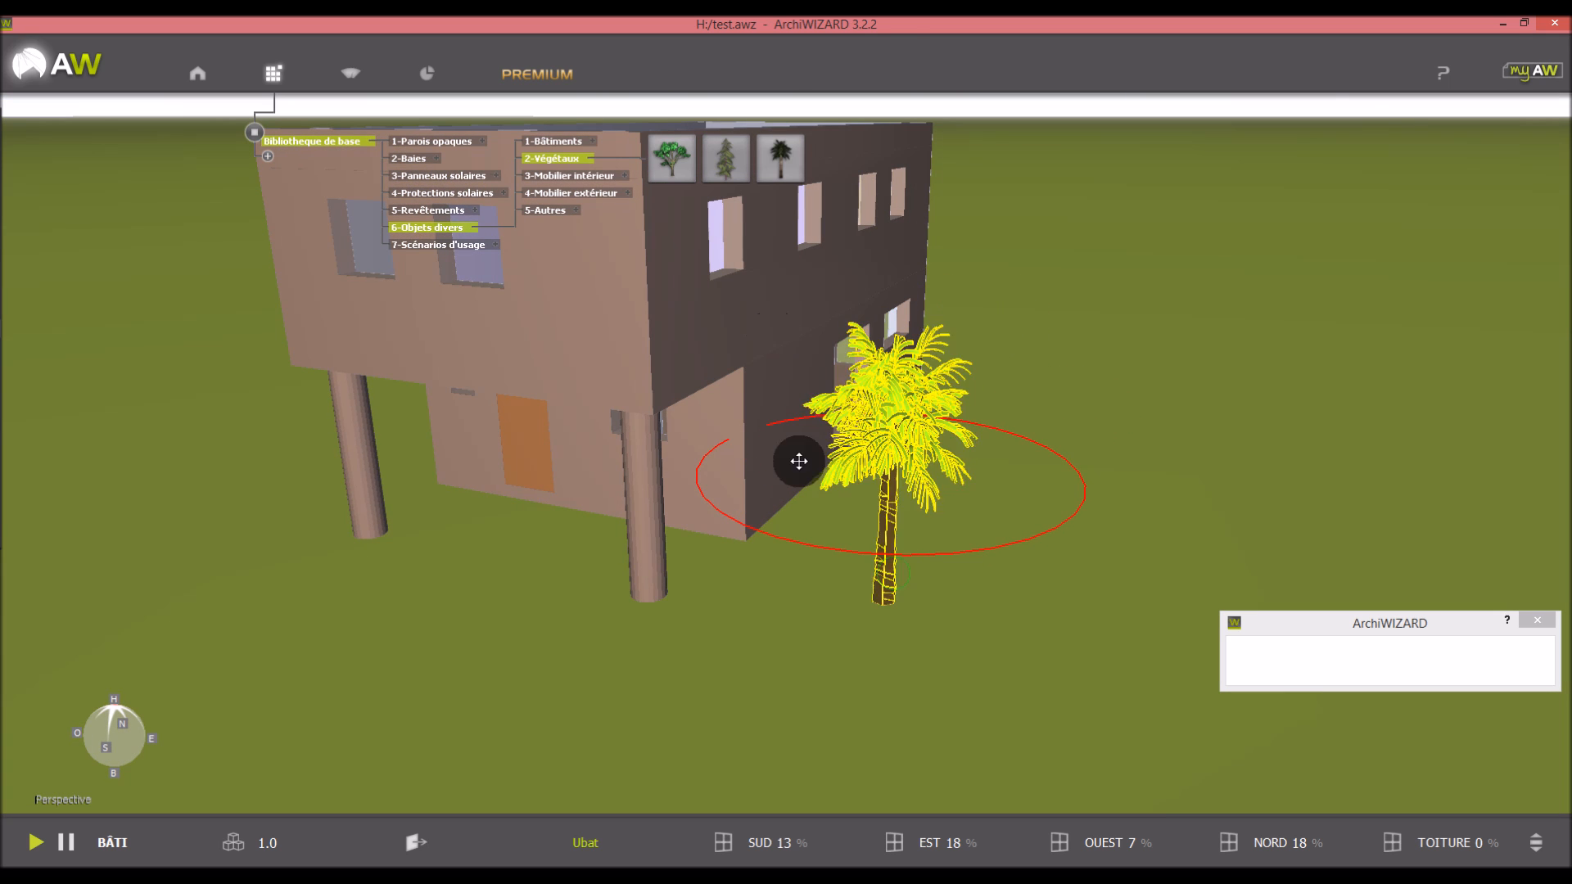
# Display the solar imagery on the house, the ground and the palm tree
pyautogui.click(351, 73)
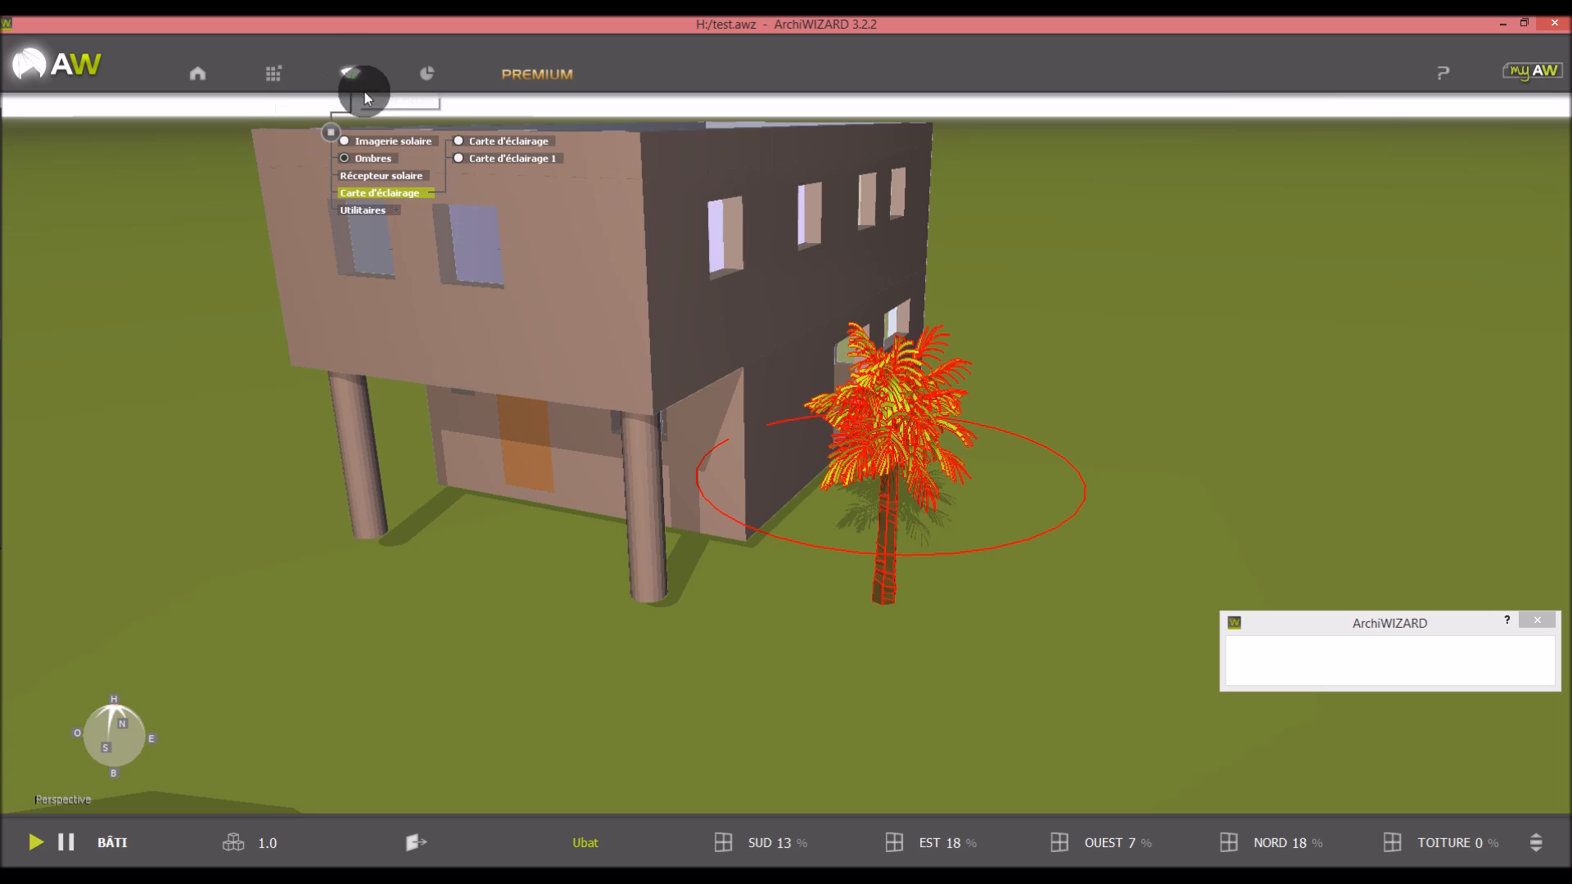
pyautogui.click(347, 144)
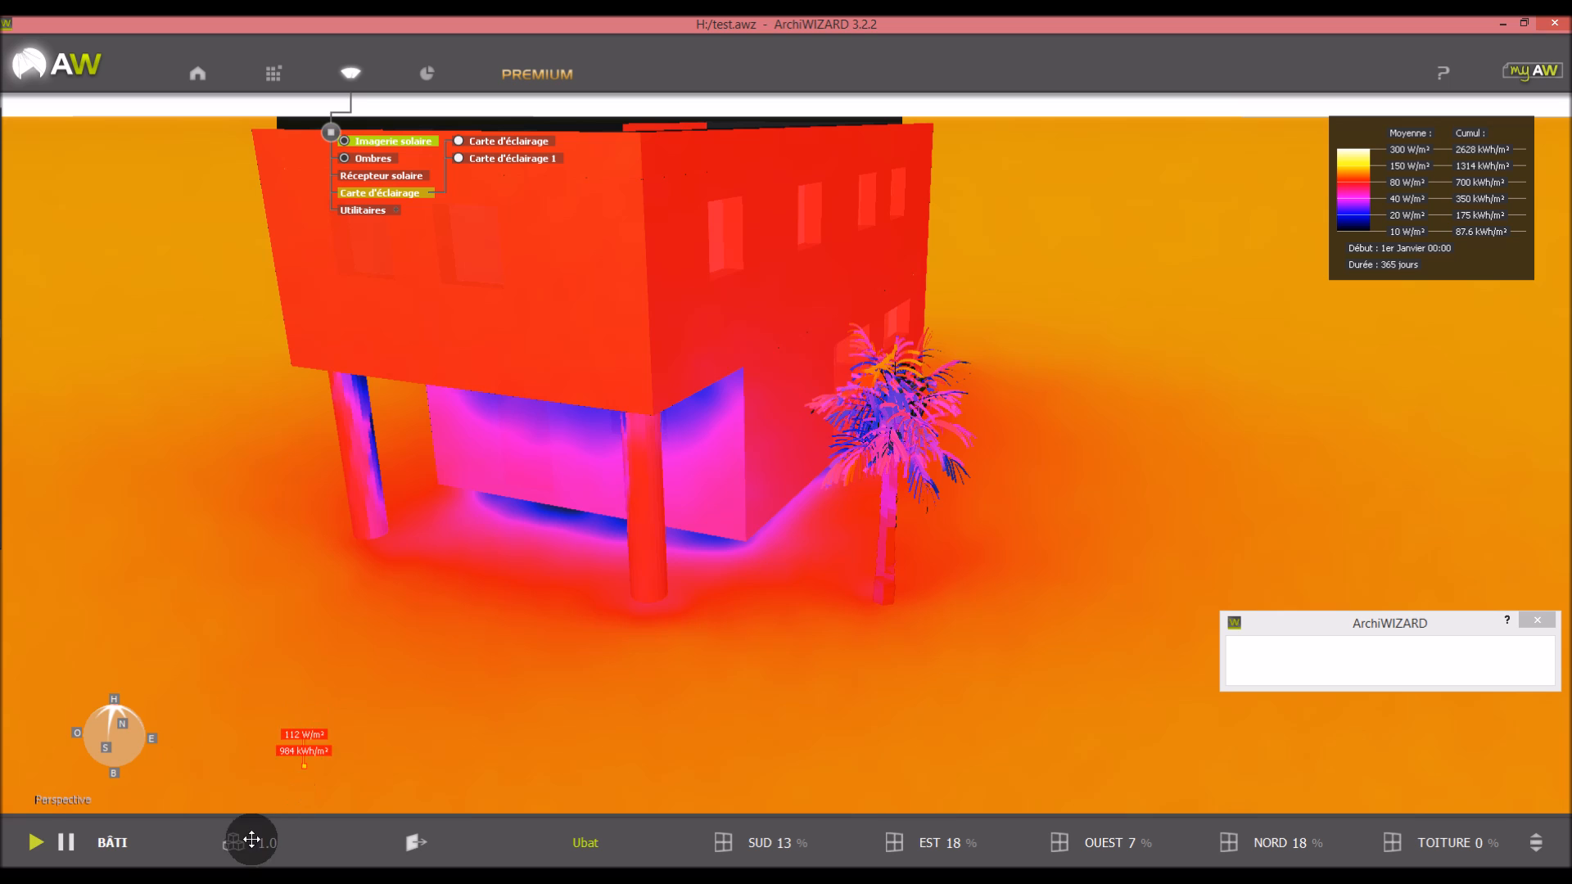
# Switch to the SketchUp model "aw_stsync_pipe_file" and examine the house's wood-clad facades, green roof and neighbouring buildings
pyautogui.moveTo(254, 843)
pyautogui.click(308, 827)
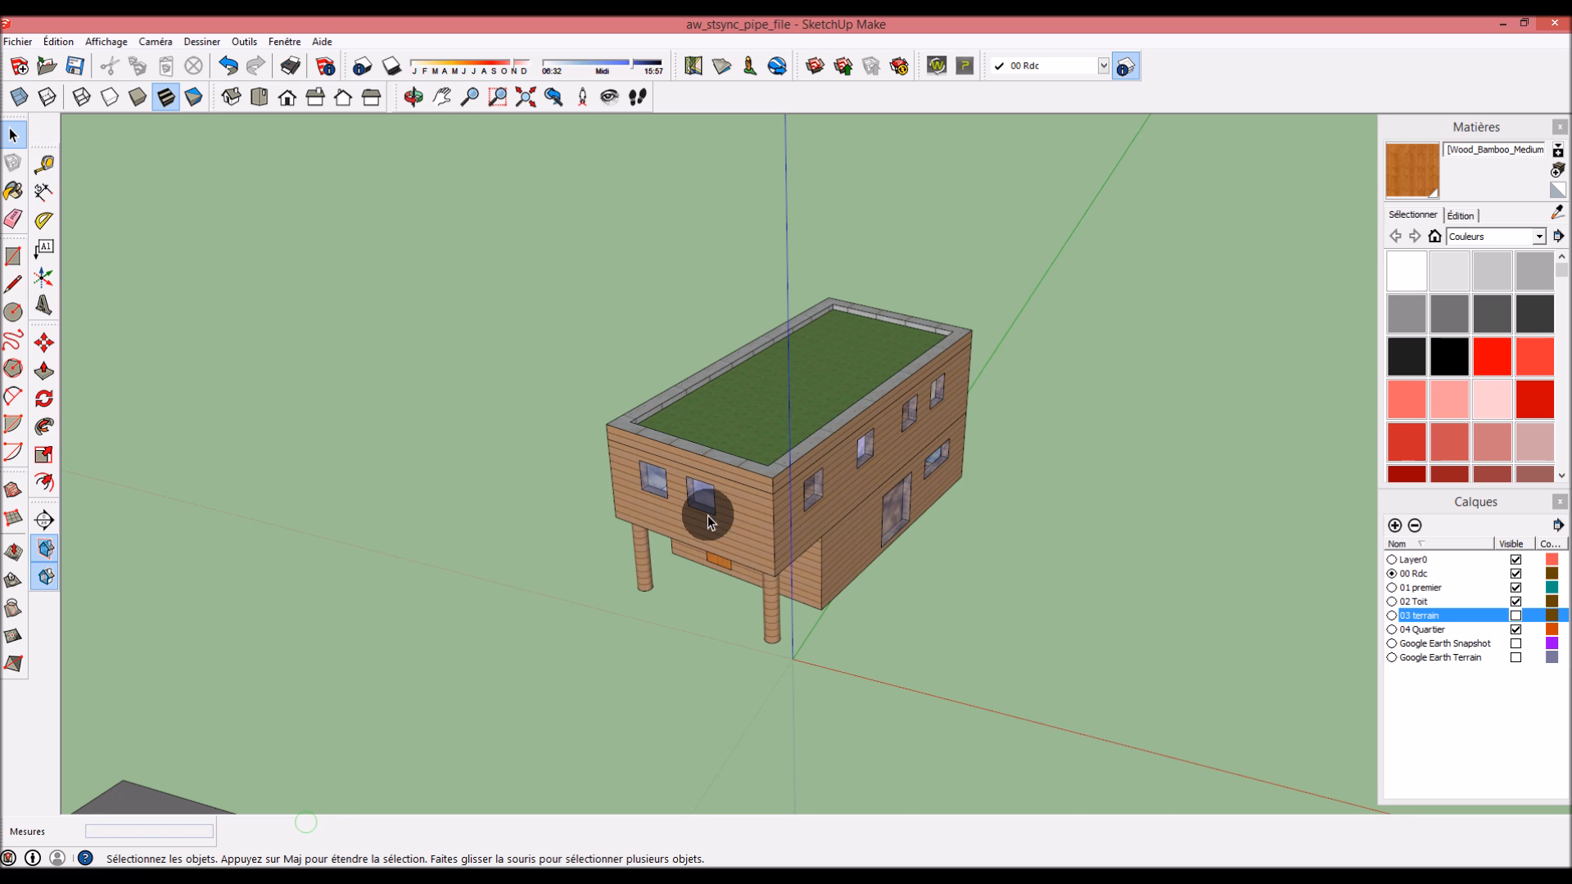
pyautogui.scroll(6, 689, 483)
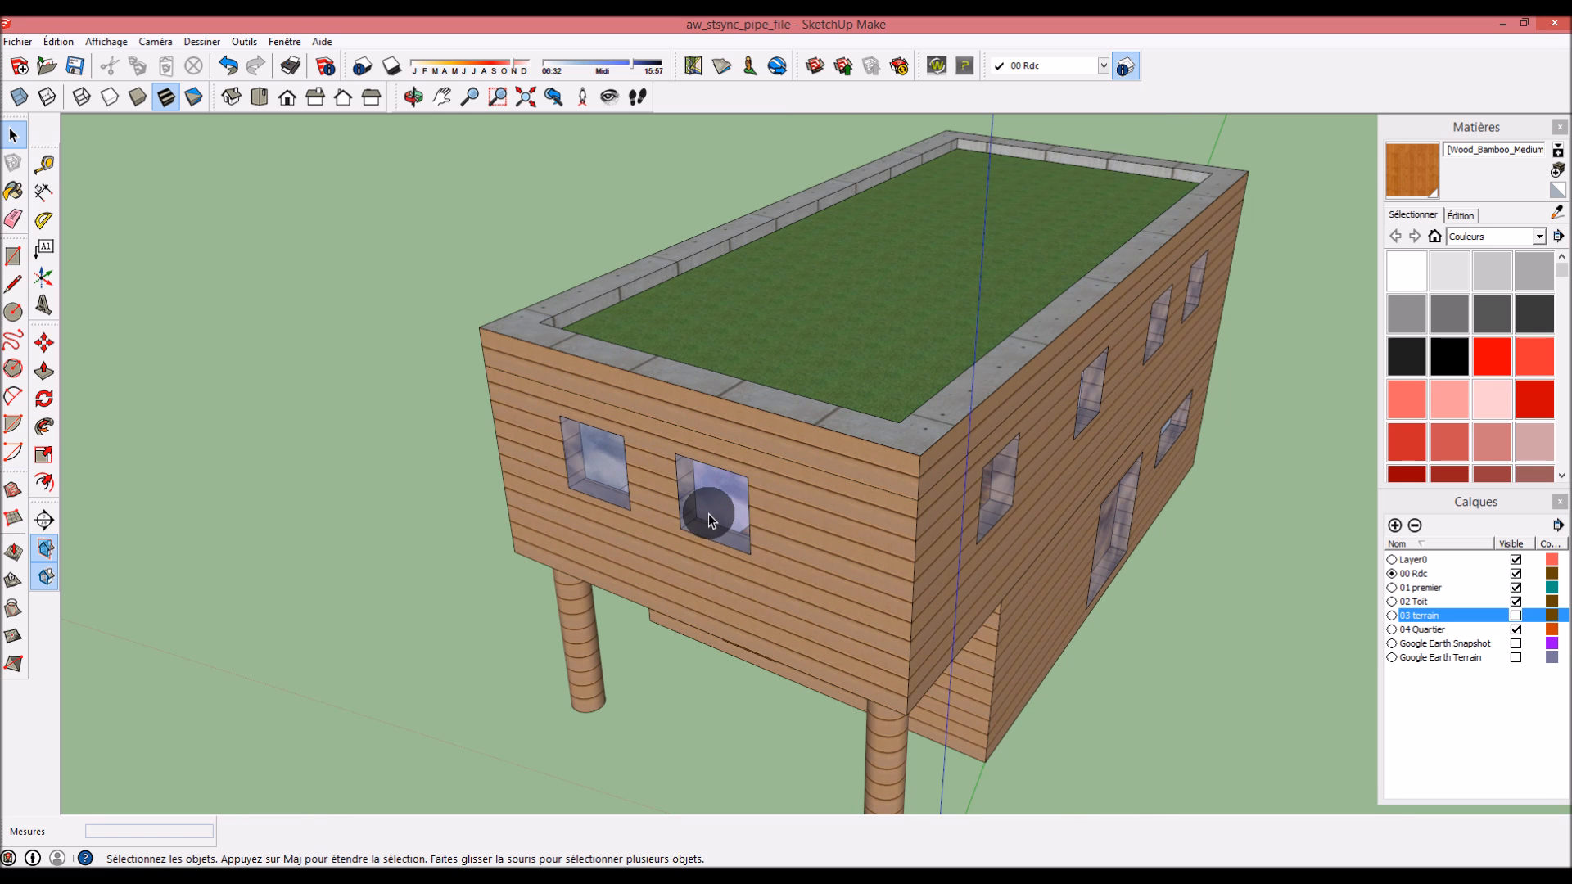
pyautogui.moveTo(698, 549); pyautogui.dragTo(786, 562, button='middle')
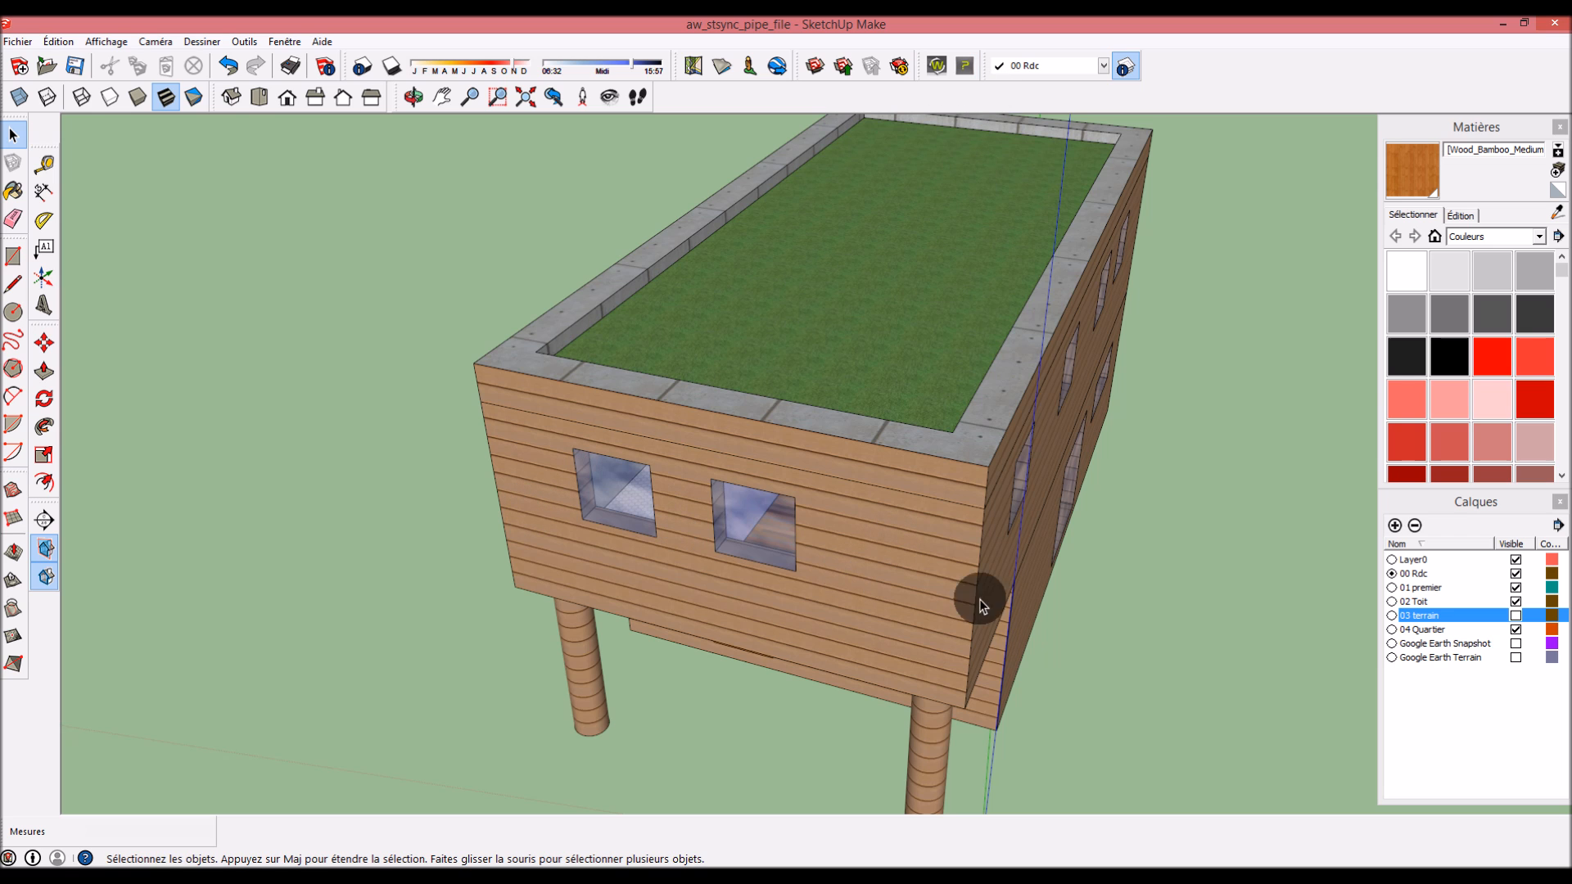
pyautogui.scroll(-10, 982, 606)
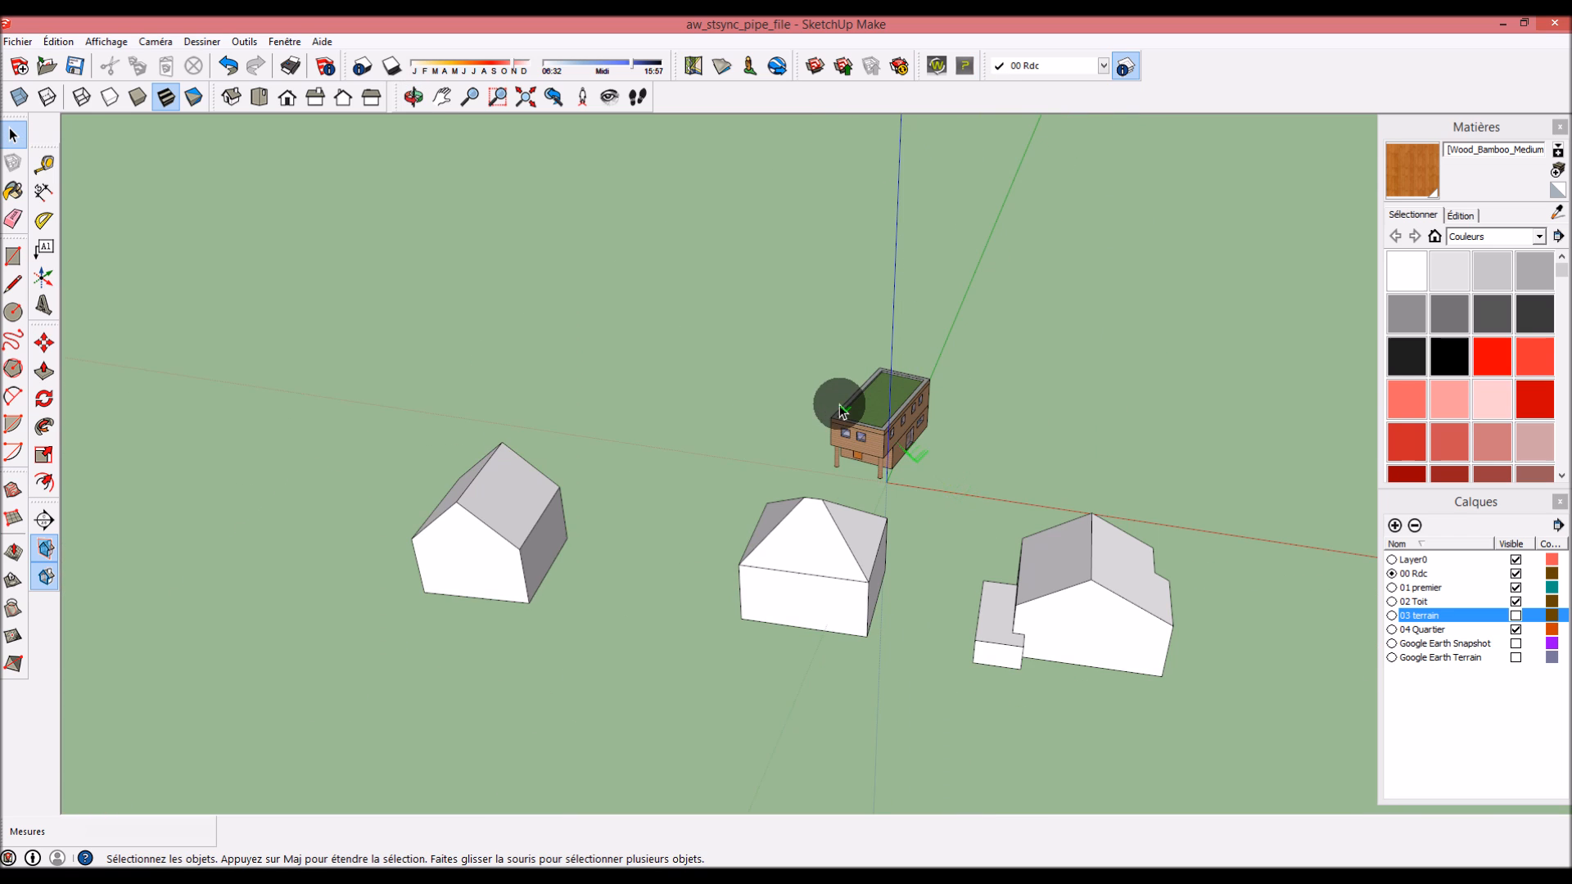
pyautogui.scroll(5, 915, 627)
pyautogui.moveTo(895, 642); pyautogui.dragTo(823, 637, button='middle')
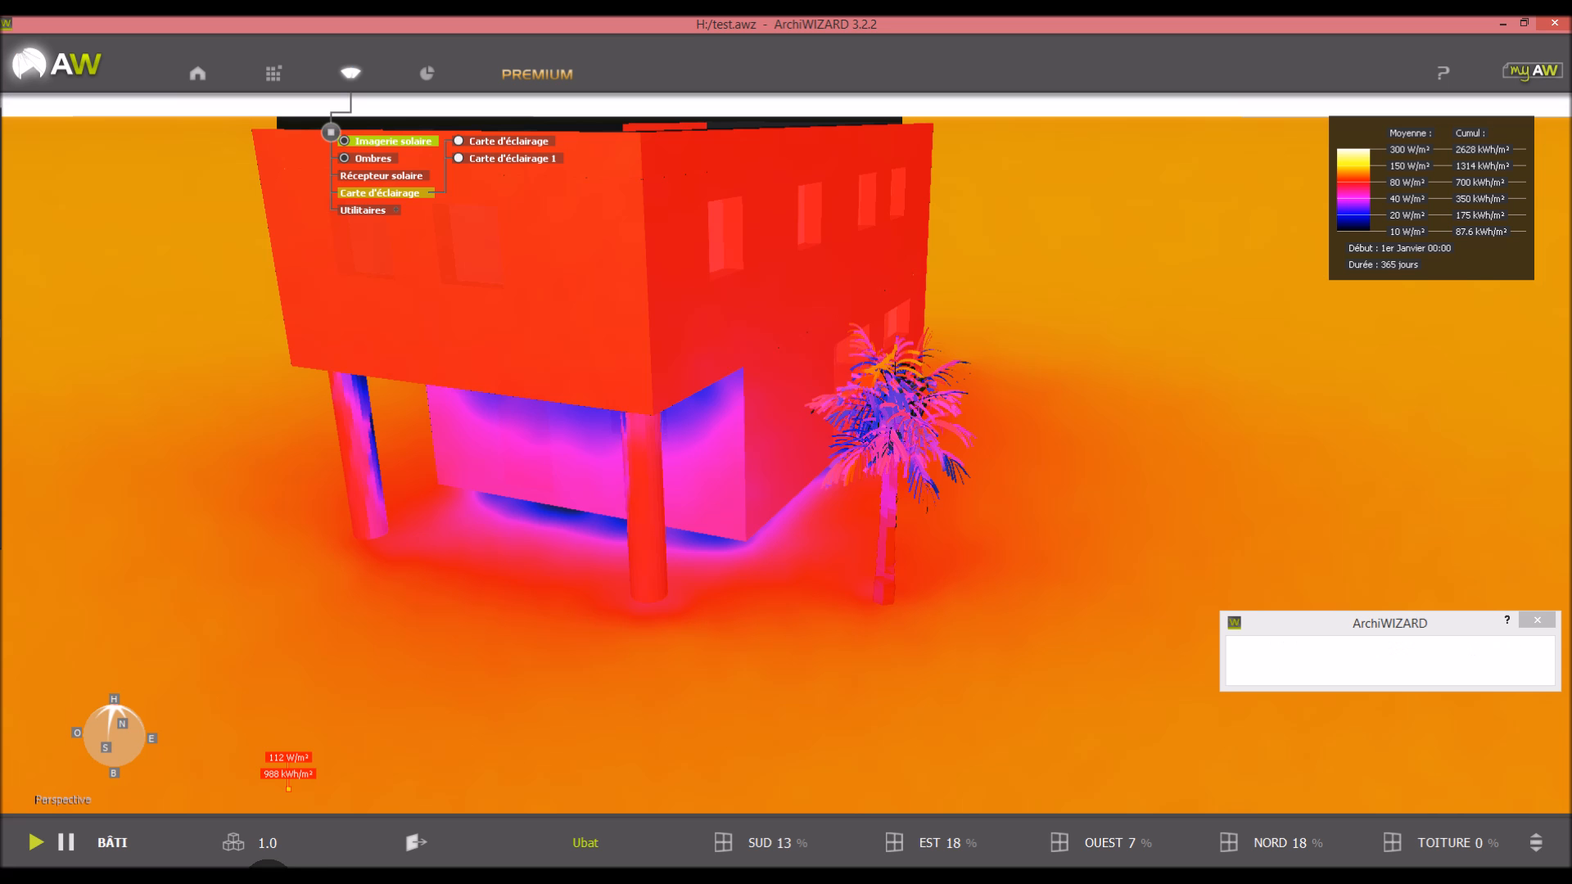
# Return to ArchiWIZARD and open the wall configurator to inspect the layers of the "Mur bois ITE, LDV 160 mm" composition
pyautogui.moveTo(1127, 332); pyautogui.dragTo(1105, 373)
pyautogui.moveTo(7, 299)
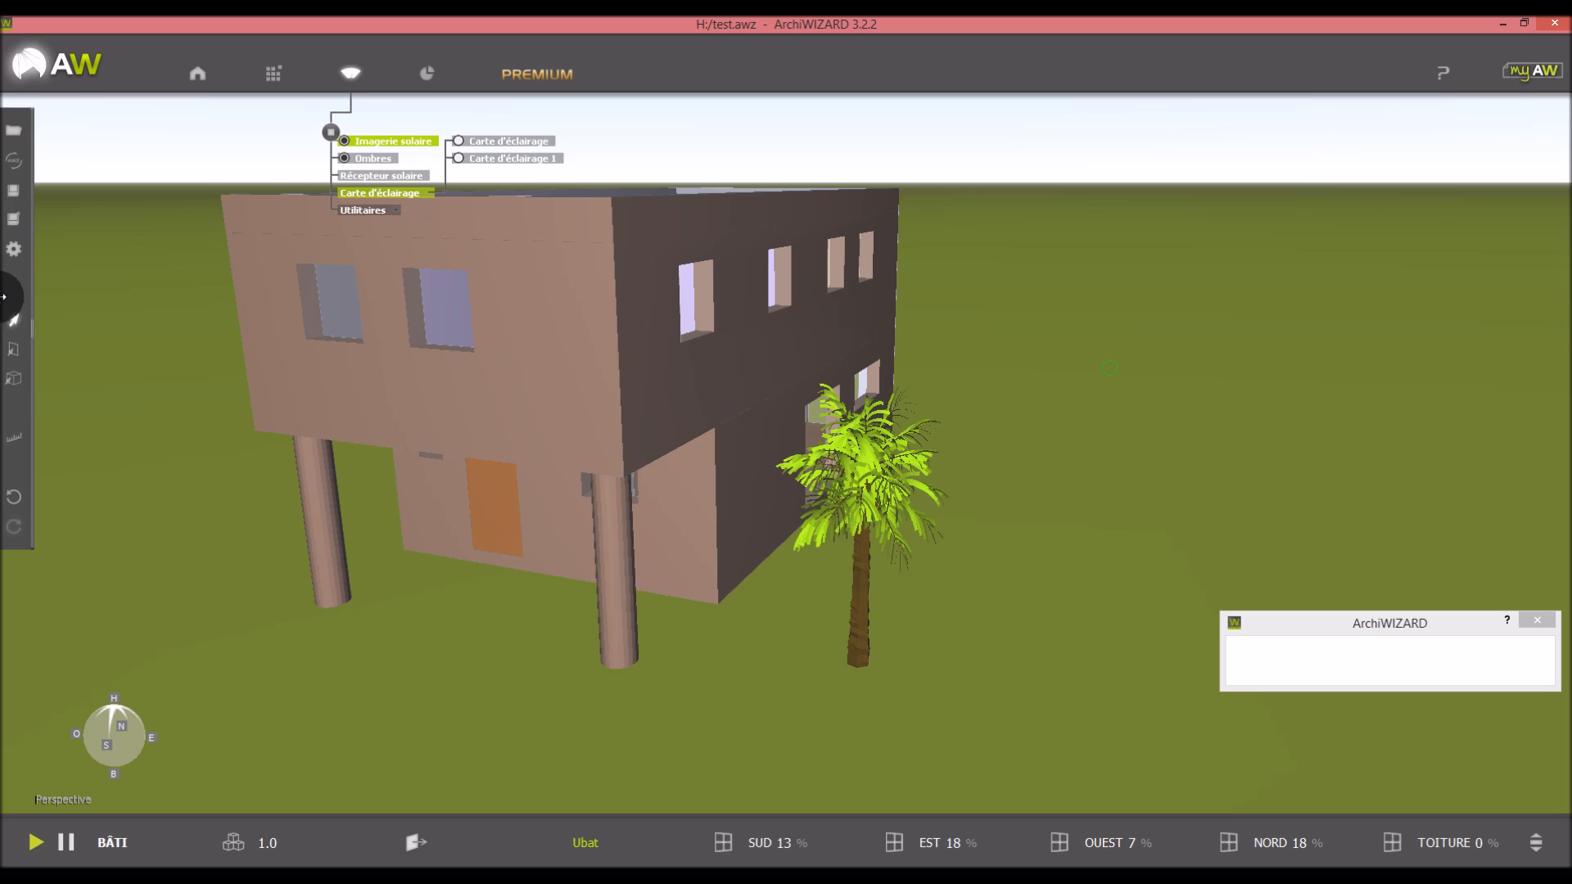
pyautogui.click(18, 348)
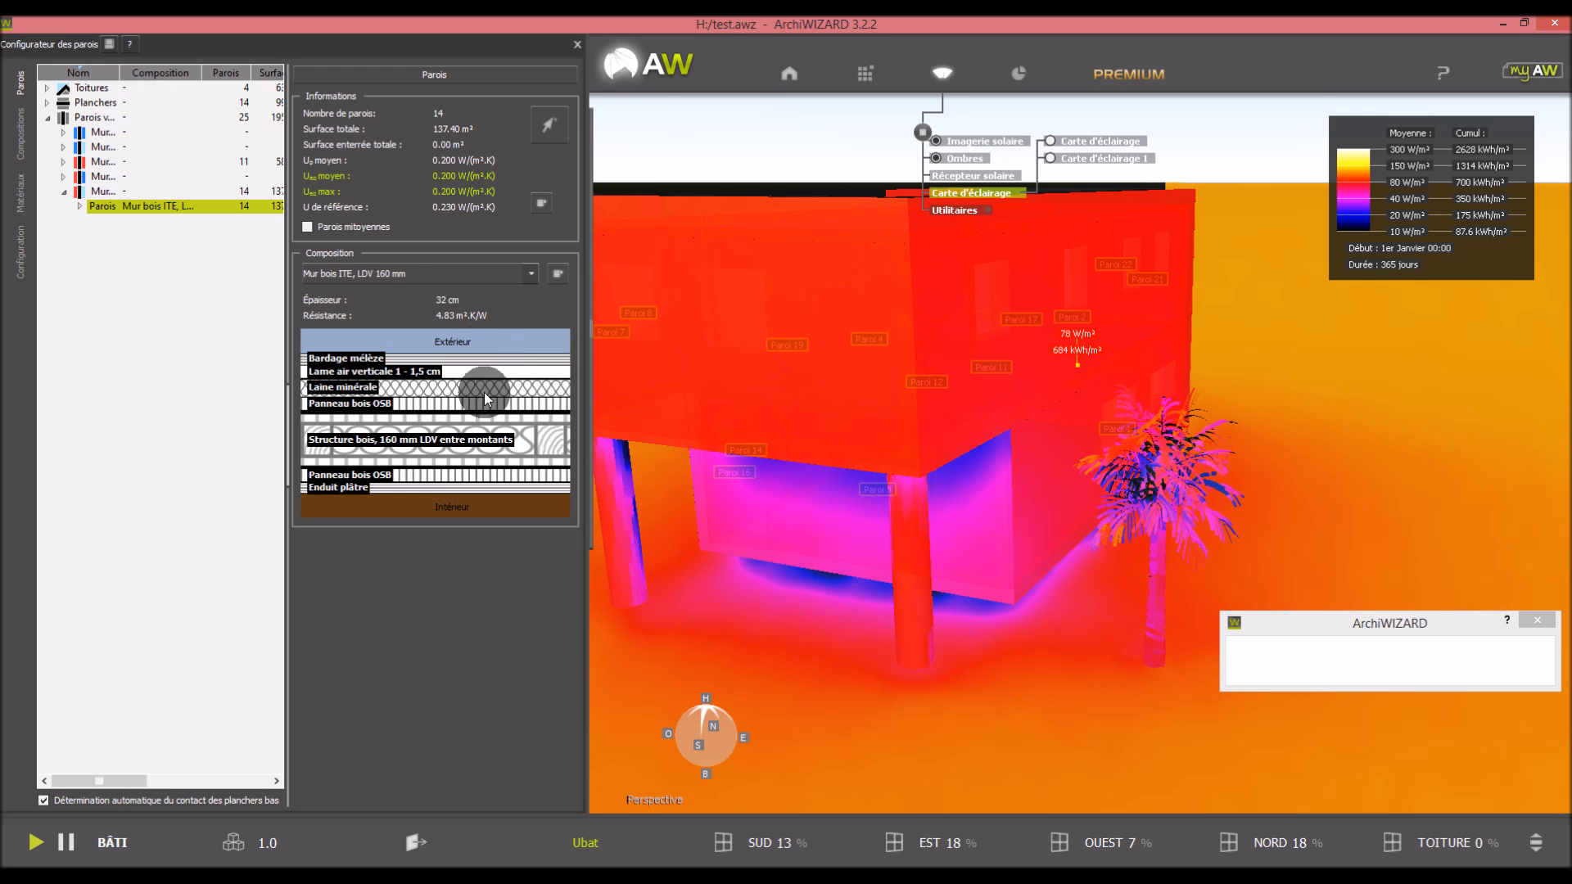
# Turn off the solar imagery and close the wall configurator after viewing the walls on the house
pyautogui.click(937, 145)
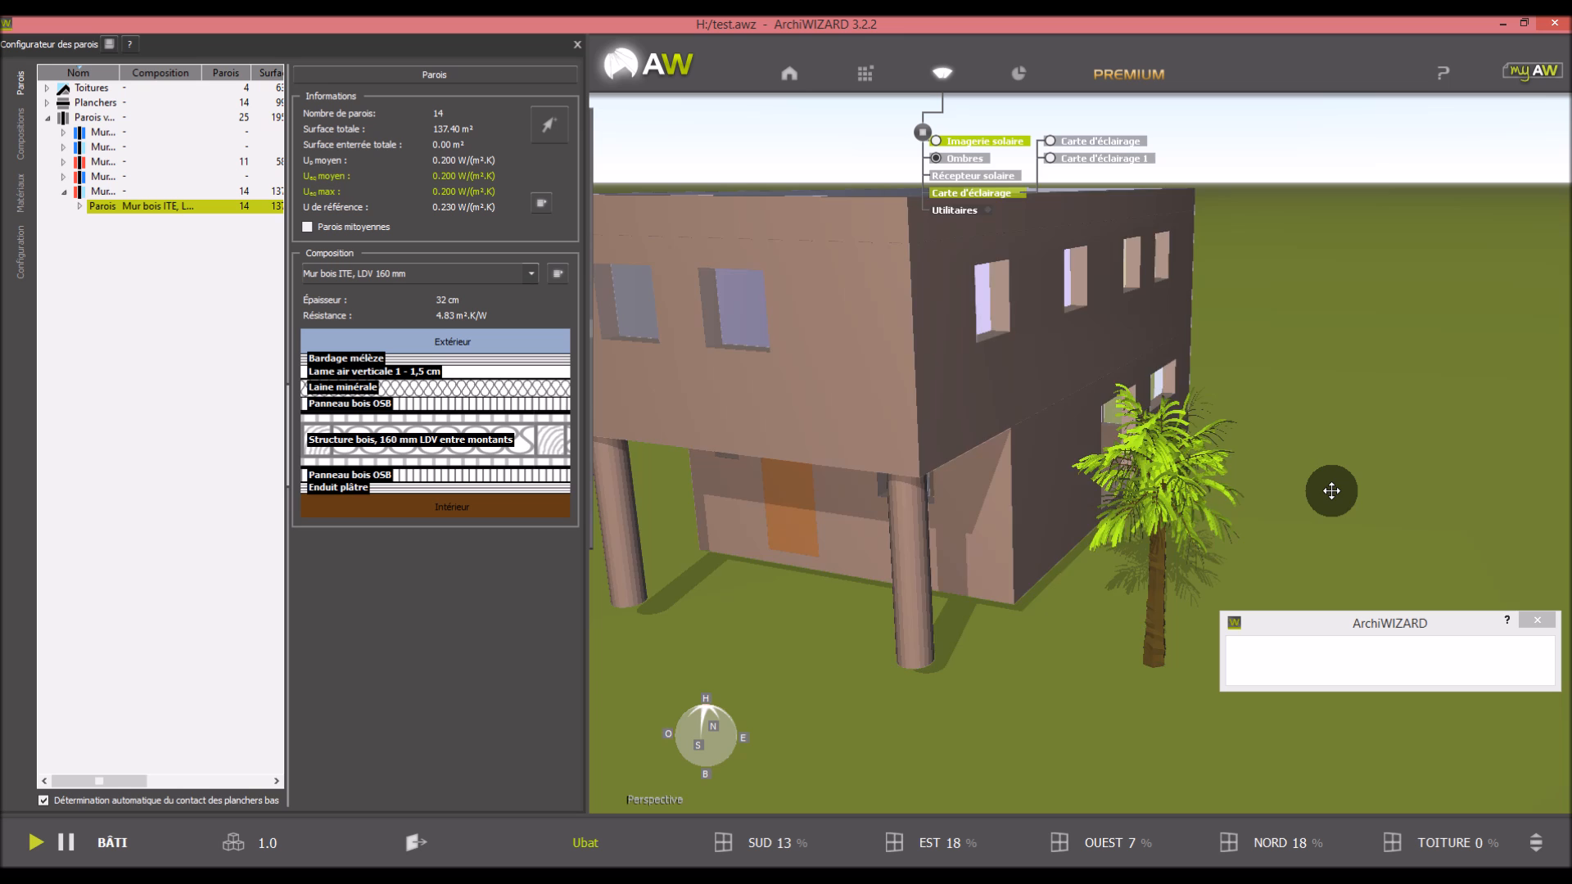
pyautogui.scroll(-5, 1331, 490)
pyautogui.scroll(4, 1319, 512)
pyautogui.moveTo(1321, 514); pyautogui.dragTo(1300, 553)
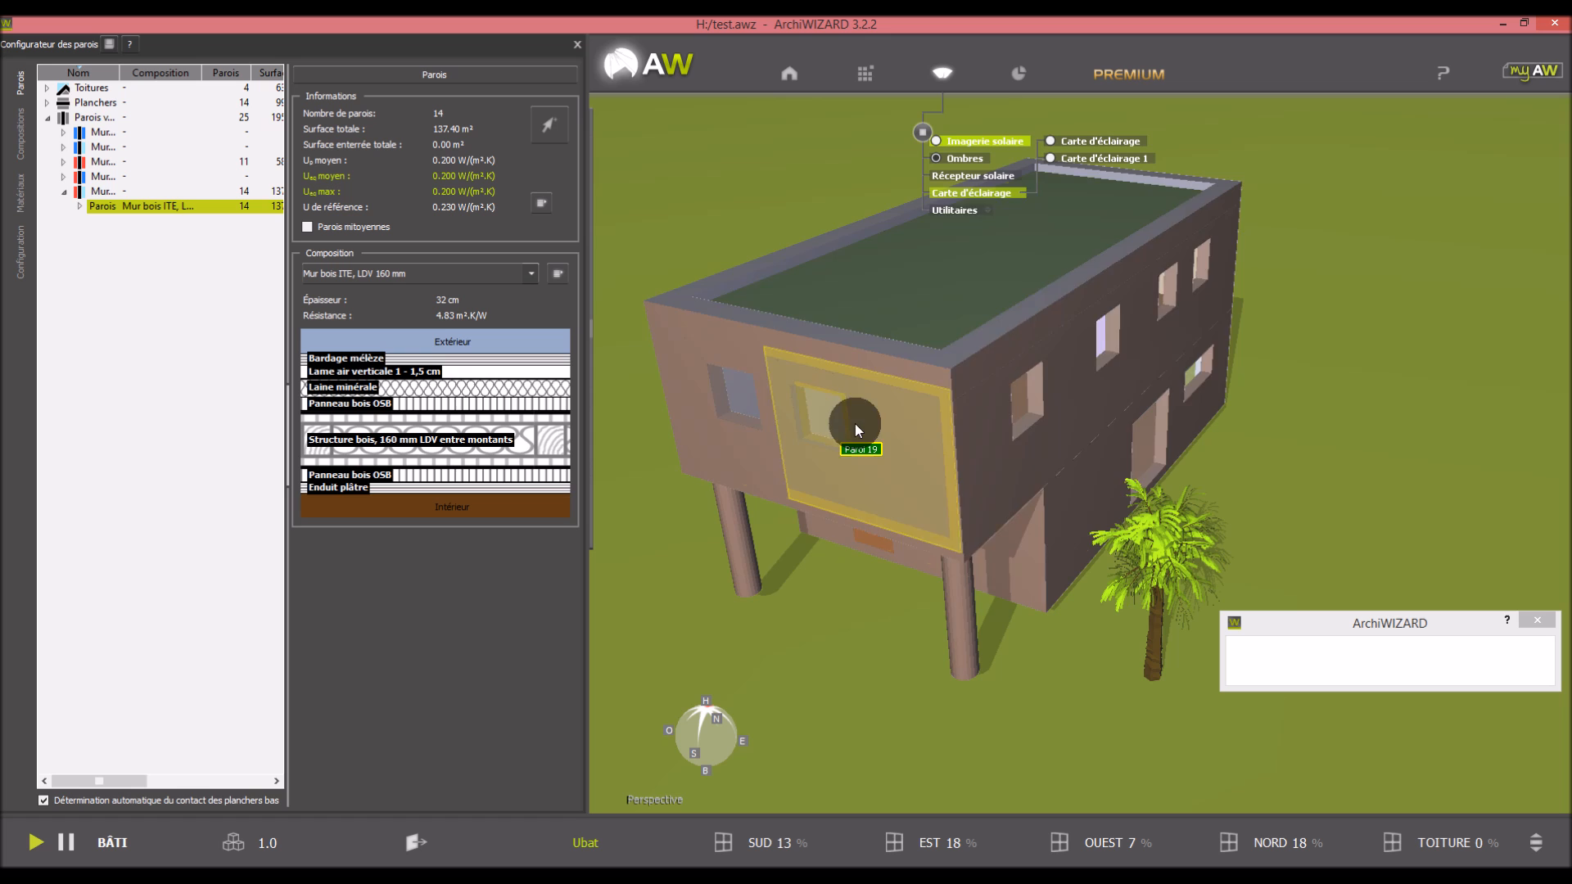
pyautogui.click(577, 44)
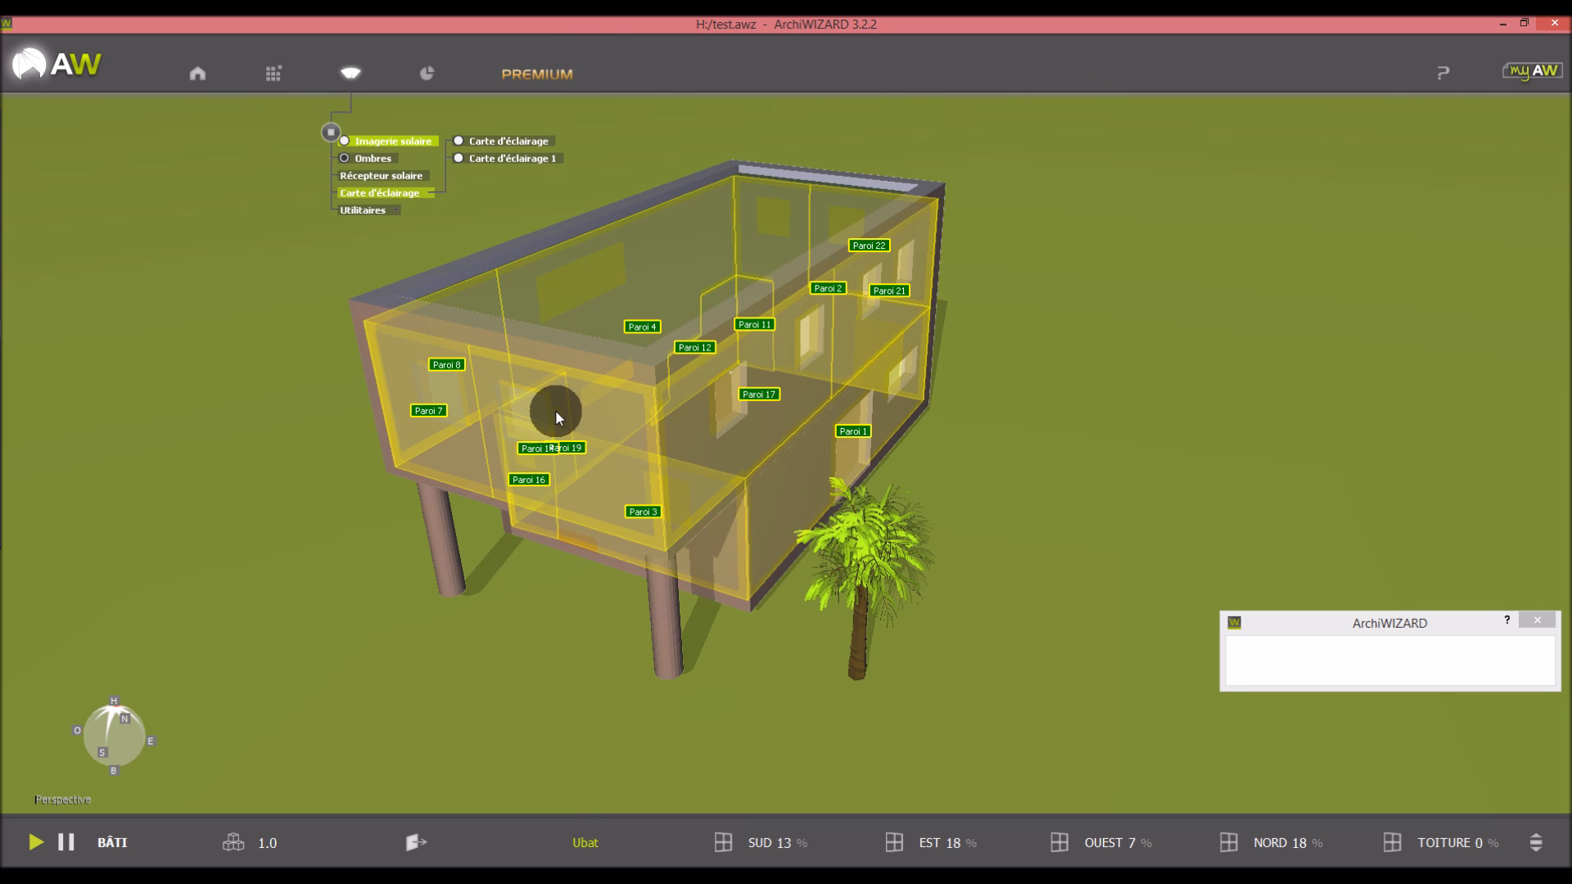
# Compare the "aw_stsync_pipe_file" model in SketchUp with the ArchiWIZARD scene, looking at the house and the three neighbouring buildings
pyautogui.click(221, 869)
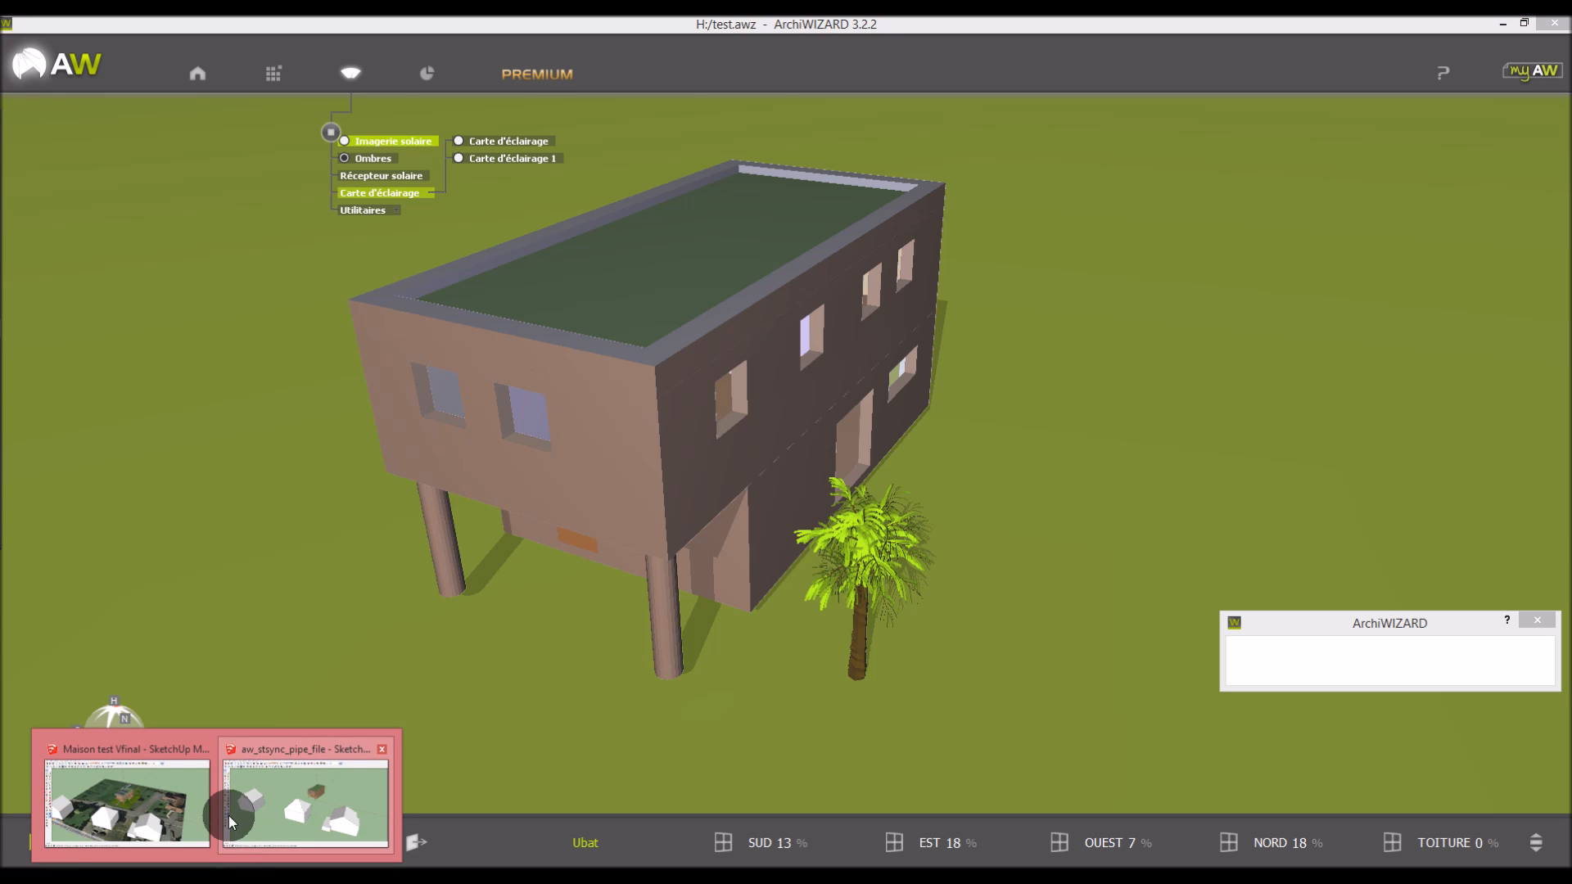
pyautogui.click(288, 810)
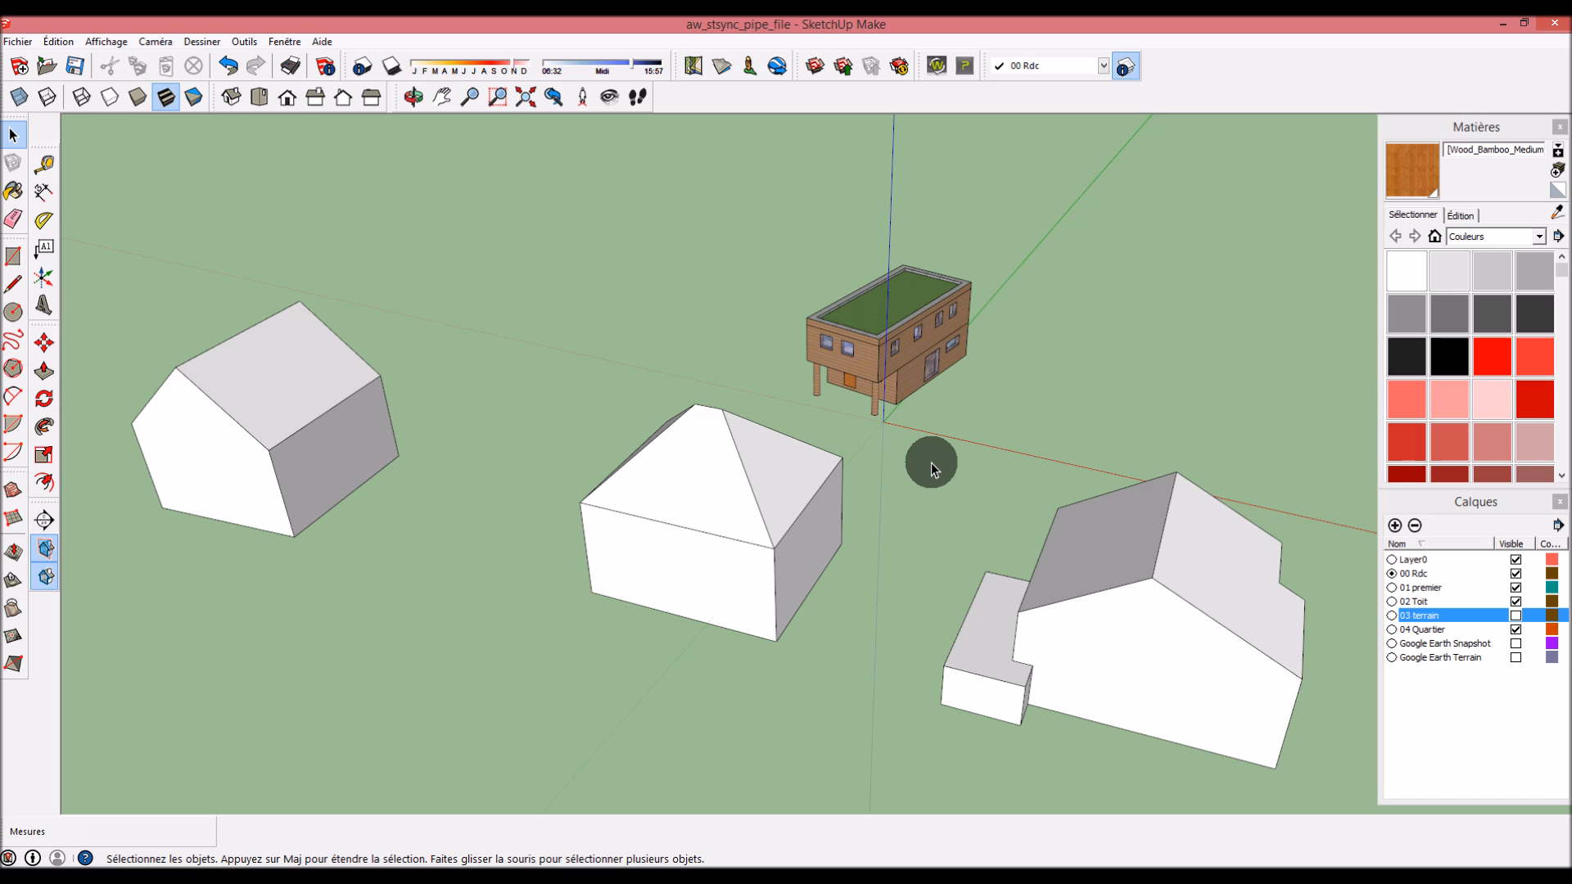
pyautogui.click(286, 877)
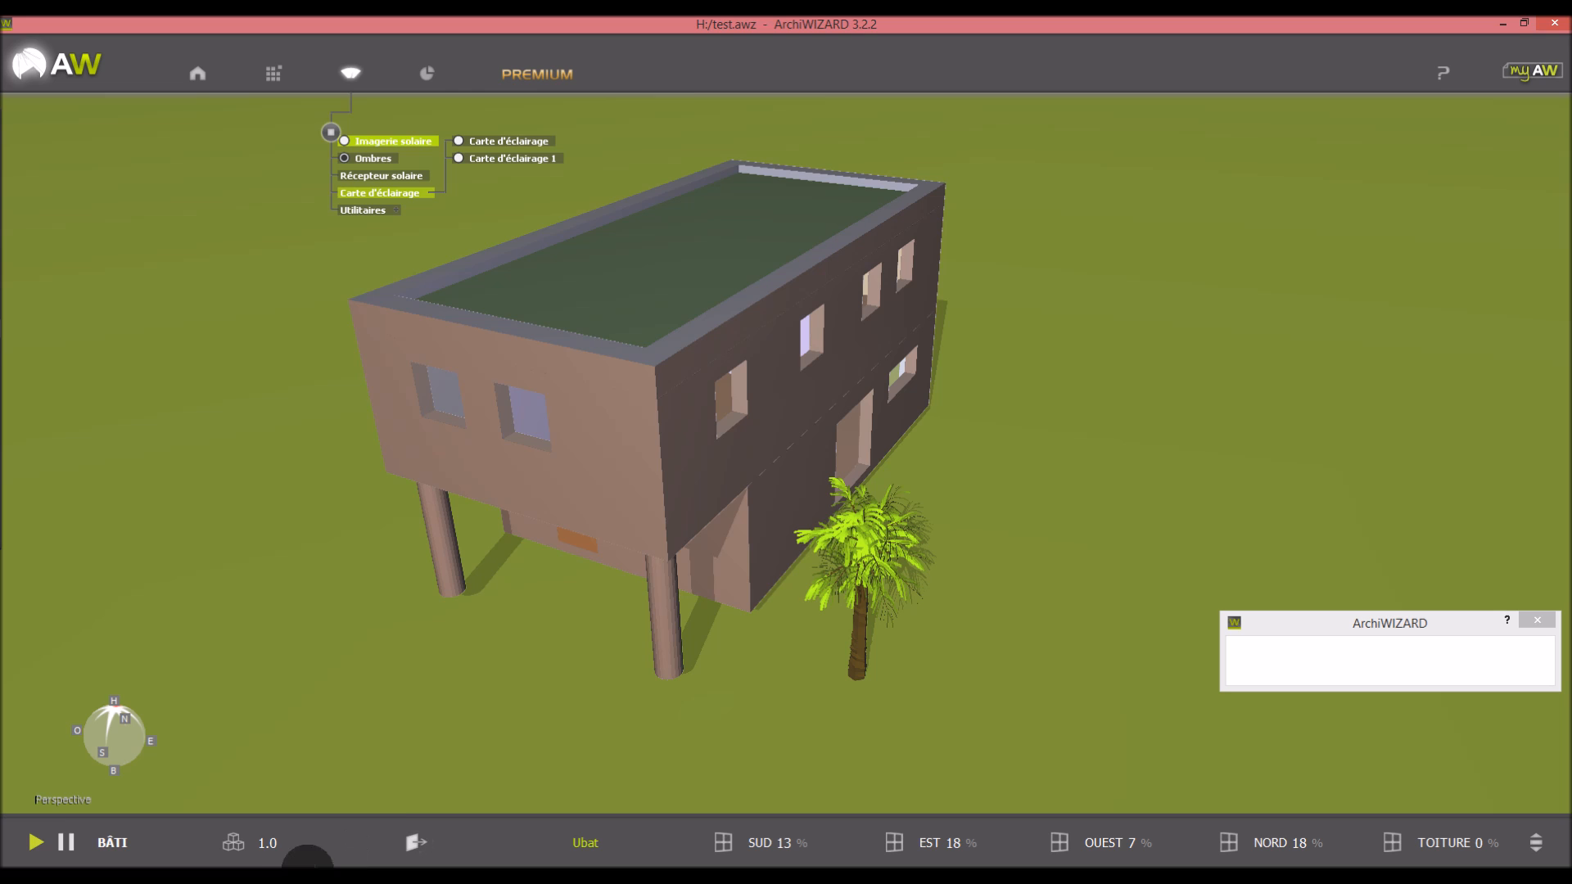
pyautogui.moveTo(223, 871)
pyautogui.click(299, 790)
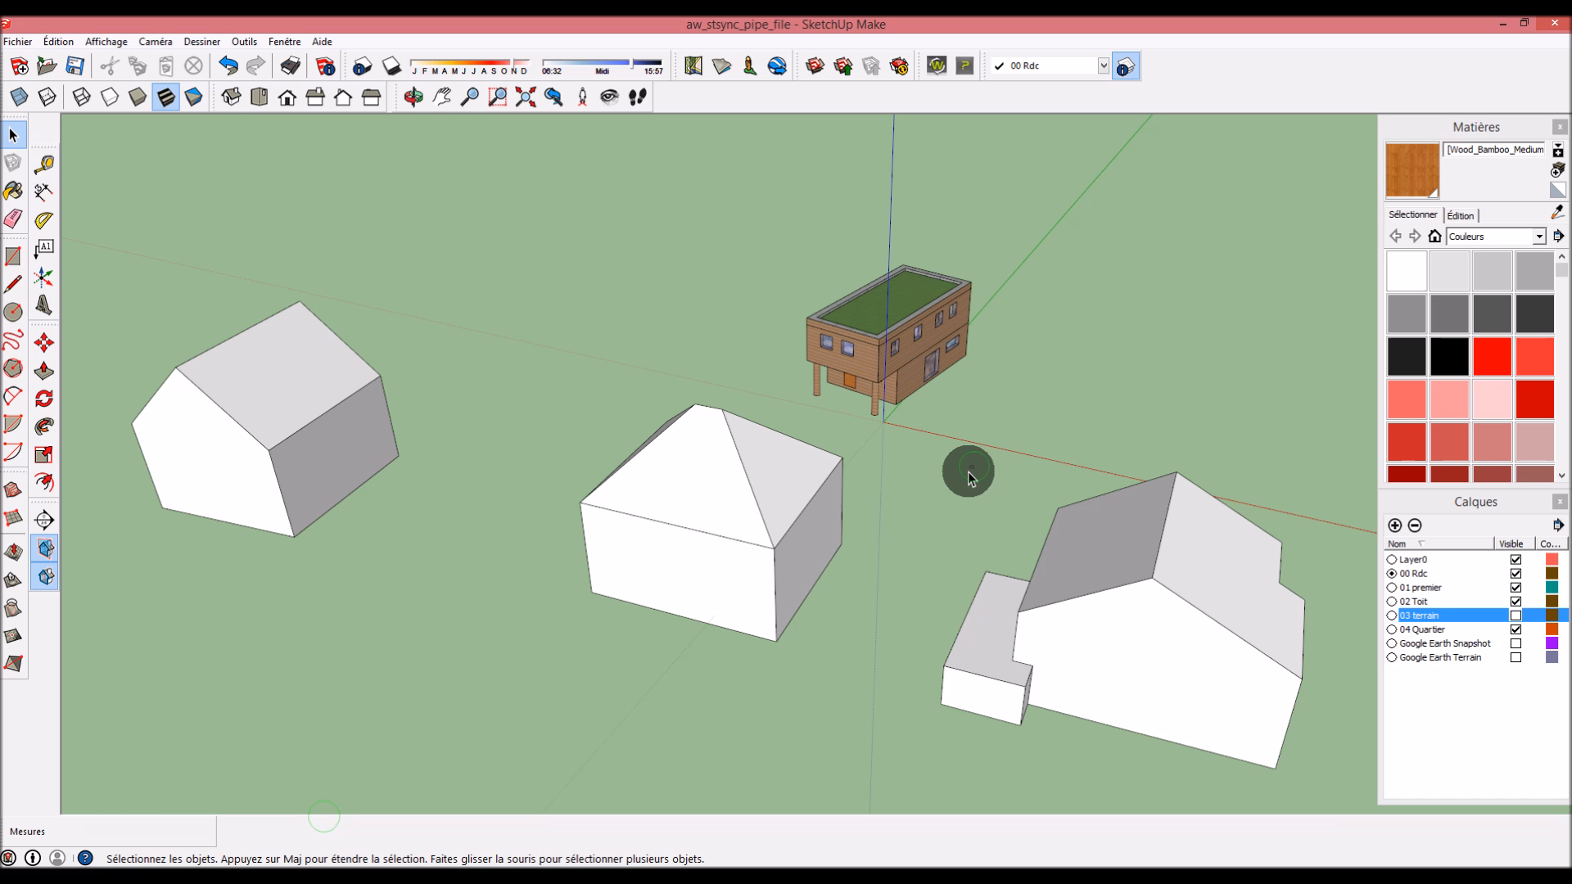
pyautogui.moveTo(951, 491); pyautogui.dragTo(967, 537, button='middle')
pyautogui.scroll(-1, 967, 536)
# Switch back to ArchiWIZARD and examine the house and palm tree together with the neighbouring buildings from several angles
pyautogui.click(280, 878)
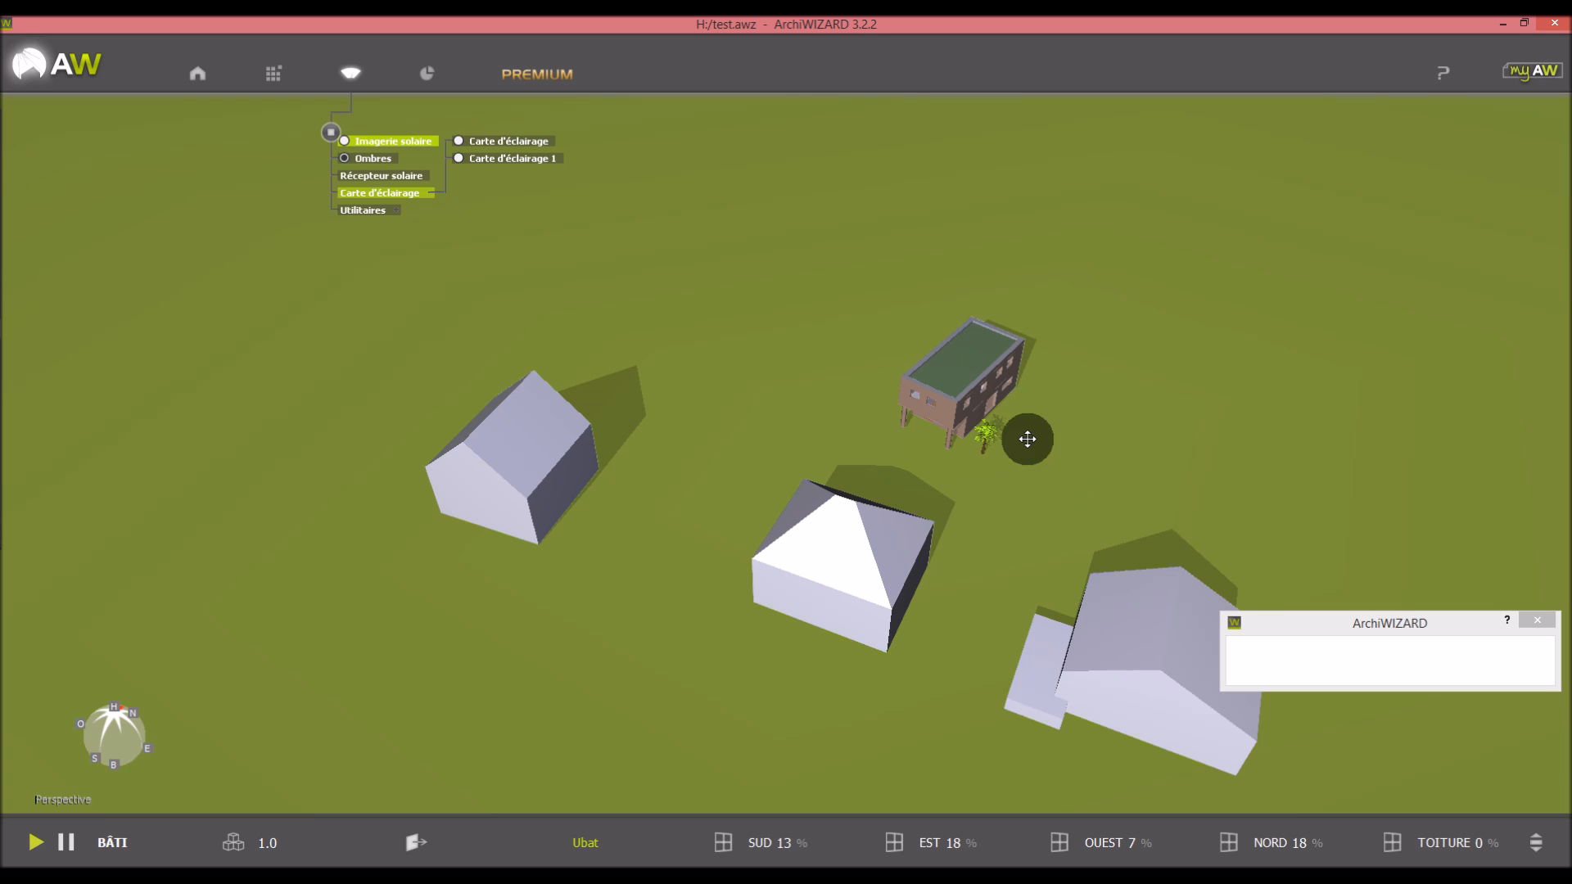
pyautogui.moveTo(1038, 520); pyautogui.dragTo(986, 473, button='right')
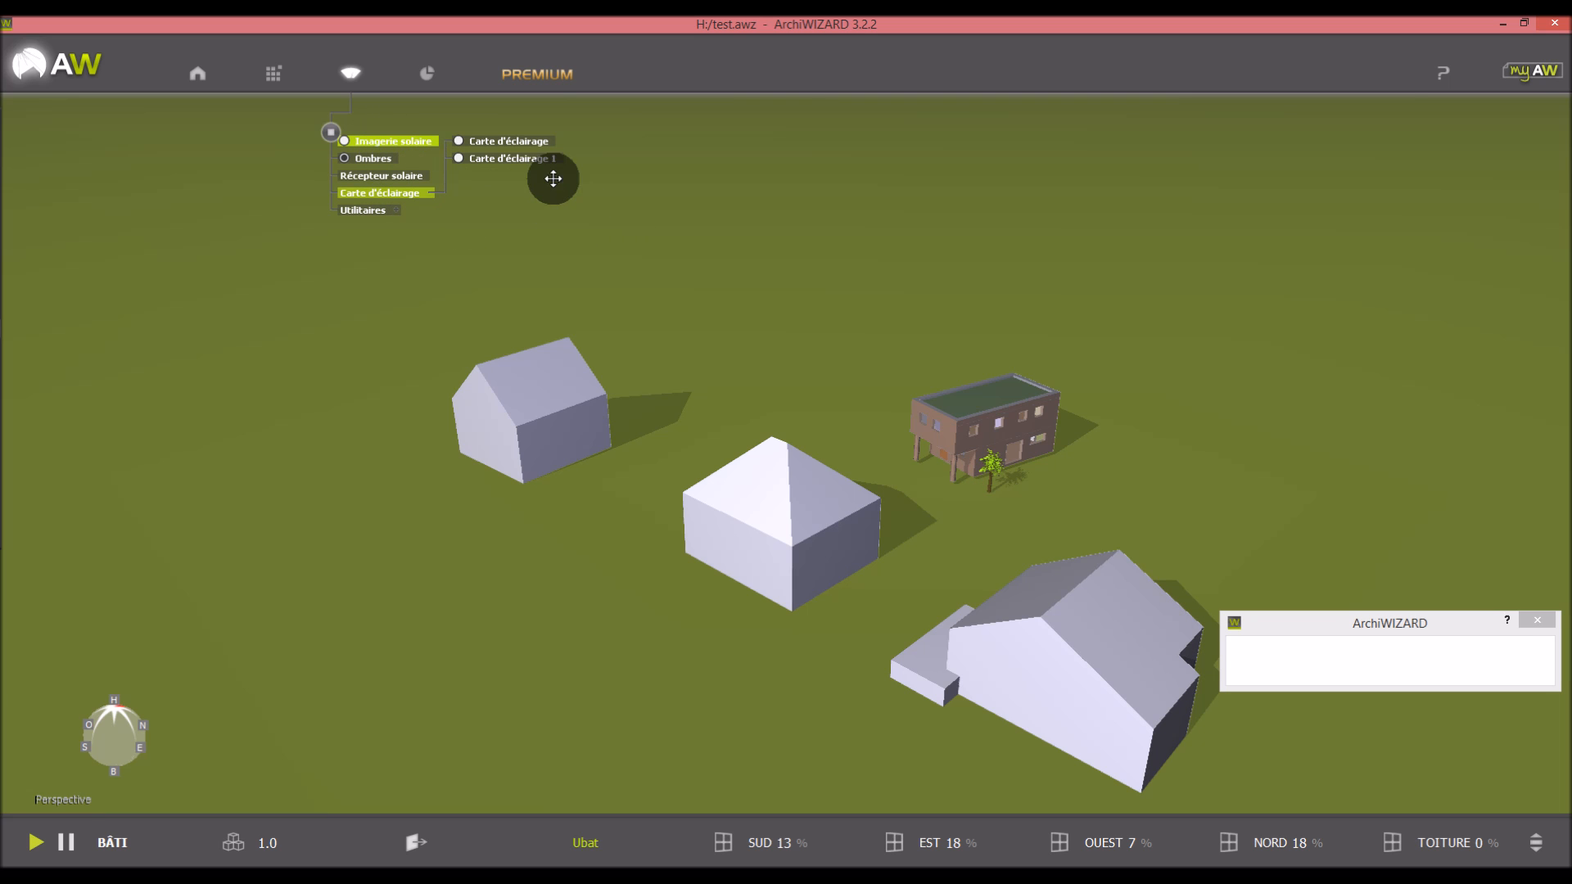
pyautogui.moveTo(707, 344); pyautogui.dragTo(704, 341, button='right')
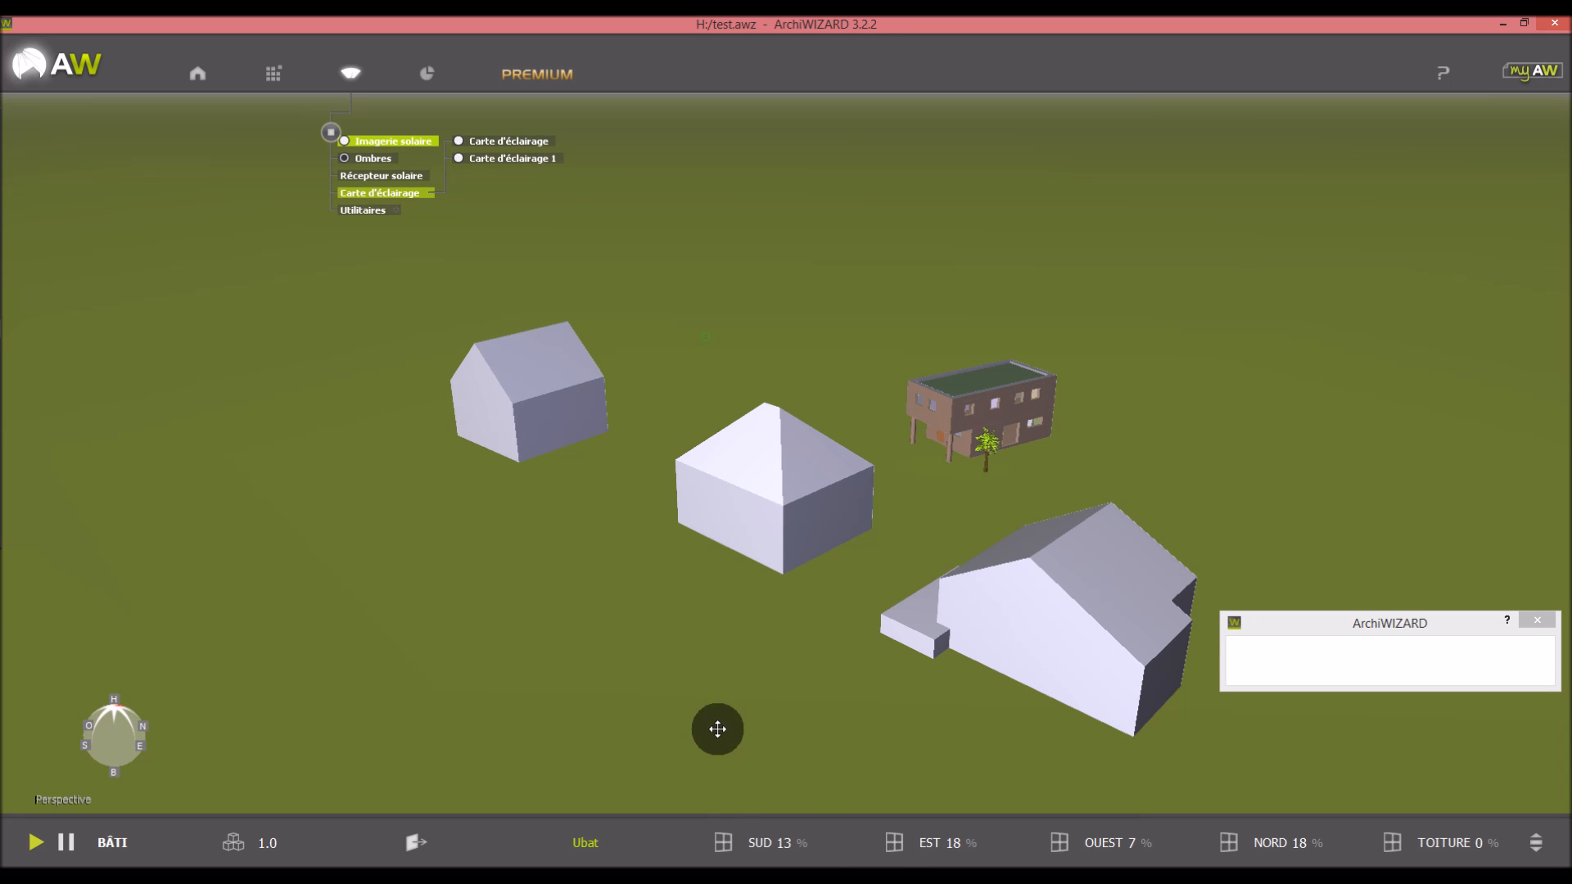
pyautogui.moveTo(839, 255)
pyautogui.mouseDown(button='right')
pyautogui.moveTo(874, 280)
pyautogui.moveTo(805, 247)
pyautogui.moveTo(833, 259)
pyautogui.mouseUp(button='right')
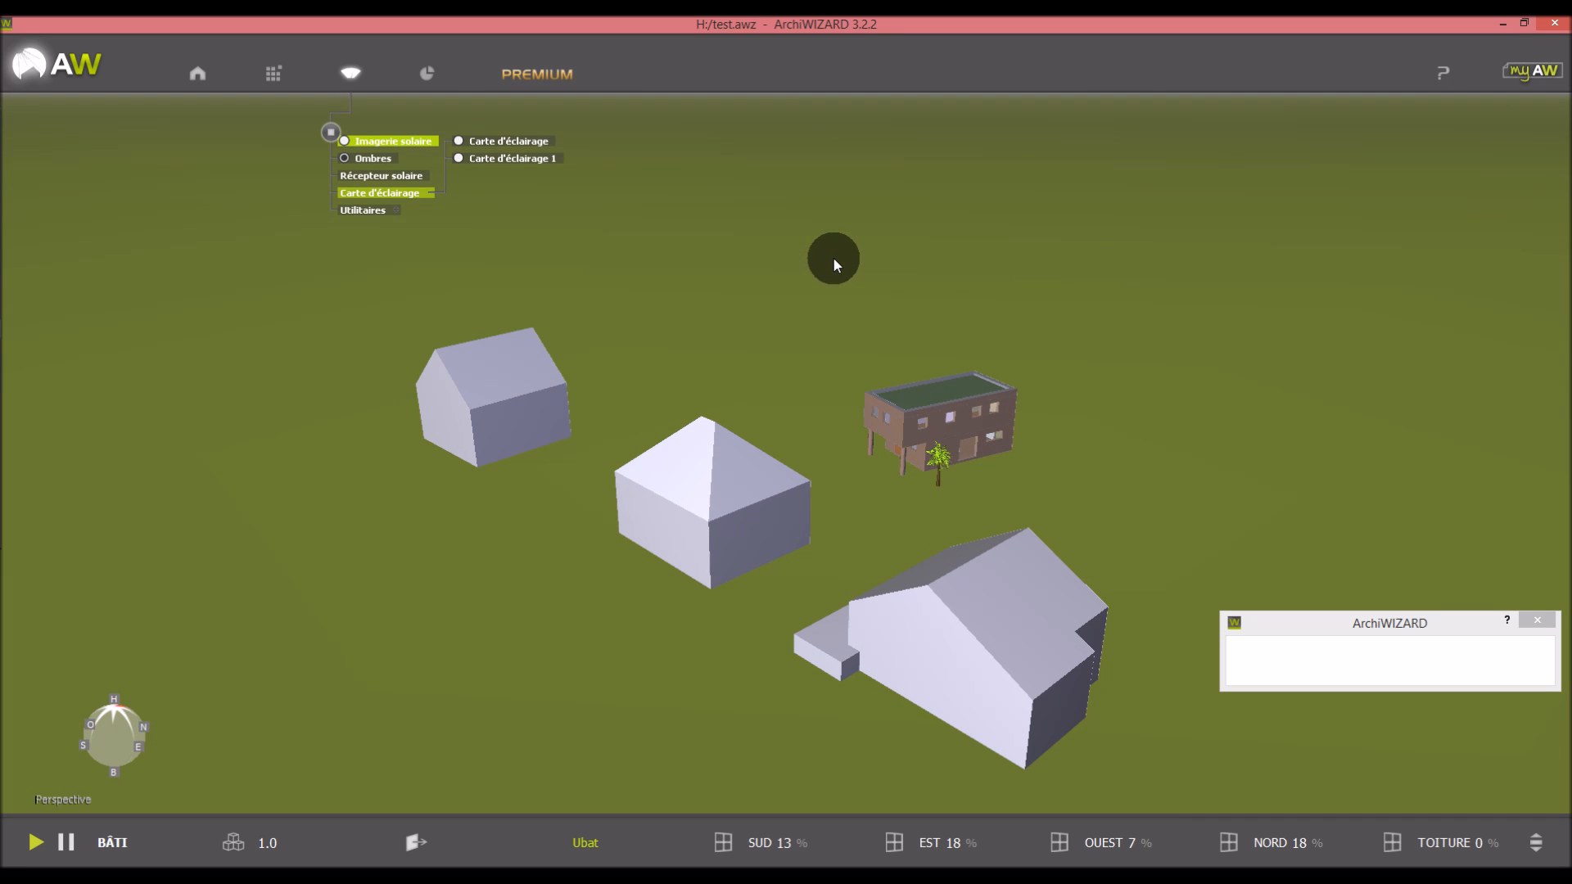